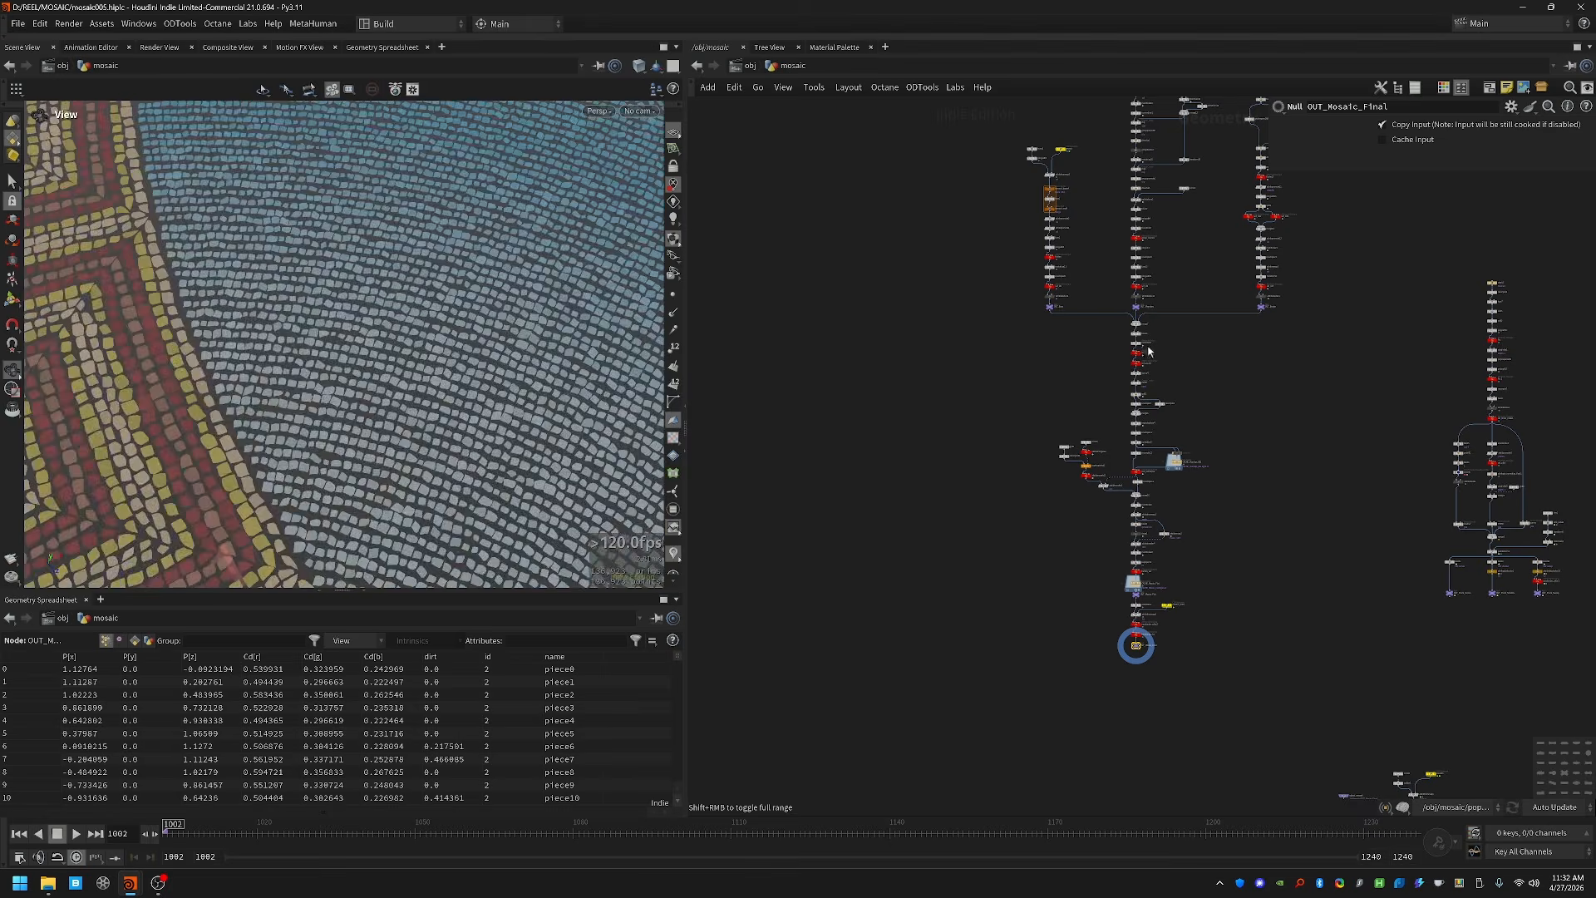
Step: Examine the finished mosaic up close and the upstream part of the node network that generates it
left_click_drag(404, 453, 538, 382)
right_click_drag(538, 382, 432, 324)
left_click_drag(432, 324, 467, 420)
right_click_drag(467, 420, 488, 442)
middle_click_drag(488, 442, 488, 391)
scroll(1013, 135, "up", 8)
middle_click_drag(1013, 136, 898, 463)
scroll(1035, 471, "up", 4)
middle_click_drag(1102, 517, 1024, 284)
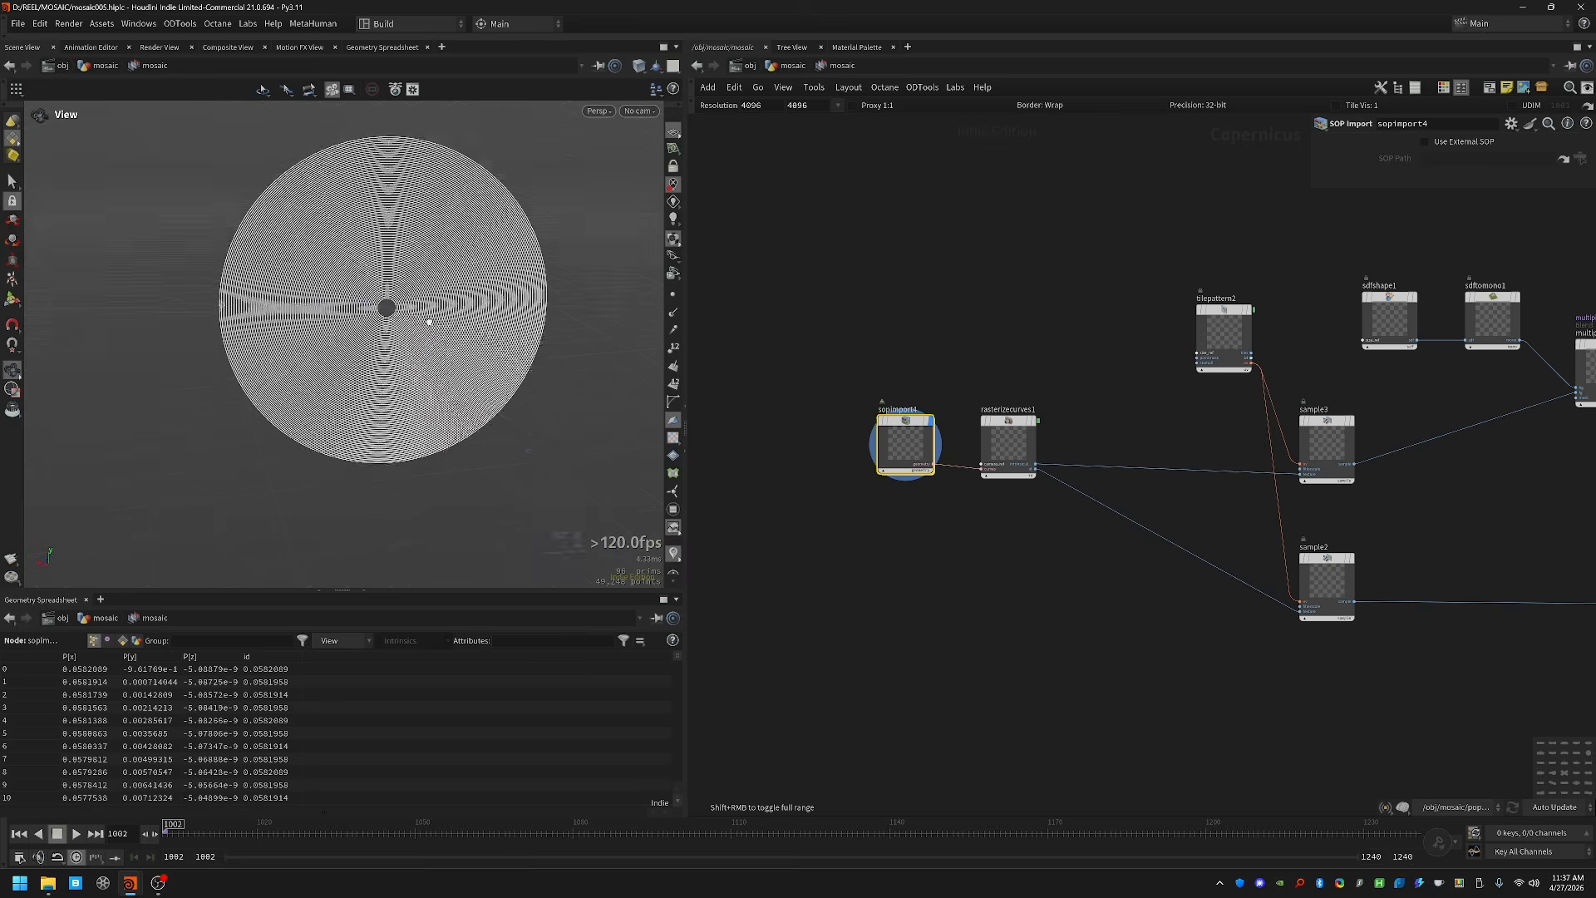
Step: Open the sopimport4 node and preview its circle1, polyexpand2d1 and polypath1 stages one after another
scroll(565, 308, "up", 3)
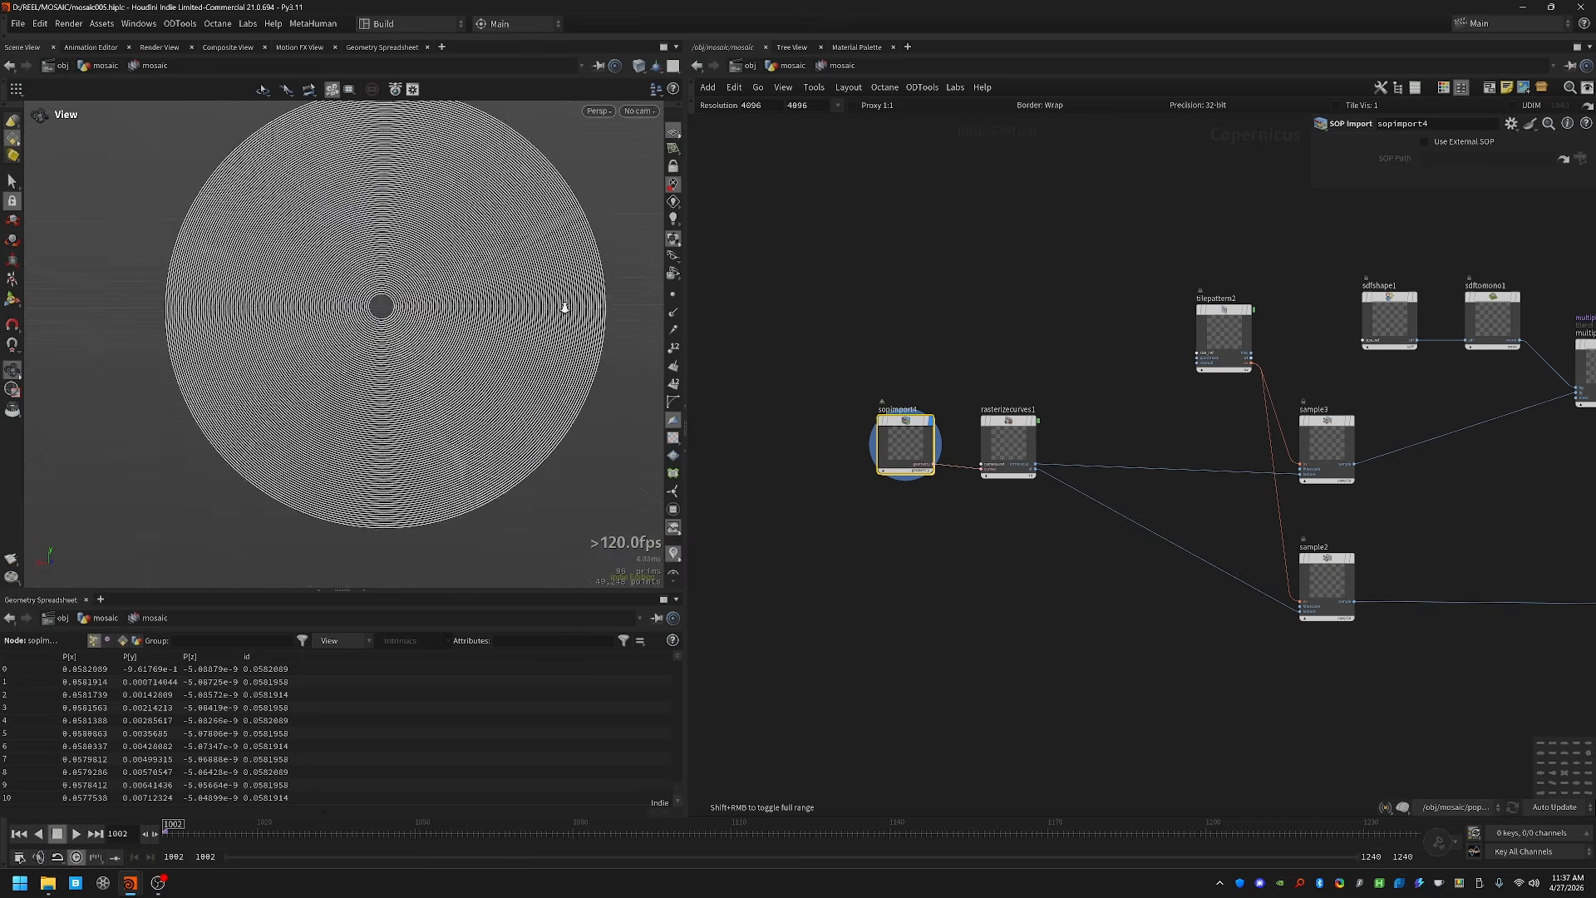
left_click_drag(565, 308, 457, 317)
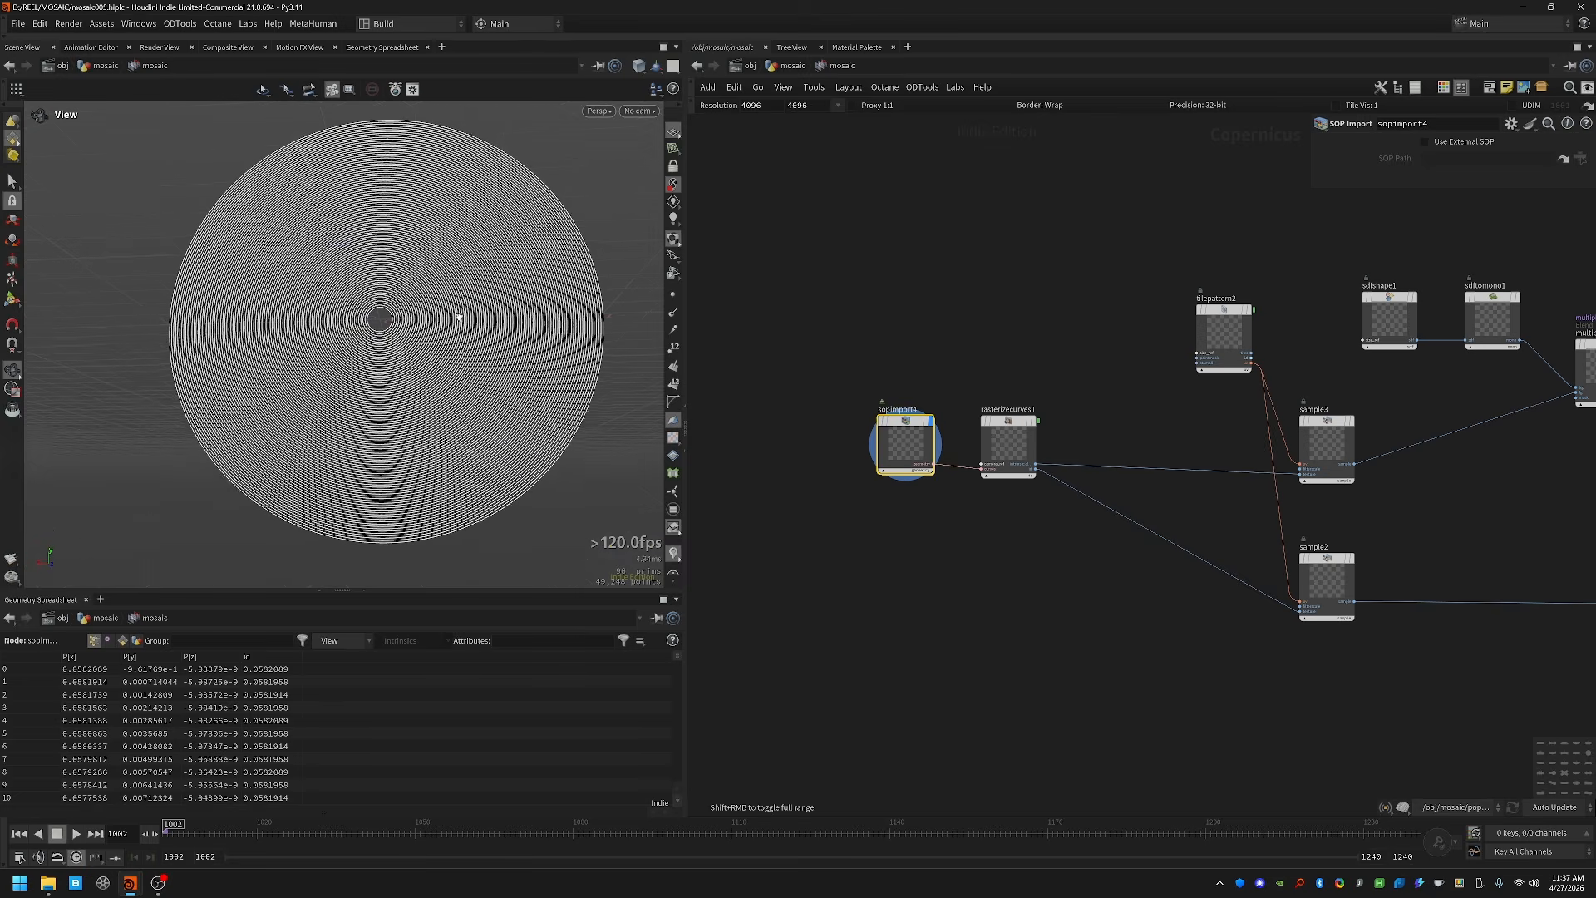
double_click(913, 424)
left_click_drag(1003, 205, 1239, 262)
key("r")
left_click_drag(1047, 282, 1234, 309)
key("r")
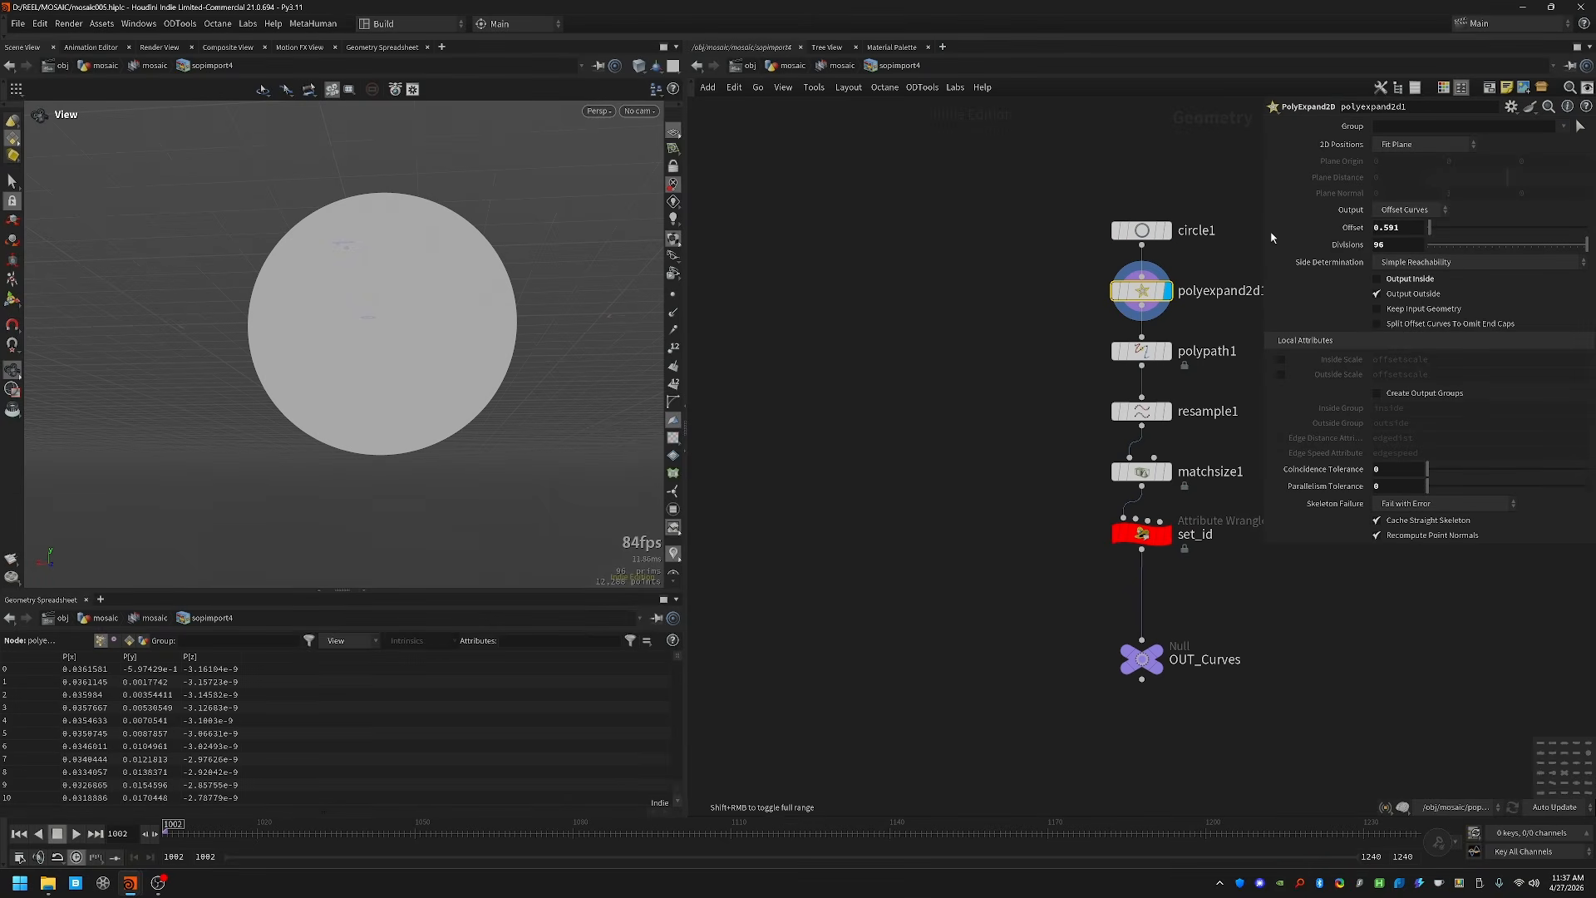
left_click(1141, 351)
left_click(1166, 351)
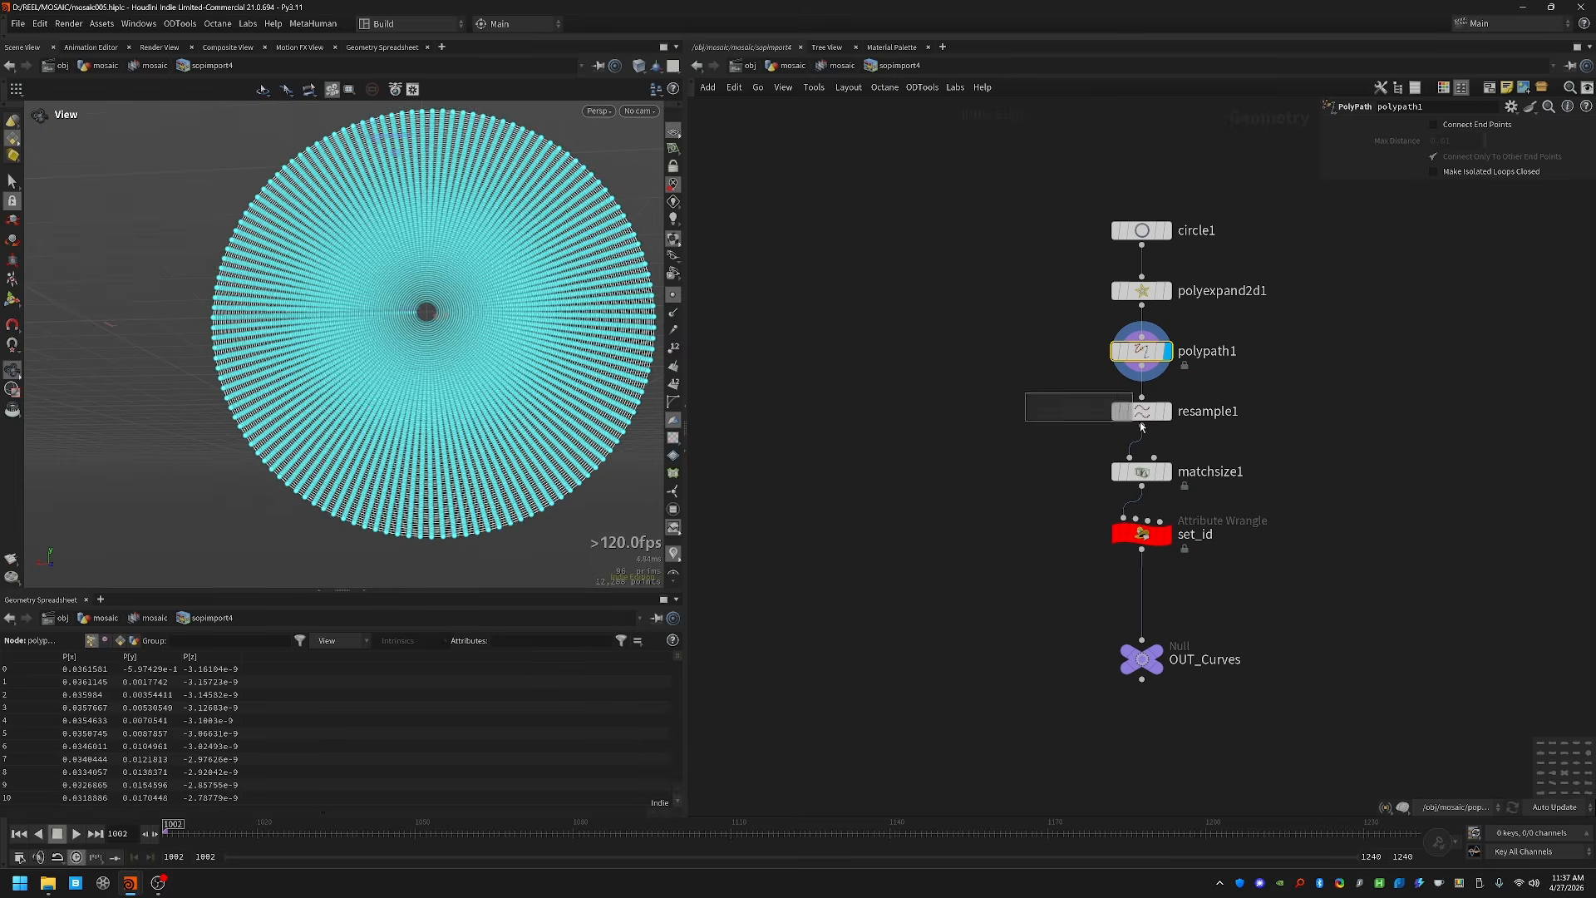
Step: Preview the resample1 and matchsize1 stages, hide the point display and inspect the concentric curves
left_click_drag(1141, 427, 1154, 430)
key("r")
left_click(1141, 471)
key("r")
left_click(672, 294)
right_click_drag(469, 271, 368, 321)
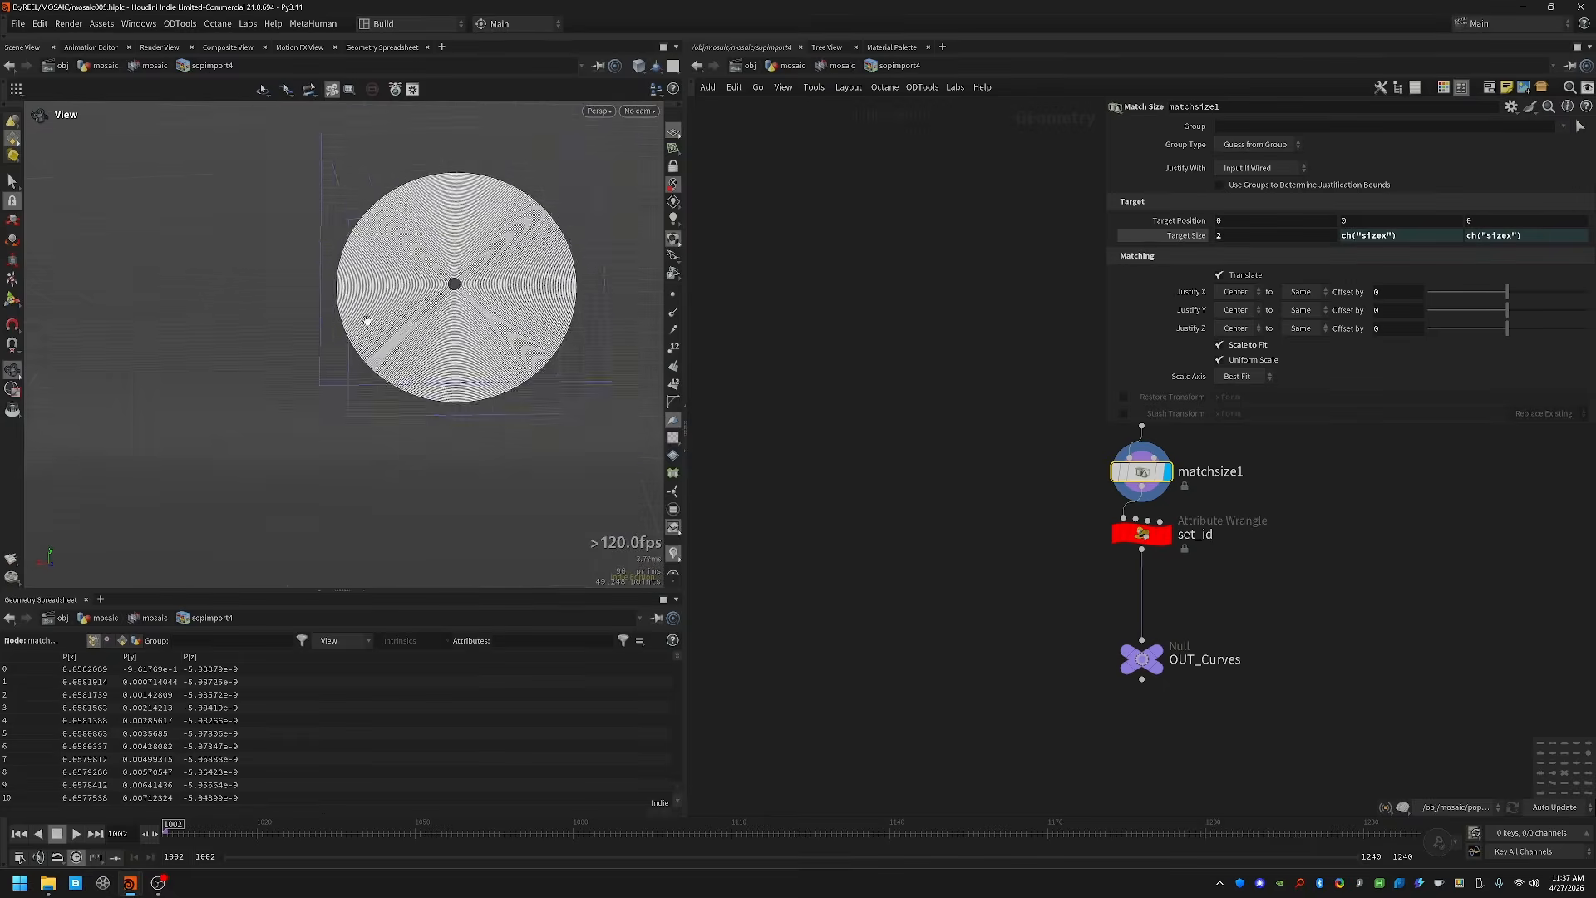
left_click_drag(367, 320, 432, 360)
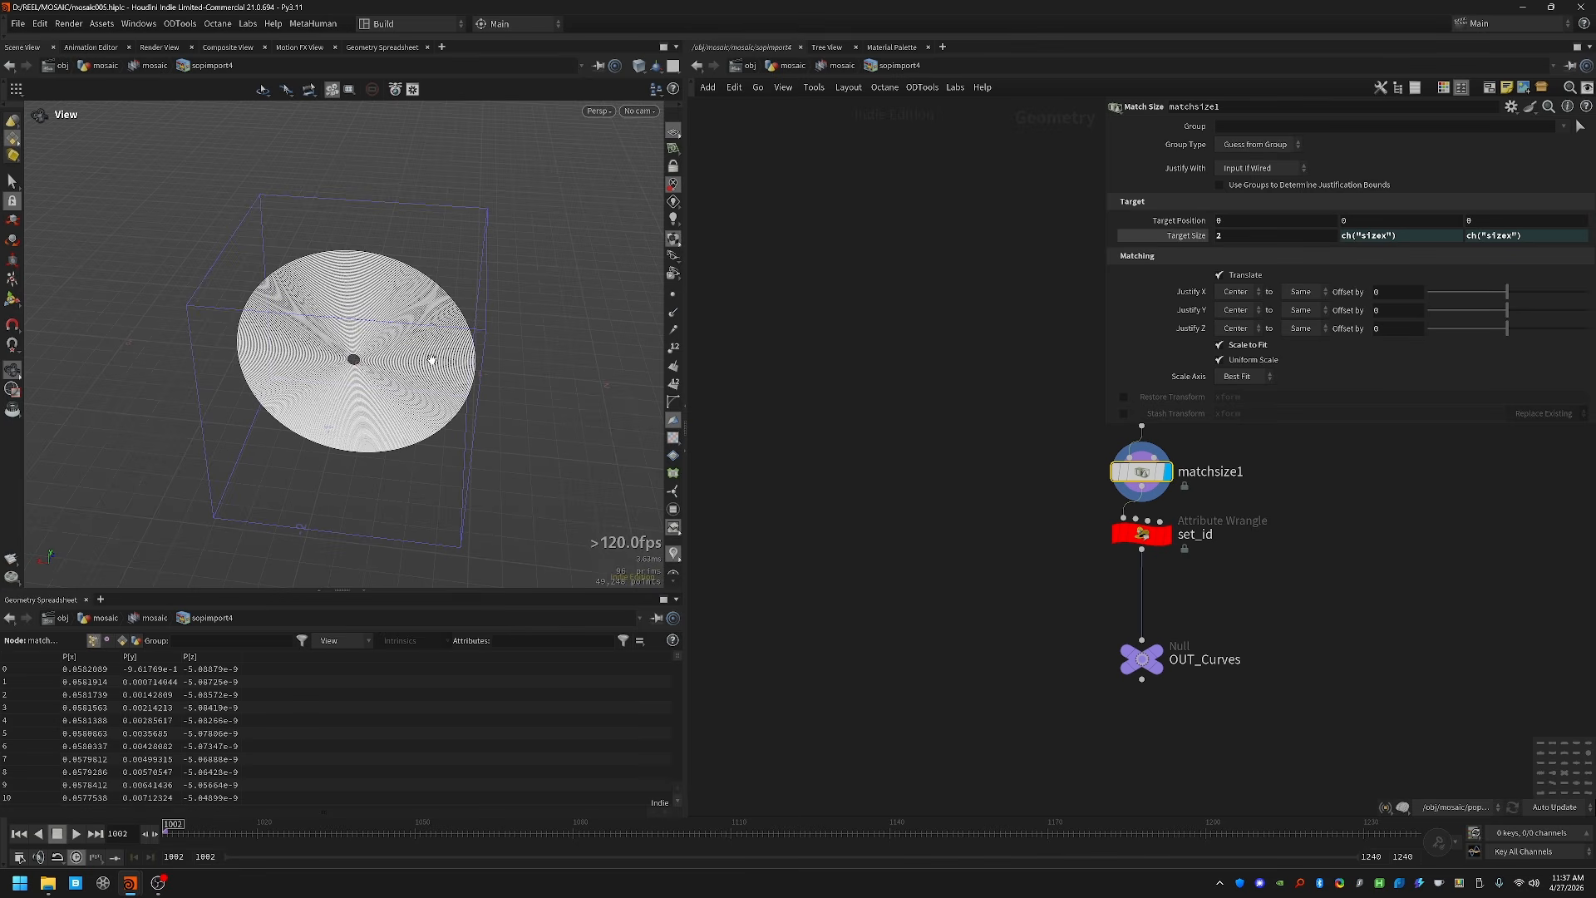
left_click_drag(330, 359, 373, 425)
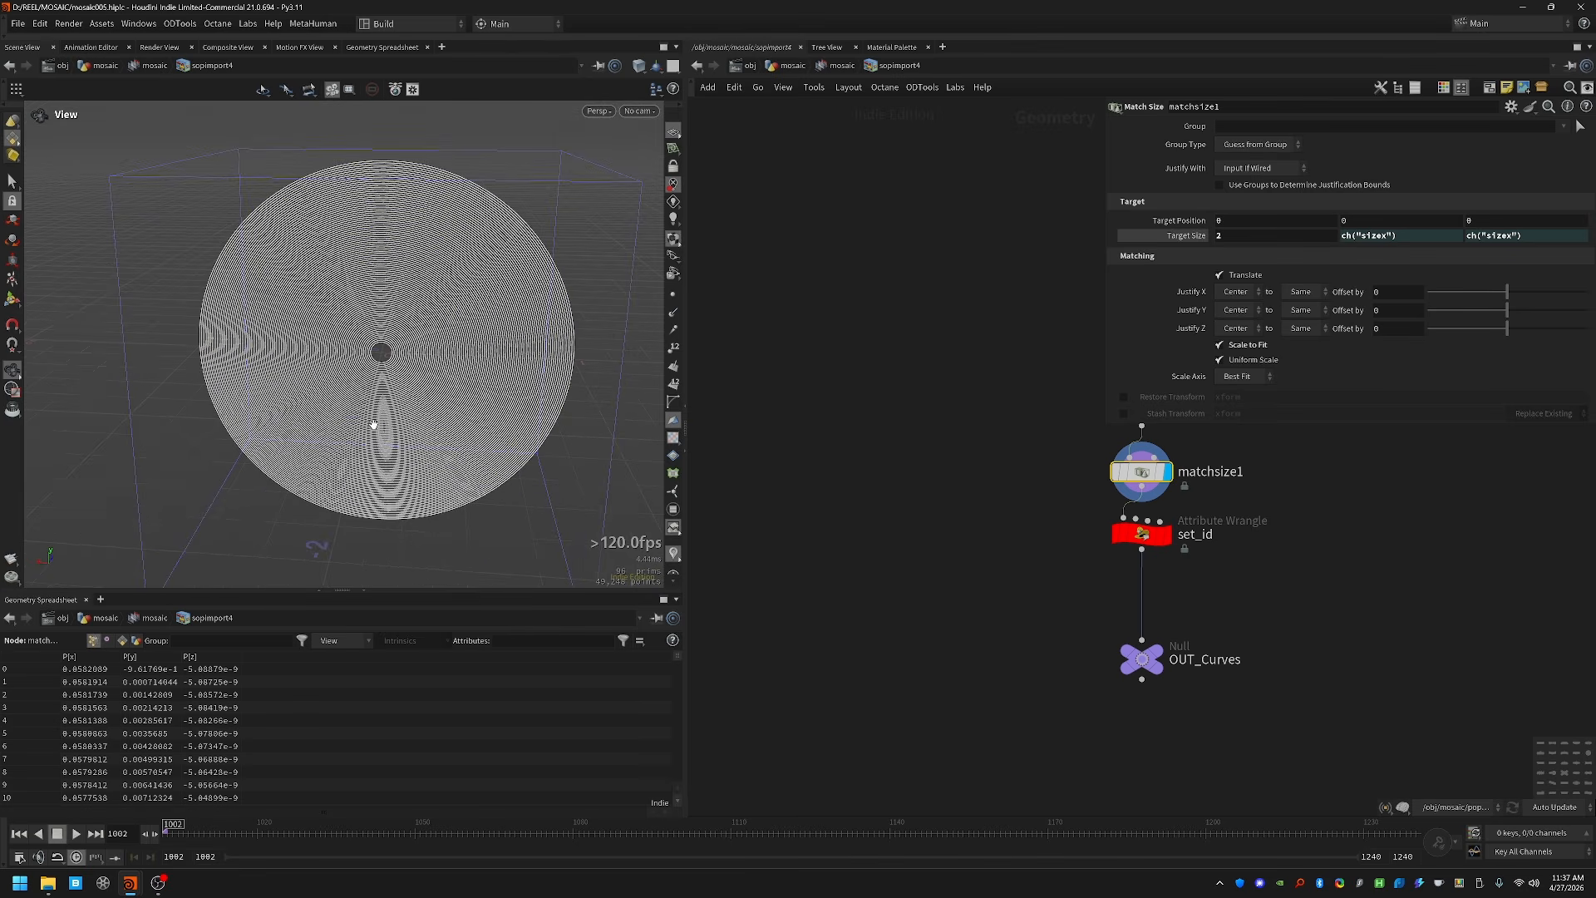
Step: Display the set_id wrangle and visualize its id point attribute on the concentric curves
middle_click_drag(1000, 574, 813, 546)
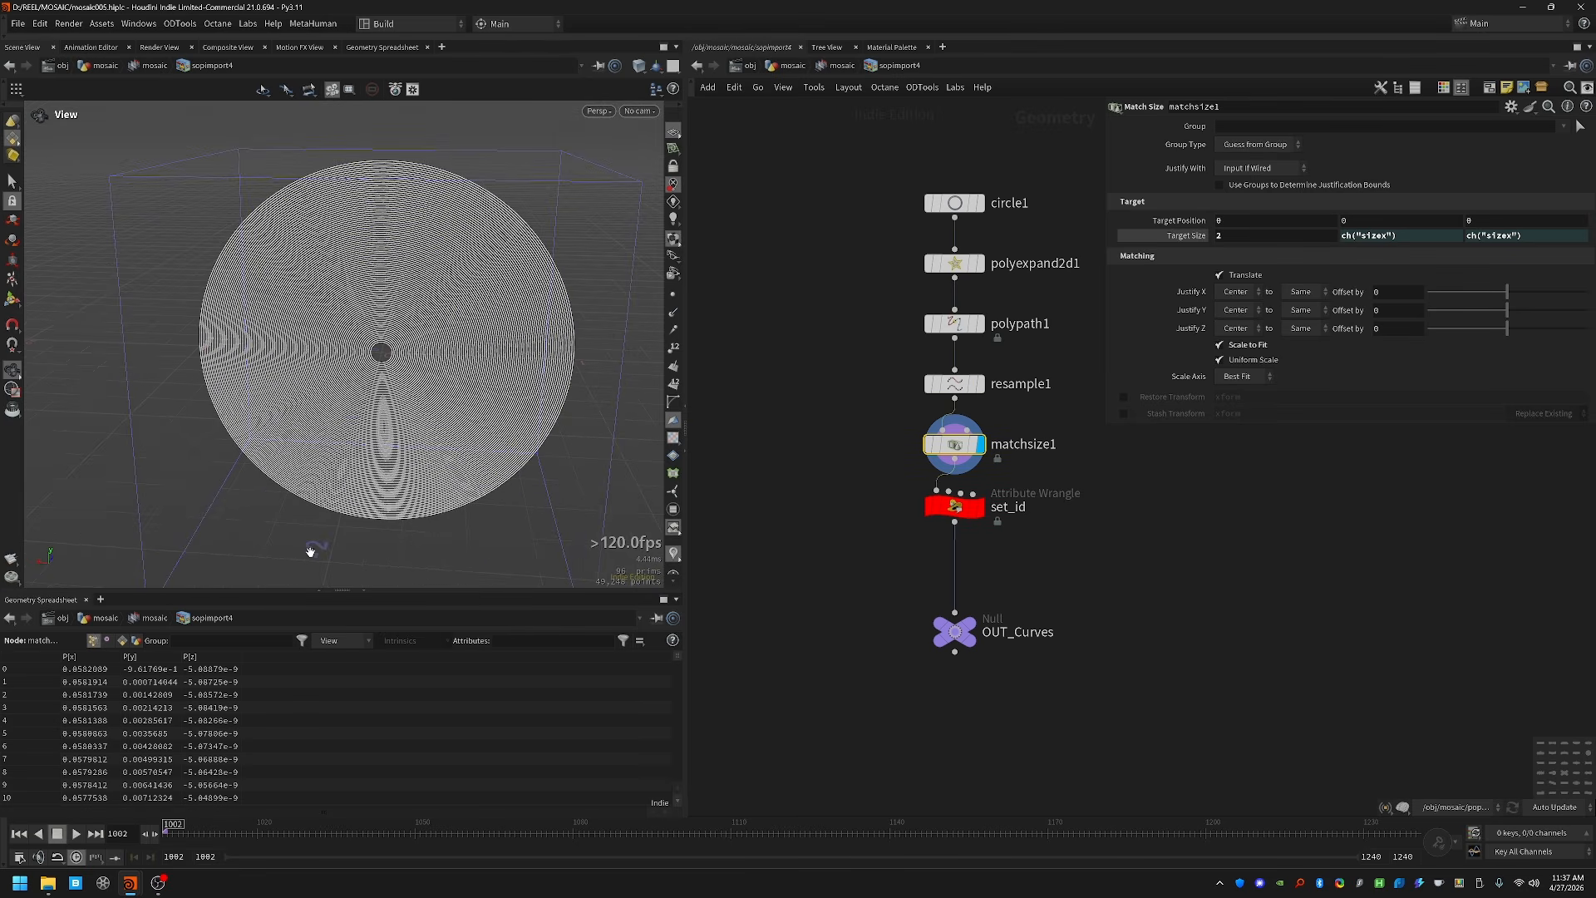
middle_click_drag(891, 462, 901, 408)
left_click_drag(832, 443, 1095, 492)
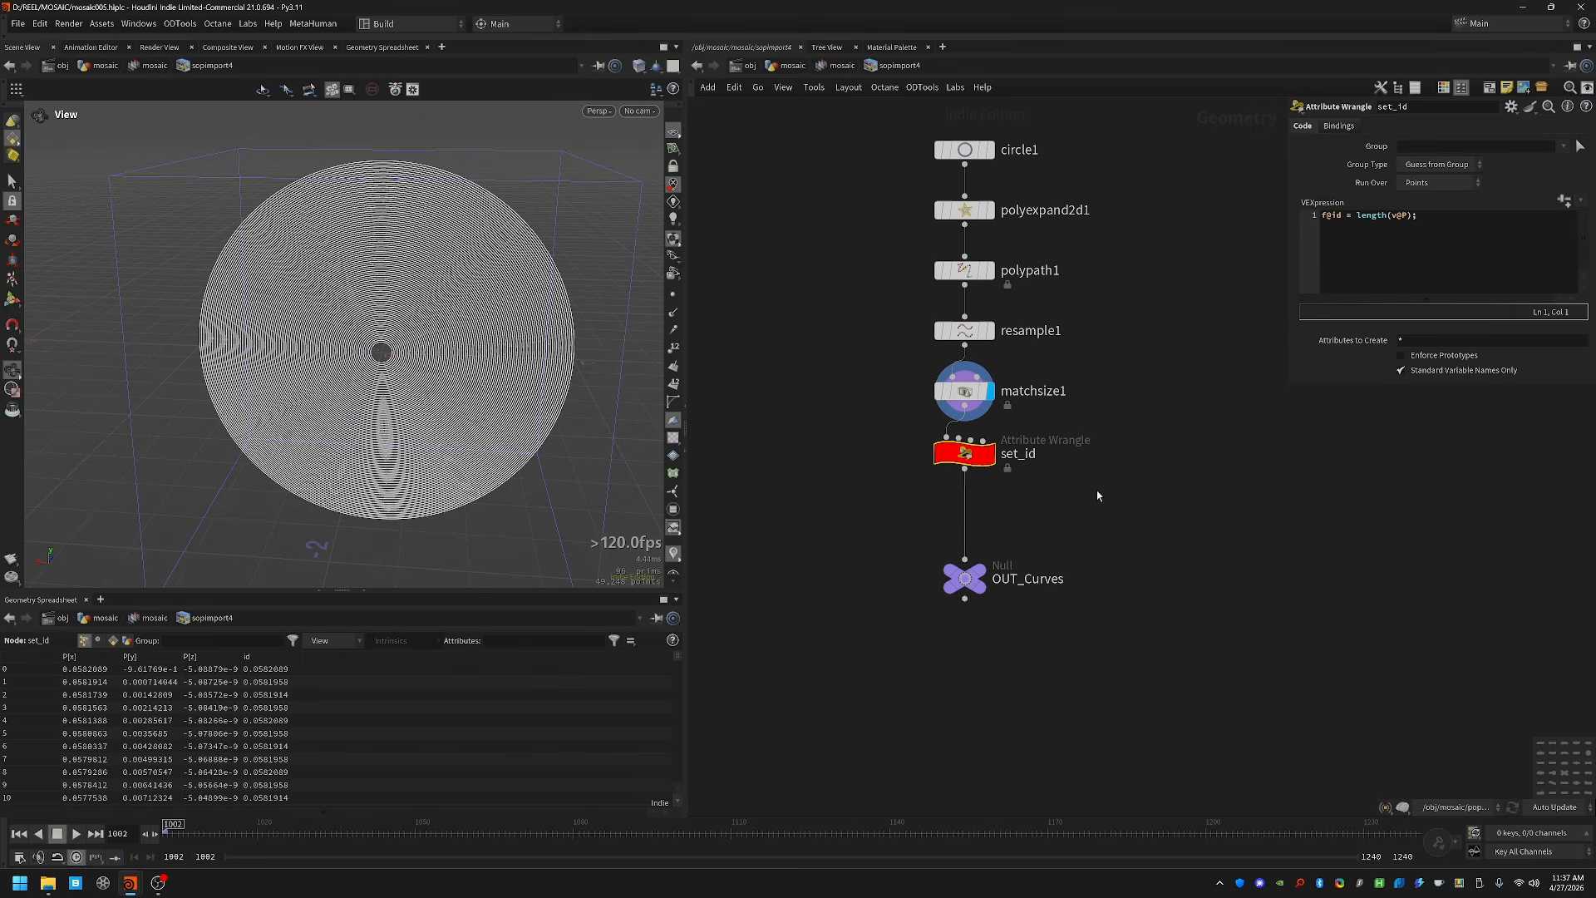
key("r")
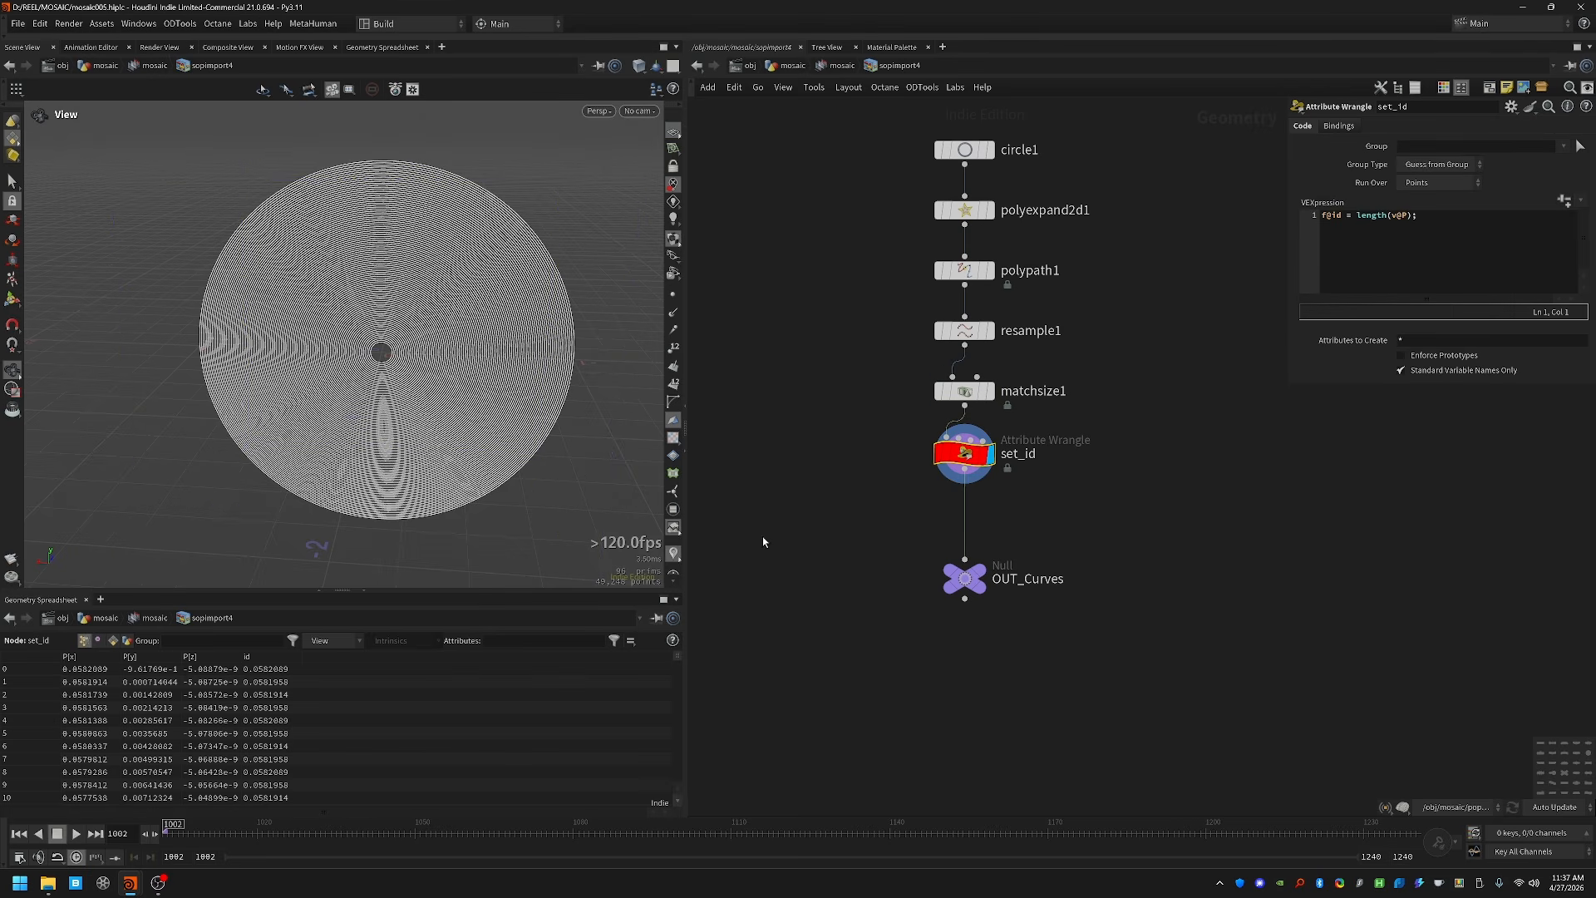
middle_click(964, 453)
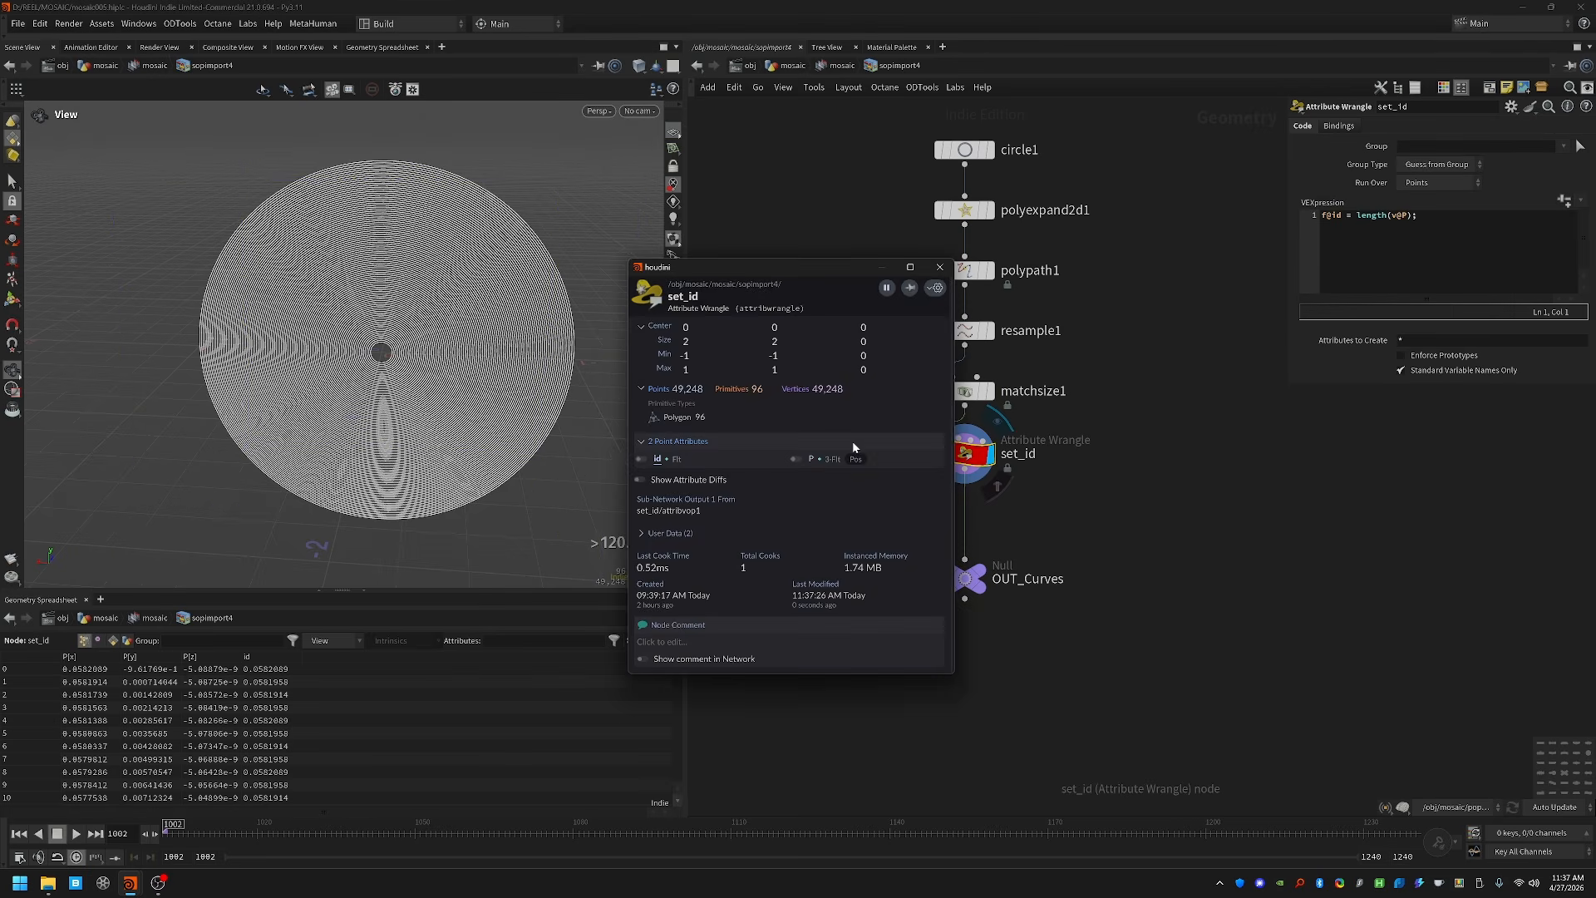
left_click(781, 458)
left_click_drag(407, 341, 399, 378)
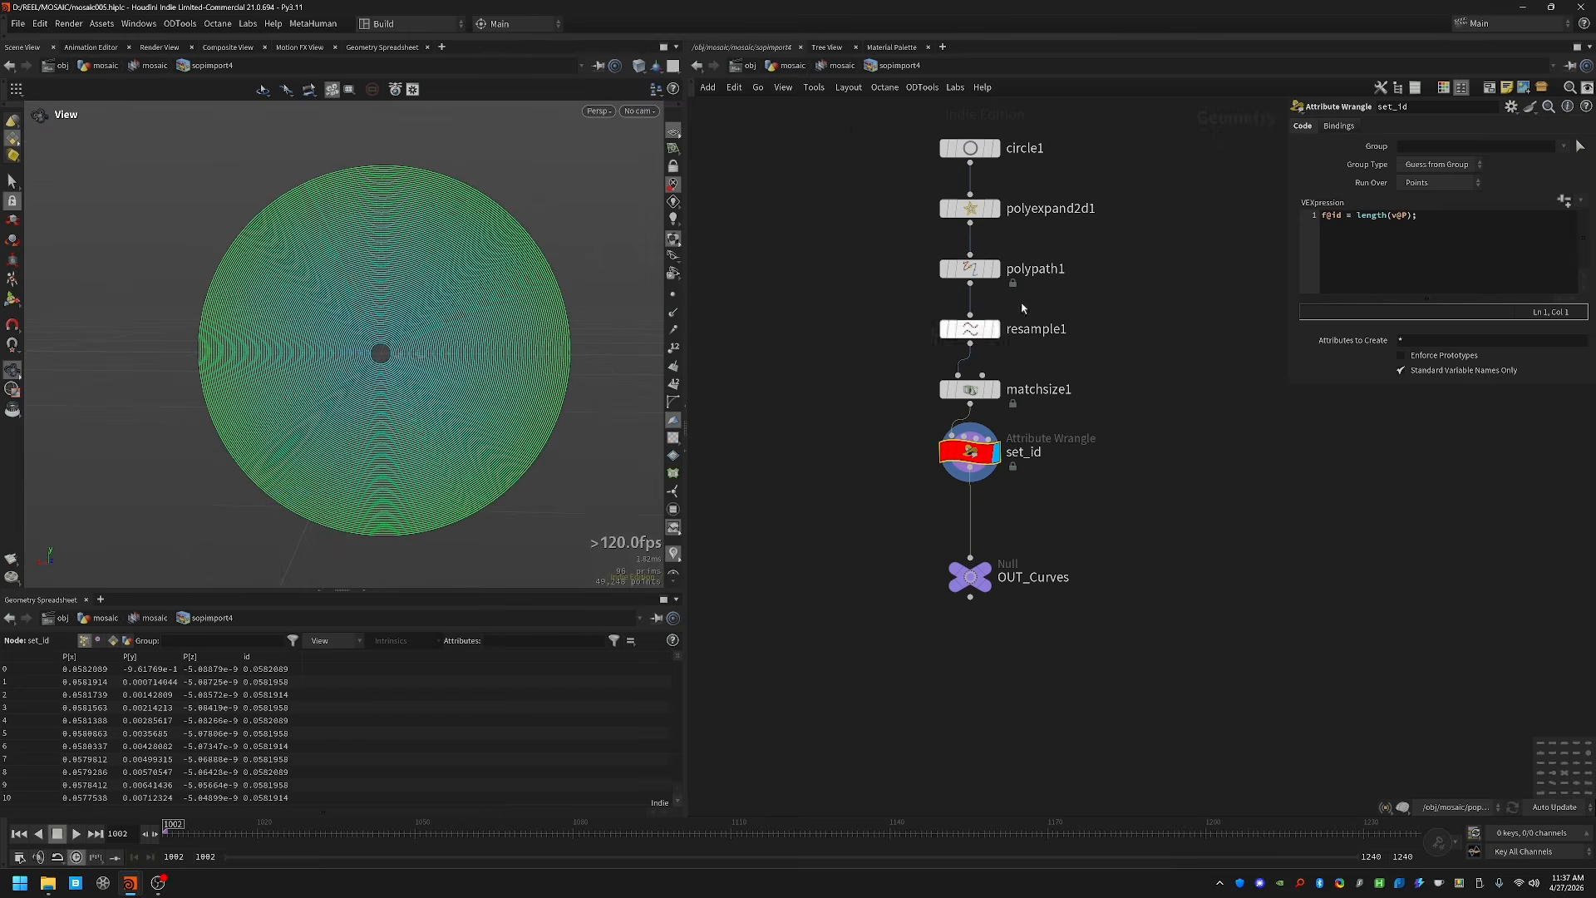
Step: Return to the mosaic COP network, display rasterizecurves1 and switch its preview to the intrinsic:alpha output
left_click(830, 72)
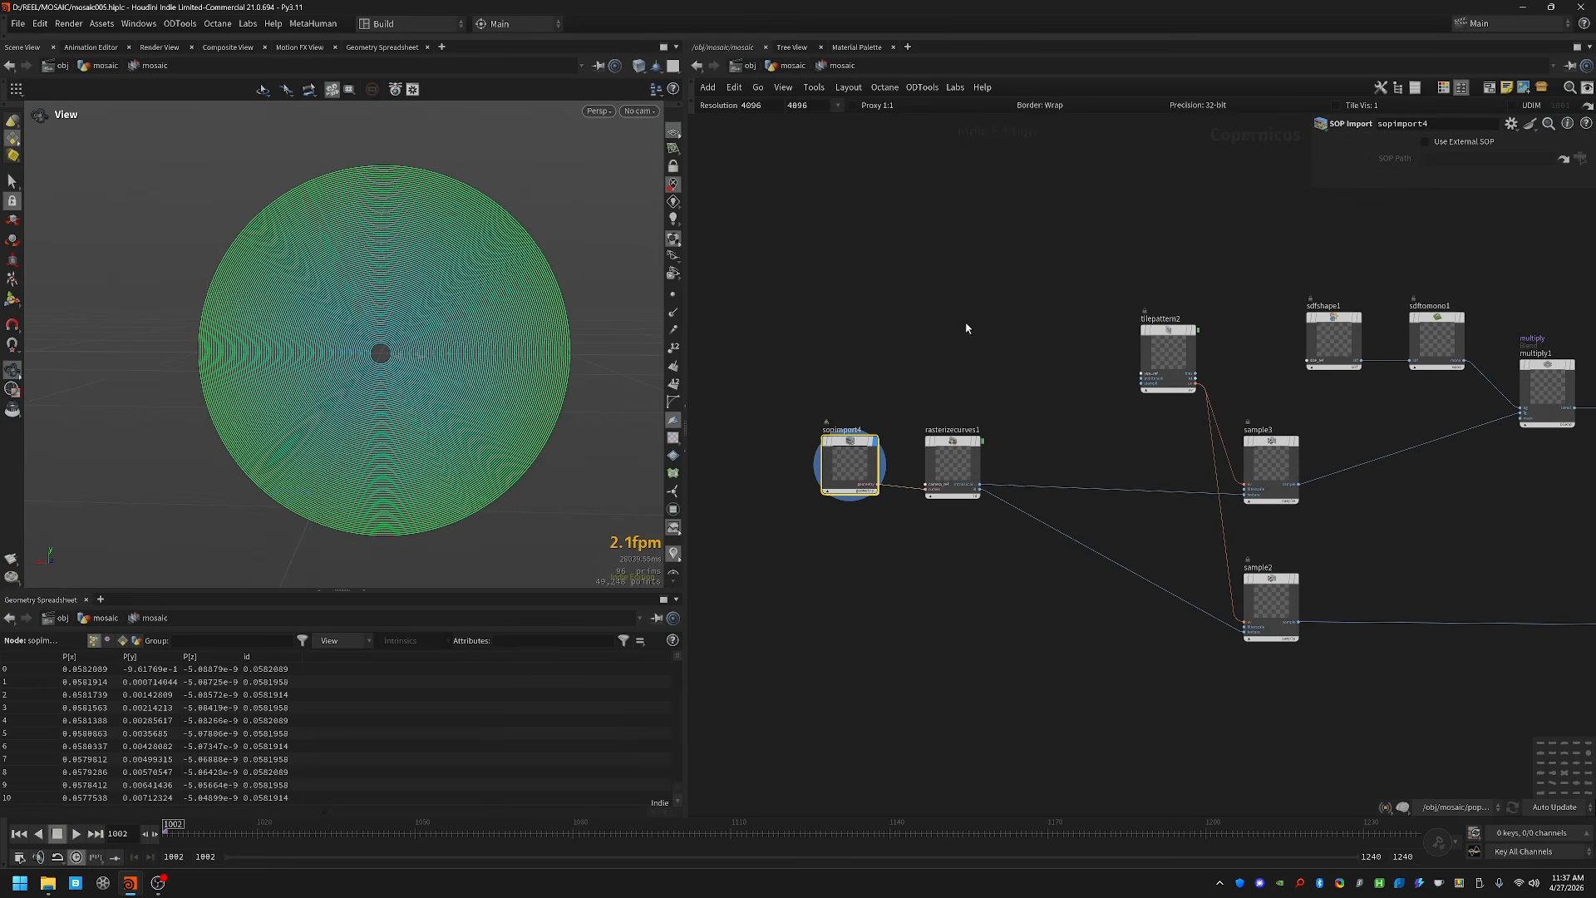
left_click(981, 493)
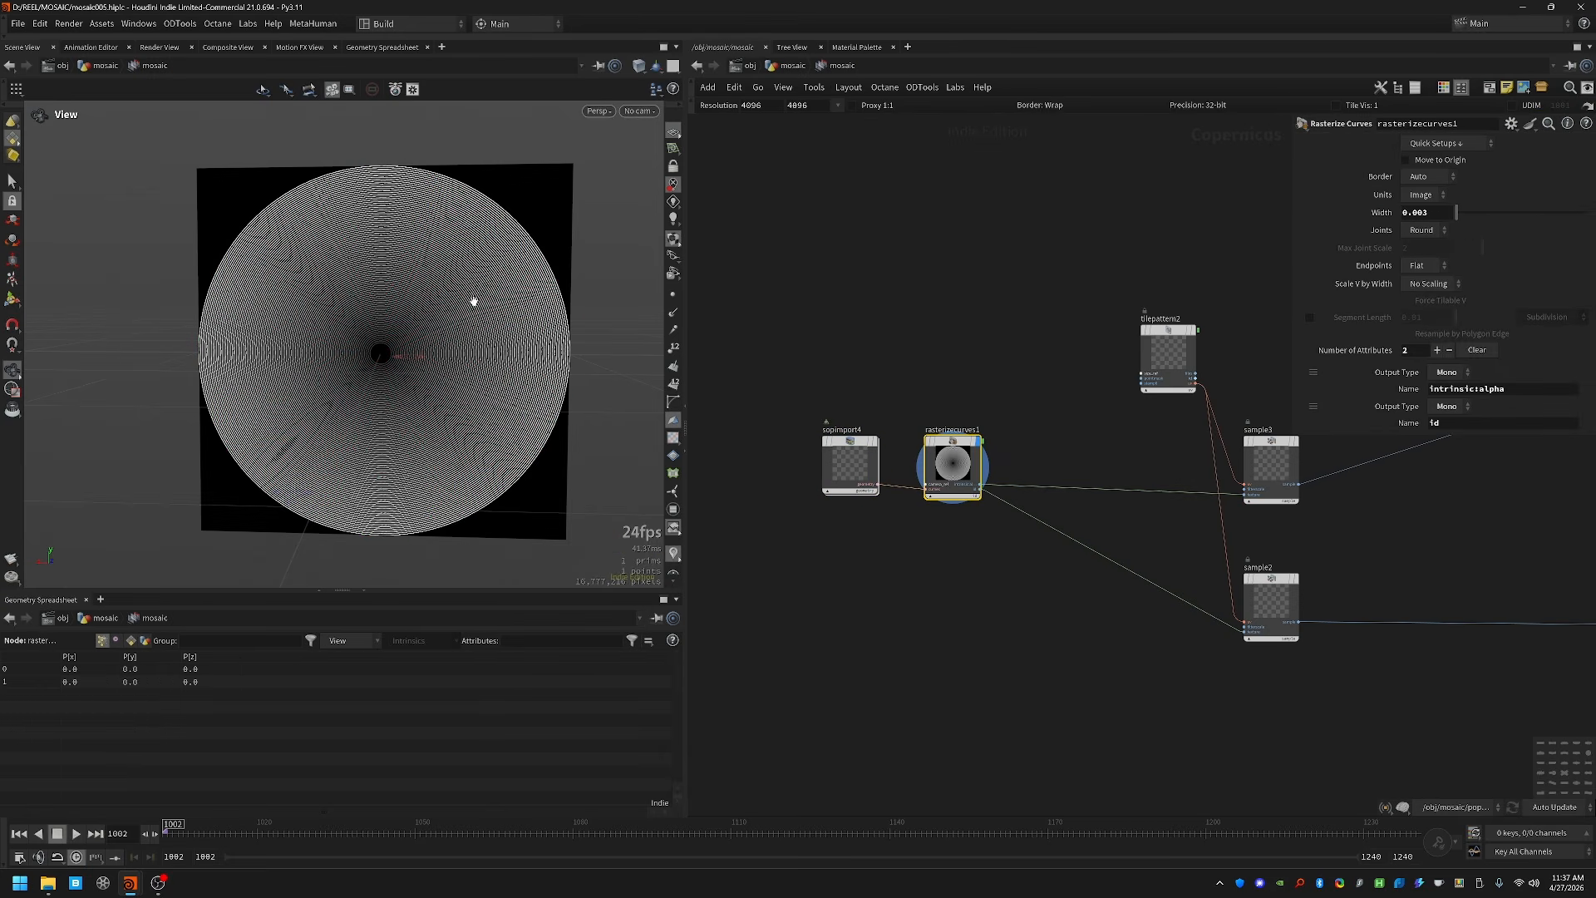
scroll(474, 300, "up", 3)
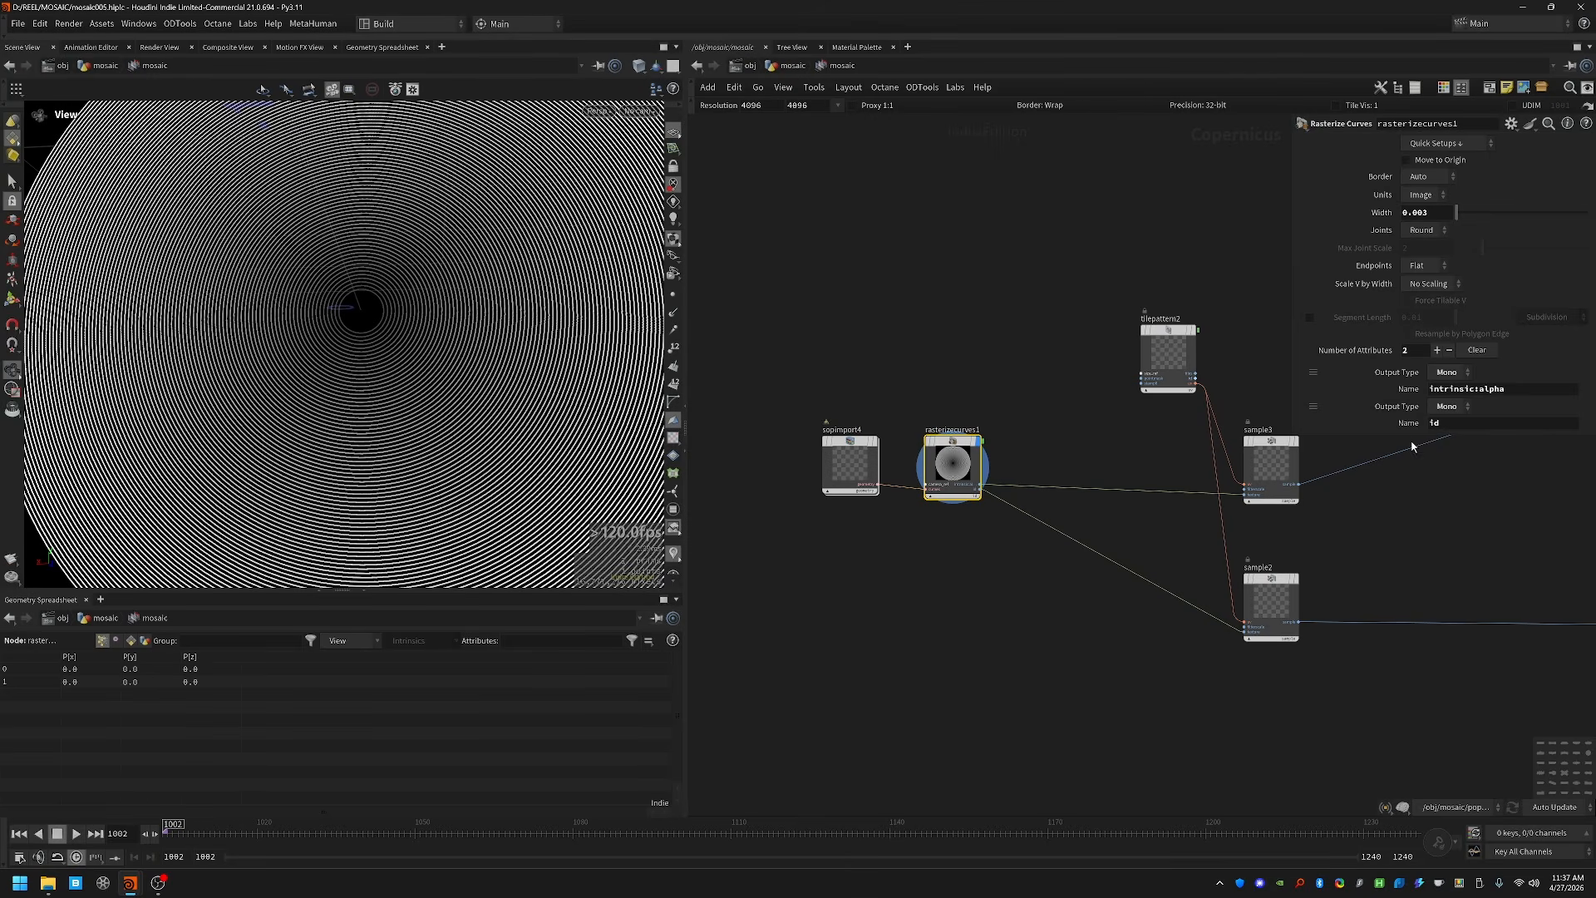
middle_click_drag(1021, 538, 898, 510)
scroll(889, 512, "up", 5)
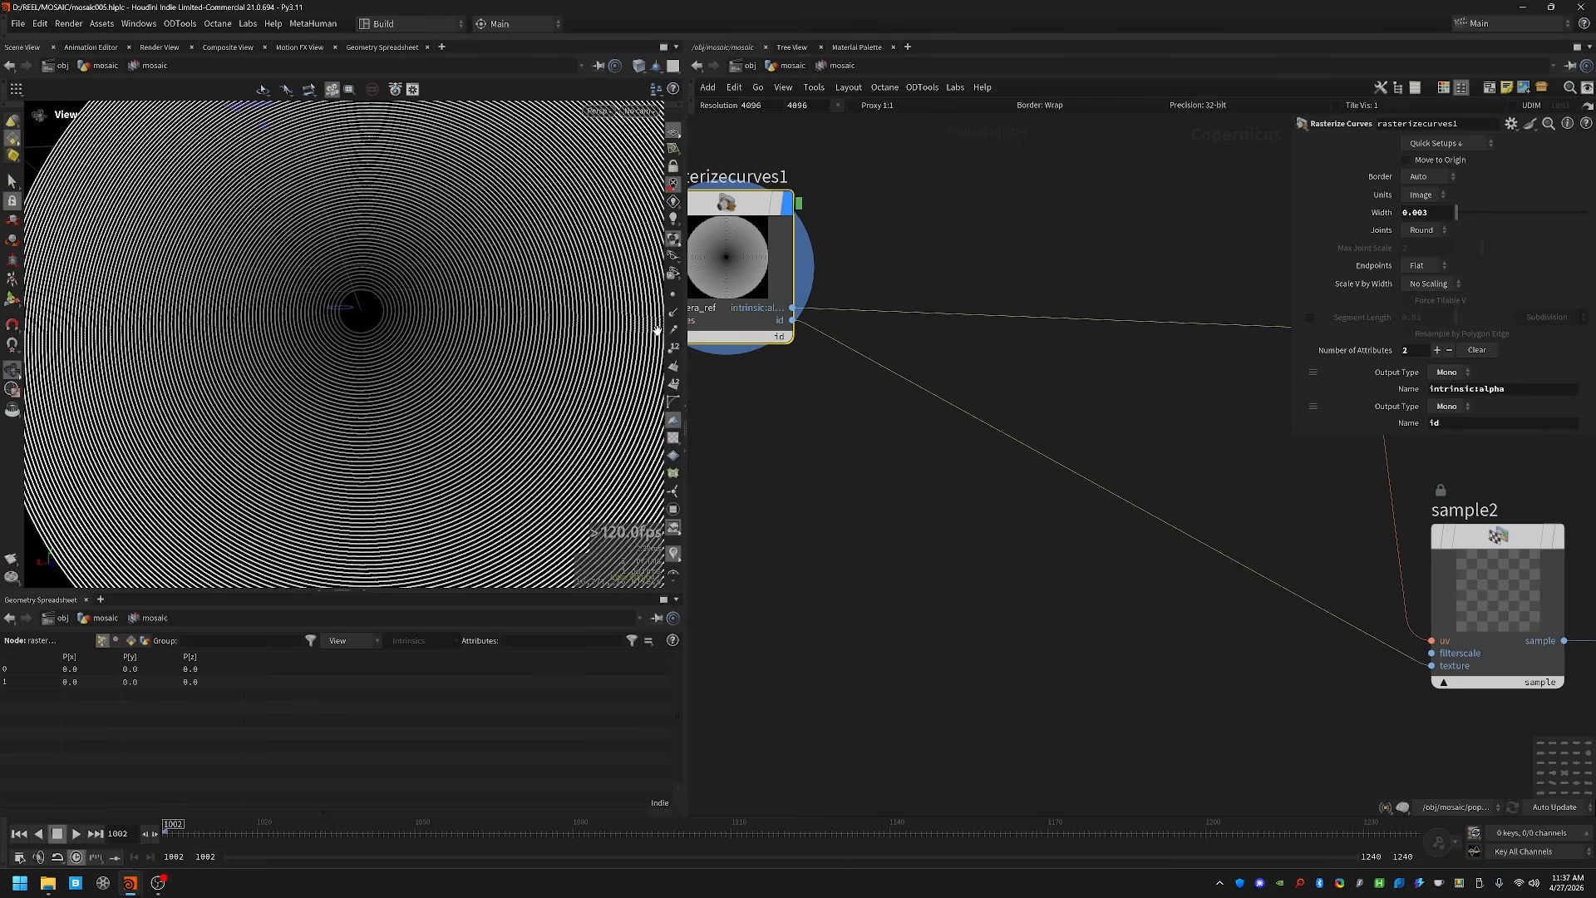
scroll(432, 320, "down", 3)
left_click(779, 337)
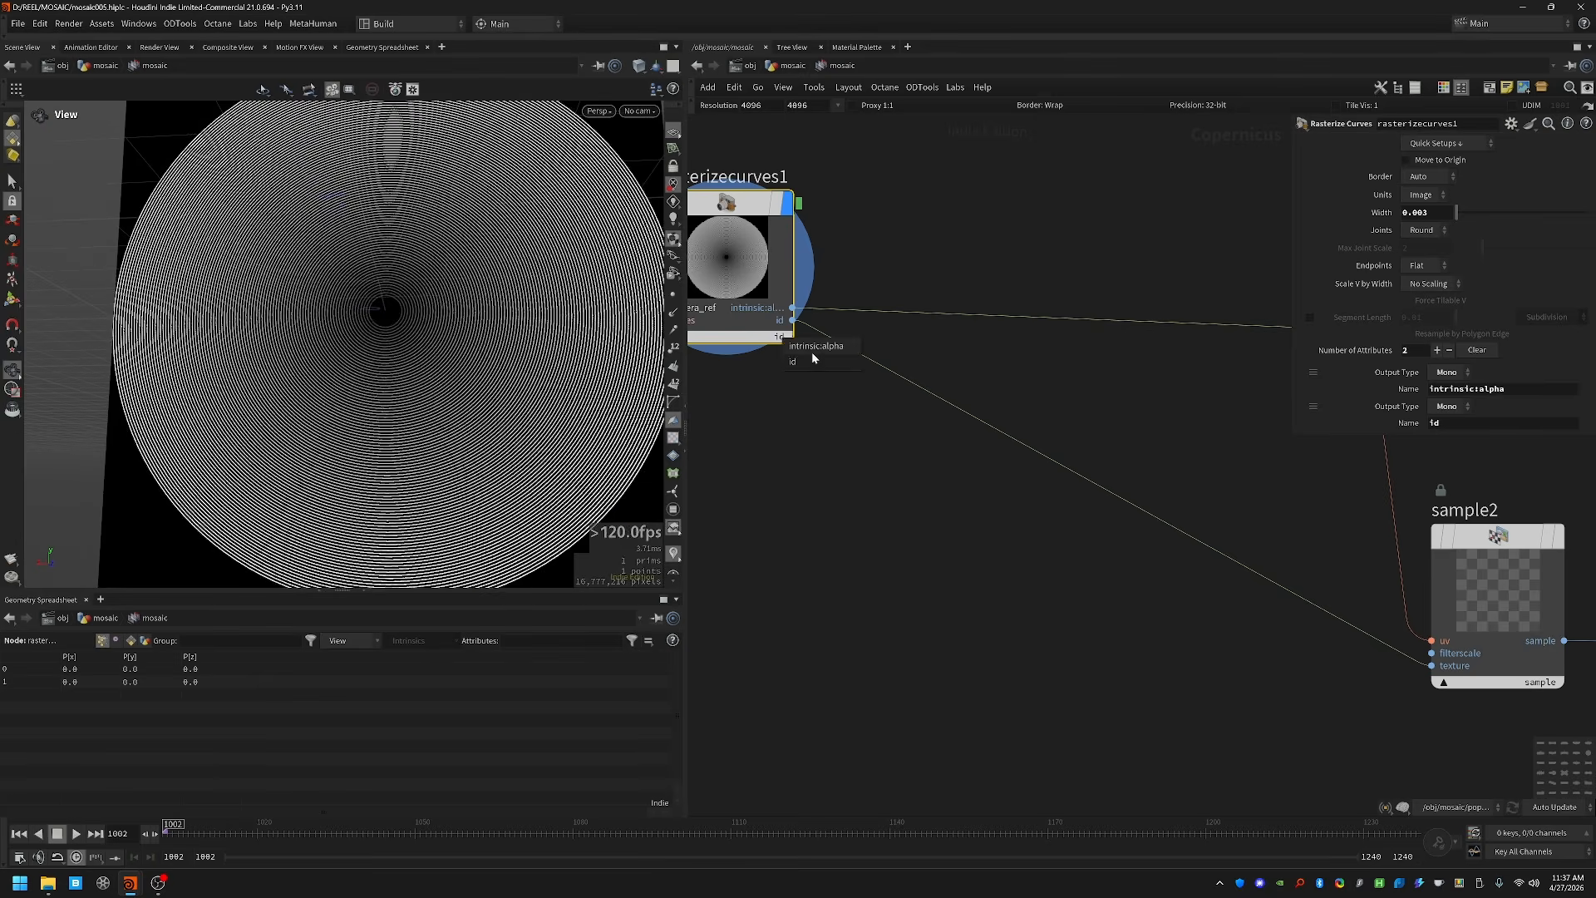
left_click(813, 351)
Step: Display the tilepattern2 node and inspect the full overlapping circle tile pattern
scroll(955, 502, "down", 3)
middle_click_drag(955, 502, 873, 619)
left_click(1045, 347)
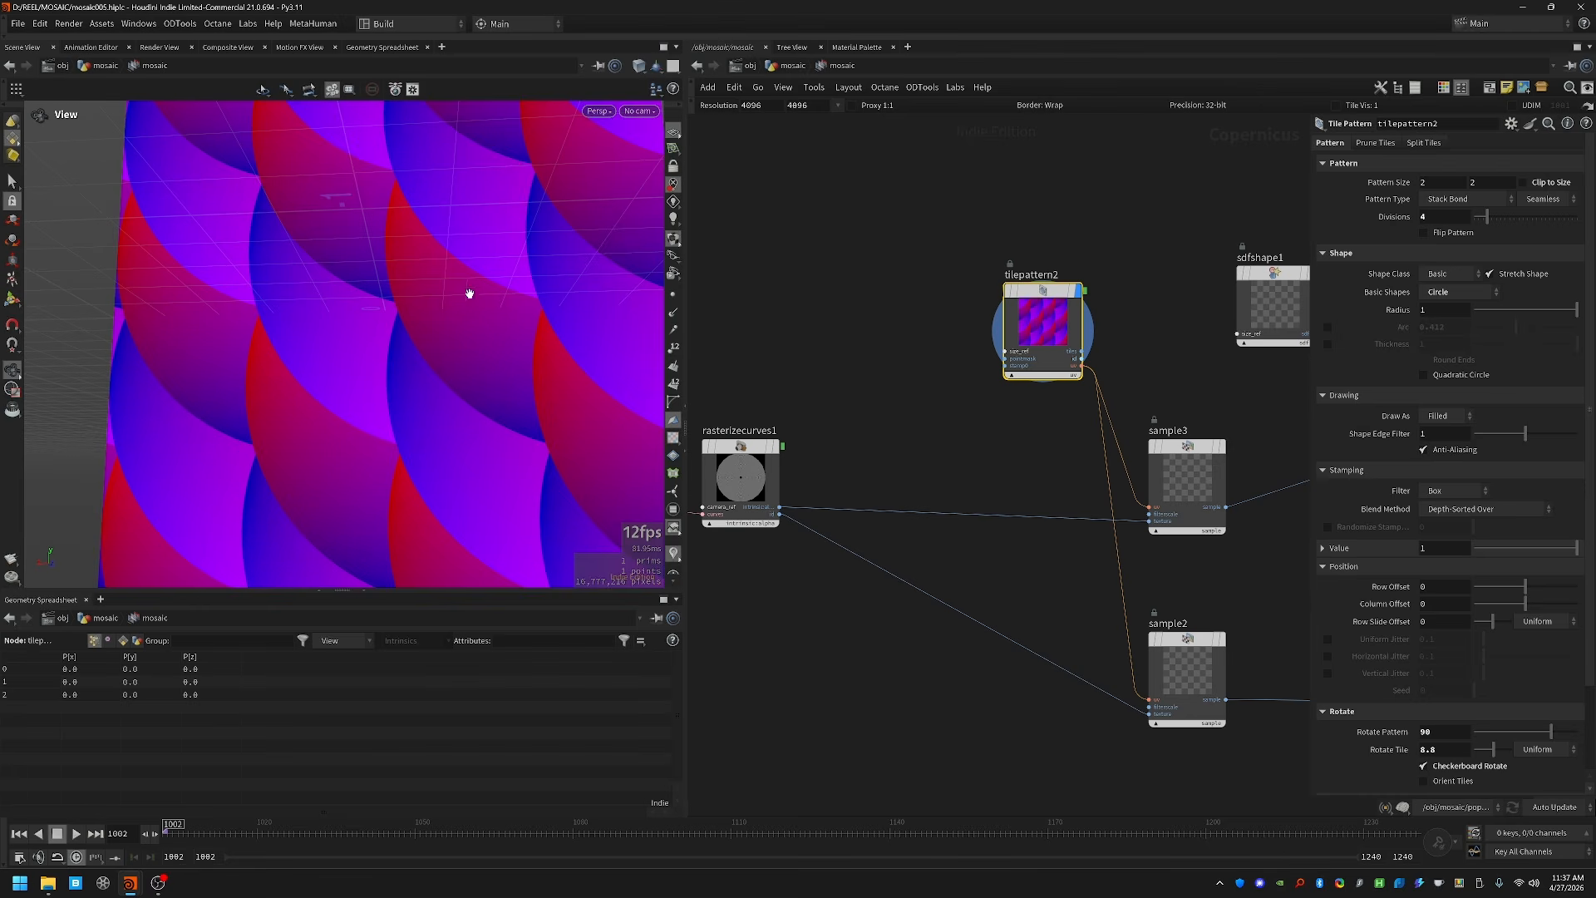
right_click_drag(470, 293, 411, 362)
left_click_drag(452, 335, 447, 324)
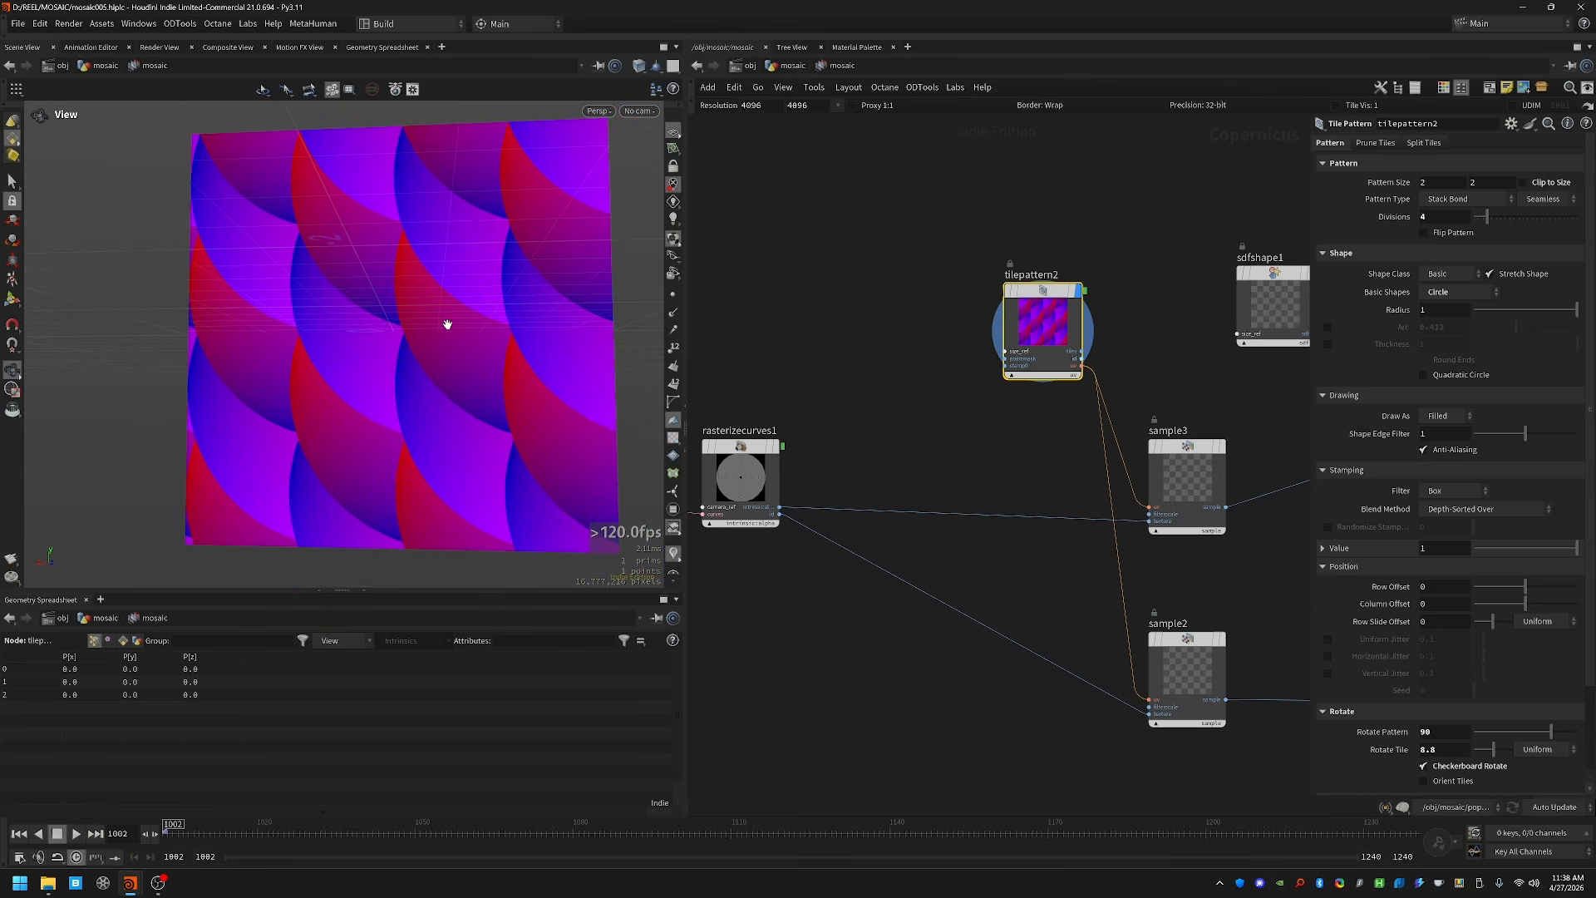
Step: Preview the sample3 and sample2 UV Sample nodes to compare how the rasterized curves fill the tile pattern
middle_click_drag(1000, 420, 955, 420)
left_click(1135, 466)
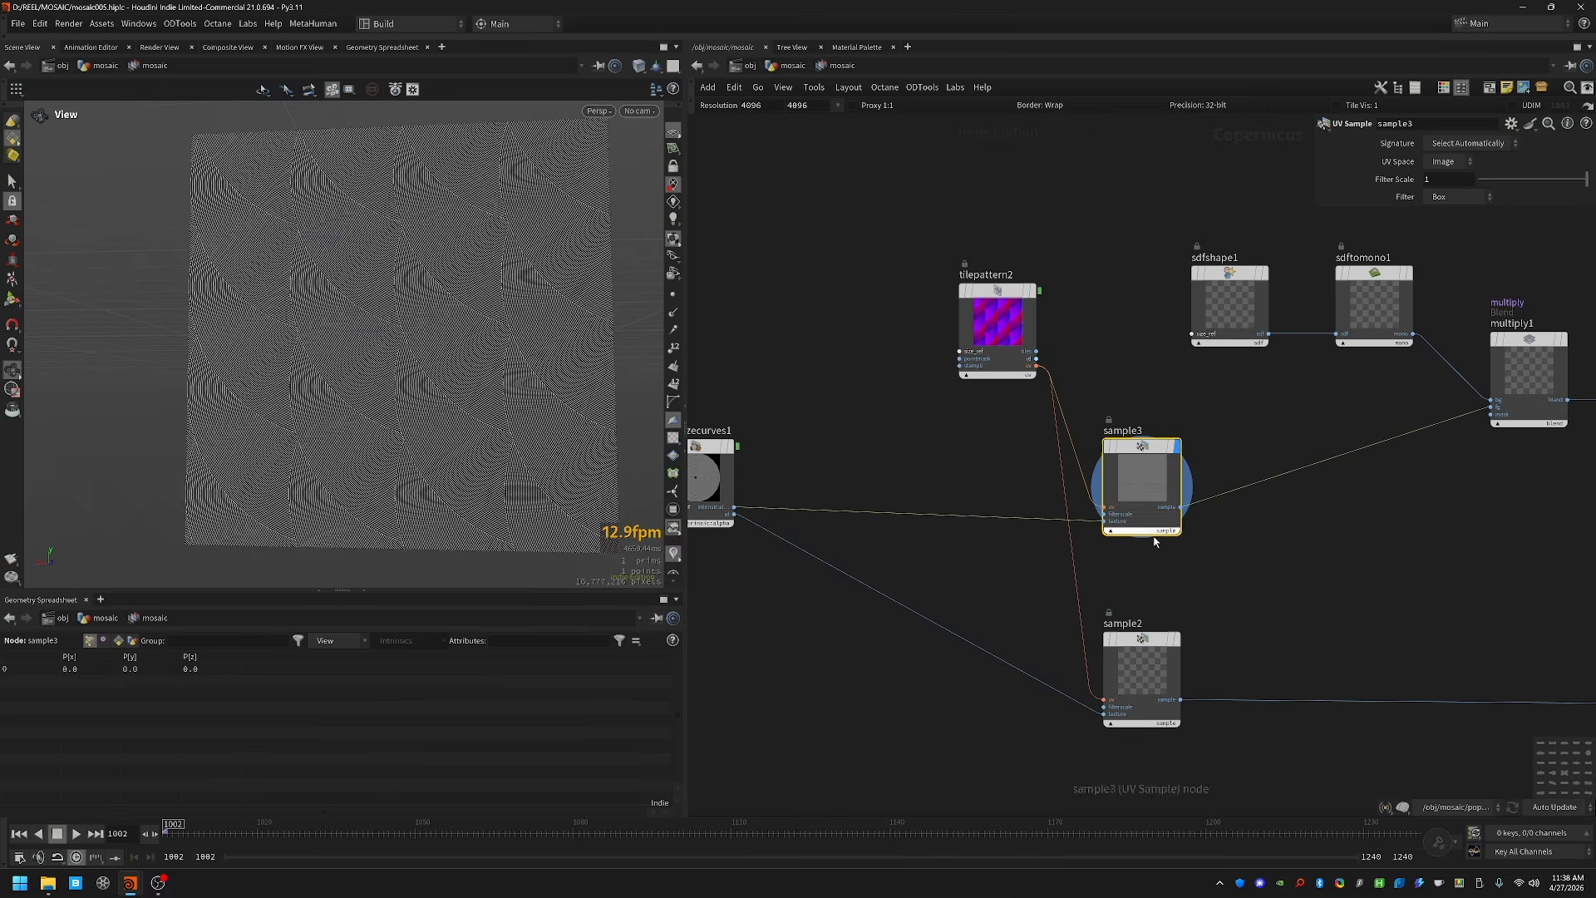
right_click_drag(395, 425, 520, 420)
left_click(1159, 665)
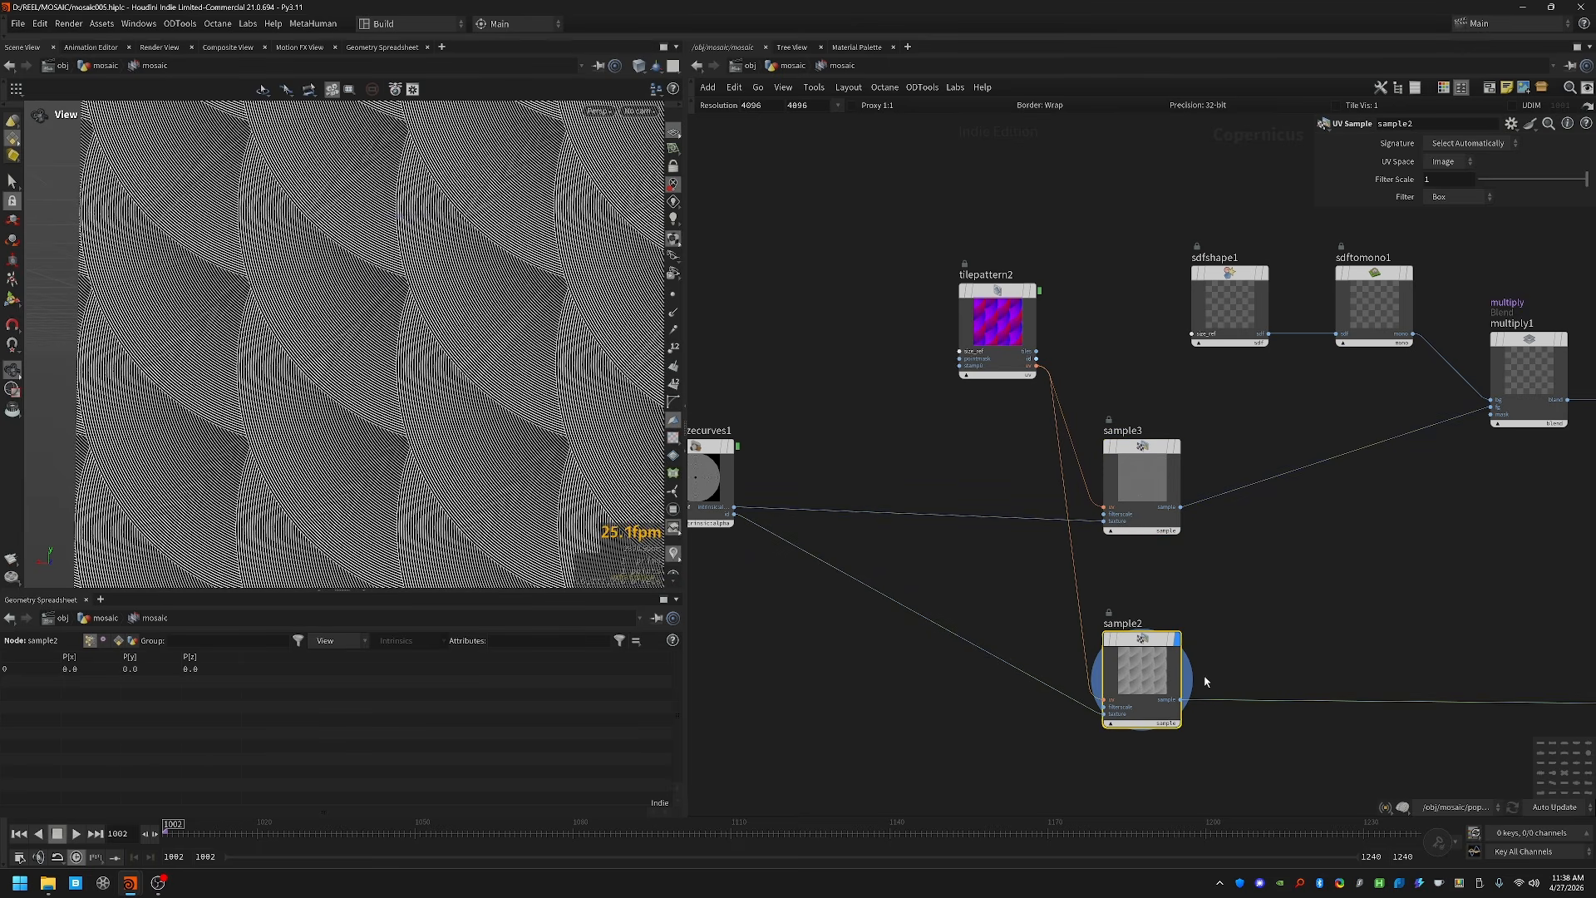
Step: Inspect the circular mask from sdfshape1 and sdftomono1 and preview its multiply1 blend through to OUT_ALPHA
middle_click_drag(1198, 561, 1044, 602)
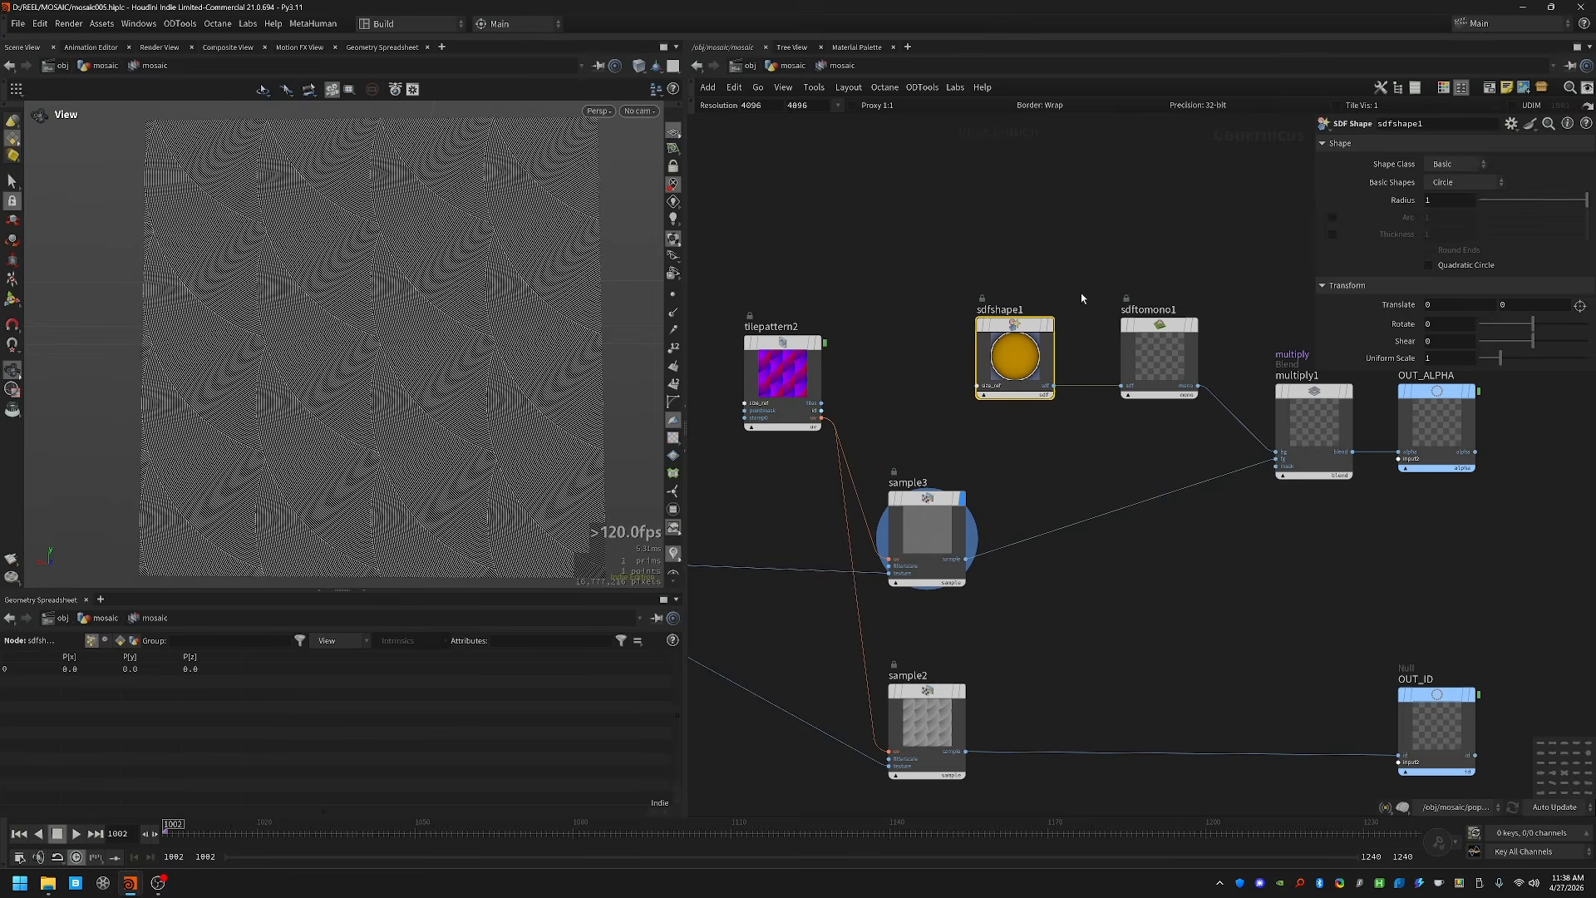
left_click(1164, 359)
left_click(1314, 425)
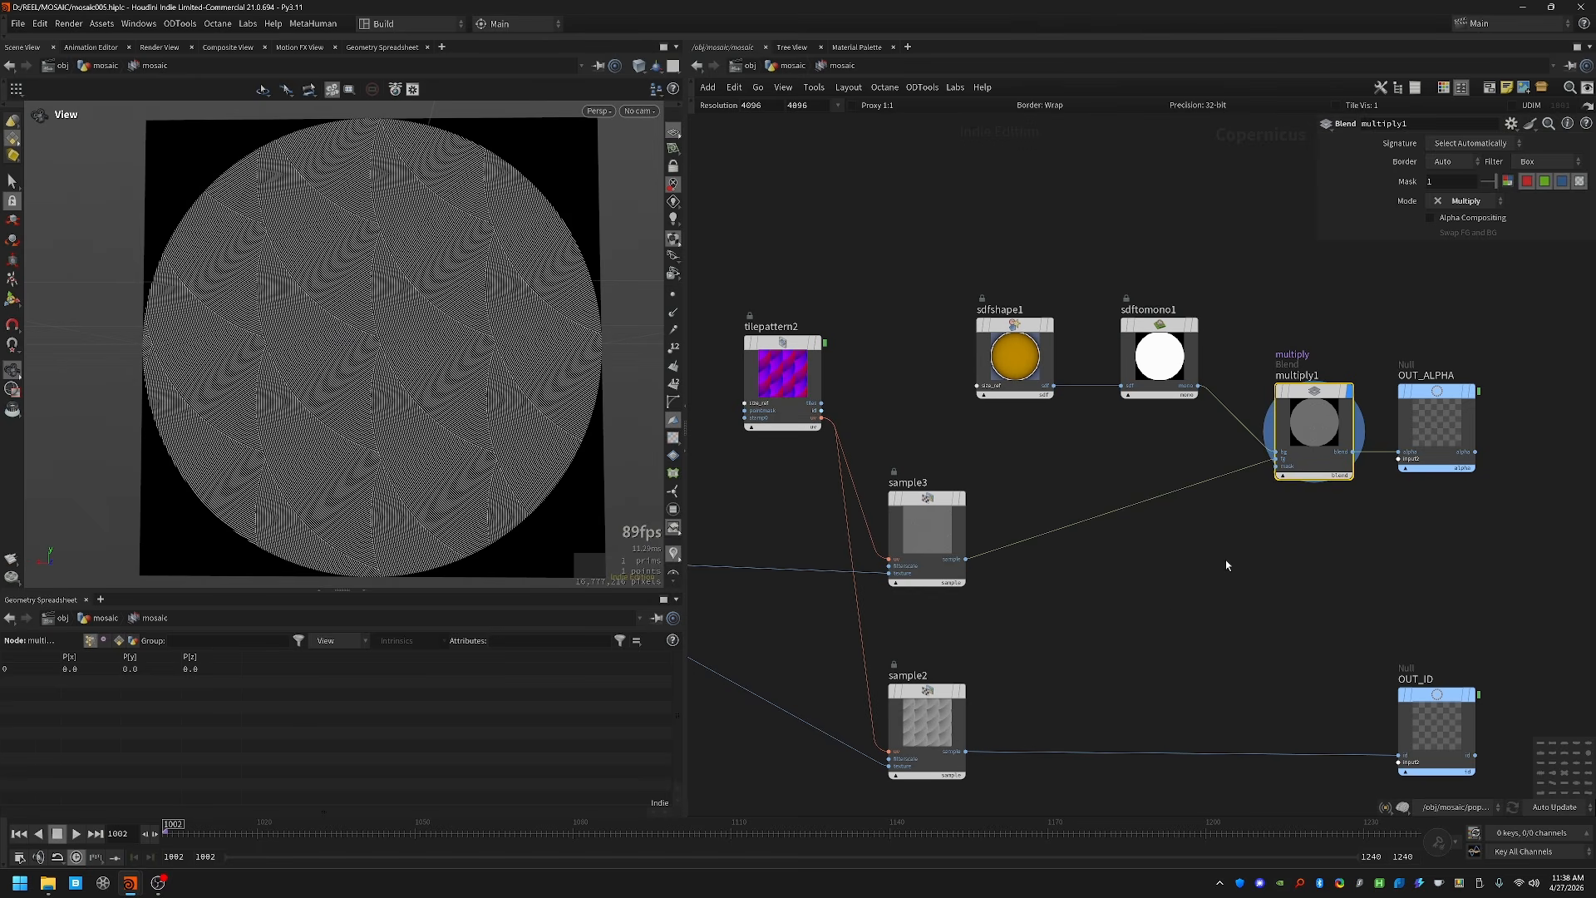
left_click(1437, 425)
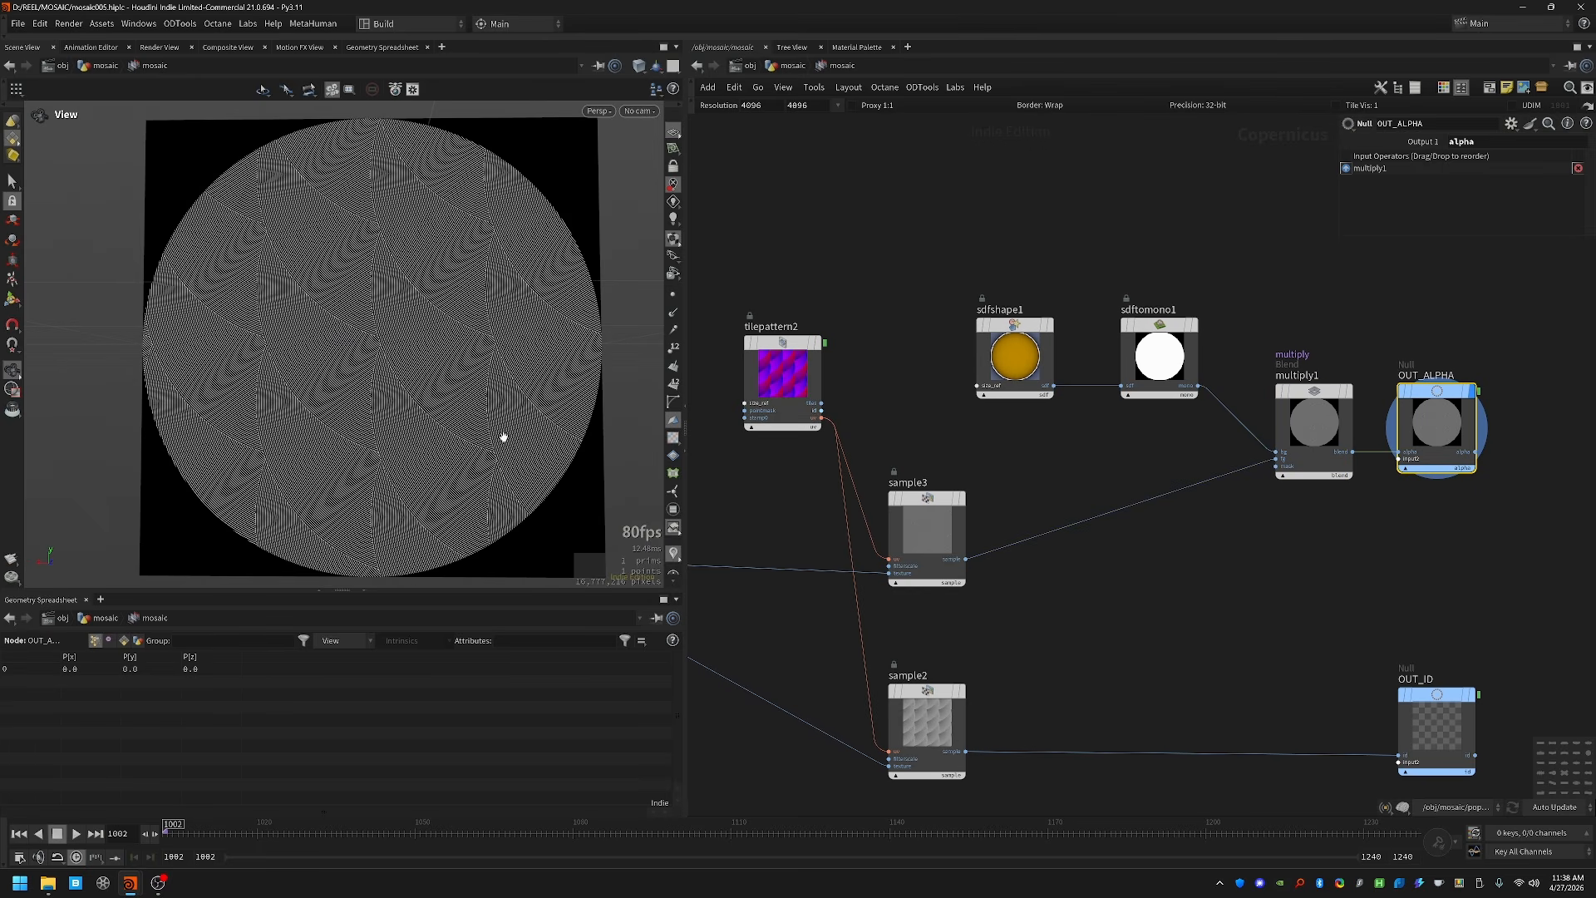
Step: Preview the OUT_ID null and undo the display change
middle_click_drag(1269, 638, 1209, 568)
left_click(1378, 651)
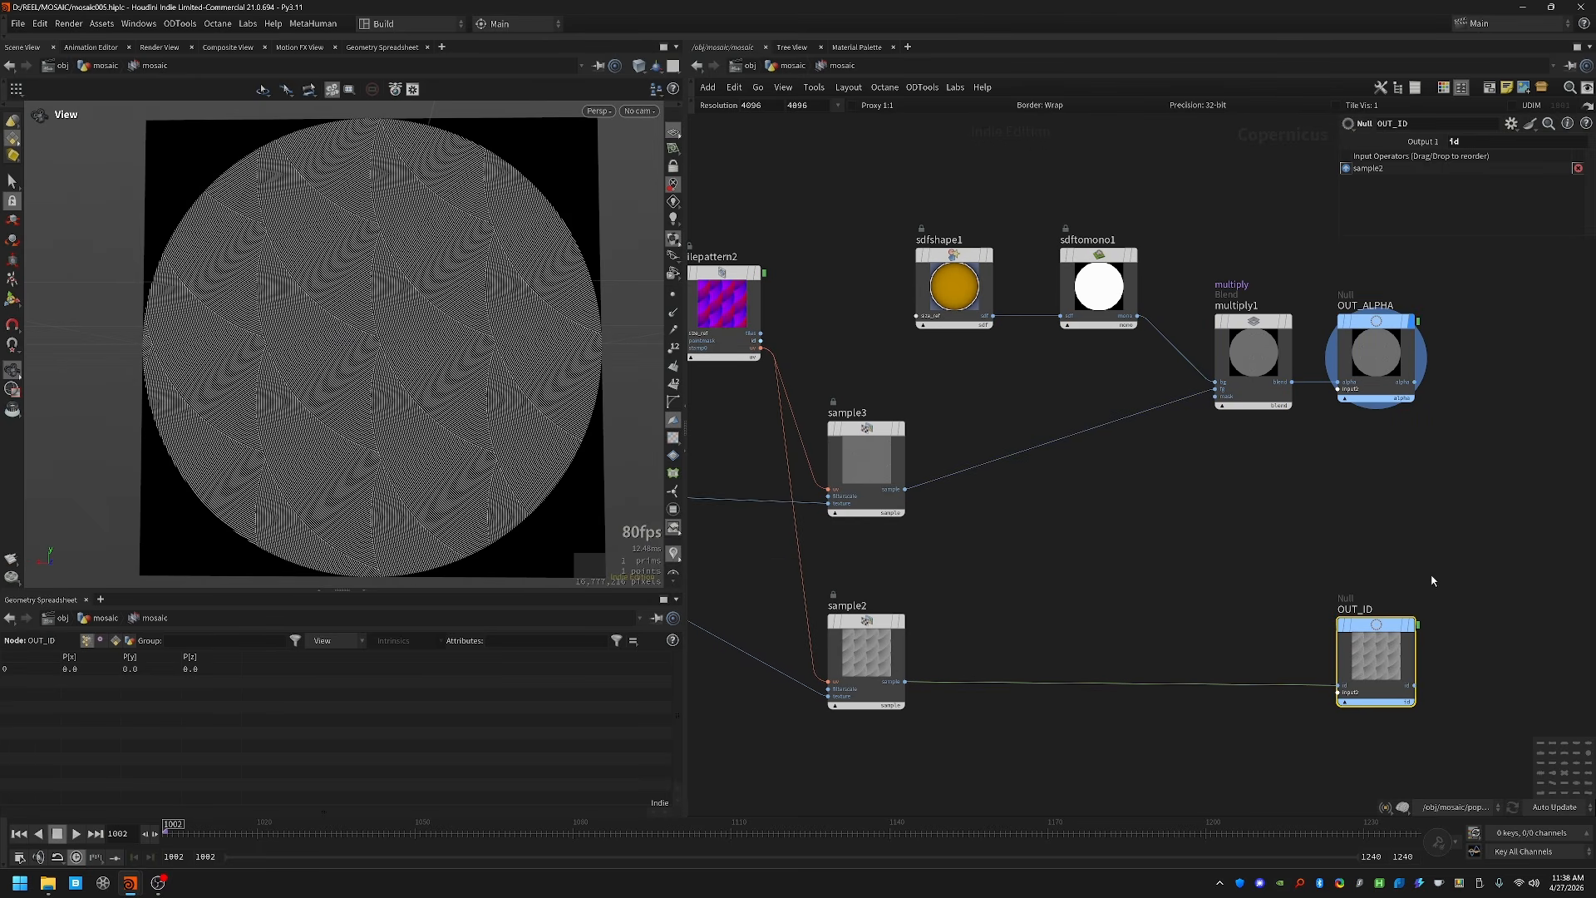
key("r")
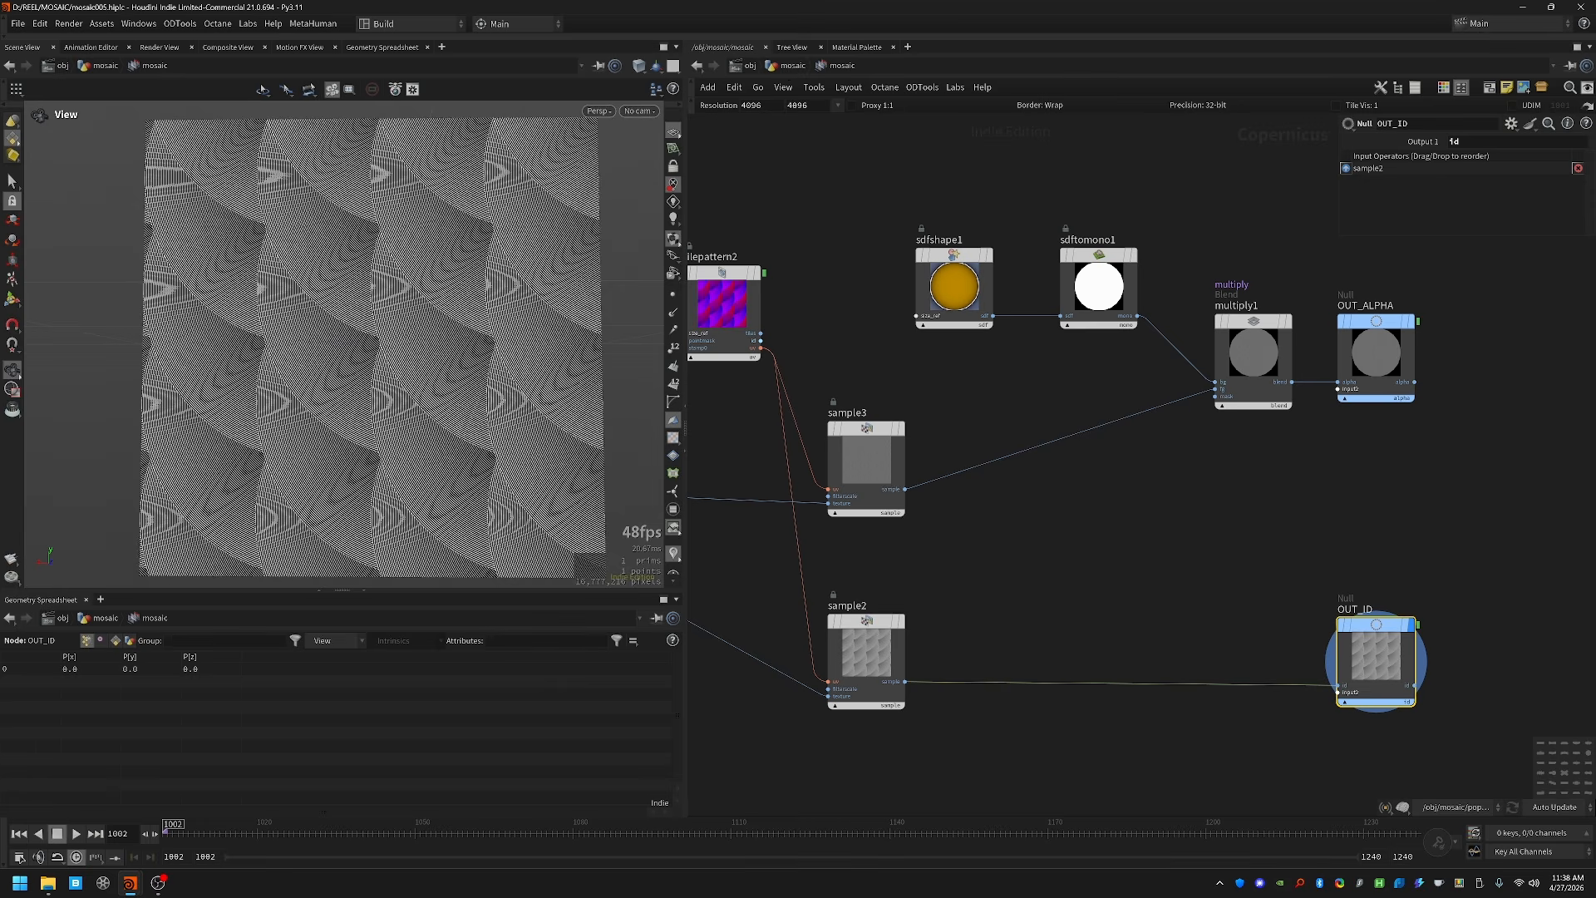
key("ctrl+z")
Step: Return to the geometry network, select trace3 and jump to the OUT_ALPHA node referenced by its COP Path
left_click(790, 65)
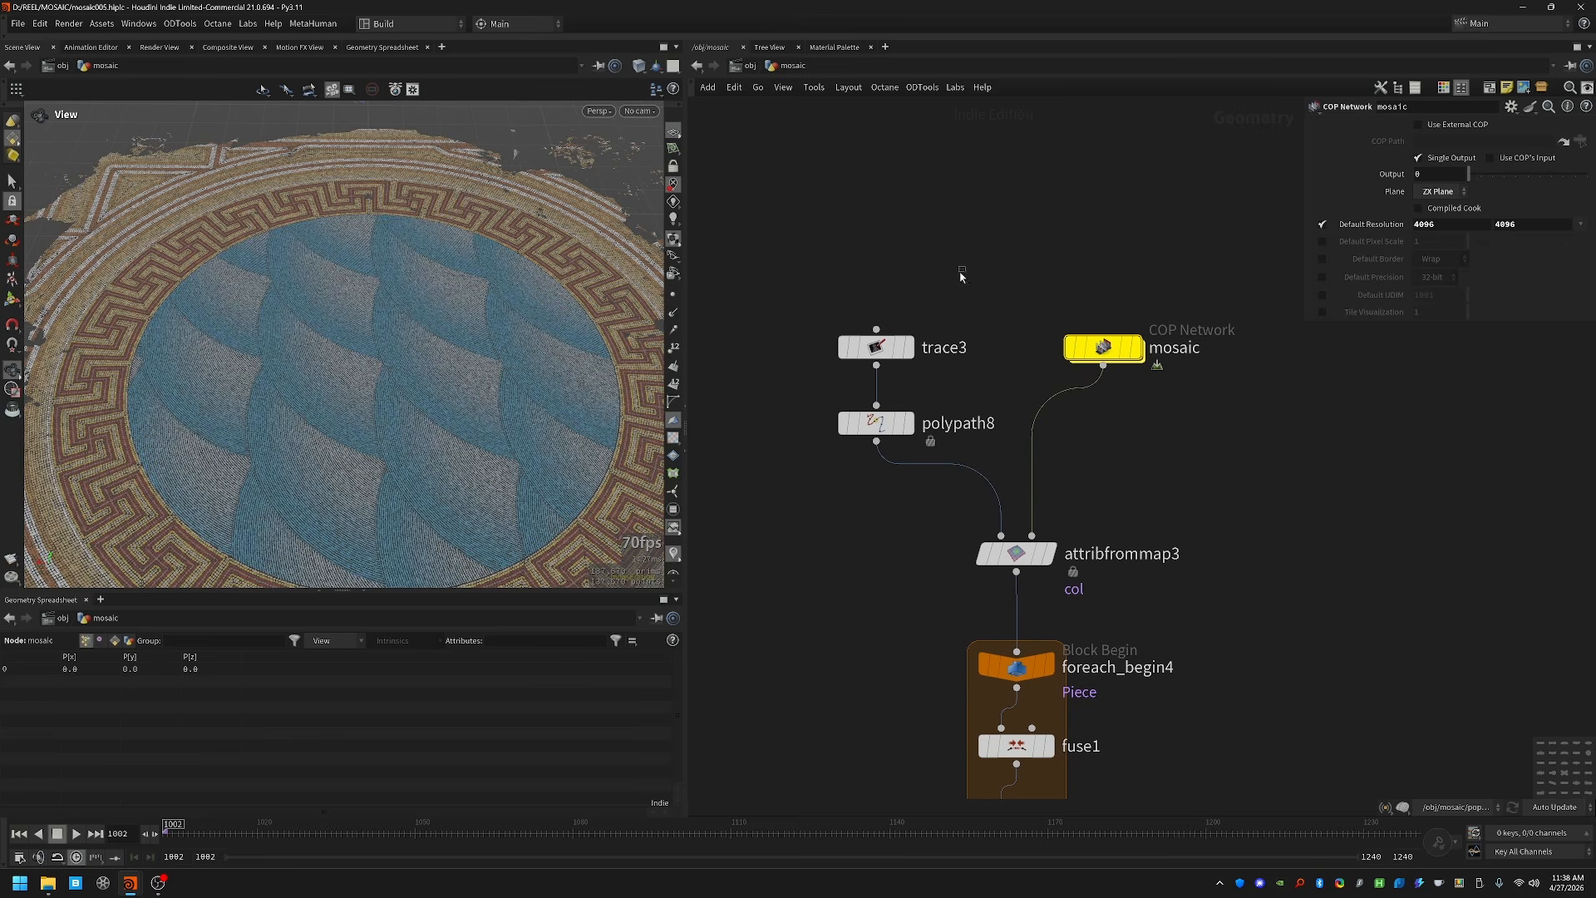
left_click_drag(962, 267, 787, 390)
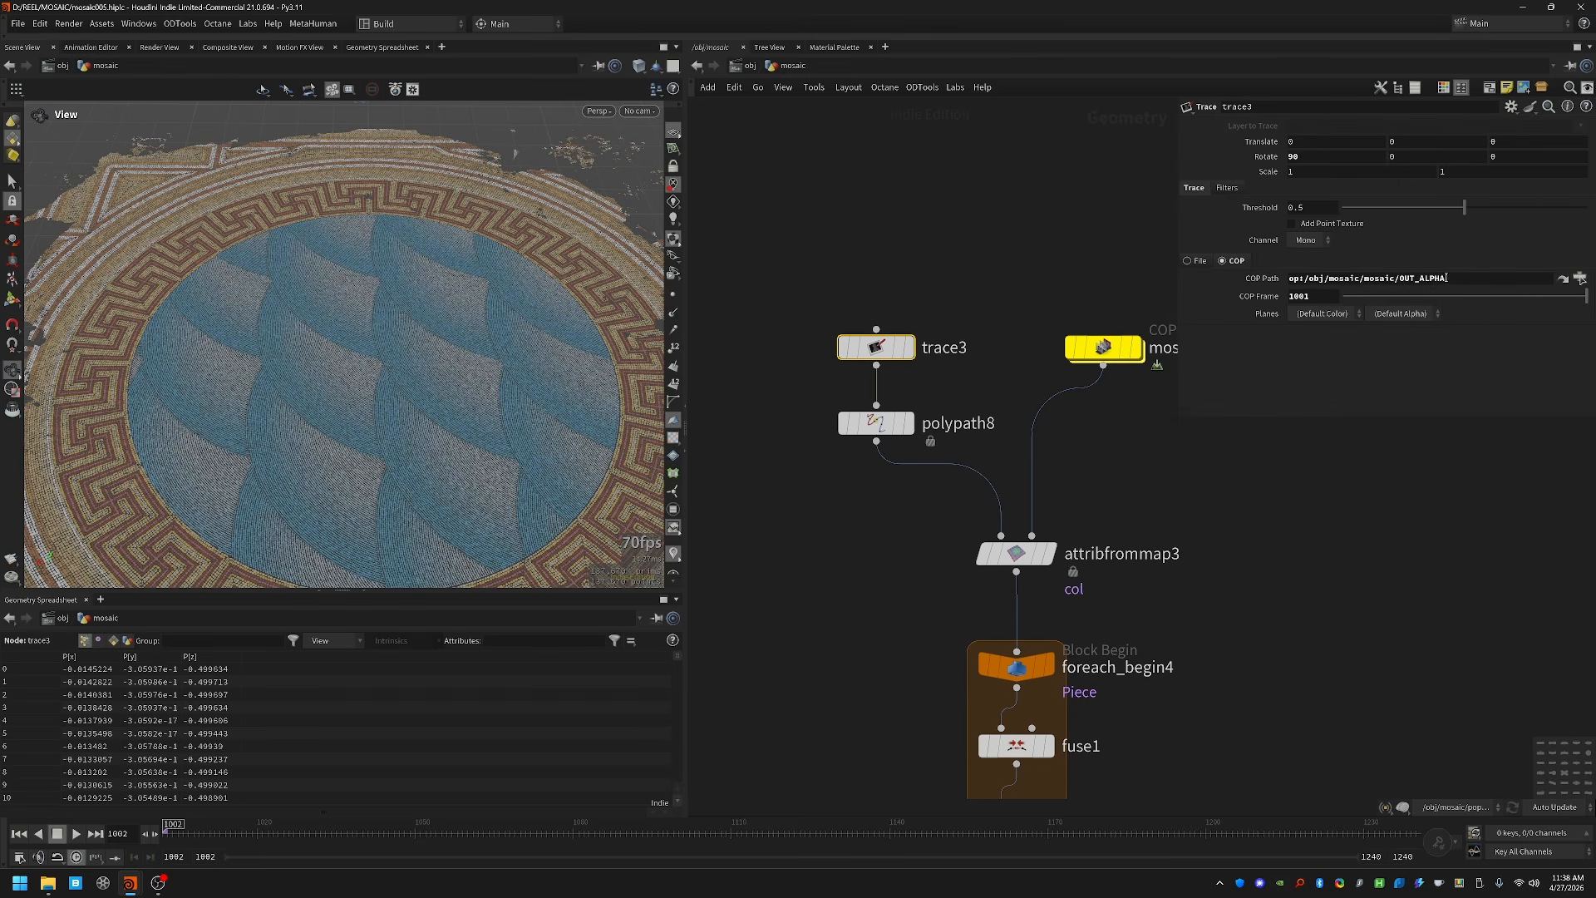
left_click_drag(1454, 278, 1306, 280)
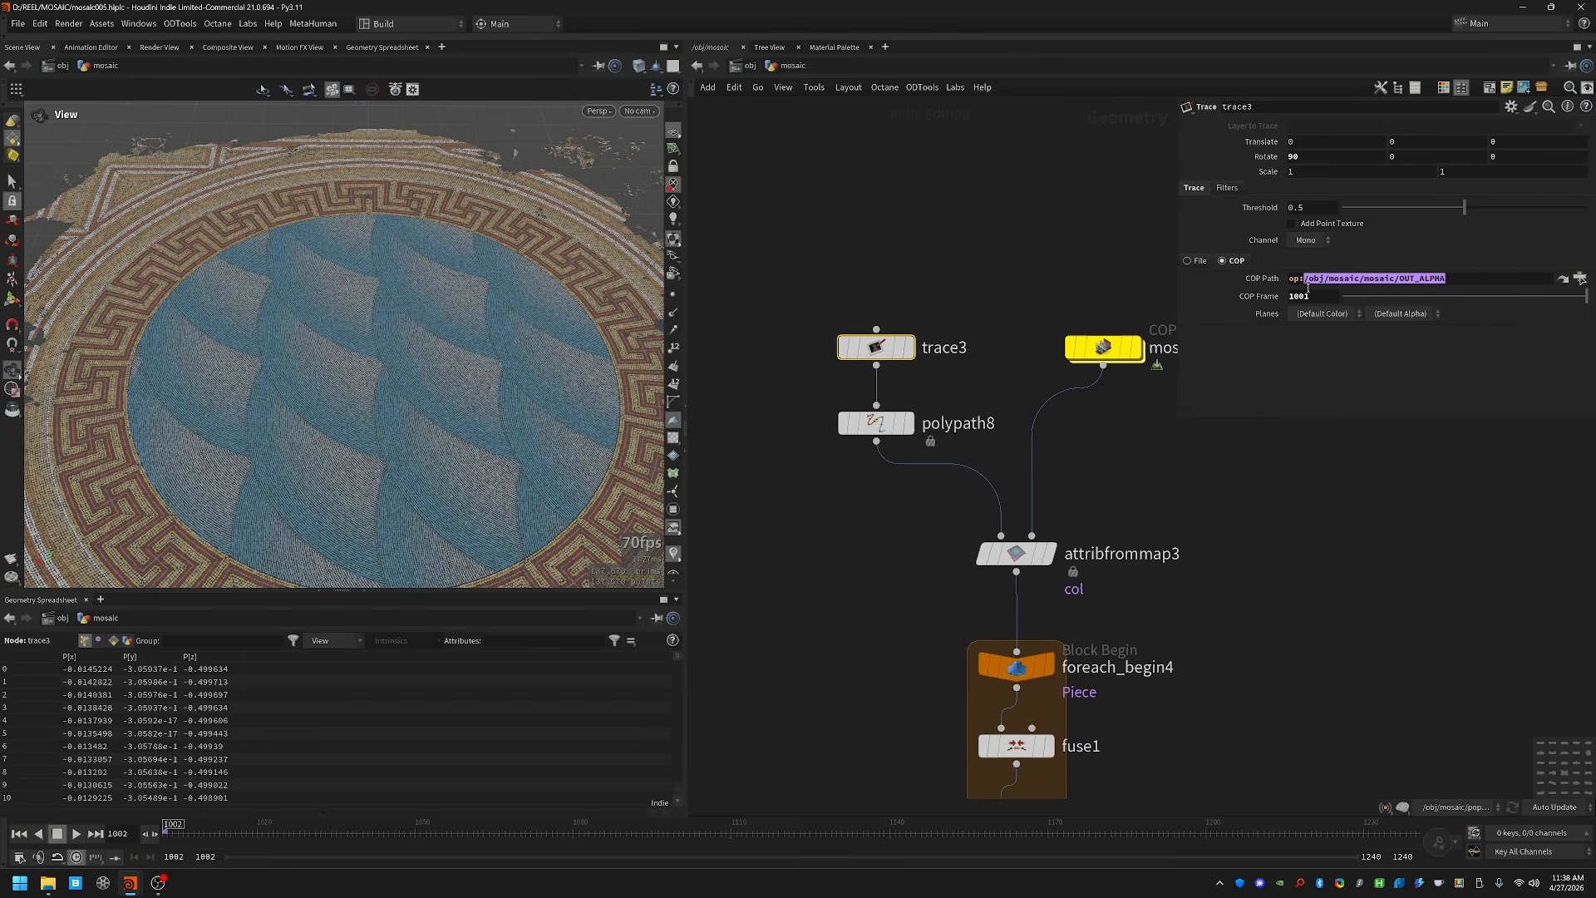
left_click(1562, 278)
middle_click_drag(1175, 497, 792, 497)
middle_click_drag(987, 244, 970, 452)
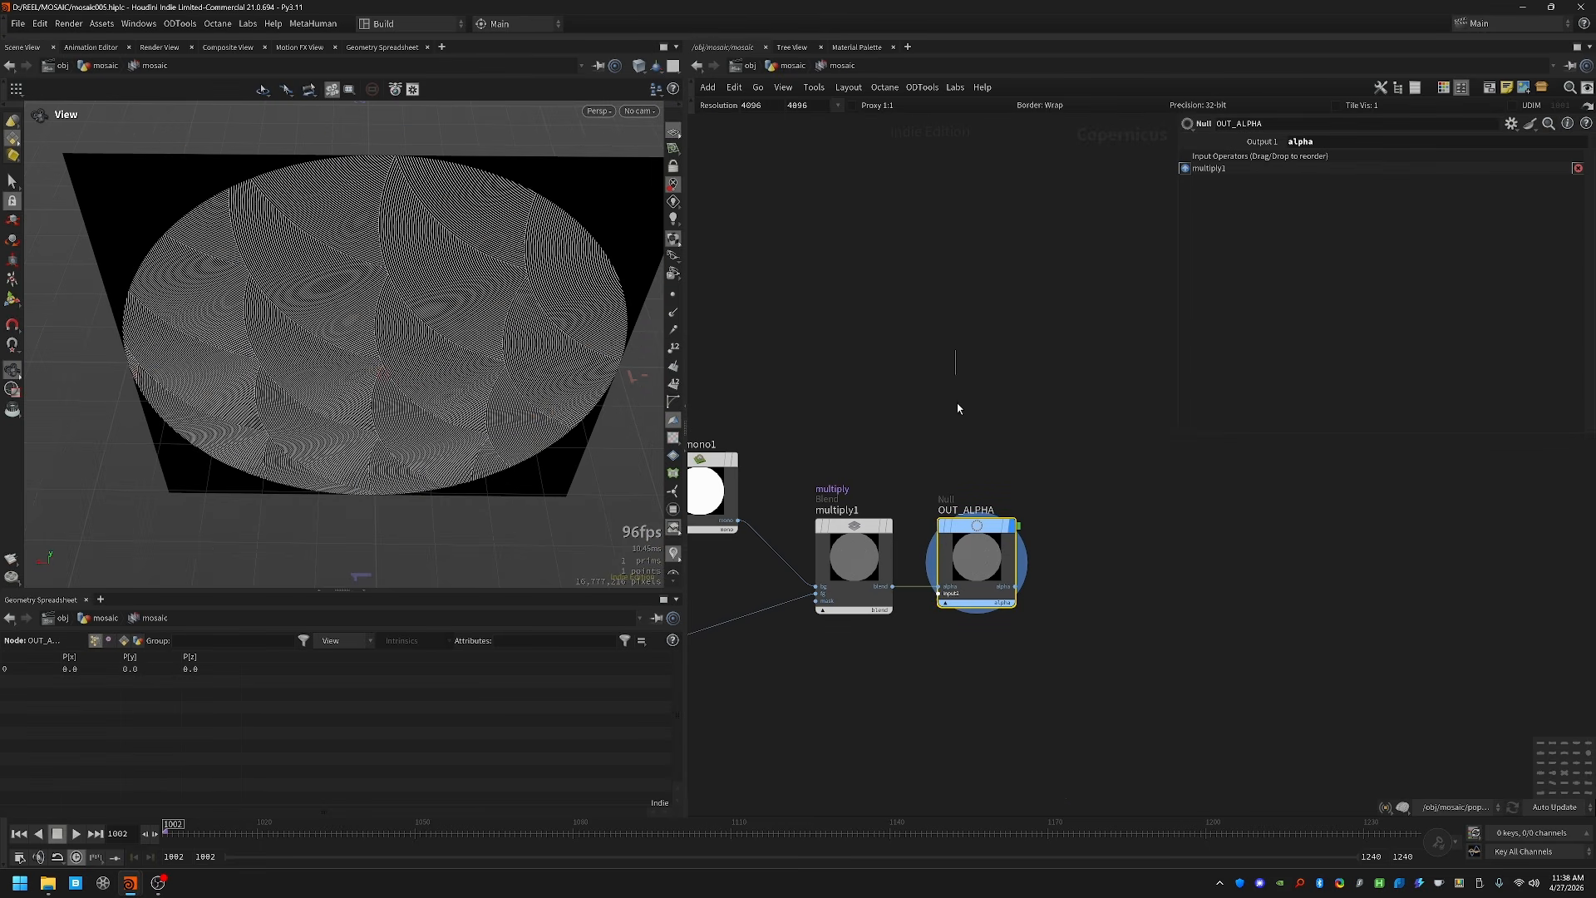
Step: Back in the geometry network, set trace3's COP Path to op:/obj/mosaic/mosaic/OUT_ALPHA
key("u")
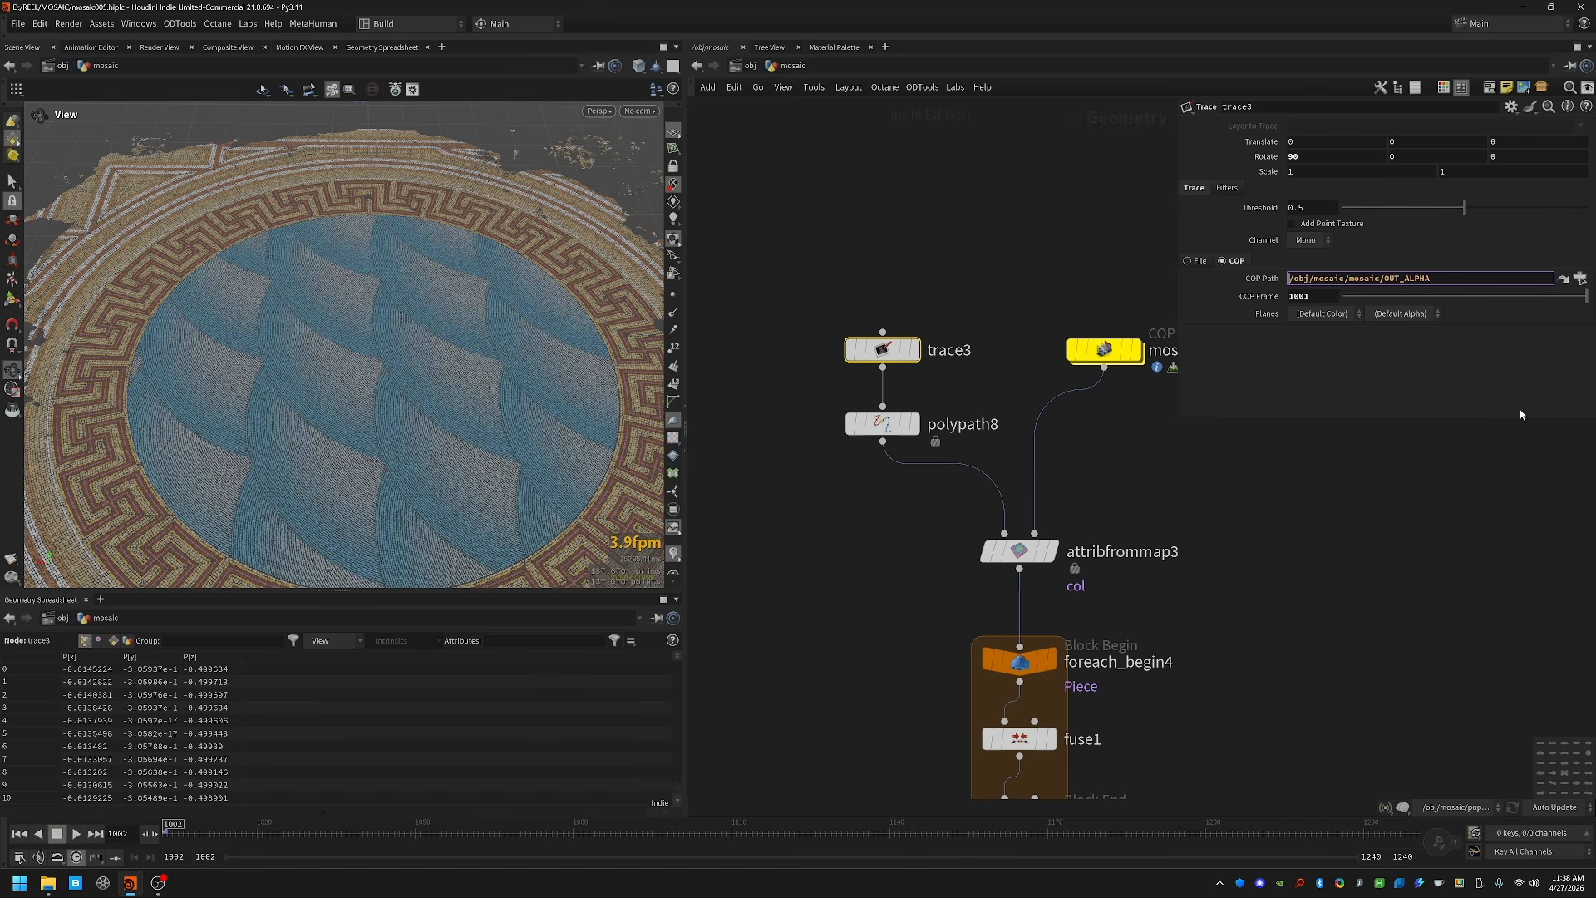
type("op:")
key("Return")
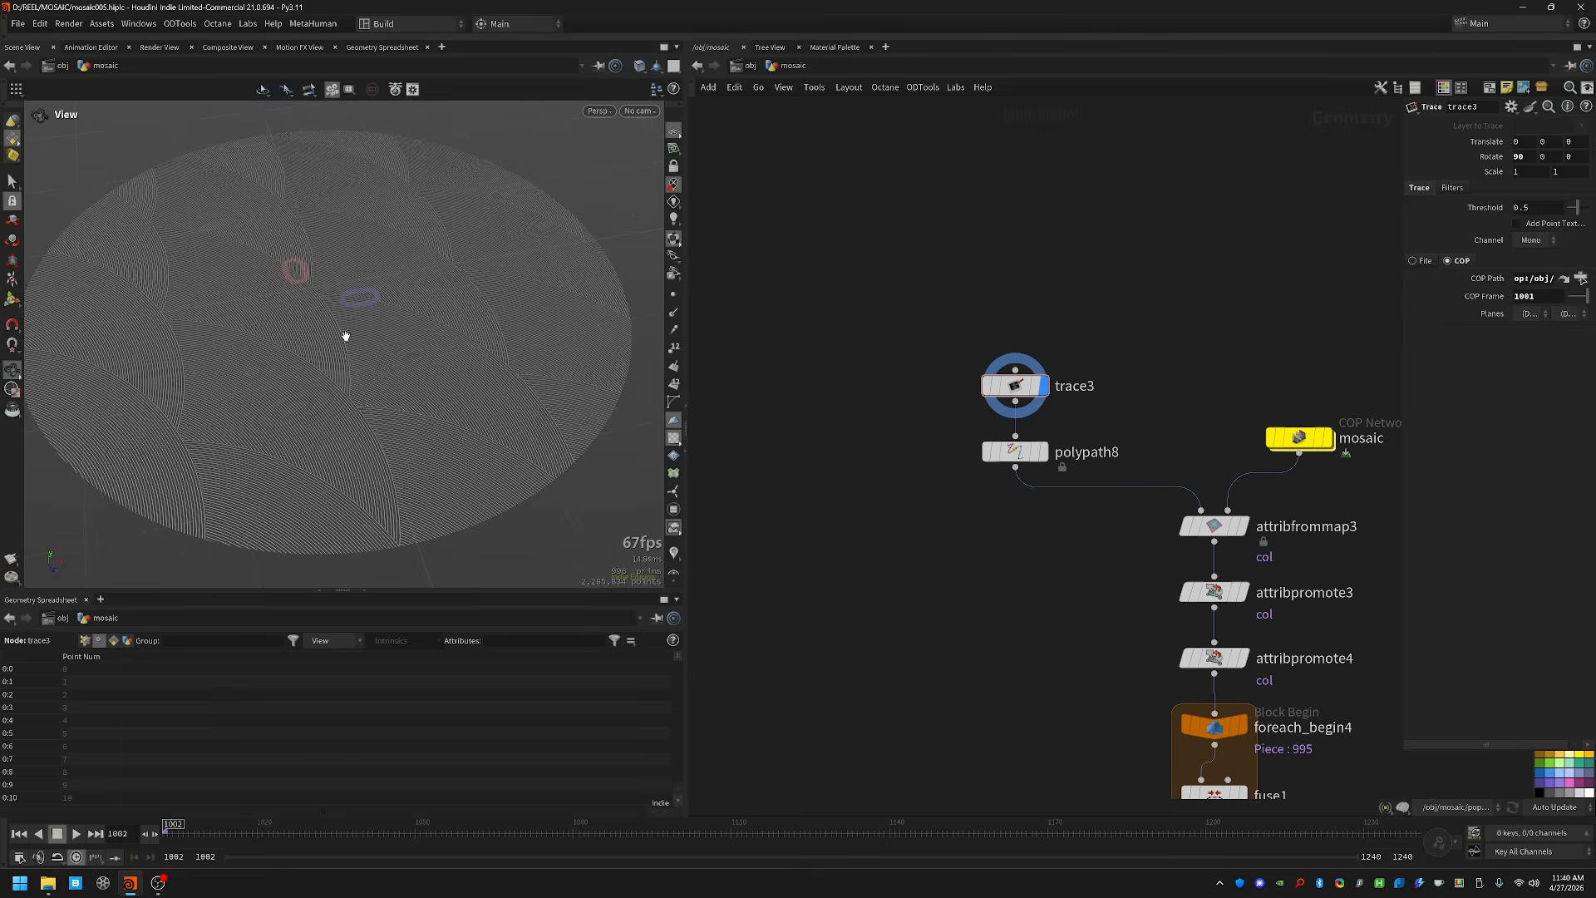
Step: Inspect the traced outlines from trace3 up close and display the polypath8 result
scroll(373, 411, "up", 10)
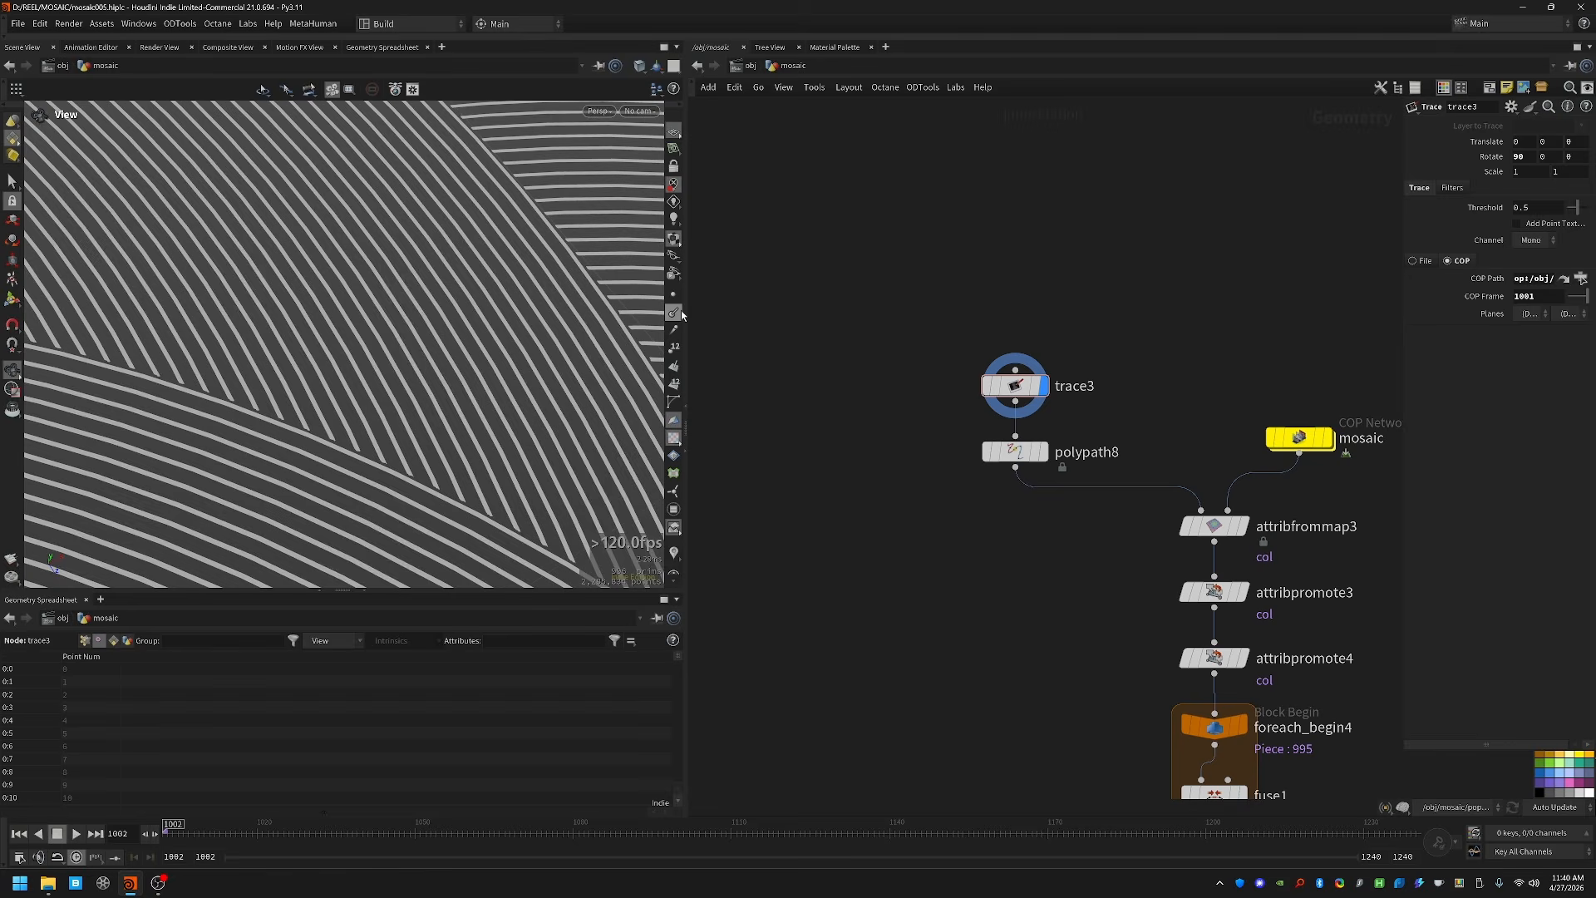
left_click(1076, 451)
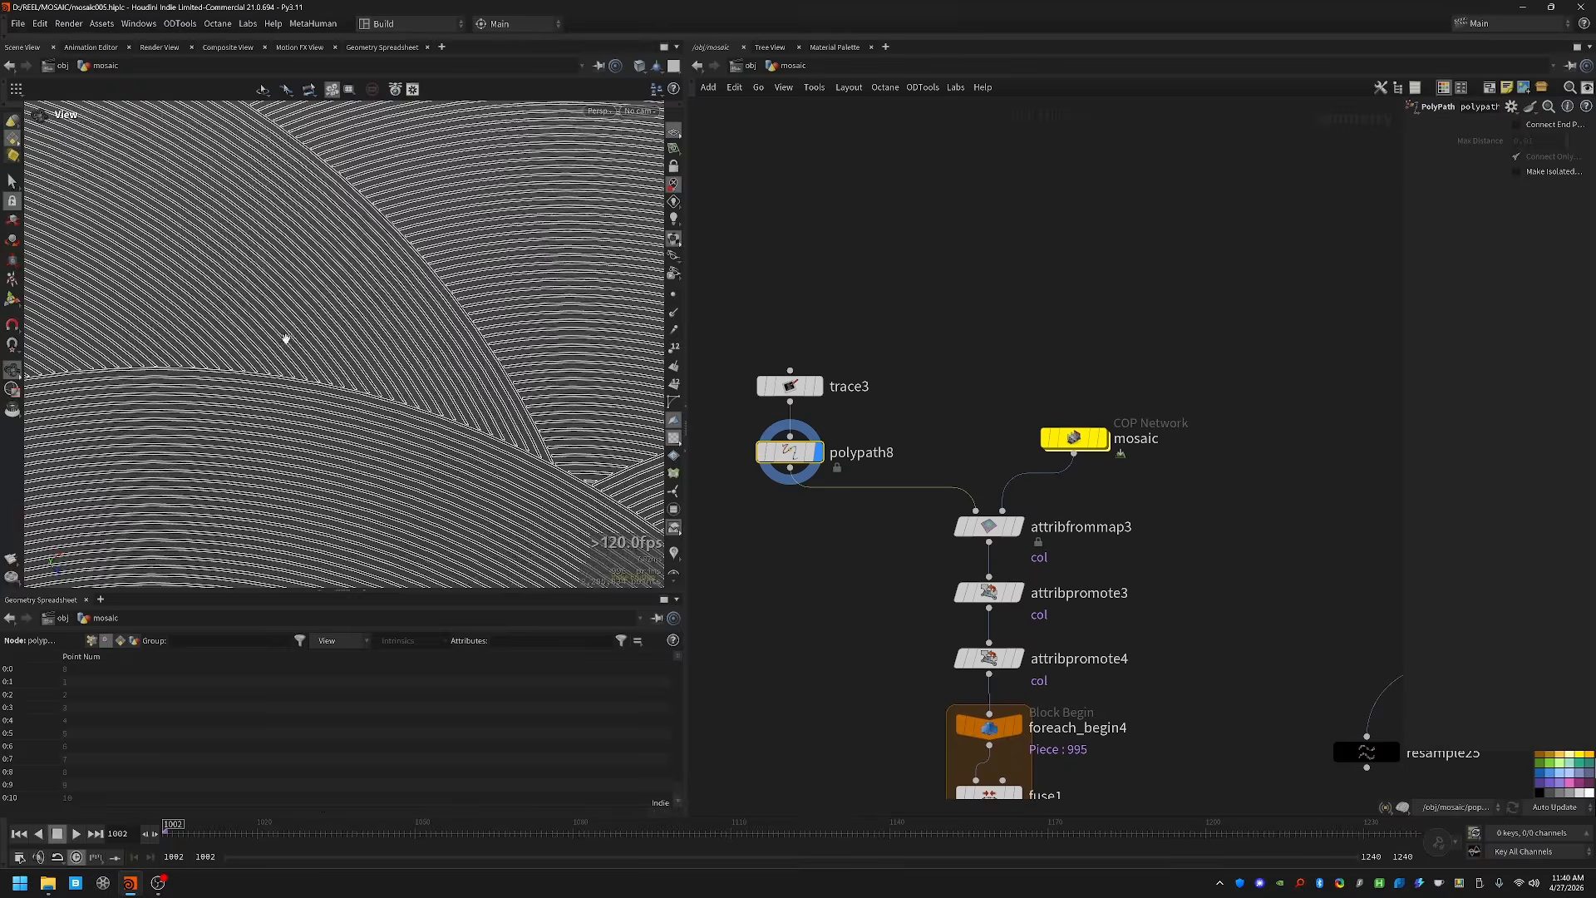
Step: View the whole disc of polypath8 curves, and show attribfrommap3's parameters in a wider parameter pane
scroll(413, 360, "down", 4)
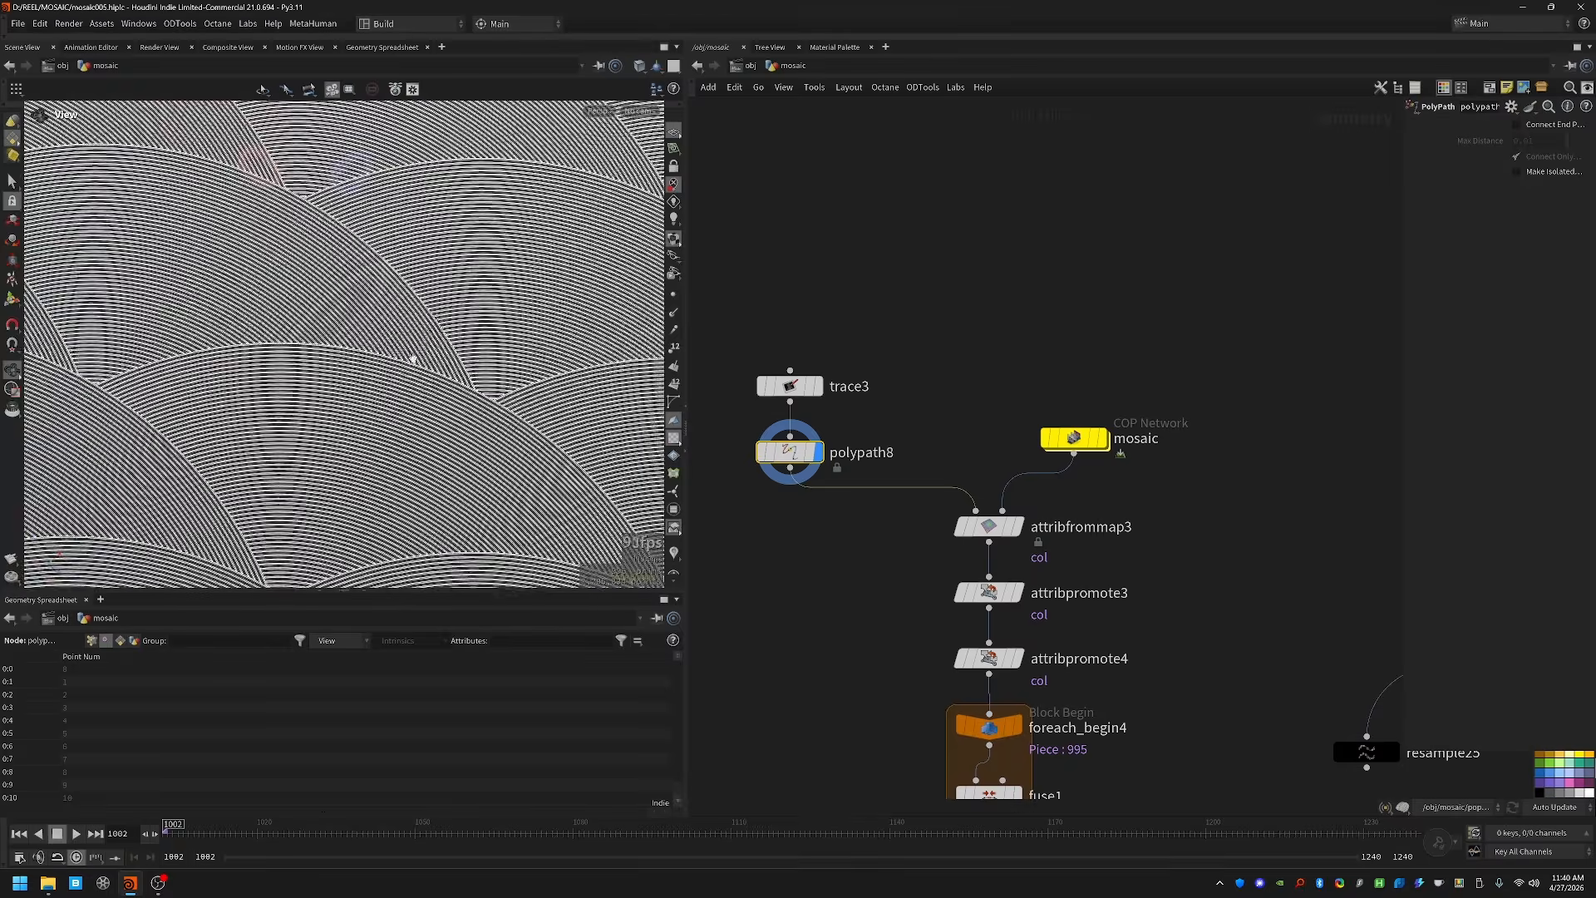
scroll(449, 349, "down", 10)
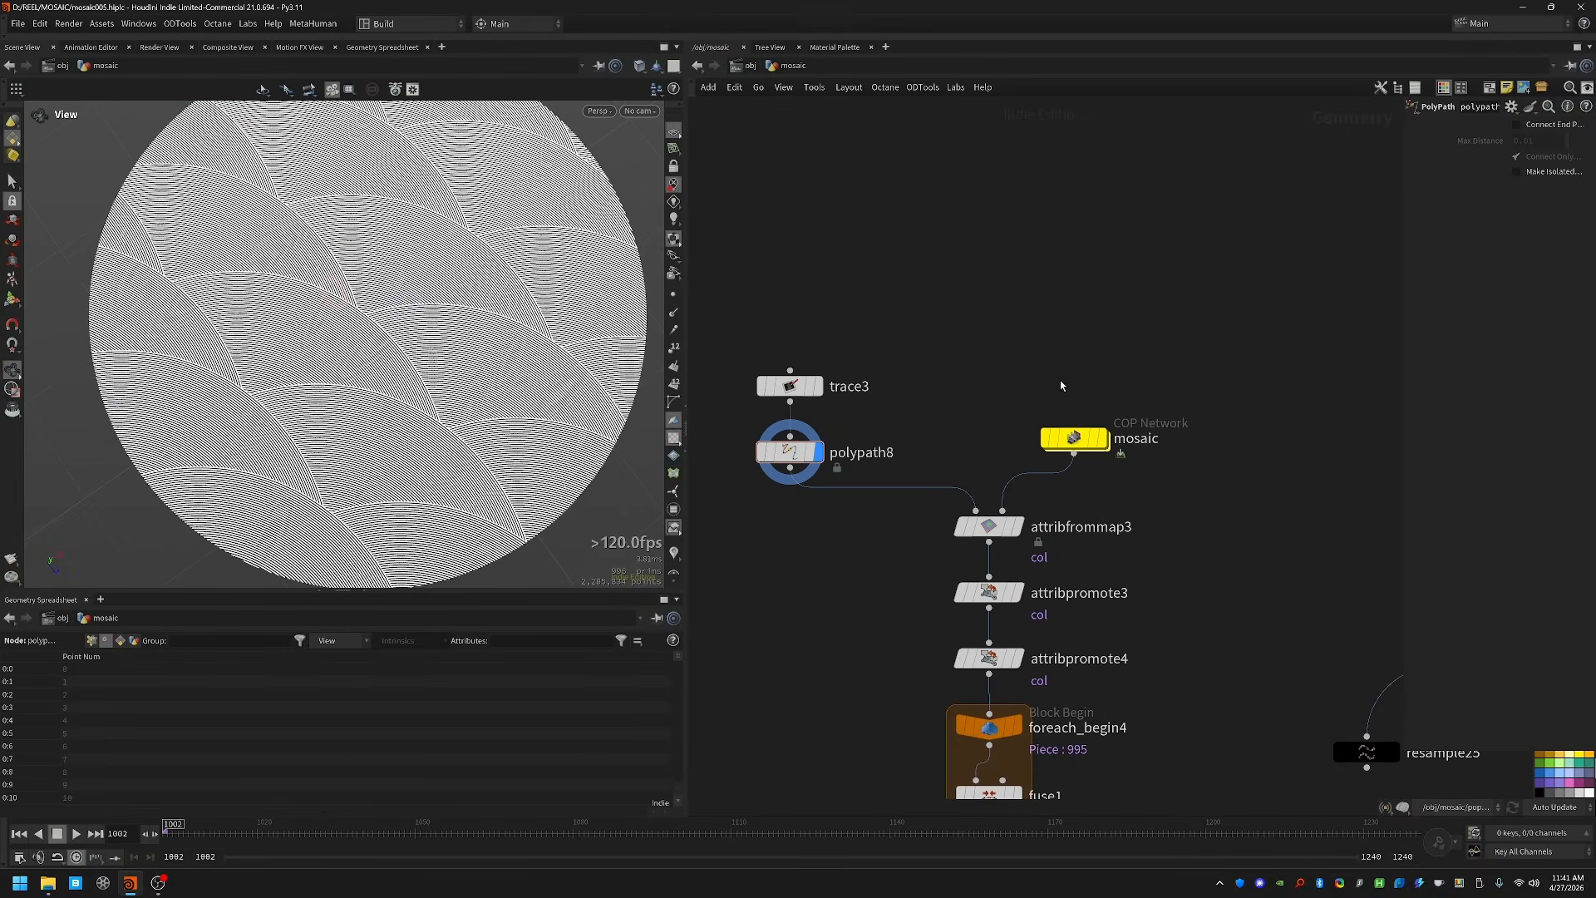
left_click_drag(404, 354, 429, 388)
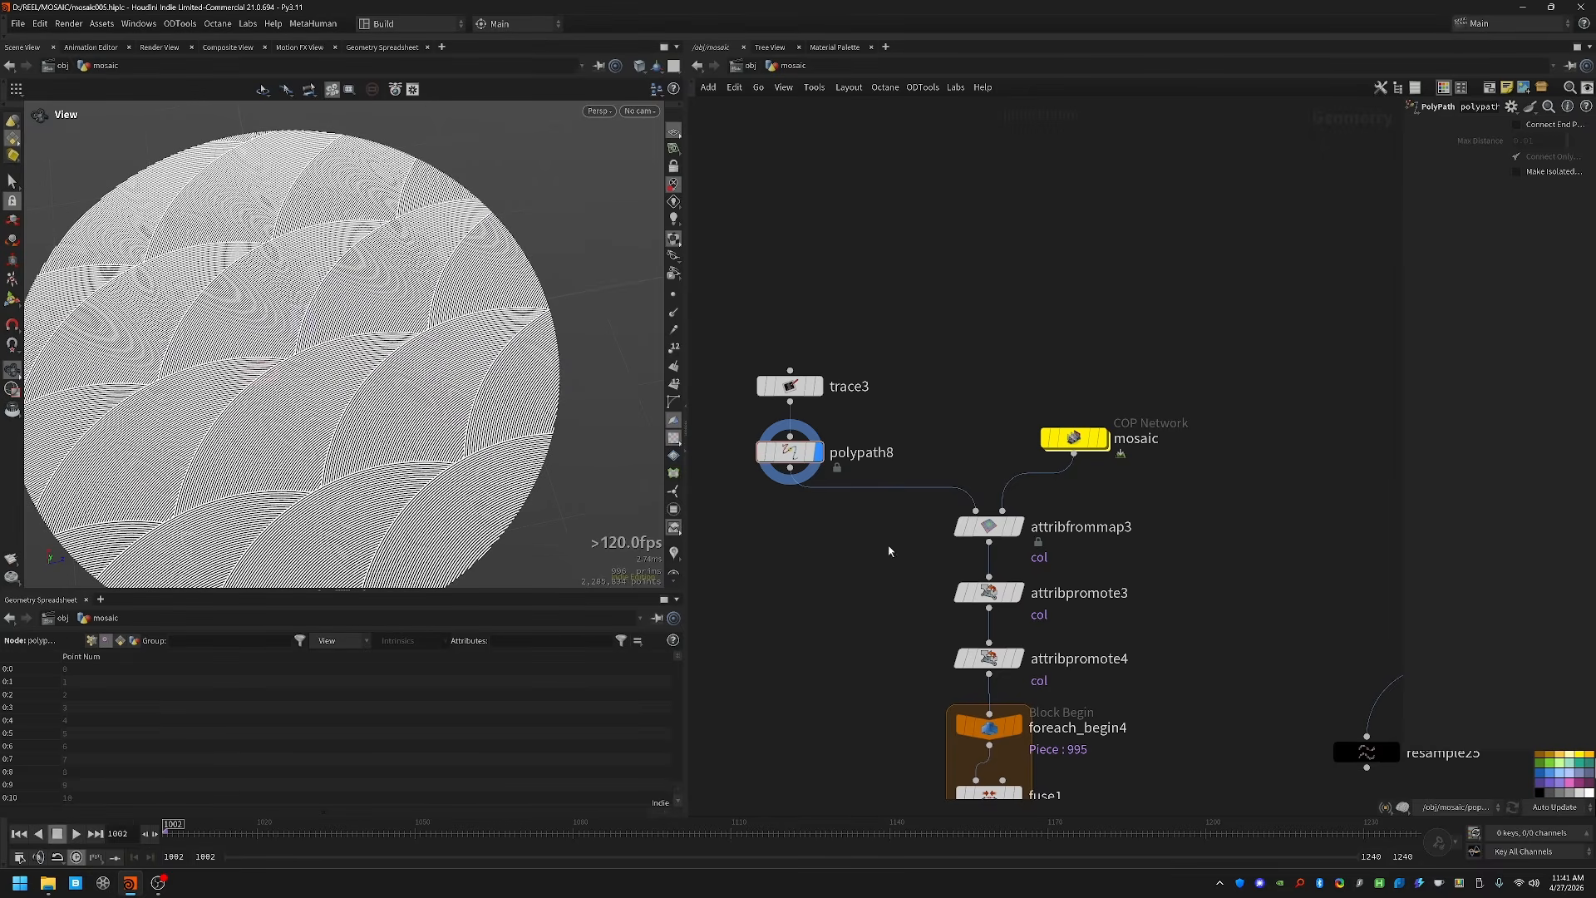
left_click_drag(890, 550, 1157, 523)
left_click_drag(1402, 428, 1206, 415)
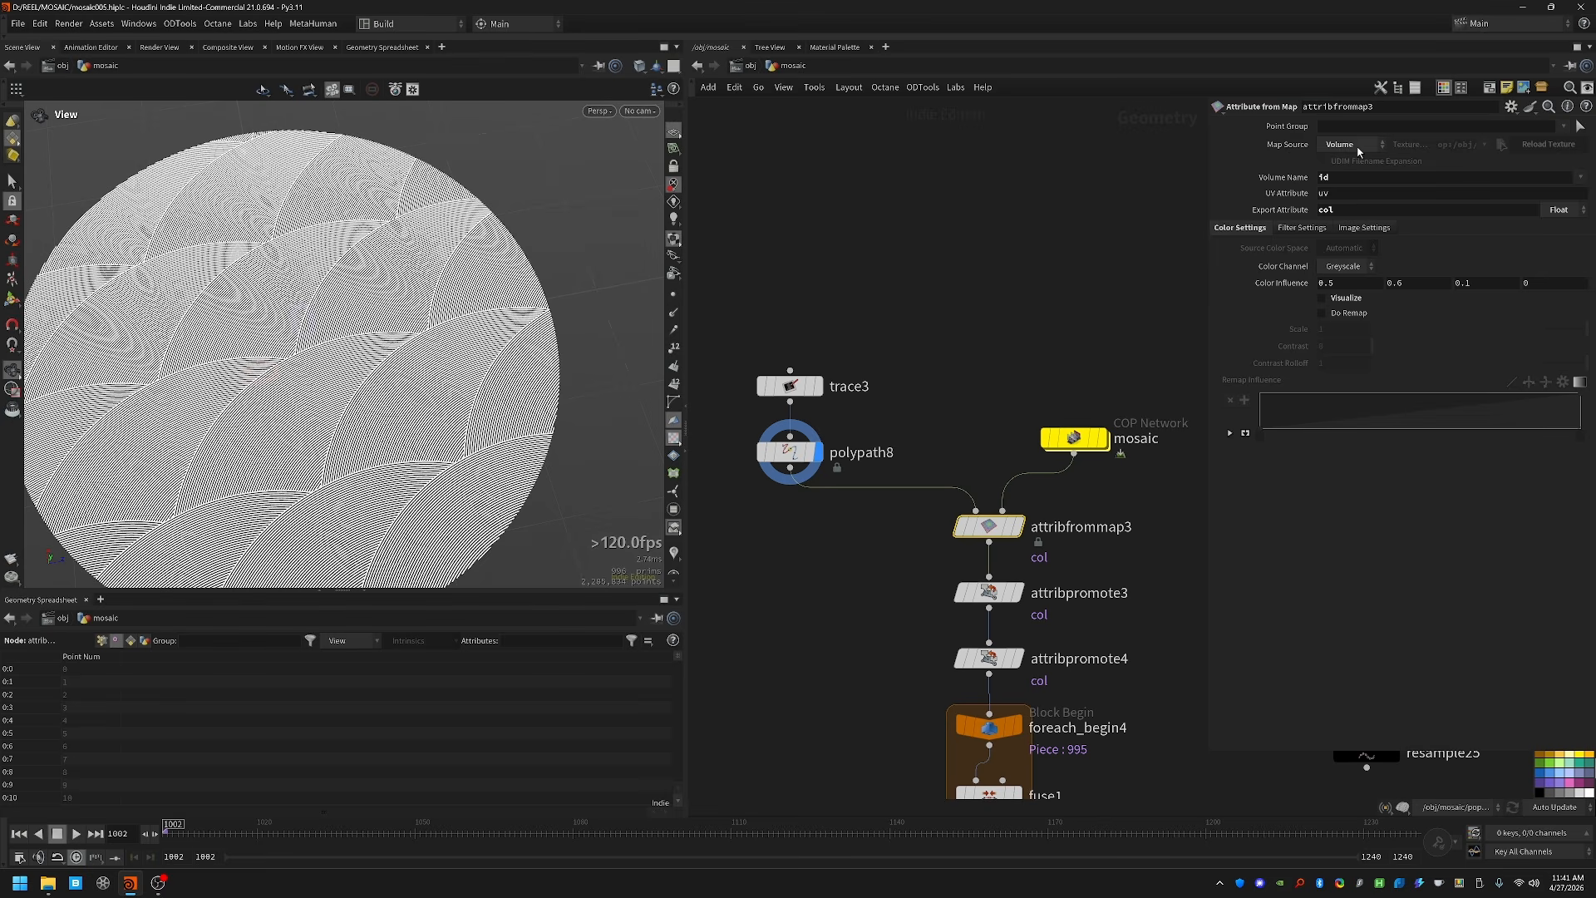
Step: Check the OUT_ID null inside the mosaic COP network and return to the geometry network
middle_click_drag(1062, 356, 1030, 315)
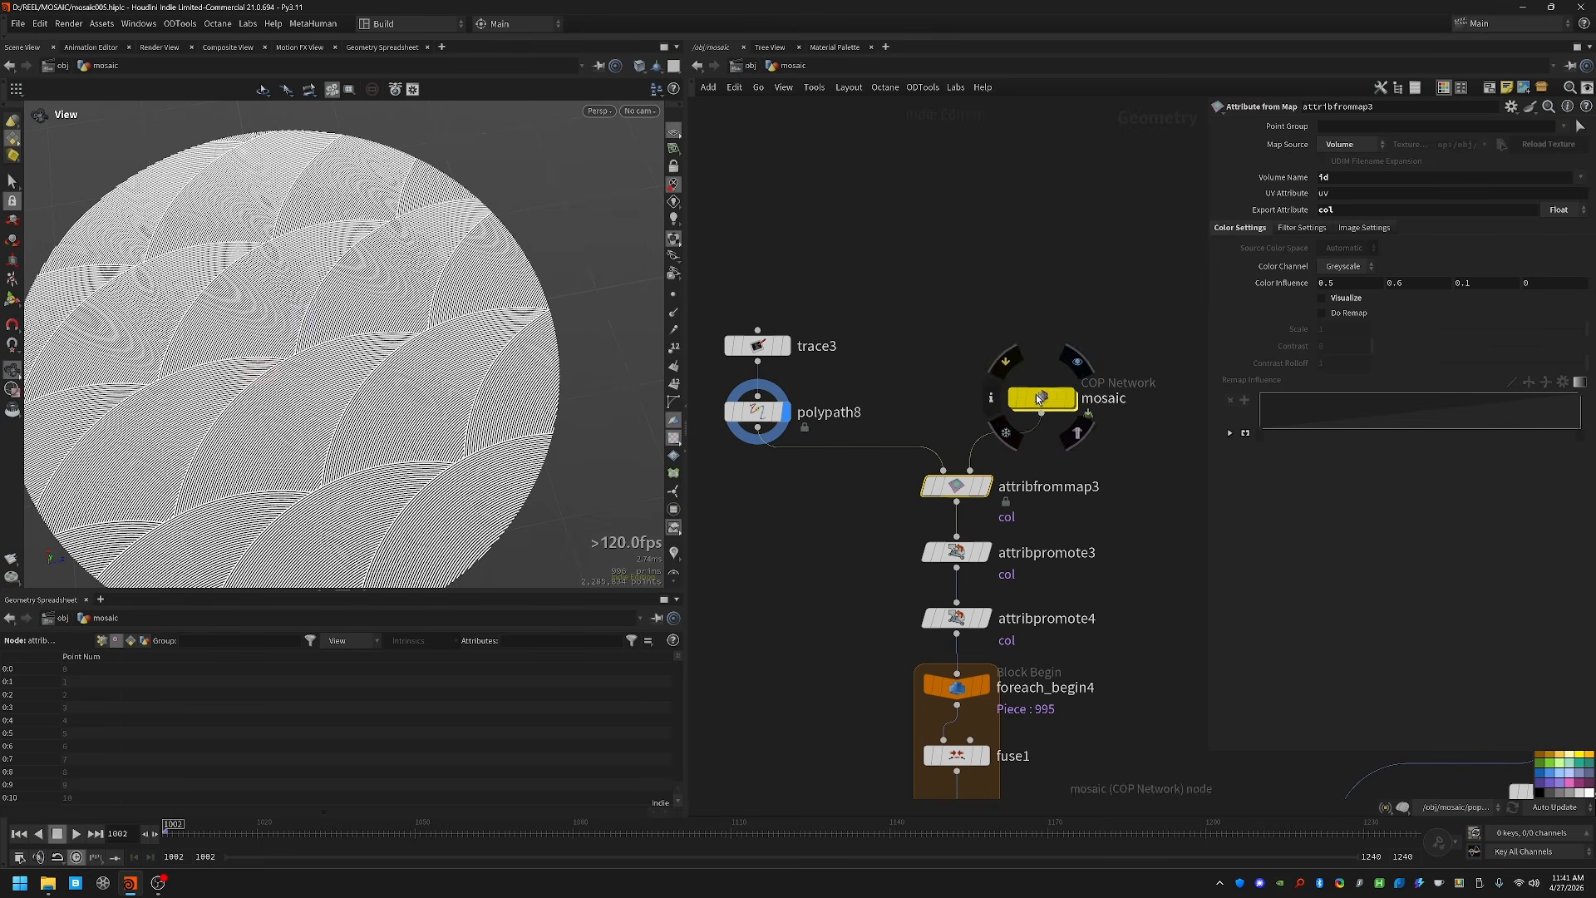
double_click(1039, 399)
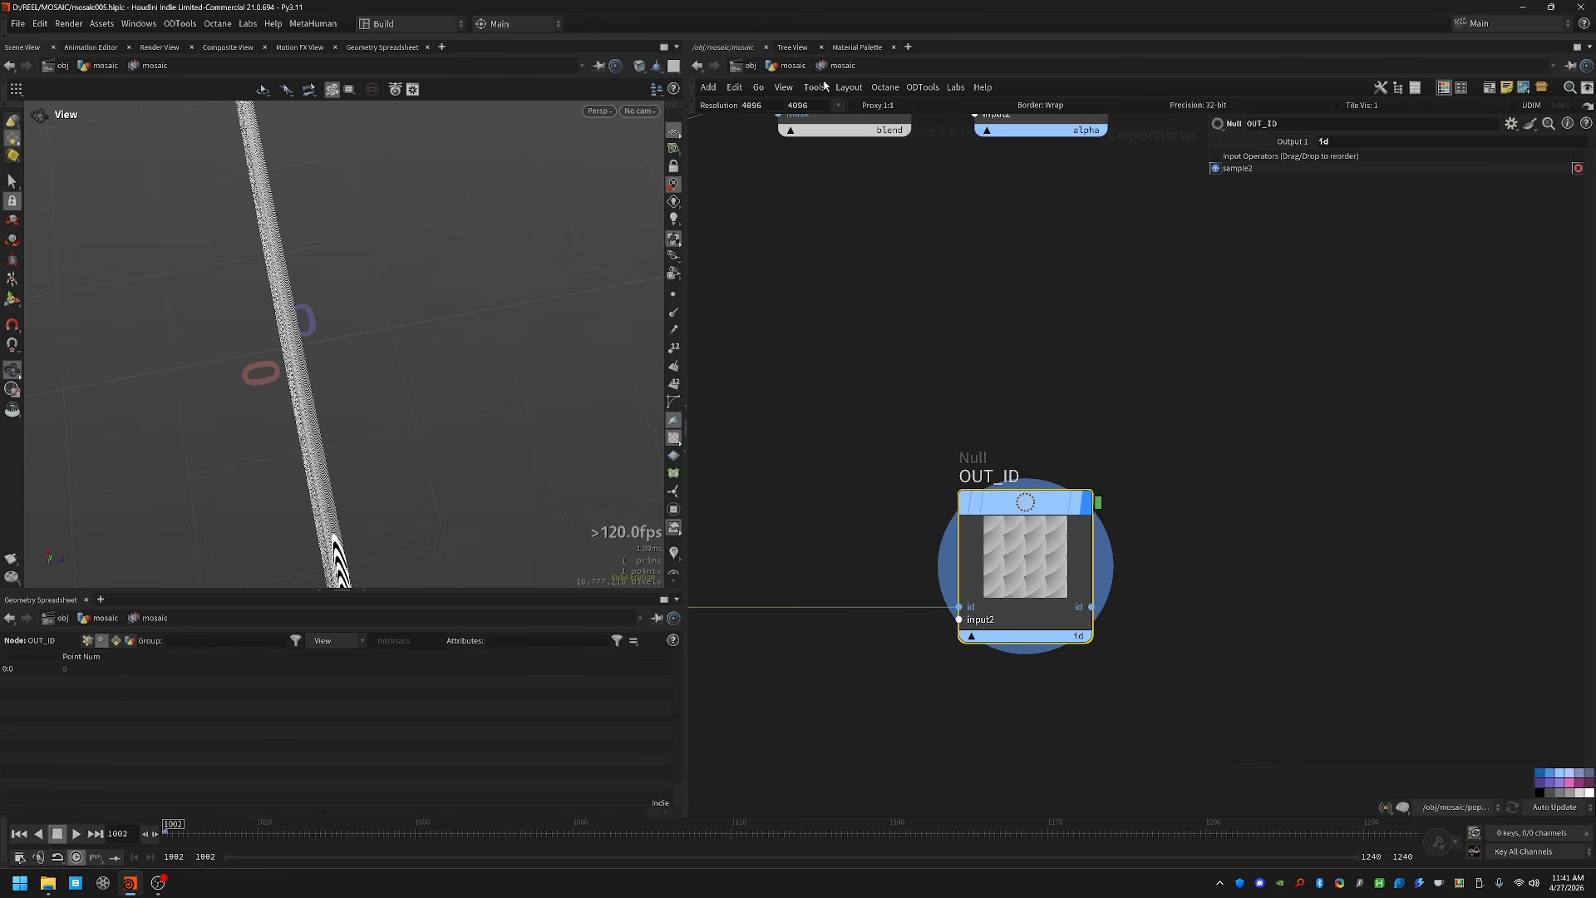
key("u")
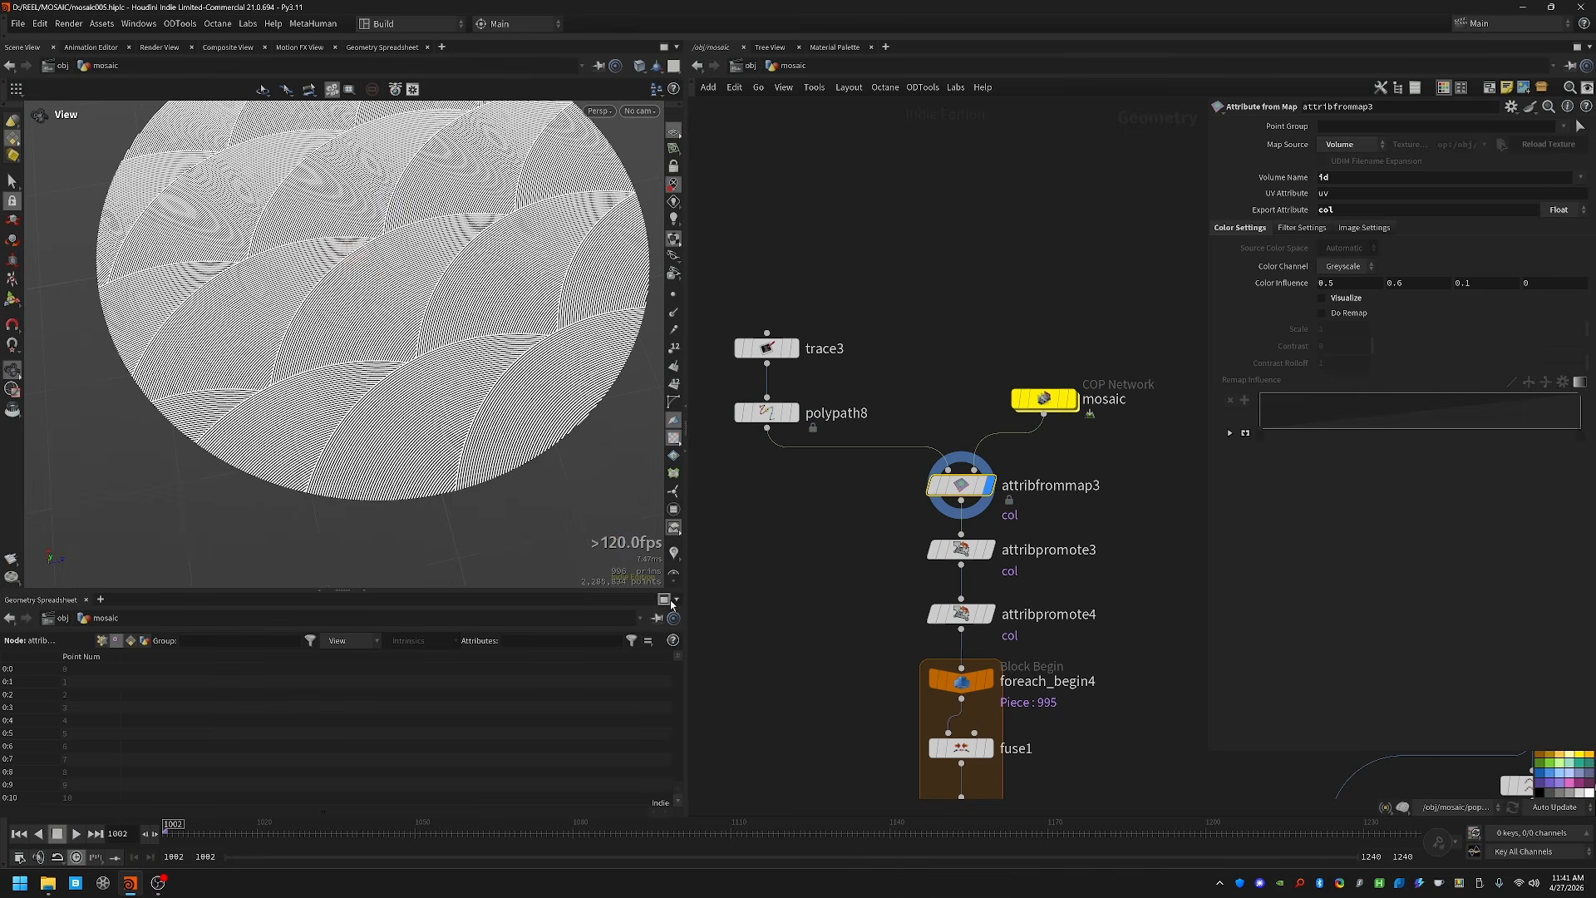
Step: Turn on viewport visualization of attribfrommap3's col point attribute from its node info
middle_click(956, 483)
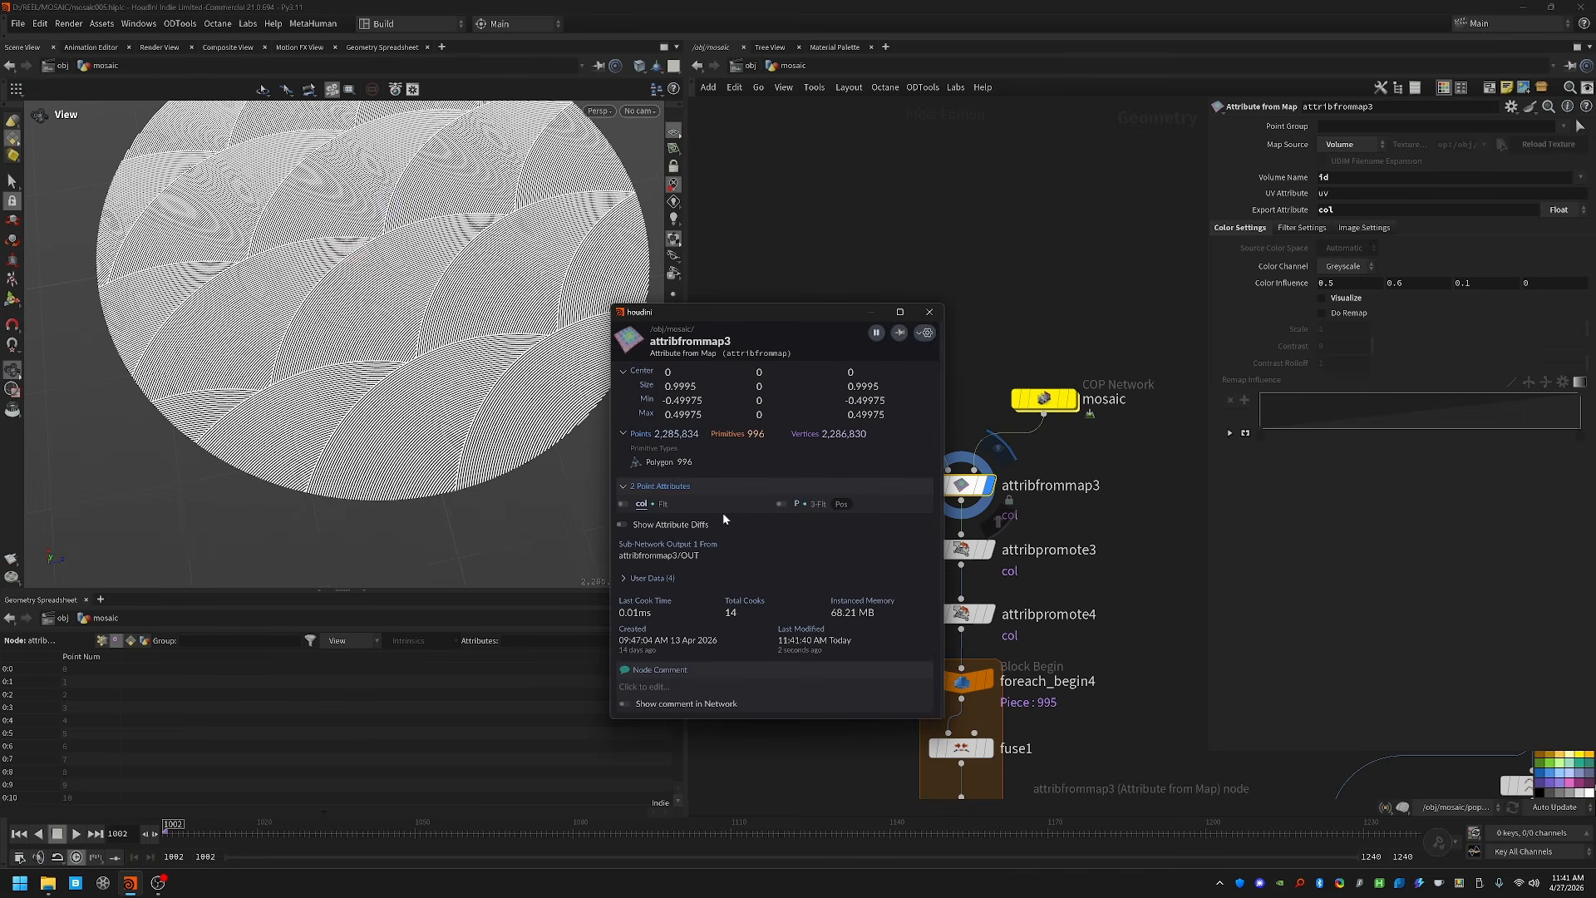
left_click(622, 504)
left_click_drag(254, 366, 406, 314)
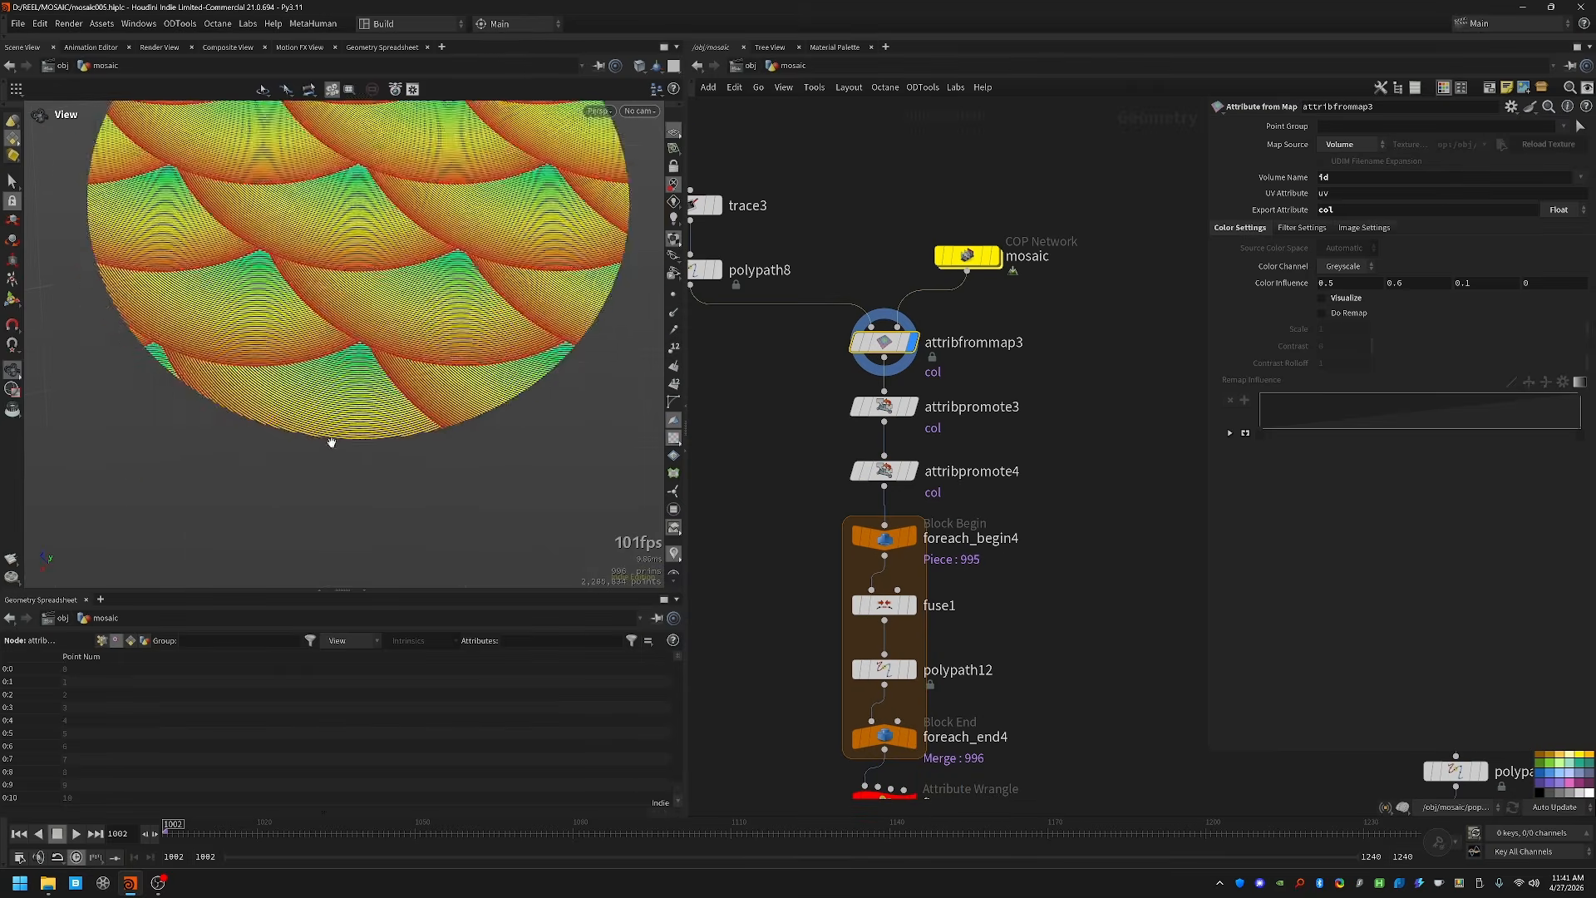
Step: Examine the col colouring of the individual curves near the disc's edge, up close and from farther away
right_click_drag(331, 441, 623, 392)
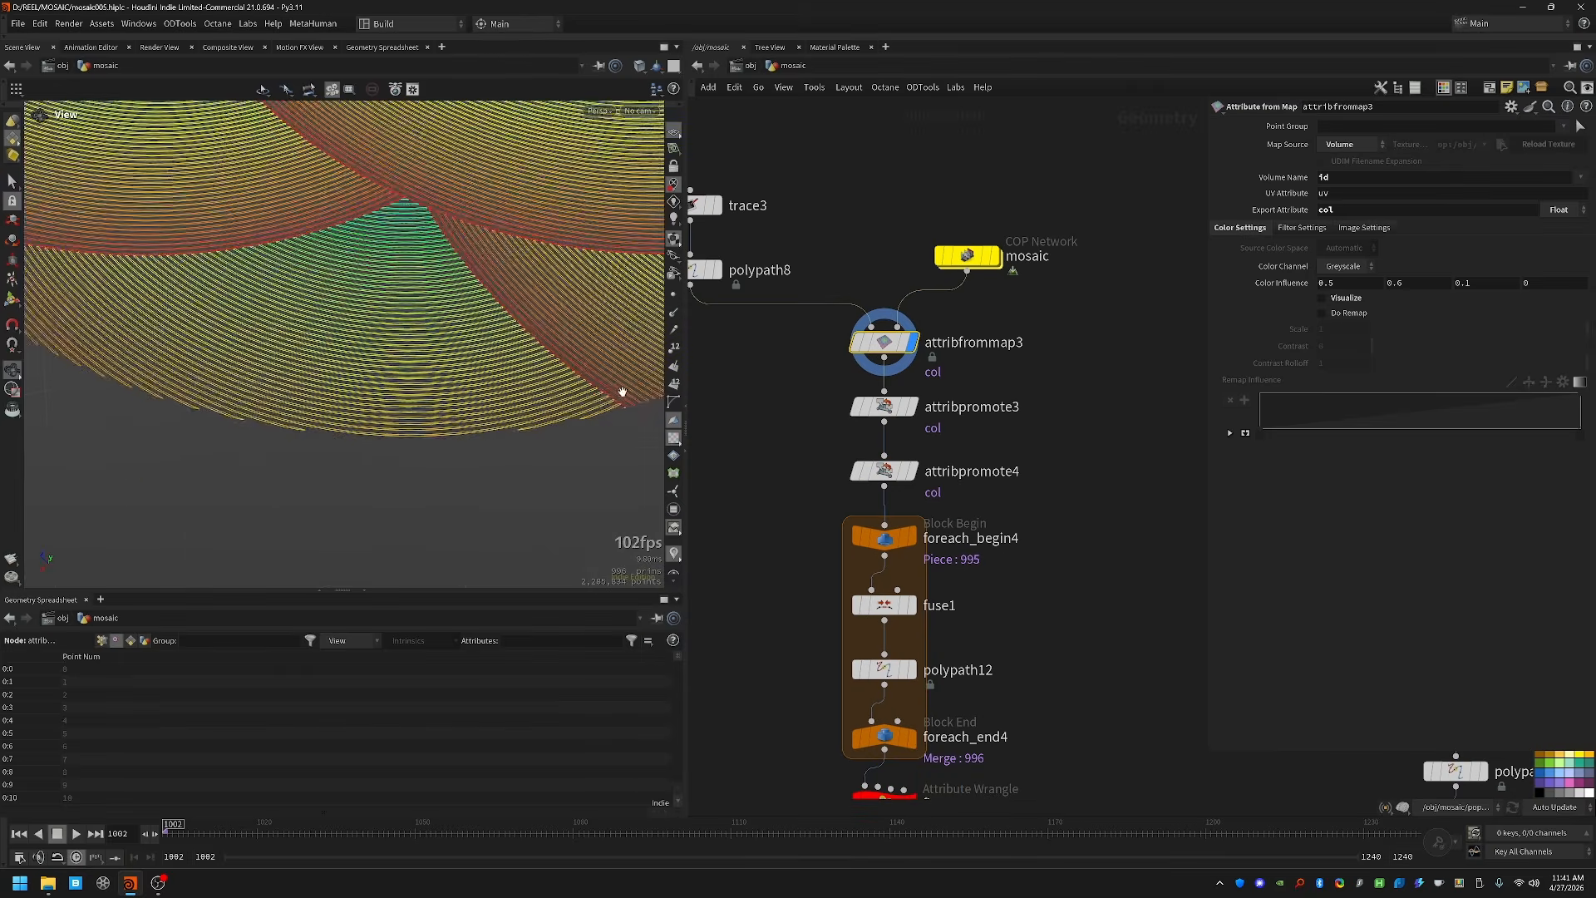
middle_click_drag(622, 392, 392, 431)
right_click_drag(391, 432, 531, 421)
left_click_drag(531, 420, 256, 377)
right_click_drag(256, 378, 419, 454)
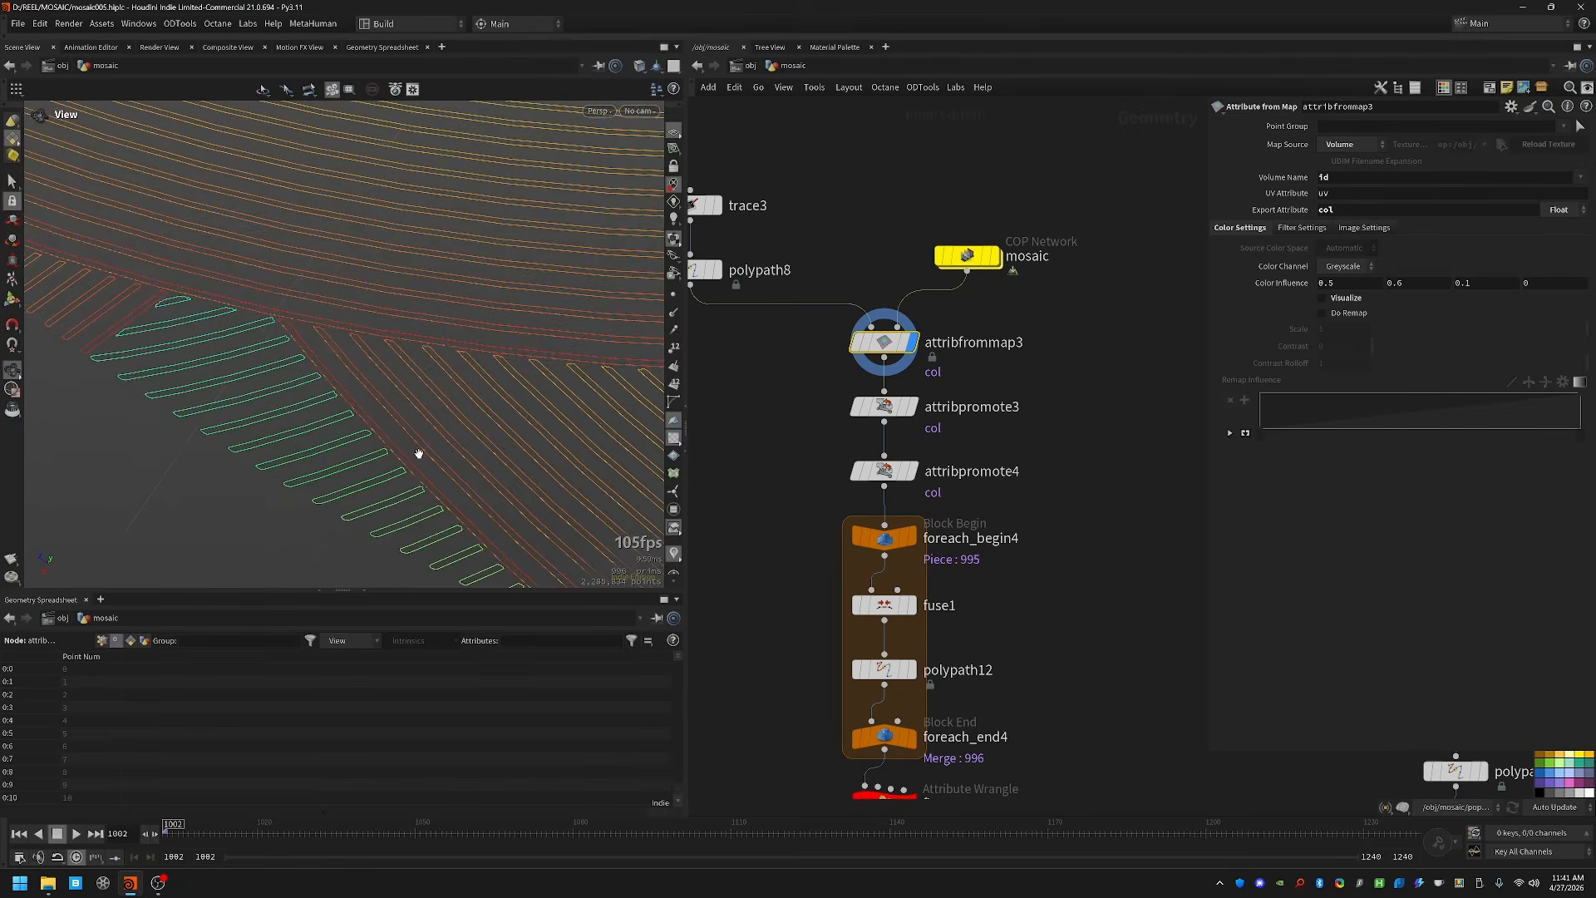
scroll(419, 453, "up", 5)
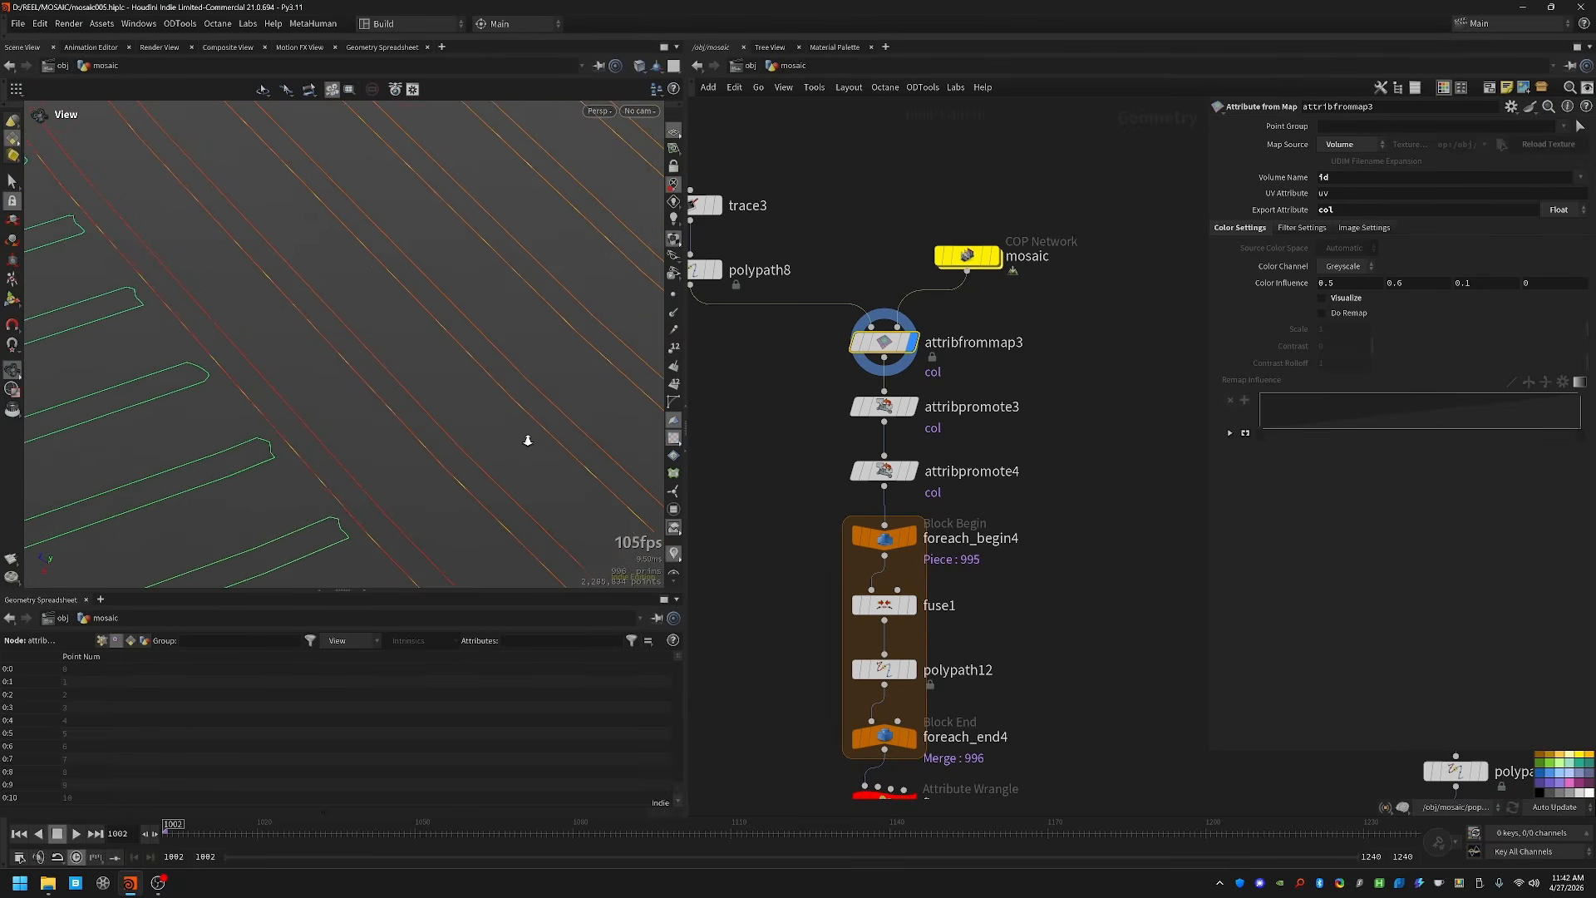
scroll(523, 439, "down", 2)
scroll(420, 416, "down", 6)
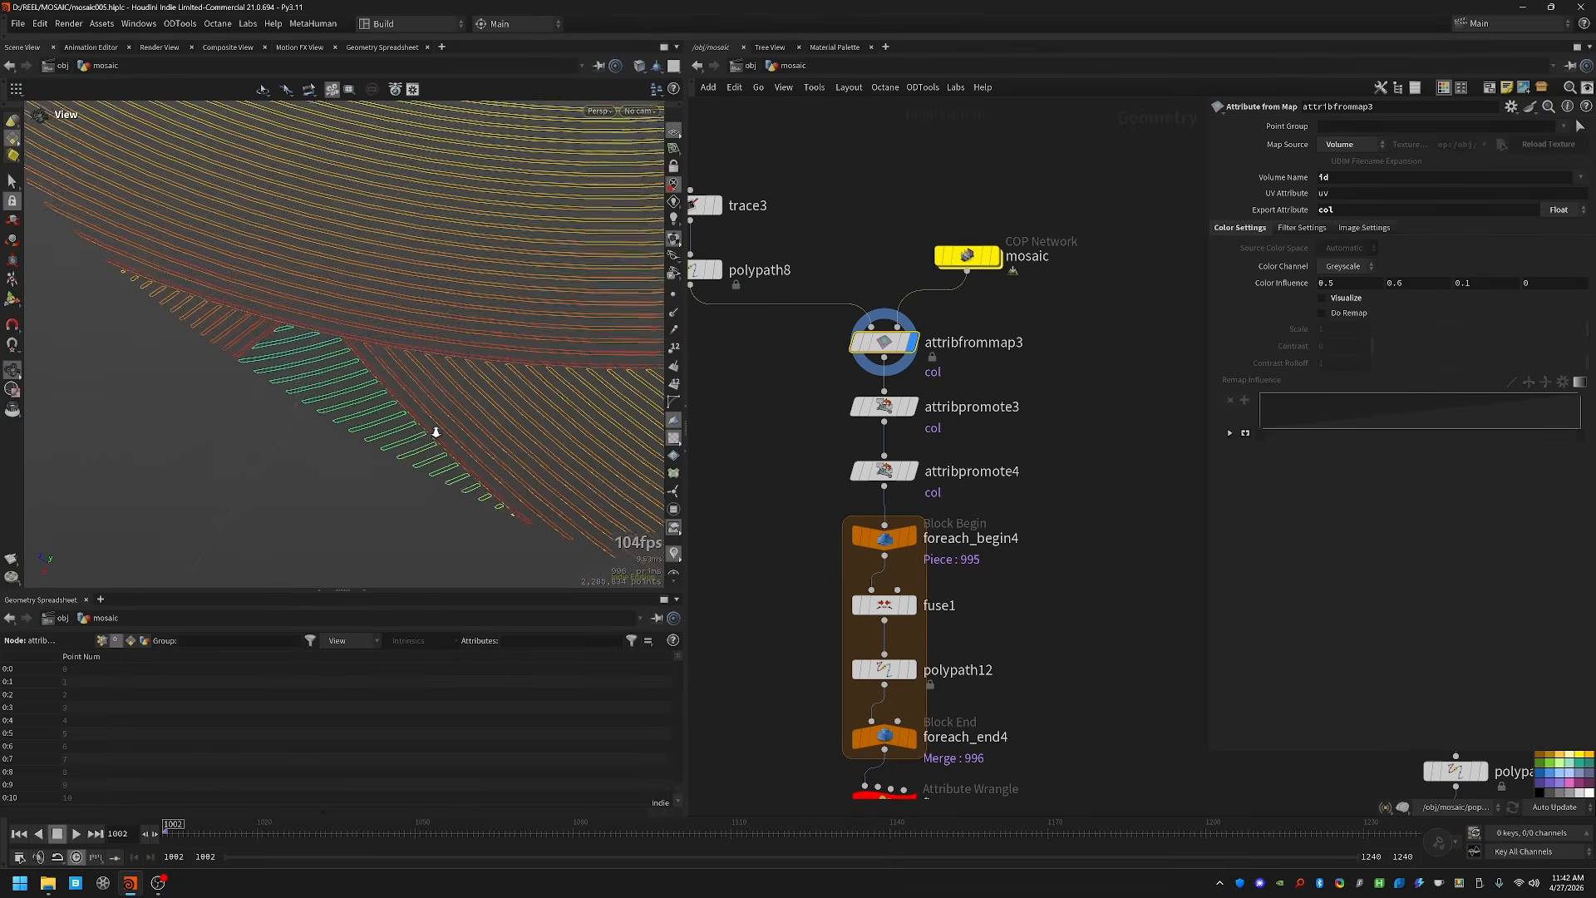
scroll(435, 432, "up", 2)
Step: Display the attribpromote3 result, followed by the attribpromote4 result, to compare the promoted col attribute
left_click(884, 406)
middle_click_drag(985, 371, 997, 300)
key("r")
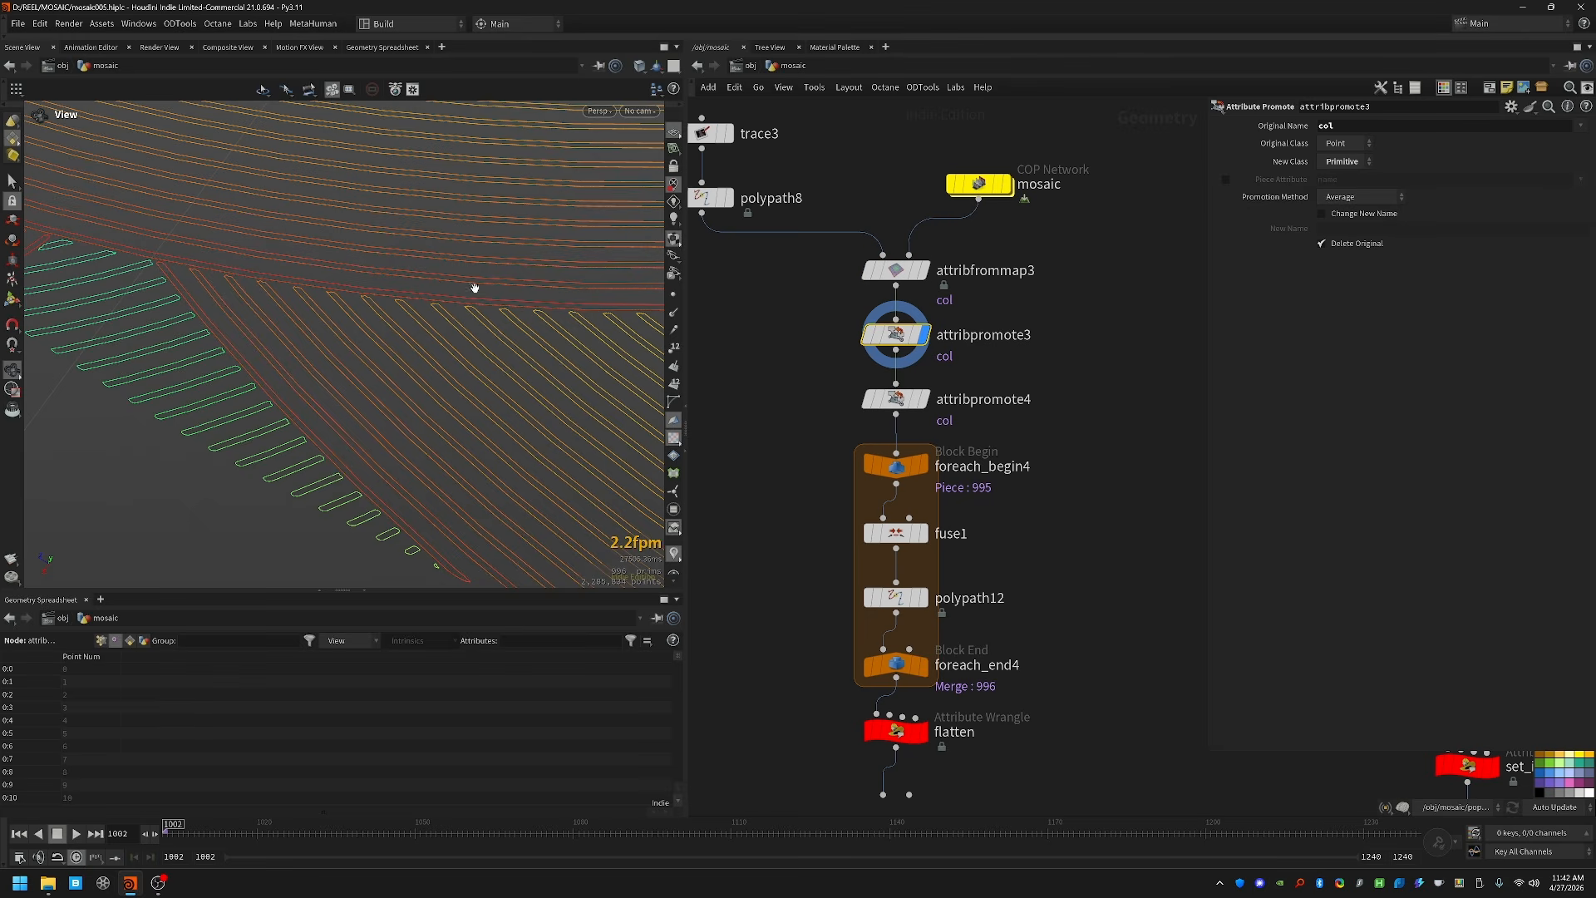
right_click_drag(475, 288, 381, 343)
left_click(888, 401)
key("r")
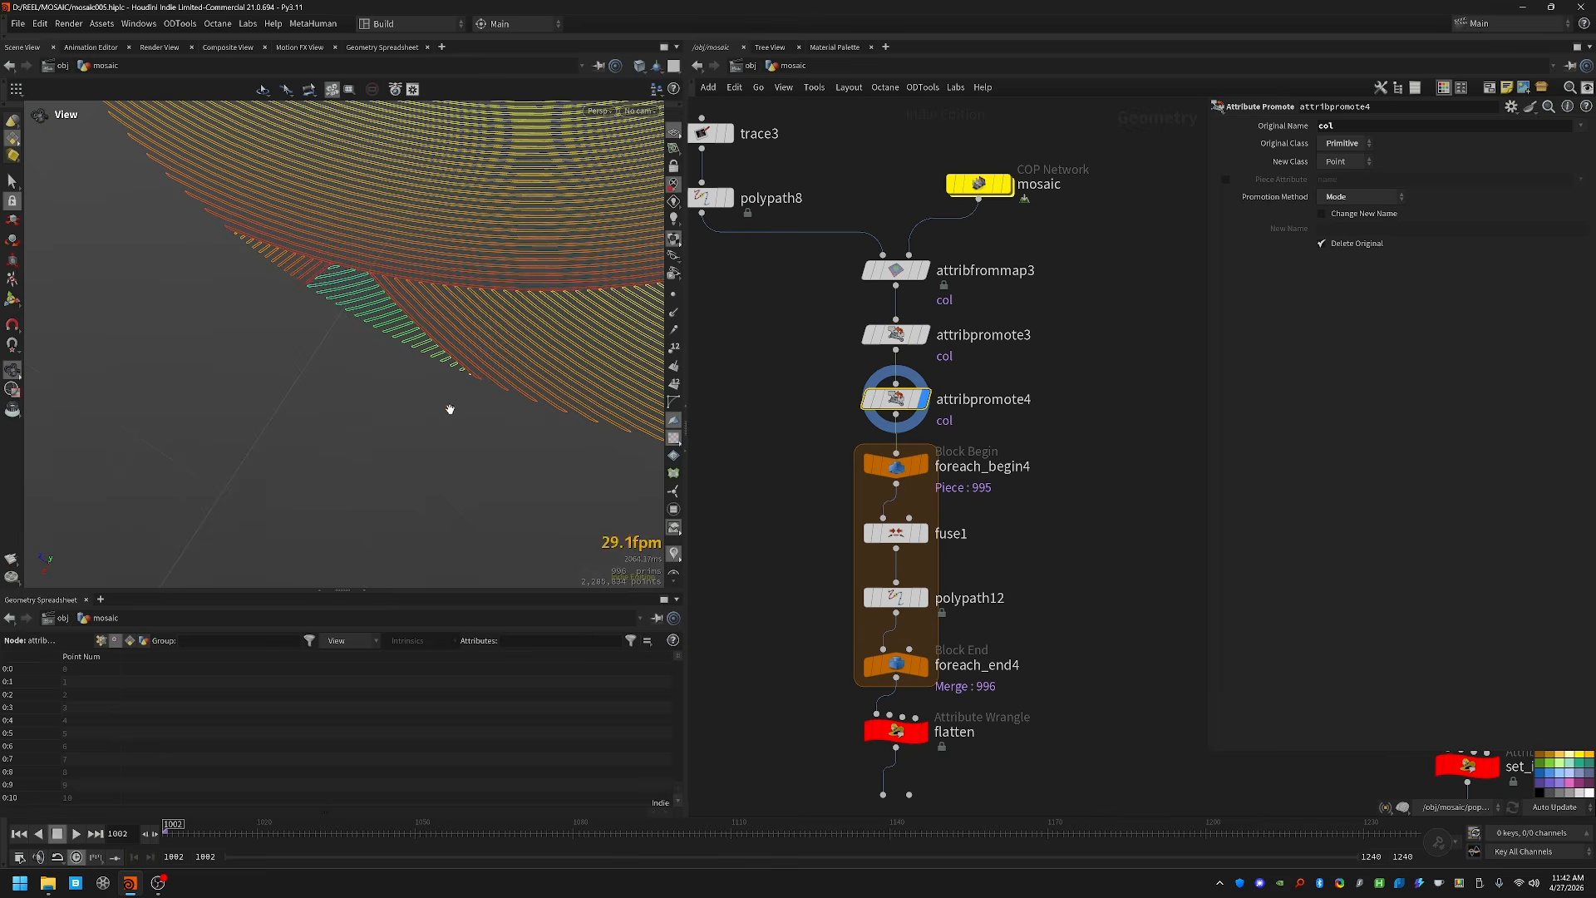
Step: Inspect the col colours of the curves from attribpromote4 where several scale shapes meet
scroll(449, 409, "down", 5)
scroll(465, 357, "up", 10)
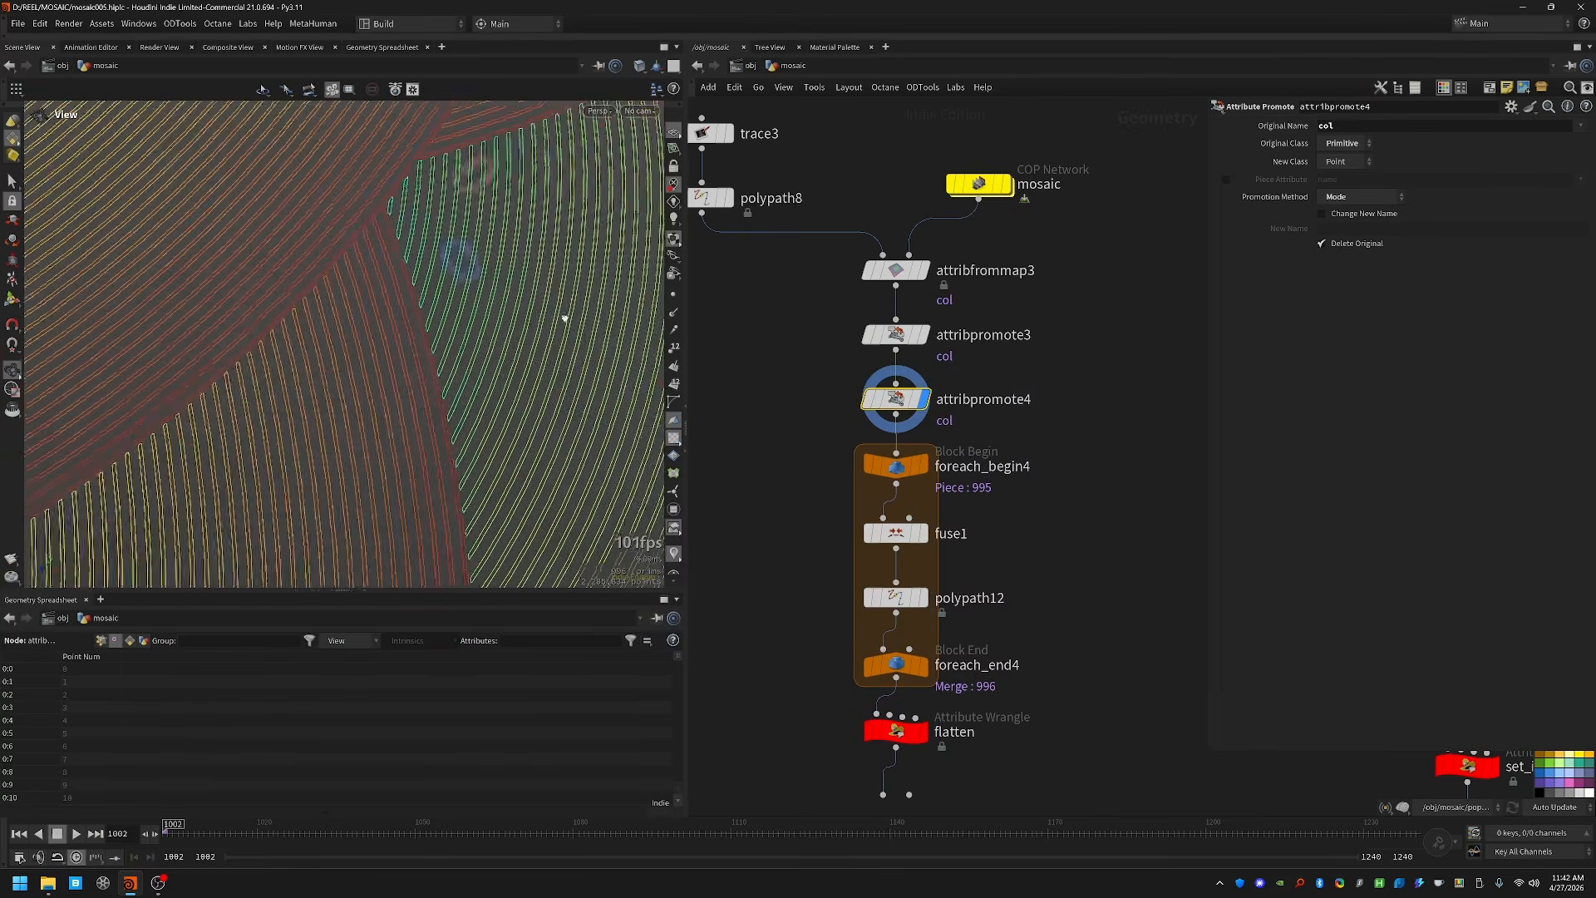
scroll(367, 242, "up", 5)
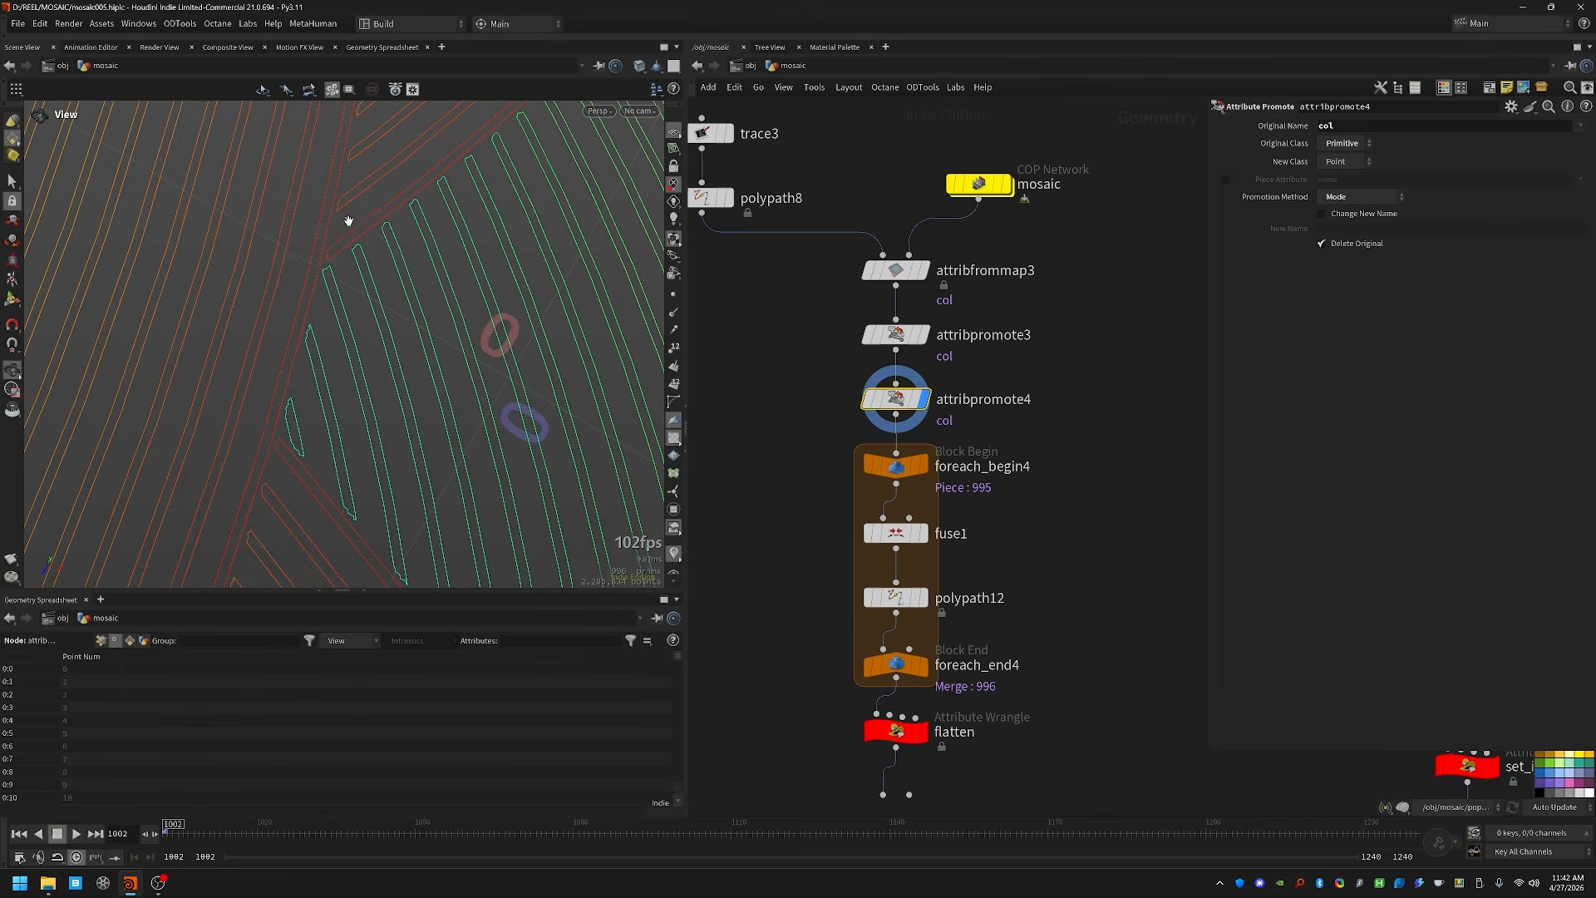
scroll(453, 524, "down", 3)
middle_click_drag(441, 506, 378, 624)
middle_click_drag(374, 125, 395, 350)
left_click_drag(395, 350, 349, 350)
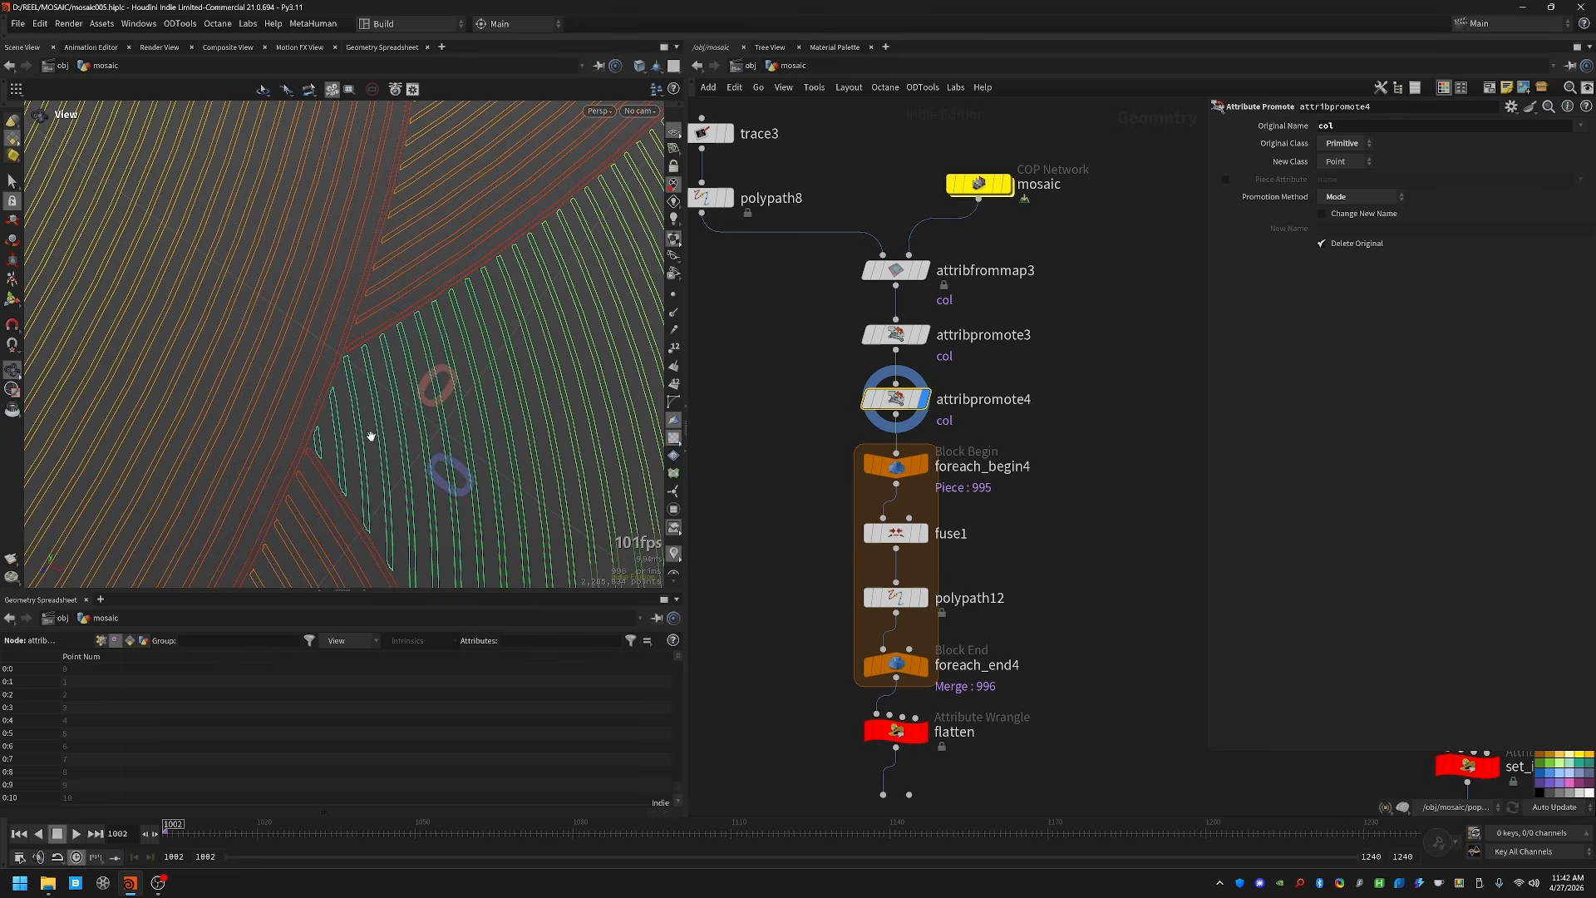
right_click_drag(371, 436, 546, 399)
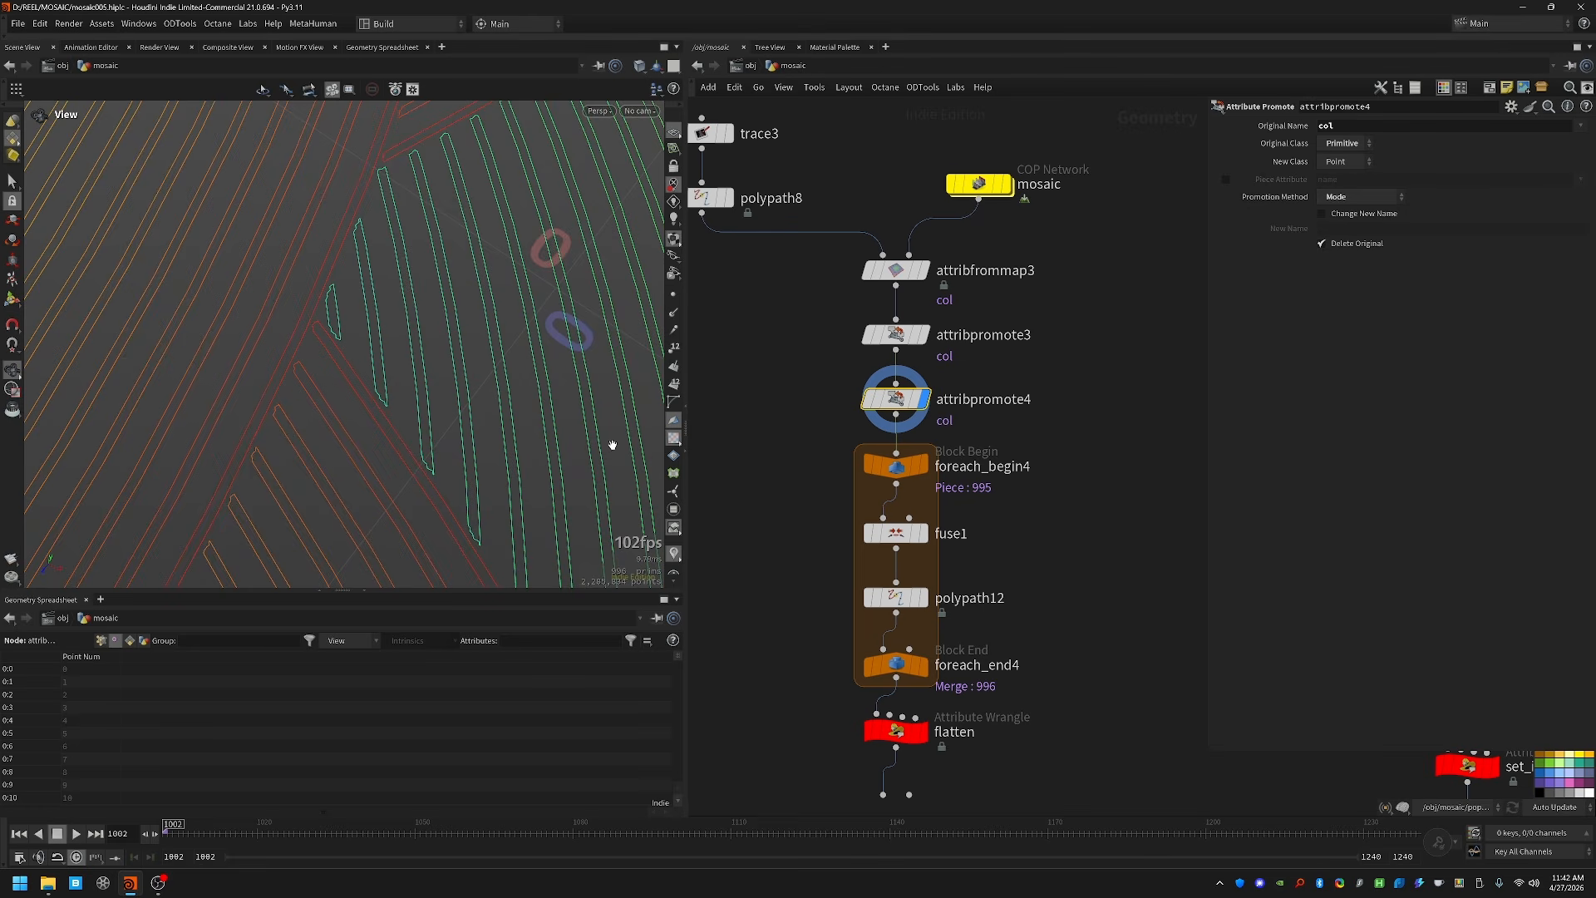
Step: Display foreach_end4, list its point attributes in the spreadsheet, and review the fuse1 settings inside the loop
middle_click_drag(823, 512, 841, 431)
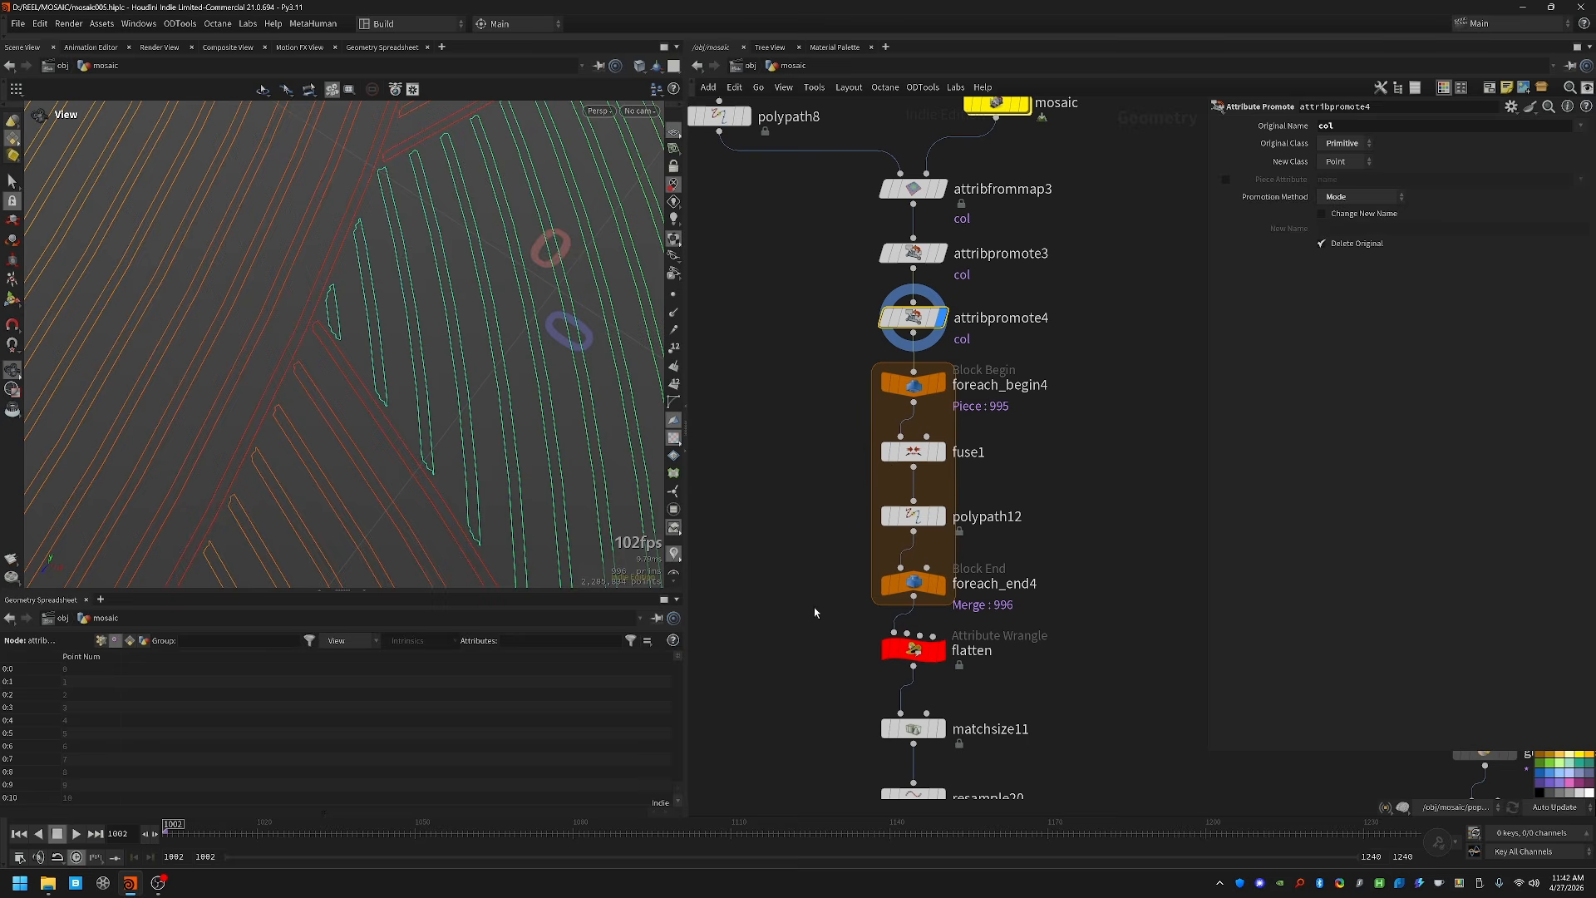
left_click(914, 583)
left_click(82, 642)
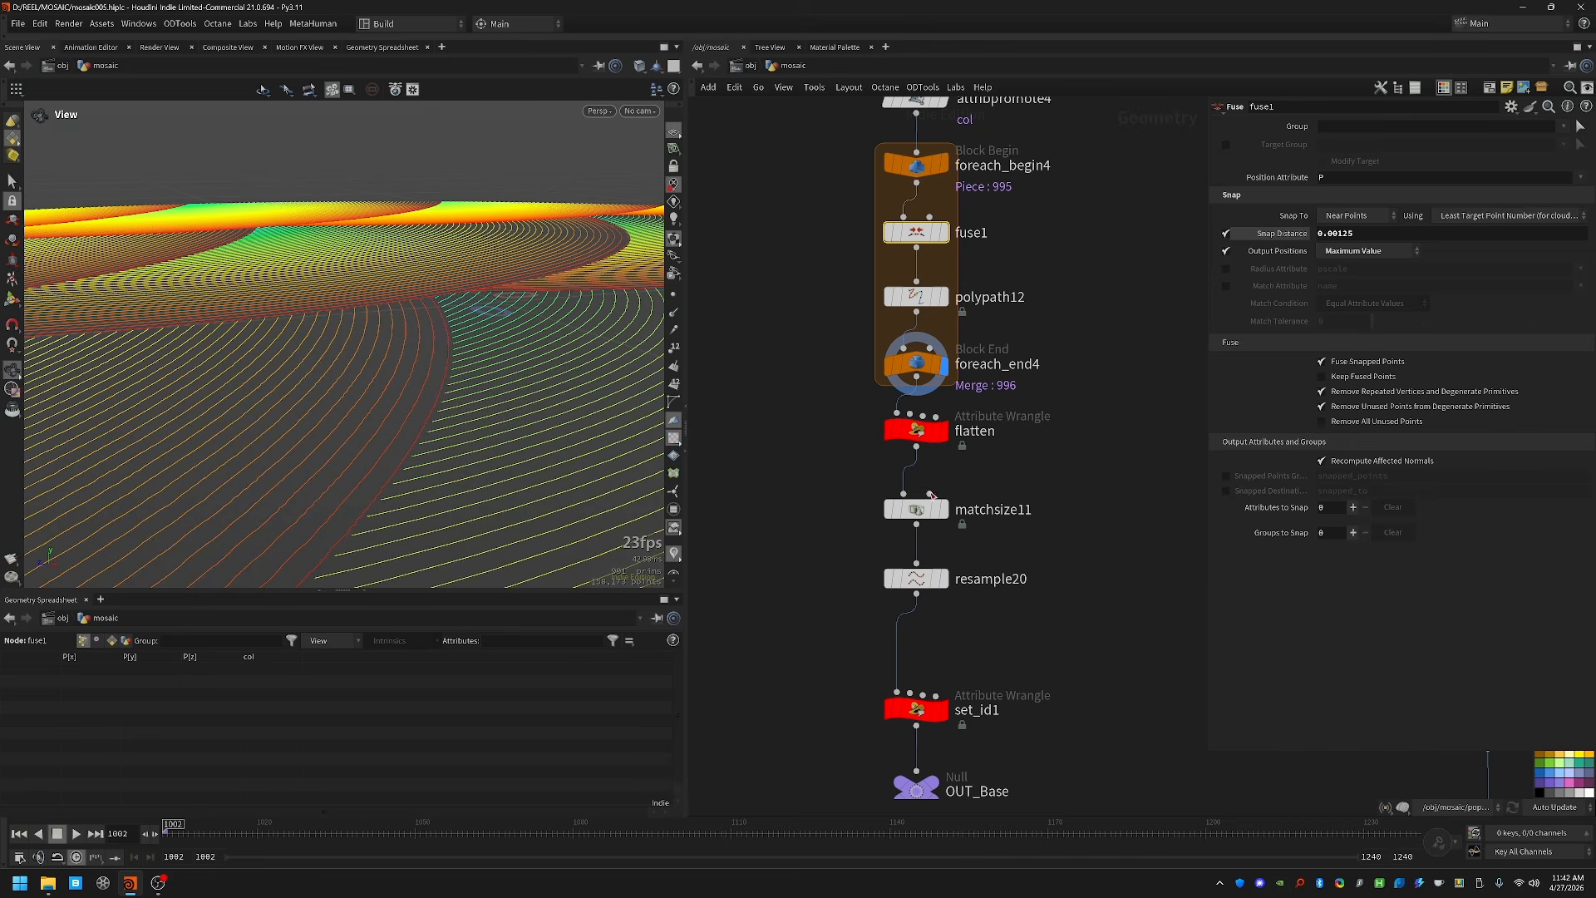
left_click(916, 364)
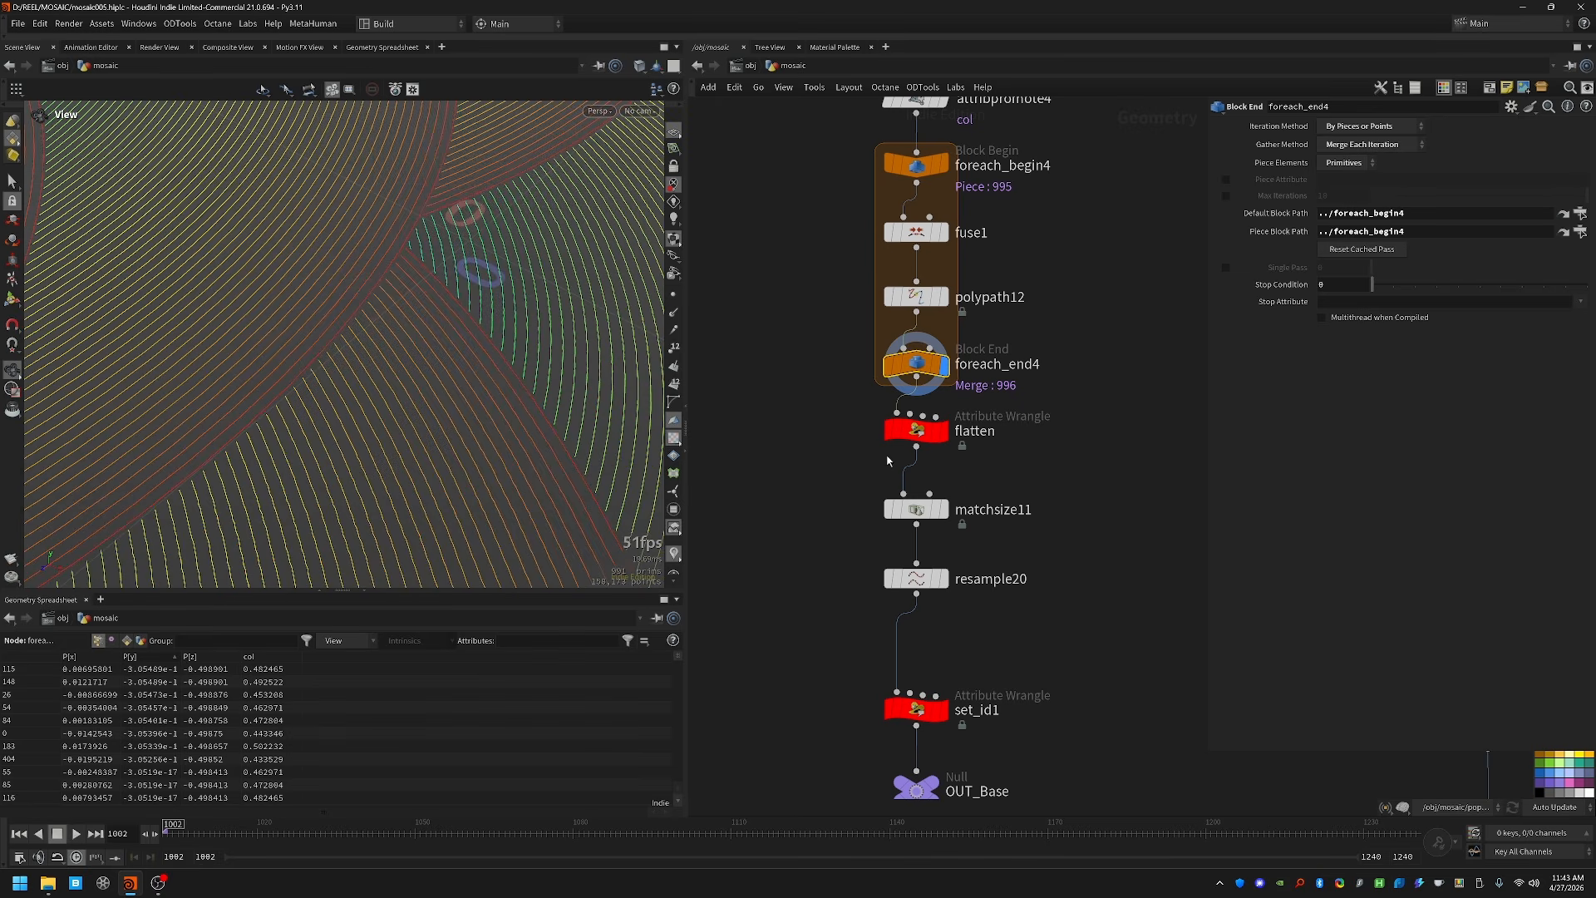
Step: Display the flatten wrangle that zeroes the Y positions, and the matchsize11 node after it
left_click(942, 431)
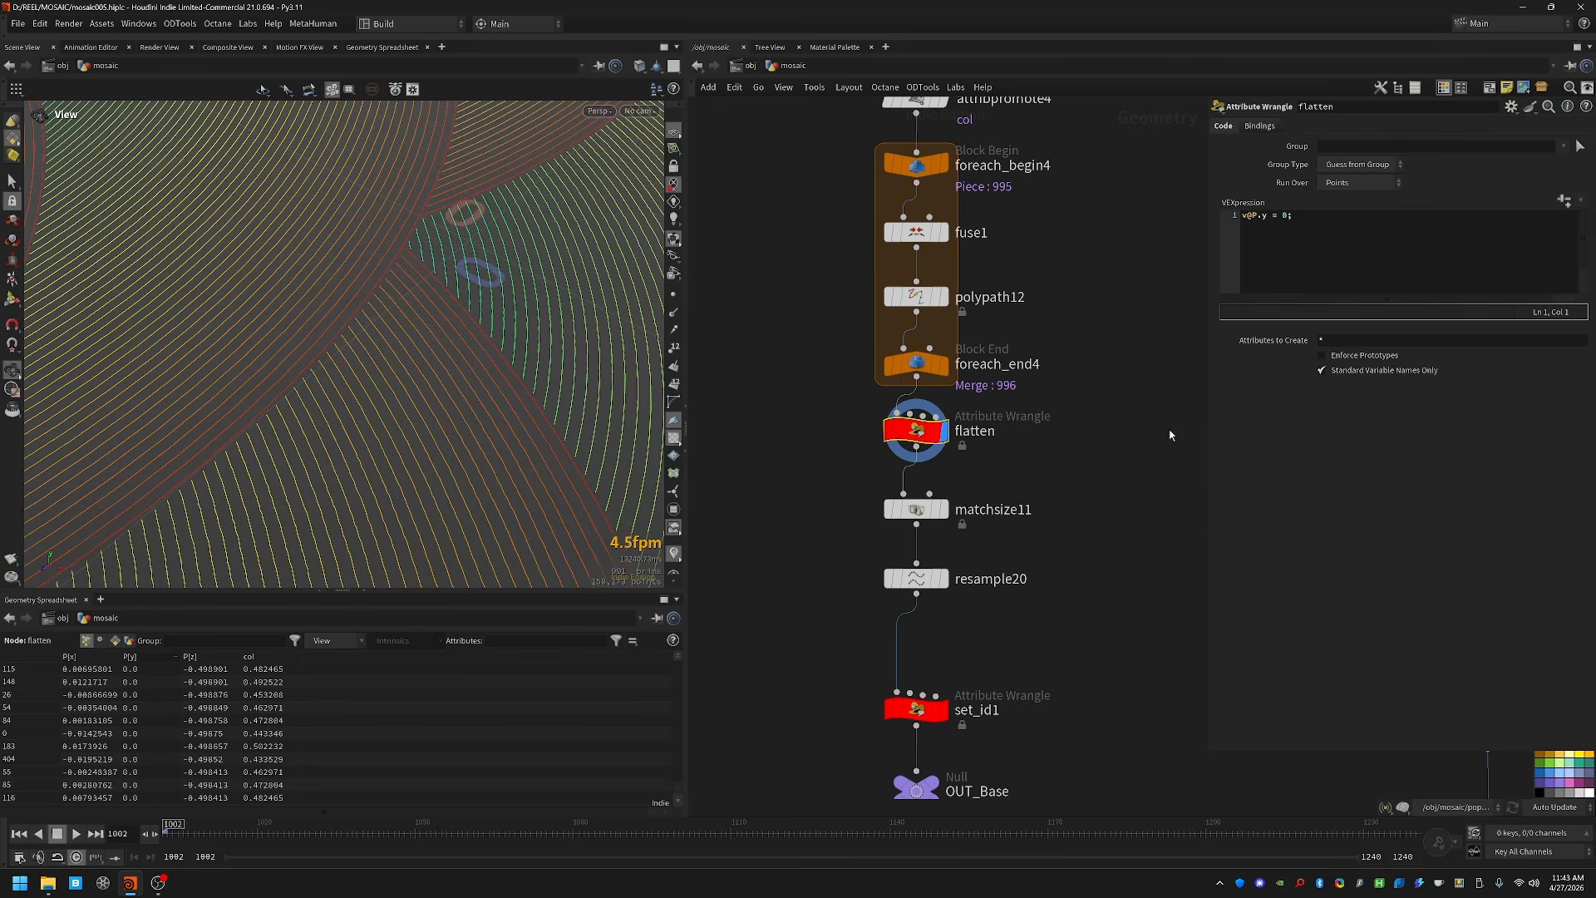
middle_click_drag(1168, 434, 980, 288)
key("f")
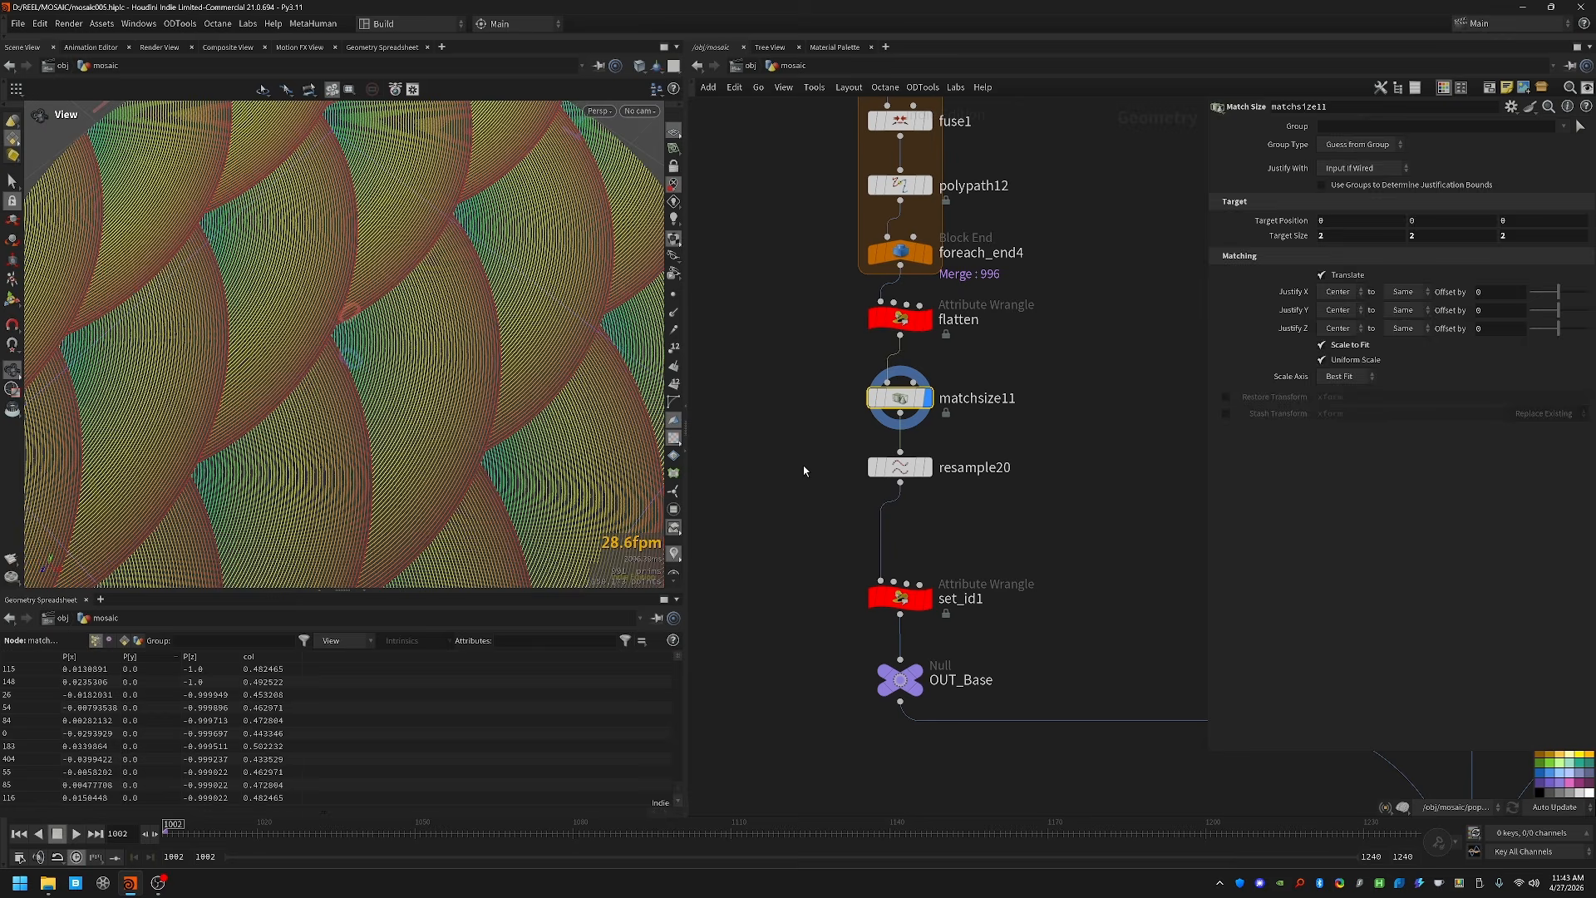
Step: Display resample20 with its points shown and examine the point spacing along the curves up close
left_click(926, 467)
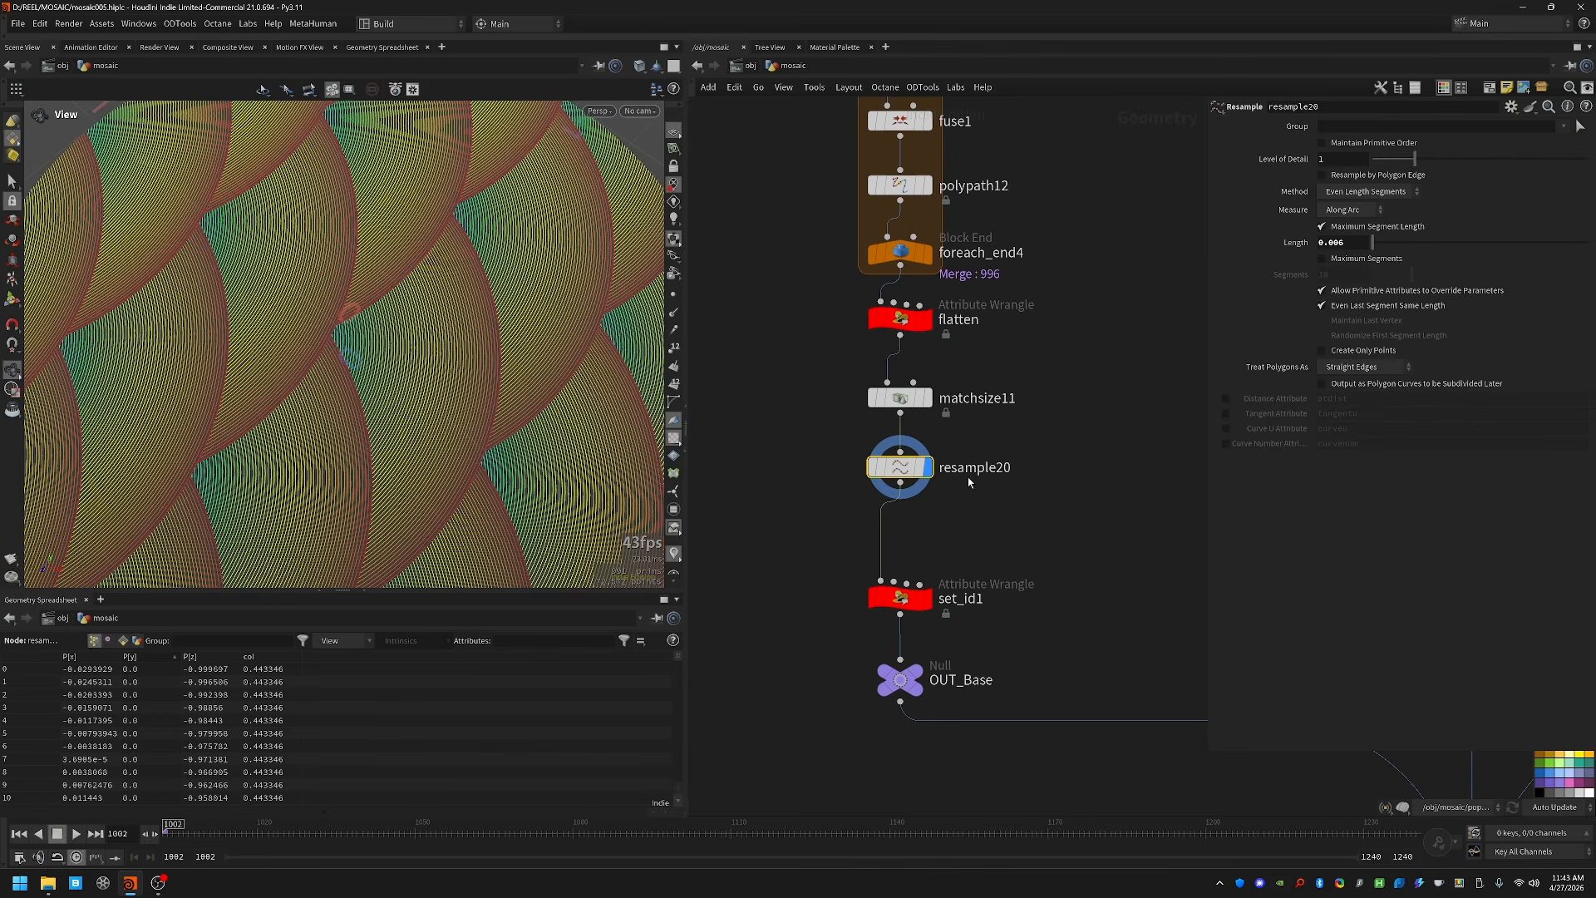
left_click(674, 294)
right_click_drag(469, 397, 994, 325)
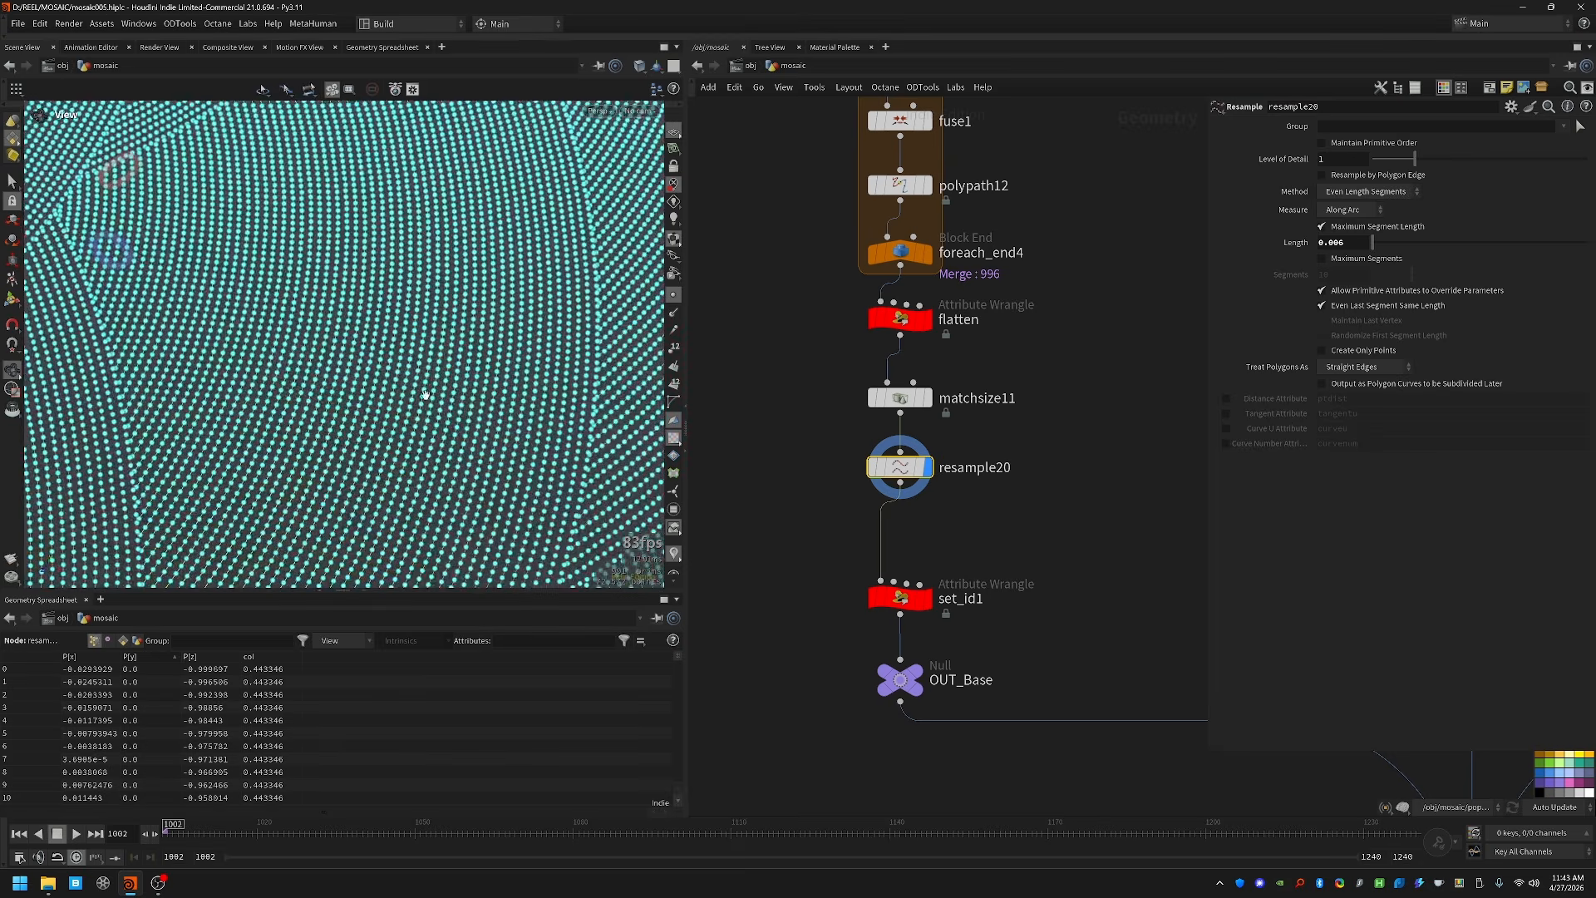
middle_click_drag(378, 353, 439, 457)
right_click_drag(125, 283, 723, 235)
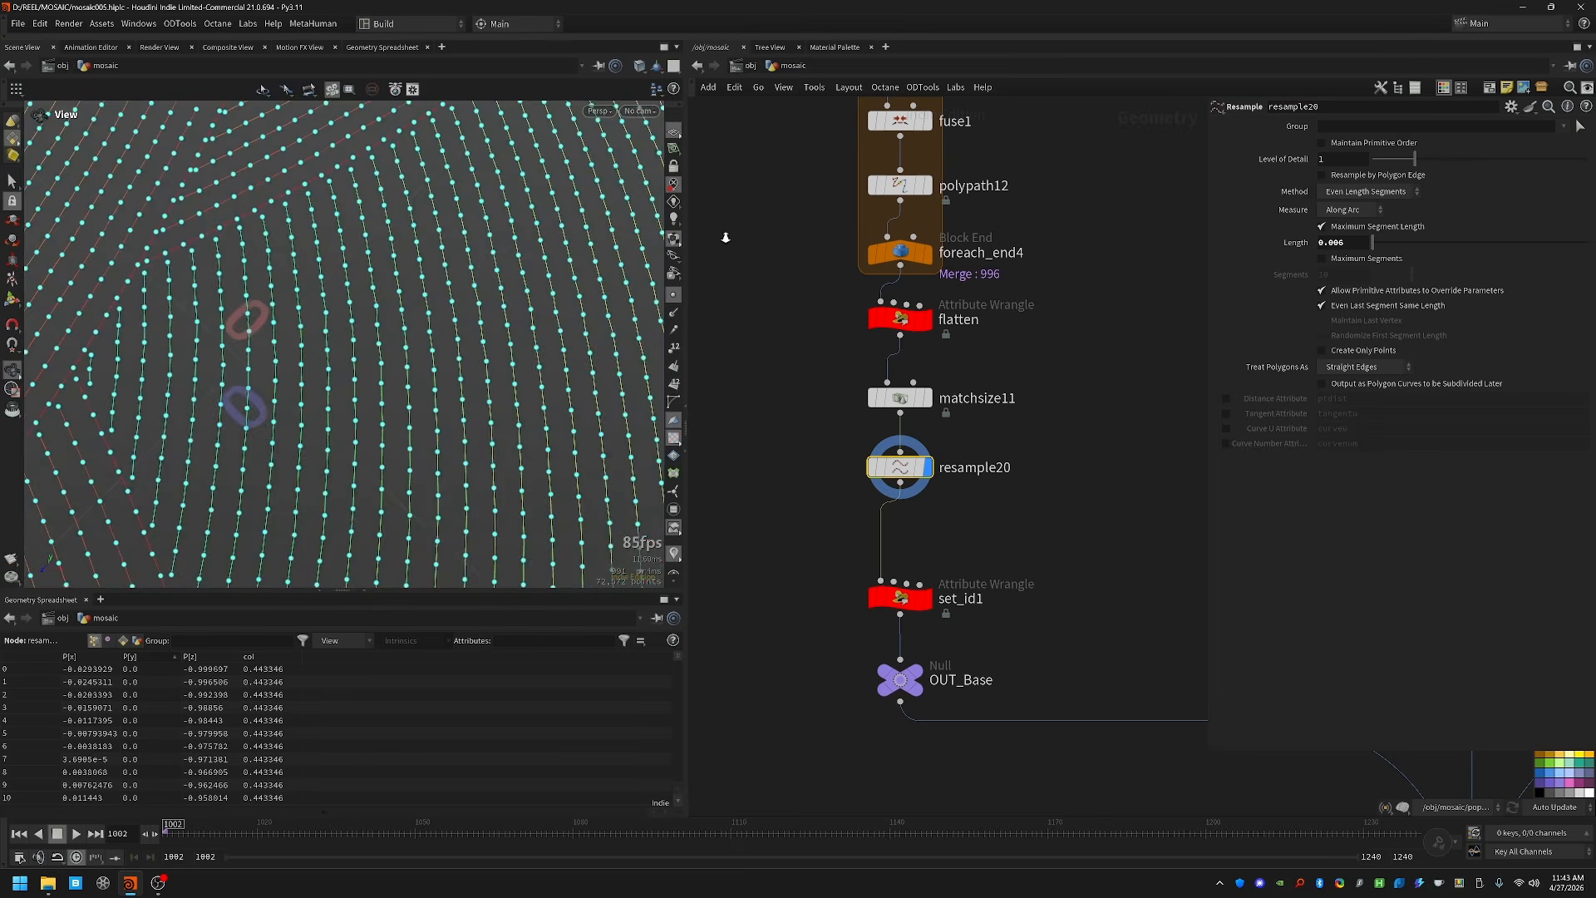
Step: Select the set_id1 wrangle and display its result to review the id assignment
left_click(858, 507)
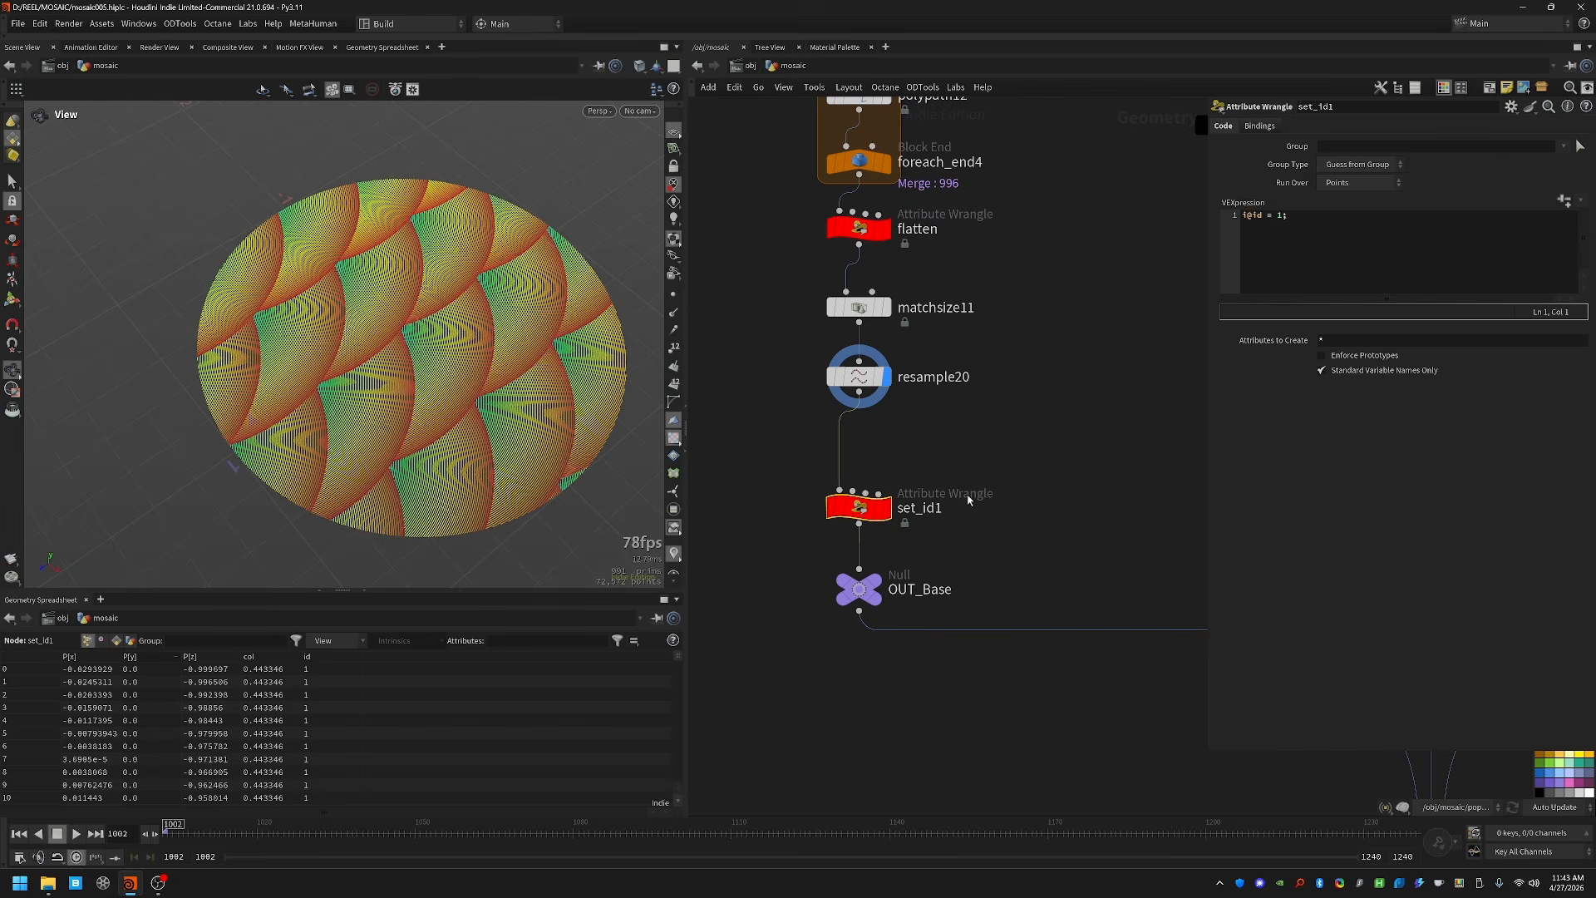
key("r")
middle_click_drag(1040, 471, 934, 465)
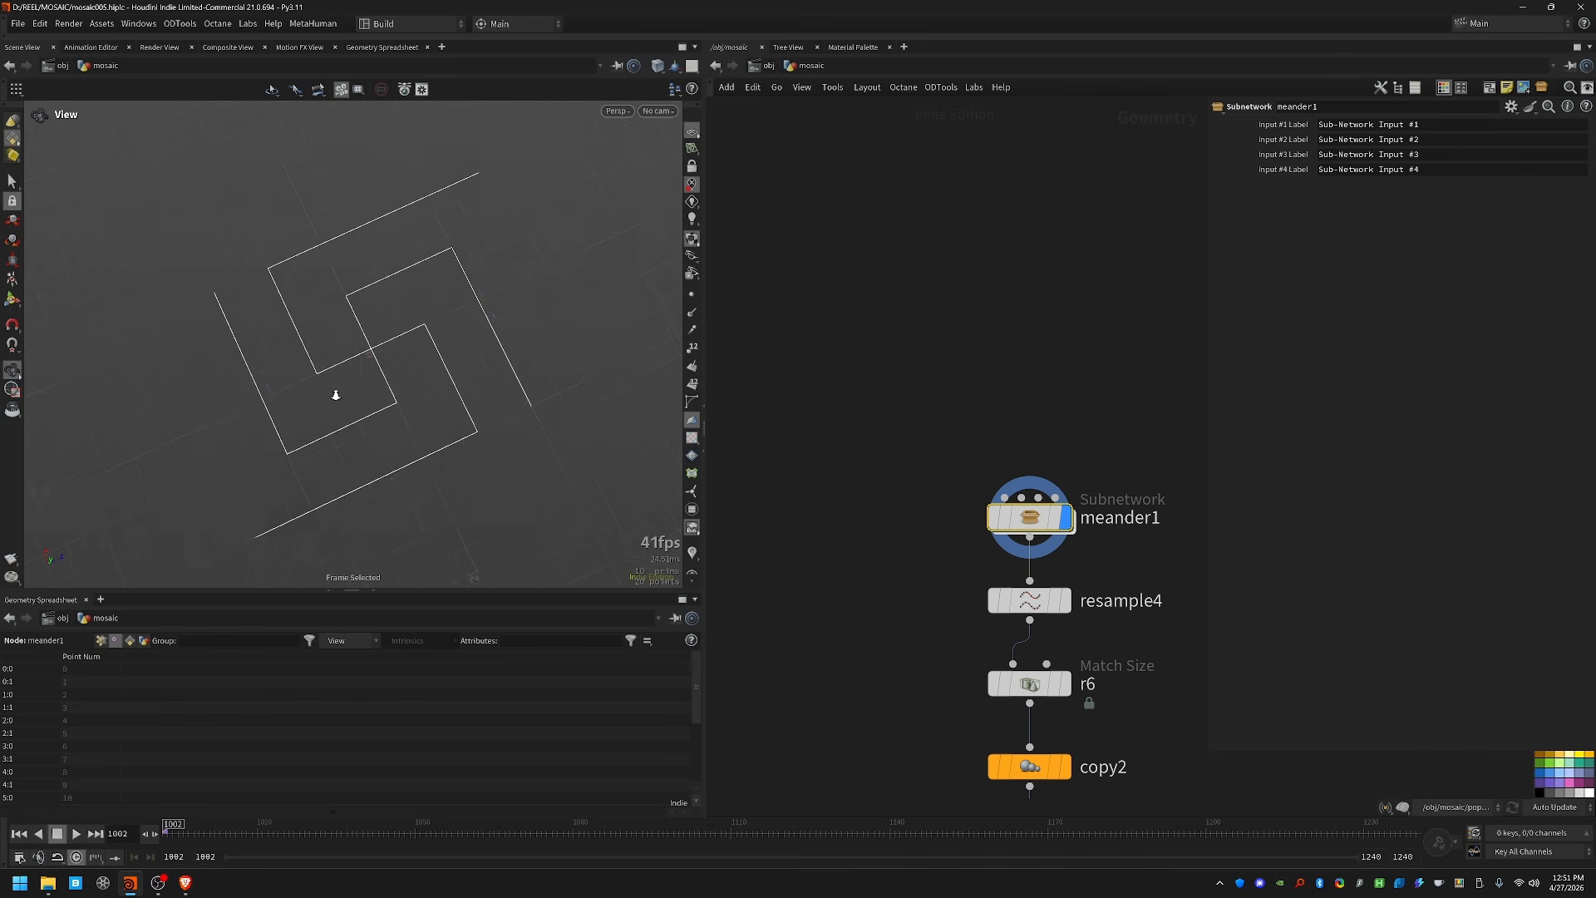
Step: Examine the meander1 subnetwork's motif and display copy2 to view the repeated meander pattern
left_click_drag(335, 391, 431, 391)
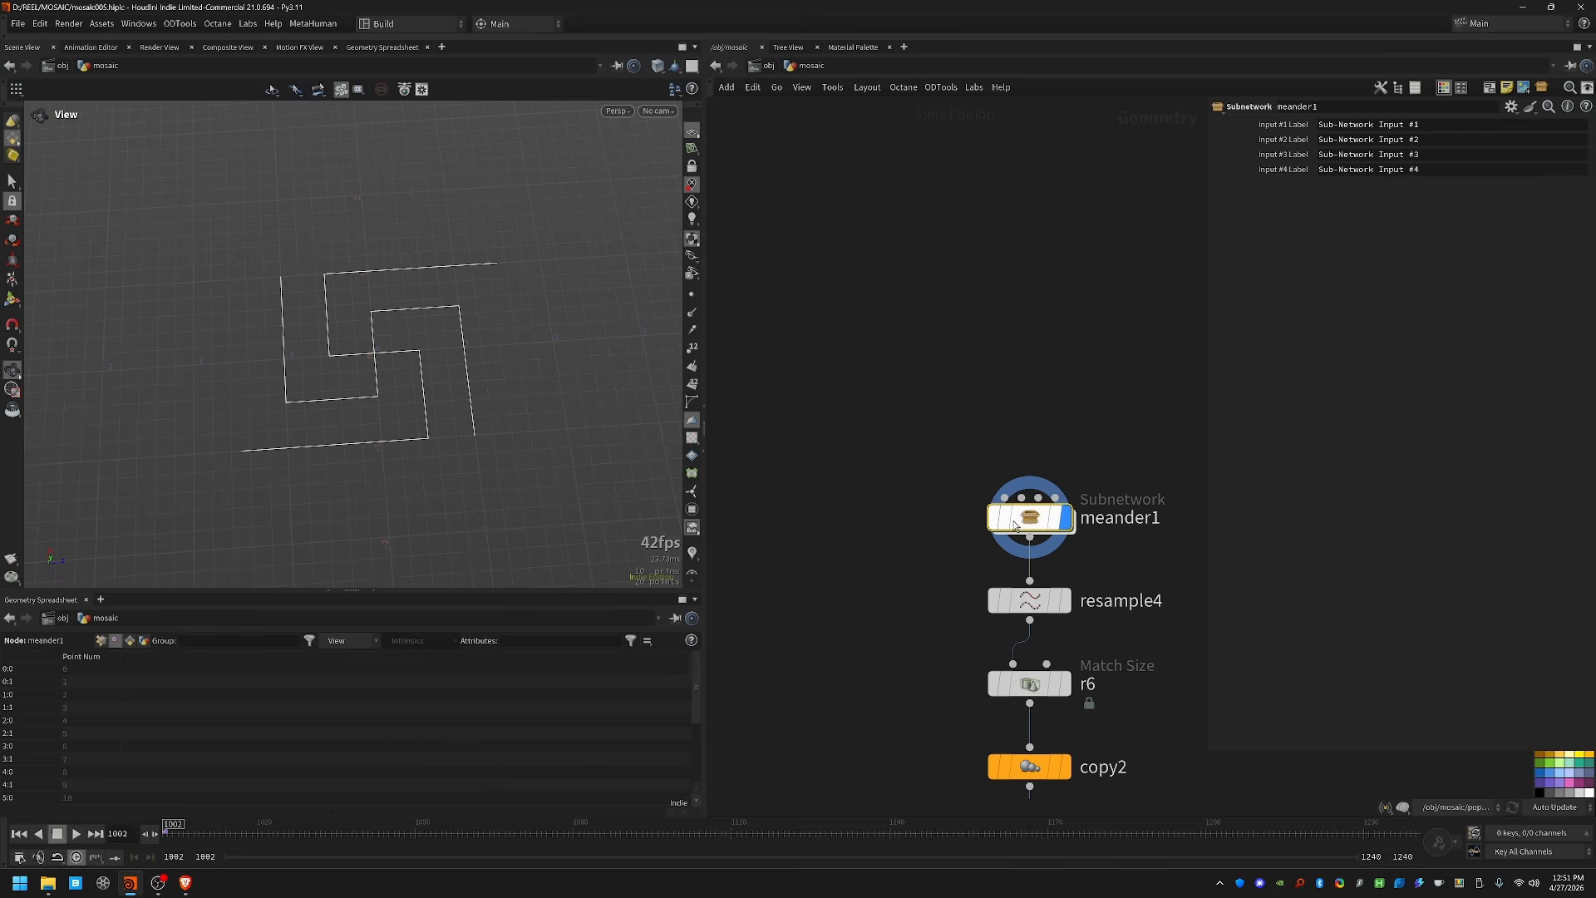
middle_click_drag(949, 752, 902, 254)
left_click(1015, 264)
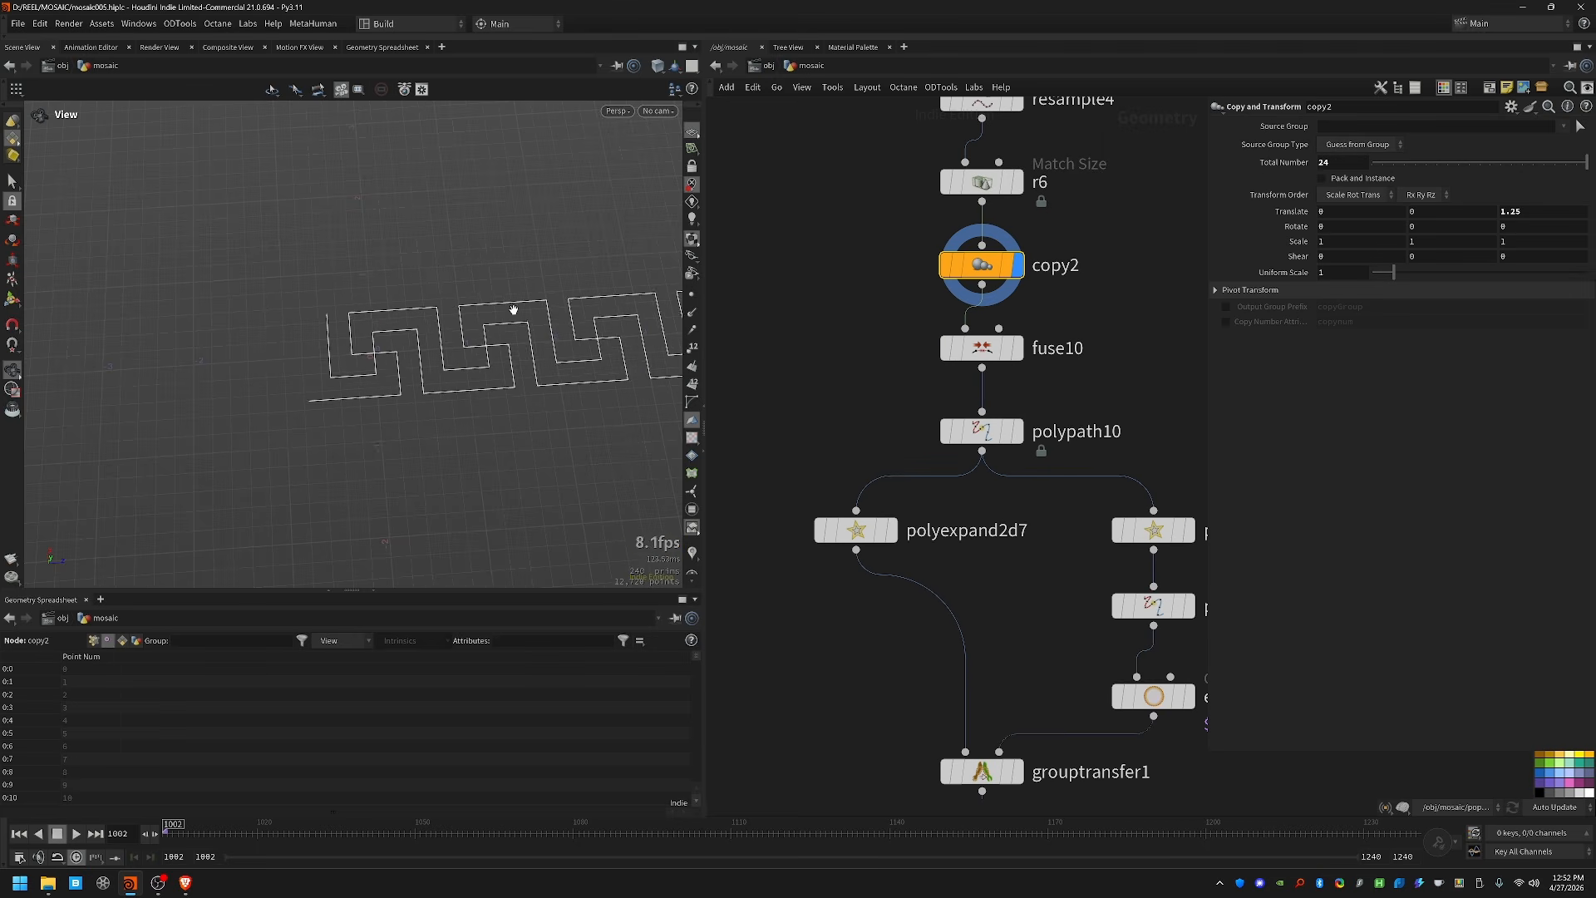
left_click_drag(512, 310, 477, 370)
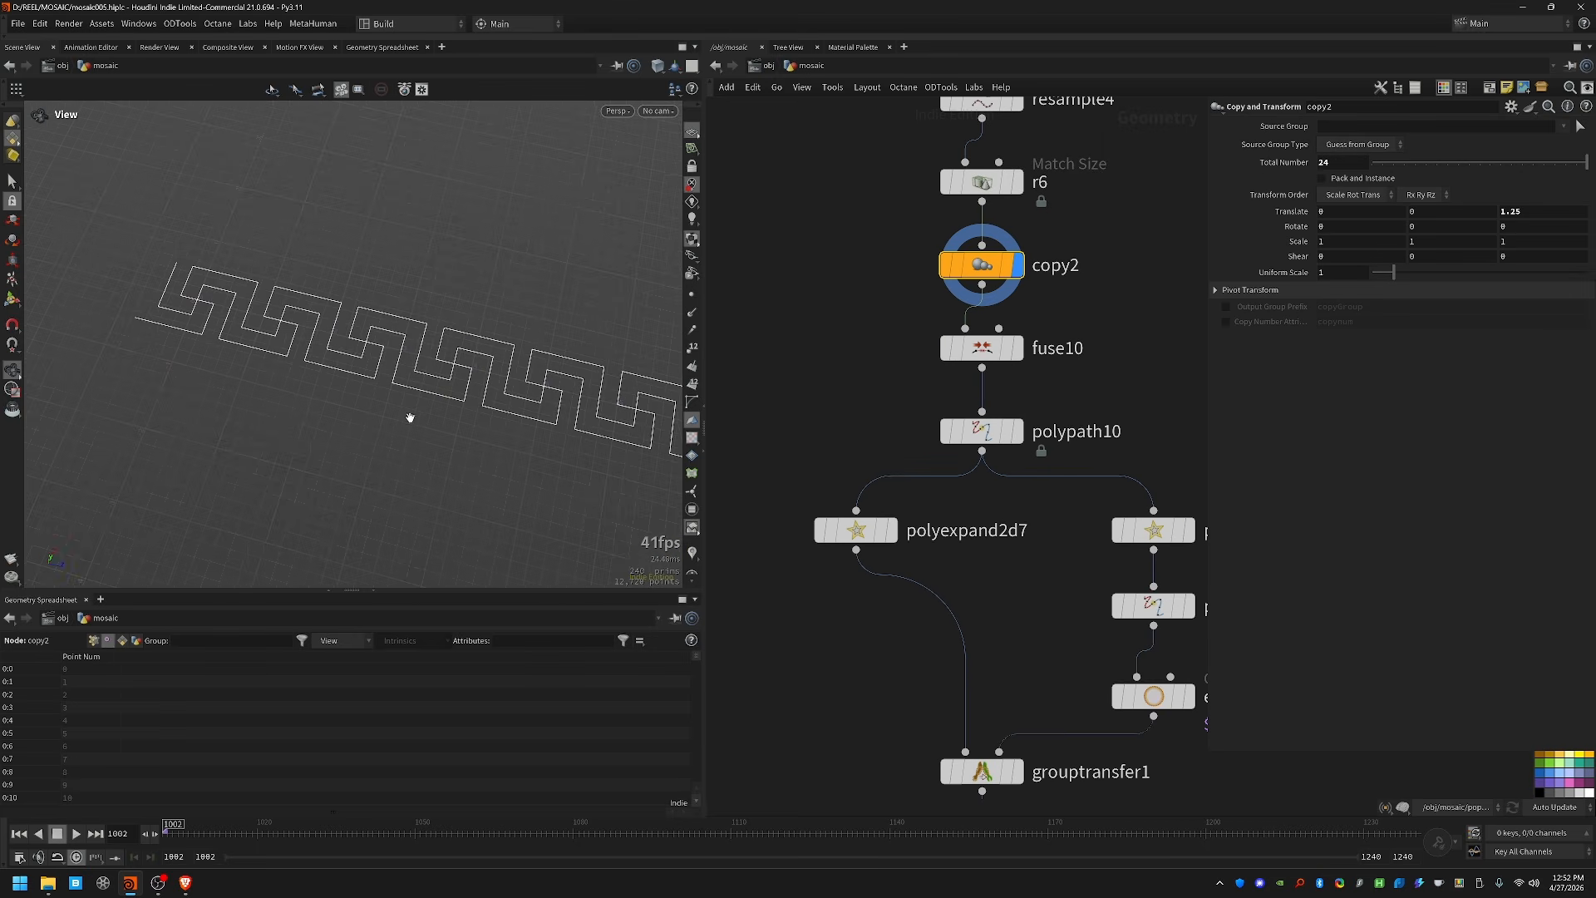
left_click_drag(410, 420, 239, 414)
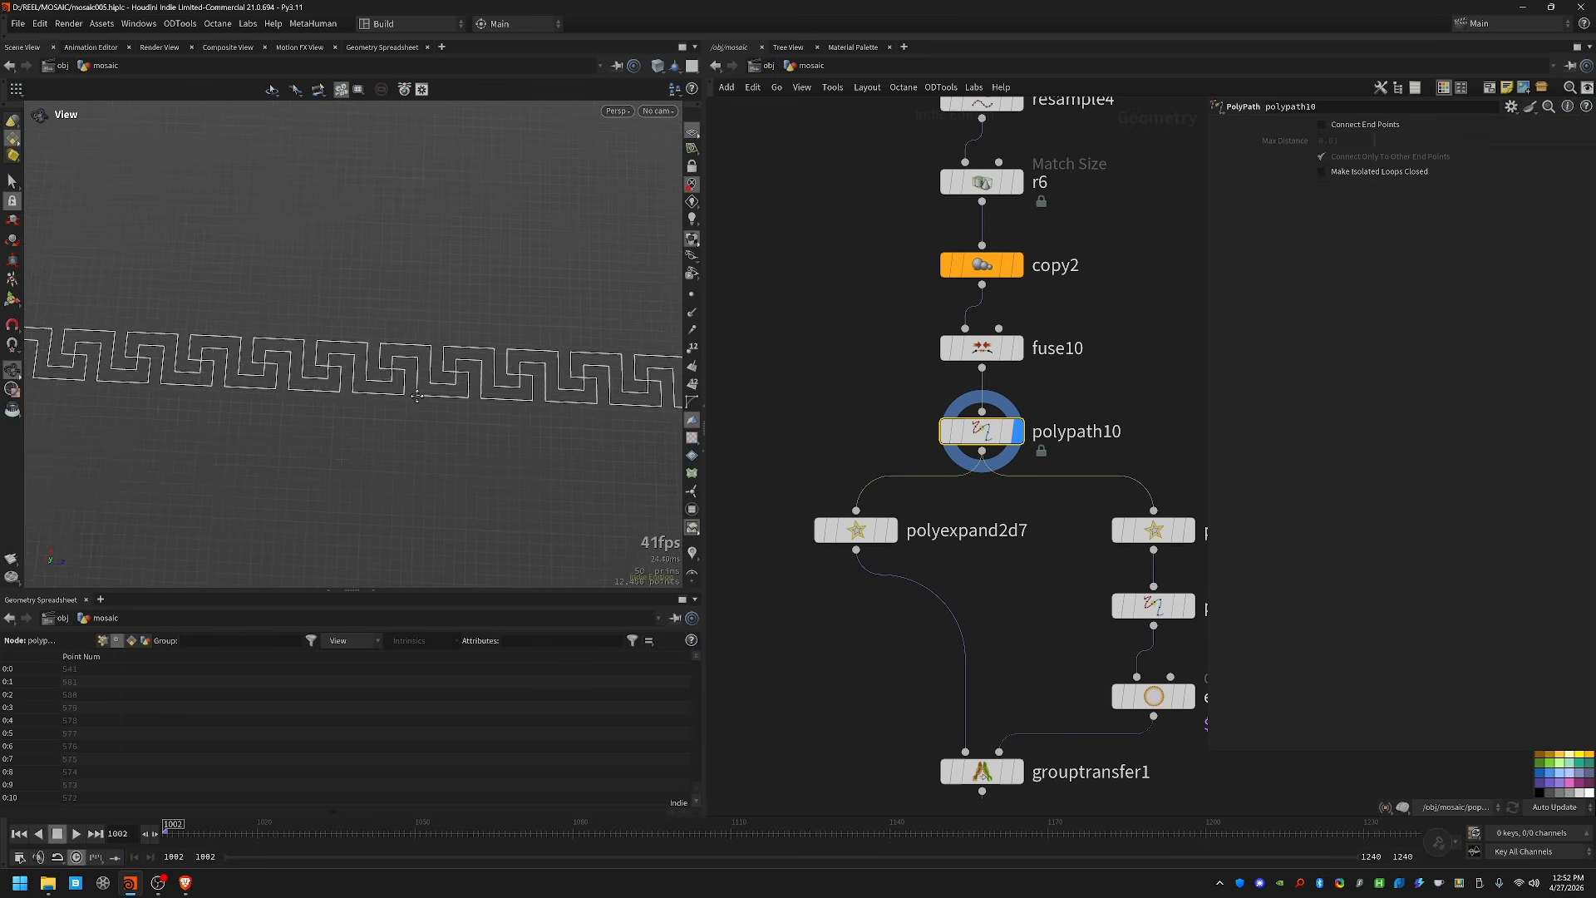
Step: Examine the joined meander line from polypath10 and display the polypath1 result
middle_click_drag(324, 420, 550, 430)
scroll(426, 386, "up", 3)
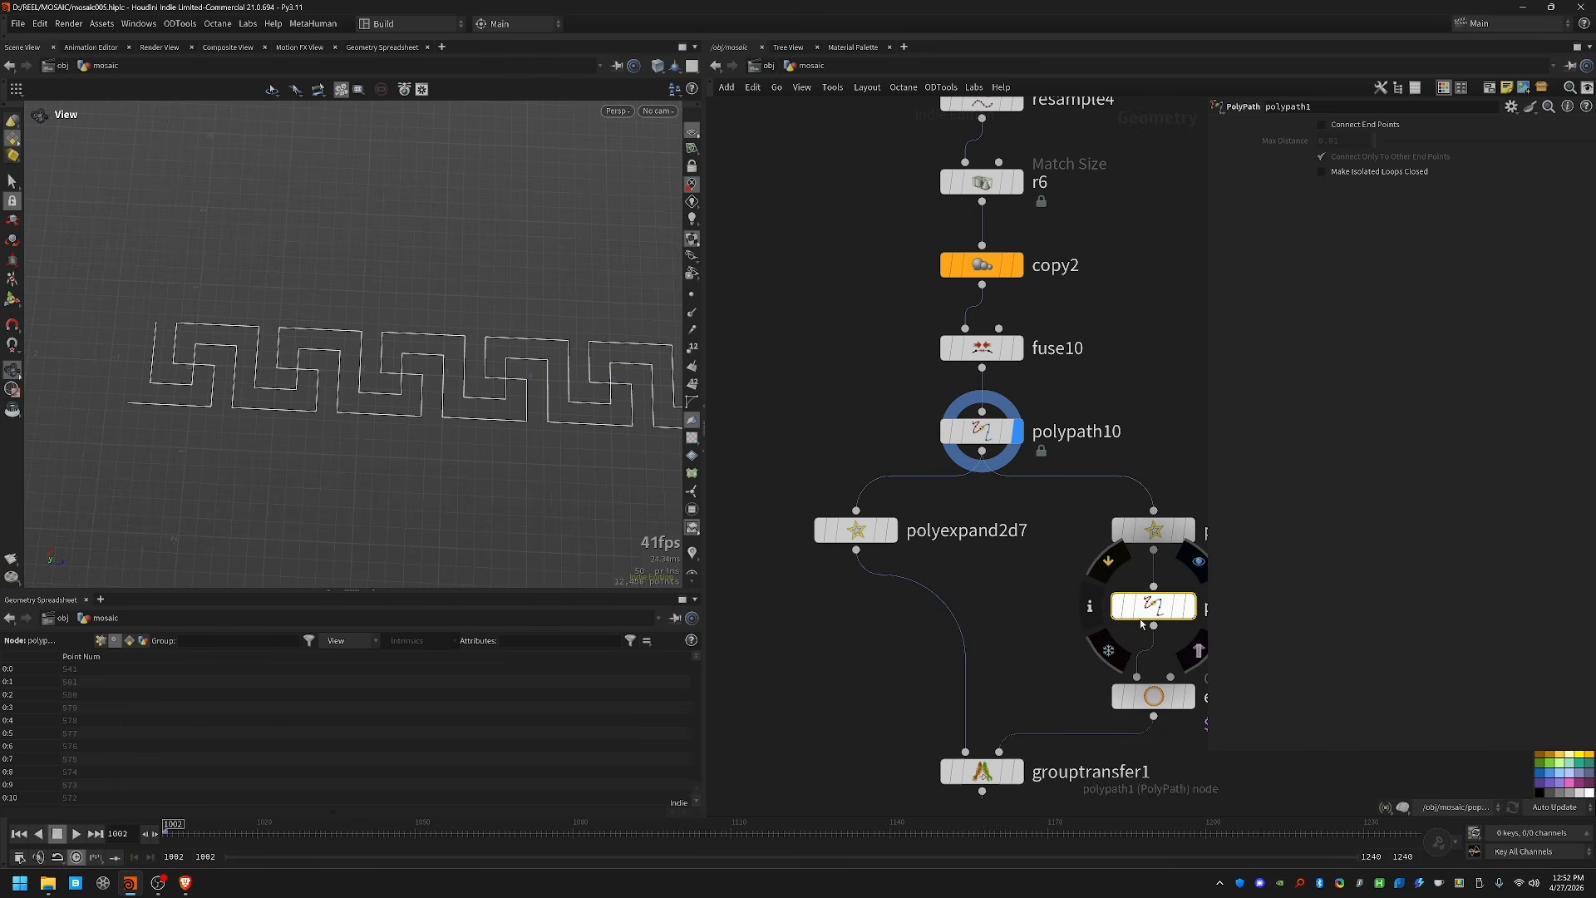
left_click(1187, 605)
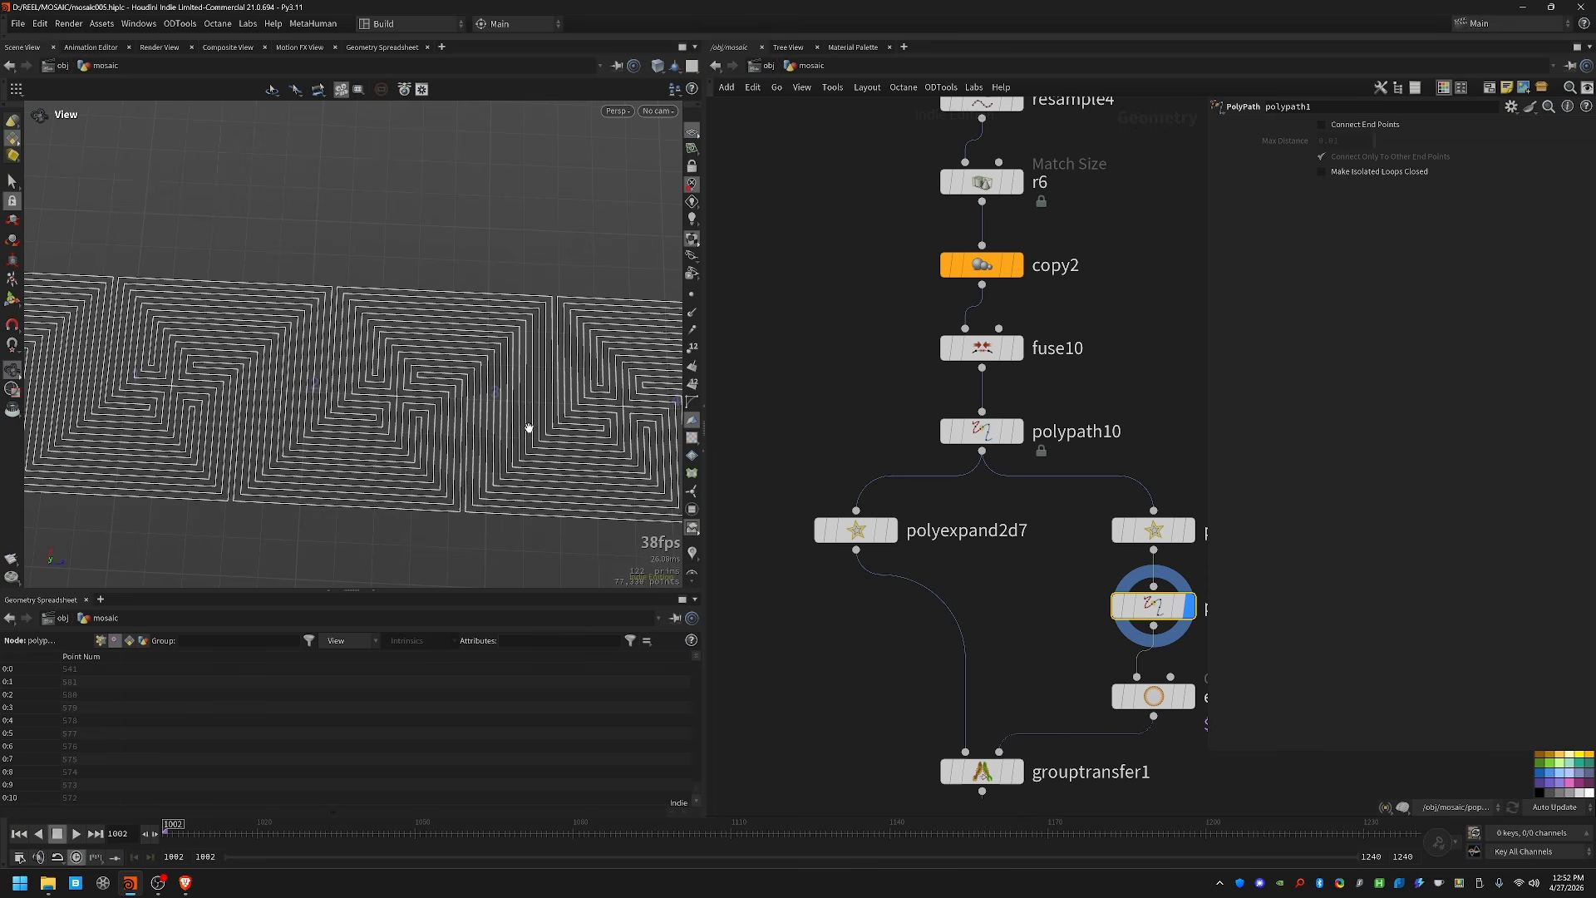
Step: Examine polyexpand2d6's offset curve settings and display the edges group node's result
middle_click_drag(1051, 630, 994, 533)
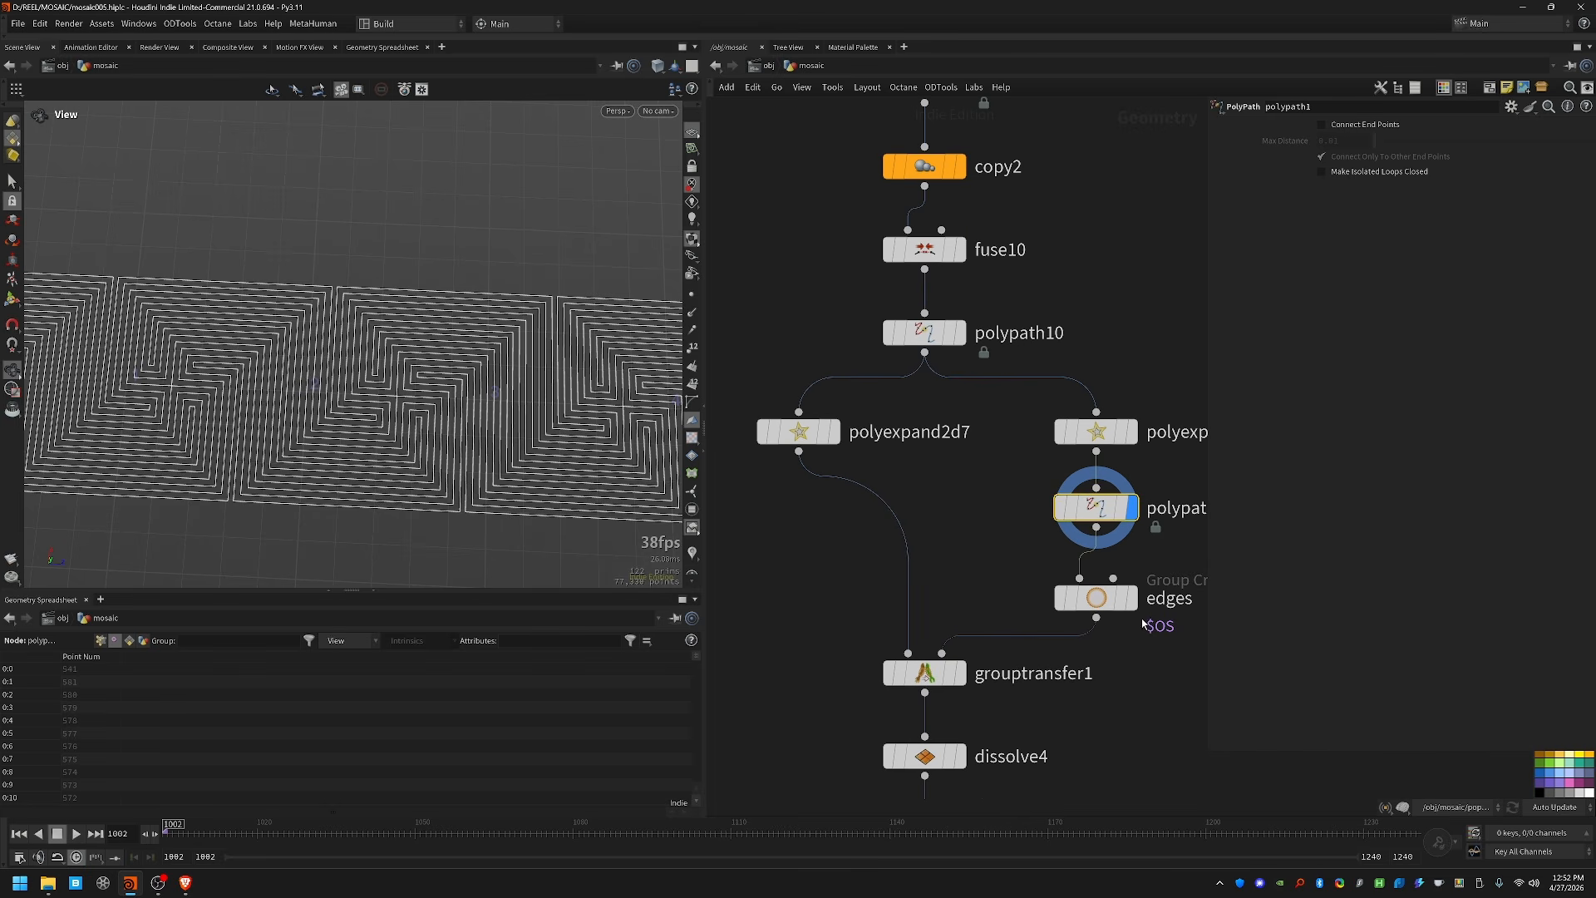
left_click_drag(1208, 646, 1252, 642)
left_click(1076, 428)
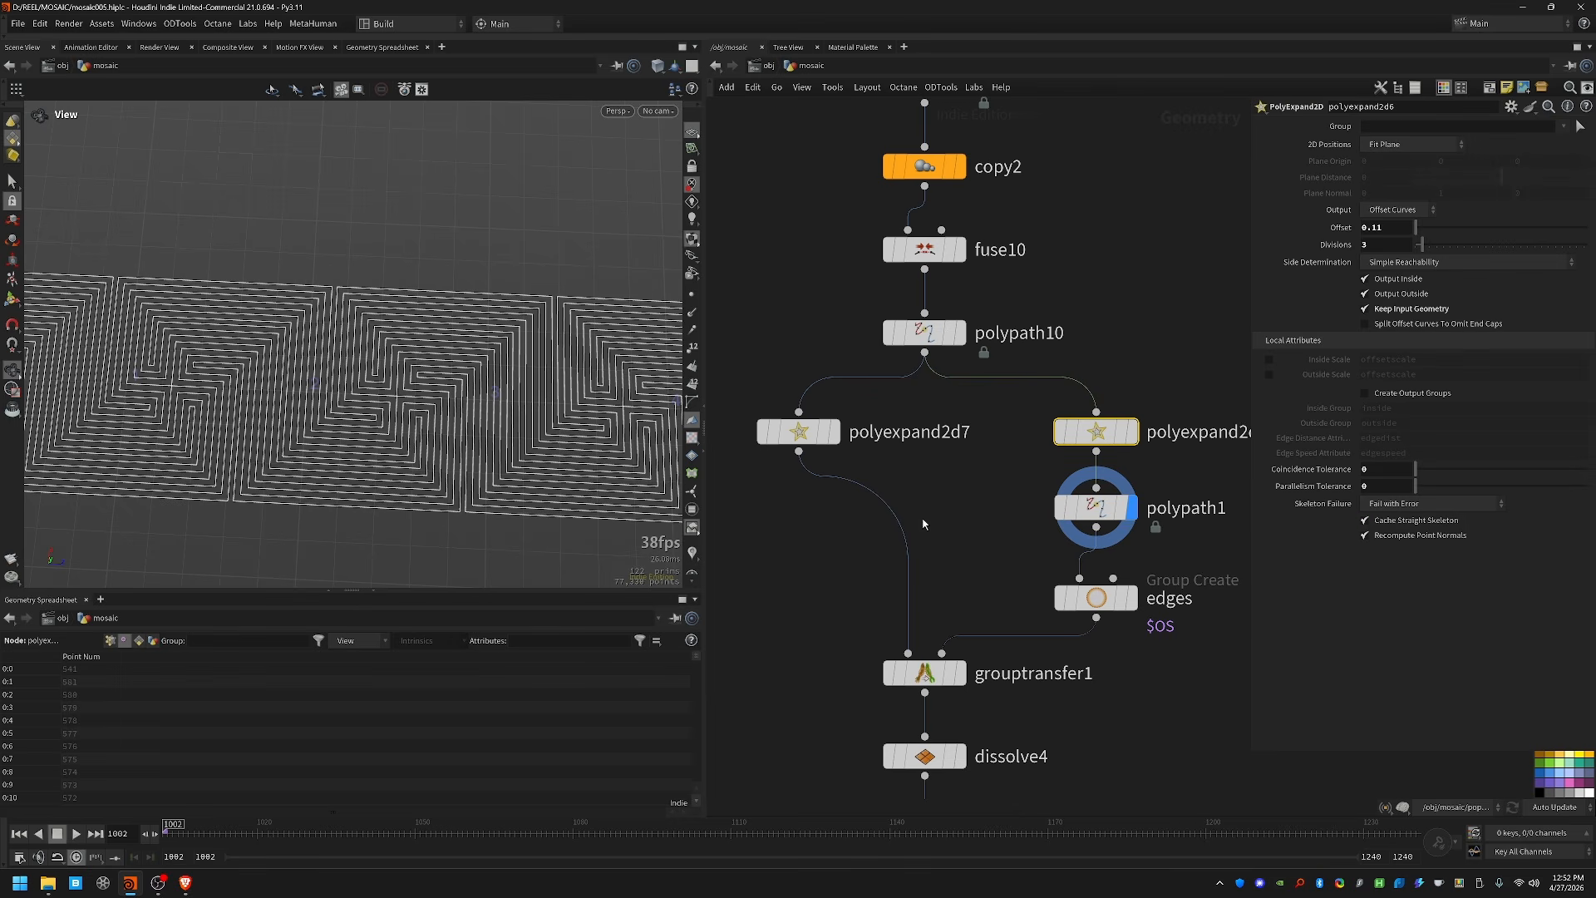
middle_click_drag(1023, 518, 1021, 483)
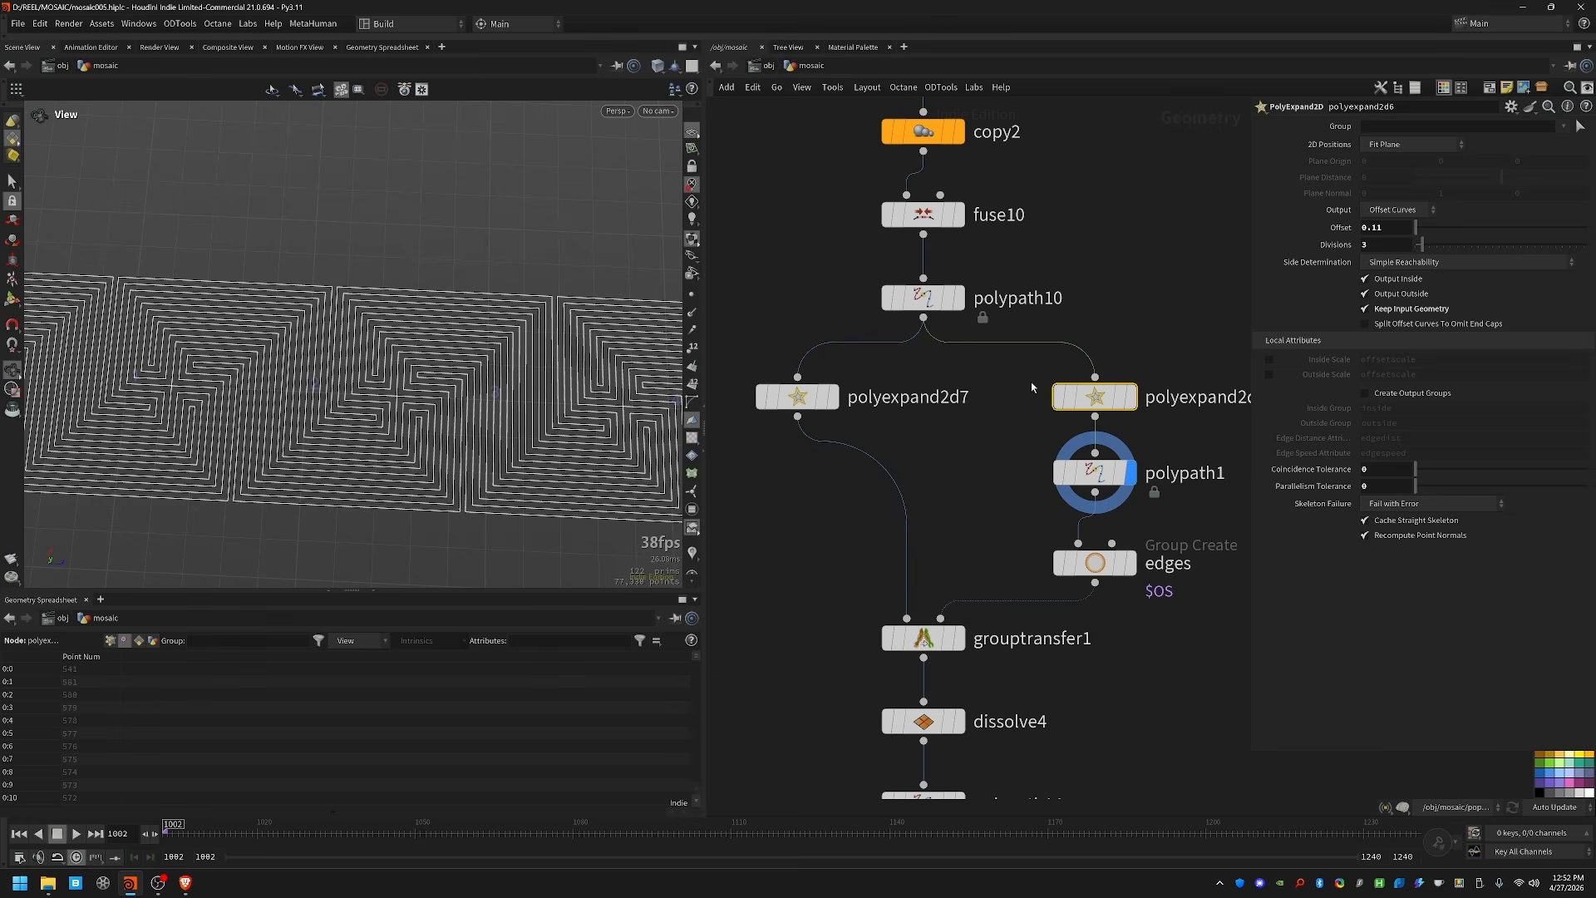
left_click(1128, 563)
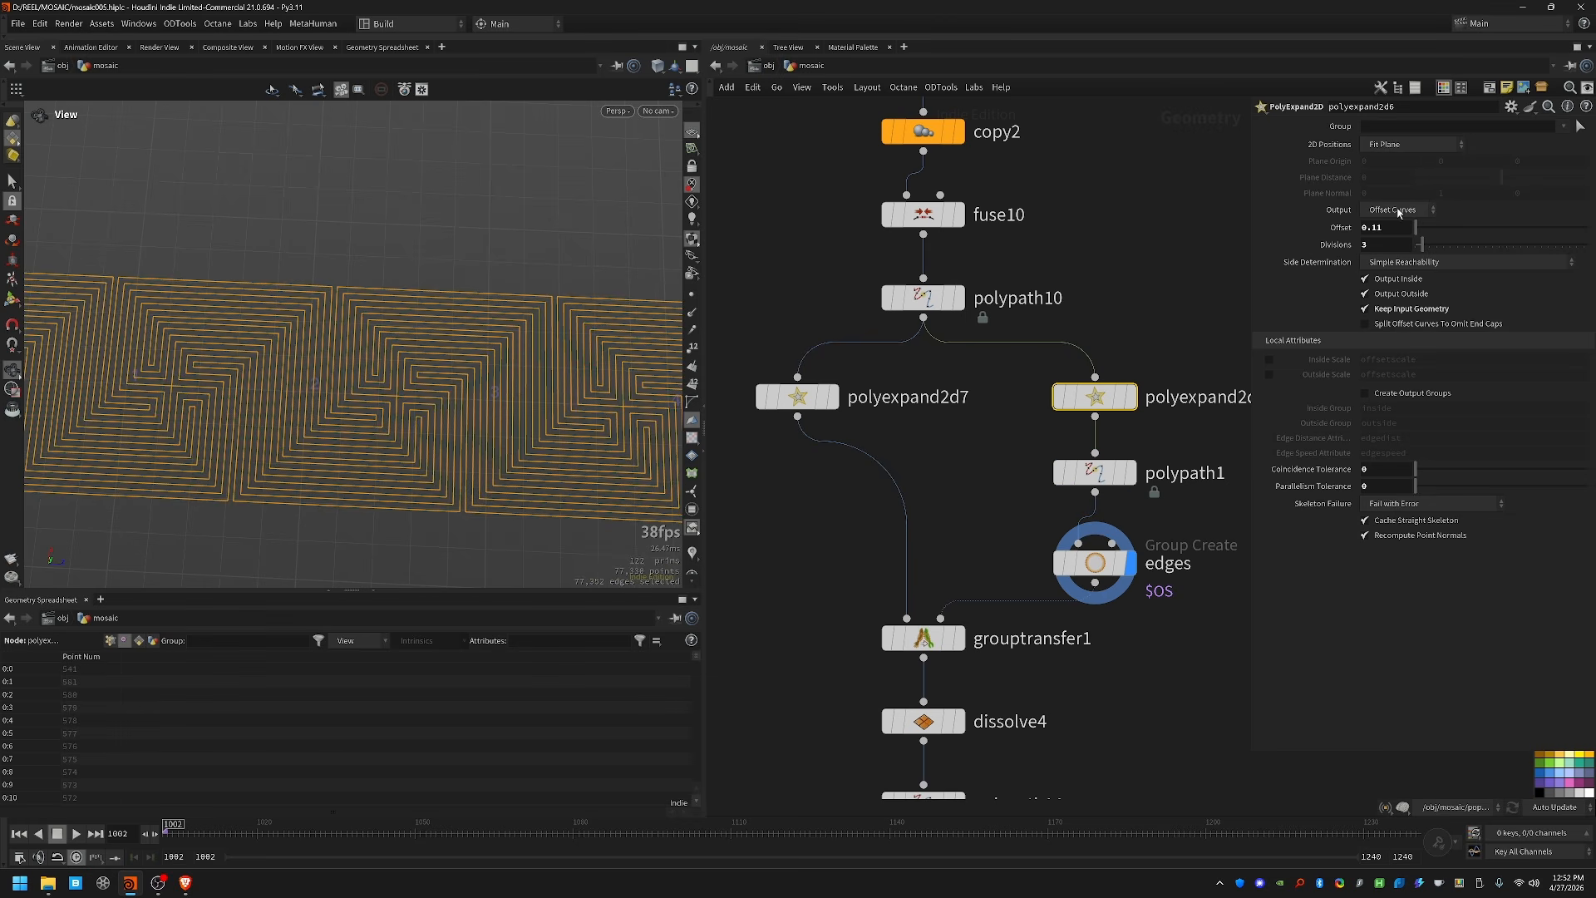
Step: Display polyexpand2d7's offset surfaces in shaded wireframe and examine the divided bands of the meander up close
left_click(819, 399)
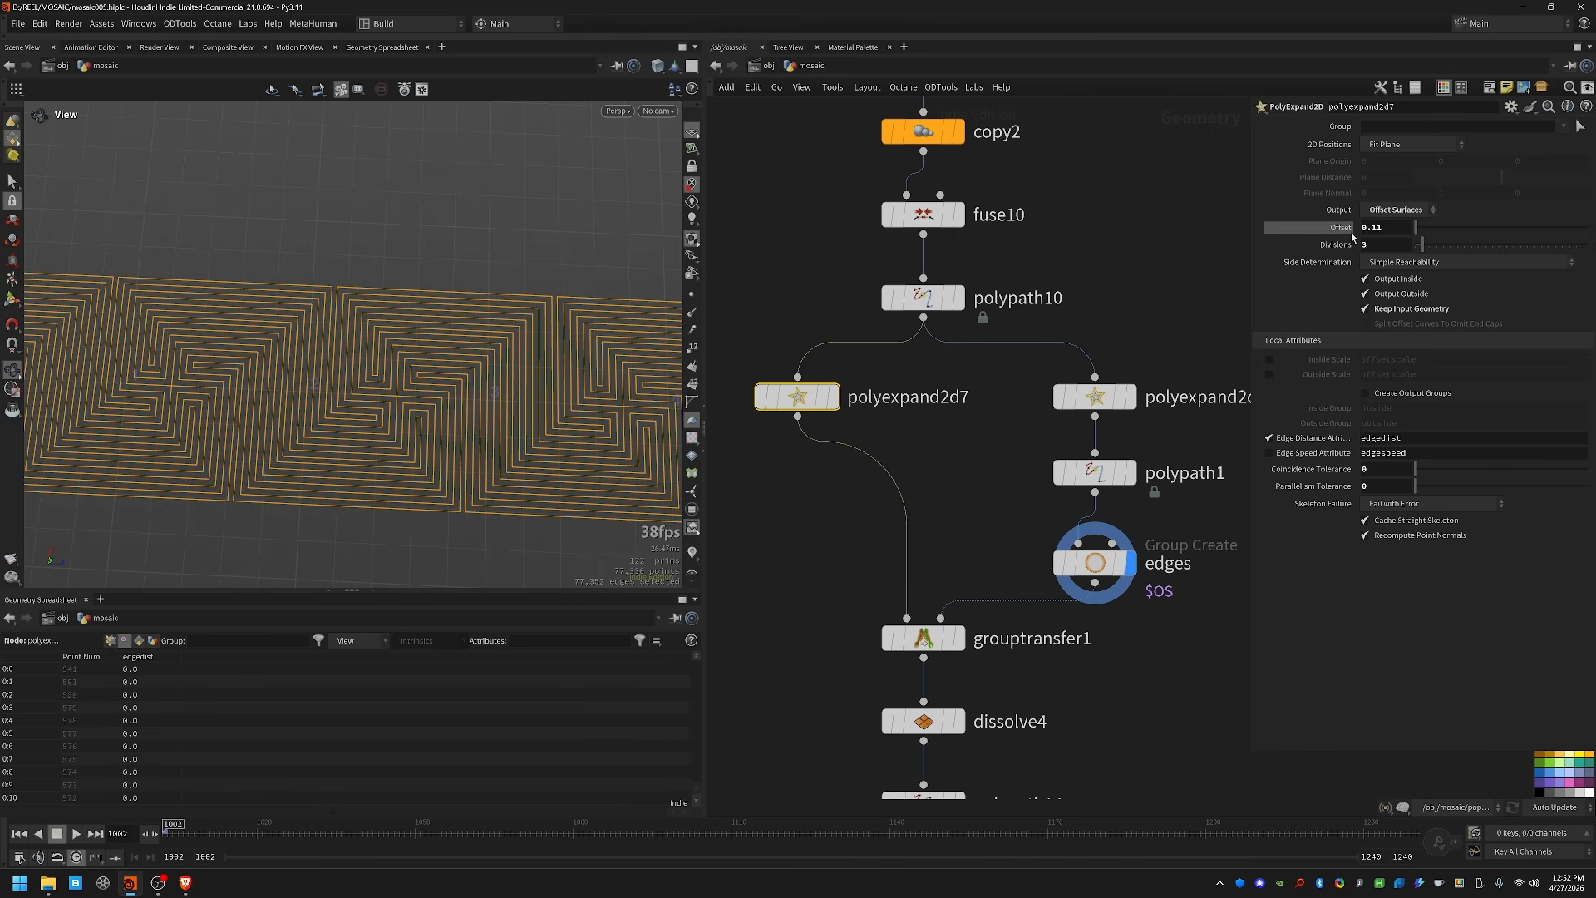
left_click(832, 397)
key("shift+w")
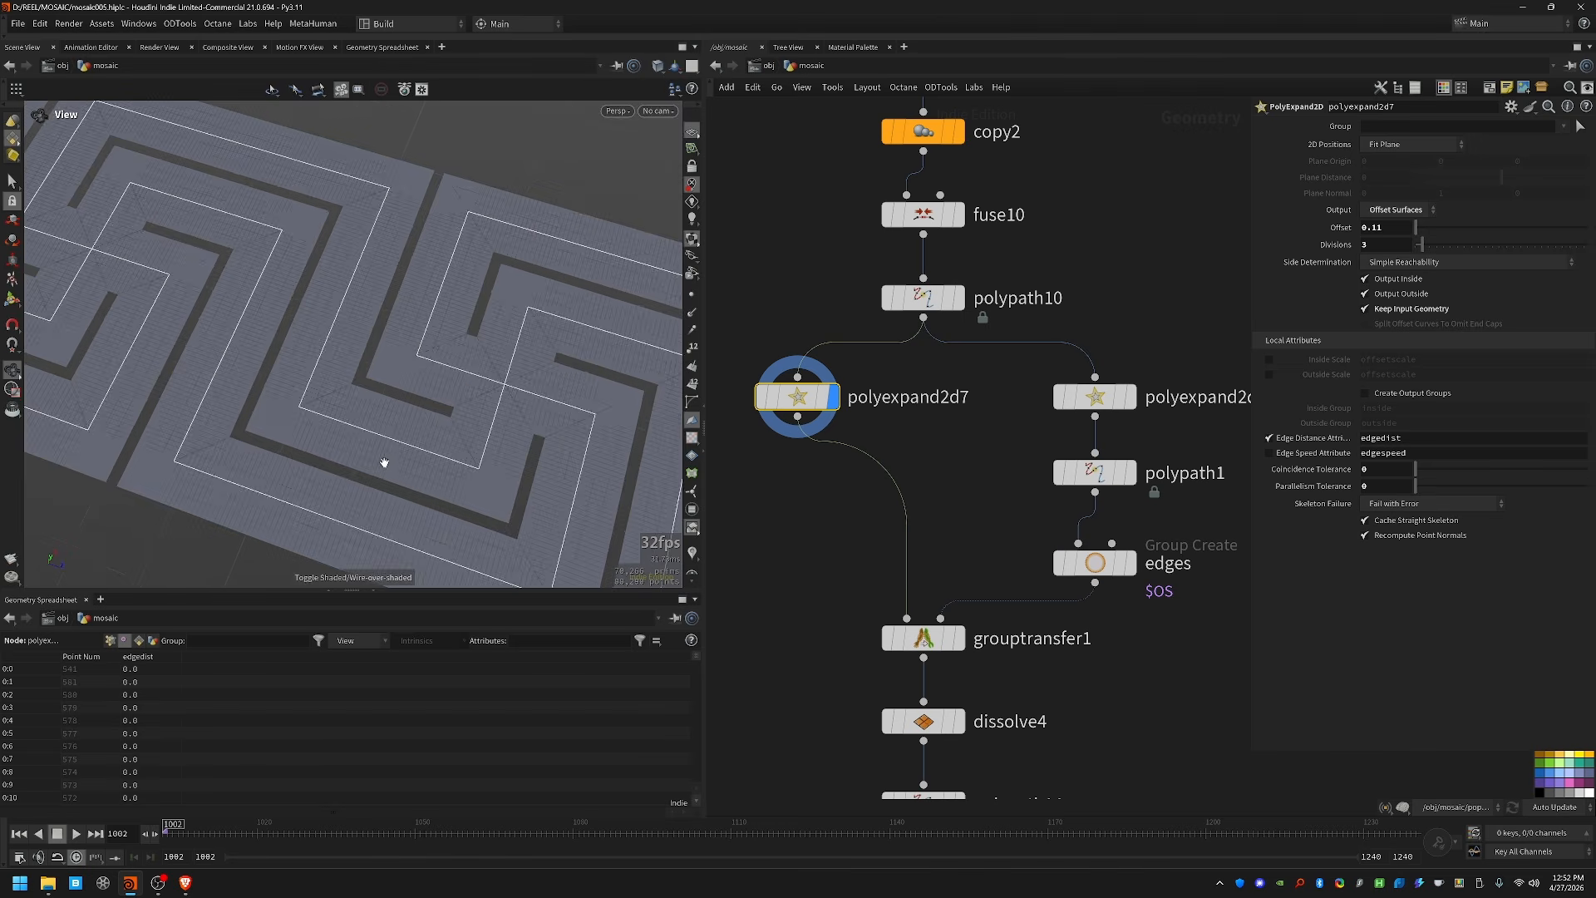
middle_click_drag(384, 463, 360, 327)
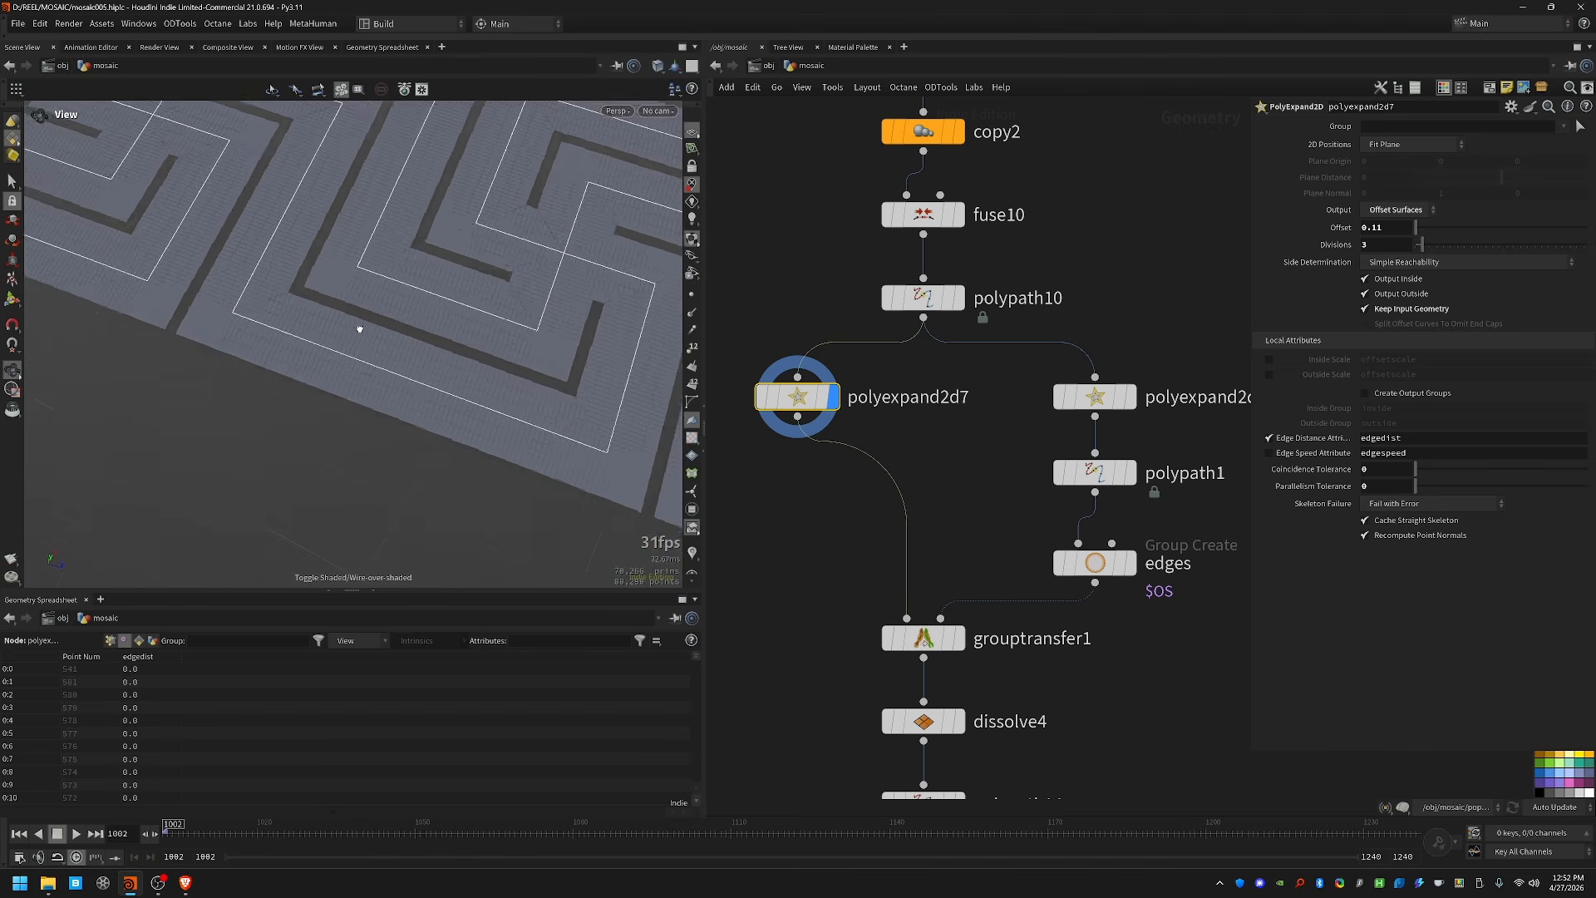
right_click_drag(360, 328, 541, 317)
middle_click_drag(541, 317, 460, 395)
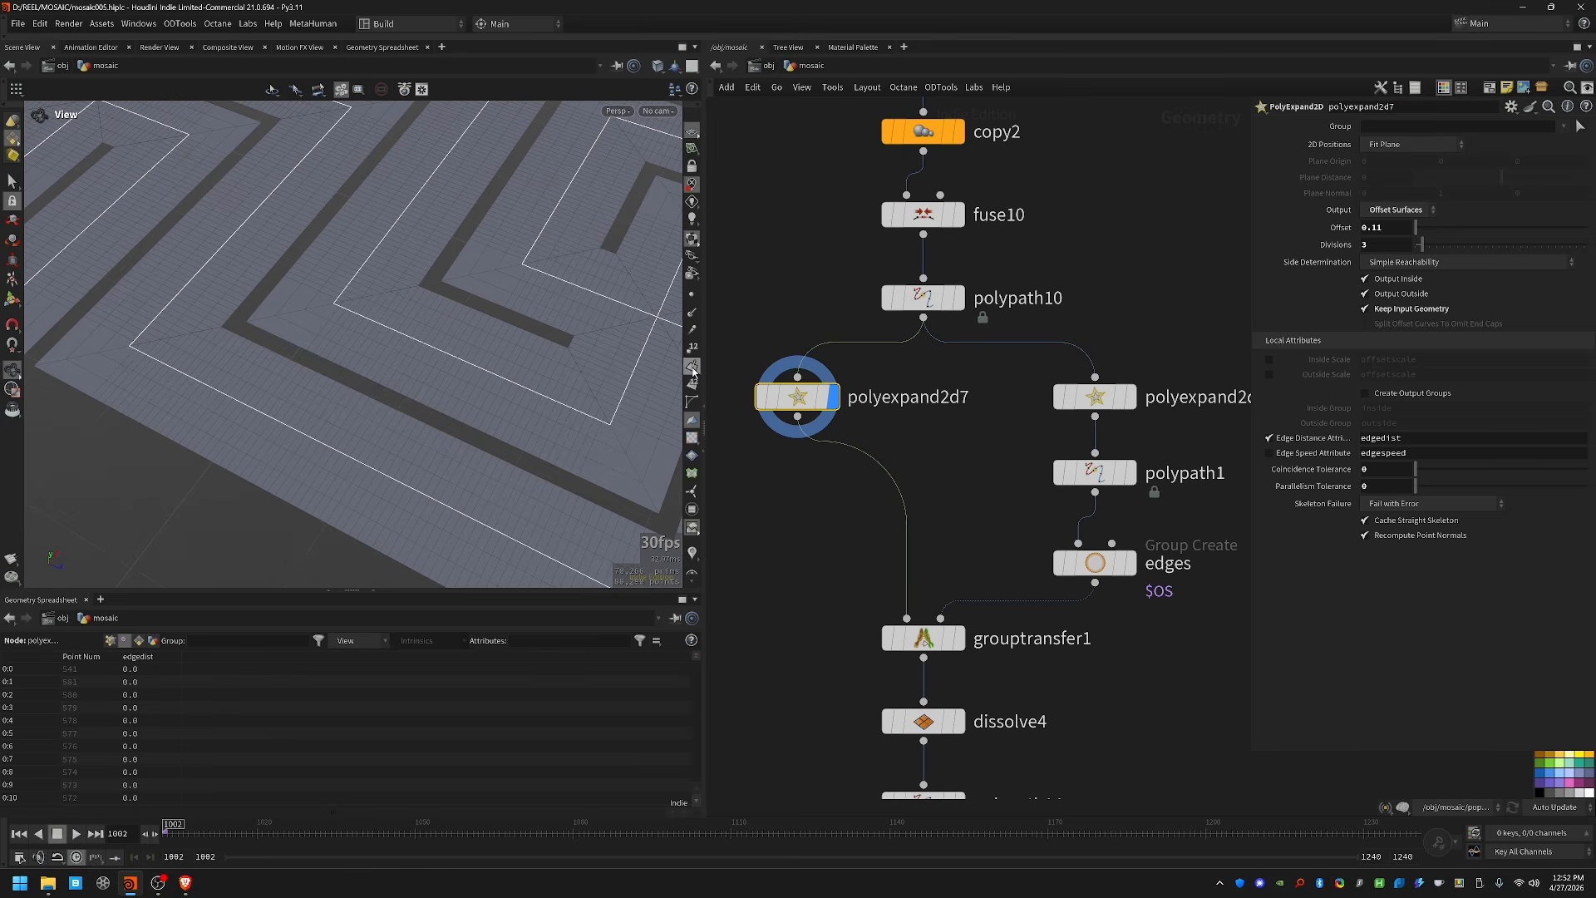
Step: Display grouptransfer1 to examine the edges group transferred onto the offset surfaces
middle_click_drag(877, 558, 900, 468)
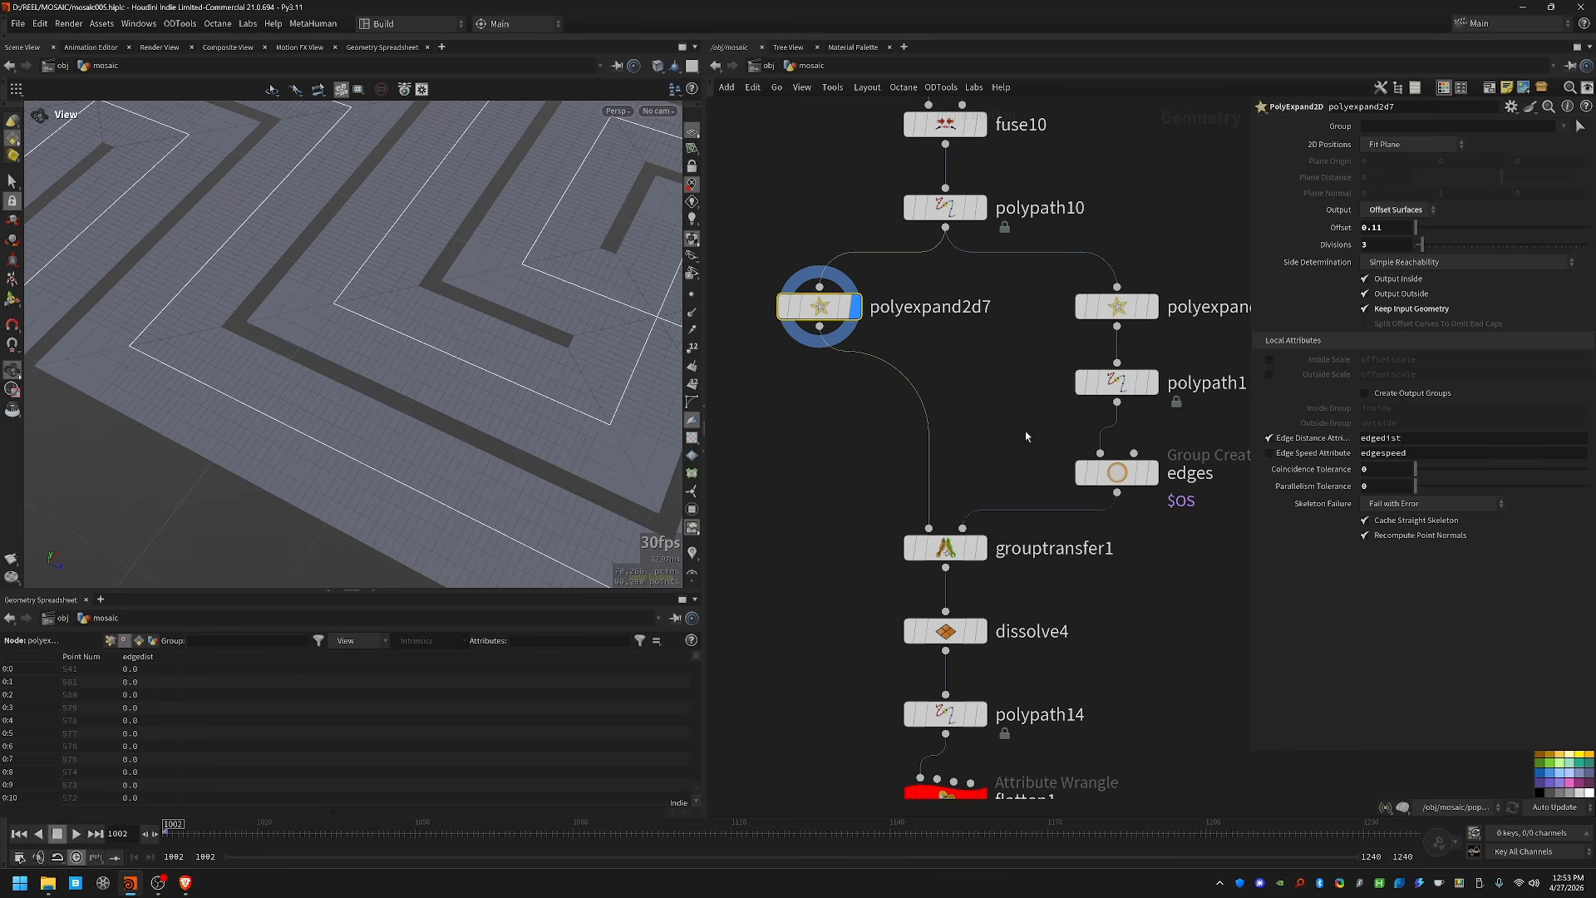
left_click(1116, 307)
left_click(1116, 472)
key("r")
left_click_drag(848, 521, 992, 574)
key("r")
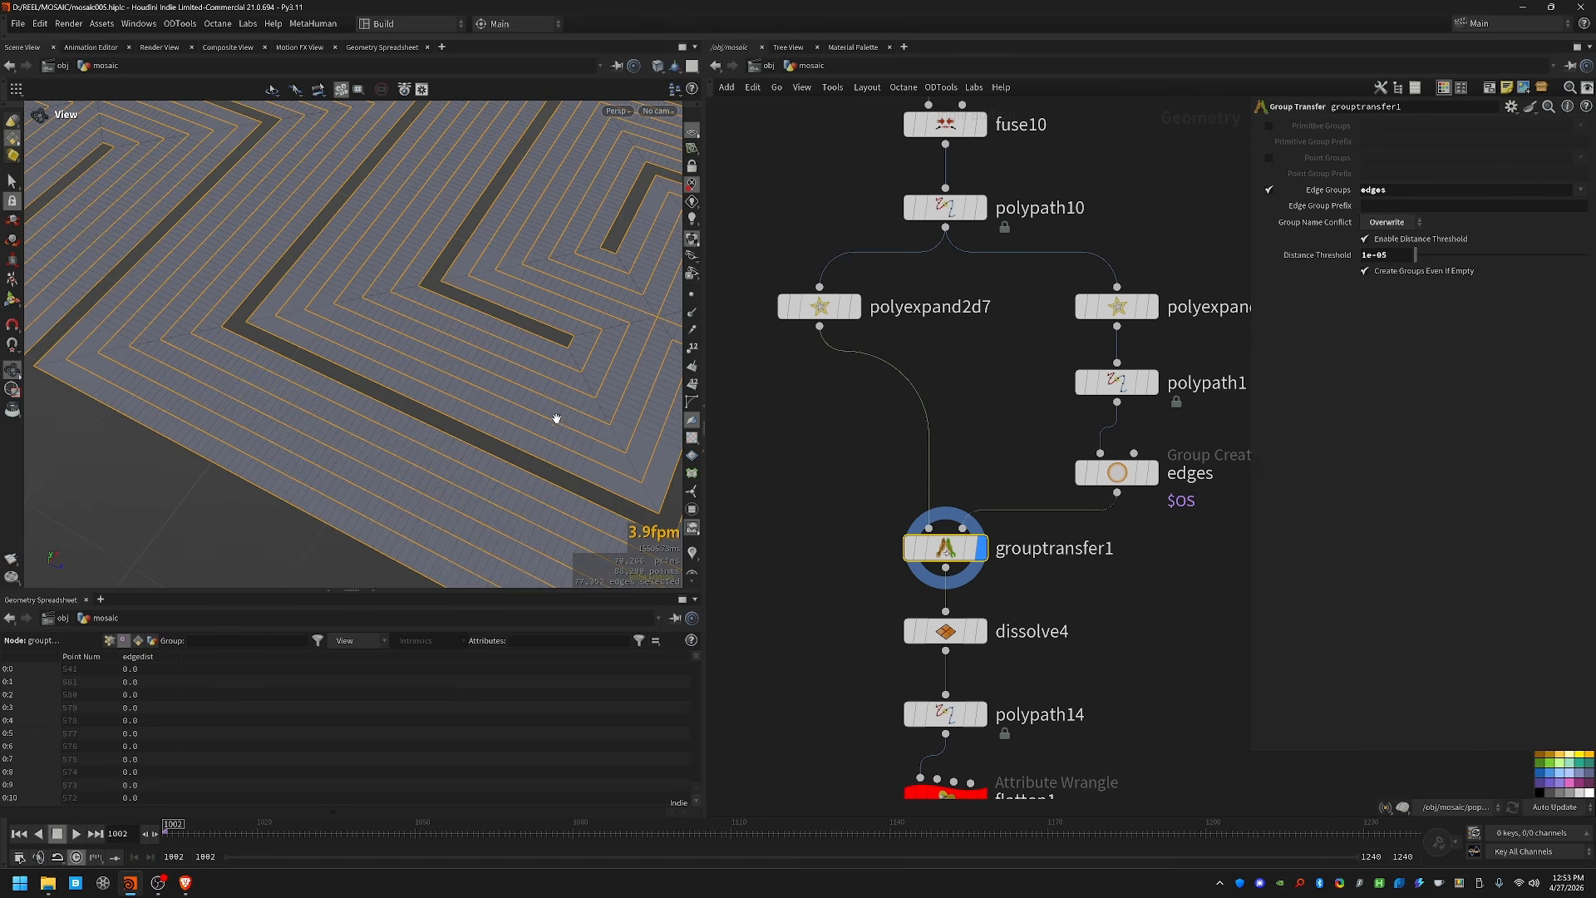
scroll(866, 577, "down", 4)
Step: Display dissolve4 and polypath14 in turn and sort polypath14's vertex data by edgedist
left_click(956, 450)
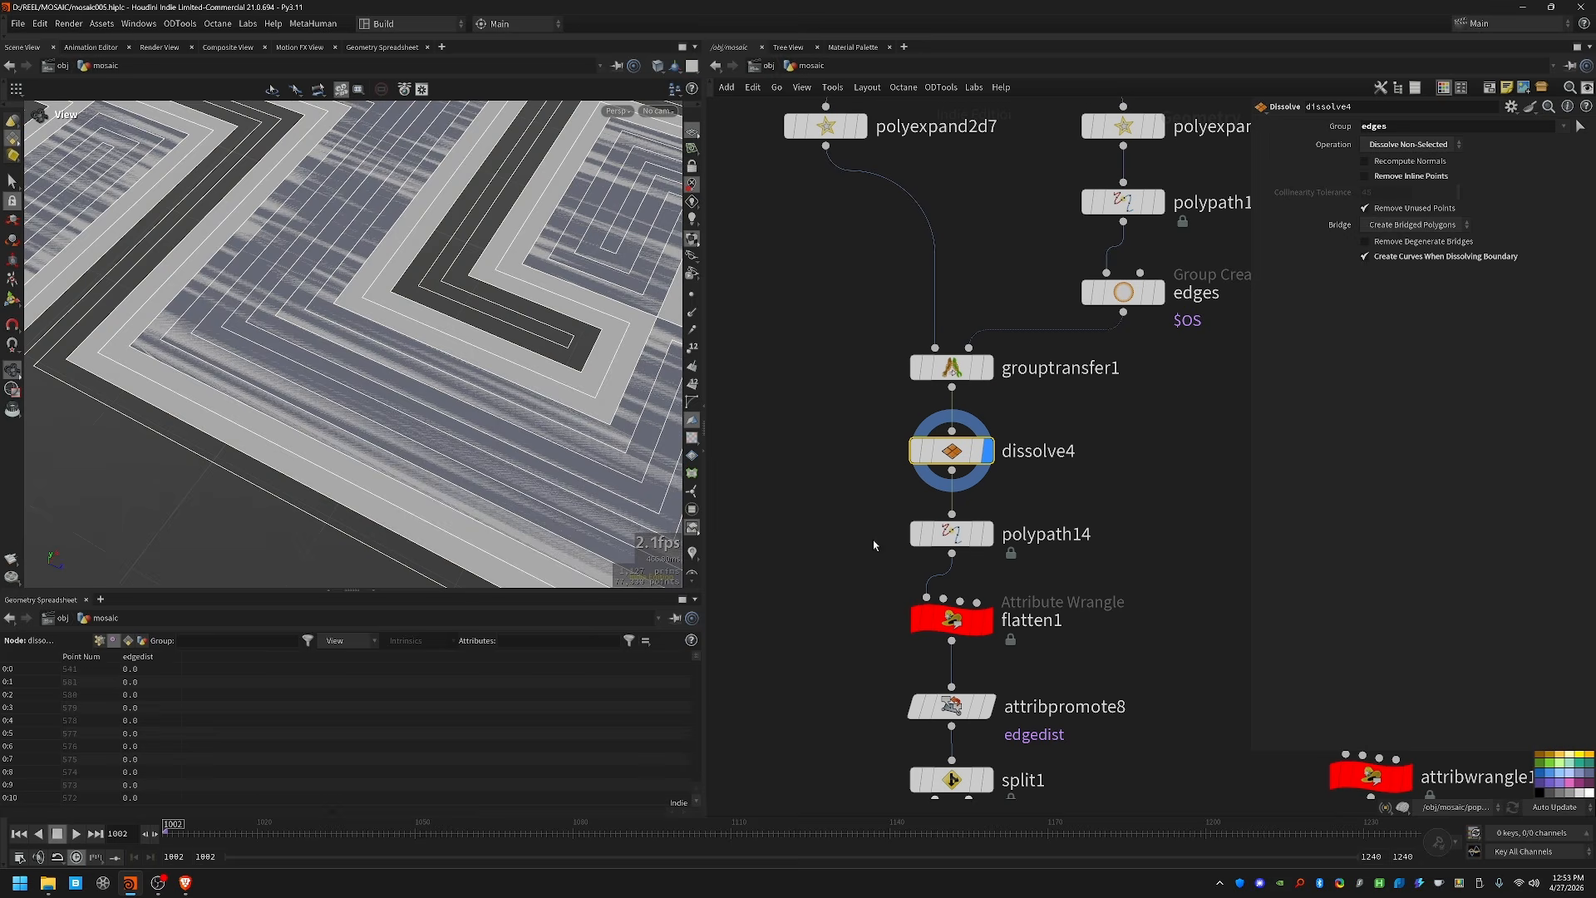
left_click(986, 534)
scroll(384, 353, "down", 3)
mouse_move(385, 352)
left_mouse_down()
mouse_move(366, 411)
mouse_move(371, 367)
left_mouse_up()
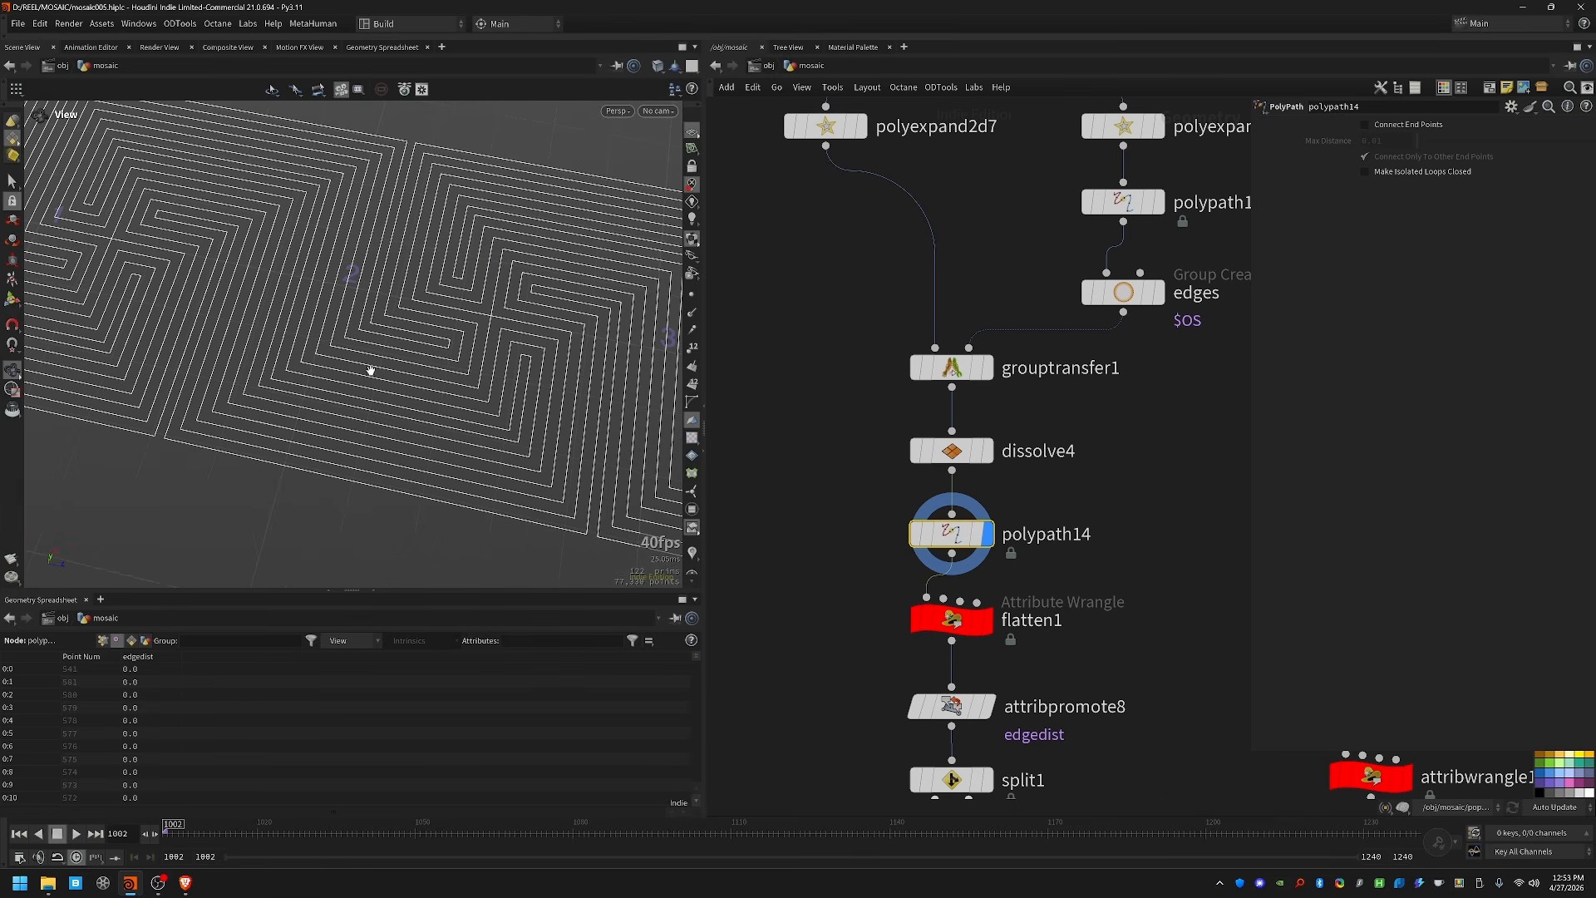
left_click(146, 656)
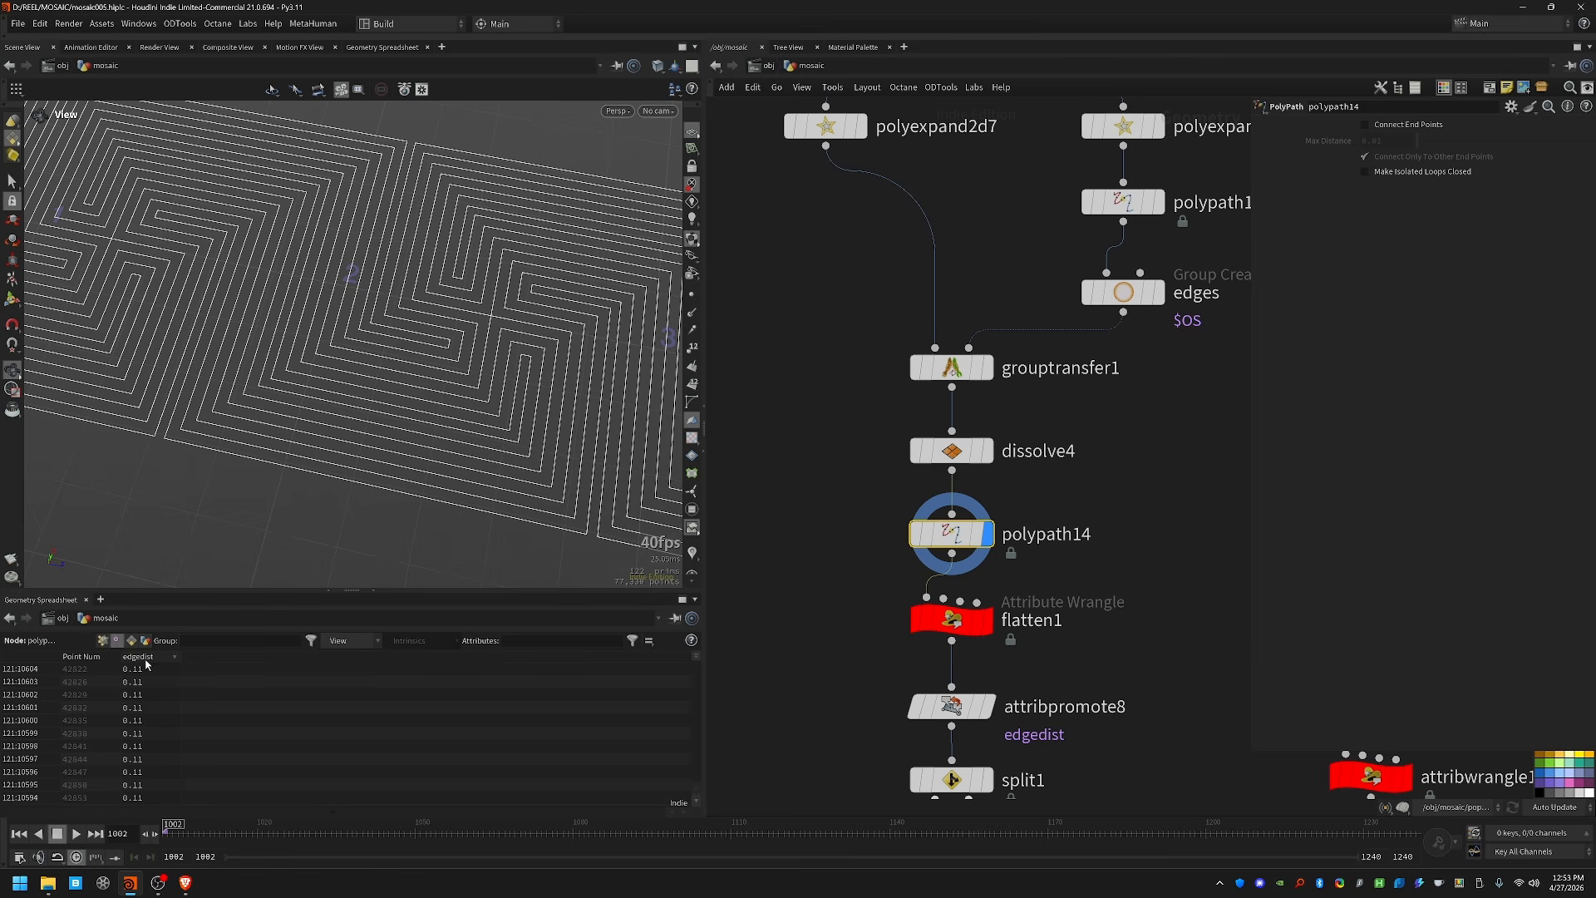
Step: Display the flatten1 wrangle and review its expression zeroing the points' Y position
left_click(951, 619)
middle_click_drag(1038, 653, 1055, 448)
key("r")
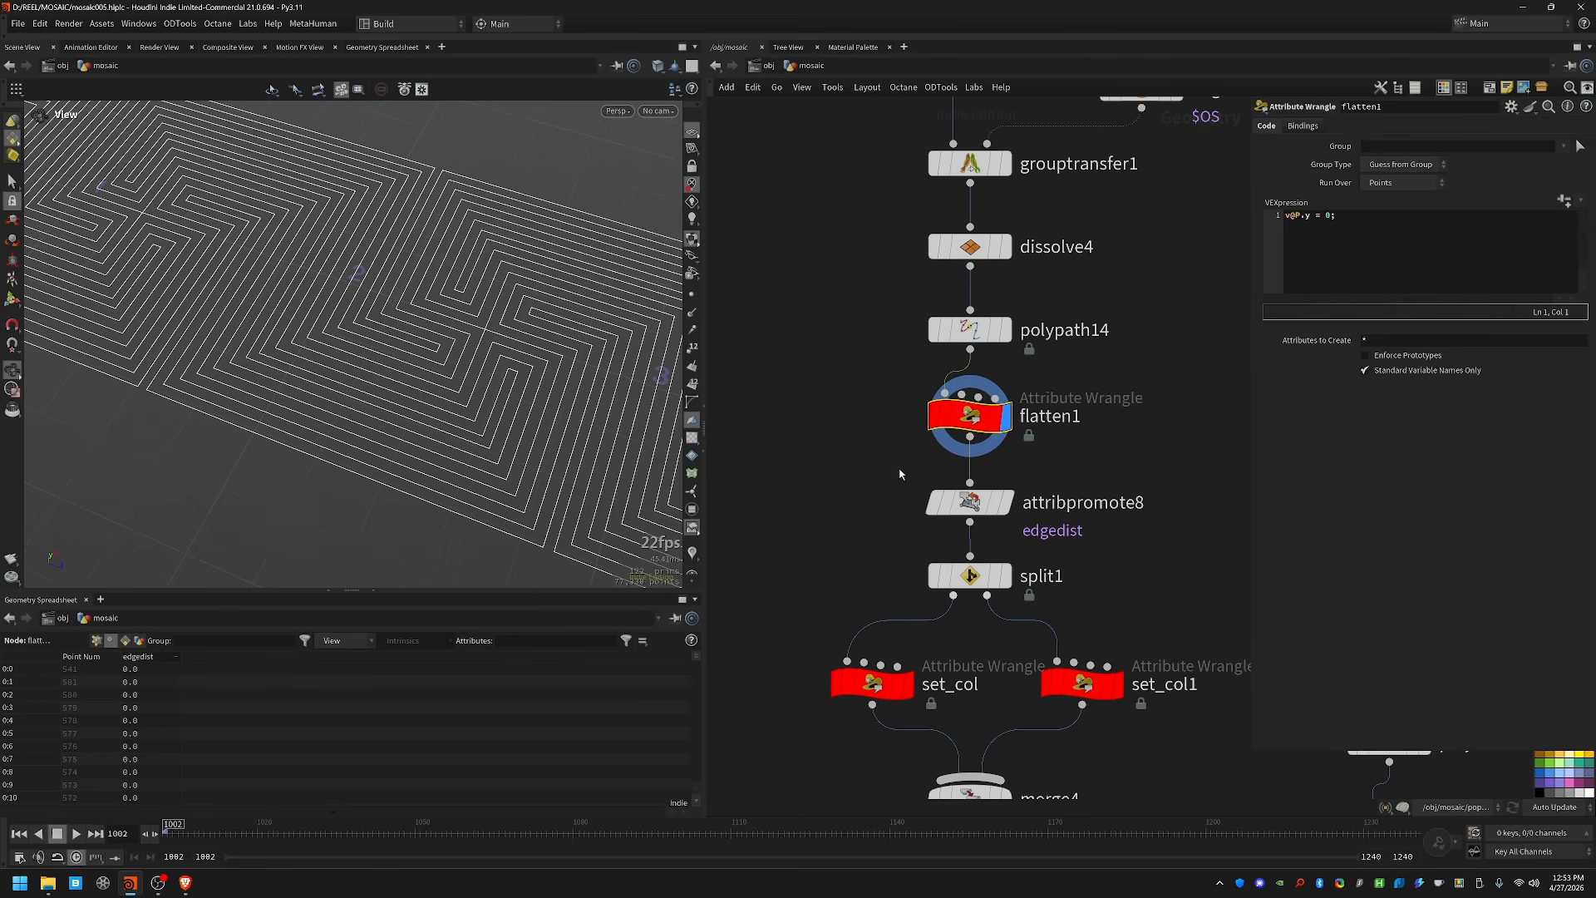
middle_click_drag(912, 493, 878, 300)
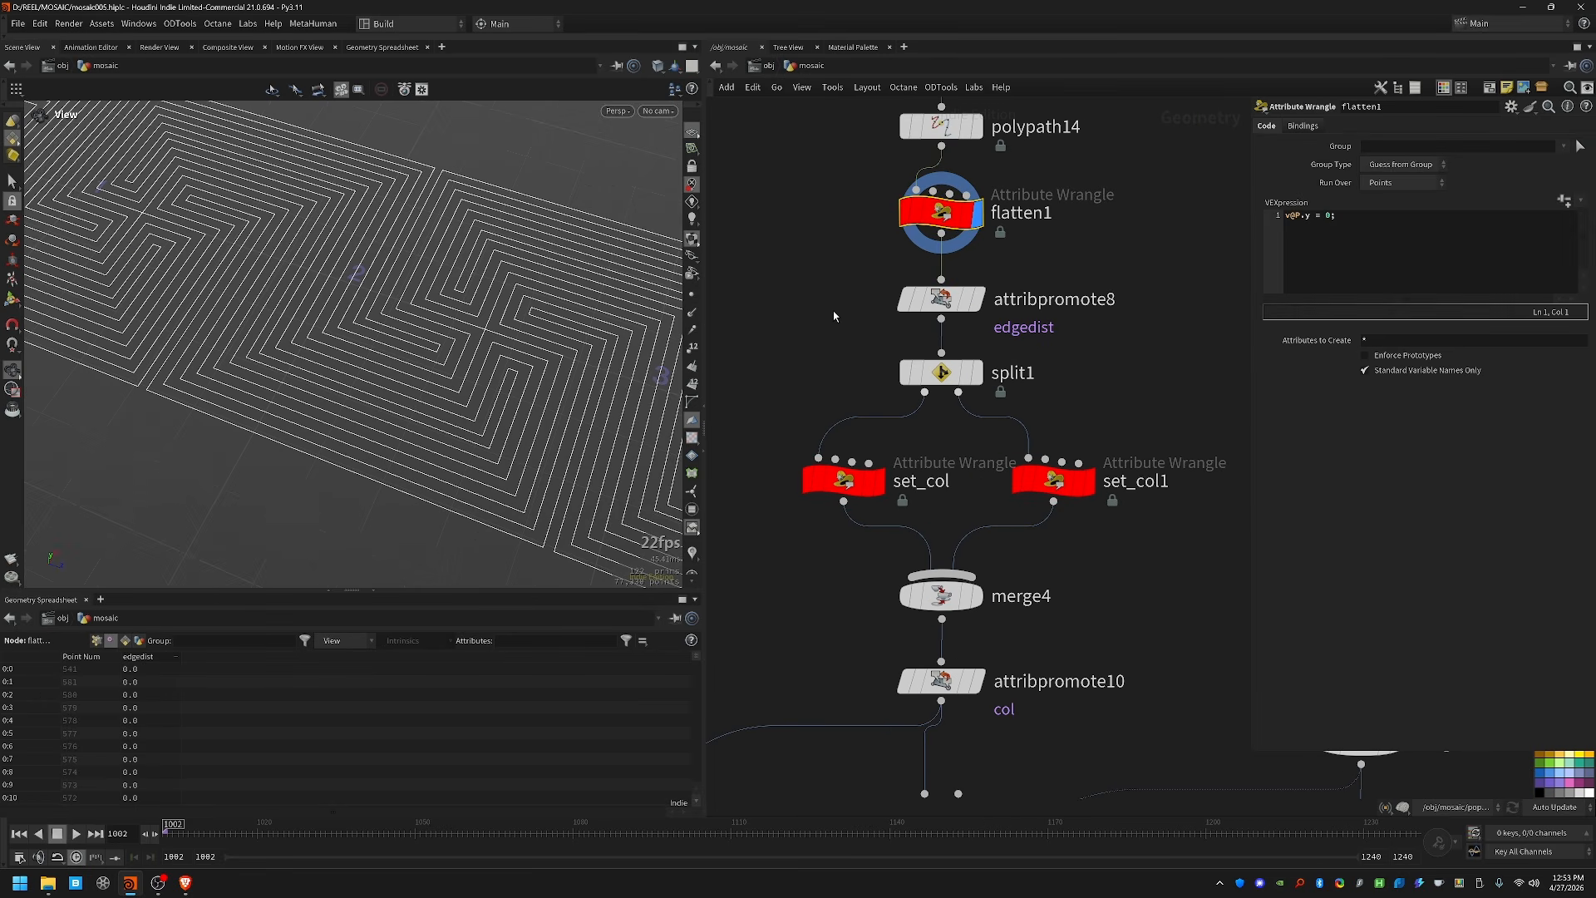
Step: Display attribpromote8 and inspect the promoted edgedist values on the primitives
left_click(939, 299)
left_click(979, 299)
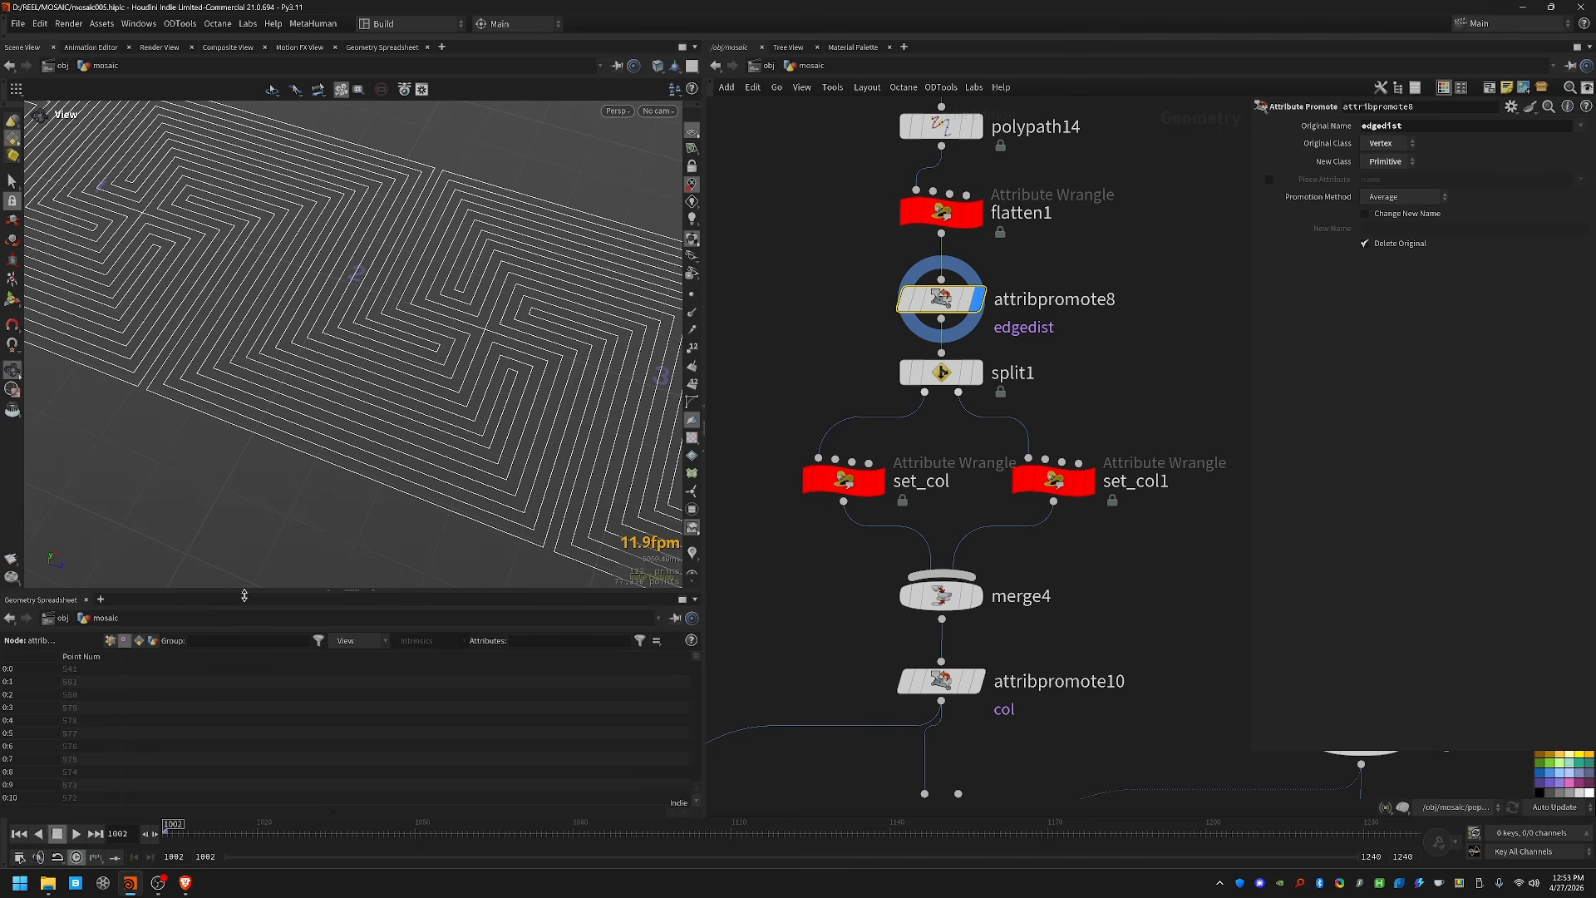
left_click(137, 641)
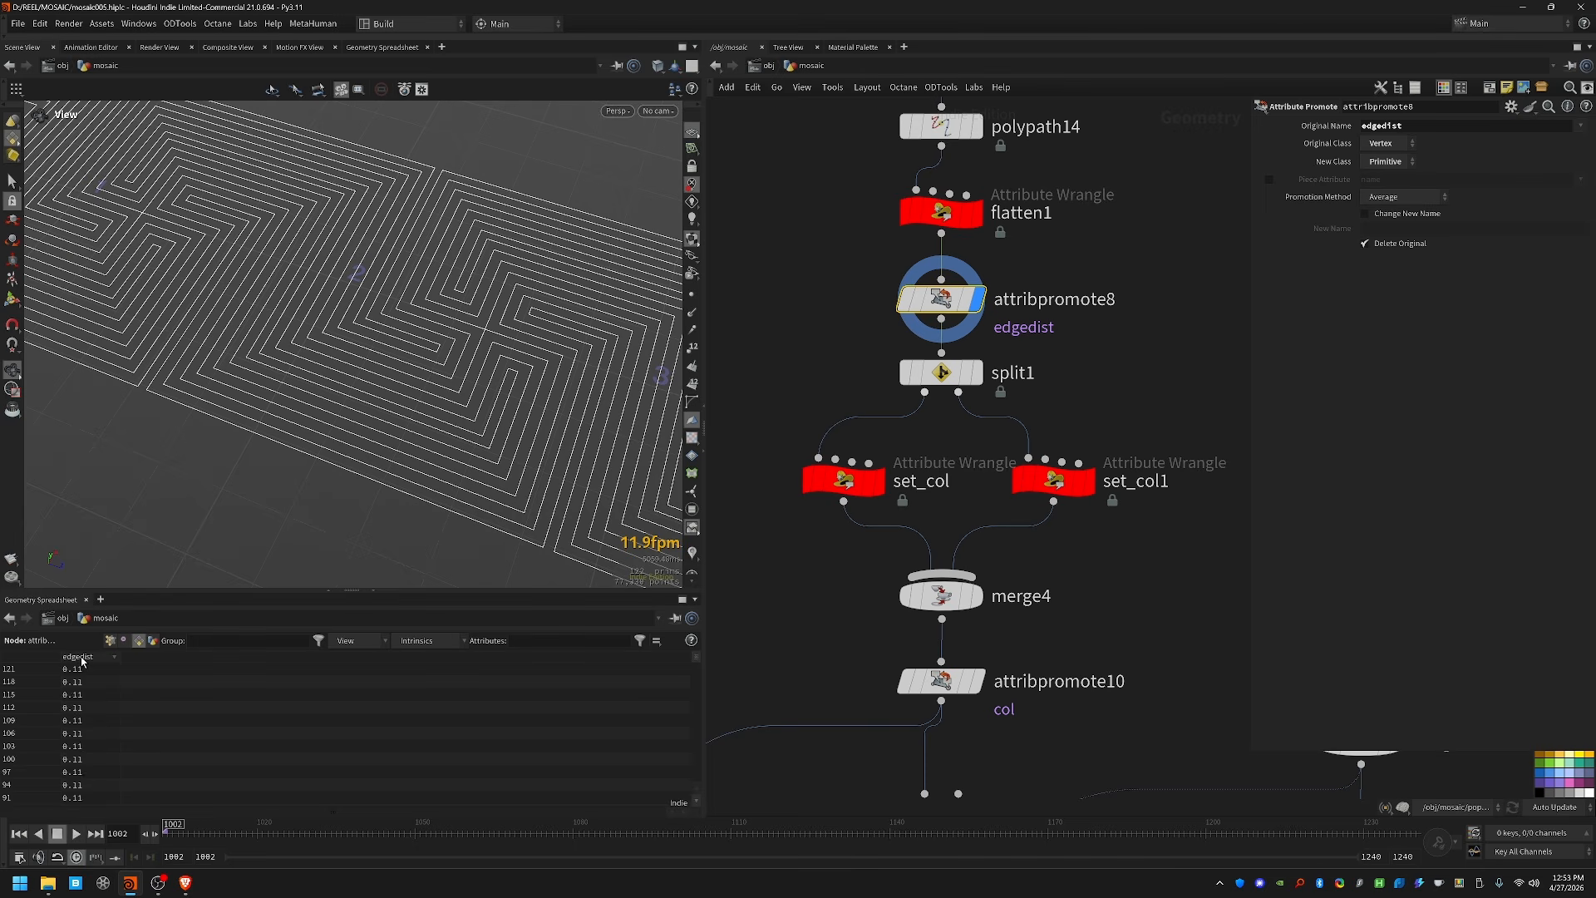
Step: Display polyexpand2d6 again to view its offset curves around the meander line
scroll(1174, 331, "down", 5)
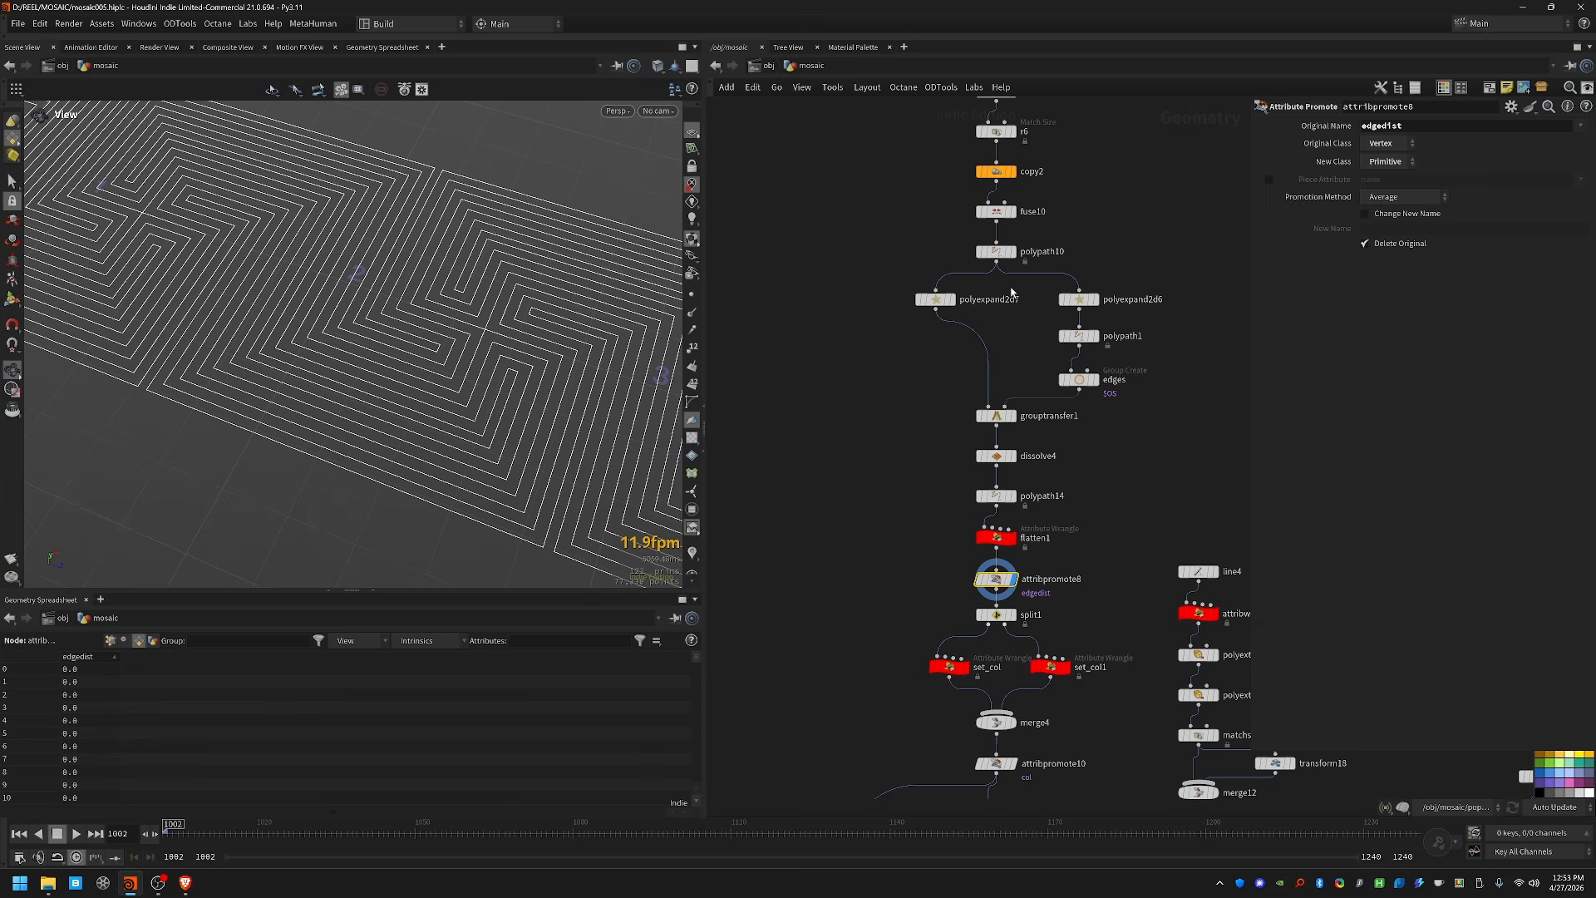
left_click(1079, 299)
left_click(1095, 299)
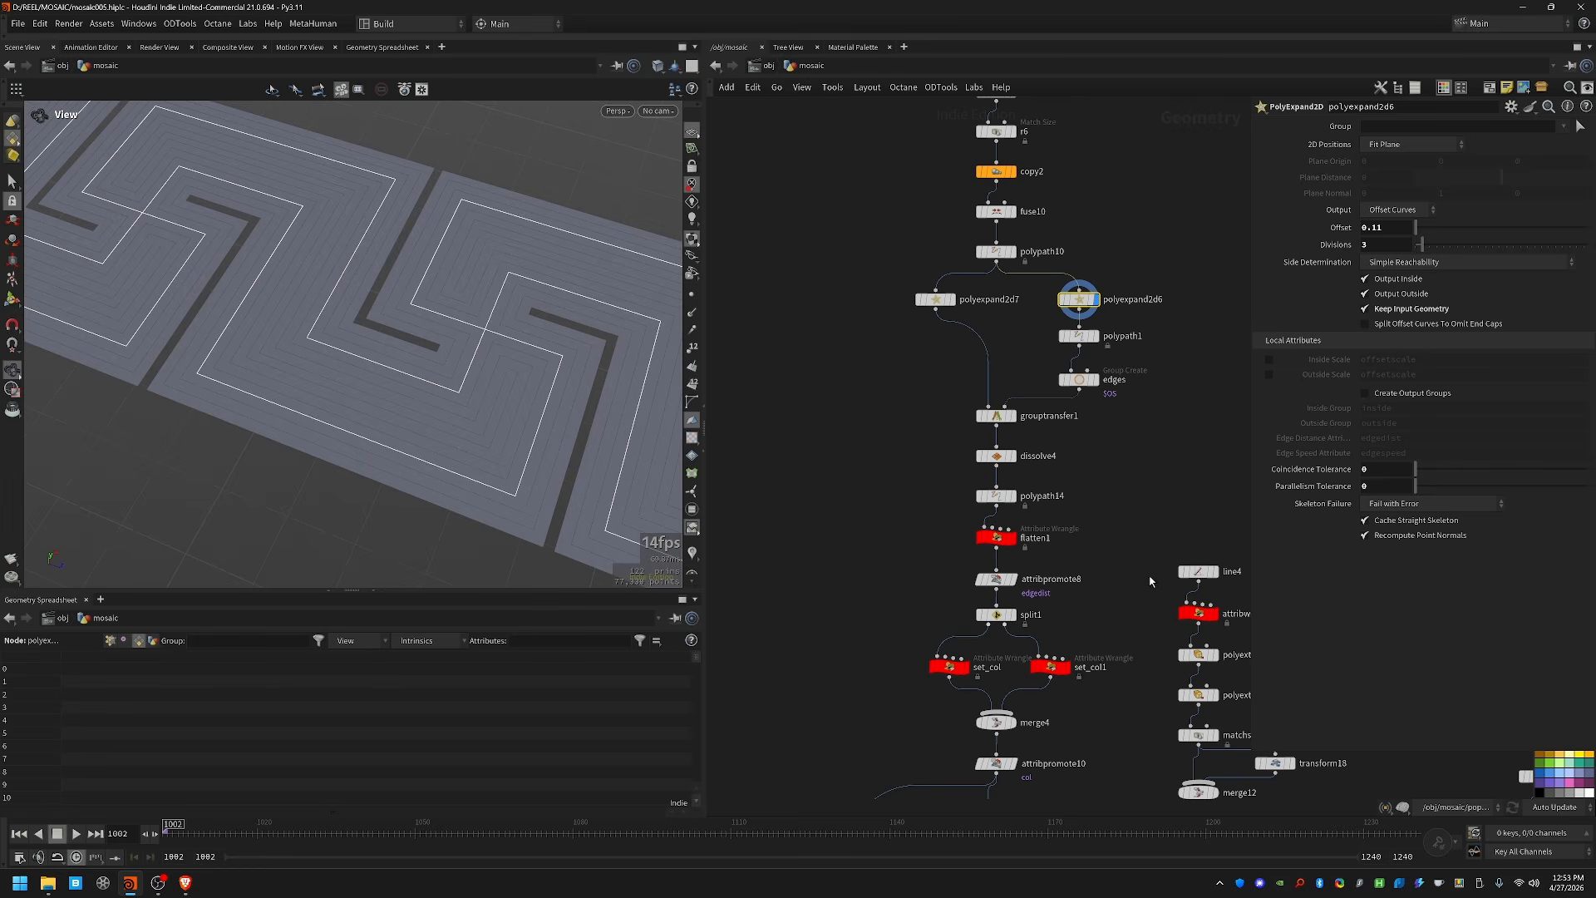
middle_click_drag(1151, 581, 1151, 372)
scroll(986, 368, "up", 5)
left_click(1007, 445)
left_click(1041, 446)
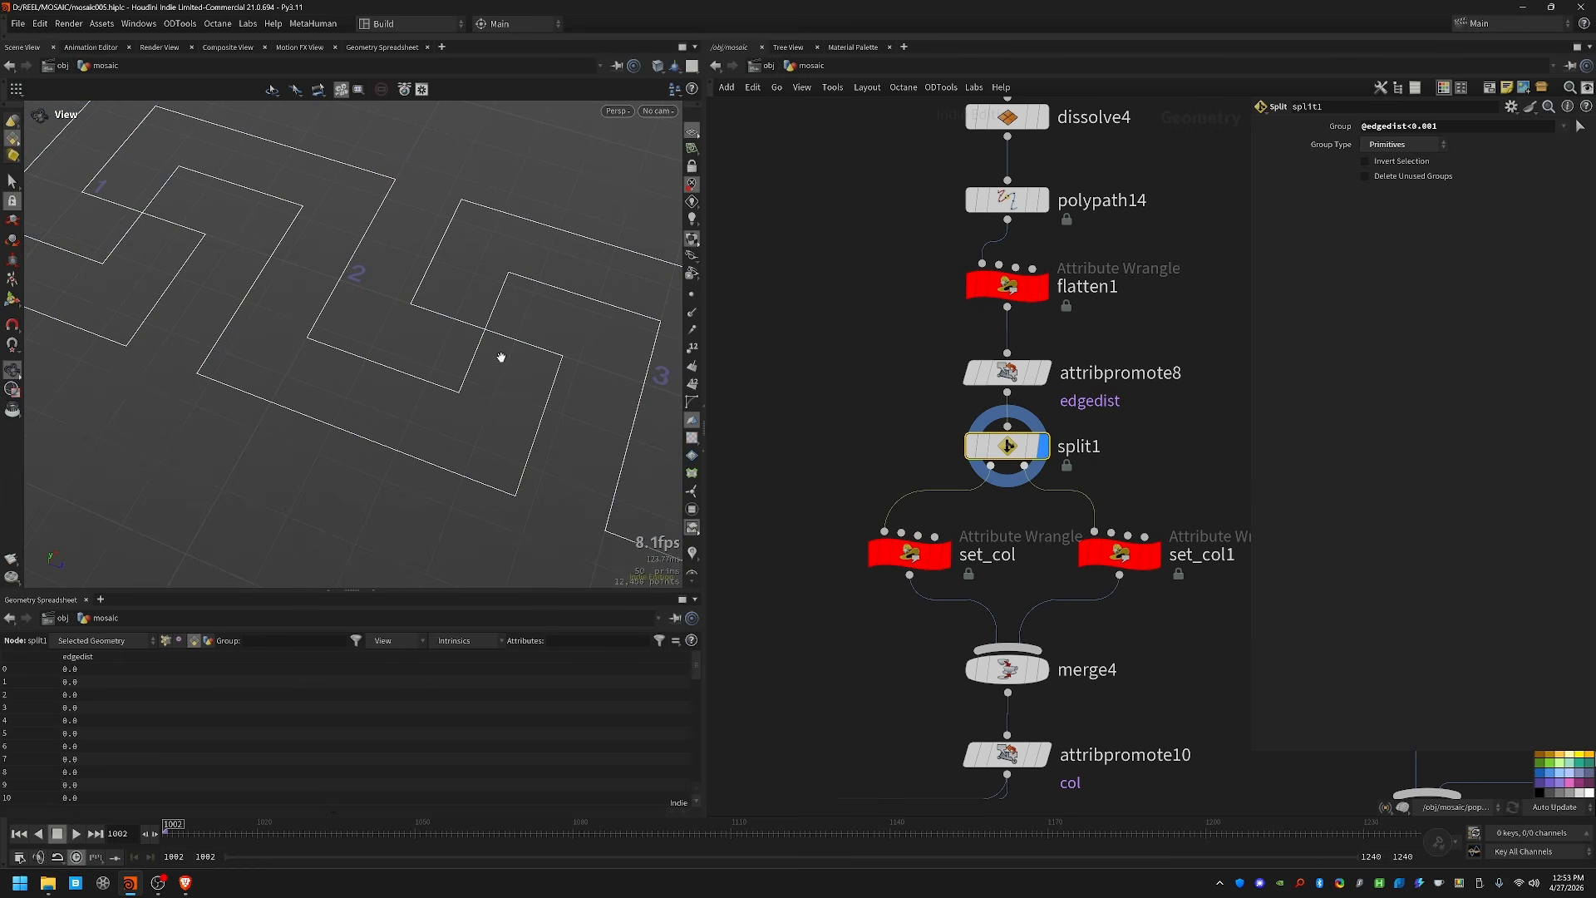
Step: Display the set_col wrangle and review the col value it assigns to the centre line
middle_click_drag(838, 432, 919, 260)
middle_click_drag(897, 323, 882, 328)
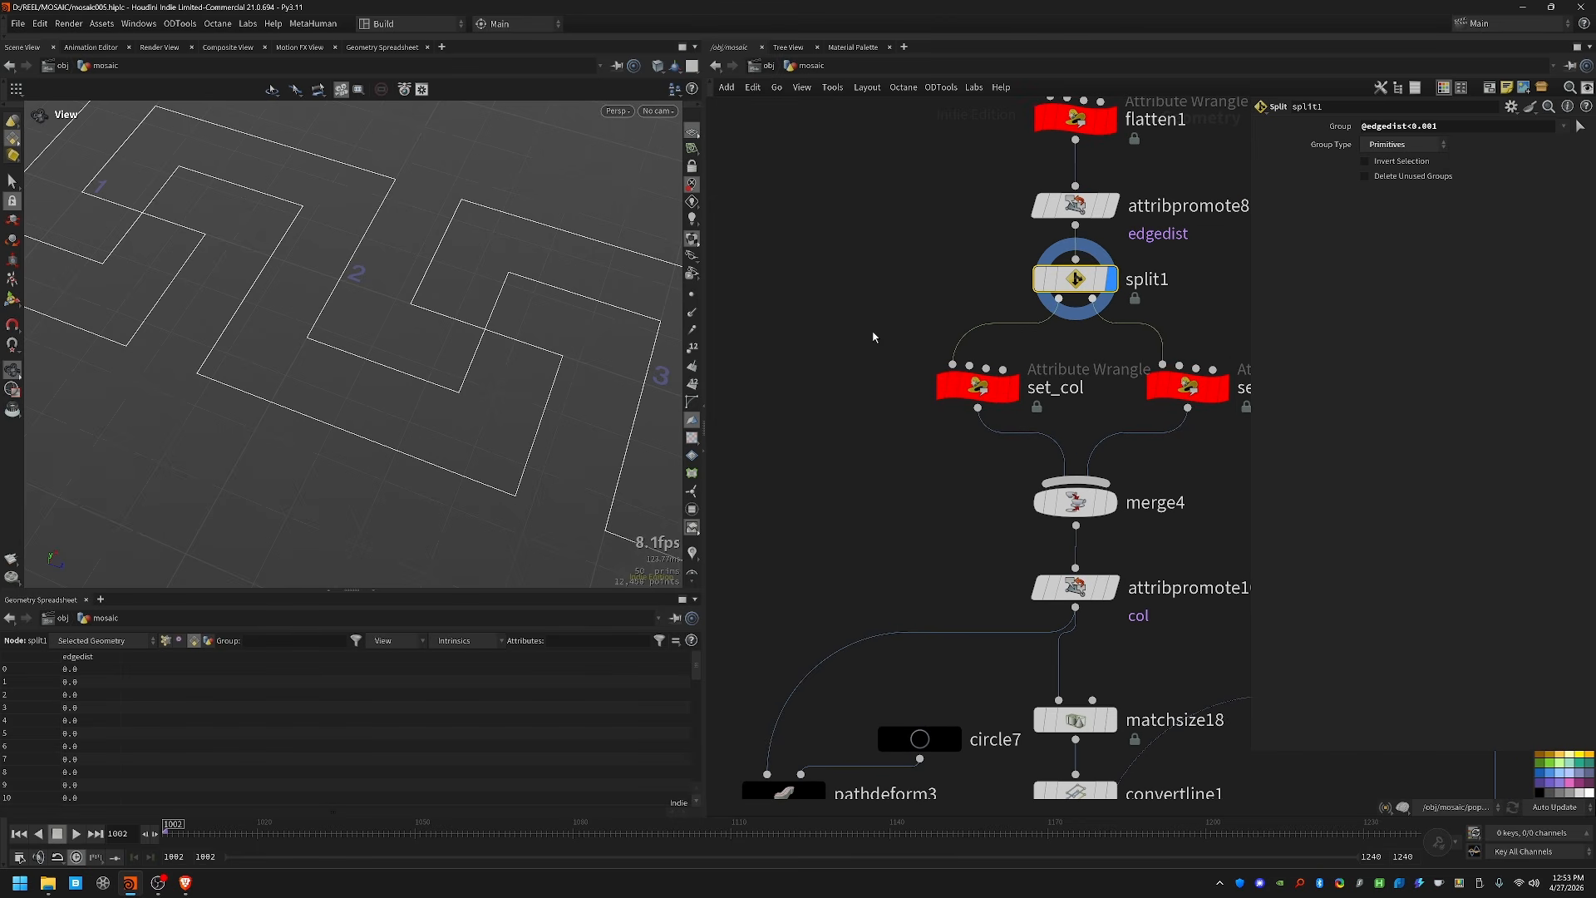
left_click(983, 395)
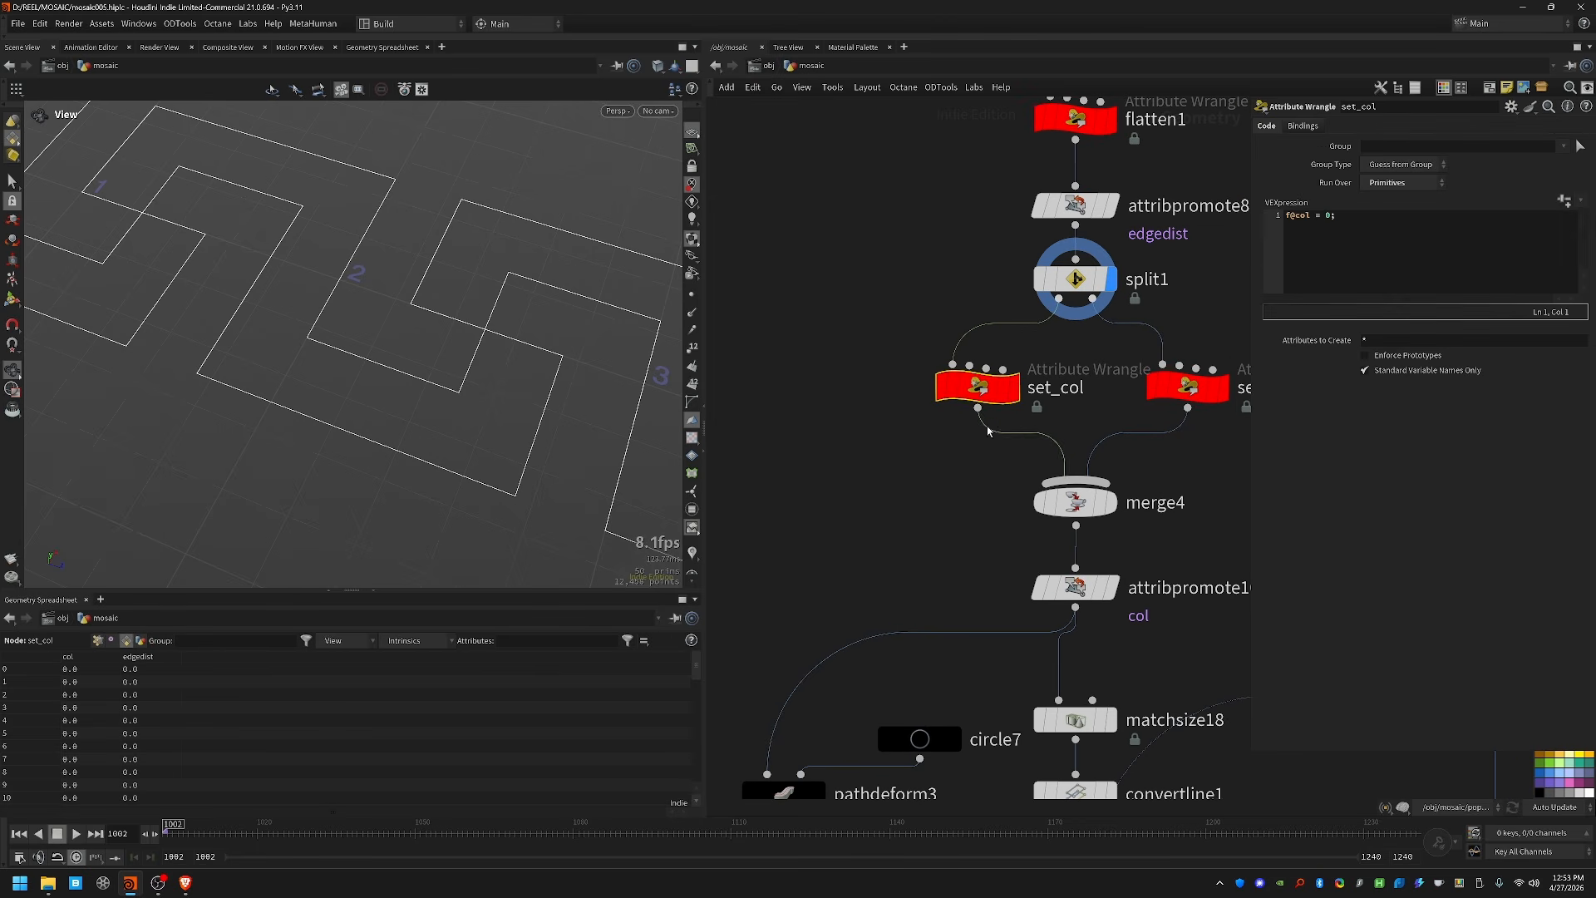
left_click(1013, 387)
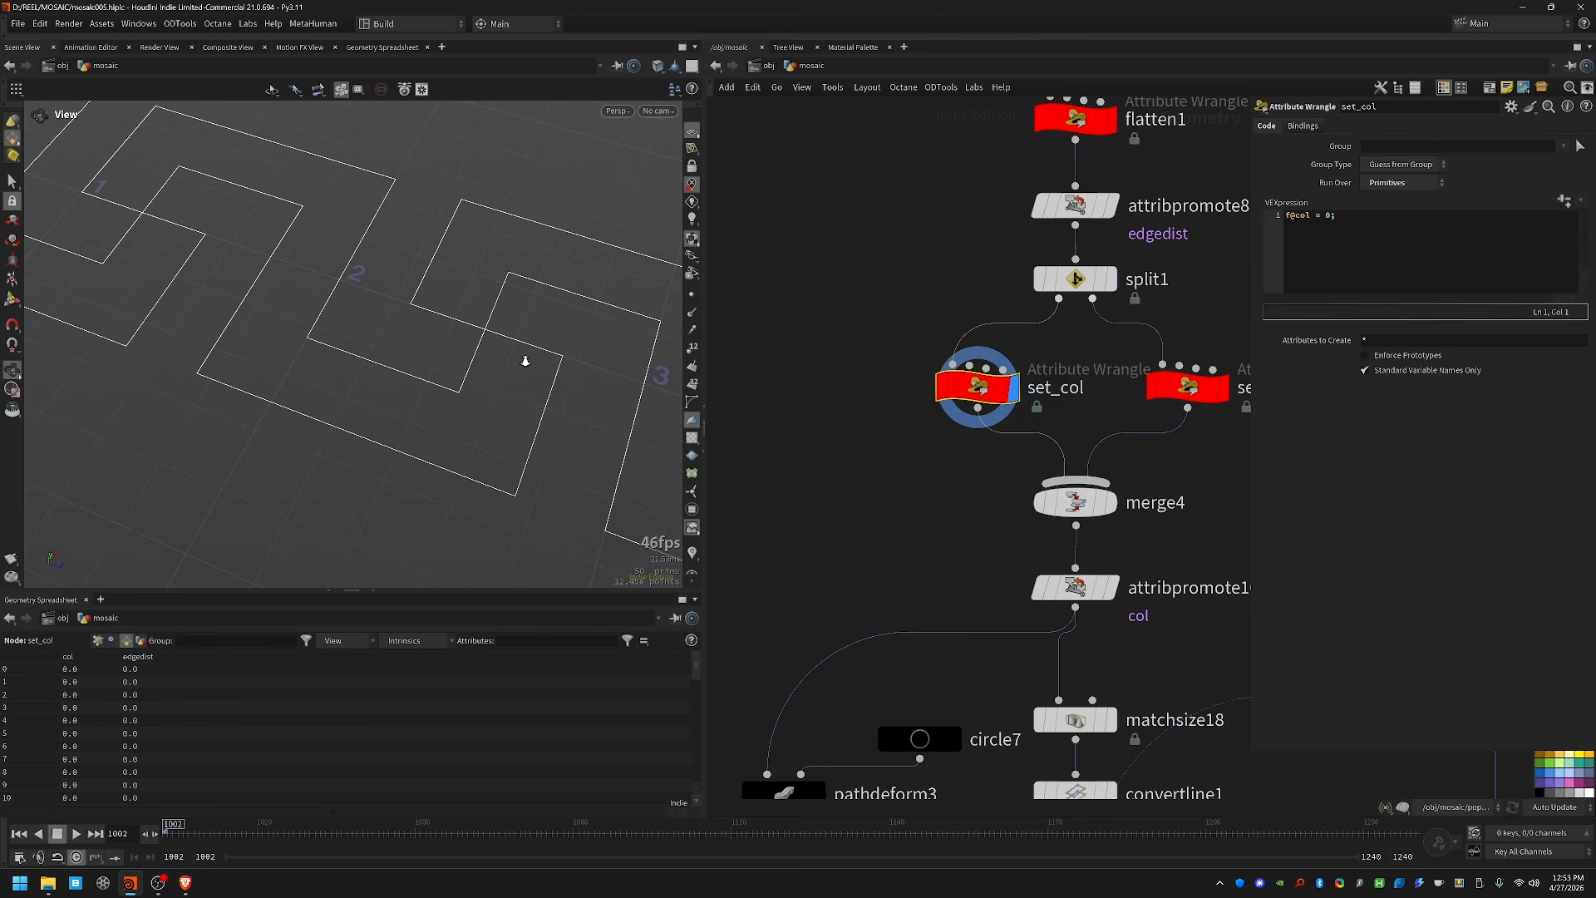
right_click_drag(524, 360, 415, 370)
Step: Display the set_col1 wrangle and review how it derives col from edgedist and the offset
middle_click_drag(1144, 427, 1043, 414)
left_click_drag(1205, 412, 1125, 344)
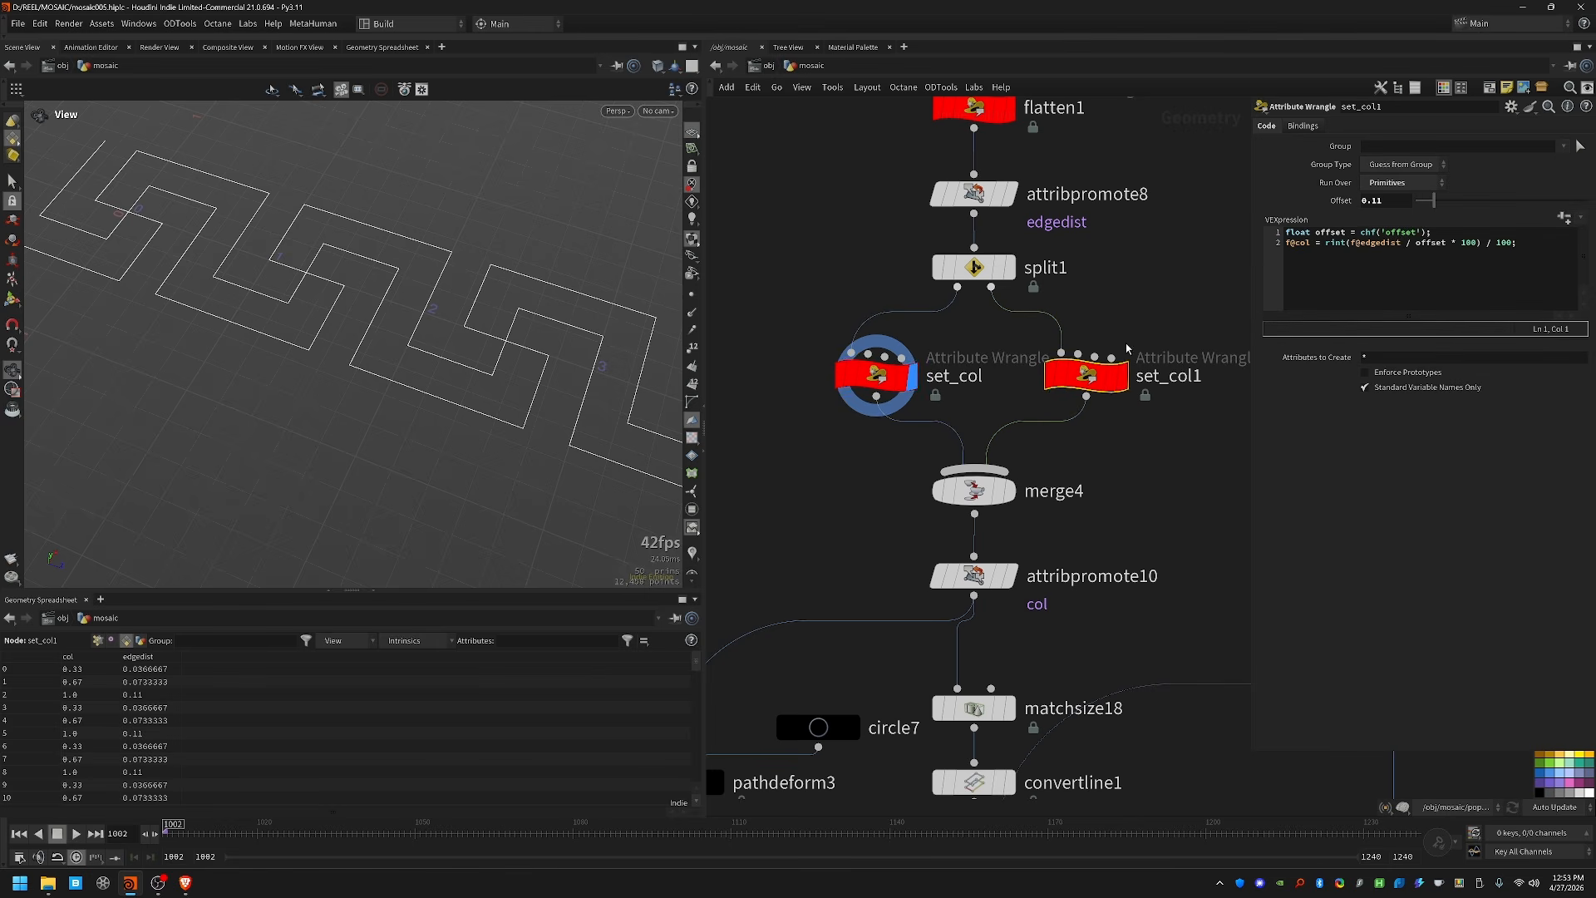
key("r")
left_click_drag(465, 415, 418, 423)
middle_click_drag(419, 422, 385, 398)
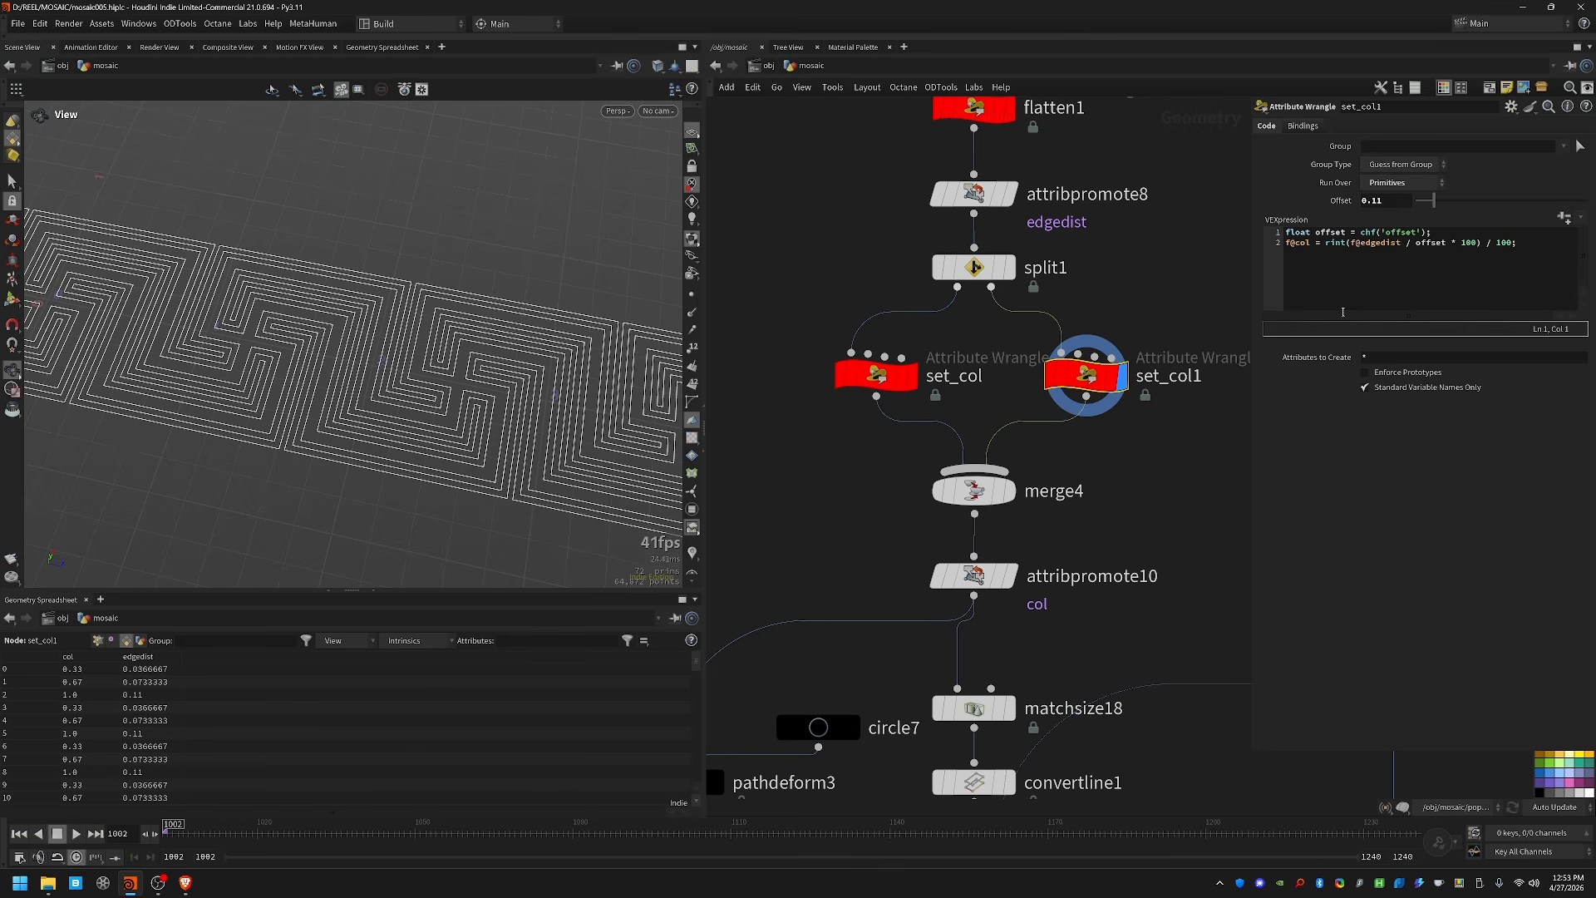
Step: Display merge4 and attribpromote10 with the curves coloured by col, and view the whole meander strip
left_click(935, 492)
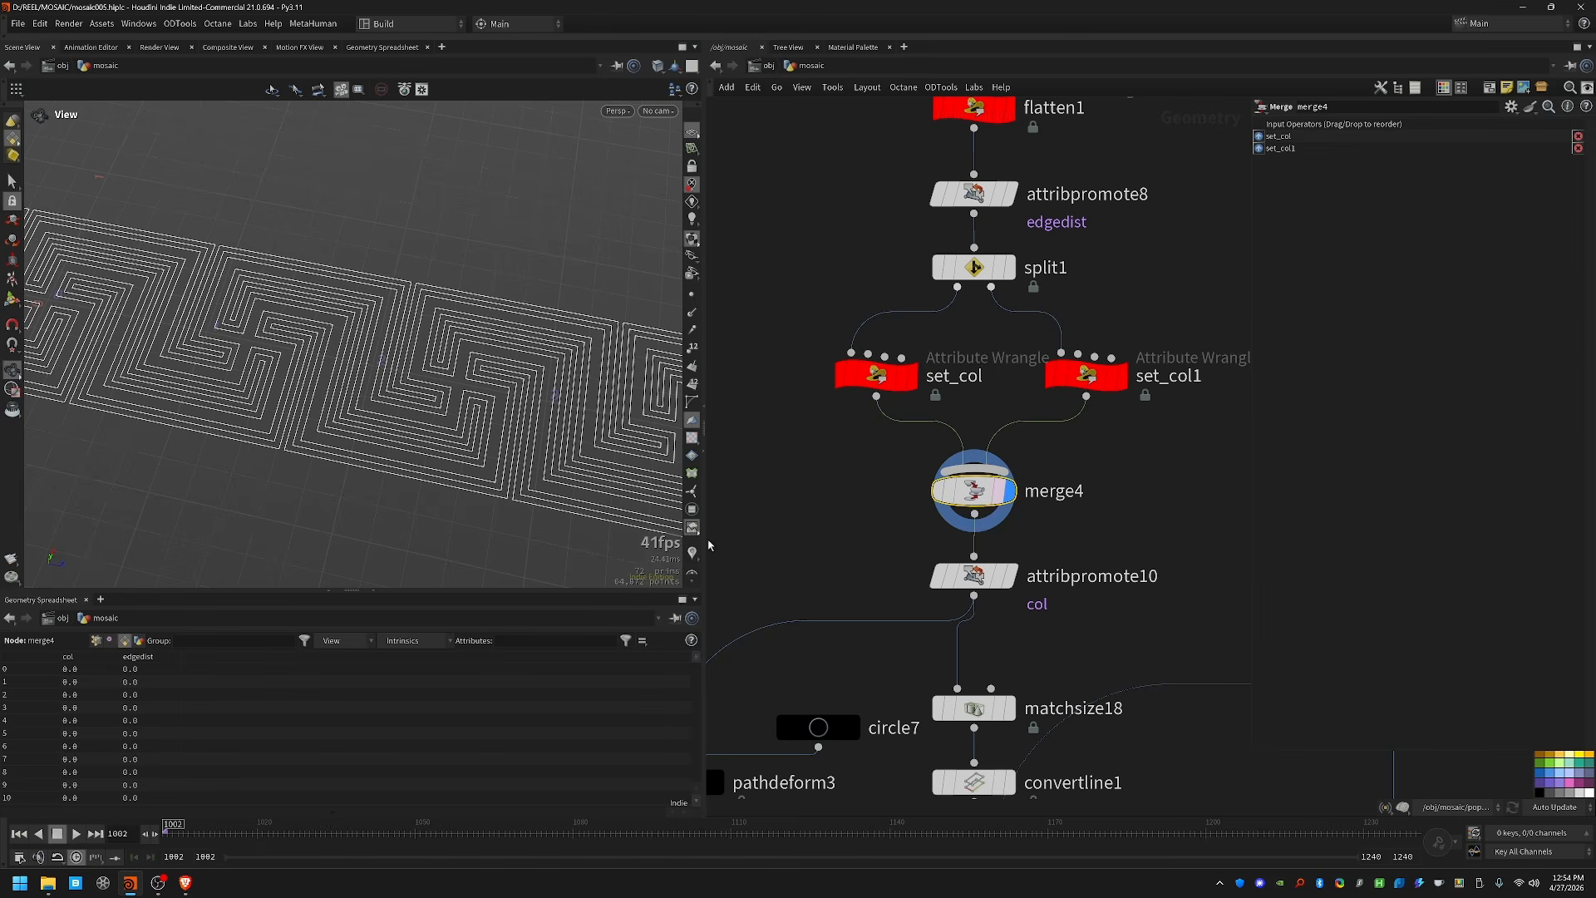
middle_click(955, 491)
left_click(976, 260)
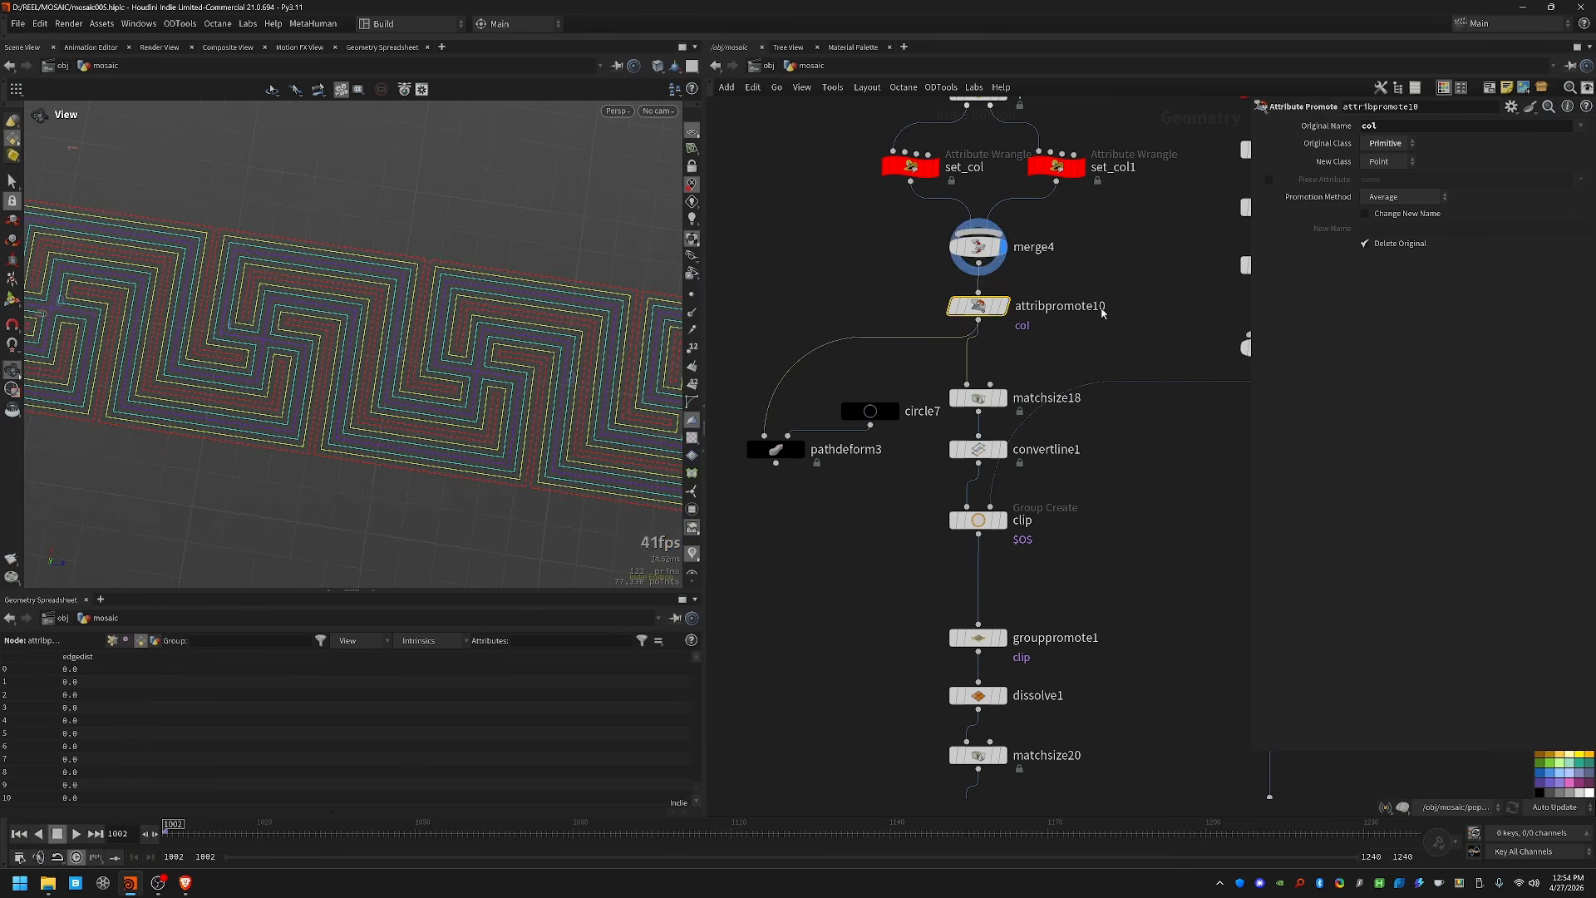
key("r")
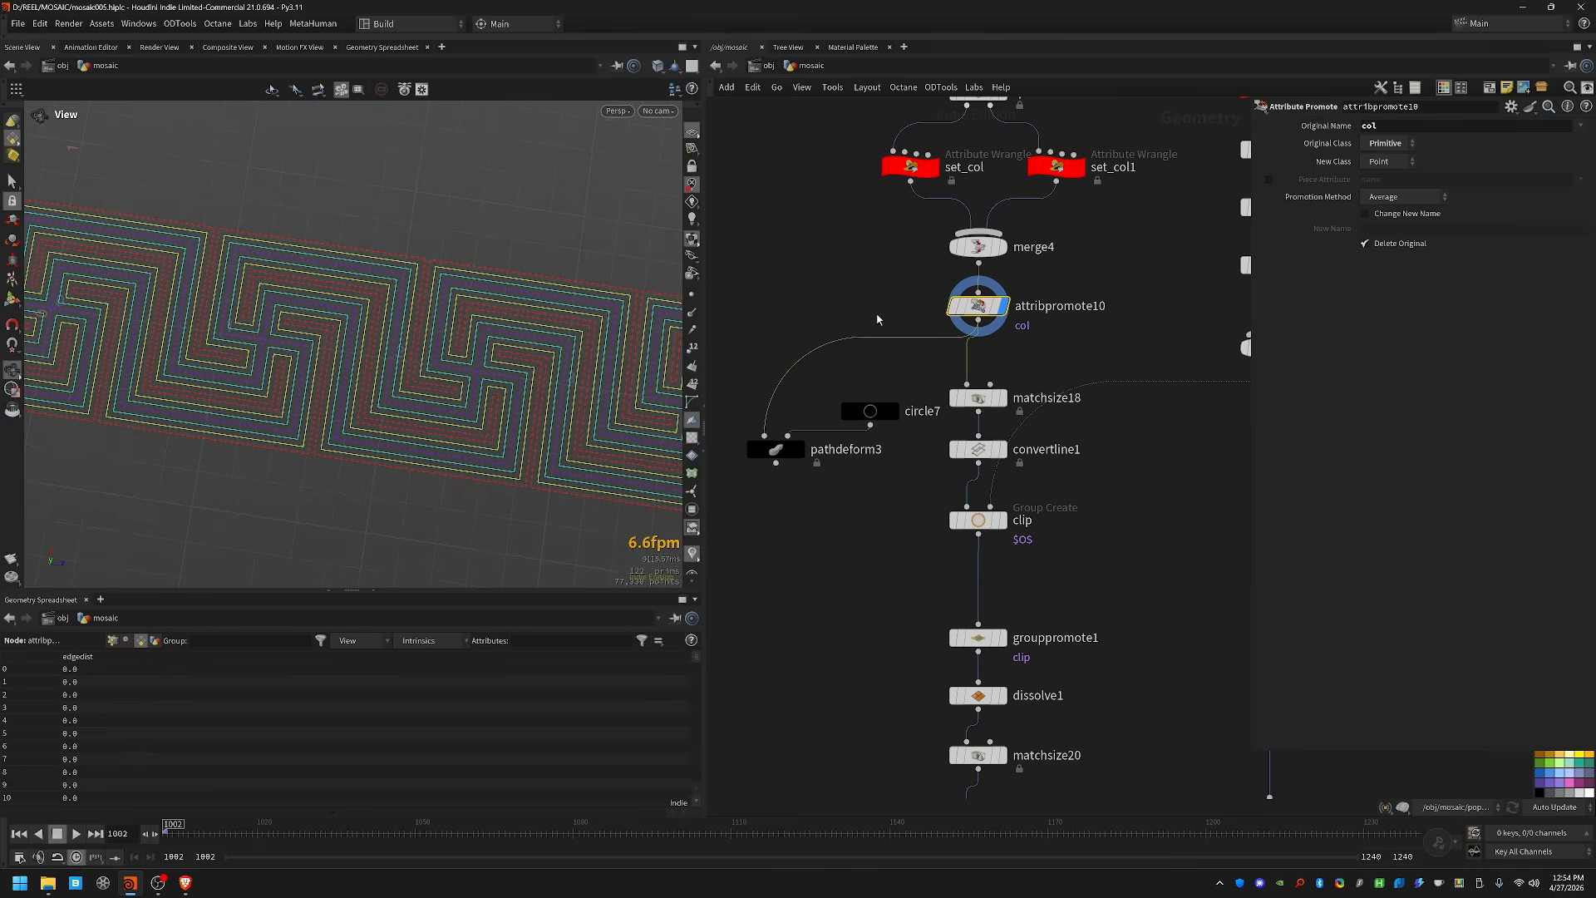
scroll(510, 337, "down", 6)
middle_click_drag(509, 340, 420, 380)
left_click_drag(420, 381, 364, 397)
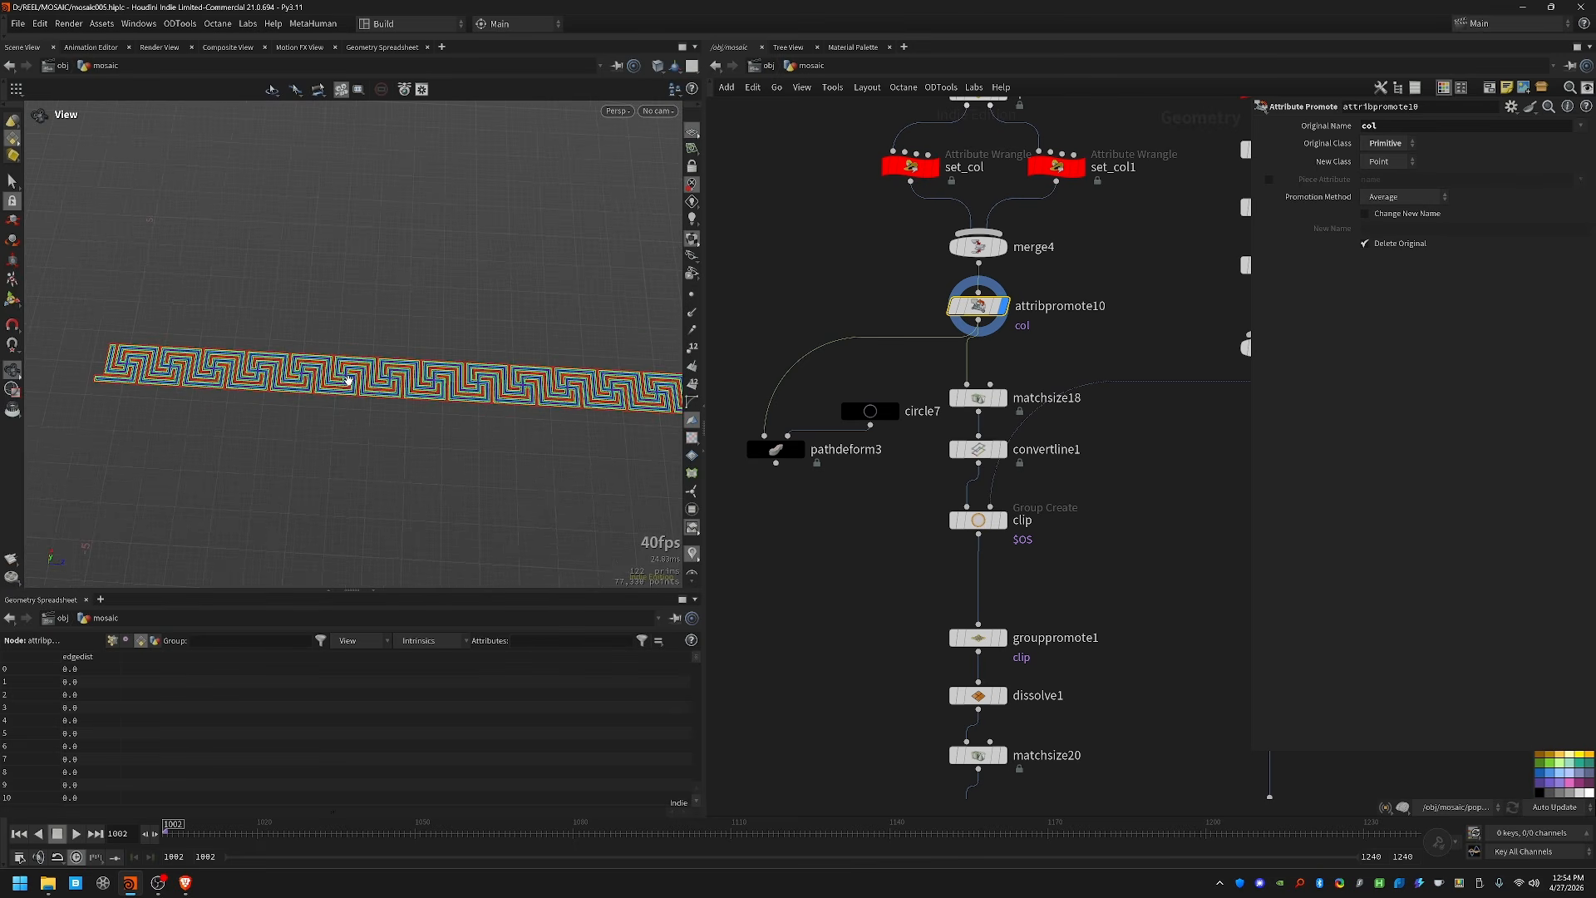
Step: Display pathdeform3's circular meander and set its Map Length fraction of geometry length to 1
left_click(775, 449)
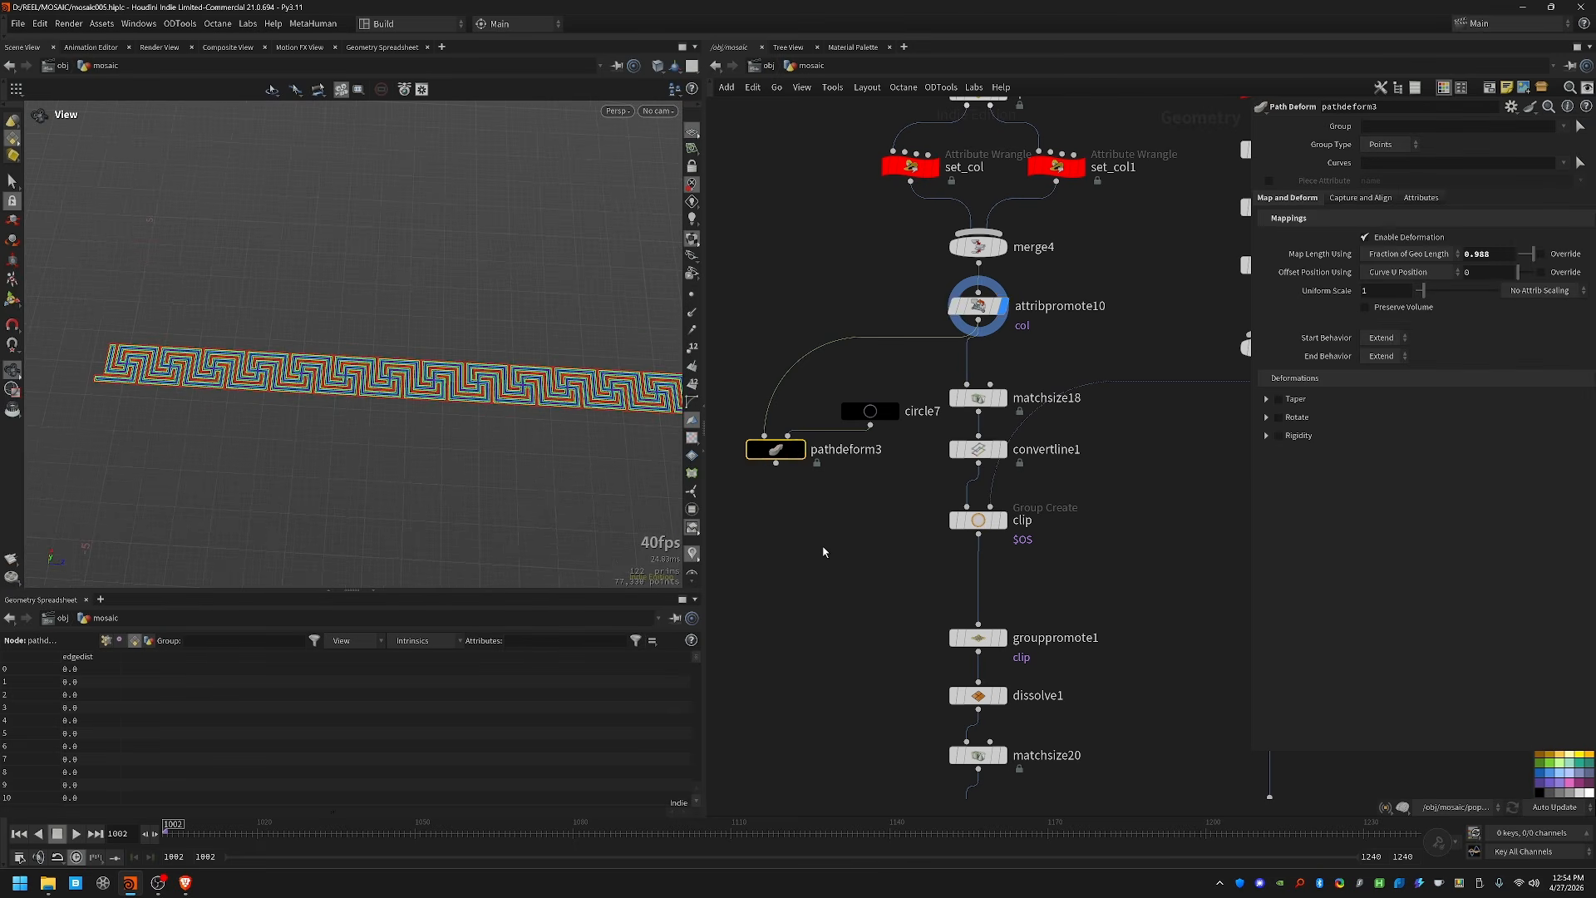
key("r")
left_click(1488, 254)
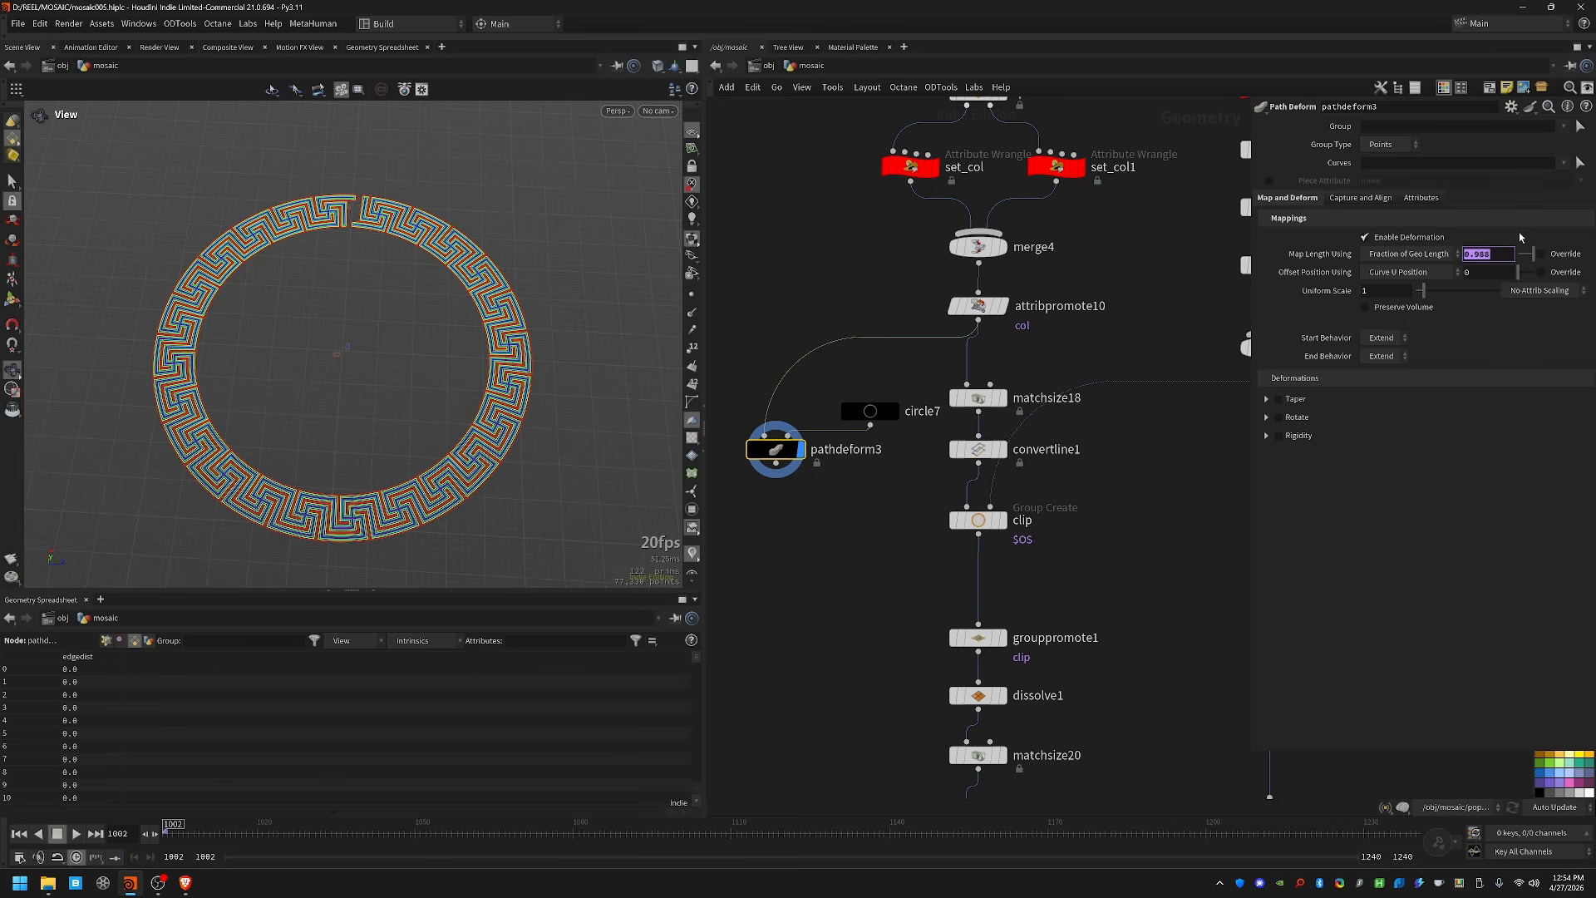
type("1")
key("Return")
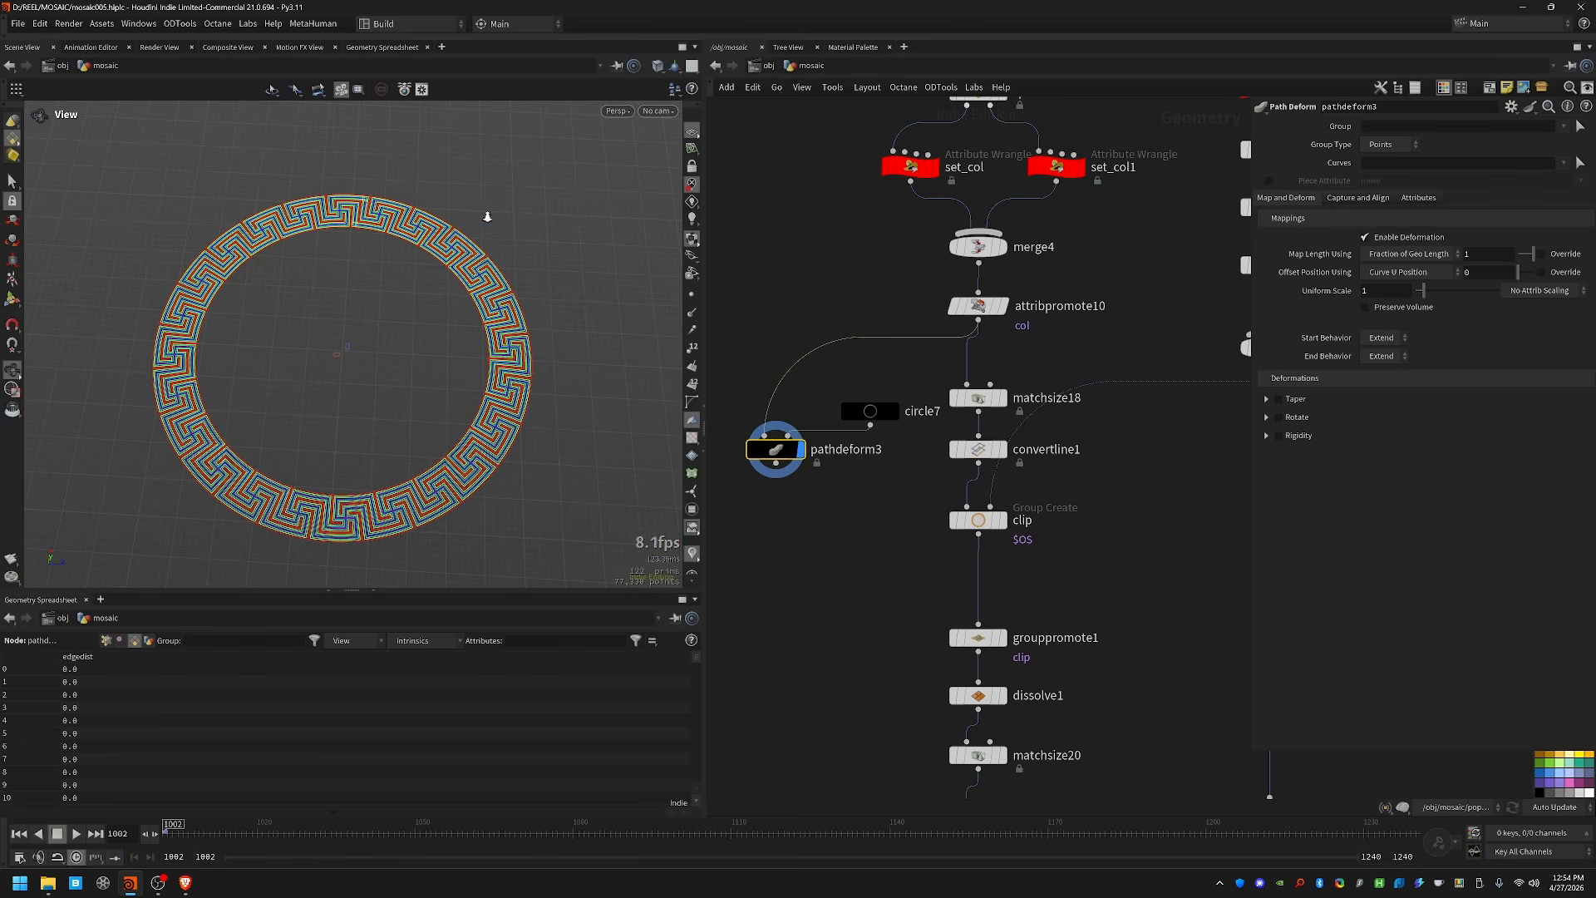
Step: Examine the seam where the two ends of the circular meander meet
scroll(347, 213, "up", 5)
scroll(411, 215, "up", 8)
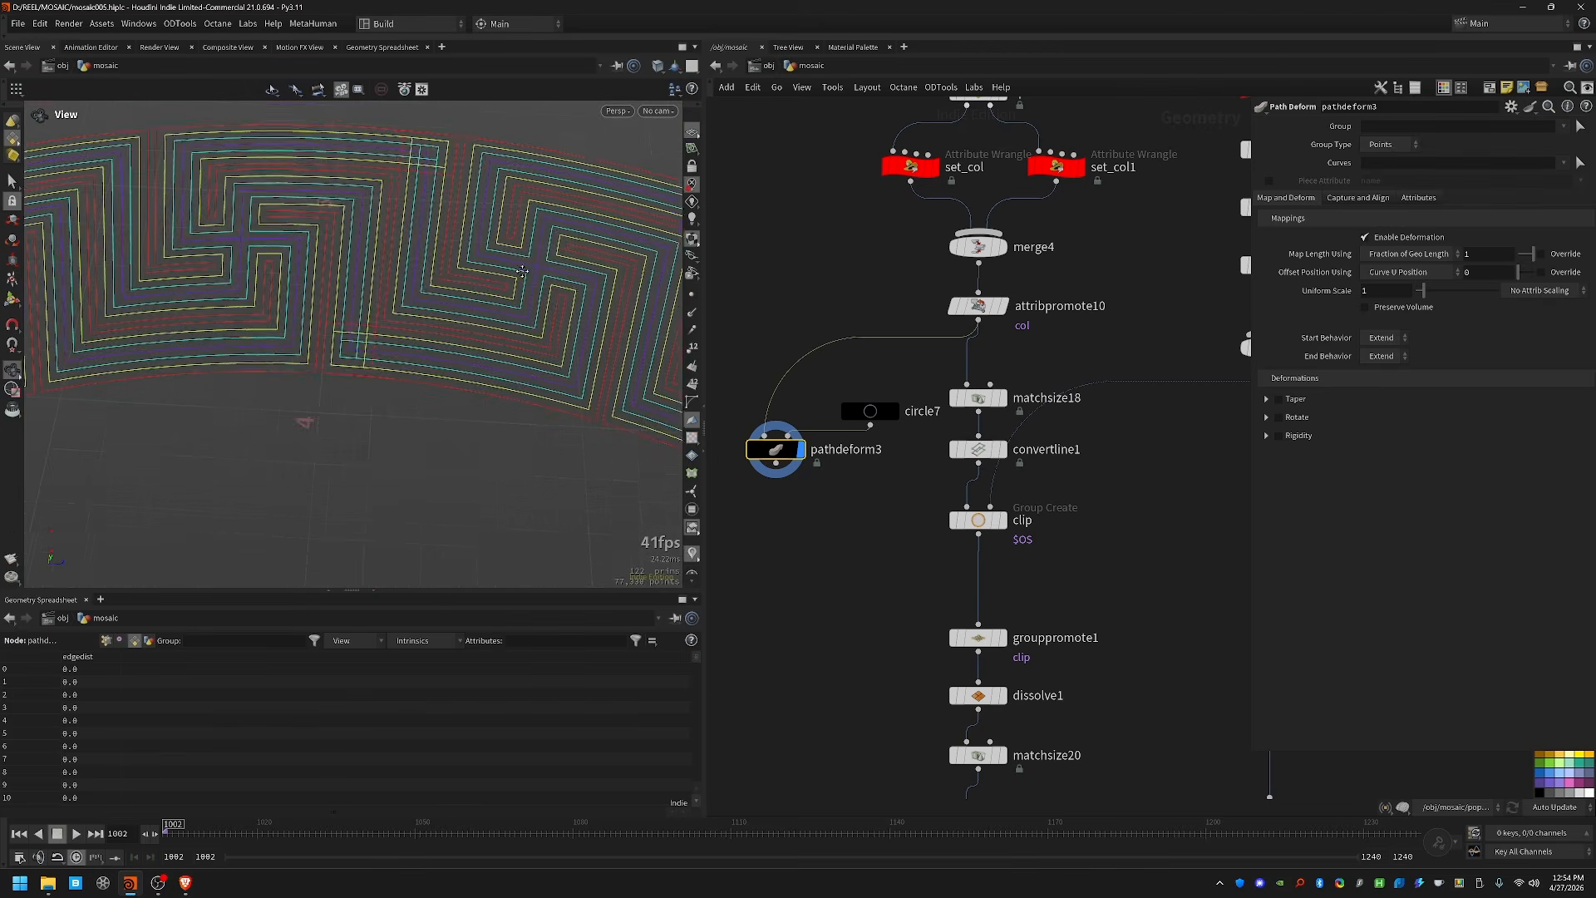
scroll(467, 303, "down", 10)
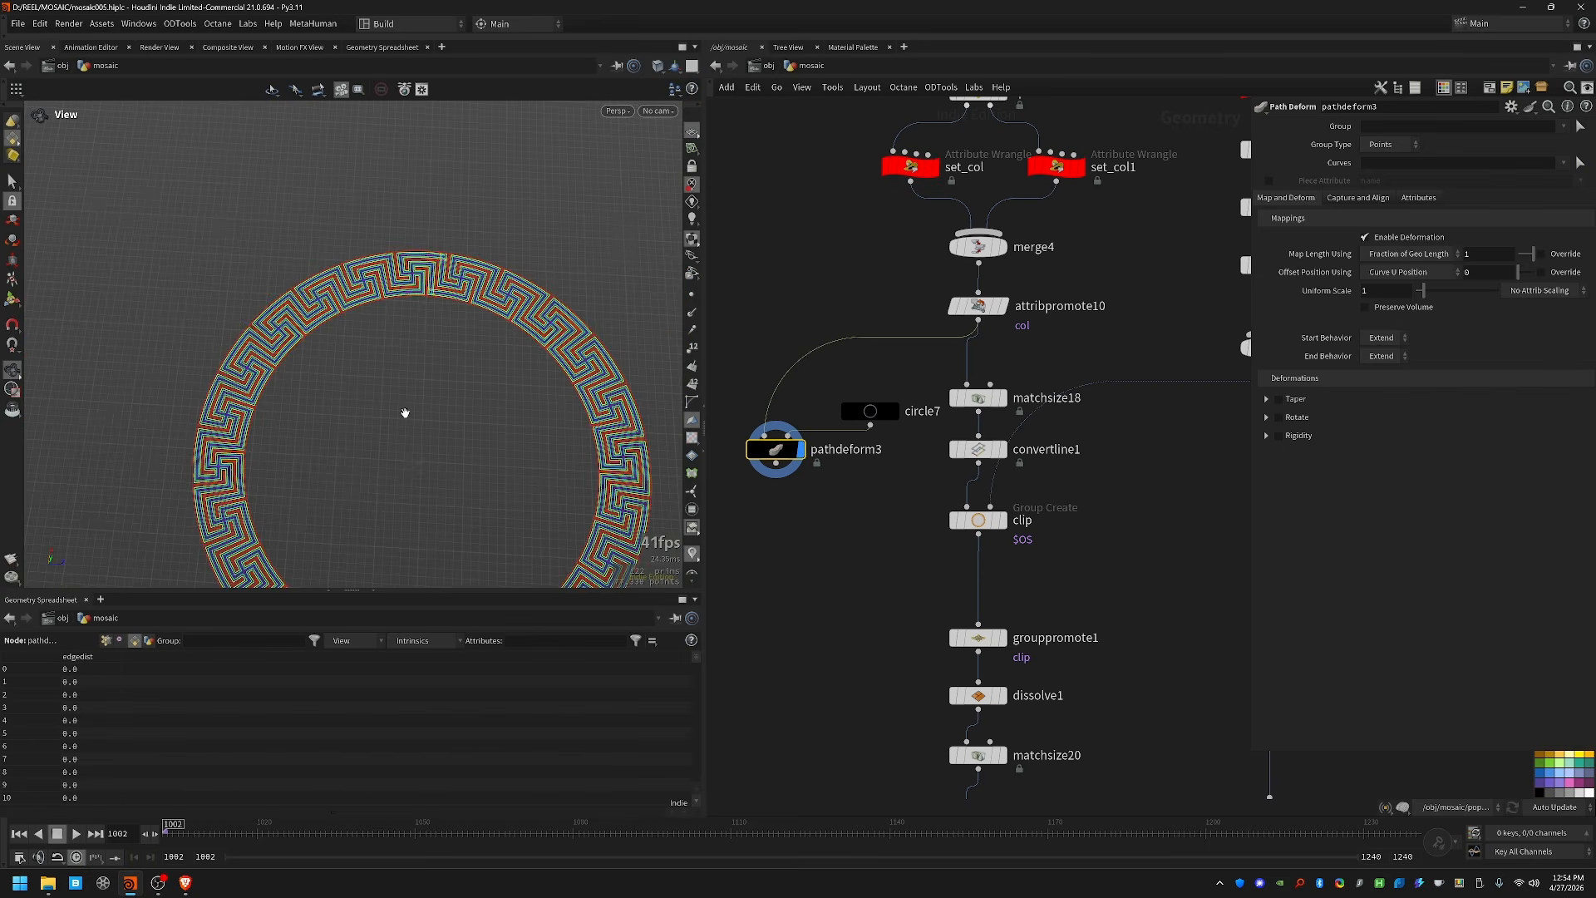
Step: Move the circle7 and pathdeform3 nodes away from the main chain and display matchsize18
left_click_drag(855, 505, 796, 438)
middle_click_drag(457, 353, 433, 350)
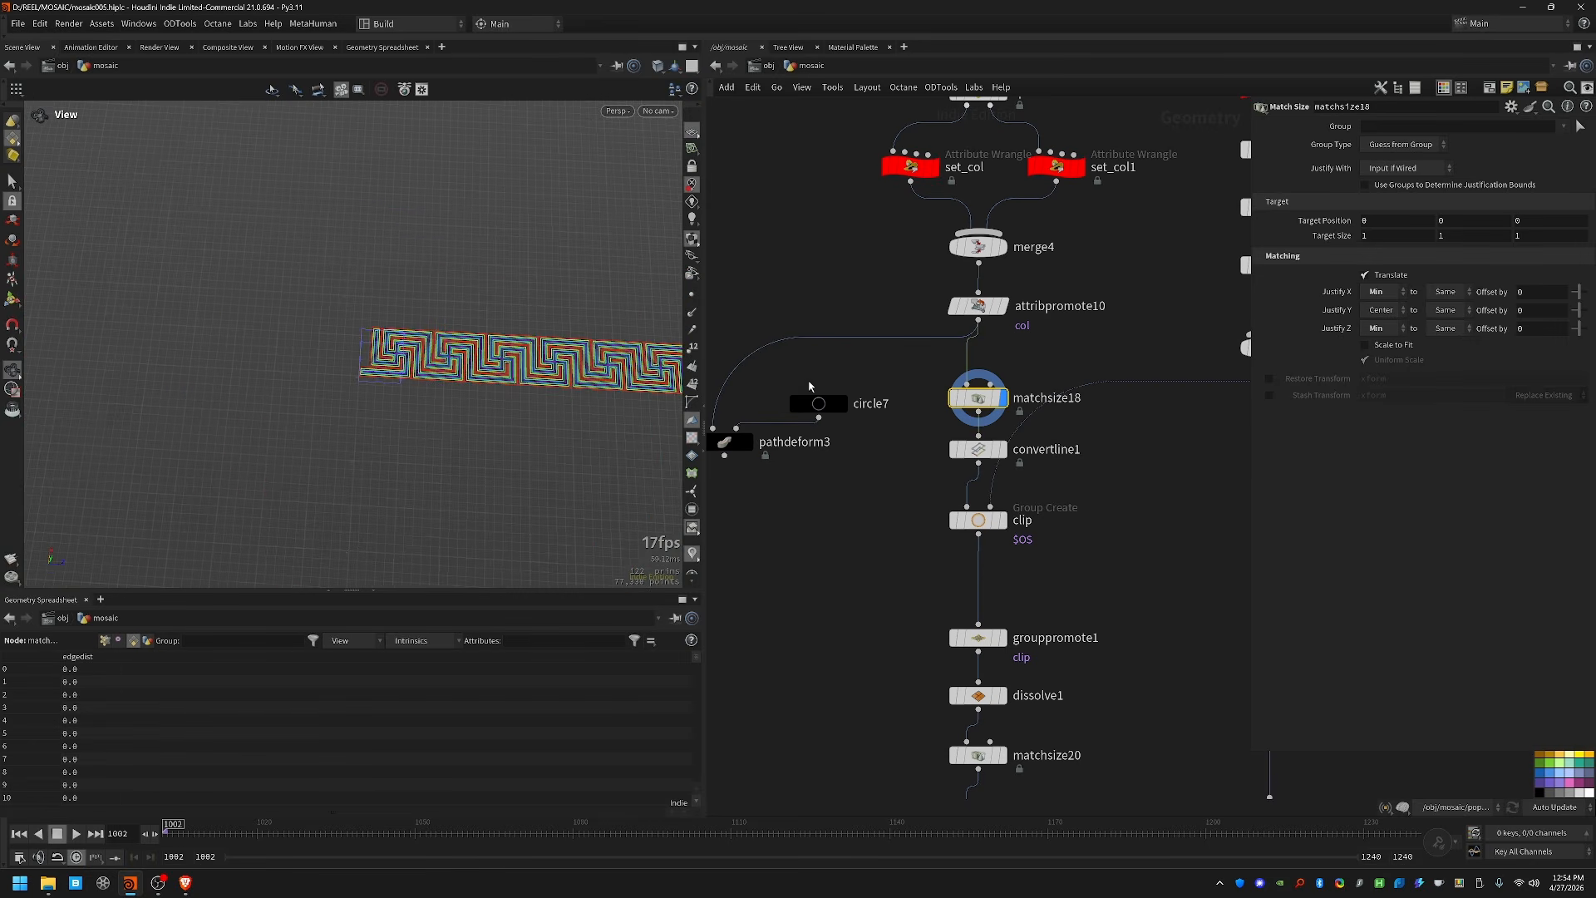
Step: Display convertline1 and turn off the colour visualizer on the meander curves
left_click(978, 449)
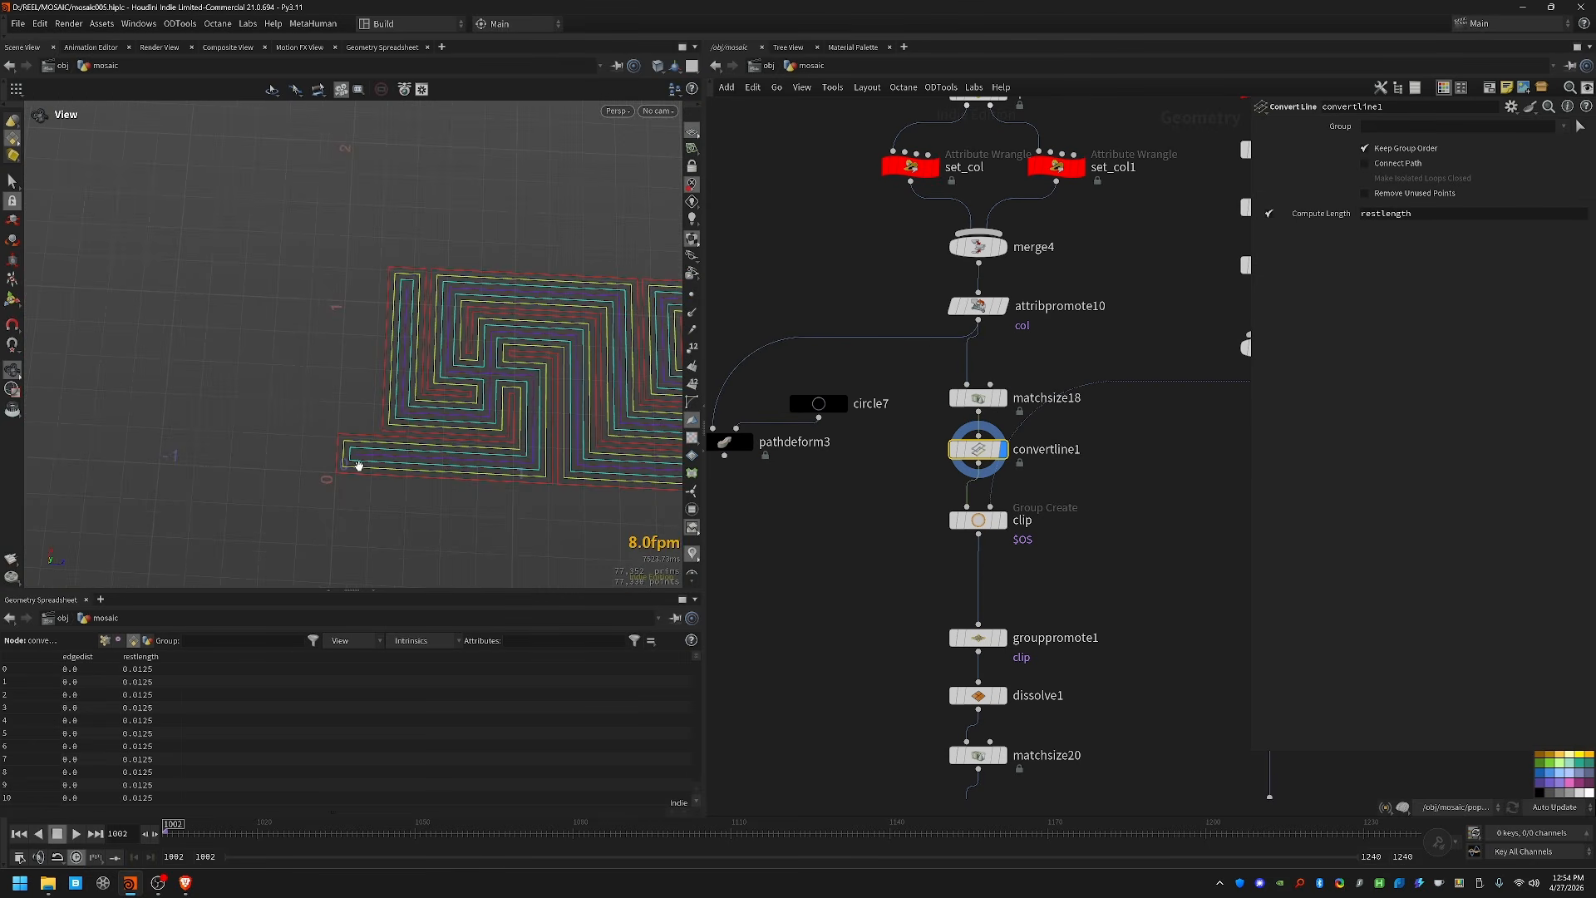
middle_click_drag(861, 538, 851, 314)
left_click(695, 553)
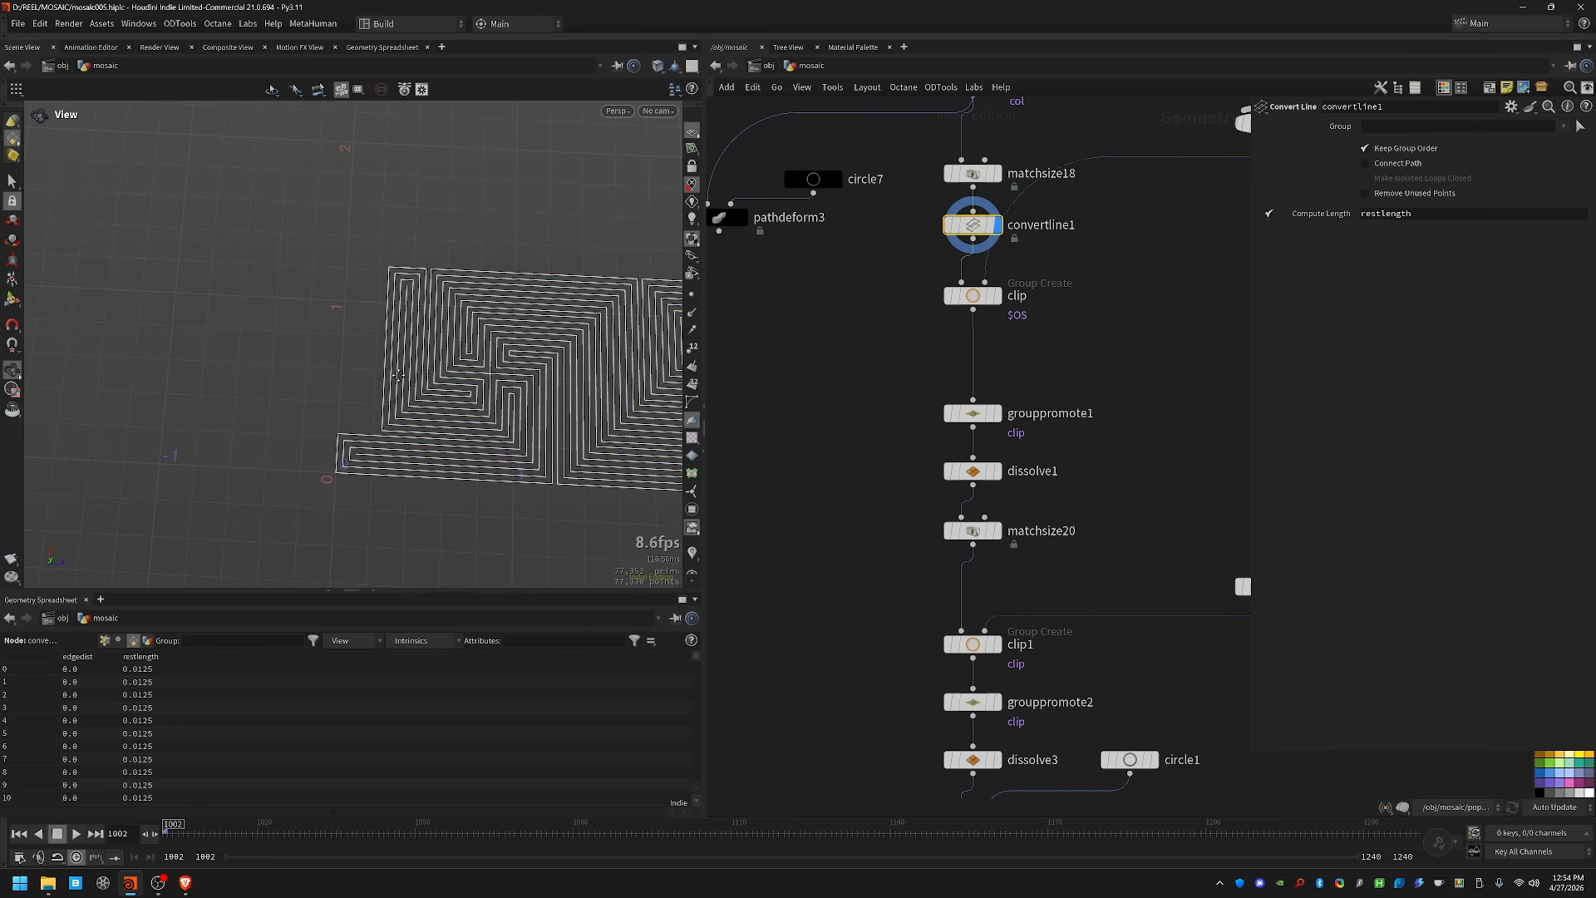
middle_click_drag(399, 374, 387, 331)
scroll(1100, 479, "down", 1)
Step: Check the merge12 boxes and display the clip group to view the points they enclose at the strip's start
middle_click_drag(1162, 310, 1029, 525)
left_click(1132, 371)
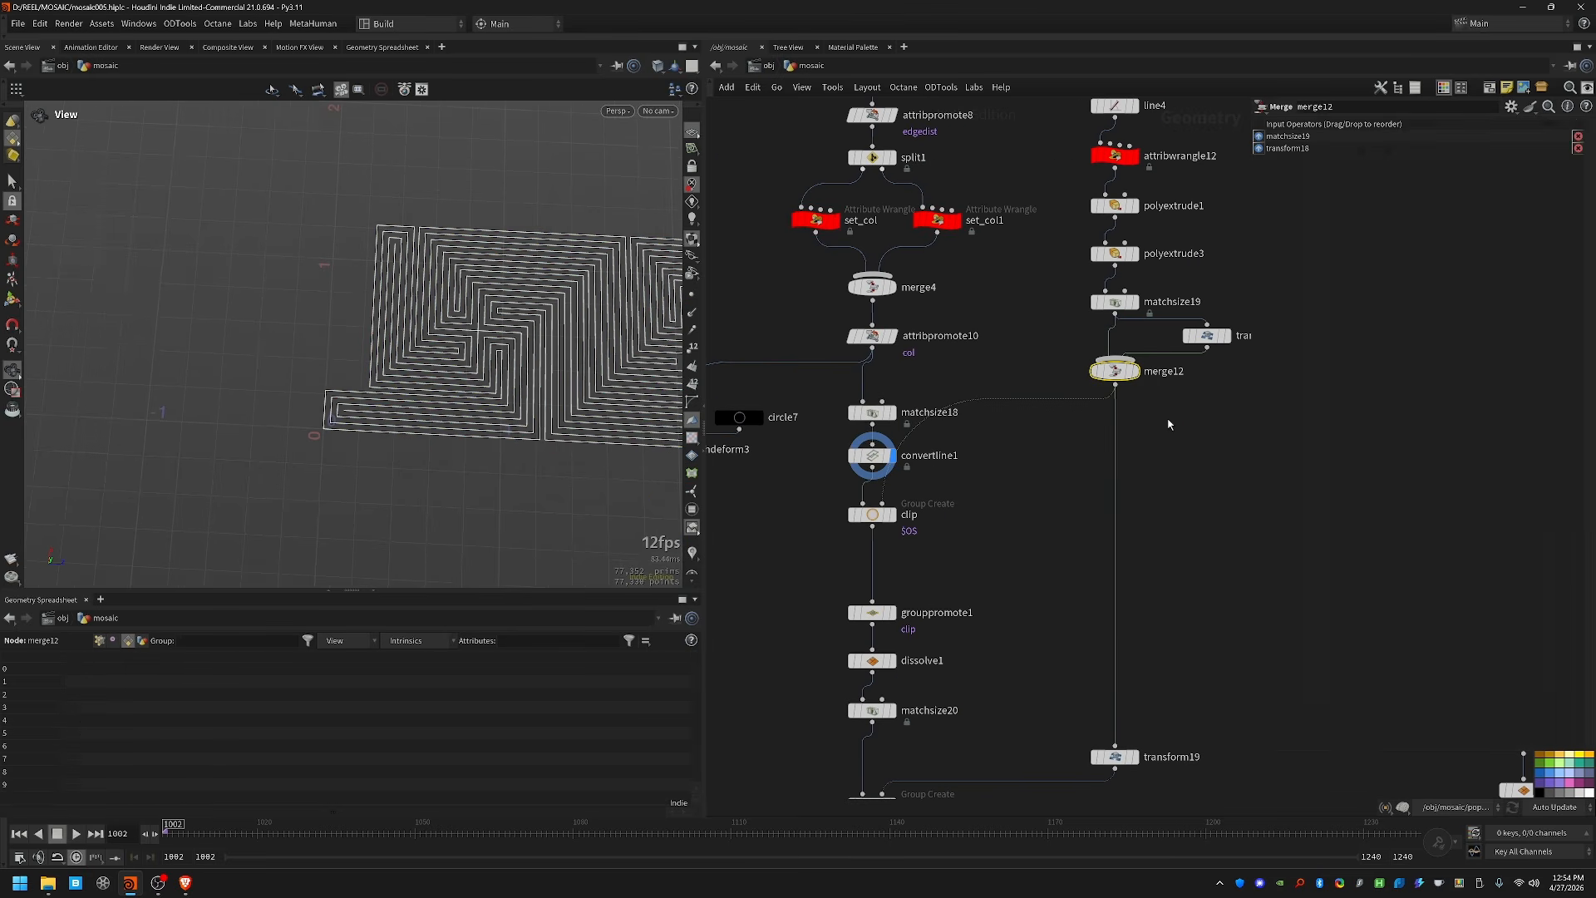
left_click_drag(490, 275, 513, 346, "alt")
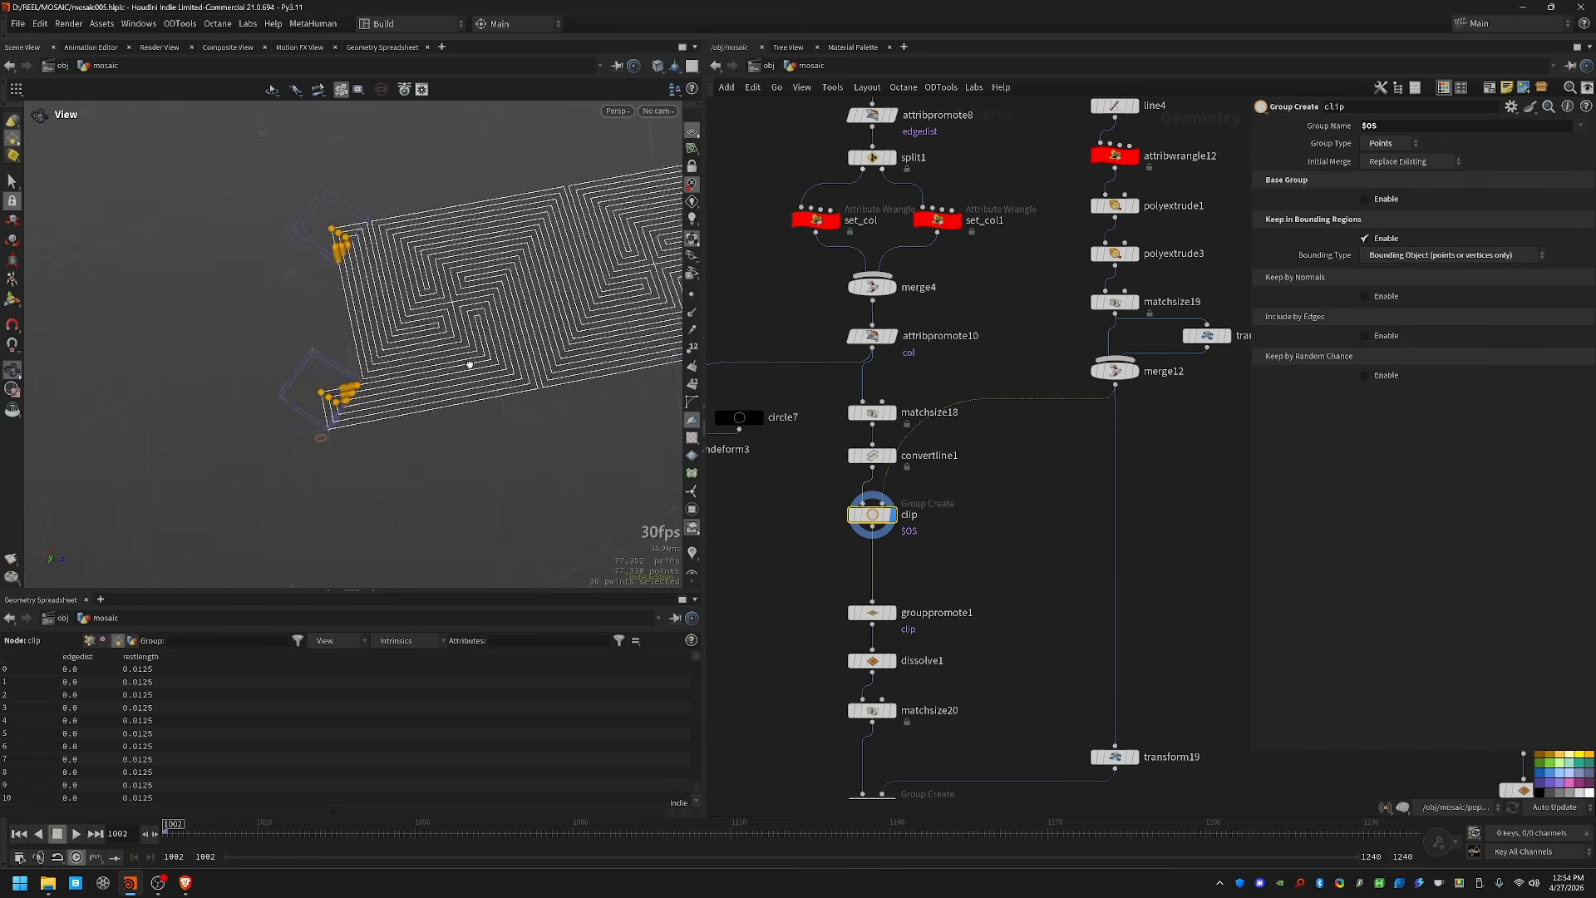
left_click_drag(469, 364, 464, 342, "alt")
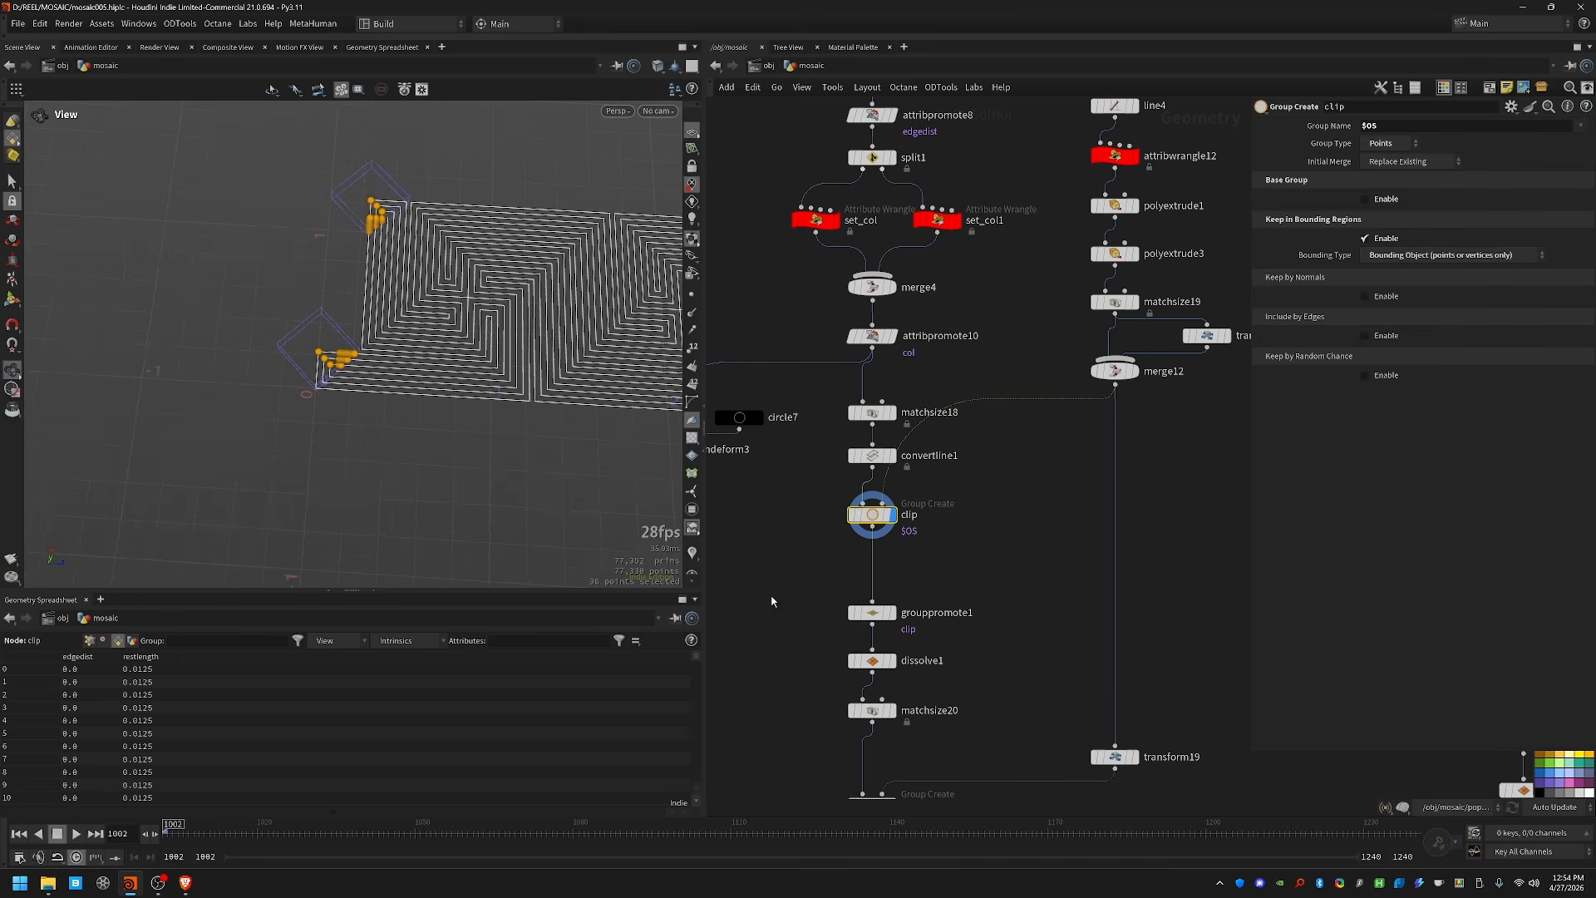
Step: Lay out the nodes from clip to matchsize20 and display the results of grouppromote1 and the nodes below it
left_click_drag(801, 479, 920, 738)
key("l")
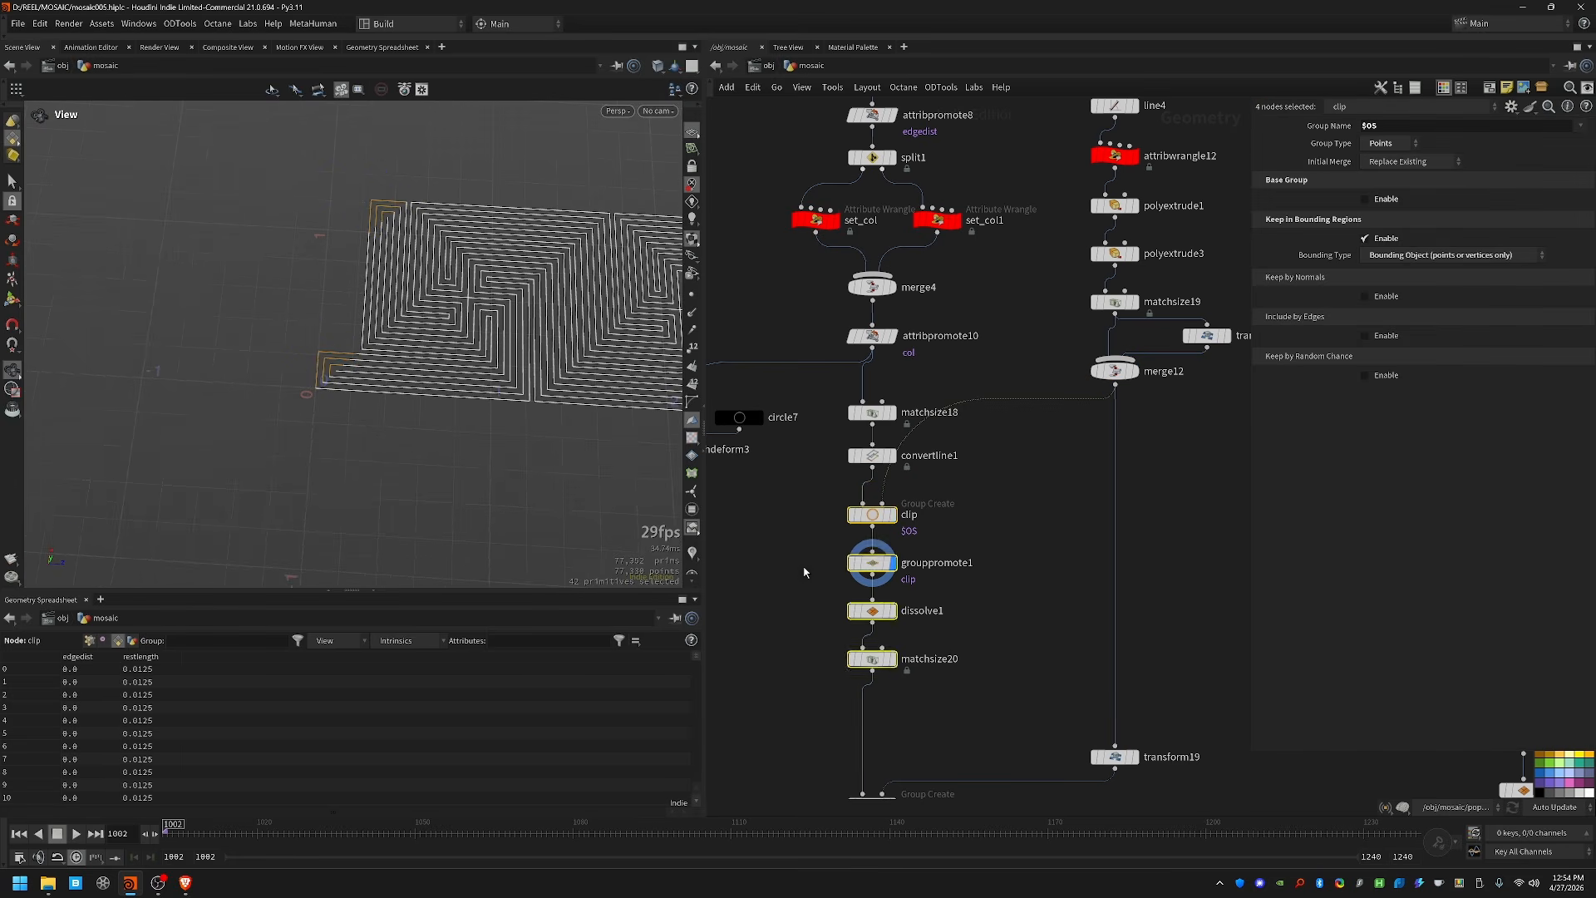
left_click(859, 562)
left_click(862, 612)
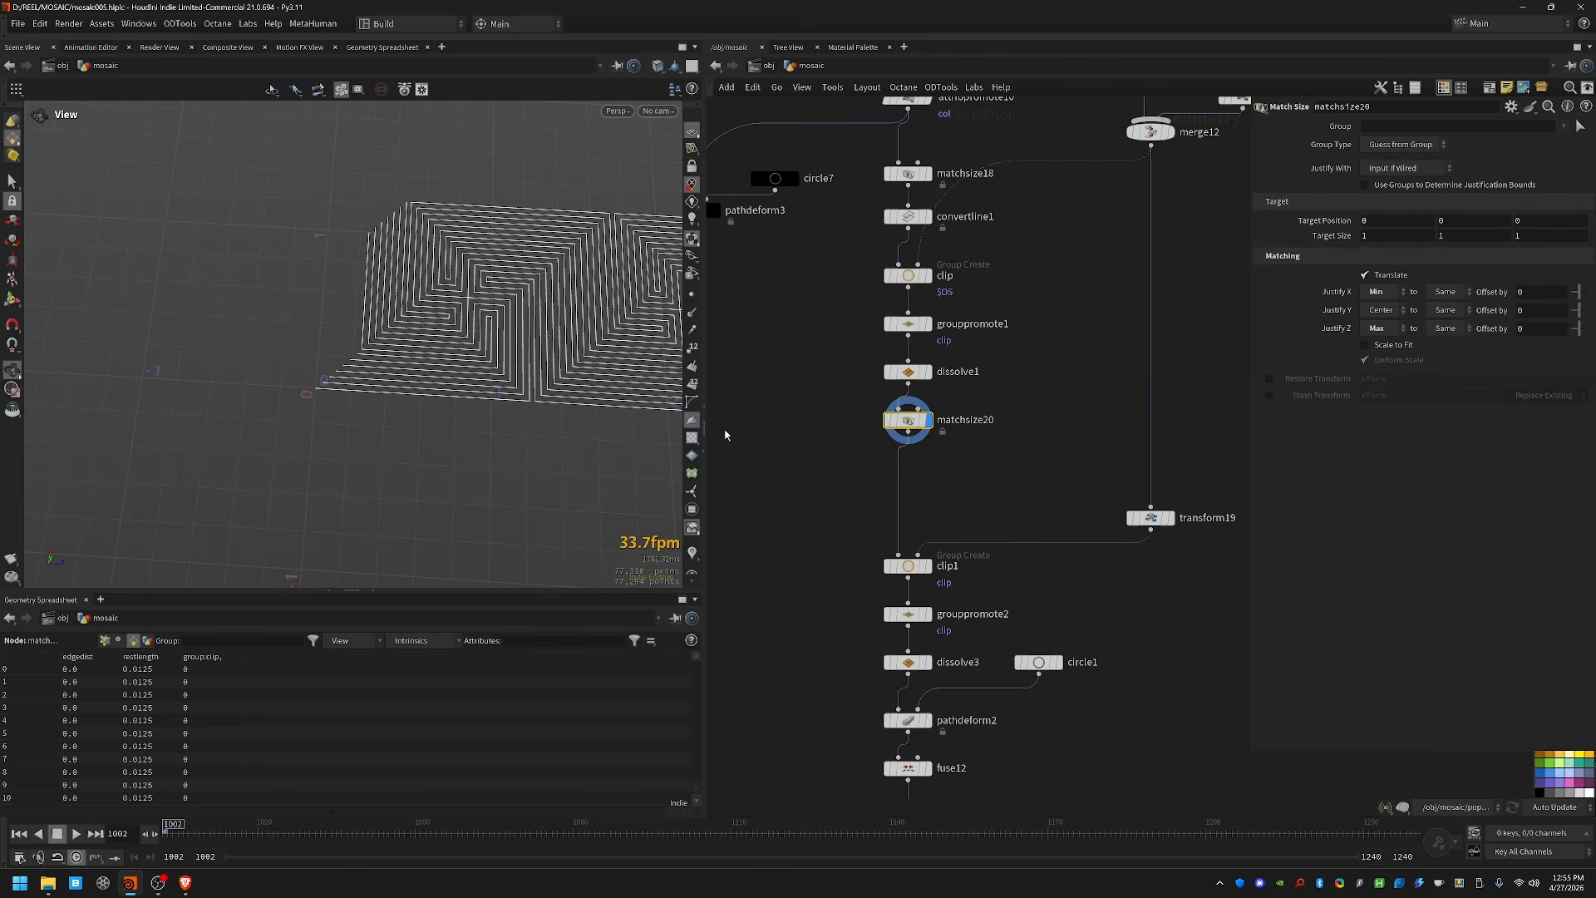
Step: Go from matchsize20 through clip1 and grouppromote2 to dissolve3 to view the clipping at the strip's other end
key("Down")
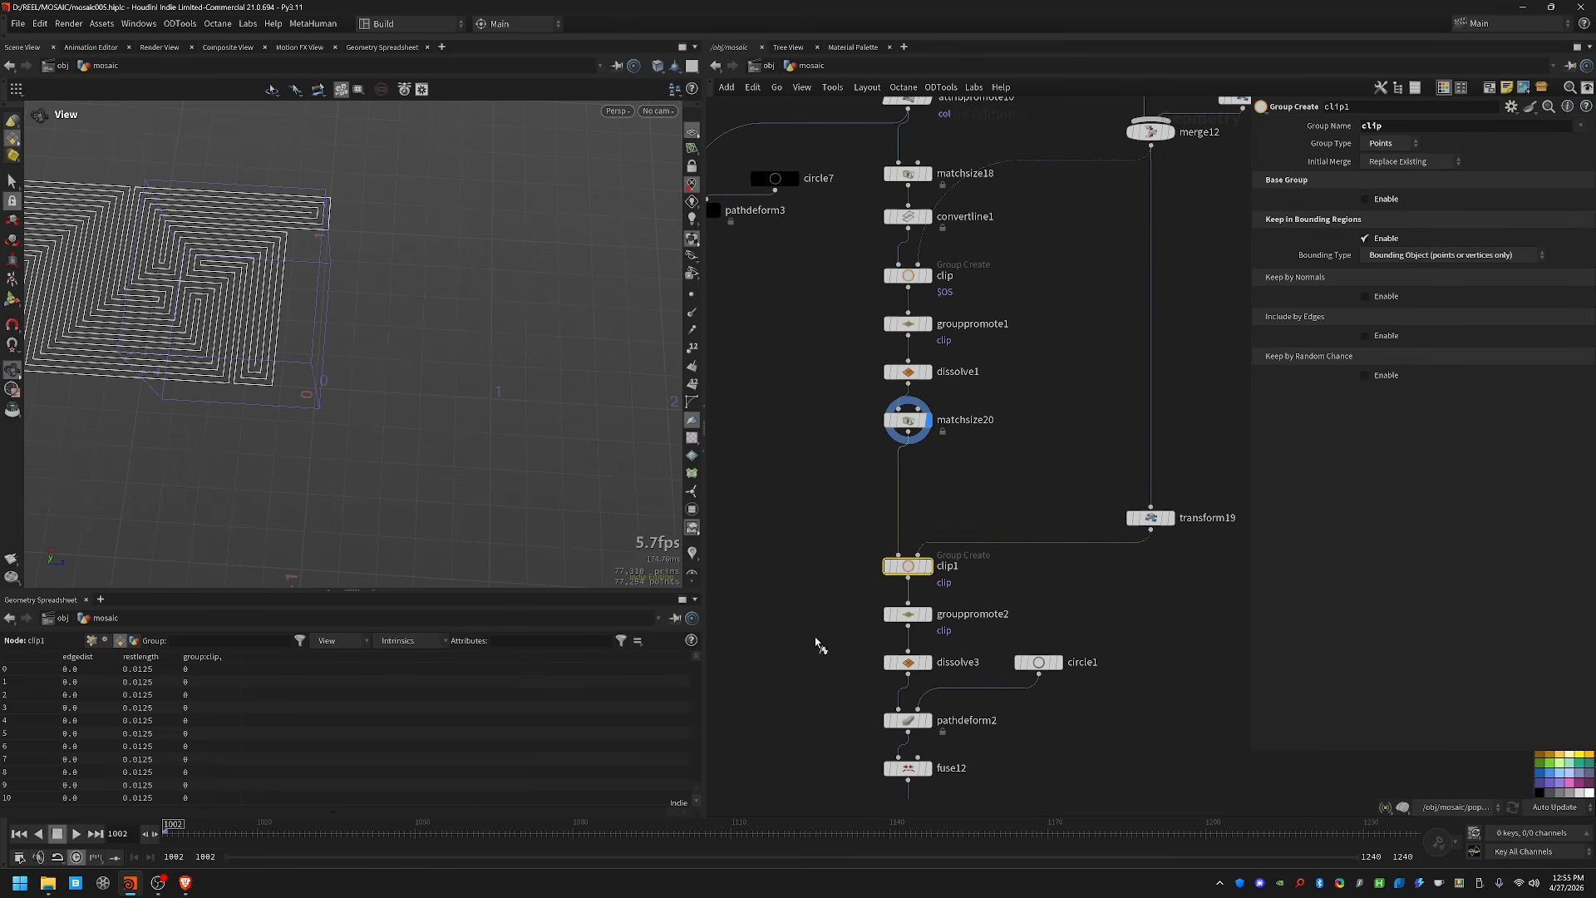
key("Down")
key("Down")
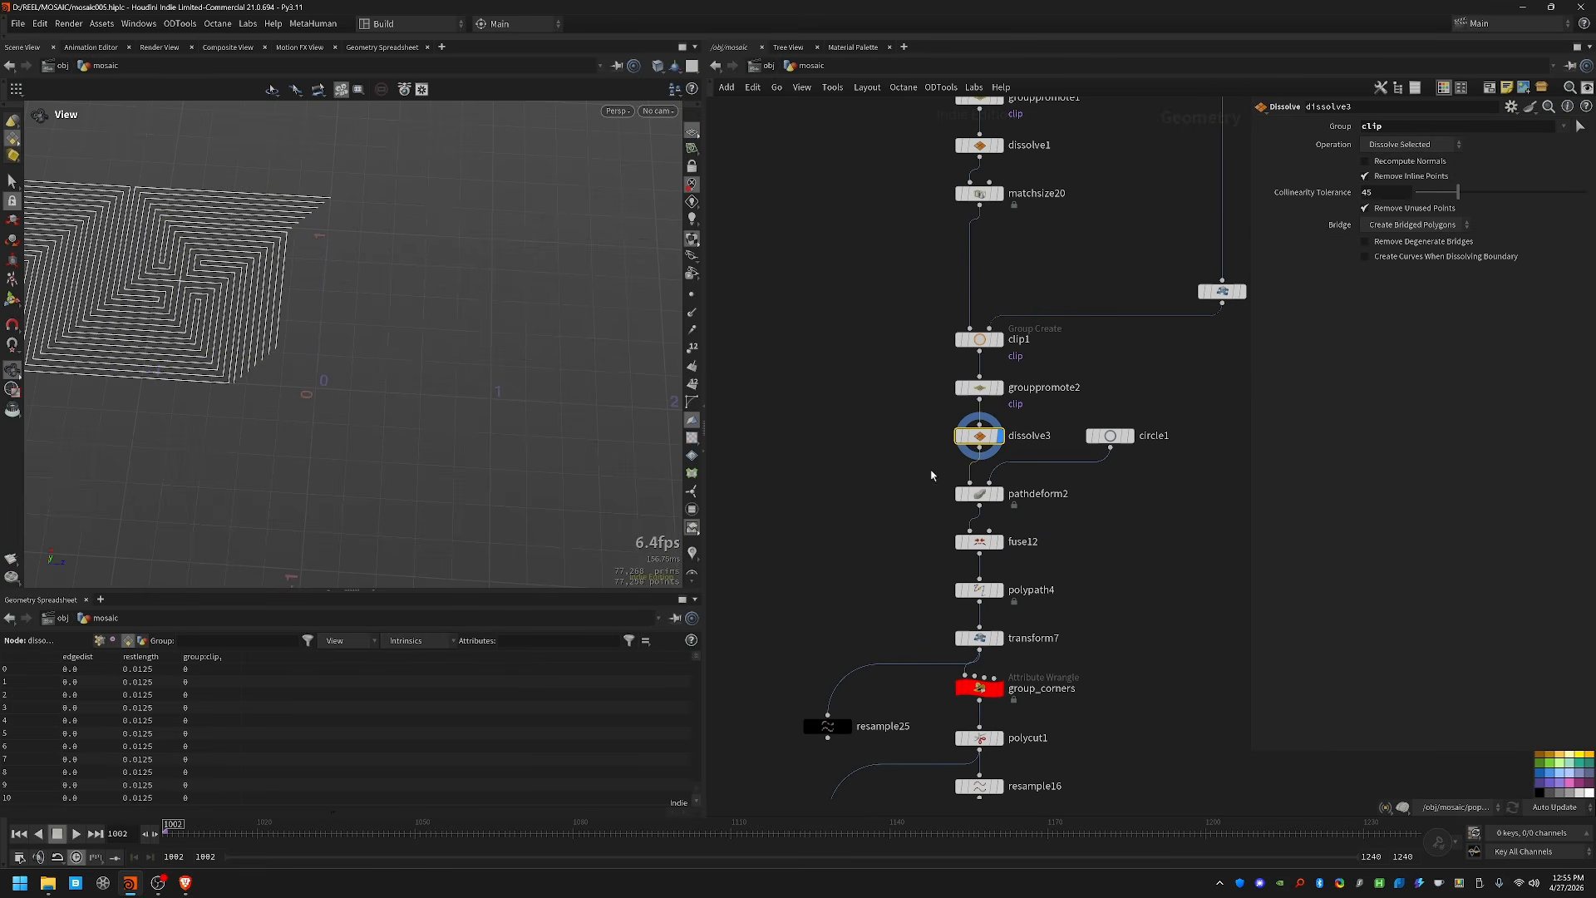
Step: Display pathdeform2's circular meander, try a different mapping value on it, and undo that change
key("Down")
key("f")
scroll(370, 168, "up", 5)
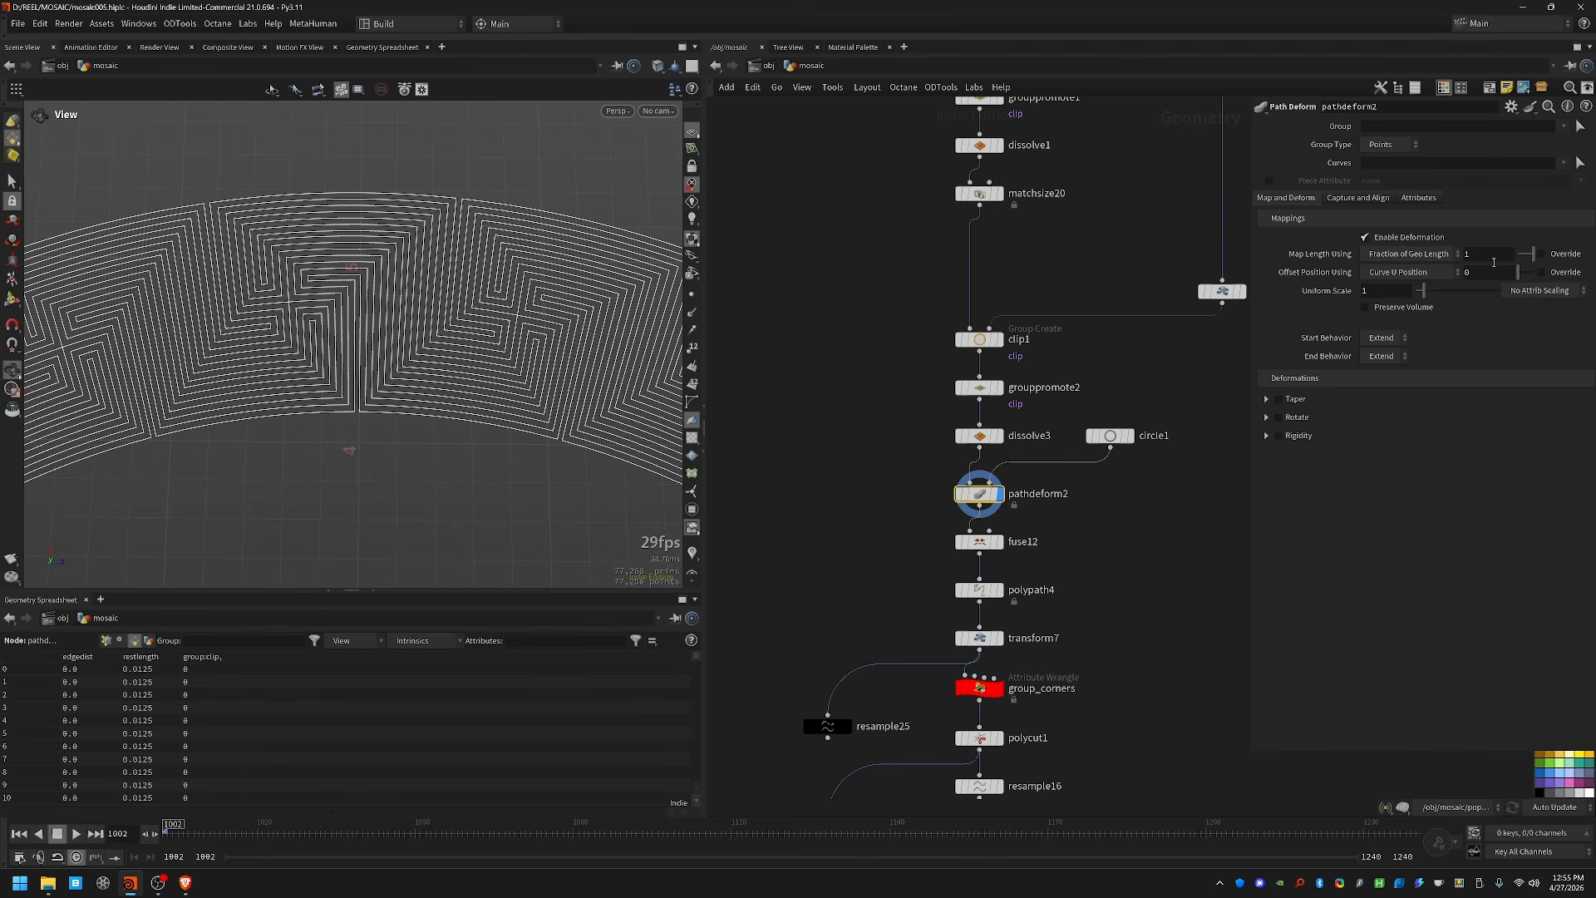
middle_click_drag(1493, 262, 1488, 311)
key("ctrl+z")
middle_click_drag(1192, 562, 1161, 448)
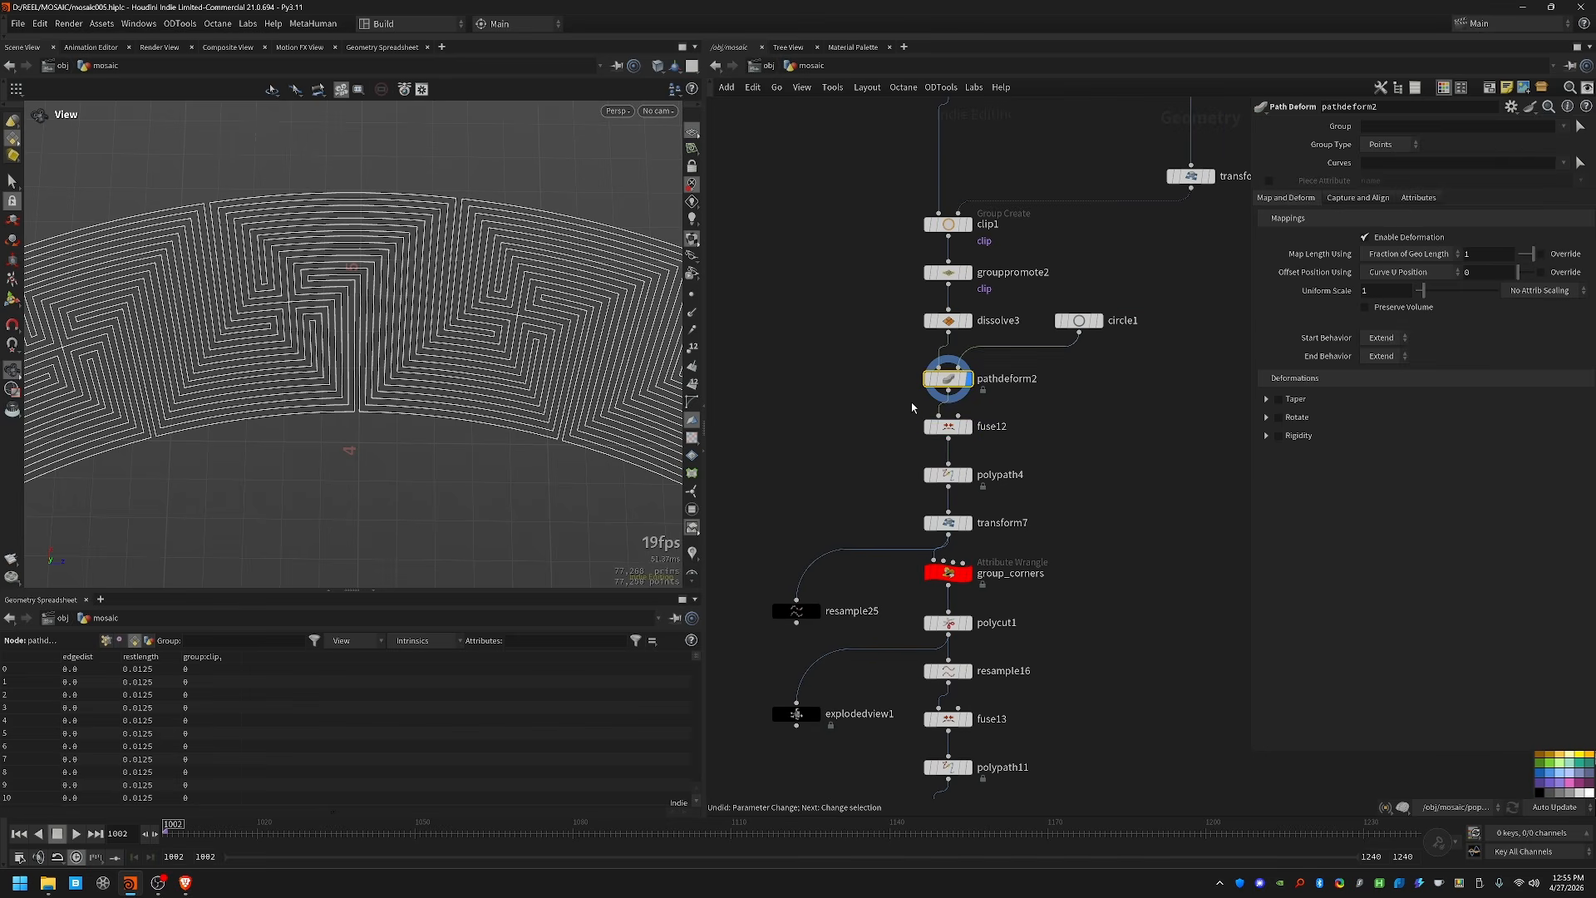
Step: Display fuse12 and polypath4 to view the deformed meander curves fused and joined
left_click_drag(912, 406, 985, 428)
key("r")
left_click_drag(848, 463, 1082, 485)
key("r")
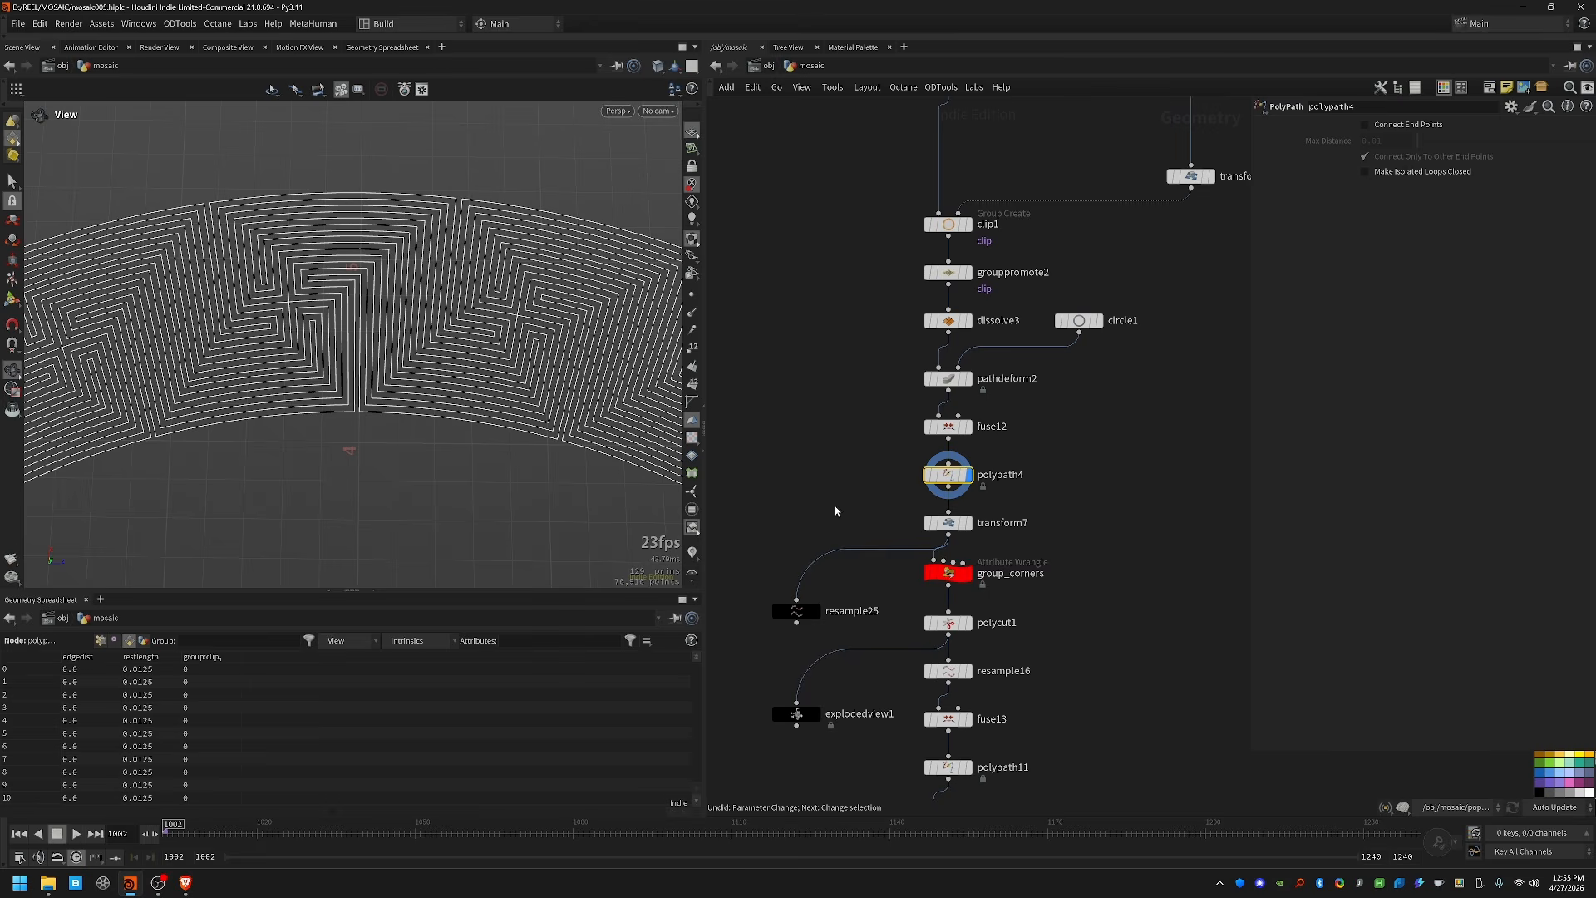
Step: Display transform7's scaled ring and show its points close up at the meander corners
middle_click_drag(835, 507, 851, 317)
key("Down")
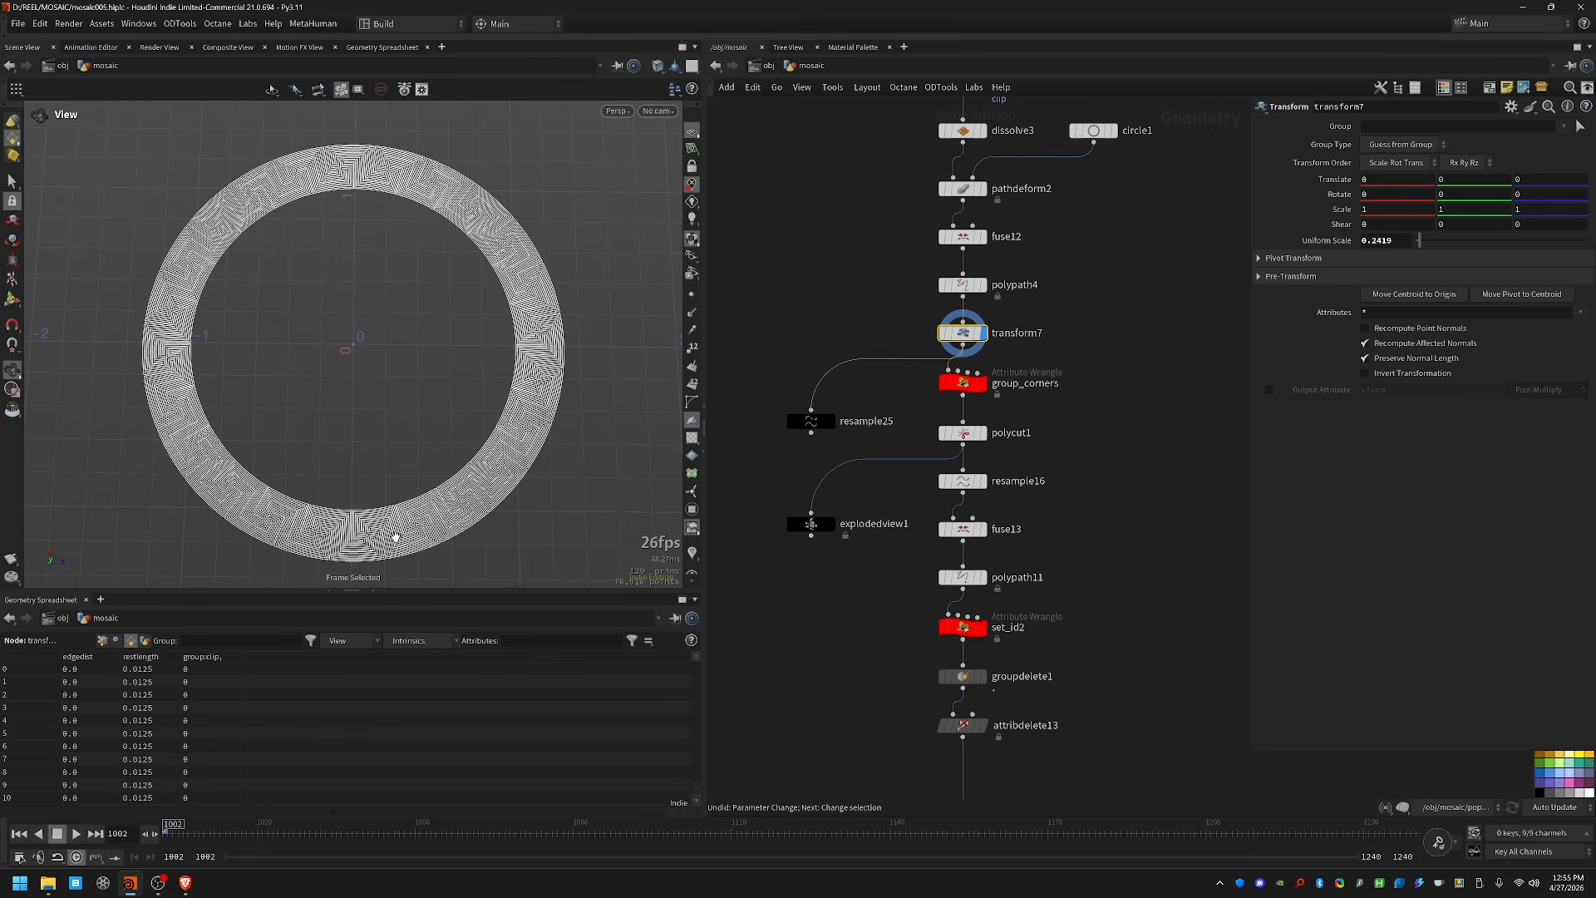
scroll(396, 538, "up", 5)
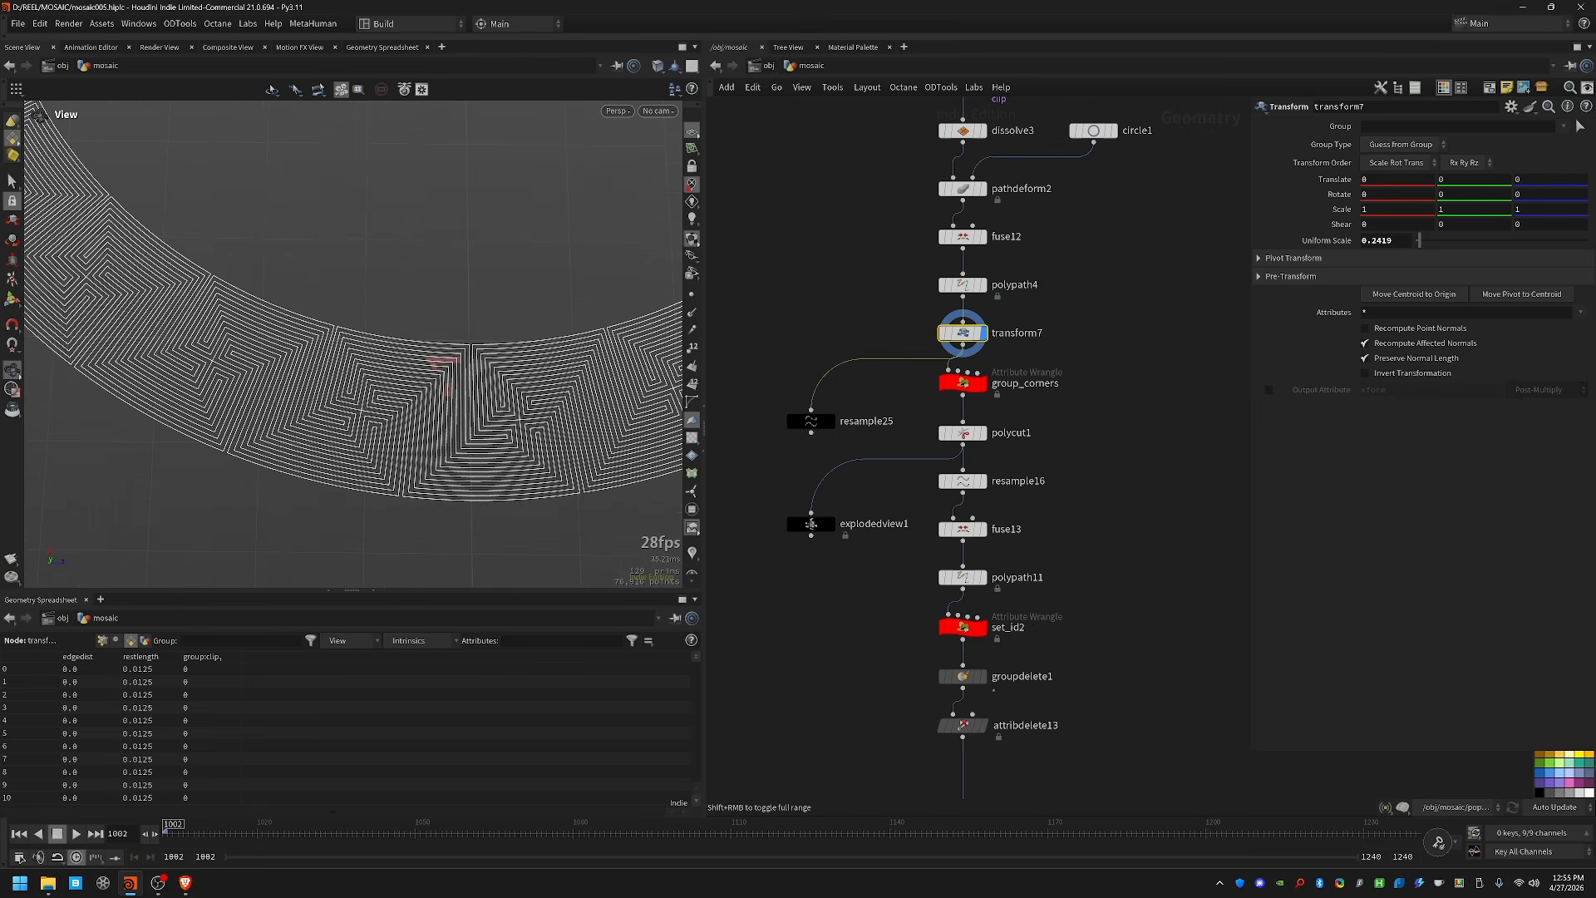
scroll(395, 451, "up", 3)
left_click(691, 294)
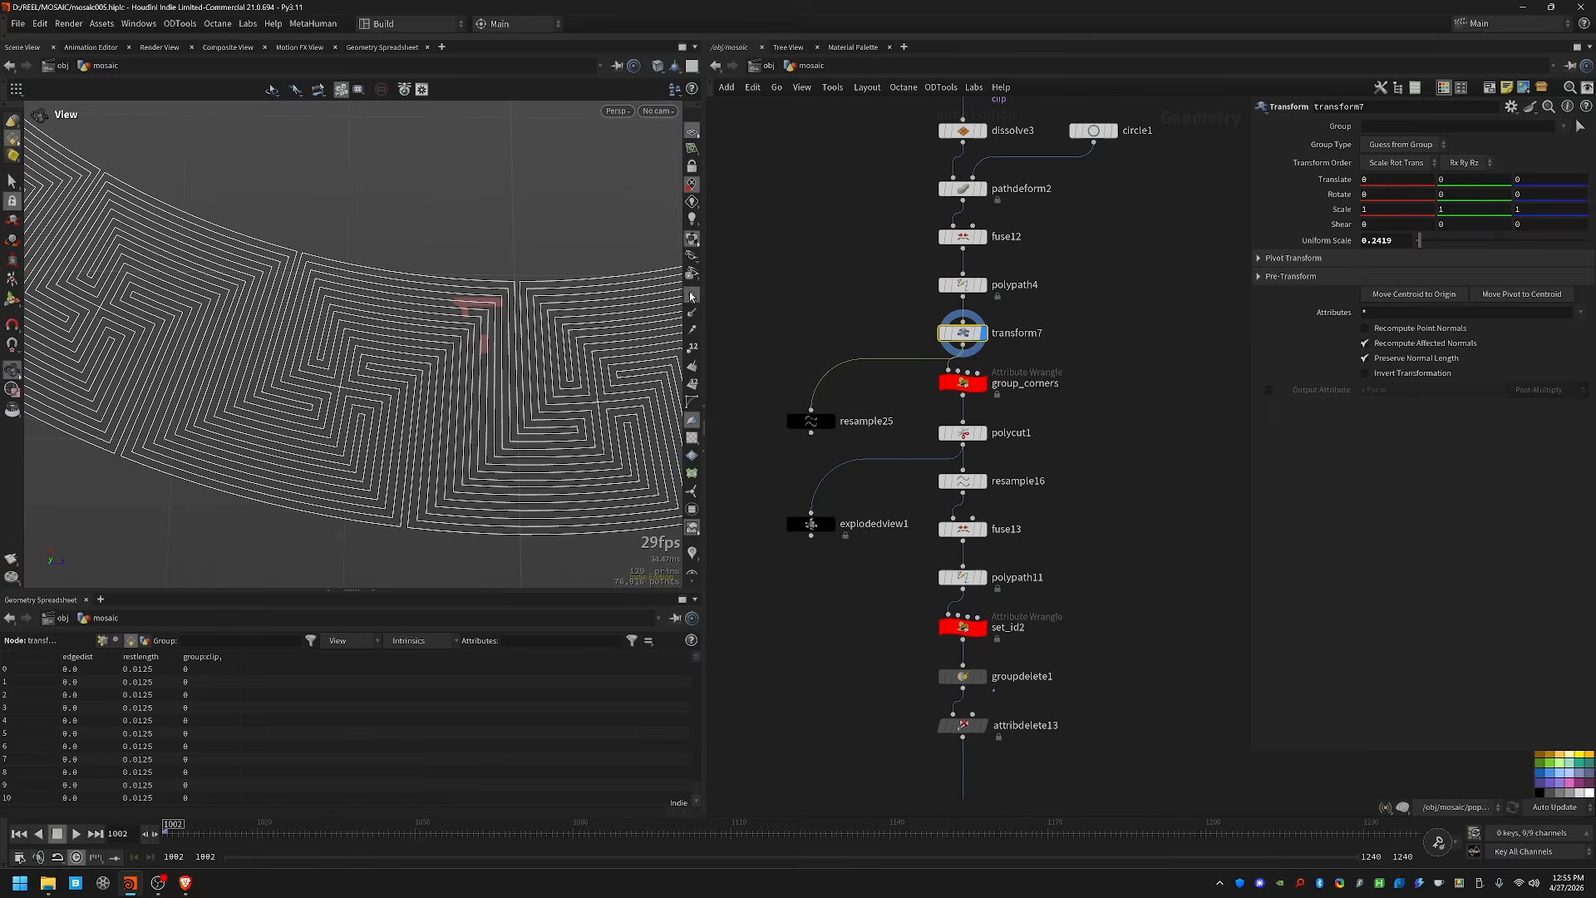
scroll(405, 529, "up", 6)
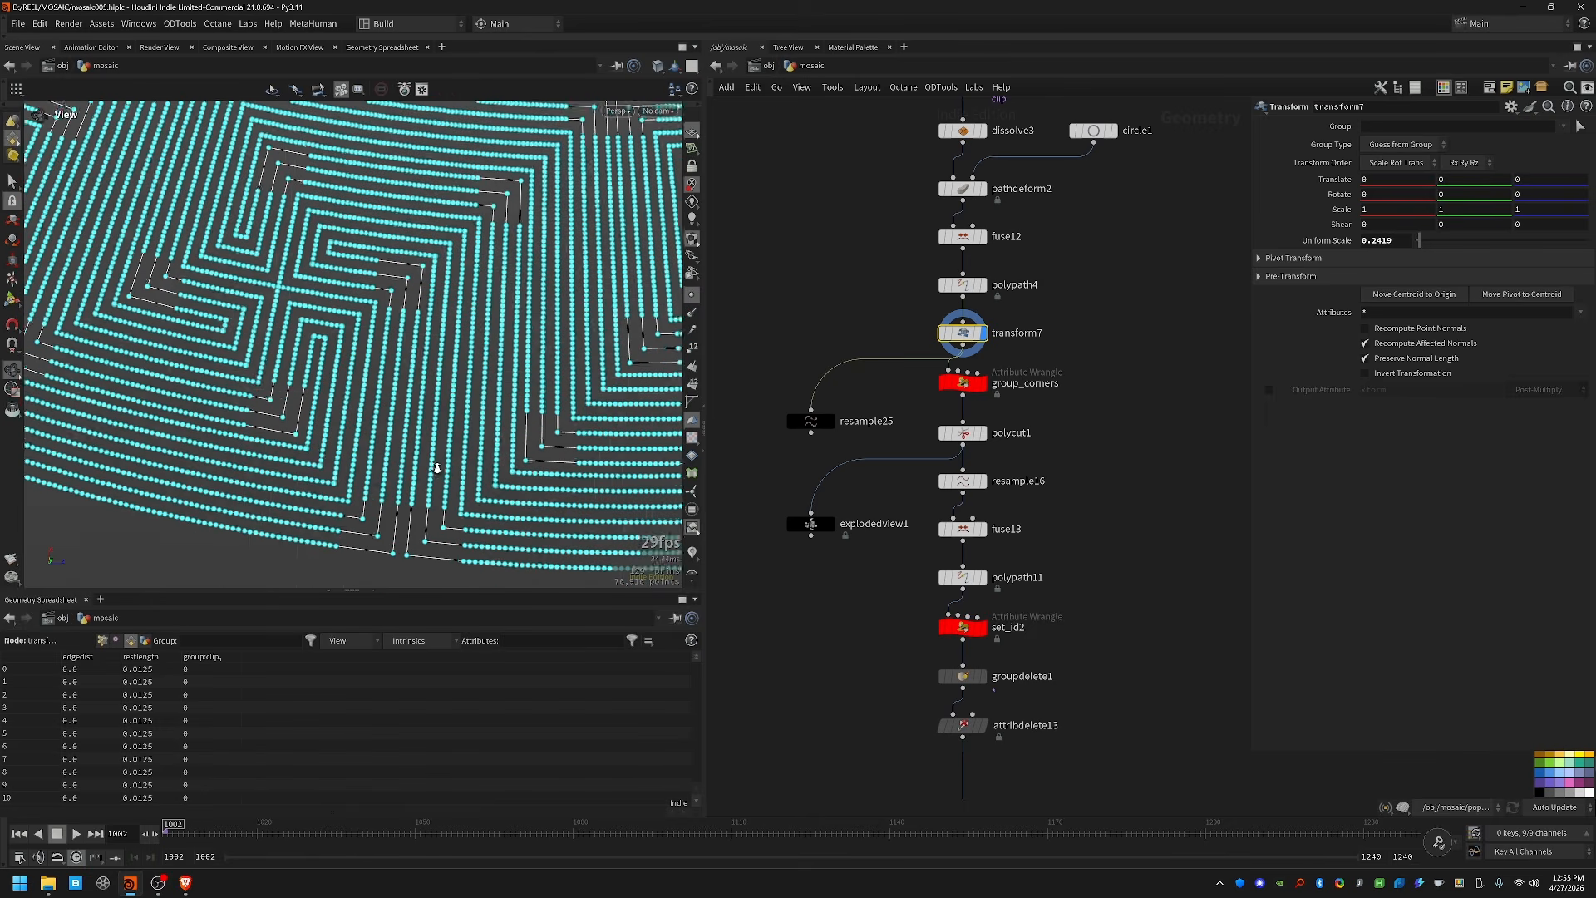
Step: Display resample25 on the ring curves, check its point spacing, and hide the point markers
left_click(808, 421)
left_click(830, 420)
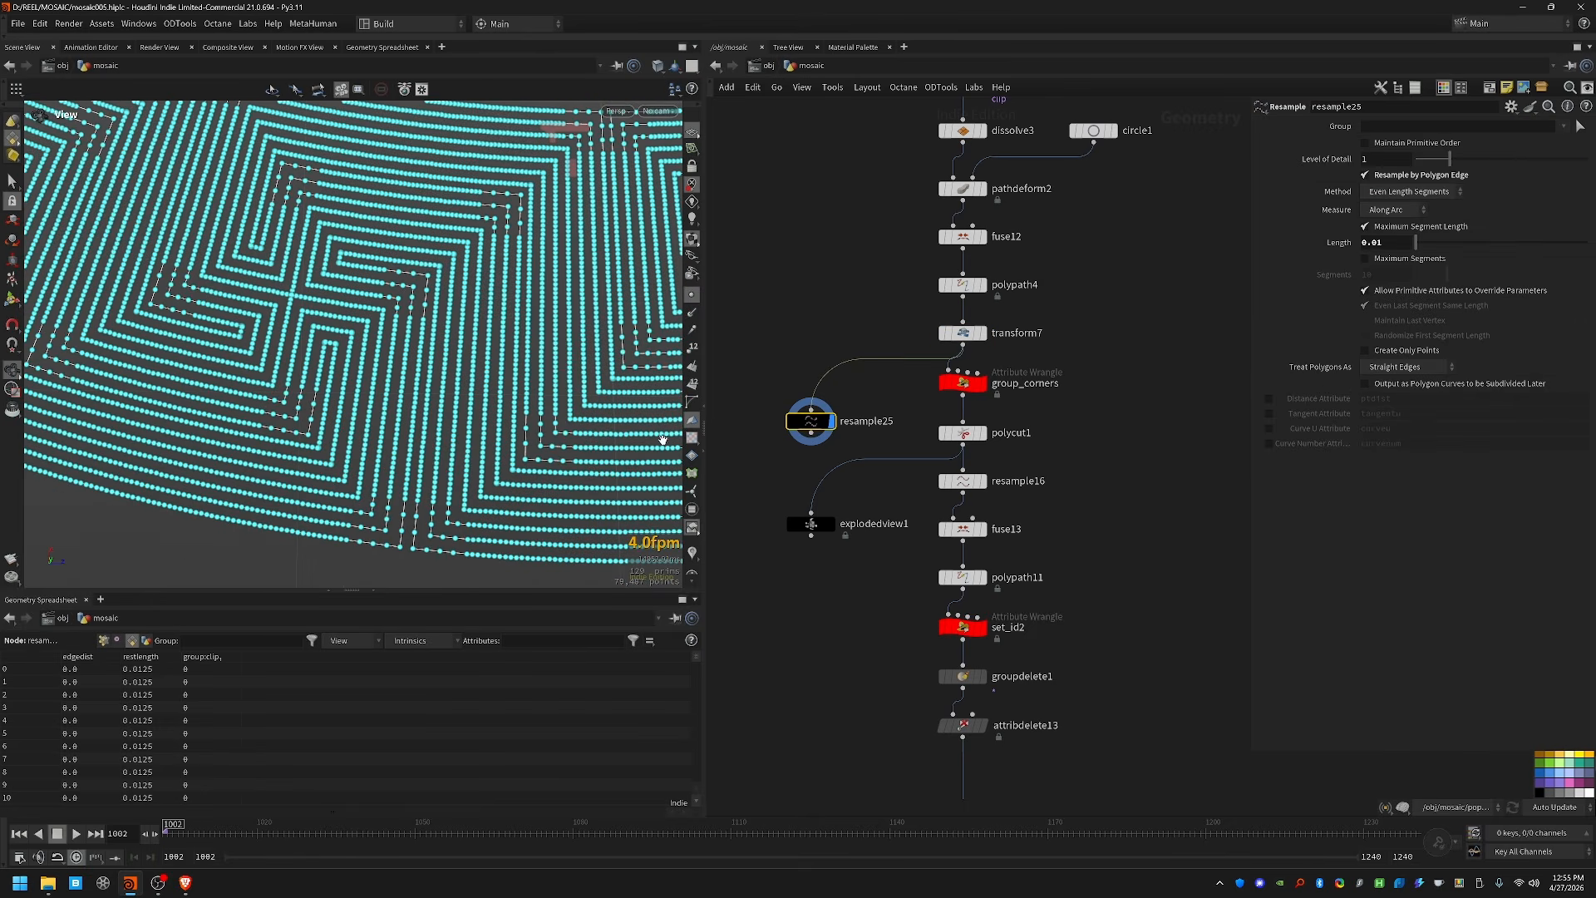
left_click(692, 295)
Step: Turn off Resample by Polygon Edge on resample25 and examine the shape of the meander corners
left_click(1364, 174)
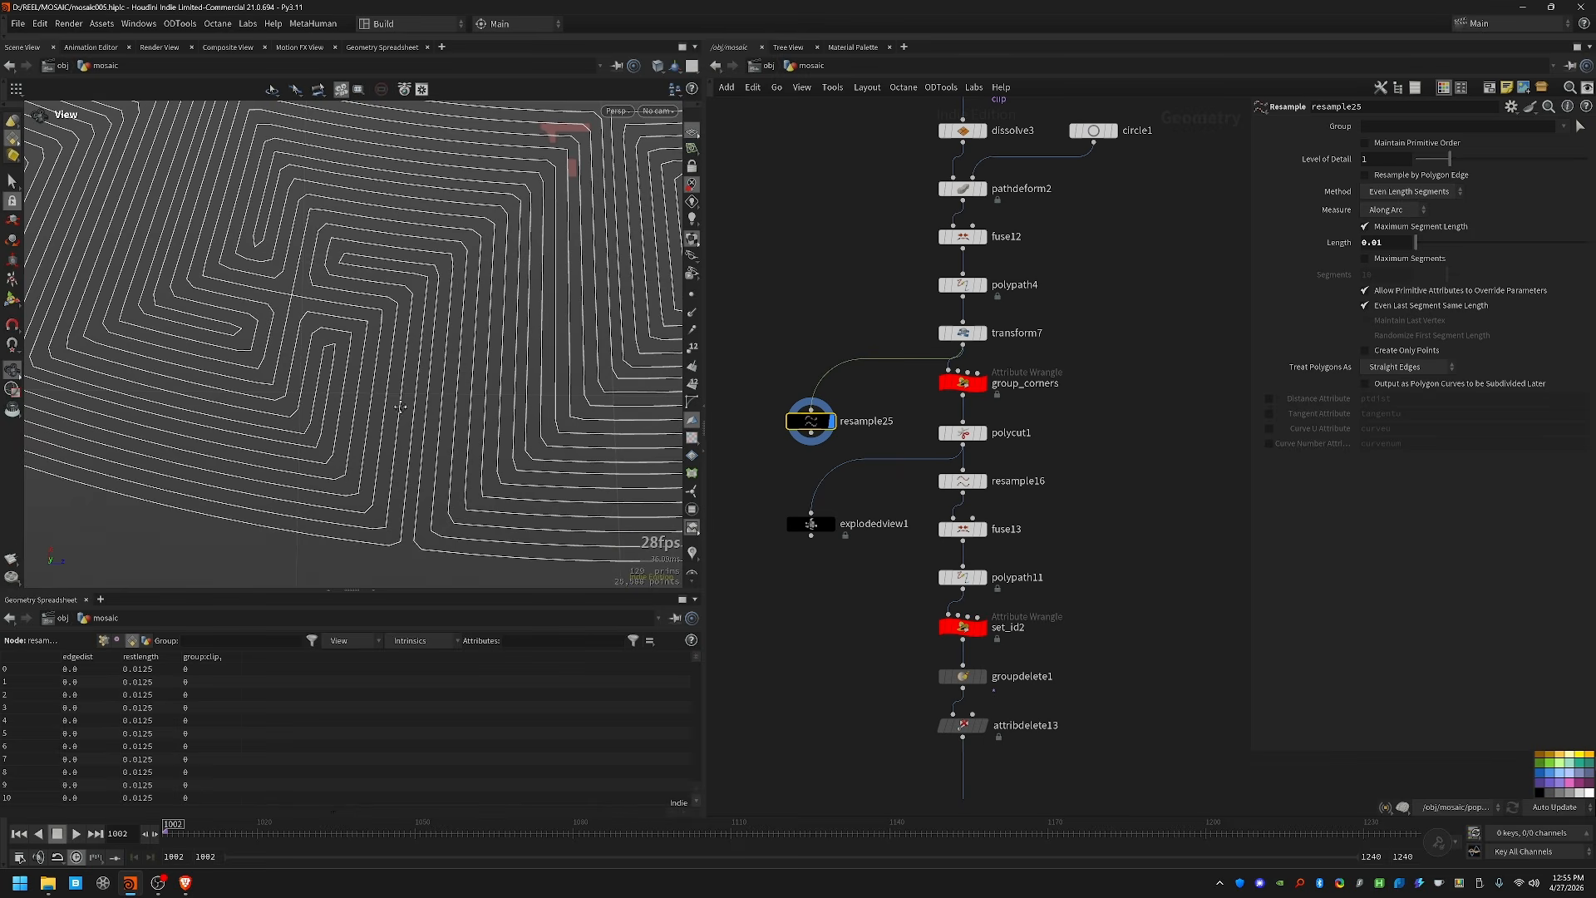
left_click_drag(399, 406, 243, 317)
left_click_drag(458, 285, 280, 332)
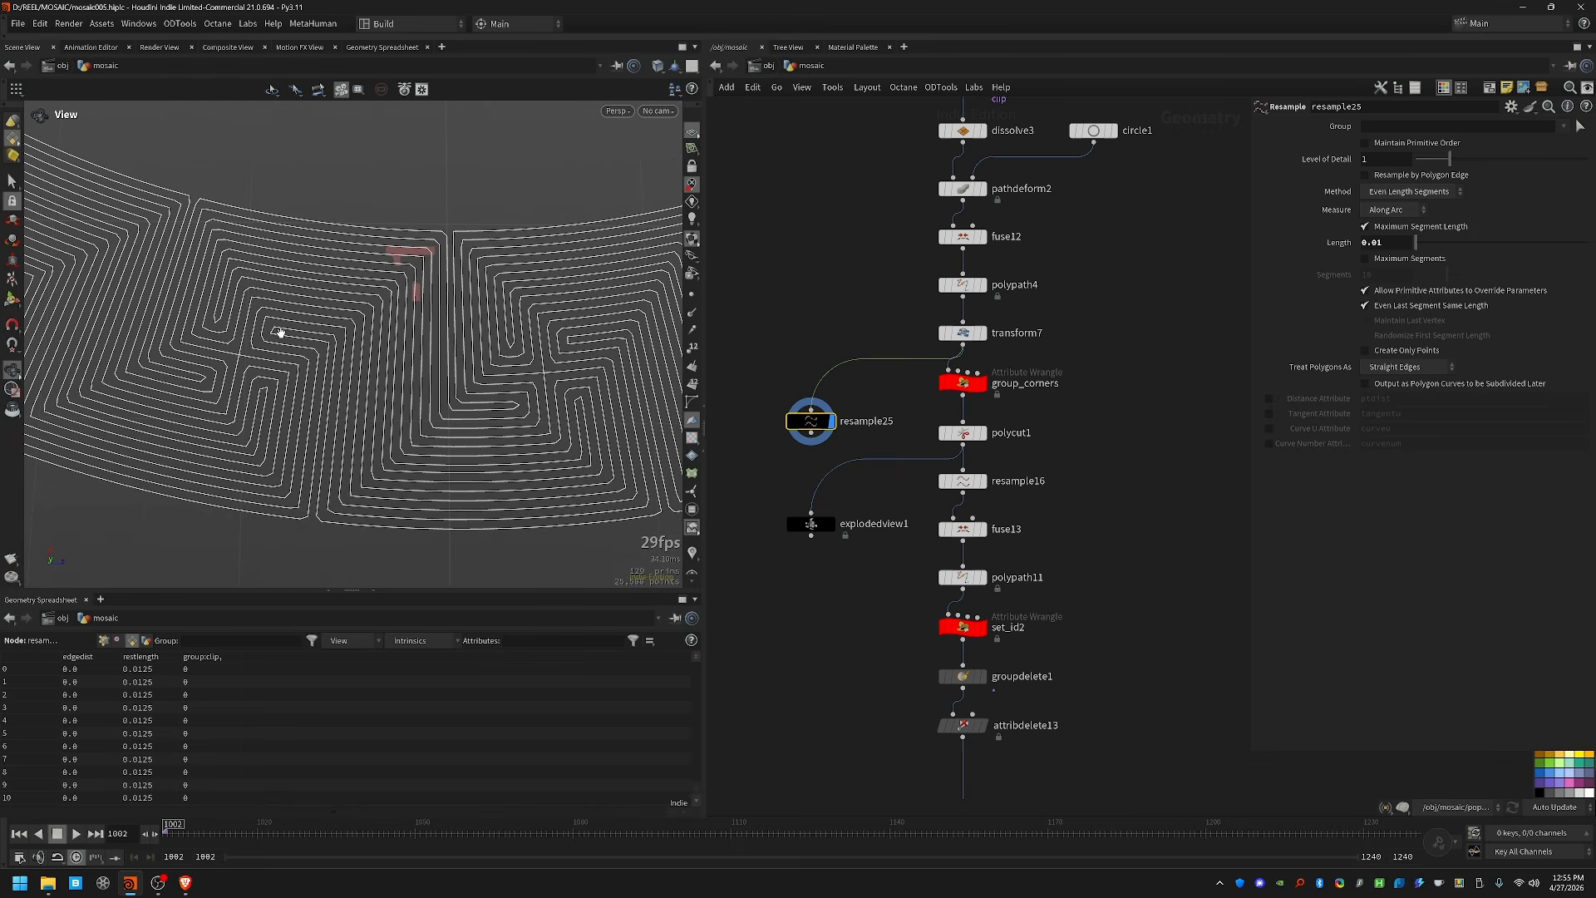
Step: Turn Resample by Polygon Edge back on for resample25 and briefly show the points to check their spacing
left_click(1364, 174)
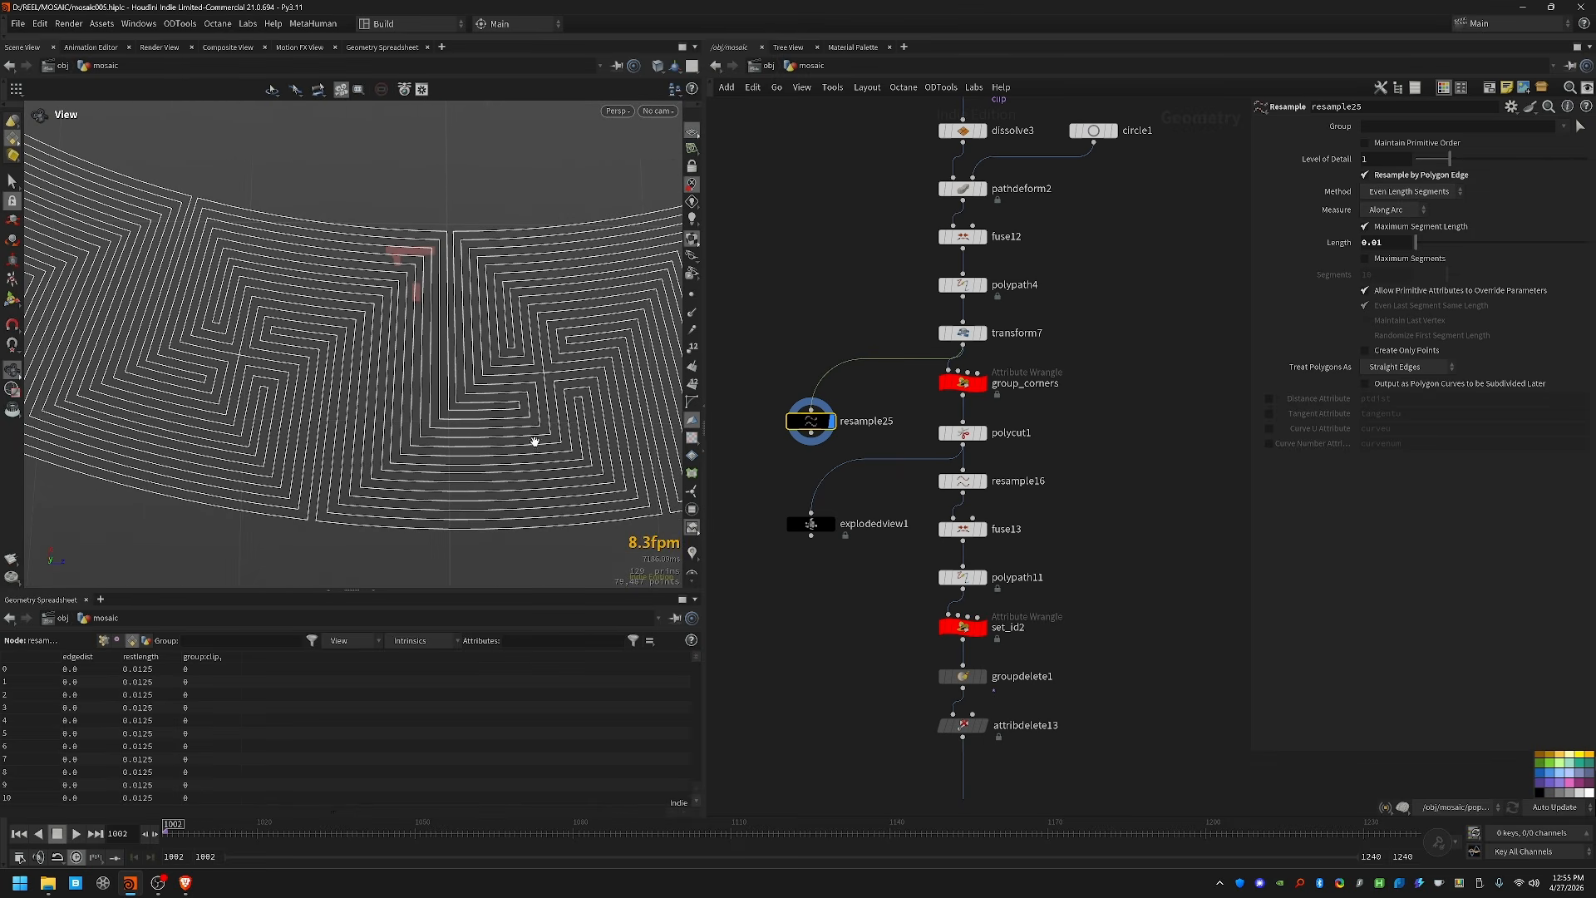
left_click(695, 295)
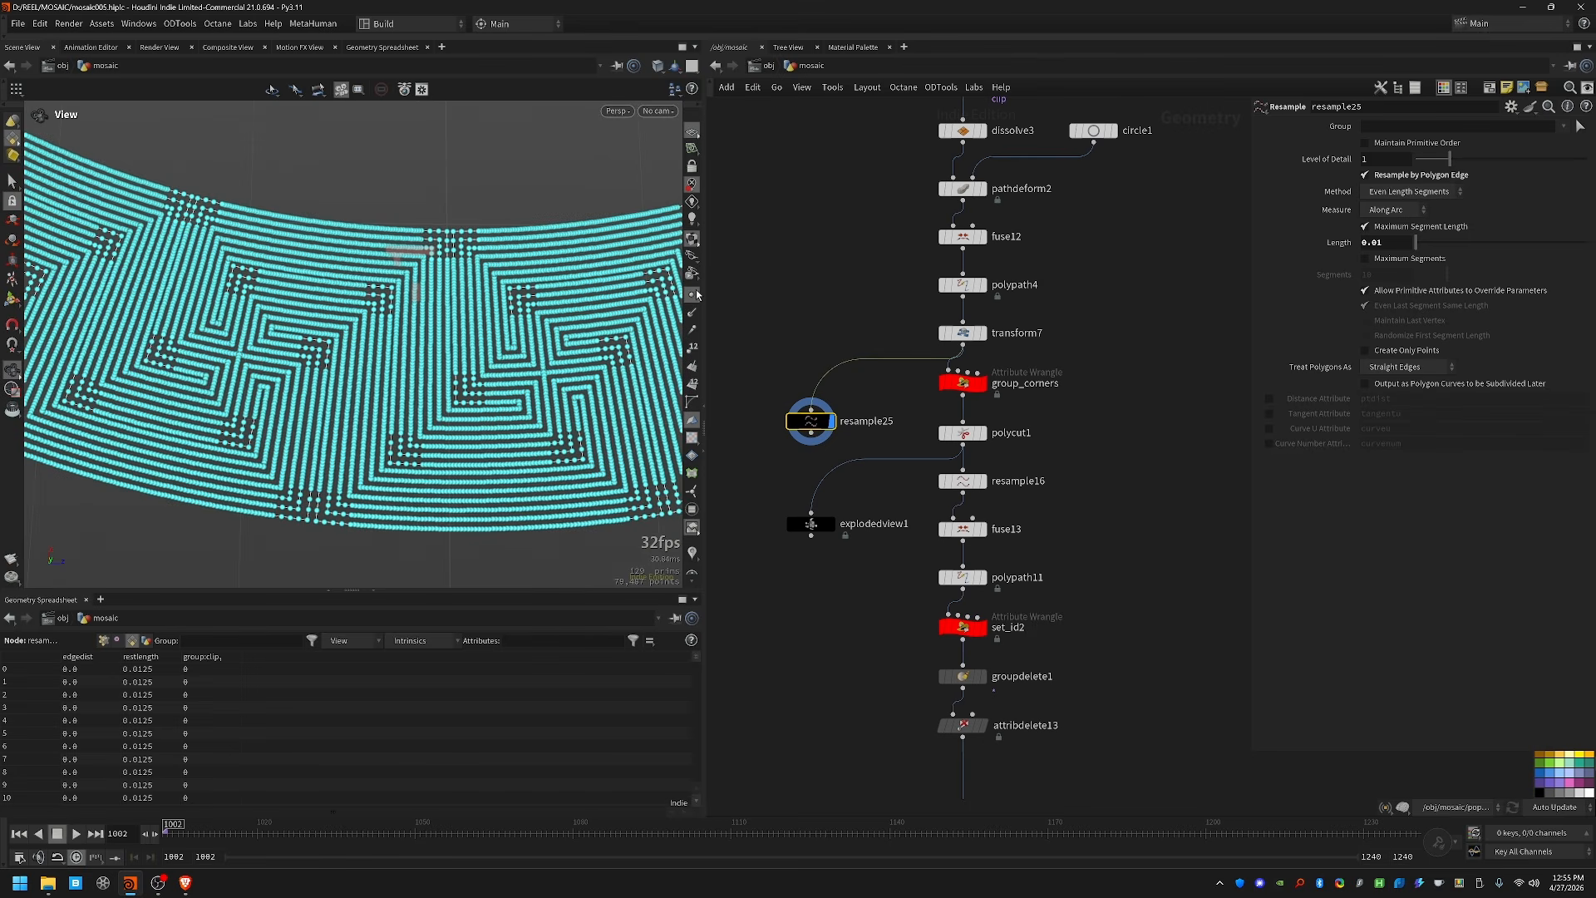
left_click(695, 295)
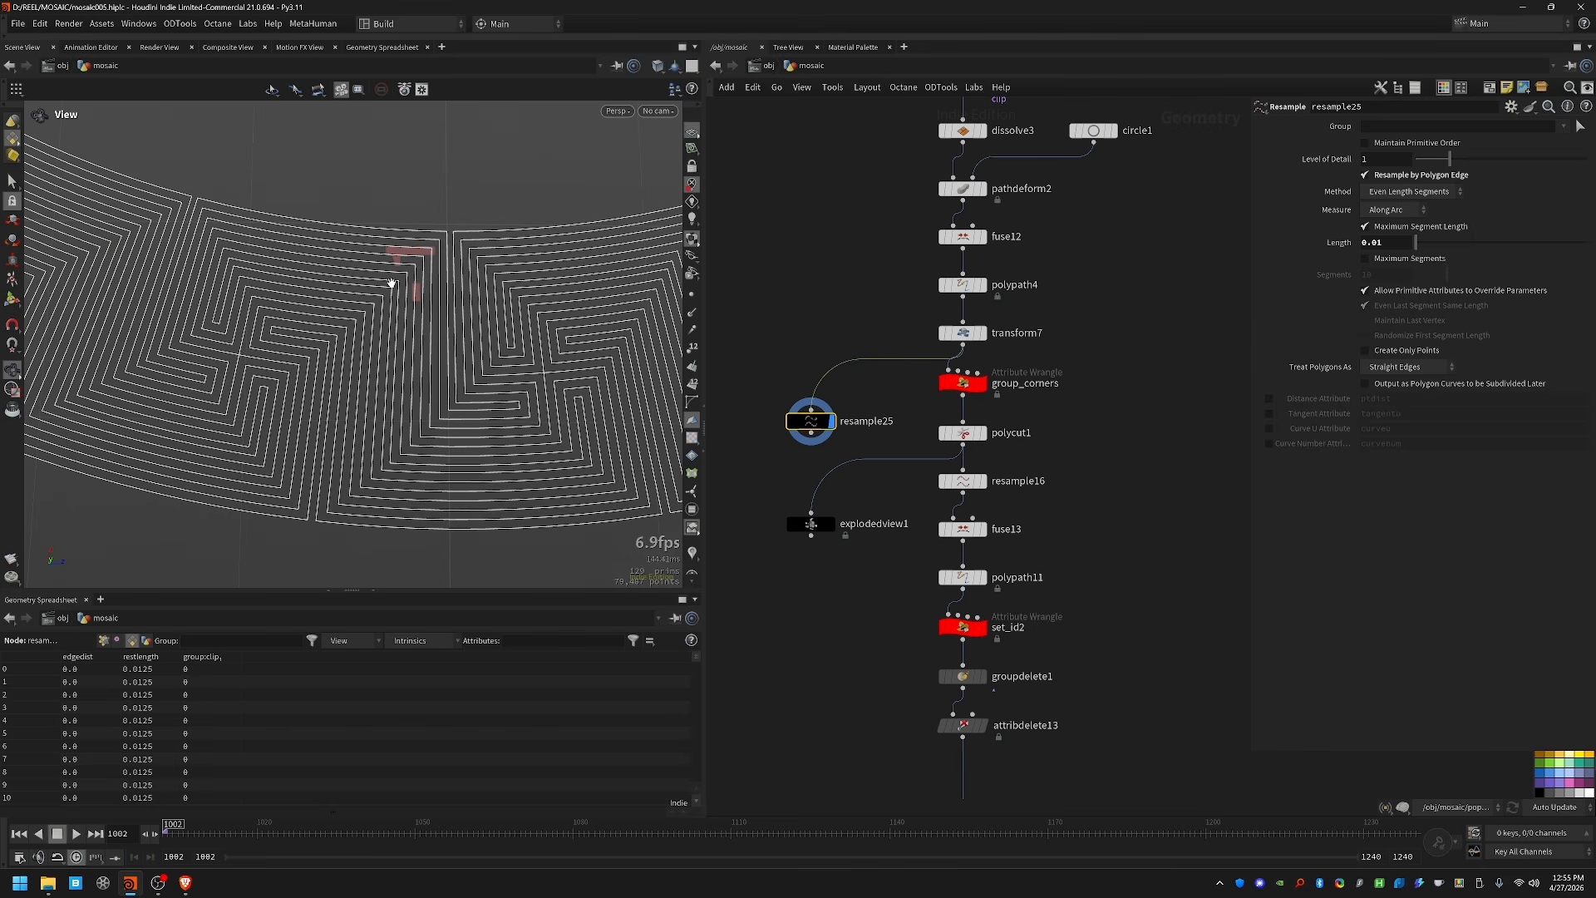
Step: Display the group_corners wrangle and examine the grouped corner points up close with all points shown
left_click(981, 383)
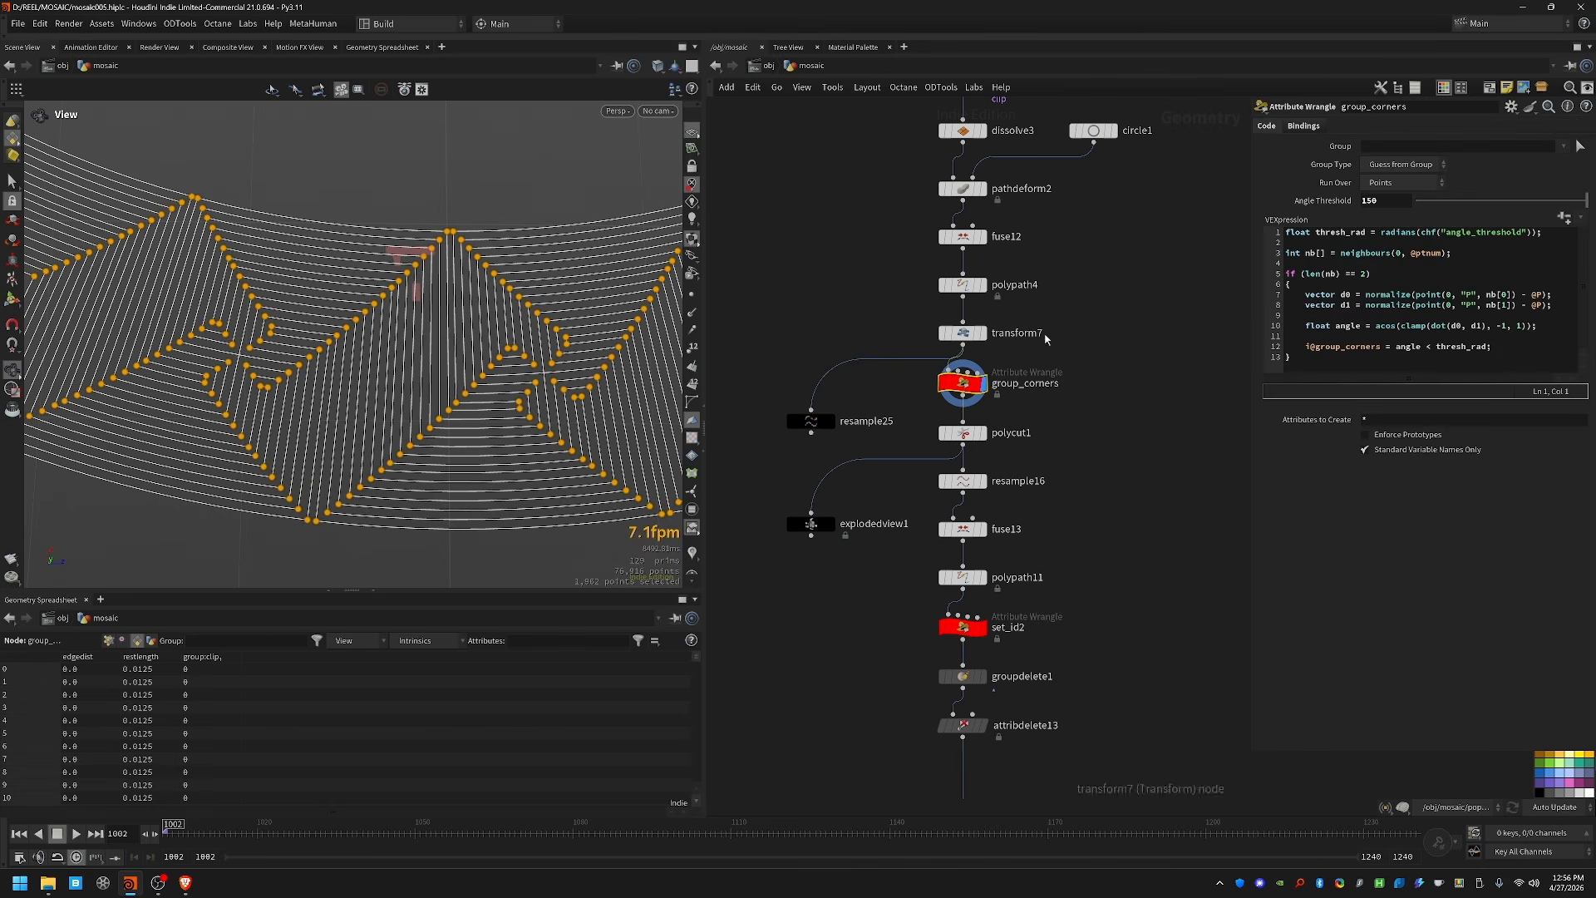
right_click_drag(440, 428, 476, 399)
scroll(476, 399, "up", 3)
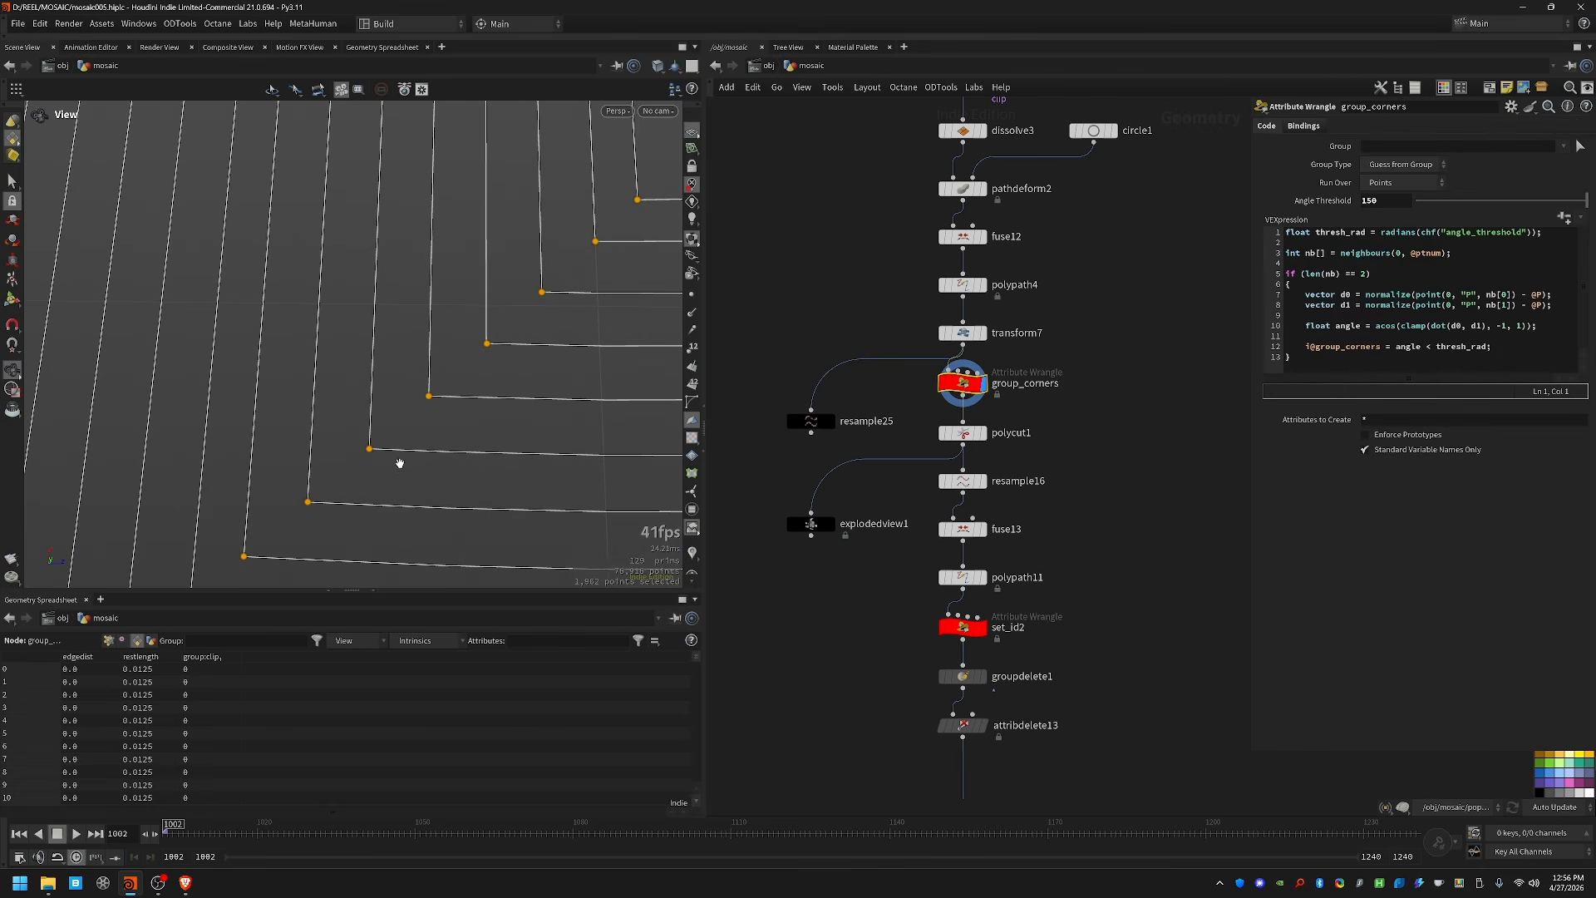
left_click(692, 297)
right_click_drag(175, 484, 386, 424)
middle_click_drag(441, 463, 644, 372)
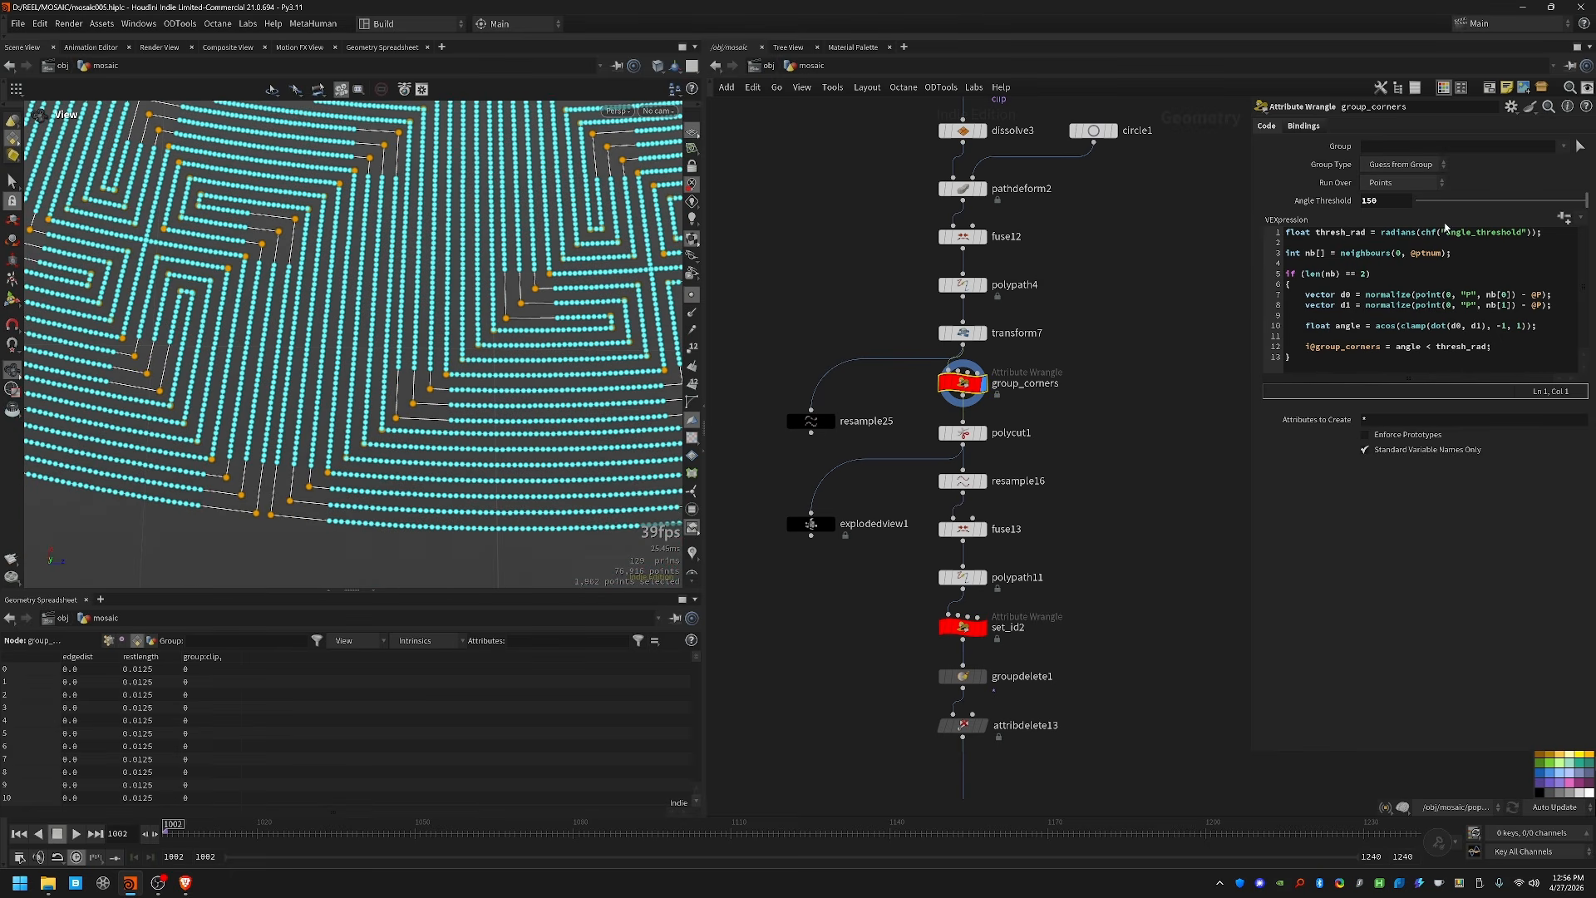
Step: Set the Angle Threshold of group_corners to 176 and hide the point markers
middle_click_drag(1380, 200, 855, 142)
middle_click_drag(519, 317, 420, 403)
scroll(420, 403, "down", 4)
key("d")
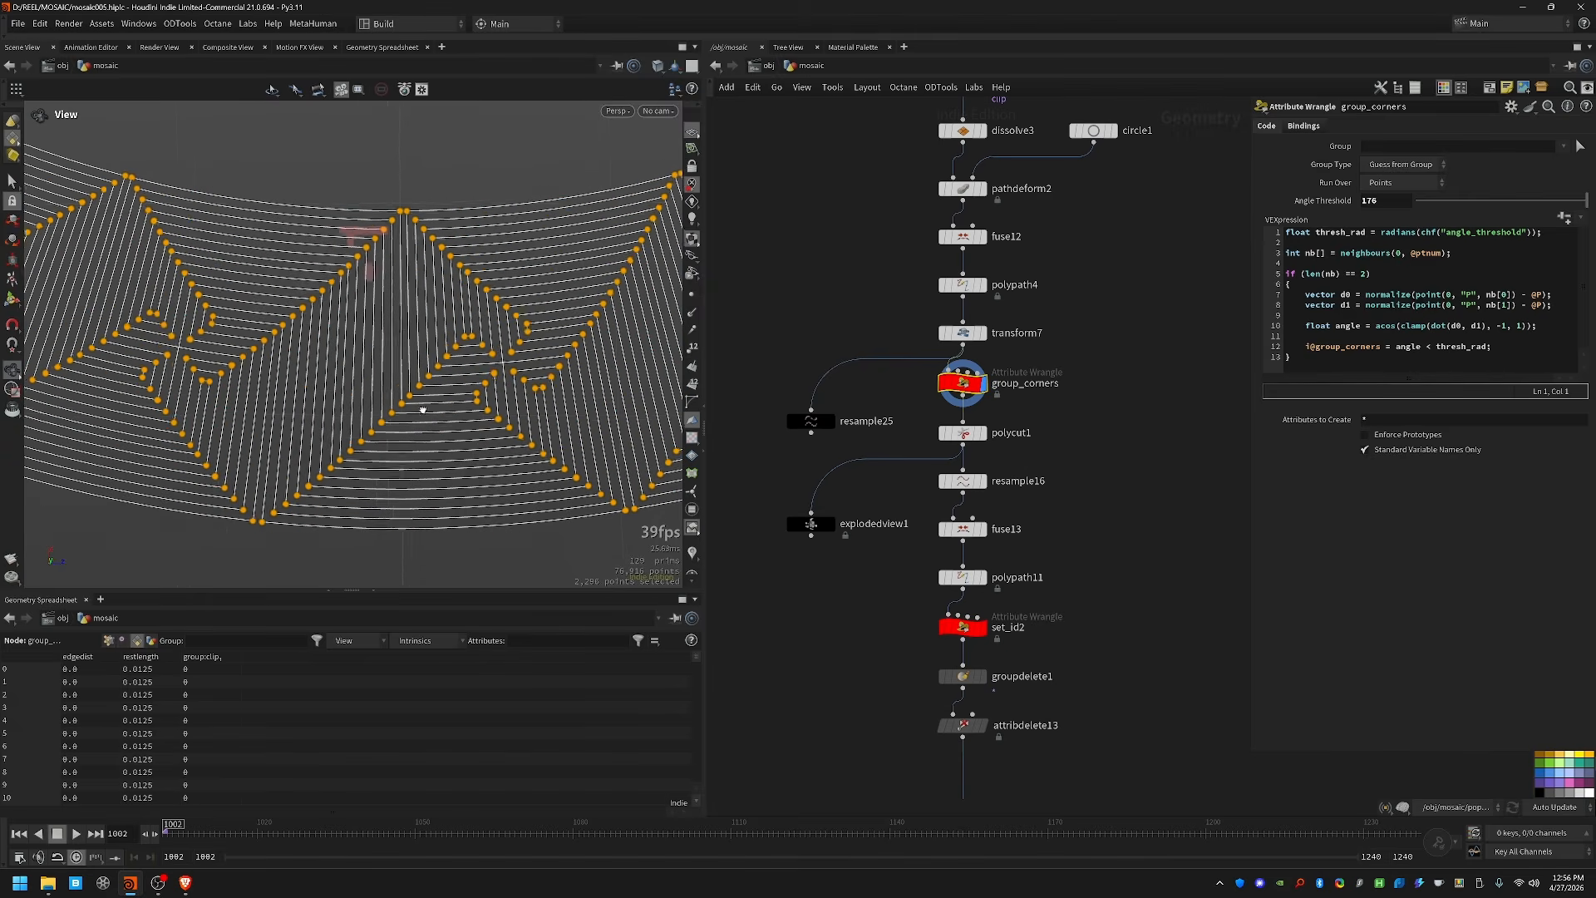
Step: View the corner-cut curves pulled apart with explodedview1, framed in the viewport, and return the display to polycut1
left_click(964, 434)
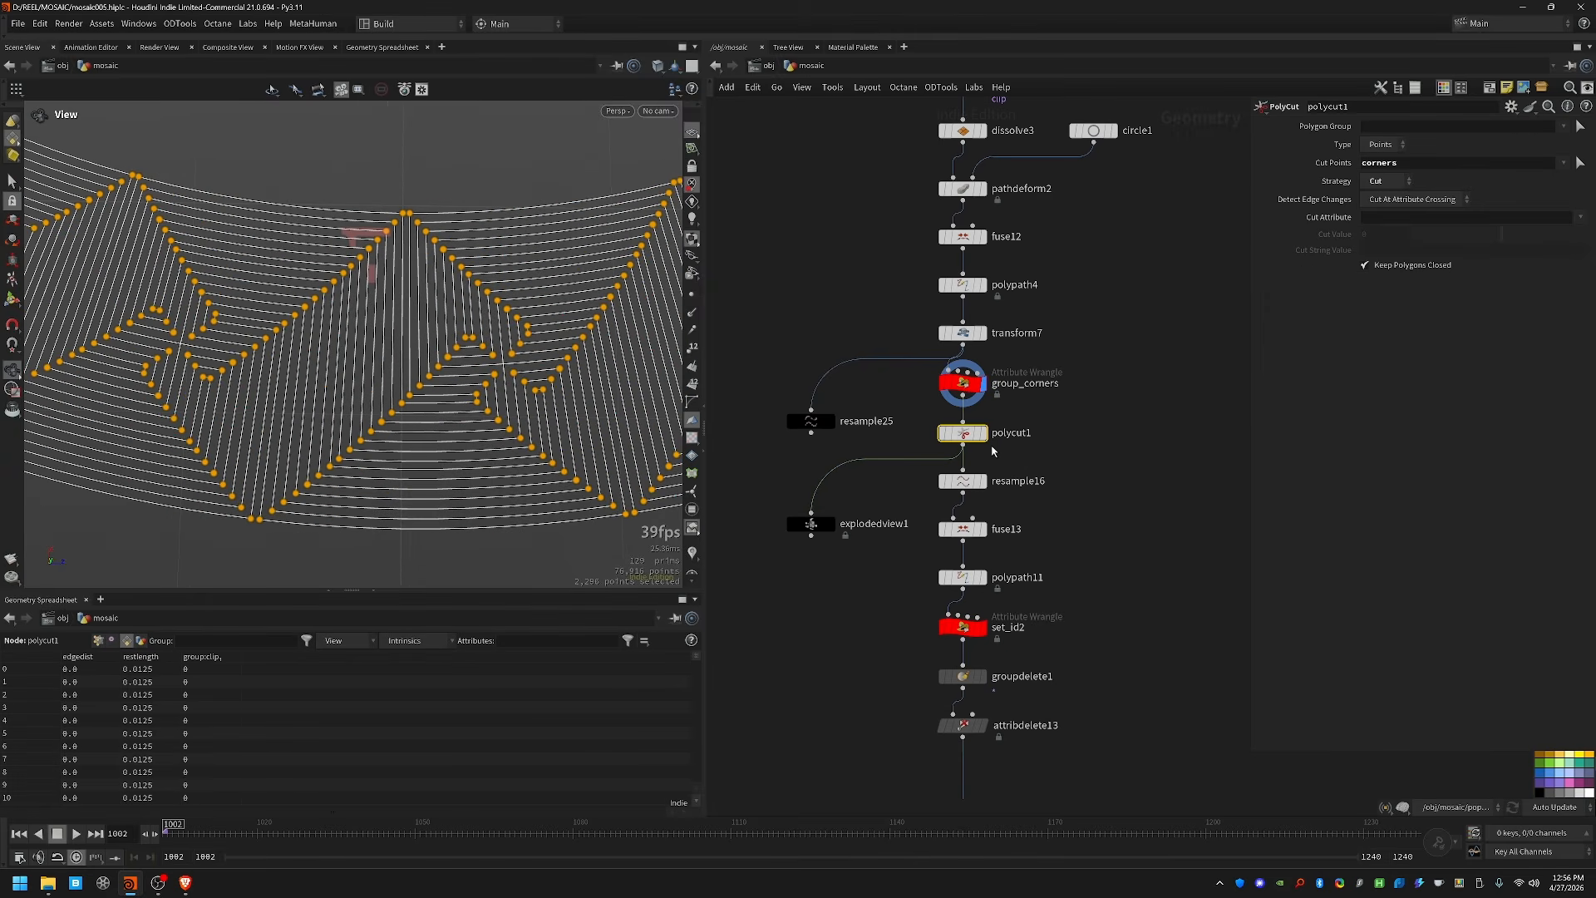
left_click(810, 524)
left_click(838, 499)
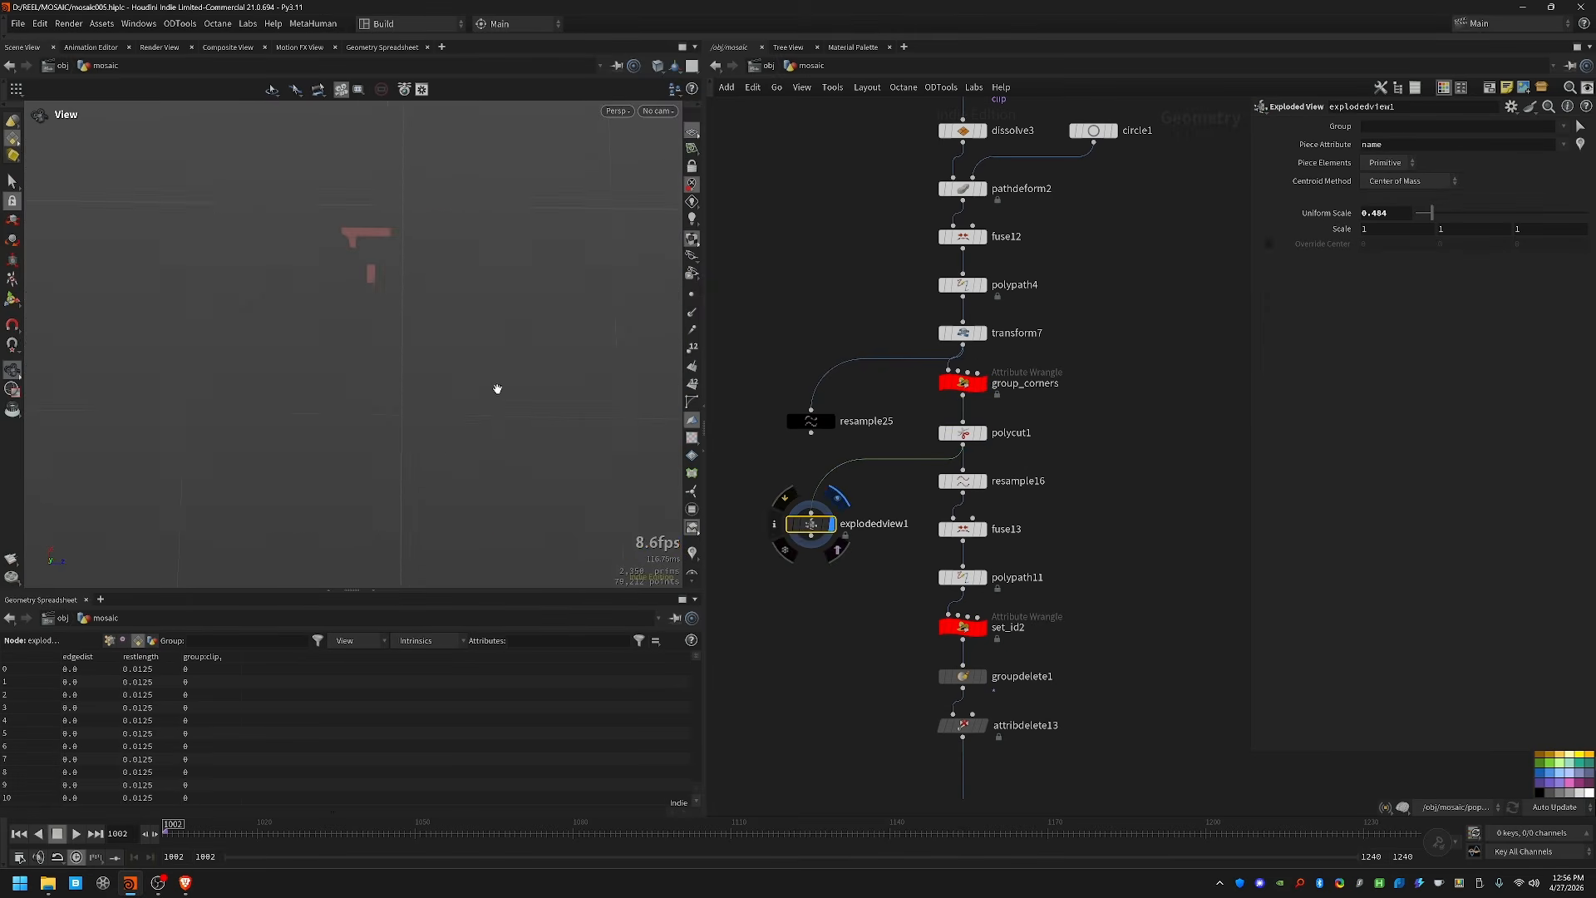
key("space+g")
scroll(353, 510, "up", 8)
scroll(420, 310, "down", 4)
left_click(983, 432)
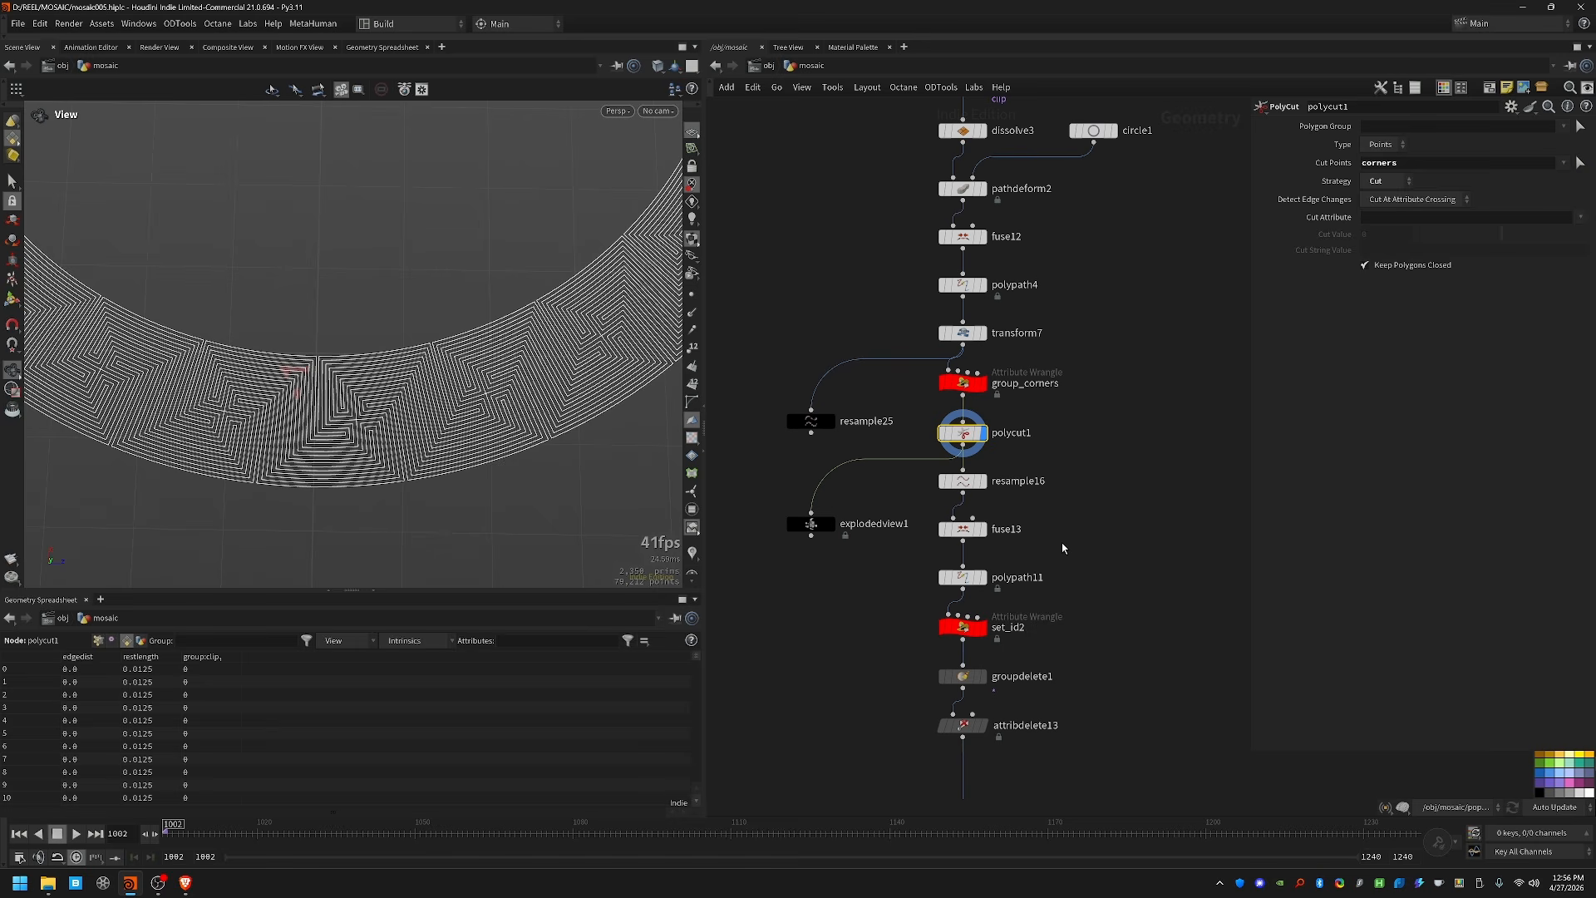
Step: Display resample16 and show the points to examine their even spacing between the meander corners
left_click(962, 481)
left_click(983, 481)
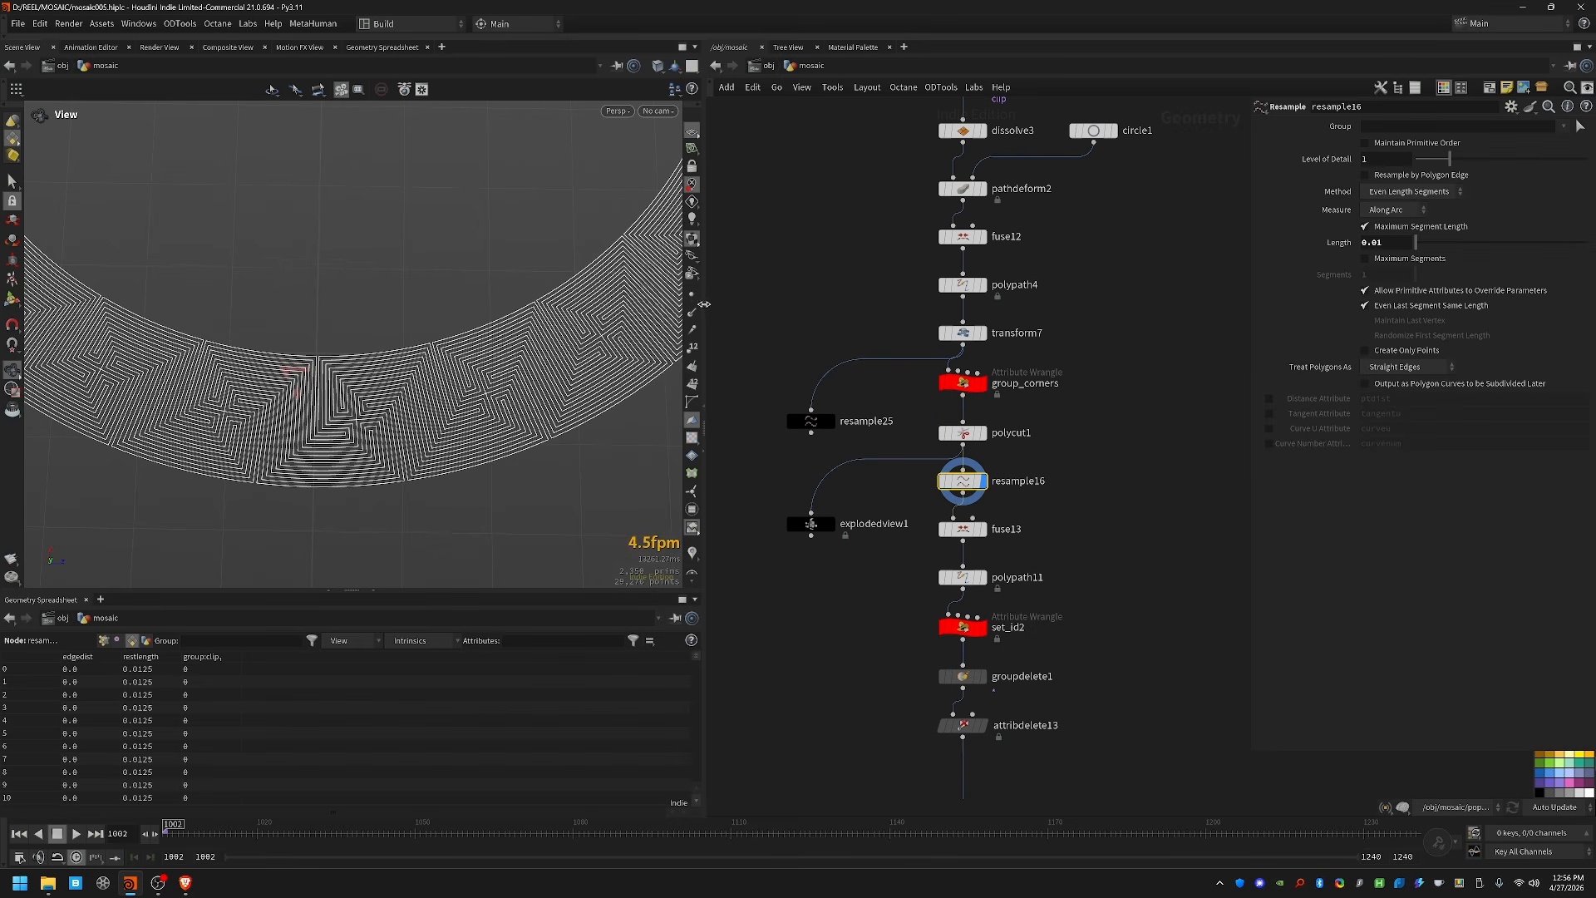
scroll(675, 410, "up", 6)
scroll(524, 380, "down", 5)
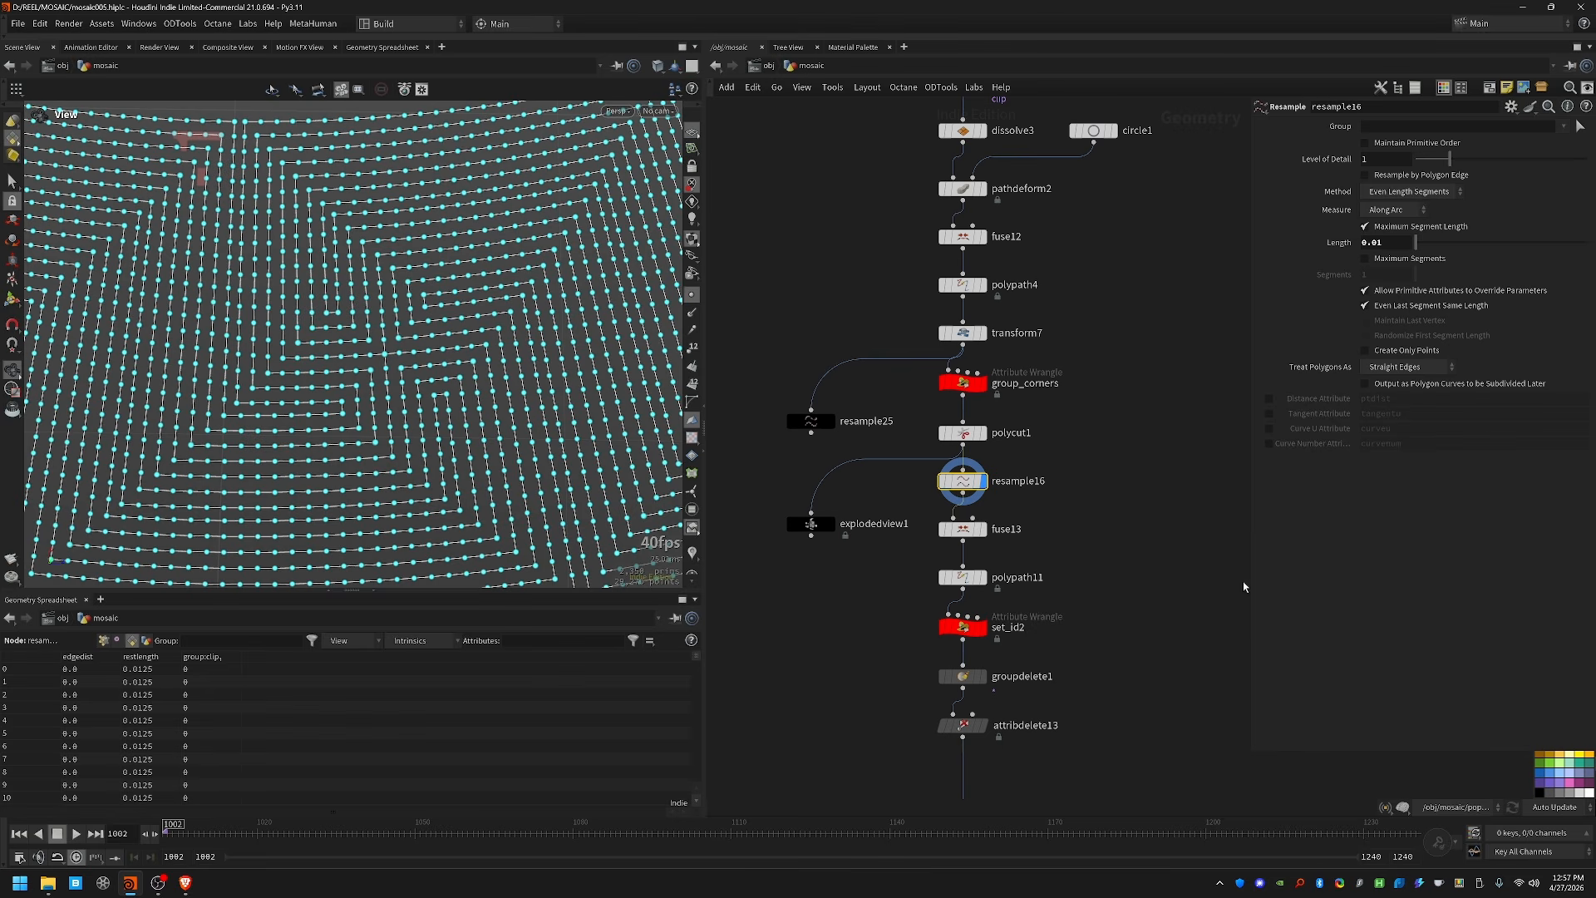
Step: Display fuse13 and polypath11 to view the resampled segments fused and rejoined
left_click_drag(1132, 551, 918, 524)
key("r")
left_click_drag(1039, 586, 943, 558)
key("r")
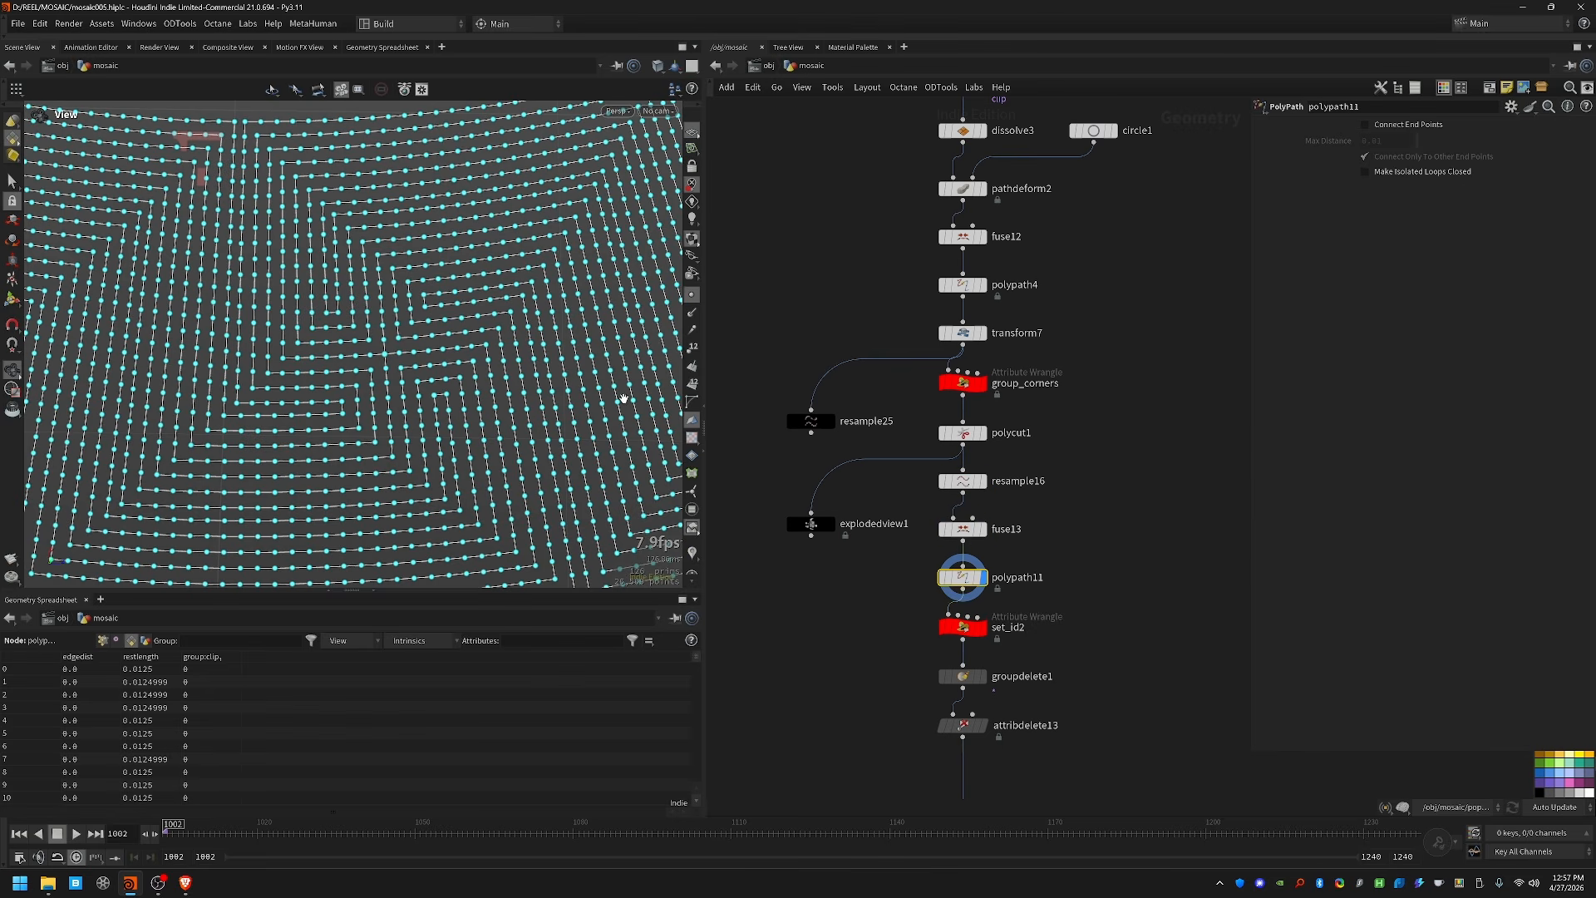
Step: Display the set_id2 wrangle that assigns id 2 to the ring's points, and hide the point markers
left_click(963, 626)
left_click(983, 627)
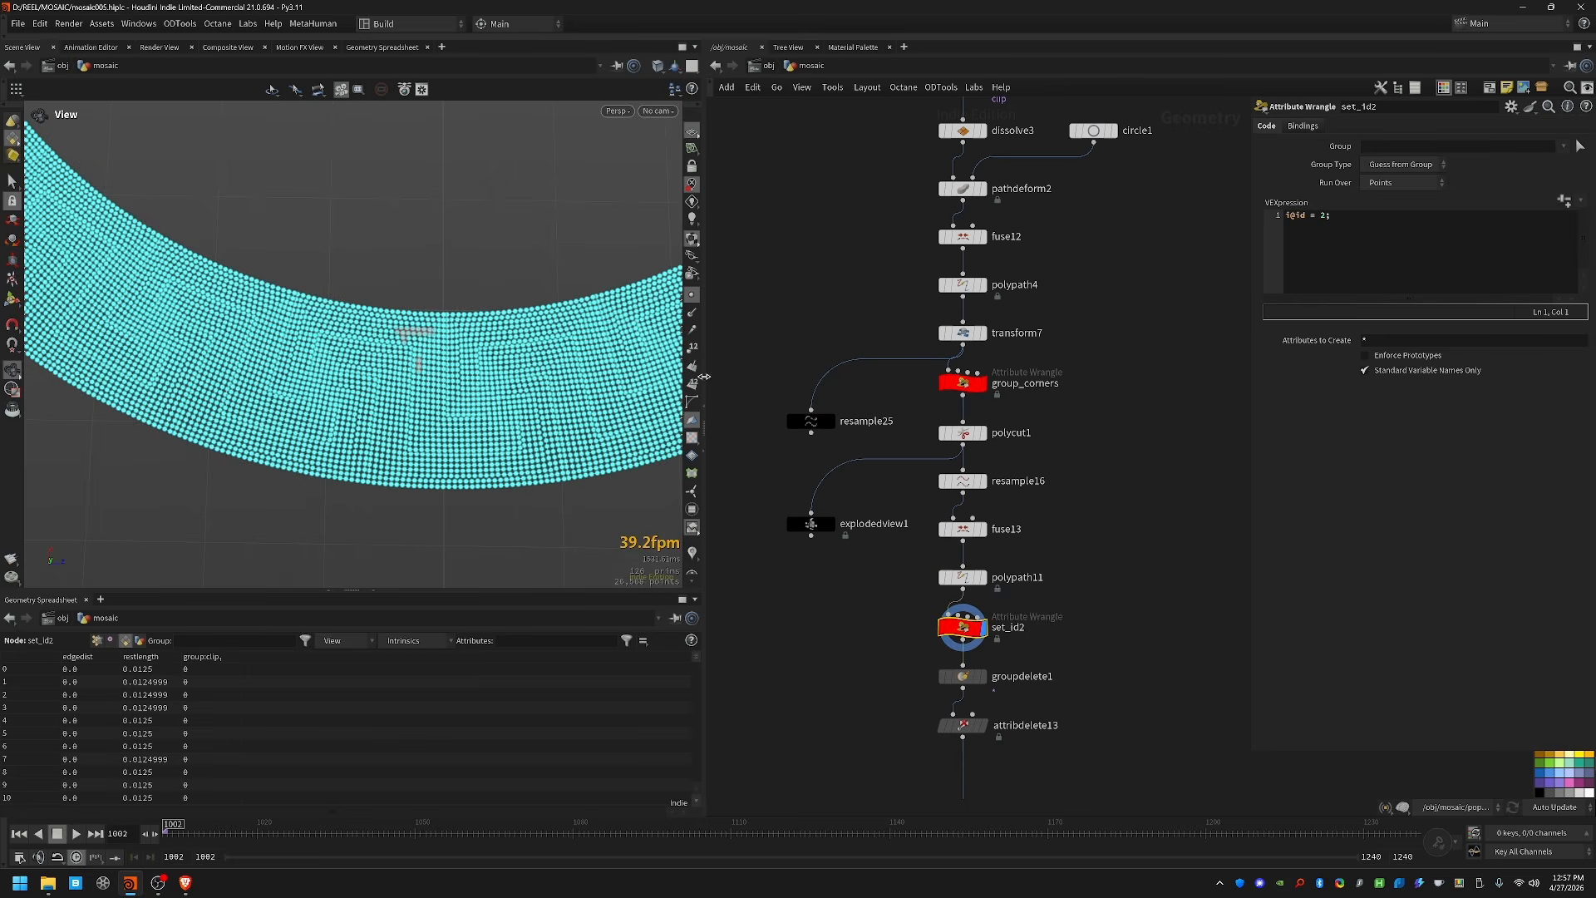
left_click(691, 294)
Step: Display groupdelete1 and attribdelete13 at the end of the chain, and select the OUT_Meanders null
middle_click_drag(927, 653, 961, 414)
left_click_drag(960, 414, 1039, 453)
key("r")
left_click_drag(884, 477, 1053, 511)
key("r")
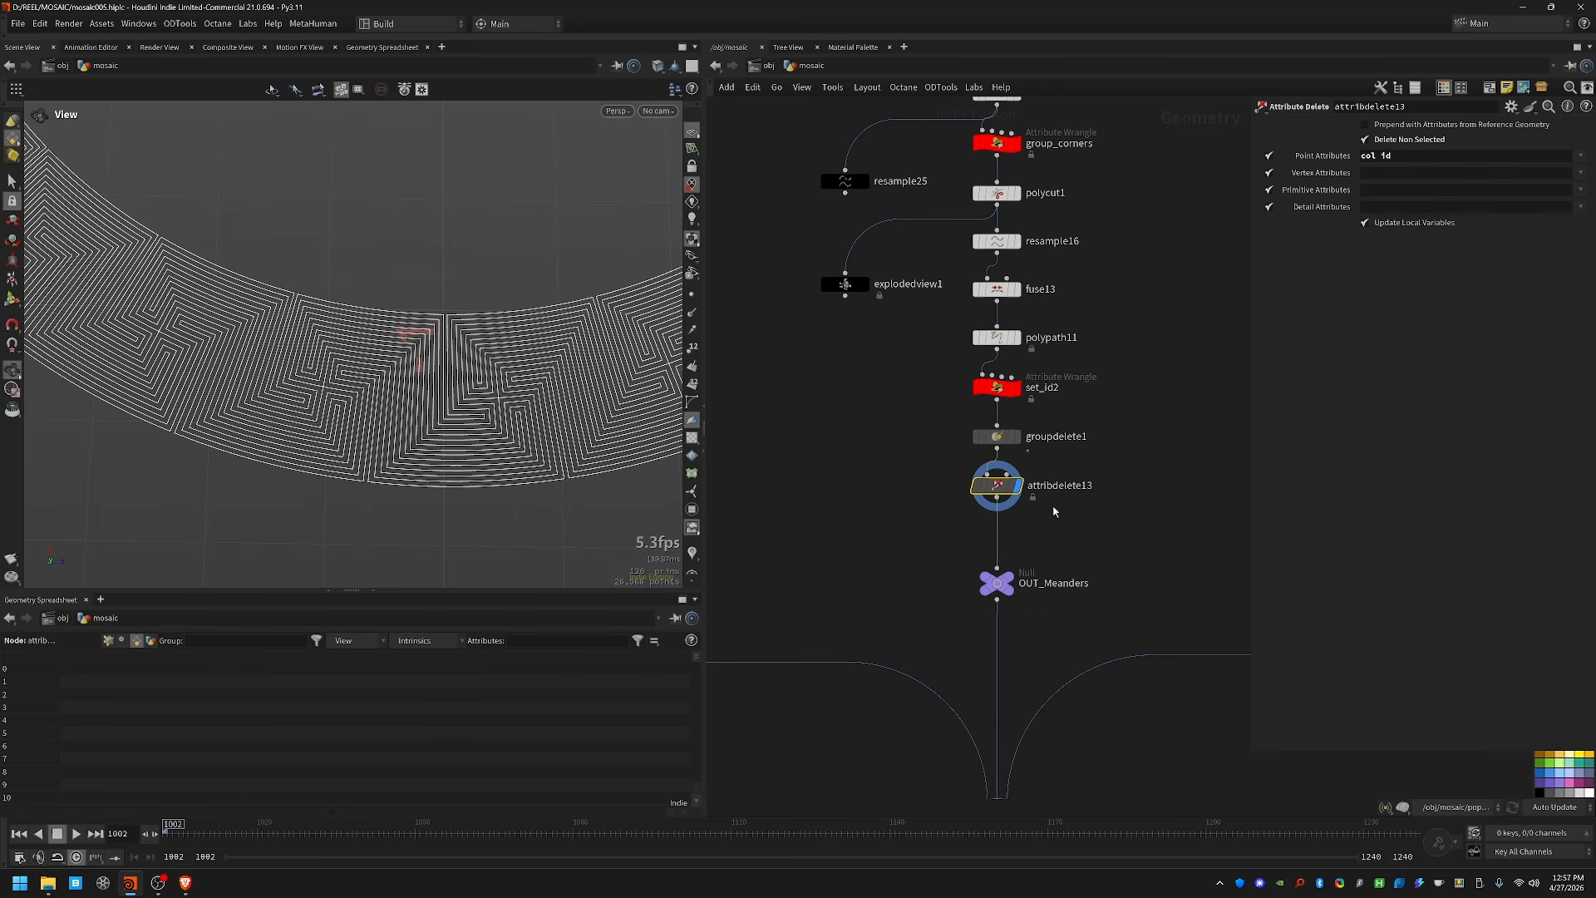
left_click(1054, 582)
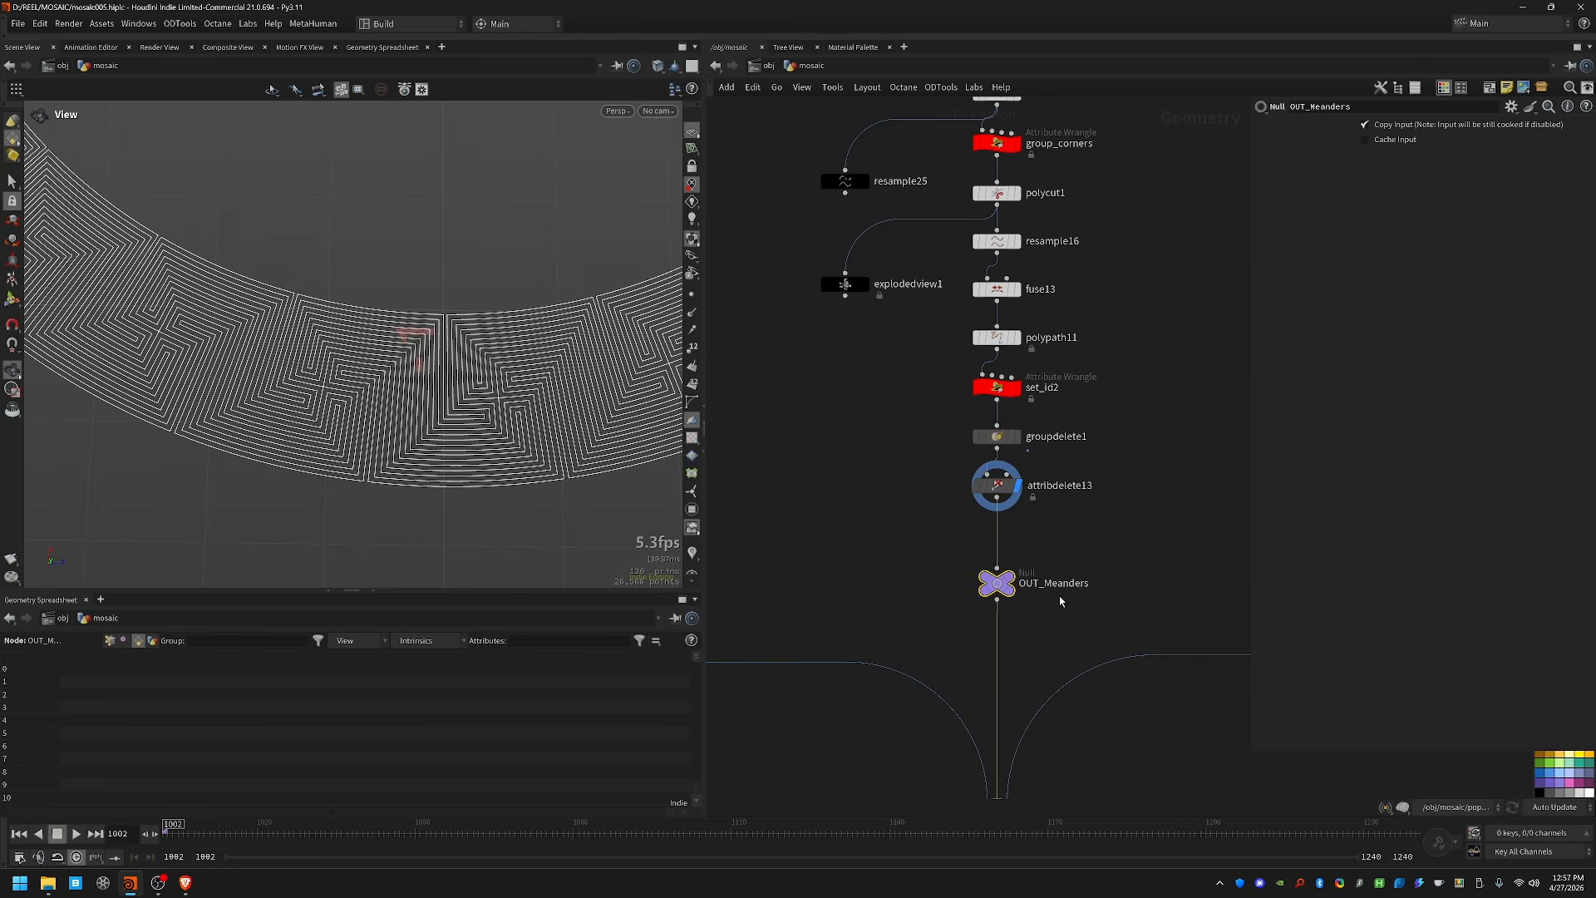
Step: Display the OUT_Mosaic_Final null and turn off the wireframe overlay to view the finished mosaic
key("f")
scroll(924, 547, "down", 3)
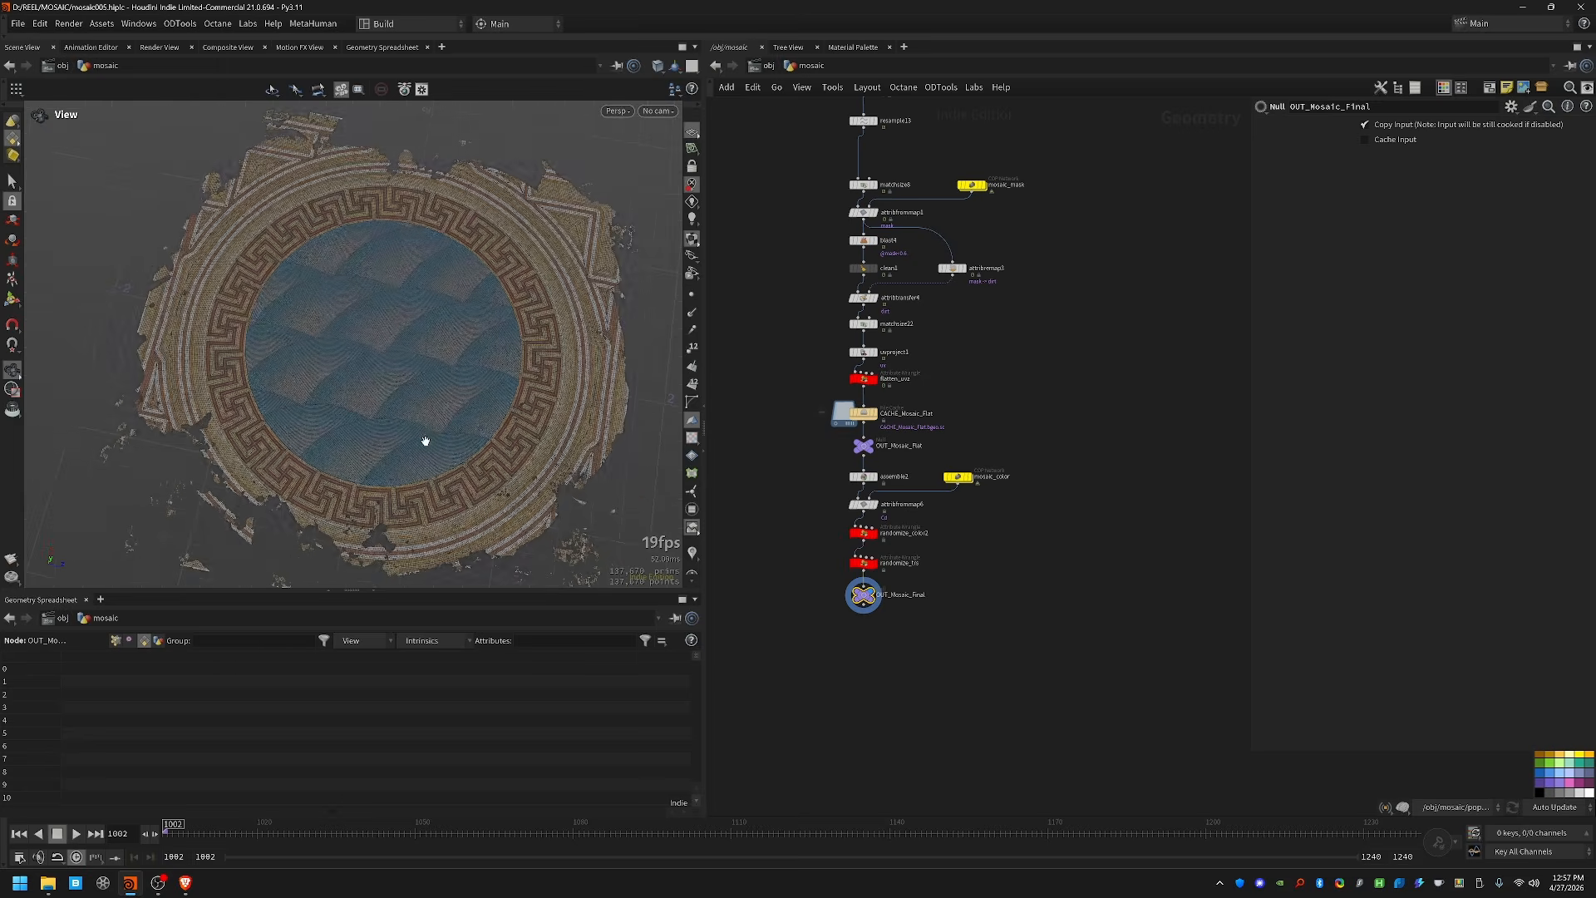
key("shift+w")
left_click_drag(425, 440, 433, 545)
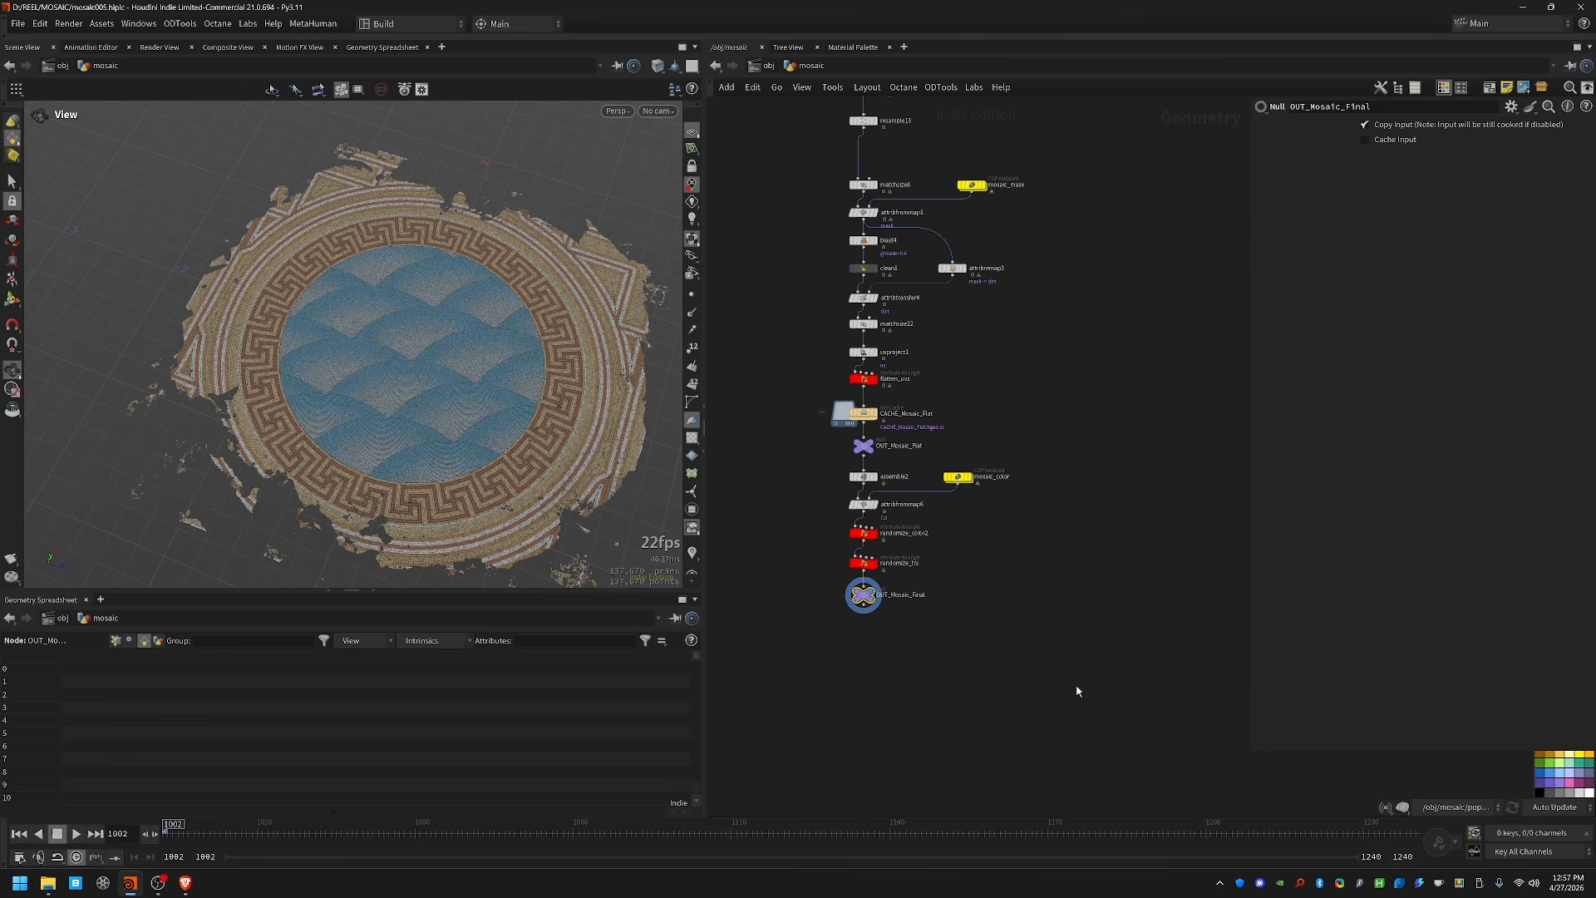
Step: Display the border COP network's mask and open the network to see its nodes
scroll(1104, 319, "down", 2)
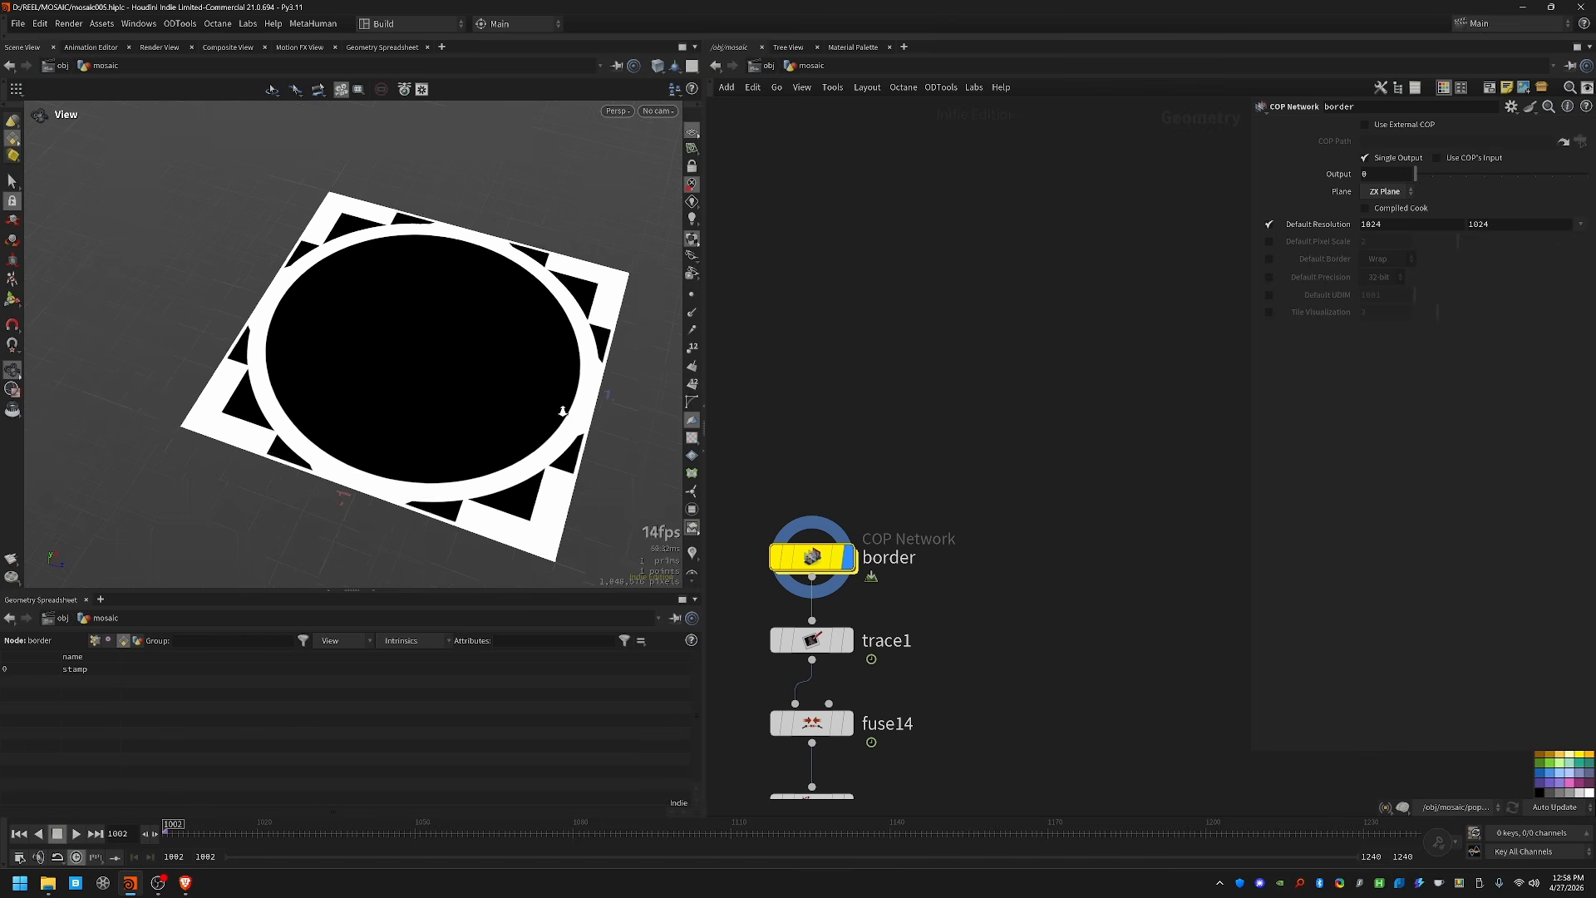
scroll(519, 413, "up", 1)
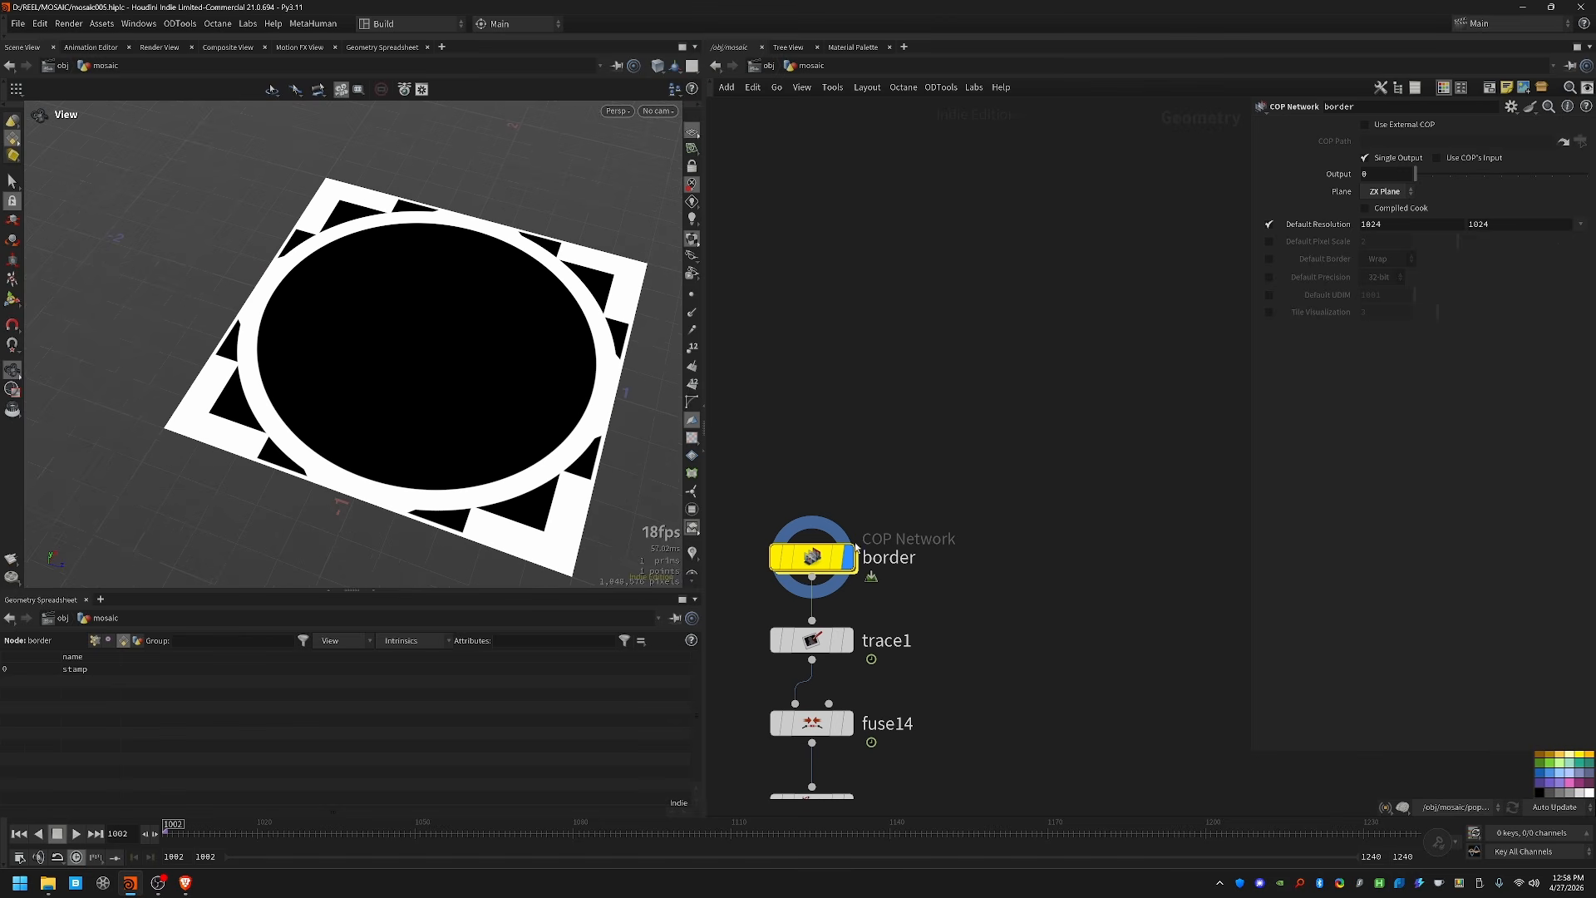
double_click(796, 574)
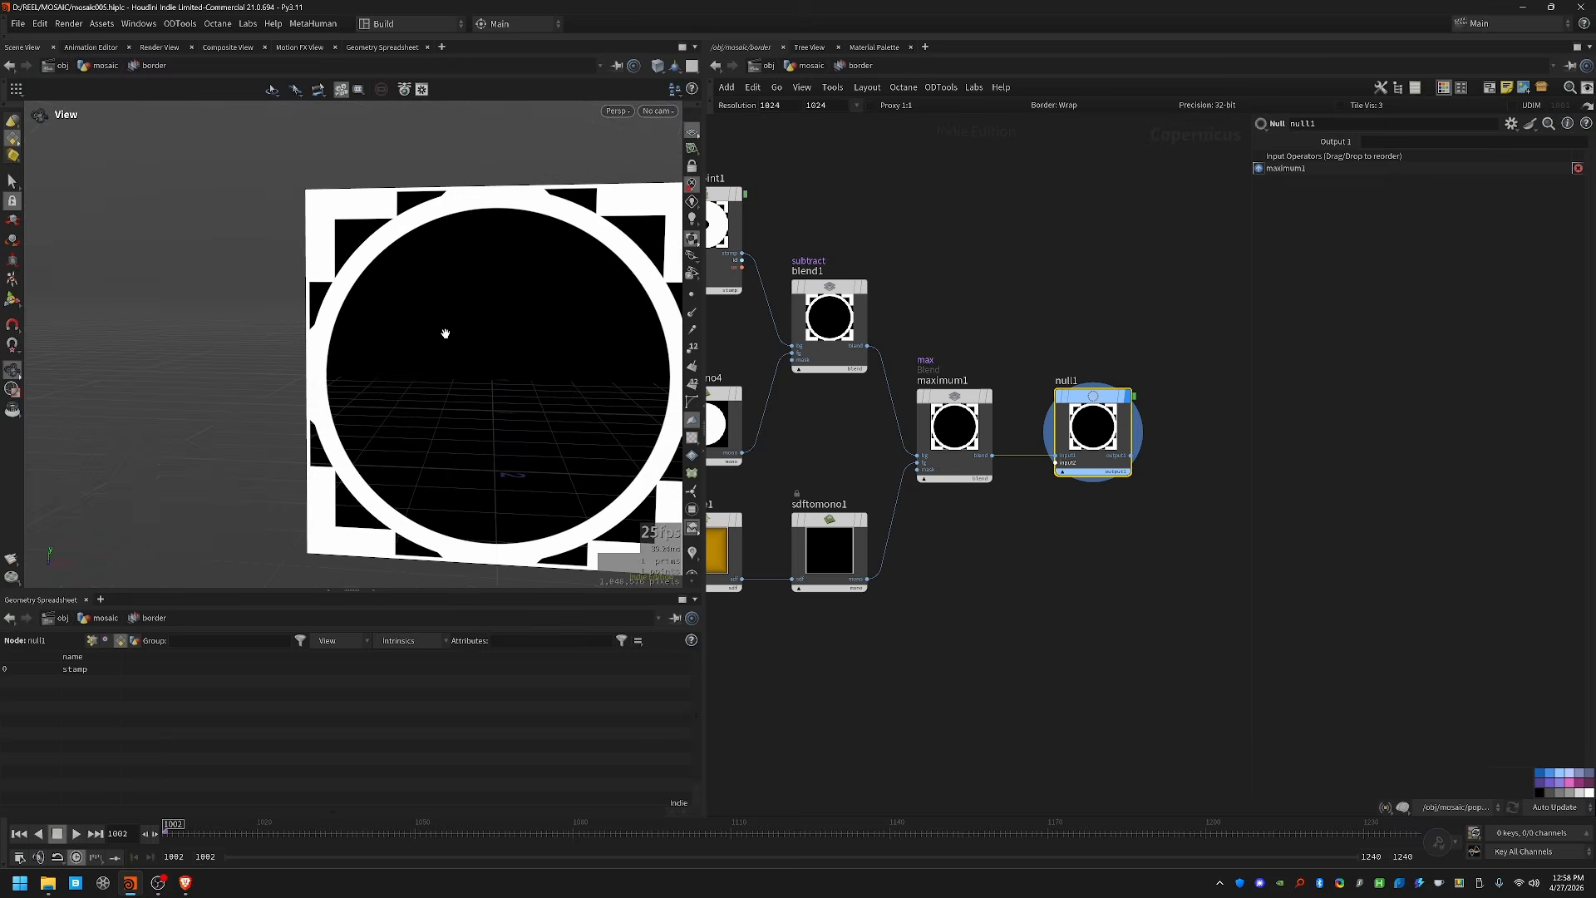
Step: Inspect attribwrangle1 inside sopimport1 with its point normals shown, hide the normals and return to the border network
middle_click_drag(959, 206, 1114, 226)
scroll(1105, 228, "down", 2)
double_click(855, 214)
left_click(896, 509)
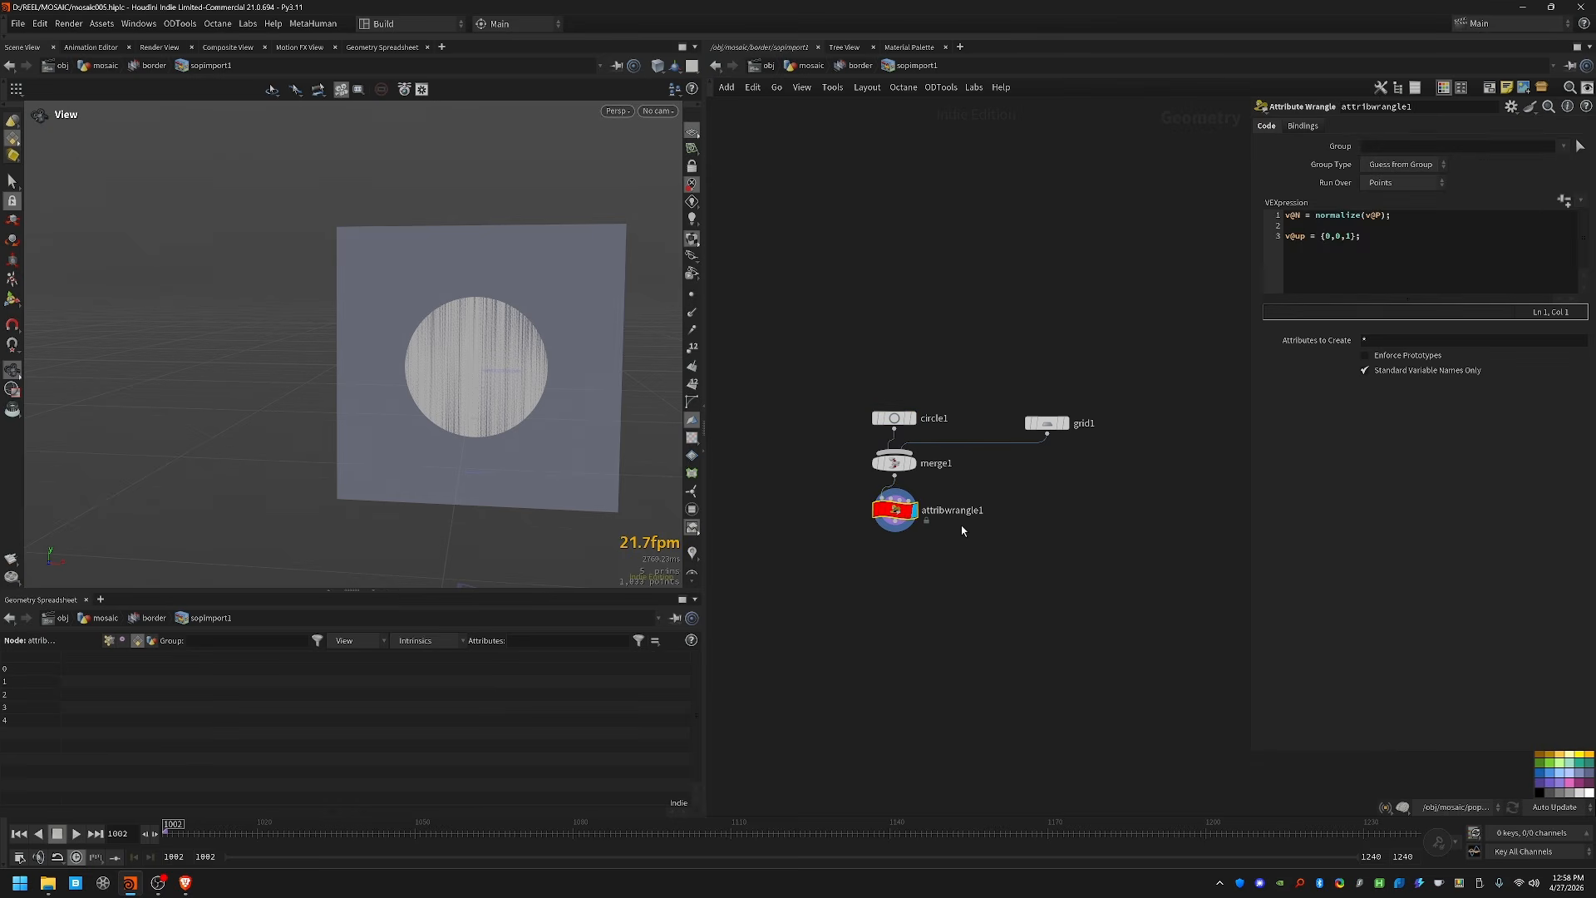
left_click(691, 313)
left_click_drag(553, 360, 616, 314)
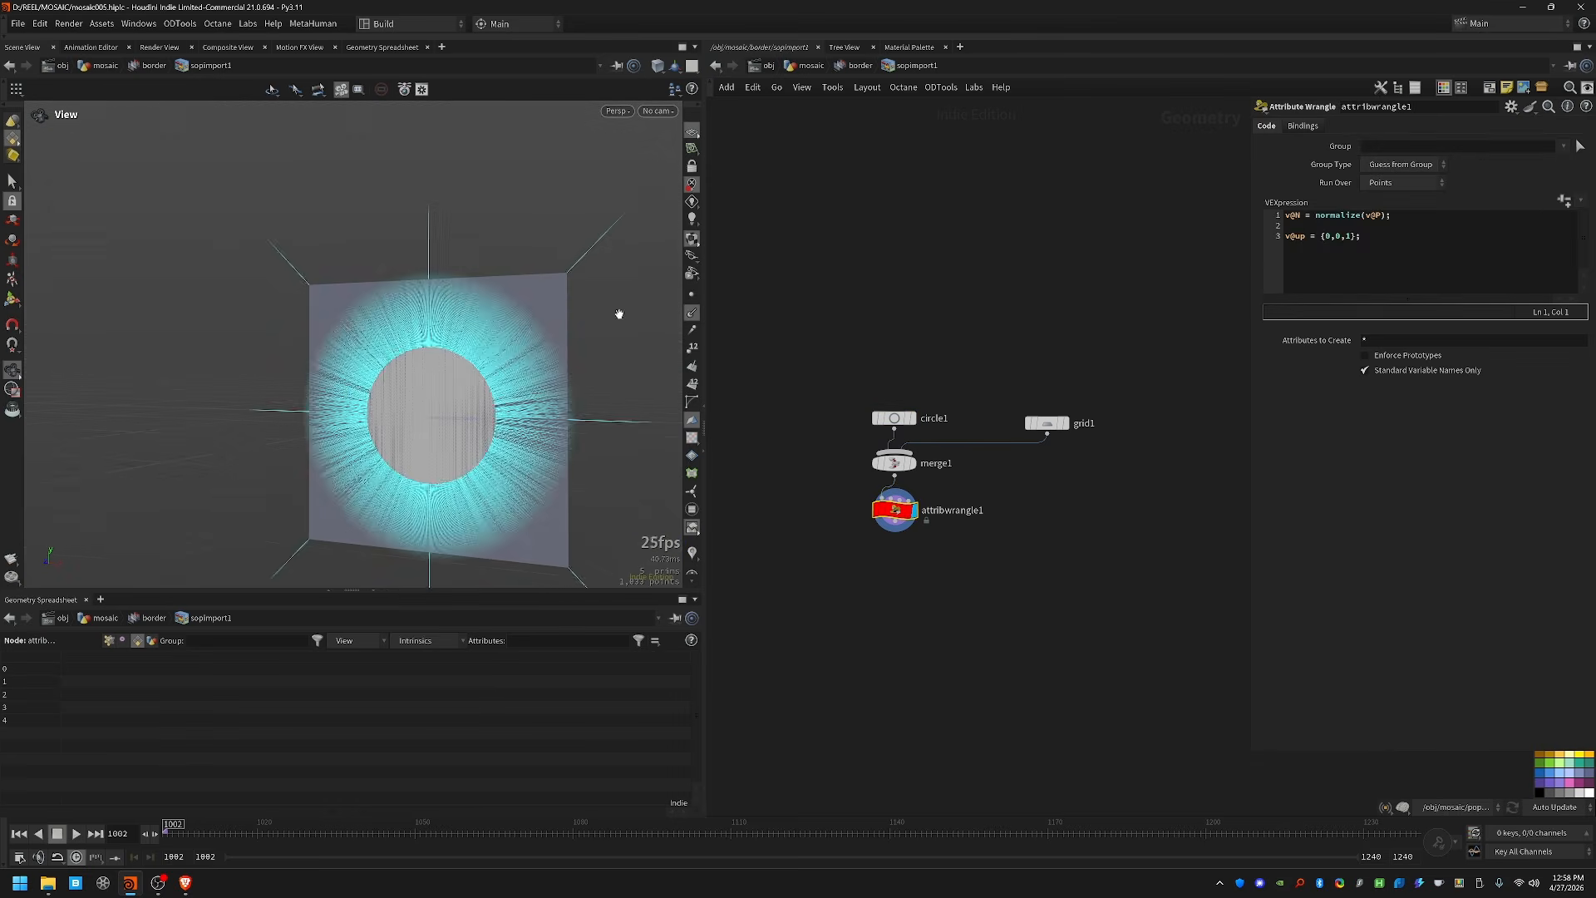
left_click(691, 311)
left_click(858, 65)
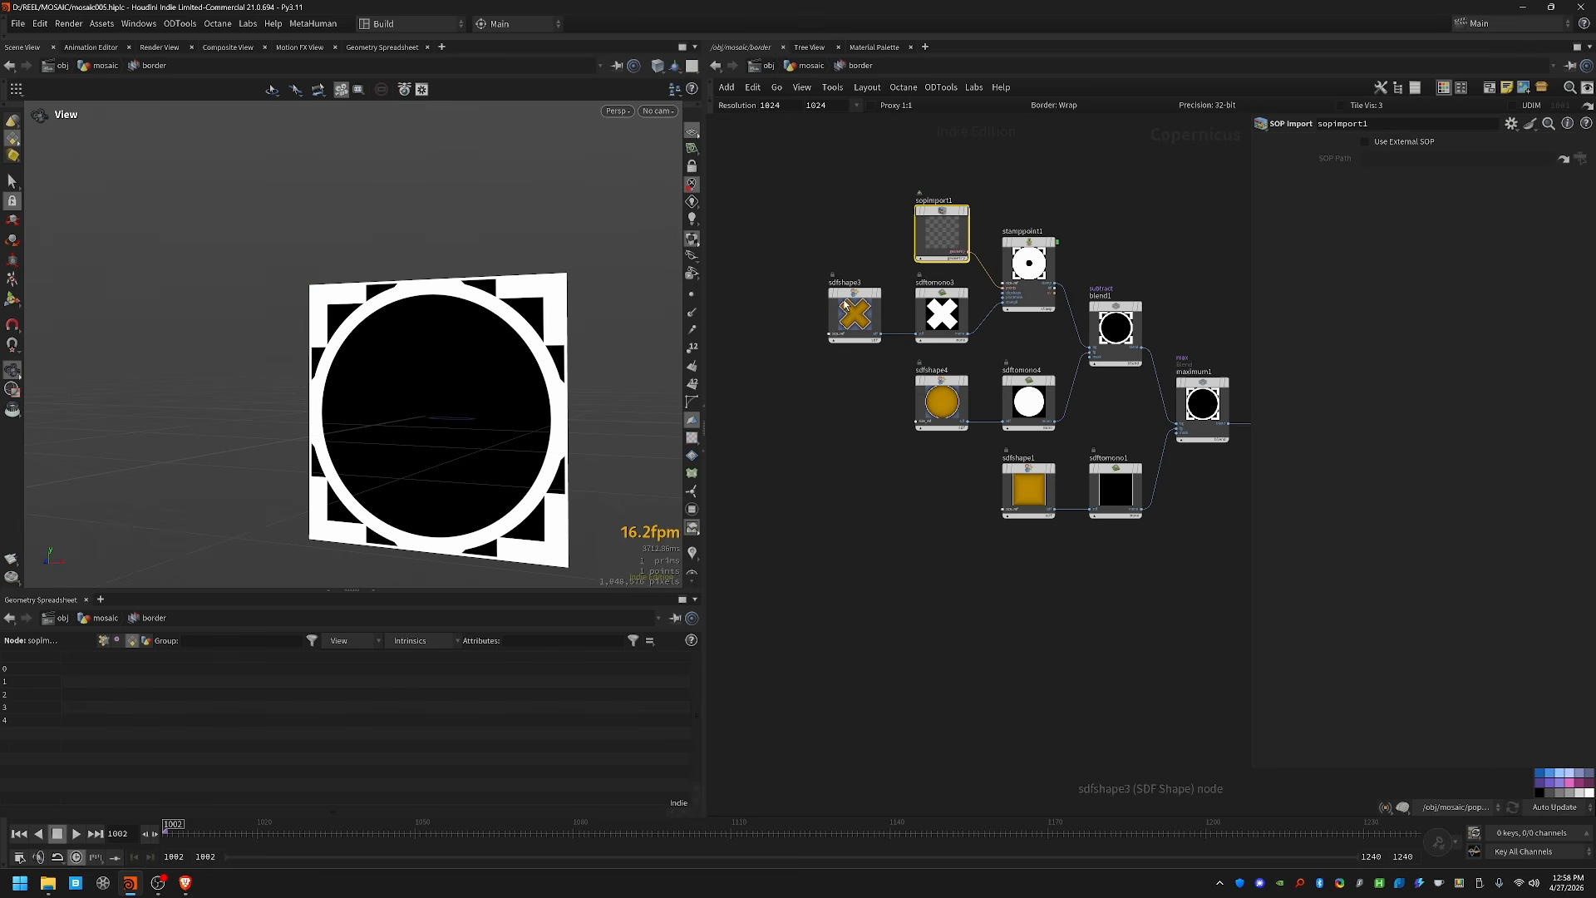
Step: Display the stamppoint1 node to examine how the shape is stamped around the circle
middle_click_drag(1058, 196, 1023, 243)
left_click(995, 309)
middle_click_drag(337, 315, 289, 229)
middle_click_drag(1041, 292, 955, 282)
left_click(1002, 358)
left_click(926, 279)
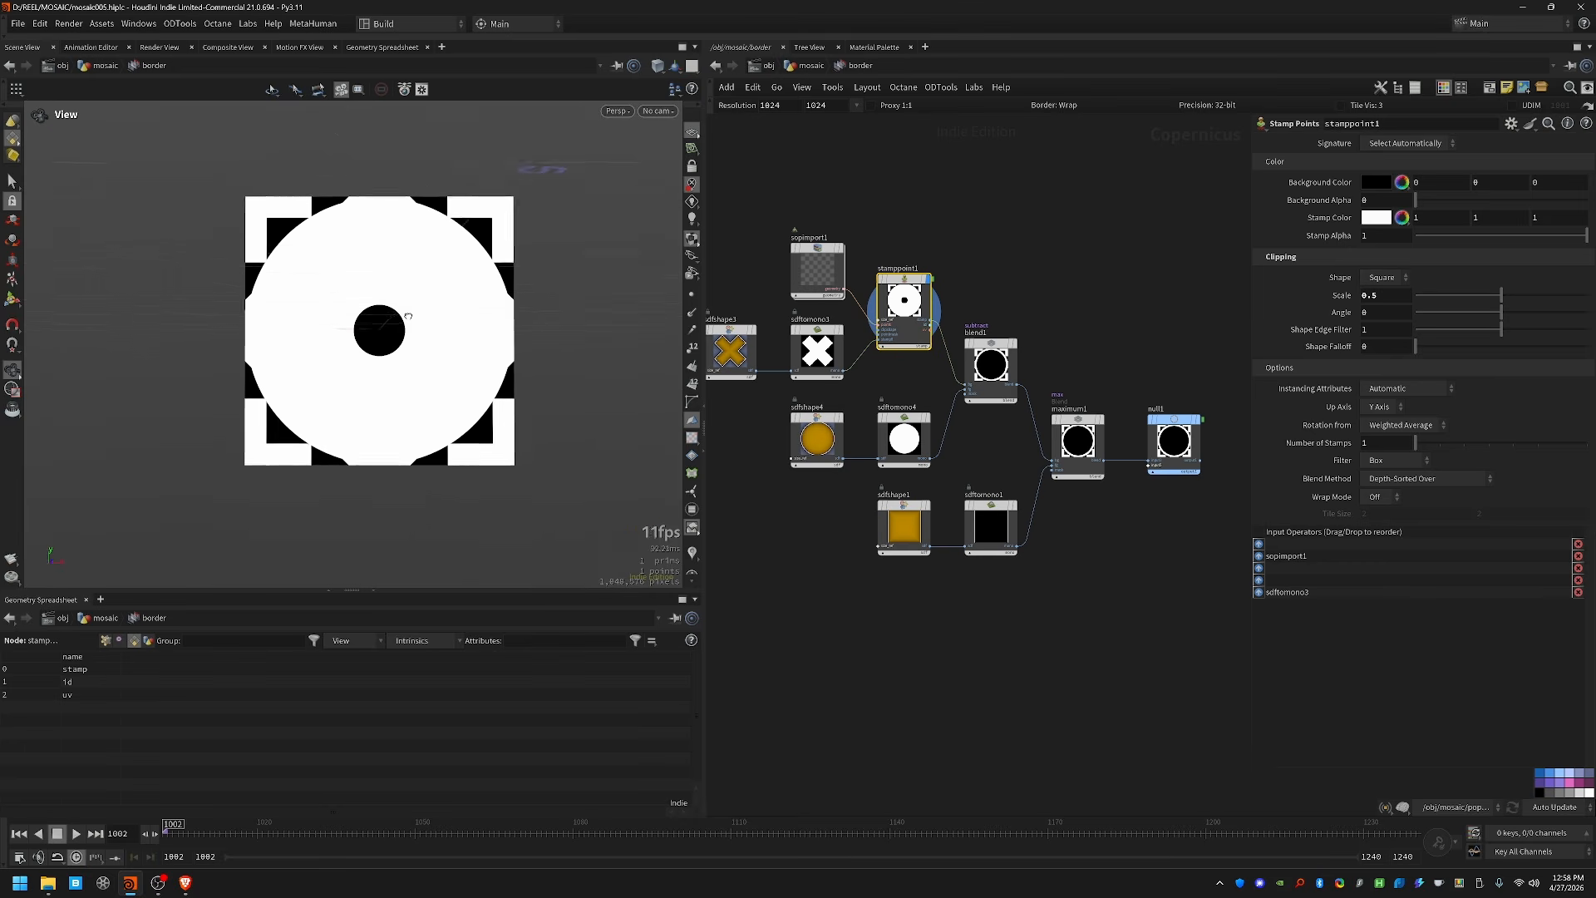
Step: Display blend1, maximum1 and null1 in turn to view the combined border mask, and return to the mosaic network
left_click(997, 371)
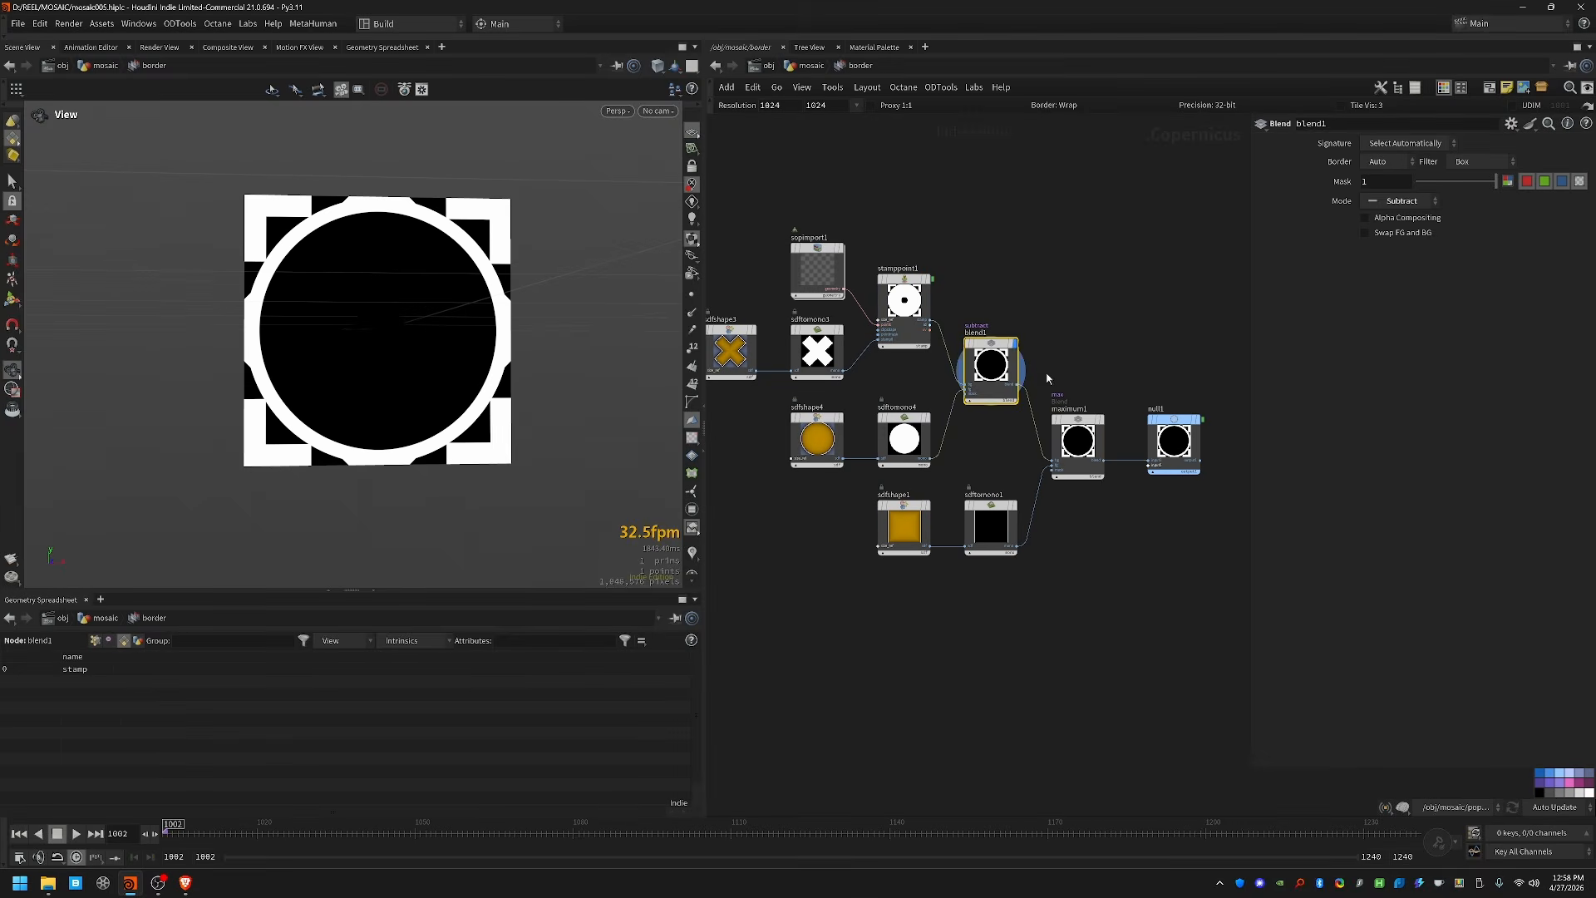
left_click(1091, 441)
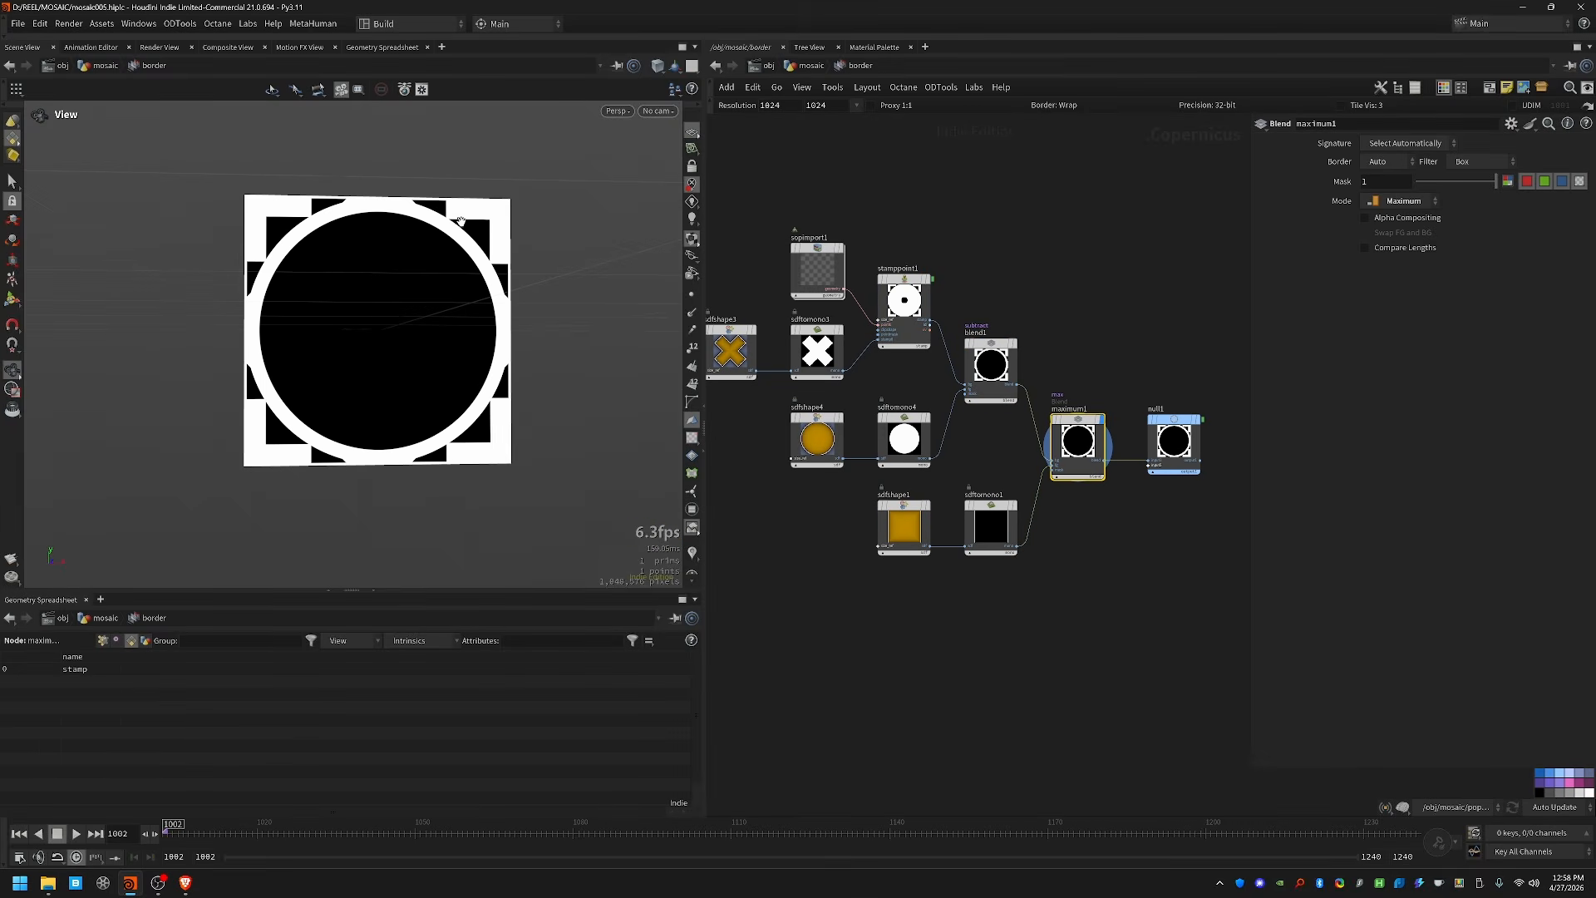
left_click(1173, 434)
key("u")
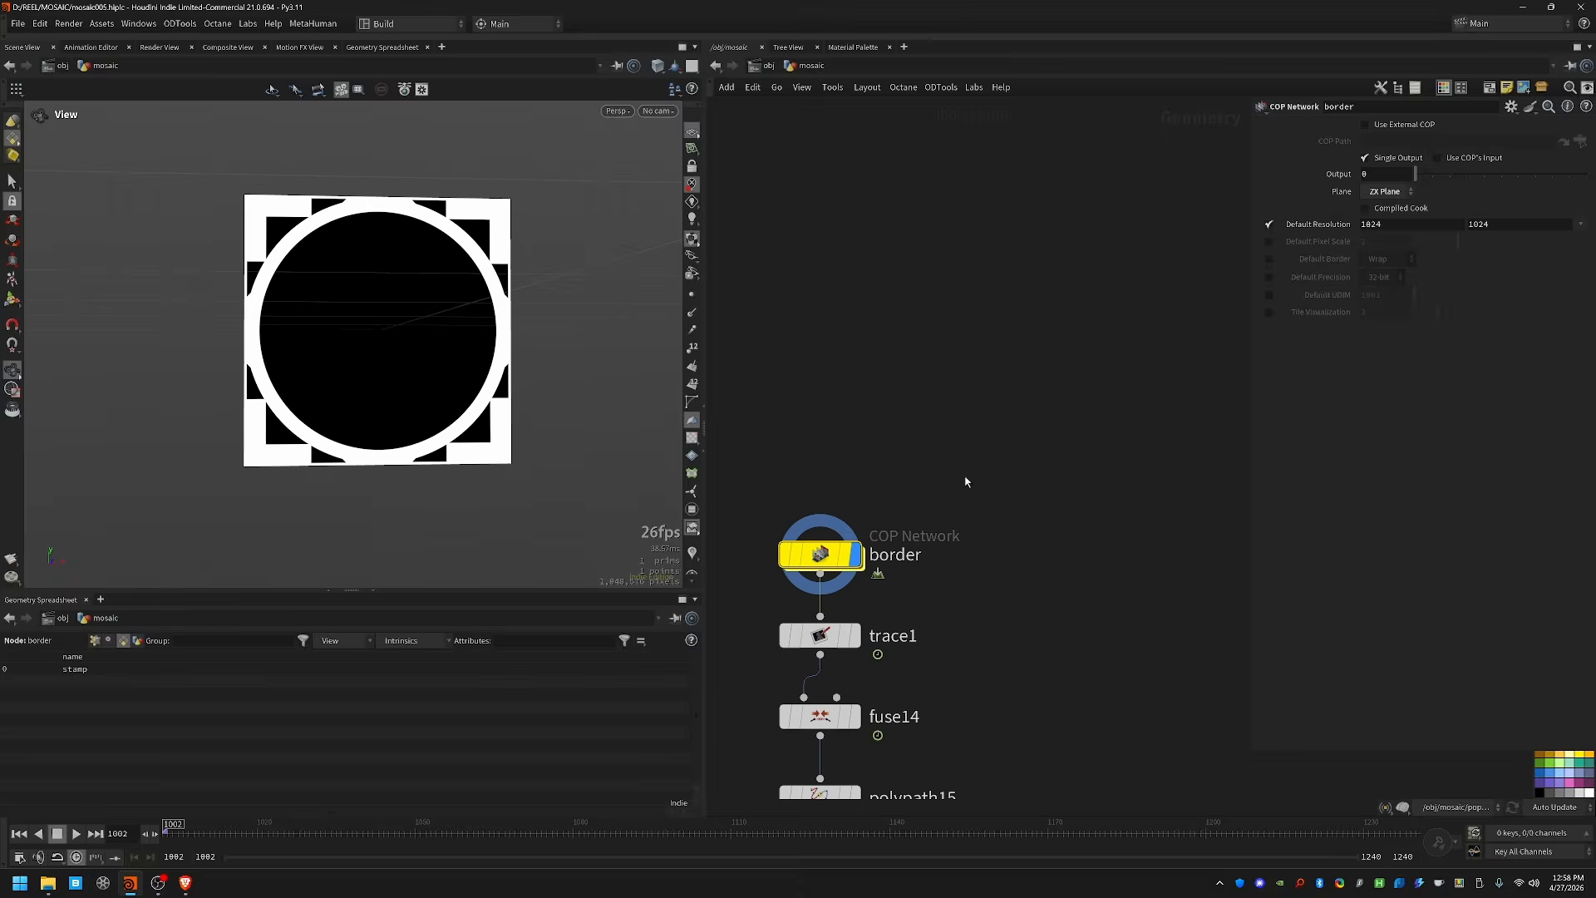
Step: Display polypath15 and facet1 to compare the traced border before and after inline points are removed
left_click_drag(818, 359, 961, 311)
key("r")
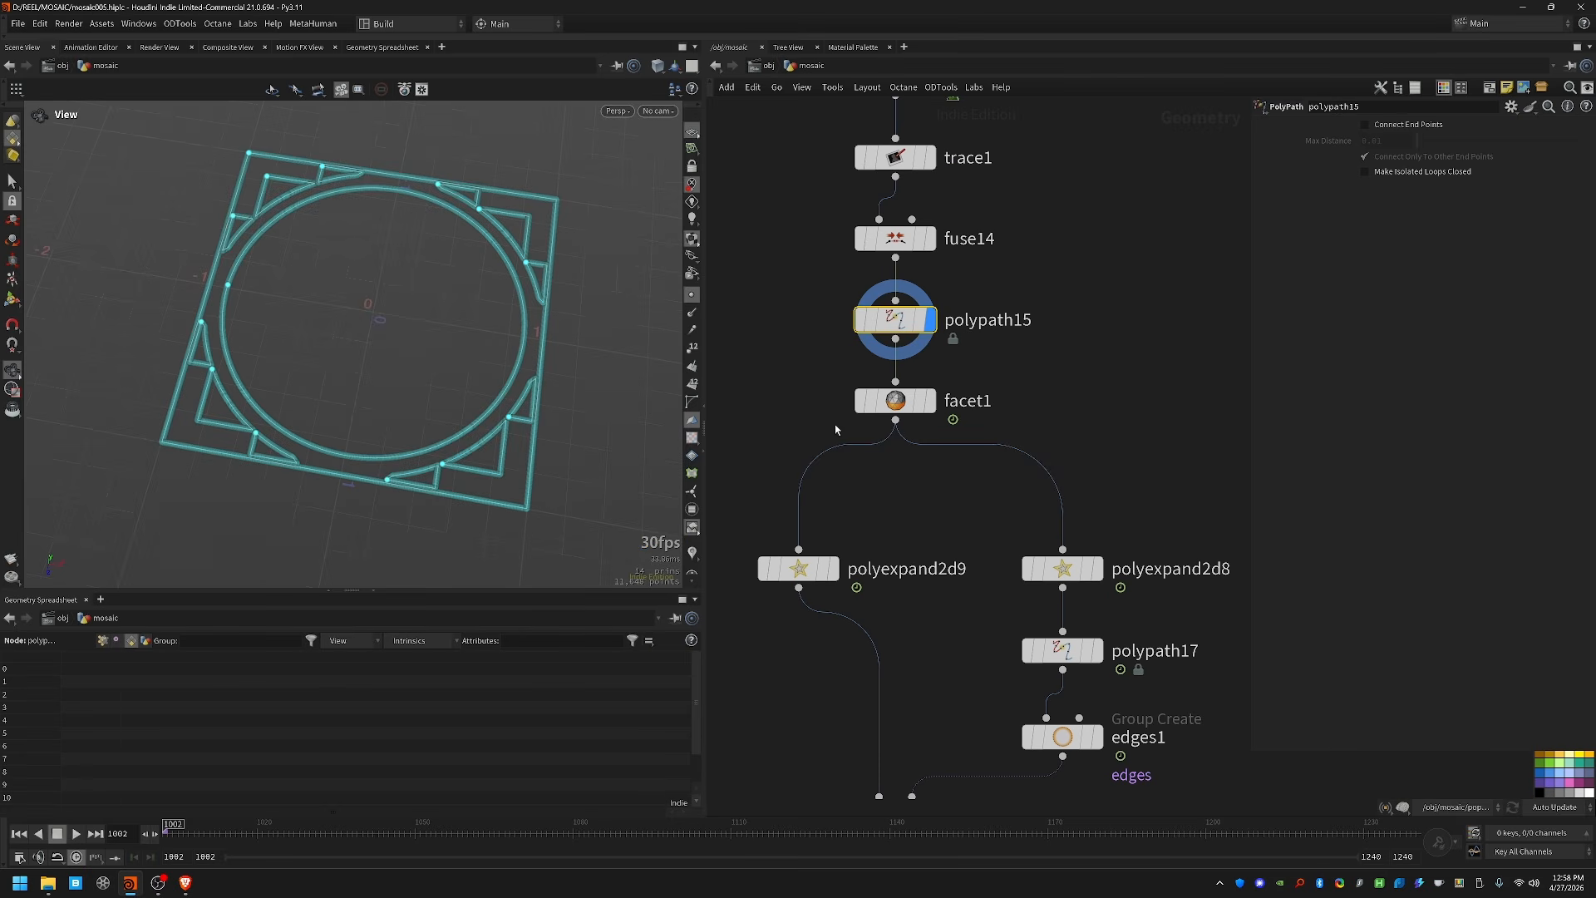
left_click(881, 401)
left_click(929, 400)
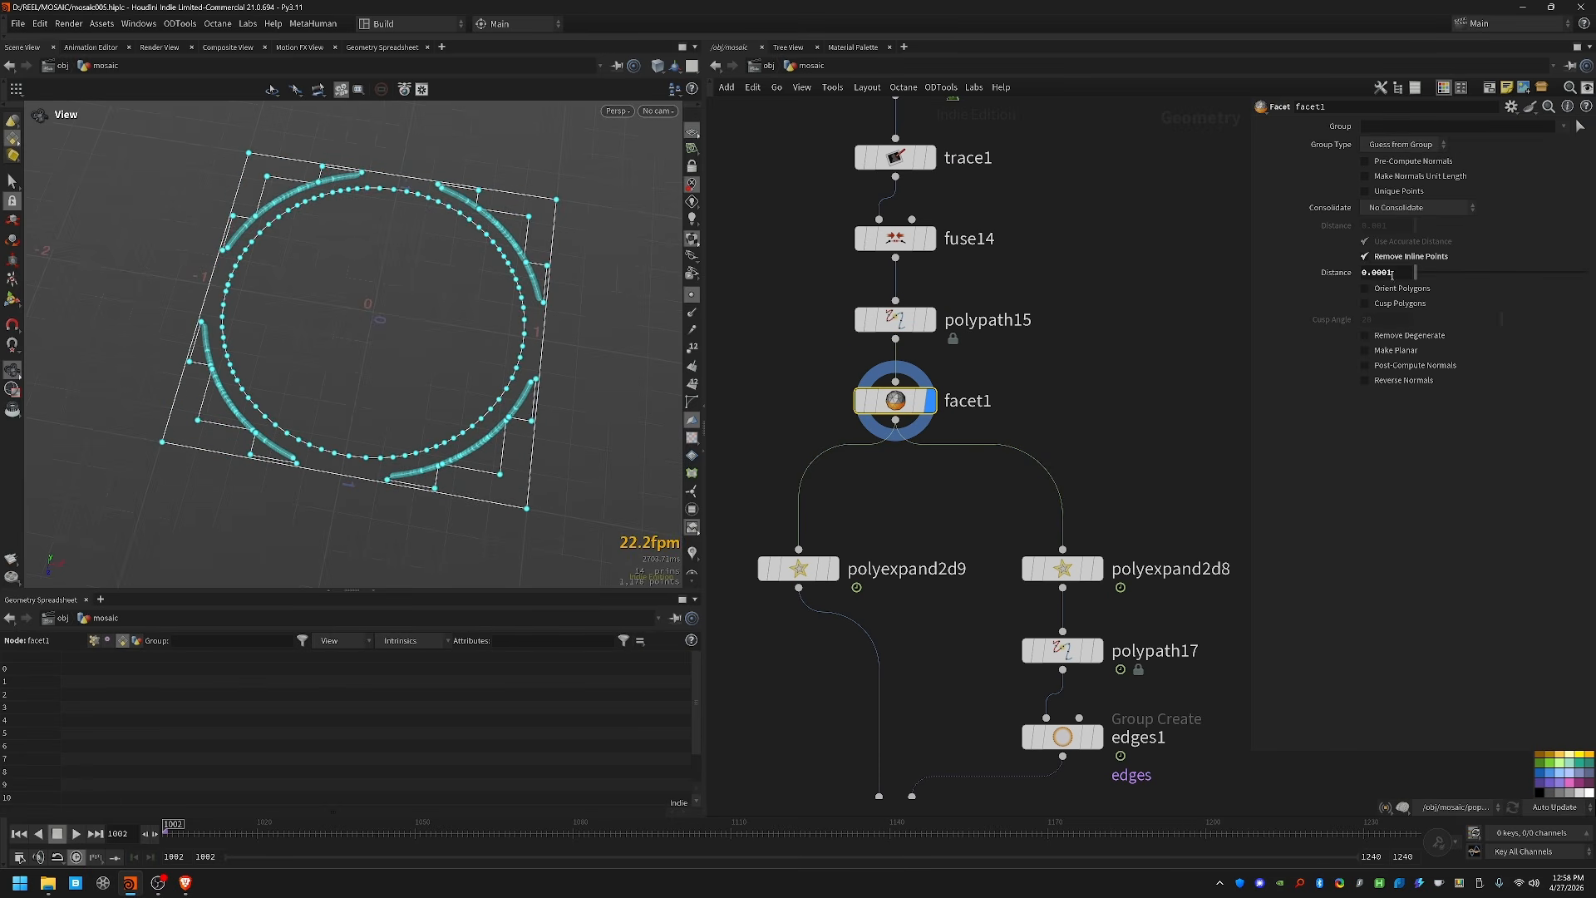
middle_click_drag(934, 533, 947, 416)
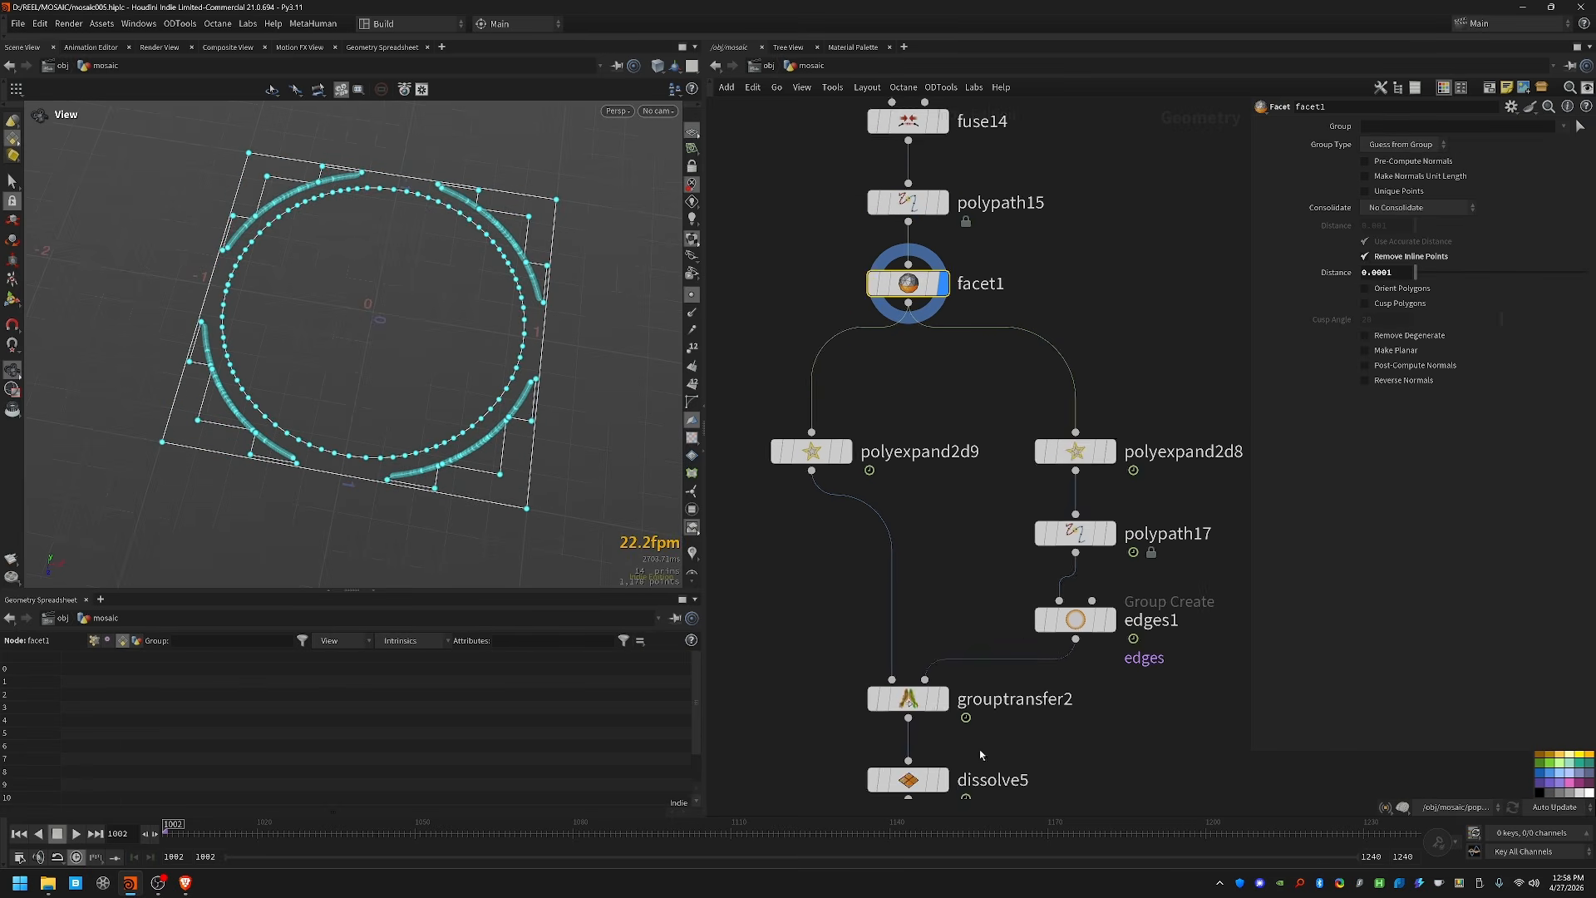
middle_click_drag(979, 750, 1016, 387)
middle_click_drag(982, 138, 990, 389)
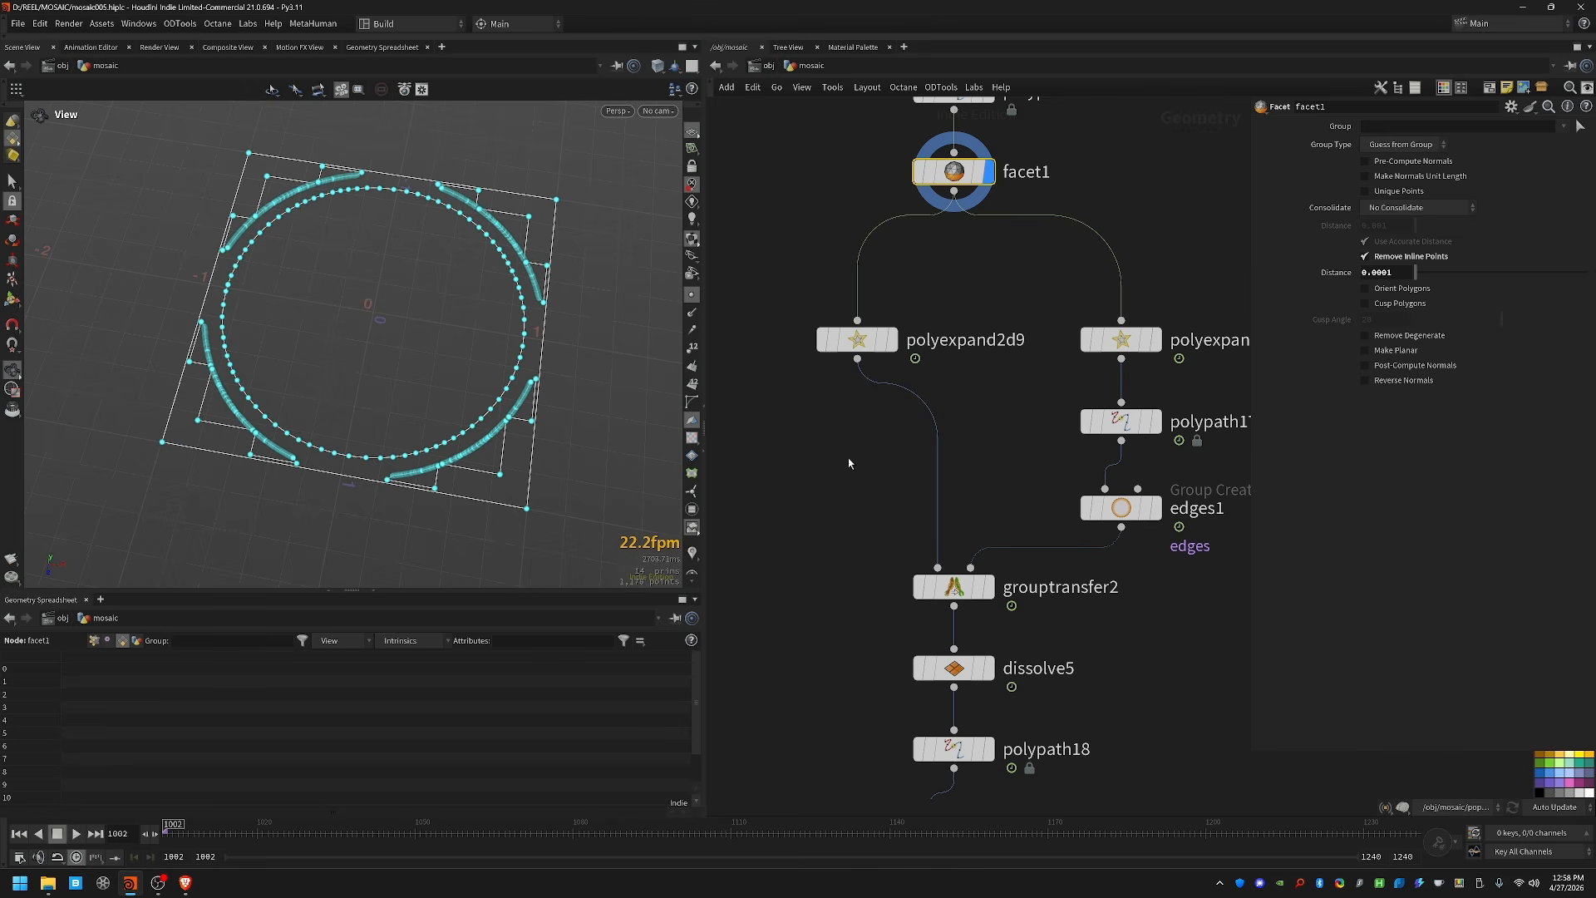
scroll(979, 592, "down", 8)
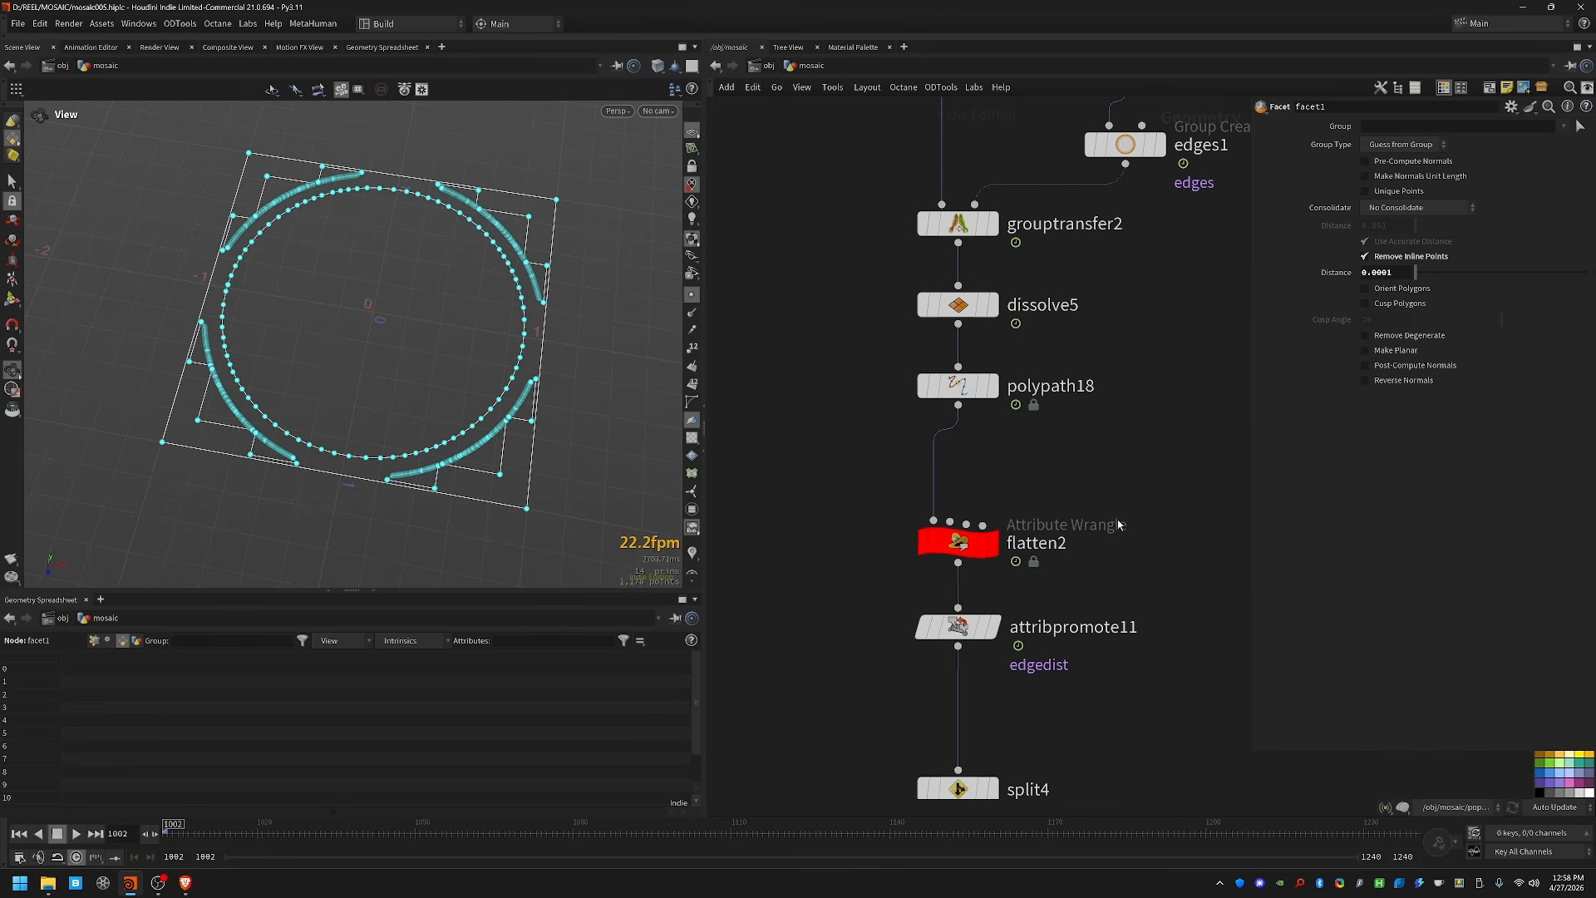
Step: Tidy the border chain by moving flatten2 and split4 up closer to the nodes above them
left_click_drag(903, 644, 1064, 116)
key("l")
left_click(1188, 544)
middle_click_drag(1211, 572, 1176, 371)
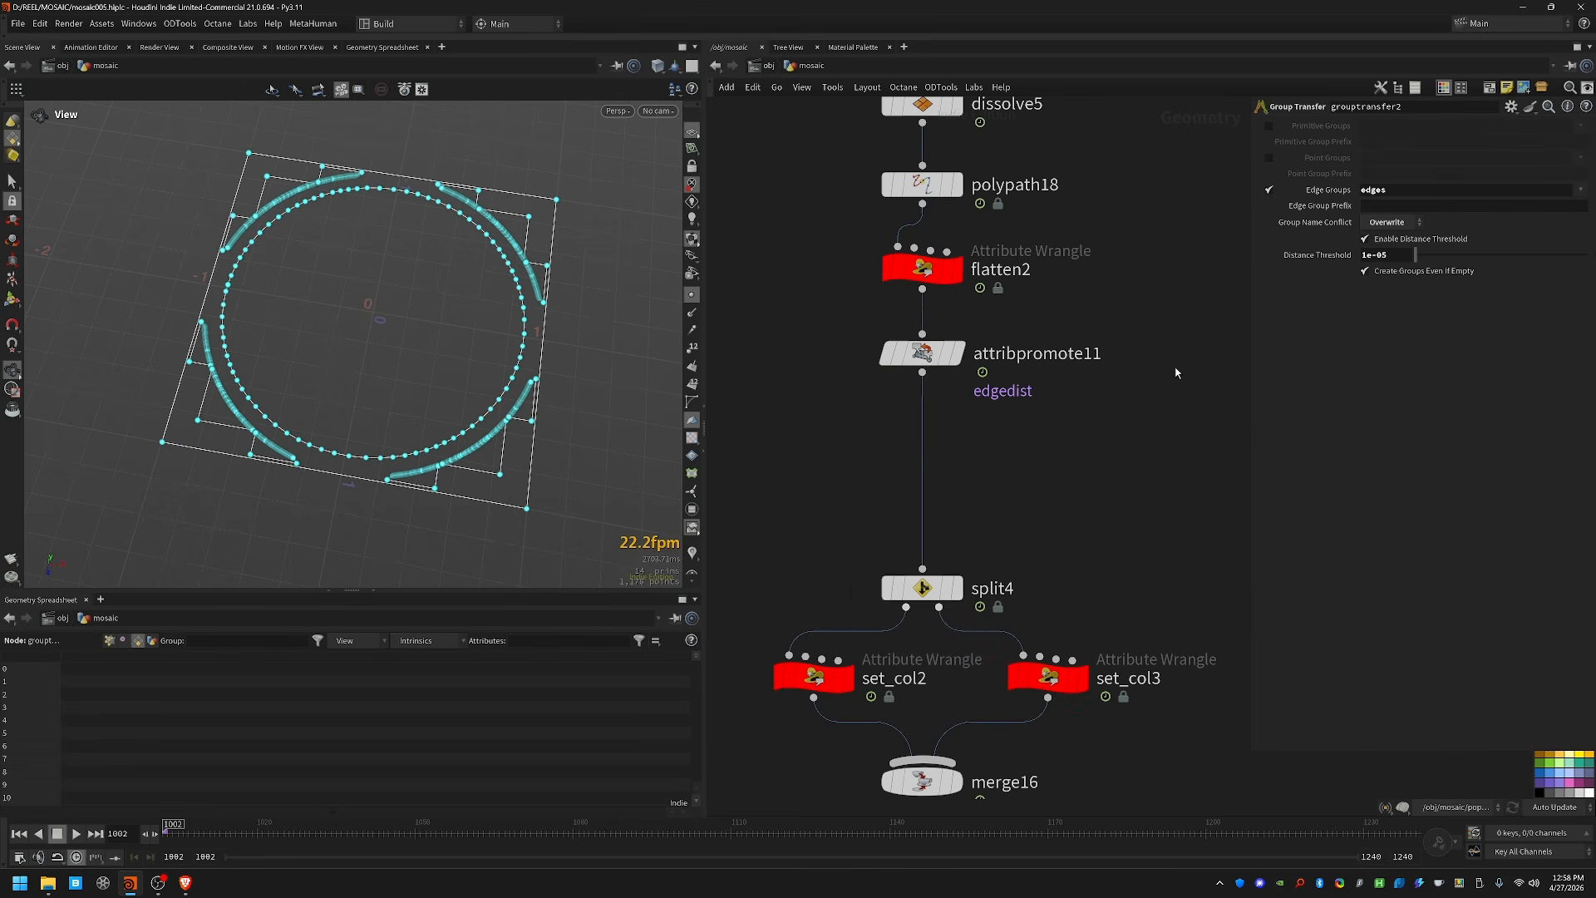
left_click_drag(950, 596, 950, 441)
middle_click_drag(789, 661, 773, 419)
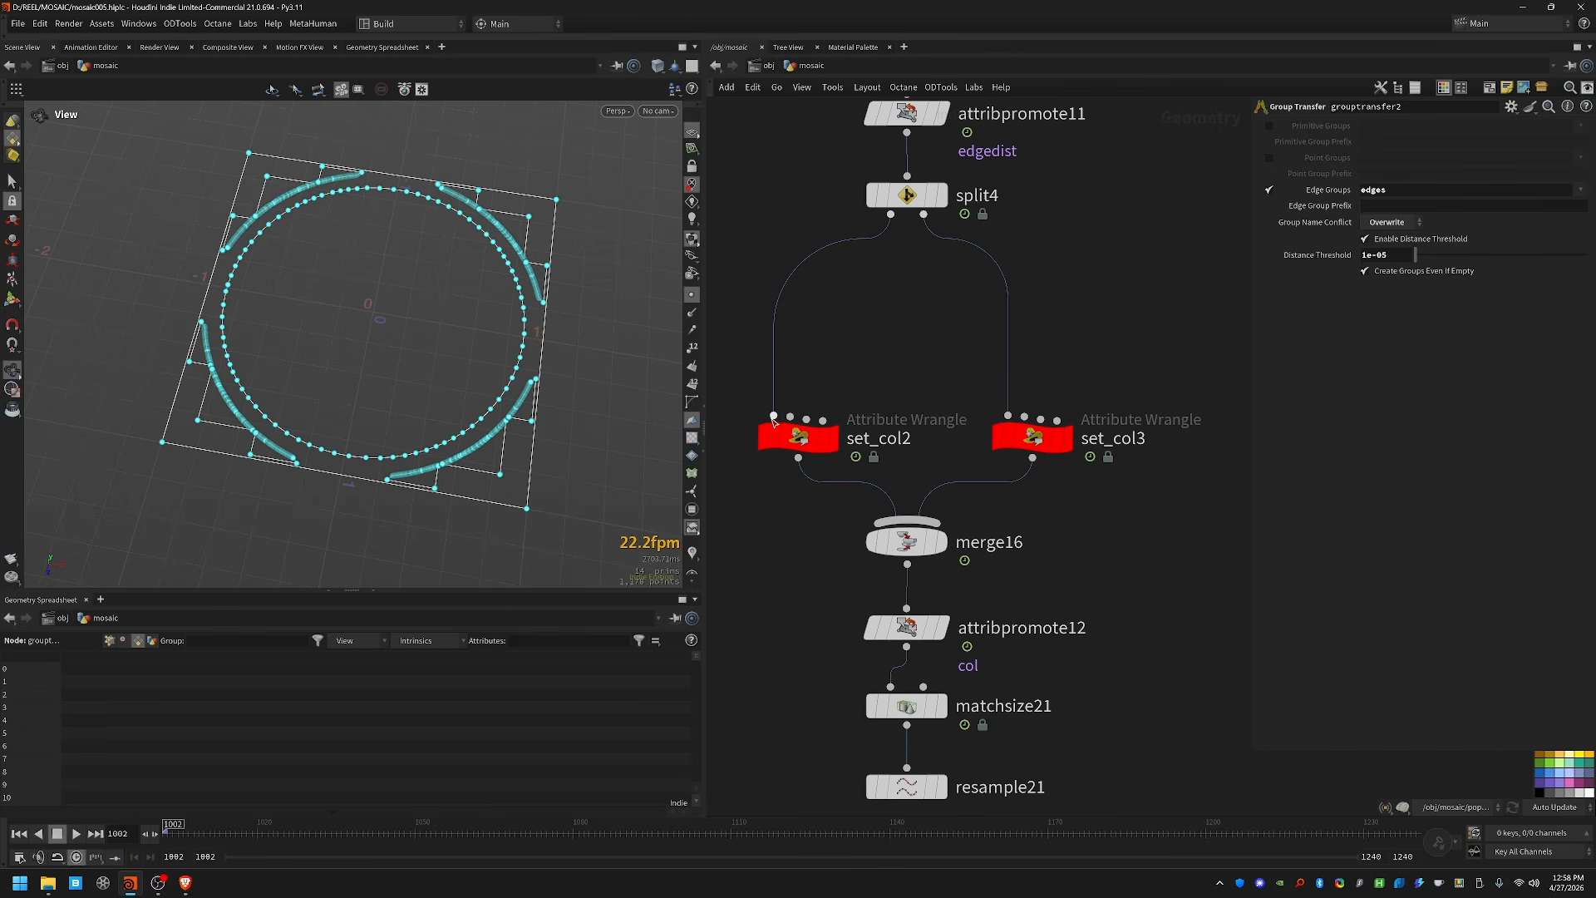
left_click(798, 436)
middle_click_drag(1219, 584, 1212, 451)
middle_click_drag(795, 456, 865, 290)
Step: Display resample21, hide the point markers and turn on the colour visualizer for the border curves
left_click(1003, 487)
key("p")
middle_click_drag(528, 514, 474, 413)
right_click_drag(569, 380, 456, 377)
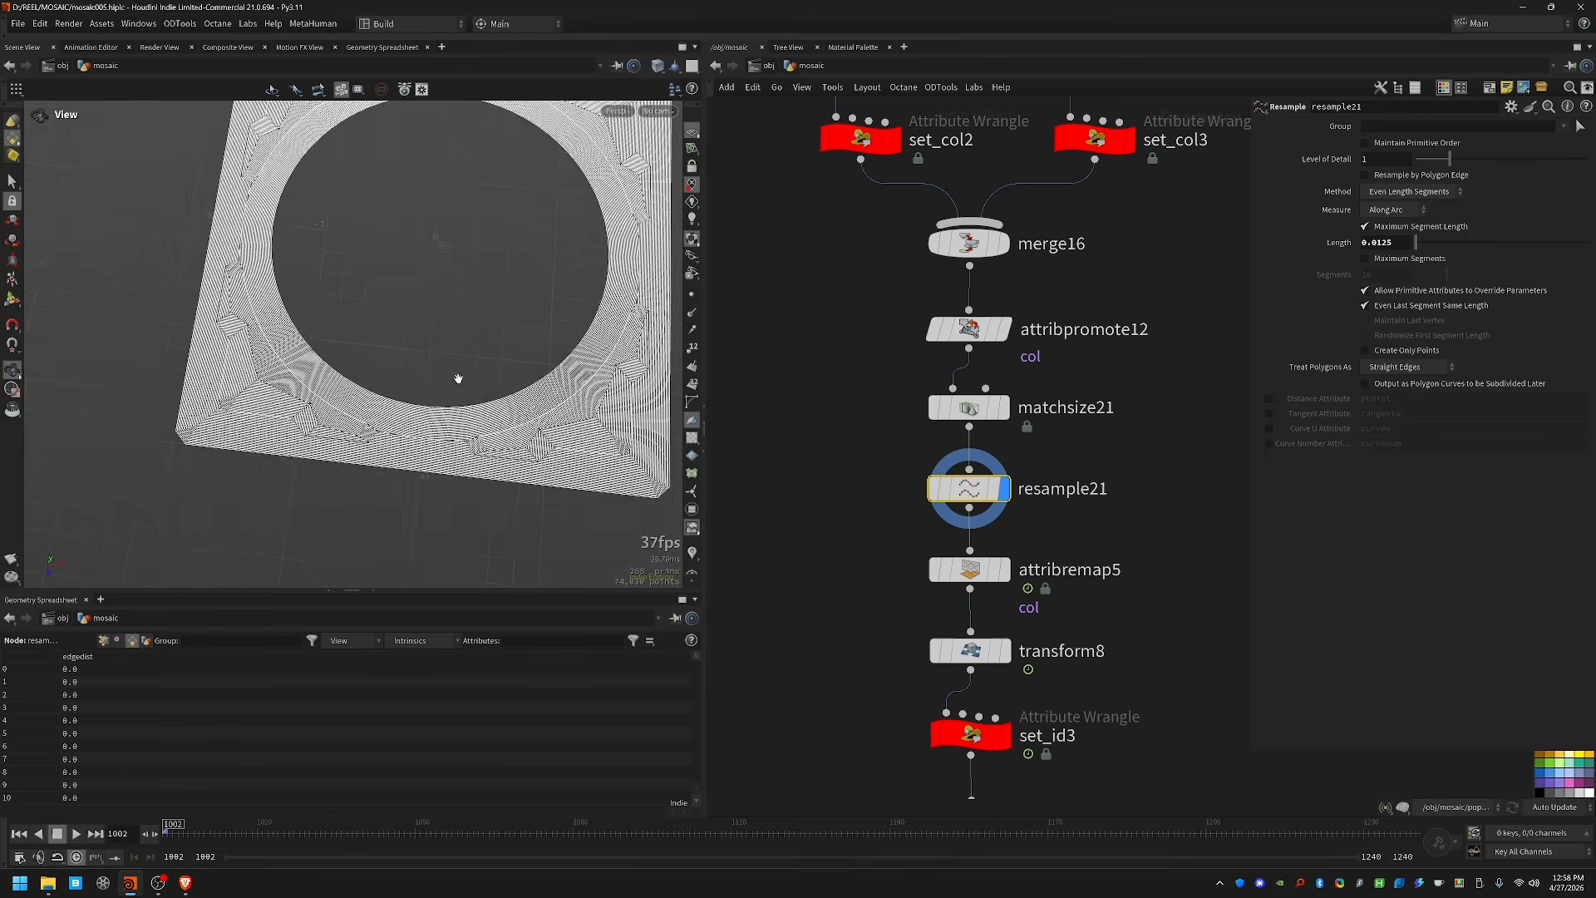
left_click_drag(456, 377, 412, 464)
left_click(693, 554)
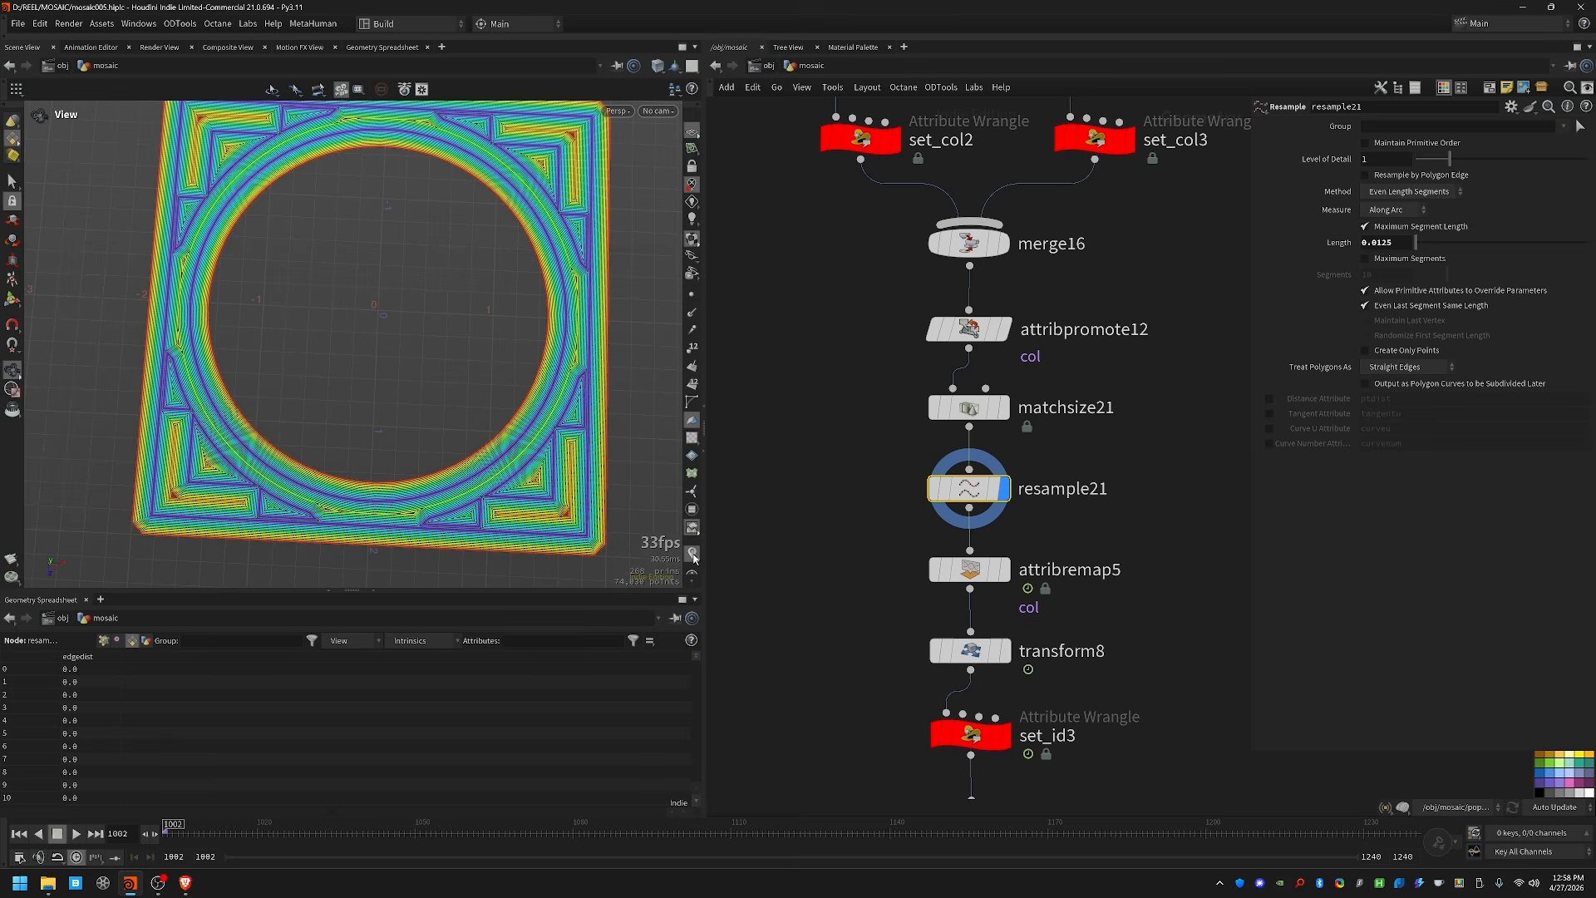
middle_click_drag(387, 517, 463, 483)
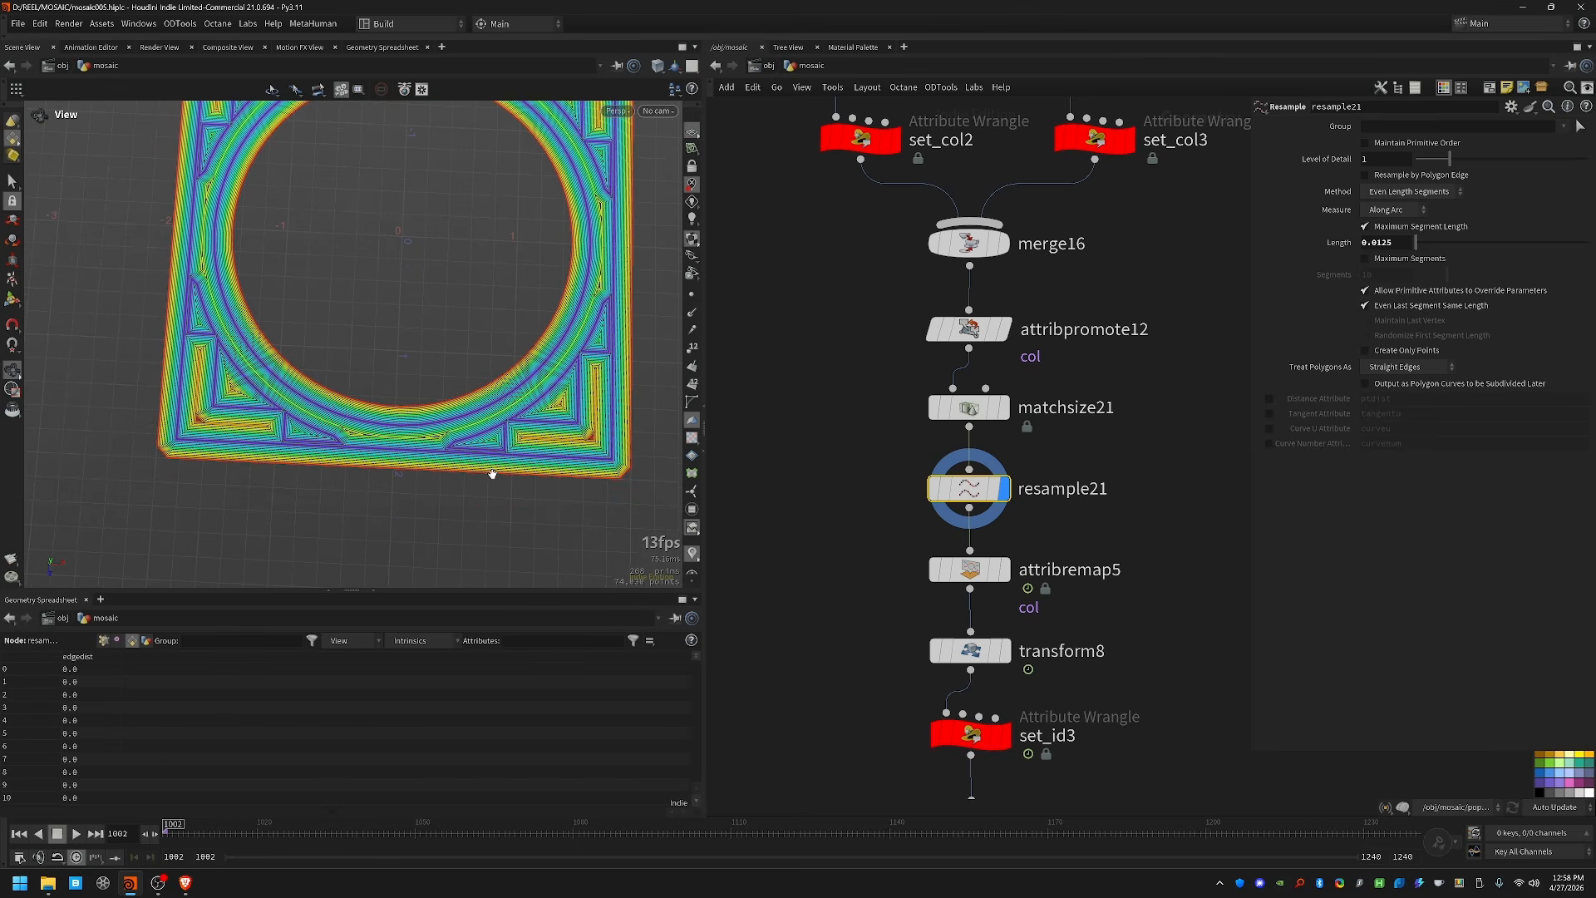
Step: Display attribremap5 to view the border's col attribute remapped through the ramp
left_click(970, 569)
left_click(1001, 569)
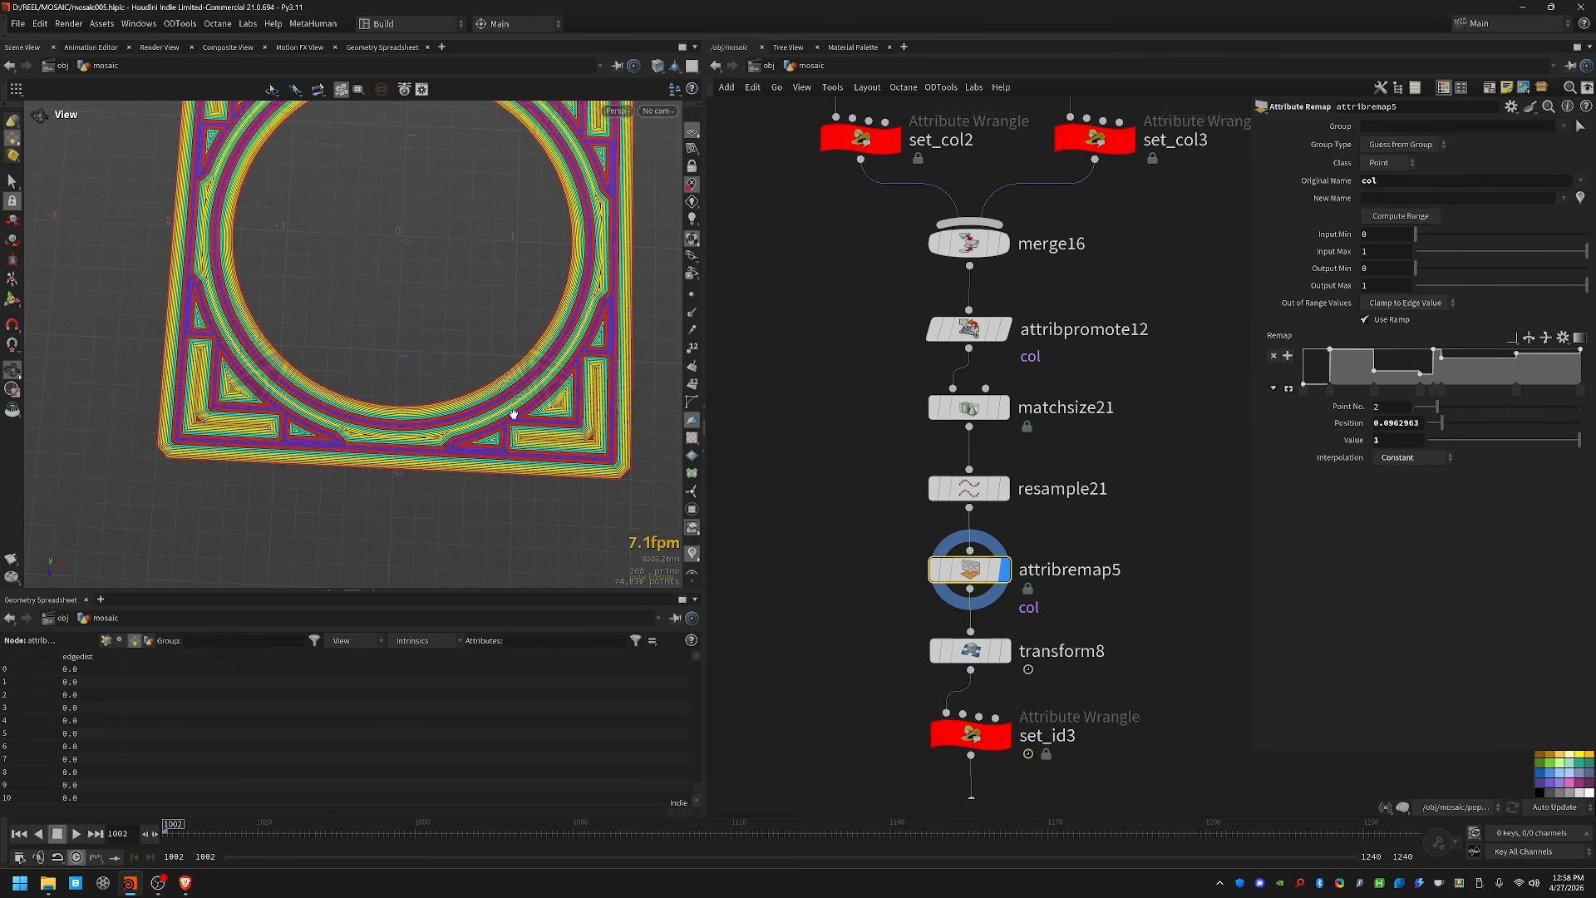
left_click_drag(531, 459, 460, 435)
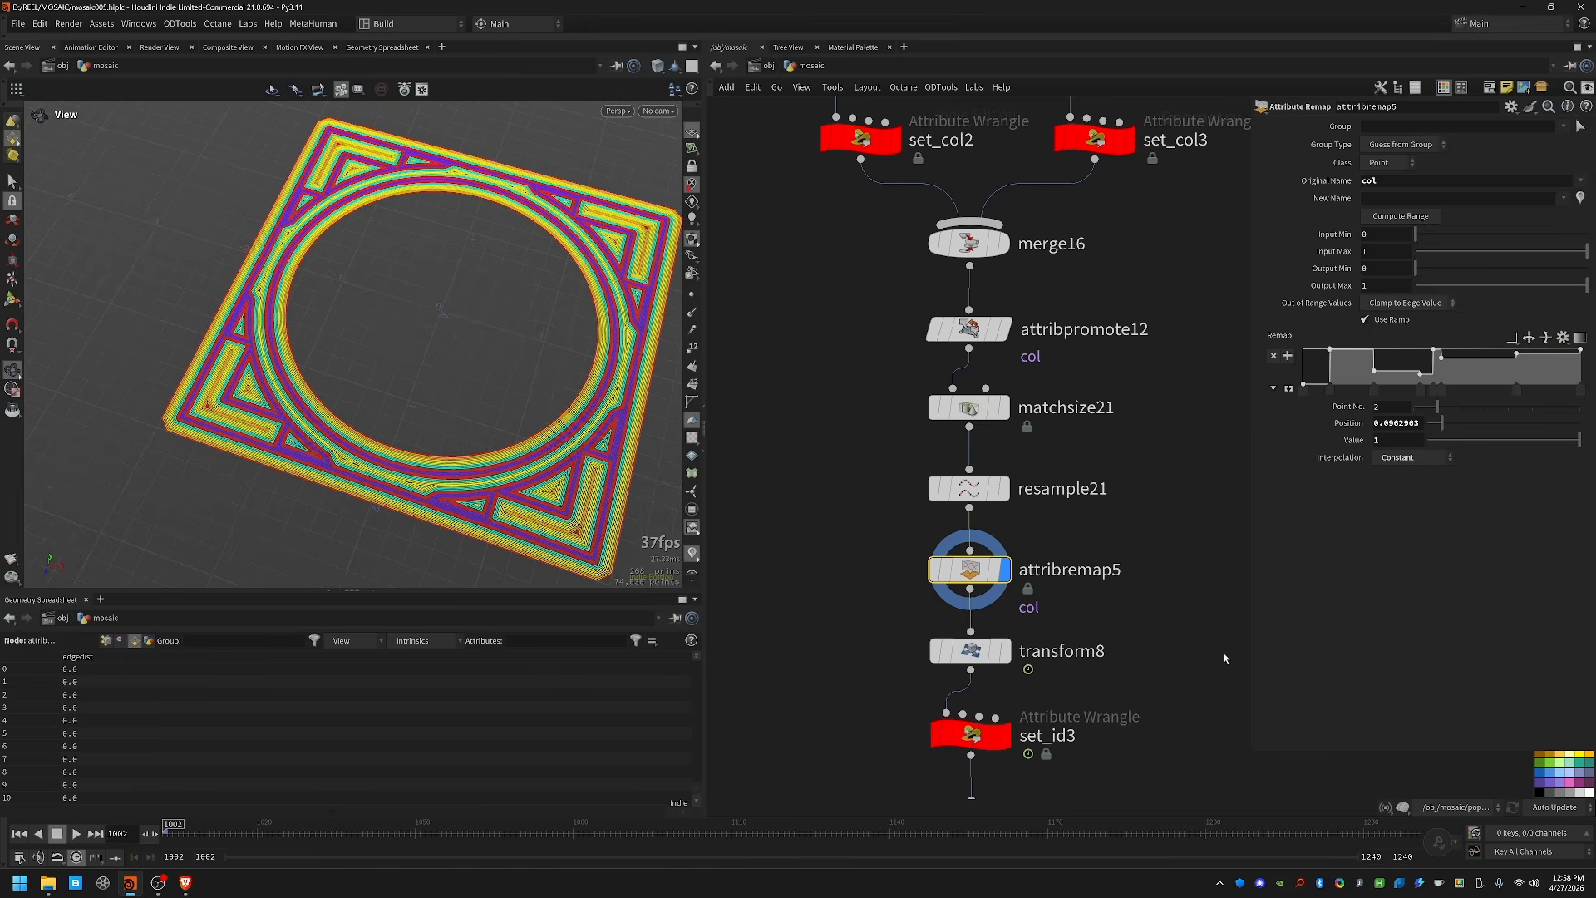
Step: Display the set_id3 wrangle that assigns id 3 to the border's points, and follow the chain to OUT_Border
left_click(985, 310)
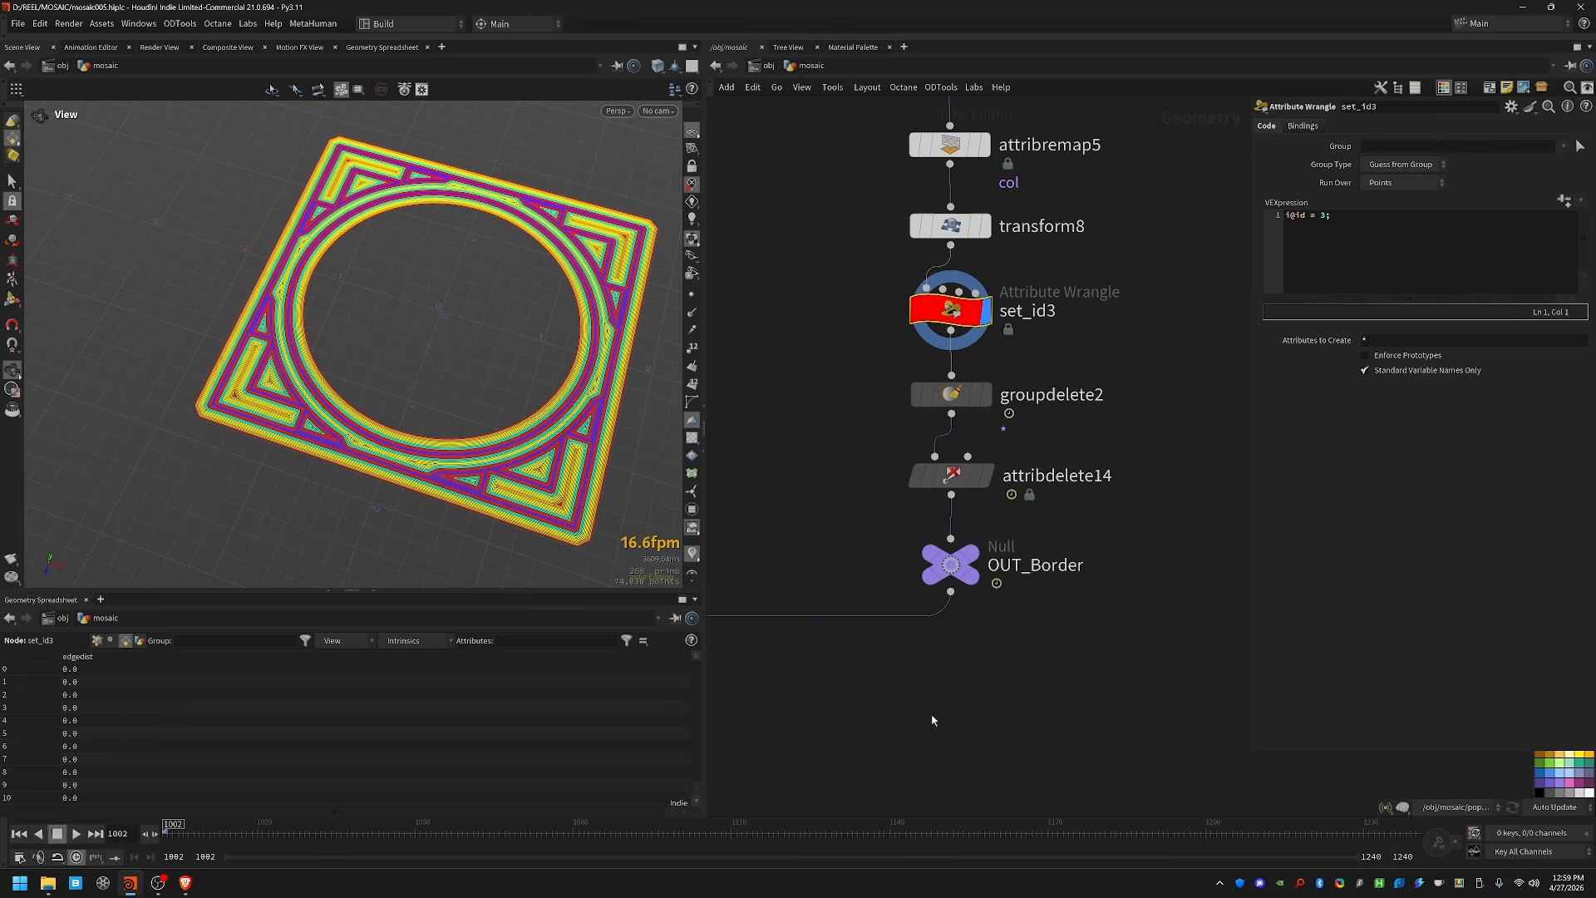
scroll(871, 728, "down", 2)
middle_click_drag(873, 730, 1030, 626)
scroll(1122, 588, "down", 3)
Step: Display merge7 and examine the base, meander and border curves combined, close up around the meanders
middle_click_drag(831, 665, 1205, 532)
left_click_drag(876, 563, 928, 591)
left_click(928, 575)
left_click(945, 574)
left_click_drag(582, 391, 456, 402)
right_click_drag(457, 402, 207, 574)
middle_click_drag(207, 575, 342, 310)
right_click_drag(457, 257, 266, 354)
middle_click_drag(415, 304, 488, 271)
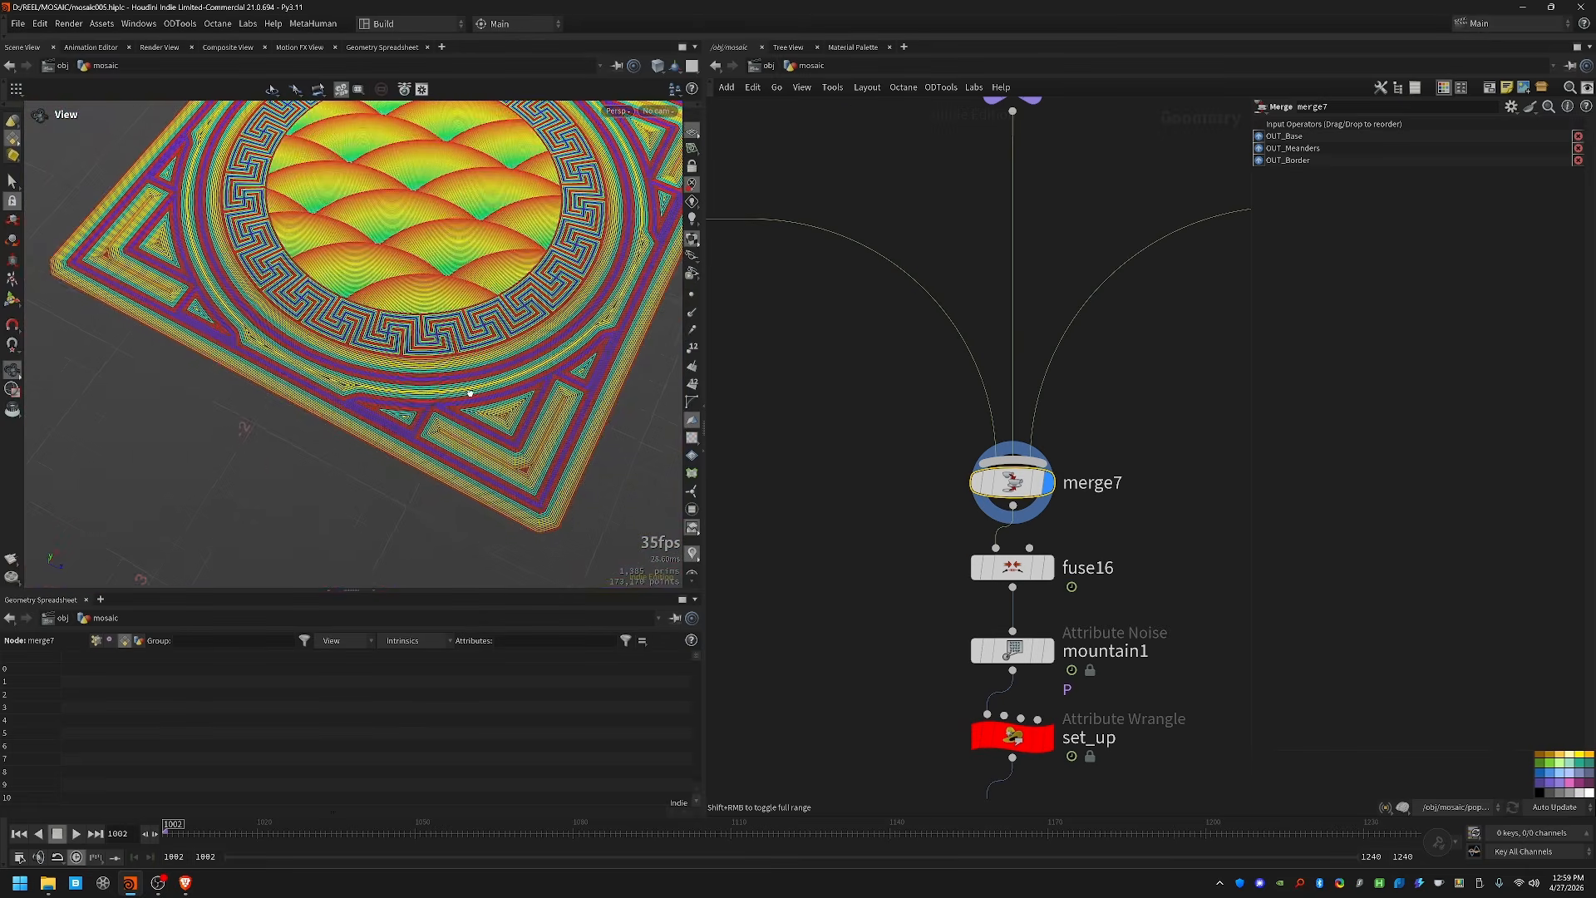
scroll(470, 392, "up", 8)
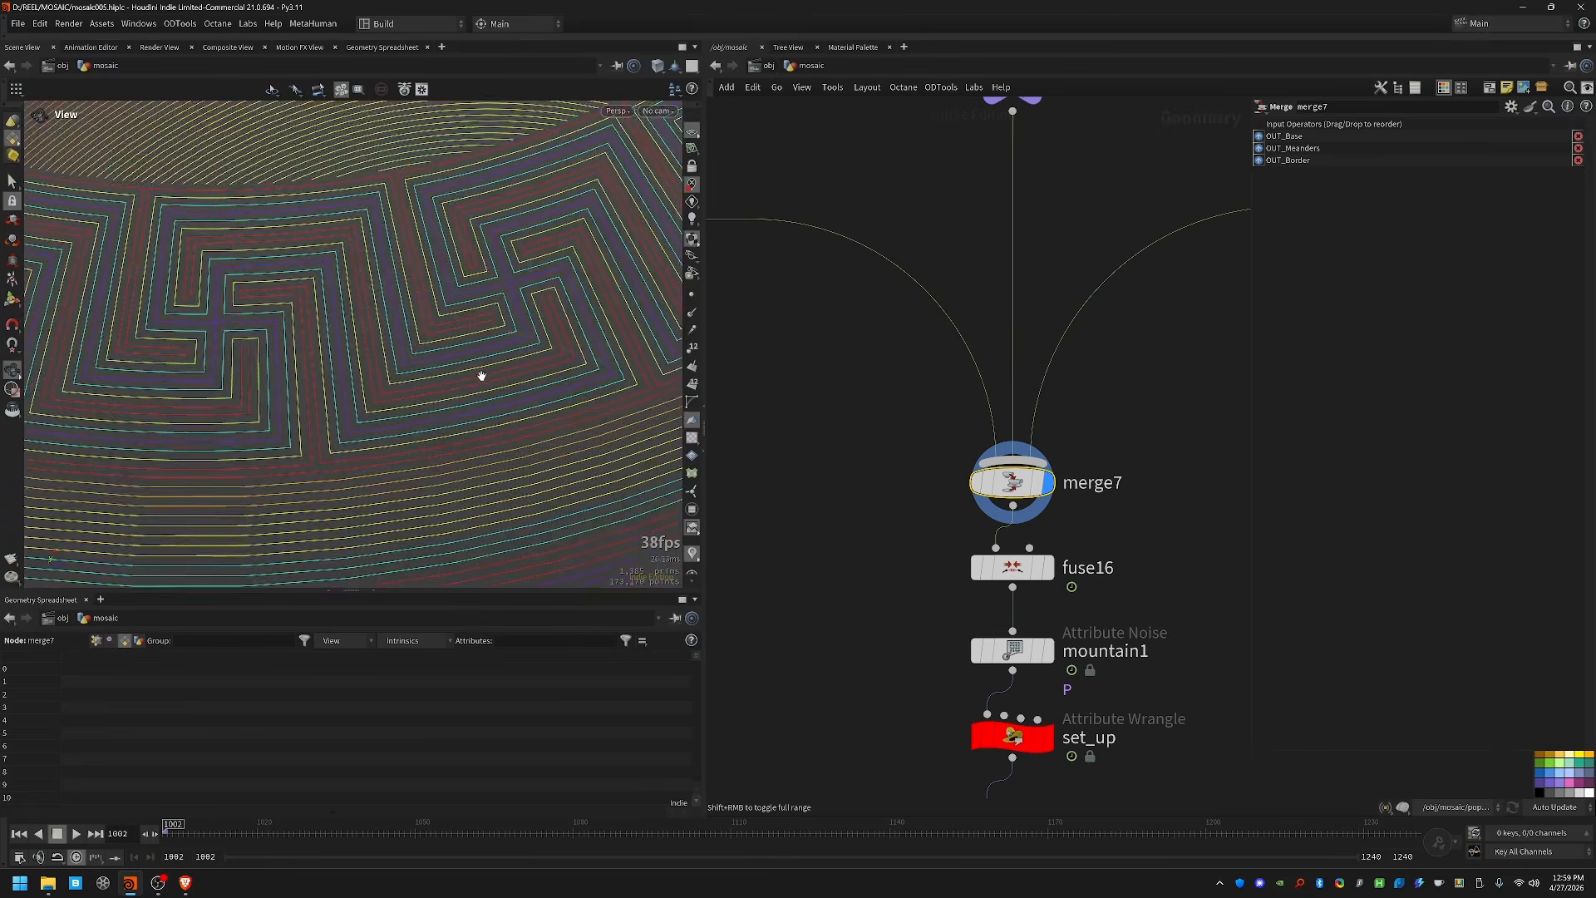
scroll(479, 374, "down", 3)
left_click_drag(452, 360, 548, 349)
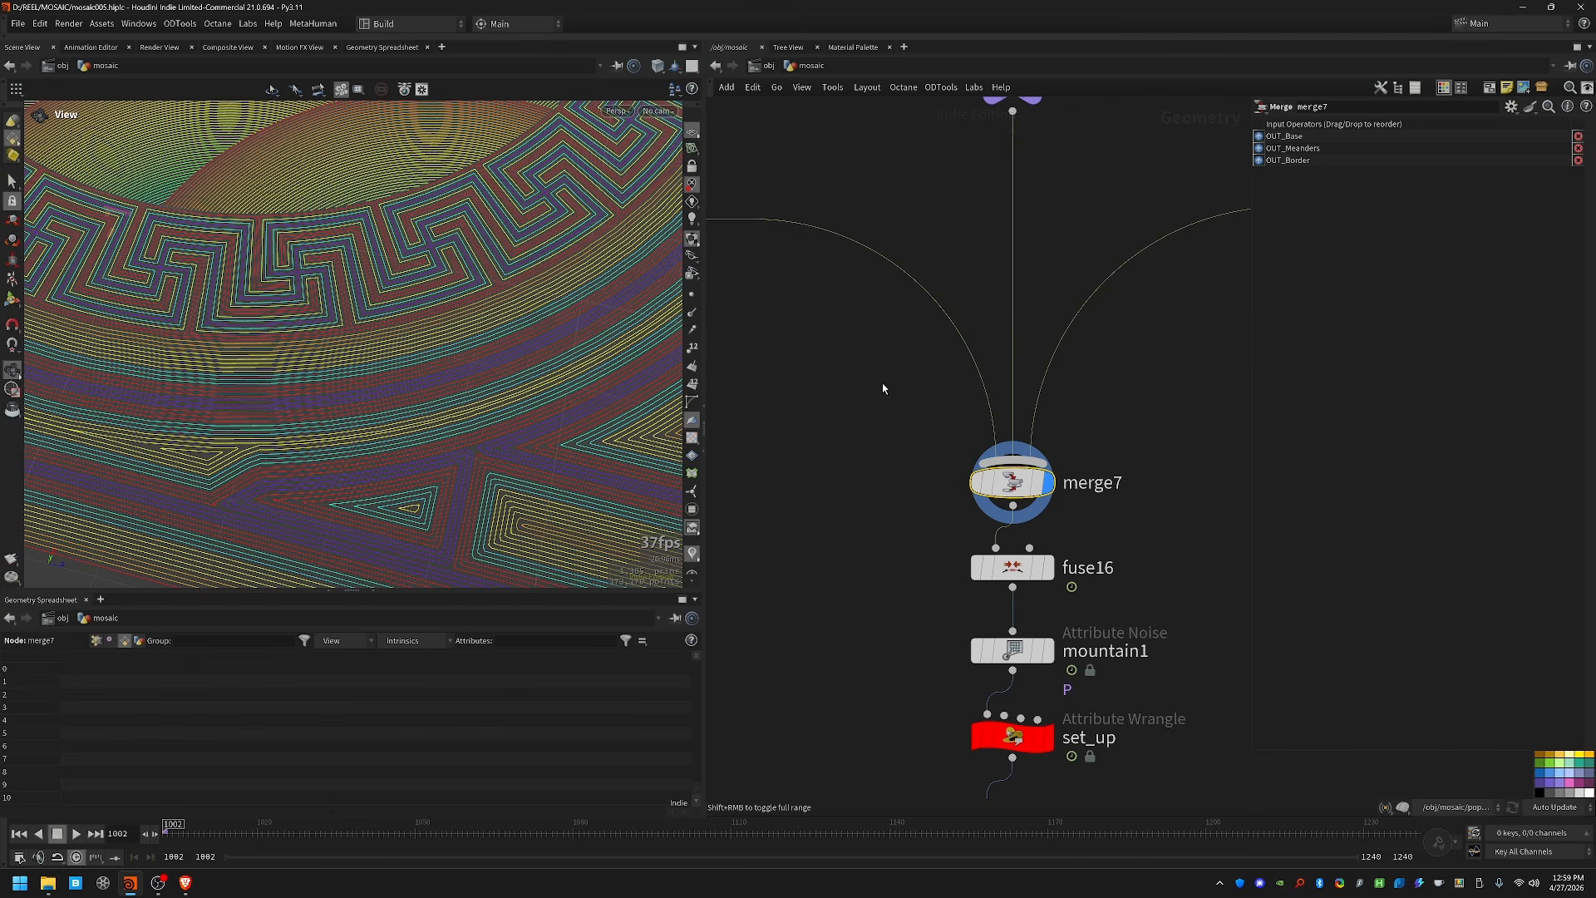
Step: Display the mountain1 attribute noise and examine the displaced curves up close
scroll(847, 487, "down", 5)
scroll(847, 485, "up", 5)
scroll(869, 579, "down", 6)
scroll(829, 691, "up", 4)
left_click(1047, 474)
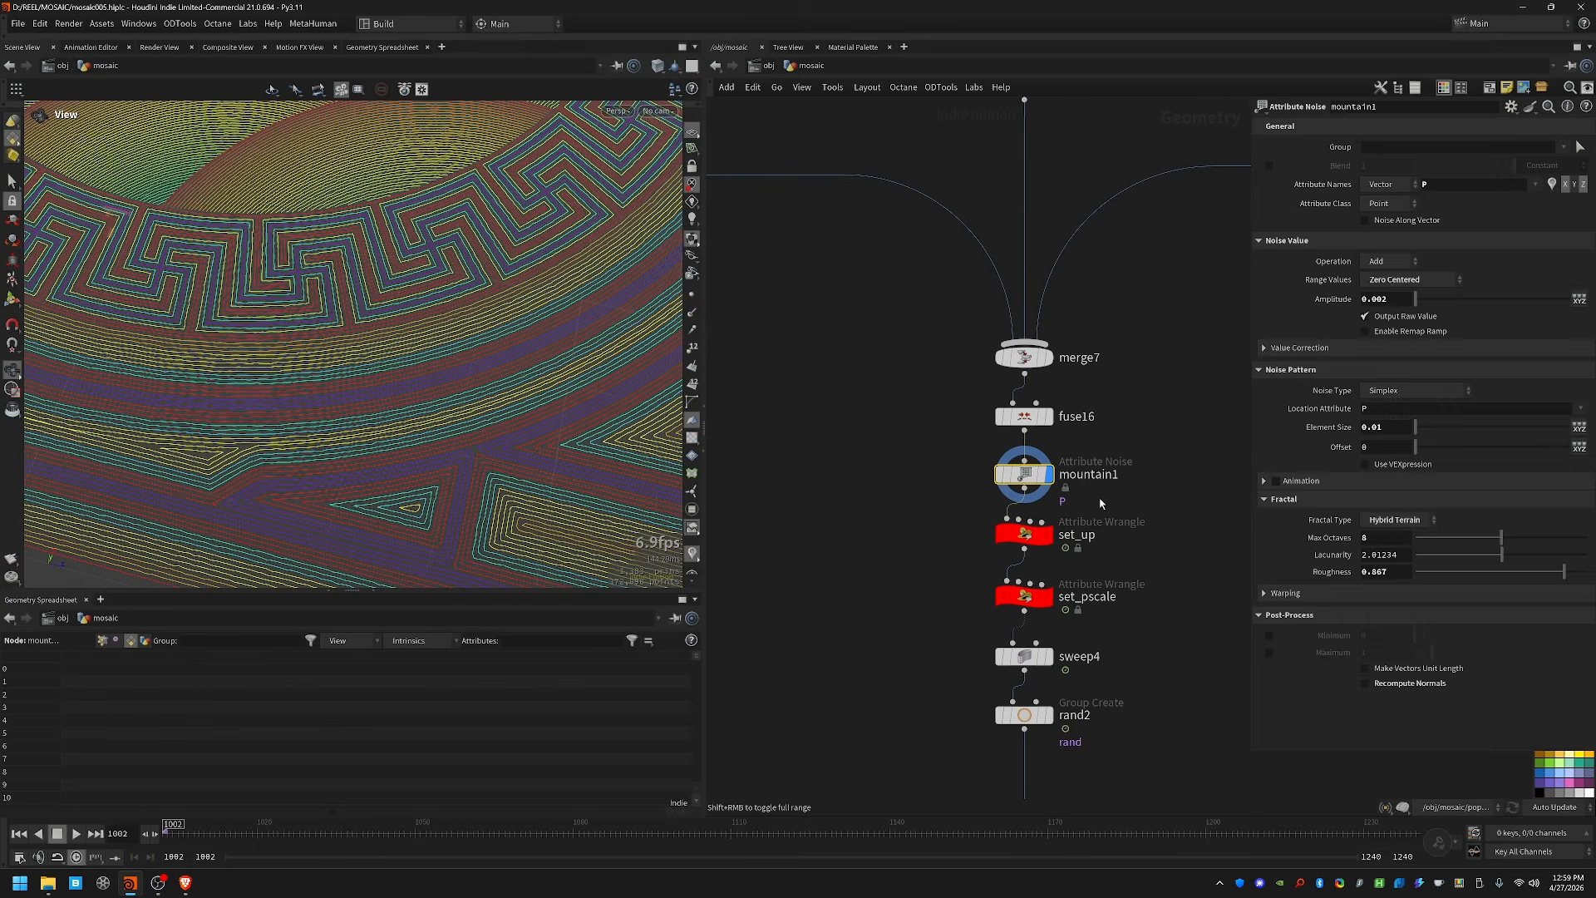
left_click_drag(442, 284, 427, 310)
right_click_drag(363, 298, 645, 267)
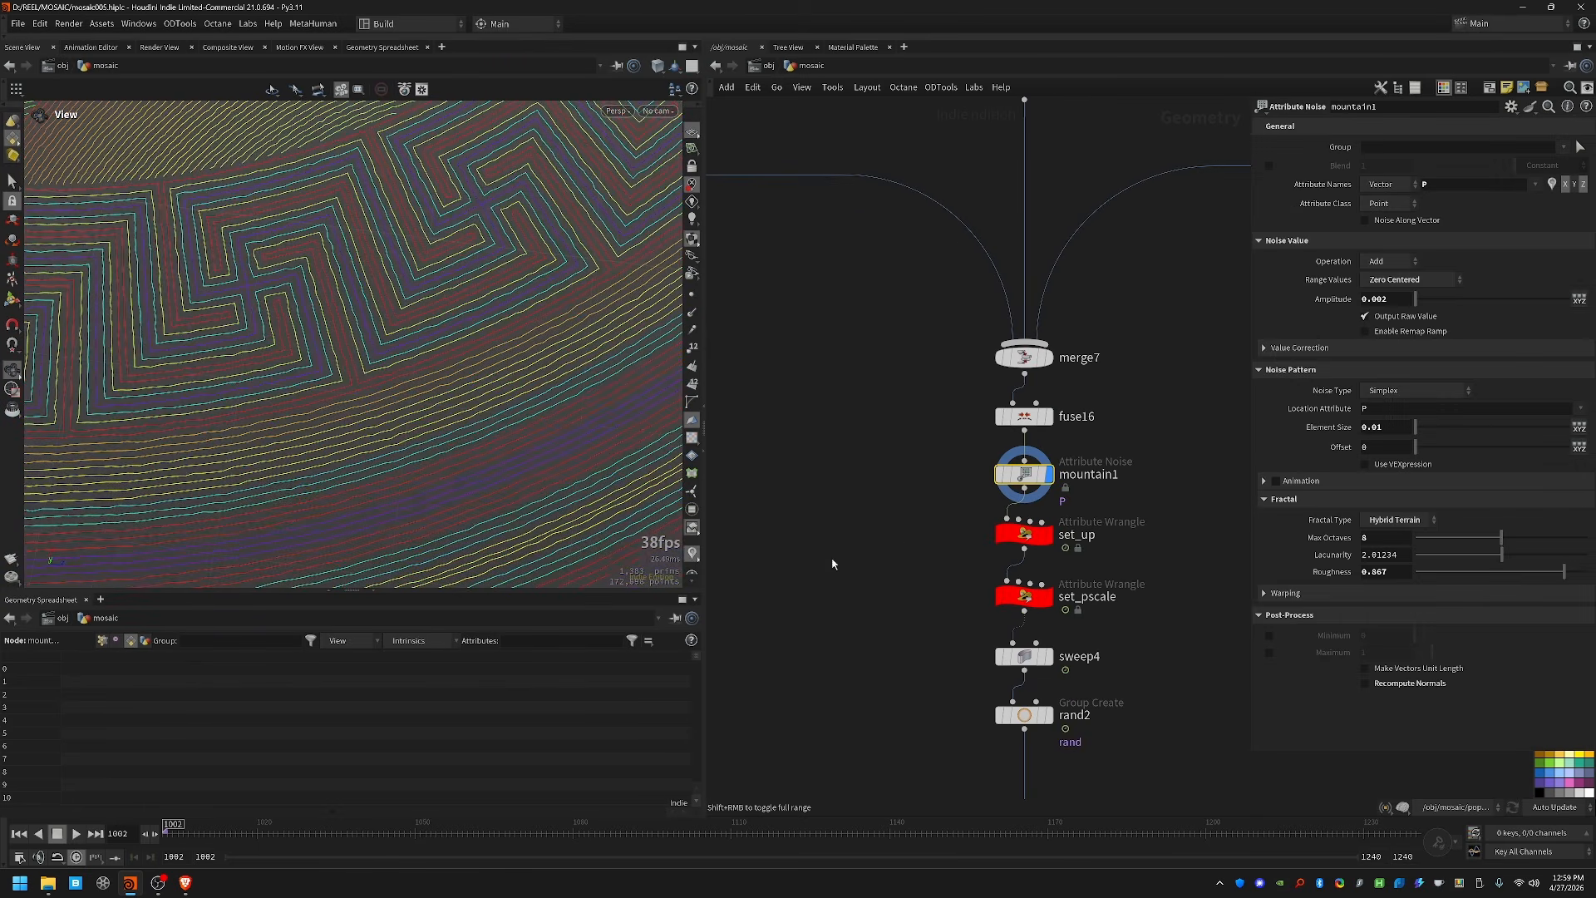
Step: Select set_up, display the set_pscale wrangle, and show the point markers to examine the spacing between neighbouring curves
middle_click_drag(910, 576, 955, 283)
left_click(1094, 242)
left_click_drag(956, 292, 1148, 328)
key("r")
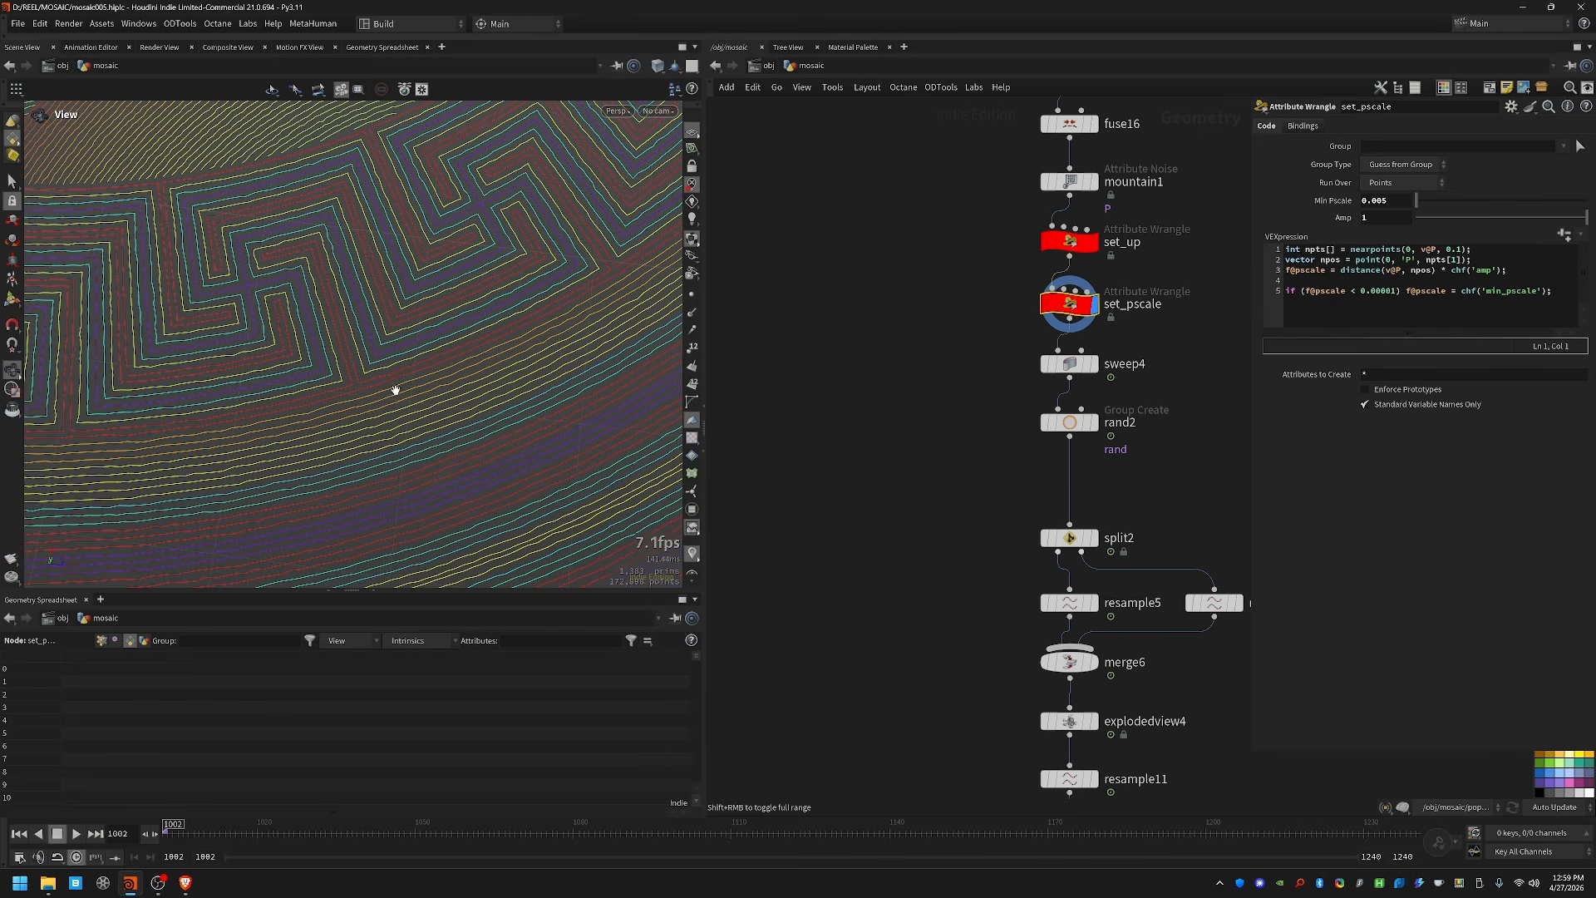
left_click_drag(641, 542, 328, 427)
left_click(692, 295)
right_click_drag(372, 380, 497, 356)
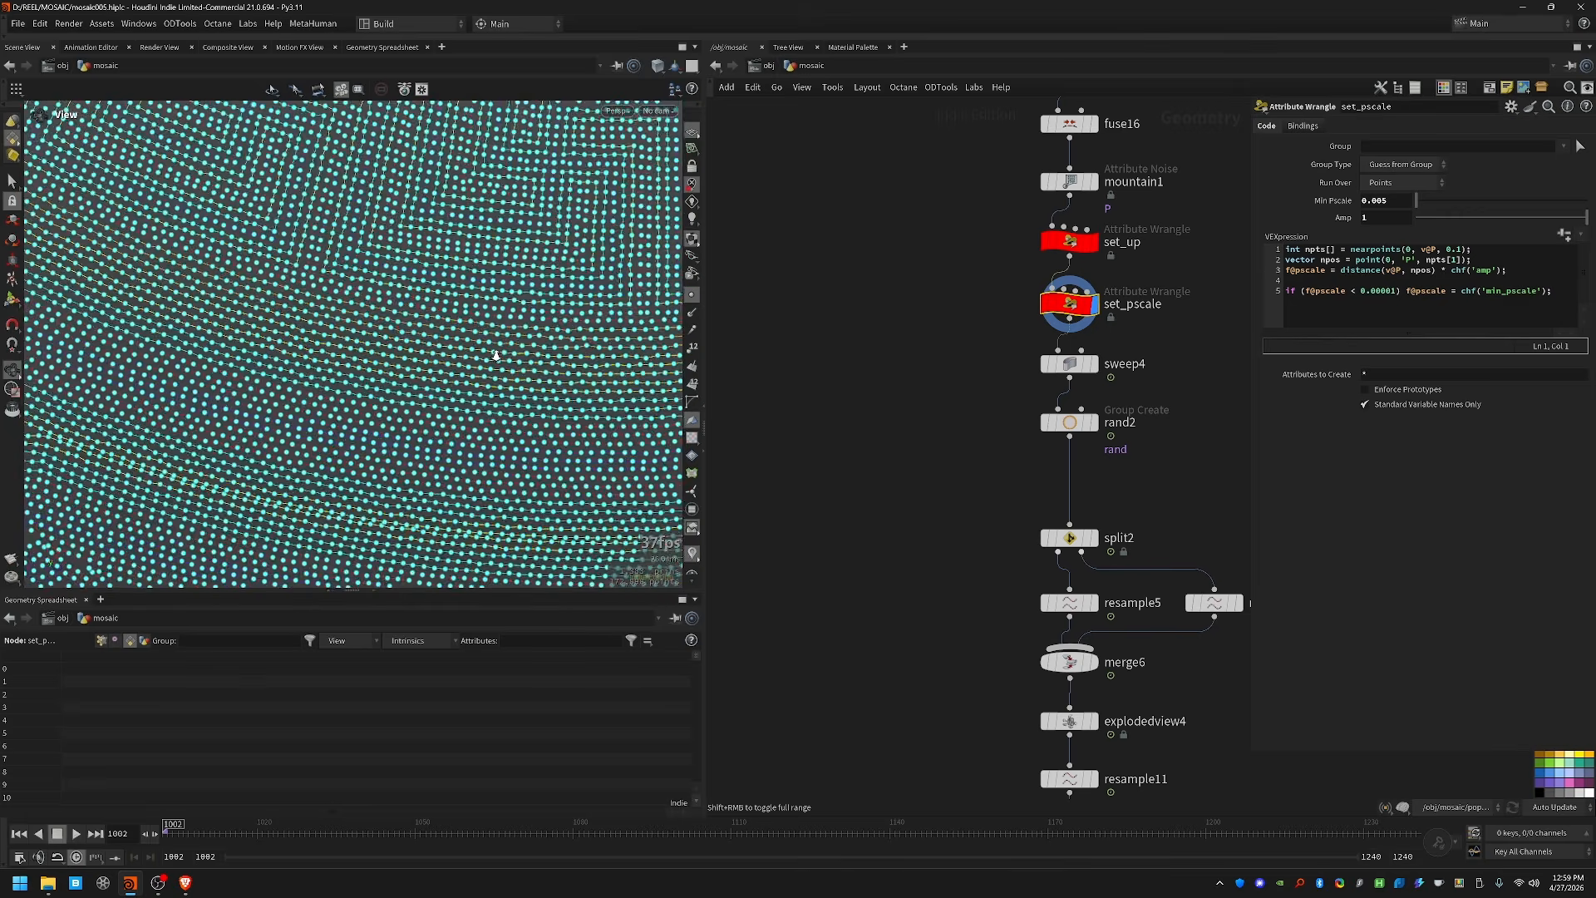
scroll(496, 356, "up", 5)
scroll(449, 374, "up", 4)
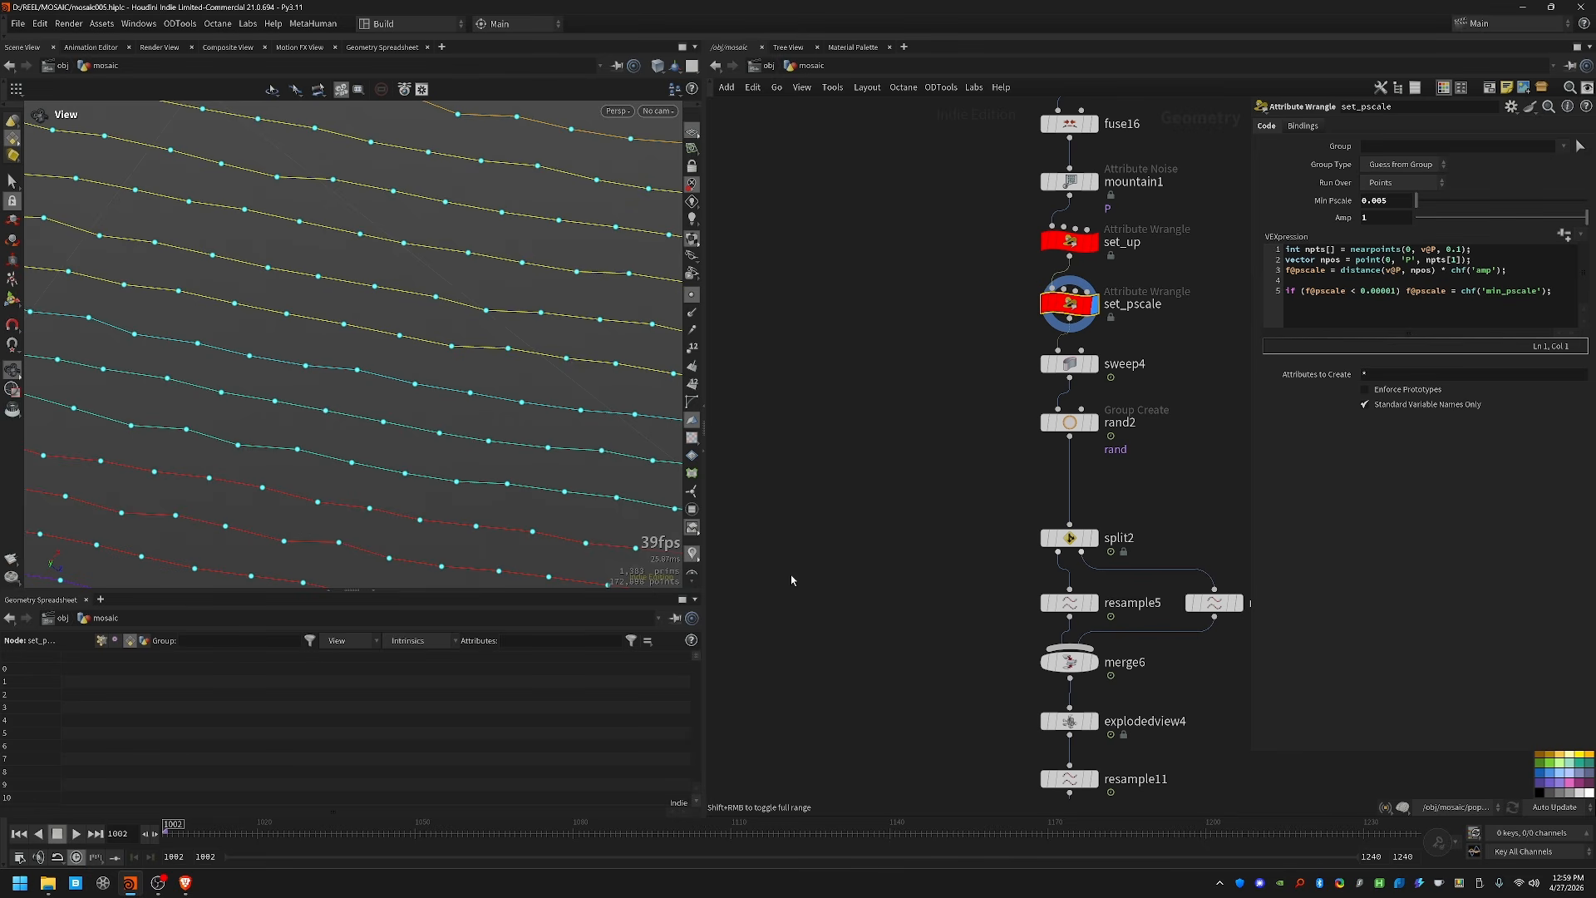
Step: Display sweep4 to view the curves swept into ribbons
left_click(1073, 363)
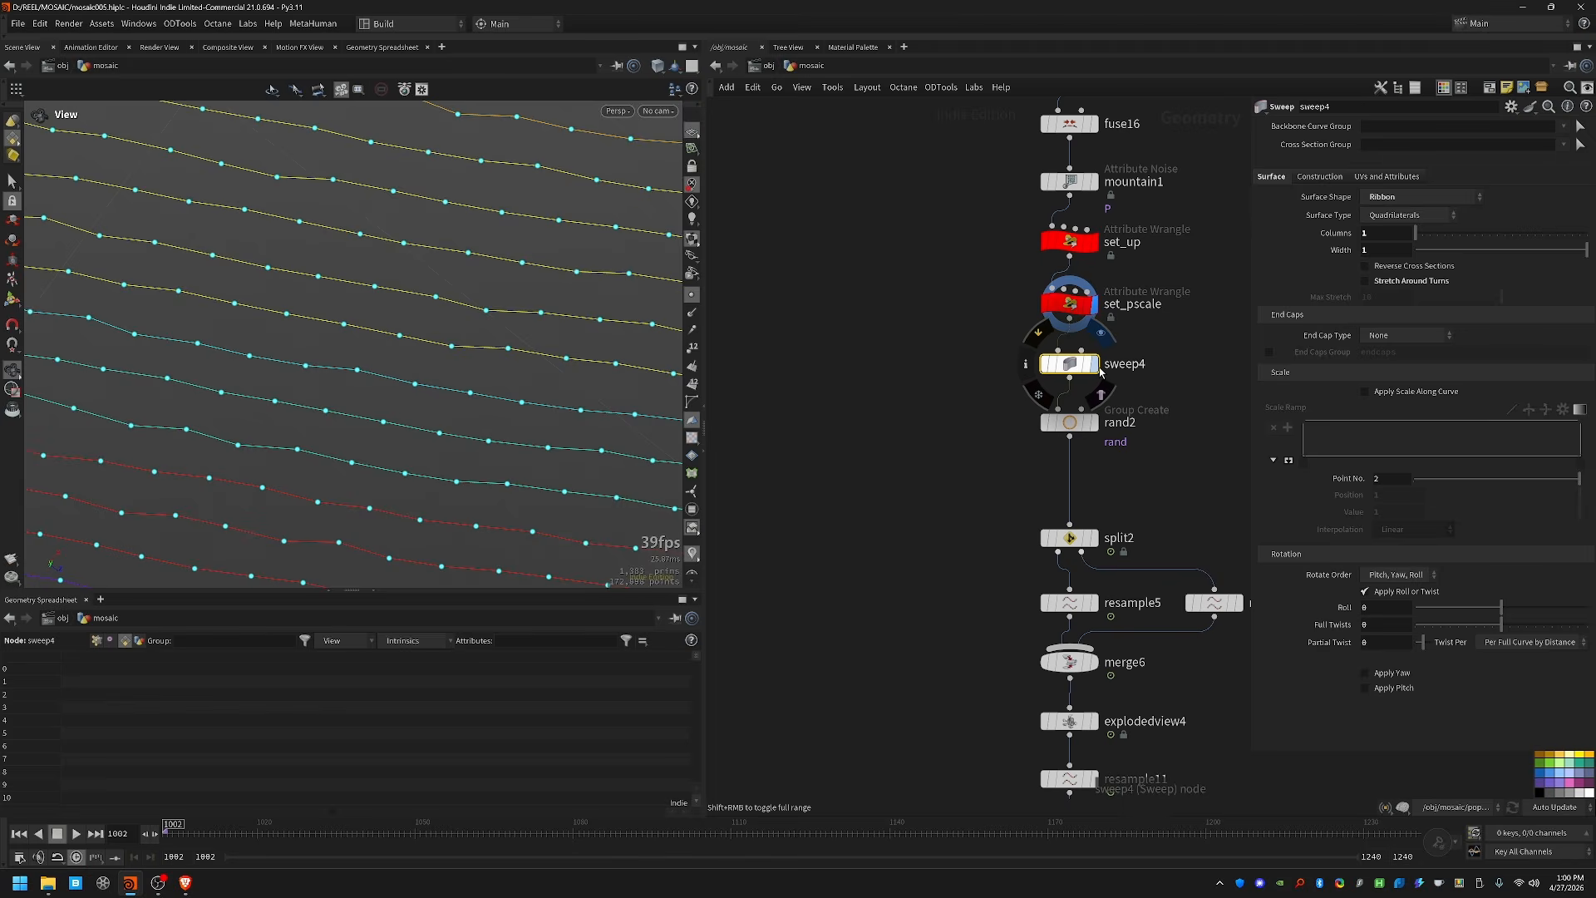
left_click(1092, 363)
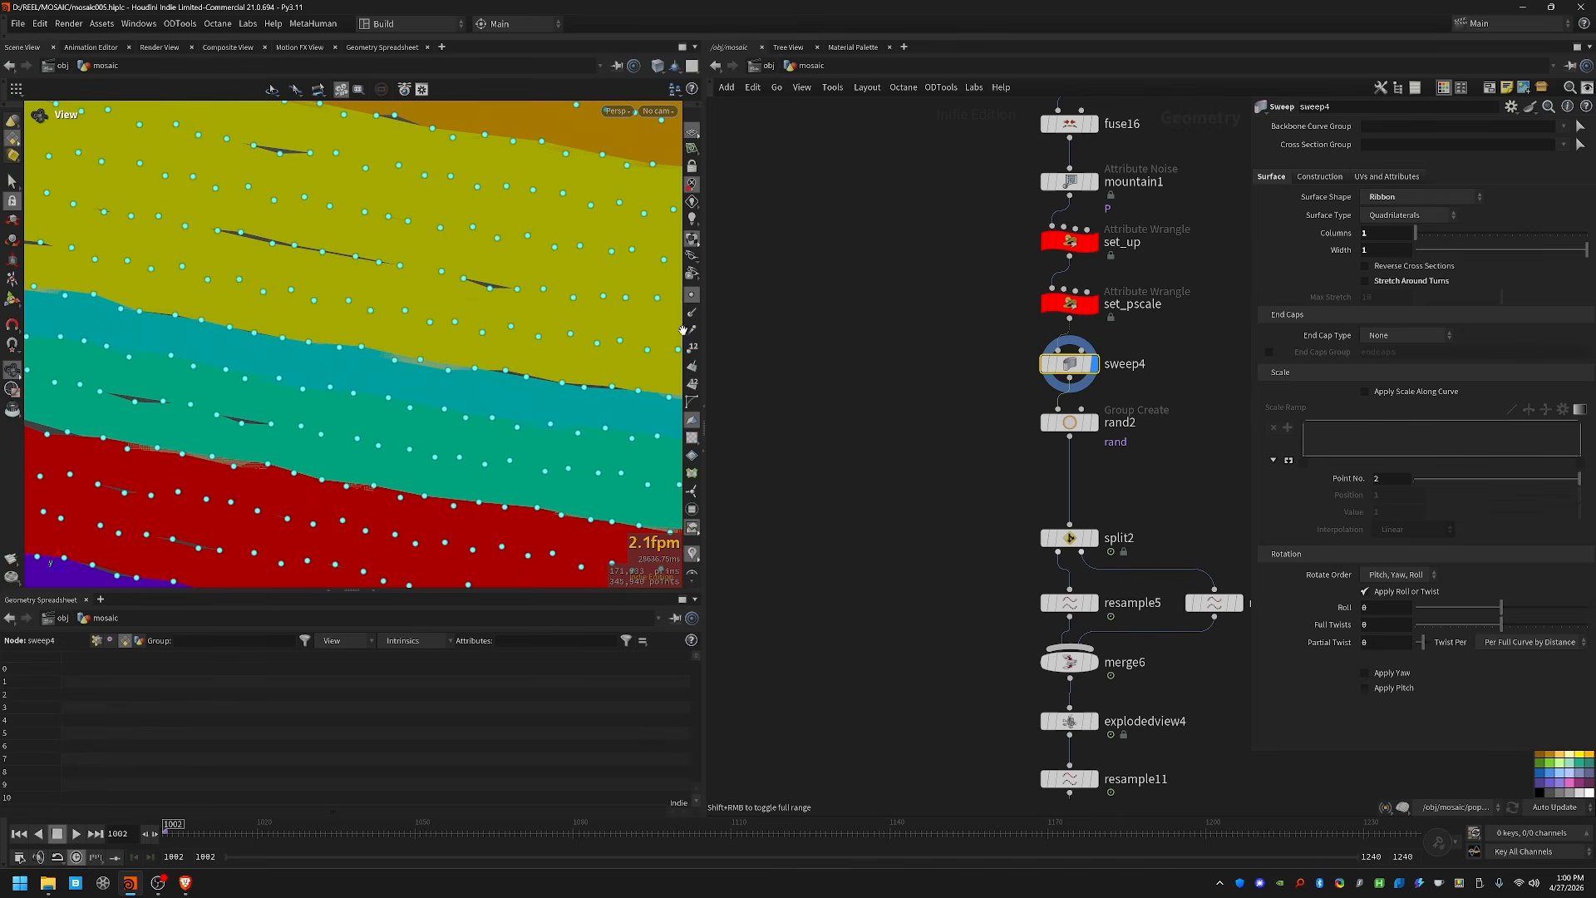
Step: Hide the point markers, show wireframe over the shaded sweep4 ribbons, and examine them around the meanders and outer curves
left_click(691, 294)
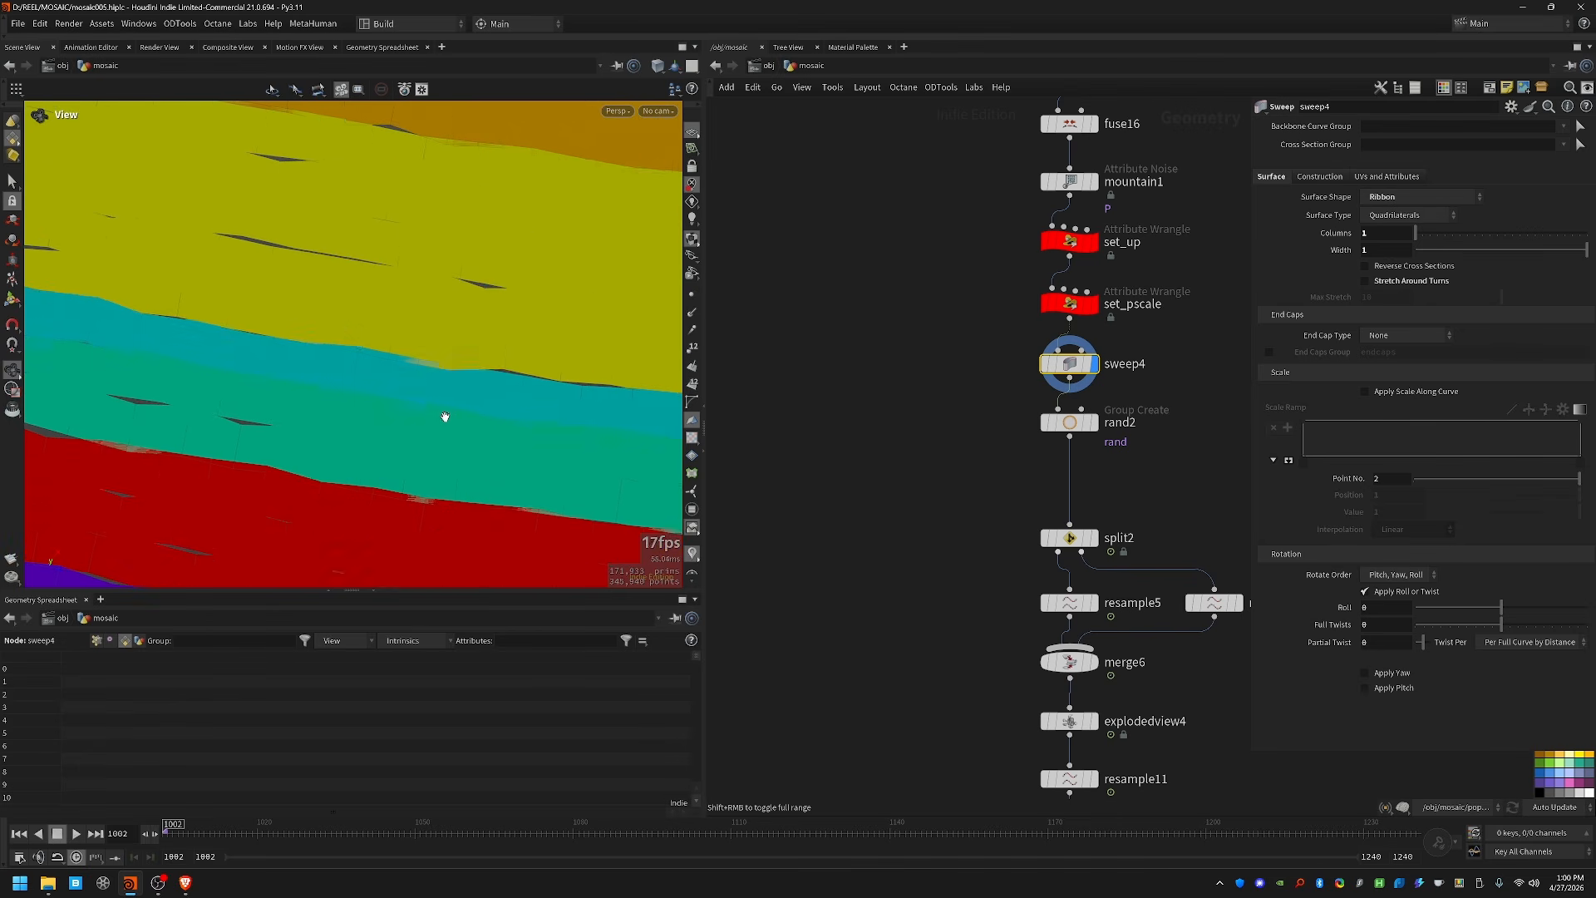
key("shift+w")
mouse_move(502, 427)
right_mouse_down()
mouse_move(240, 464)
mouse_move(555, 368)
right_mouse_up()
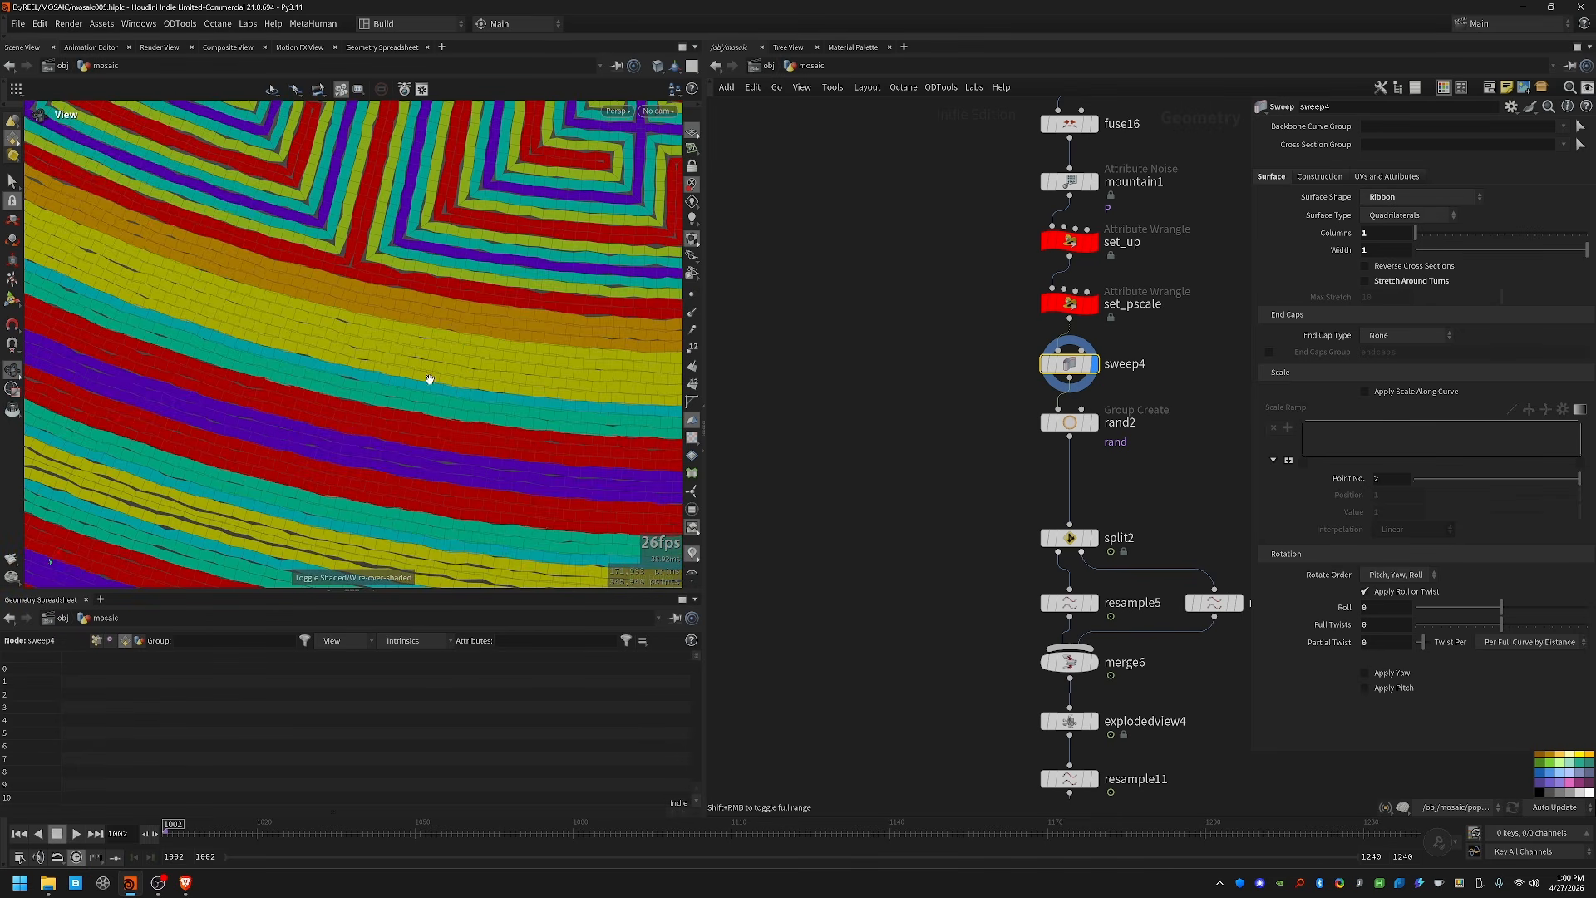
middle_click_drag(428, 380, 459, 438)
right_click_drag(460, 438, 399, 416)
middle_click_drag(465, 183, 516, 327)
right_click_drag(516, 328, 672, 329)
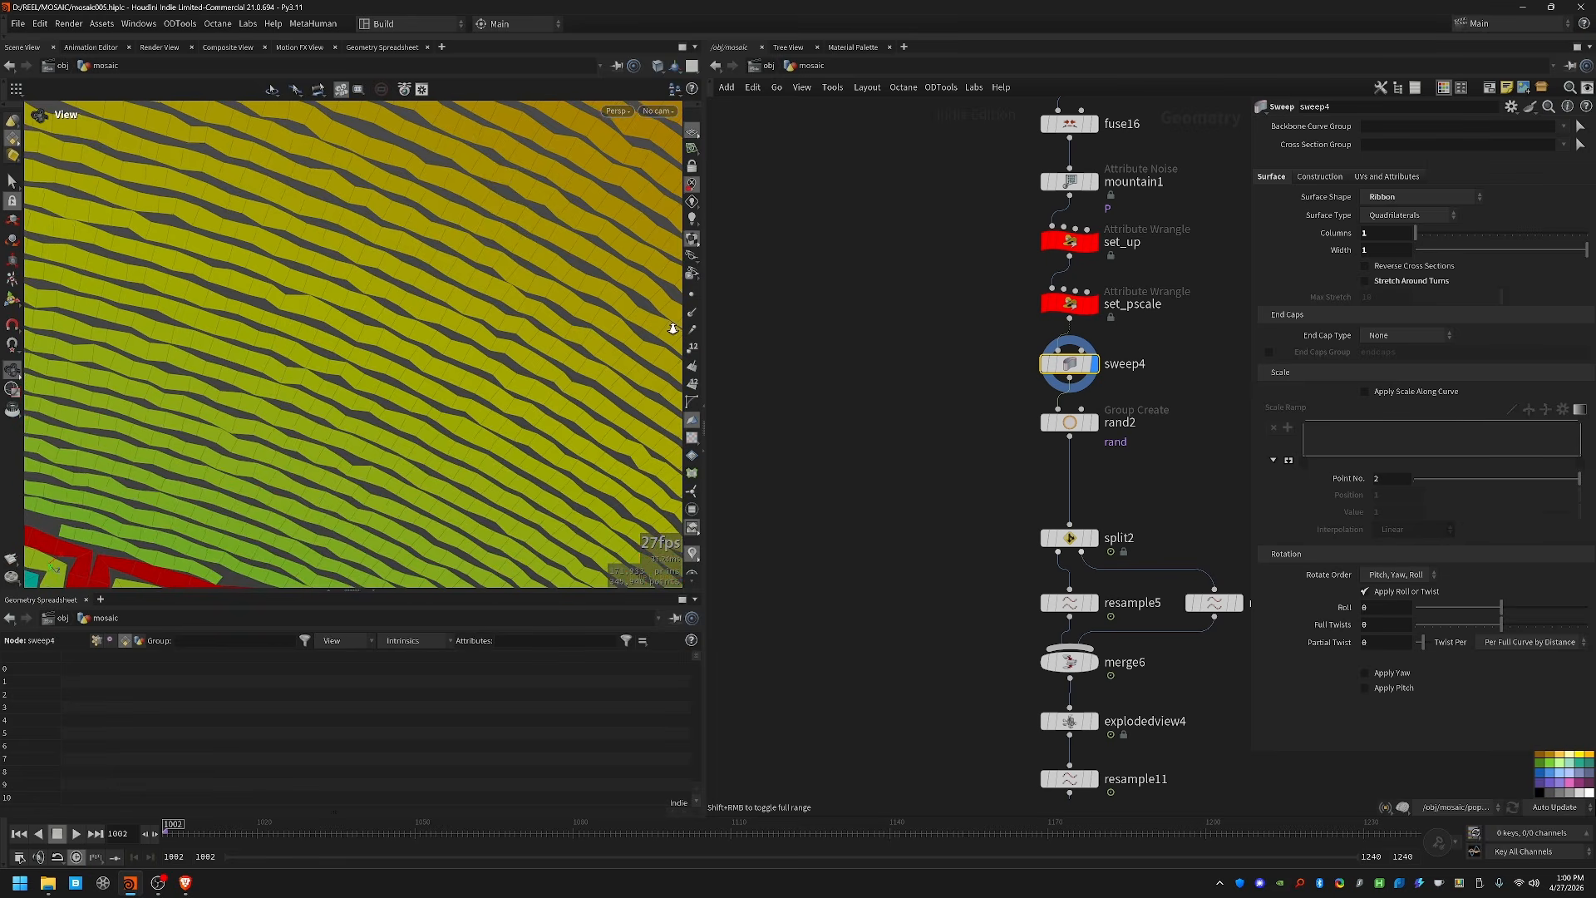
middle_click_drag(324, 246, 559, 416)
left_click_drag(559, 416, 764, 403)
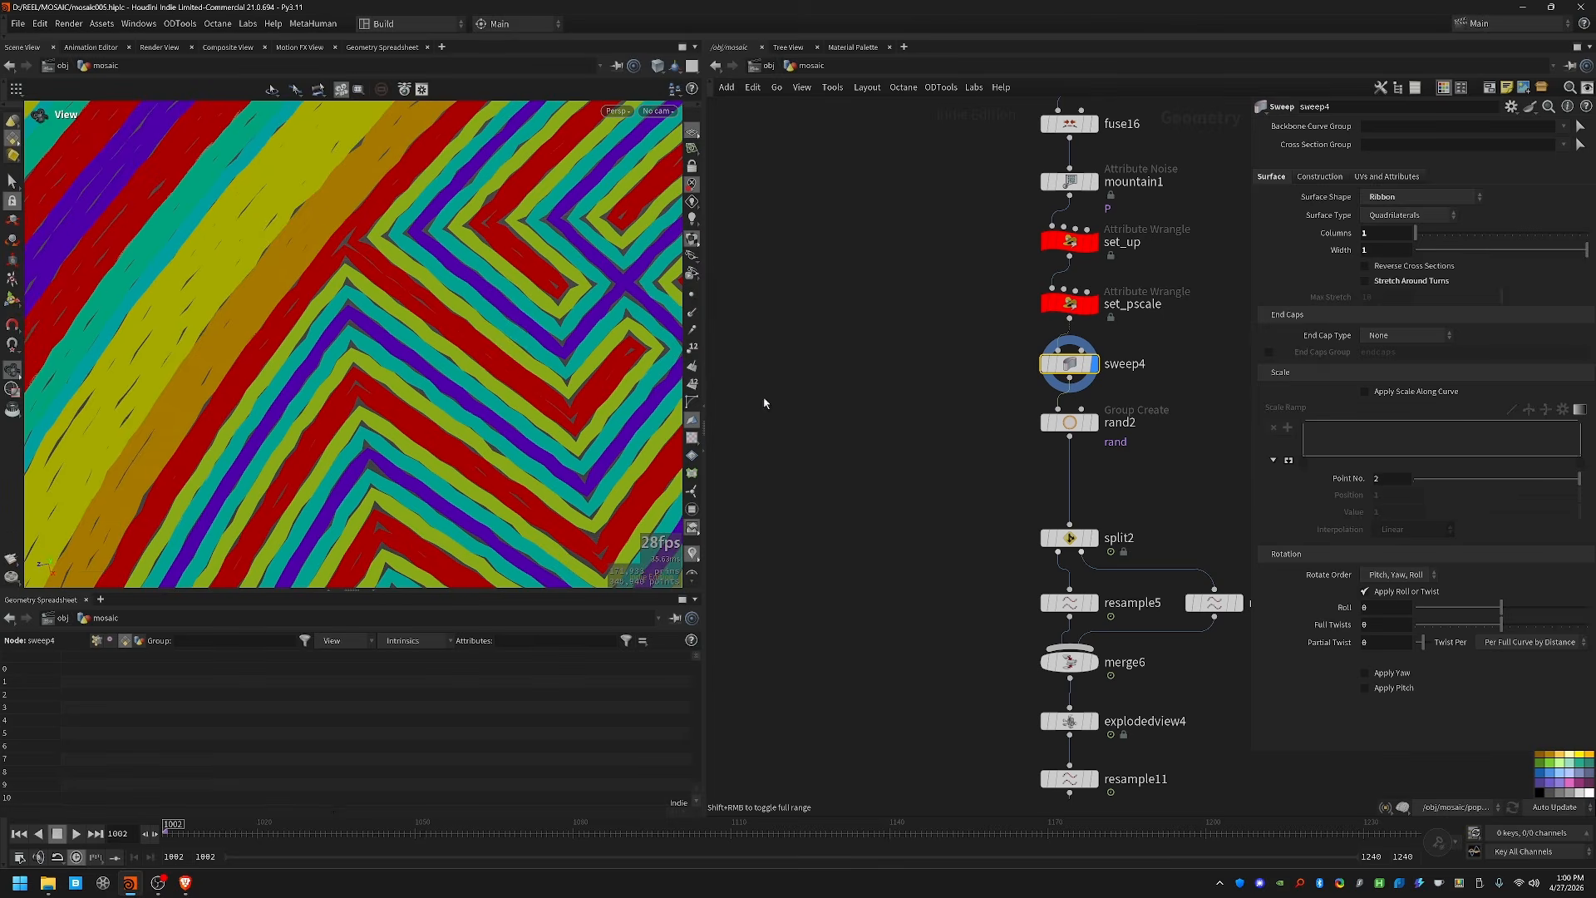
Step: Turn off the colour visualization and set Amp to .95 on the set_pscale wrangle
left_click(692, 553)
left_click_drag(598, 524, 488, 477)
right_click_drag(488, 478, 391, 440)
left_click_drag(974, 301, 1135, 313)
left_click(1376, 220)
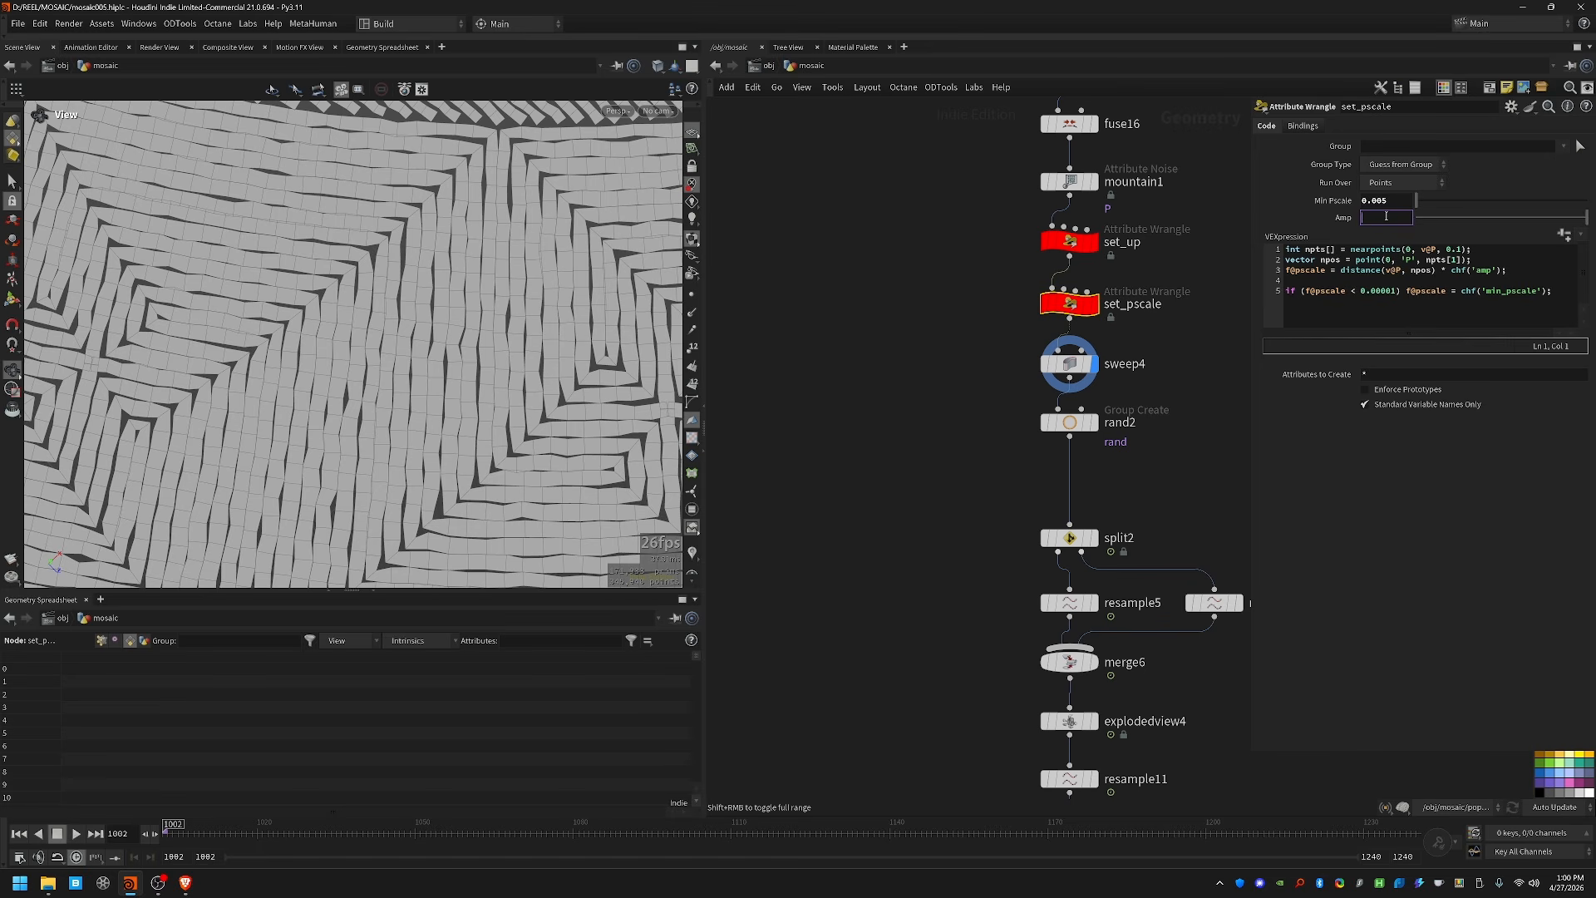
key("Return")
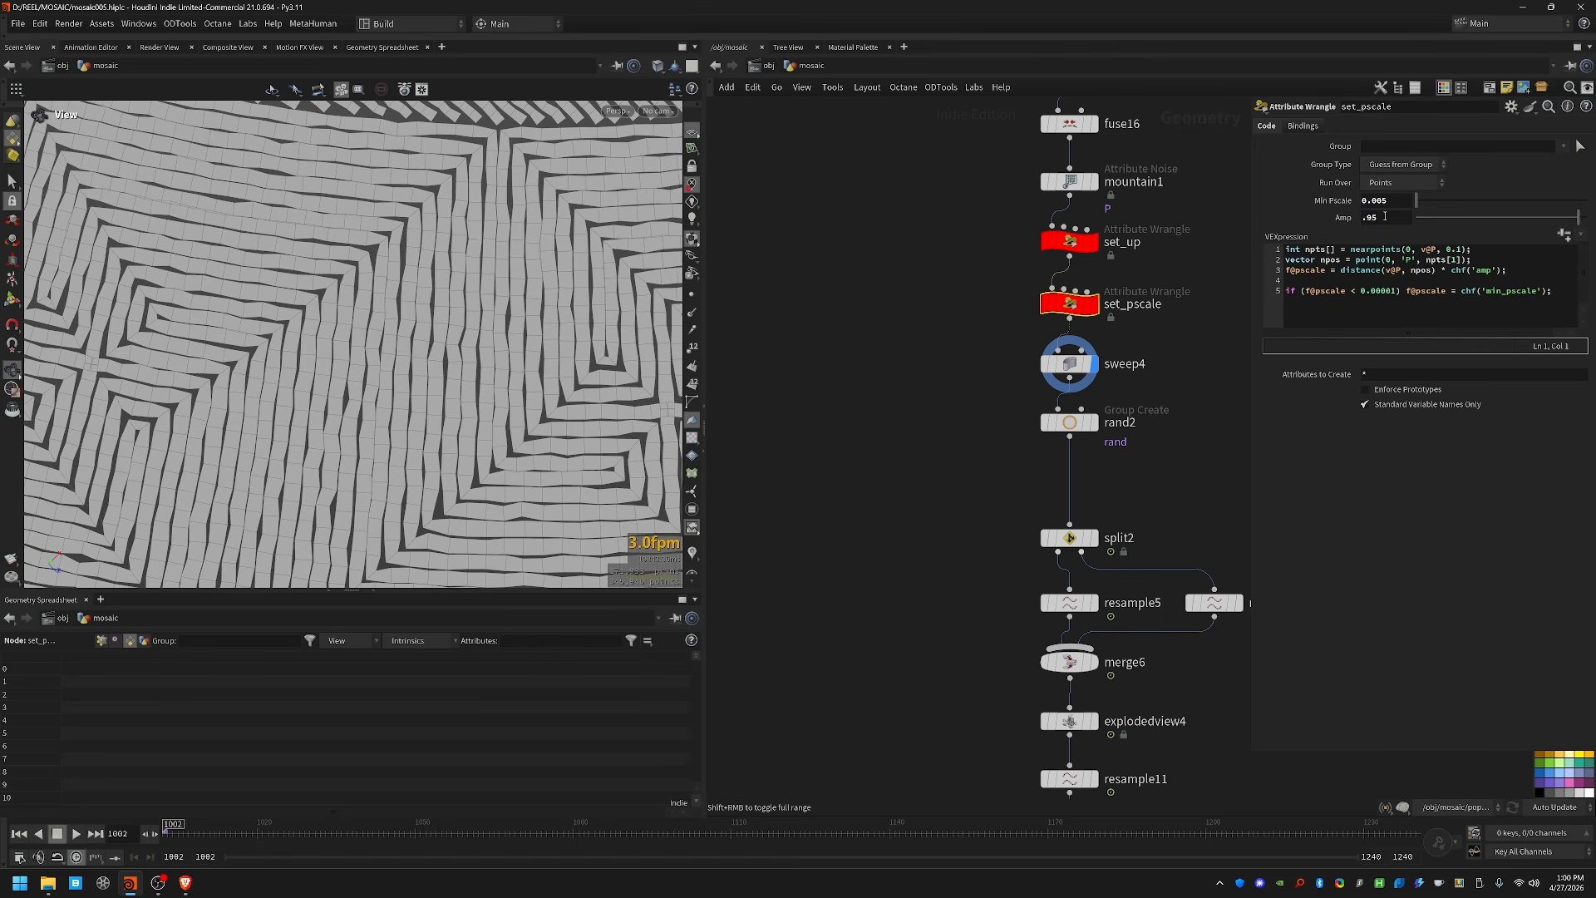
right_click_drag(145, 309, 413, 407)
middle_click_drag(412, 408, 427, 368)
middle_click_drag(394, 446, 403, 374)
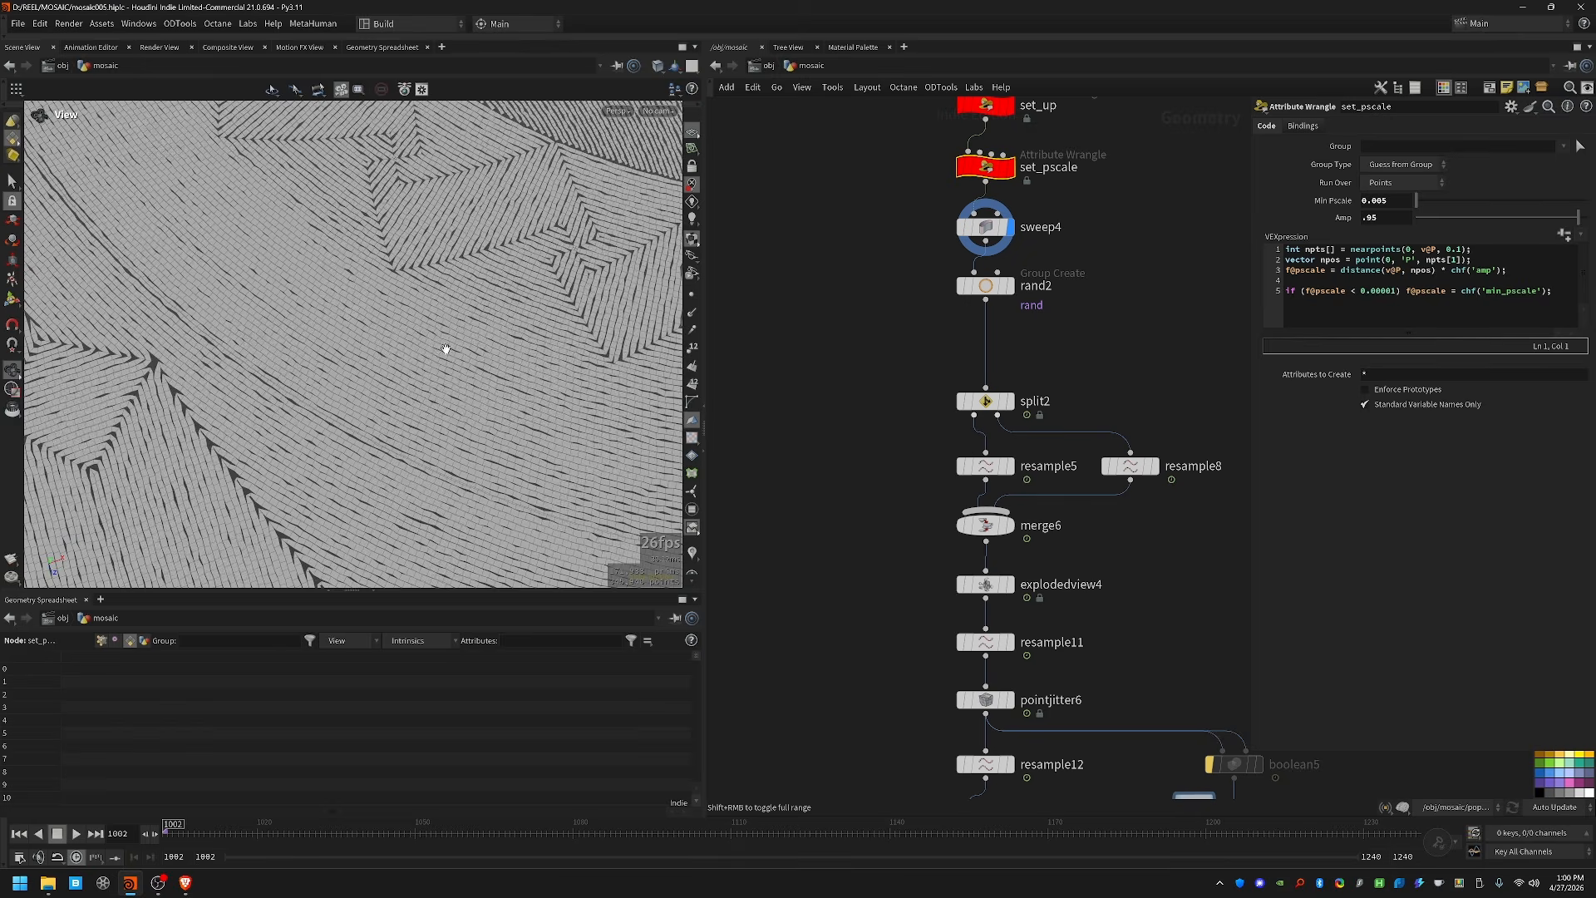
middle_click_drag(438, 349, 440, 392)
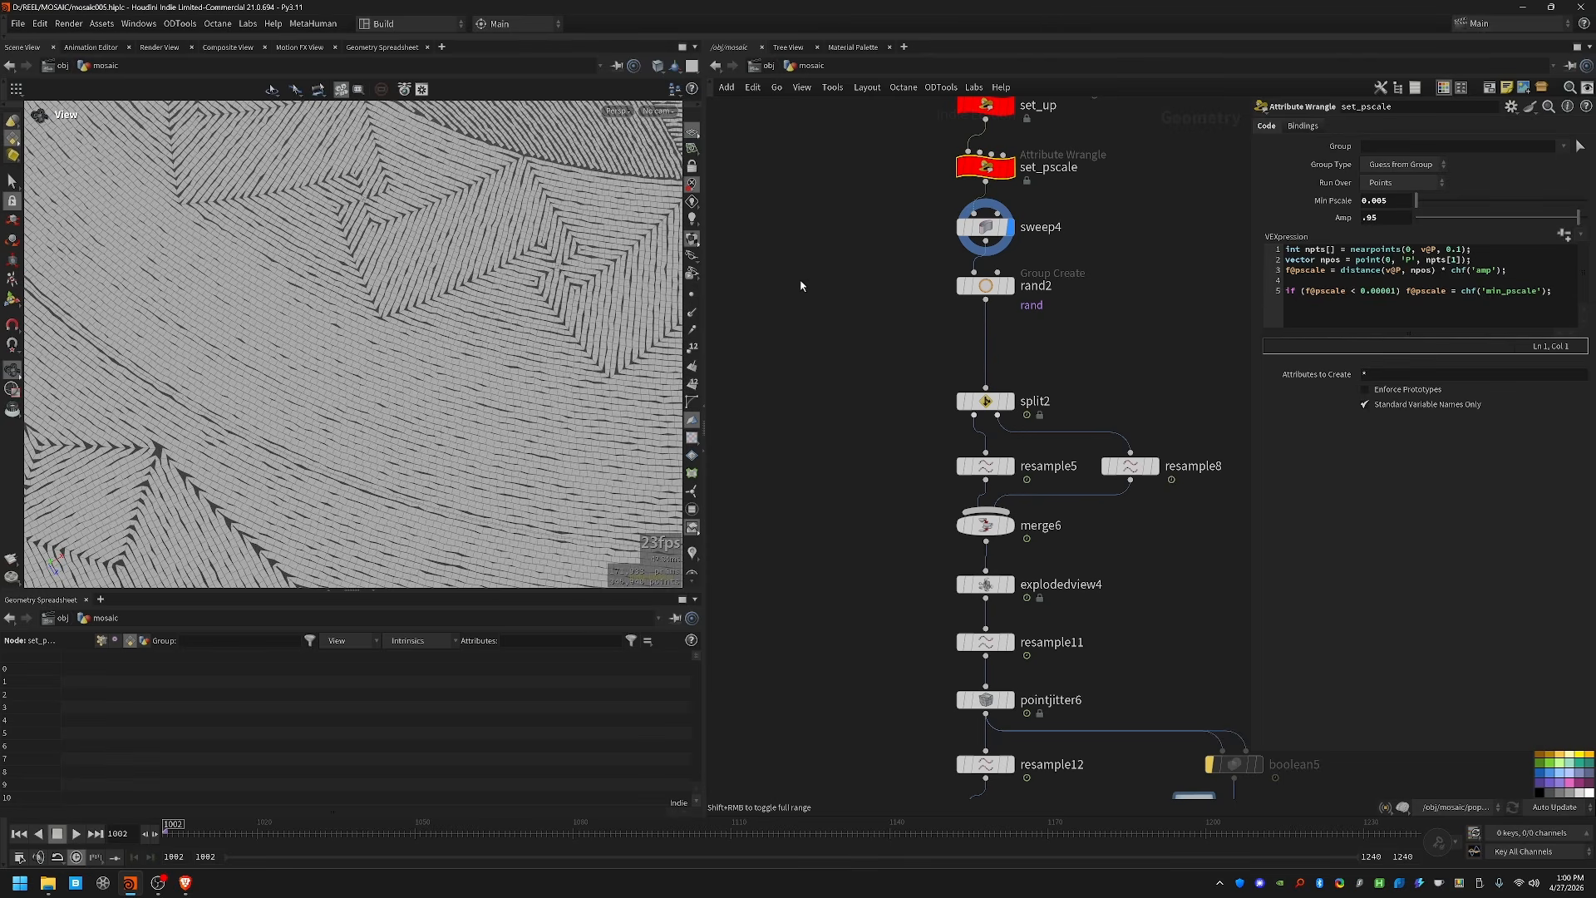
Step: Enable Stretch Around Turns on sweep4 and examine the ribbon segments around the meander corners
middle_click_drag(800, 285, 813, 417)
left_click(998, 359)
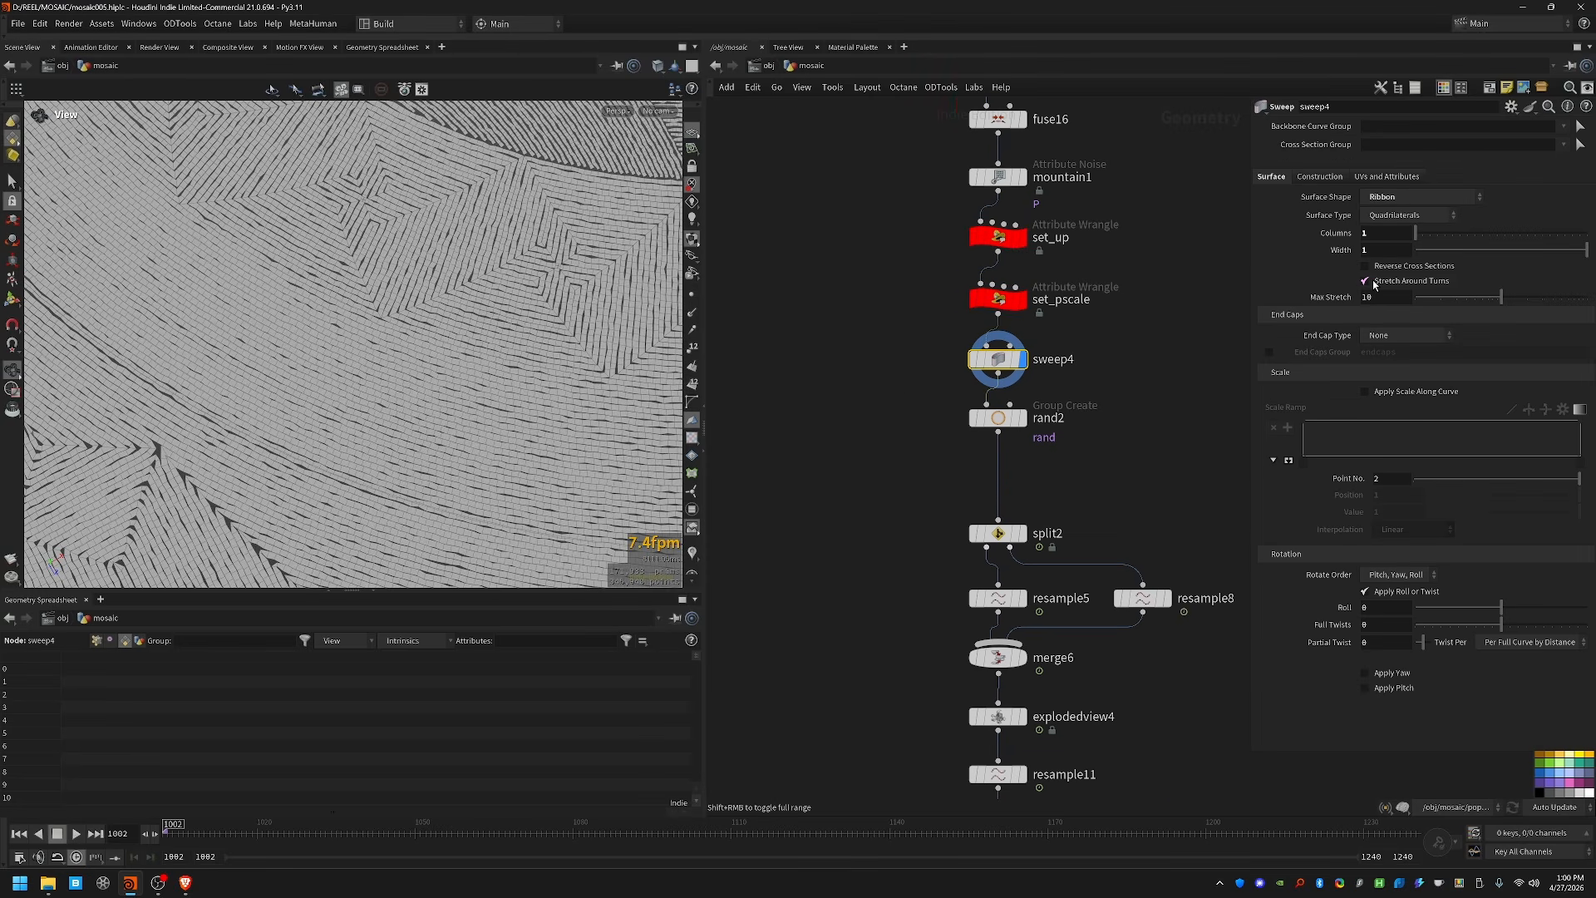
middle_click_drag(924, 490, 919, 292)
right_click_drag(466, 257, 801, 321)
left_click_drag(474, 315, 336, 318)
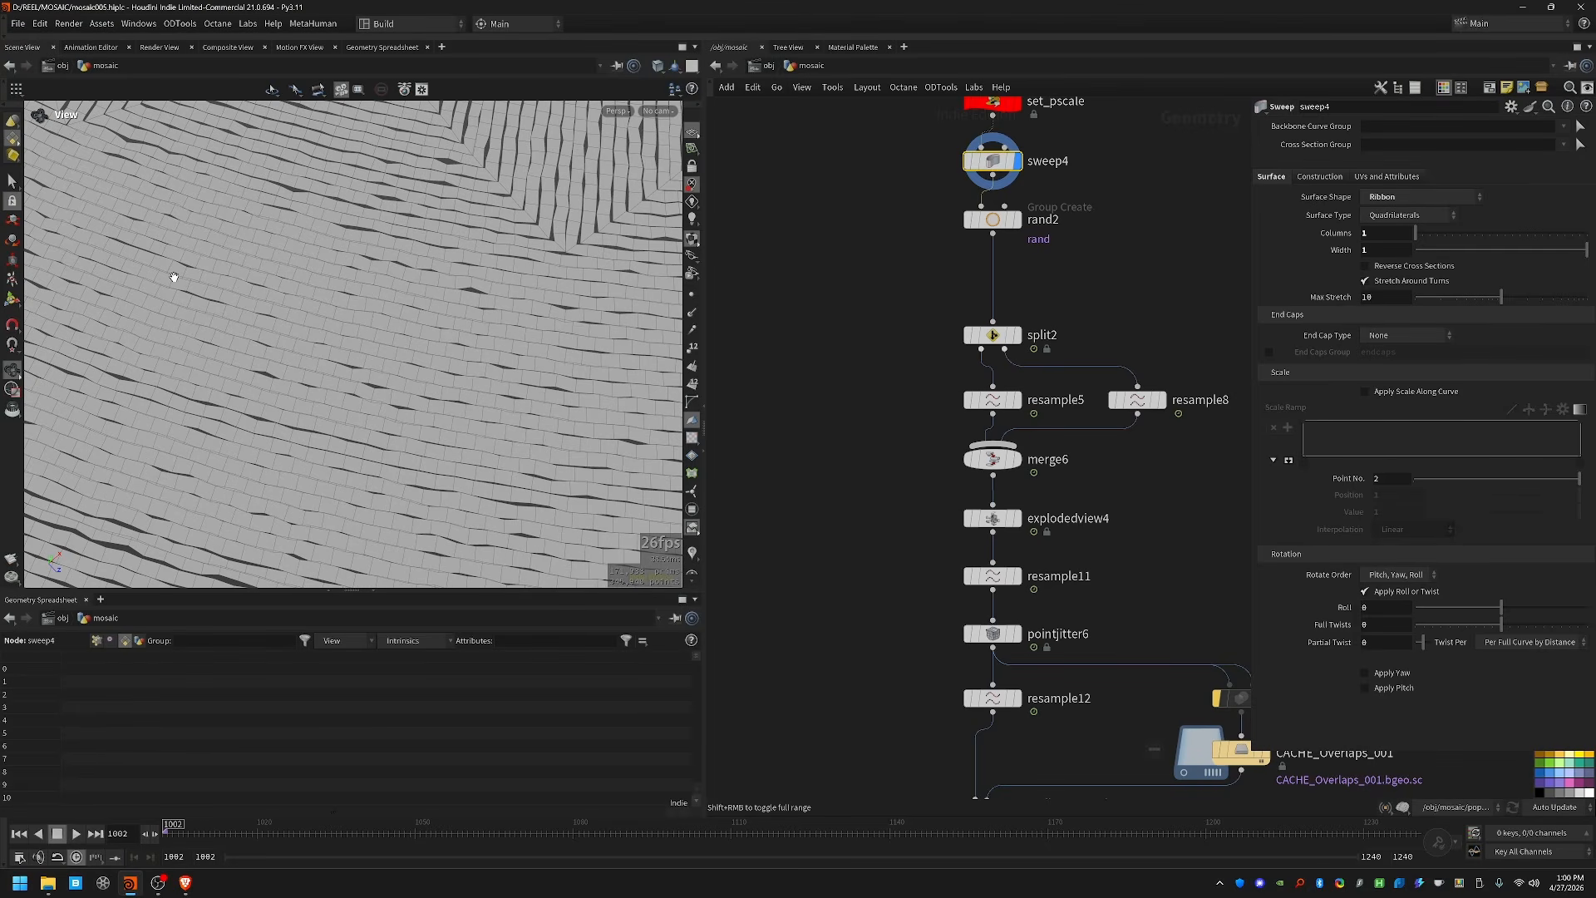
left_click_drag(492, 562, 341, 473)
Step: Step through rand2 and split2 to resample5, and examine the first group of tiles
key("Down")
key("Down")
key("Down")
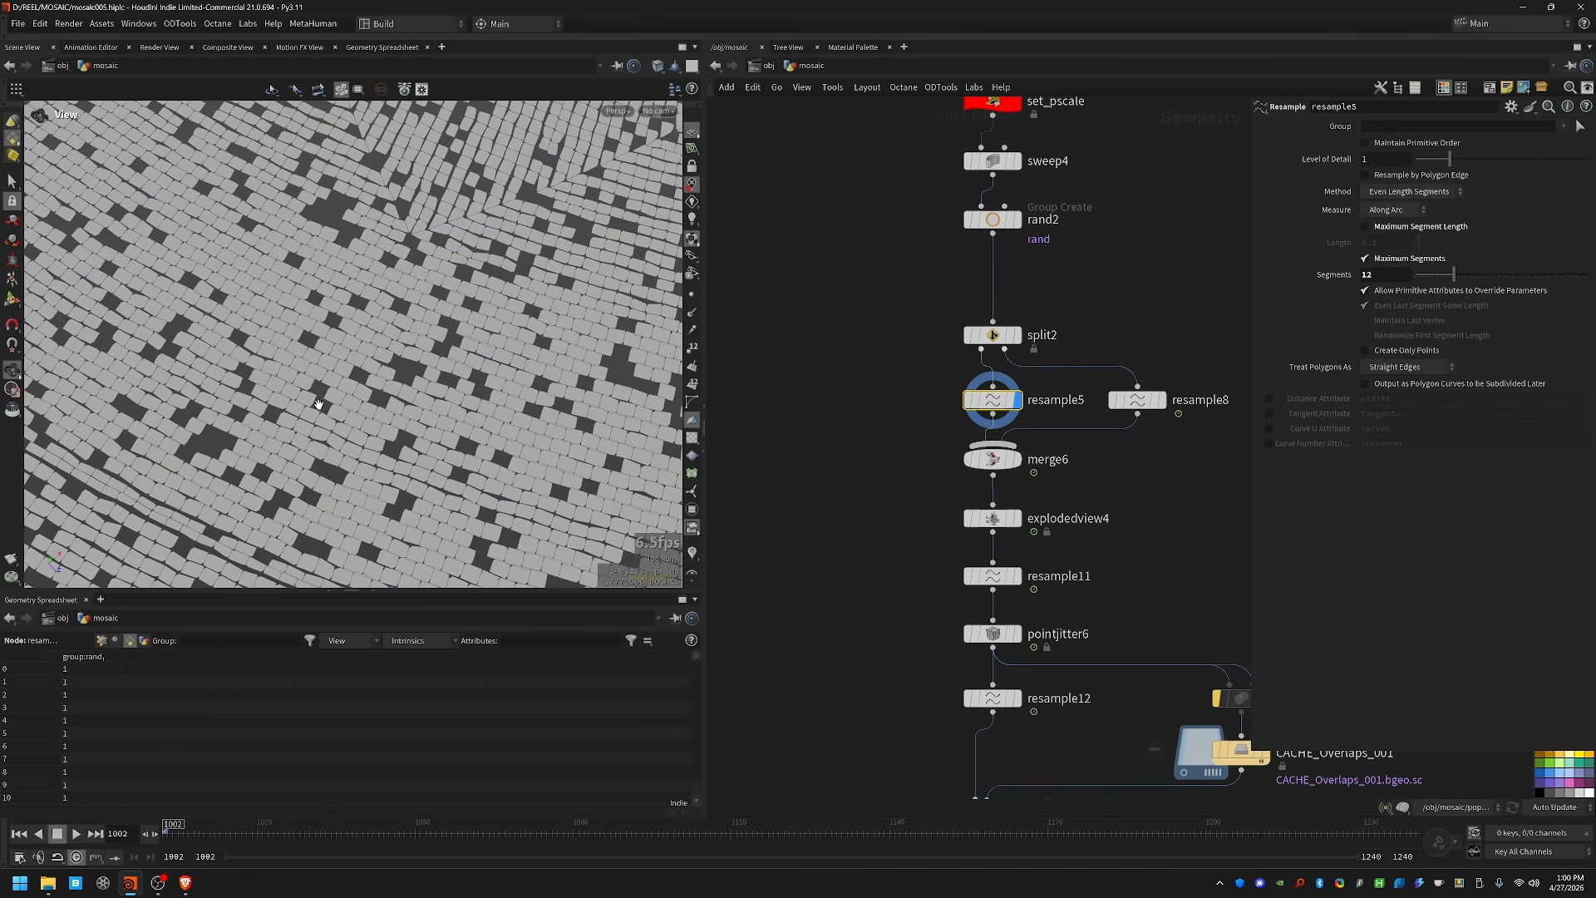
scroll(547, 384, "up", 5)
scroll(183, 429, "down", 5)
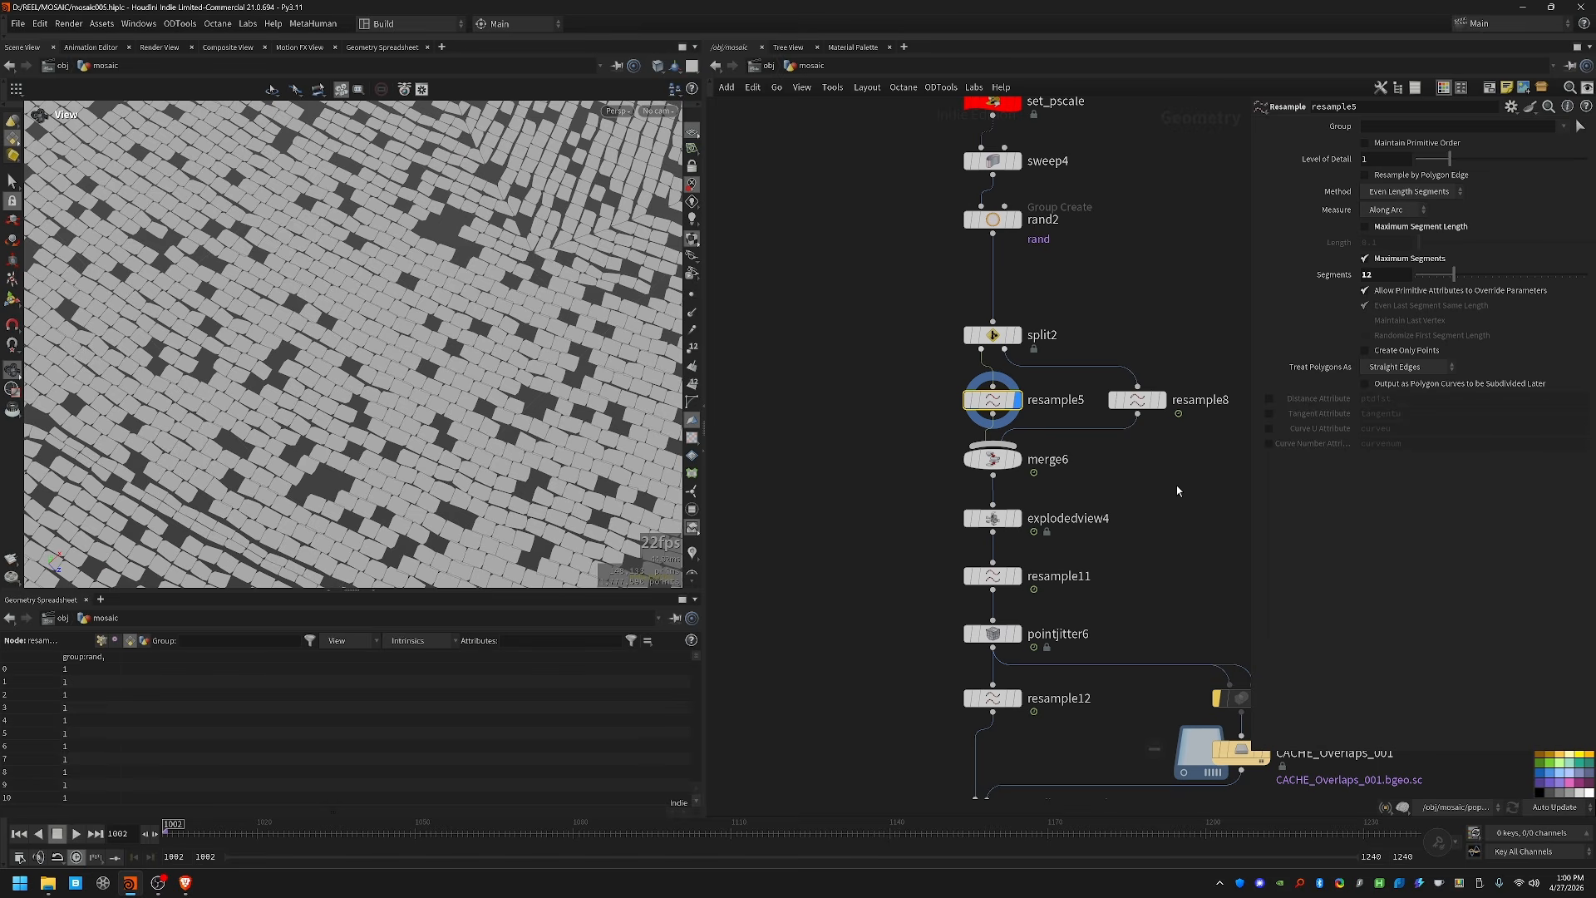
Step: Inspect resample8, then display merge6 to examine both resampled tile groups combined
left_click(1160, 399)
left_click(1015, 459)
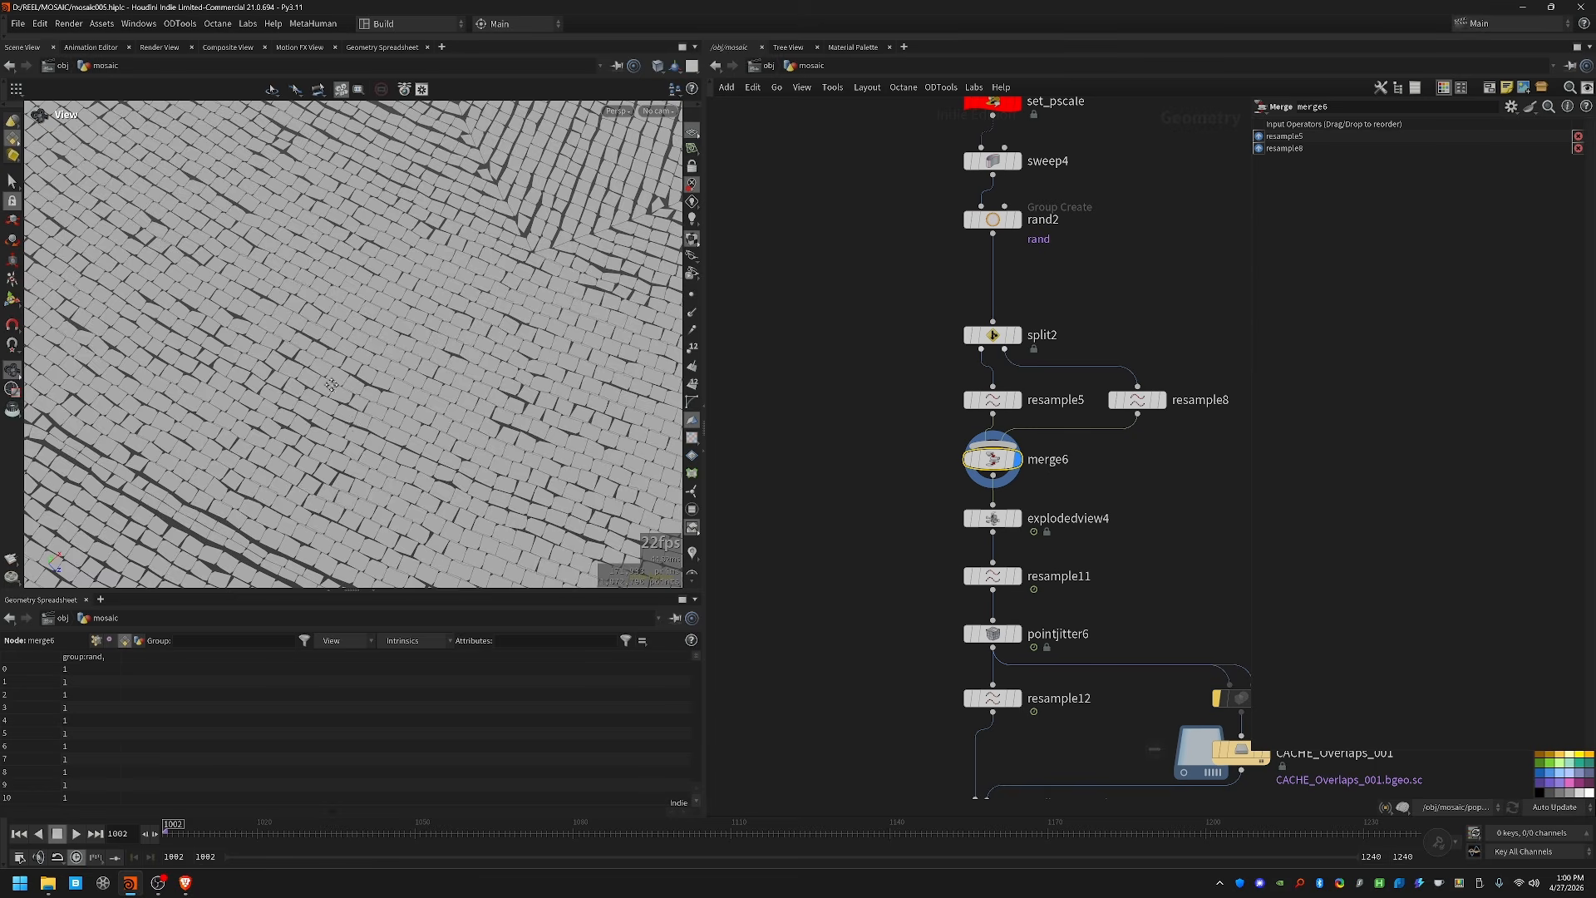
scroll(330, 384, "down", 3)
left_click_drag(416, 349, 484, 360)
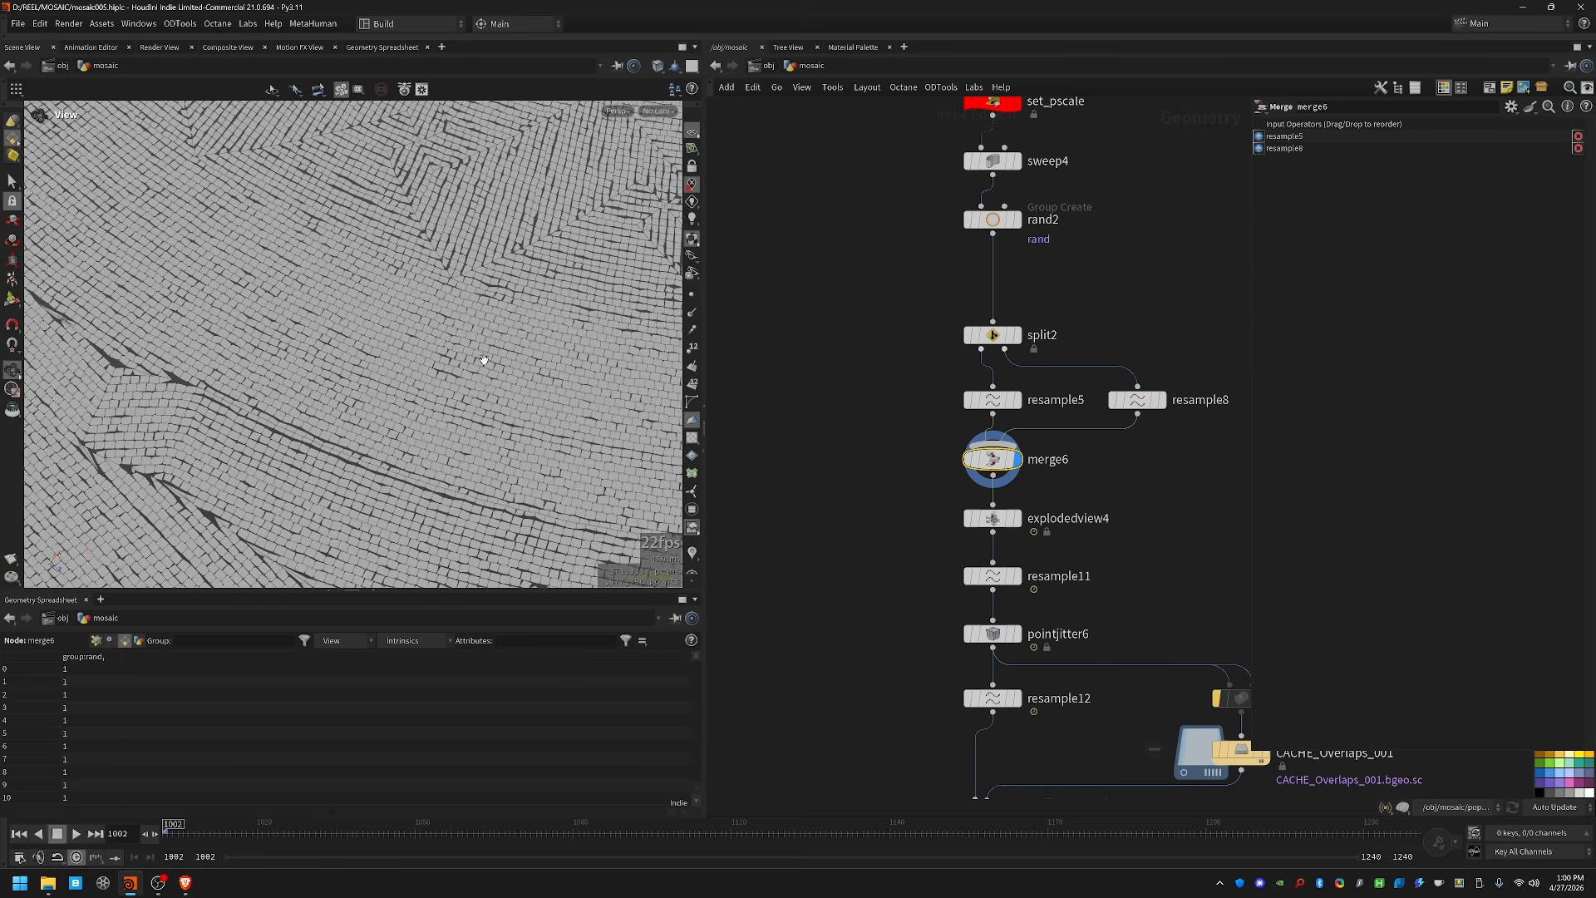
Step: Display explodedview4, resample11 and pointjitter6 in turn to compare the separated, resampled and jittered tiles
left_click(1016, 518)
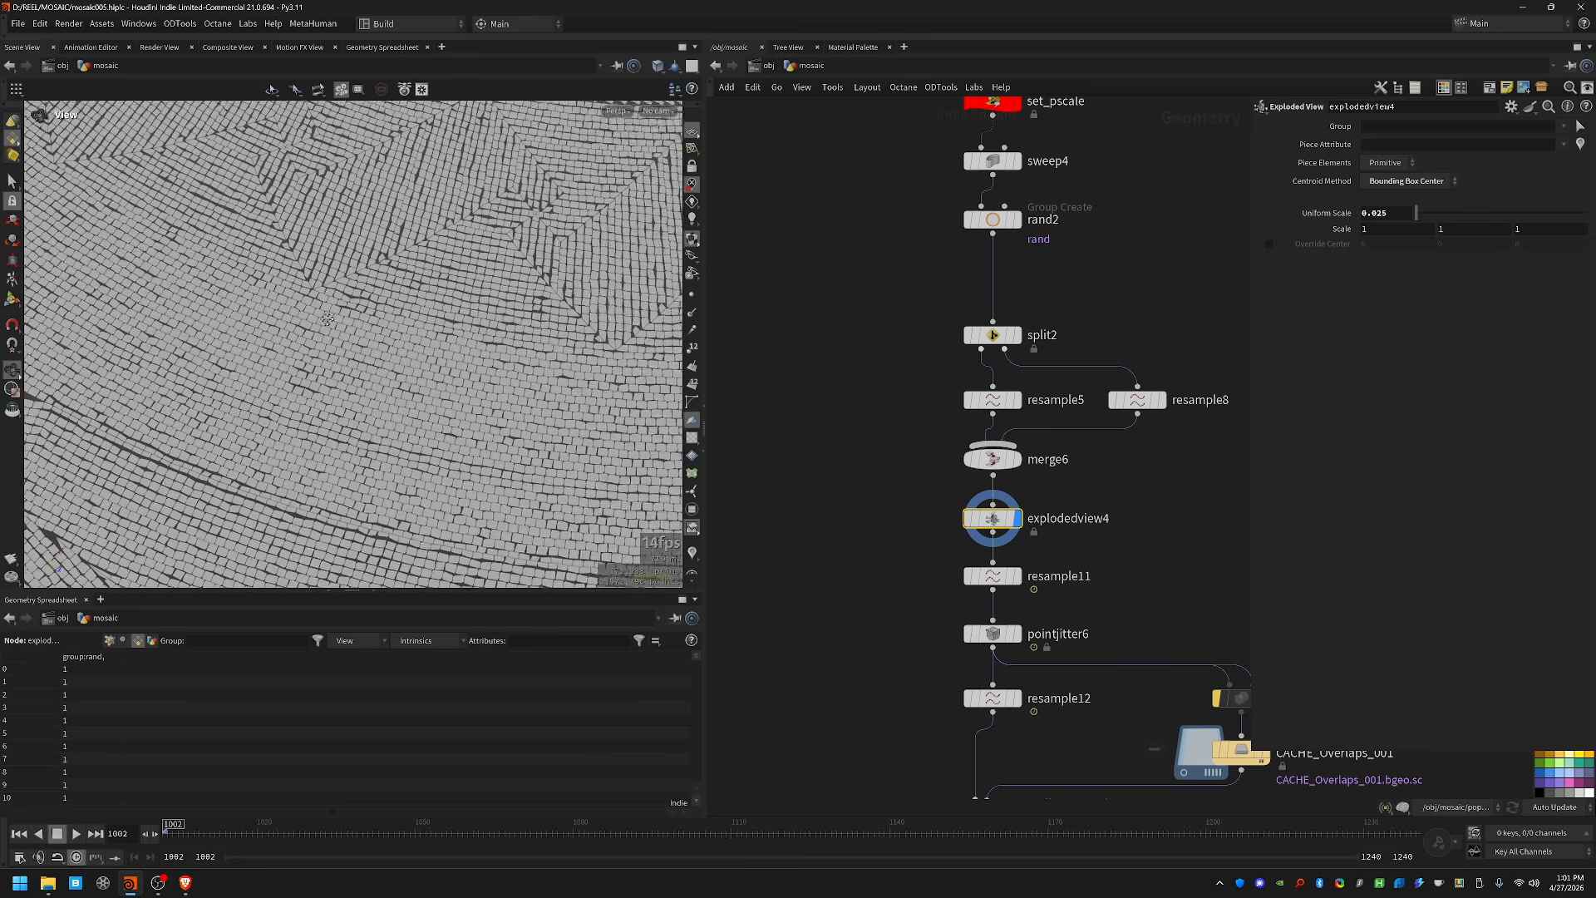
middle_click_drag(602, 485, 465, 378)
left_click(1016, 576)
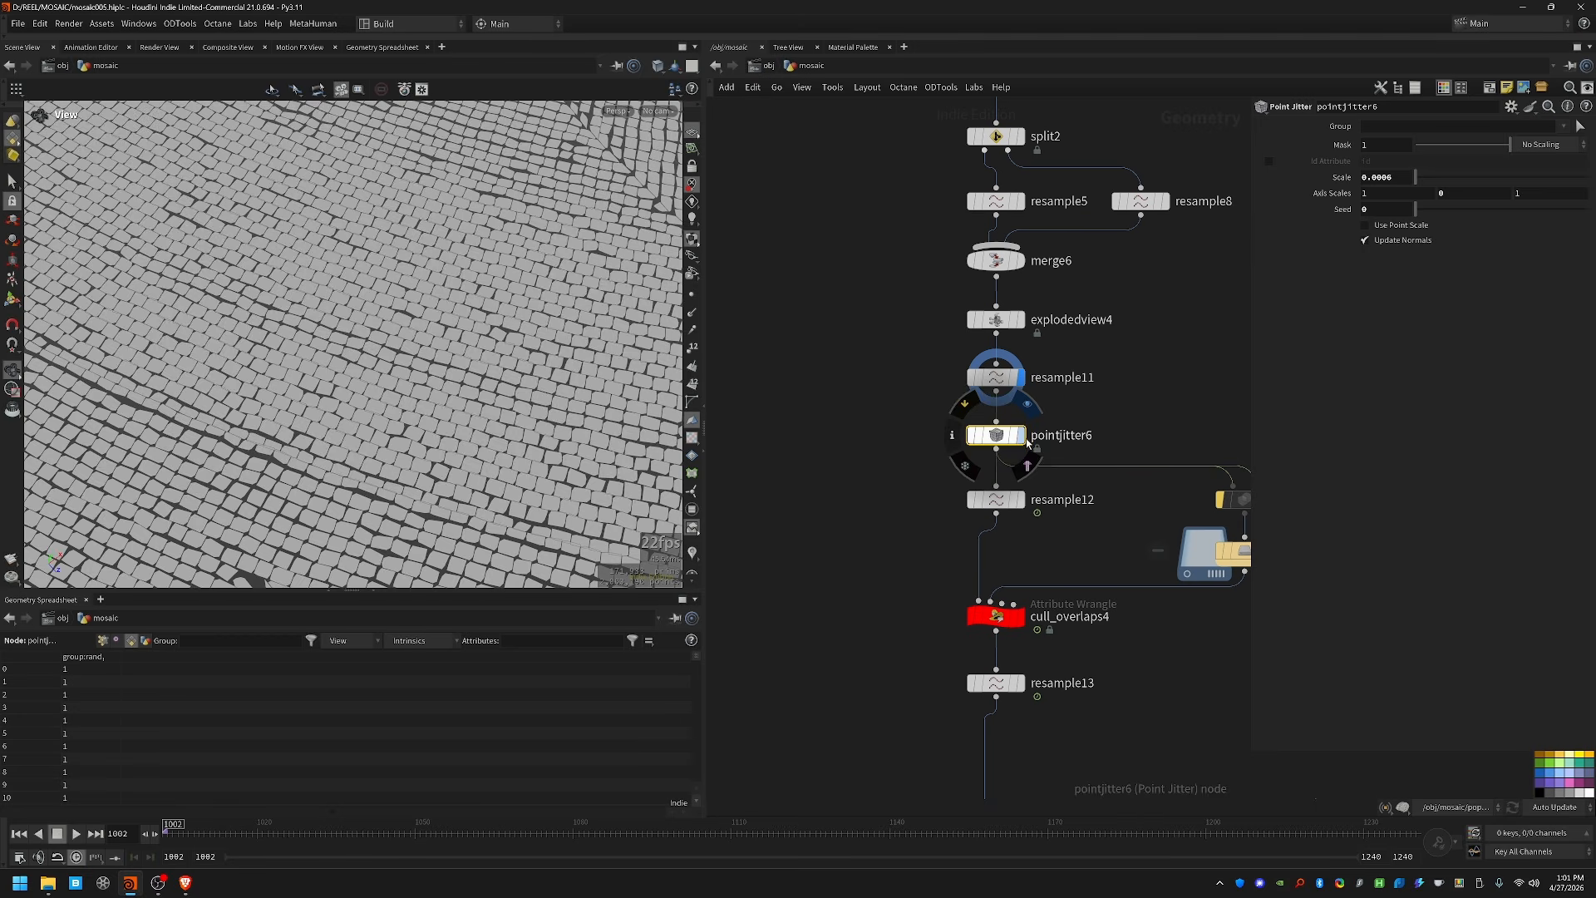
left_click(1019, 435)
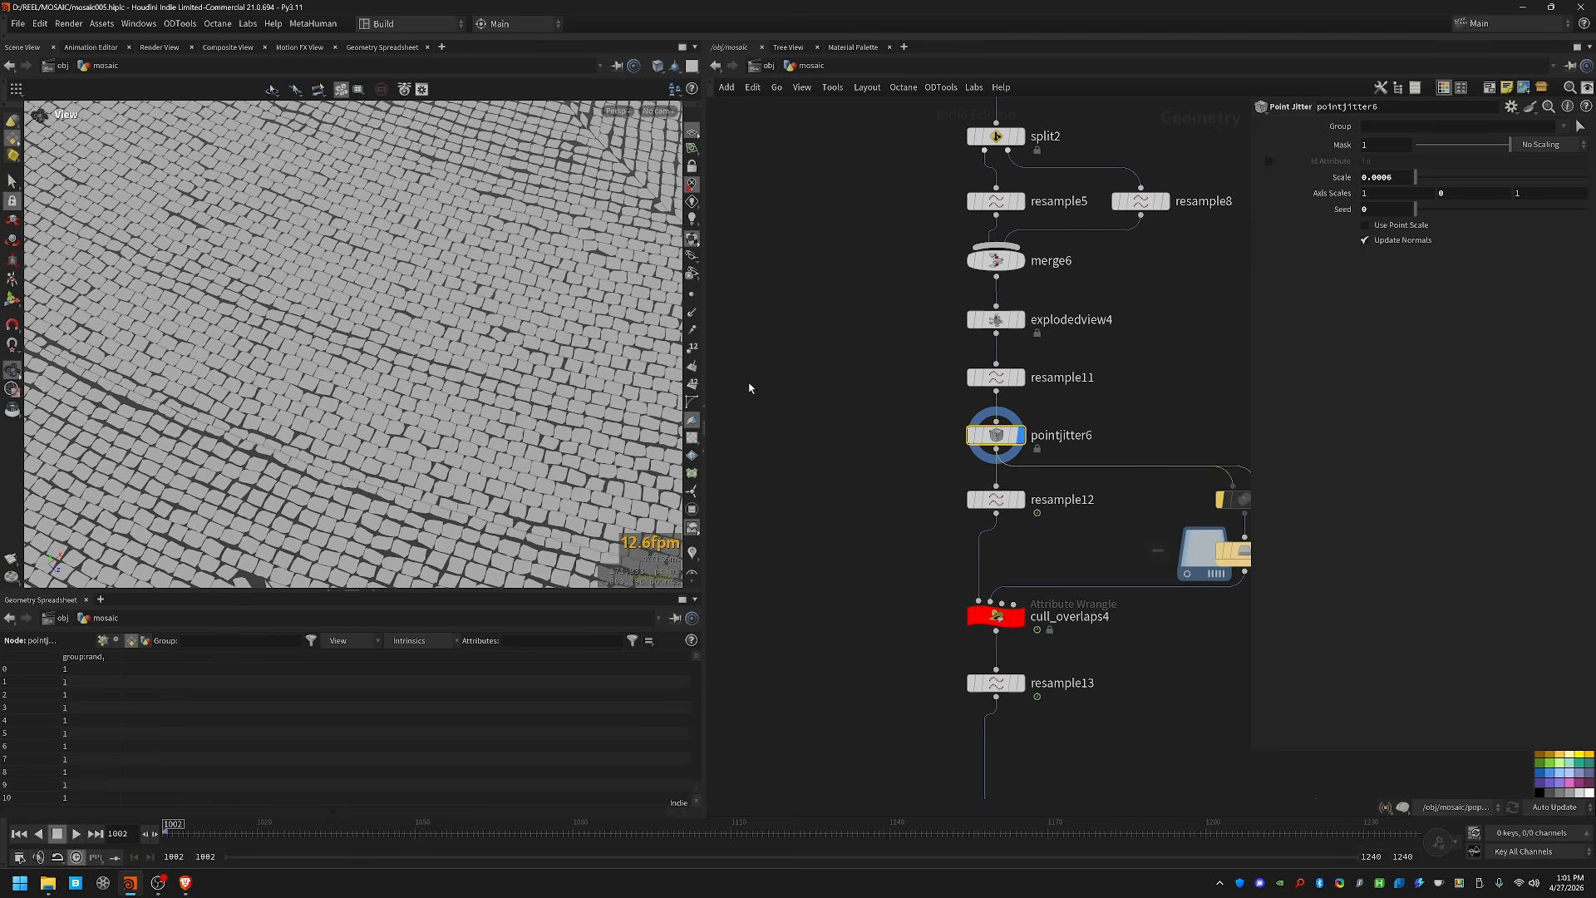
Step: Examine the pointjitter6 tiles across the whole mosaic and up close where neighbouring tiles overlap
middle_click_drag(922, 512, 901, 398)
scroll(538, 413, "down", 10)
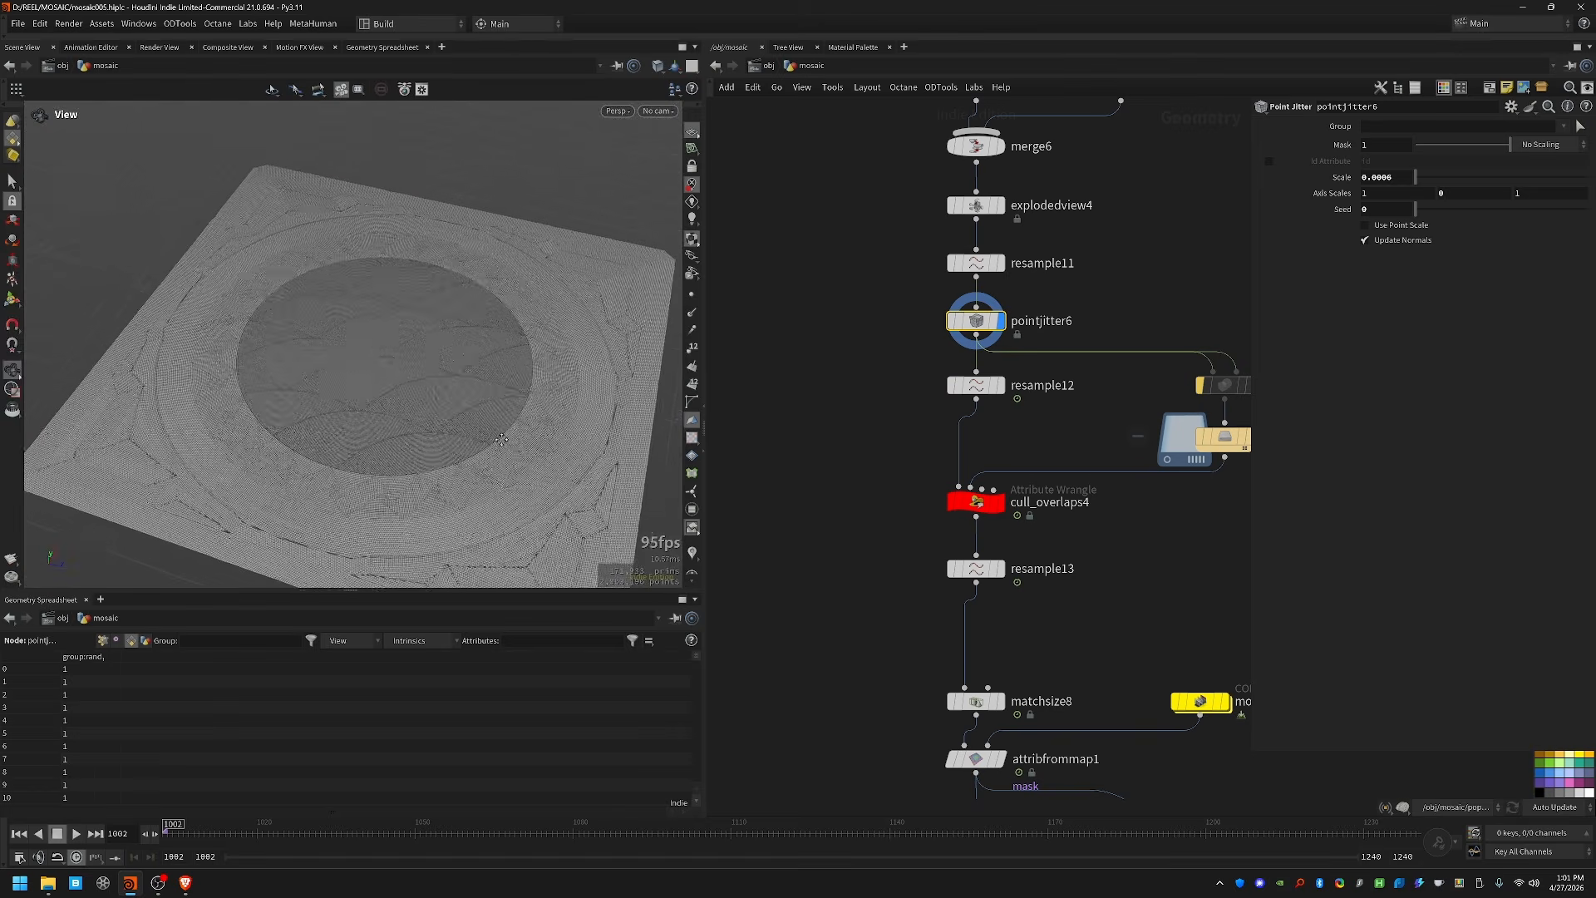
left_click_drag(509, 411, 598, 392)
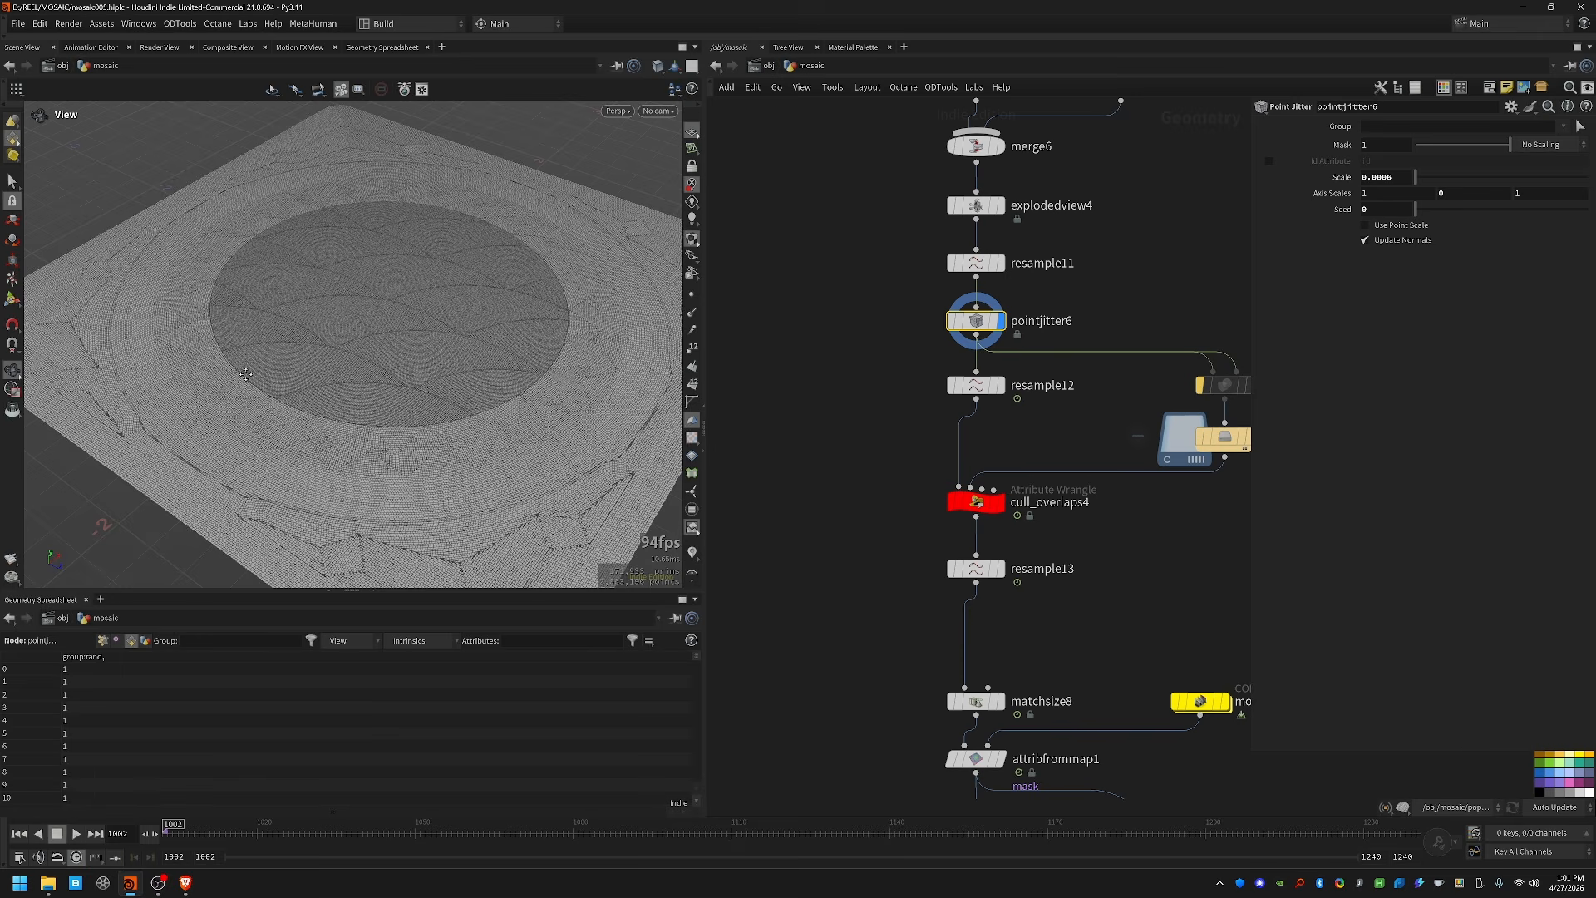
middle_click_drag(402, 566, 358, 414)
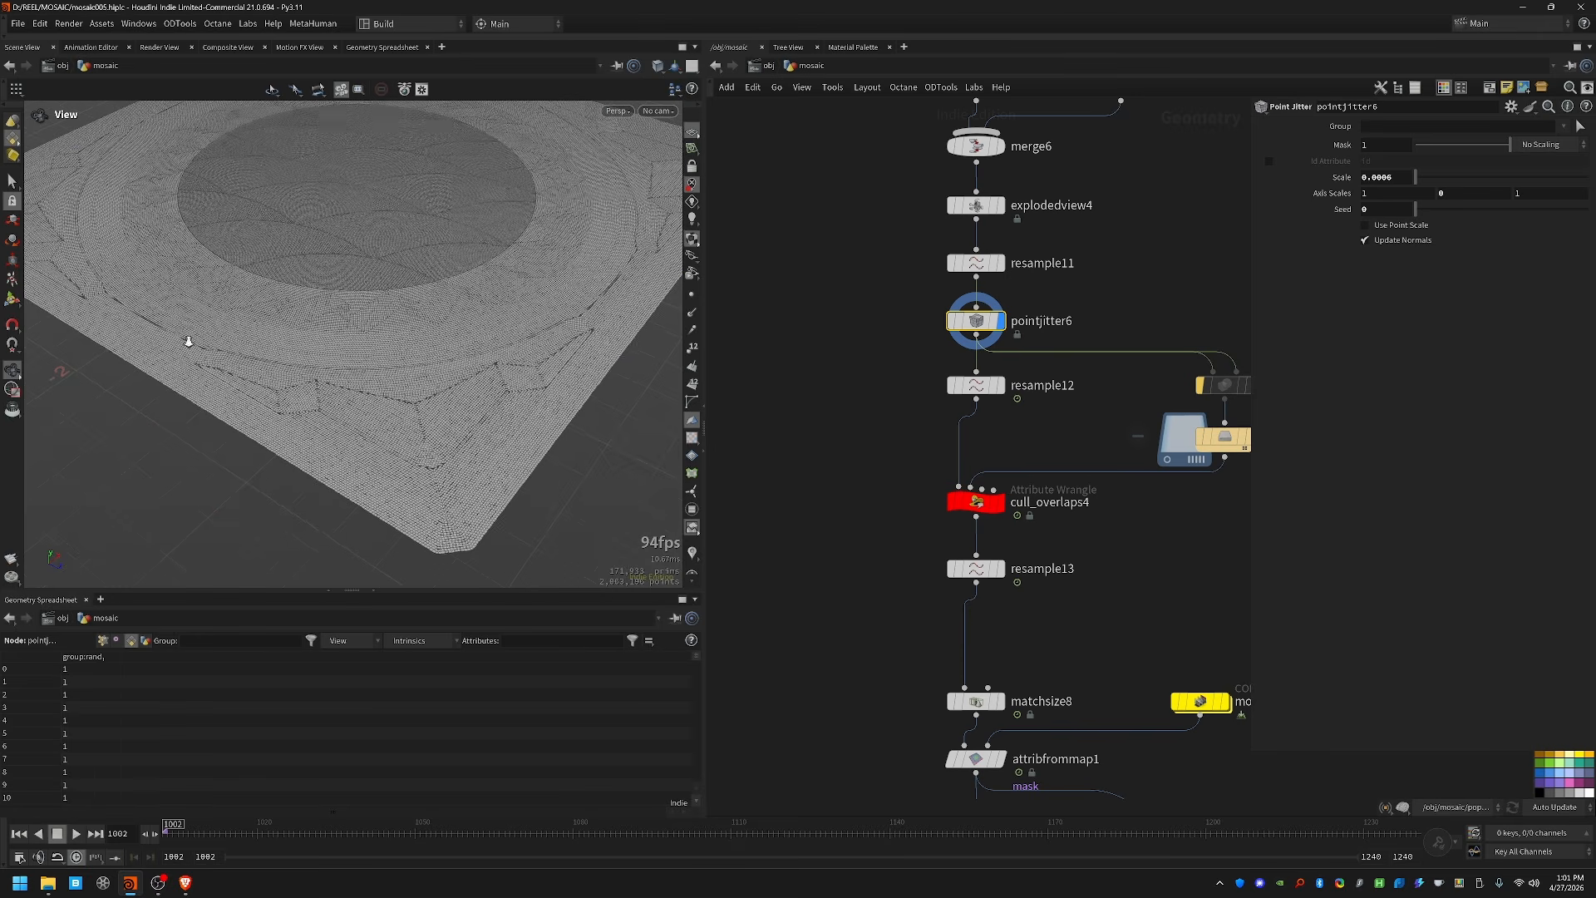
right_click_drag(189, 341, 1044, 367)
right_click_drag(949, 348, 291, 443)
scroll(290, 442, "up", 8)
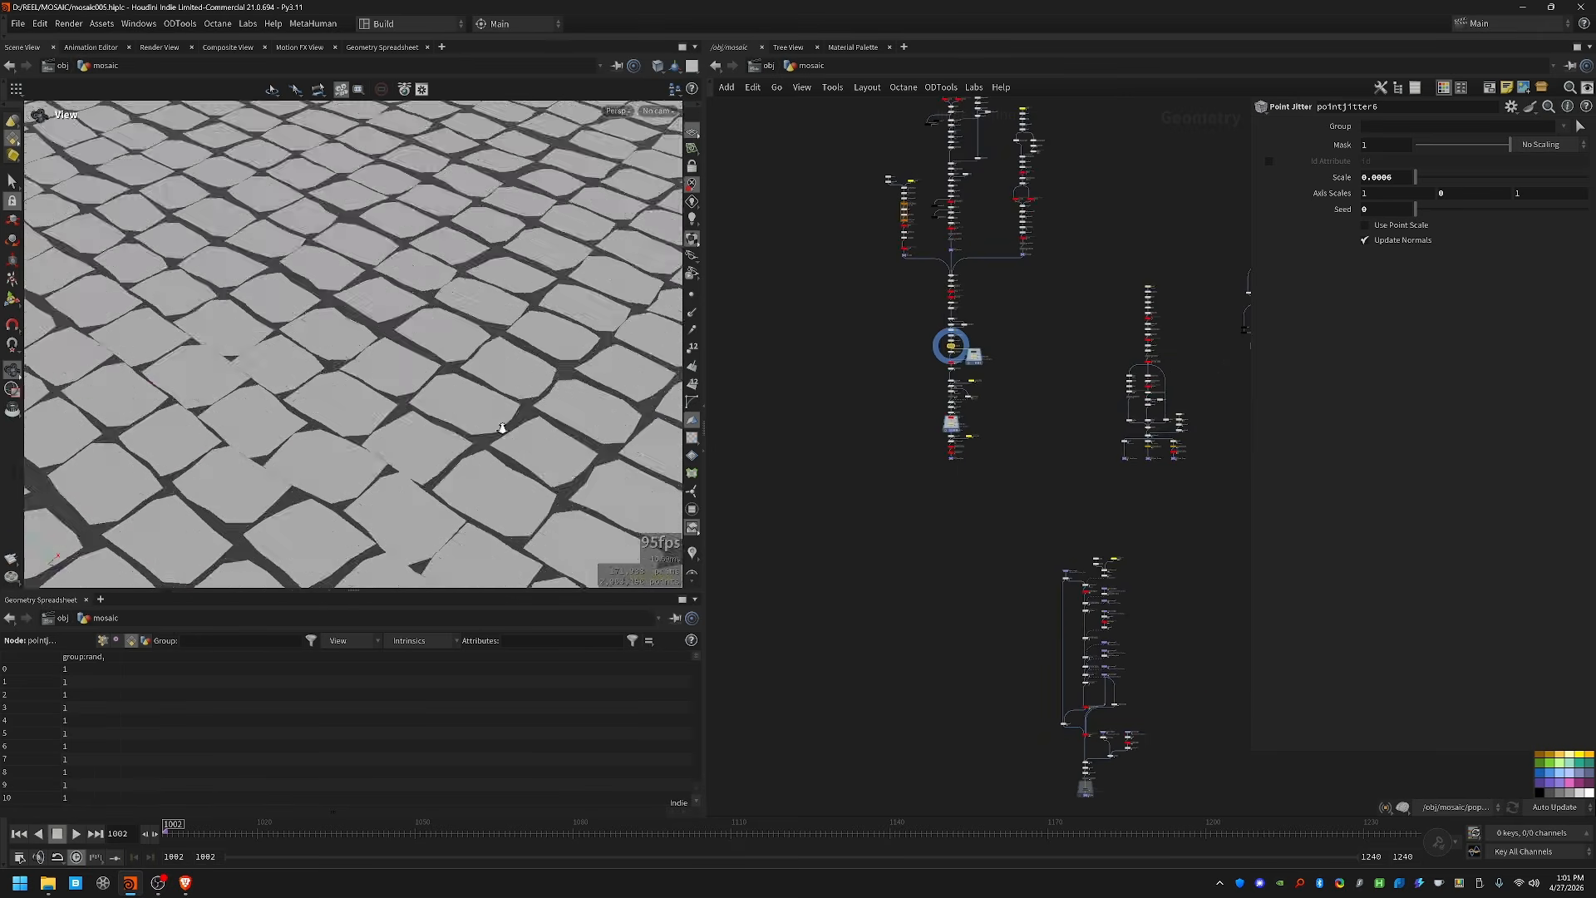
middle_click_drag(412, 474, 247, 331)
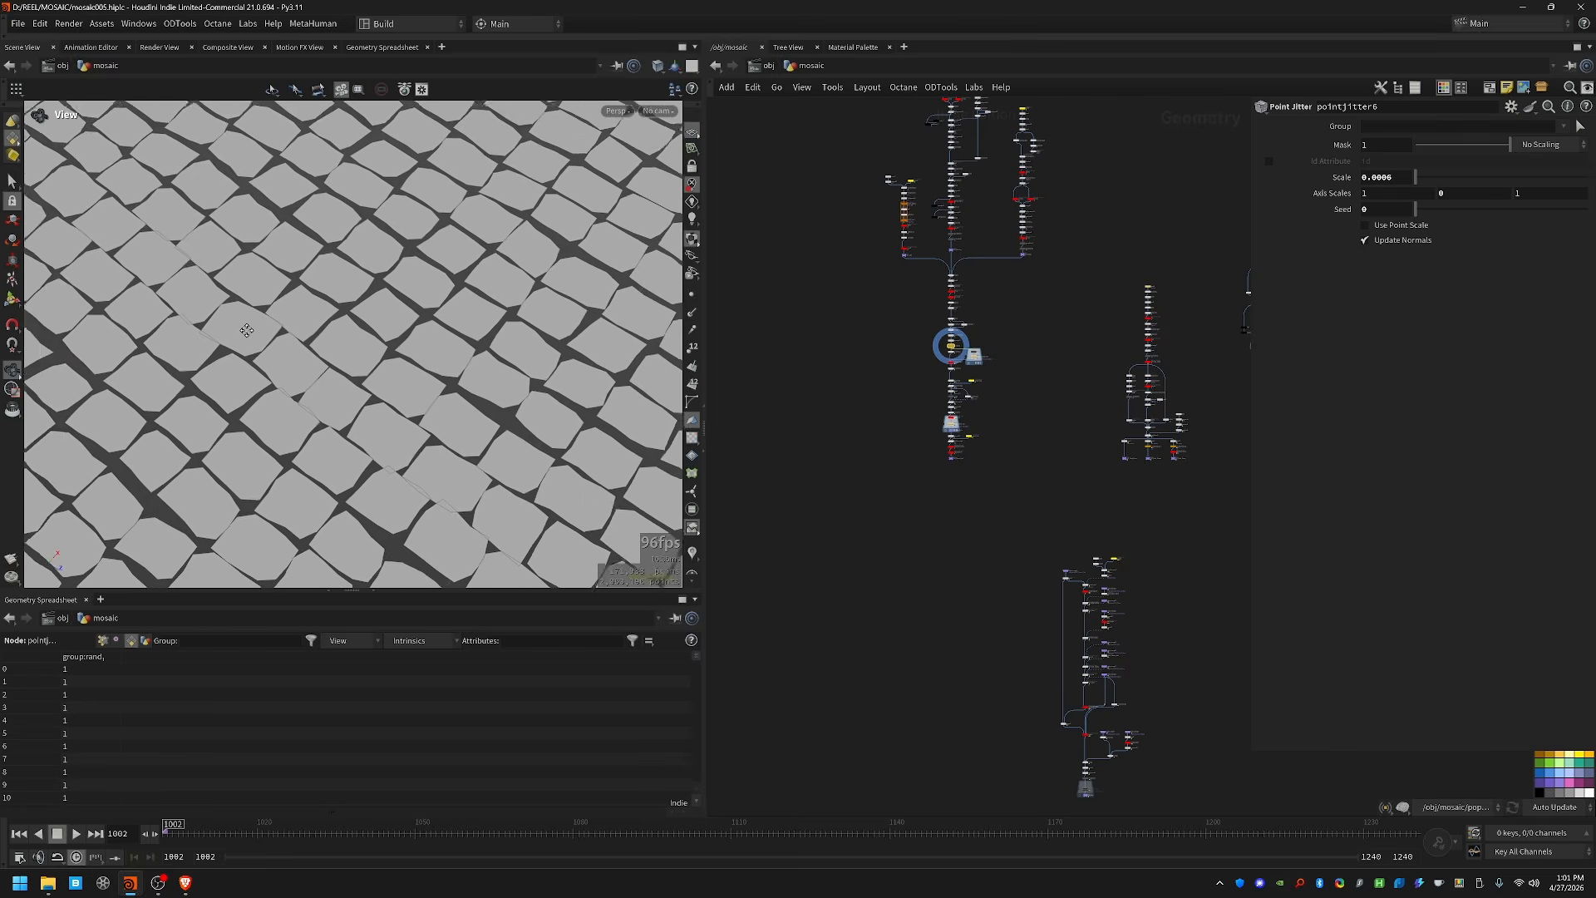
left_click_drag(247, 330, 494, 458)
scroll(1028, 428, "up", 5)
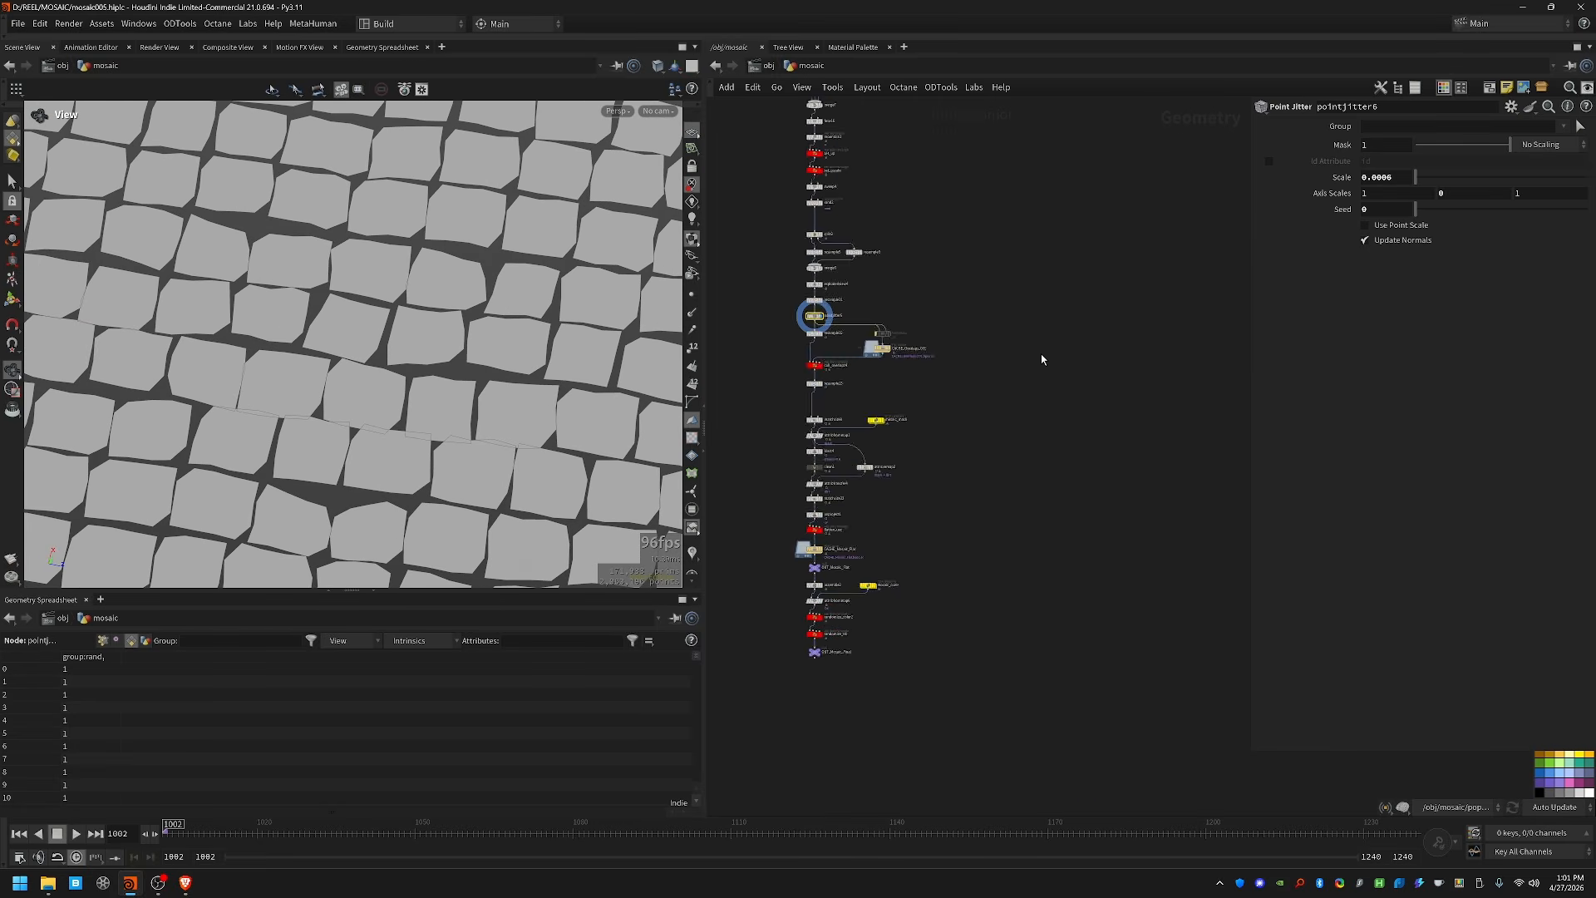
left_click_drag(337, 462, 365, 432)
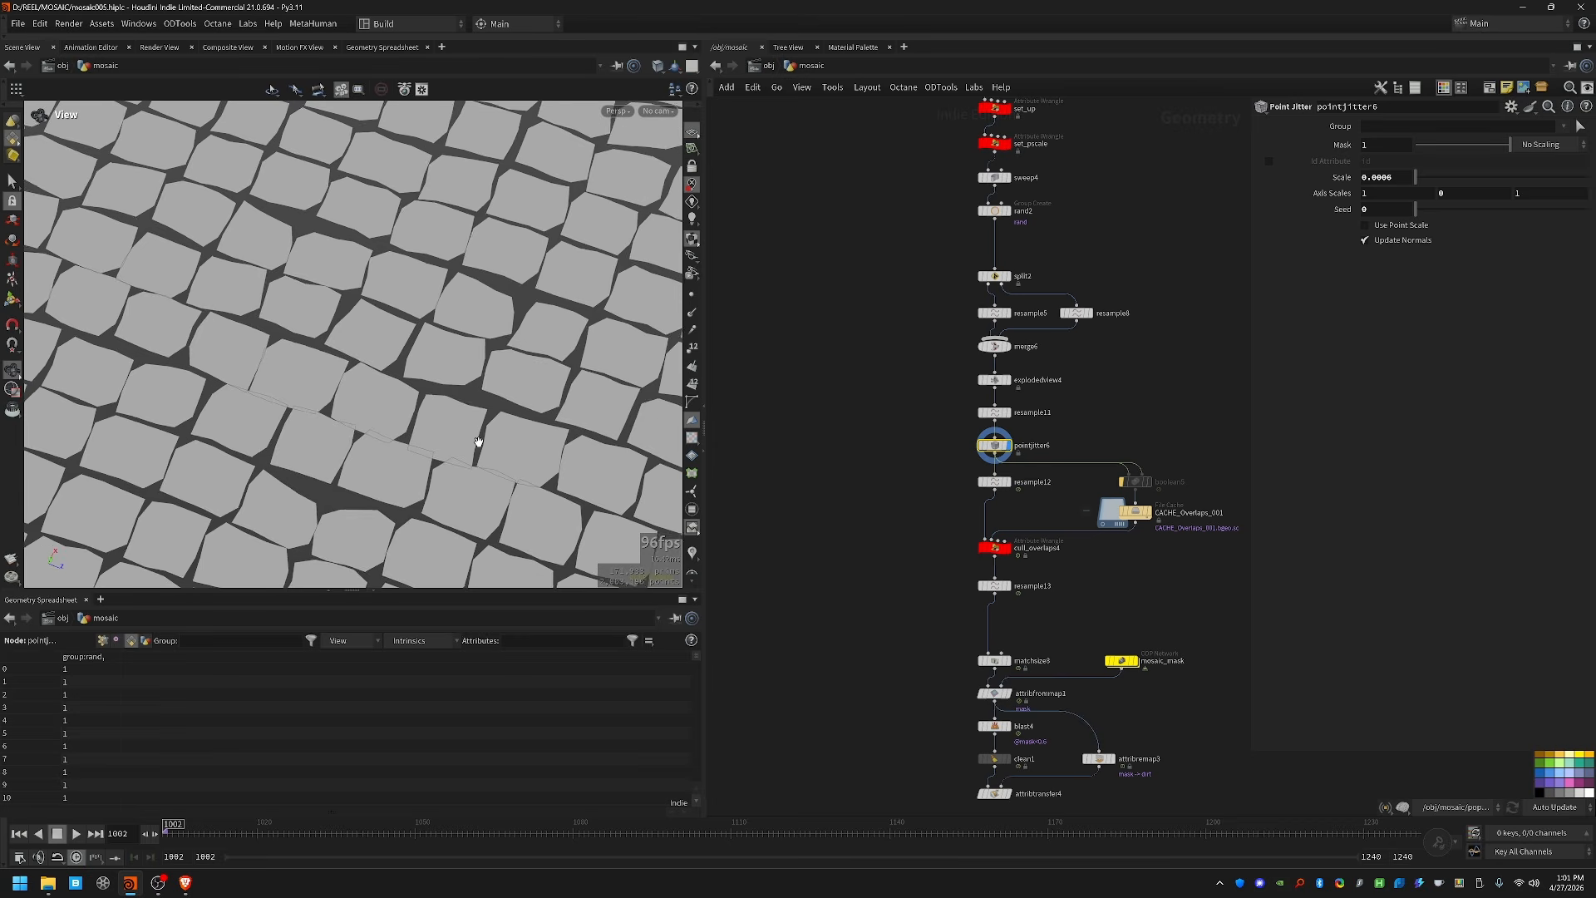
left_click_drag(478, 440, 457, 422)
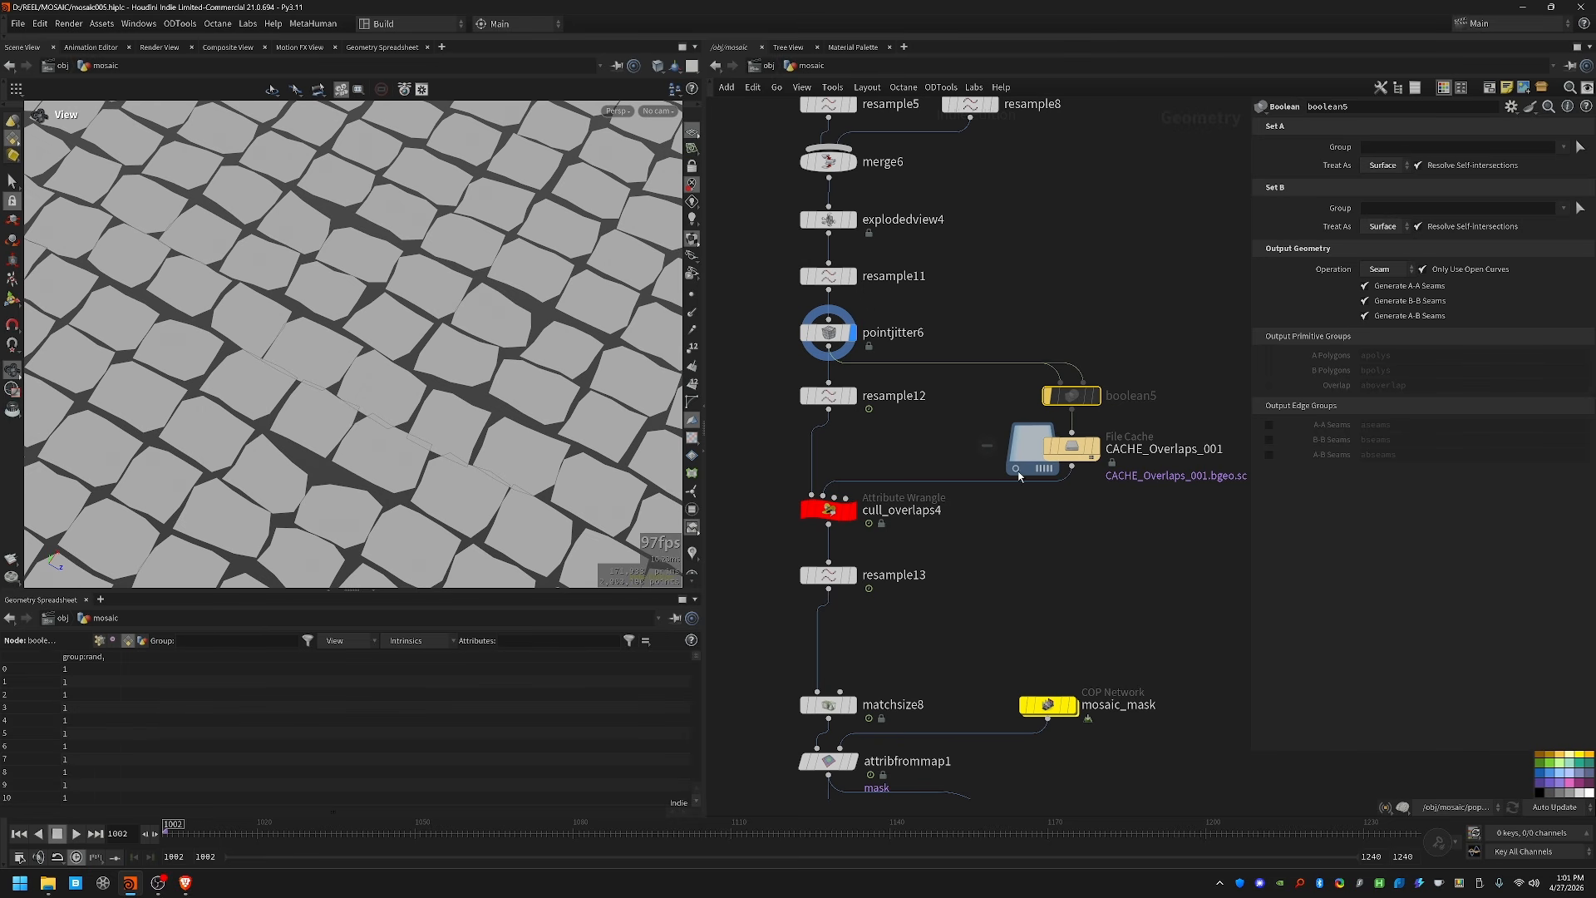
Step: With boolean5 selected, frame the whole mosaic and examine the tiles around the central circle and meanders
key("f")
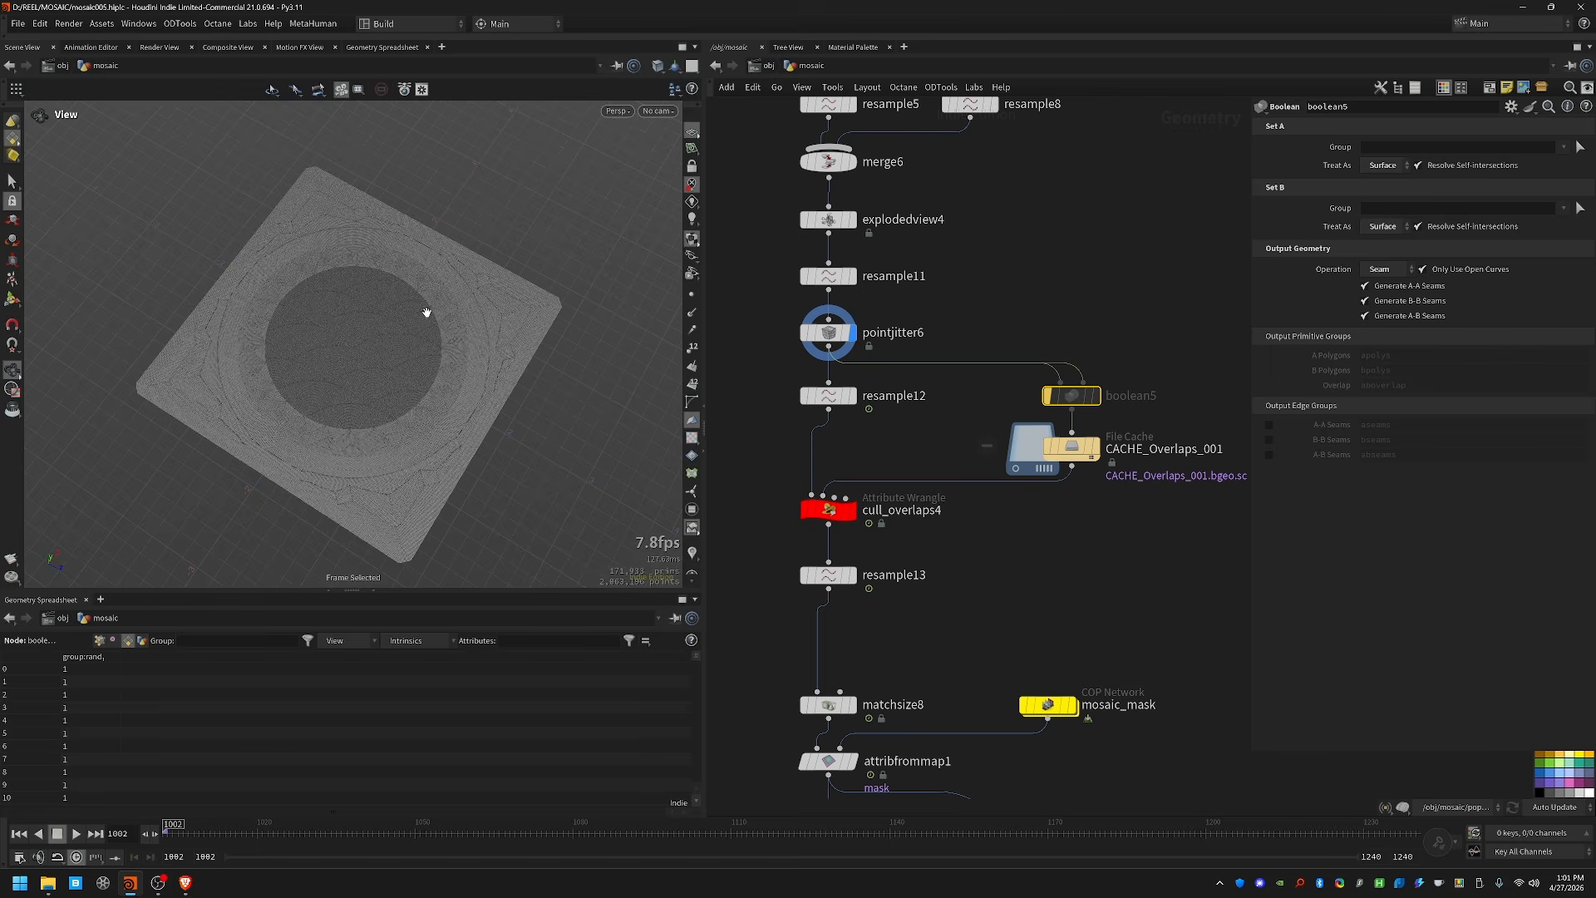
scroll(381, 396, "up", 8)
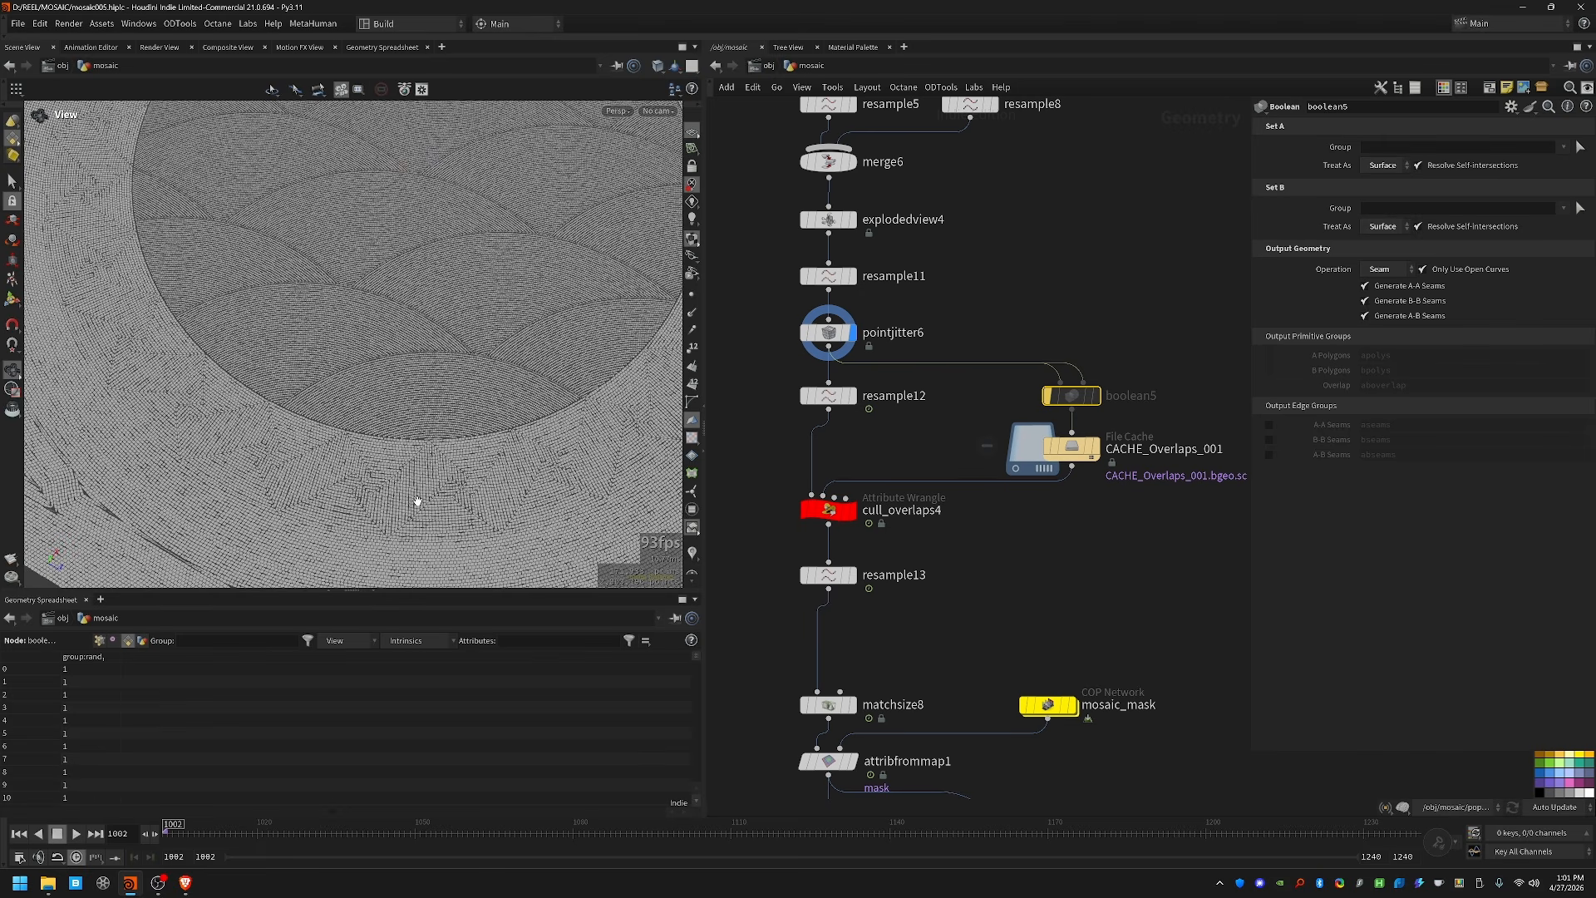
scroll(449, 503, "up", 6)
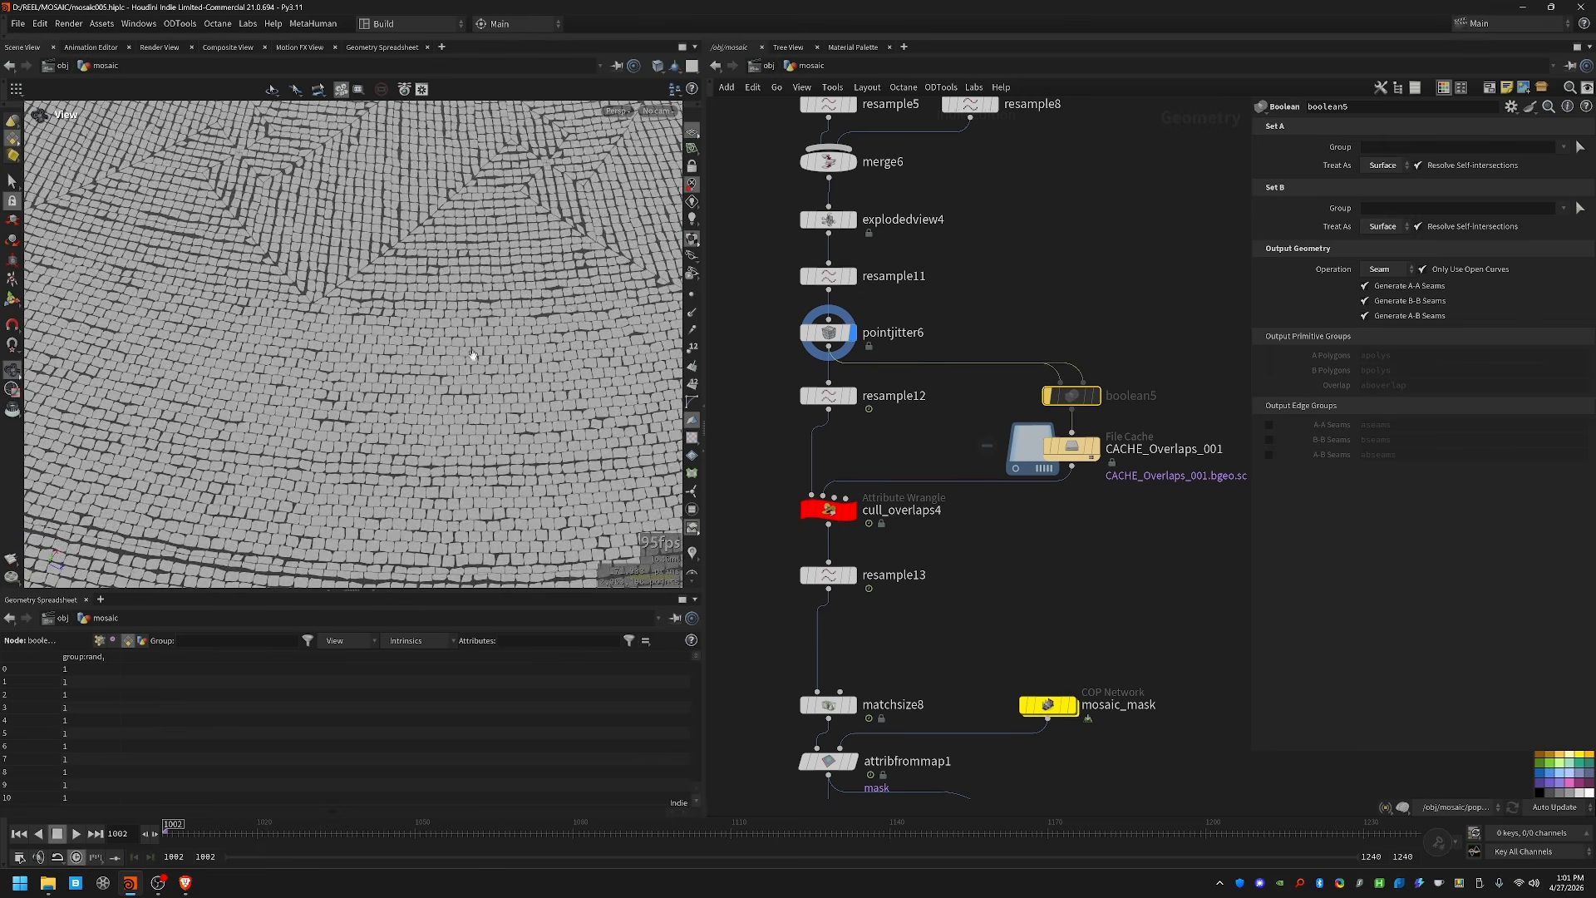
scroll(332, 422, "up", 5)
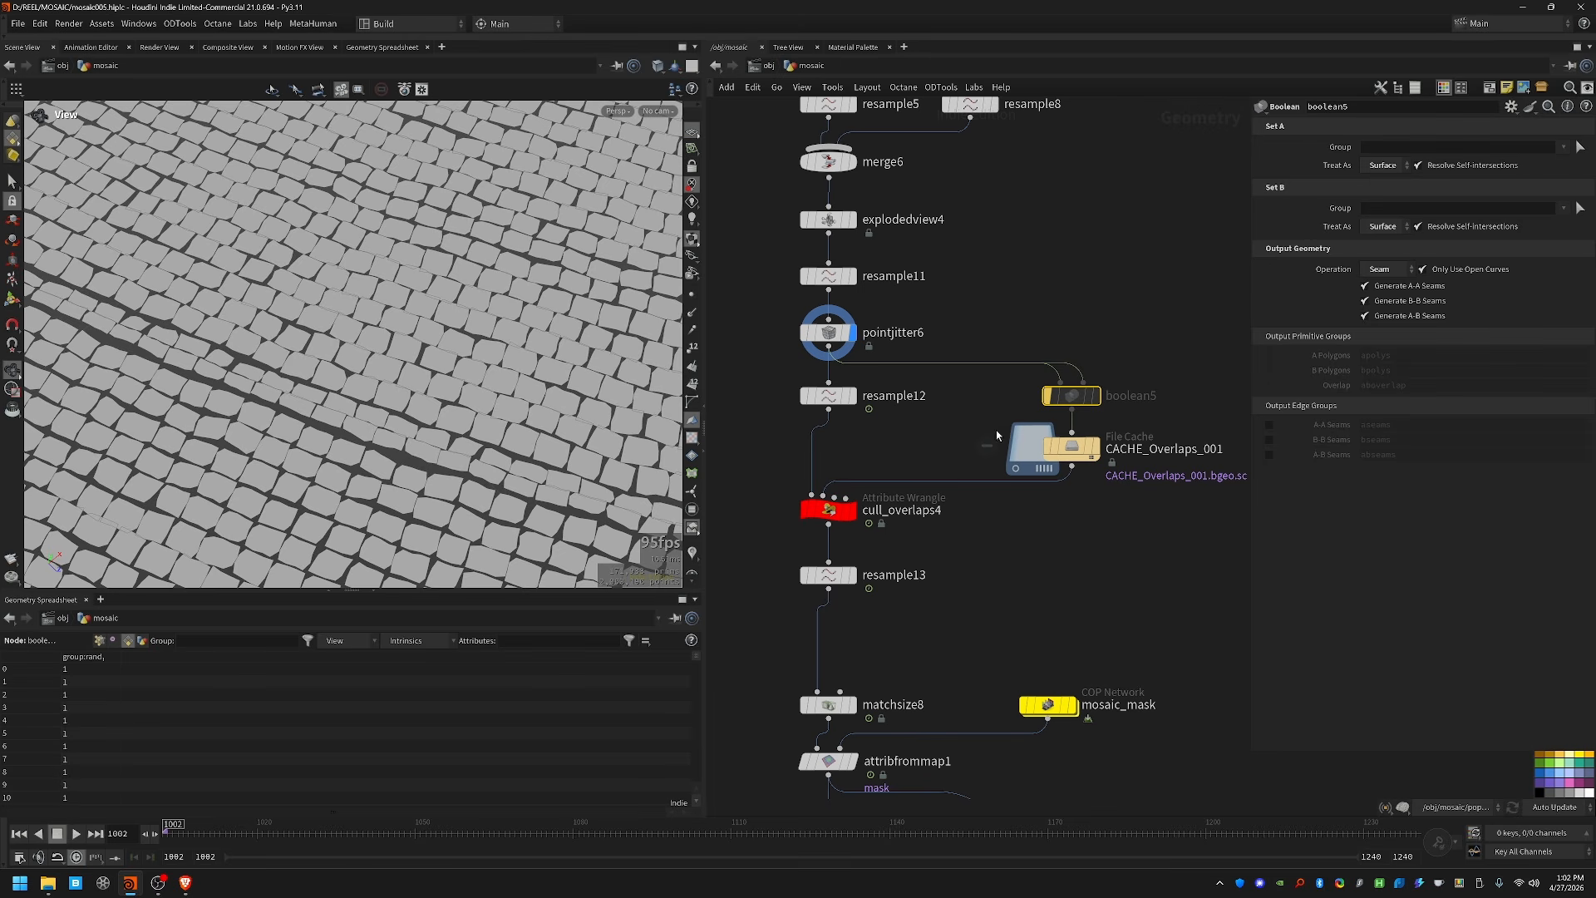
Step: Select and display the CACHE_Overlaps_001 file cache, and examine the cached overlap seams across the mosaic
left_click(1014, 433)
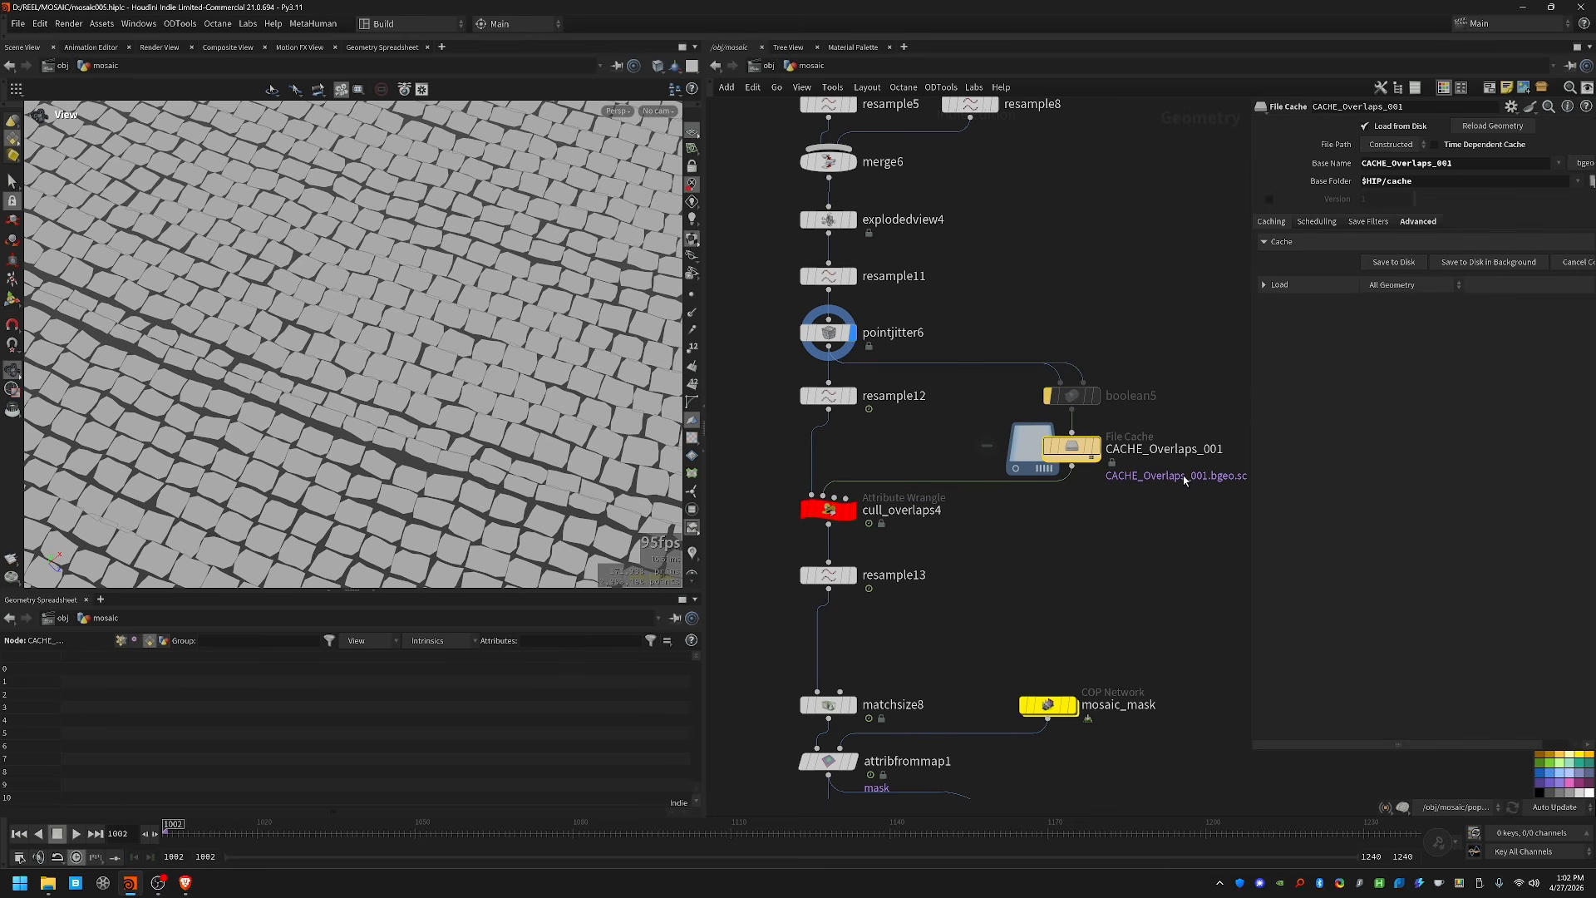
key("r")
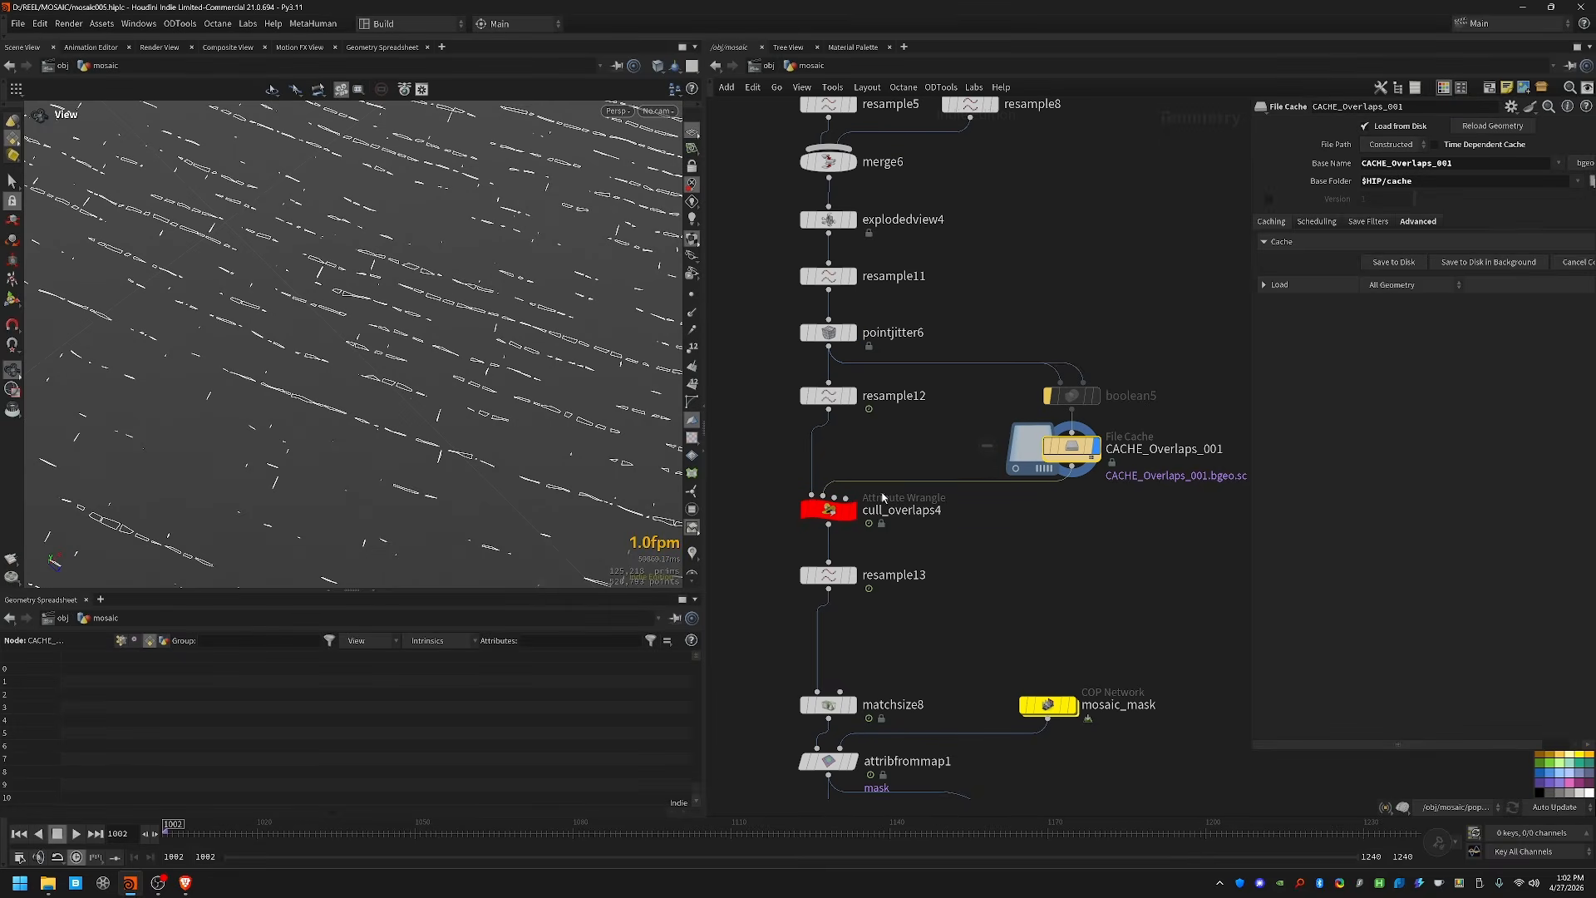
right_click_drag(457, 282, 748, 333)
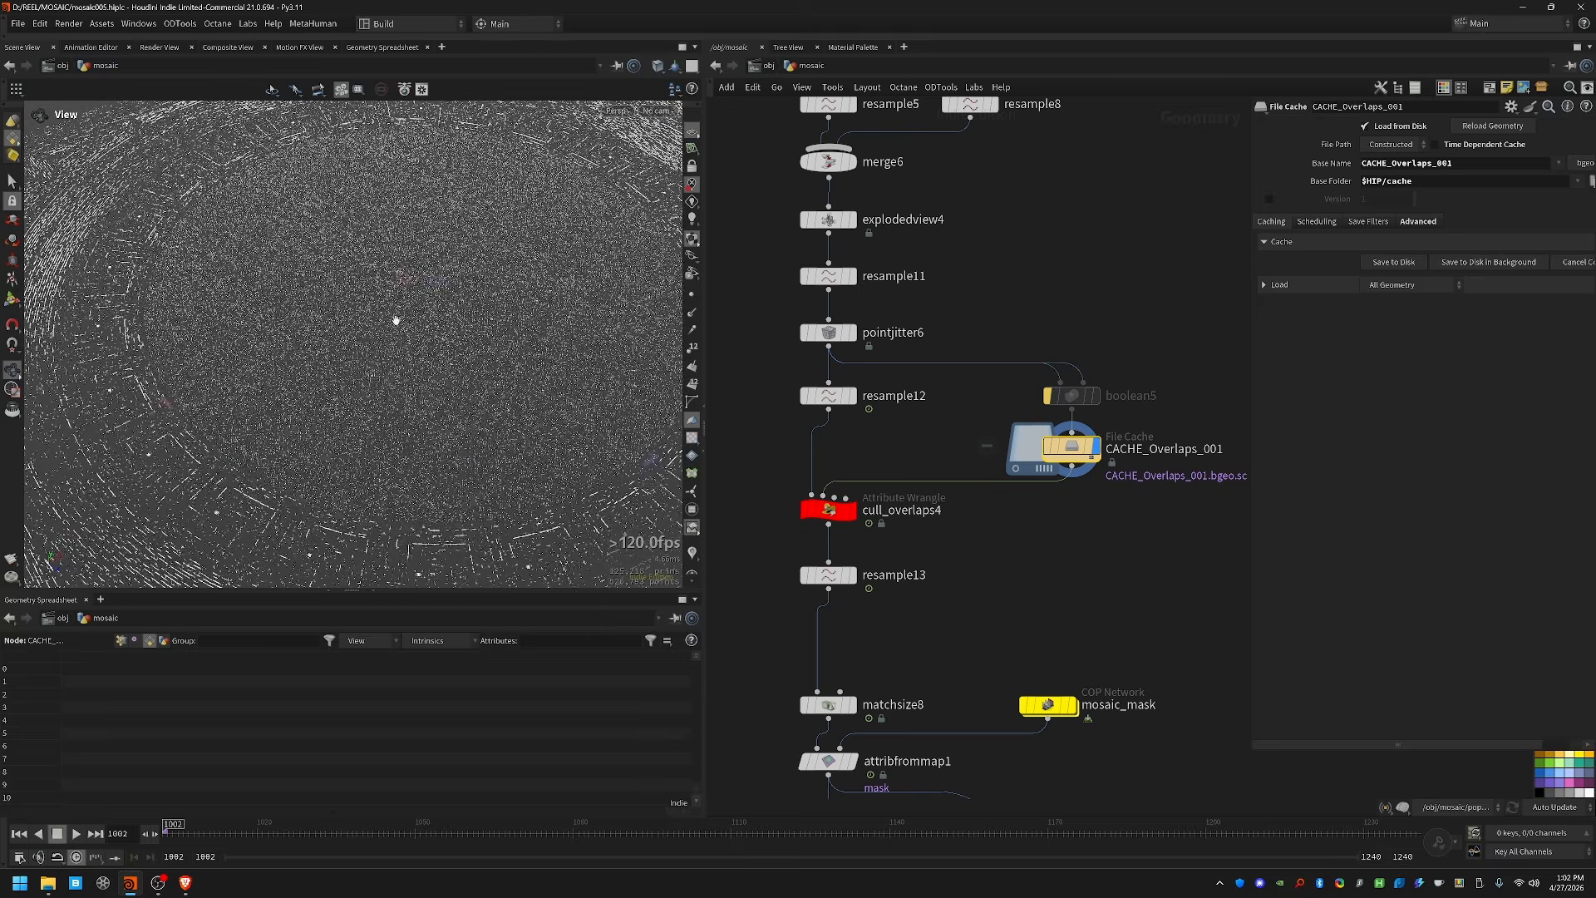
left_click_drag(396, 321, 383, 351)
scroll(391, 345, "up", 5)
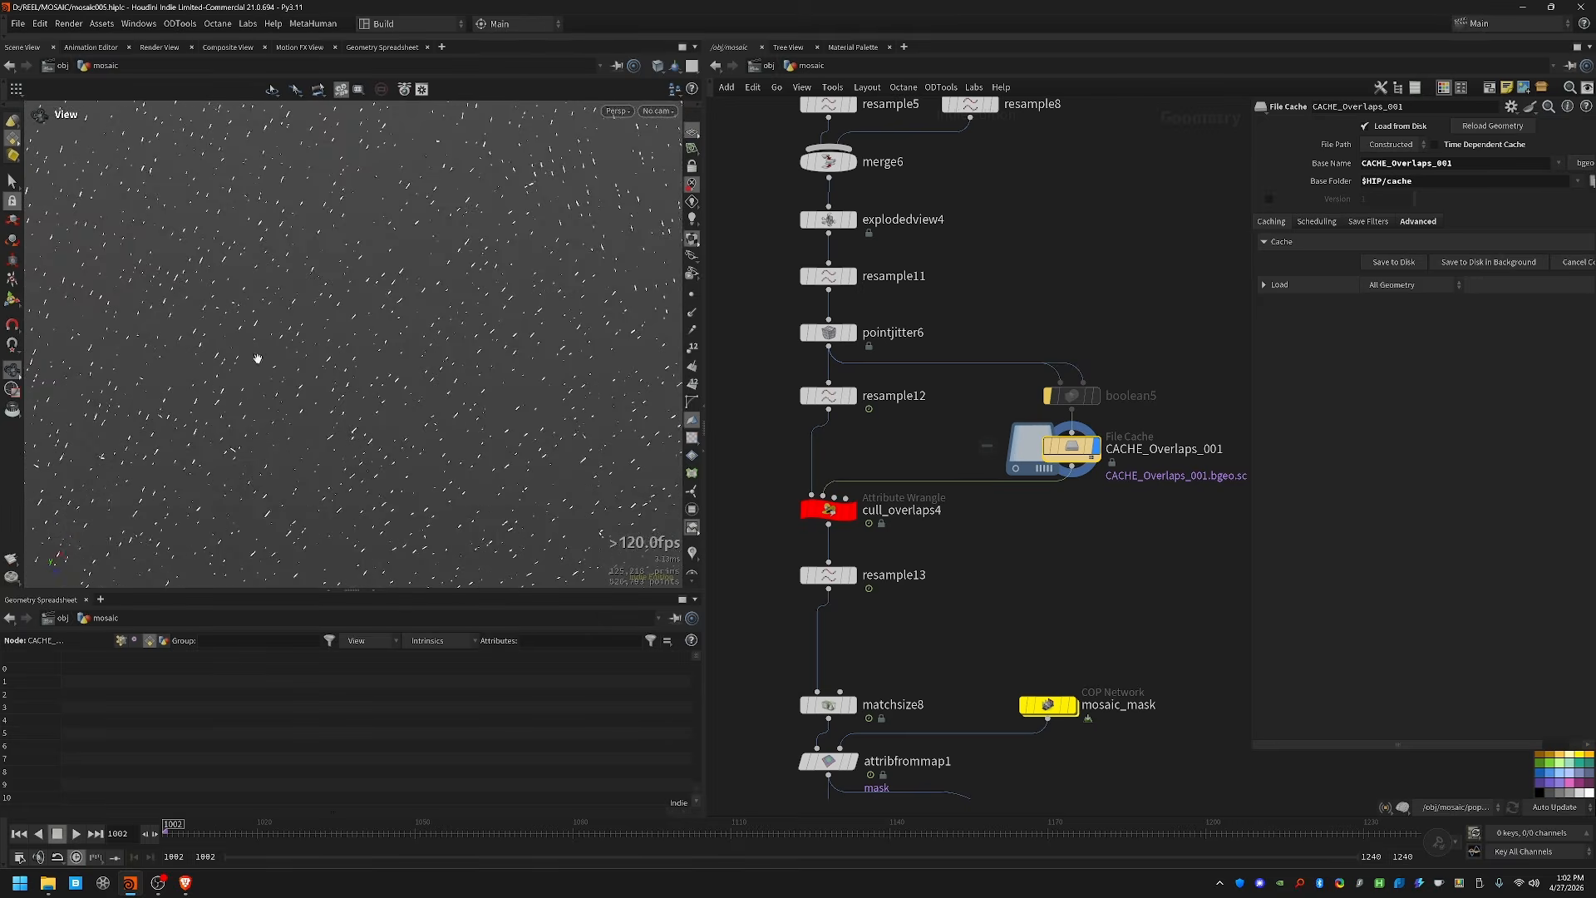
middle_click_drag(159, 488, 352, 307)
middle_click_drag(274, 490, 567, 417)
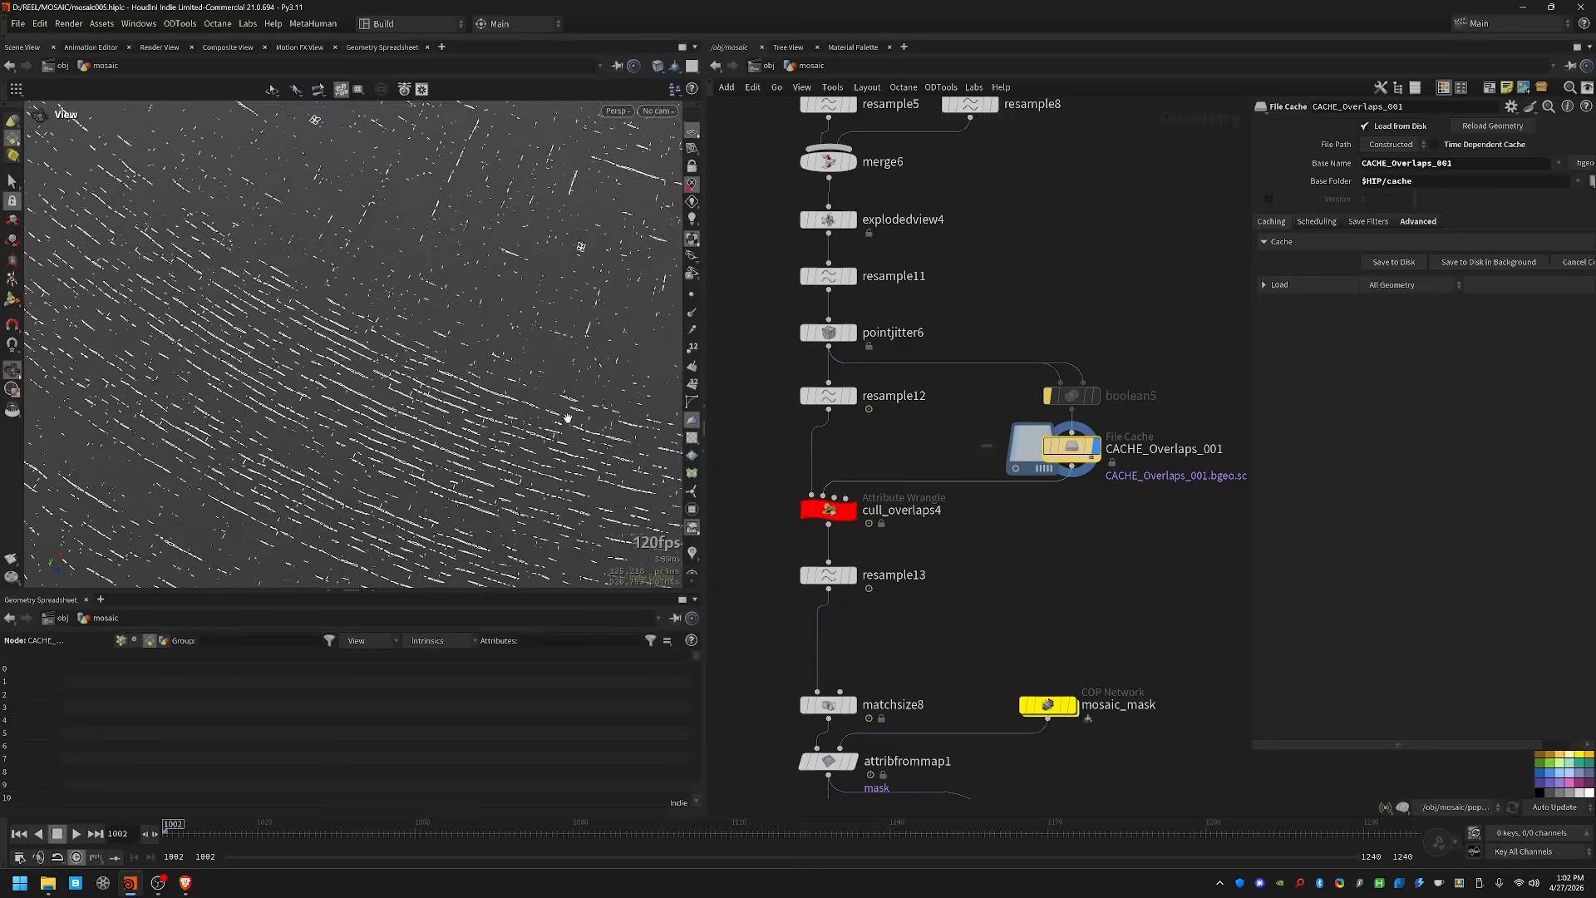
Step: Return to the pointjitter6 tiles and examine their outline points up close with point markers shown
key("ctrl+z")
left_click(850, 397)
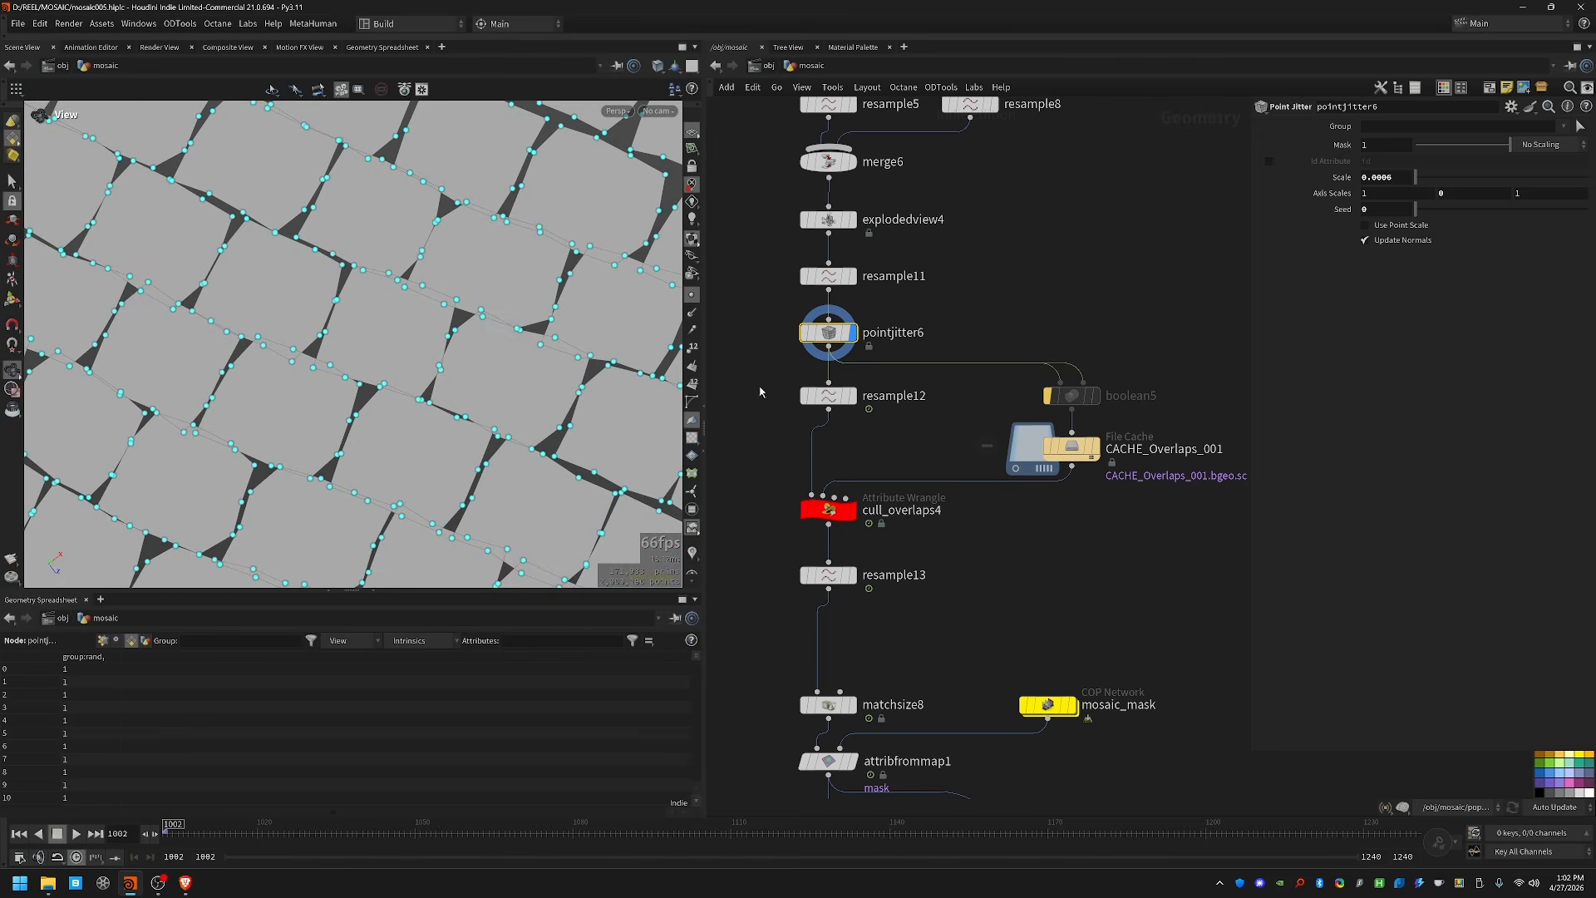
Step: Examine the resample12 outline points up close and inspect the cull_overlaps4 wrangle code with the parameter area widened
scroll(401, 375, "down", 8)
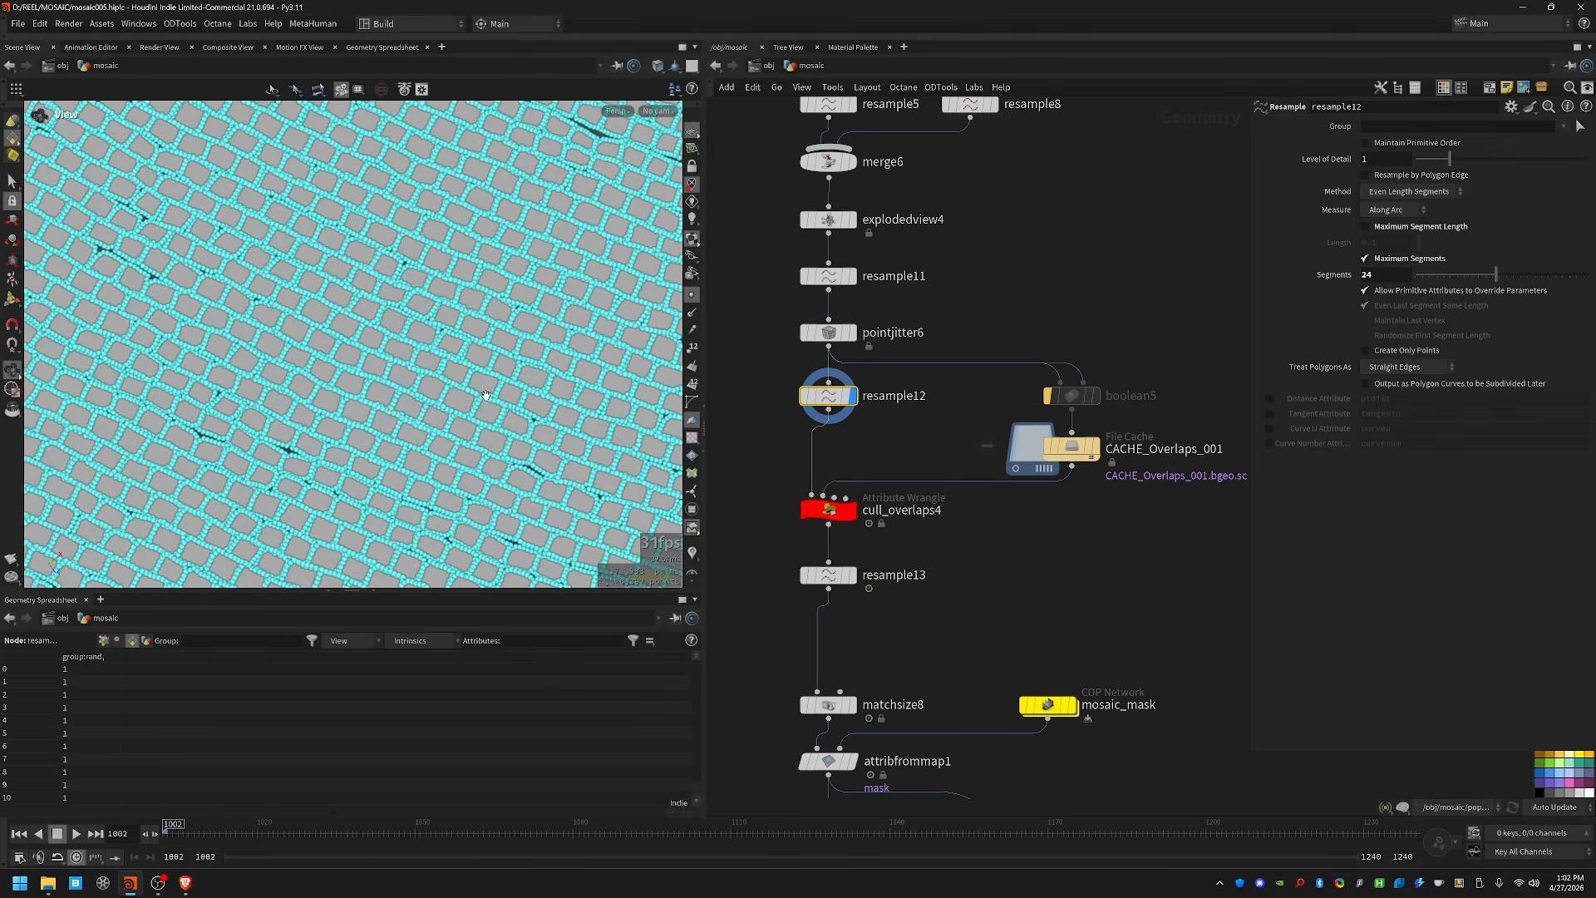
scroll(401, 376, "up", 5)
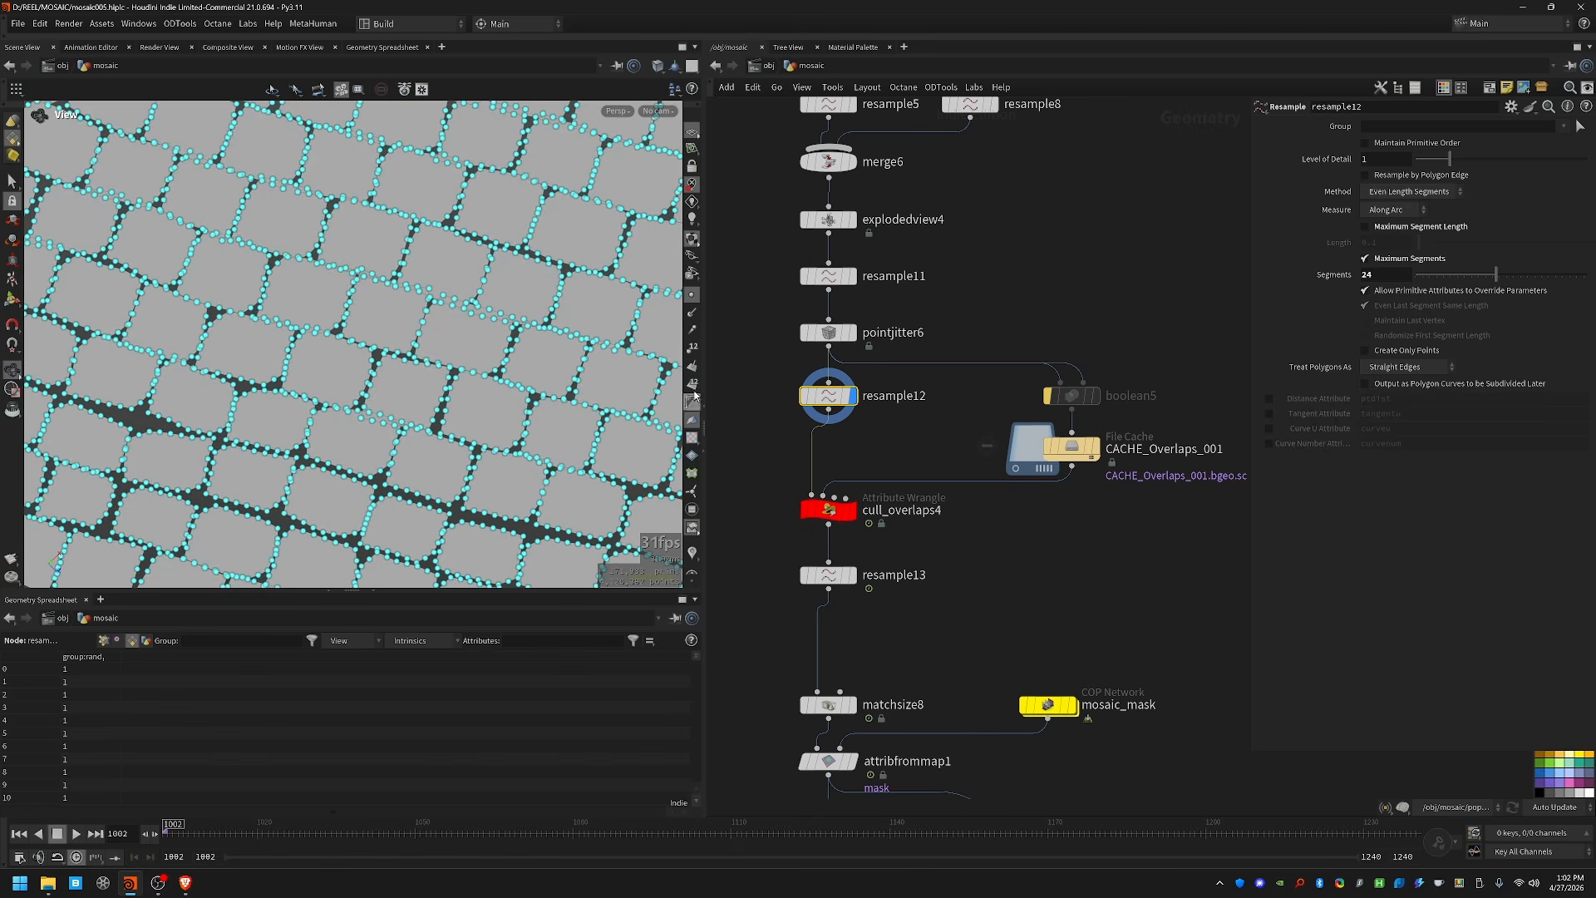
left_click(850, 509)
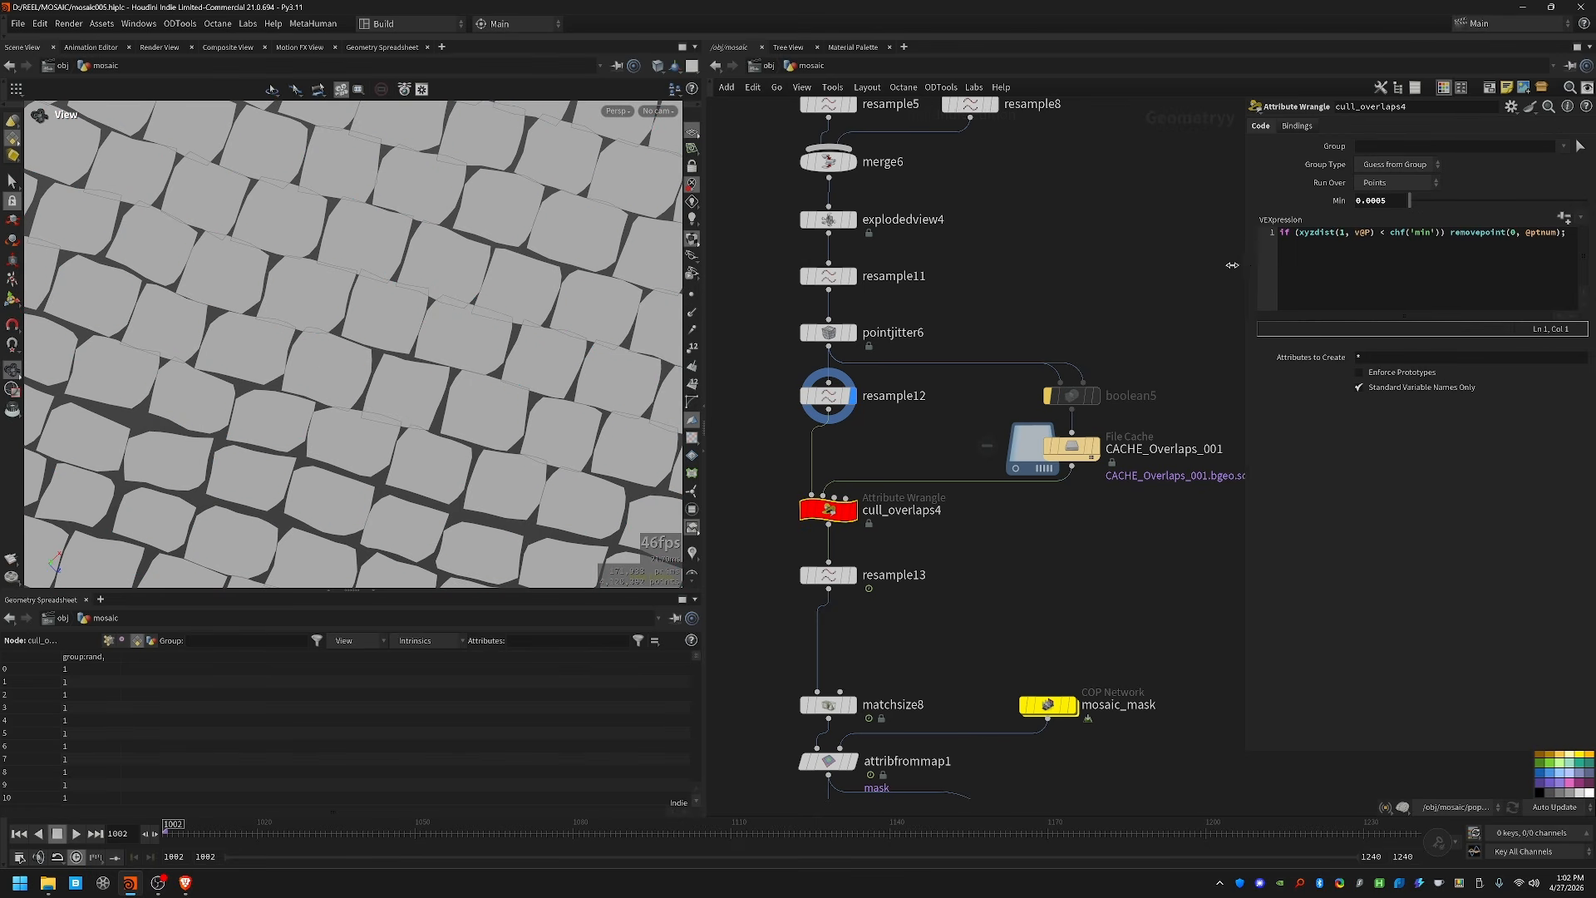
left_click_drag(1252, 272, 1190, 274)
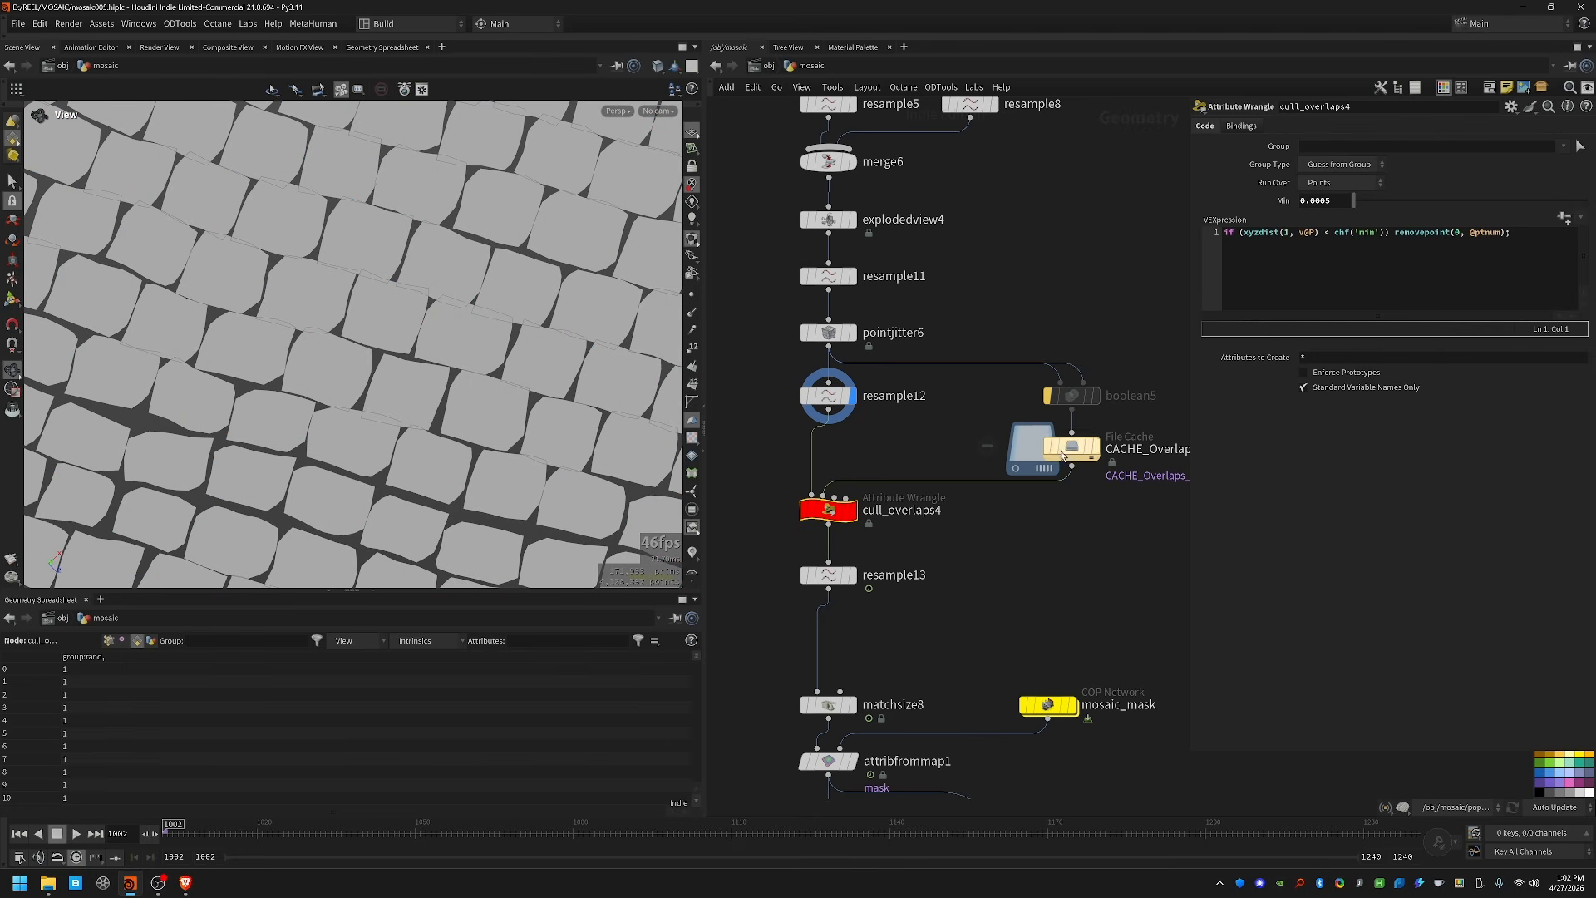
Step: Display cull_overlaps4 with CACHE_Overlaps_001 selected, examine the culled tiles around the circle and meanders, and compare them with resample12
left_click(1097, 450)
left_click(1098, 450)
left_click(851, 511)
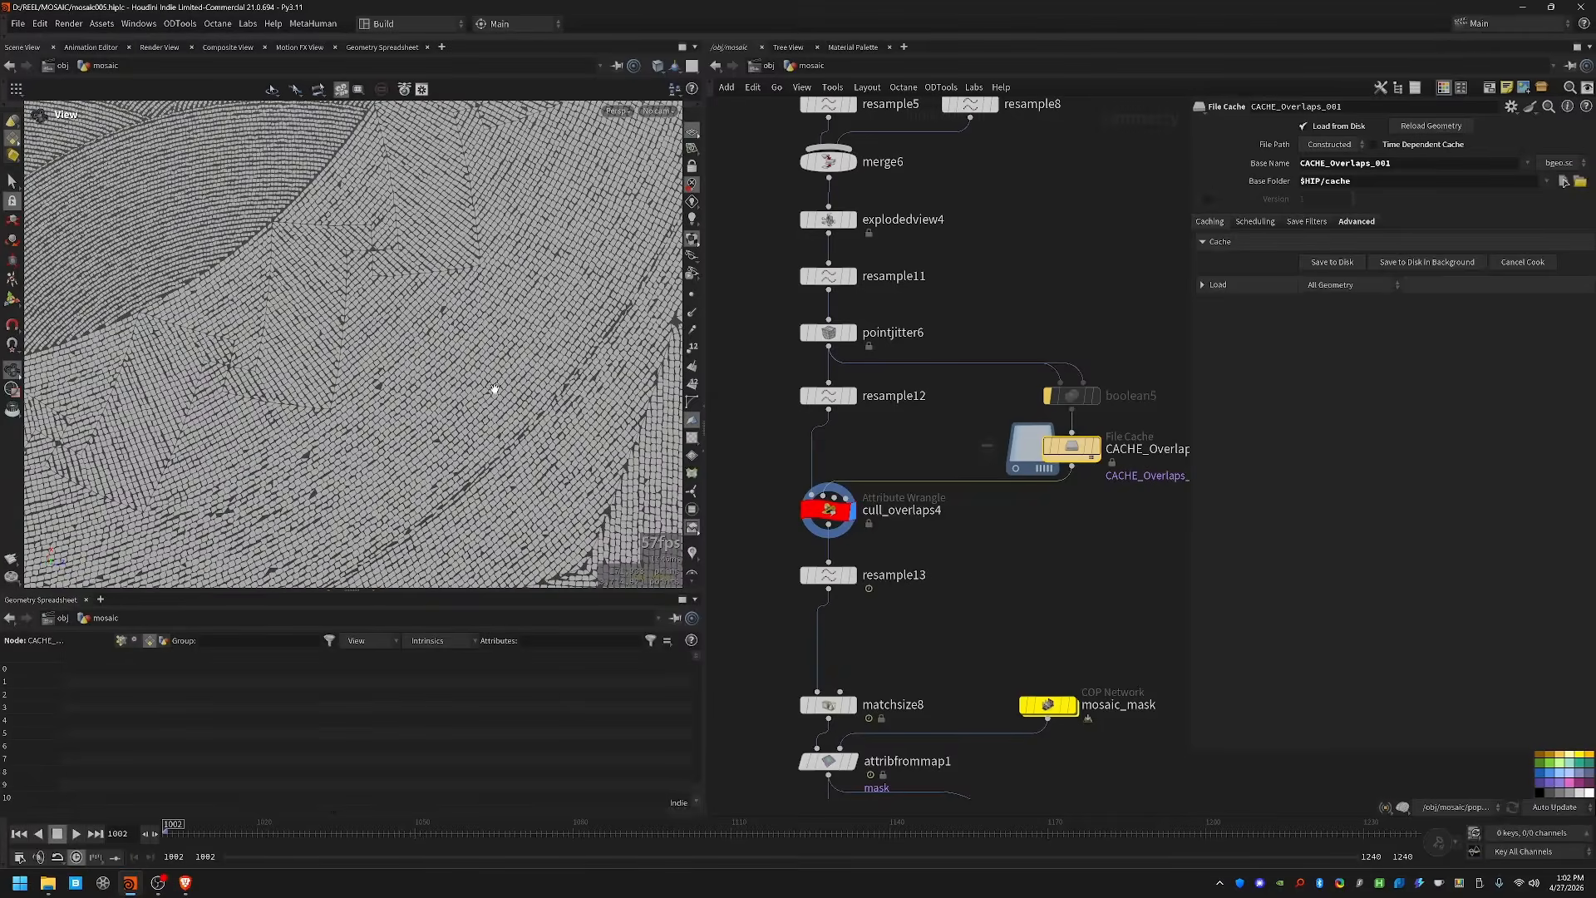
scroll(462, 373, "down", 3)
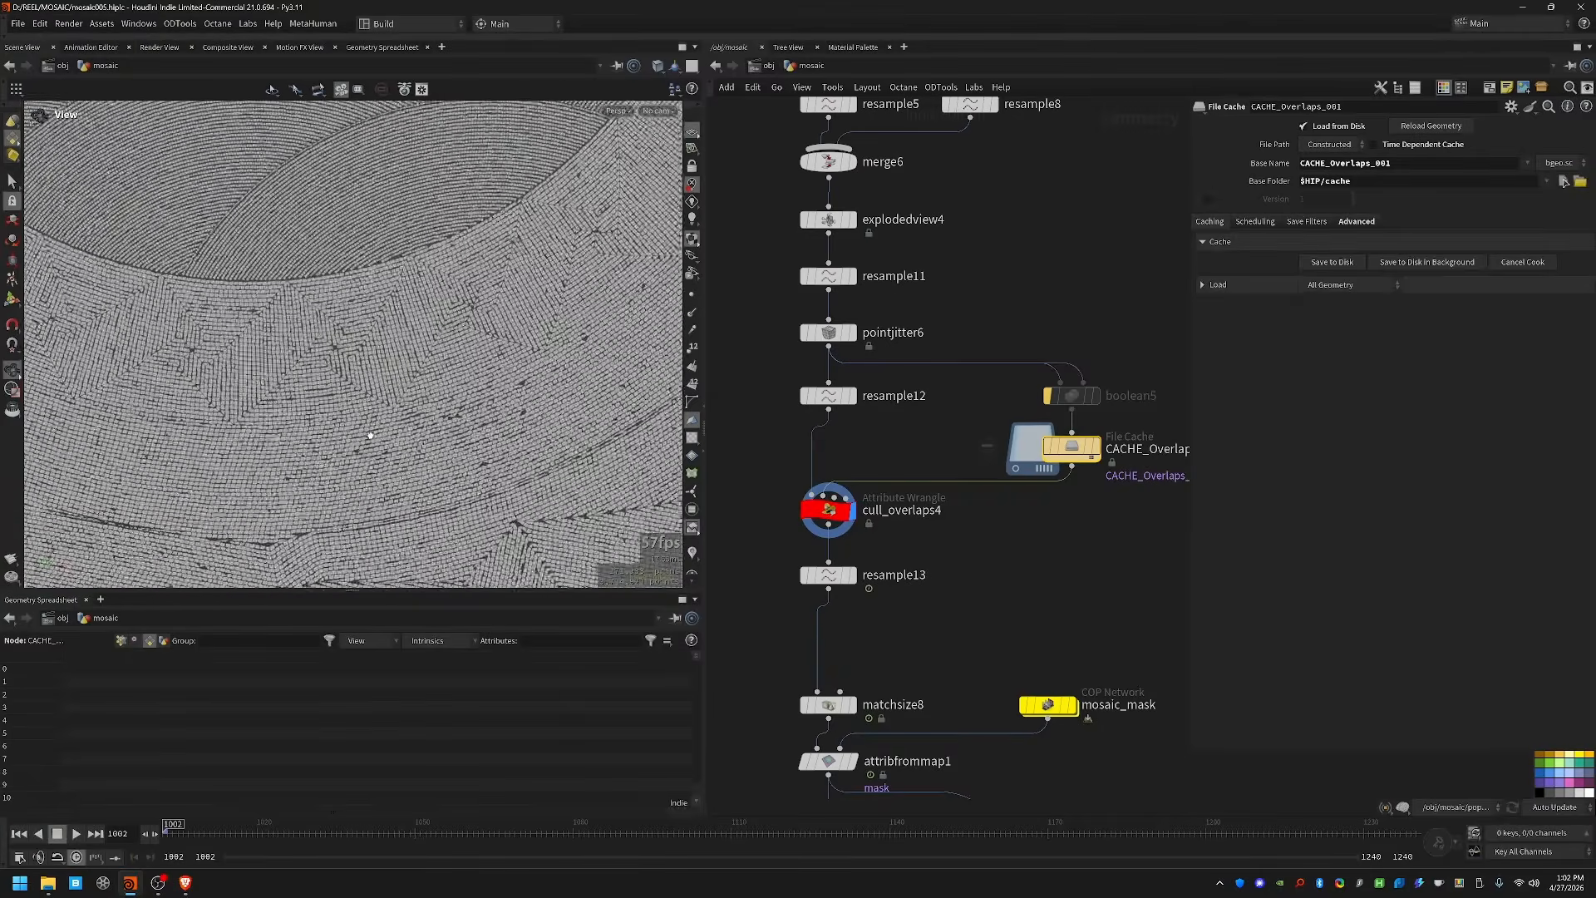
left_click_drag(370, 435, 283, 432)
left_click_drag(456, 424, 266, 449)
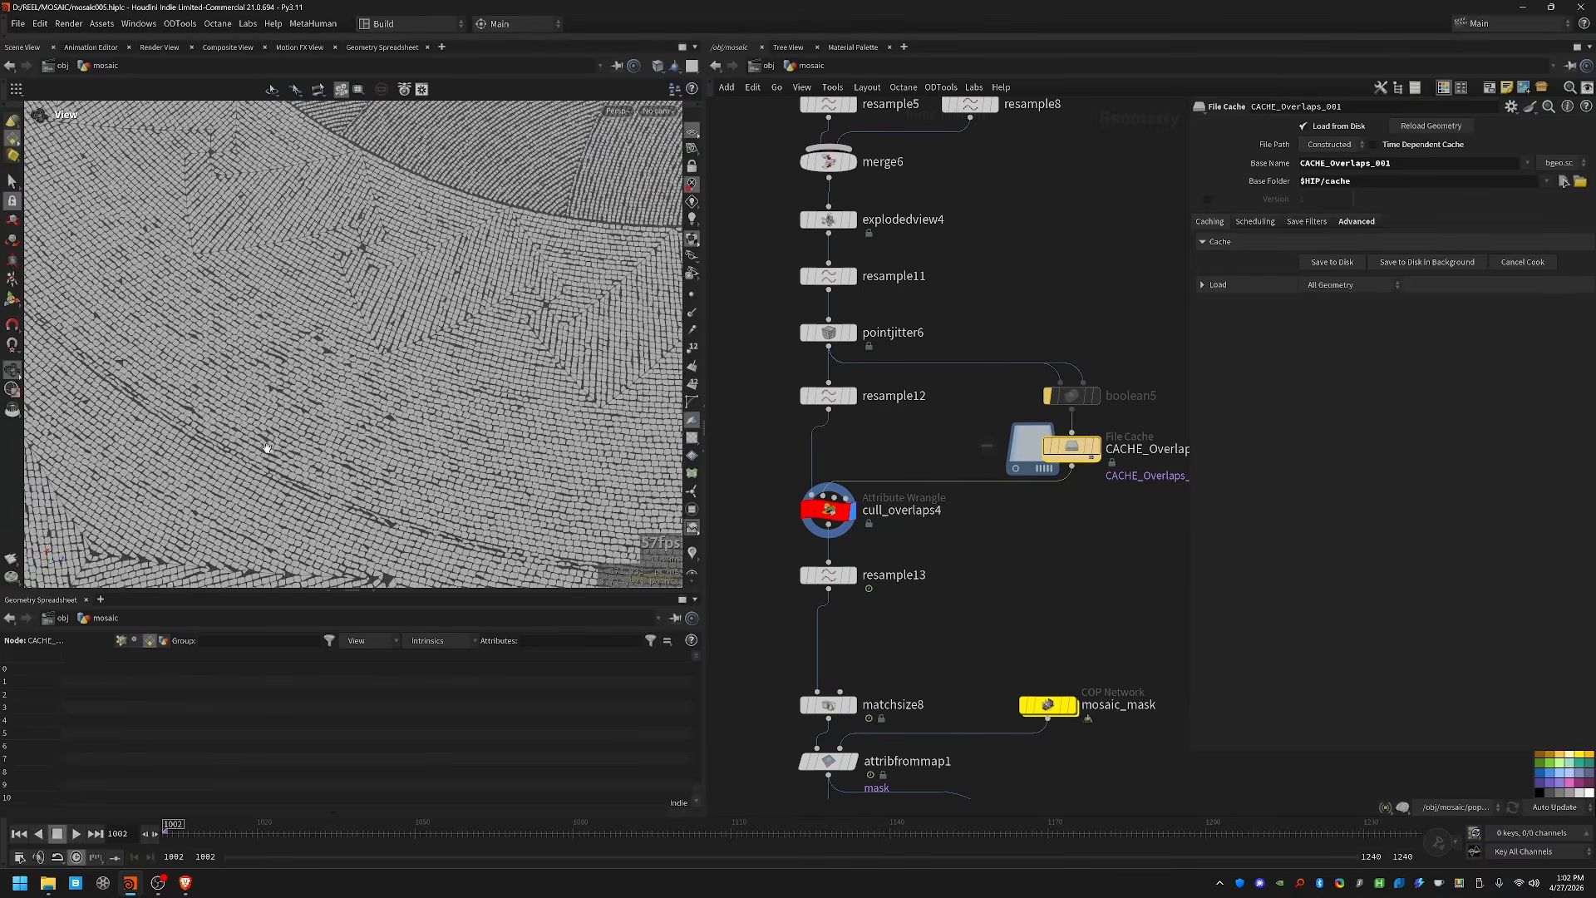
left_click_drag(373, 425, 248, 442)
scroll(248, 442, "down", 5)
left_click(850, 395)
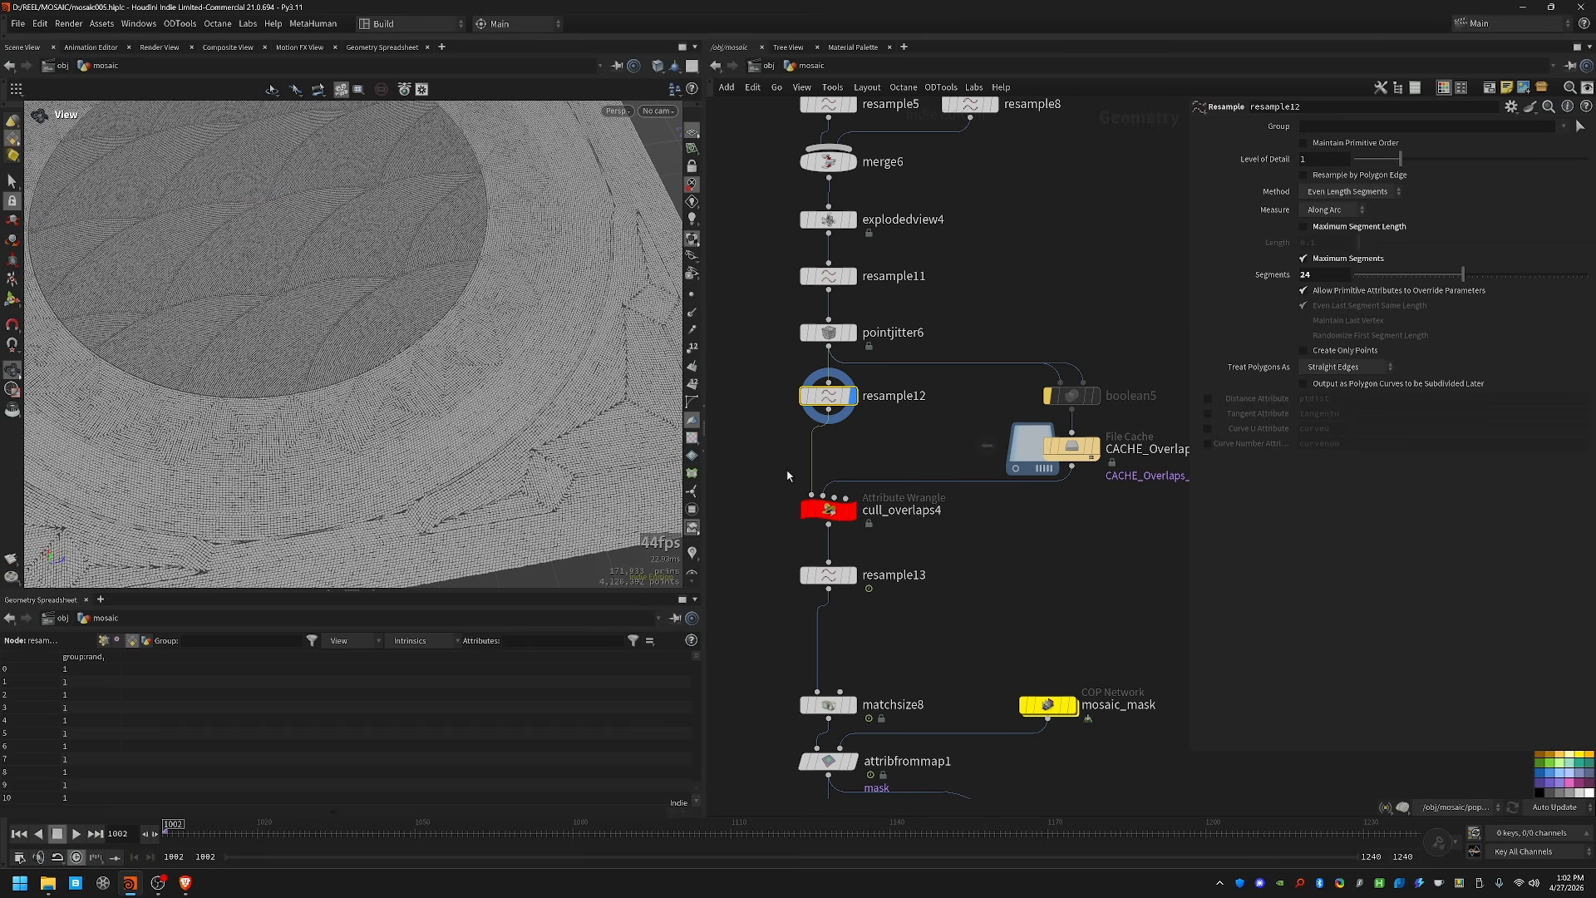
left_click(849, 509)
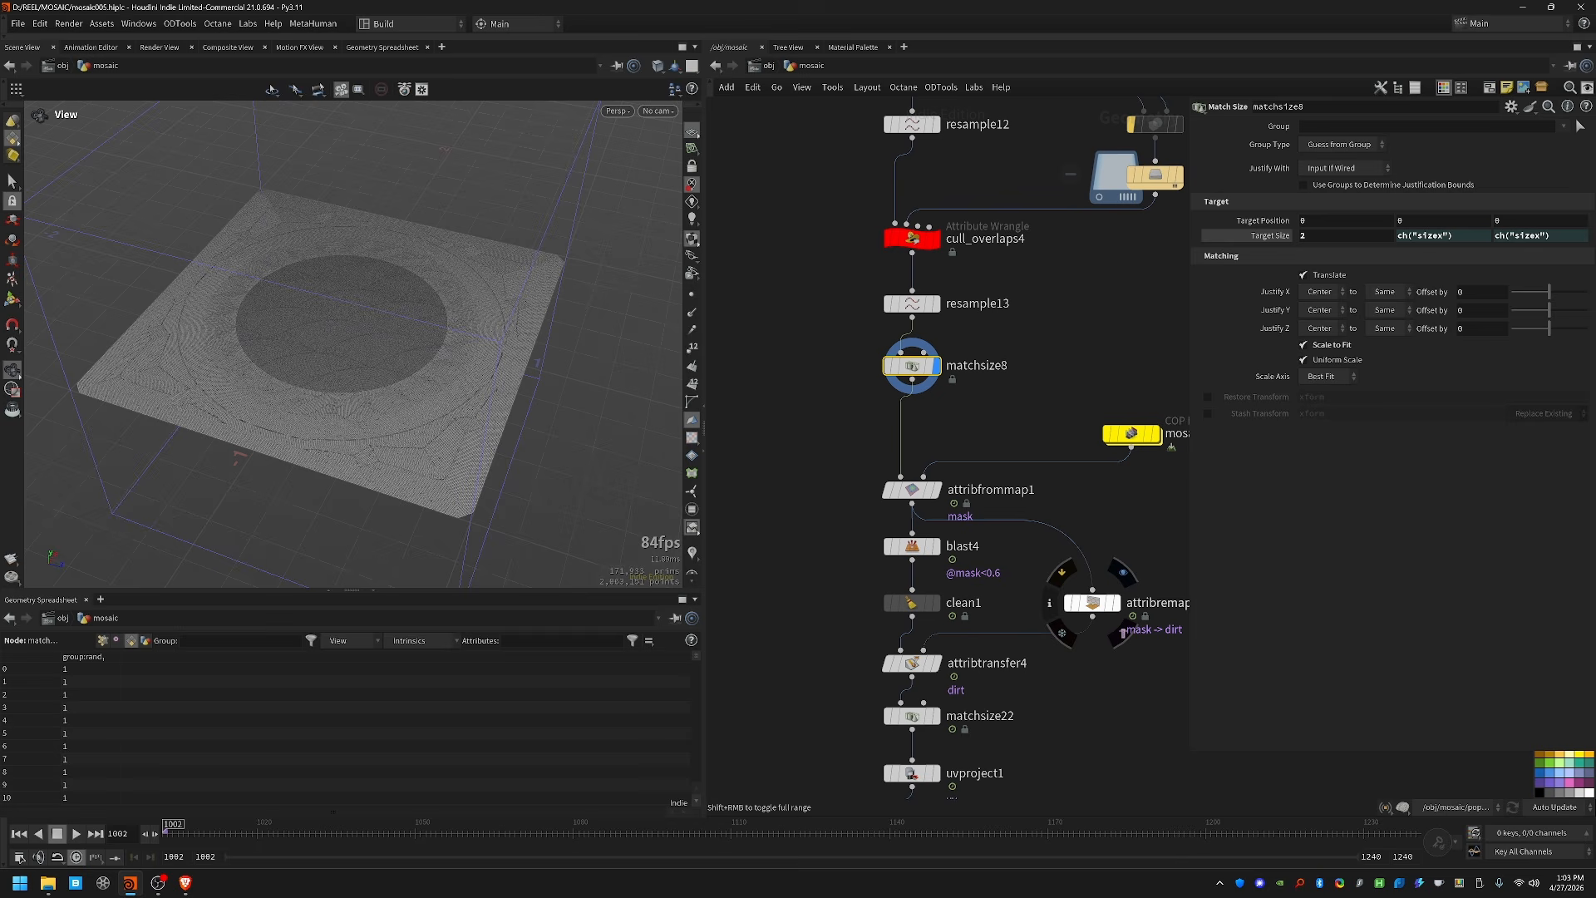
Step: Examine the whole mosaic at matchsize8 from above, with the mosaic_mask branch in sight
left_click_drag(376, 284, 365, 357, "alt")
right_click_drag(206, 381, 421, 440)
middle_click_drag(1125, 511, 1012, 493)
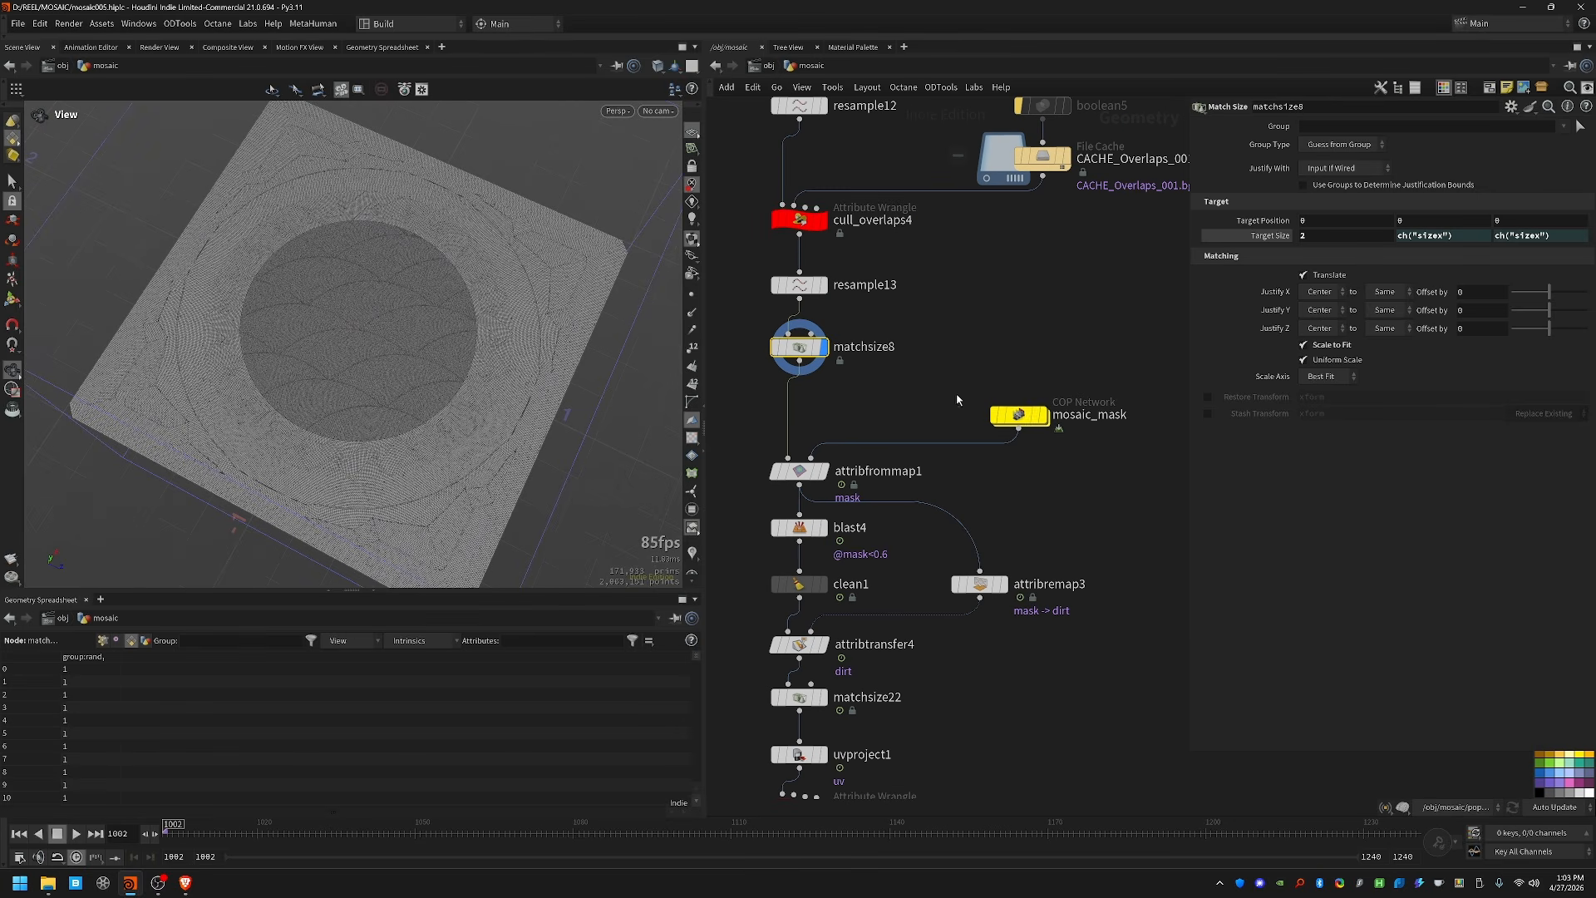
Step: Move the mosaic_mask COP network level with matchsize8, enter it, and undo the automatic node layout inside
left_click_drag(1015, 416, 998, 354)
double_click(1003, 356)
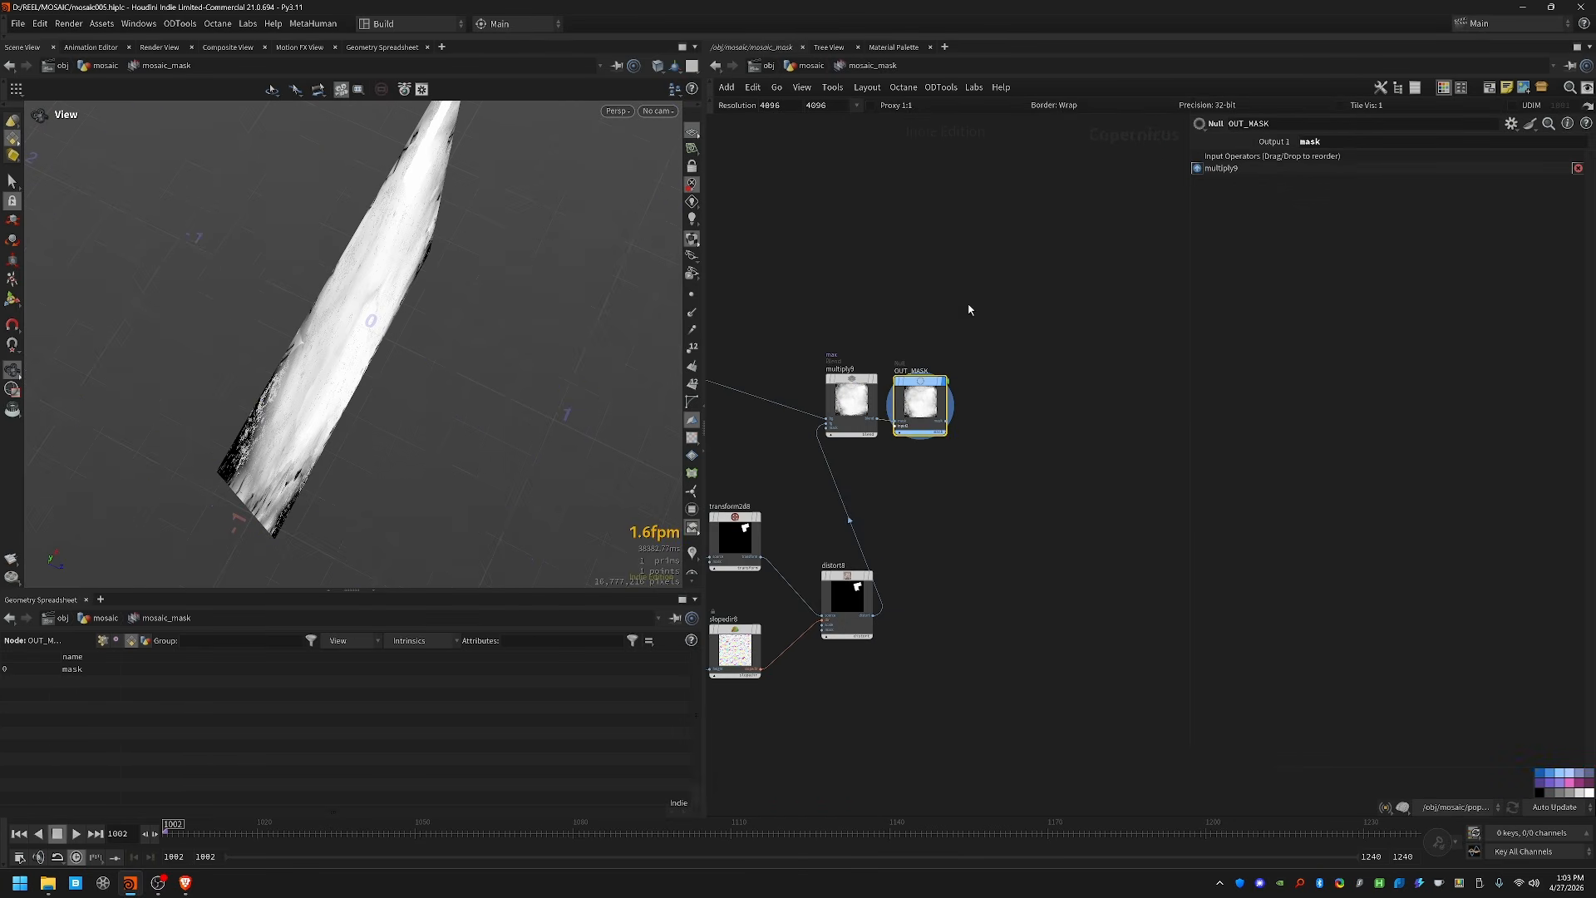
key("ctrl+z")
middle_click_drag(979, 582, 952, 563)
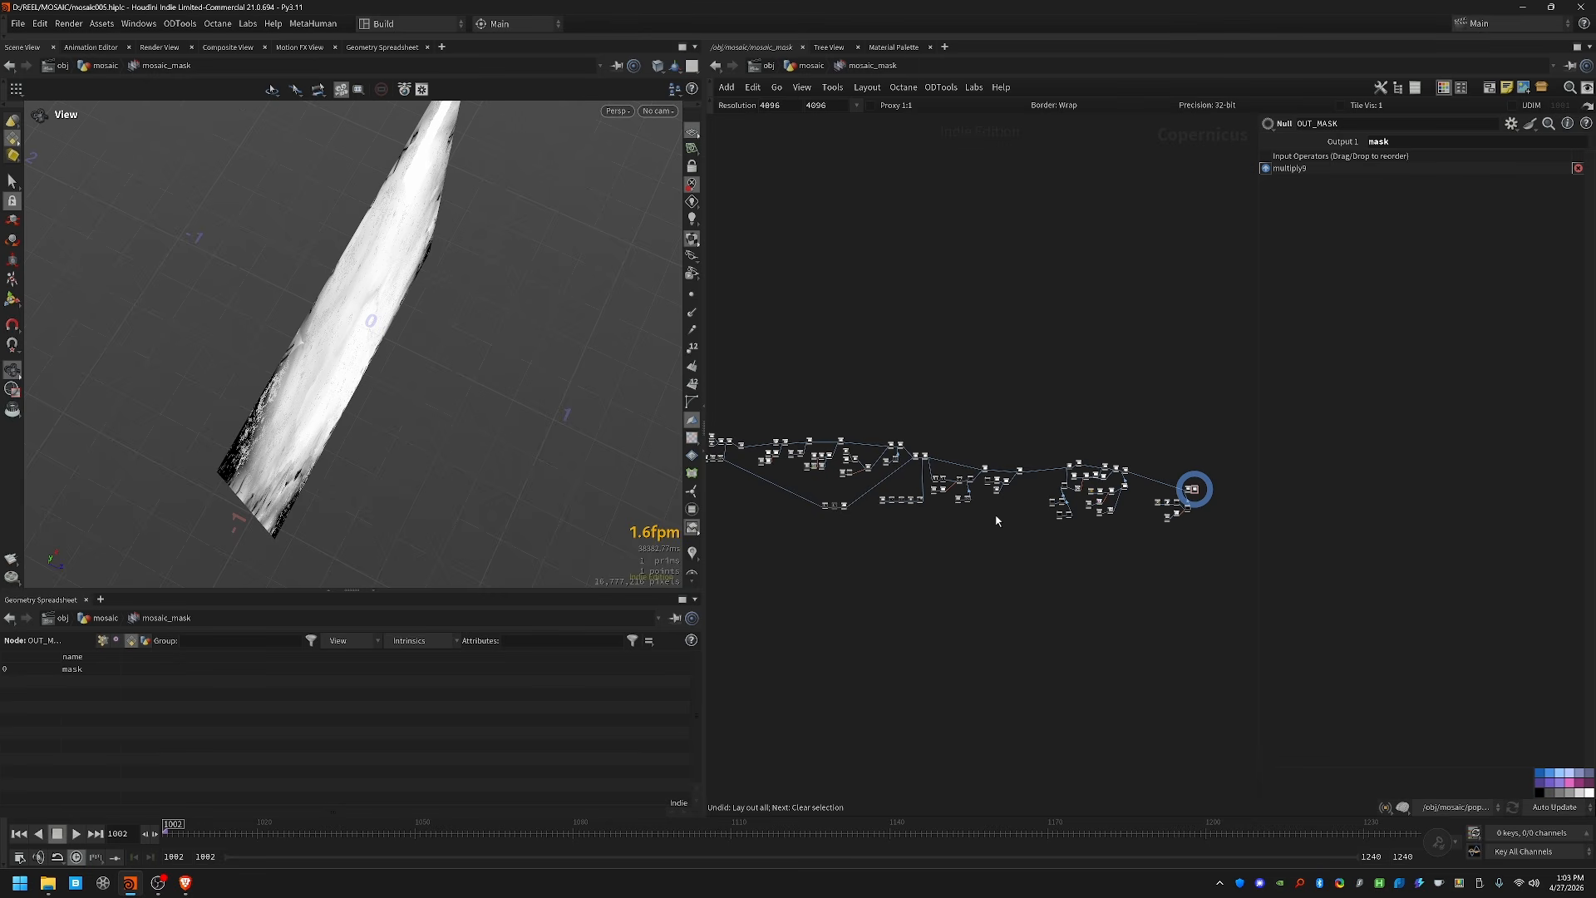
Step: Turn the OUT_MASK image to face the view and examine the node groups that build the mask along the whole chain
left_click_drag(275, 217, 349, 321)
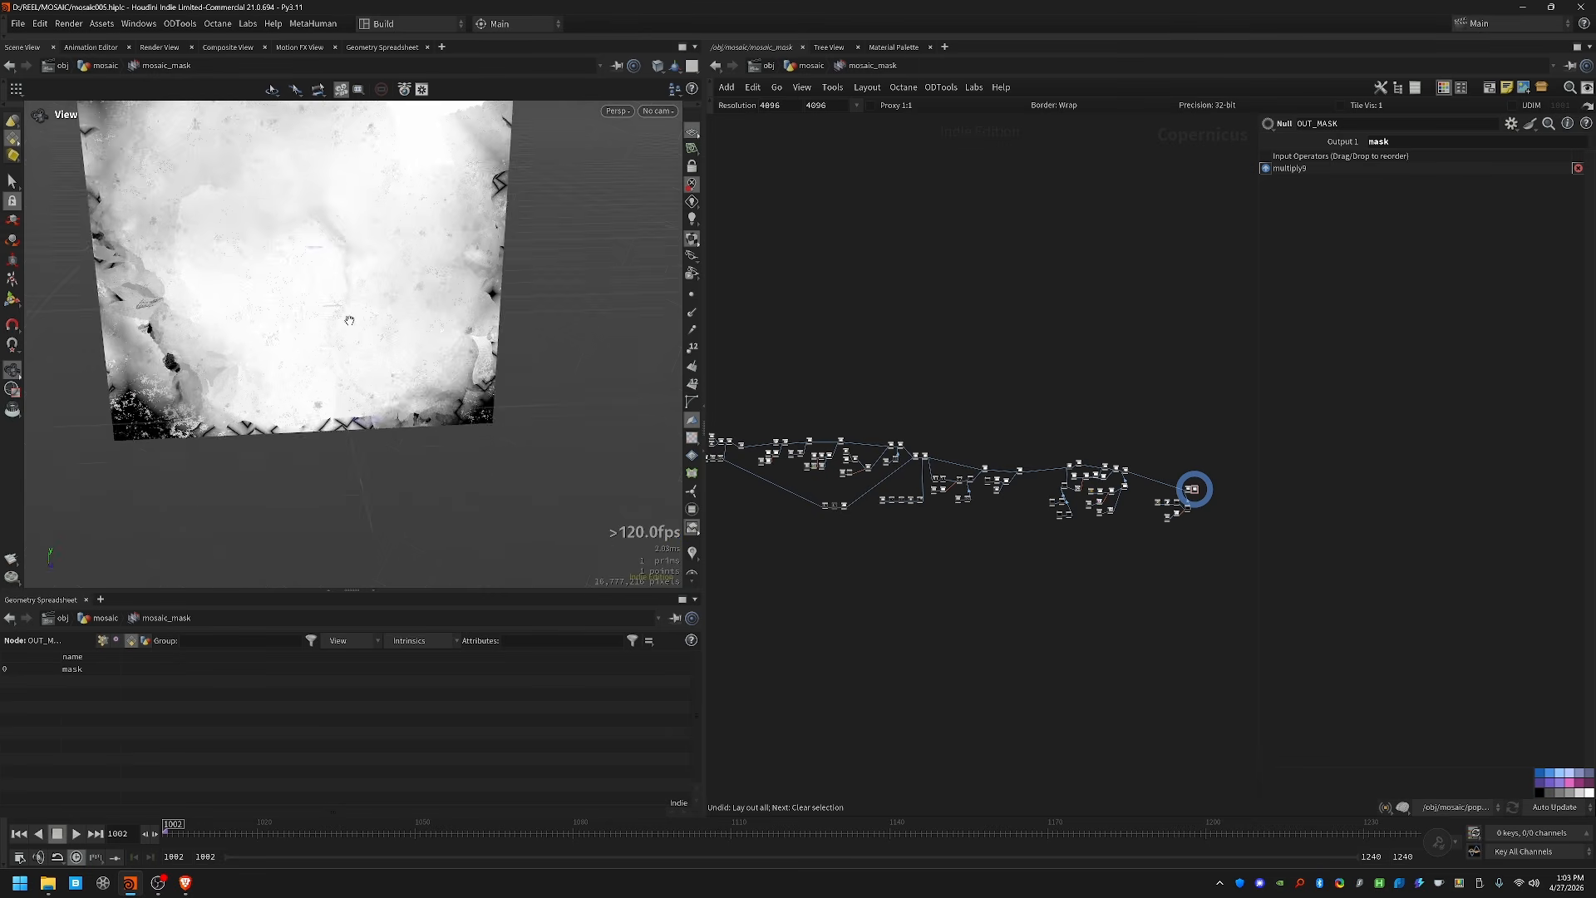
middle_click_drag(341, 215, 408, 314)
middle_click_drag(987, 411, 1058, 396)
left_click_drag(737, 391, 816, 520)
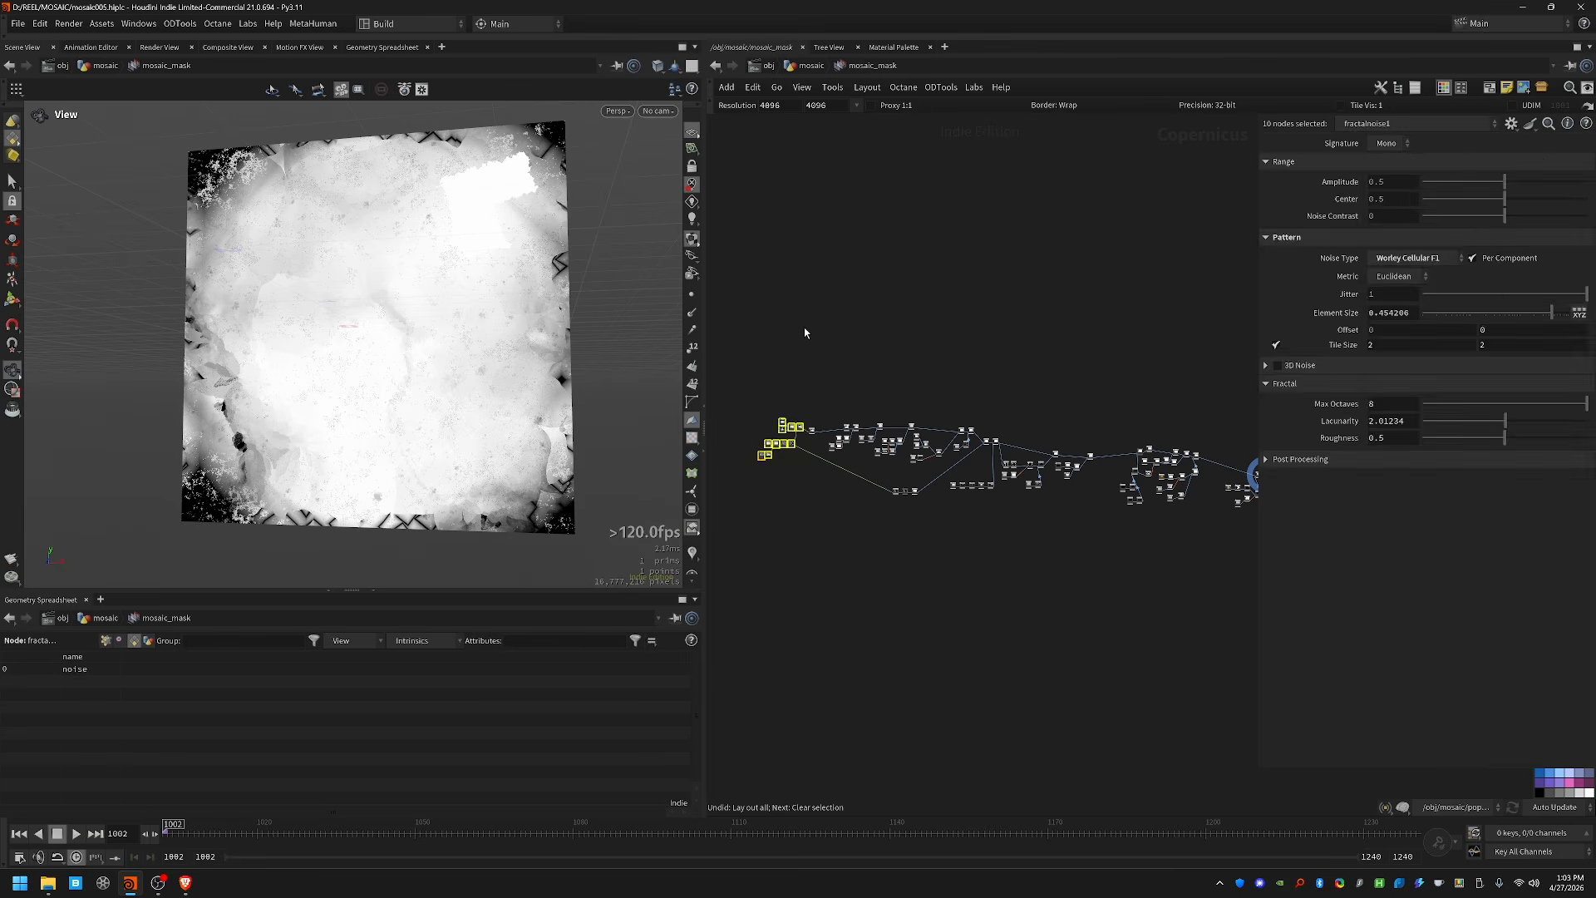
left_click_drag(821, 336, 871, 466)
left_click_drag(879, 275, 939, 495)
left_click_drag(994, 266, 1080, 491)
mouse_move(1094, 328)
left_mouse_down()
mouse_move(1148, 476)
mouse_move(1206, 517)
left_mouse_up()
left_click(1176, 388)
middle_click_drag(1146, 382, 1249, 372)
middle_click_drag(1083, 349, 1034, 408)
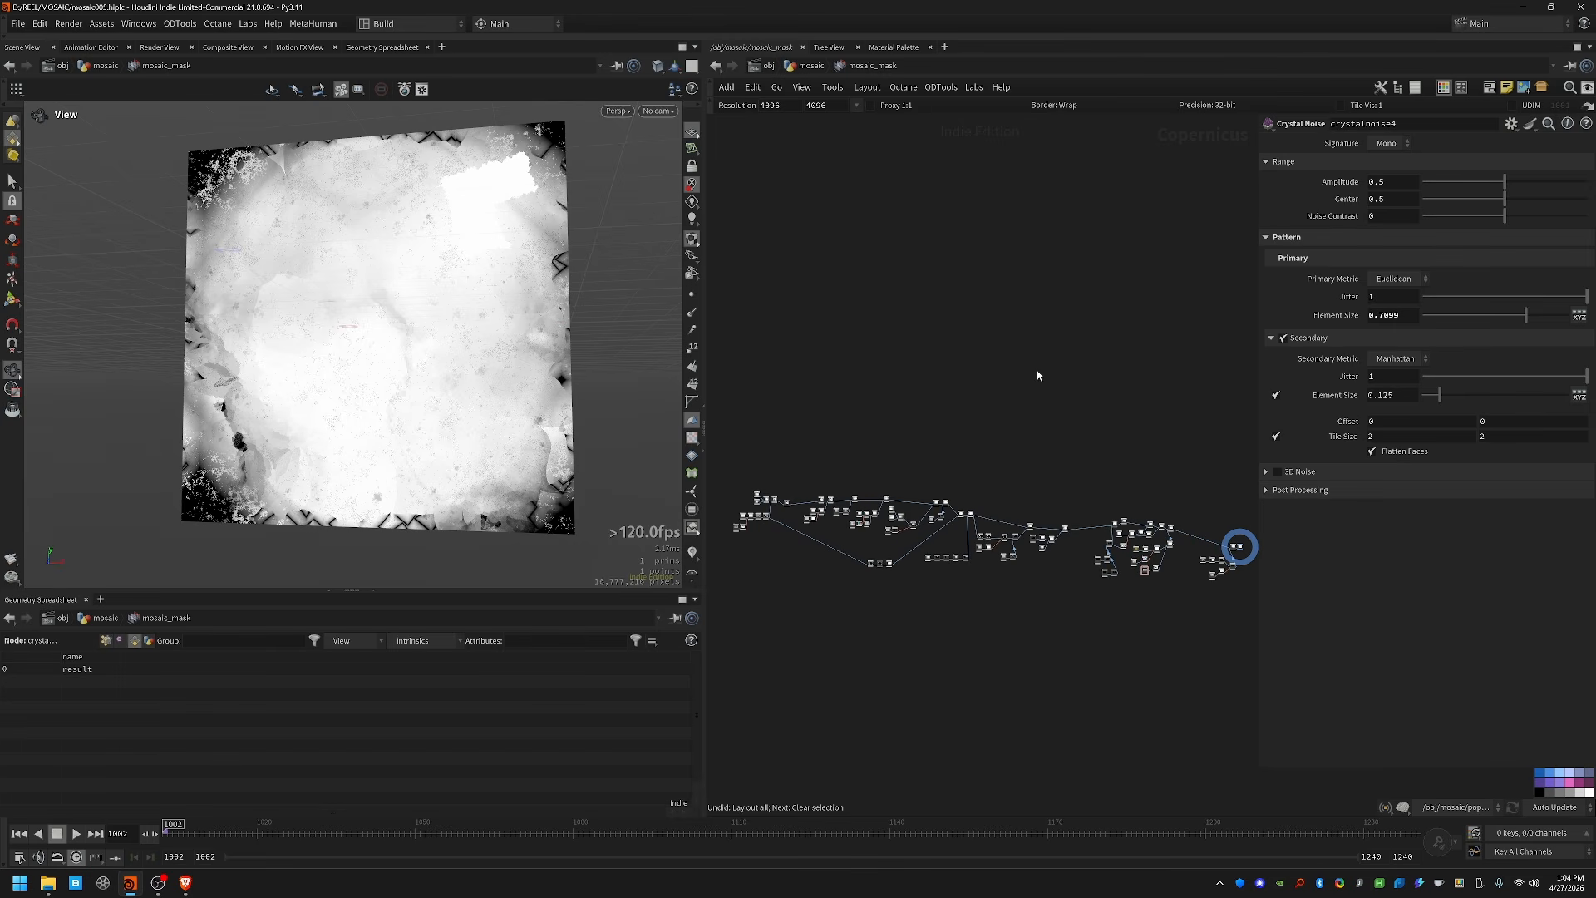
middle_click_drag(1015, 476, 995, 457)
middle_click_drag(1134, 454, 897, 435)
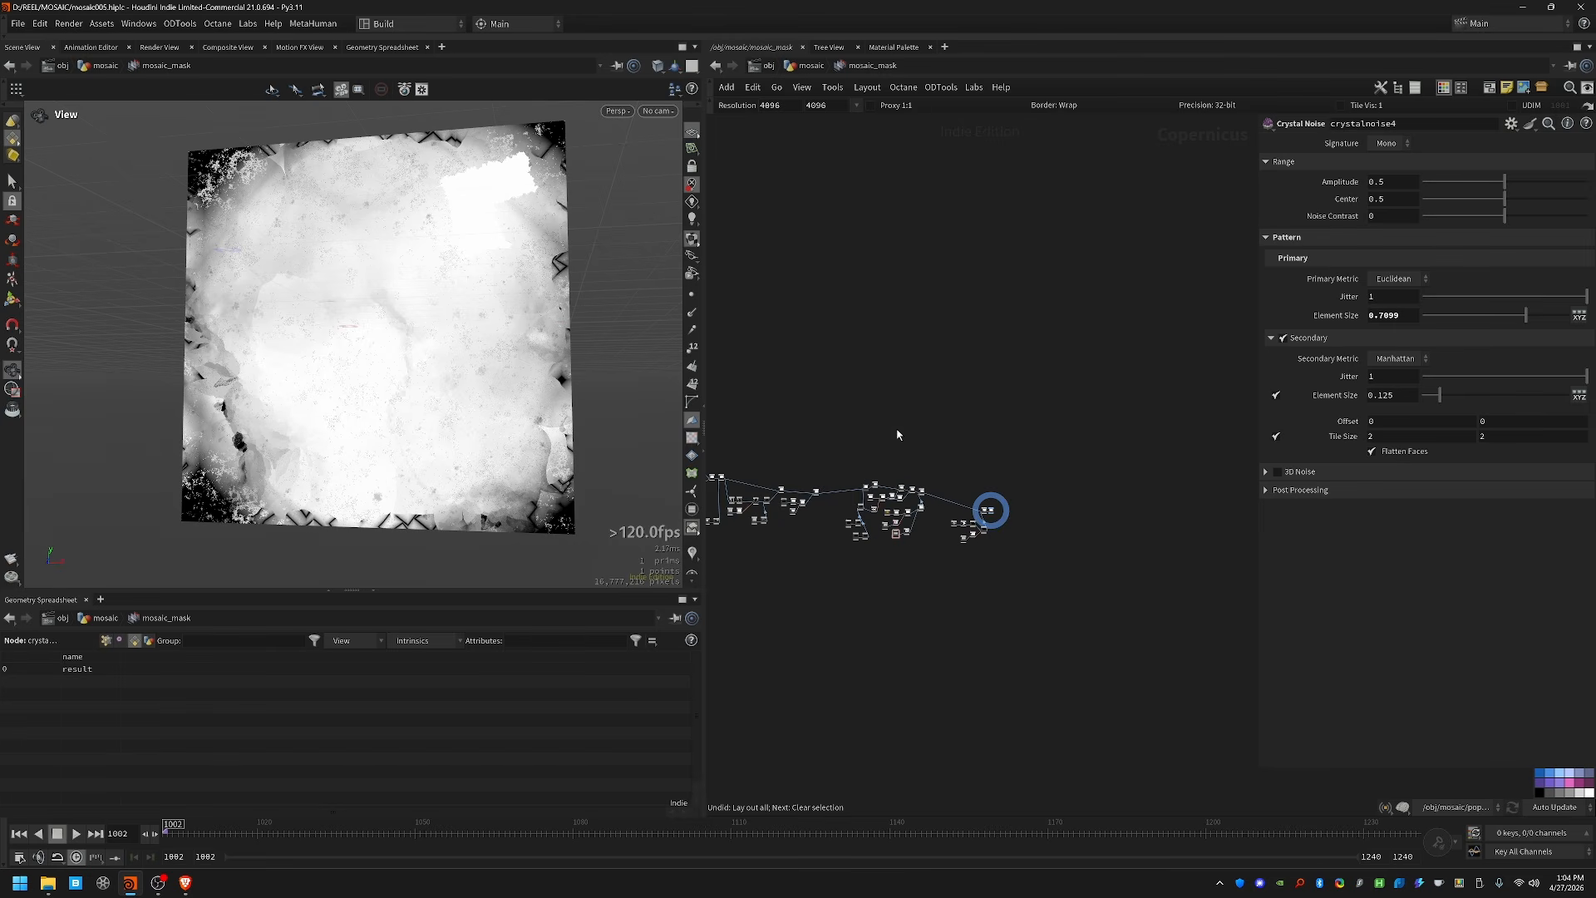
Step: Add a Grunge Layered Noise node above multiply9 and preview its pattern
scroll(1003, 508, "up", 10)
middle_click_drag(777, 239, 889, 451)
key("Tab")
type("grunge")
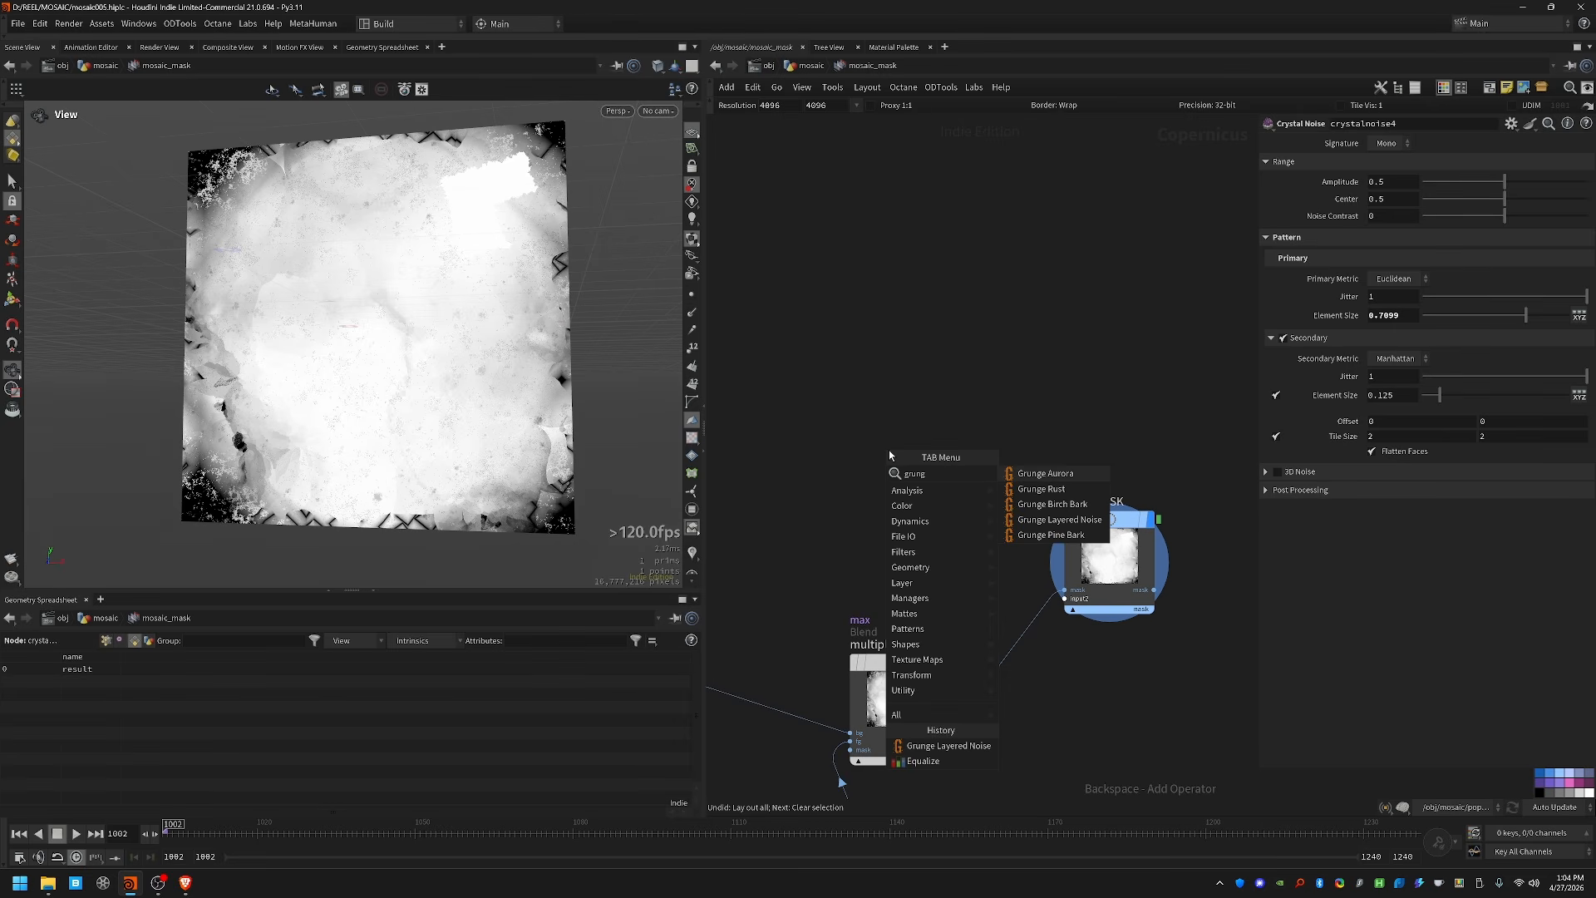
key("Down")
key("Down")
key("Down")
key("Return")
left_click(890, 451)
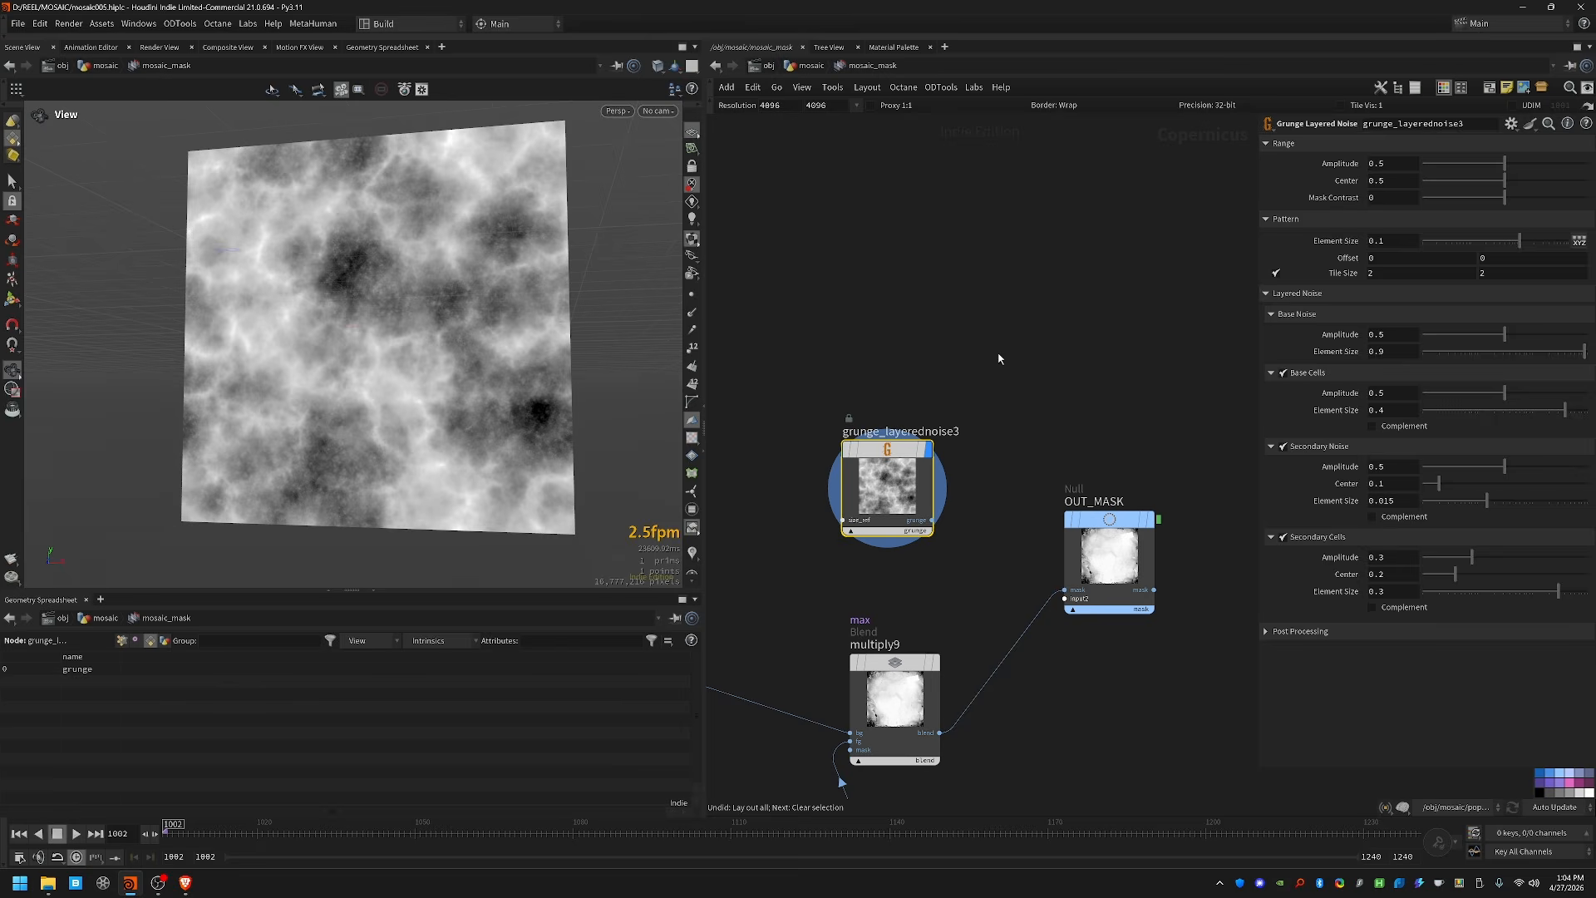
Step: Display OUT_MASK again and remove the Grunge Layered Noise node
left_click(1122, 565)
key("r")
left_click(883, 490)
key("ctrl+x")
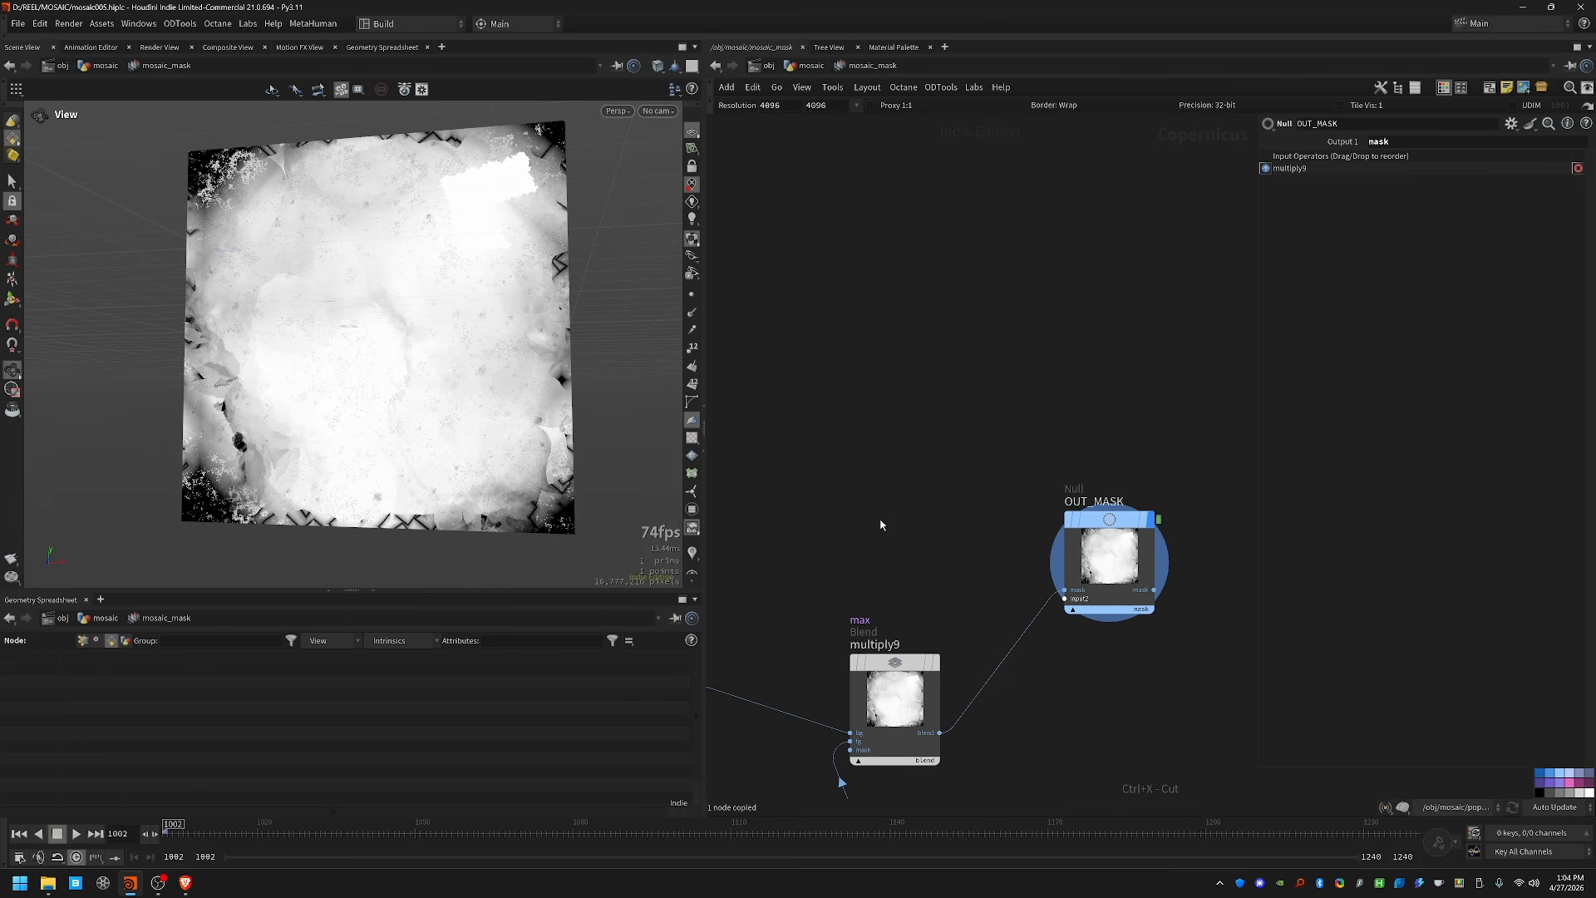
Step: Move OUT_MASK closer to multiply9 and return to the mosaic network
left_click_drag(1103, 533, 1081, 600)
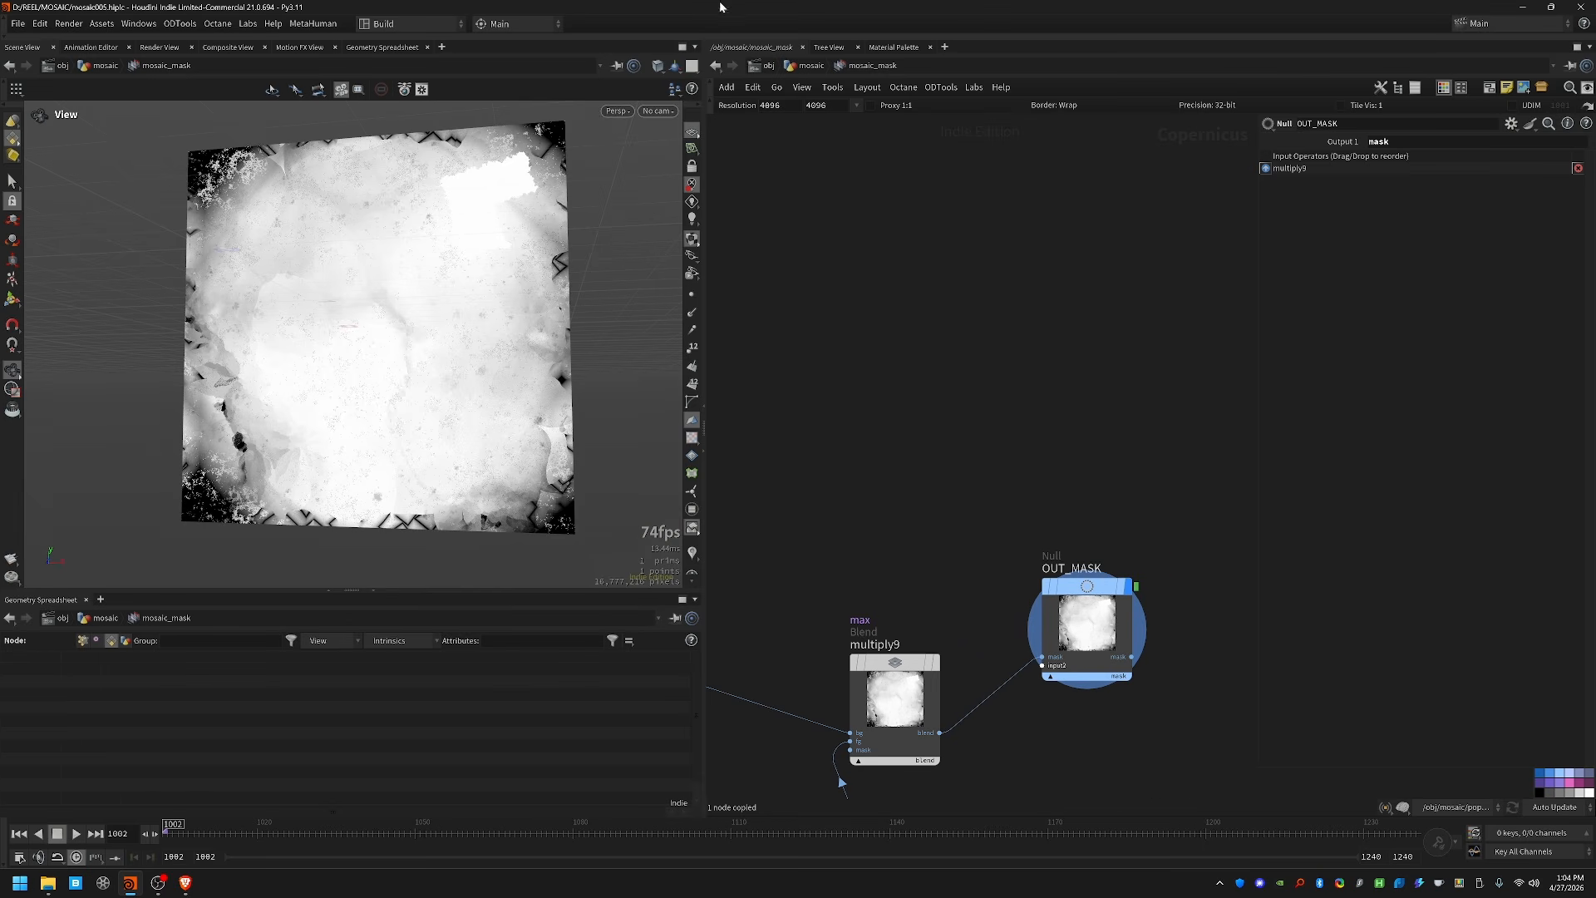
left_click(807, 67)
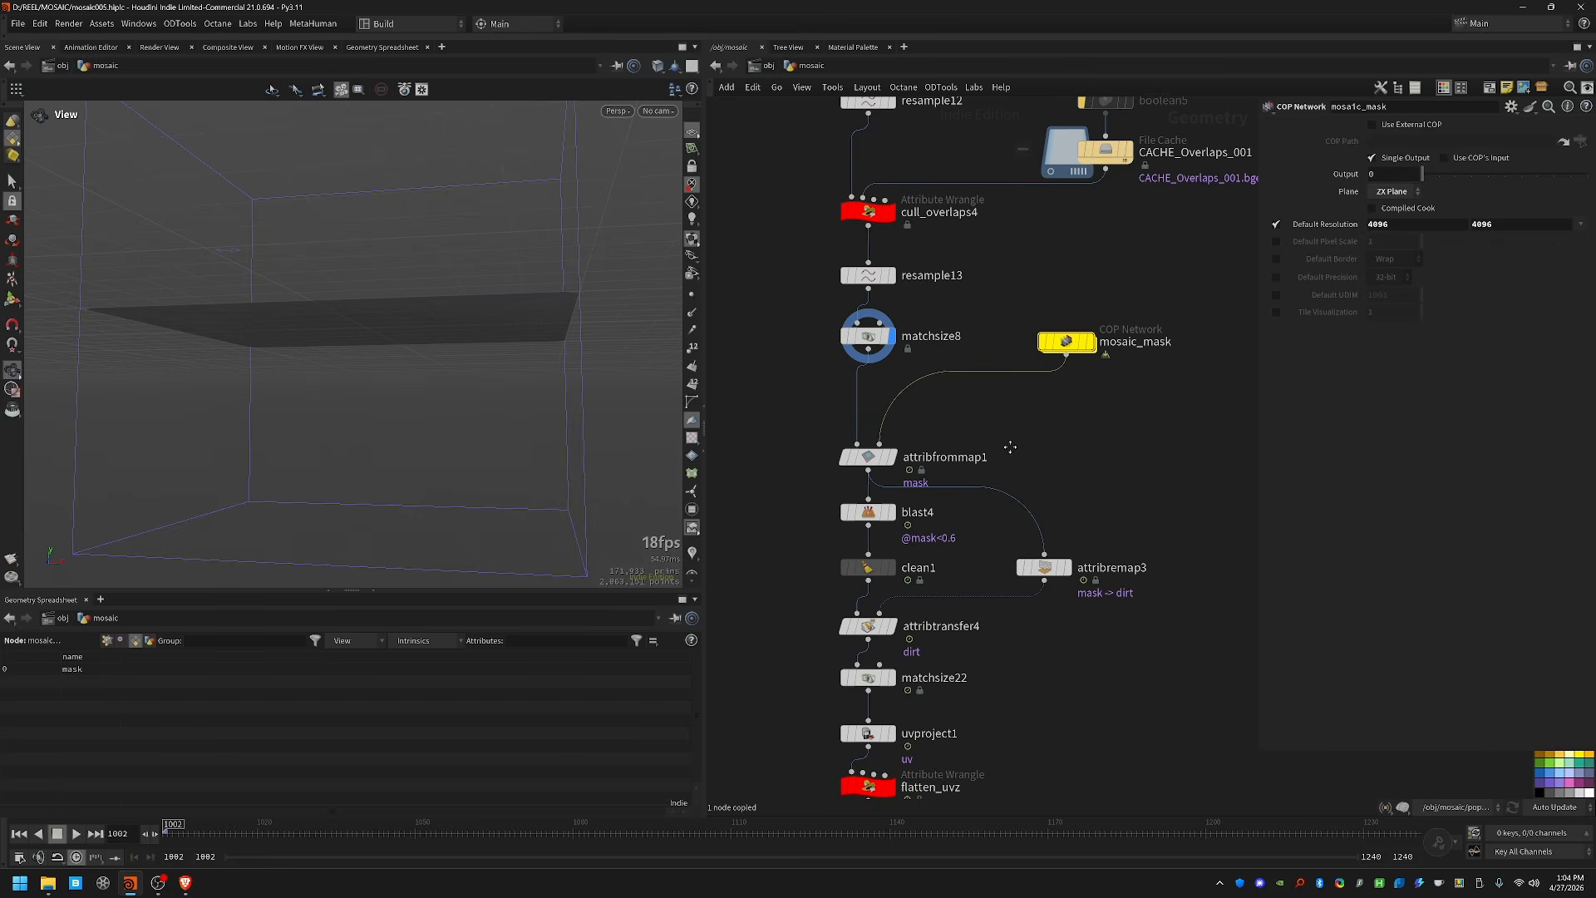
Step: Display attribfrommap1 and visualize its mask attribute as colours across the mosaic
left_click(867, 456)
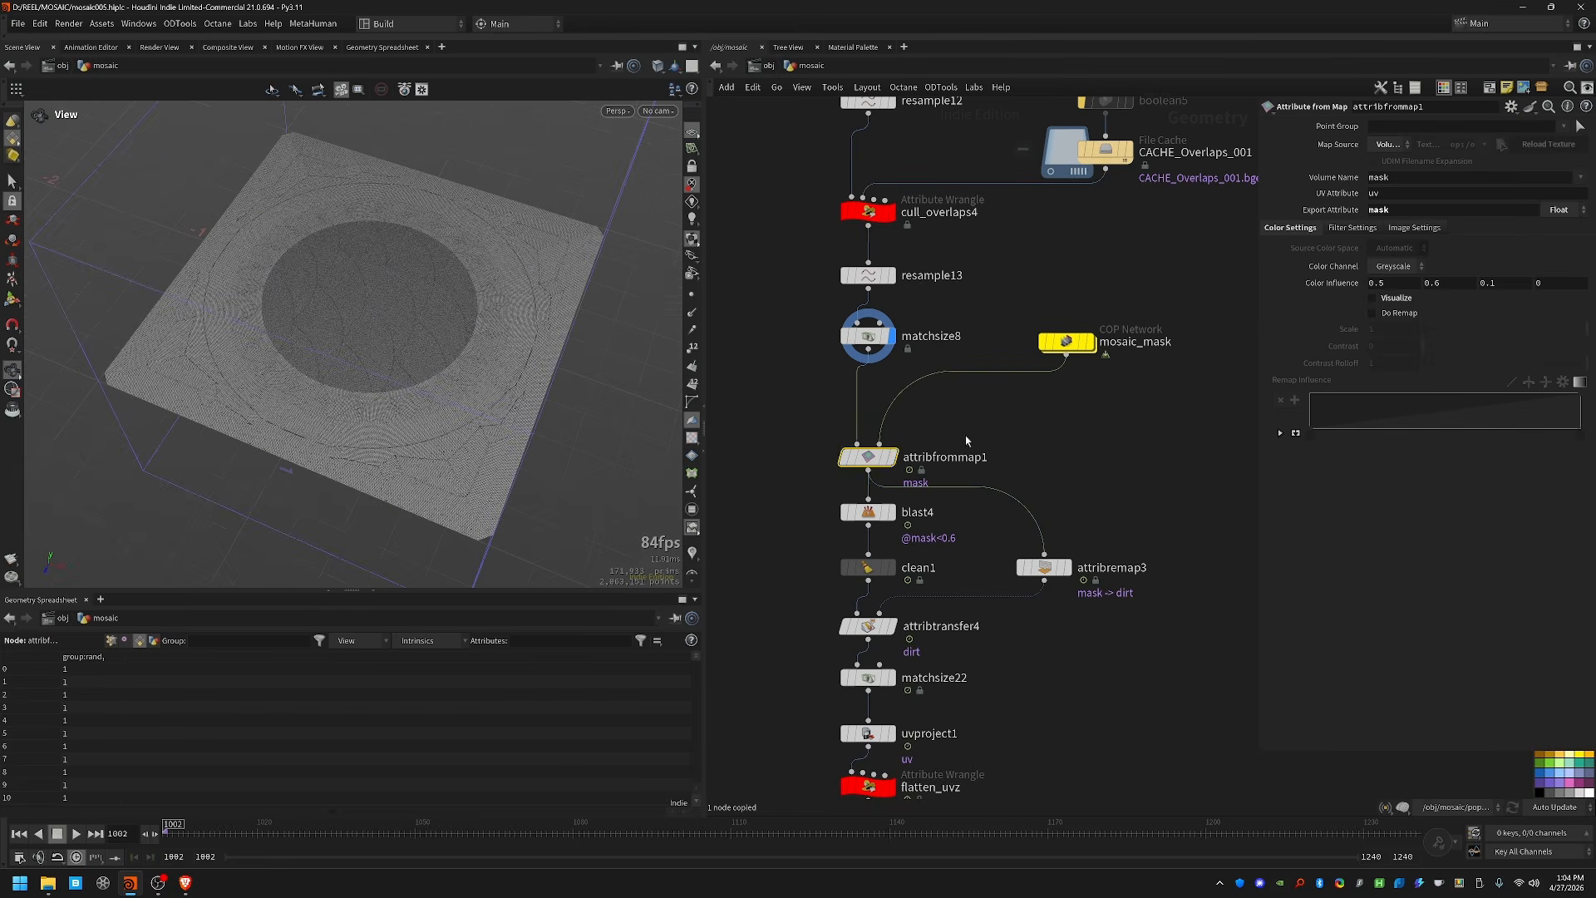
key("r")
middle_click(864, 457)
left_click(678, 442)
left_click_drag(396, 337, 391, 370, "alt")
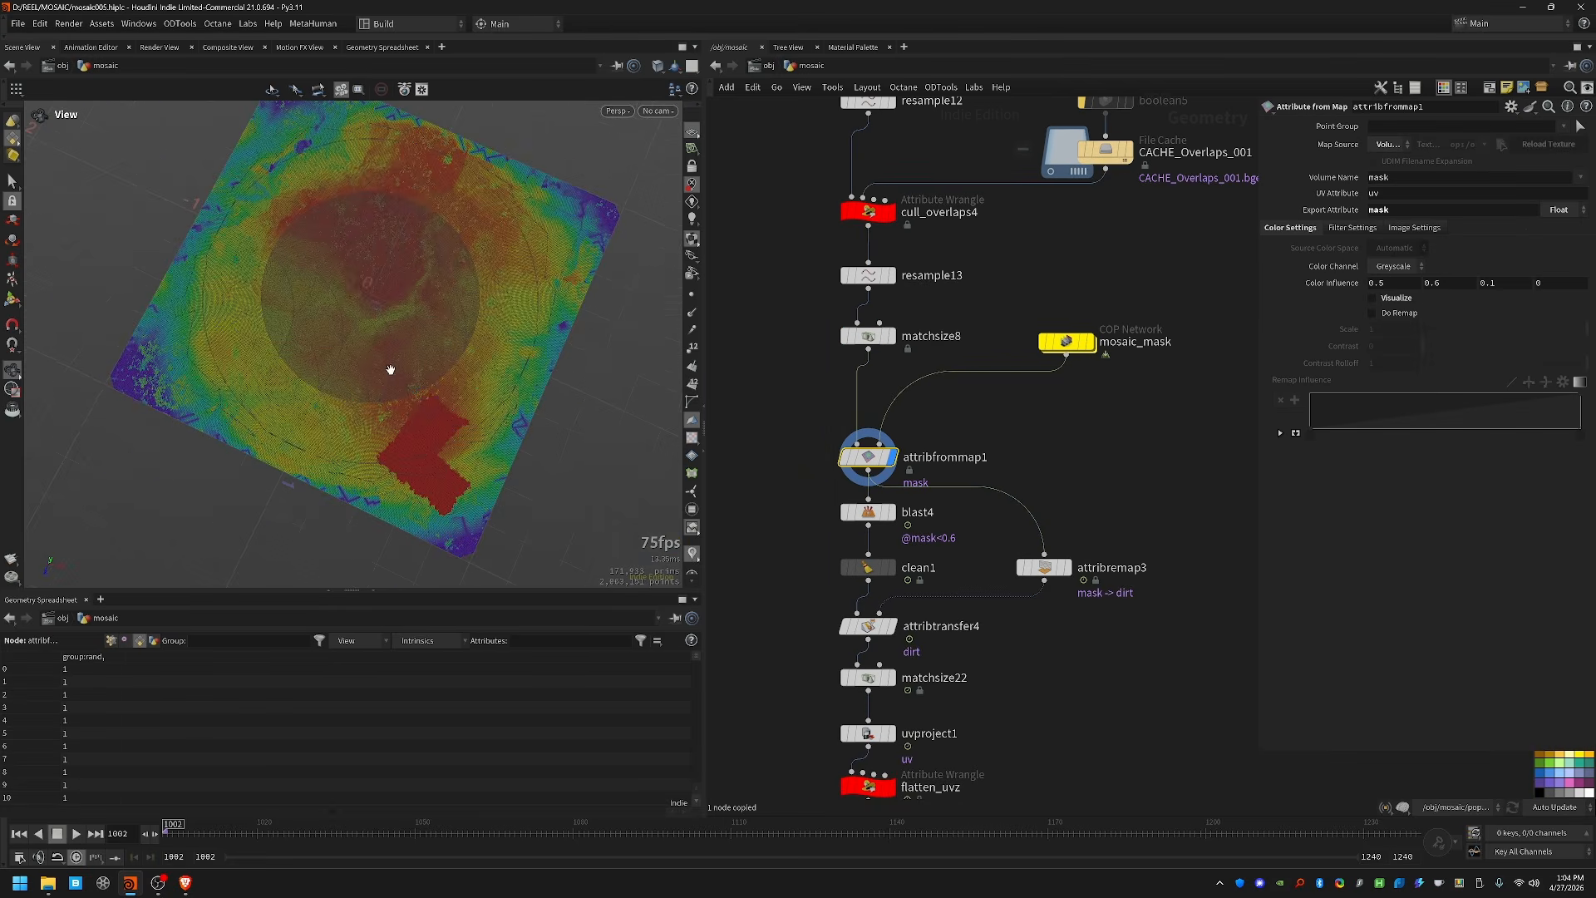
middle_click_drag(810, 556, 878, 408)
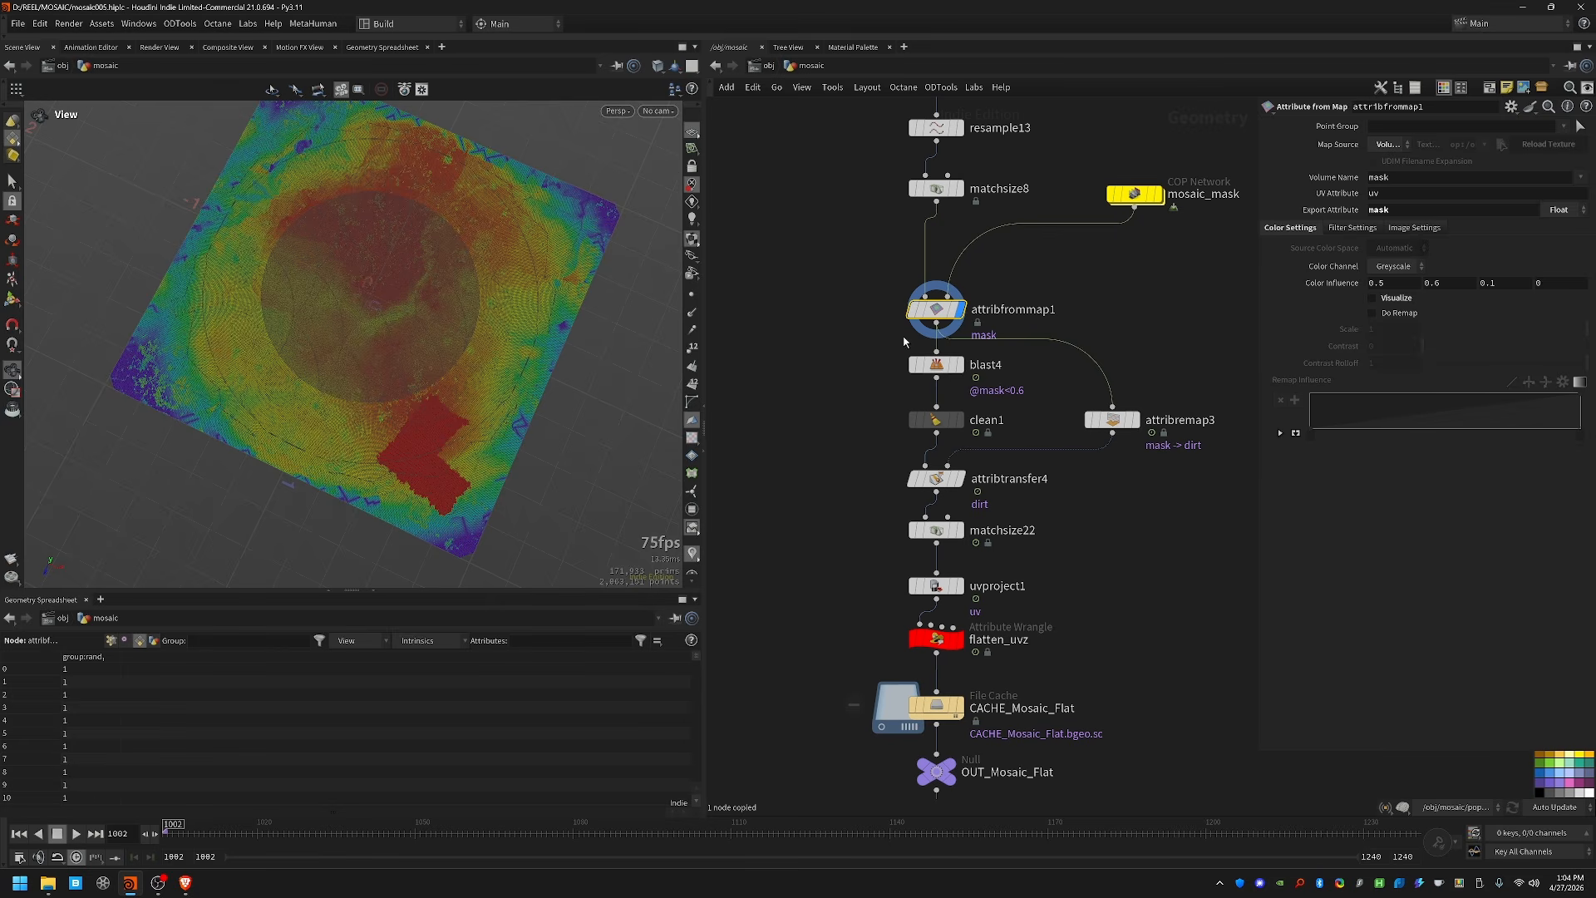
left_click(936, 364)
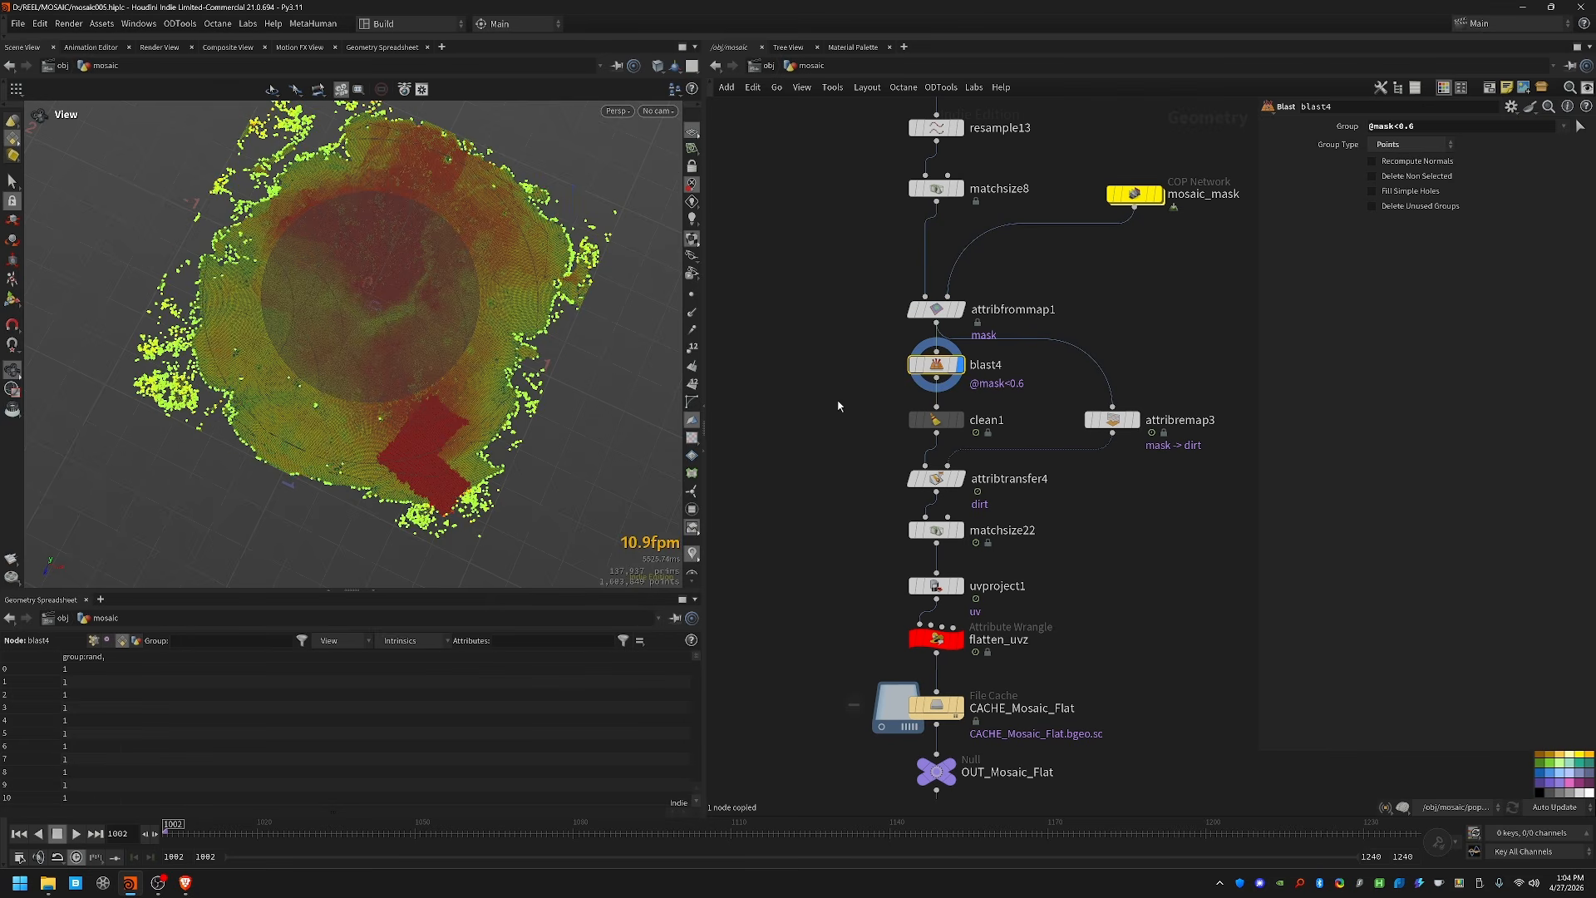
left_click(936, 419)
middle_click_drag(857, 449, 844, 376)
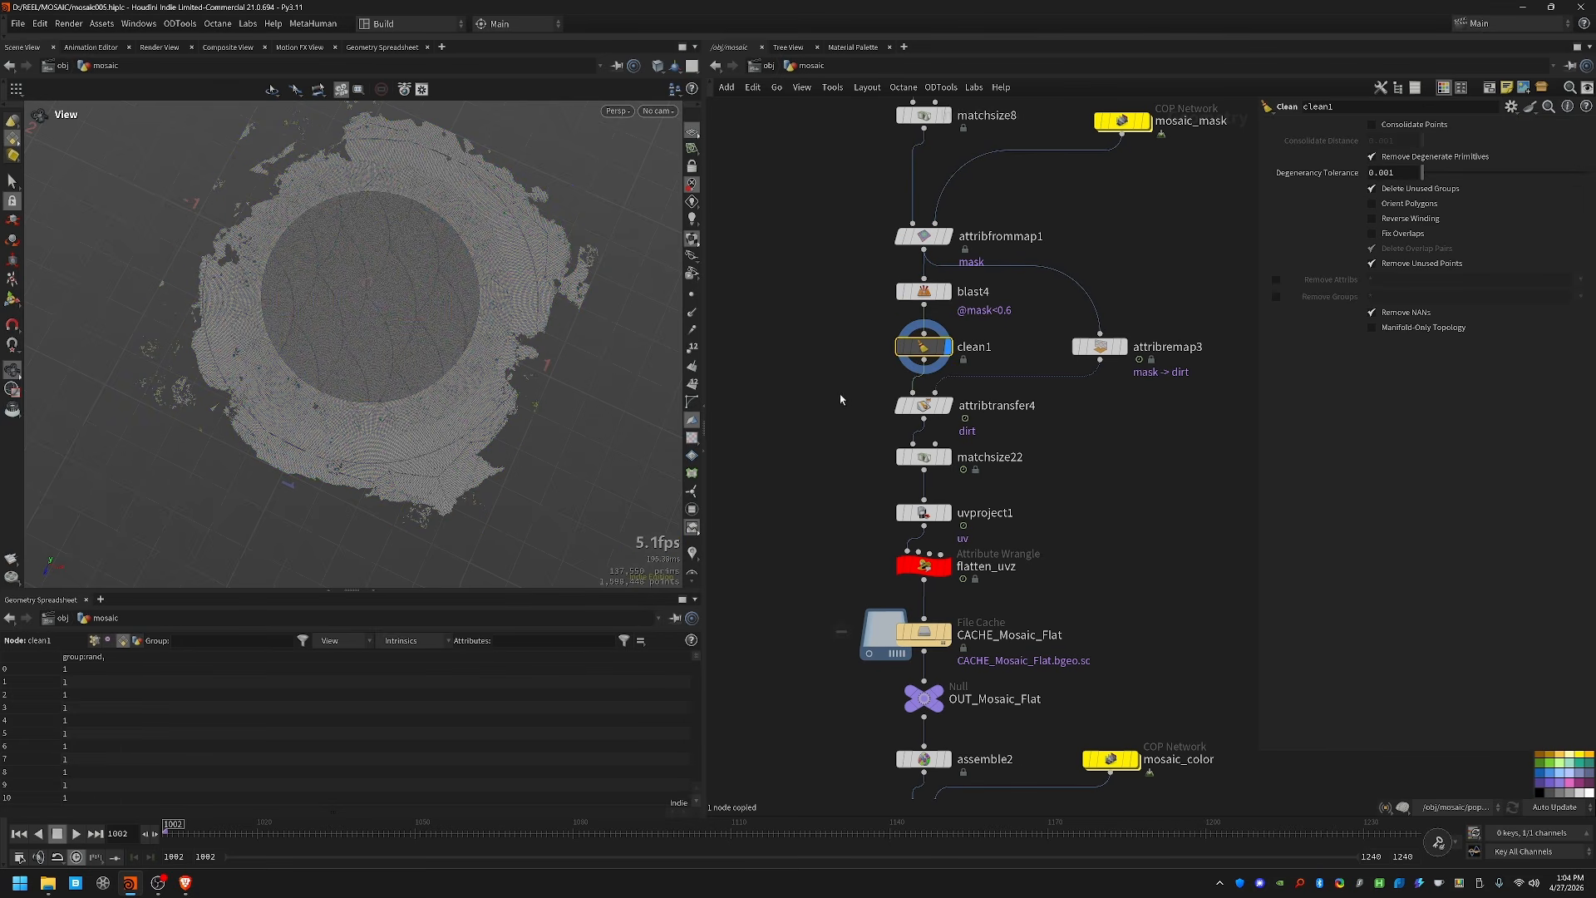
Step: Display attribtransfer4, visualize its dirt attribute from the node information, and examine the colours along the broken edges
left_click(918, 406)
left_click(879, 405)
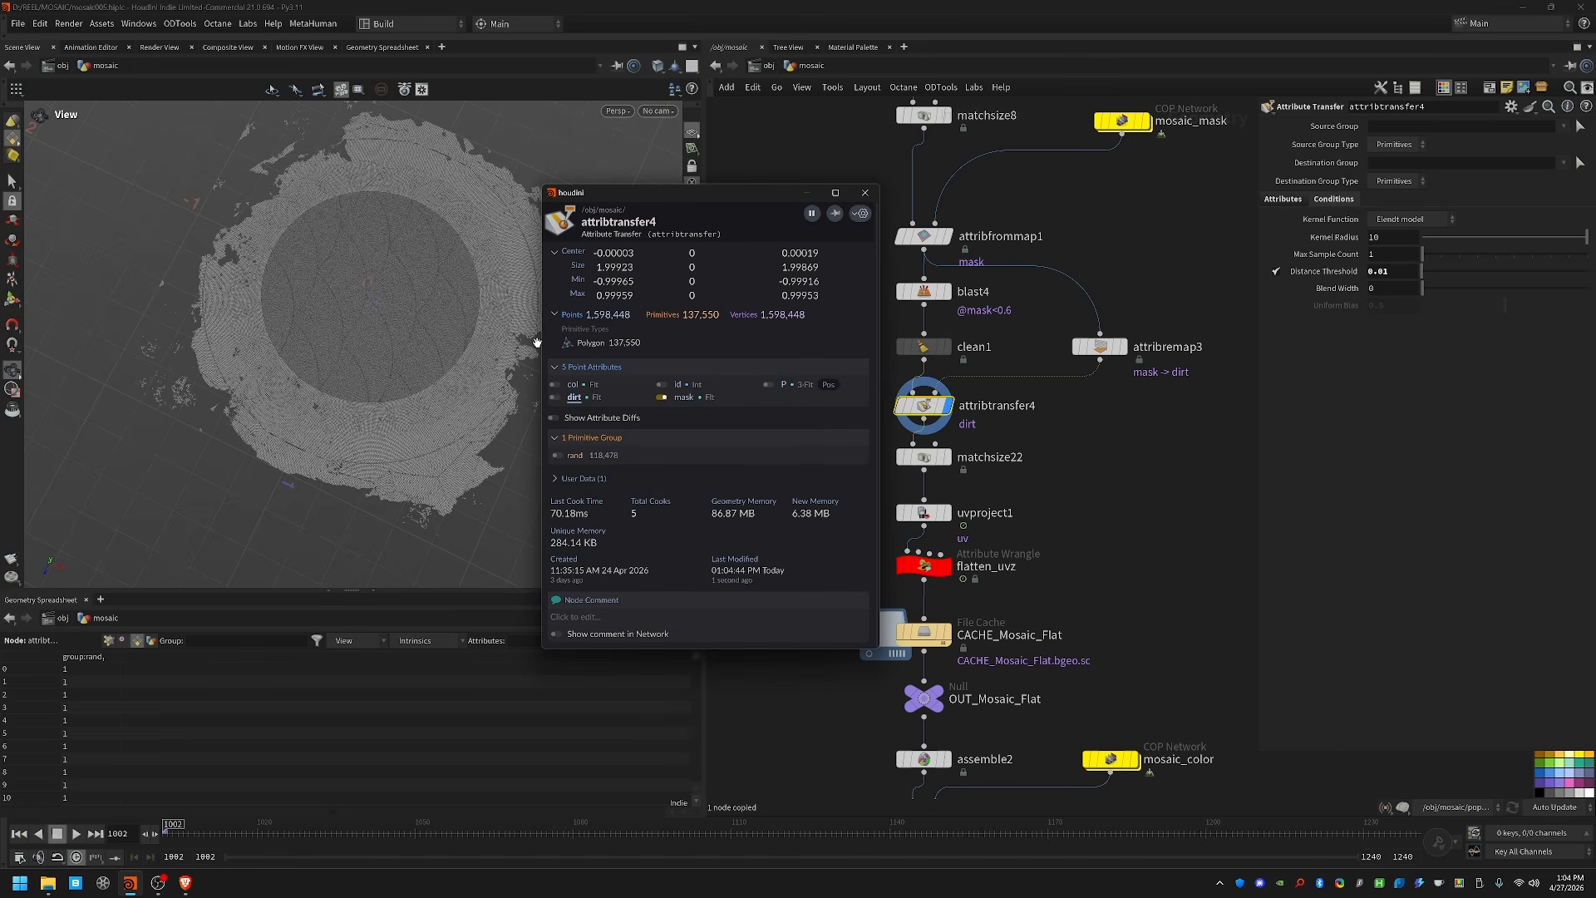
left_click(864, 192)
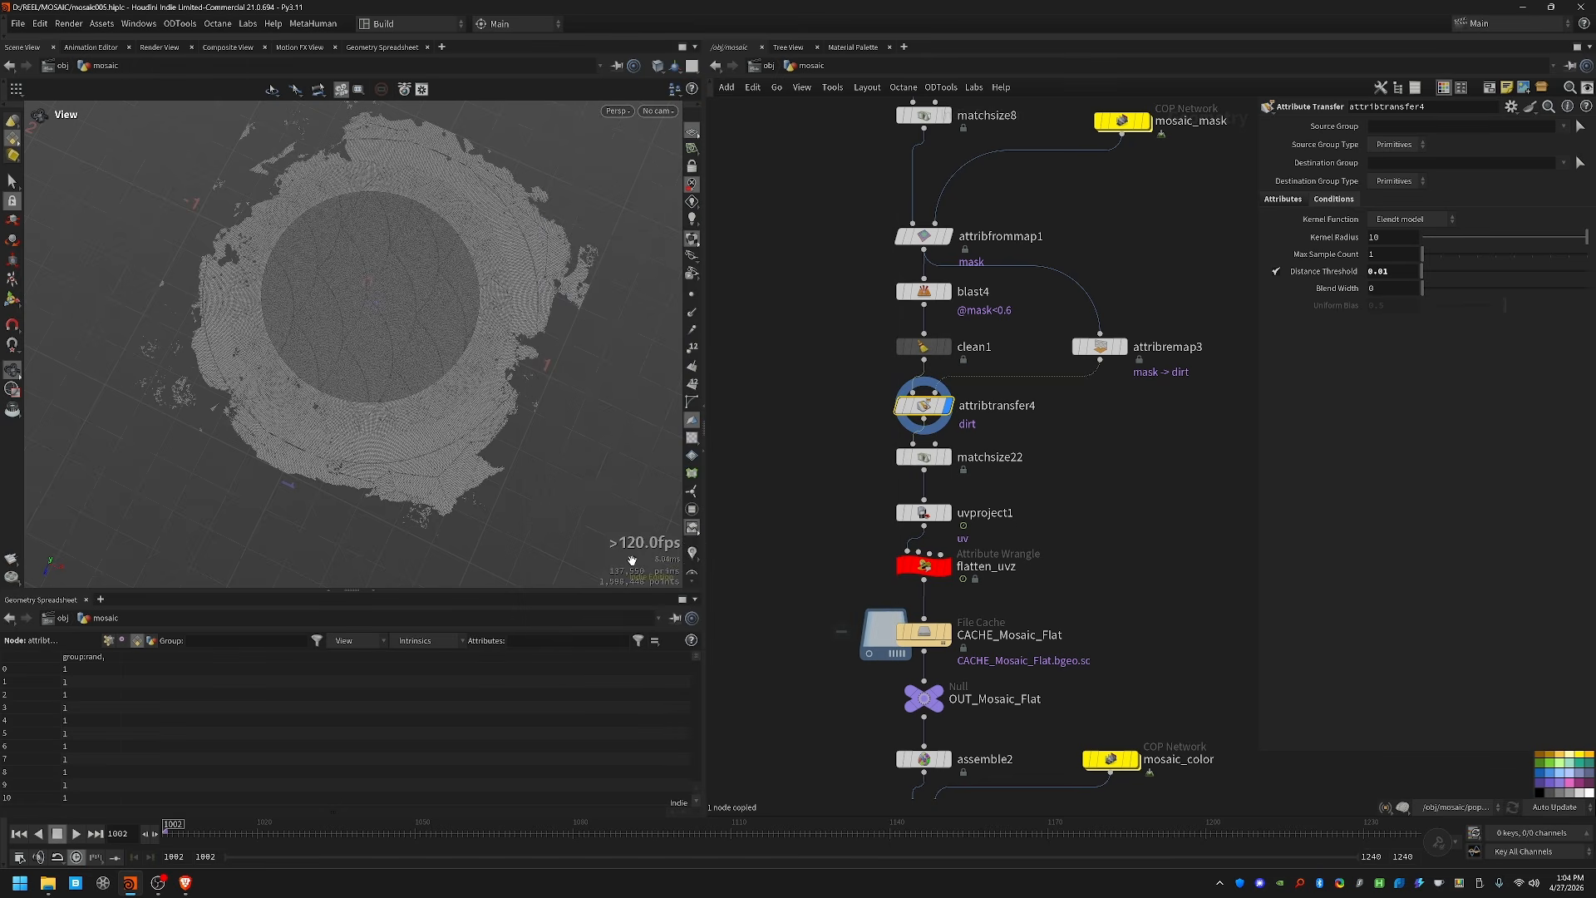
left_click_drag(352, 382, 375, 491)
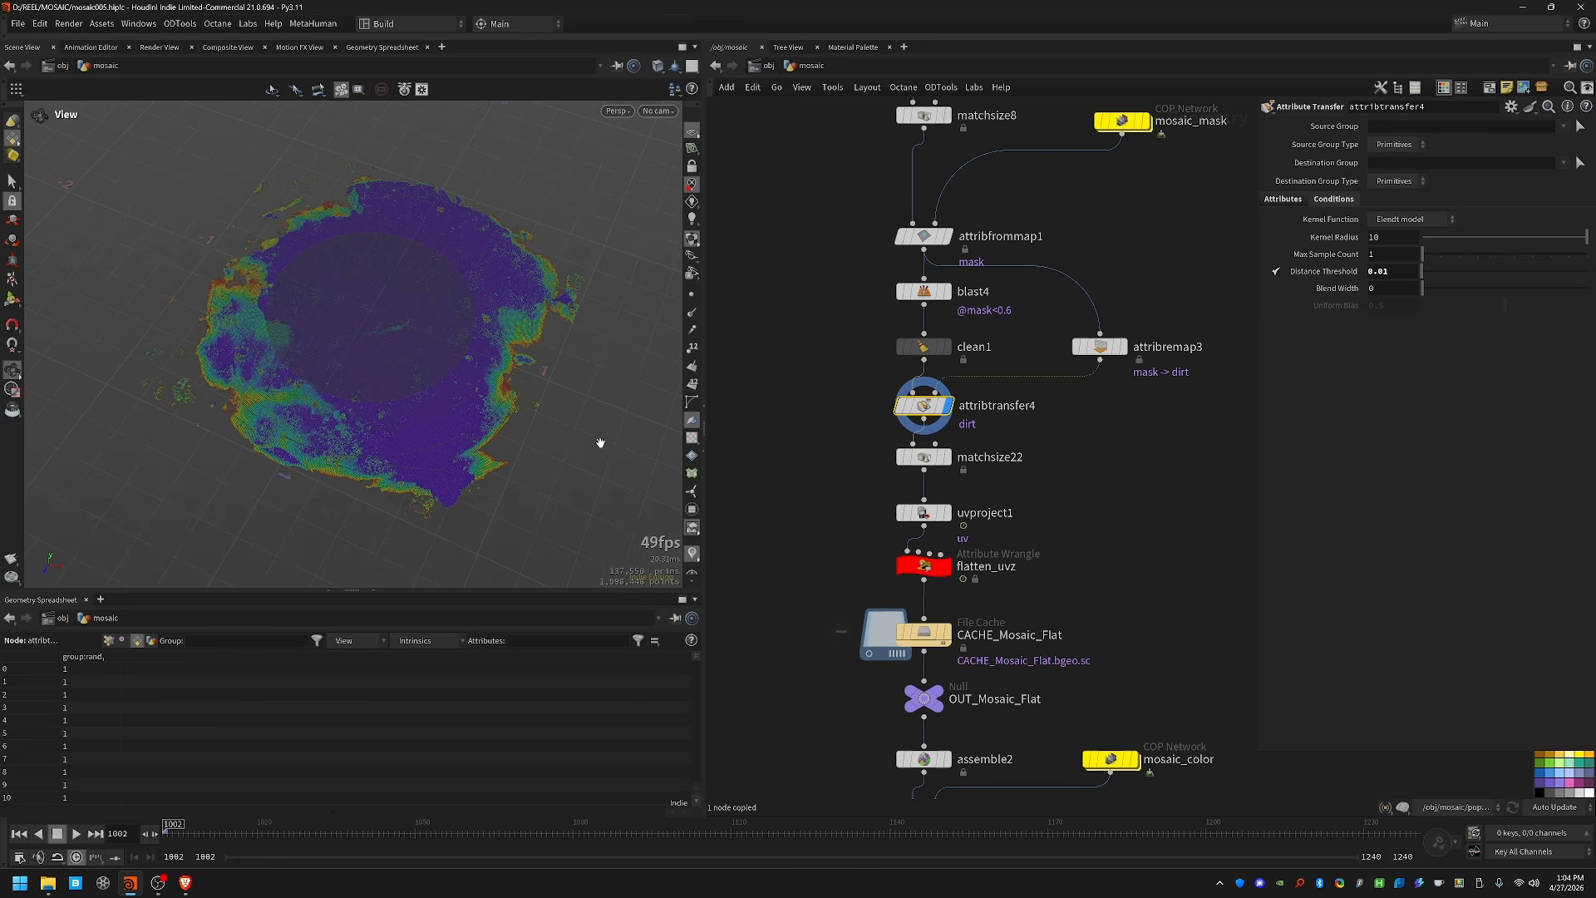
Step: Inspect matchsize22 and uvproject1, and list the projected uv values per vertex in the Geometry Spreadsheet
left_click(946, 456)
left_click(945, 512)
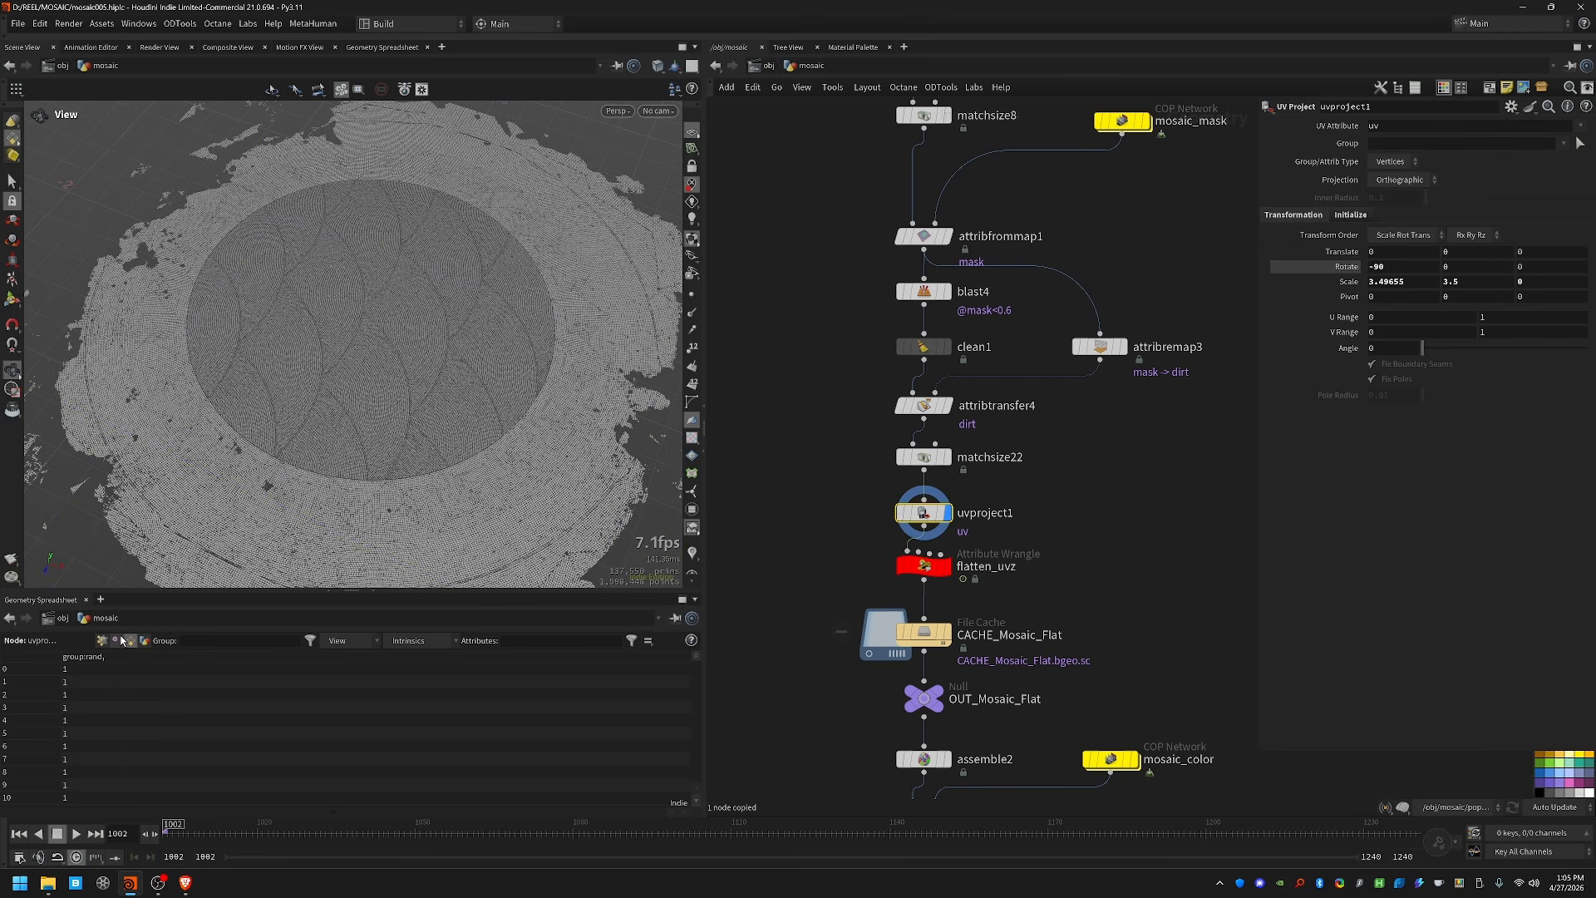
left_click(117, 640)
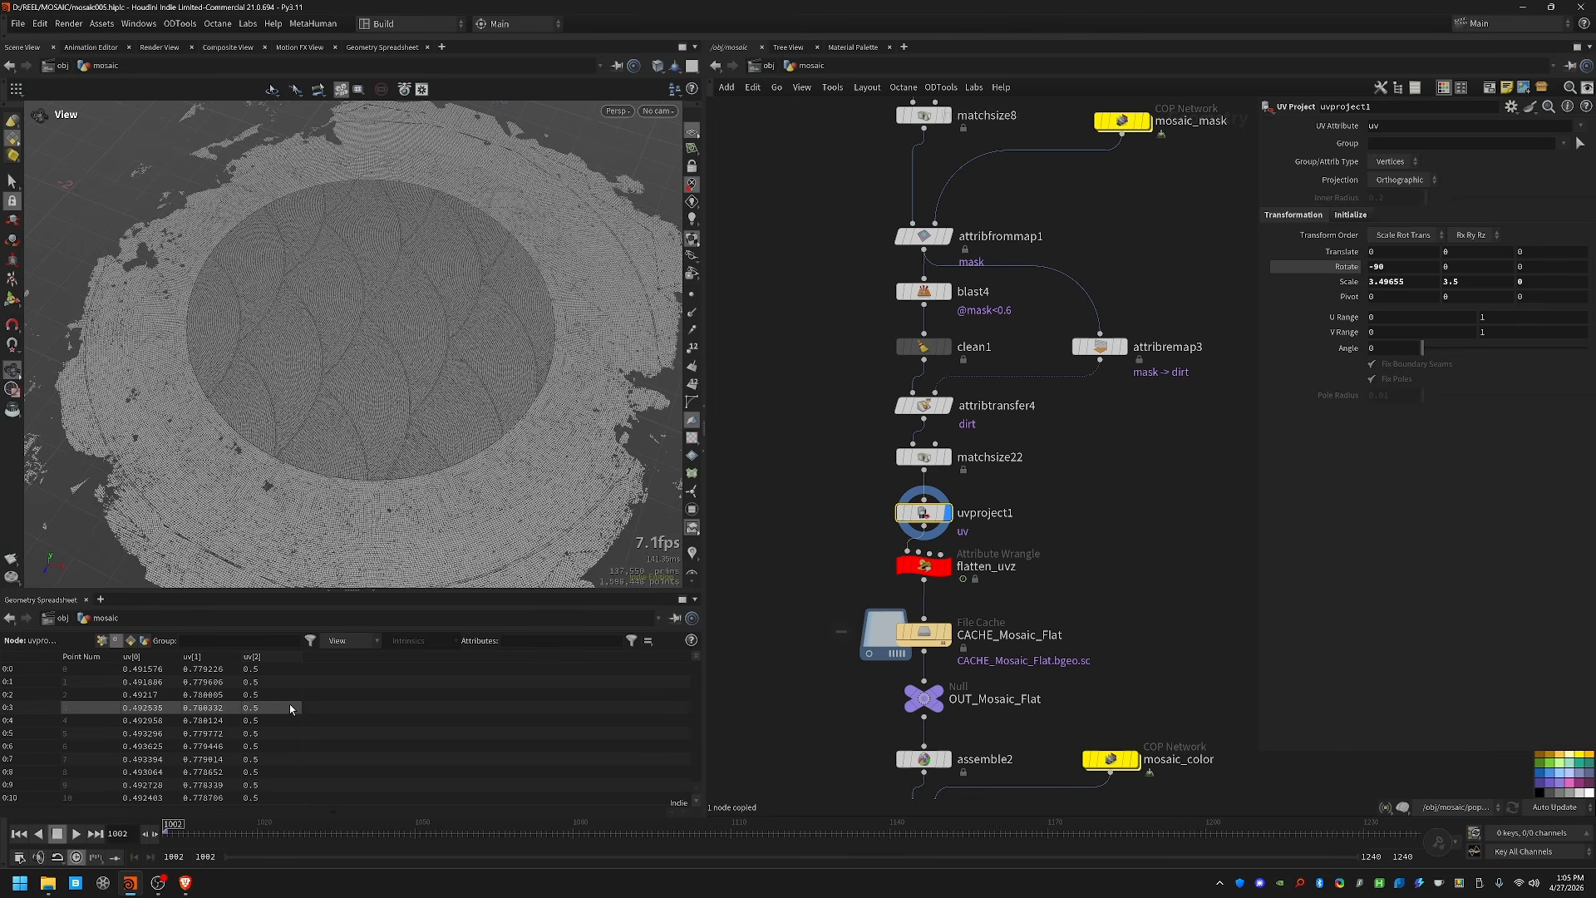
Step: Display the flatten_uvz wrangle and inspect its code and the resulting vertex uv values
middle_click_drag(811, 605, 803, 475)
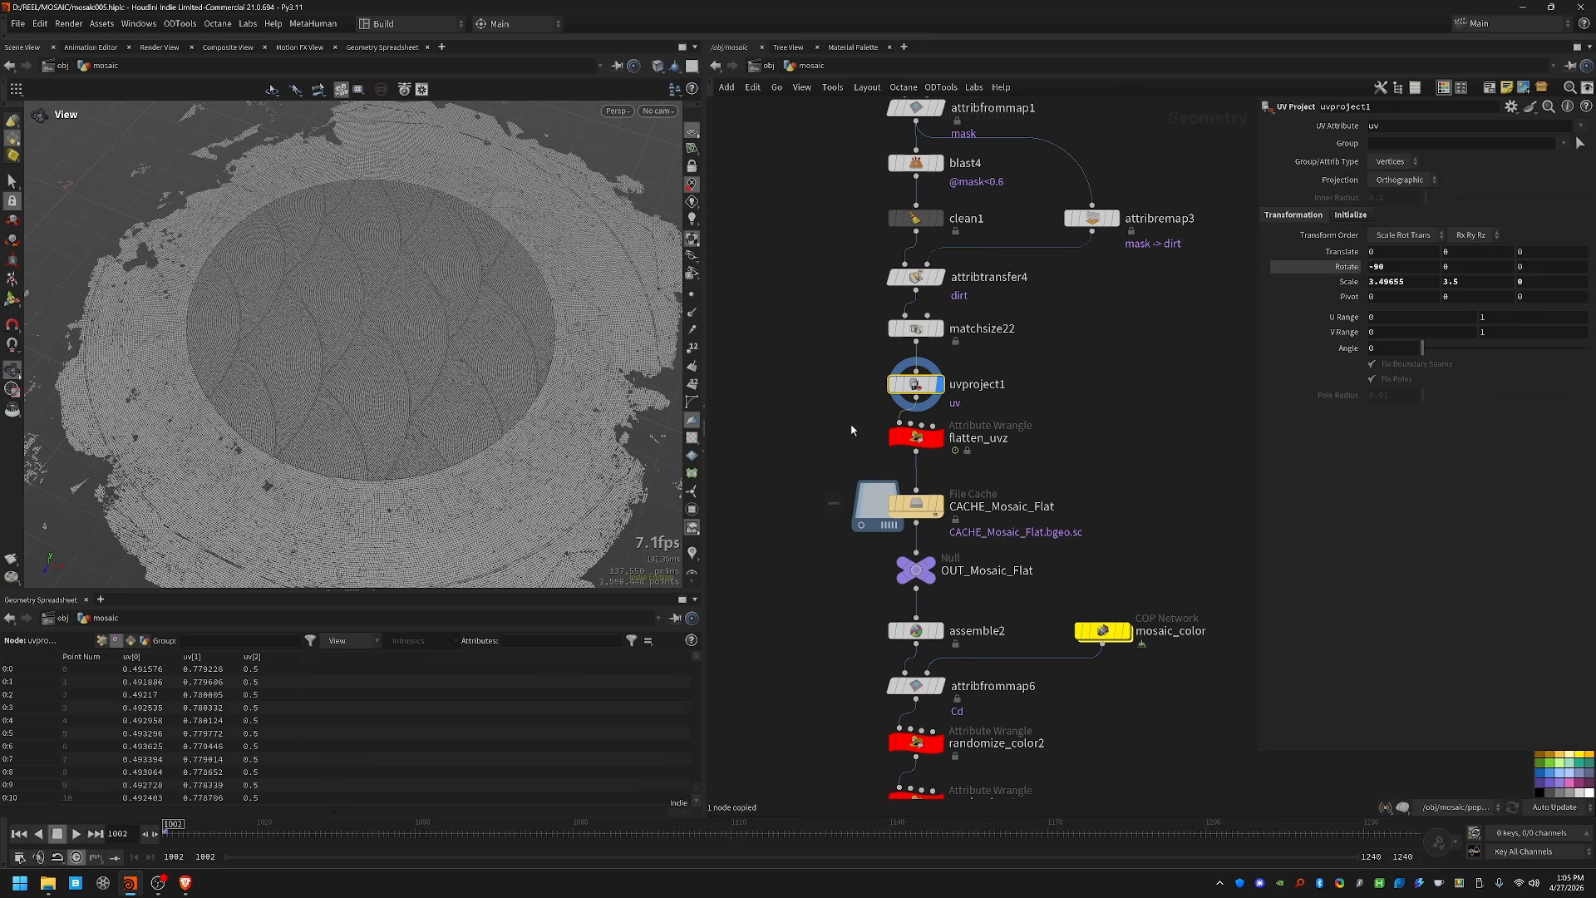
left_click_drag(829, 422, 1023, 465)
key("r")
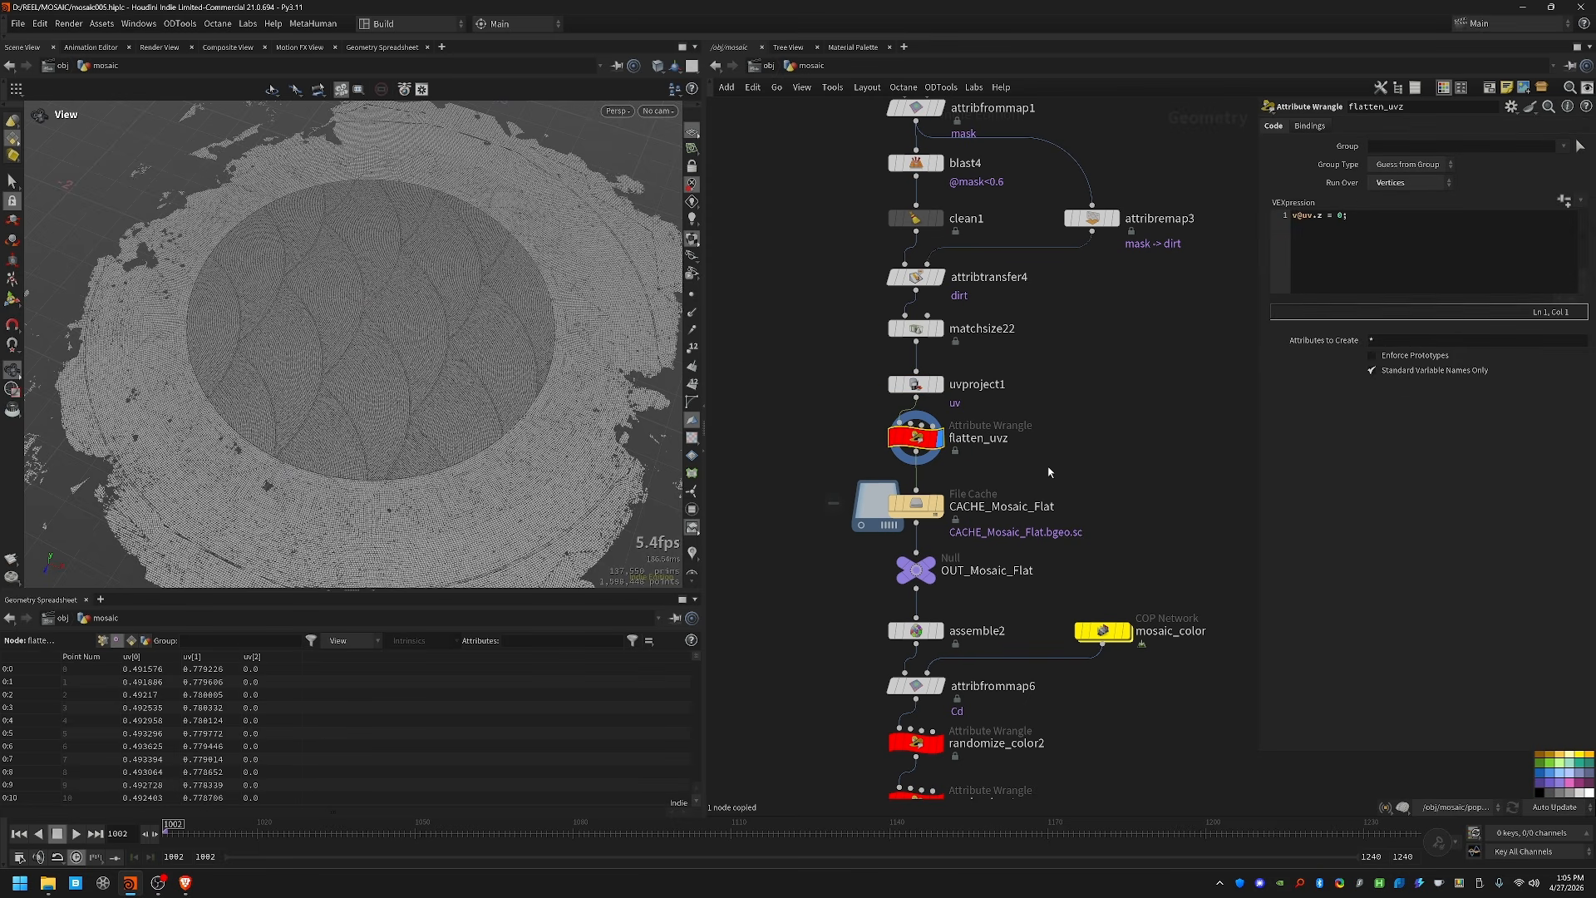
Step: Display CACHE_Mosaic_Flat, then OUT_Mosaic_Flat, and examine the flat mosaic
middle_click_drag(1049, 472, 1098, 371)
middle_click_drag(440, 405, 466, 327)
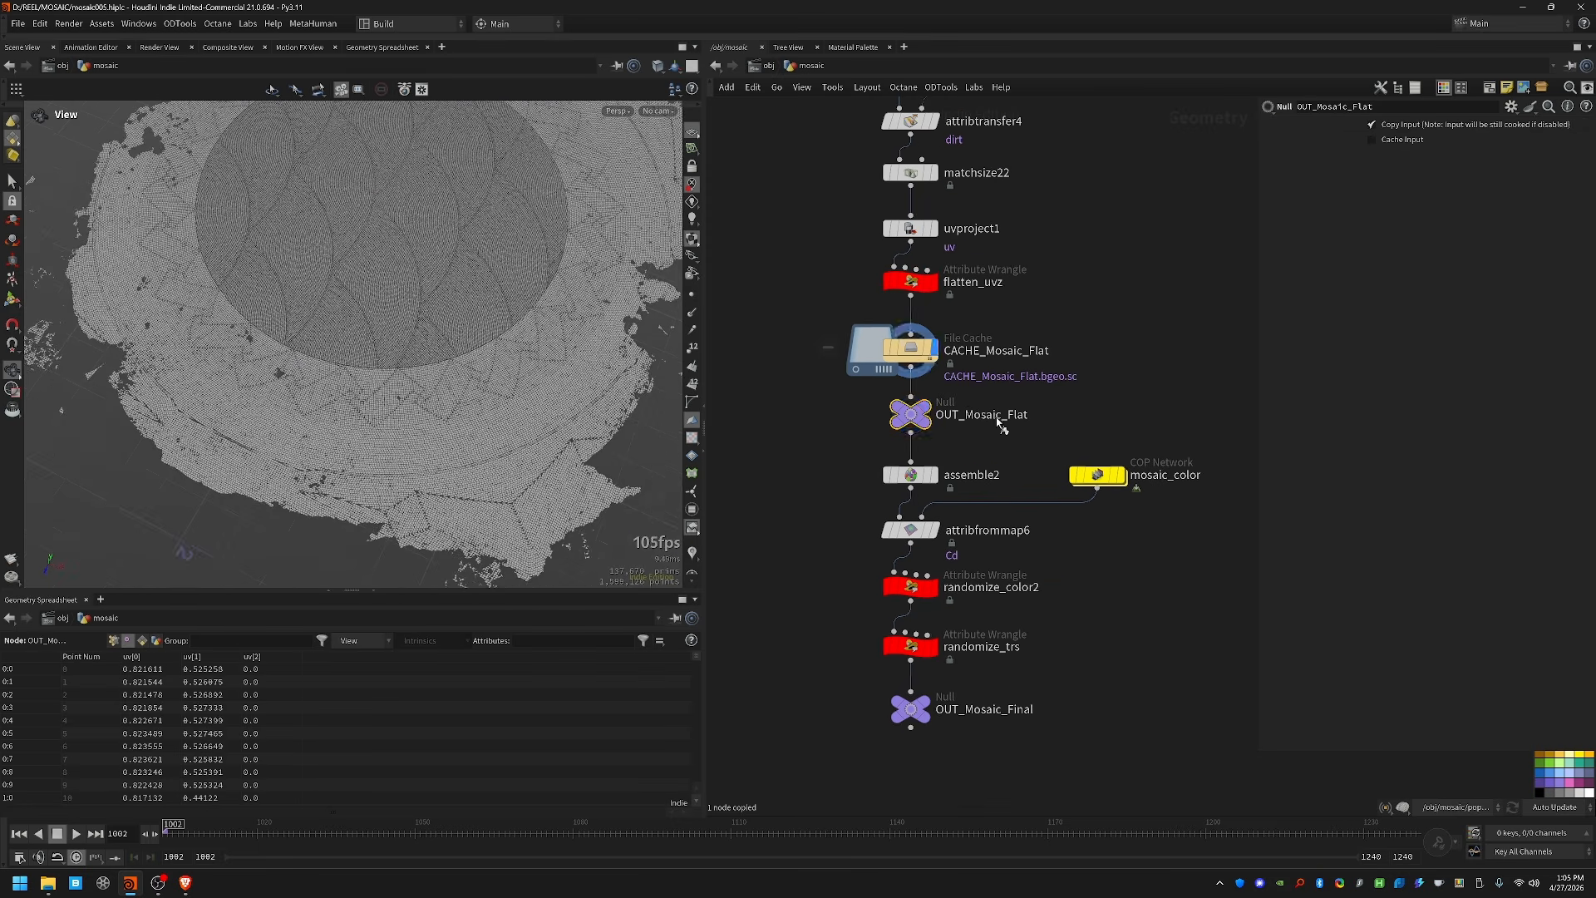
key("r")
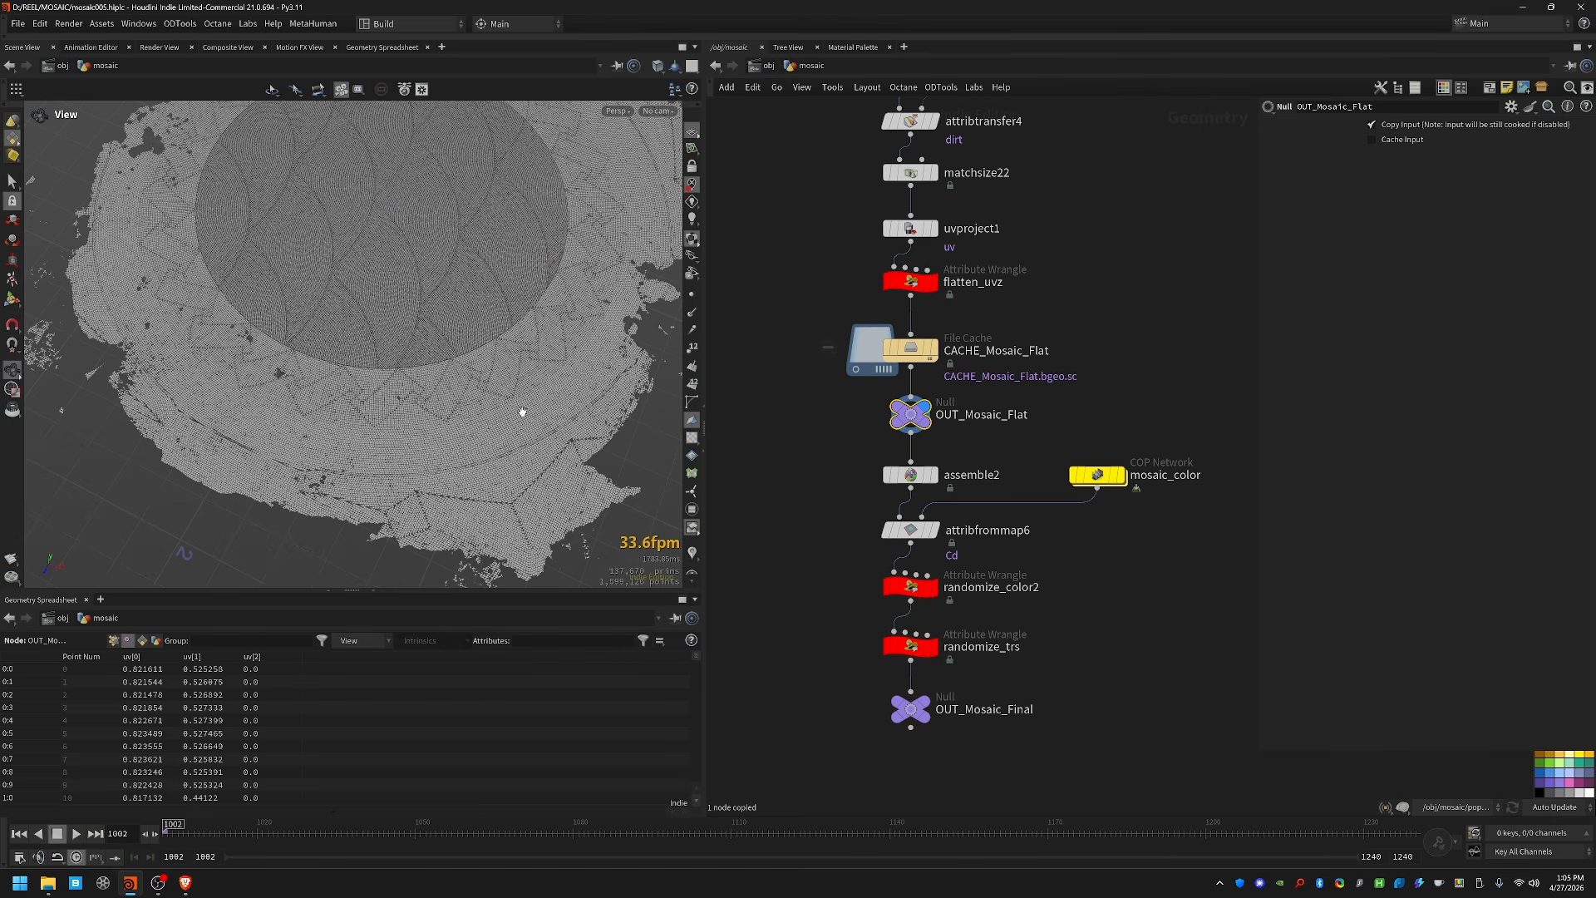
Step: Examine the individual tiles, gaps and holes of OUT_Mosaic_Flat close up from several angles
left_click_drag(522, 412, 545, 402, "alt")
scroll(371, 392, "up", 10)
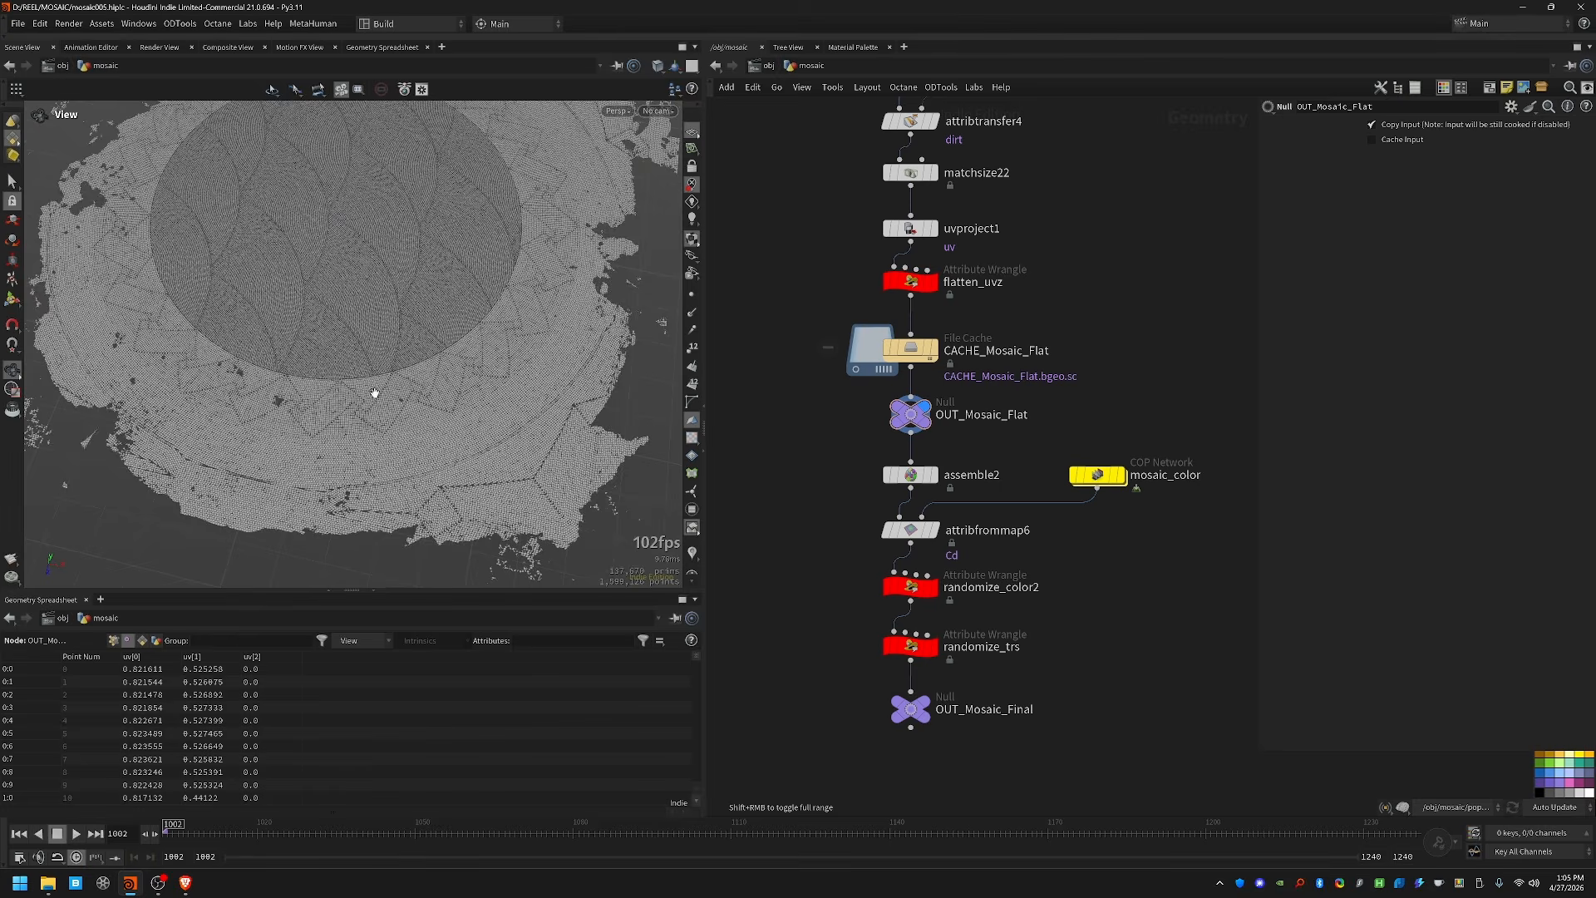
scroll(256, 405, "up", 8)
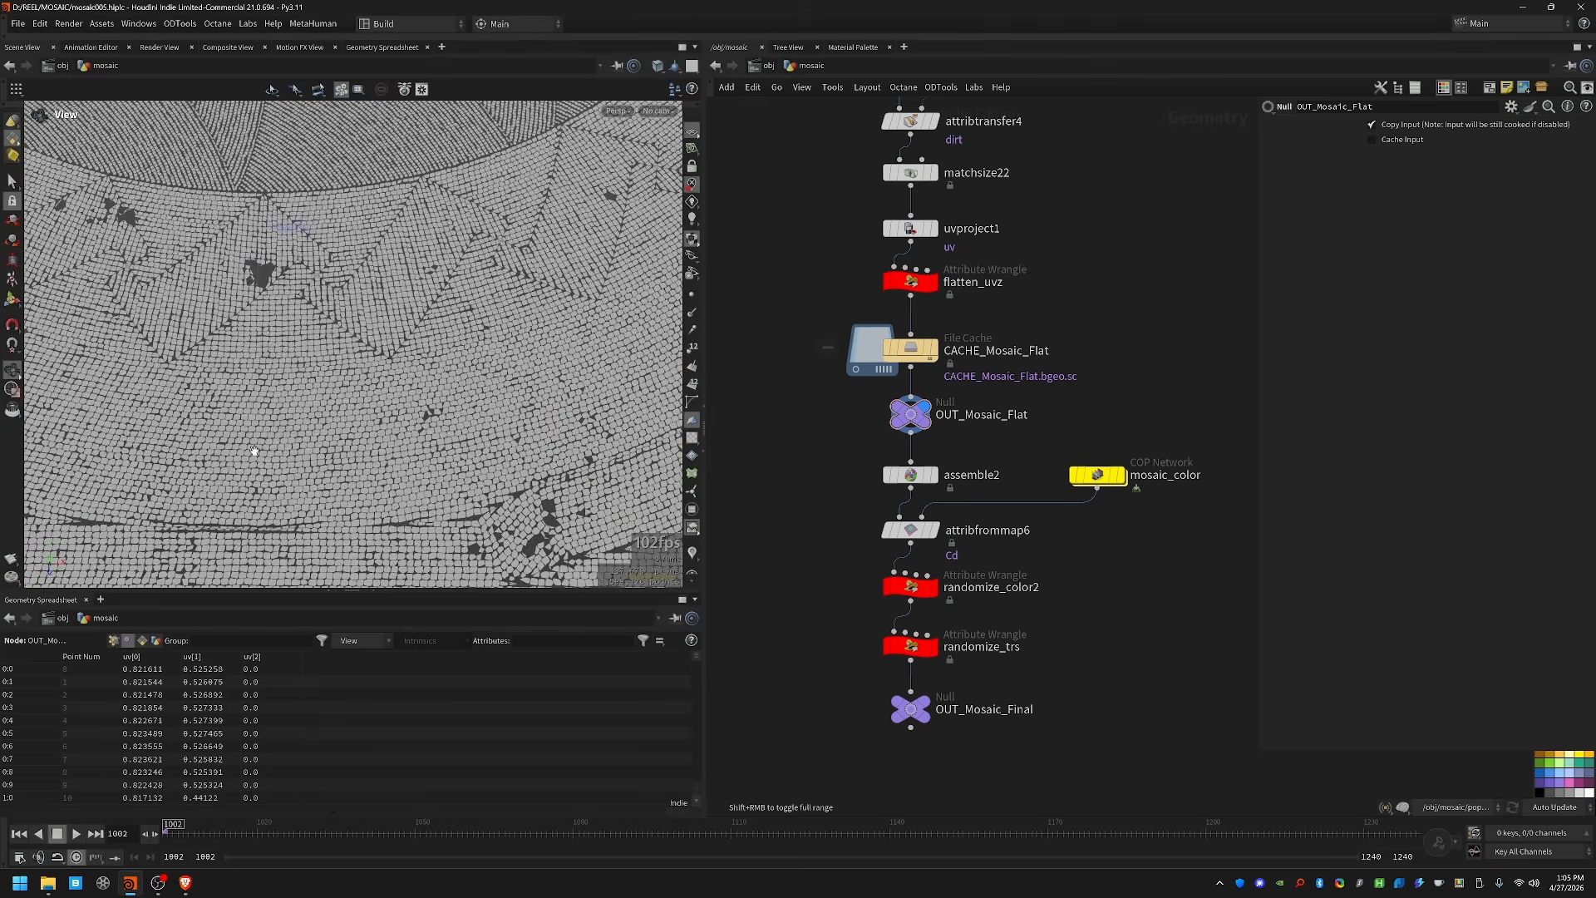
middle_click_drag(249, 311, 400, 468)
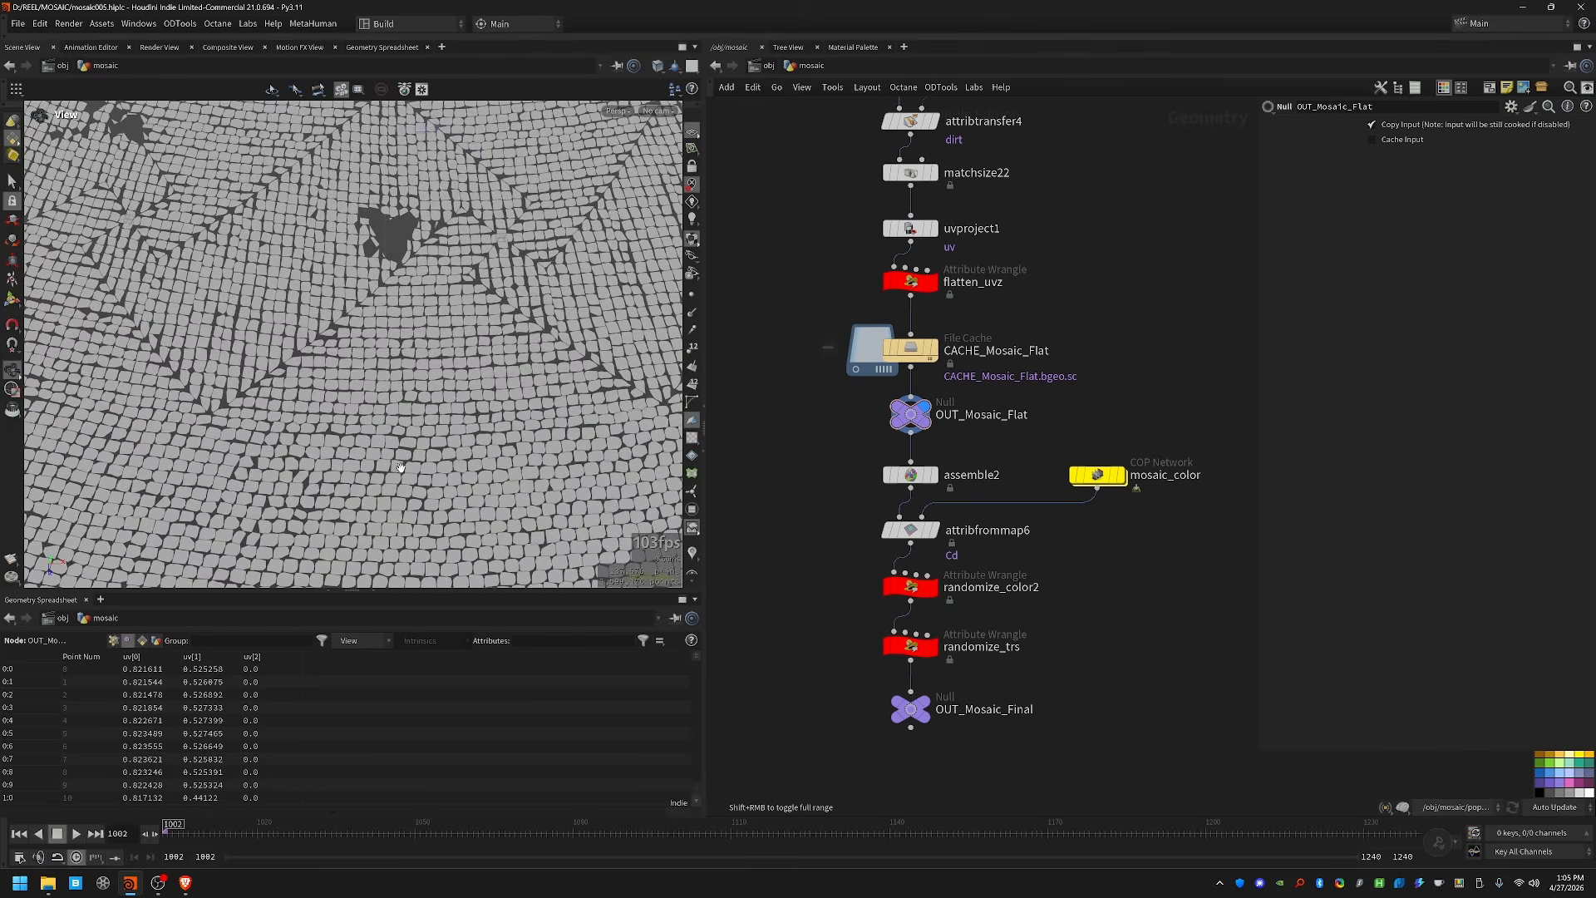
left_click_drag(287, 337, 300, 314)
middle_click_drag(272, 330, 538, 298)
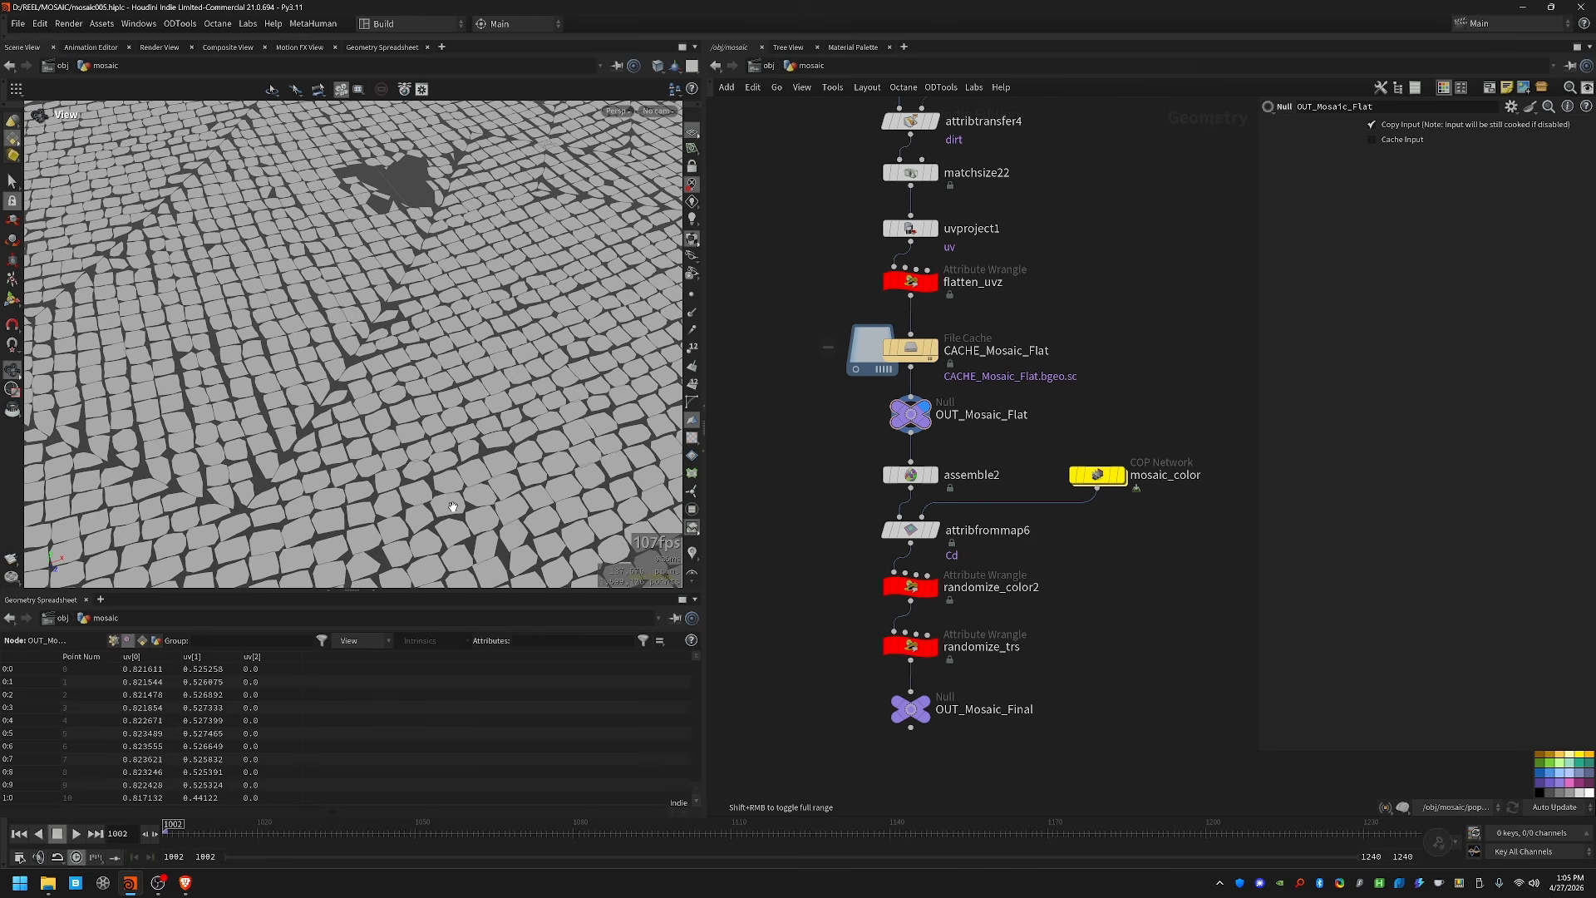
right_click_drag(542, 354, 212, 420)
middle_click_drag(415, 351, 399, 331)
right_click_drag(399, 331, 454, 354)
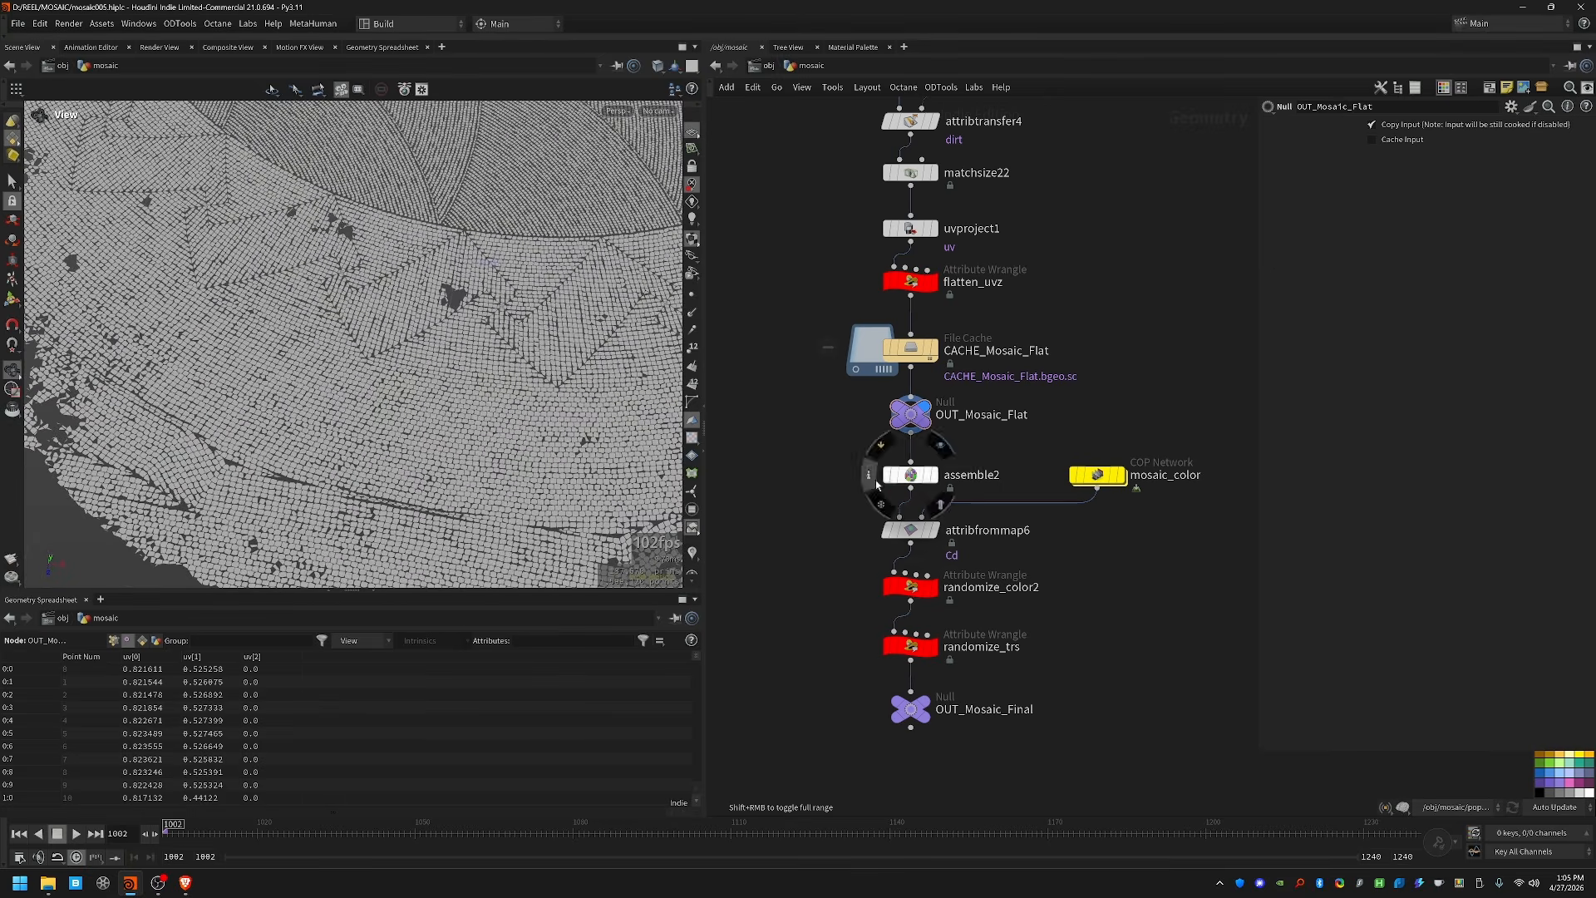
Step: Display assemble2 with point markers and examine the packed tiles around the hole in the pattern
left_click(910, 475)
key("r")
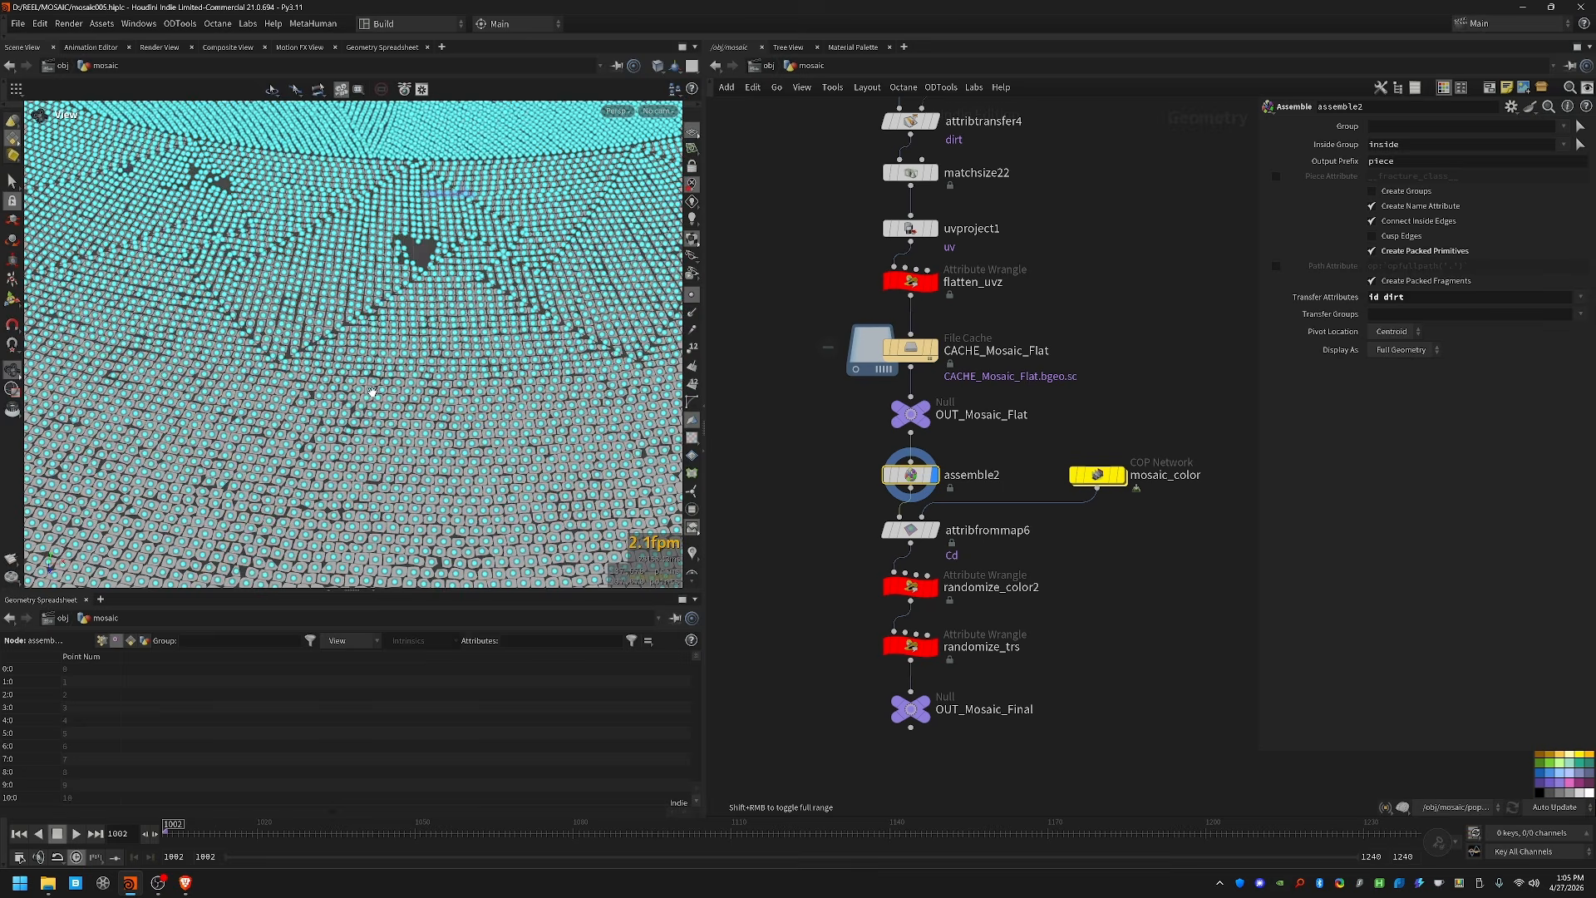
right_click_drag(373, 392, 436, 403)
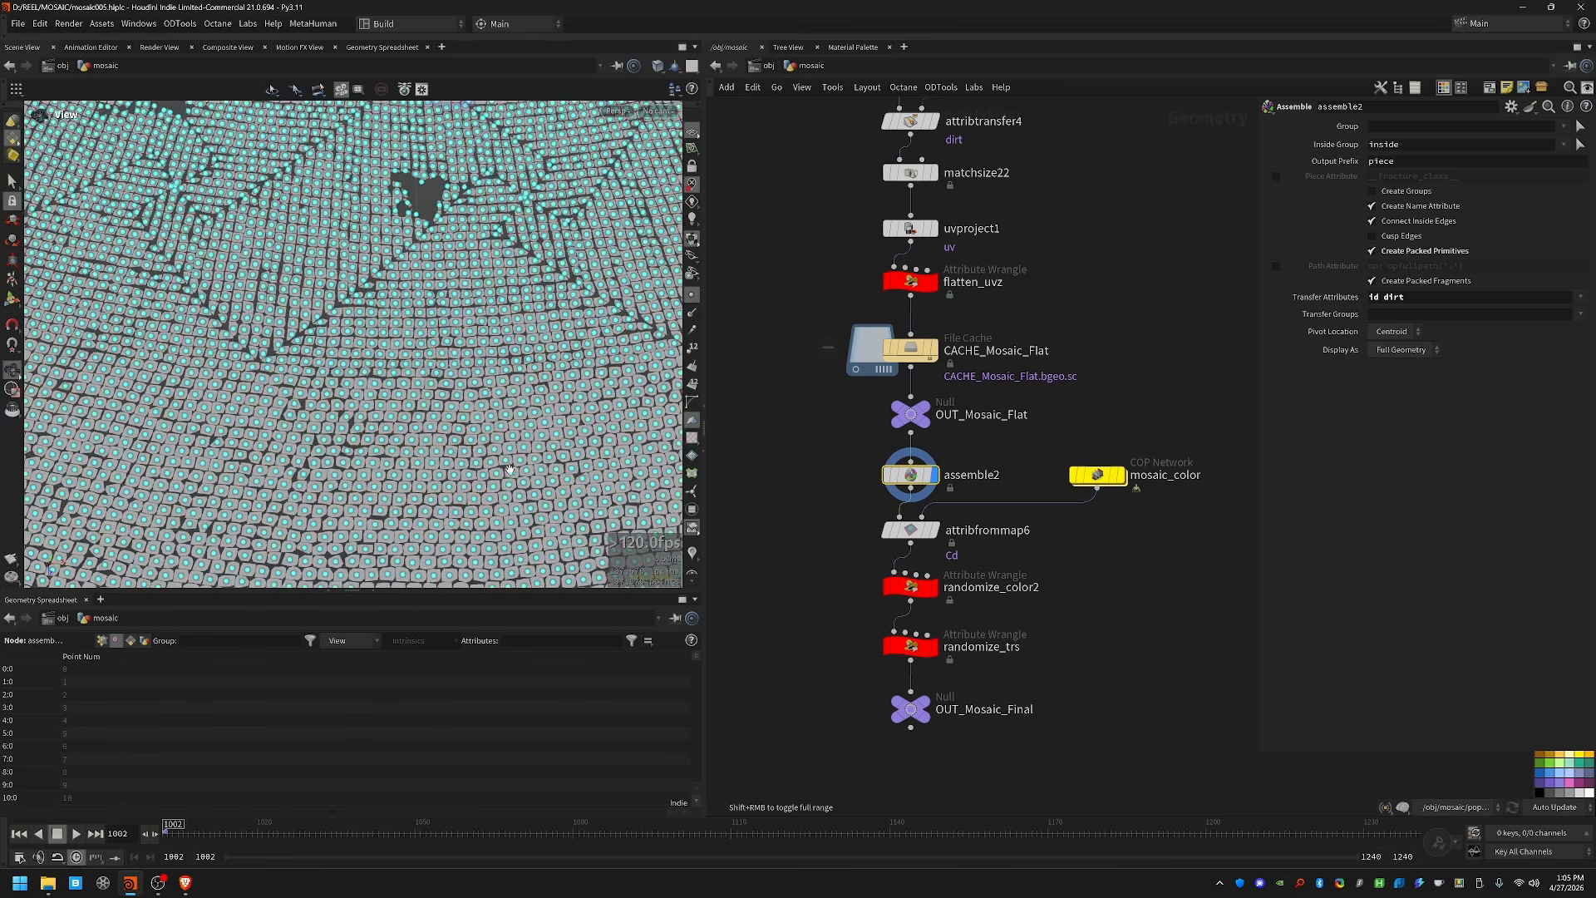
middle_click_drag(436, 404, 393, 372)
Step: Open the mosaic_color COP network, hide the point markers and examine the geometry imported by sopimport1
left_click(1114, 483)
mouse_move(1093, 480)
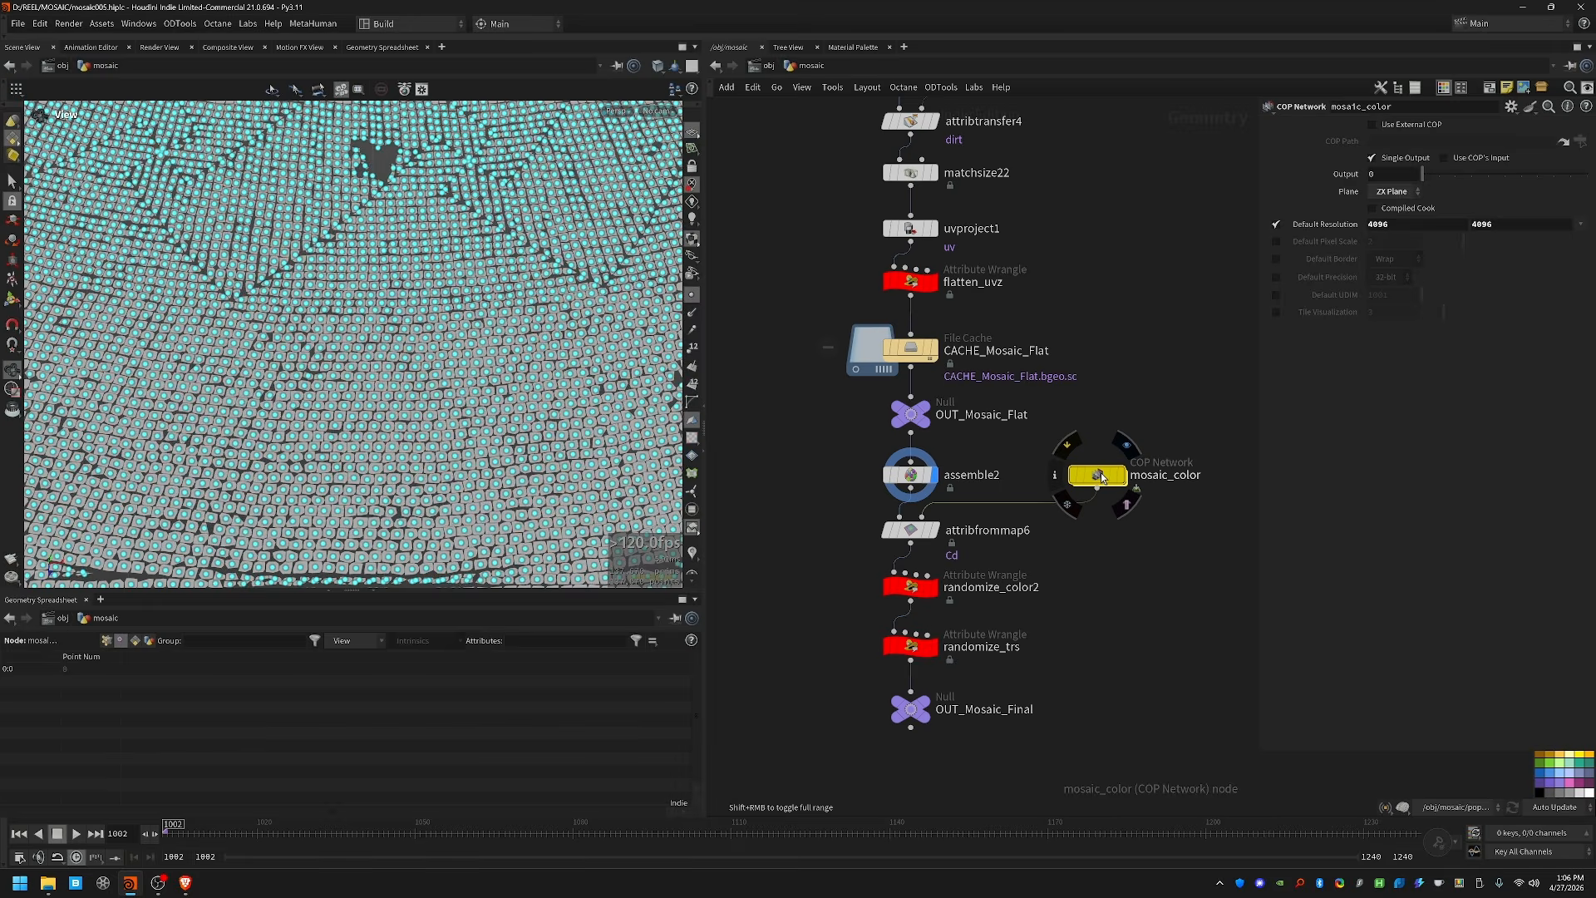
double_click(1102, 478)
scroll(948, 357, "up", 5)
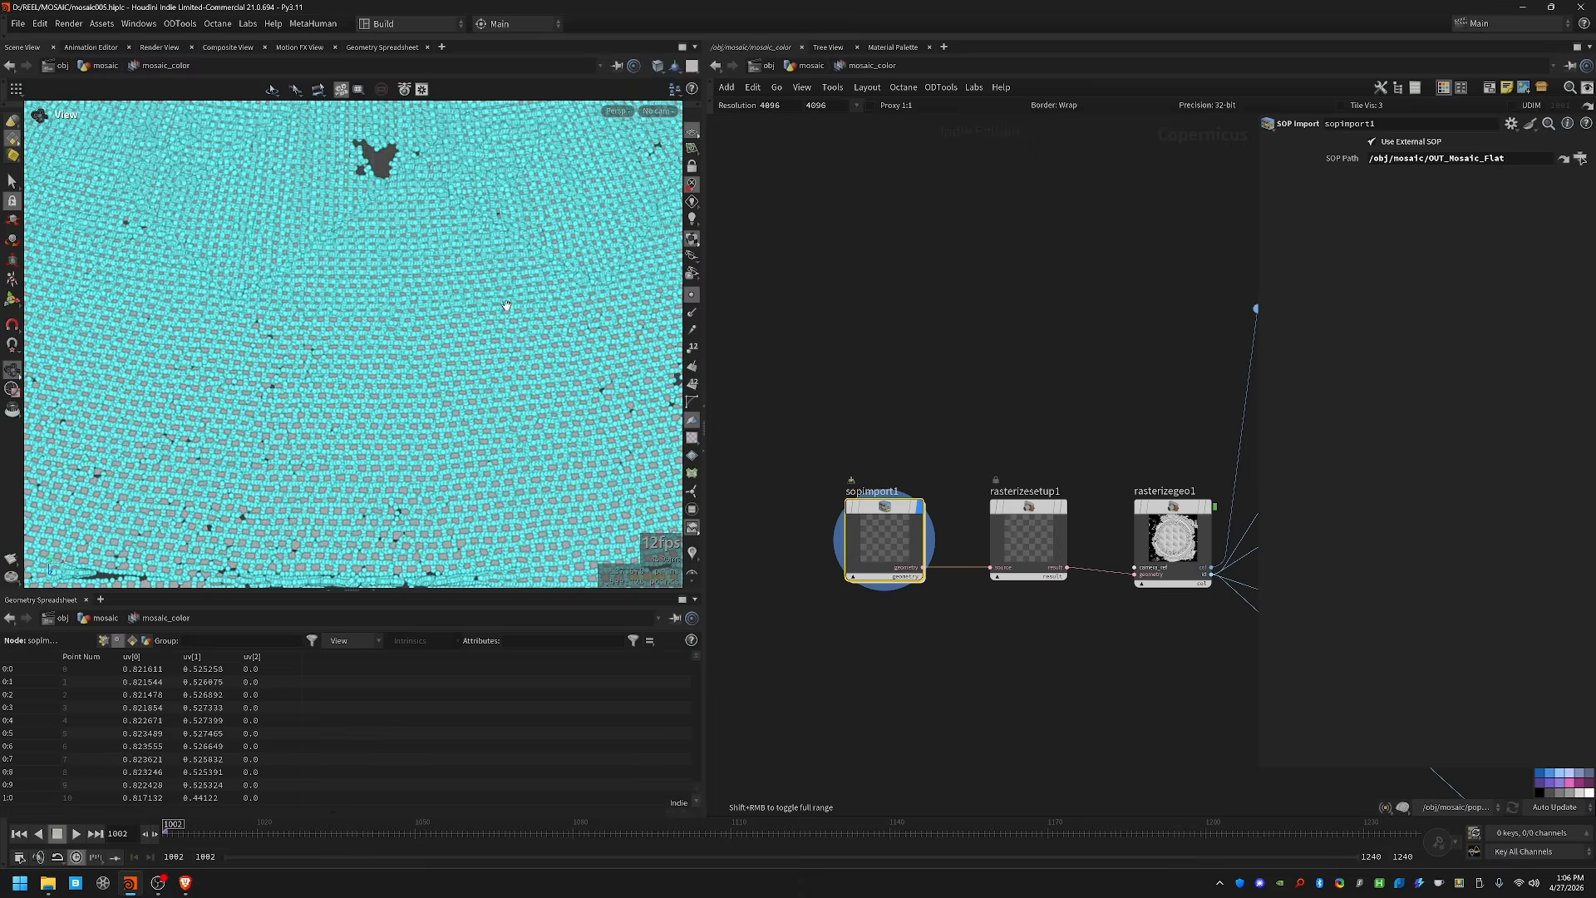
left_click_drag(451, 405, 497, 401)
left_click(692, 294)
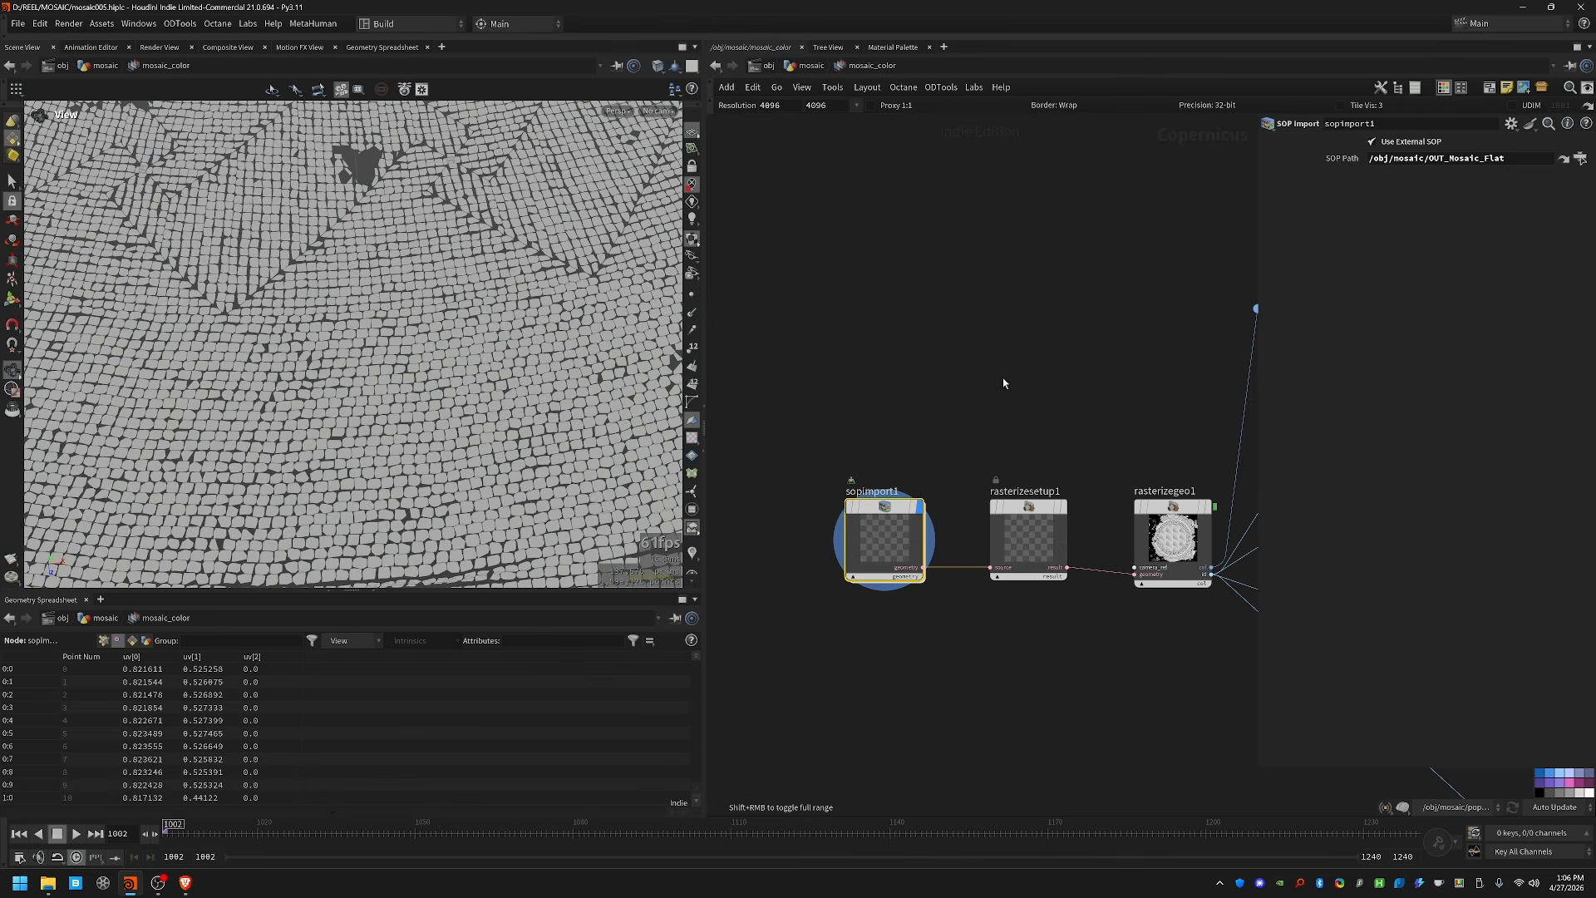
left_click_drag(435, 462, 367, 392)
scroll(367, 392, "down", 3)
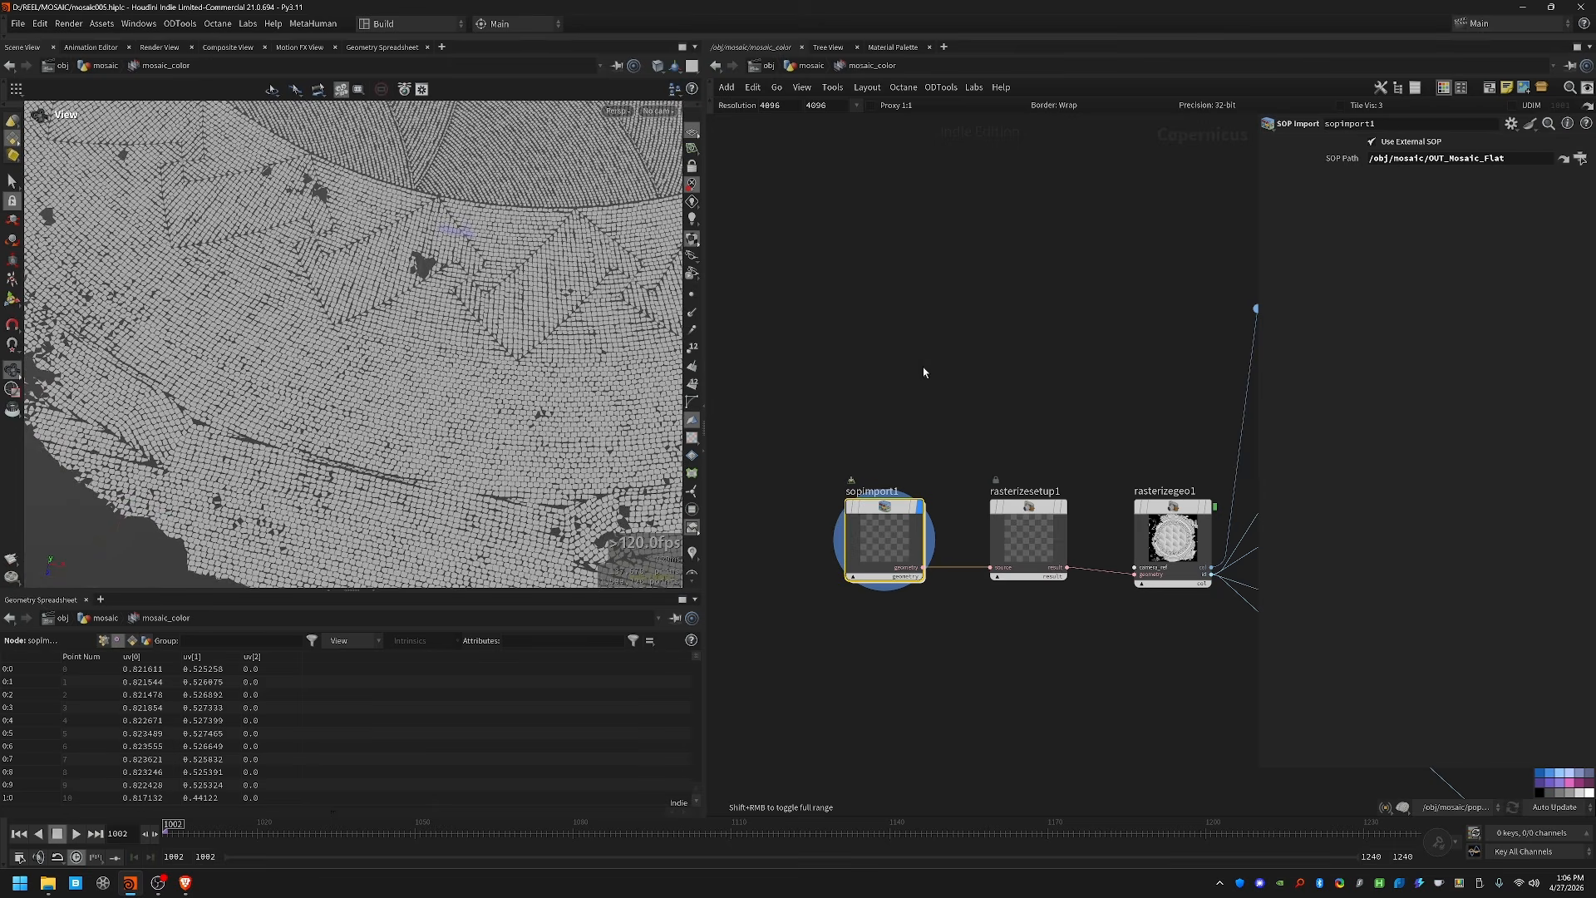
Step: Display rasterizesetup1 and examine its UV-space settings and the prepared mosaic geometry
middle_click_drag(990, 396, 839, 429)
left_click_drag(840, 428, 849, 629)
key("r")
left_click_drag(357, 303, 549, 332)
scroll(549, 331, "down", 2)
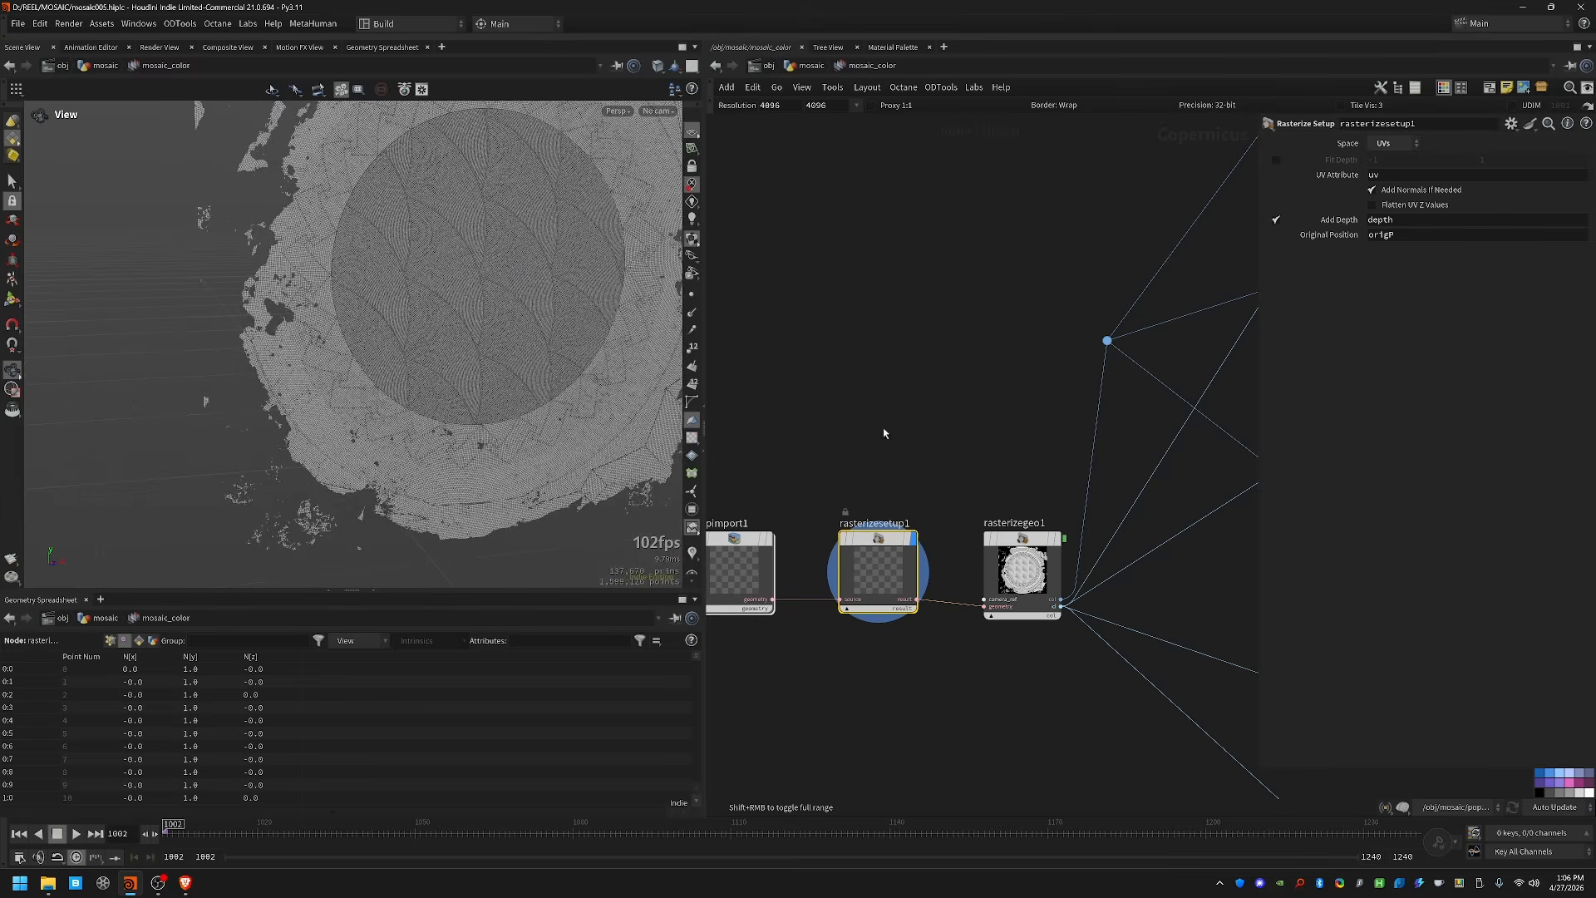
Step: Display rasterizegeo1, preview its id output and return to col, then save the scene
middle_click_drag(1004, 404, 857, 385)
left_click(905, 568)
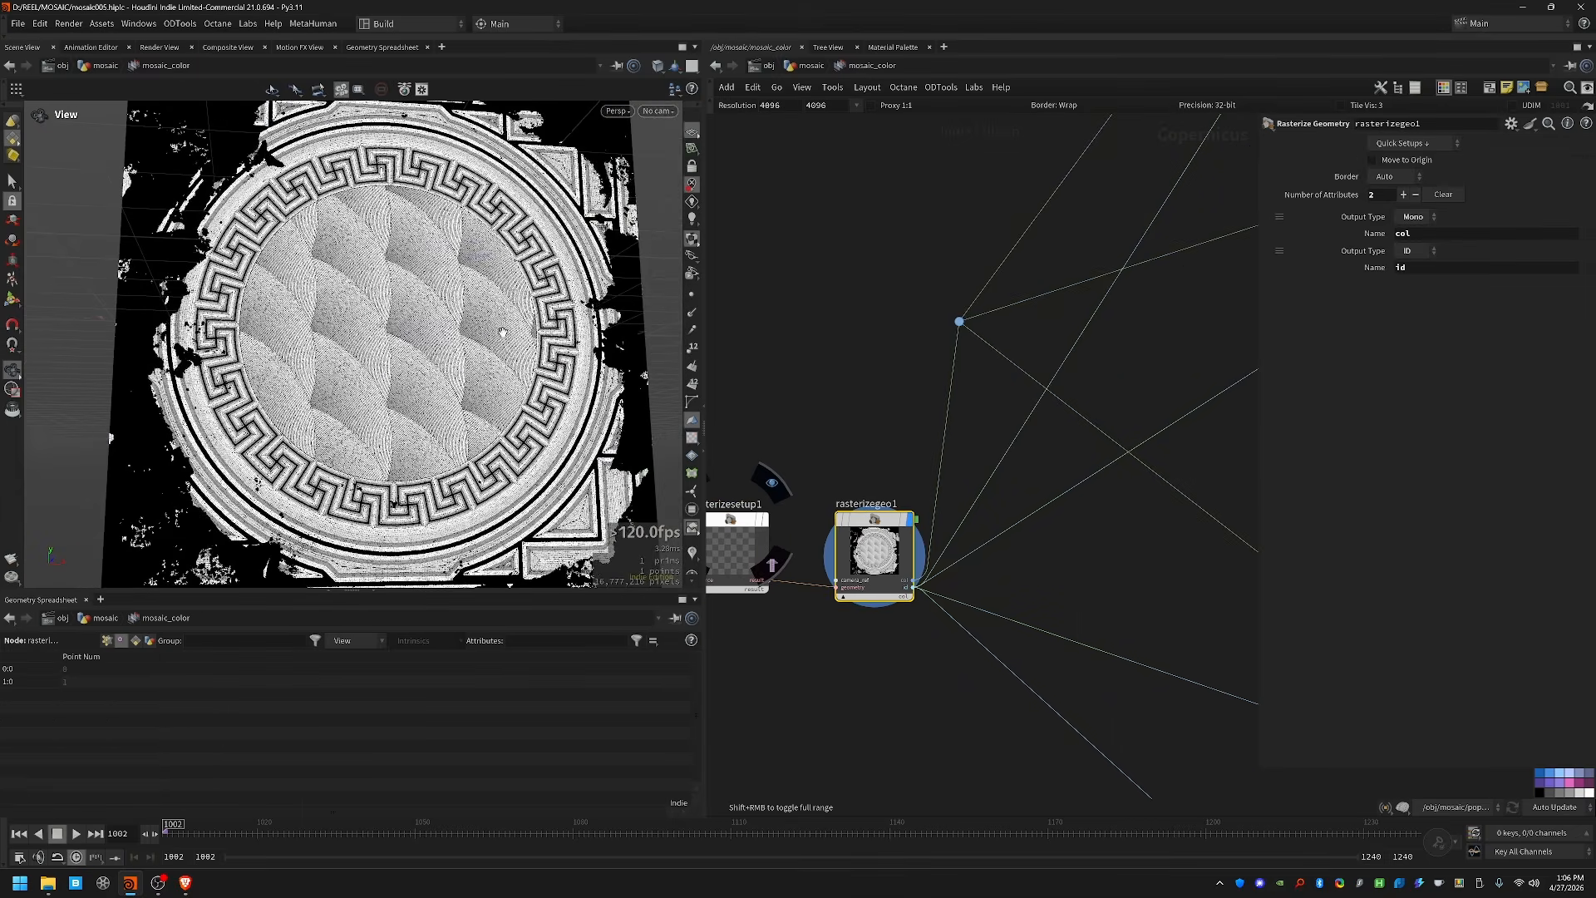
scroll(906, 595, "up", 3)
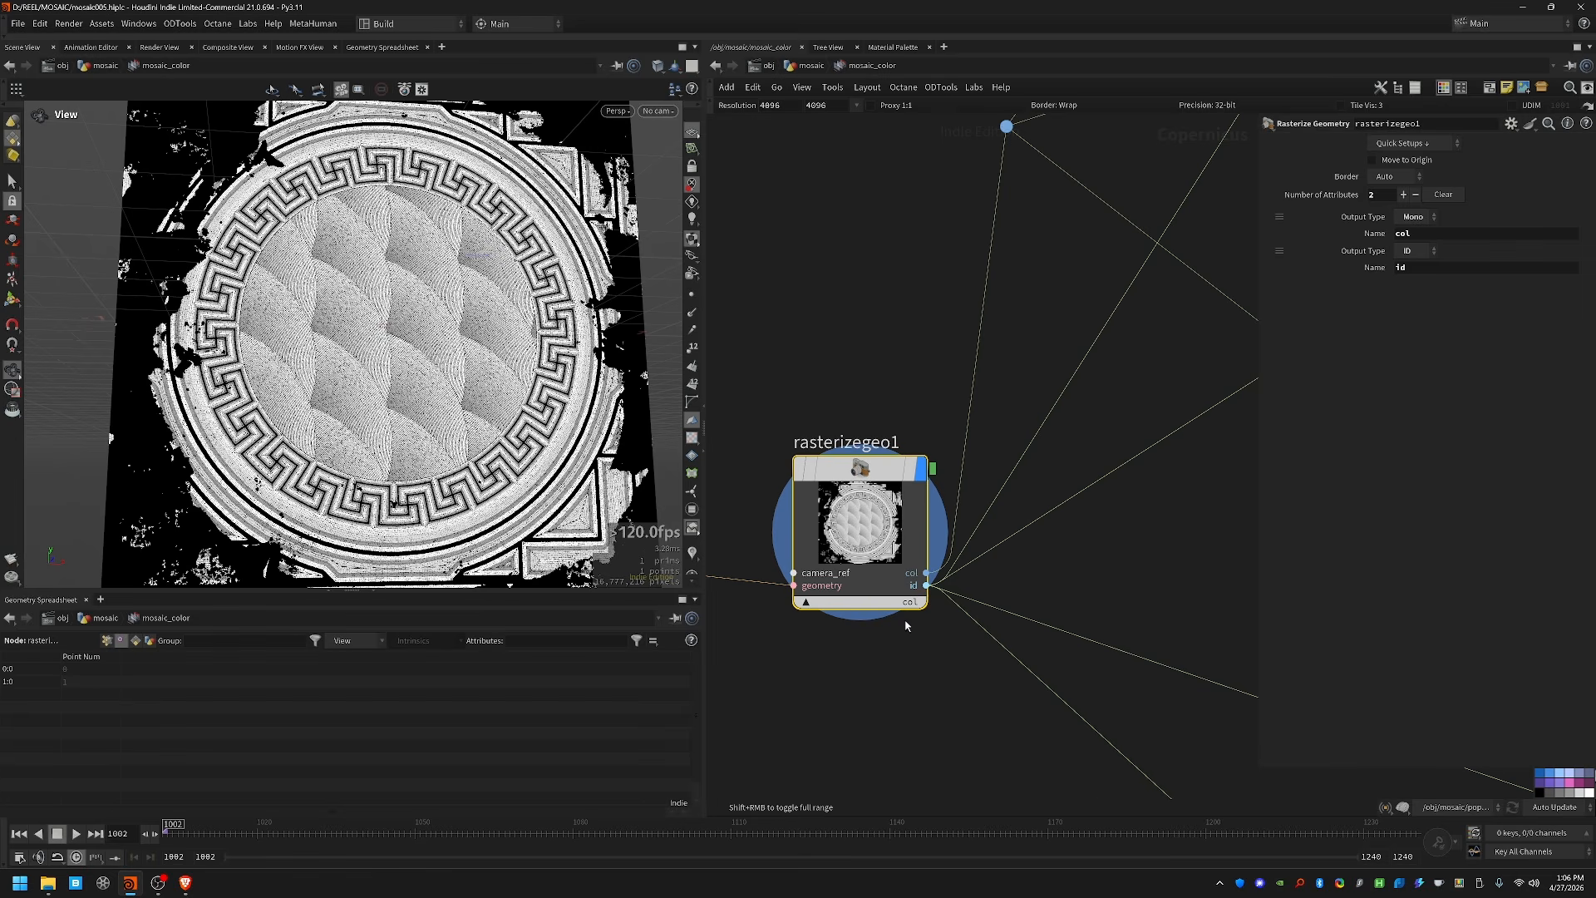
key("2")
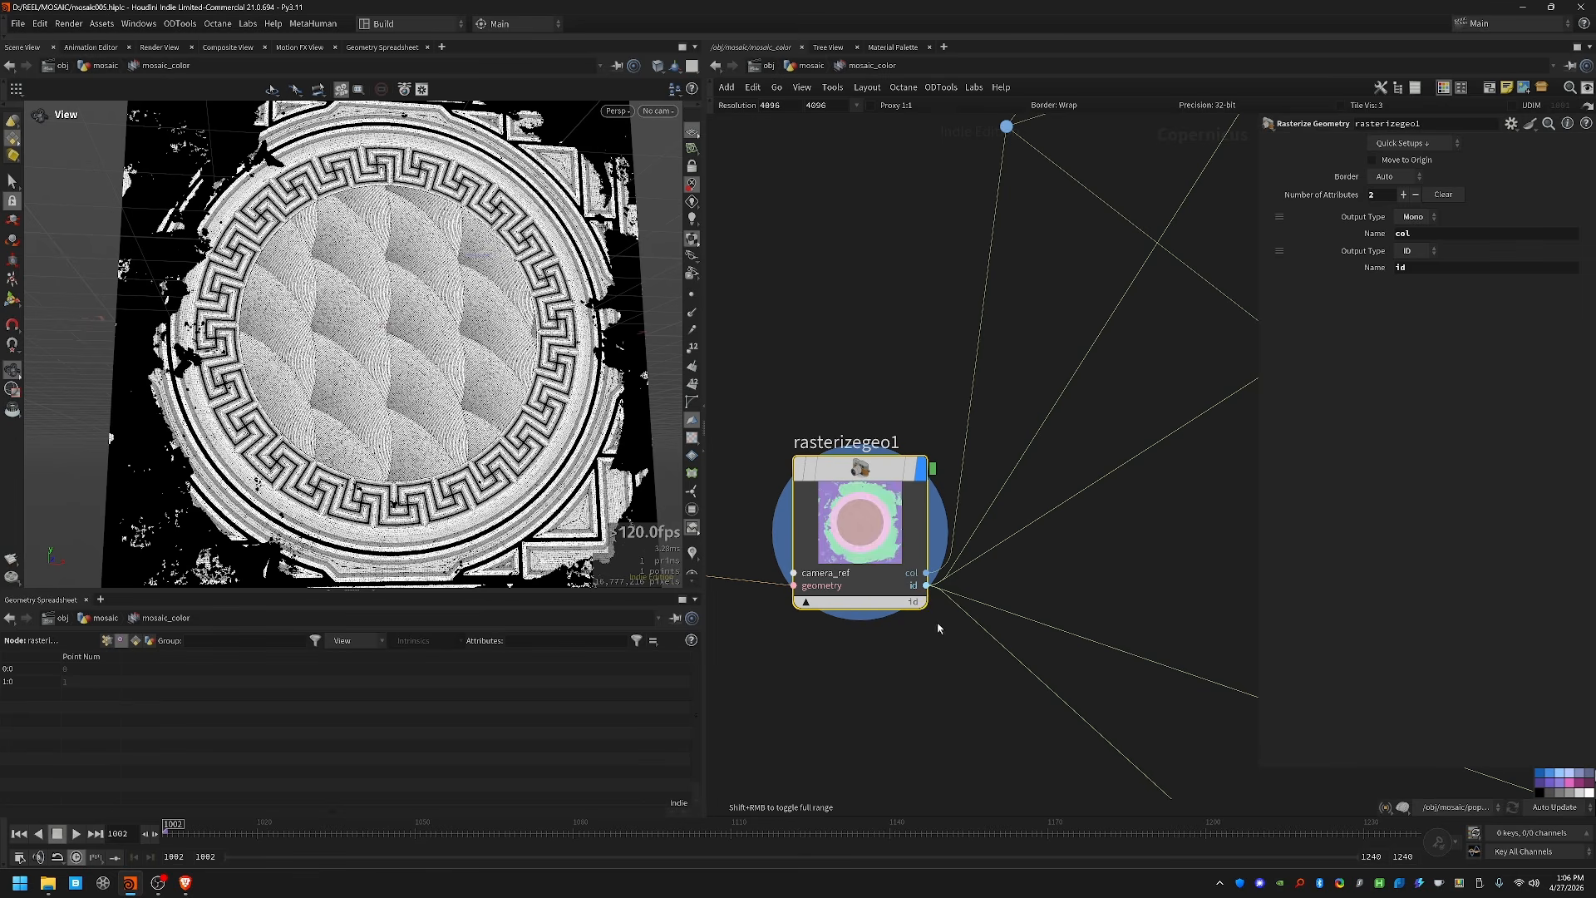
key("1")
key("ctrl+s")
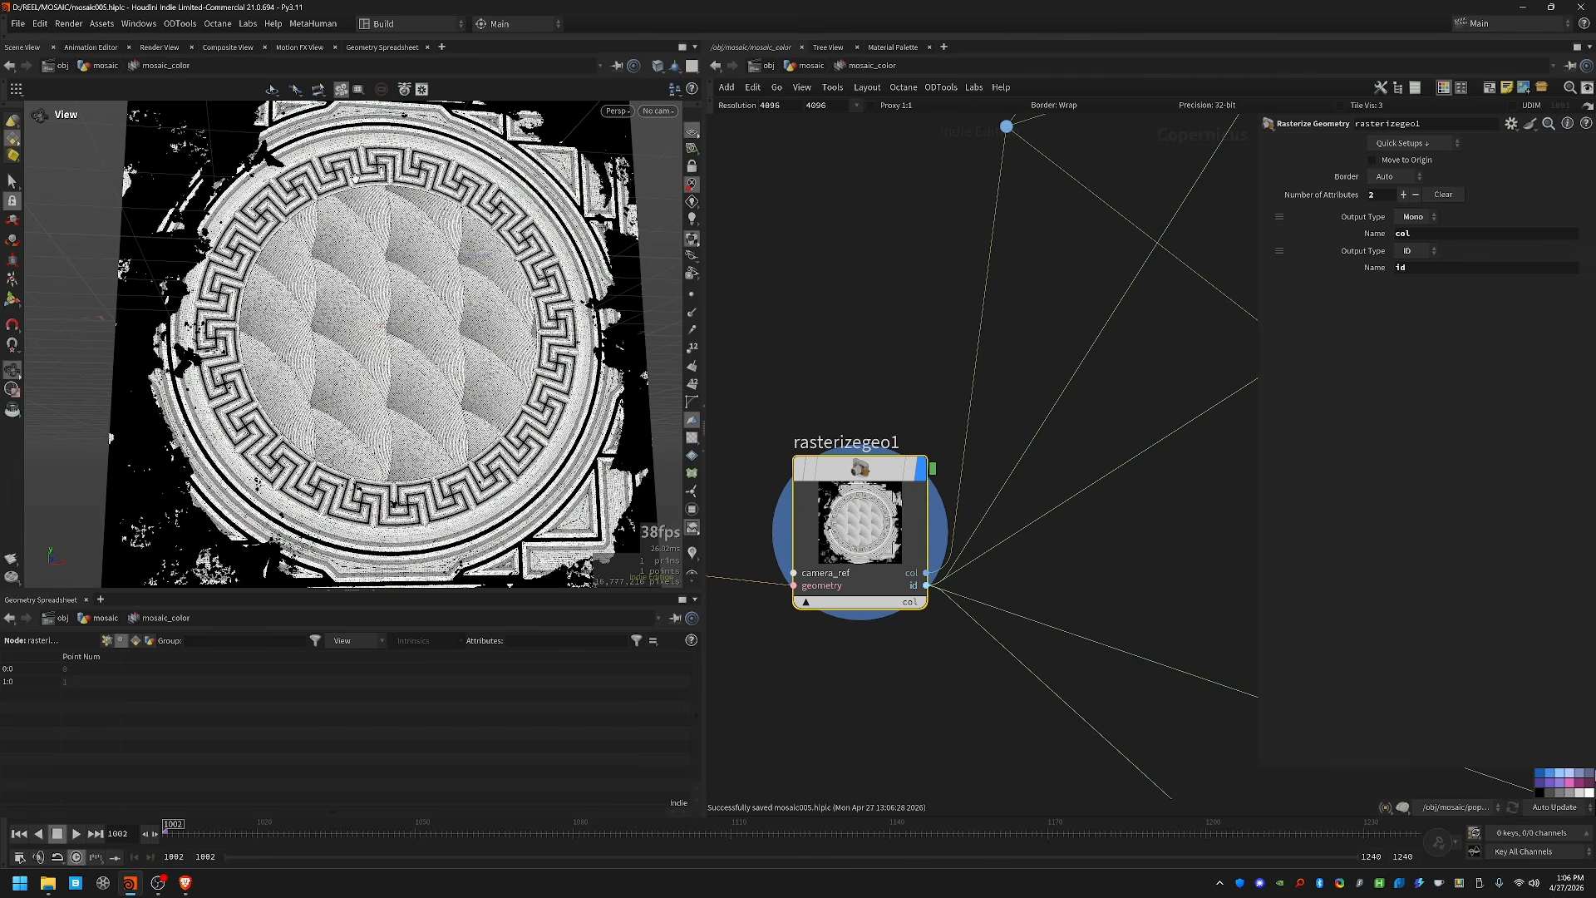
Step: Display monotorgb3, the base ID mask and multiply1 in turn to inspect the colouring of the central circle
scroll(904, 255, "down", 3)
middle_click_drag(904, 257, 823, 601)
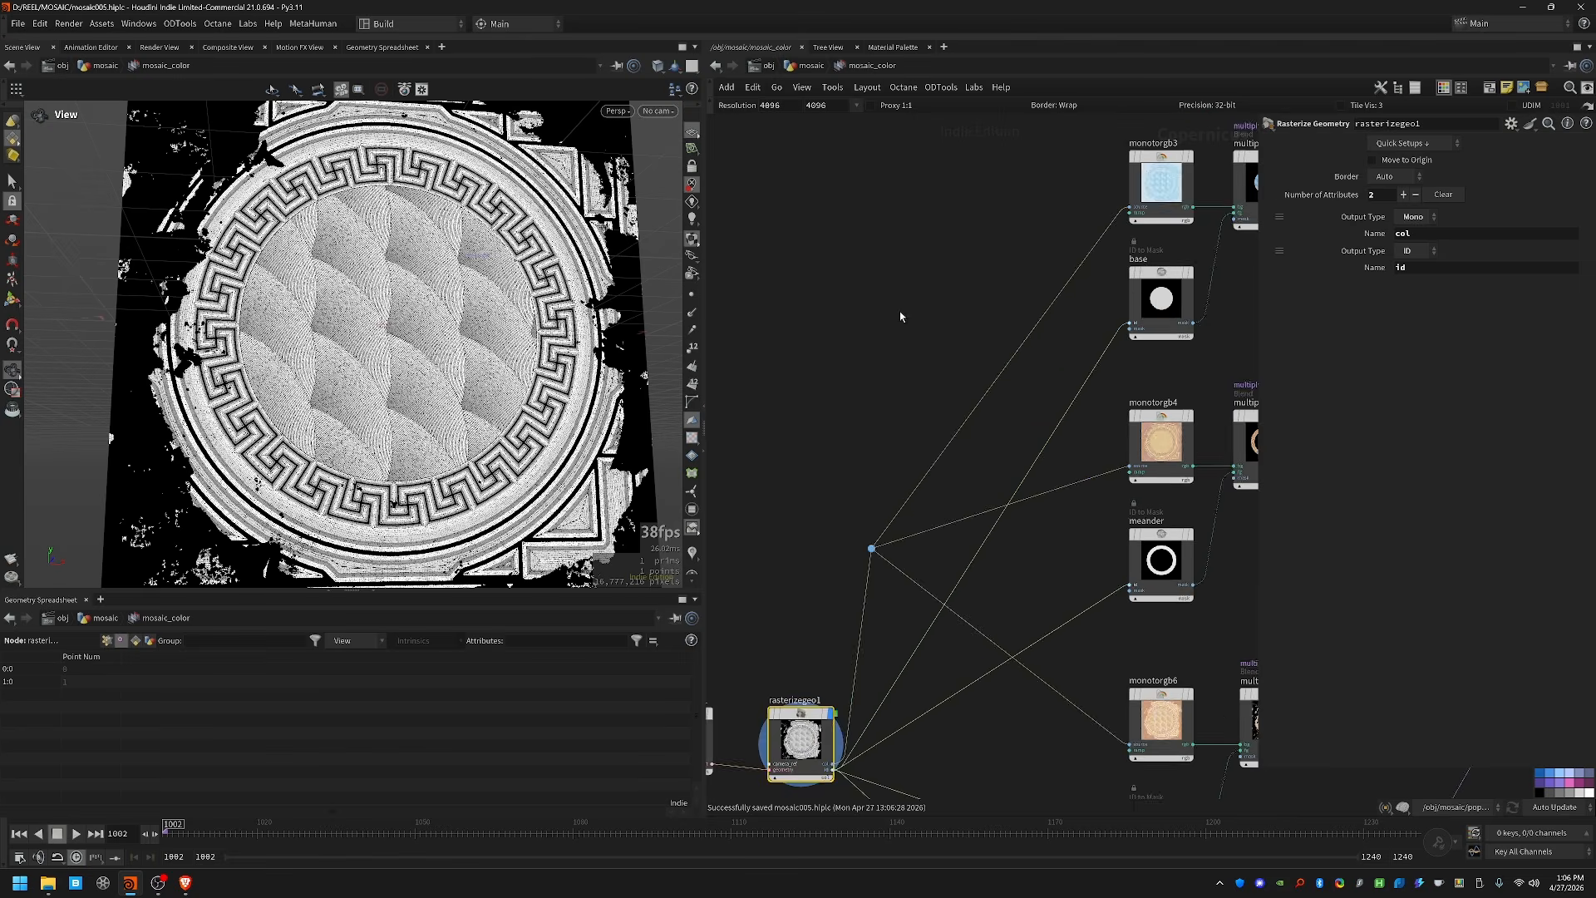
middle_click_drag(998, 181, 798, 491)
left_click(960, 486)
key("r")
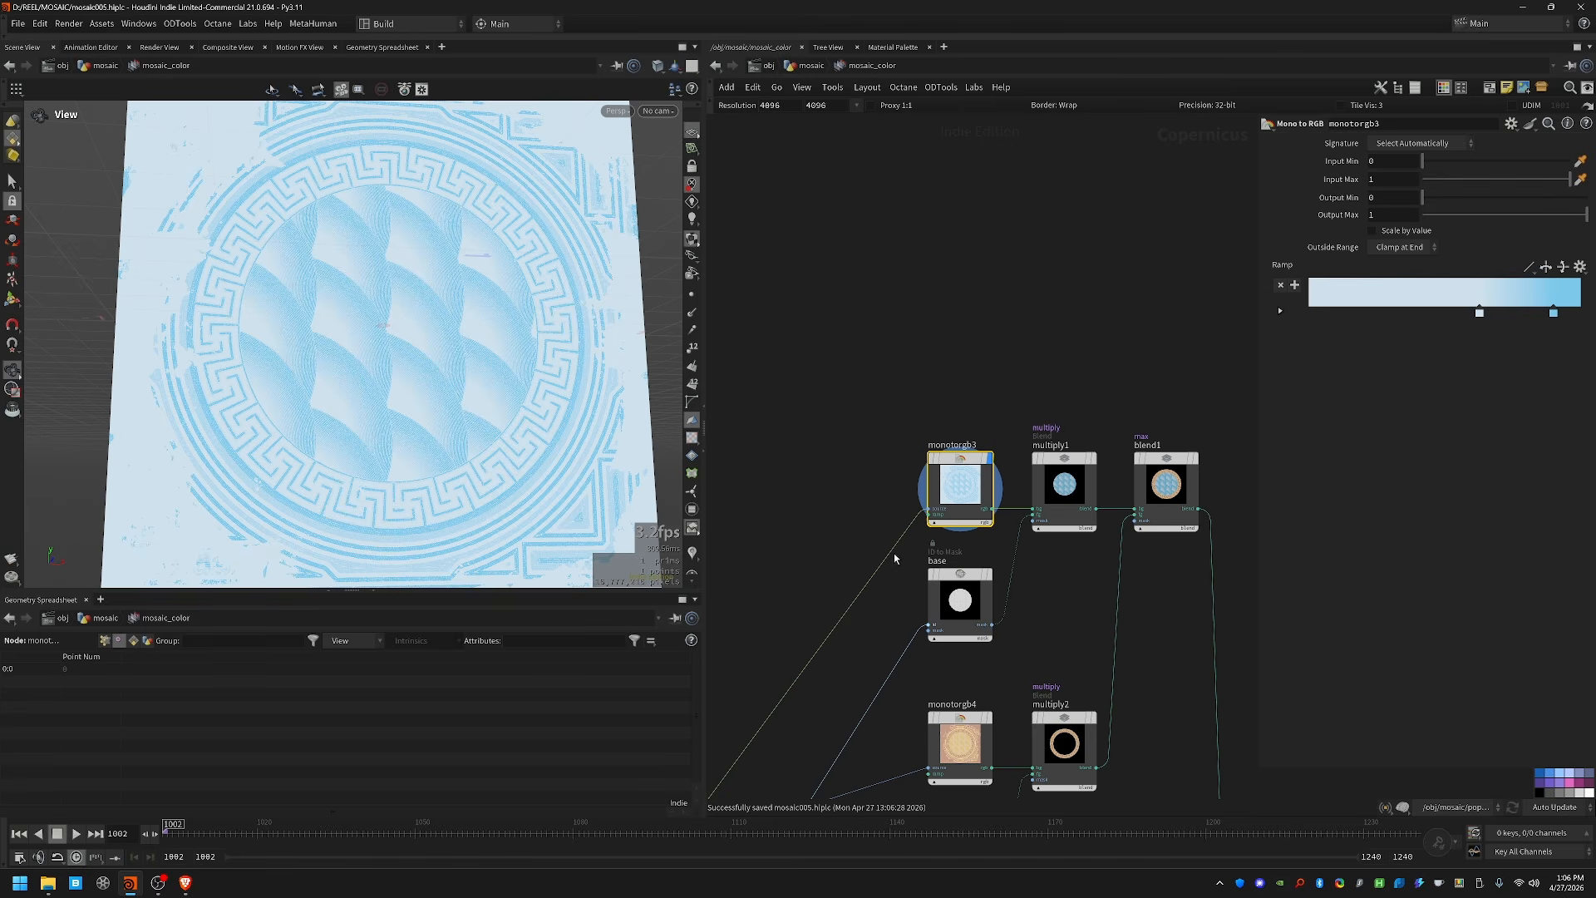
left_click(974, 605)
key("r")
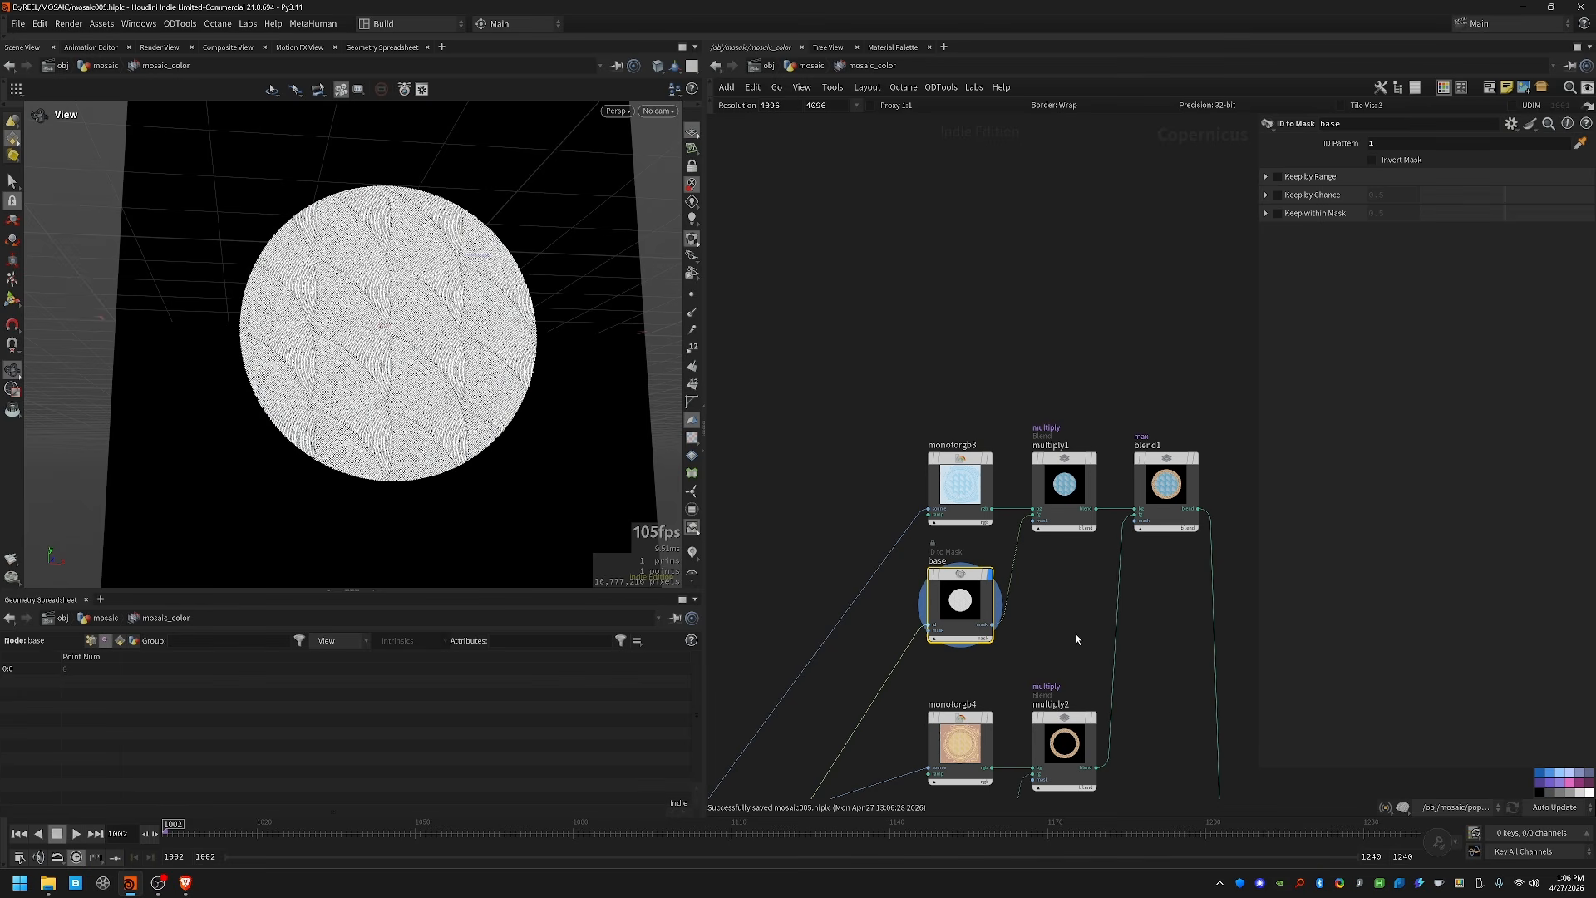
key("Down")
key("r")
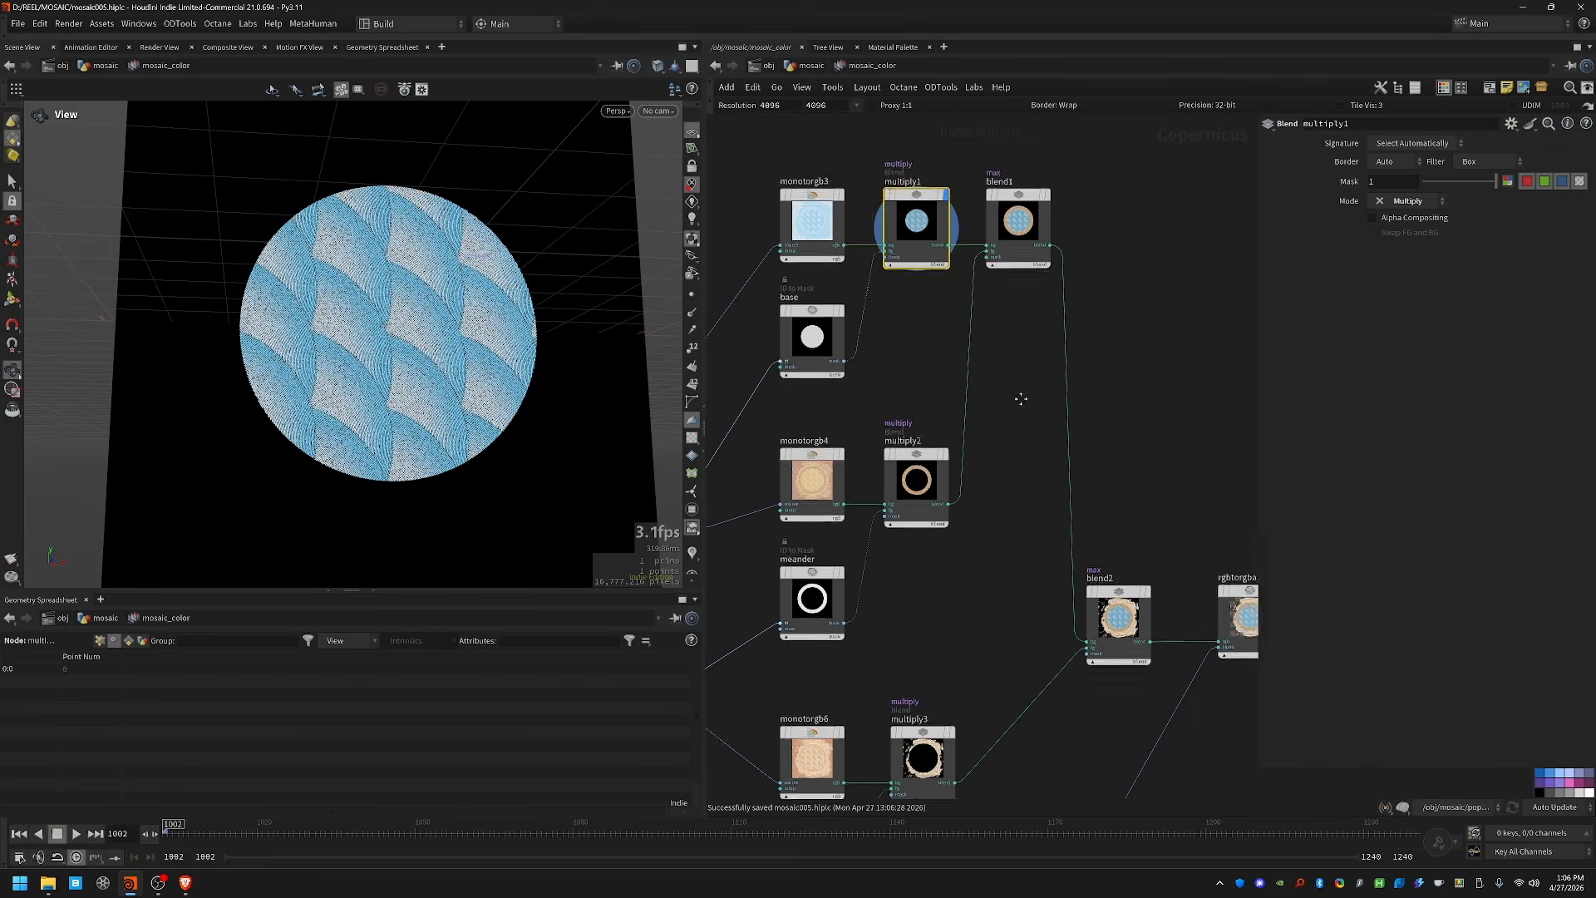
Step: Inspect the meander colour branch and display its Maximum blend with the central circle in blend1
middle_click_drag(1062, 505, 1042, 608)
left_click(1087, 353)
left_click(985, 331)
key("r")
left_click(1089, 351)
key("r")
left_click(1099, 294)
key("r")
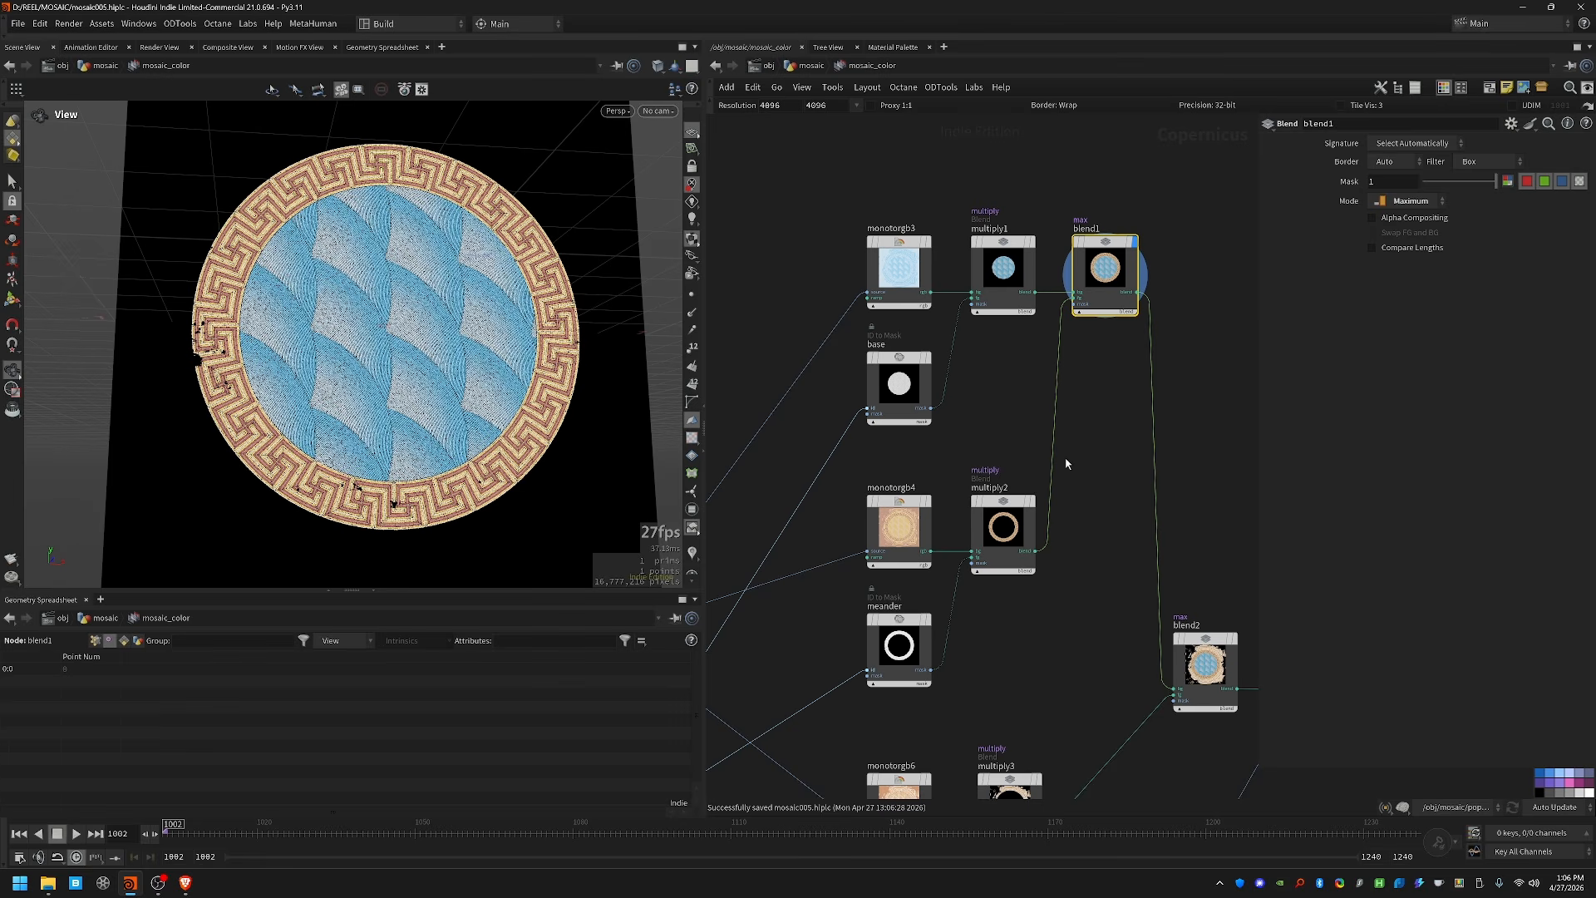
Step: Display multiply3, then blend2, and examine the combined mosaic colours close up along the broken edges
scroll(1059, 699, "down", 2)
middle_click_drag(1059, 699, 1067, 372)
left_click(1033, 446)
key("r")
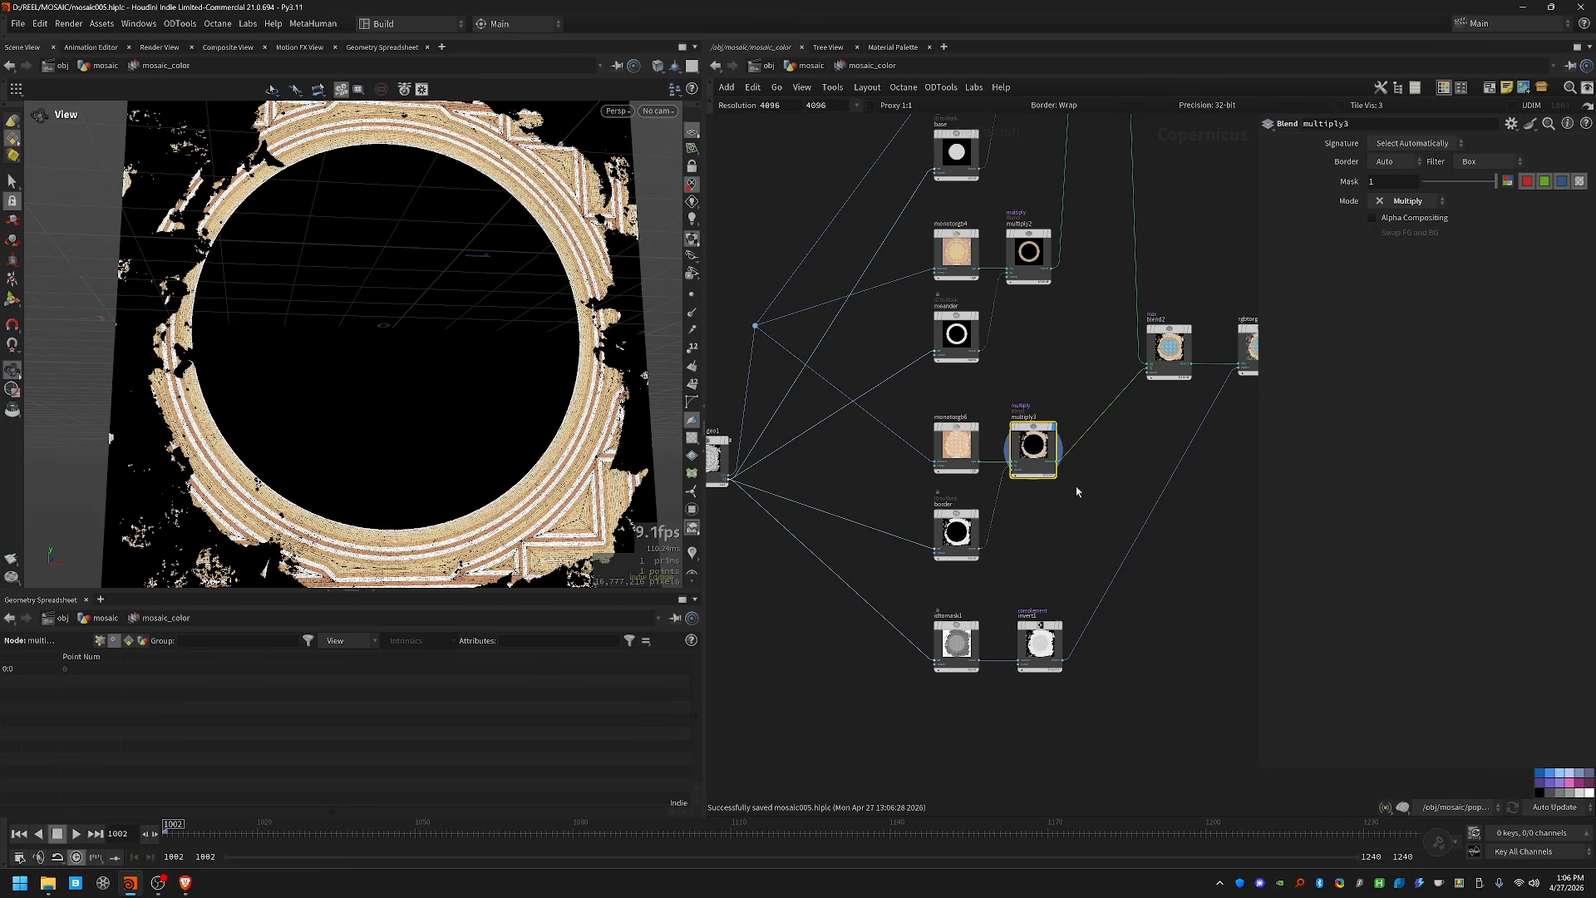
left_click(1168, 349)
key("r")
middle_click_drag(1129, 462, 958, 471)
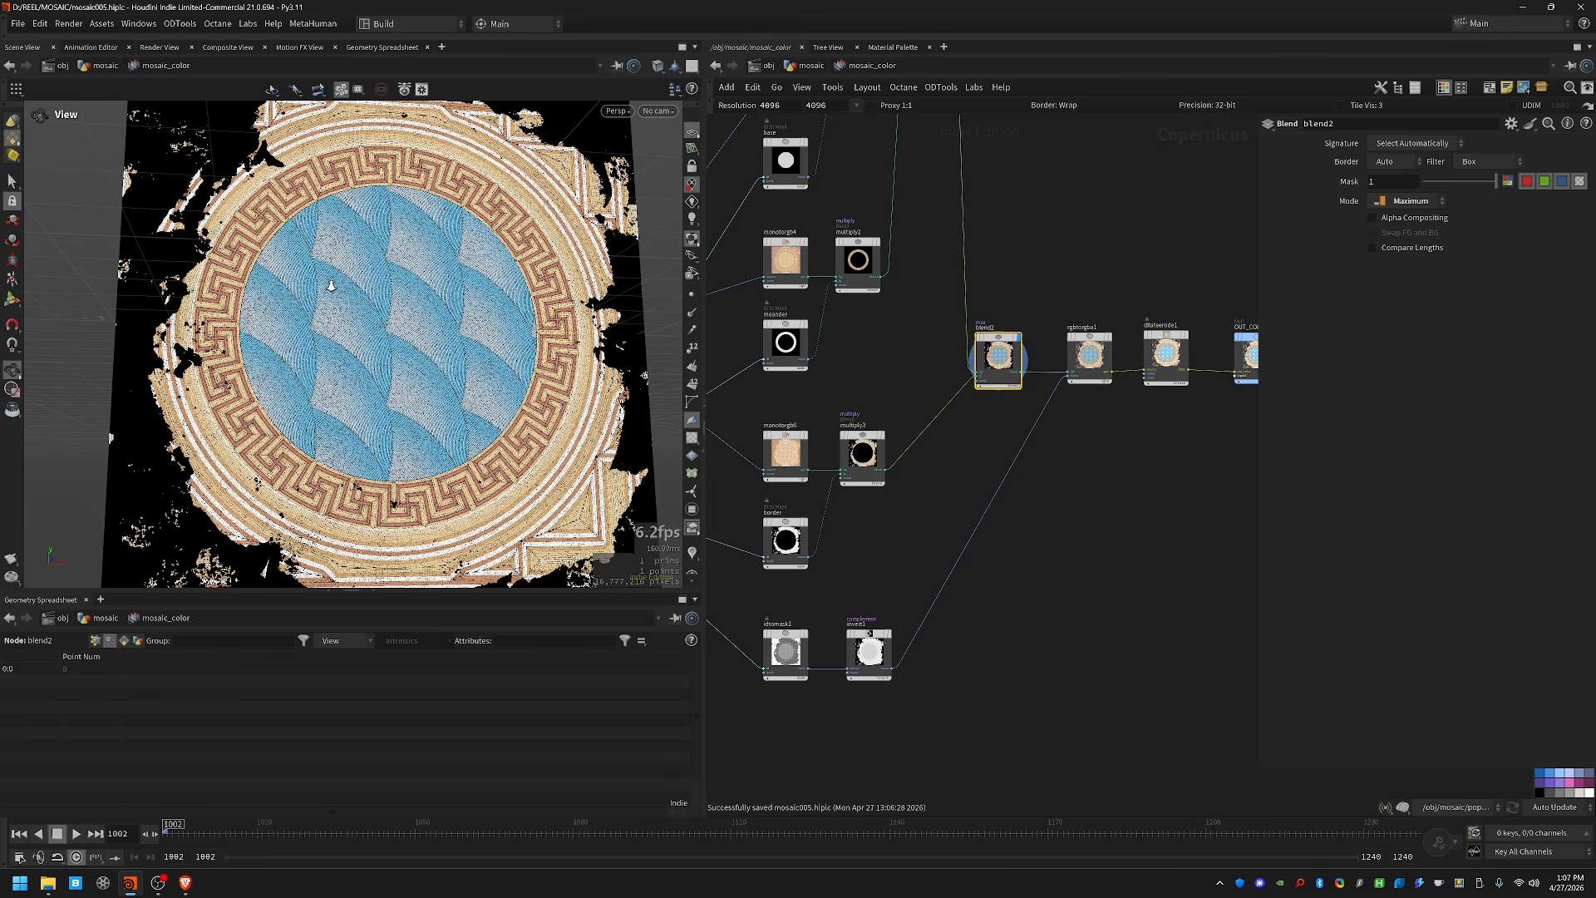
scroll(199, 295, "up", 6)
scroll(203, 266, "up", 6)
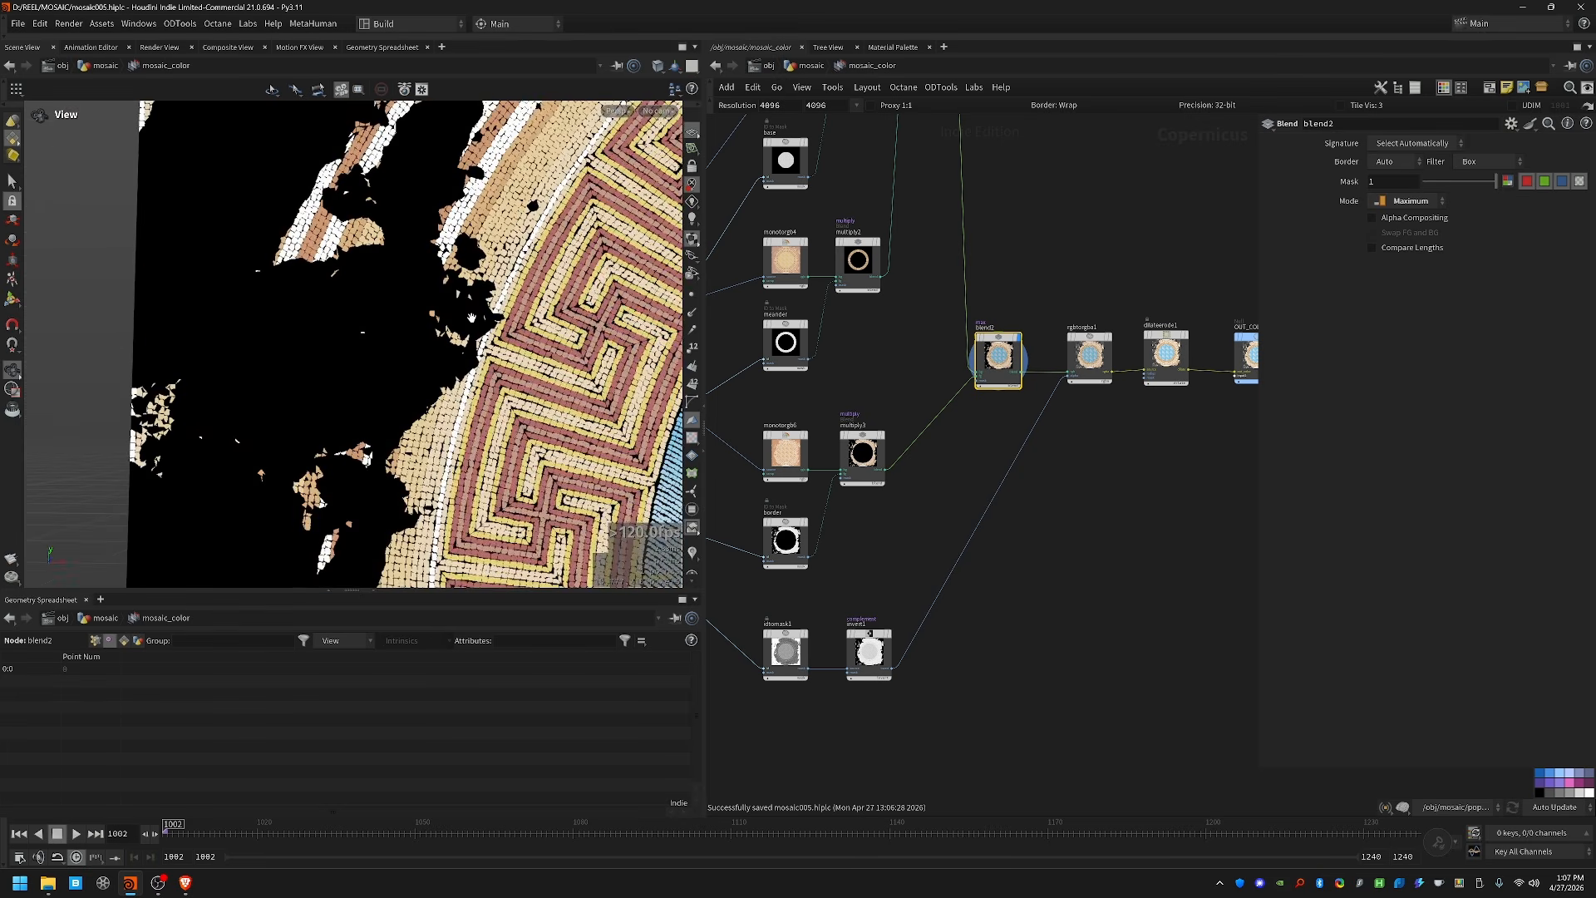
scroll(391, 366, "down", 2)
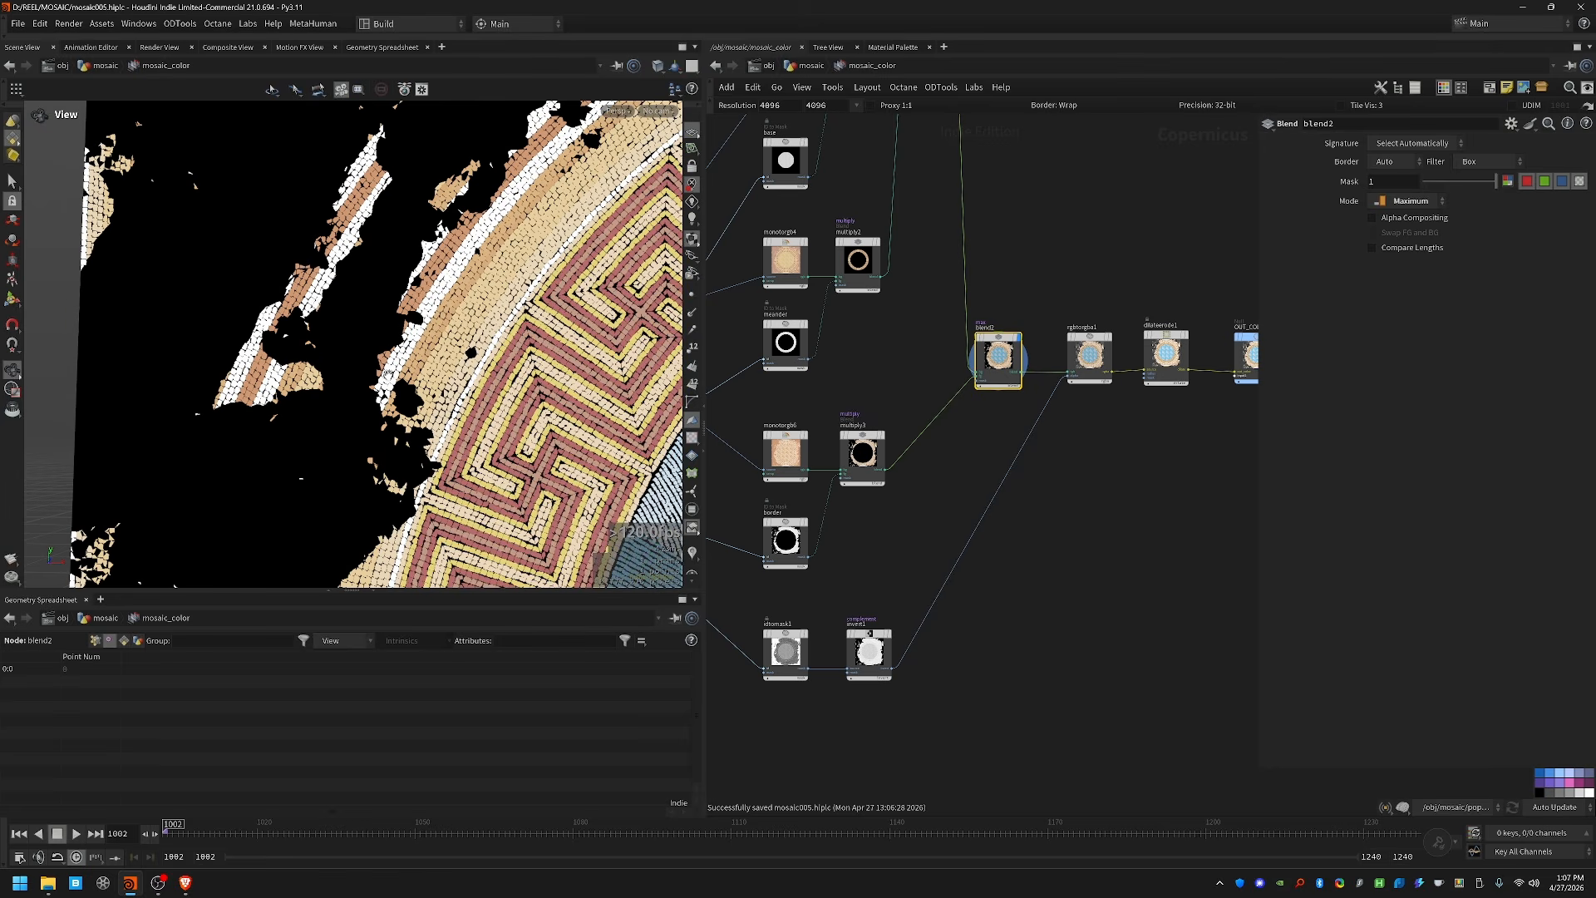
Step: Display invert1 and examine the inverted tile mask that feeds the alpha
scroll(400, 364, "up", 6)
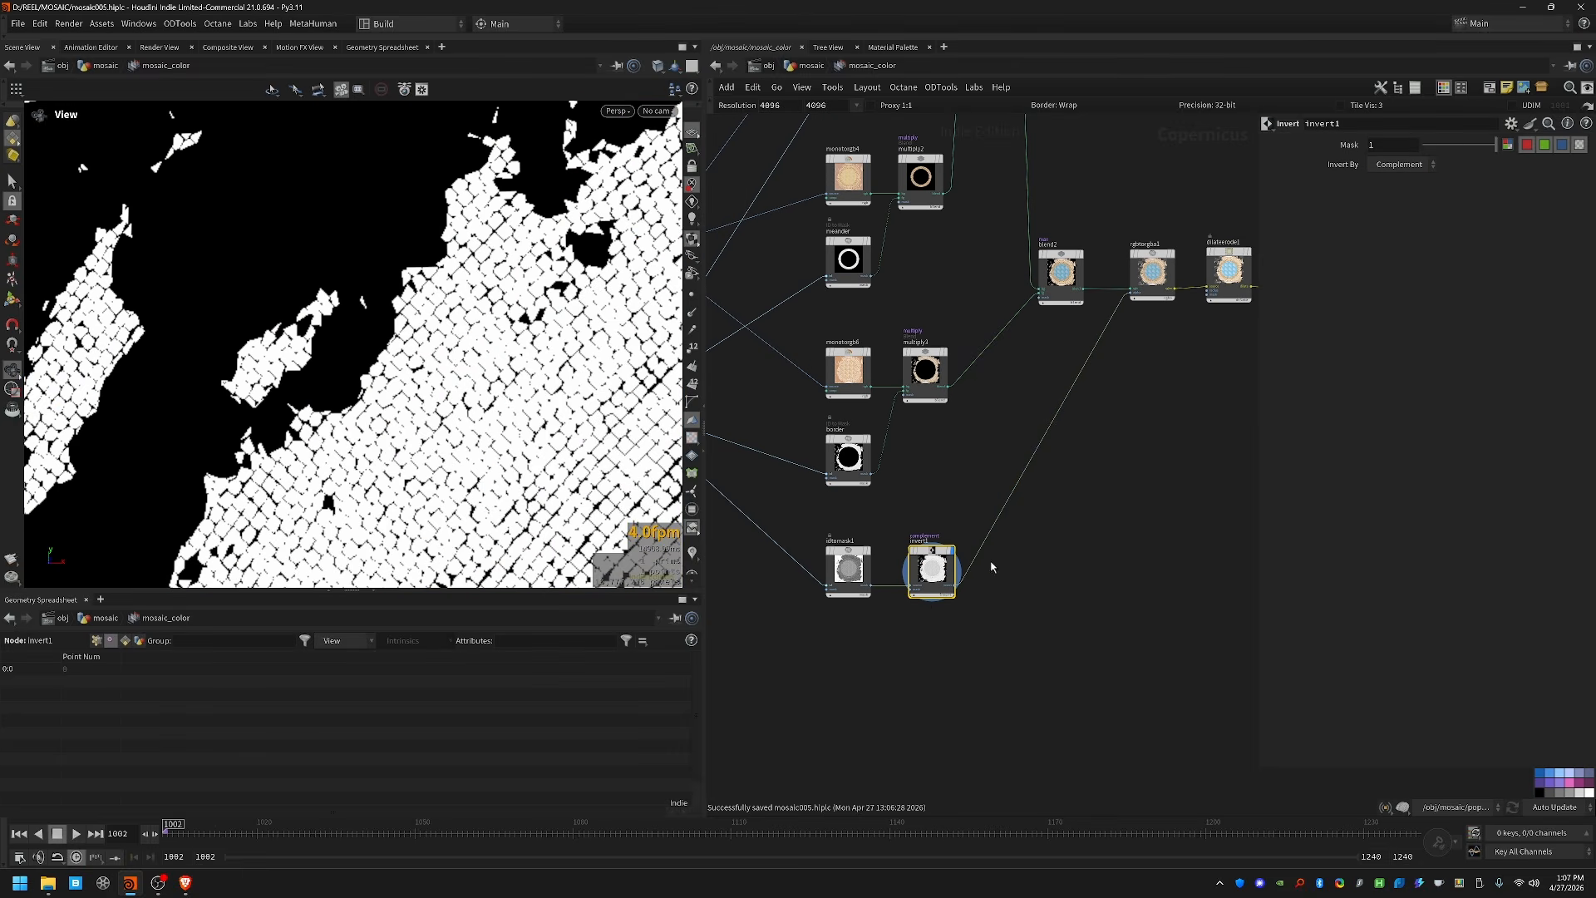
scroll(399, 349, "down", 3)
scroll(463, 262, "up", 2)
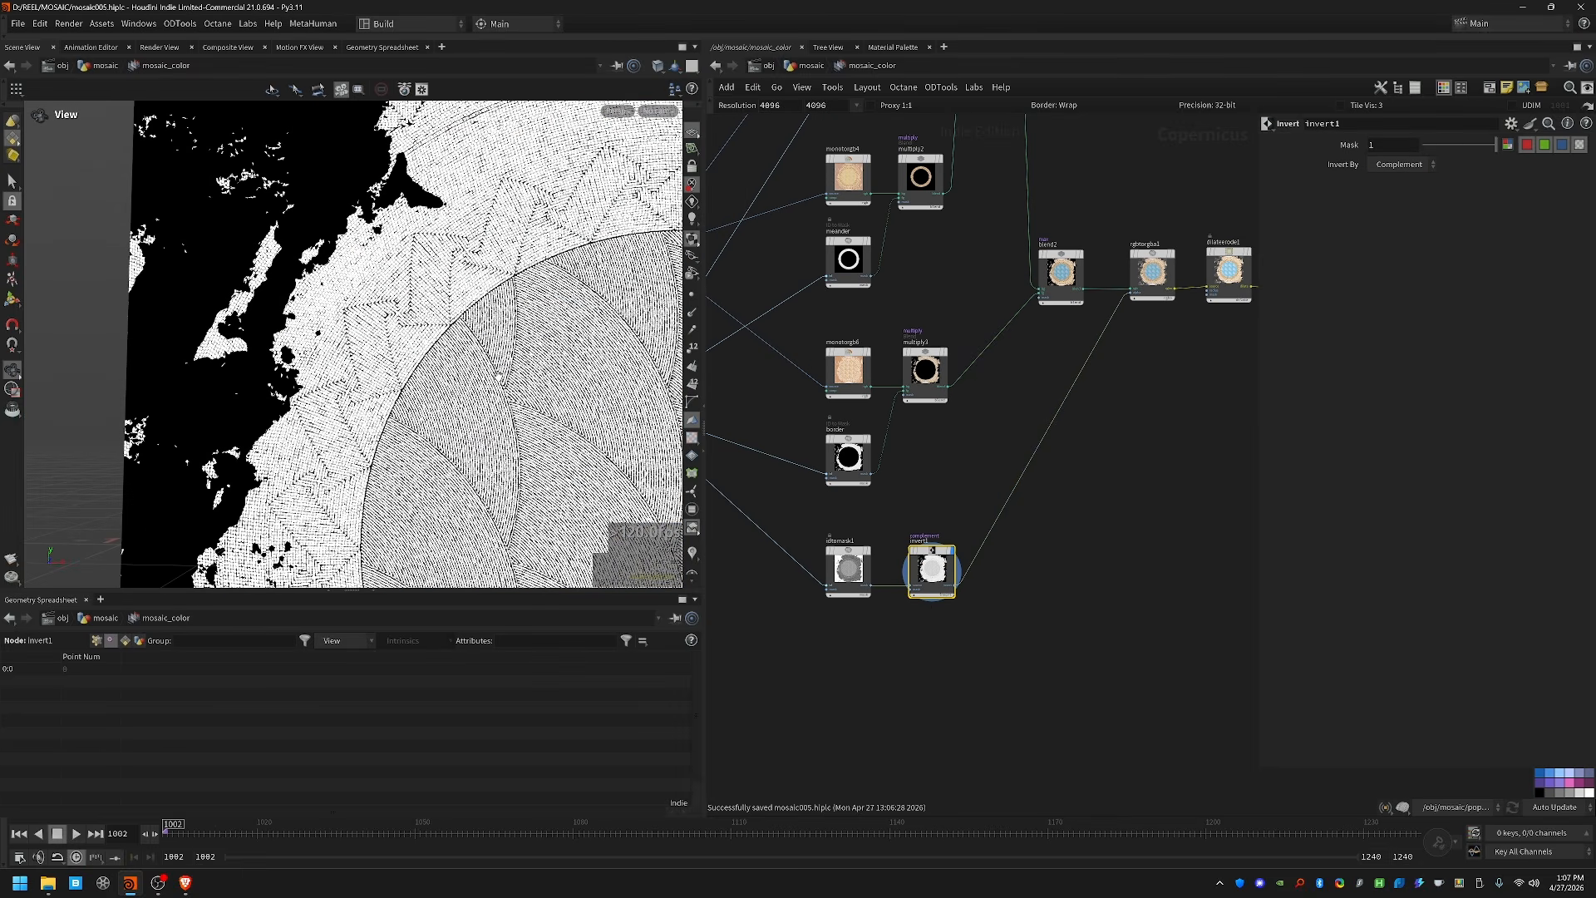
Step: Display rgbtorgba1 and examine the coloured mosaic with its alpha applied around the outer border
middle_click_drag(938, 427, 748, 584)
left_click_drag(1033, 557, 944, 377)
key("r")
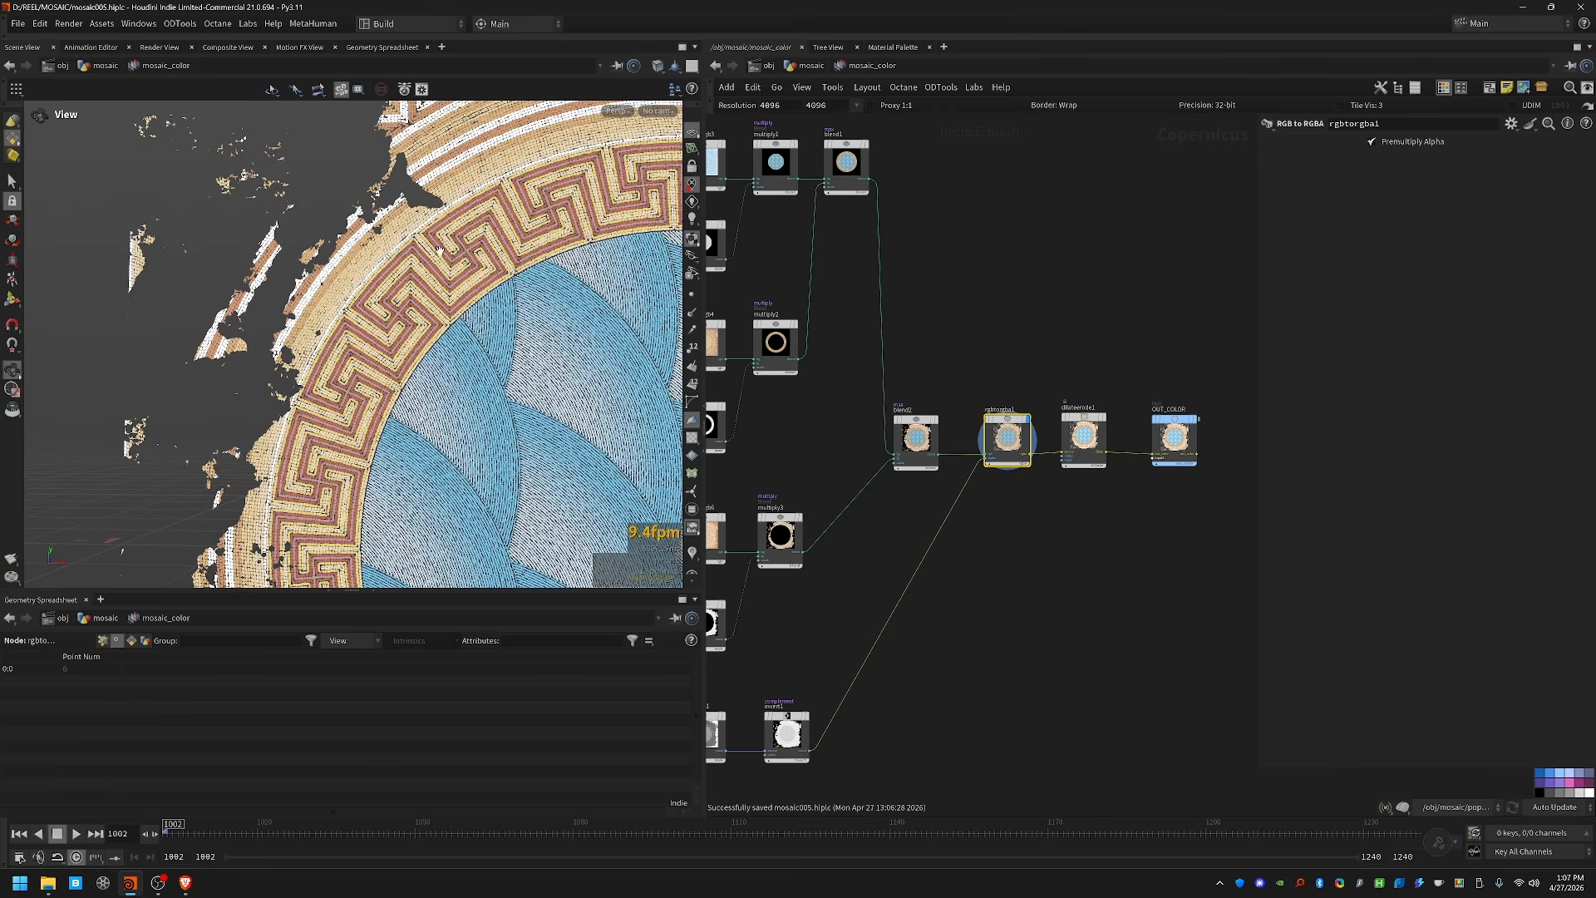
scroll(439, 250, "down", 3)
middle_click_drag(669, 382, 230, 116)
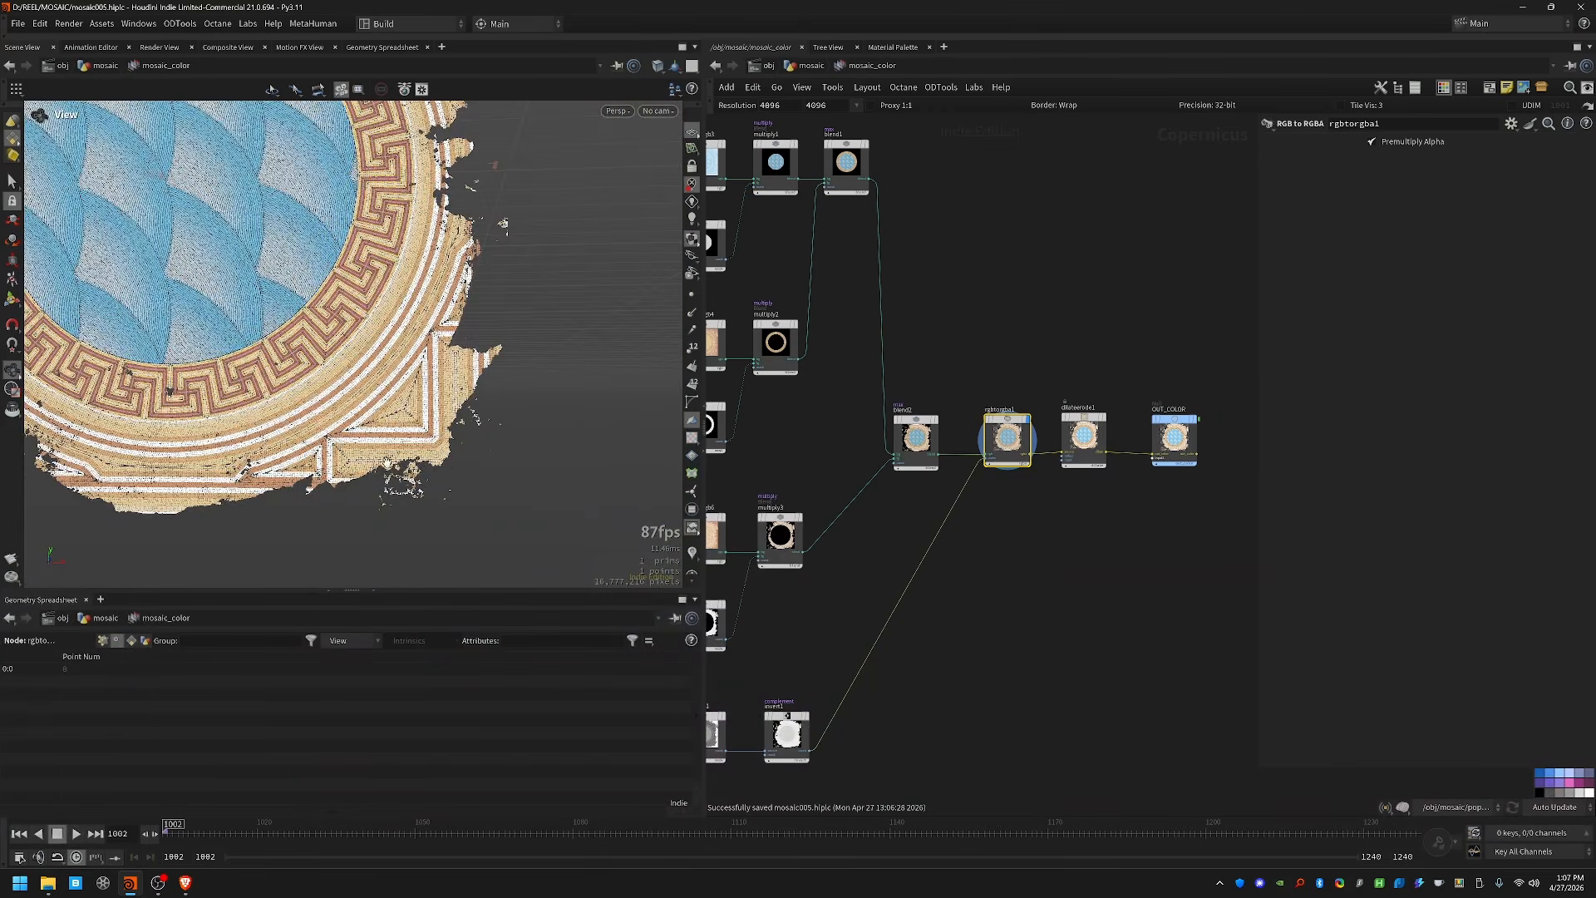
left_click_drag(386, 462, 335, 485)
scroll(538, 298, "up", 3)
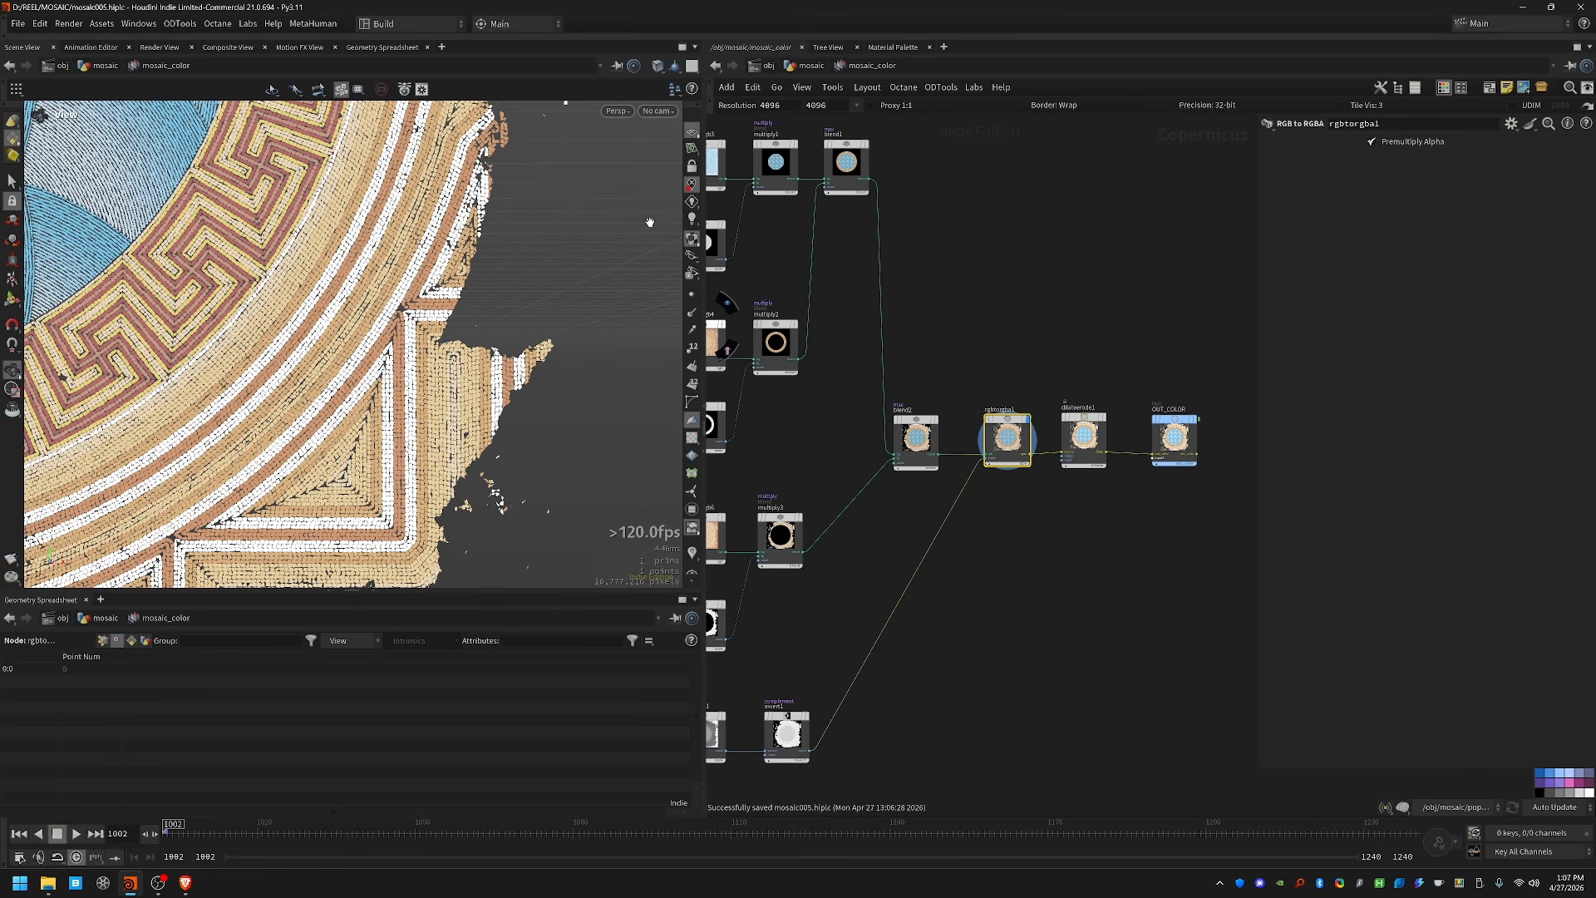
scroll(544, 237, "up", 3)
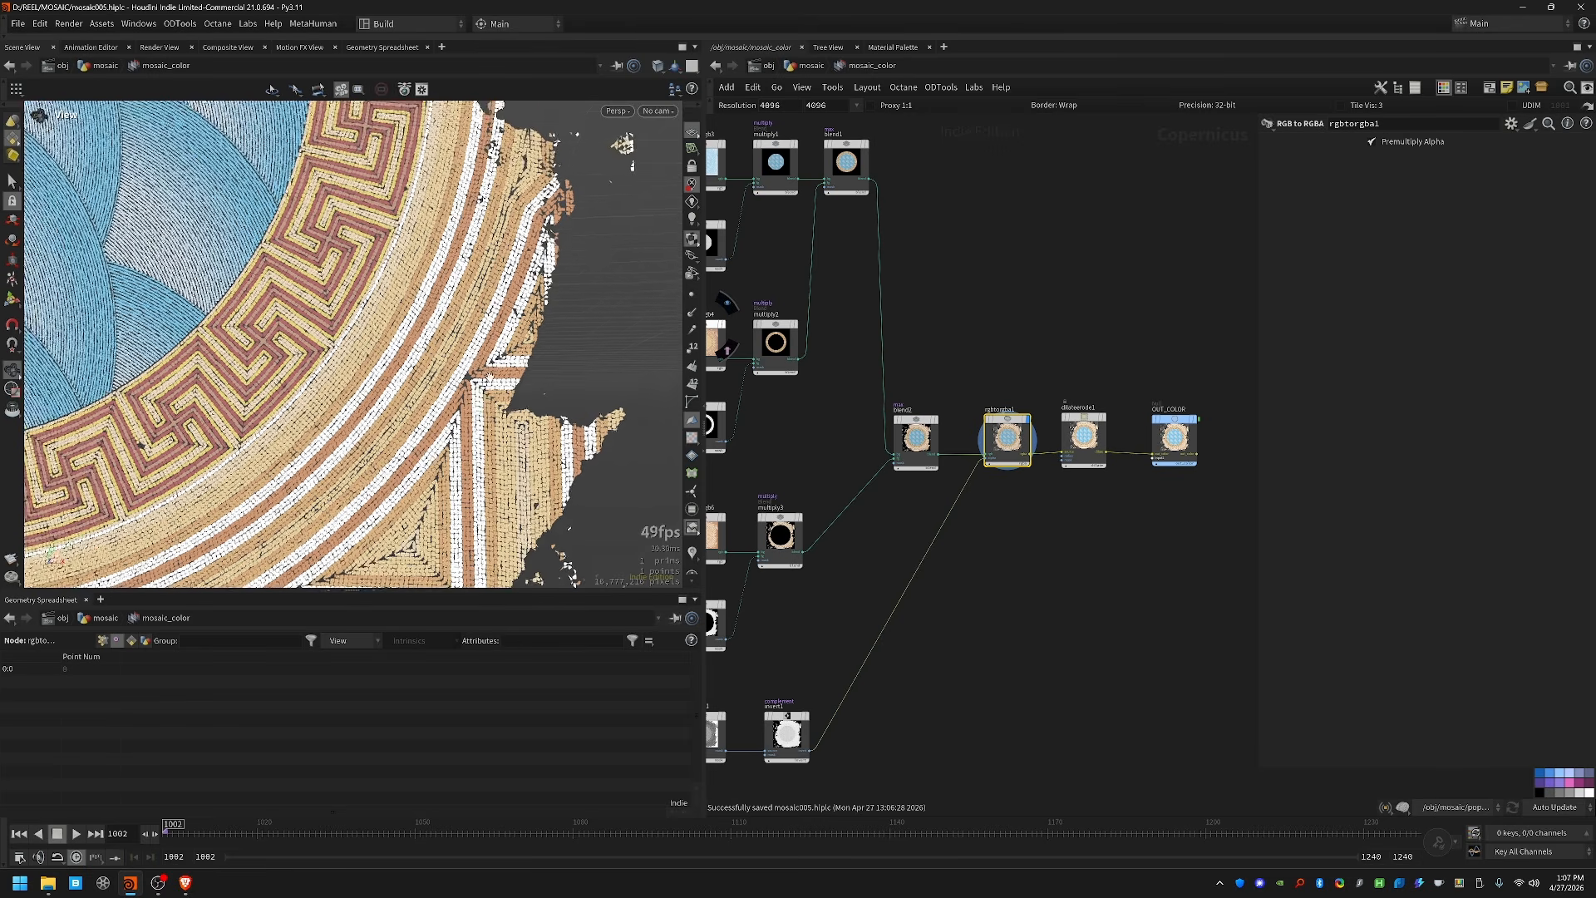
Step: Display dilateerode1 and inspect its settings and the dilated mosaic colours
middle_click_drag(1076, 354, 999, 354)
scroll(999, 353, "up", 5)
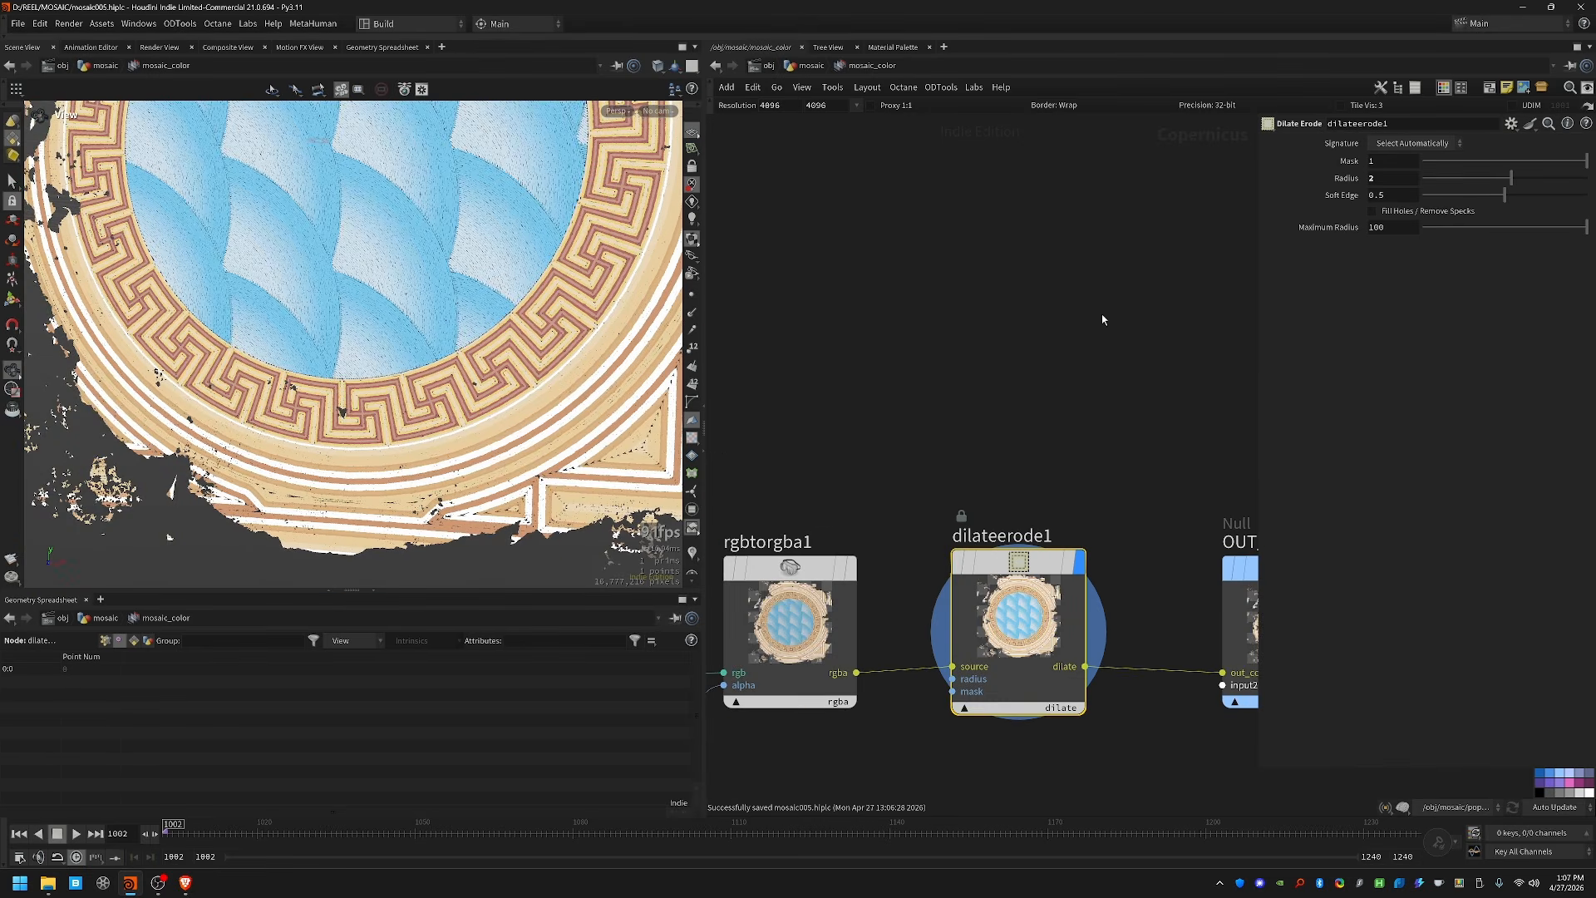
middle_click_drag(1101, 320, 884, 278)
Step: Return to the mosaic network, display attribfrommap6 and examine the out_color map applied to the tiles as Cd
left_click(812, 66)
middle_click_drag(1232, 371, 1190, 242)
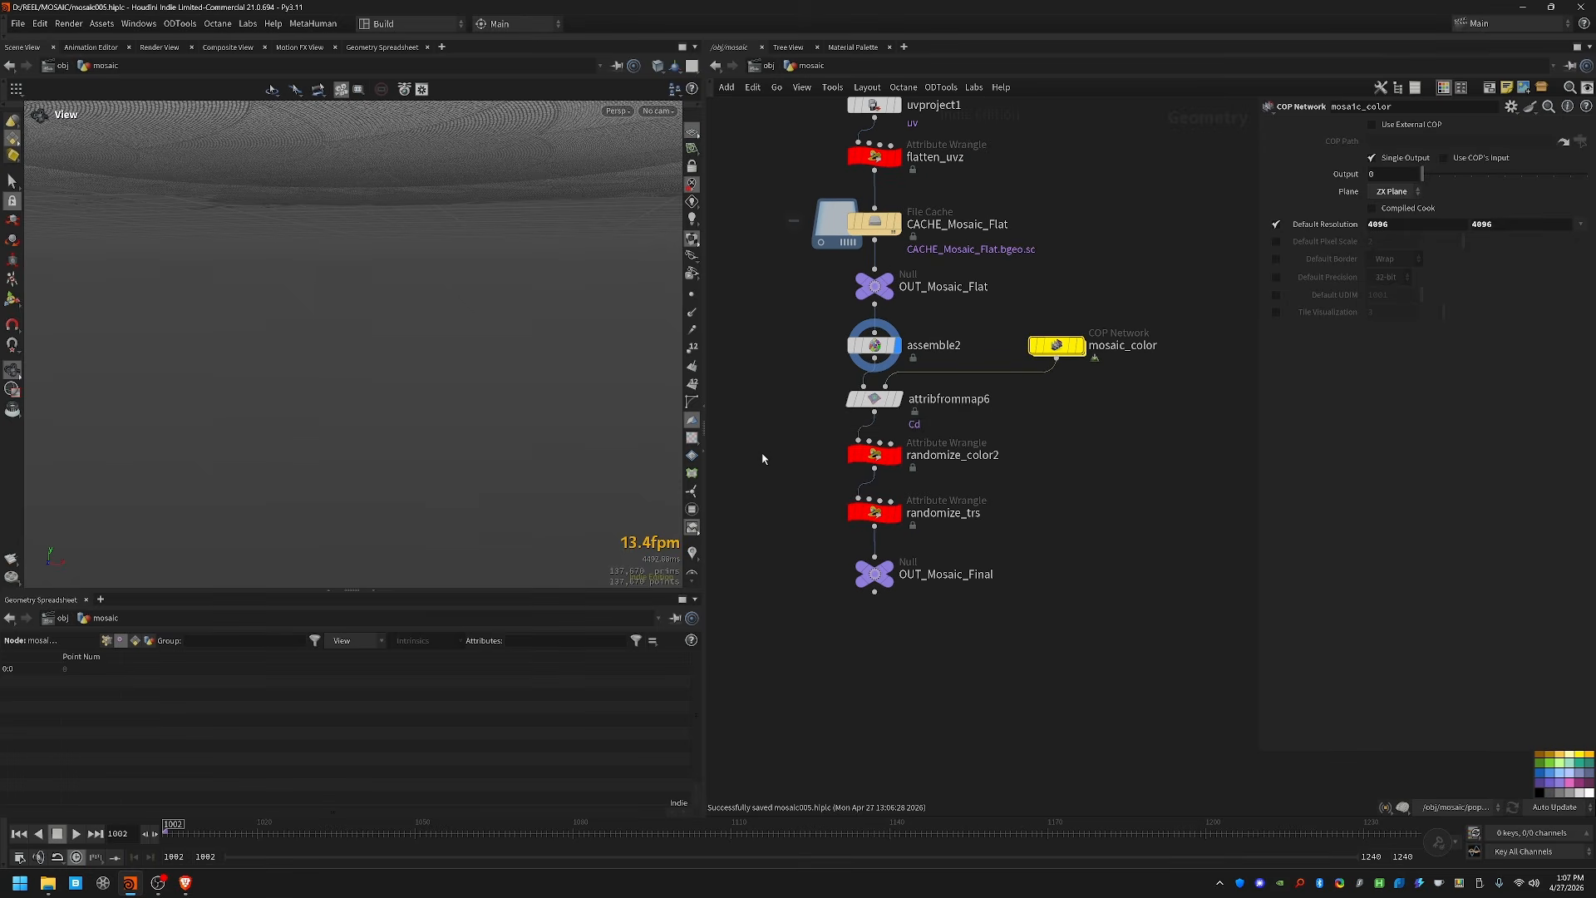
left_click_drag(776, 395, 996, 428)
key("r")
middle_click_drag(449, 367, 431, 318)
left_click_drag(334, 407, 395, 414)
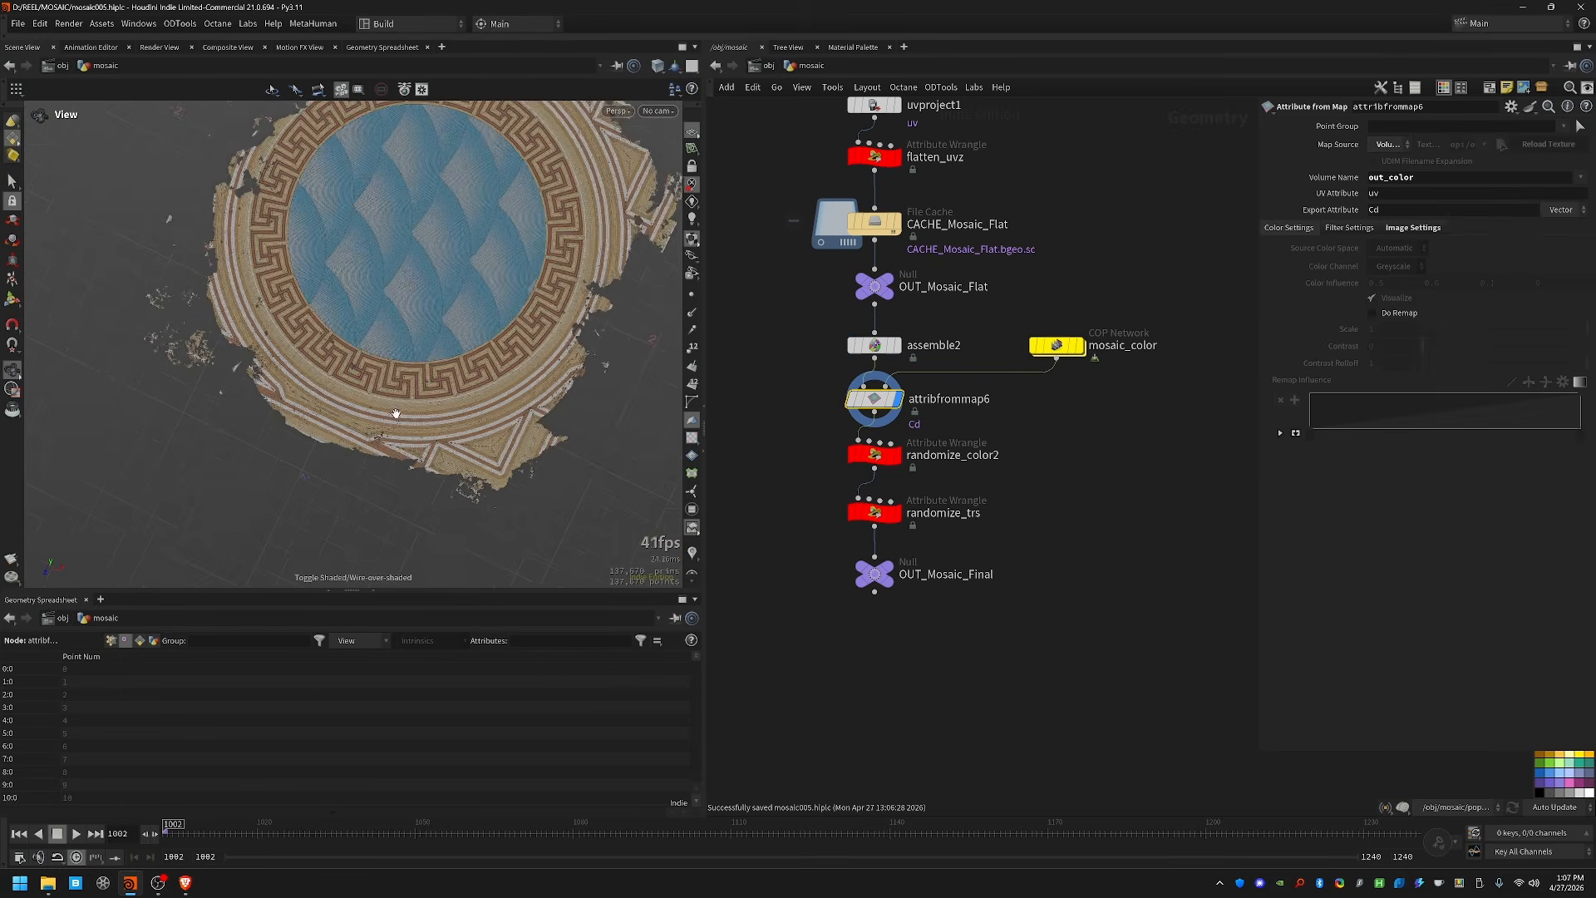
middle_click_drag(394, 414, 370, 430)
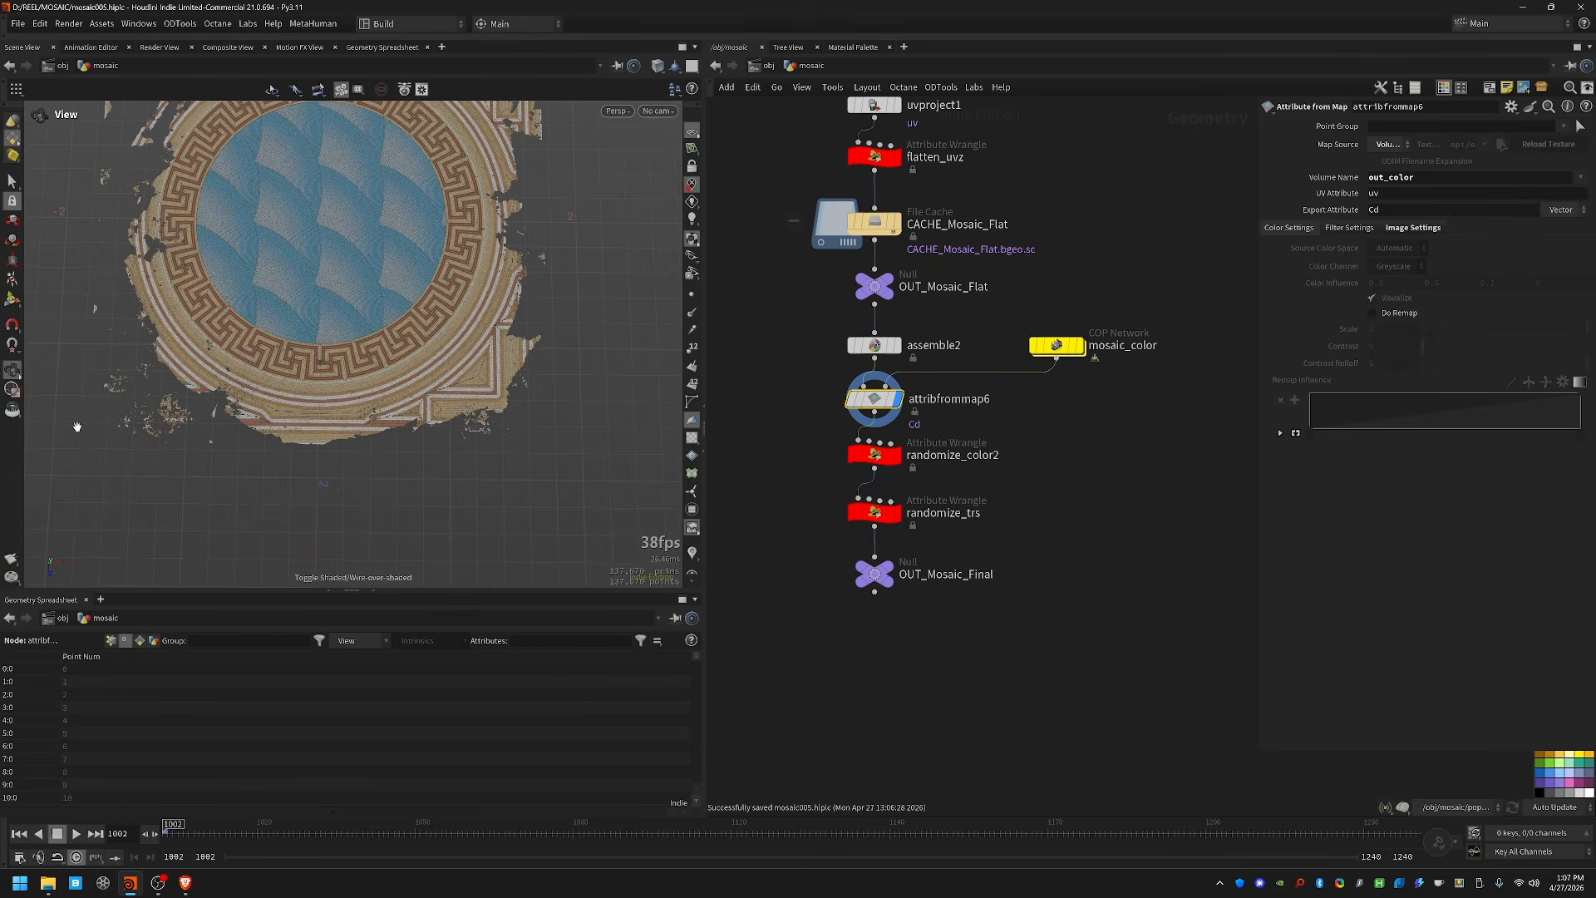
Step: Inspect the stray tiles around the mosaic's broken outer edge for wrongly coloured pieces at attribfrommap6
scroll(147, 437, "up", 5)
scroll(289, 408, "up", 6)
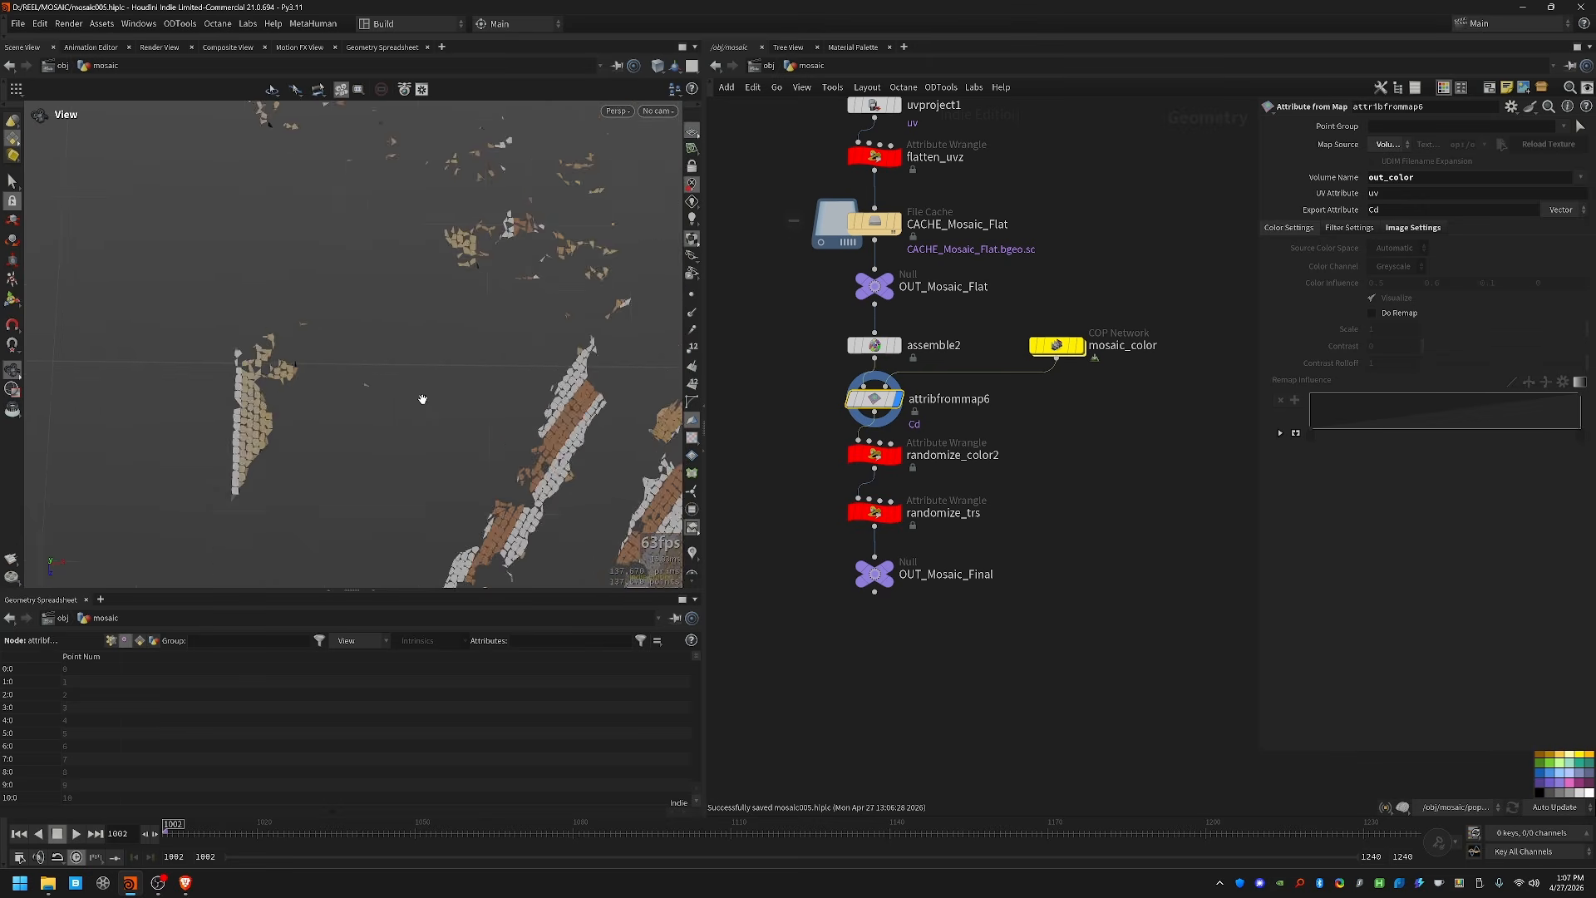
scroll(489, 374, "down", 3)
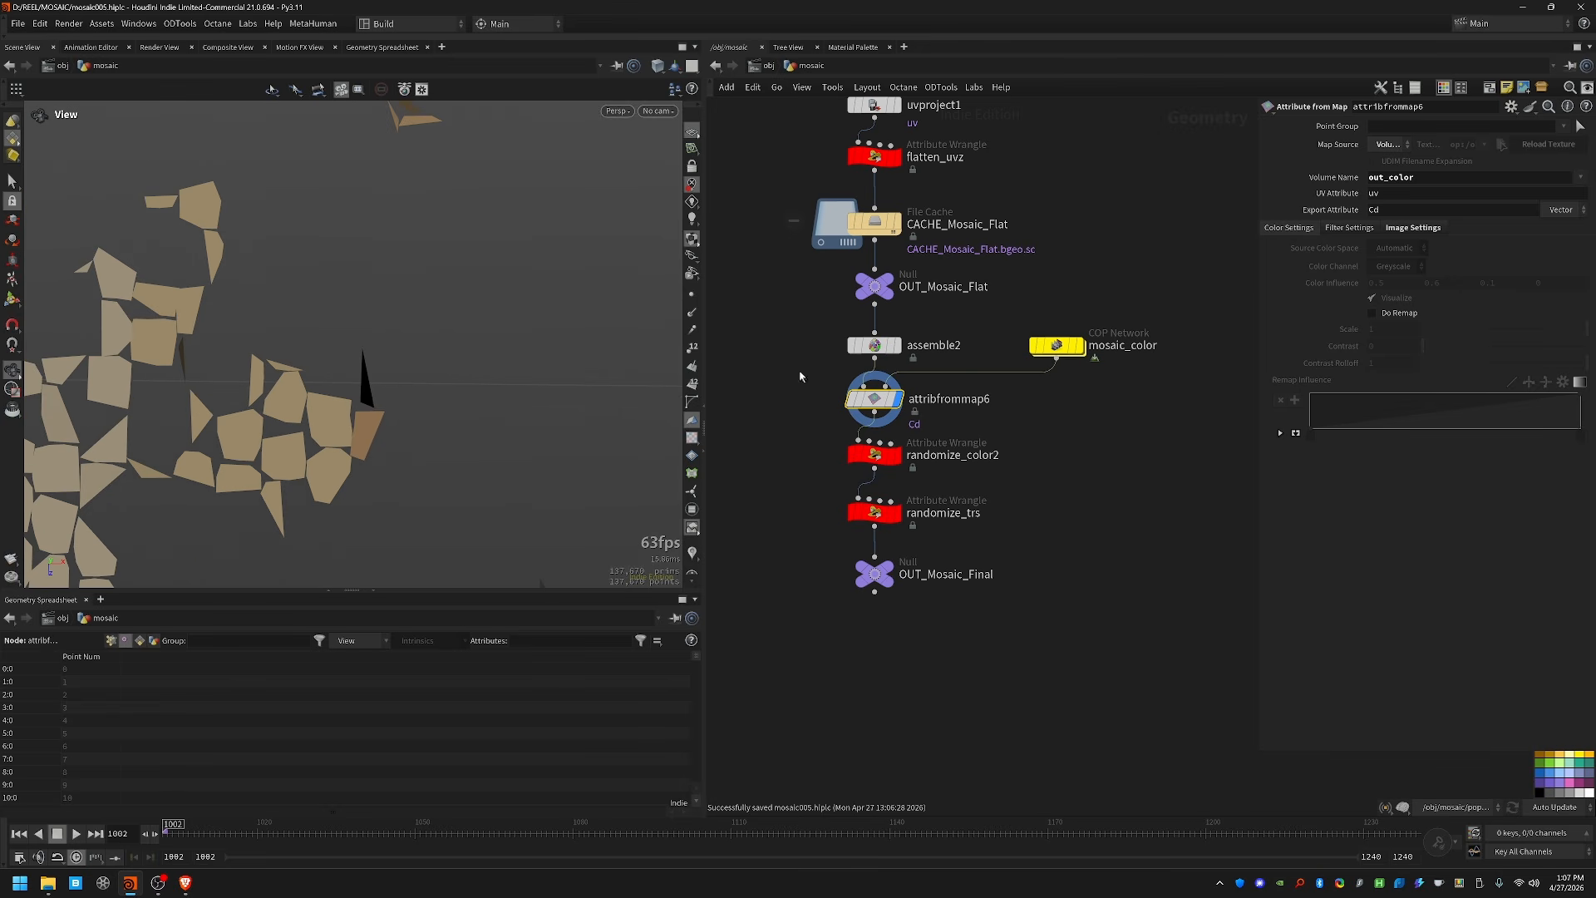
scroll(432, 375, "down", 3)
Step: Display randomize_color2 and read its code for varying Cd between 0.9 and 1.1 and recolouring the dark tiles
left_click(988, 462)
key("r")
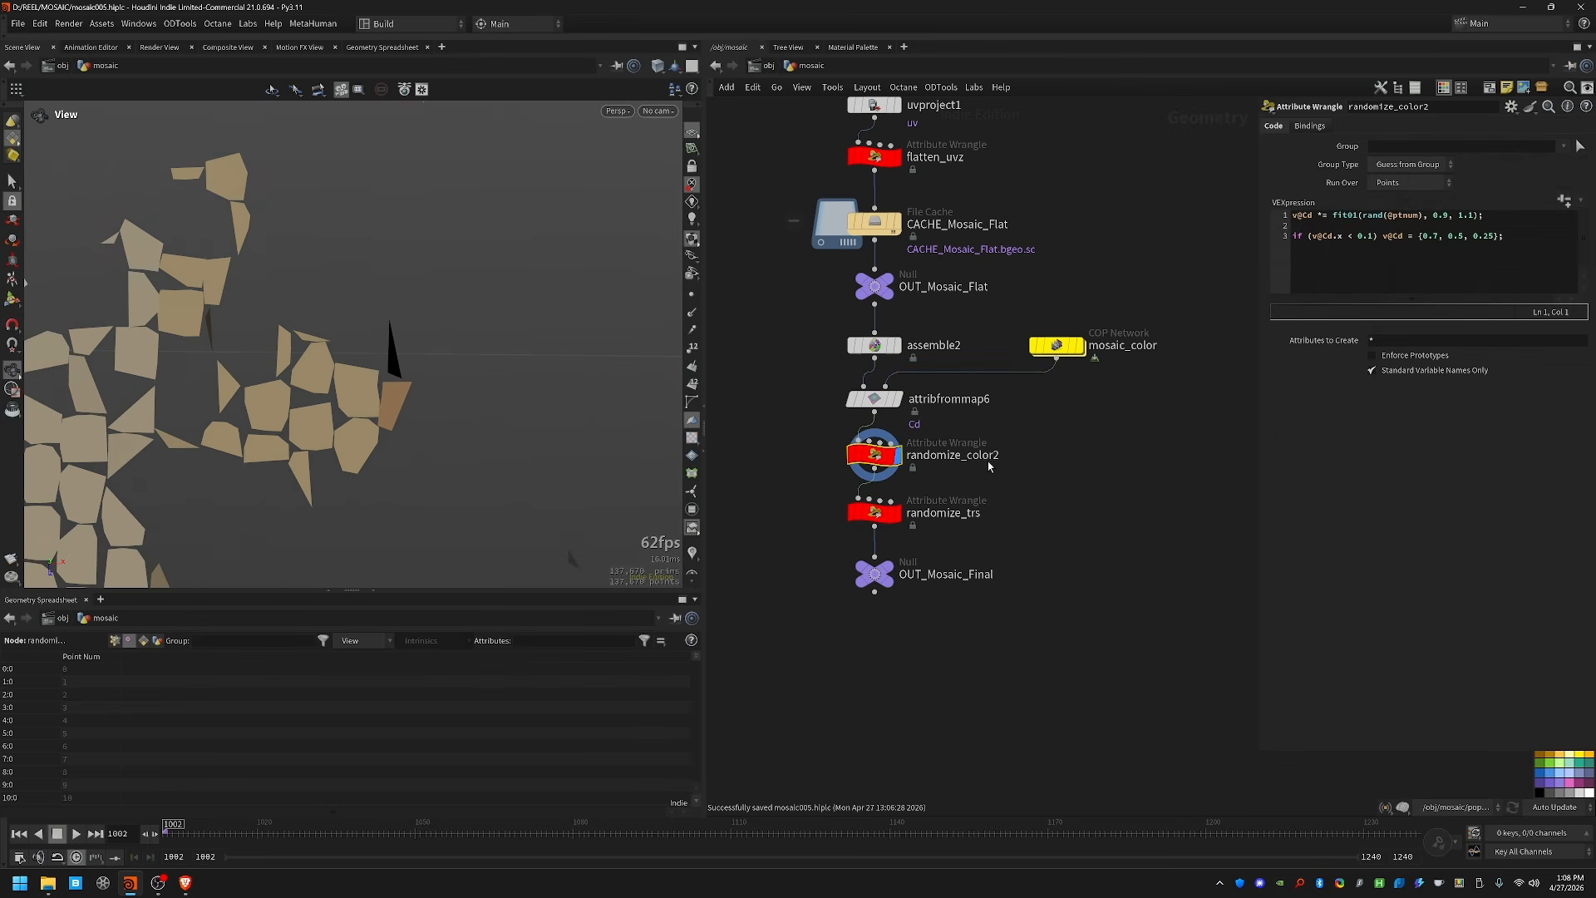
left_click_drag(1505, 236, 1307, 254)
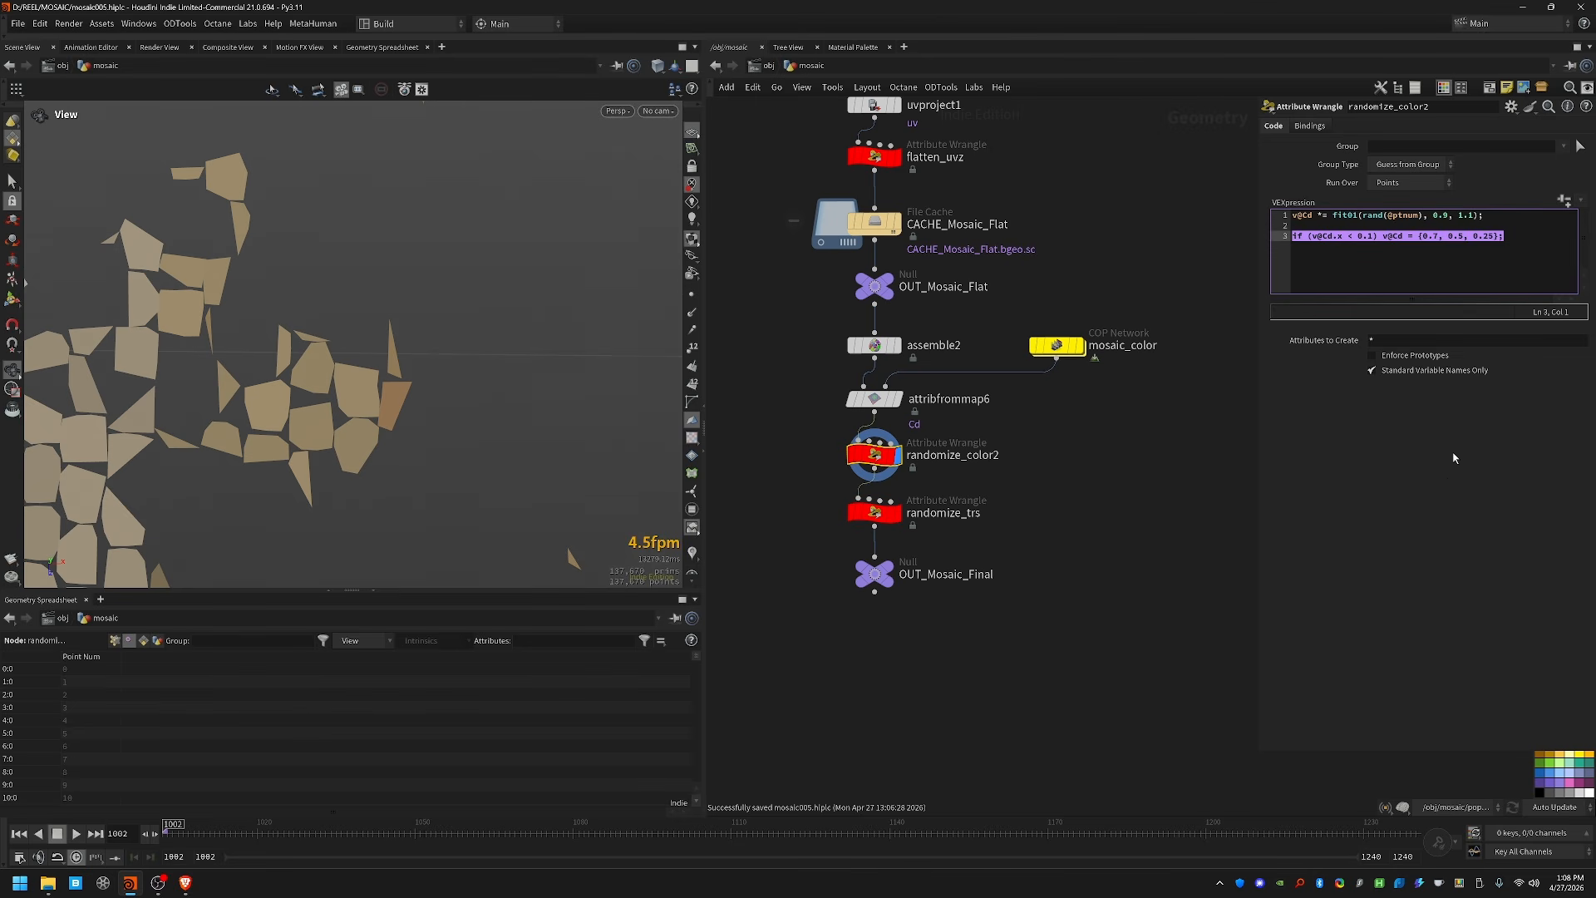
left_click(1447, 483)
left_click(1487, 216)
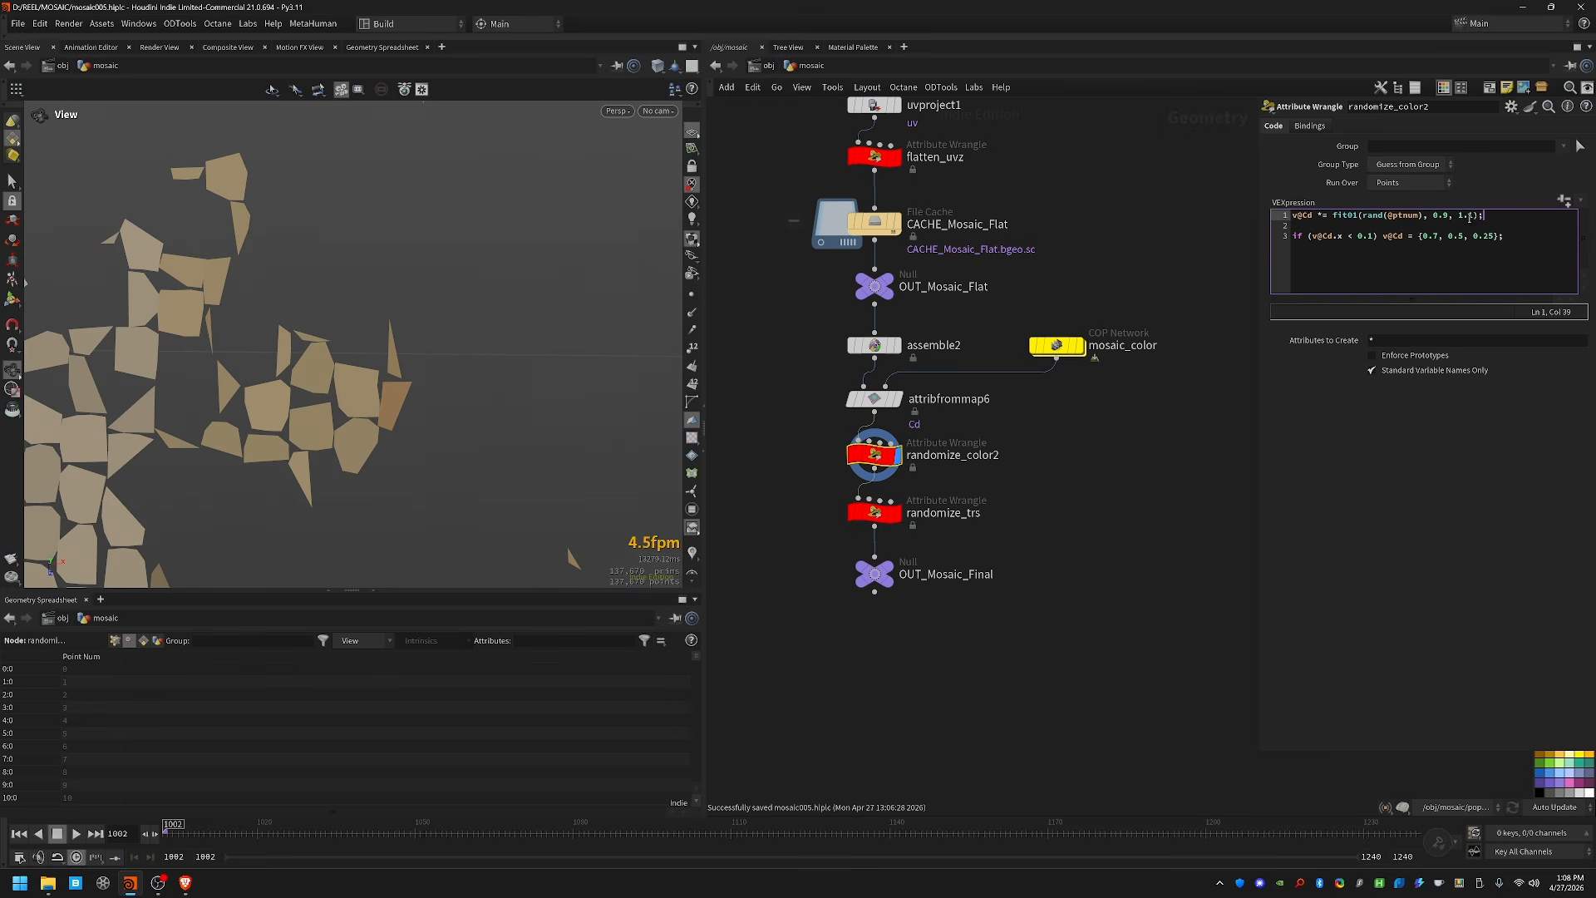
Step: Examine the randomized tile colours up close along the meander border and the outer bands
left_click_drag(160, 524, 392, 385)
right_click_drag(392, 385, 432, 421)
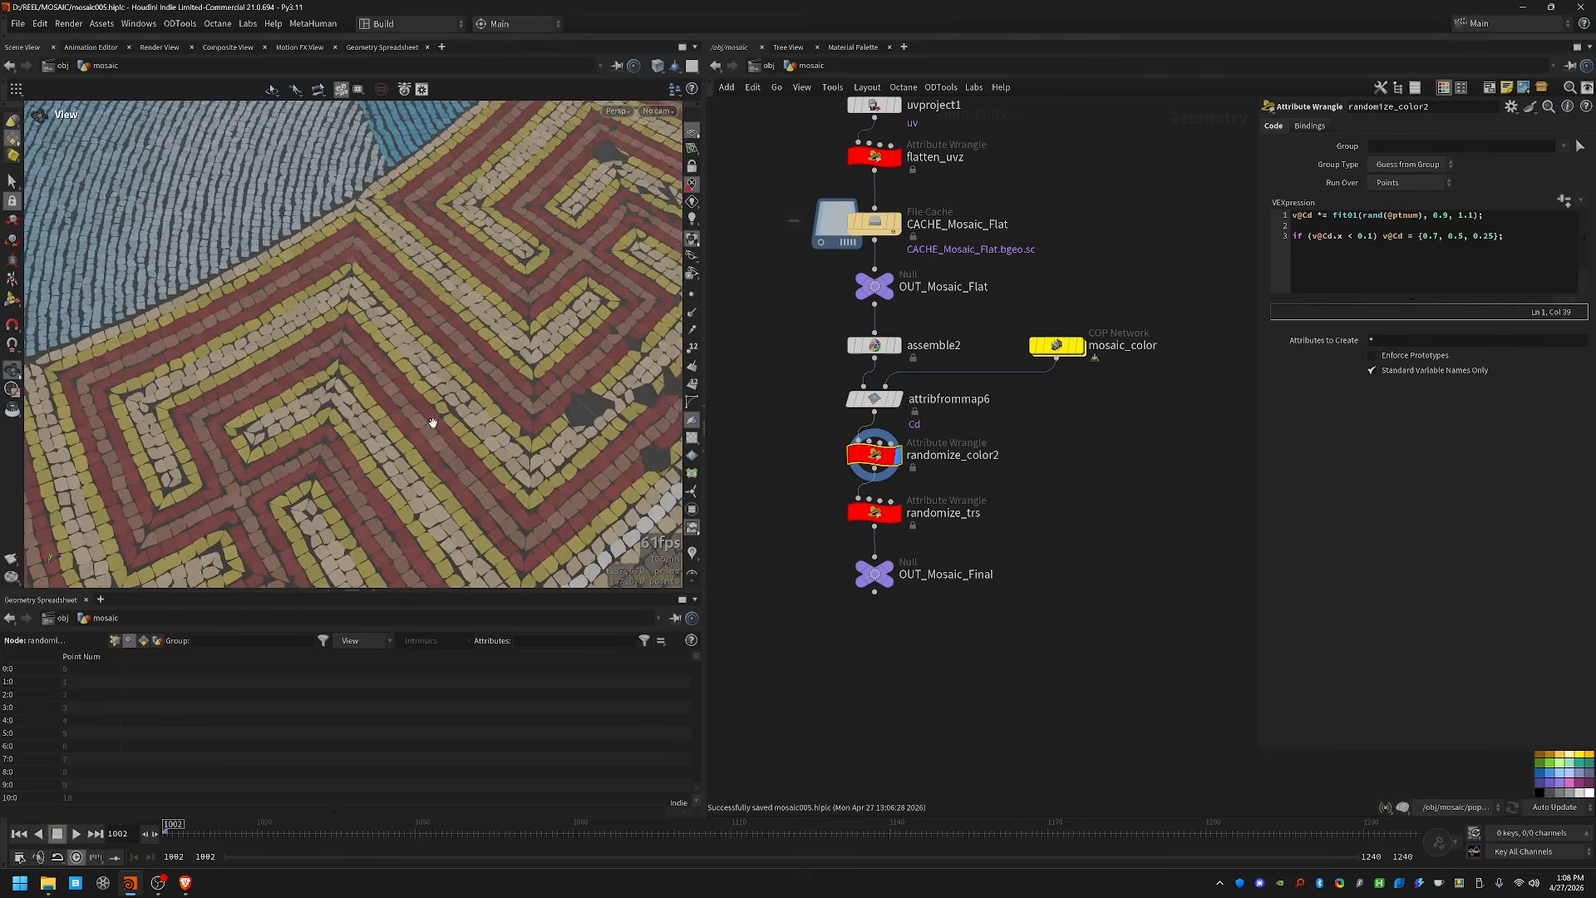
mouse_move(431, 420)
left_mouse_down()
mouse_move(473, 400)
mouse_move(374, 449)
mouse_move(382, 416)
mouse_move(402, 417)
left_mouse_up()
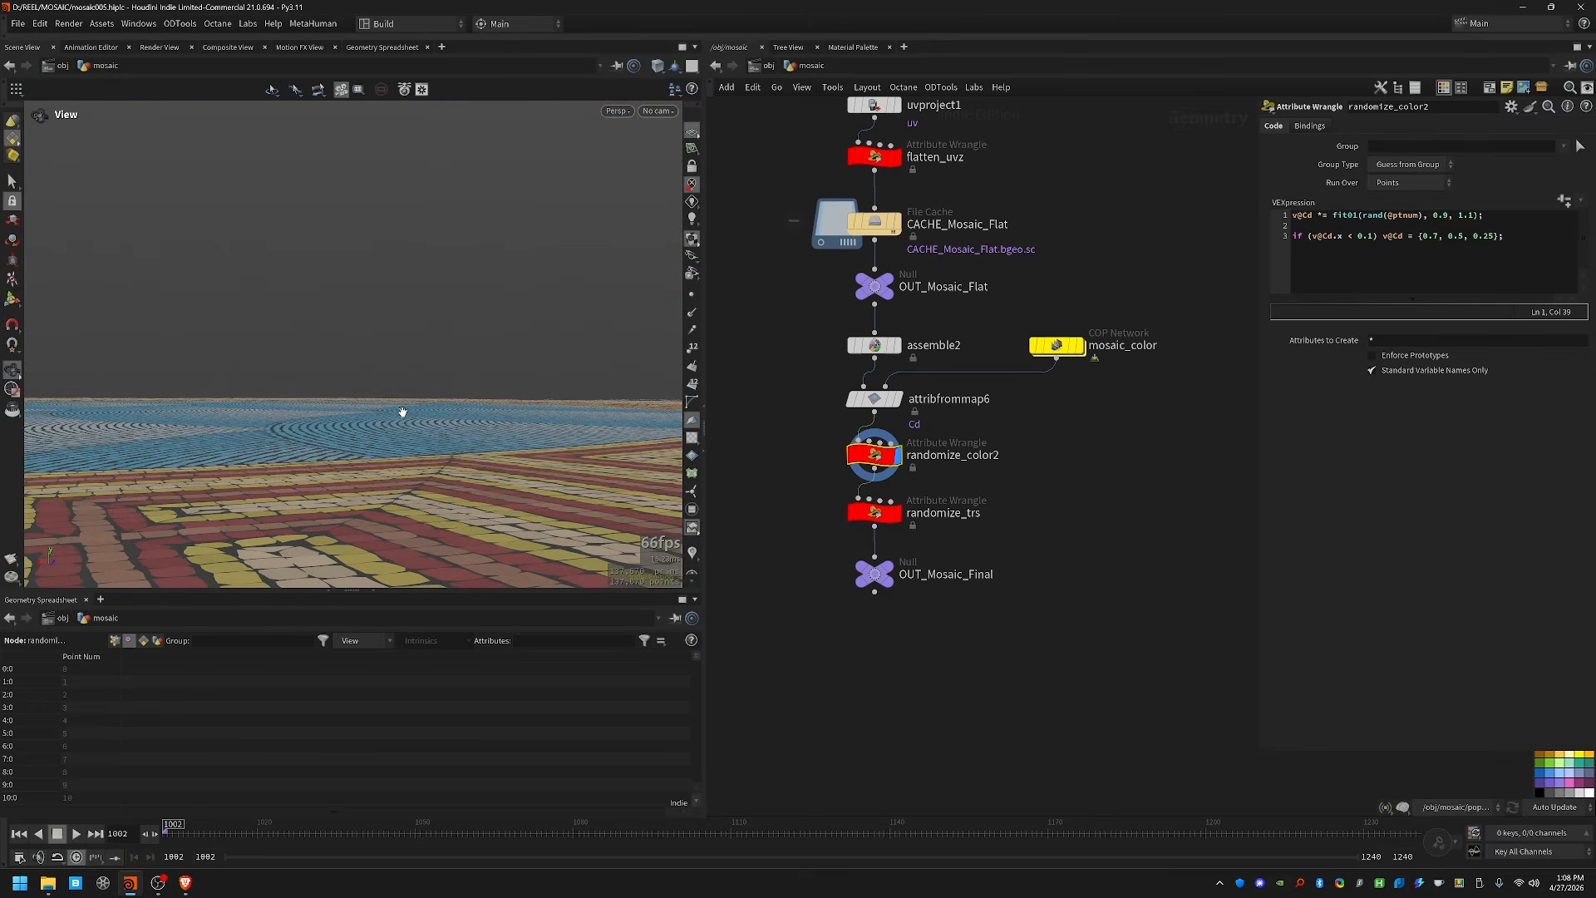
left_click_drag(519, 422, 127, 416)
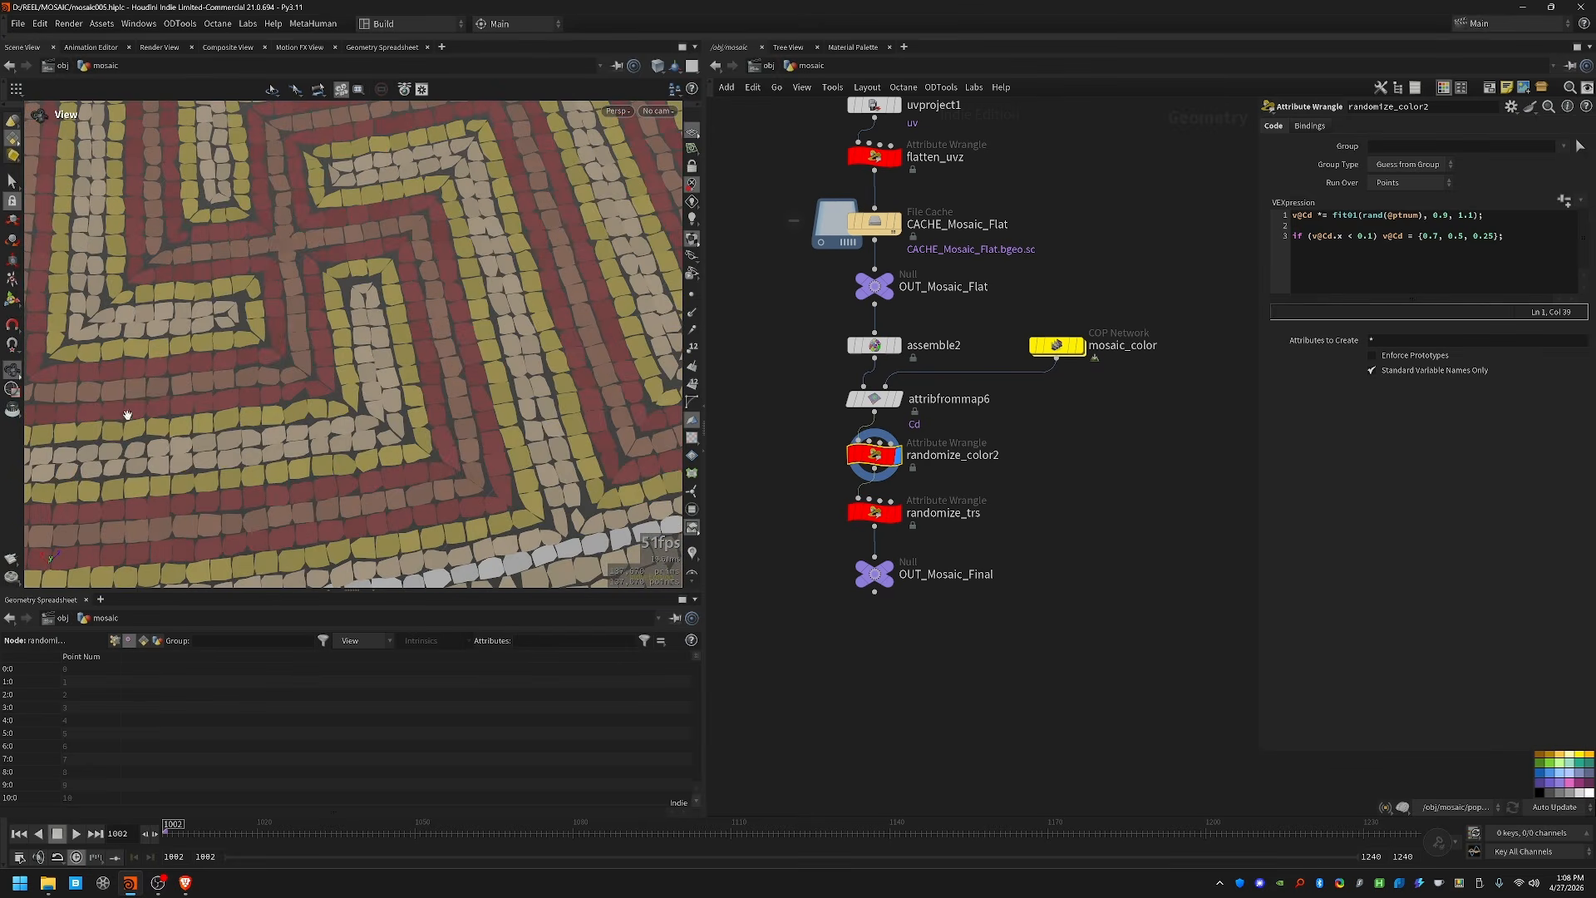
scroll(441, 389, "down", 3)
left_click_drag(441, 389, 388, 357)
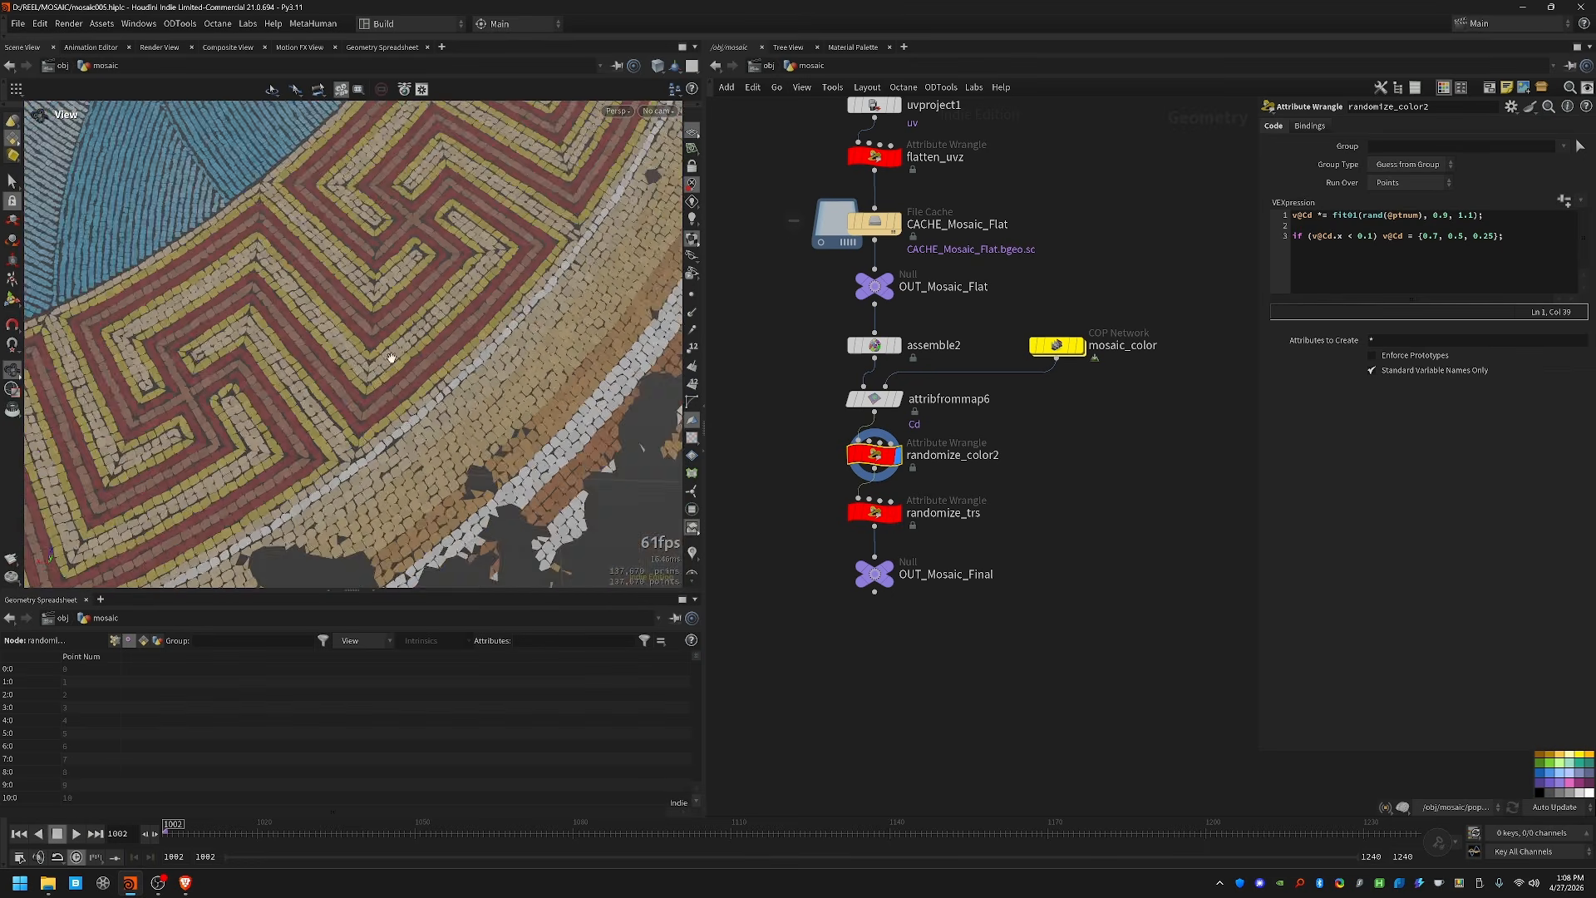
middle_click_drag(389, 357, 456, 374)
left_click_drag(456, 374, 458, 365)
Step: Open randomize_trs and read its angle and scale parameters and the lines computing the random angle, scale and axis
left_click(881, 513)
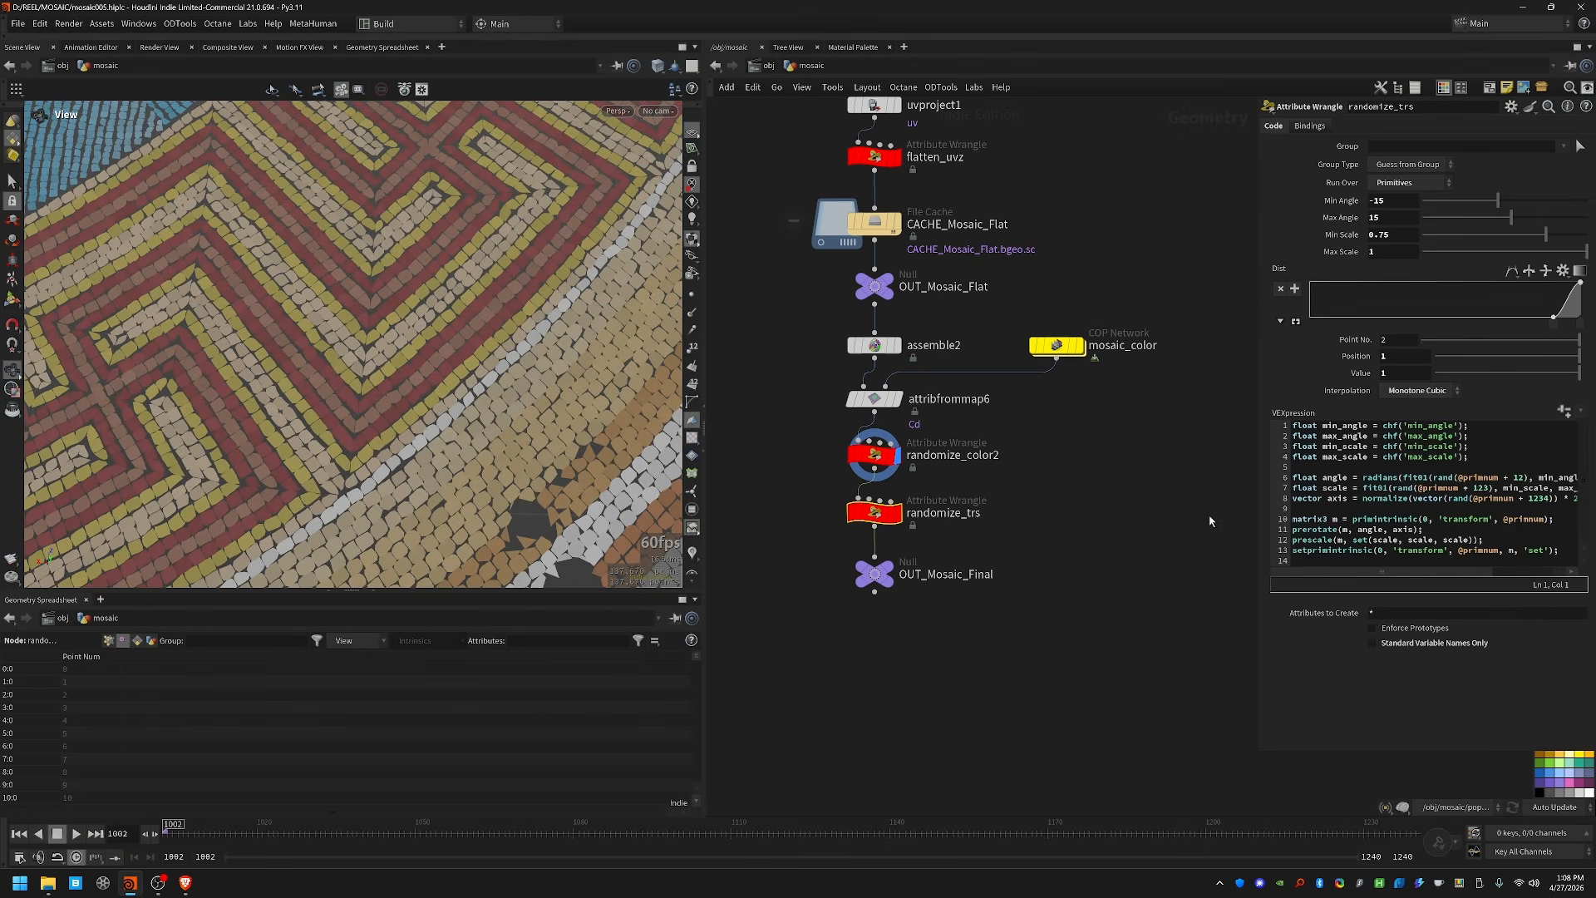
left_click_drag(1255, 511, 1108, 536)
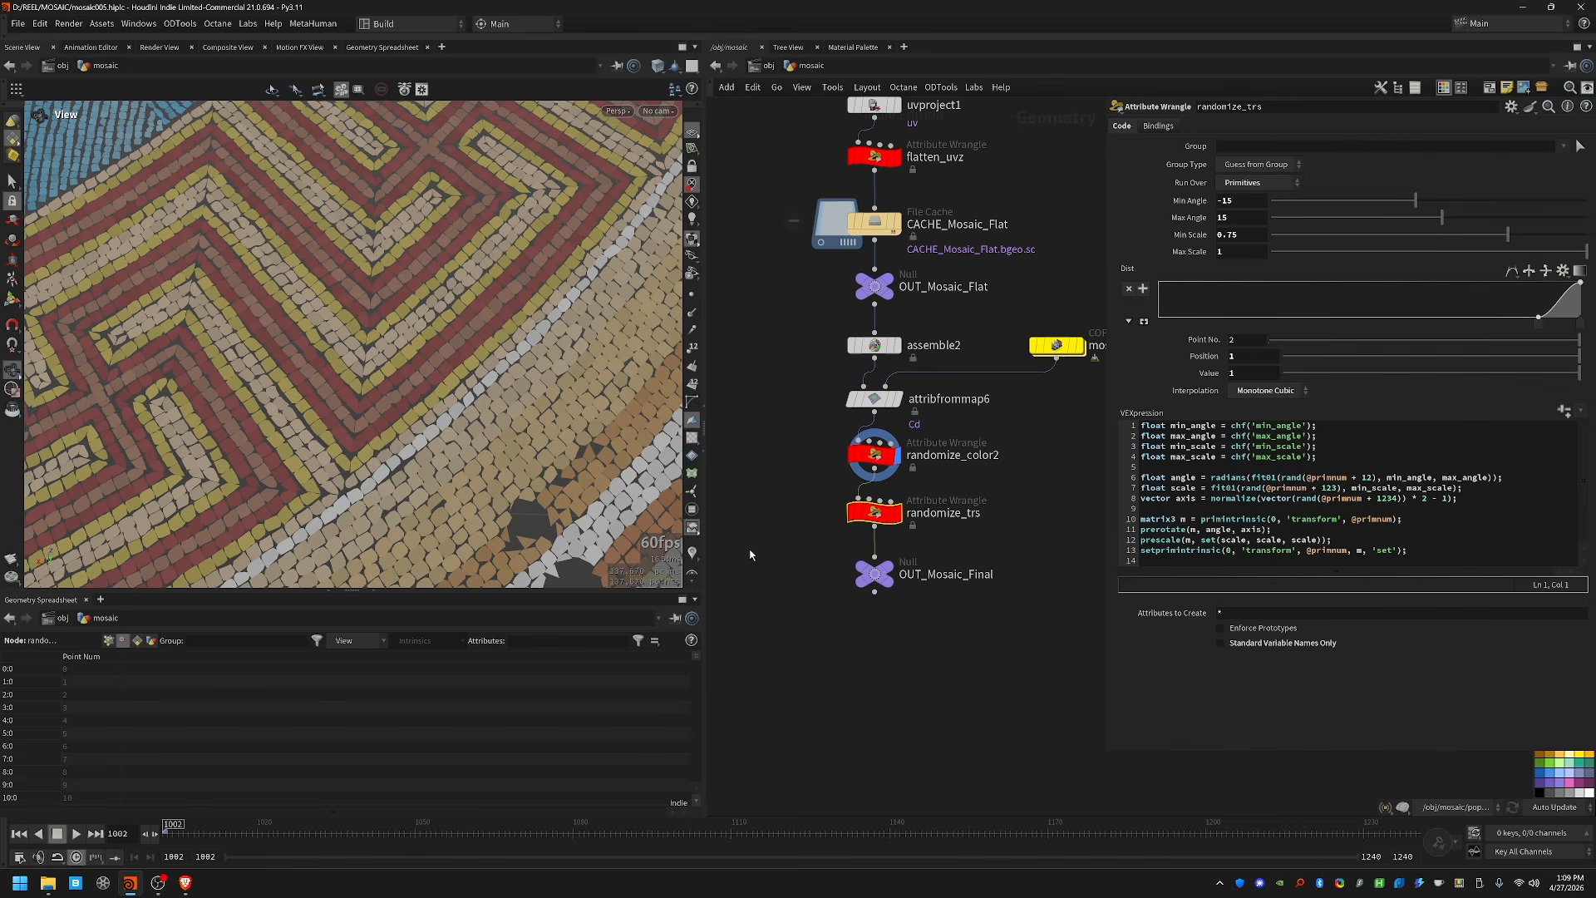
left_click_drag(1141, 425, 1279, 458)
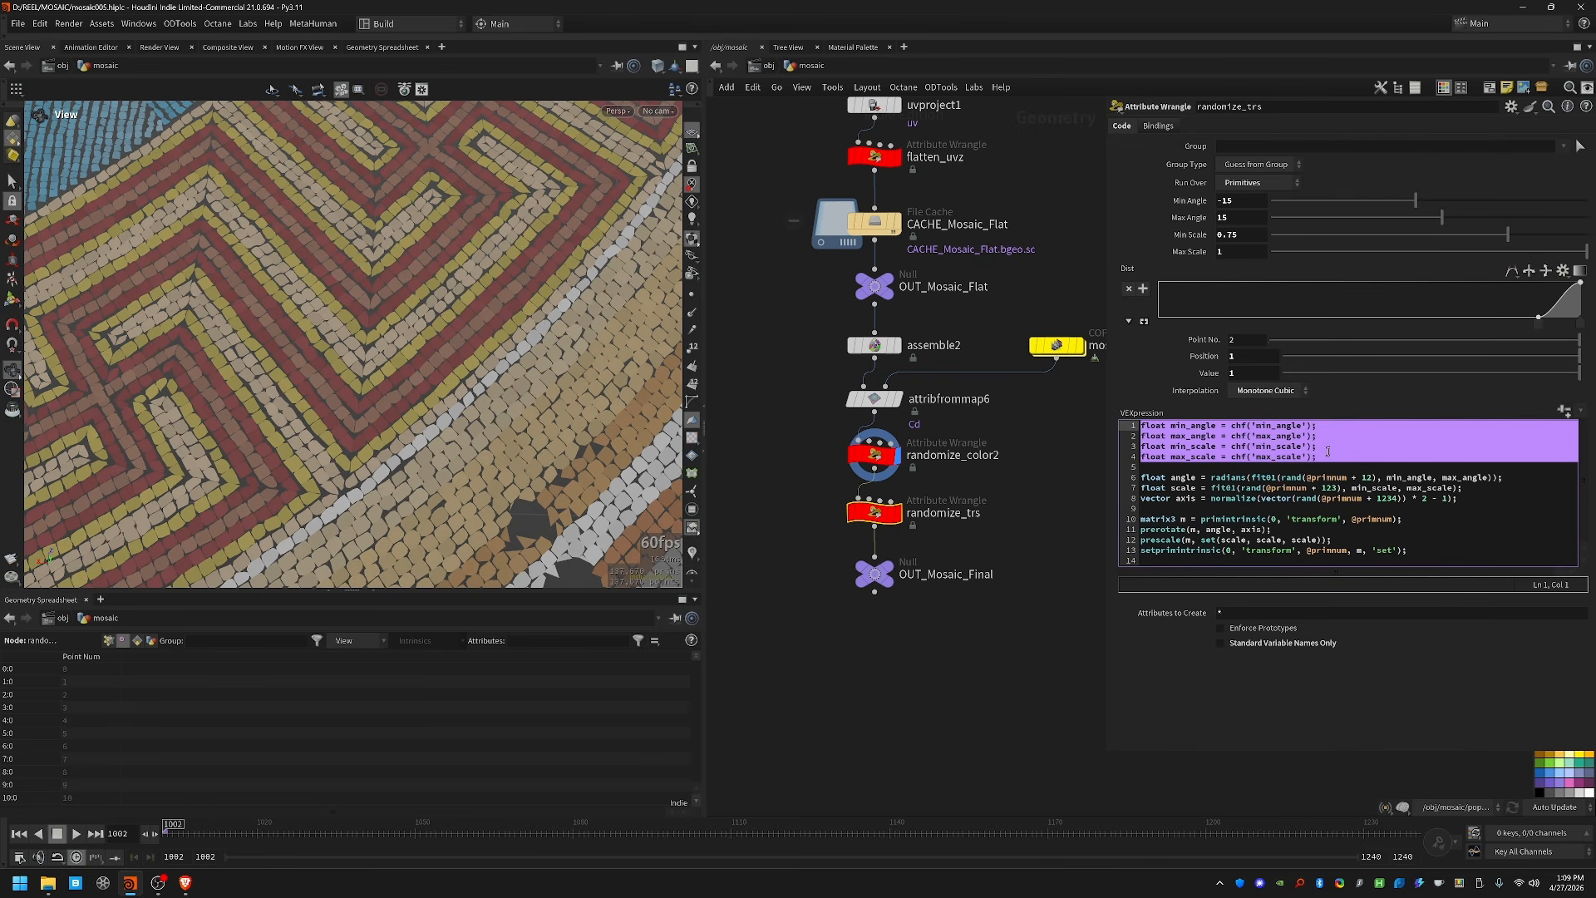
left_click(1328, 450)
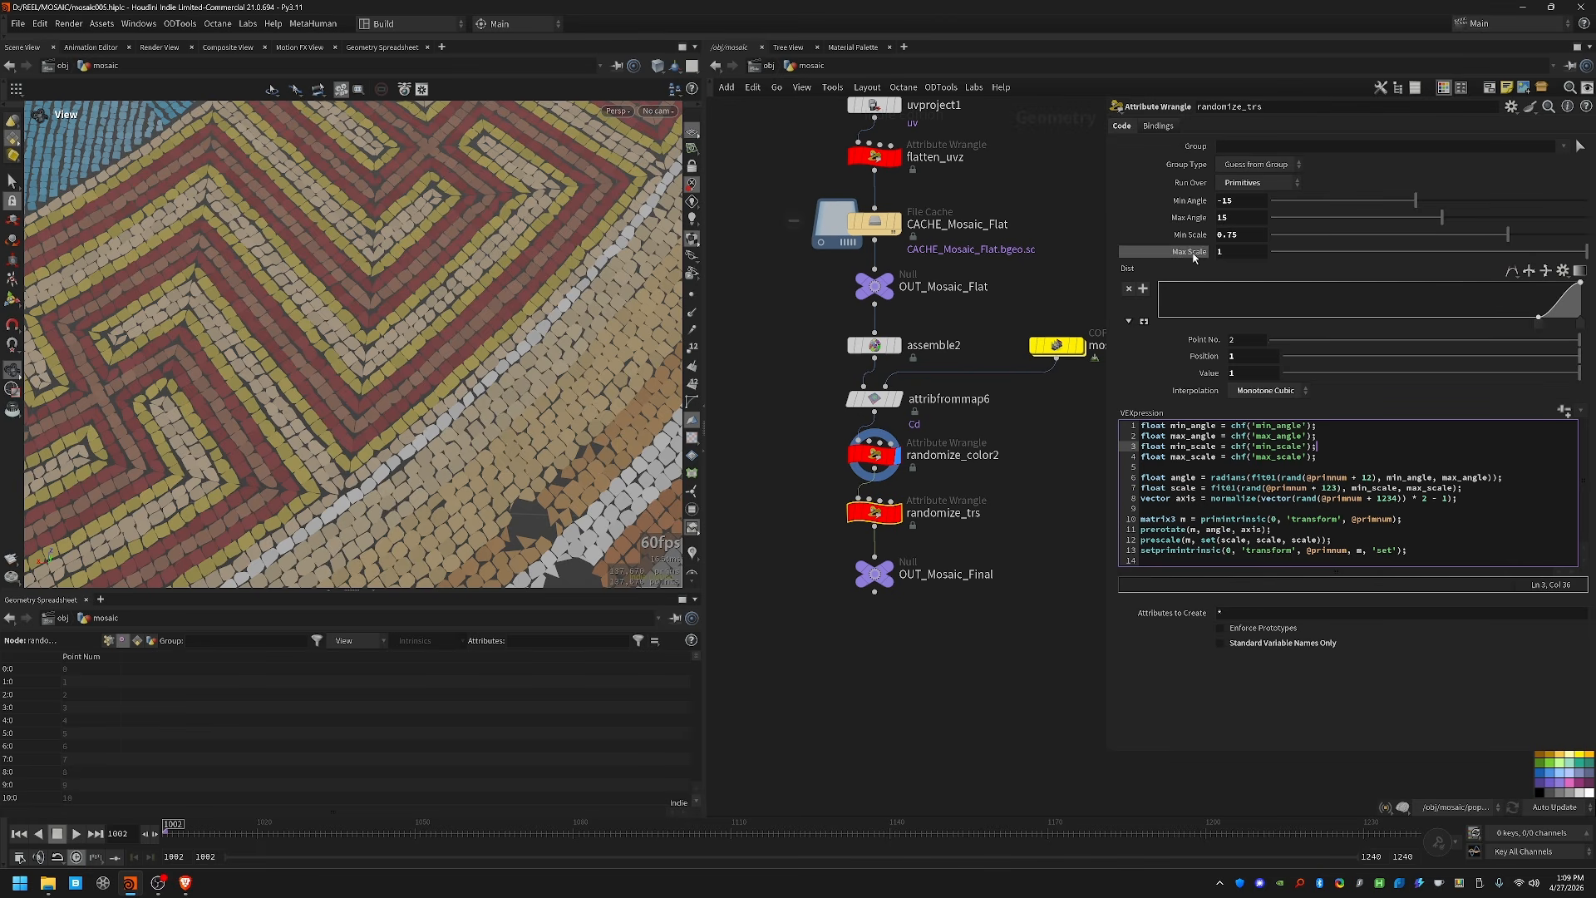
left_click_drag(1140, 477, 1510, 484)
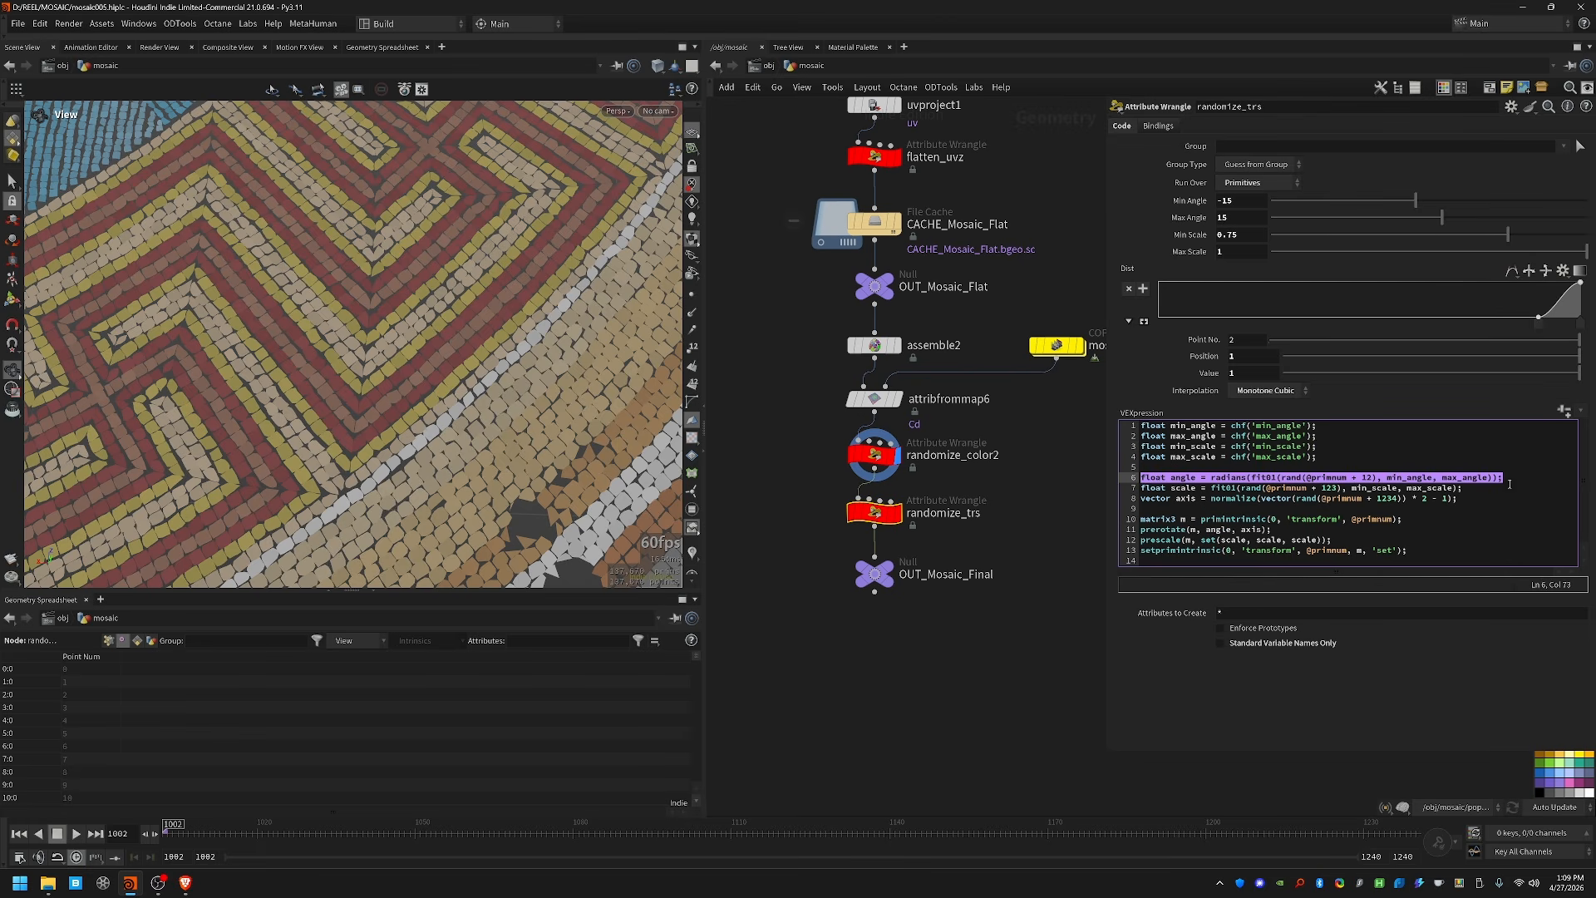
left_click_drag(1142, 488, 1463, 490)
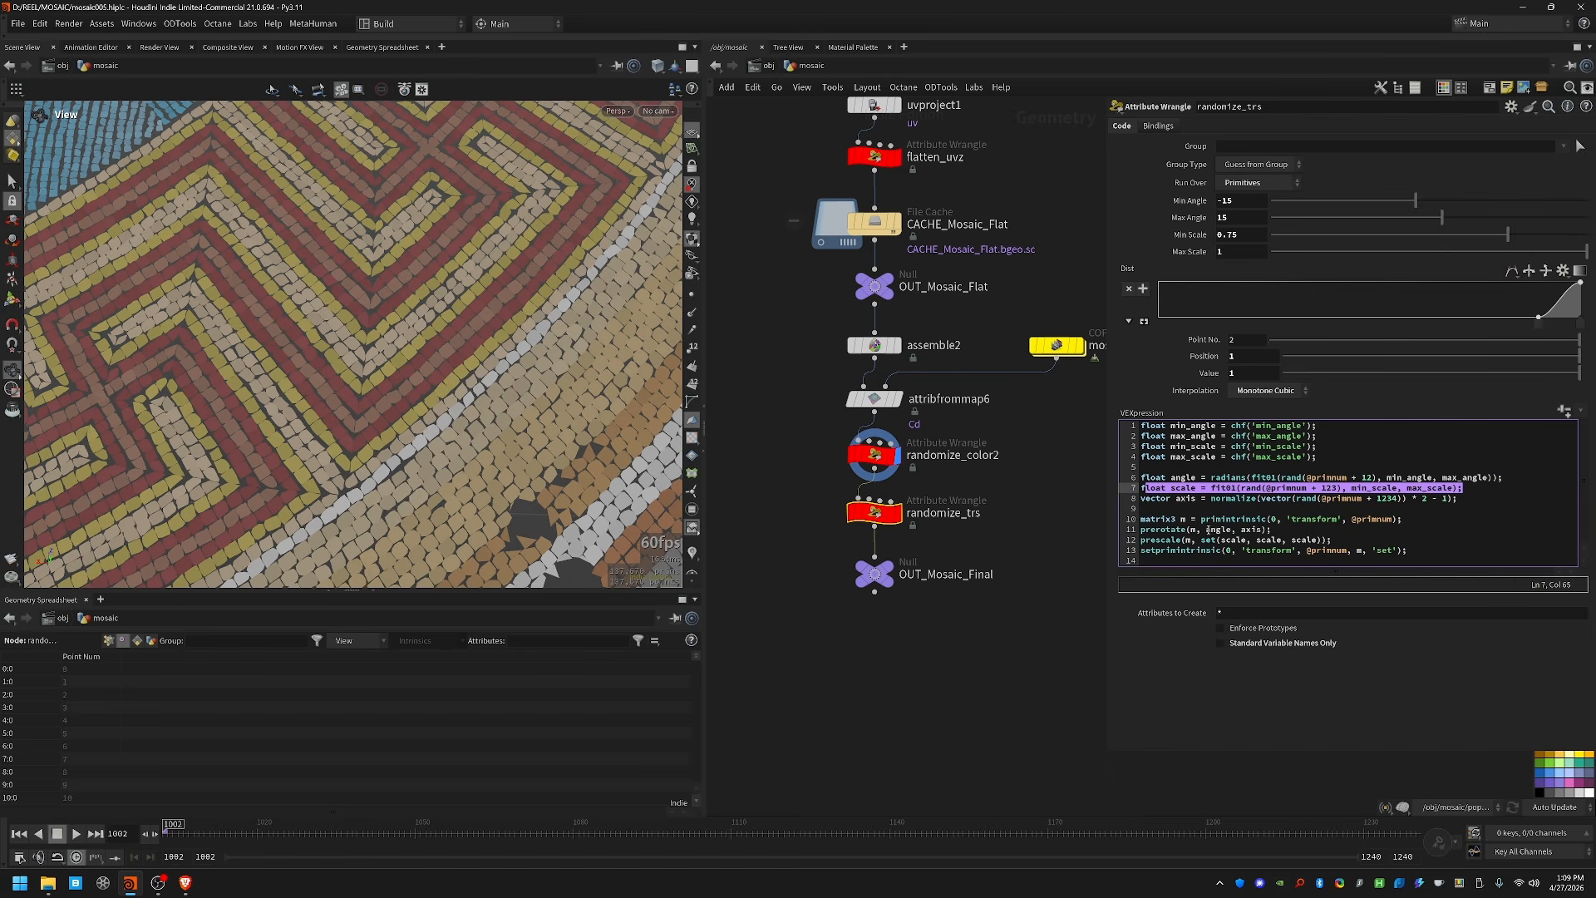
left_click_drag(1146, 500, 1447, 498)
left_click(1460, 498)
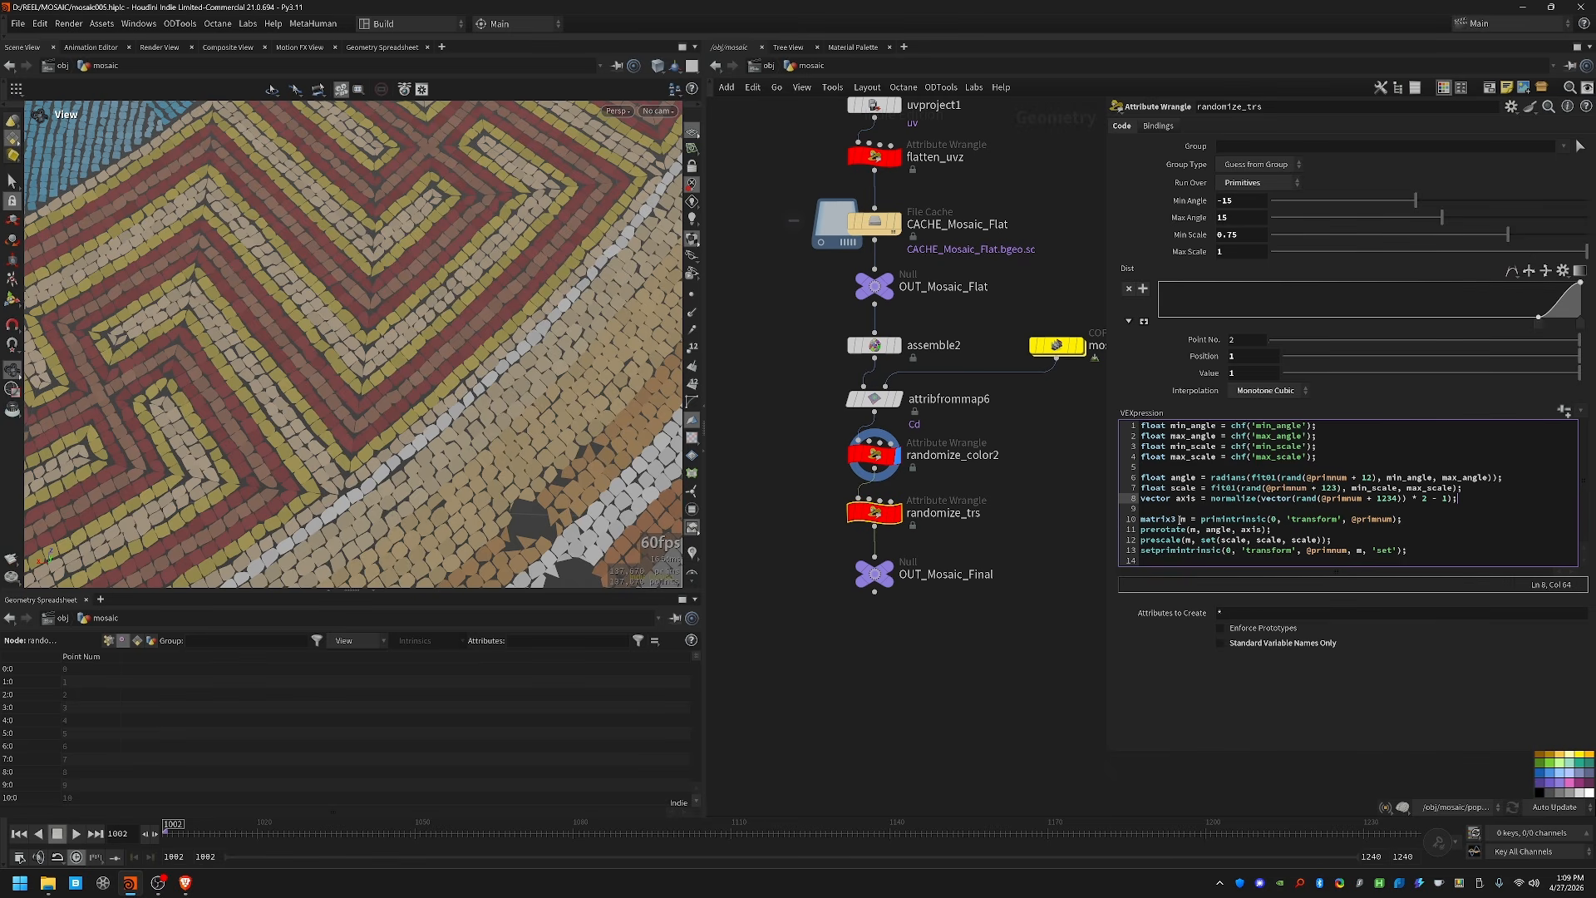
Step: Read the randomize_trs lines that fetch the packed transform matrix, rotate and scale it, and write it back
left_click_drag(1201, 519, 1264, 519)
left_click(1369, 518)
double_click(1183, 519)
left_click(1188, 519)
left_click(1364, 551)
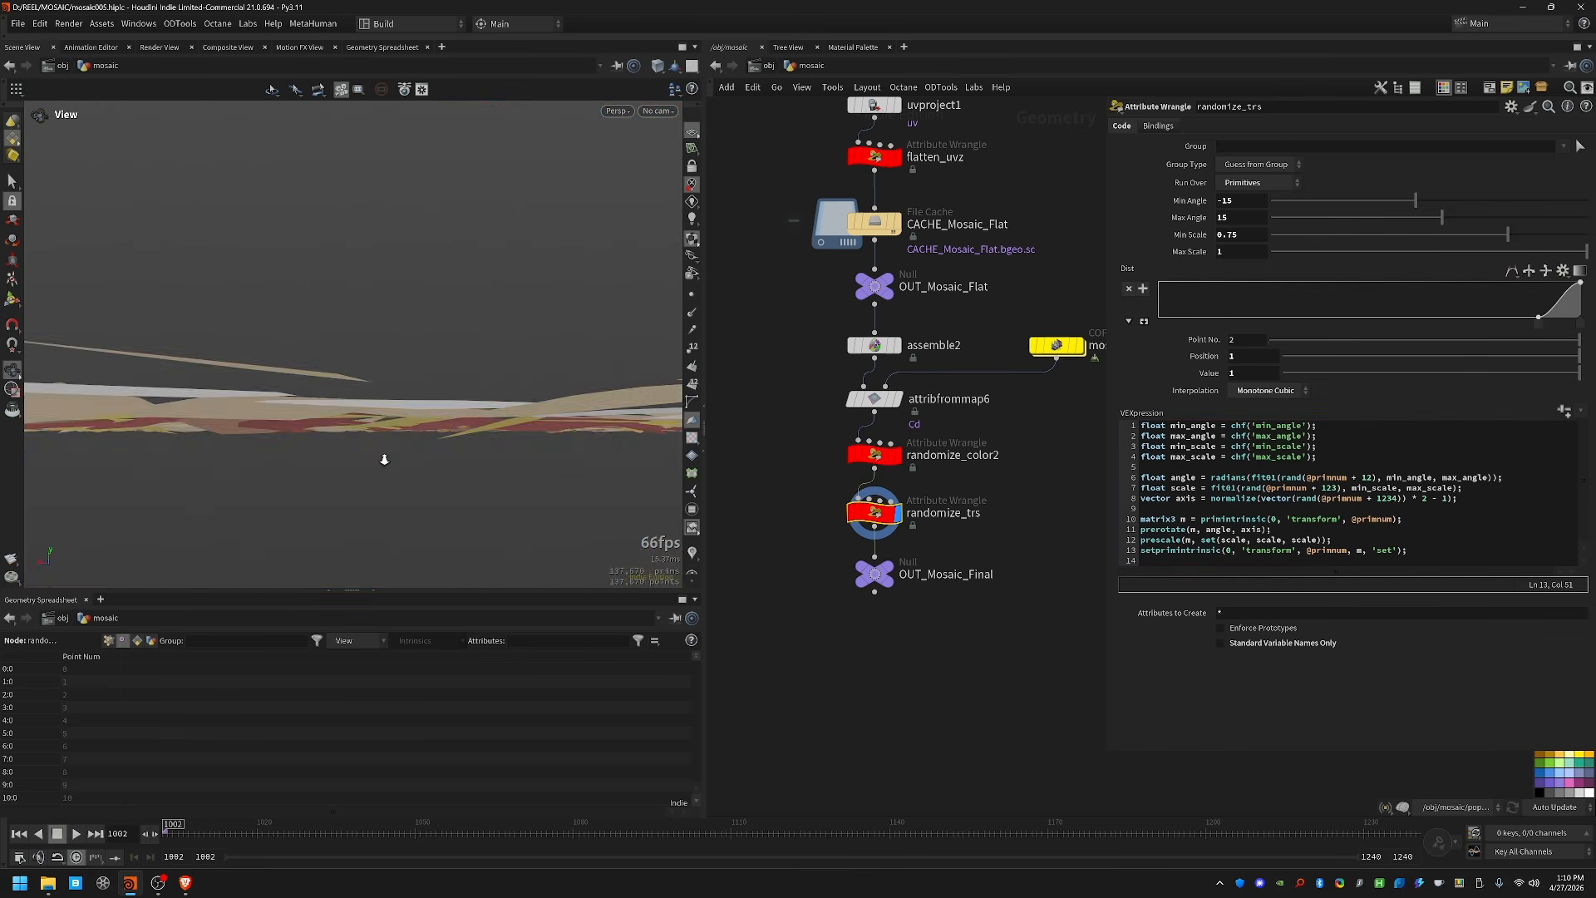
Step: Examine the tilted and scaled tiles at randomize_trs, comparing them with the display of randomize_color2
middle_click_drag(385, 460, 354, 432)
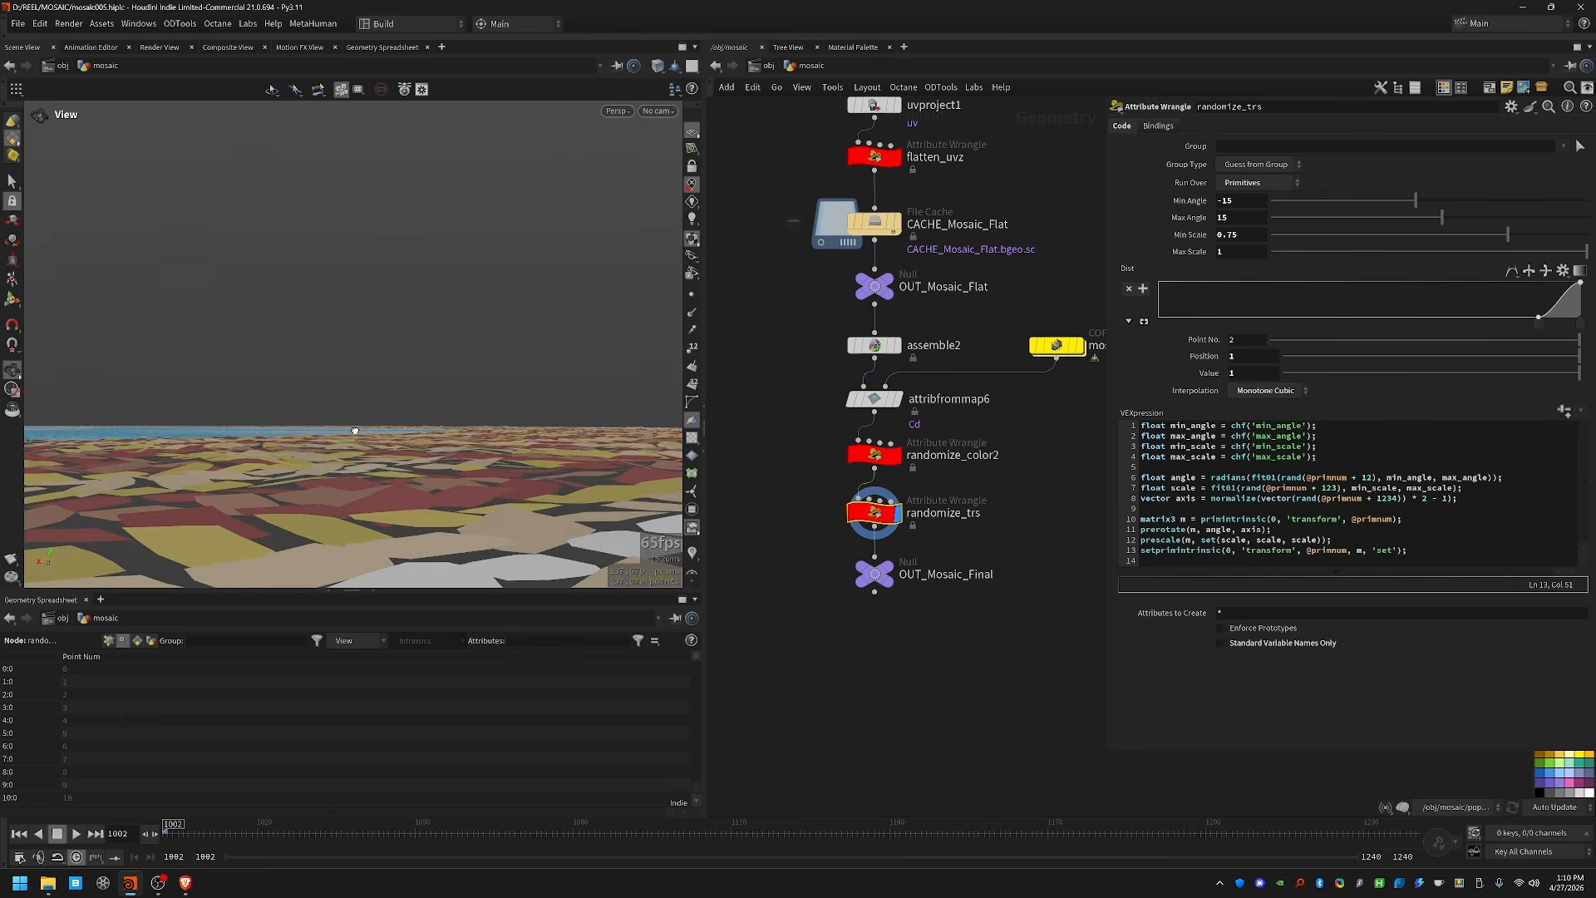
left_click_drag(353, 431, 362, 472)
scroll(366, 397, "up", 6)
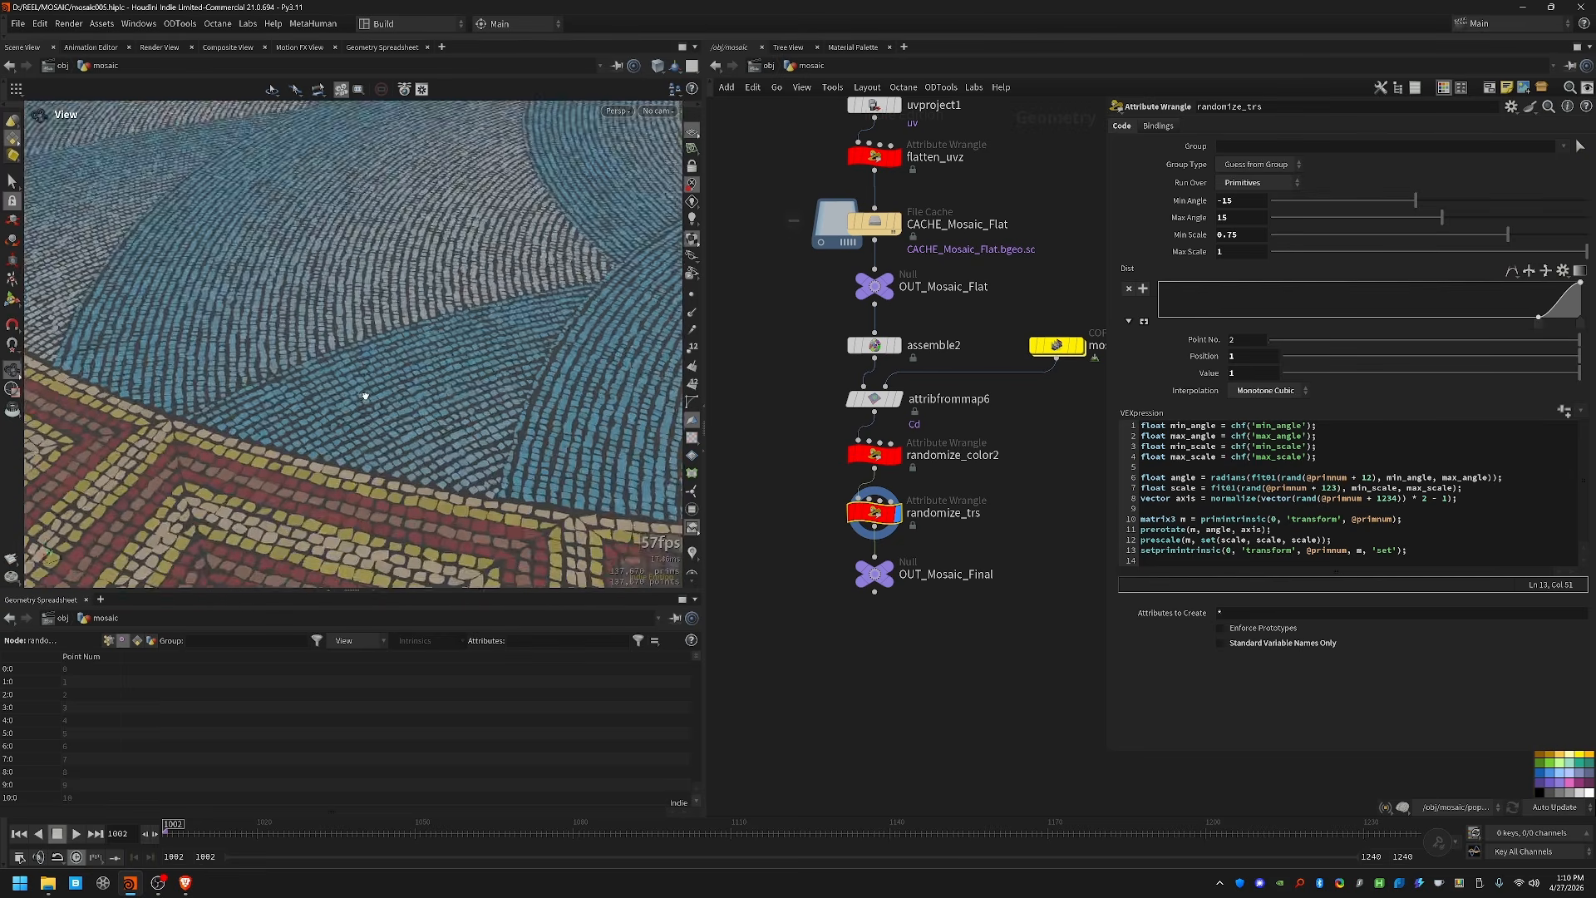
left_click_drag(365, 397, 428, 441)
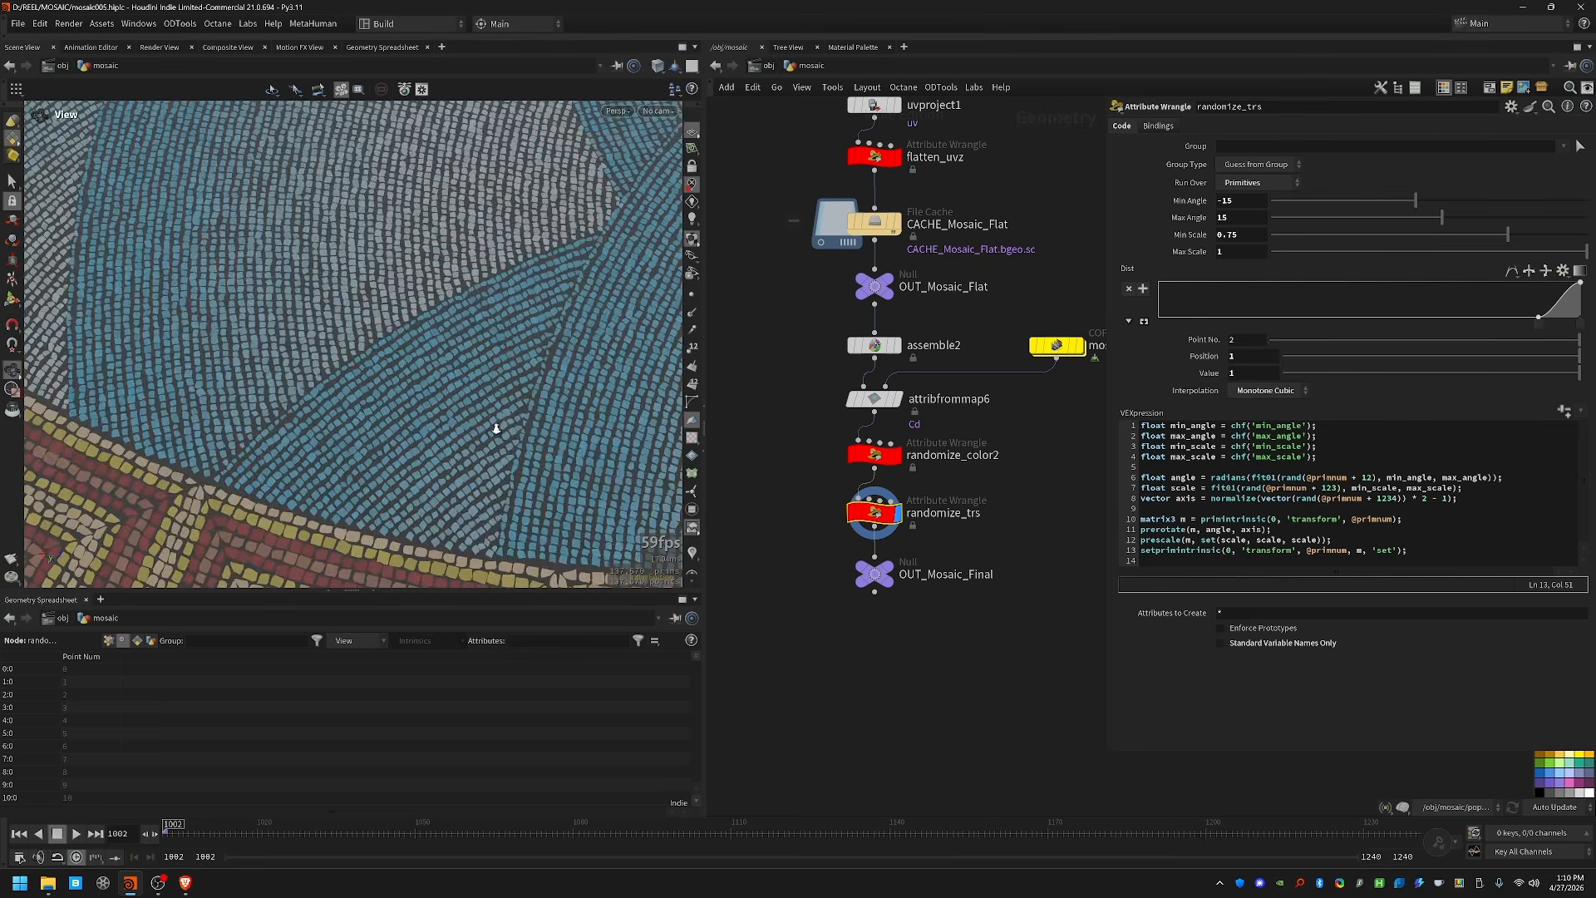
scroll(427, 442, "down", 6)
left_click(894, 467)
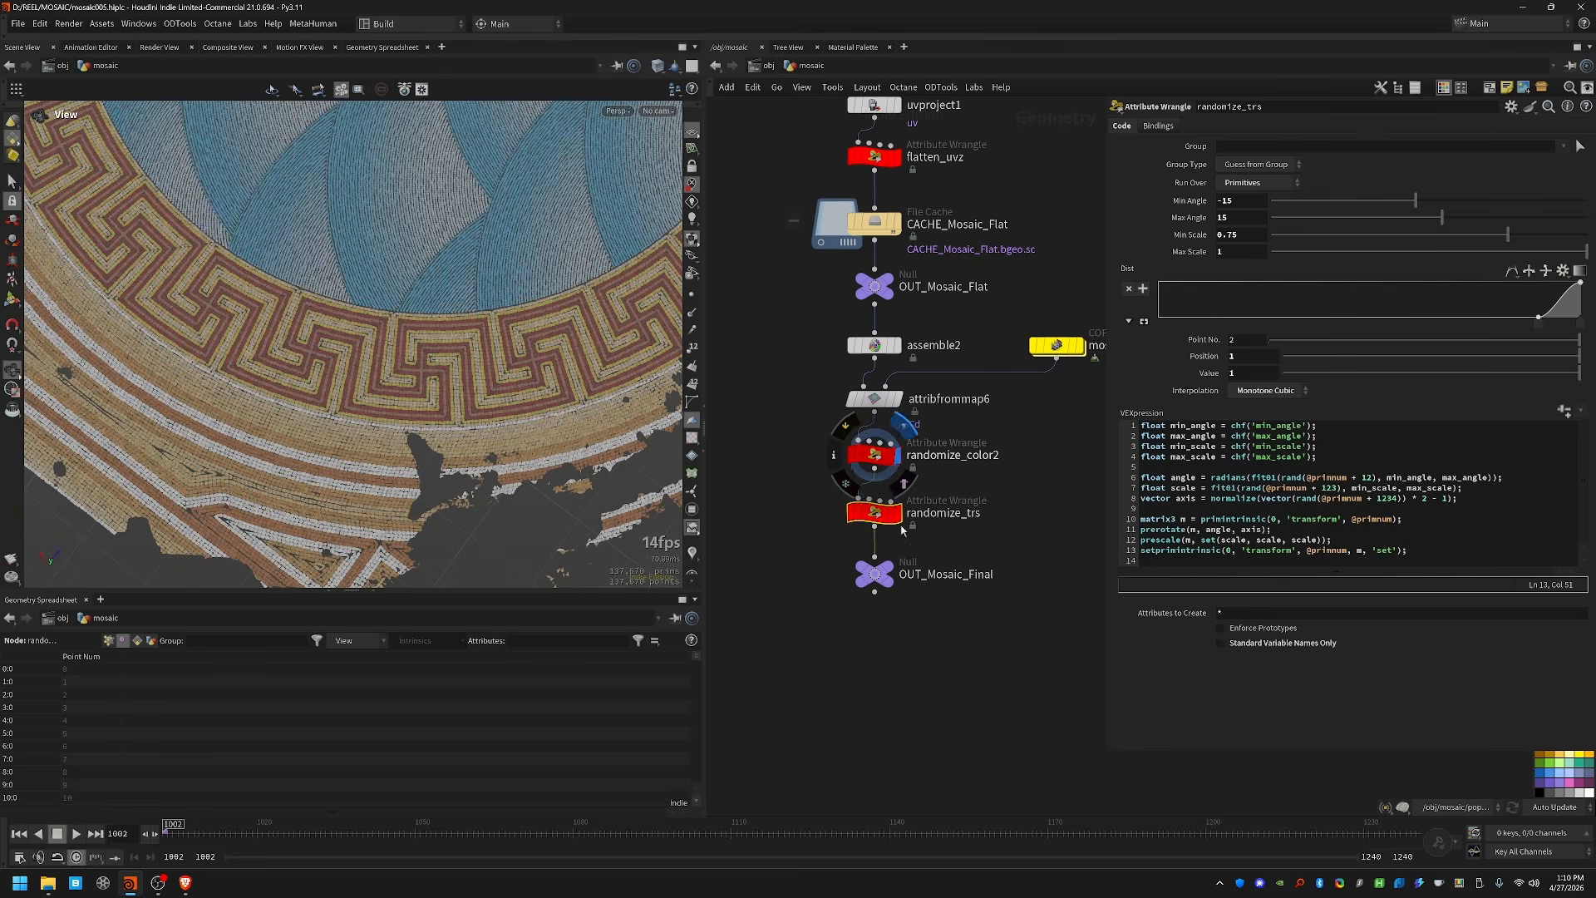
left_click(900, 527)
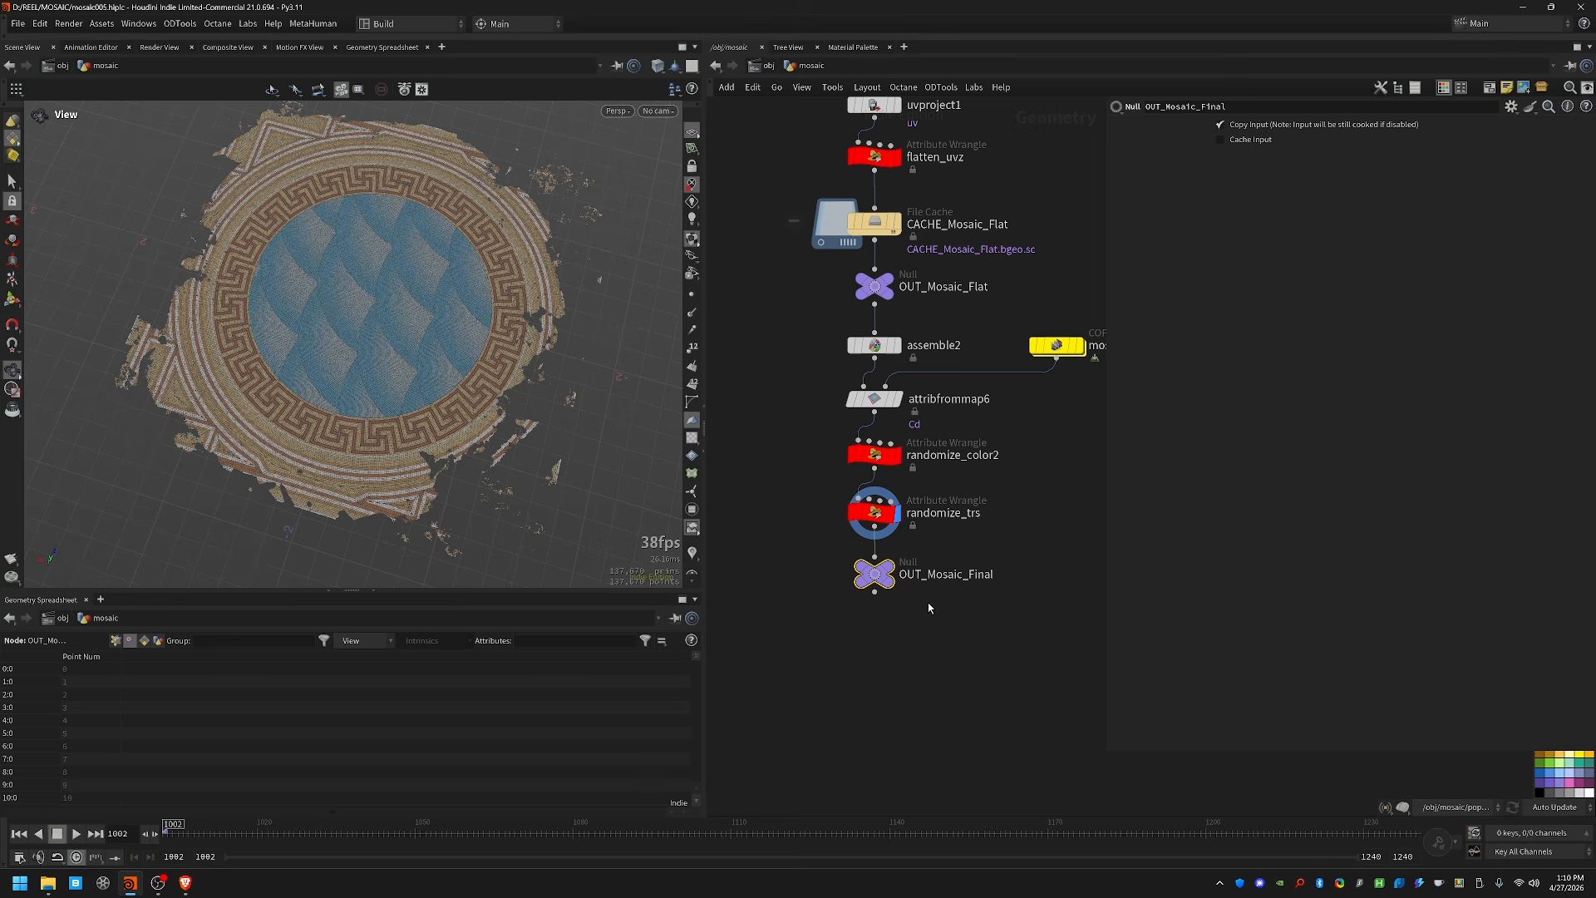
Step: Display OUT_Mosaic_Final and save the scene
key("r")
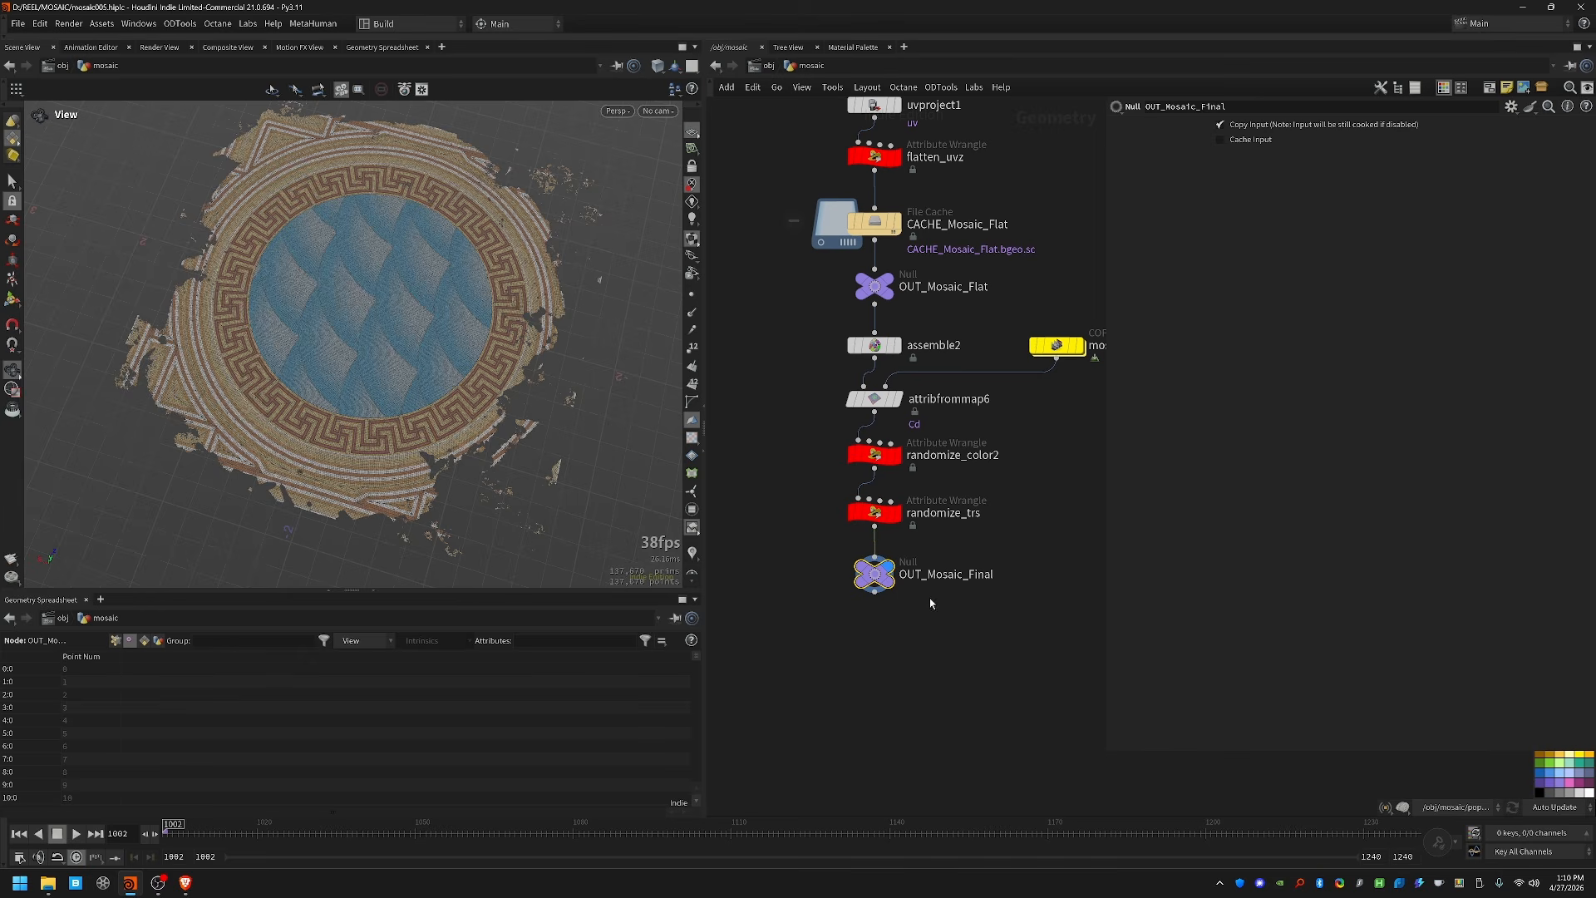
key("ctrl+s")
left_click_drag(278, 168, 584, 368)
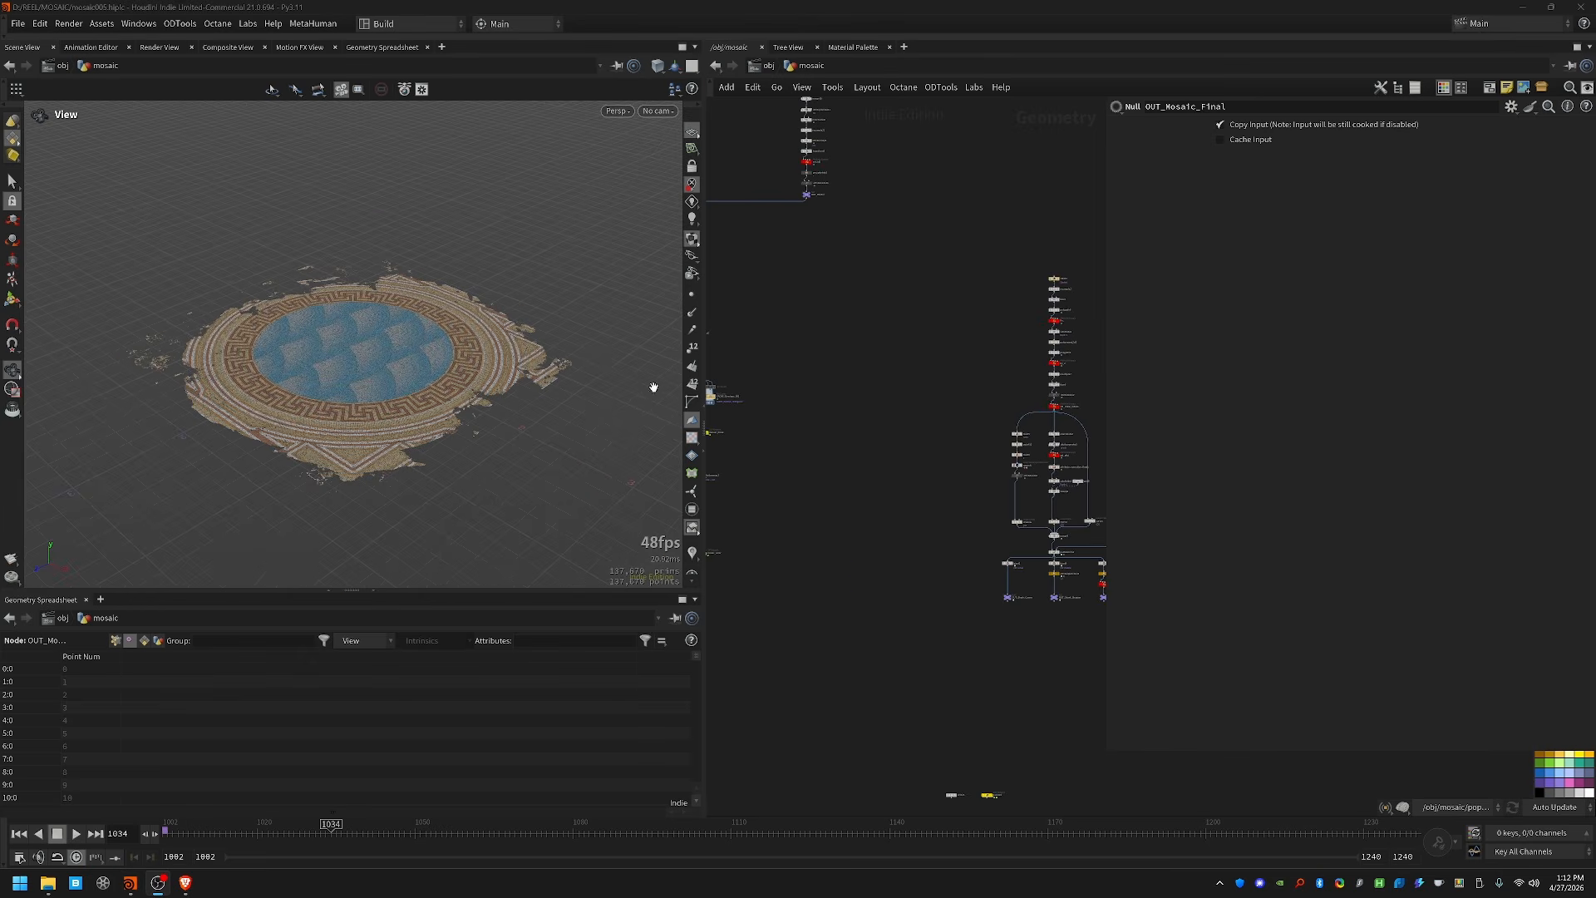
Step: Display OUT_Shark_Curves in the shark network and examine the concentric shark curves
middle_click_drag(918, 477, 835, 485)
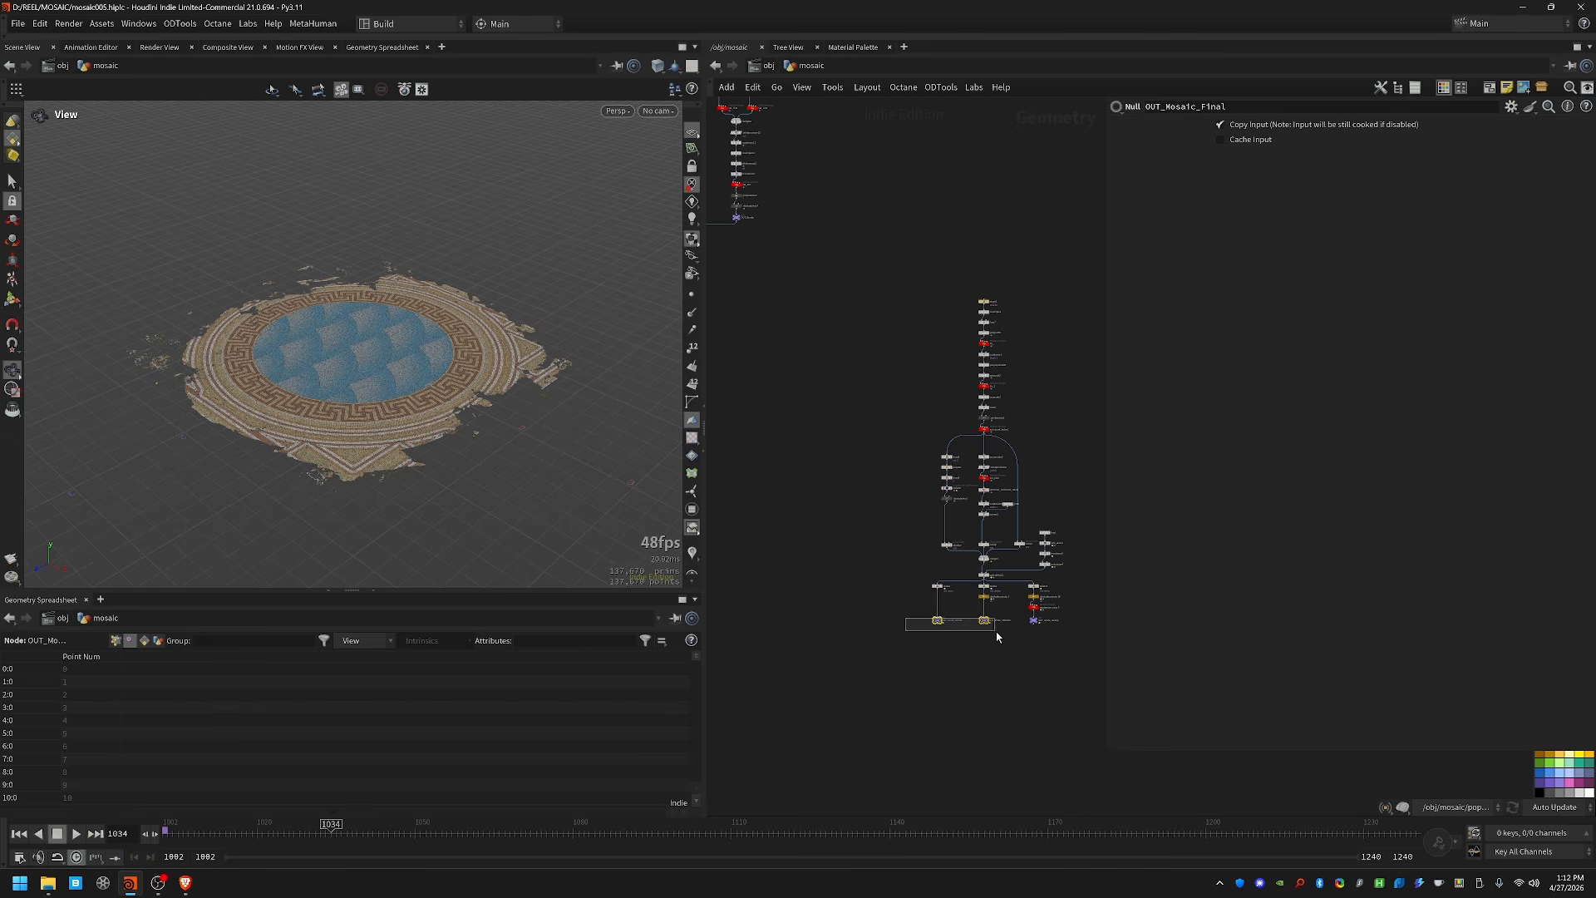
left_click(937, 619)
left_click_drag(569, 302, 503, 417)
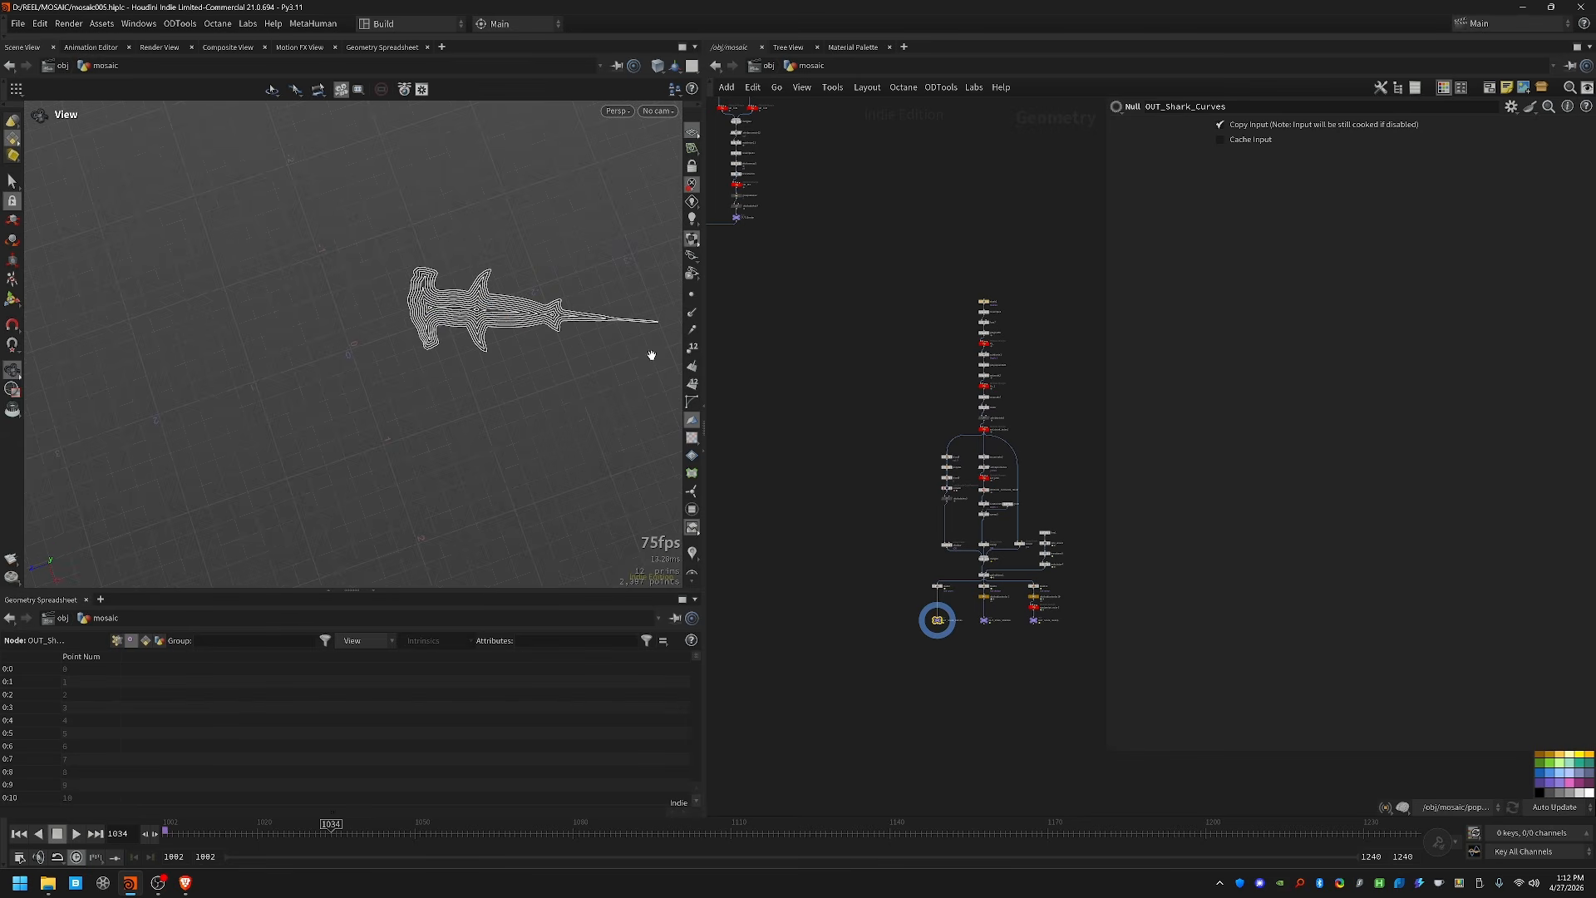
Step: Display stash2 at the start of the shark chain and examine the stashed hammerhead outline
middle_click_drag(952, 296, 859, 507)
scroll(948, 394, "up", 3)
scroll(858, 512, "up", 5)
left_click_drag(858, 519, 1027, 565)
left_click(1008, 549)
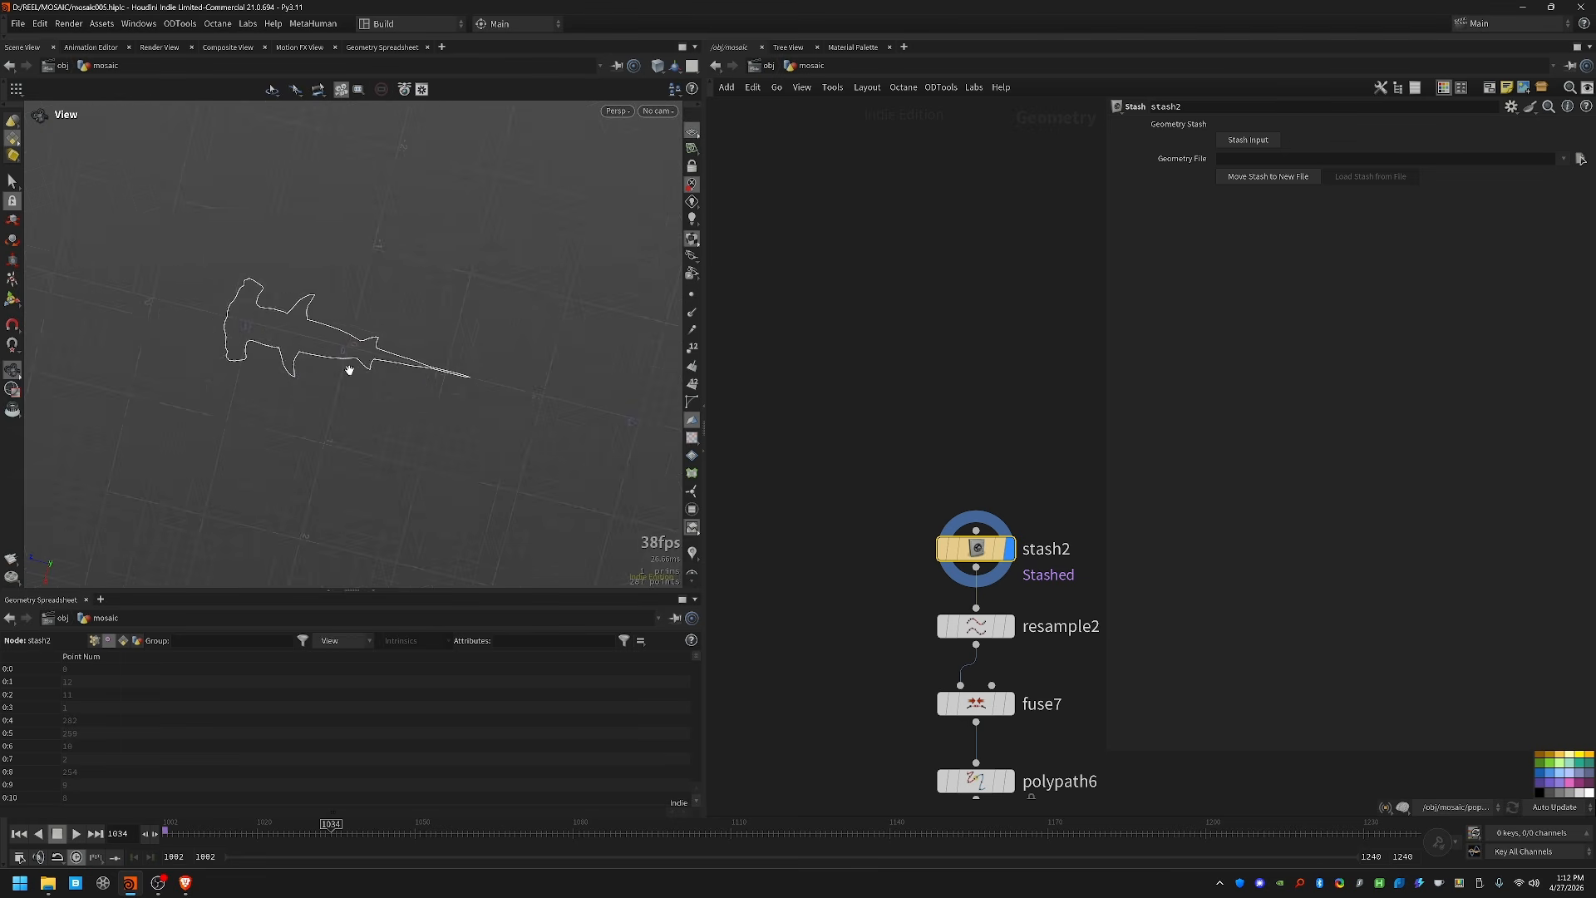
right_click_drag(310, 325, 582, 283)
left_click_drag(339, 395, 469, 308)
right_click_drag(470, 308, 338, 360)
left_click_drag(358, 338, 420, 377)
middle_click_drag(964, 418, 823, 323)
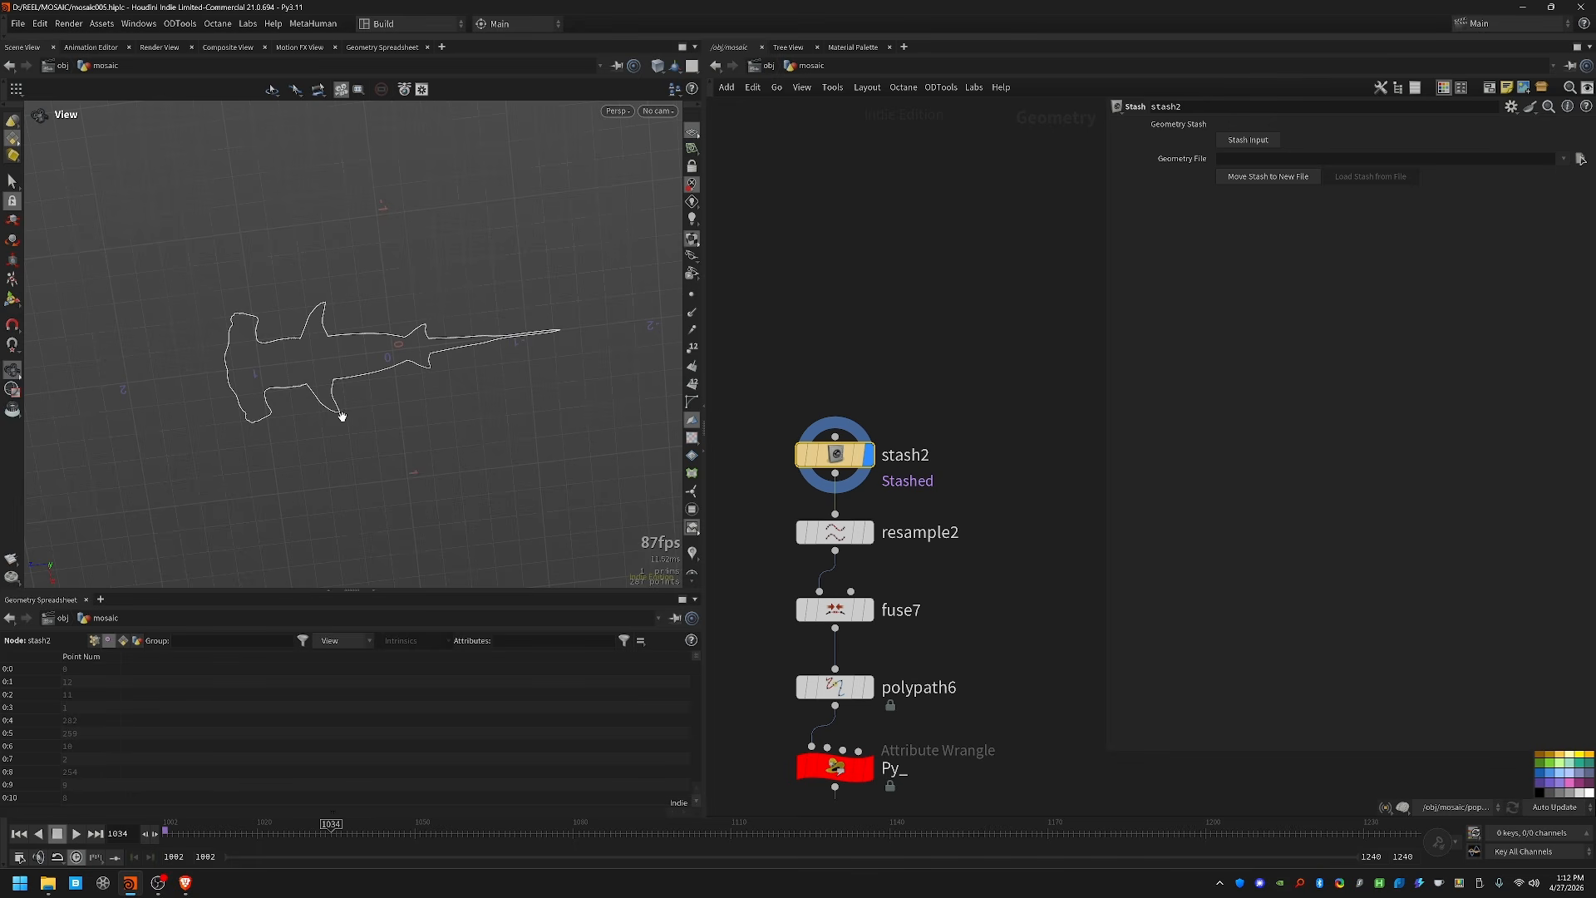
left_click_drag(342, 416, 441, 349)
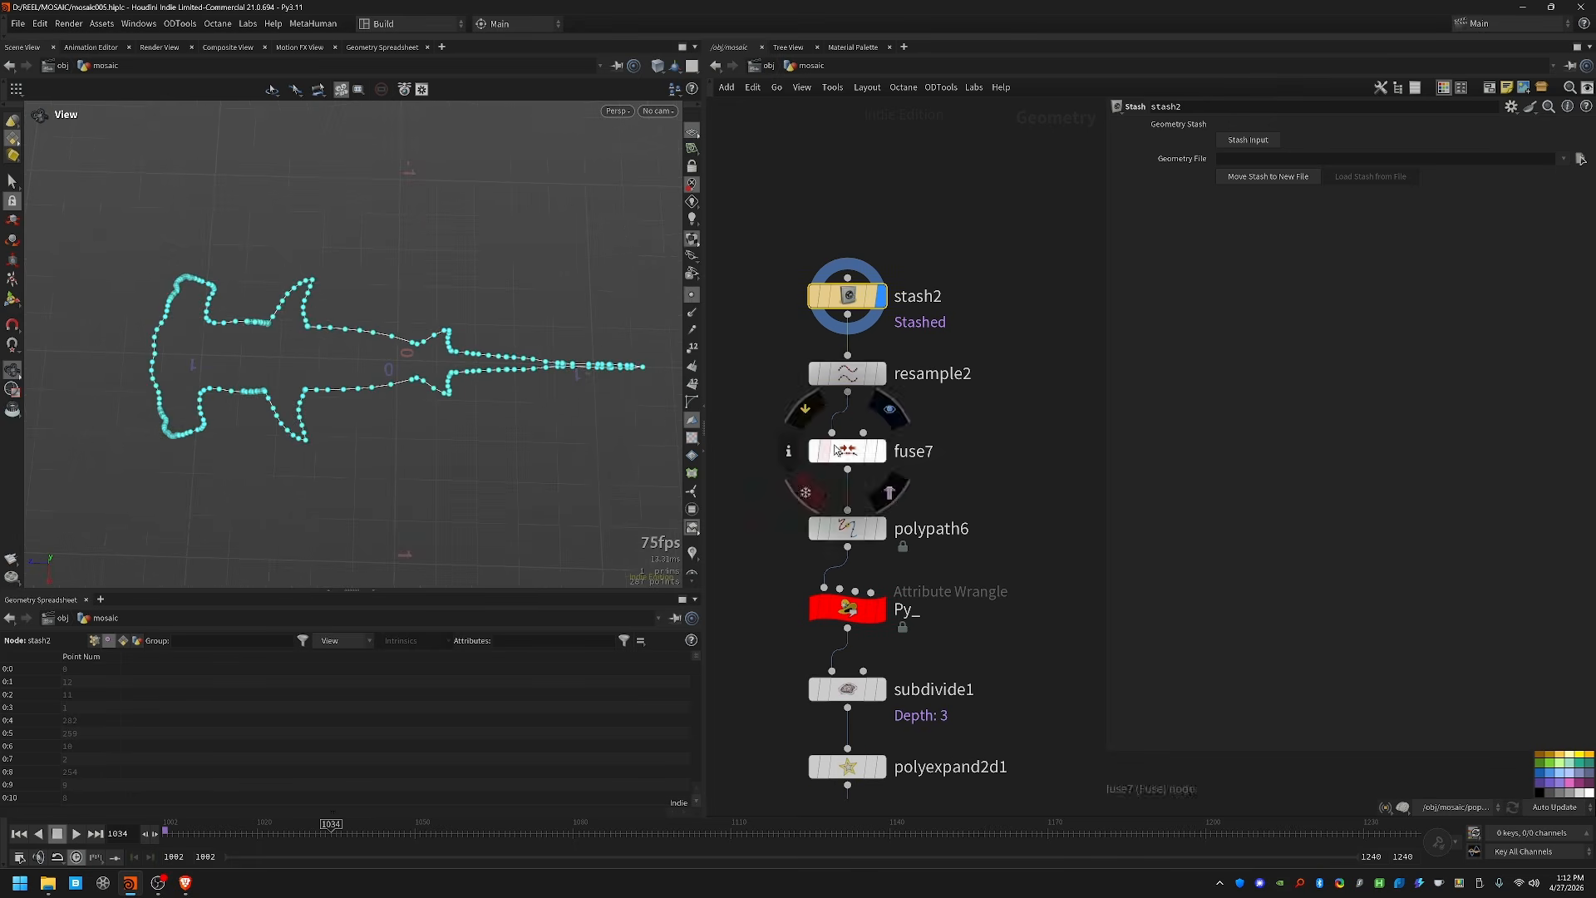
Step: Step the display through resample2, fuse7, polypath6, Py_ and subdivide1 to examine how the shark outline is prepared
key("Down")
key("Down")
key("Down")
middle_click_drag(1020, 575, 1029, 446)
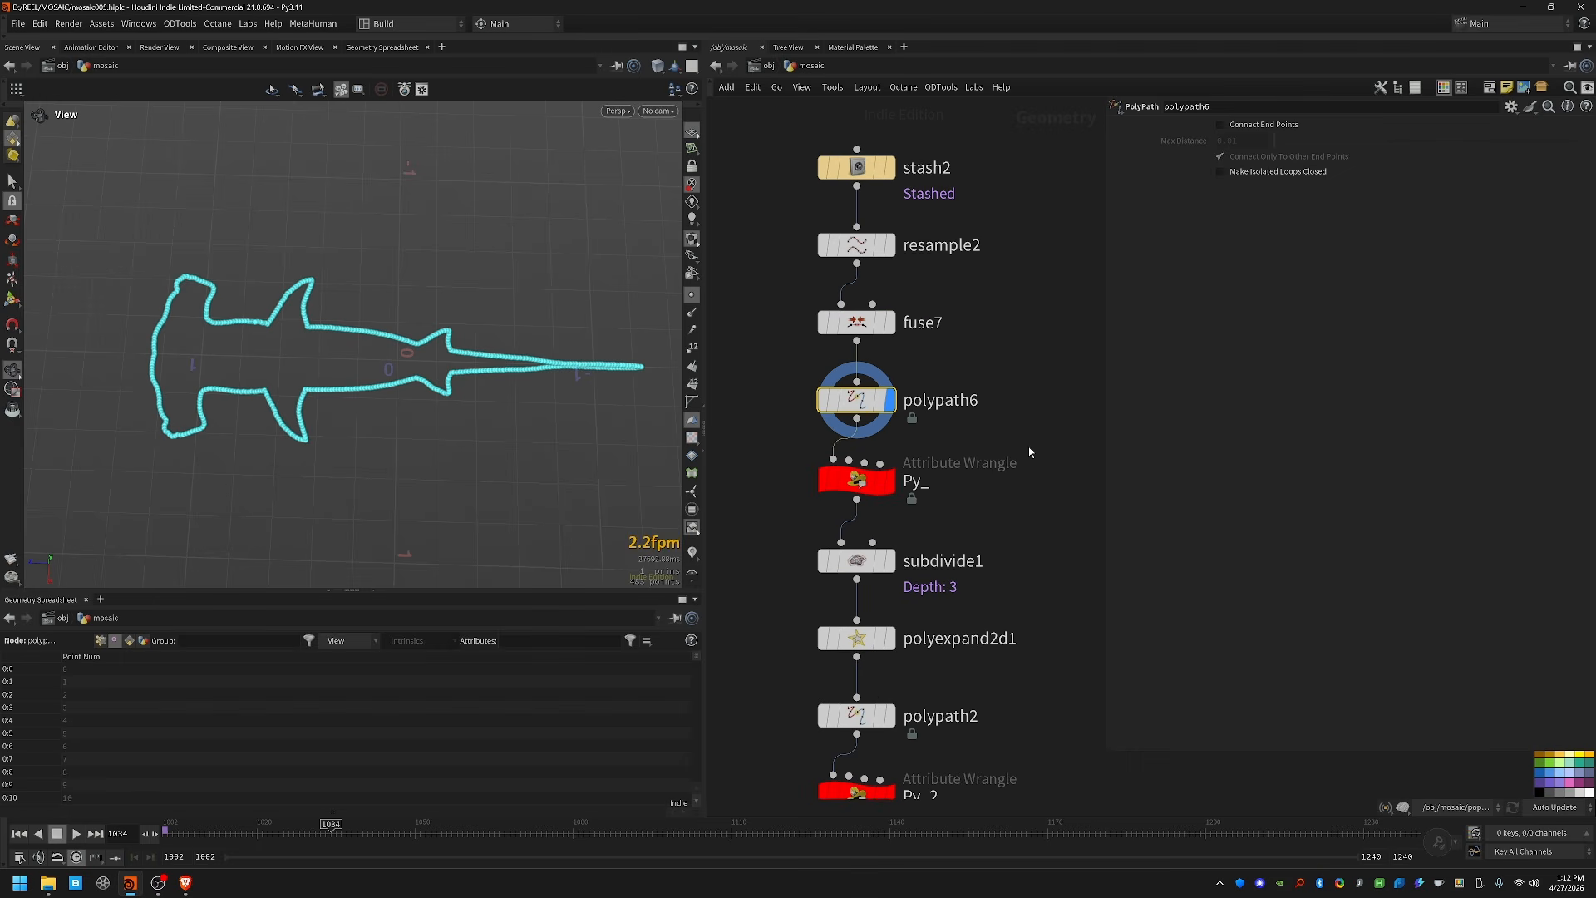
key("Down")
key("Down")
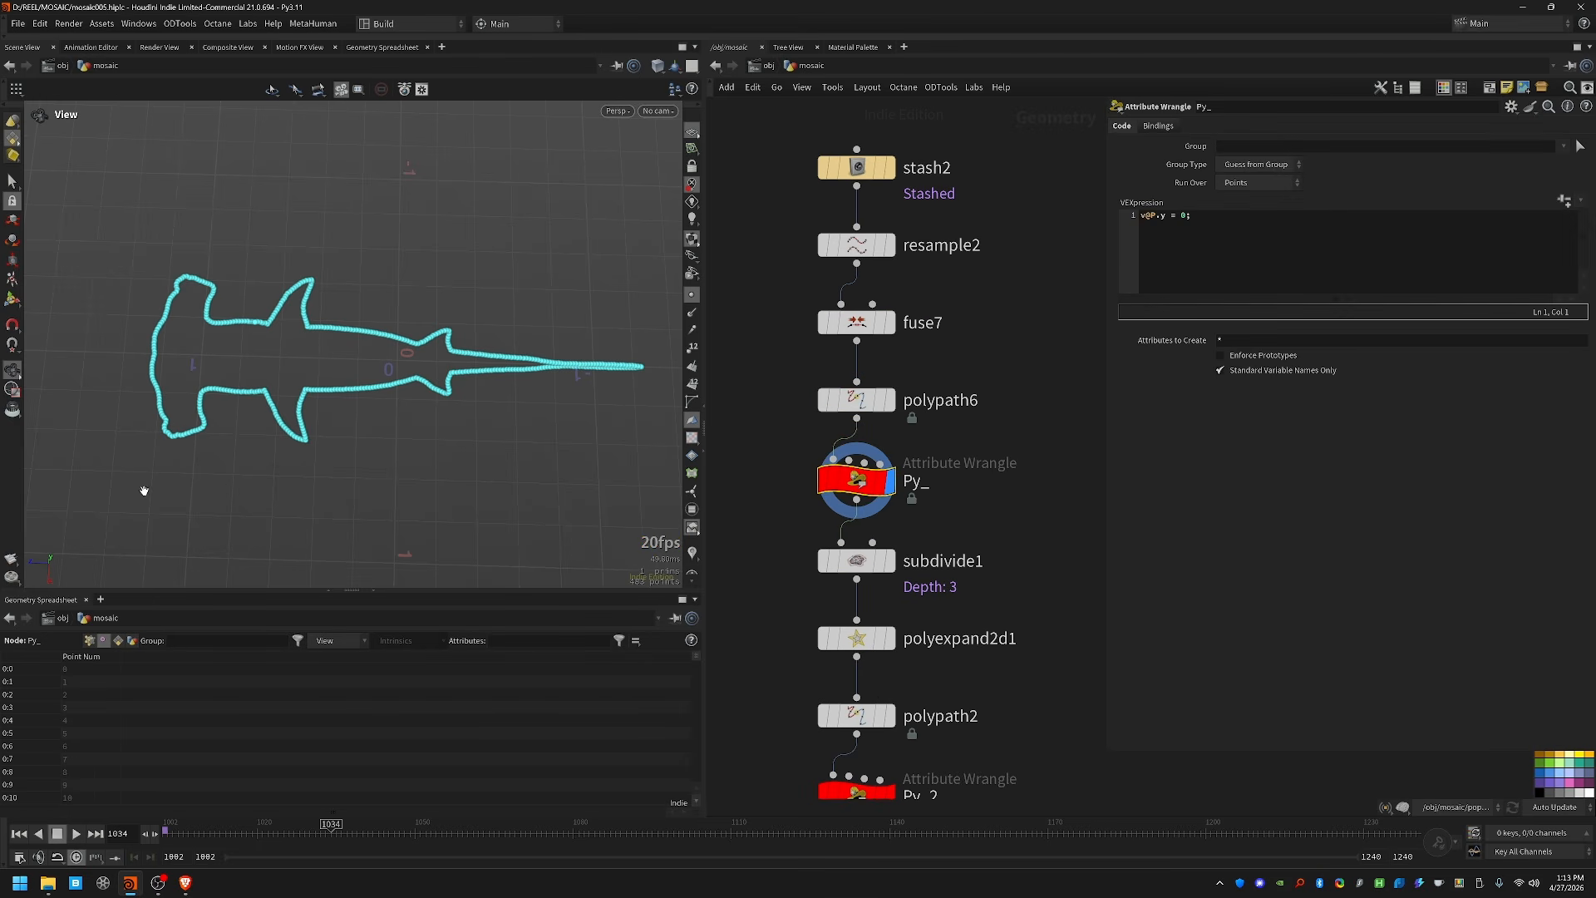
middle_click_drag(950, 612, 918, 338)
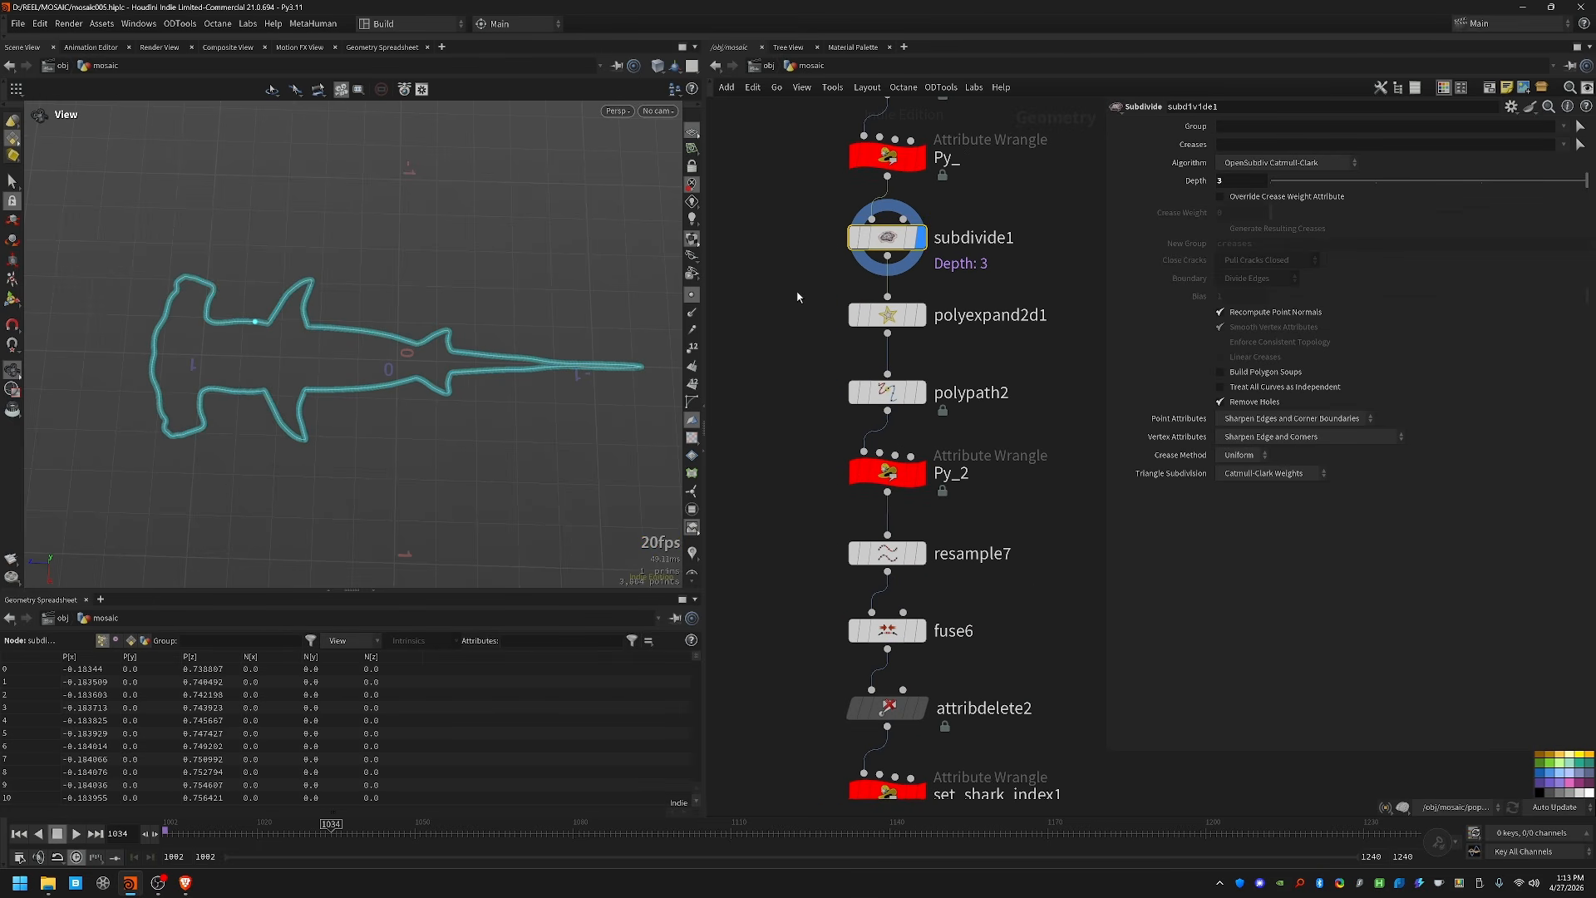
Step: Step the display through polyexpand2d1, polypath2 and Py_2 to examine the inward offset curves and the flattening code
key("Down")
key("r")
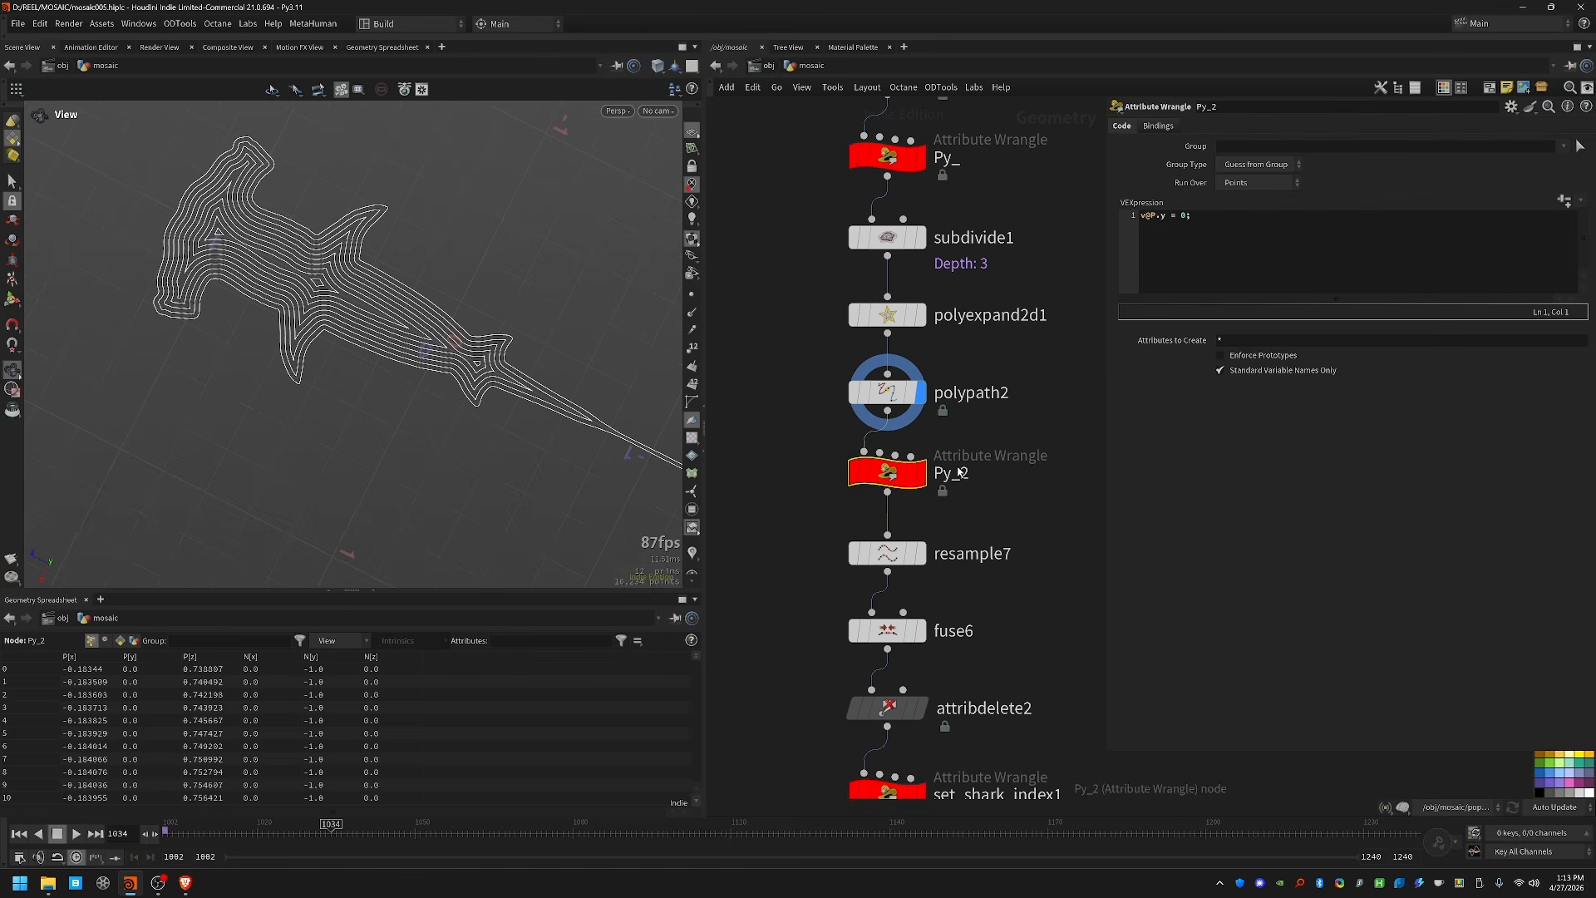
key("r")
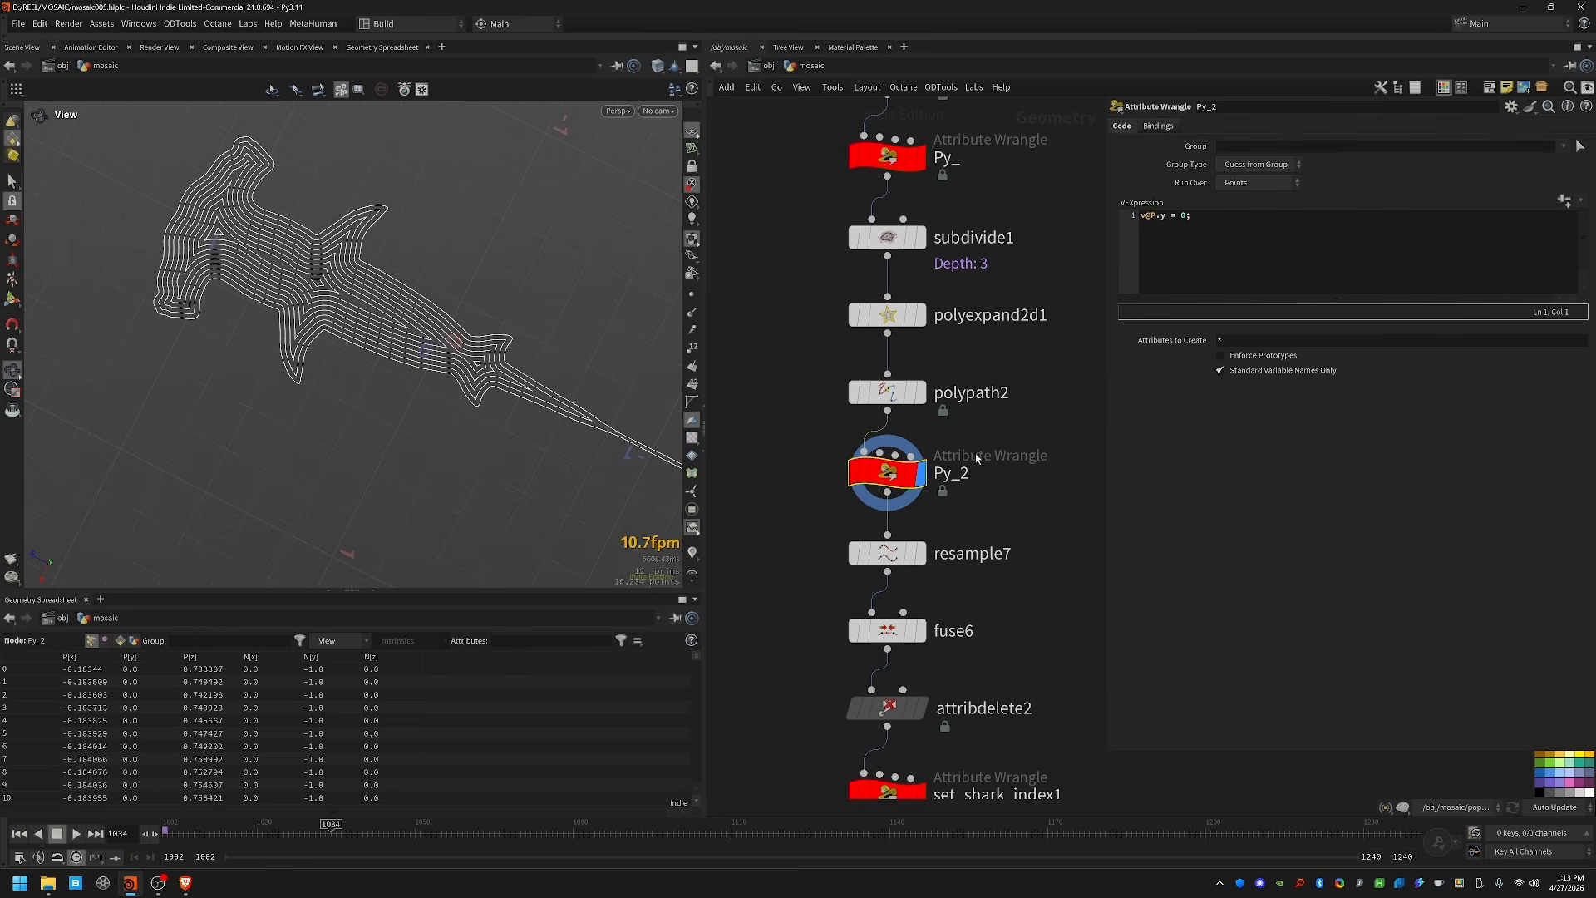
middle_click_drag(1037, 574, 1043, 362)
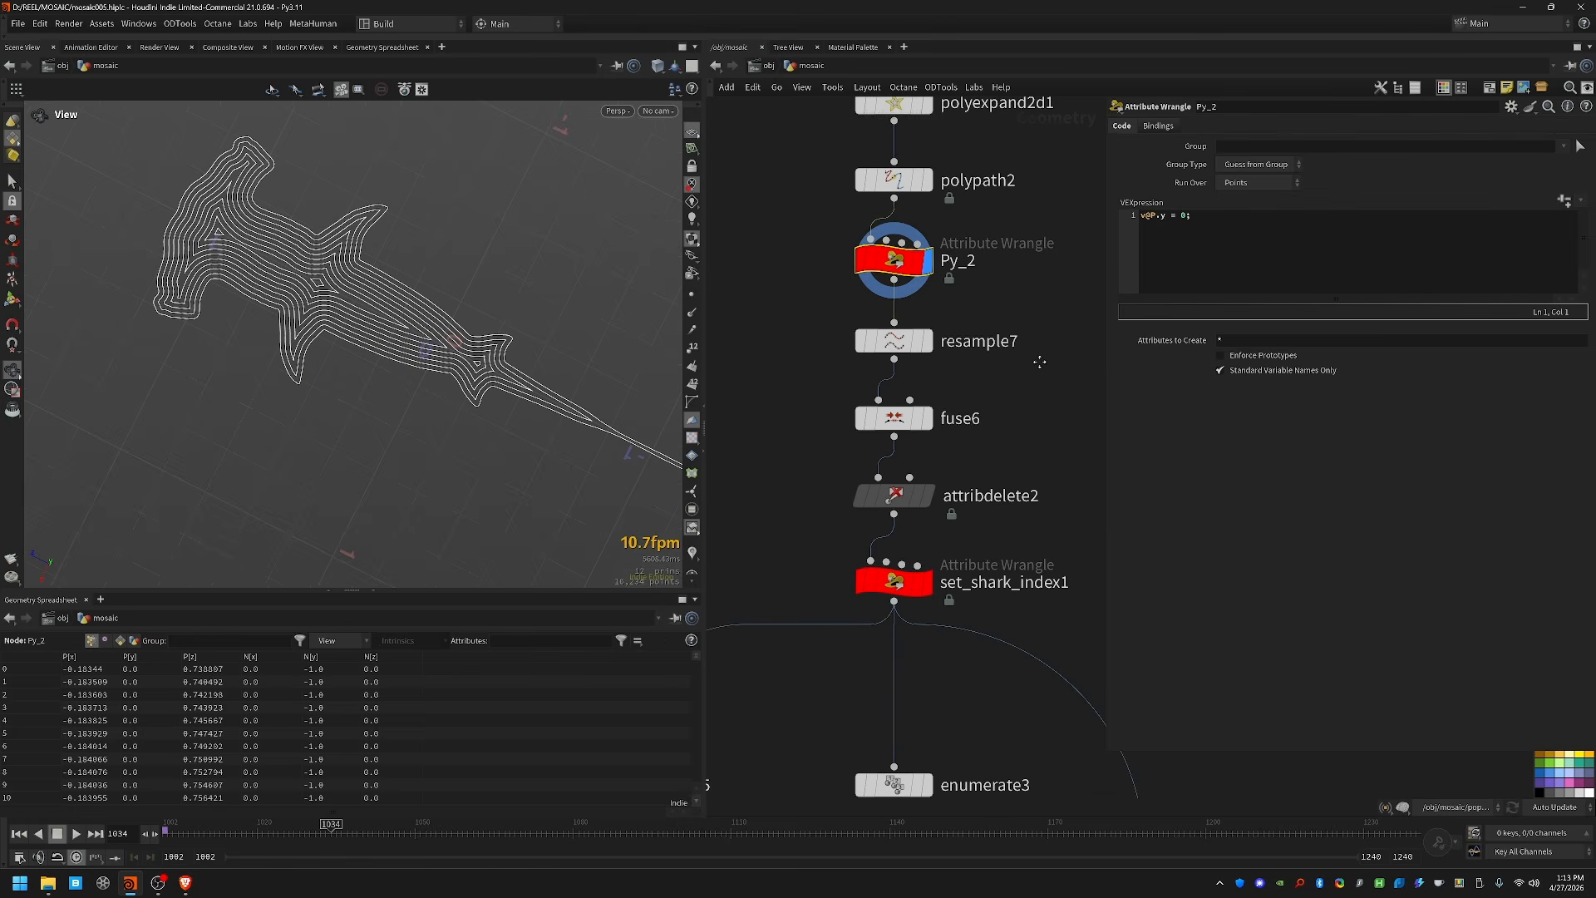
Step: Step the display from resample7 down to attribdelete2 and set_shark_index1 to examine the cleaned curves and the shark_index code
left_click(912, 340)
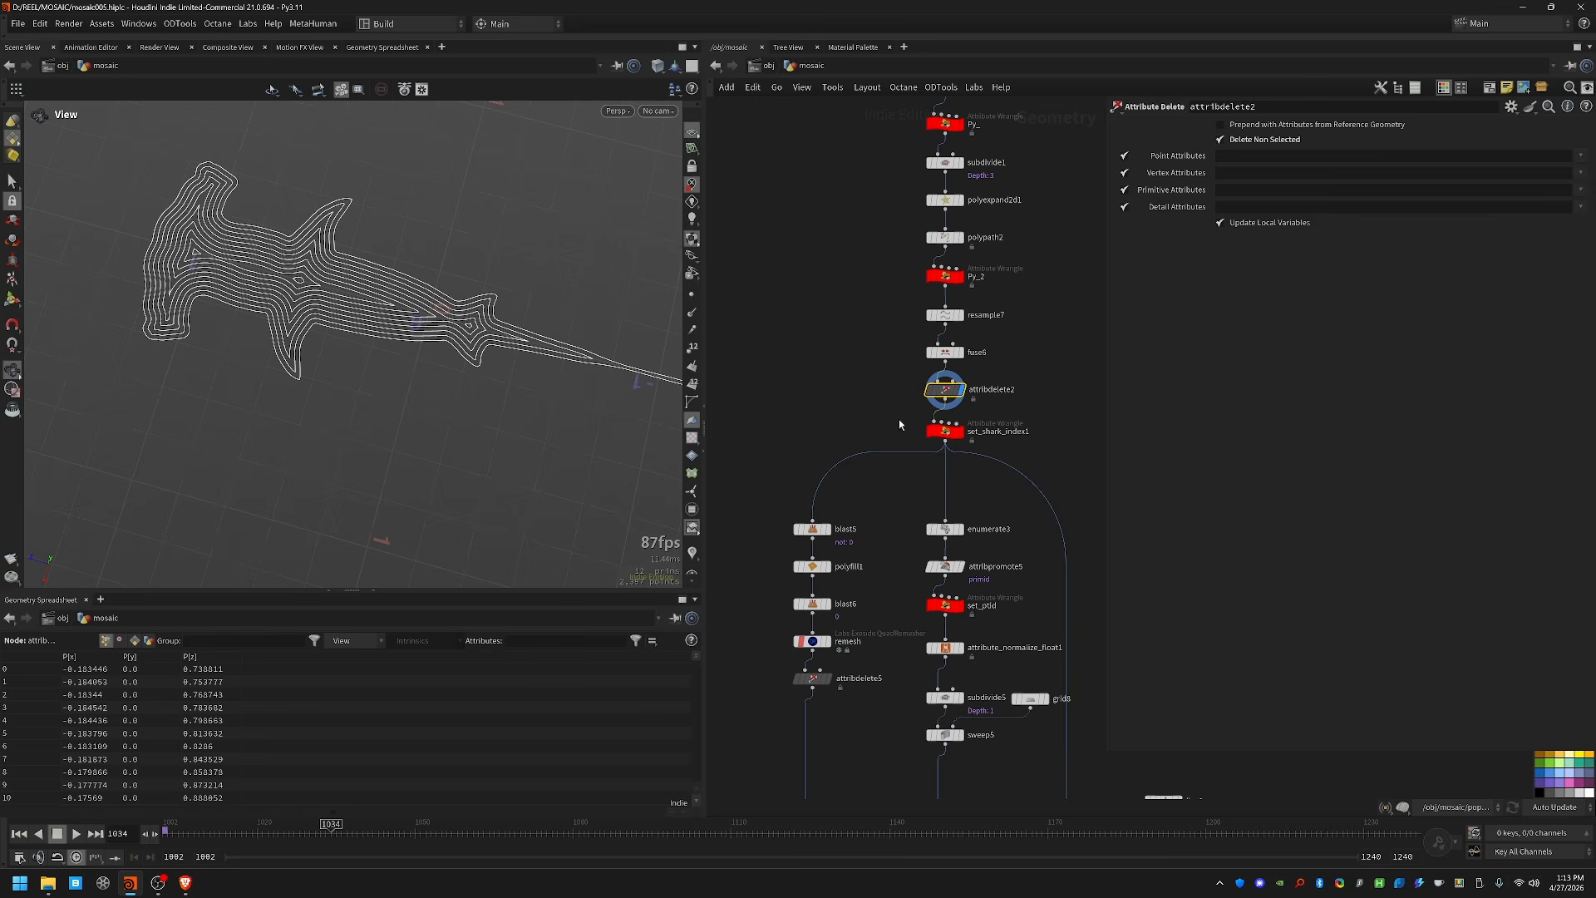
key("Down")
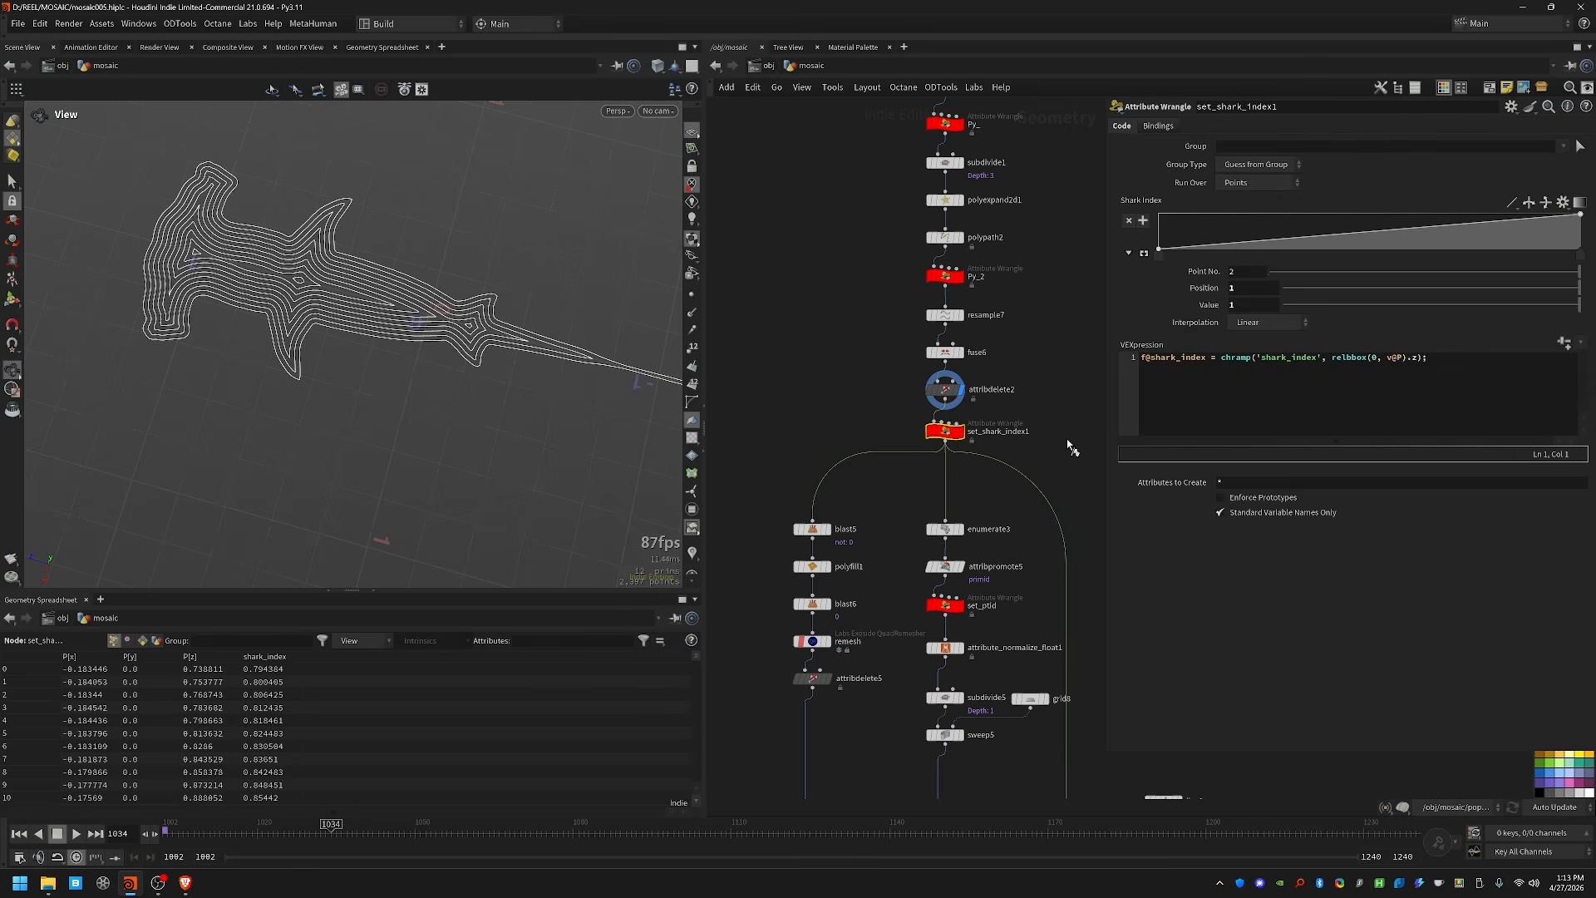
key("r")
middle_click_drag(482, 259, 424, 280)
left_click_drag(424, 280, 460, 271)
right_click_drag(460, 271, 439, 336)
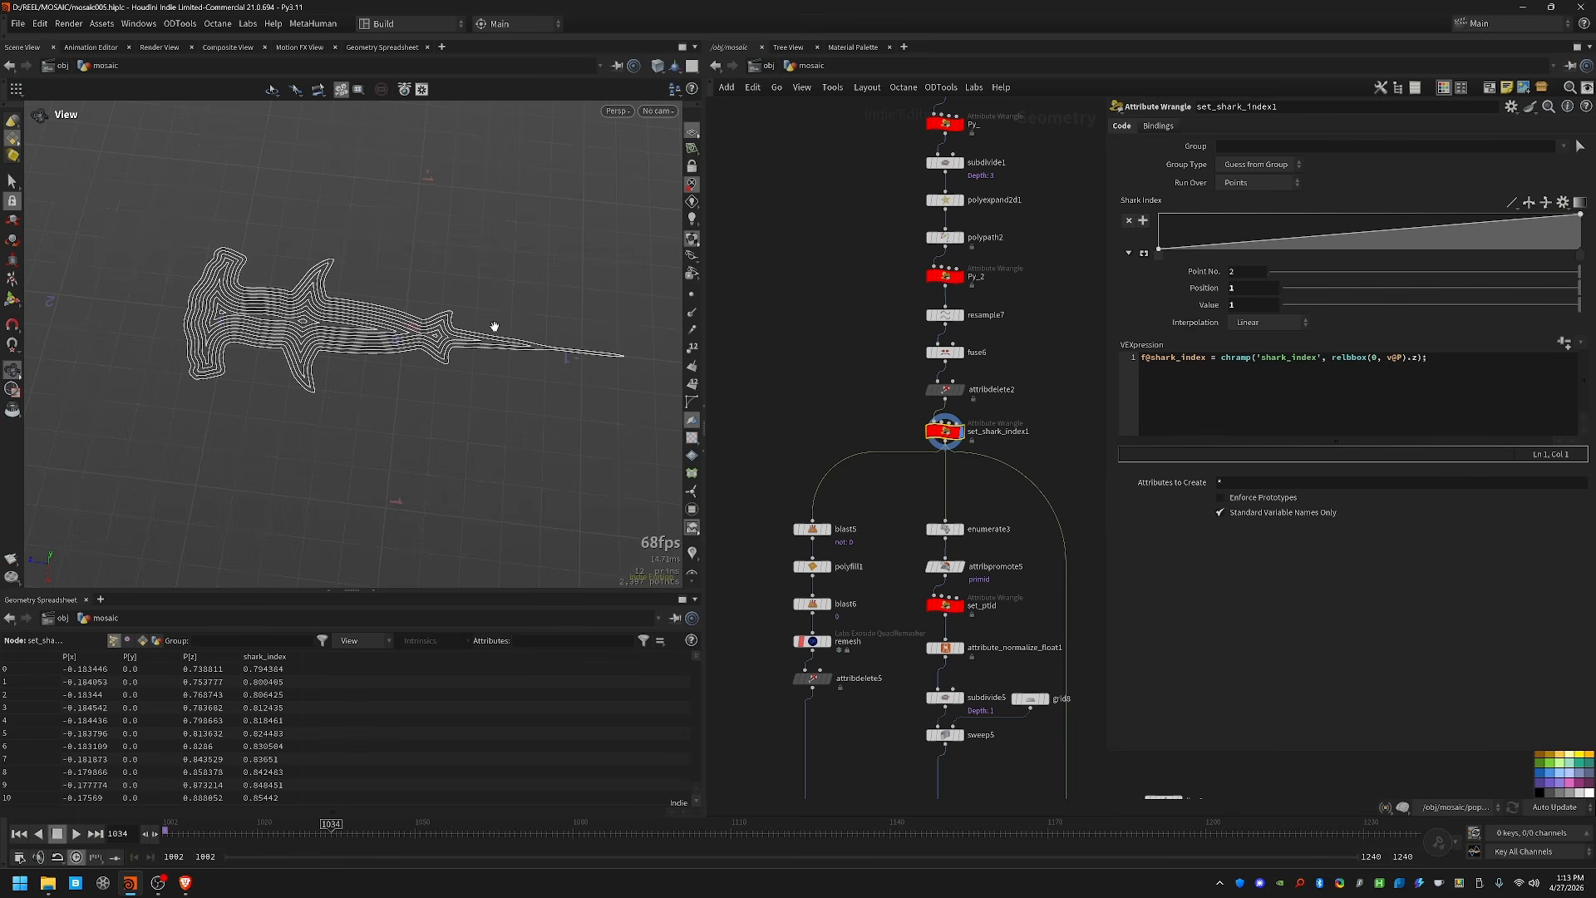
Step: Toggle the attribute visualization on and off to check shark_index along the shark, and inspect the three branches below set_shark_index1
left_click(692, 552)
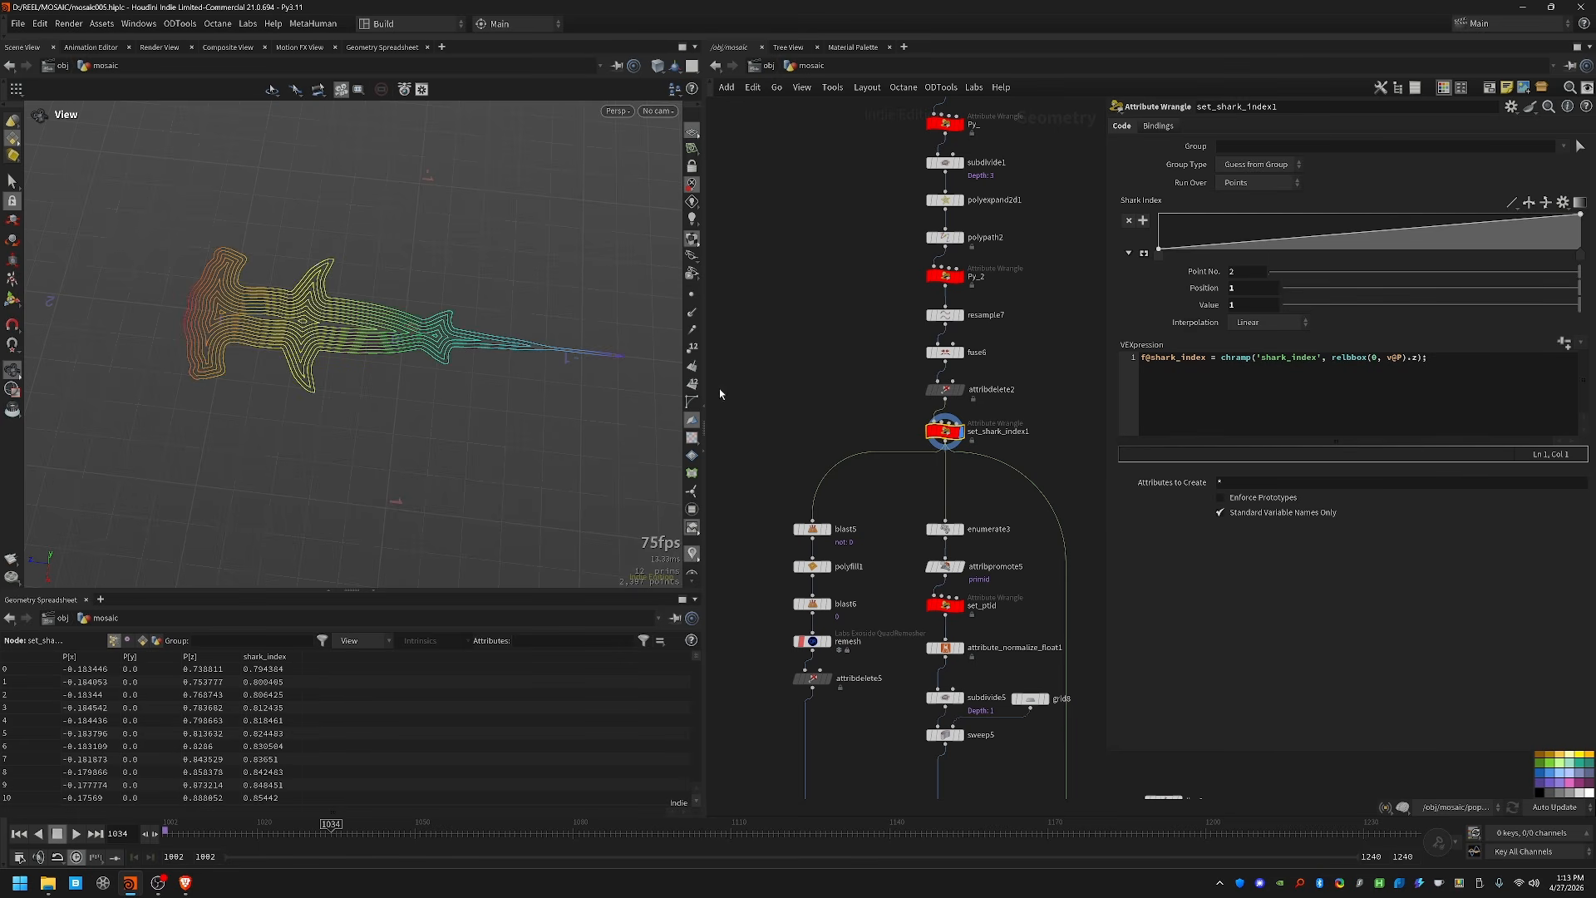
left_click(692, 553)
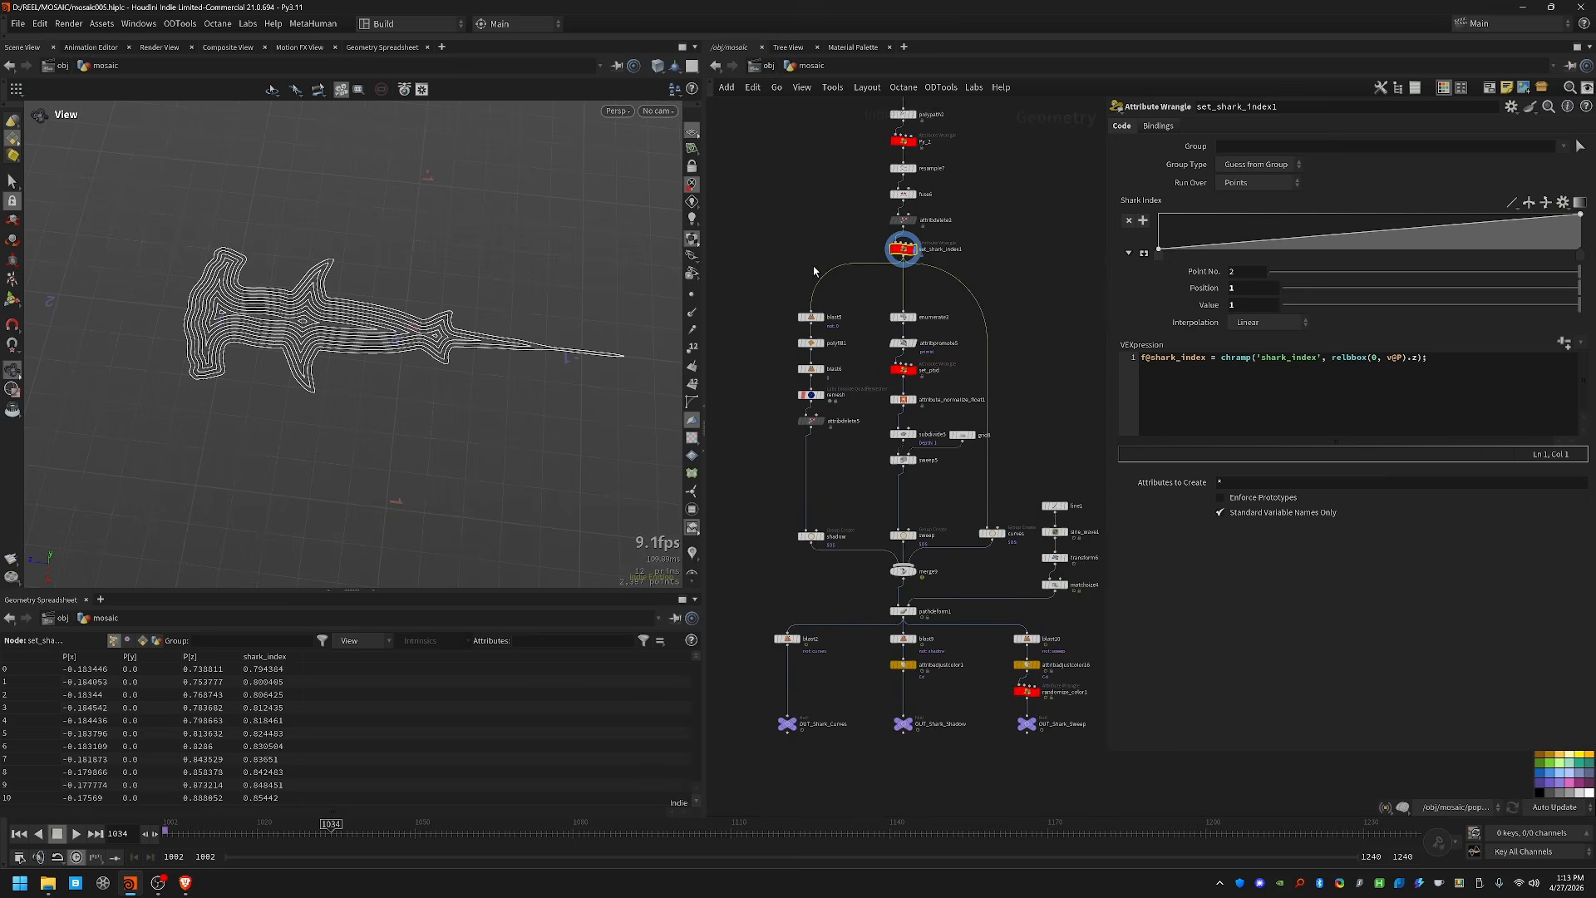
scroll(814, 271, "up", 2)
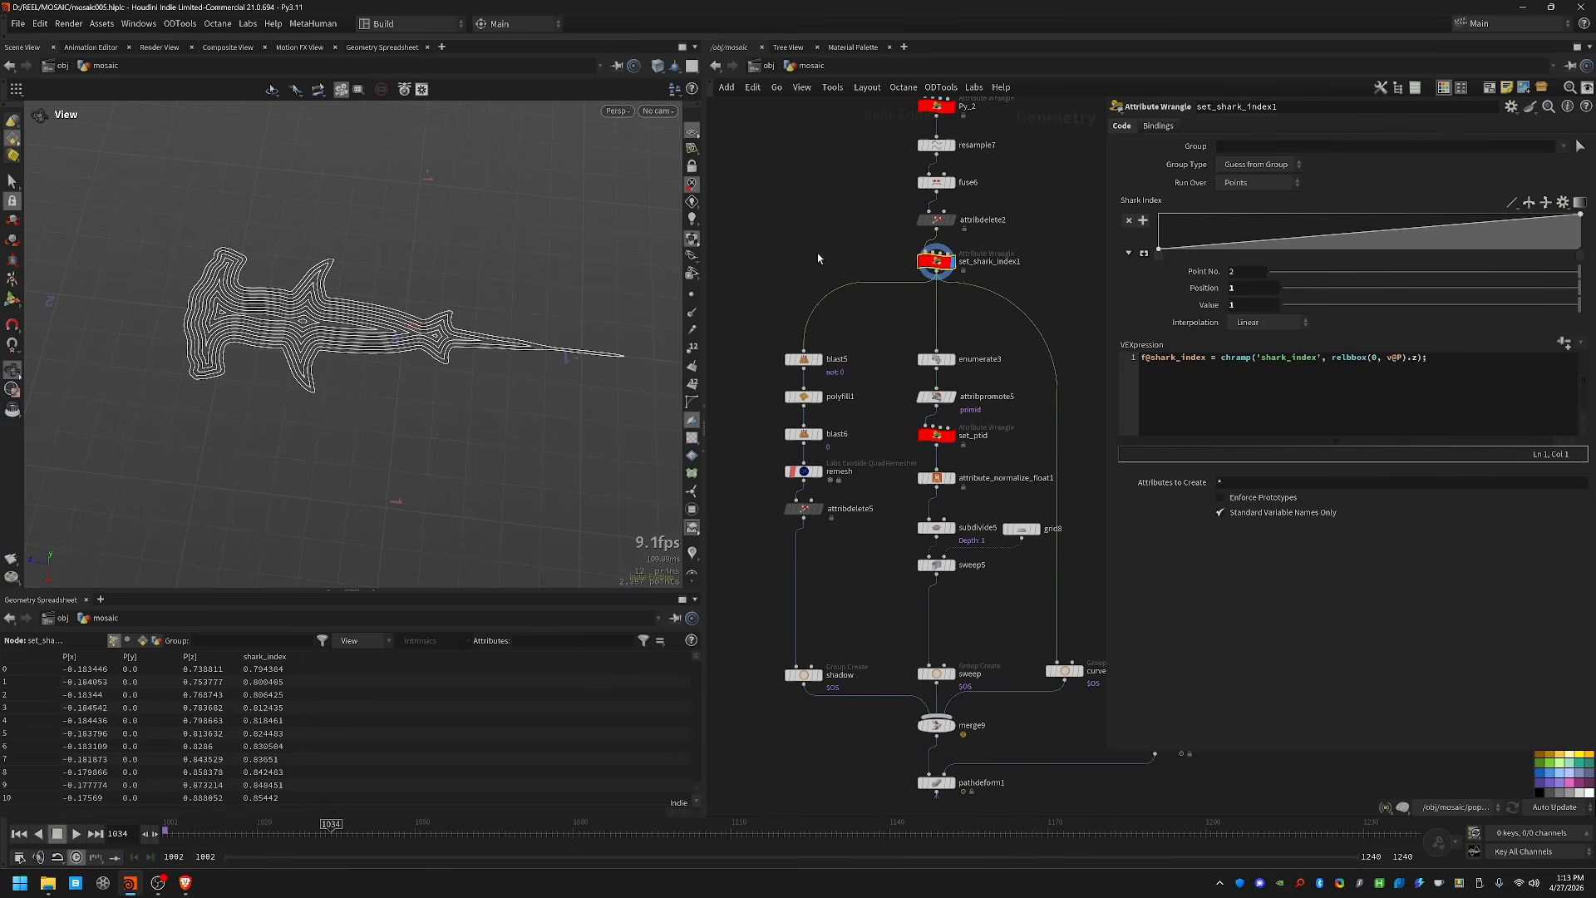
middle_click_drag(1018, 318, 950, 329)
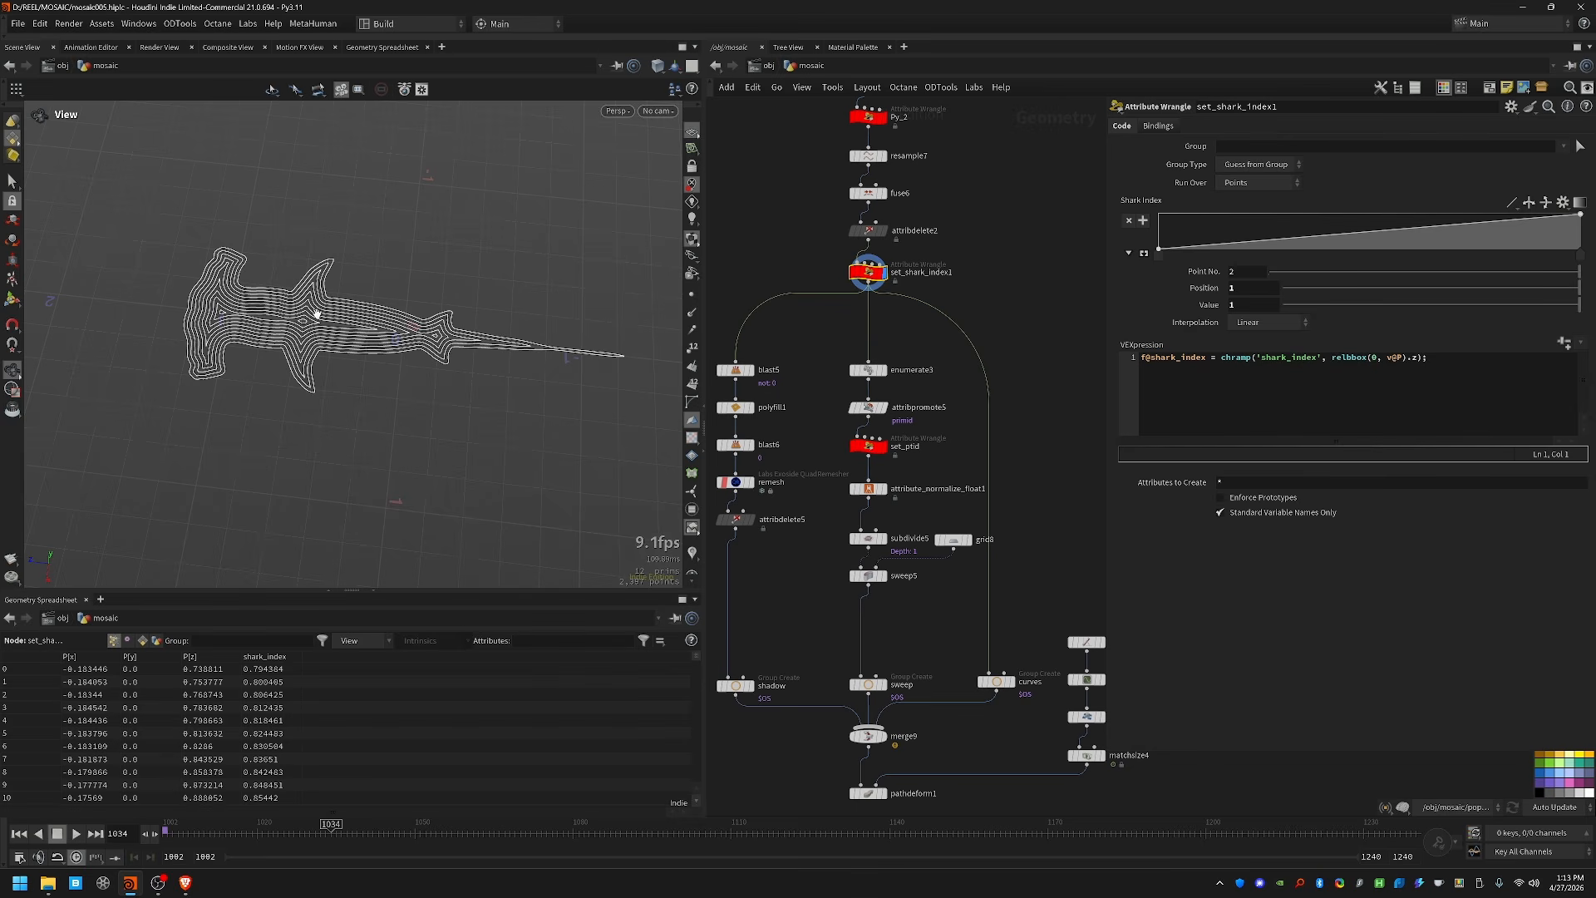
middle_click_drag(717, 646, 785, 593)
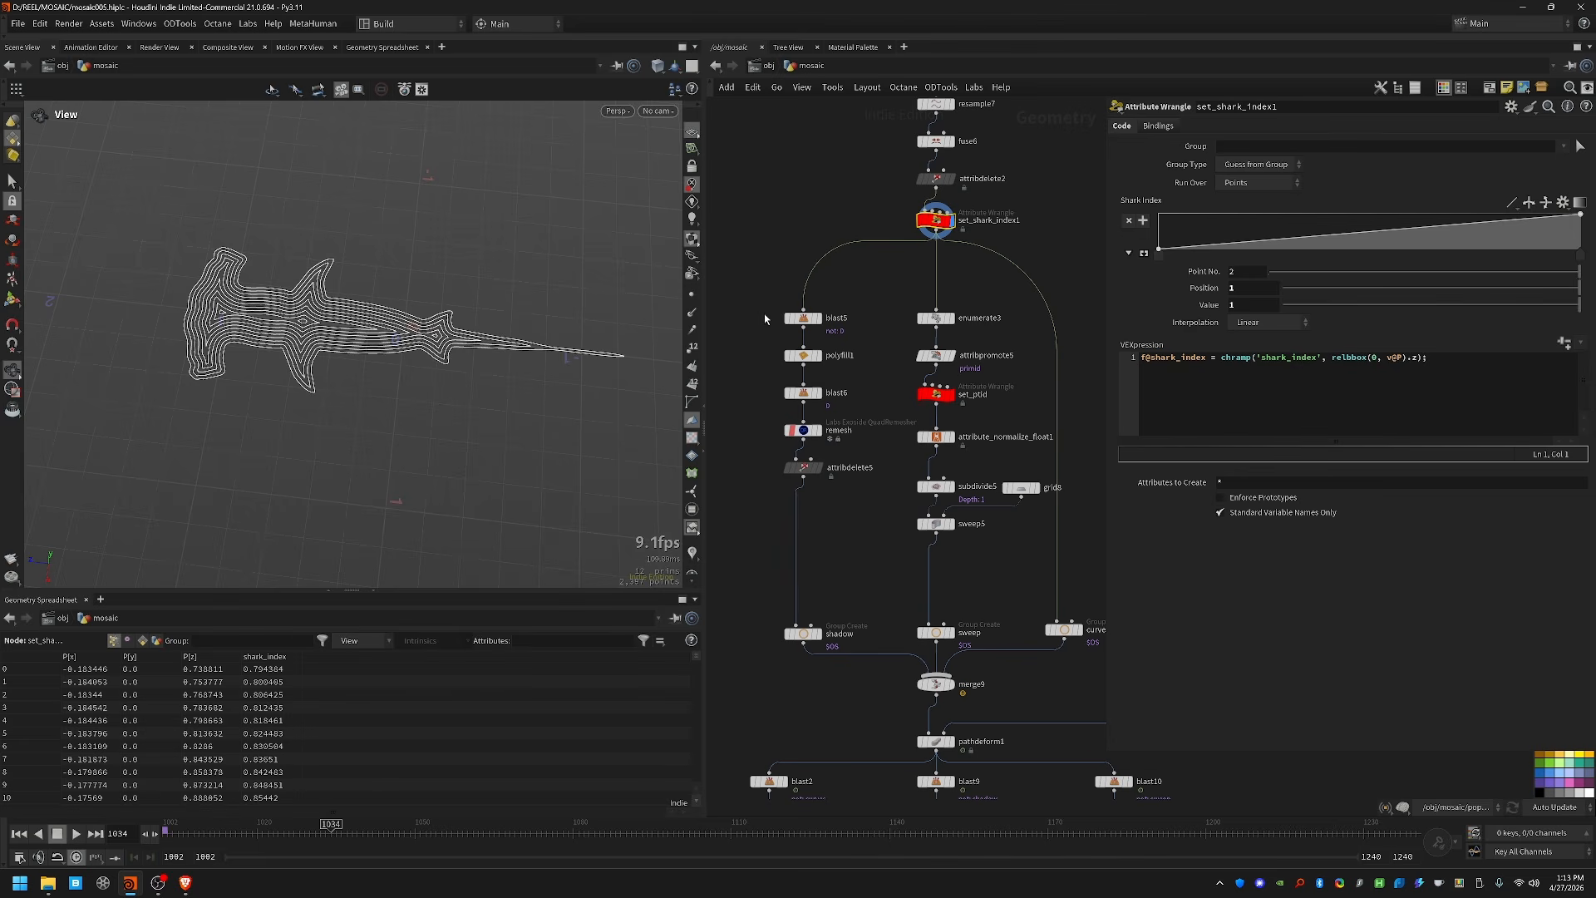
Step: Display blast5, polyfill1 and blast6 in turn to examine how the outer shark outline is filled into a solid shape
left_click(817, 318)
left_click(818, 355)
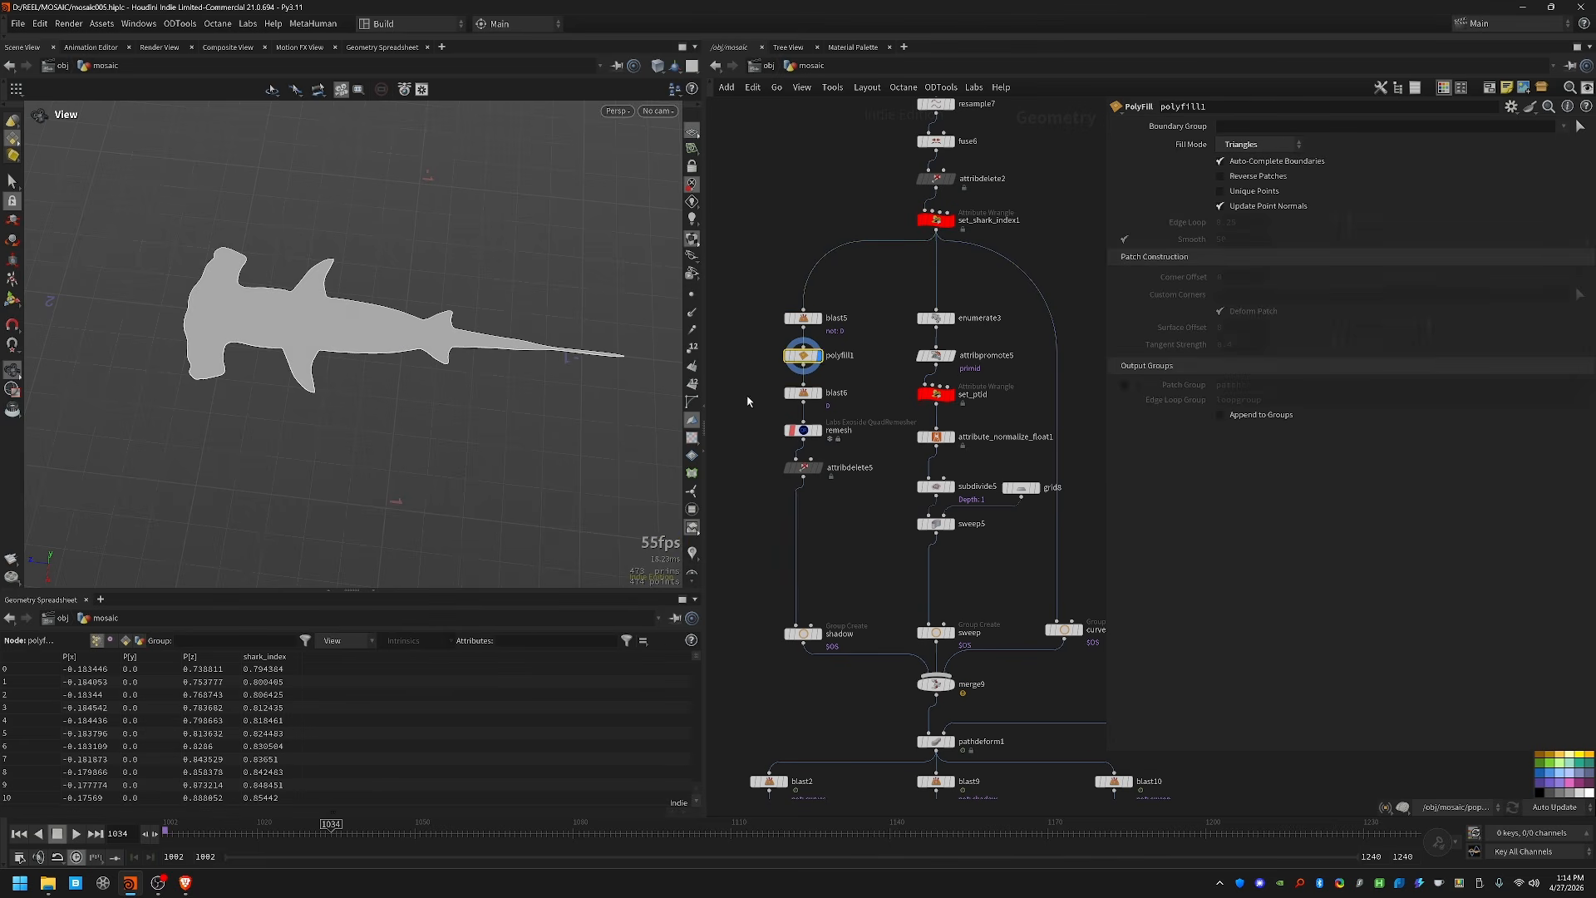
left_click(818, 393)
left_click_drag(487, 357, 463, 364)
middle_click_drag(463, 364, 458, 376)
right_click_drag(458, 377, 557, 379)
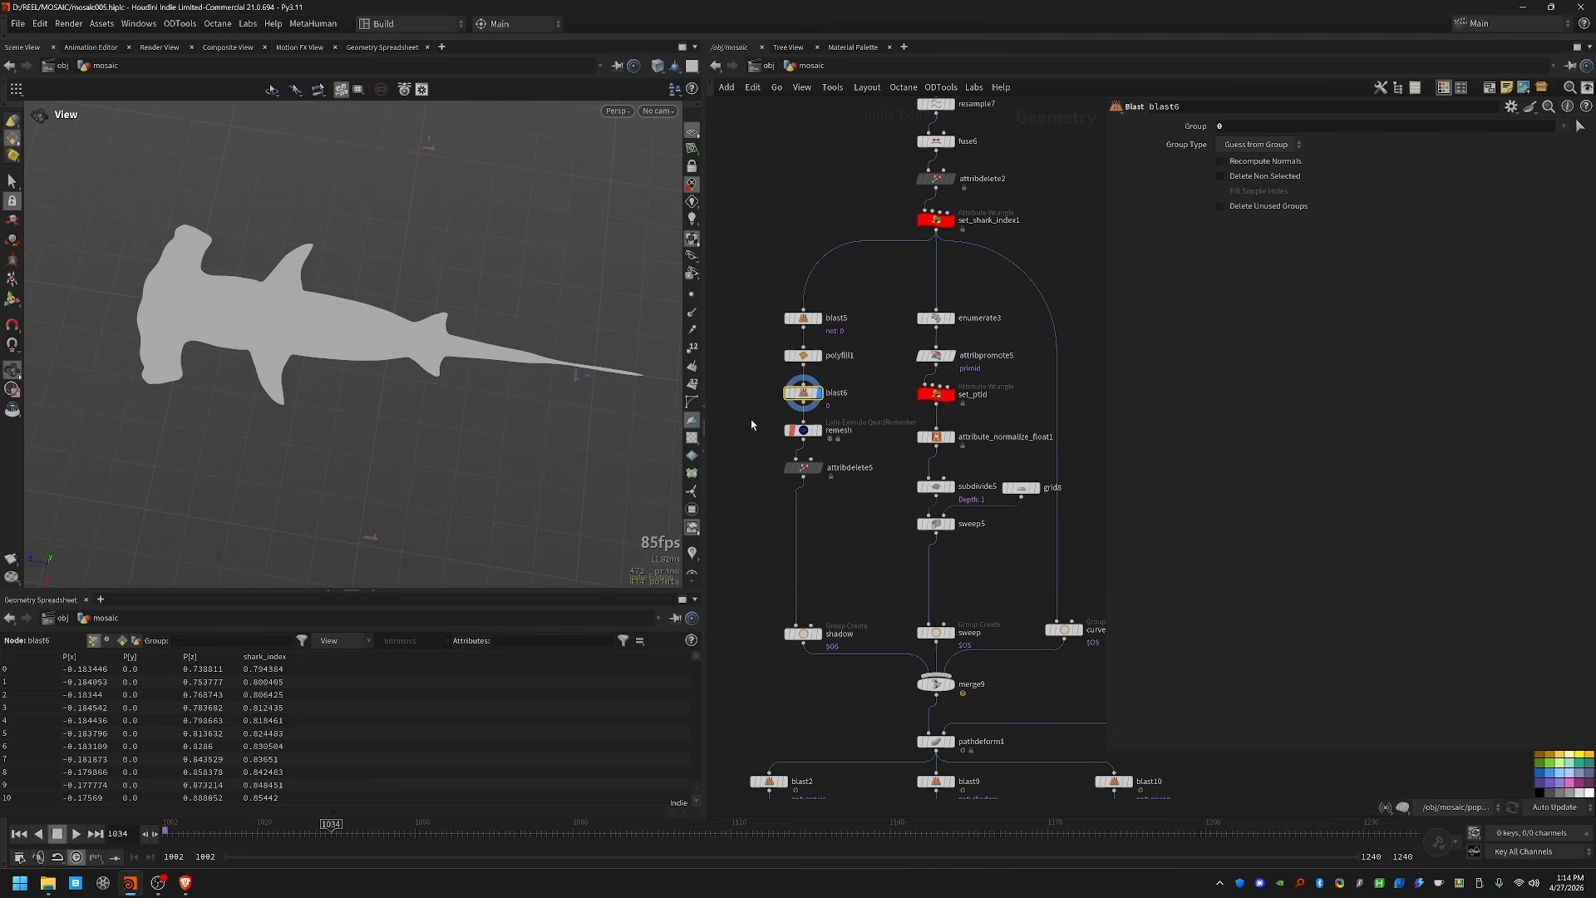
Step: Display the Exoside QuadRemesher node named remesh and examine the quad mesh of the filled shark
key("Down")
key("r")
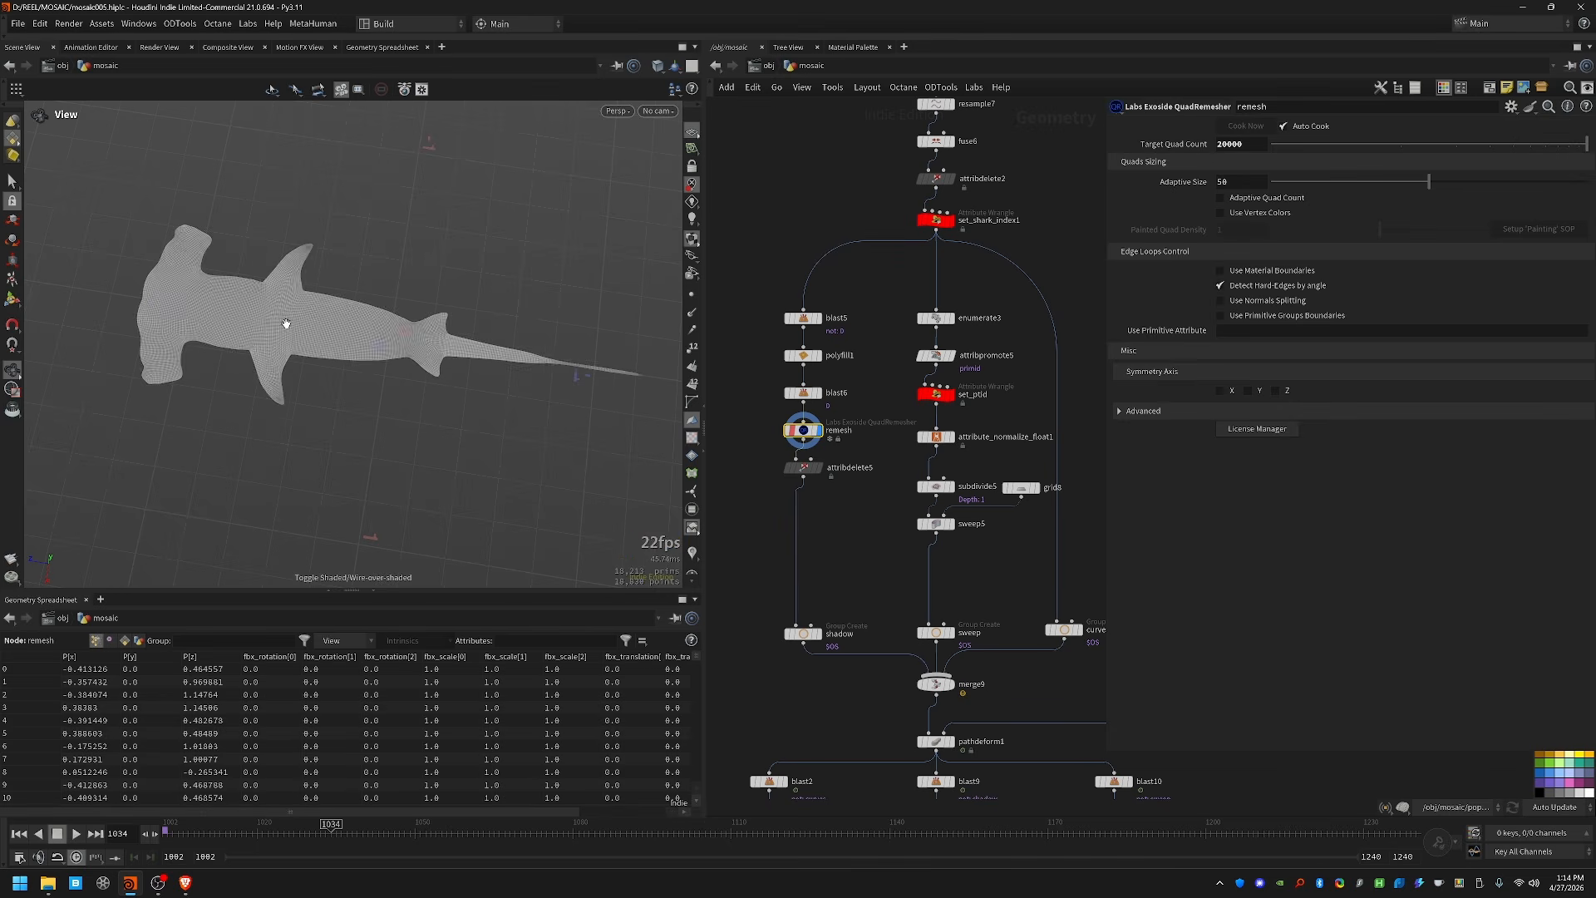
scroll(403, 335, "up", 2)
middle_click_drag(831, 498, 888, 523)
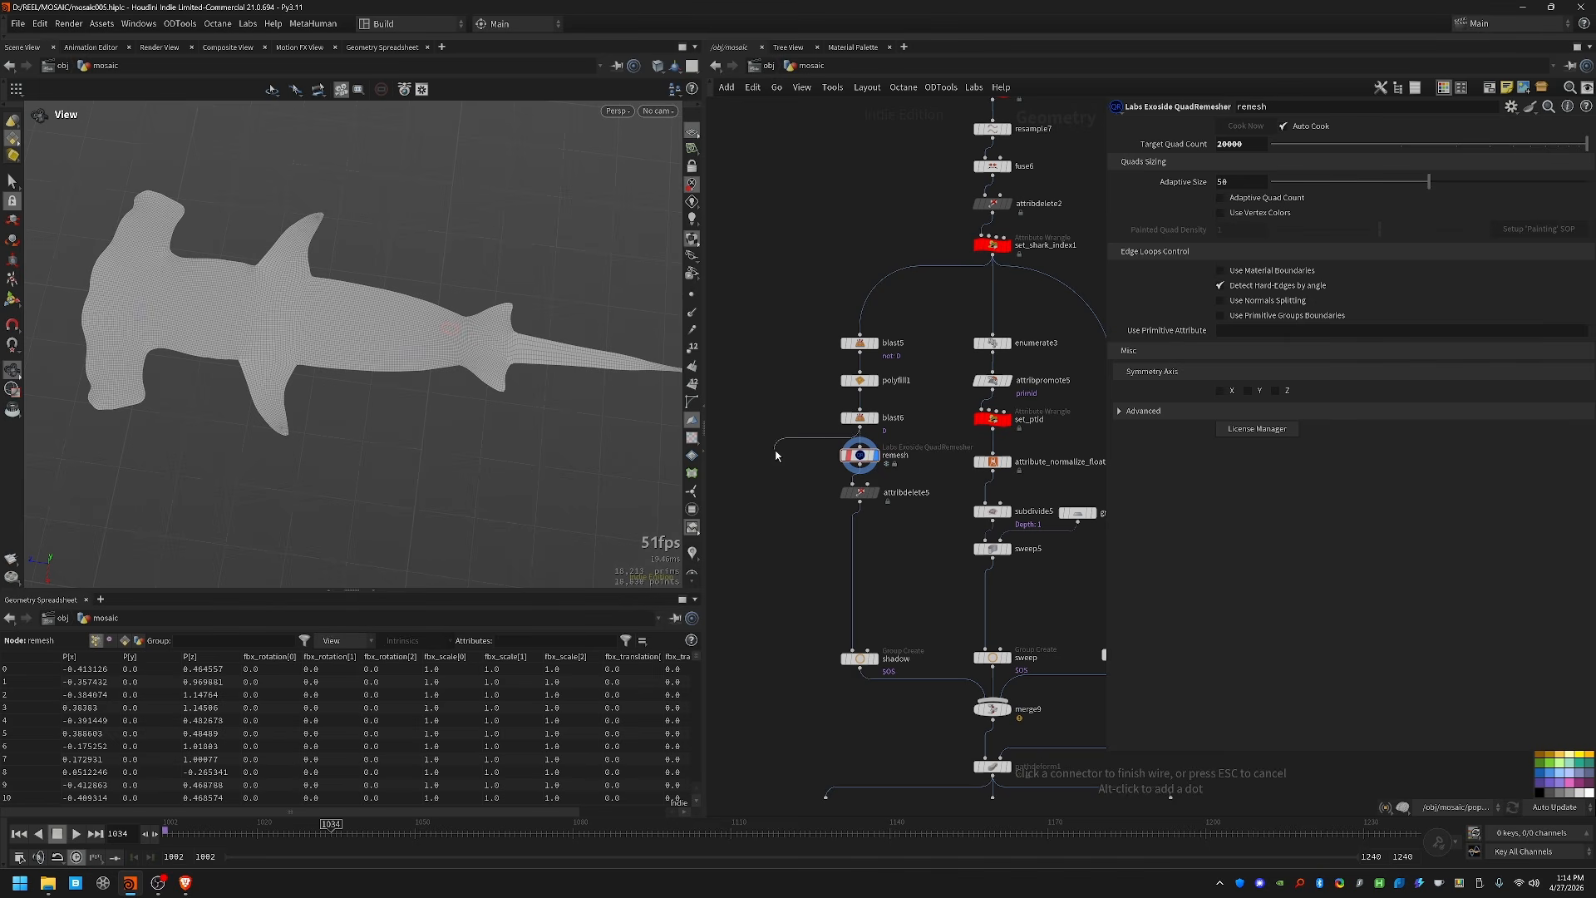
Step: Try a standard Remesh node on the output of blast6 with a uniform target size of 0.049, and remove it
key("Tab")
type("rem")
key("Return")
left_click(746, 416)
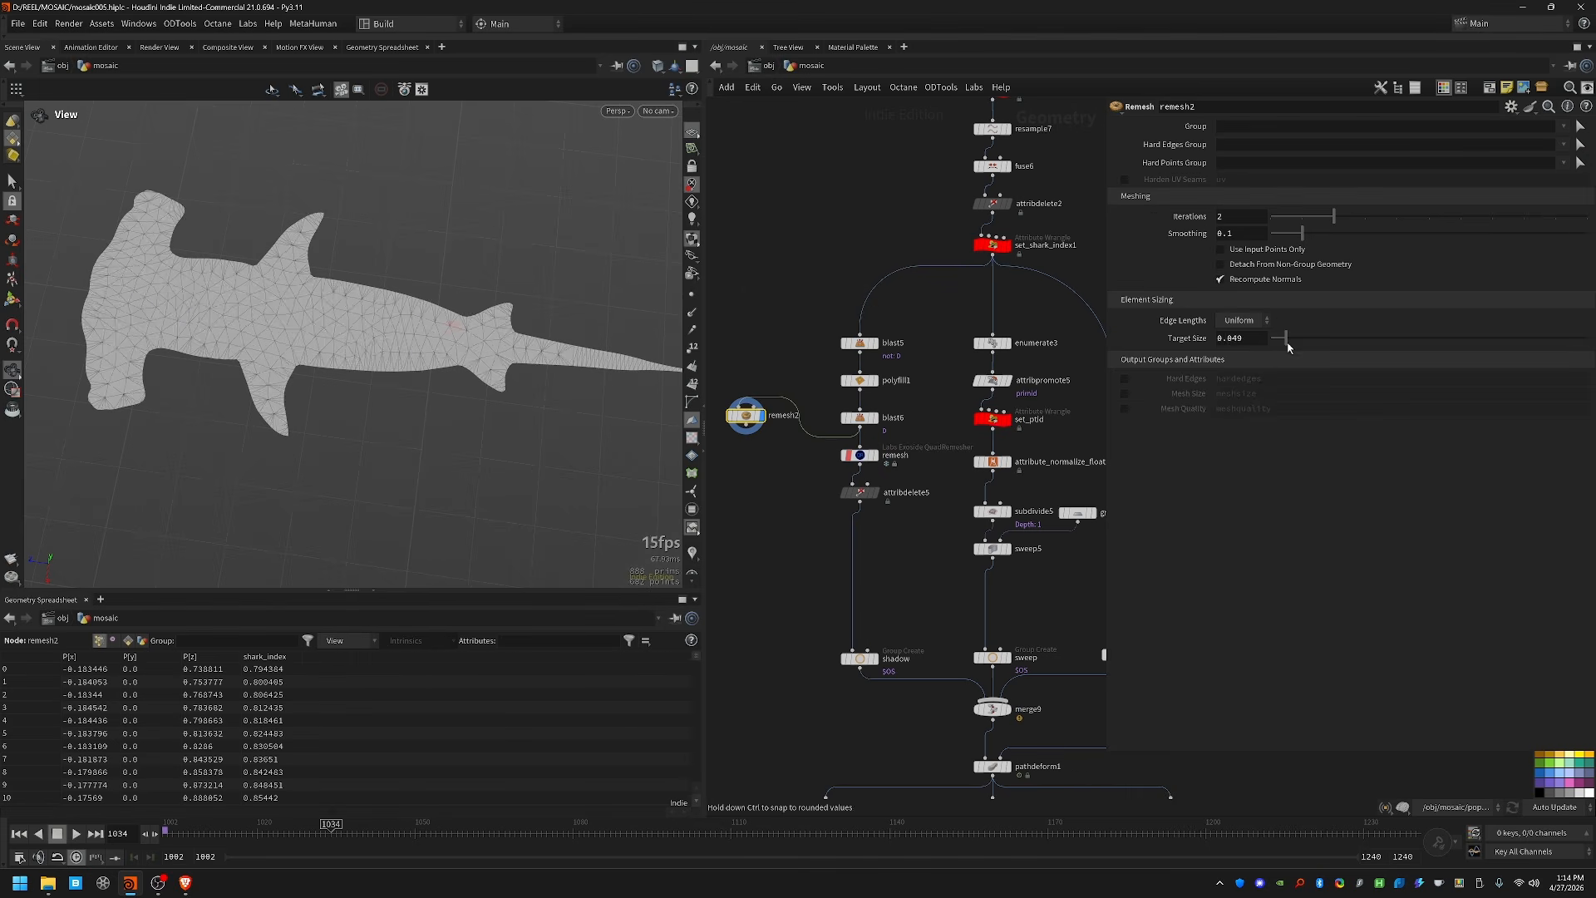
key("ctrl+x")
Step: Add a Quad Remesh (Beta) node, wire the output of blast6 into it and display its result
key("Tab")
type("quad reme")
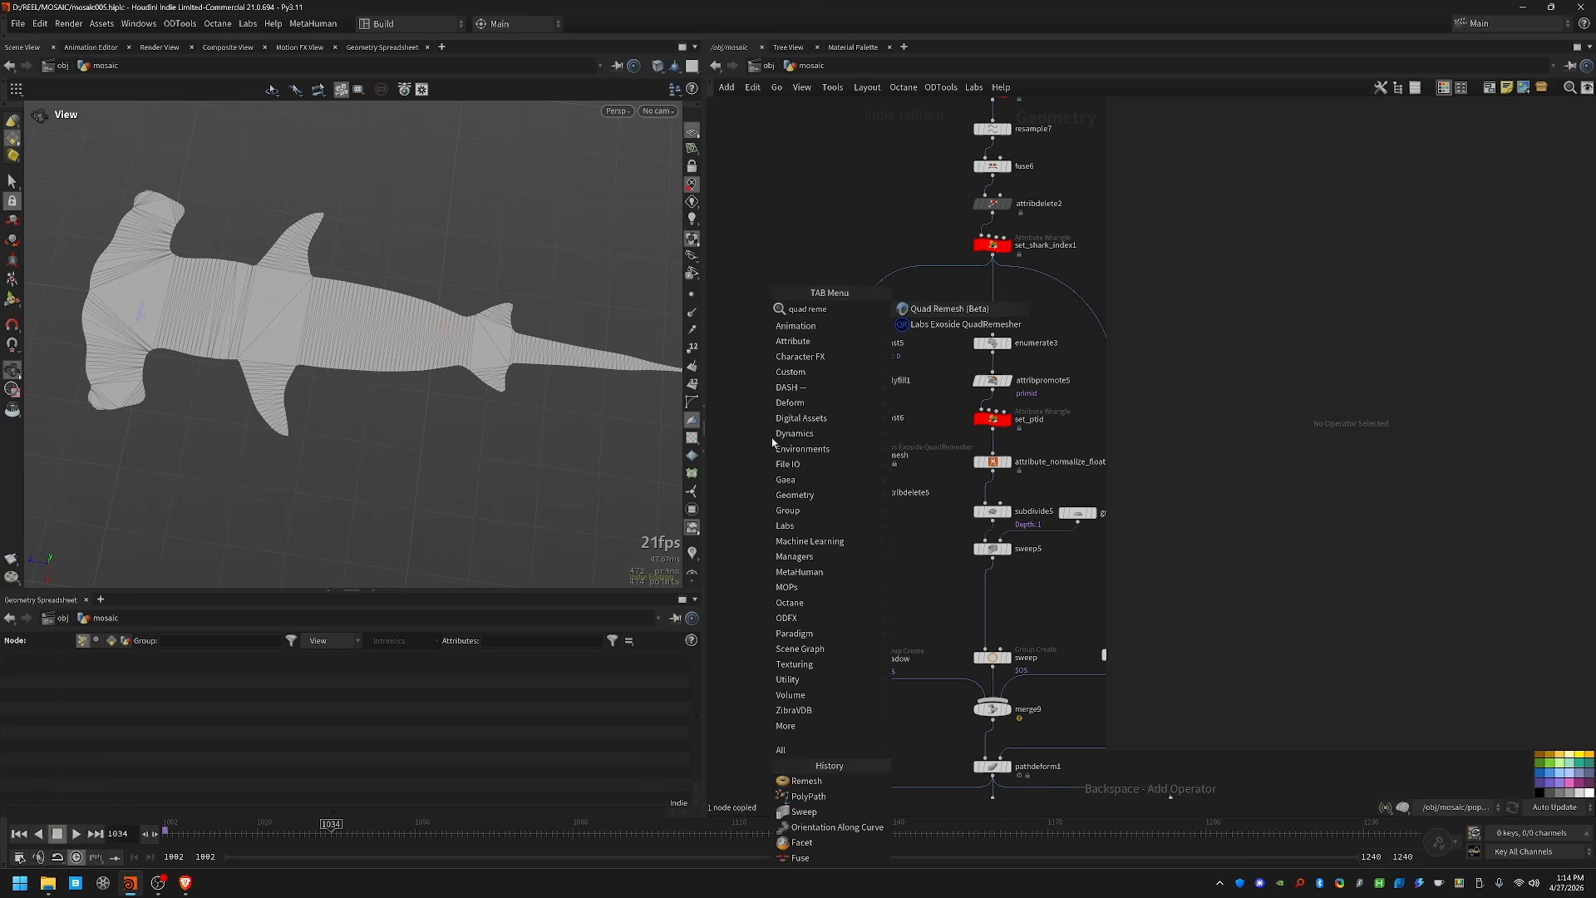
key("Return")
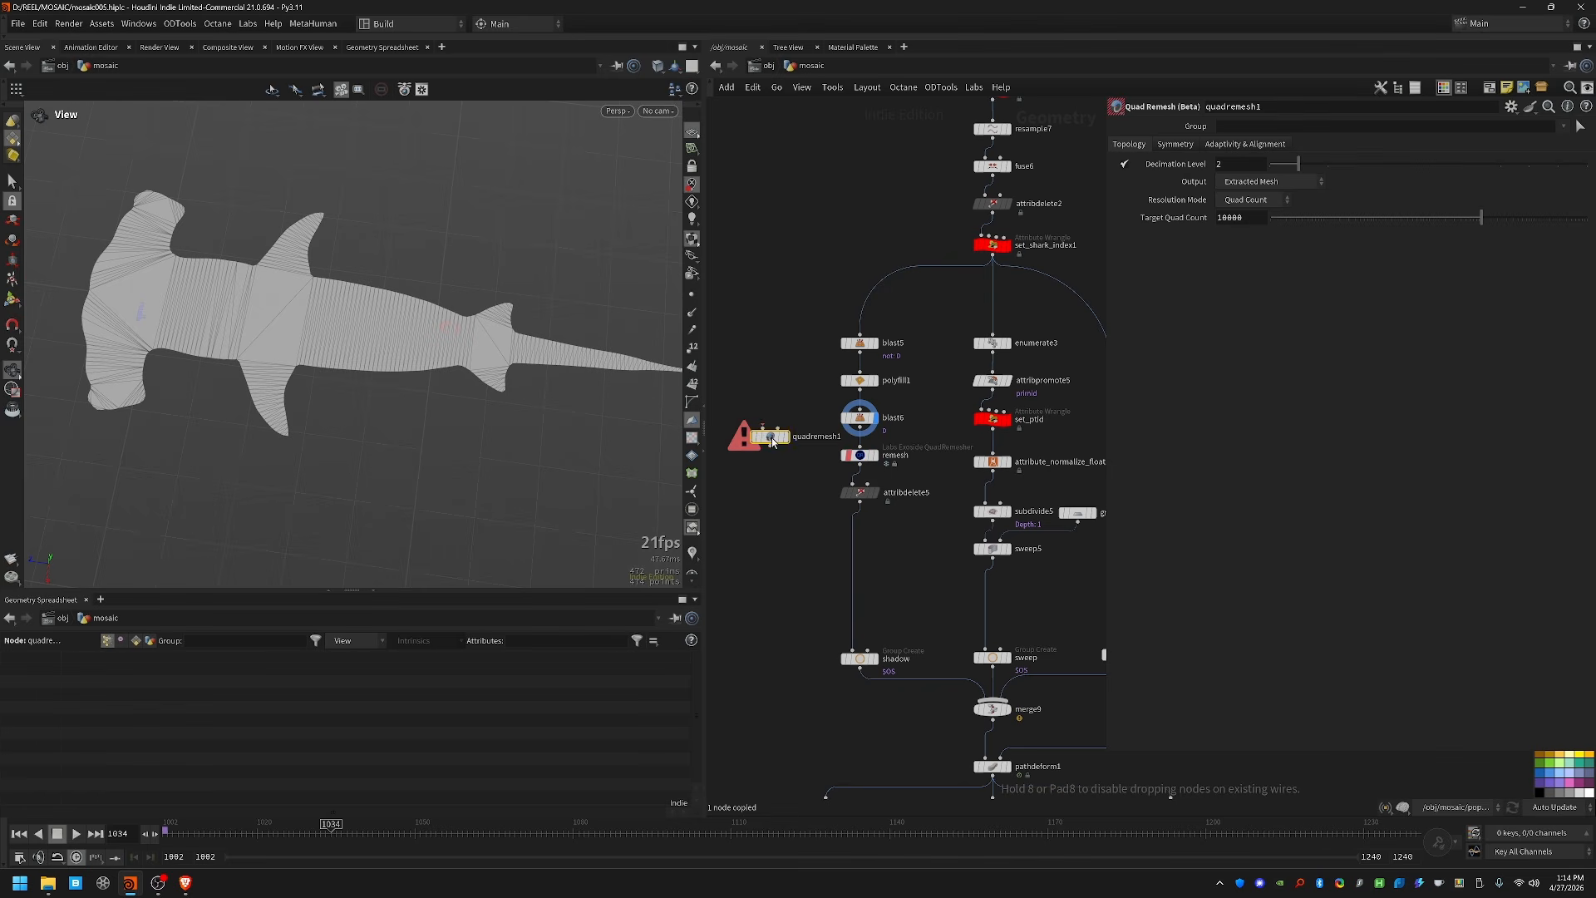
left_click_drag(859, 431, 748, 444)
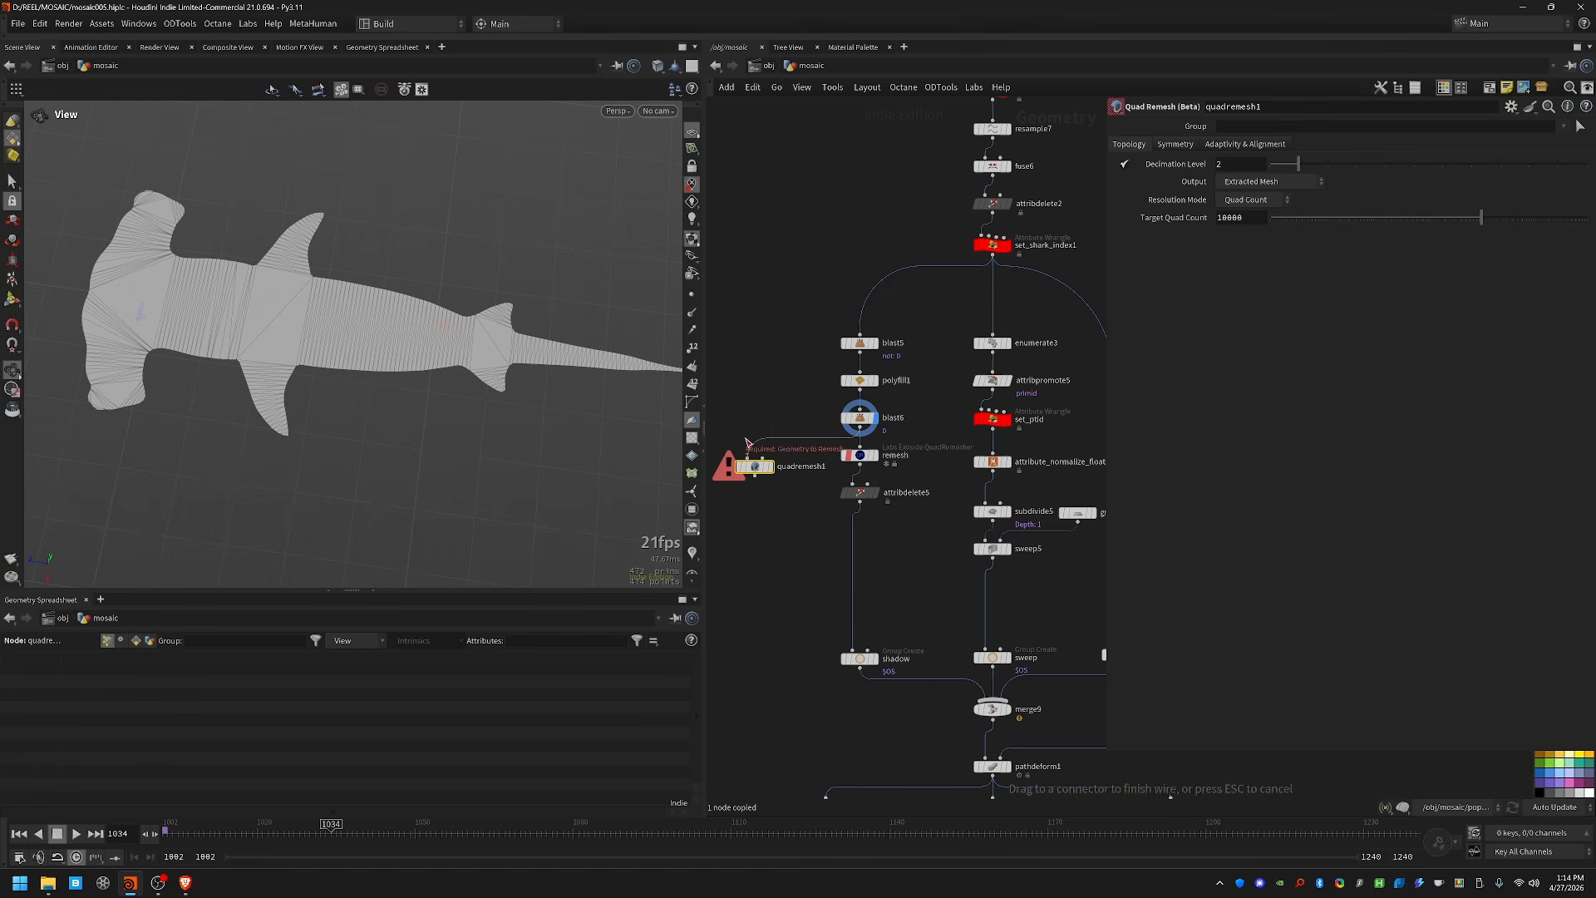
left_click_drag(789, 563, 725, 409)
key("r")
Step: Examine the quad-remeshed surface around the fin up close and delete the Quad Remesh node
left_click_drag(540, 283, 532, 319)
scroll(532, 319, "up", 3)
scroll(285, 376, "up", 4)
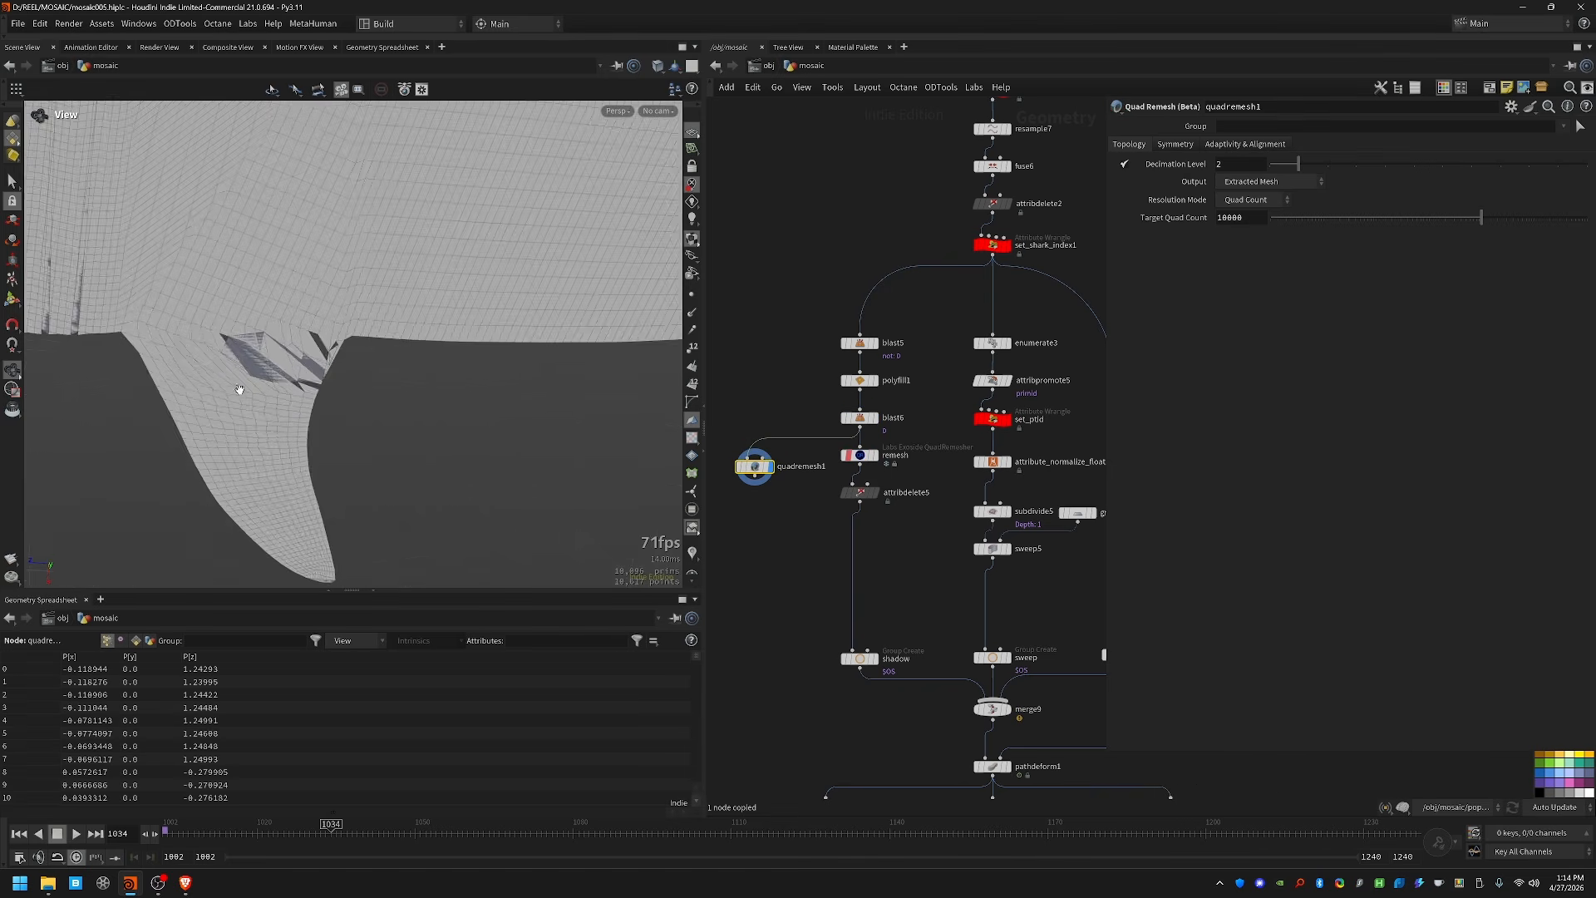
left_click_drag(238, 391, 391, 366)
scroll(86, 349, "down", 6)
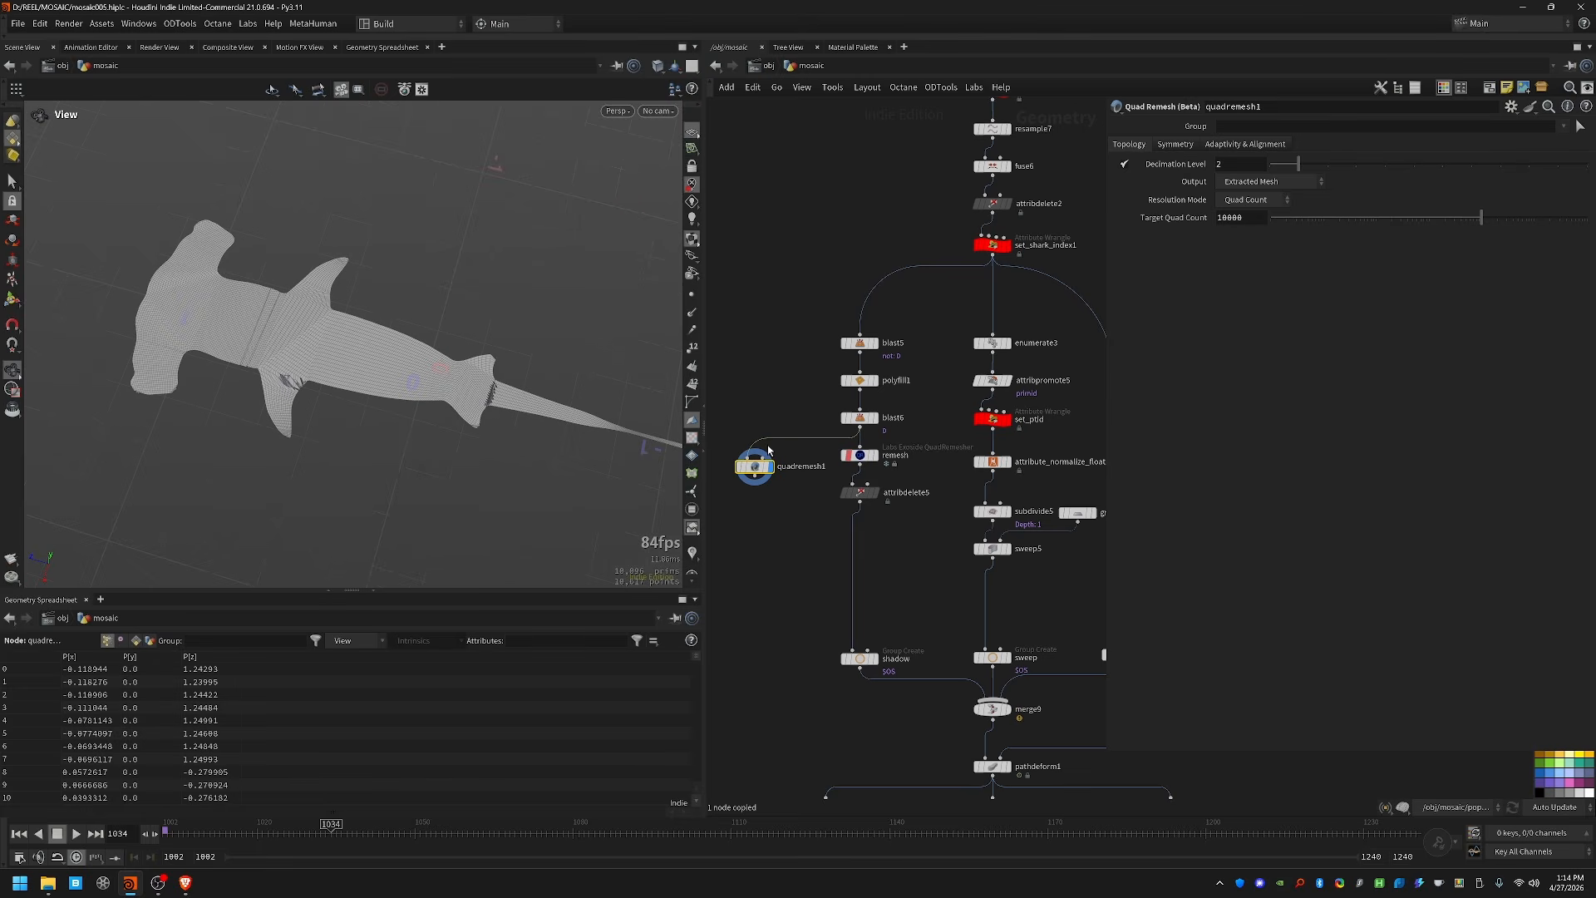
key("Delete")
Step: Display the Exoside remesh node again to compare its mesh of the shark body
left_click_drag(789, 440, 919, 463)
key("r")
right_click_drag(368, 374, 461, 361)
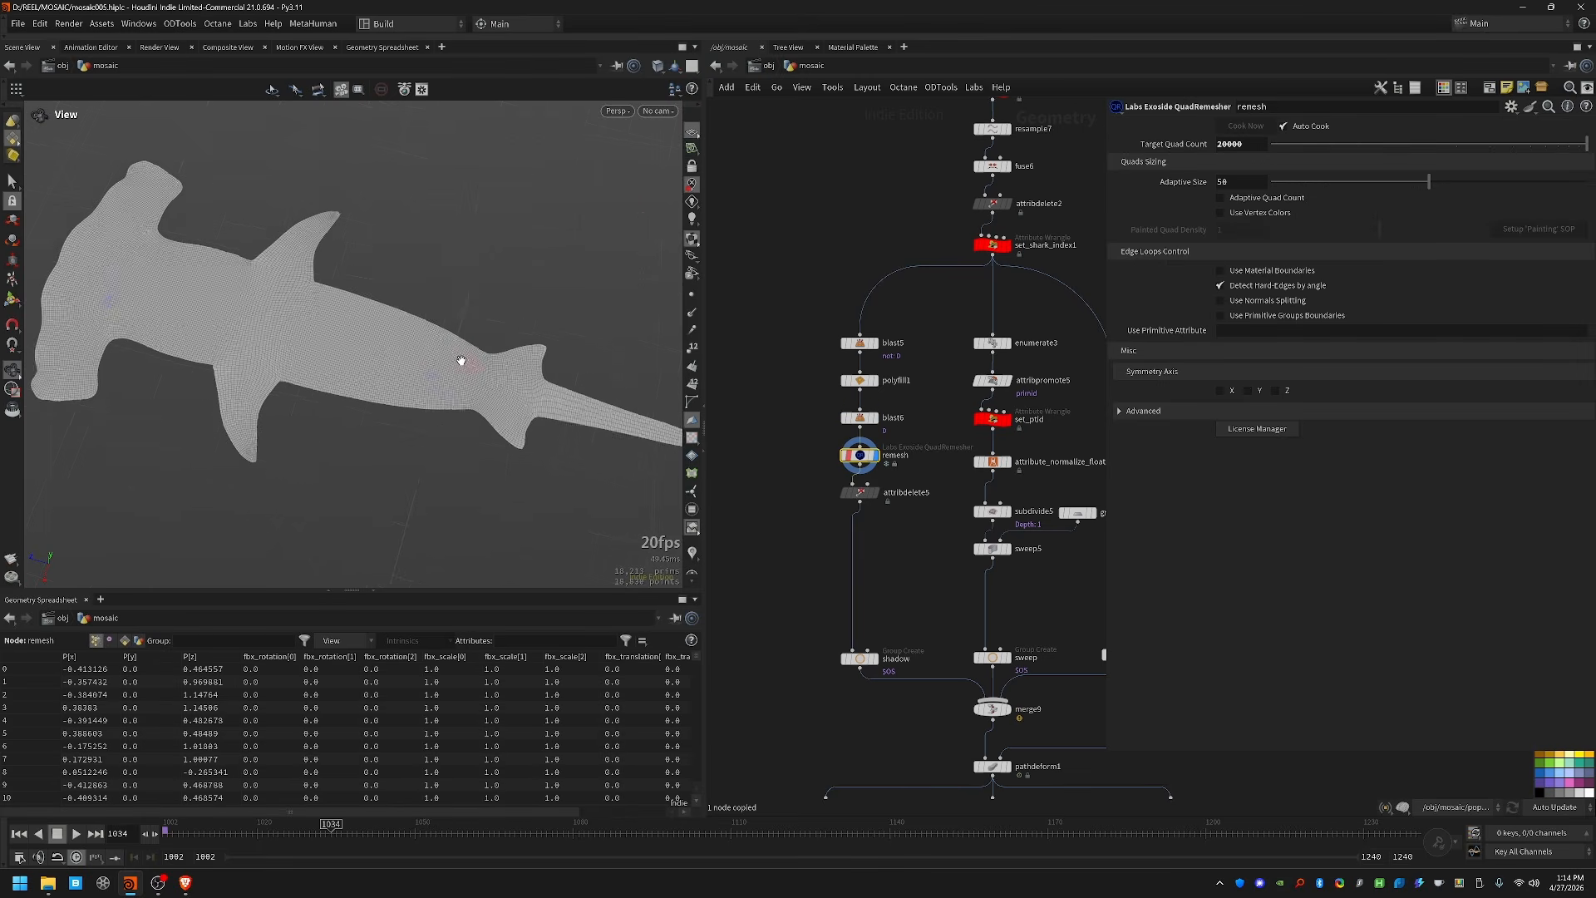
left_click_drag(461, 360, 437, 378)
Step: Display attribdelete5 and the shadow group node to examine how the remeshed shark is cleaned and grouped
left_click_drag(803, 434, 898, 459)
middle_click_drag(920, 570, 921, 473)
left_click_drag(806, 384, 891, 416)
key("r")
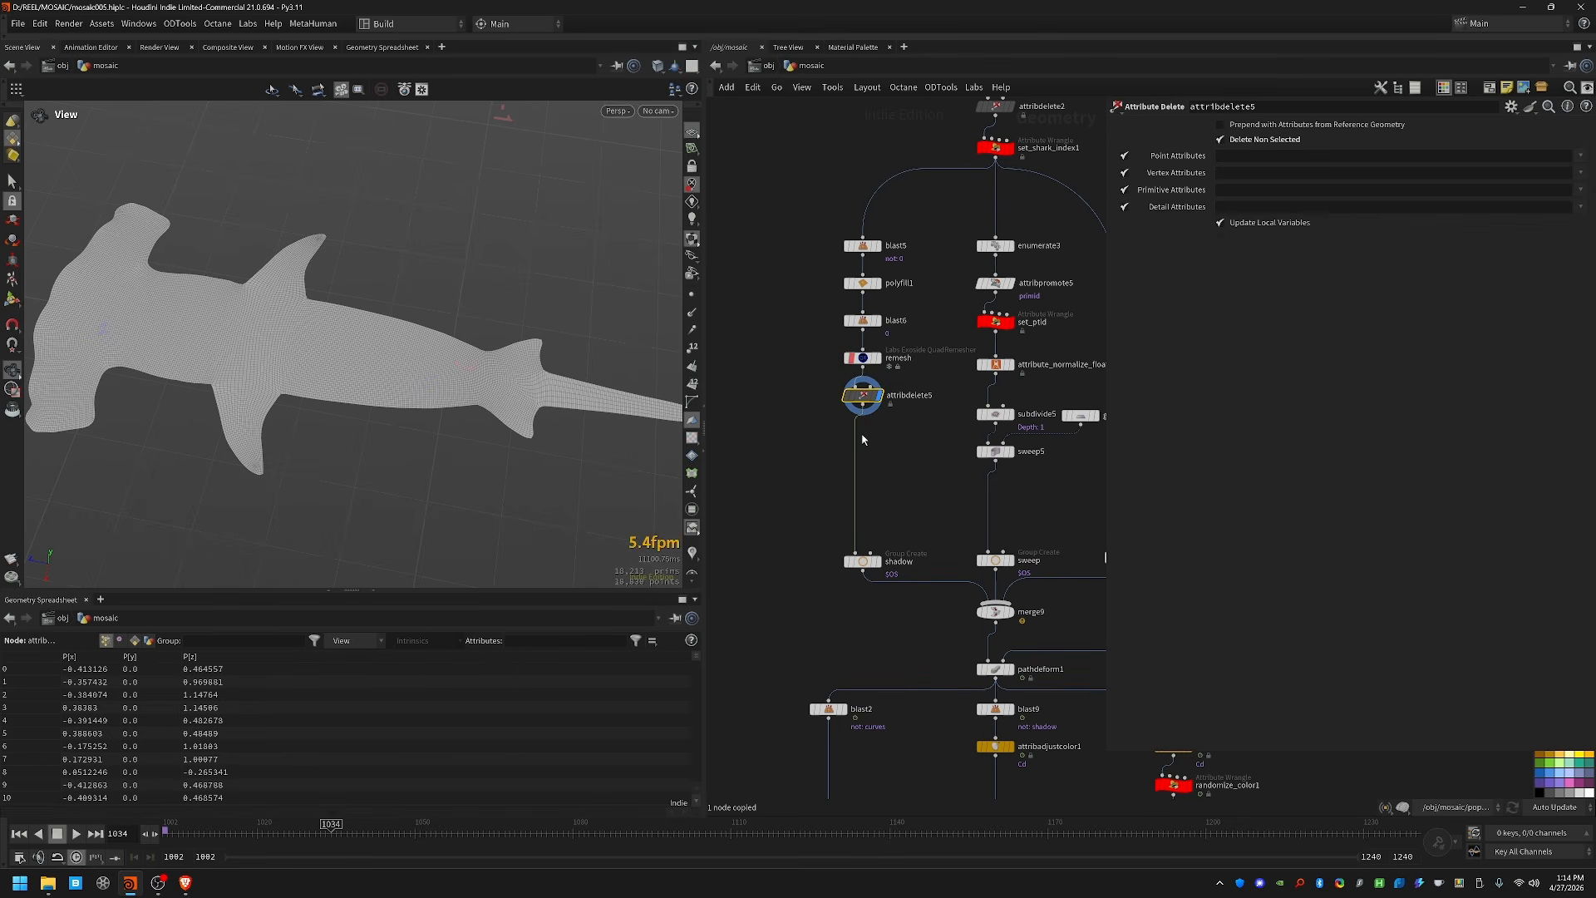
left_click(862, 561)
left_click(878, 561)
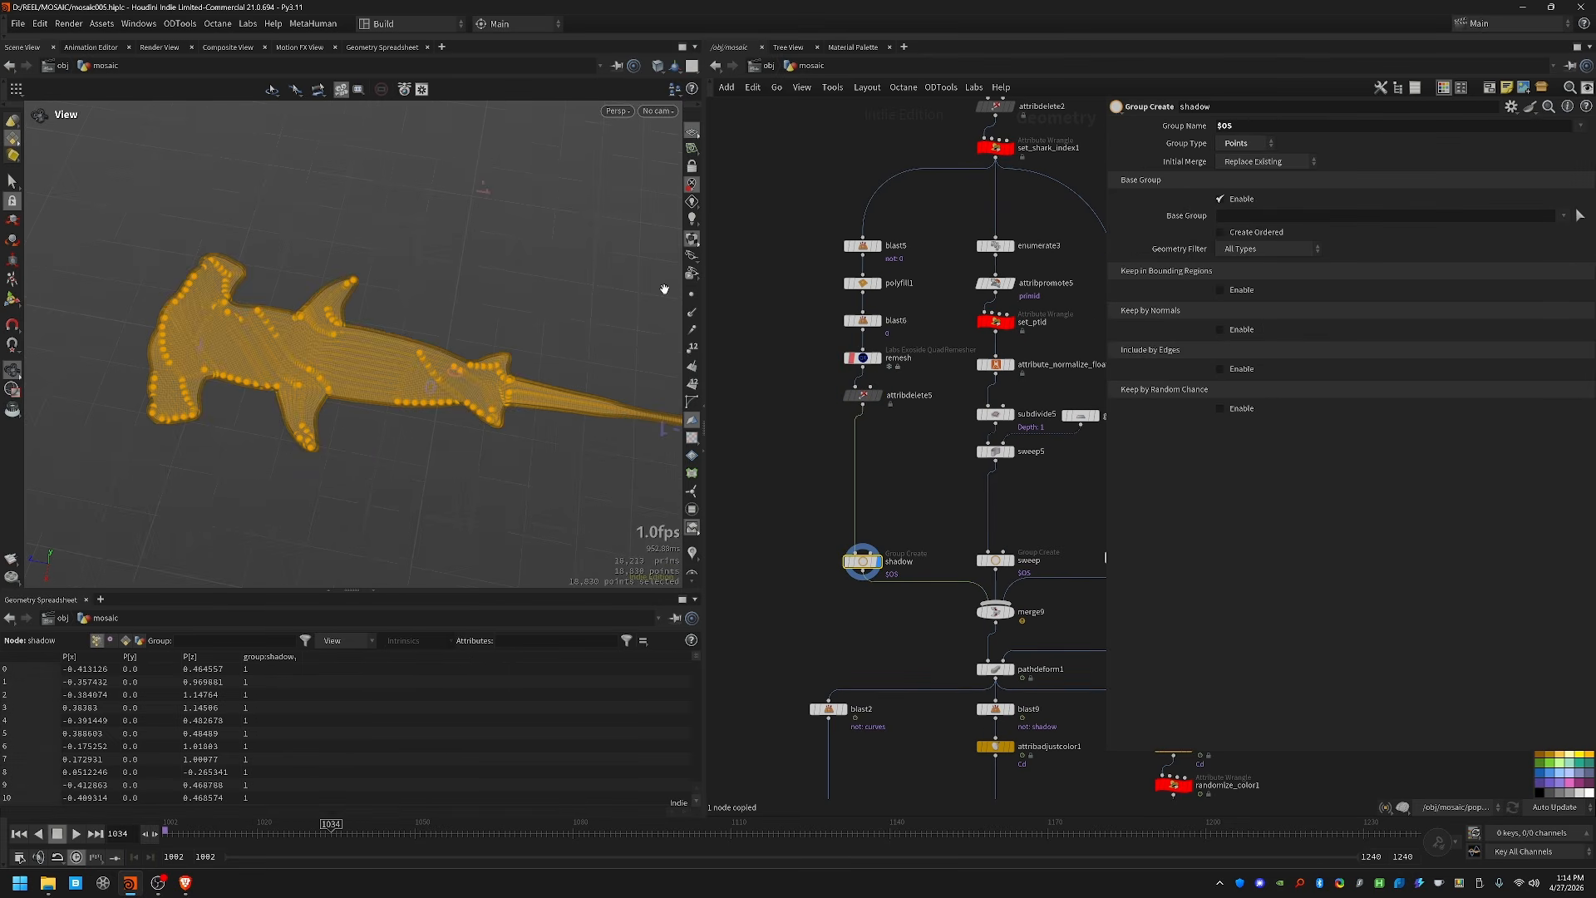
middle_click_drag(551, 333, 516, 336)
middle_click_drag(943, 226, 844, 328)
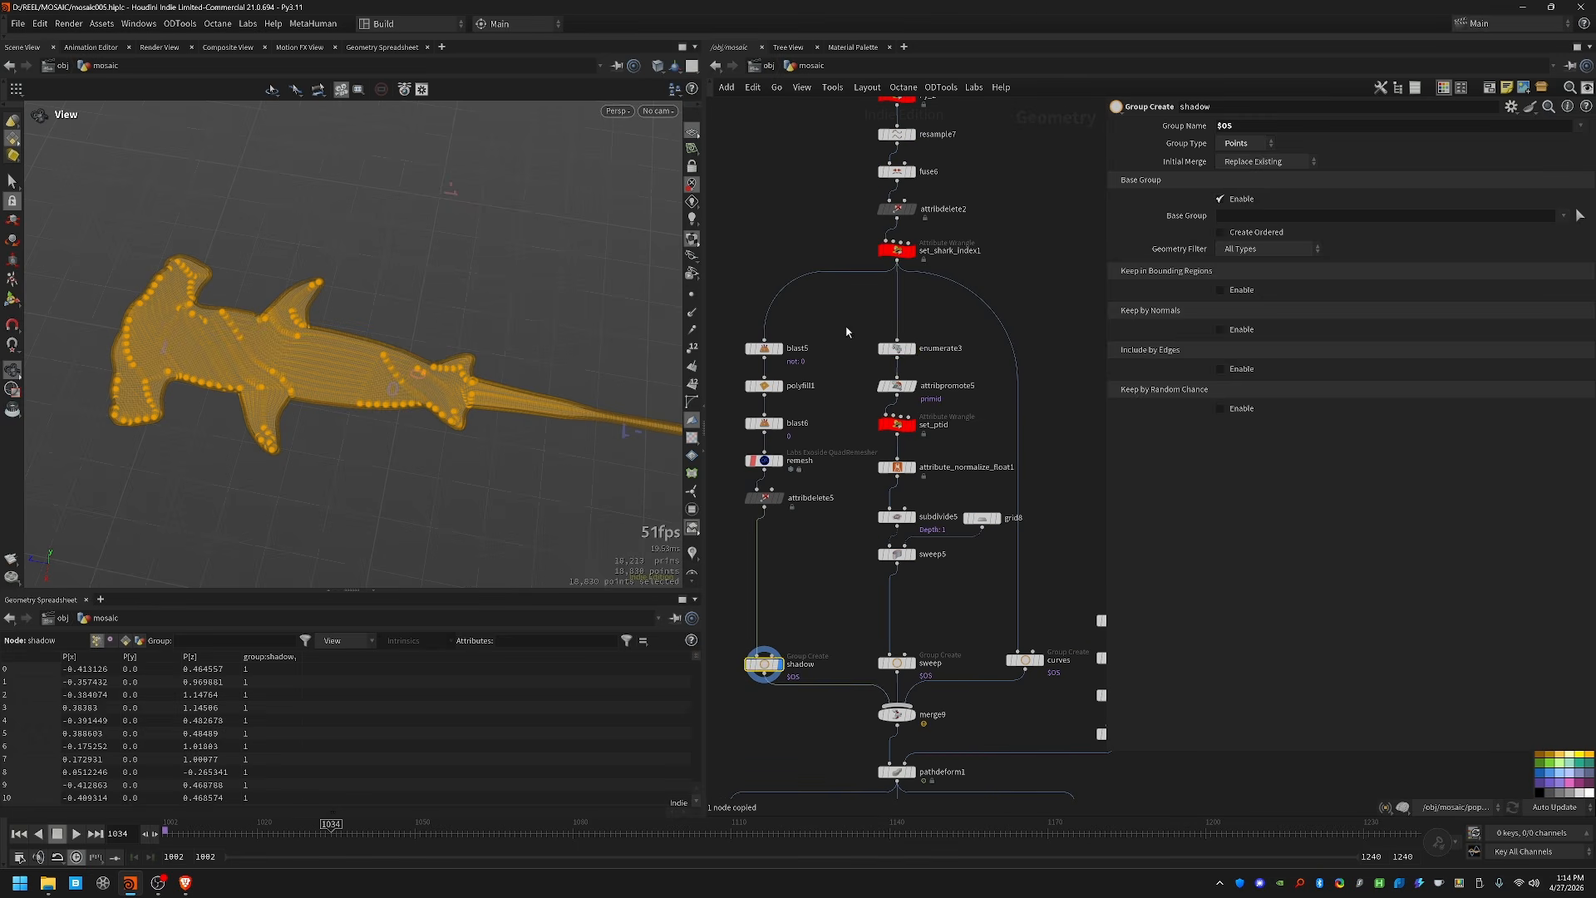
Step: Display enumerate3 at the start of the middle branch and examine its primid attribute and node information
left_click(899, 349)
key("r")
left_click_drag(460, 357, 498, 359)
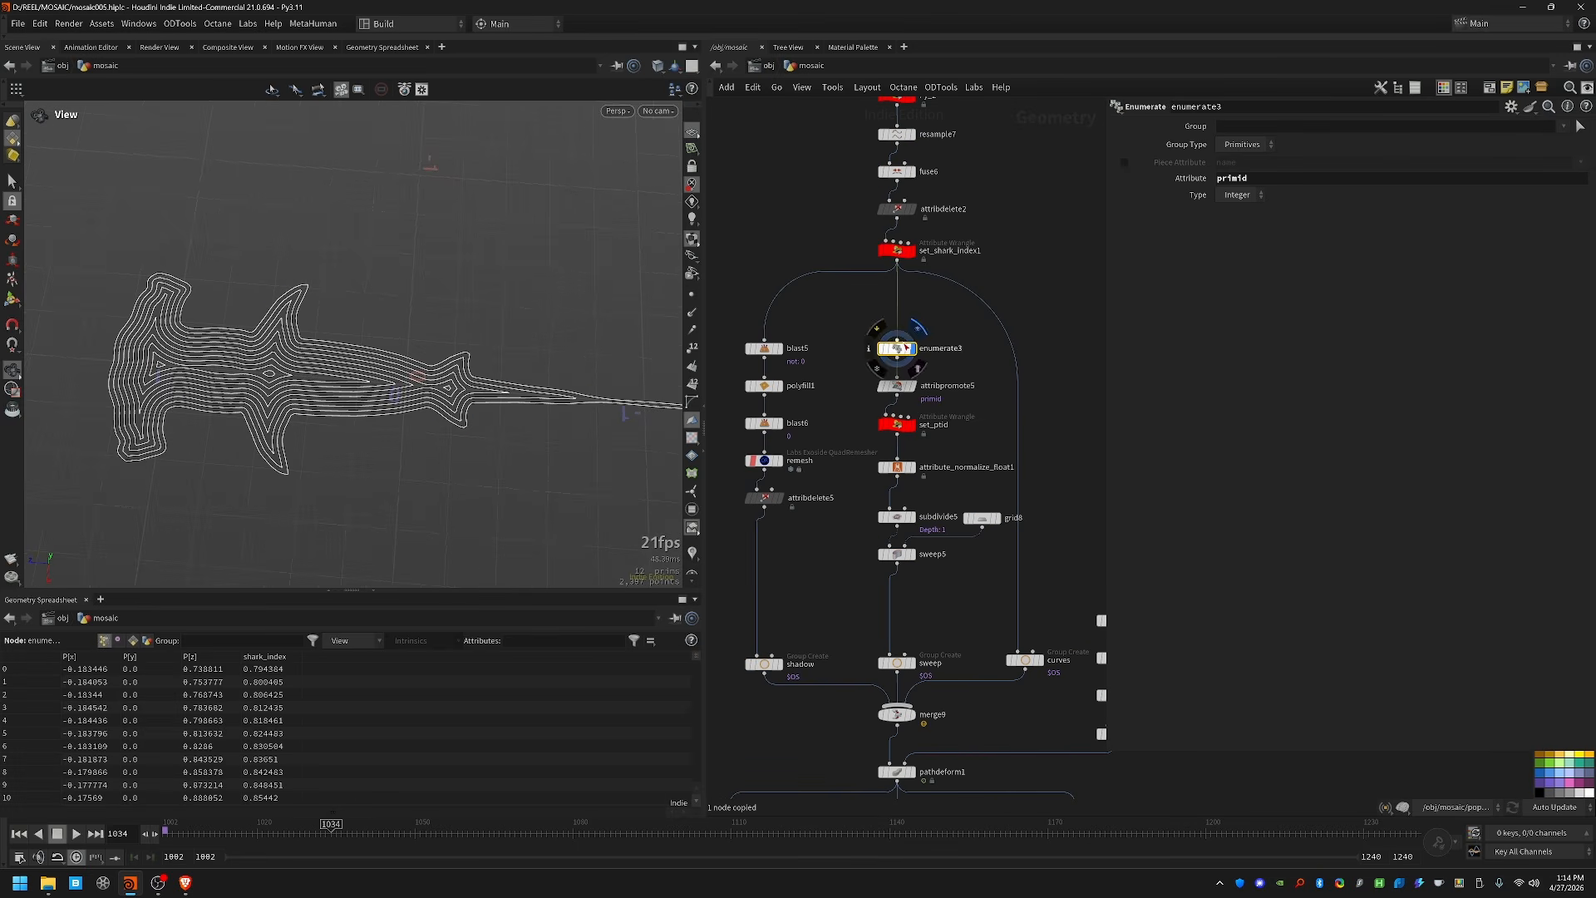
middle_click(896, 336)
scroll(896, 332, "up", 3)
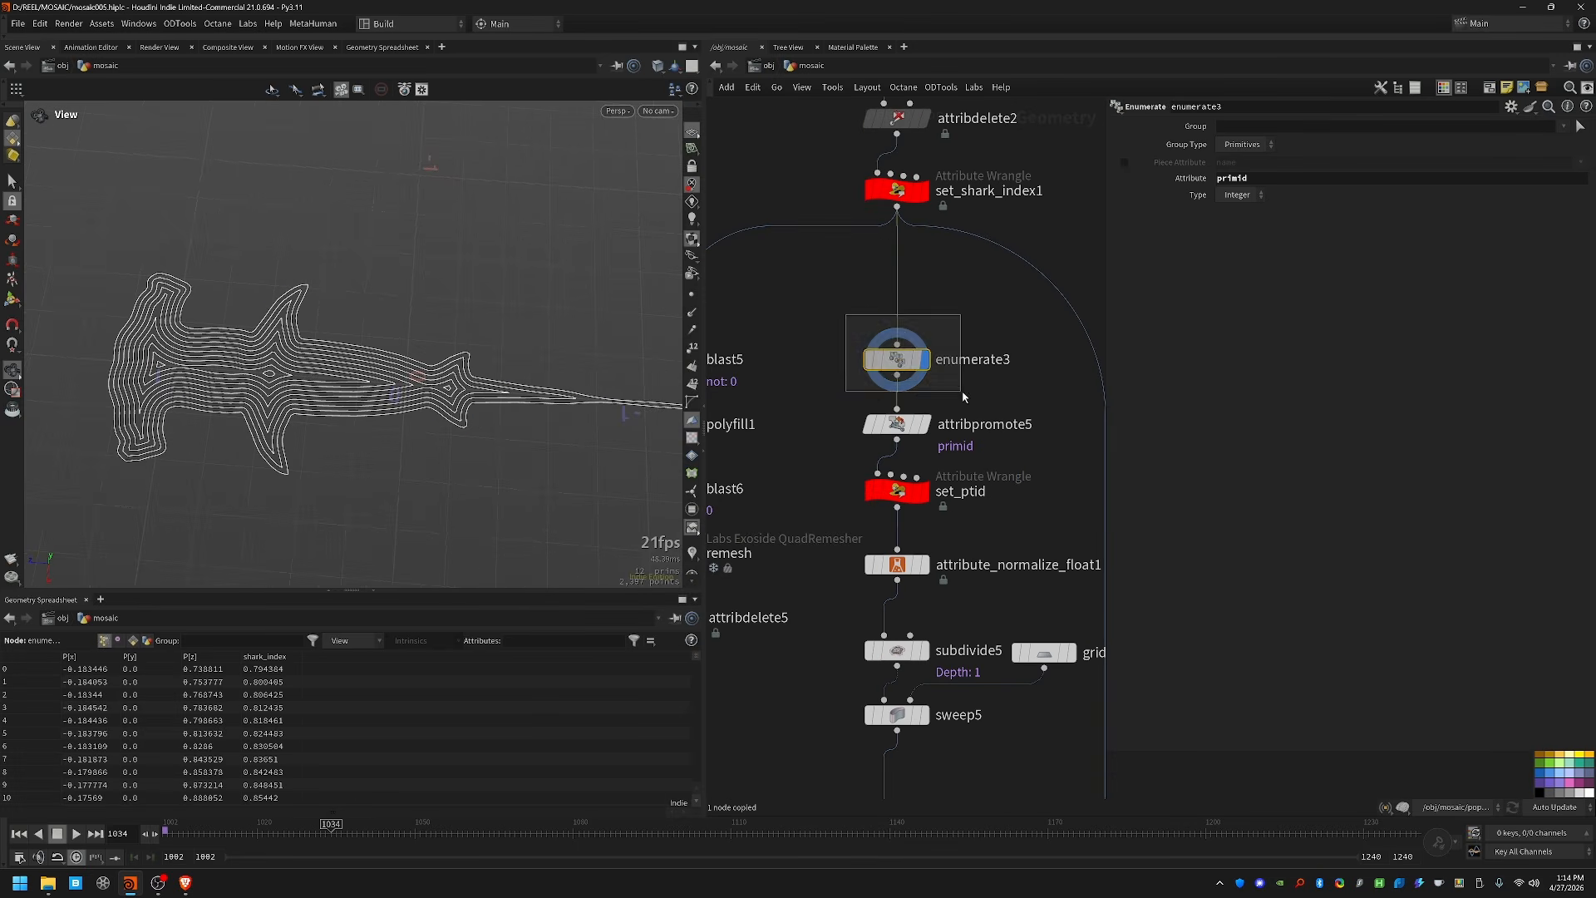
middle_click(894, 359)
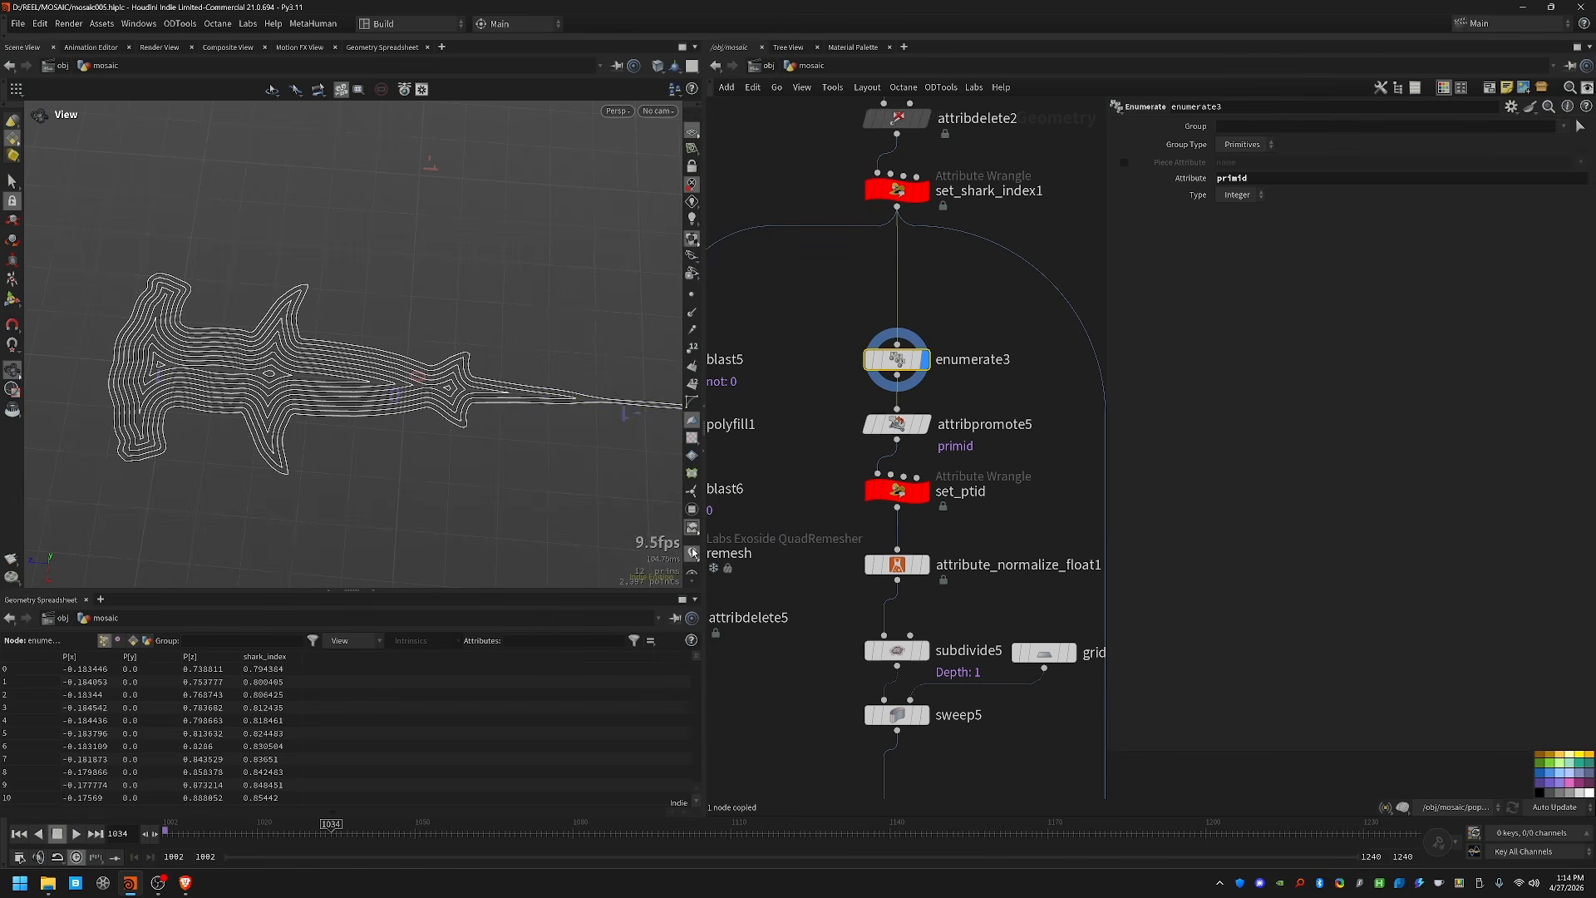
Step: Display attribpromote5 and set_ptid to examine how primid is promoted to points and converted into ptid
left_click(923, 424)
middle_click_drag(971, 453, 937, 380)
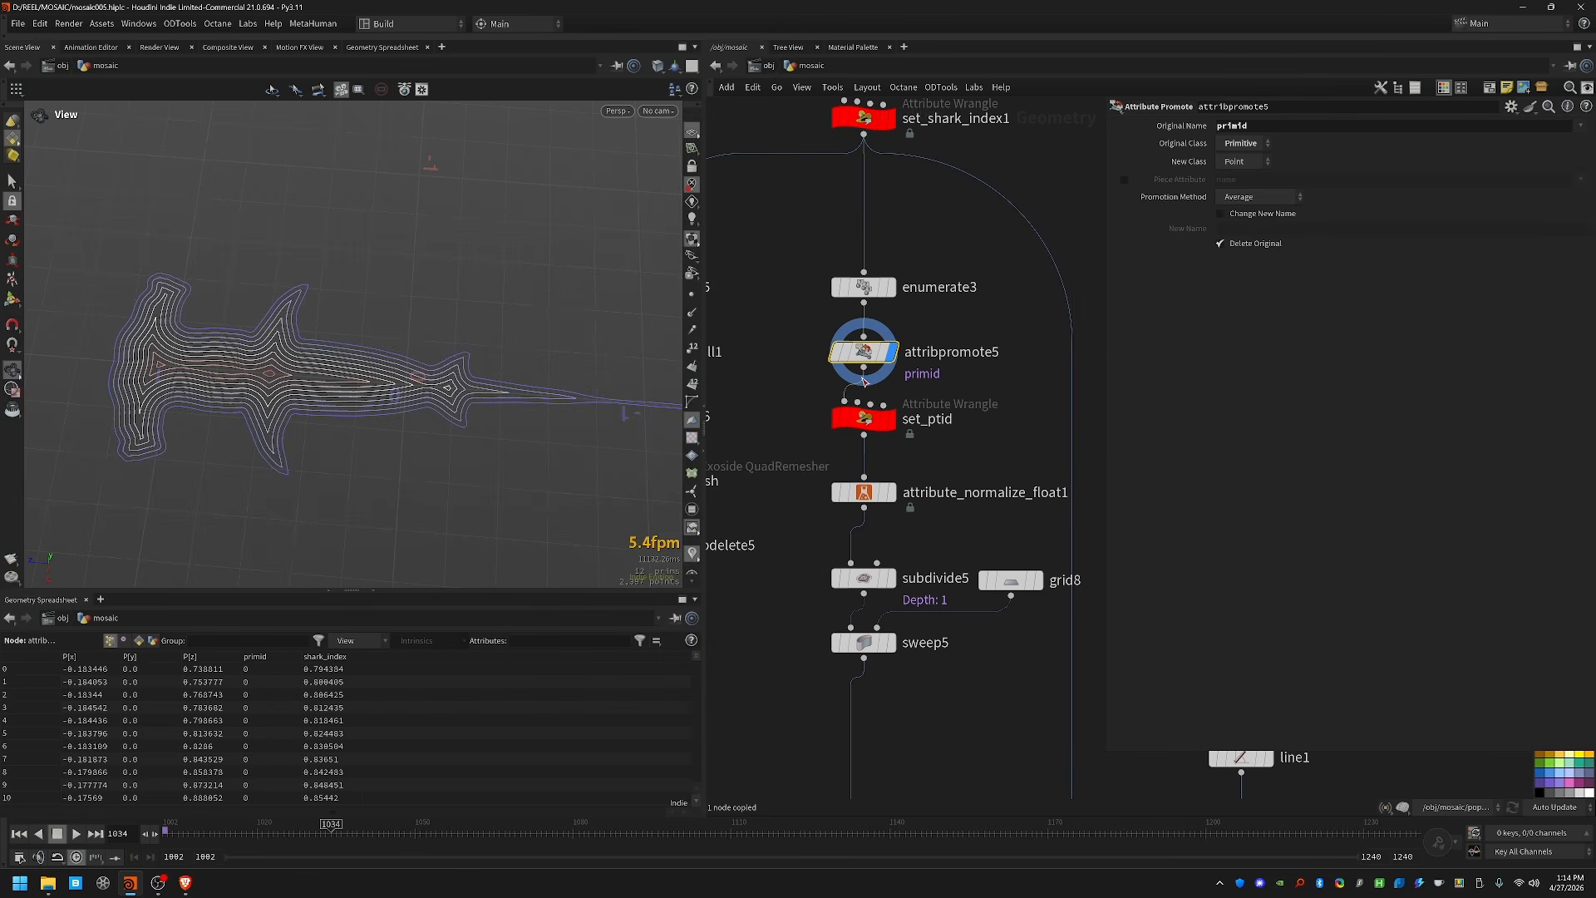
key("Down")
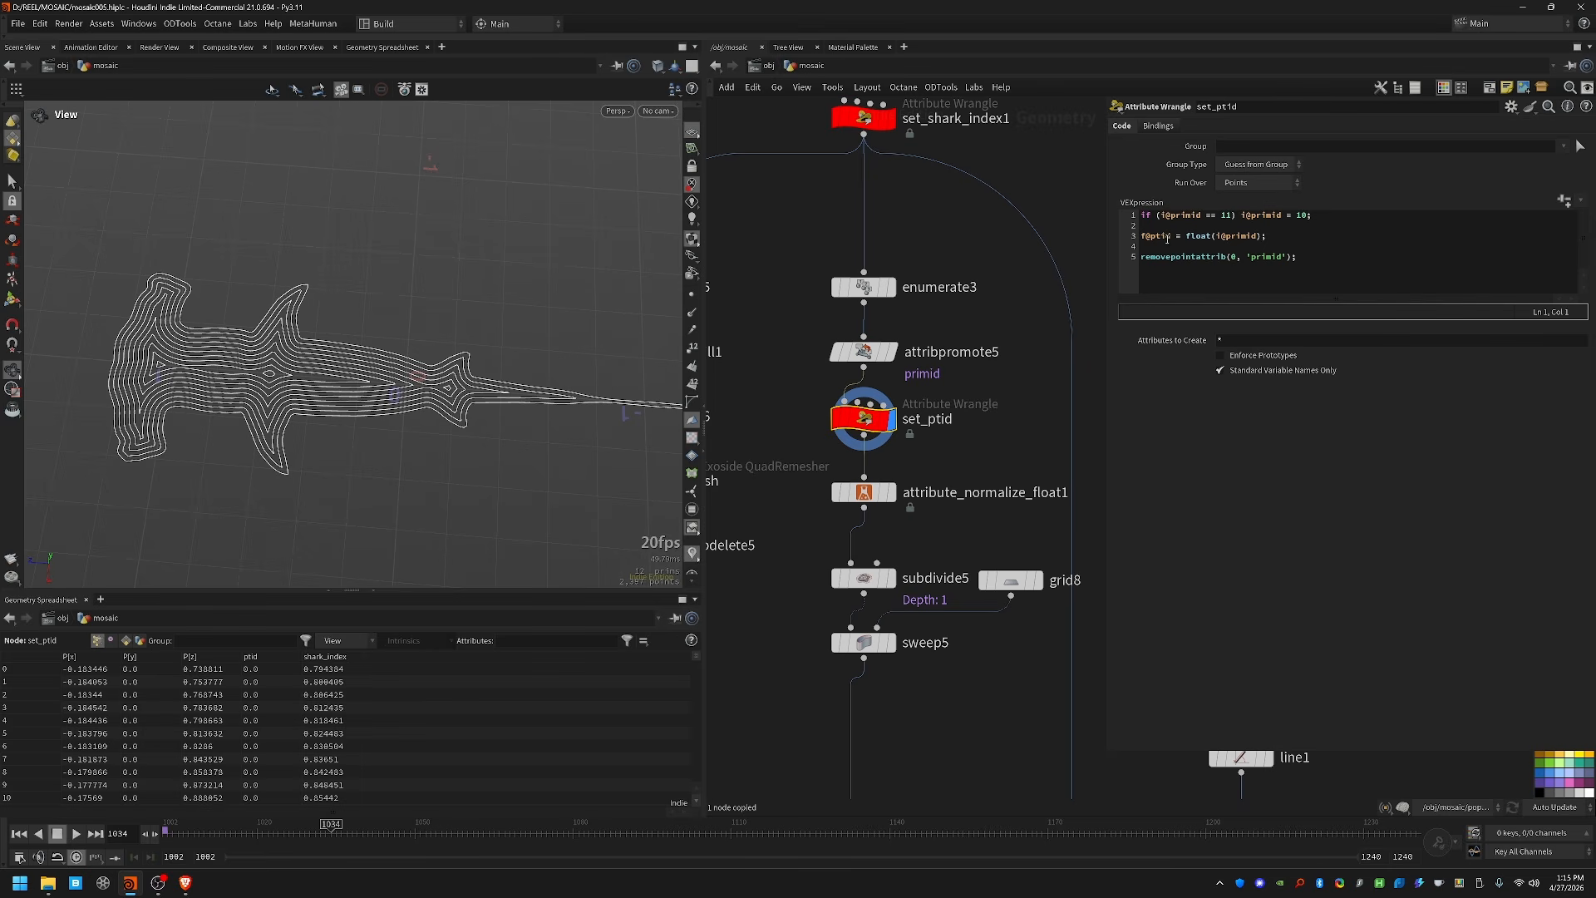
Step: Display attribute_normalize_float1 and enable the visualization of its ptid point attribute from the node information
middle_click_drag(944, 463, 949, 377)
left_click_drag(943, 445, 808, 368)
key("r")
middle_click(858, 407)
left_click(628, 361)
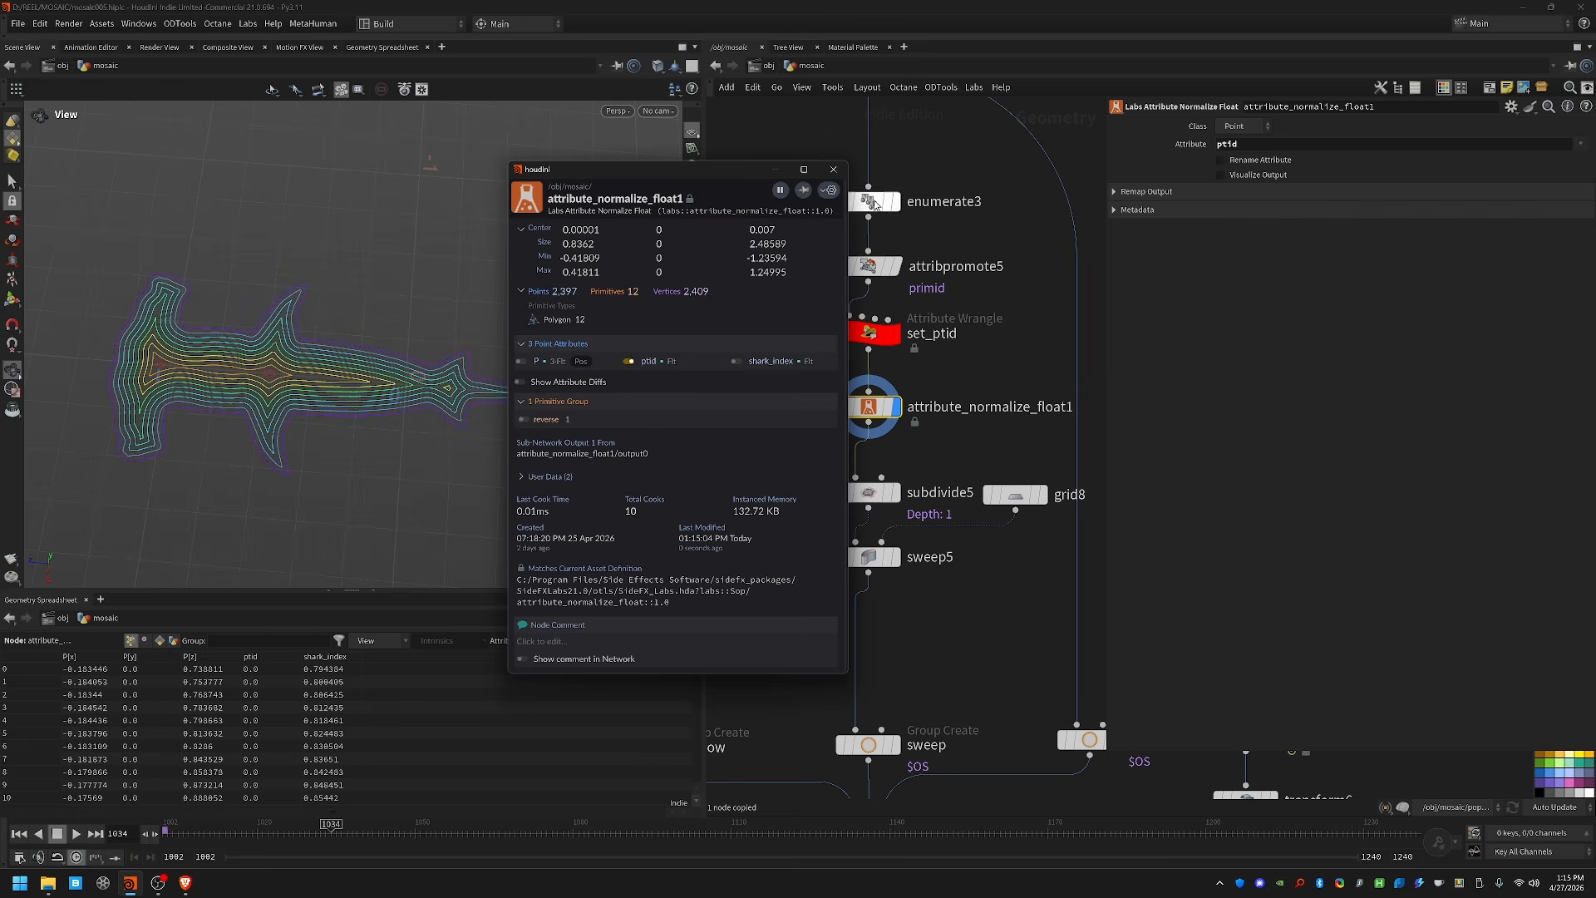
left_click(834, 171)
left_click_drag(286, 346, 239, 375)
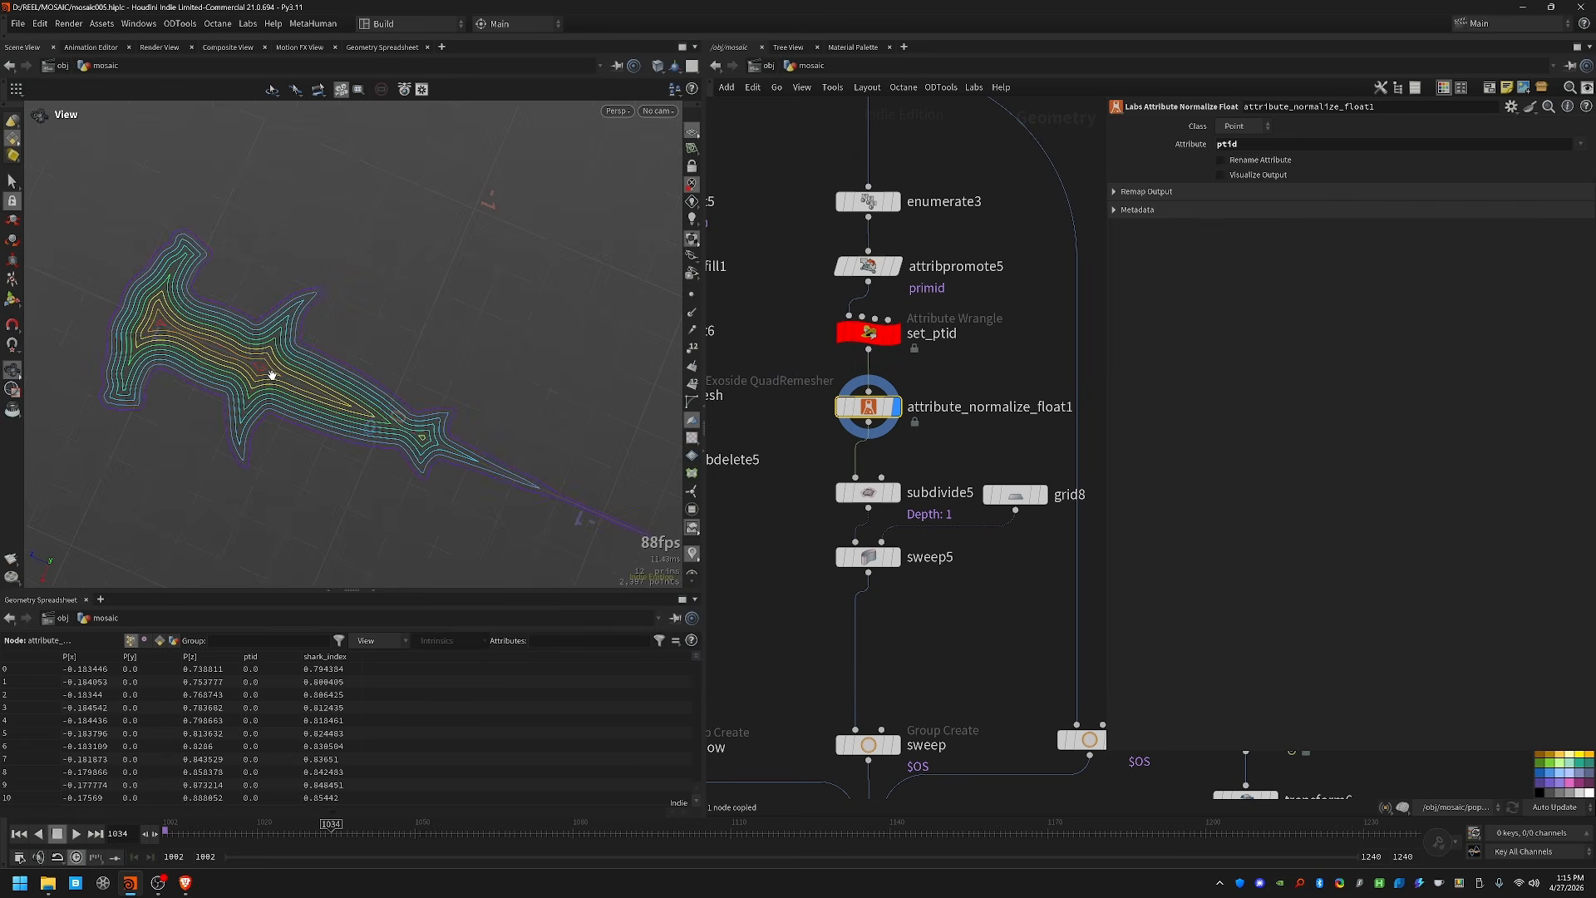
Step: Step past subdivide5 to display sweep5 and examine the ribbons swept along the shark curves
key("Down")
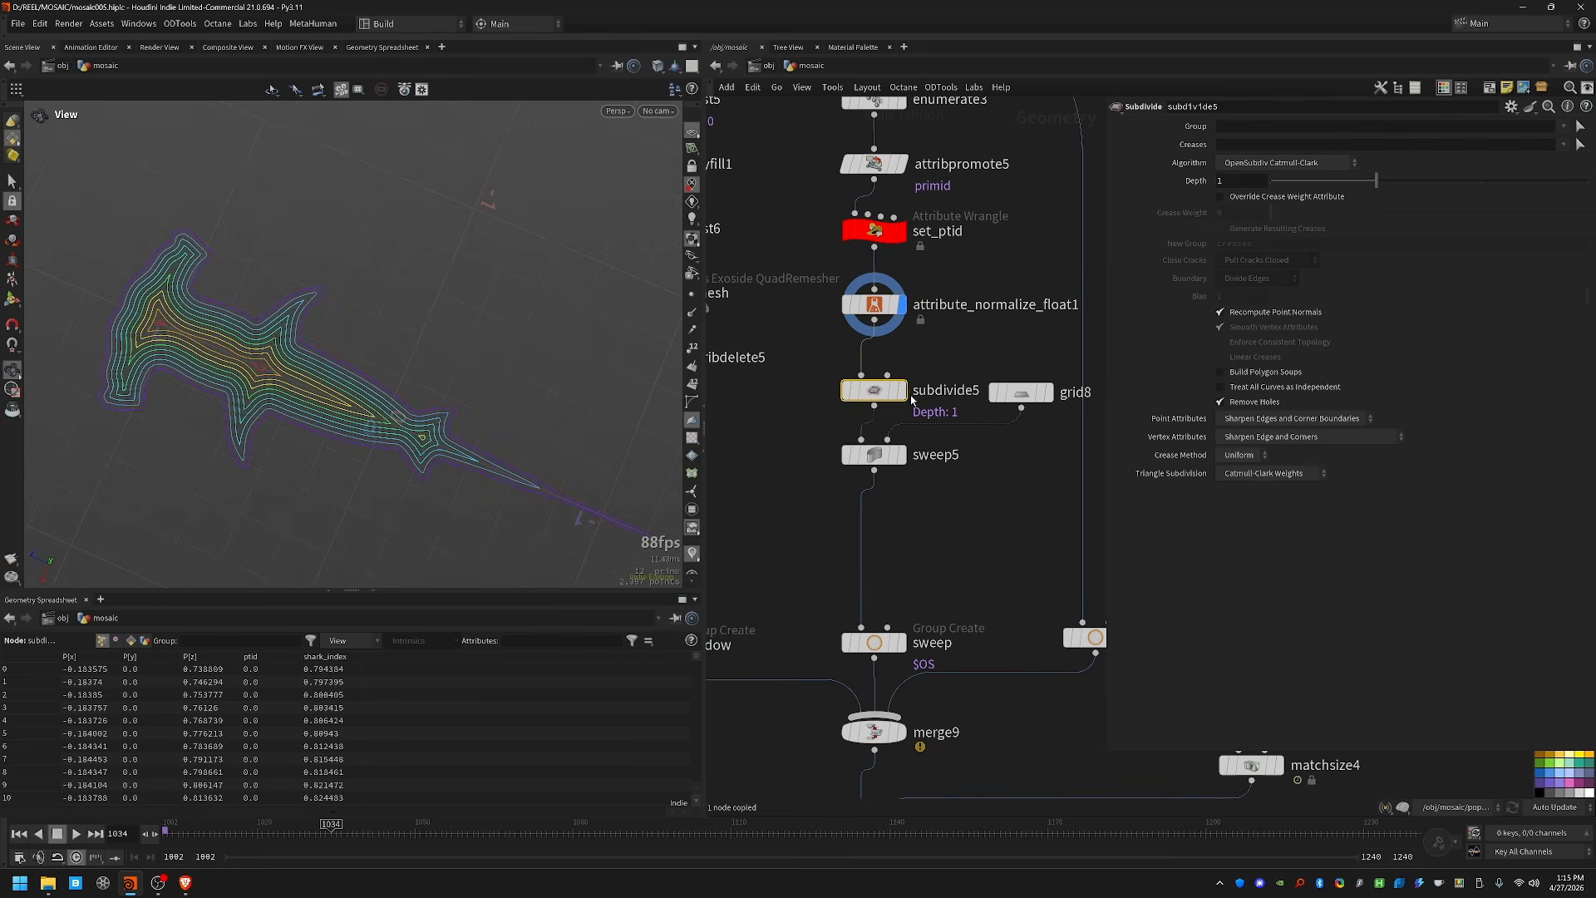
key("Down")
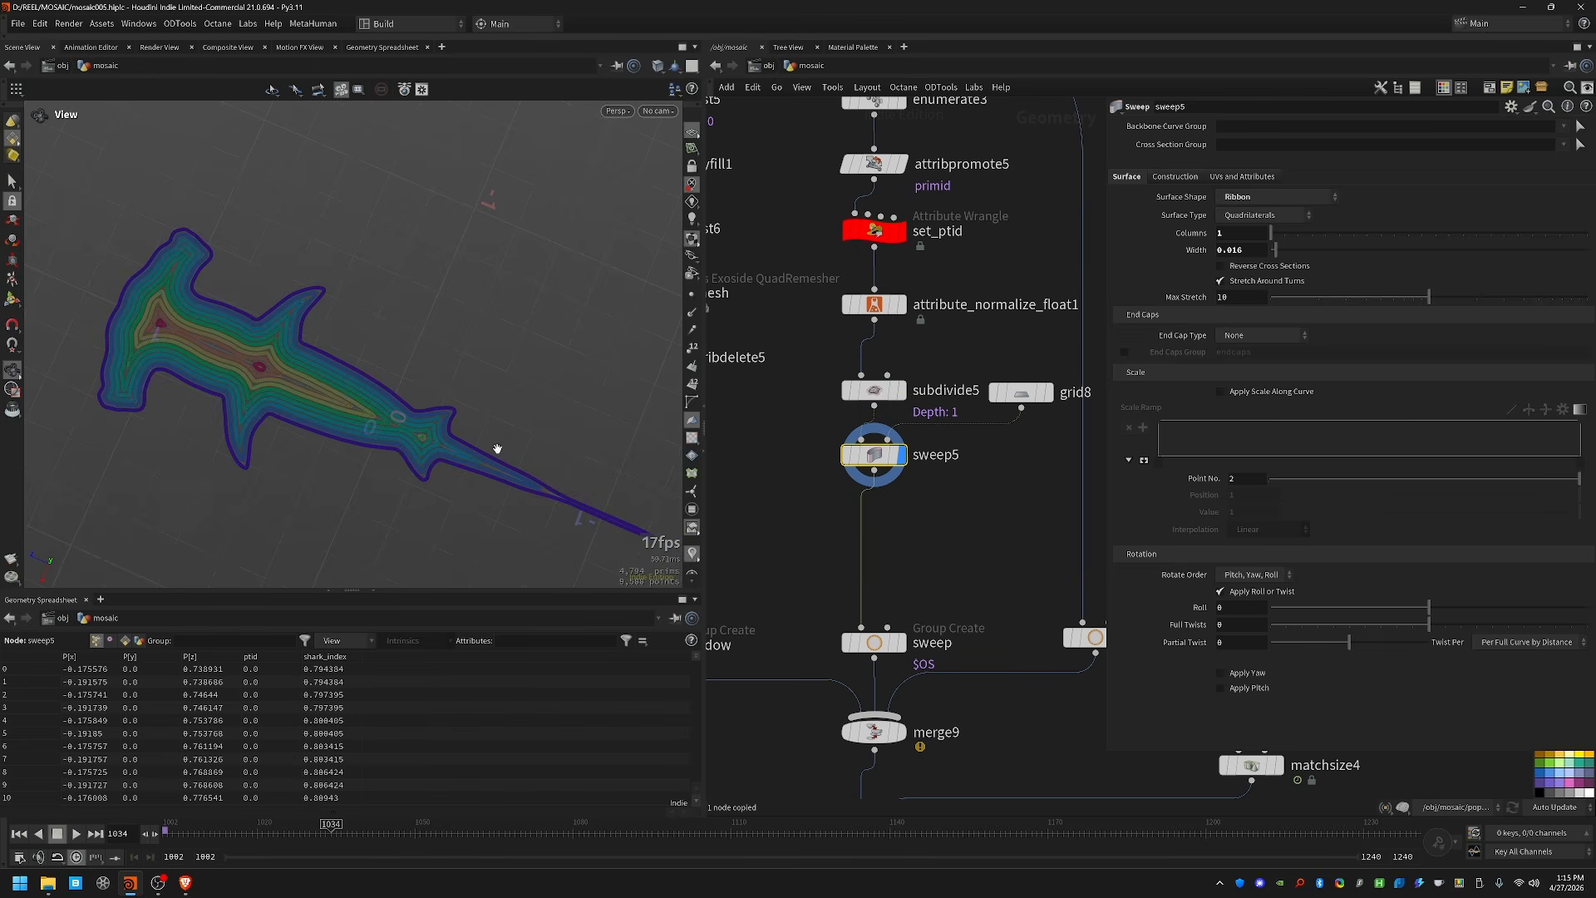
left_click_drag(340, 399, 277, 413)
scroll(314, 420, "up", 5)
scroll(374, 372, "down", 6)
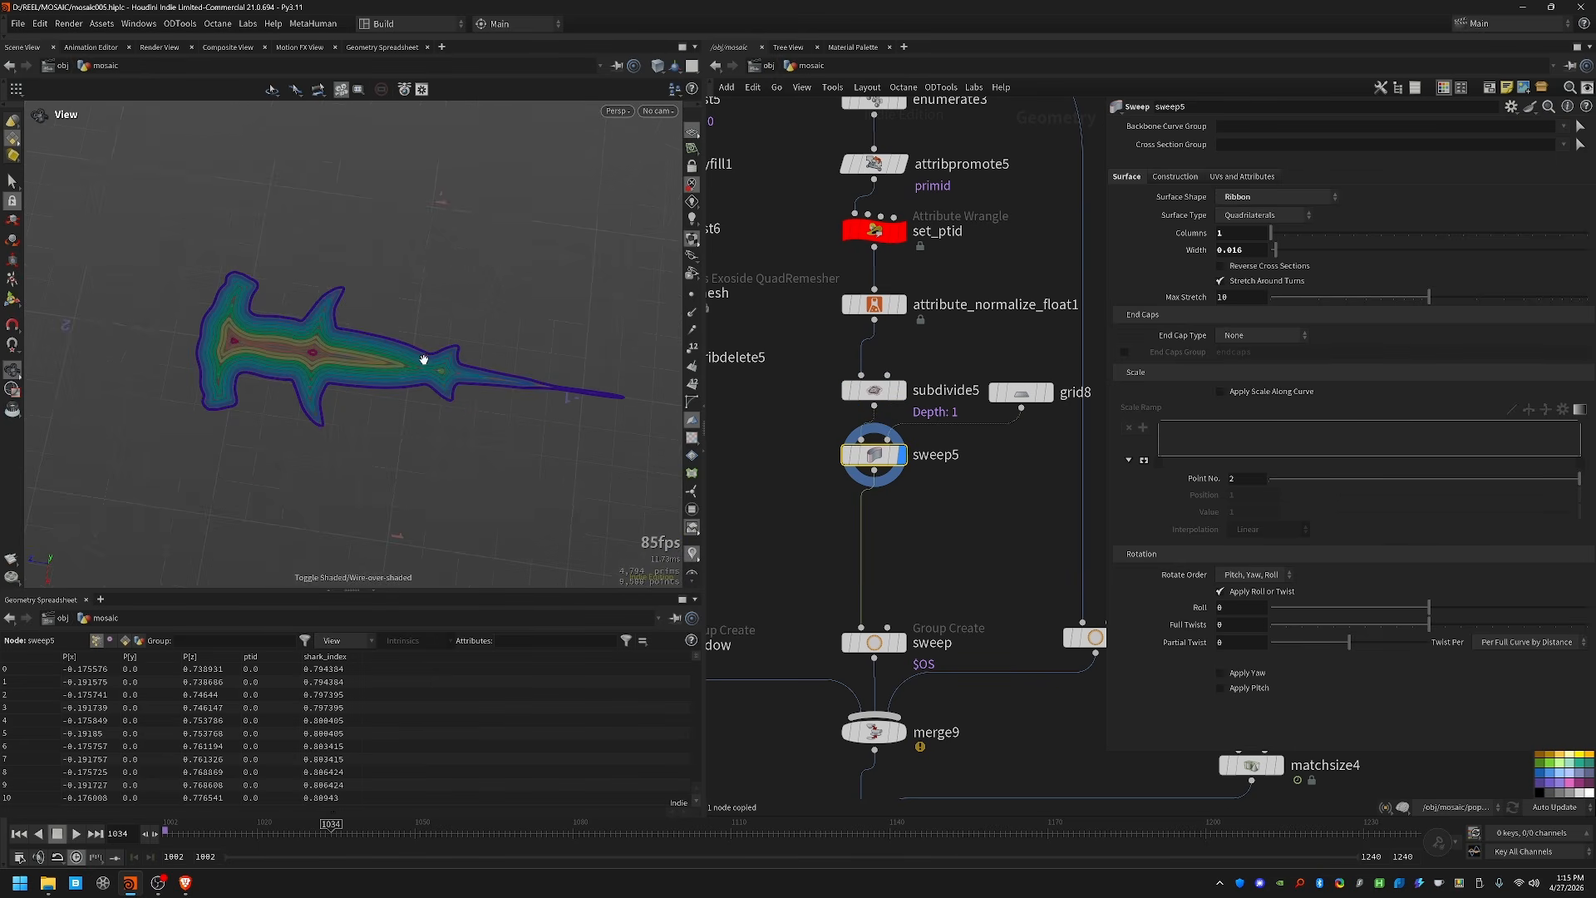
Step: Display the sweep and curves group nodes to examine how the points of these two branches are grouped
middle_click_drag(909, 567, 938, 407)
scroll(939, 408, "down", 1)
key("Down")
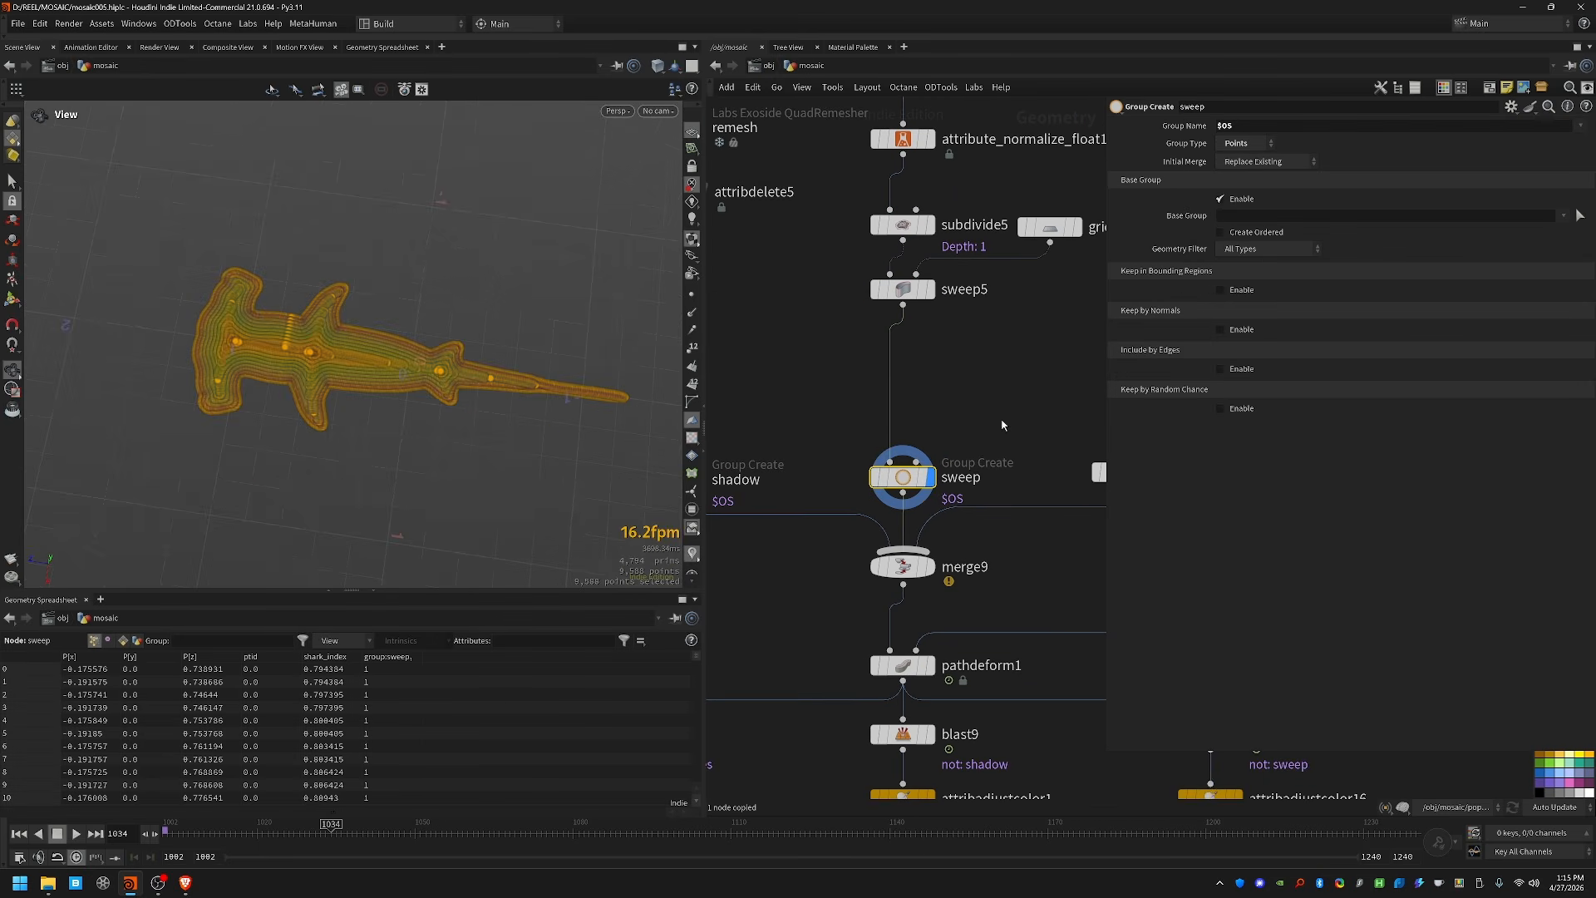
scroll(950, 463, "down", 3)
middle_click_drag(950, 463, 944, 408)
left_click(1017, 443)
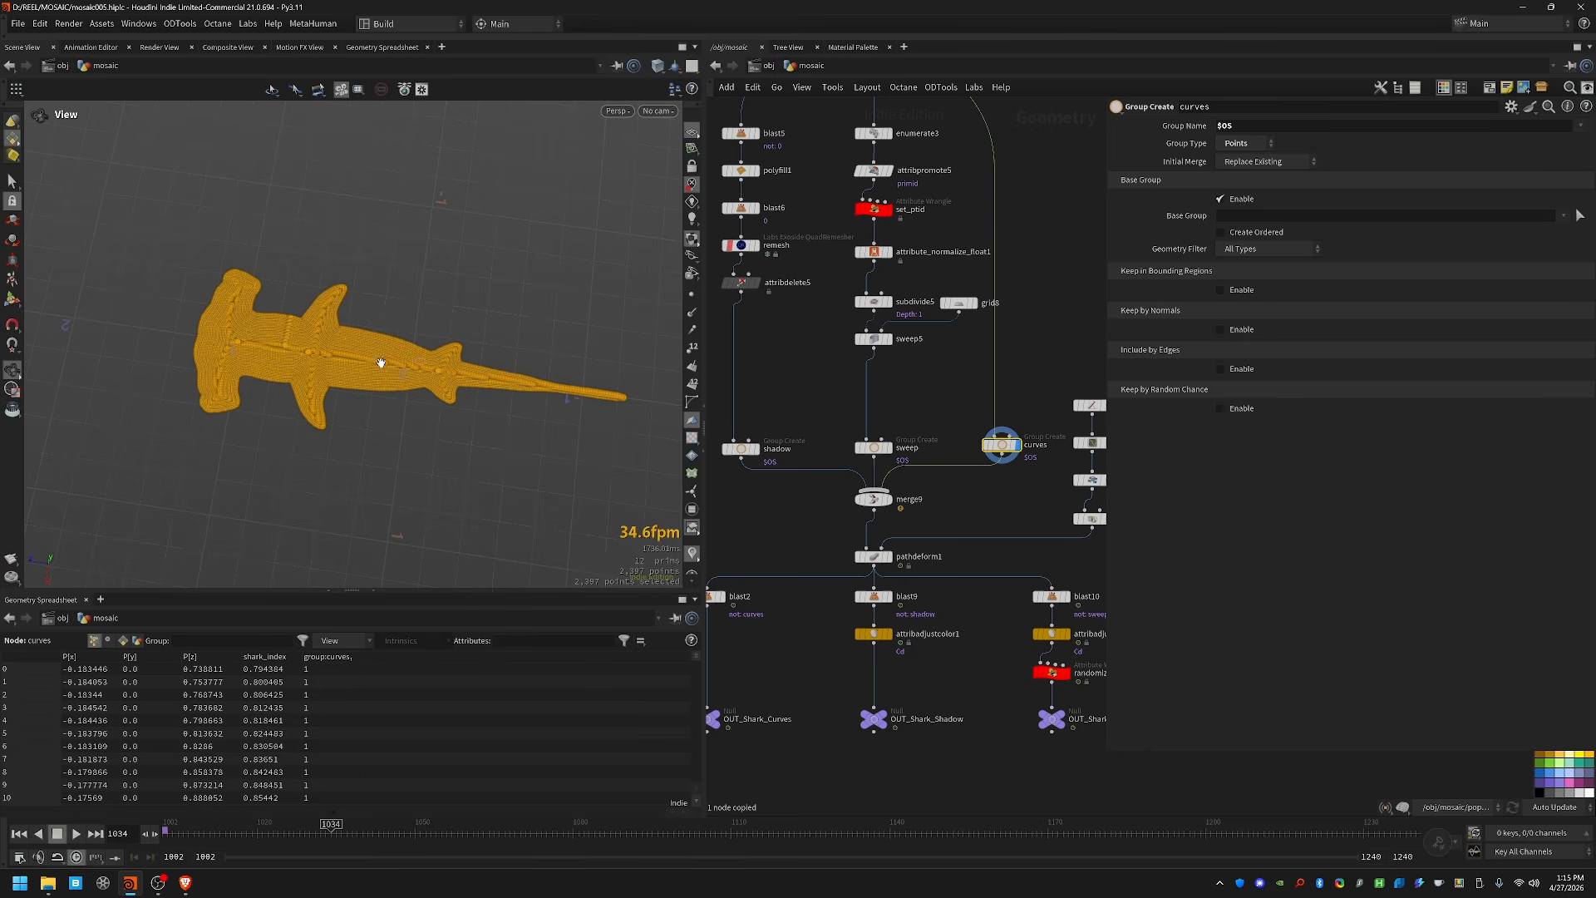
Step: Display merge9 and examine the combined shadow, sweep and curves geometry of the shark up close
scroll(950, 494, "up", 4)
left_click(843, 502)
left_click_drag(371, 403, 417, 380)
scroll(417, 380, "up", 6)
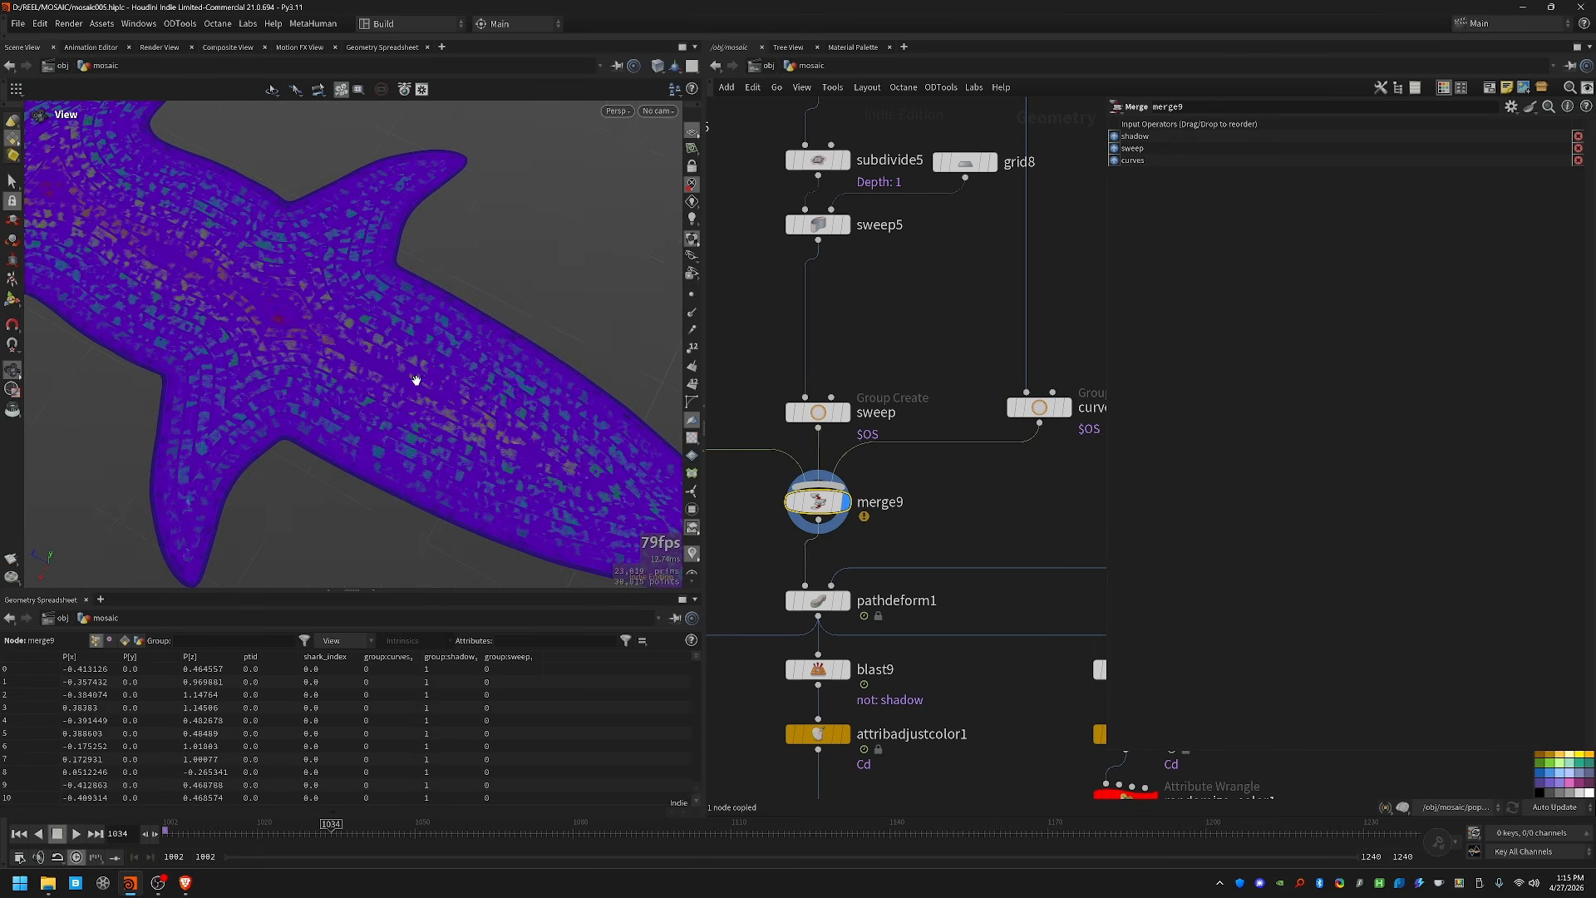
Step: Rewind the timeline to frame 1002 and review the merged shark along with the nodes downstream of merge9
scroll(806, 560, "down", 2)
scroll(153, 432, "down", 5)
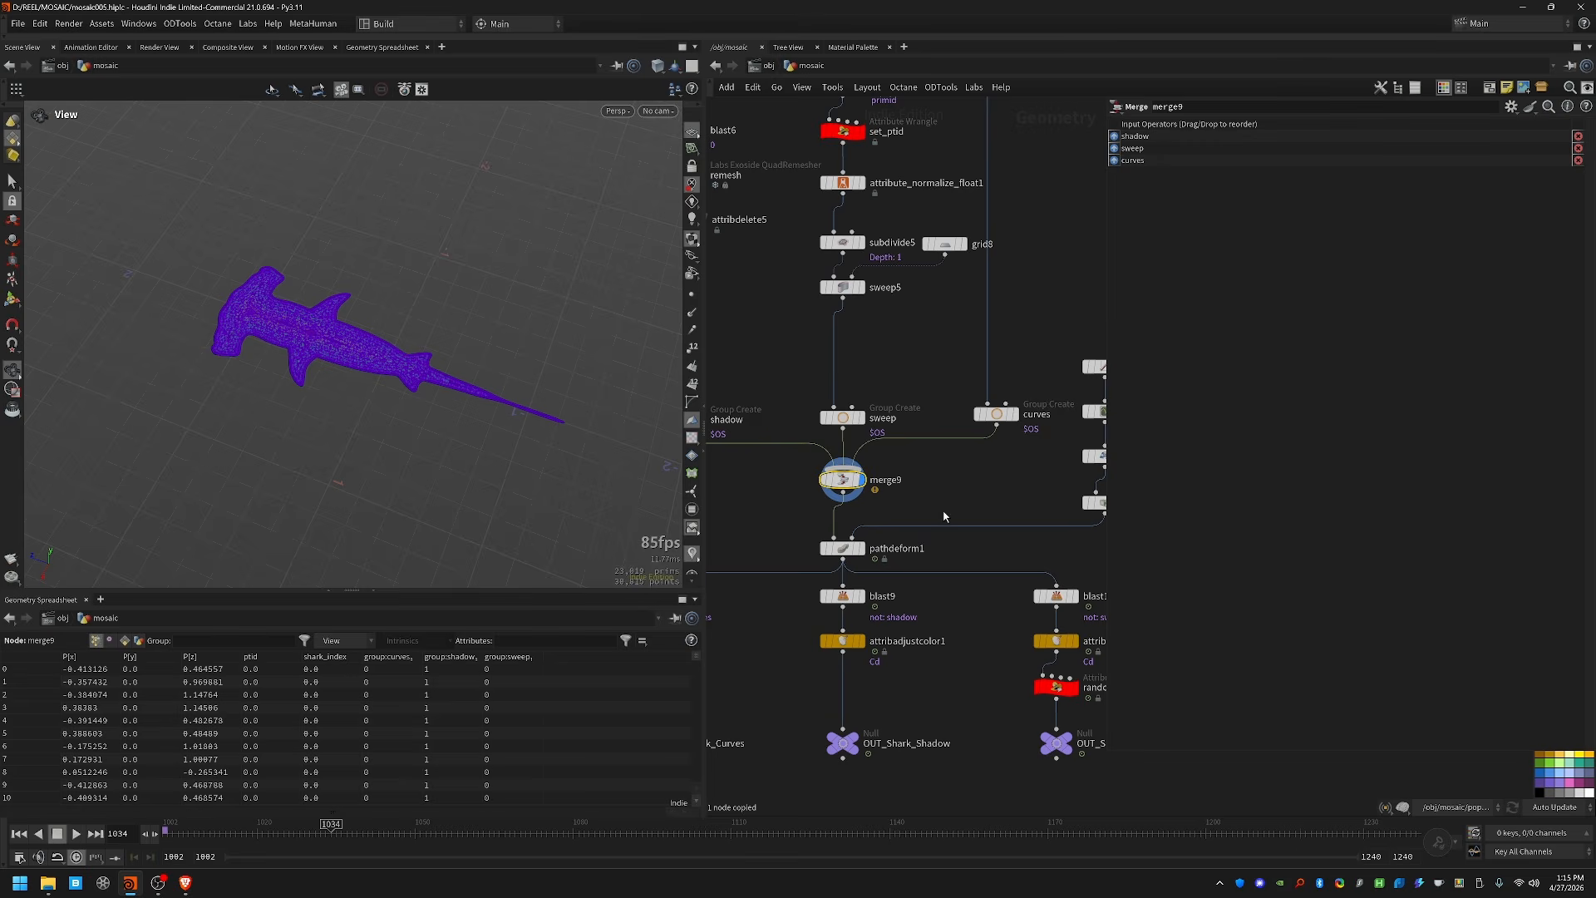
scroll(840, 427, "down", 2)
left_click_drag(501, 818, 165, 823)
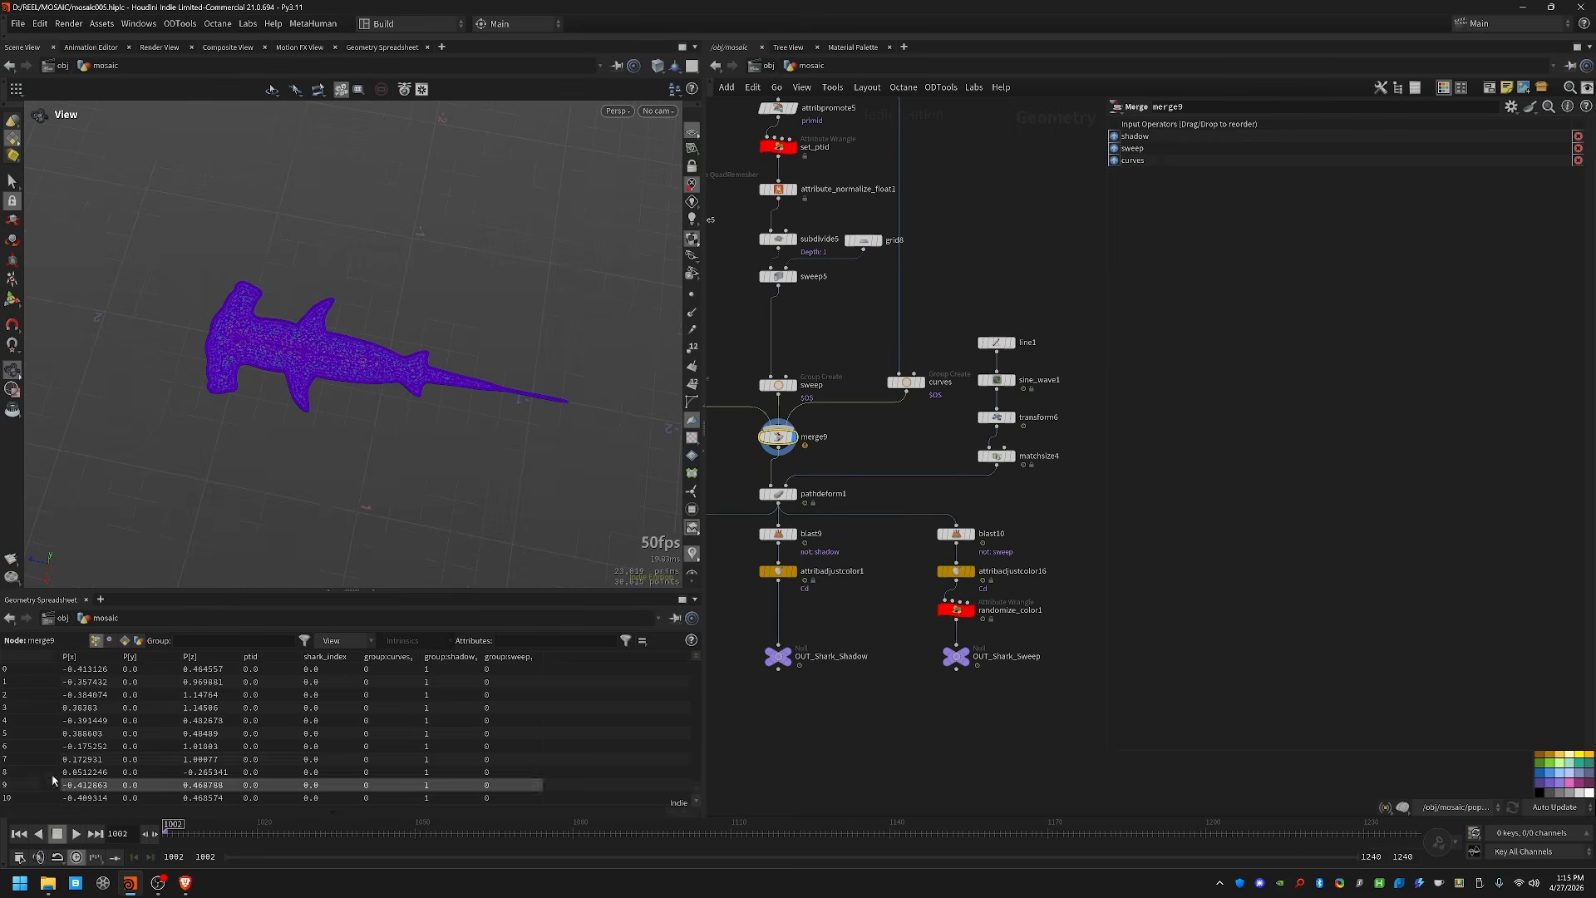
middle_click_drag(476, 285, 513, 314)
scroll(462, 324, "down", 5)
scroll(440, 368, "up", 5)
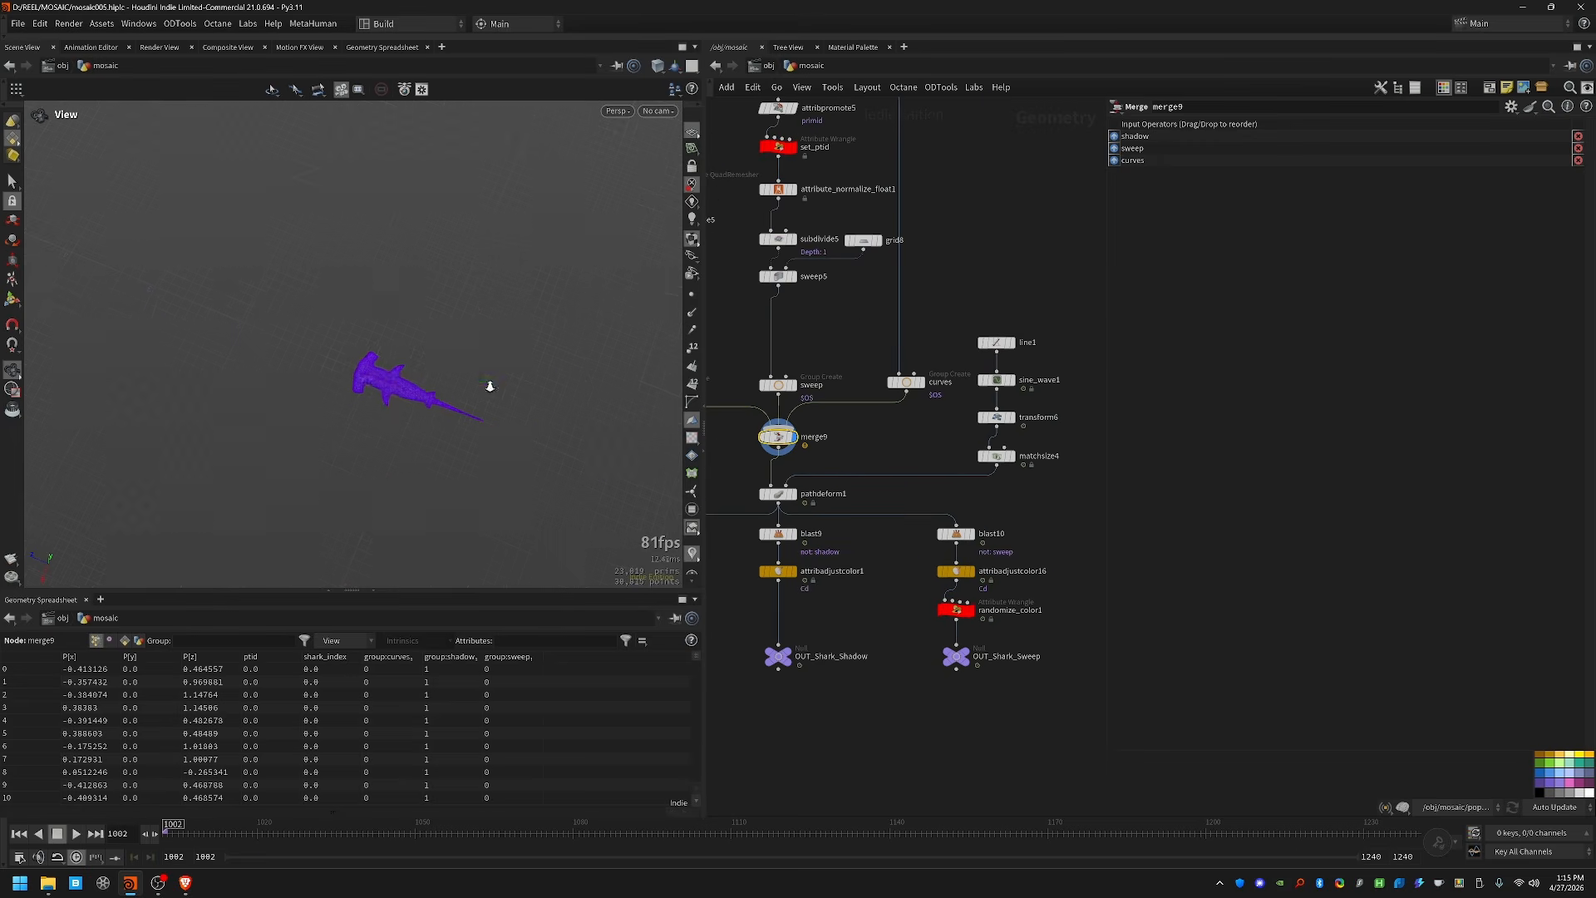
Step: Step through line1, sine_wave1 and transform6 to examine how the wavy path curve is built
left_click(999, 341)
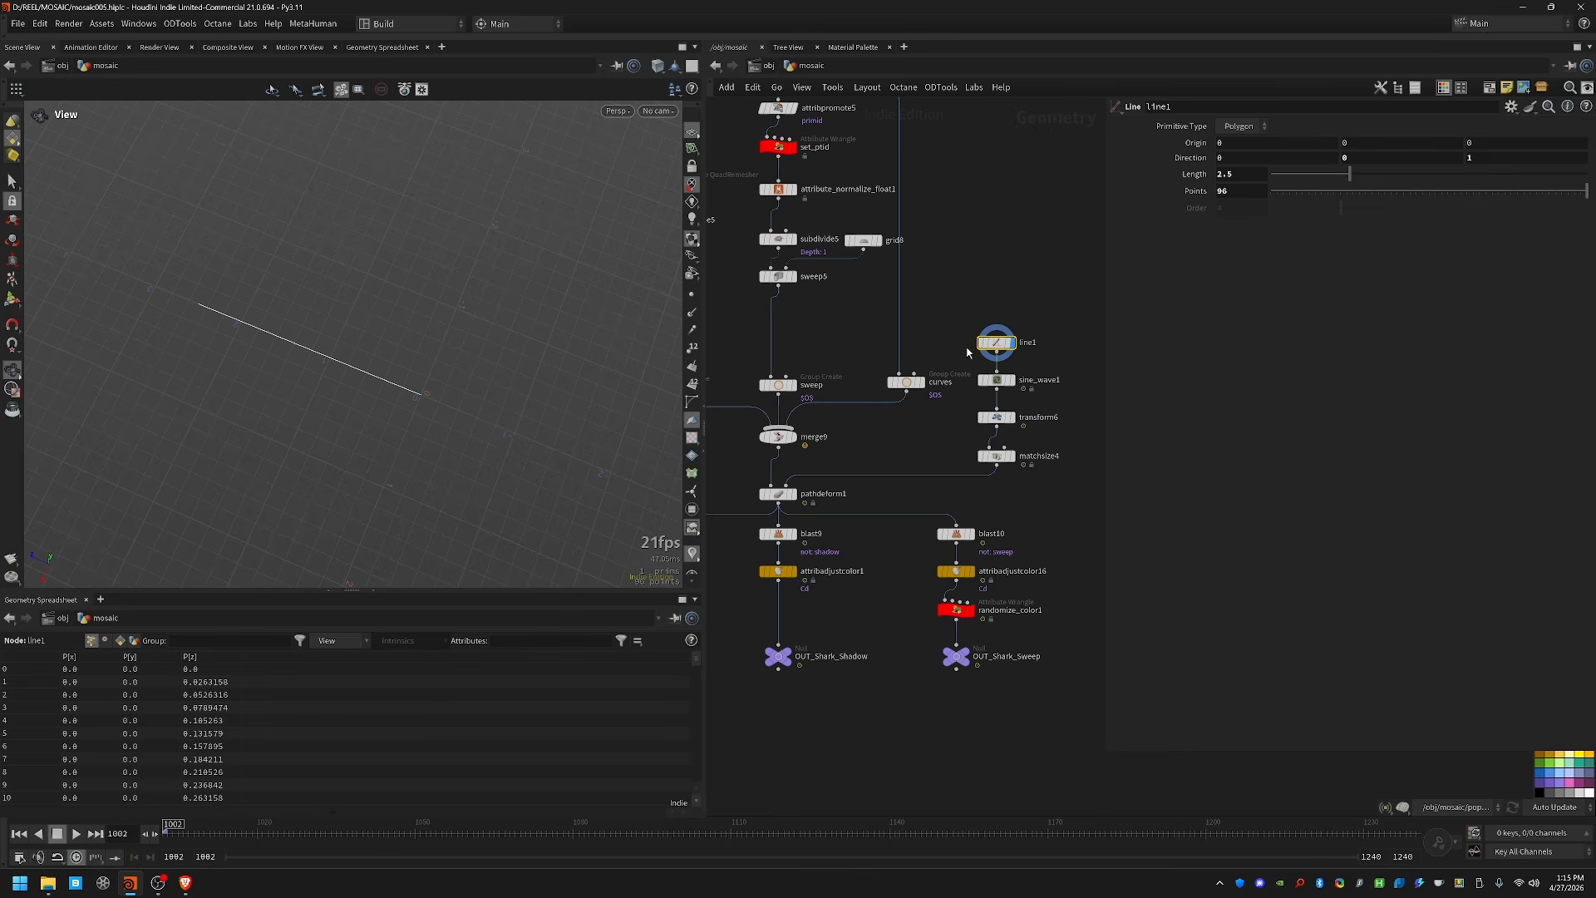
left_click(997, 380)
left_click(996, 417)
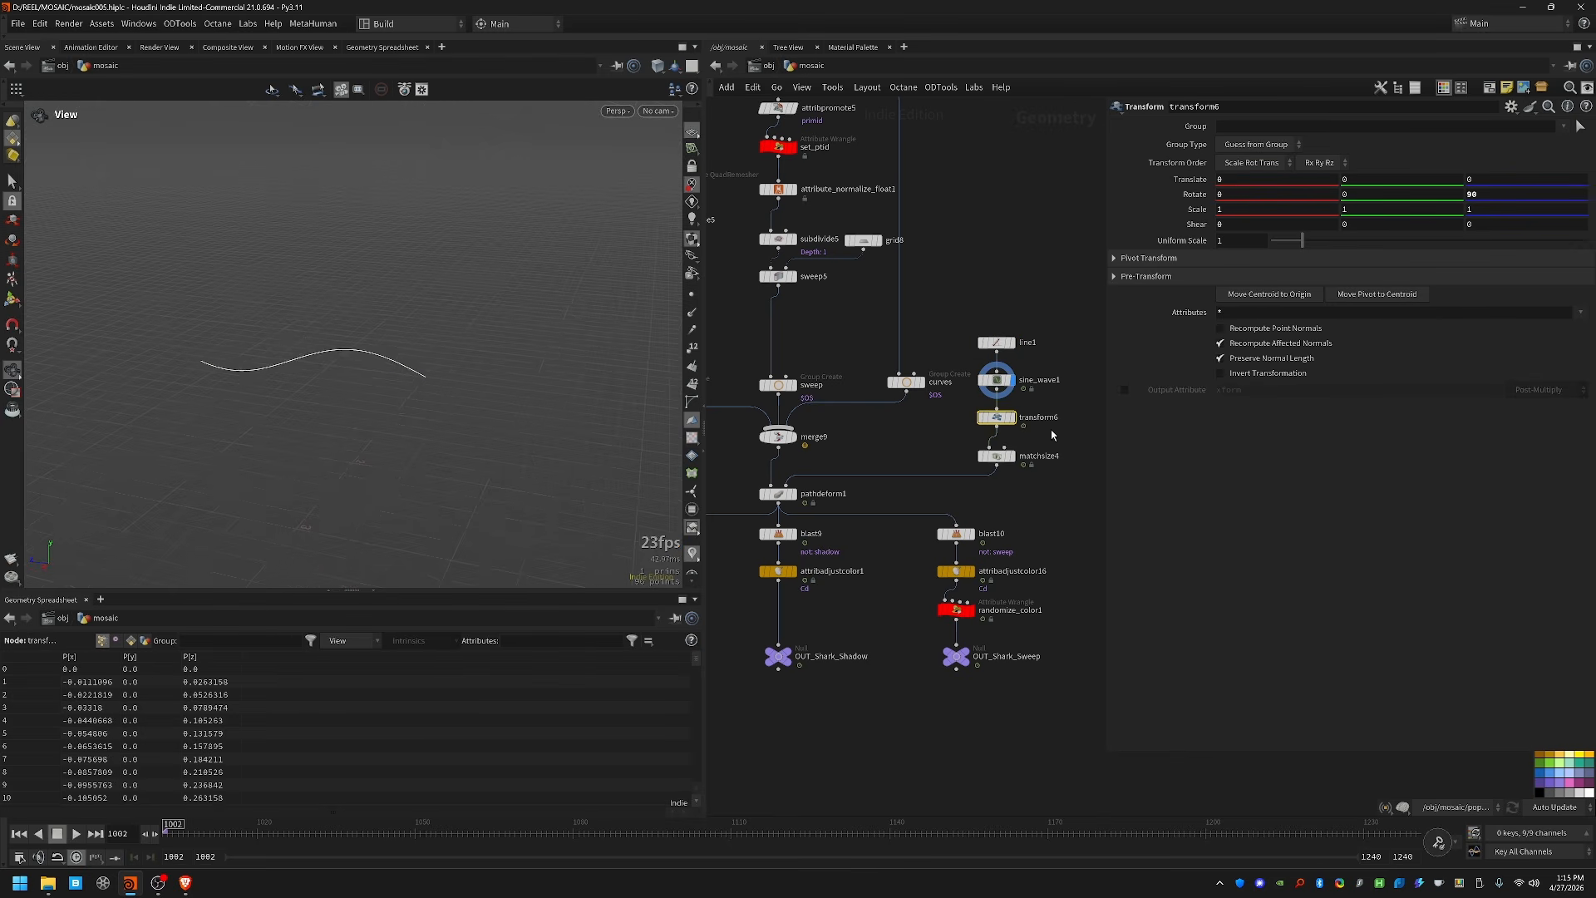
left_click(1010, 417)
left_click_drag(309, 337, 332, 466)
Step: Display pathdeform1 and scrub the timeline forward from frame 1002 to examine the shark's movement
middle_click_drag(422, 377, 483, 399)
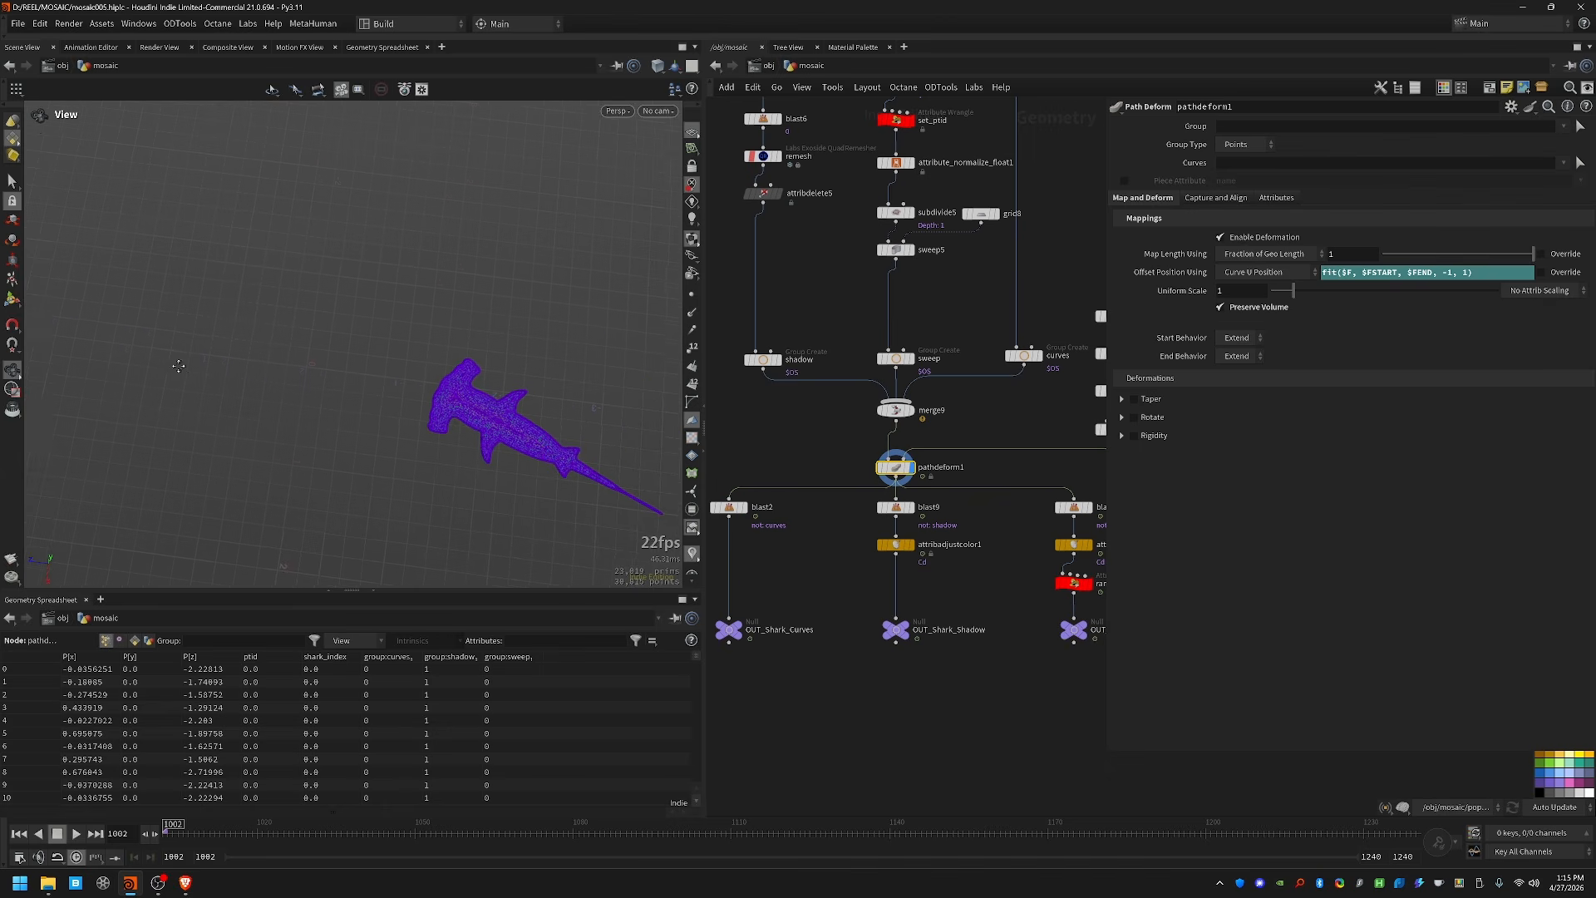
middle_click_drag(178, 366, 137, 346)
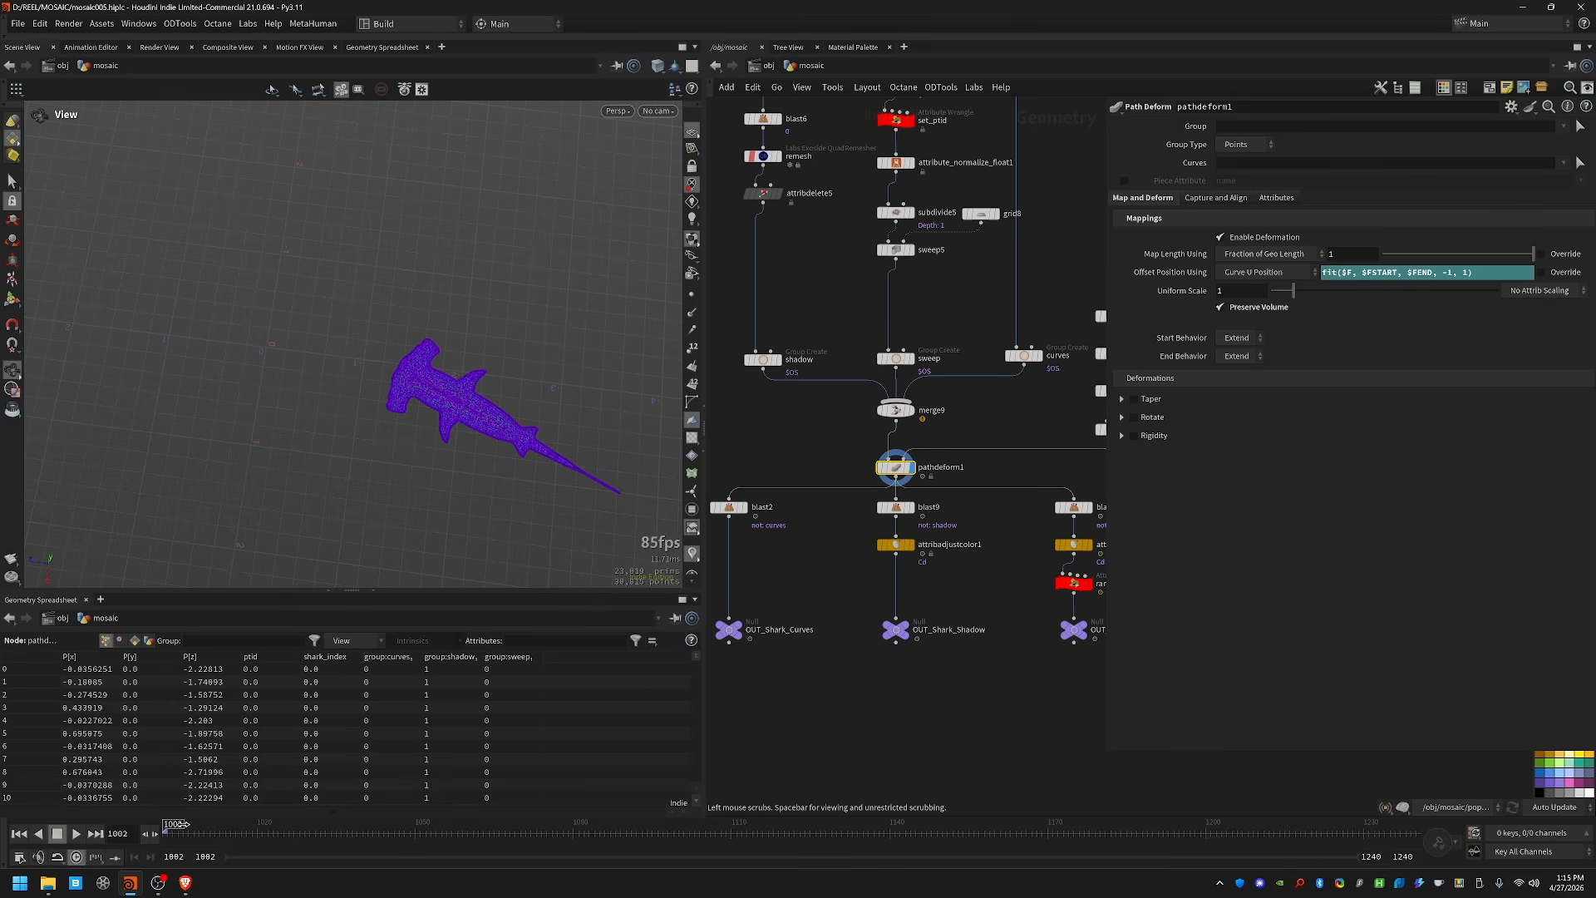
left_click_drag(173, 829, 573, 830)
Step: Template matchsize4 so its path curve shows with the deformed shark, and scrub back to frame 1002
middle_click_drag(1033, 408, 940, 413)
left_click(1033, 434)
scroll(399, 331, "down", 3)
scroll(337, 329, "up", 4)
left_click_drag(404, 827, 173, 825)
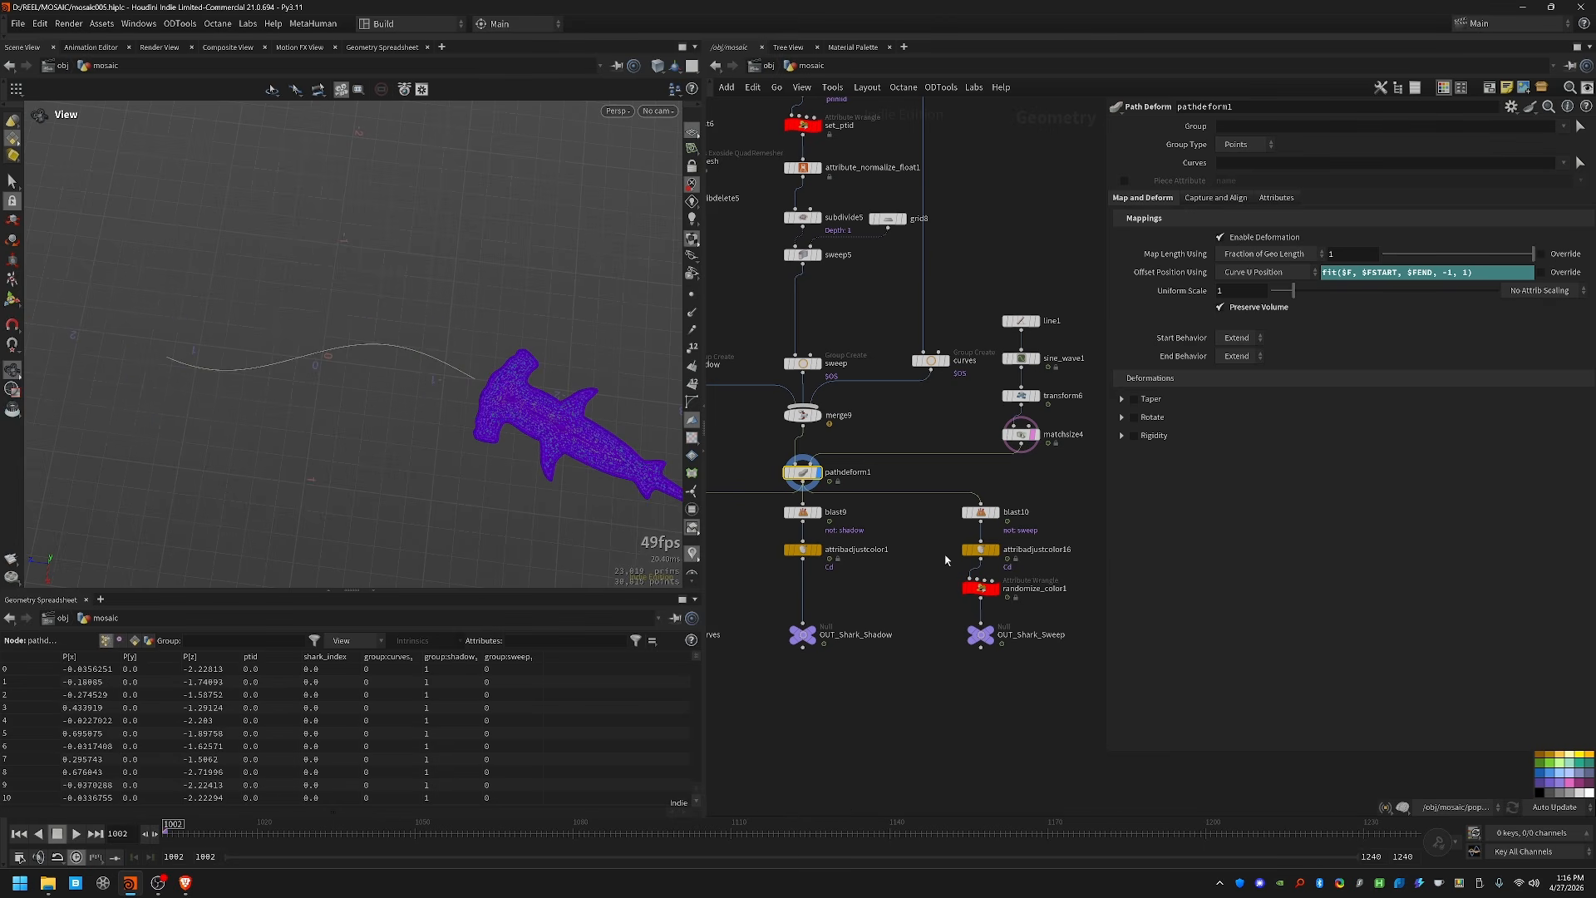
Step: Display blast2, turn off the attribute visualization and scrub to frame 1064 to examine the isolated shark curves
middle_click_drag(755, 454, 831, 391)
left_click_drag(933, 436, 933, 432)
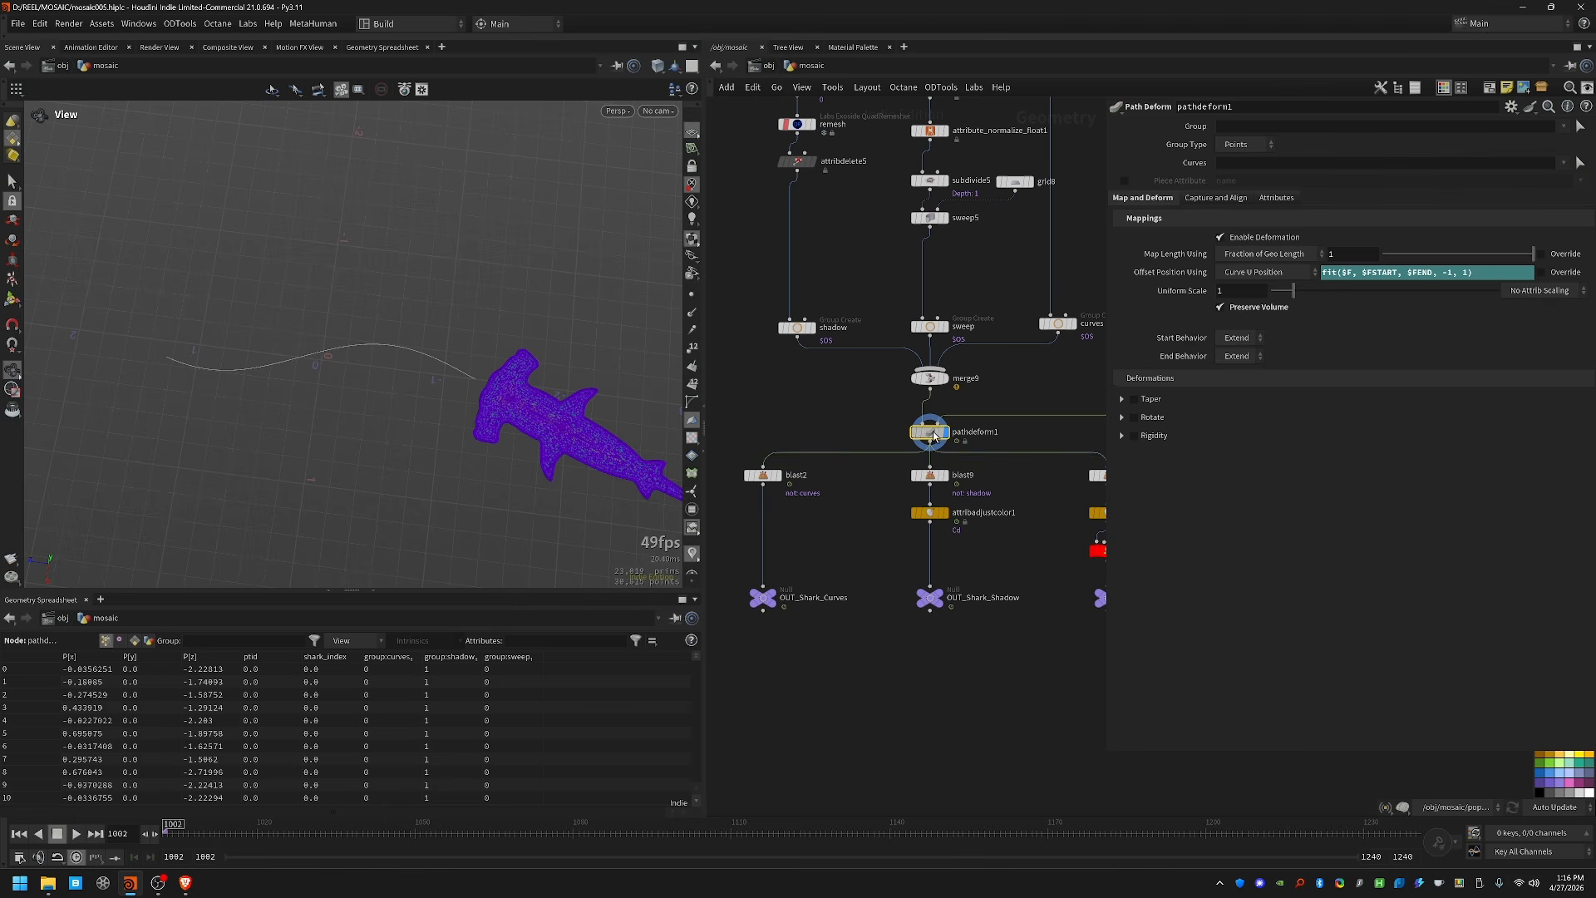
left_click(763, 474)
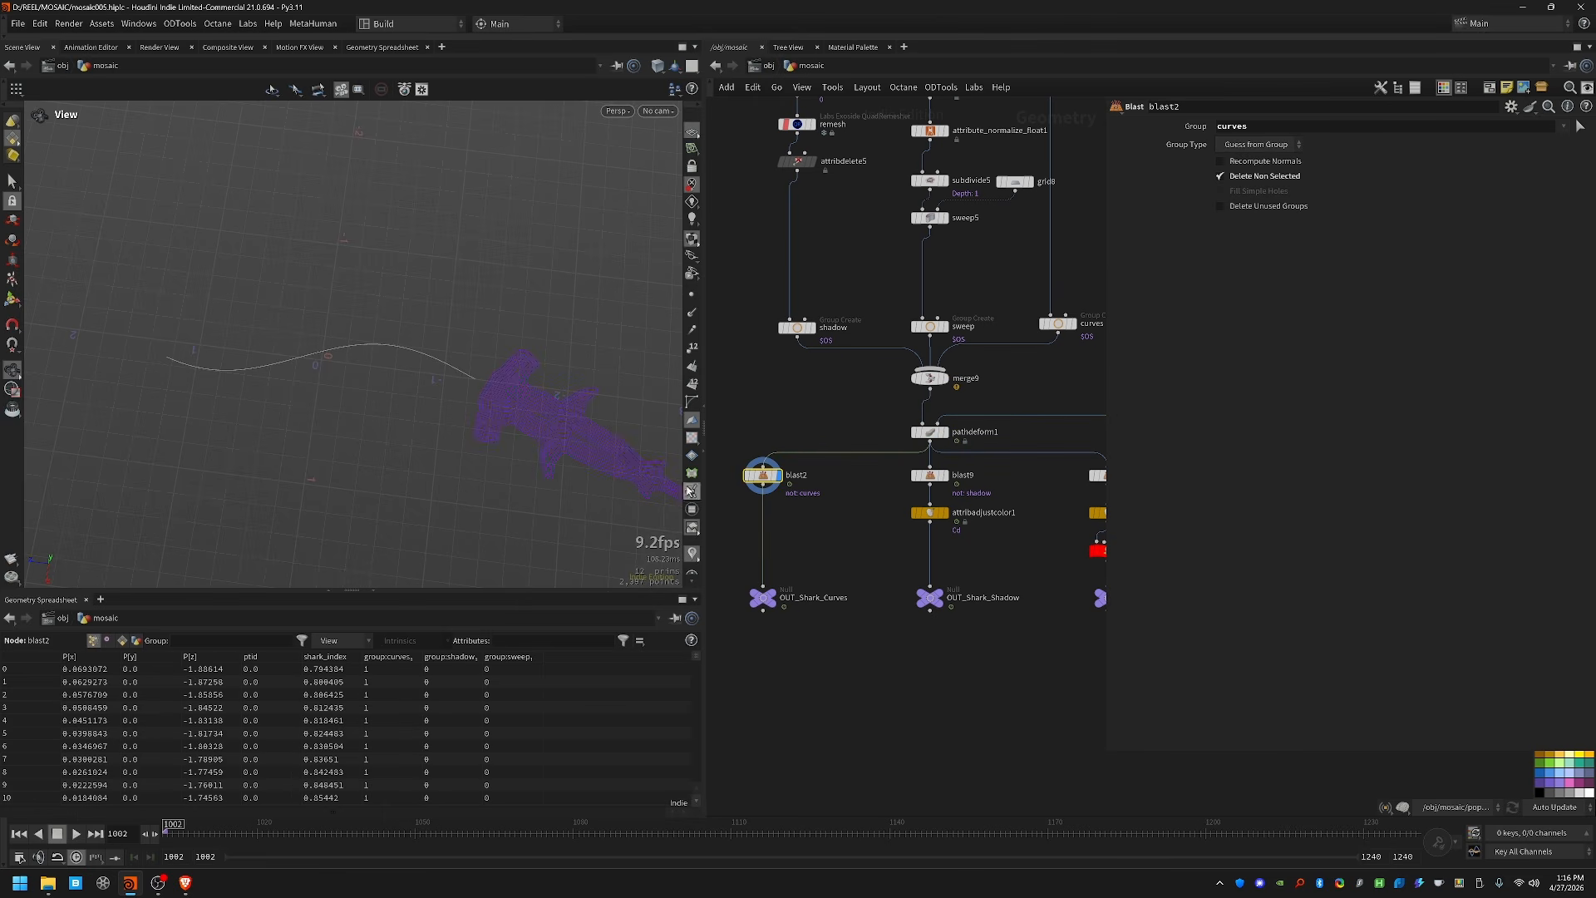
left_click(690, 490)
left_click_drag(191, 831, 489, 831)
Step: Display OUT_Shark_Shadow and OUT_Shark_Sweep to examine the animated shadow and the coloured ribbons up close
left_click(929, 598)
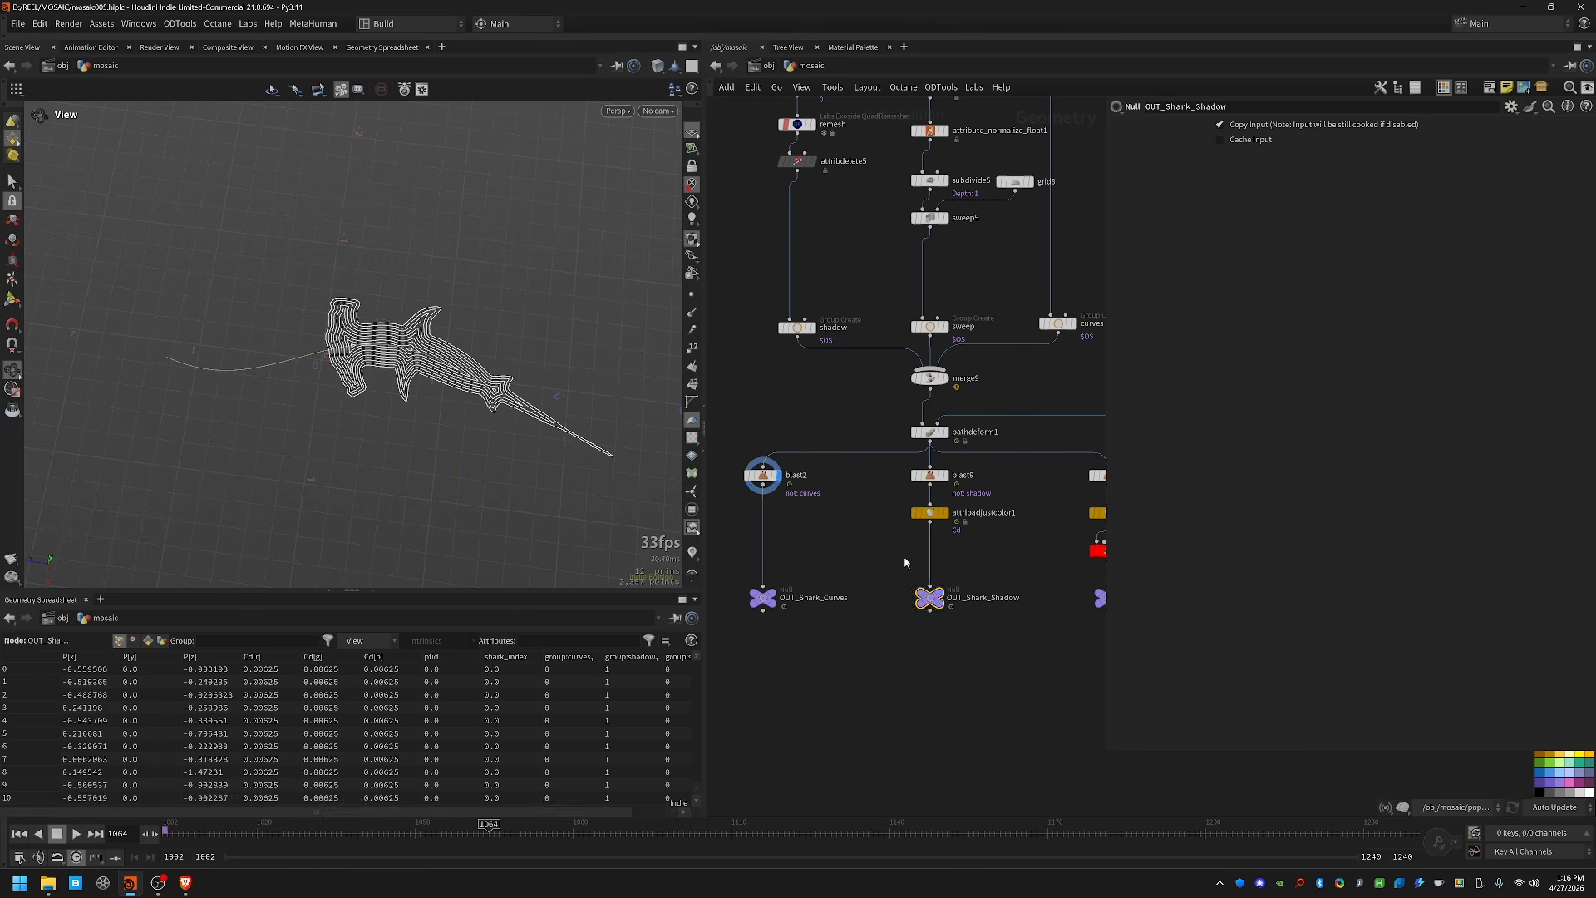
middle_click_drag(1011, 709, 859, 725)
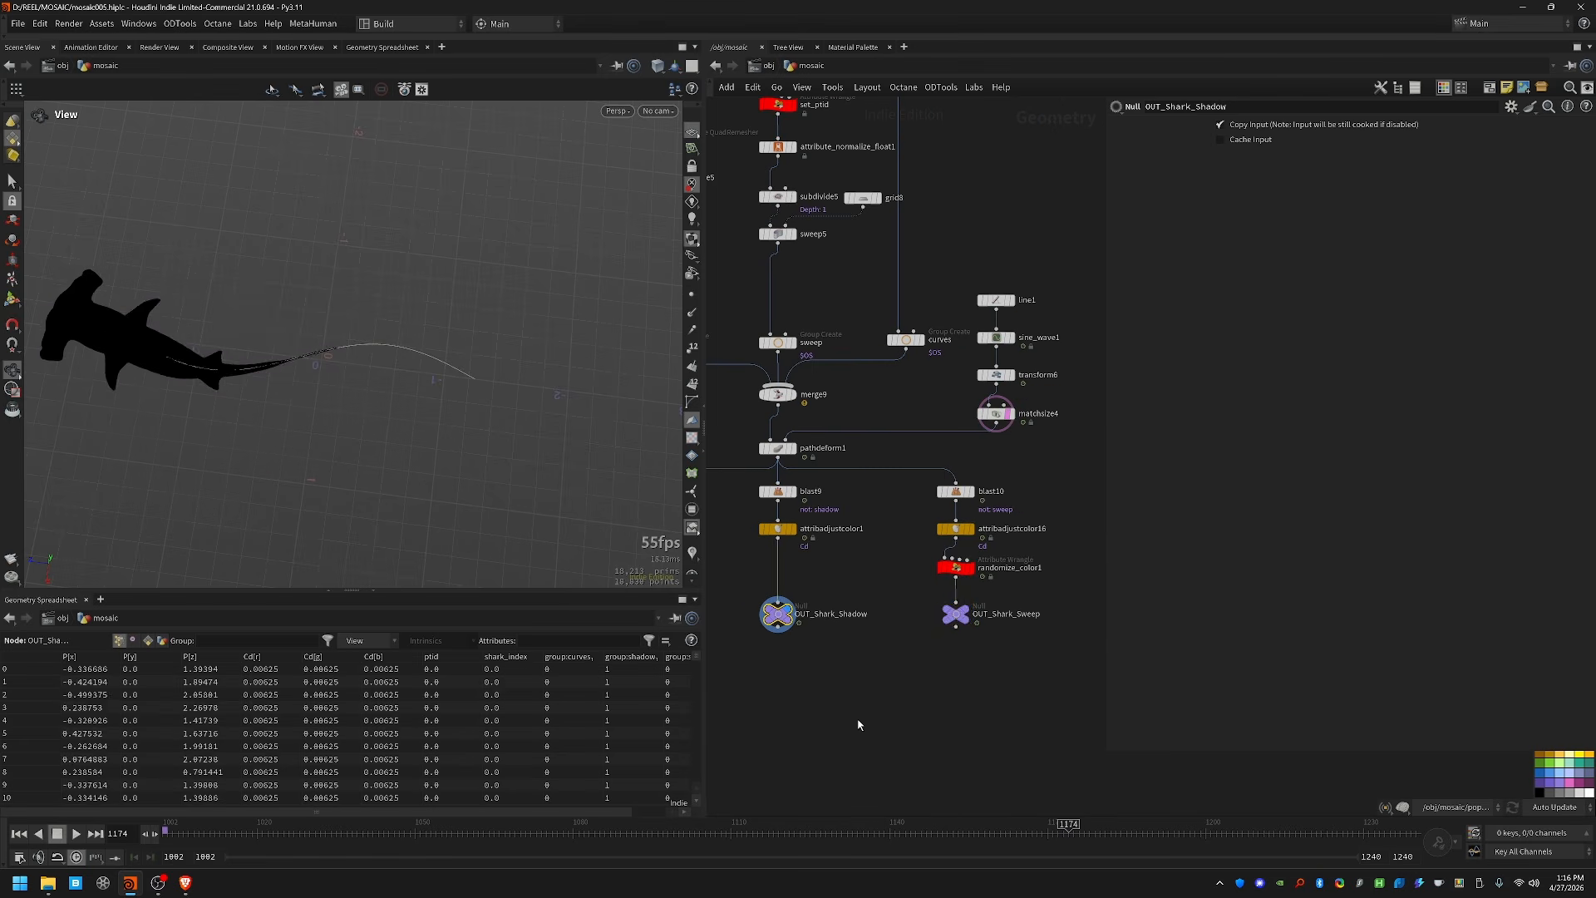
key("Right")
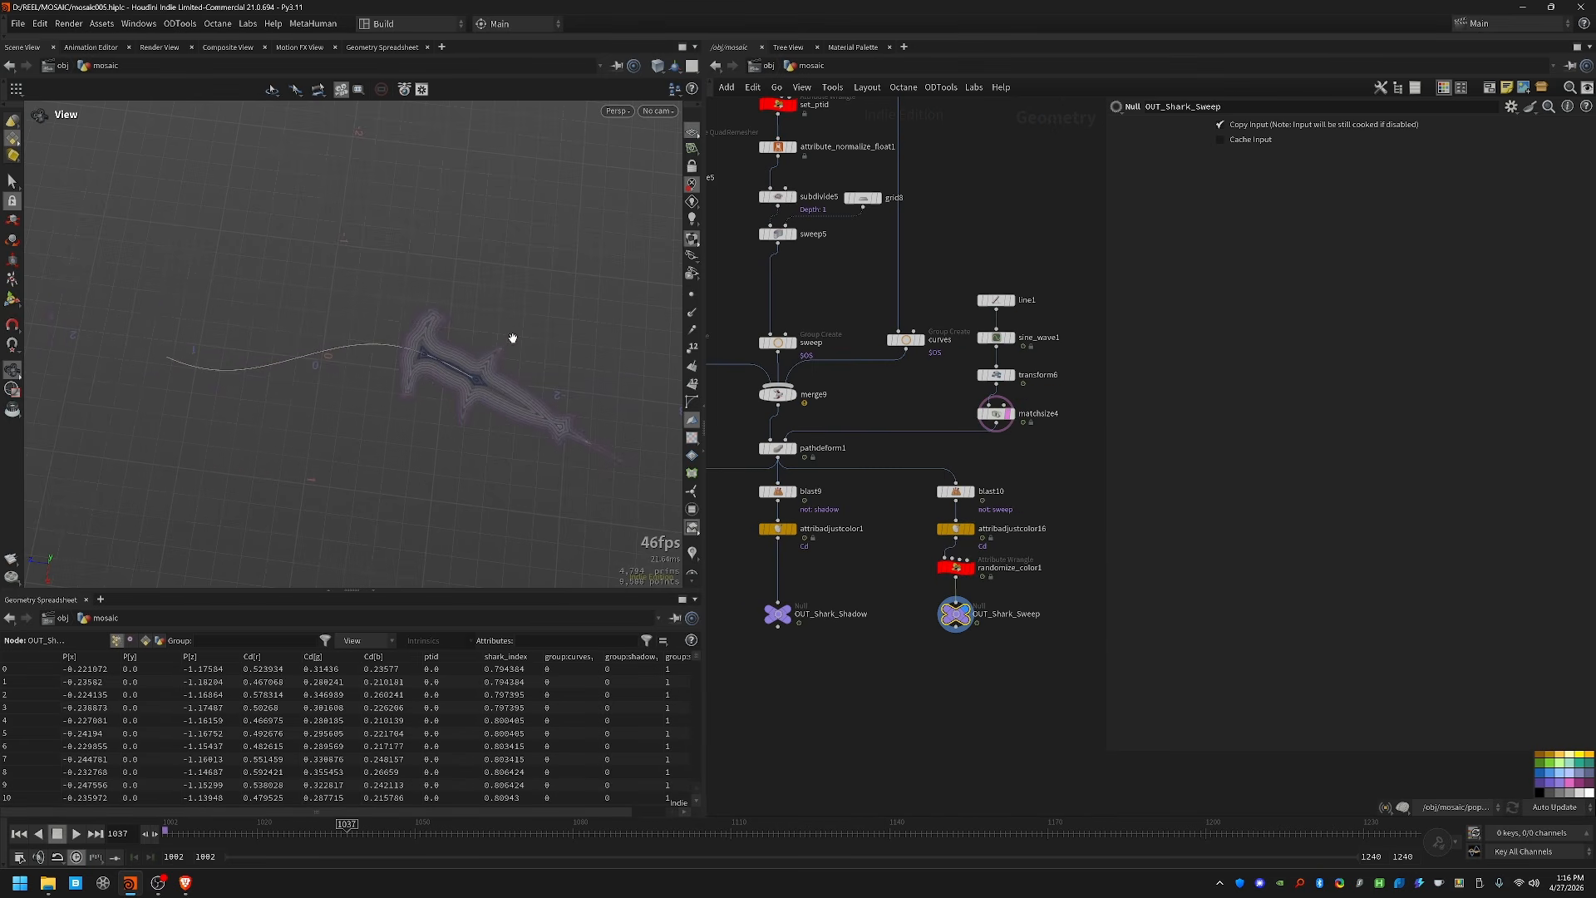
scroll(487, 378, "up", 6)
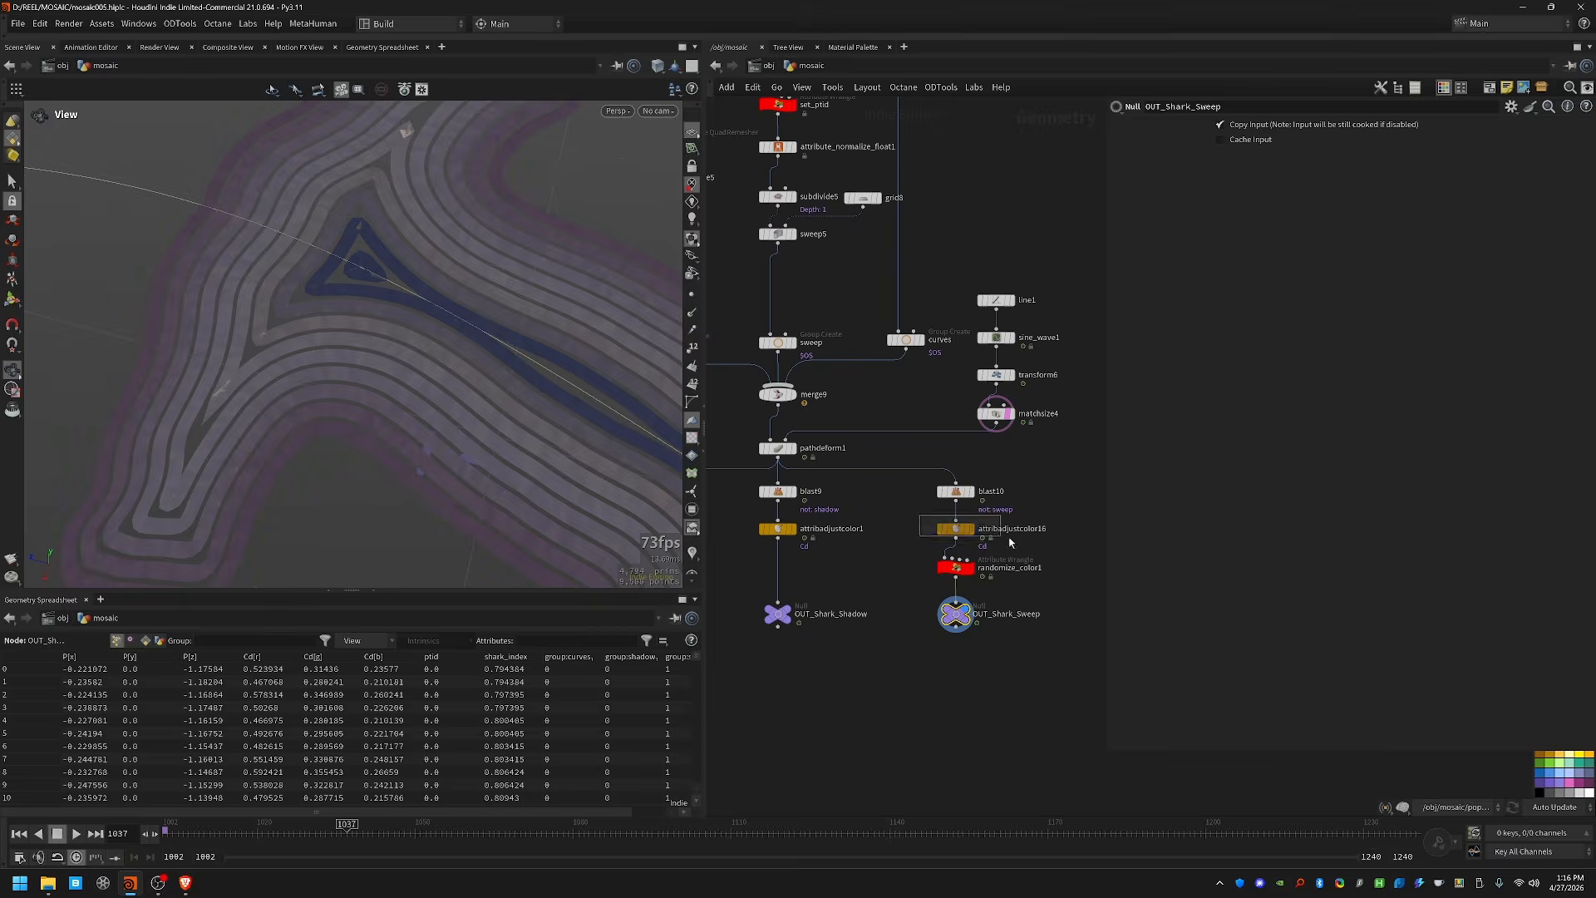
Step: Examine the ptid colour ramp of attribadjustcolor16 and display randomize_color1 to review its colour randomization expression
left_click_drag(1010, 542, 1008, 540)
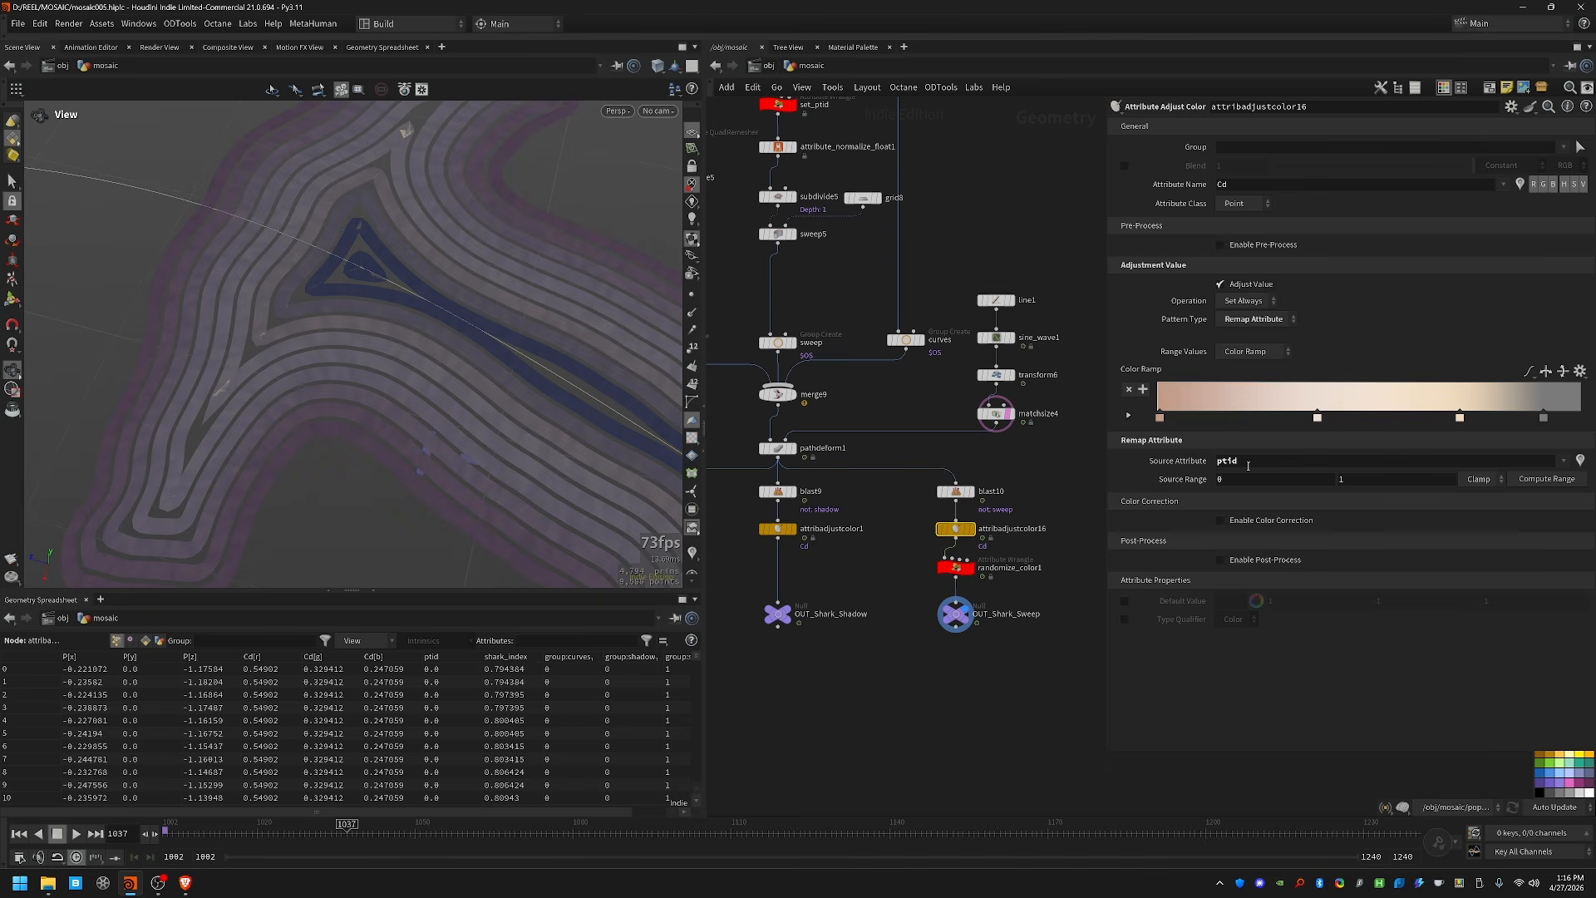
left_click(956, 567)
left_click(971, 567)
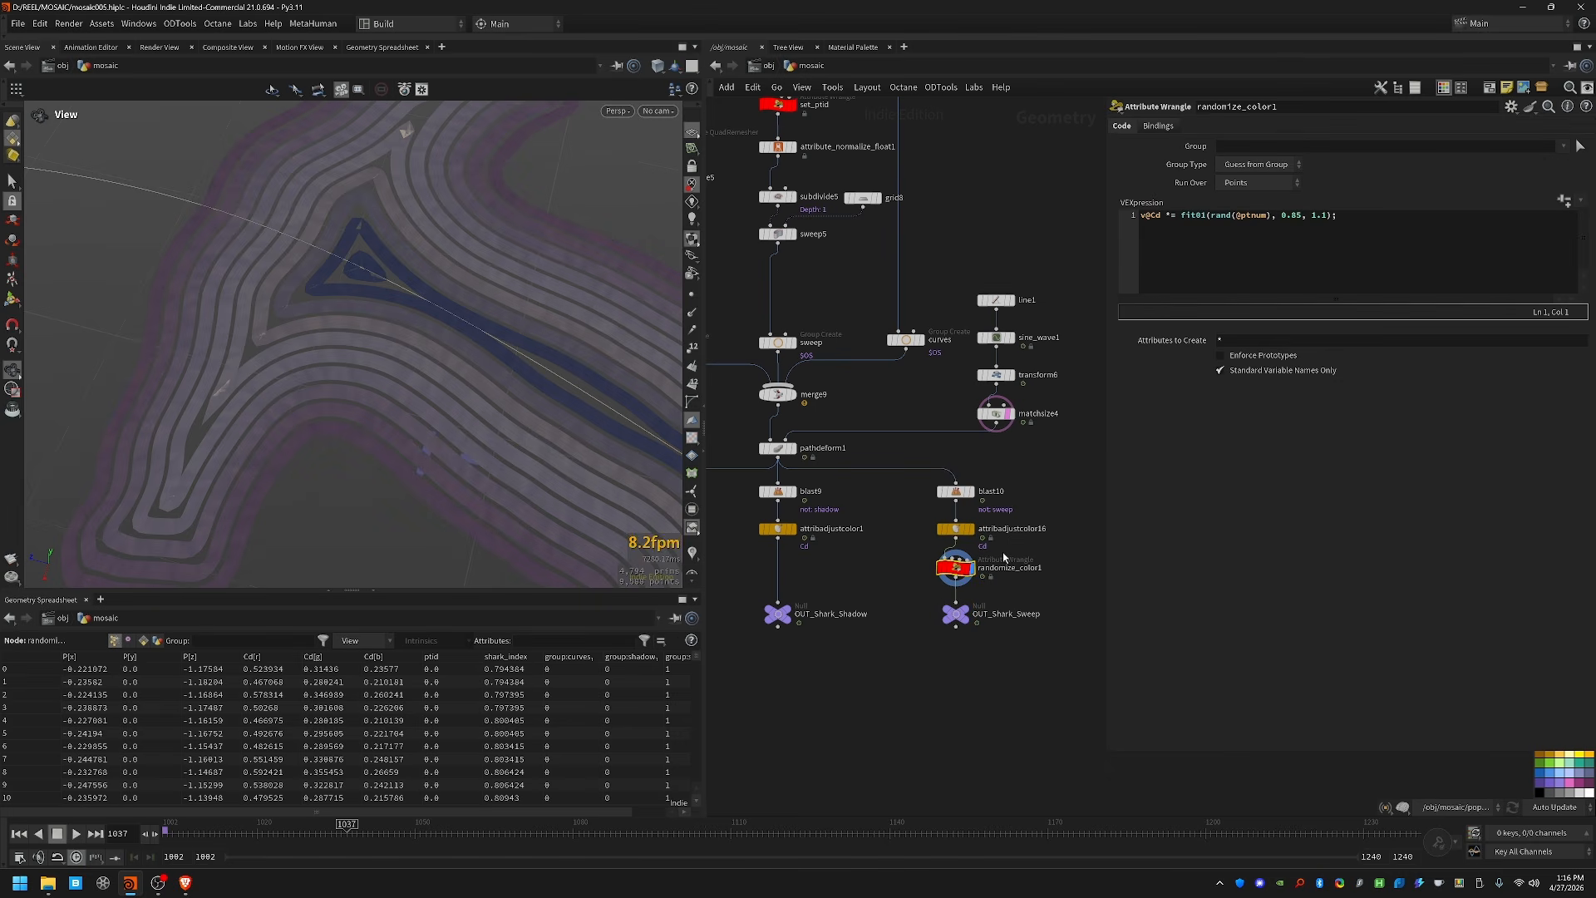
Step: Display the output at the end of the neighbouring node network and scrub to frame 1184 to examine its animated lines
scroll(970, 657, "down", 8)
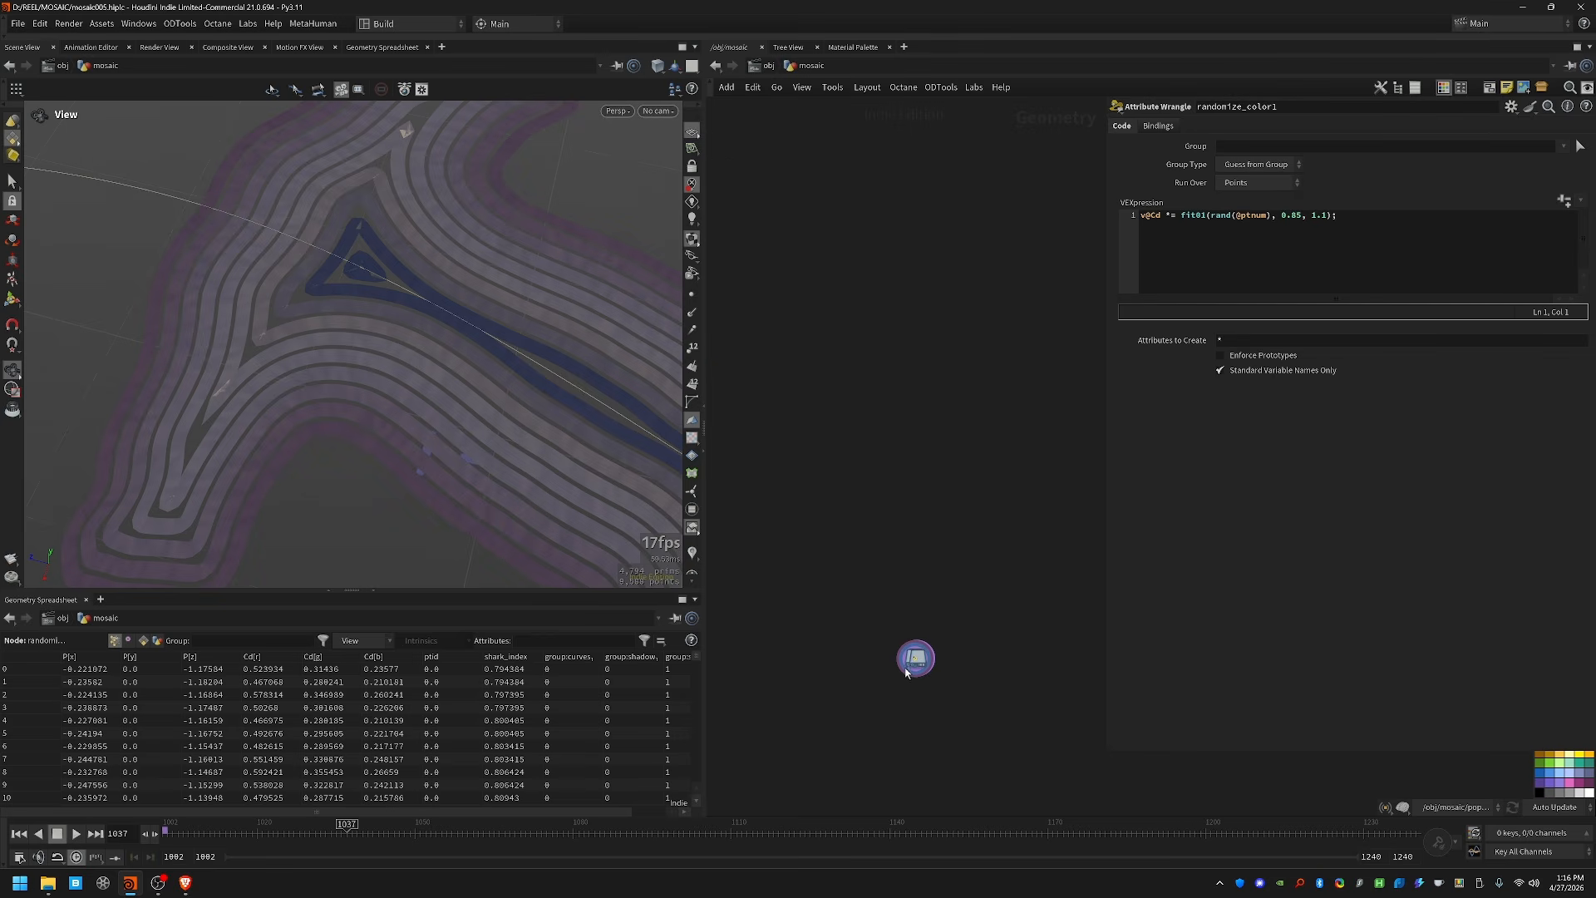
scroll(914, 615, "up", 10)
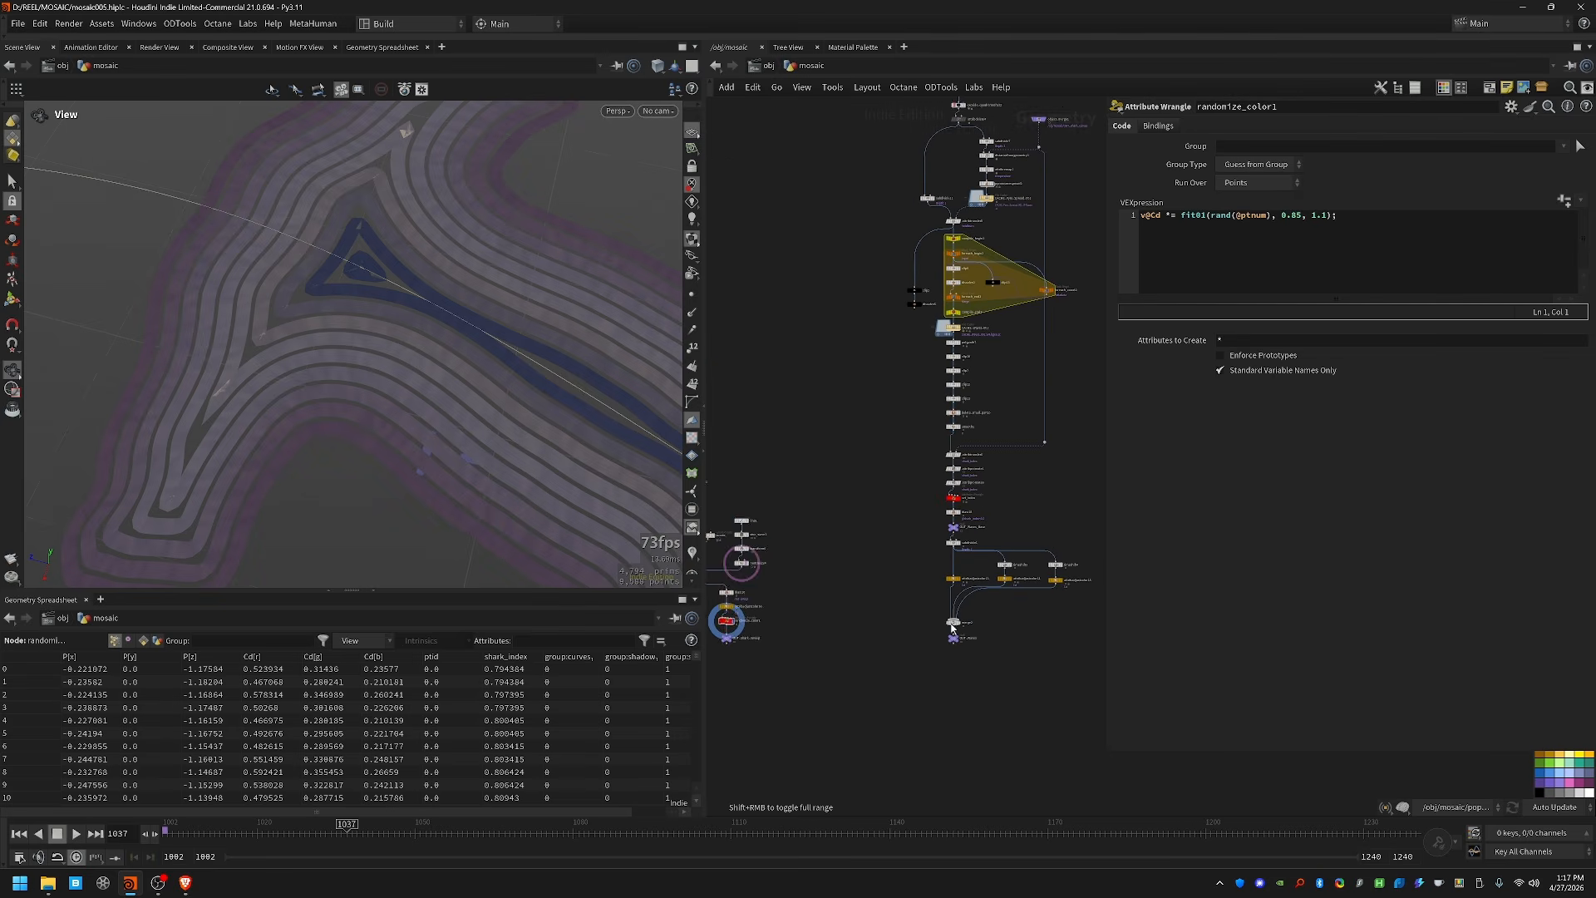
left_click_drag(873, 621, 946, 663)
key("r")
right_click_drag(328, 365, 474, 499)
left_click_drag(175, 831, 923, 823)
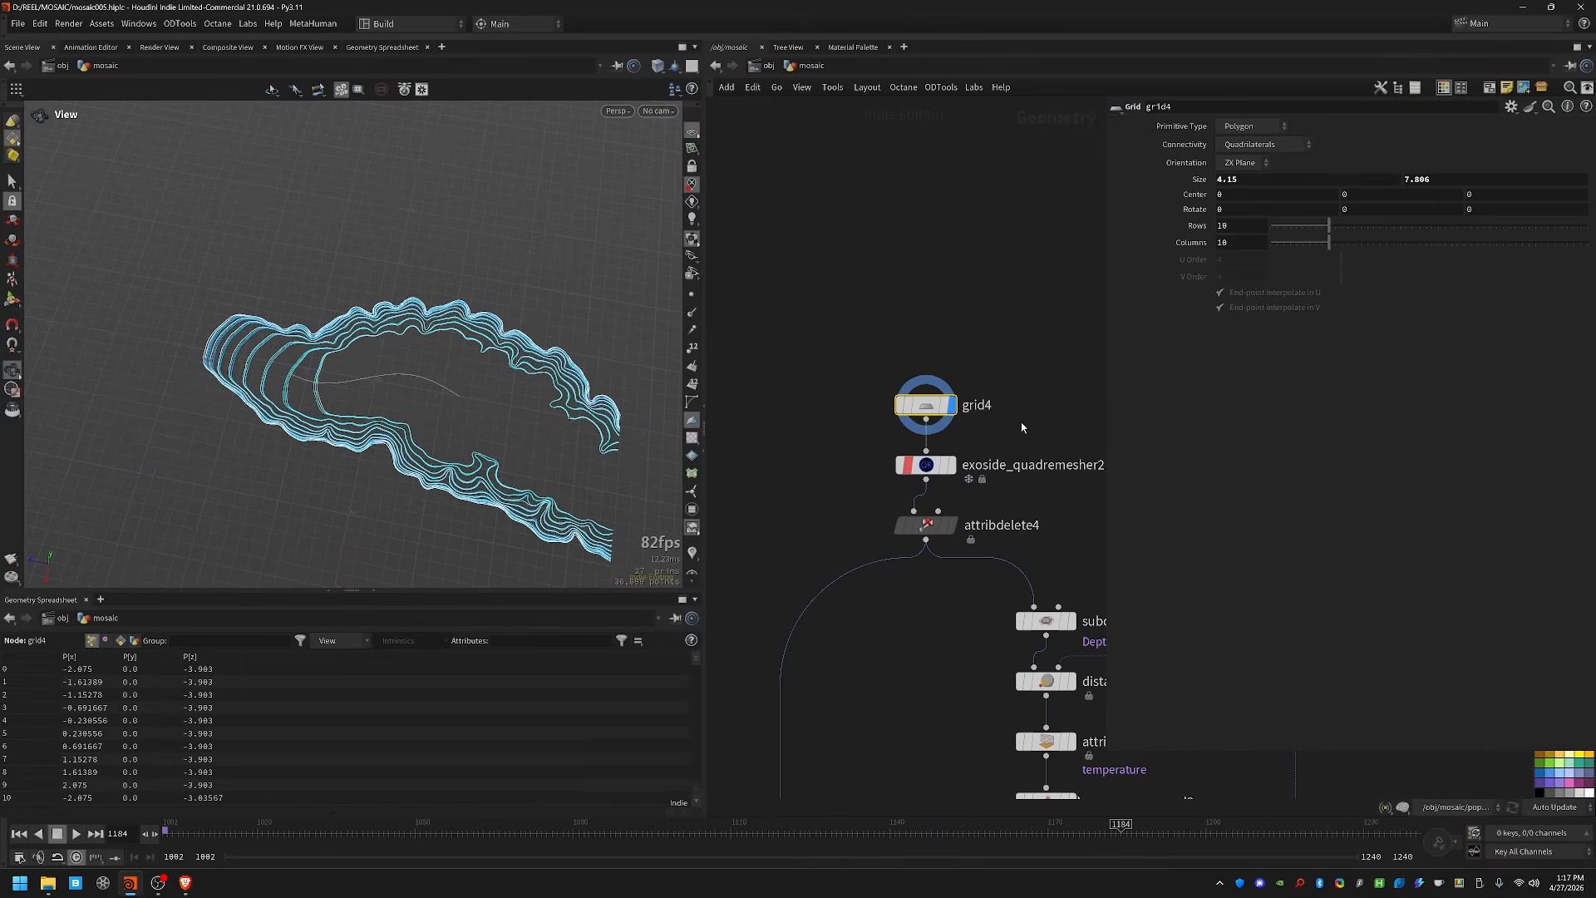
Step: Step from grid4 to exoside_quadremesher2 and display the remeshed grid with wireframe shading to examine its quads
middle_click_drag(1022, 427, 874, 355)
left_click(919, 398)
key("r")
key("shift+w")
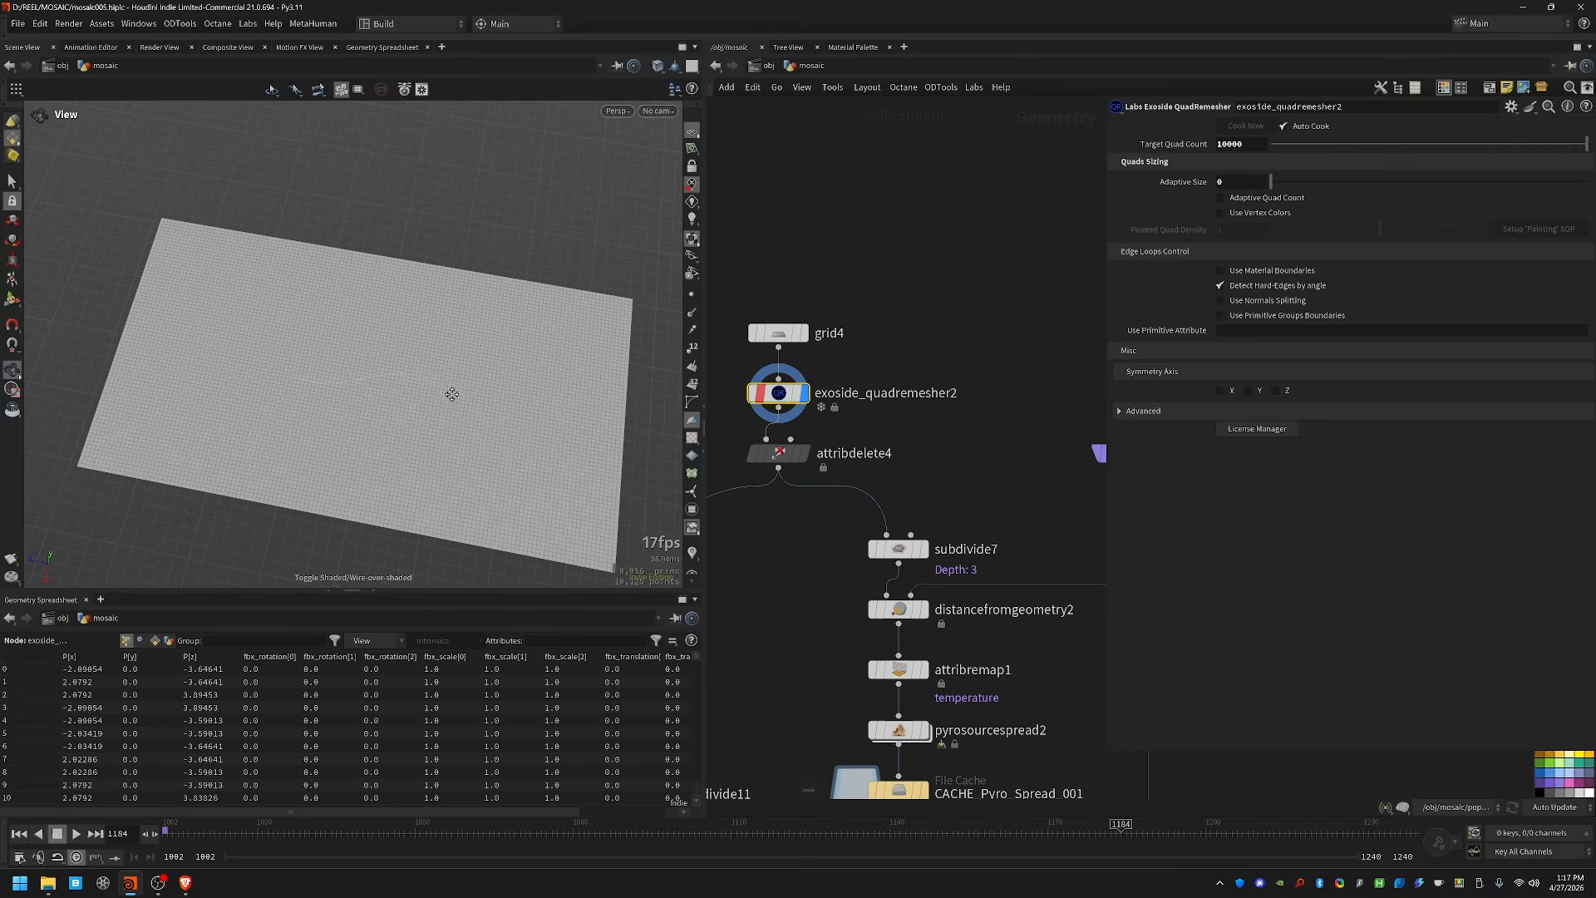
middle_click_drag(467, 429, 424, 390)
Step: Display the object merge of the shark with attribdelete4 templated, scrub to frame 1116 and show subdivide7
middle_click_drag(1001, 472, 994, 349)
scroll(998, 349, "down", 3)
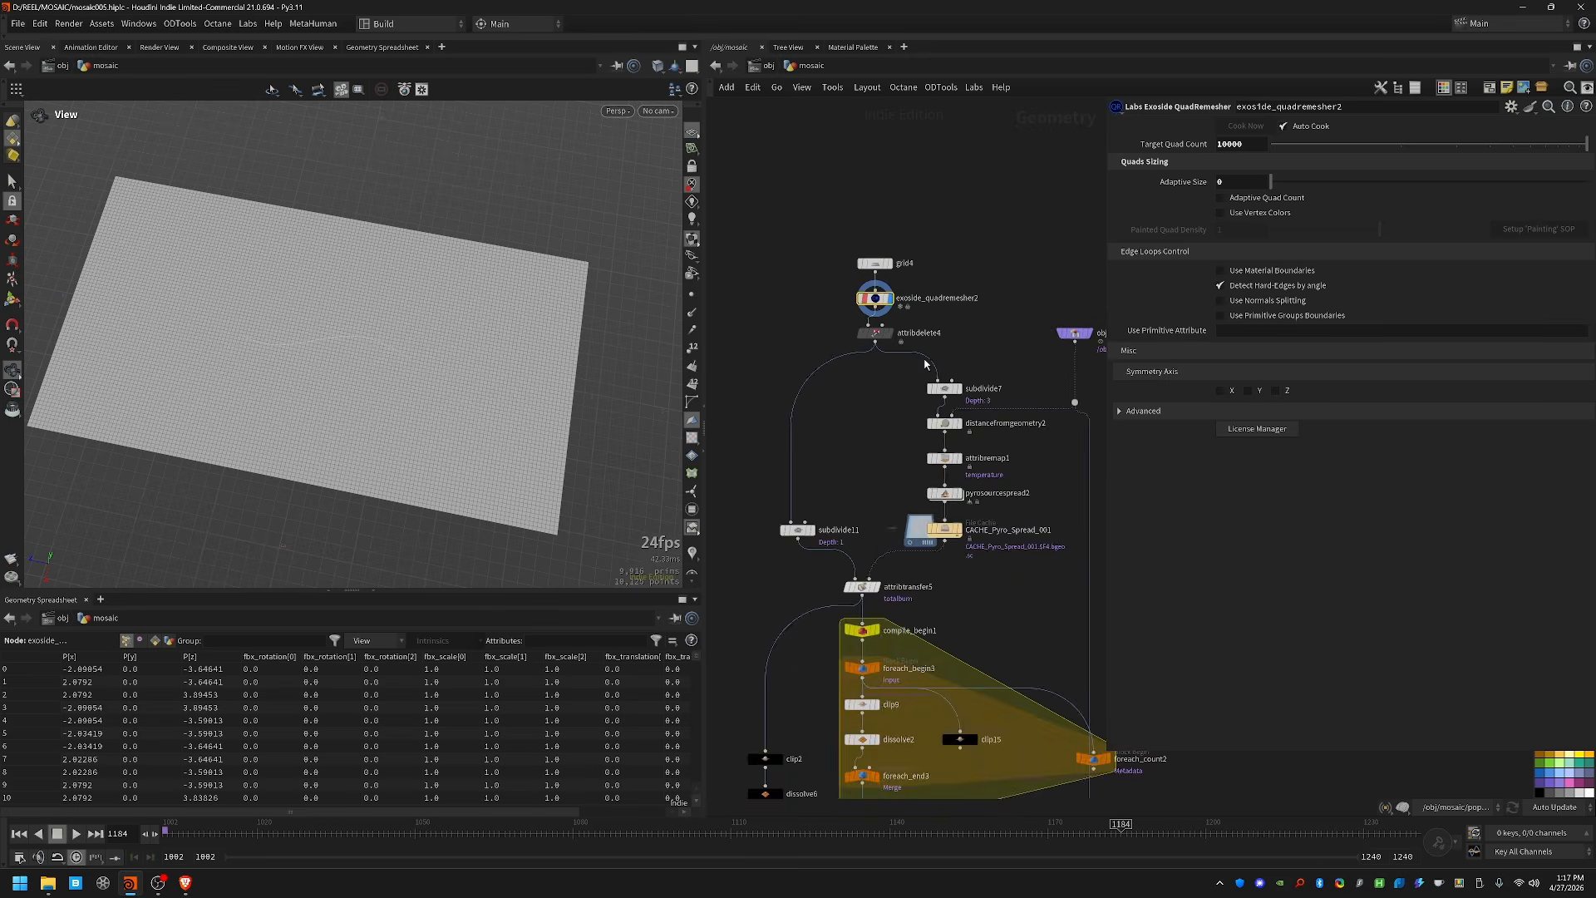
scroll(1095, 339, "up", 2)
middle_click_drag(291, 356, 302, 407)
left_click(1068, 328)
left_click(1076, 328)
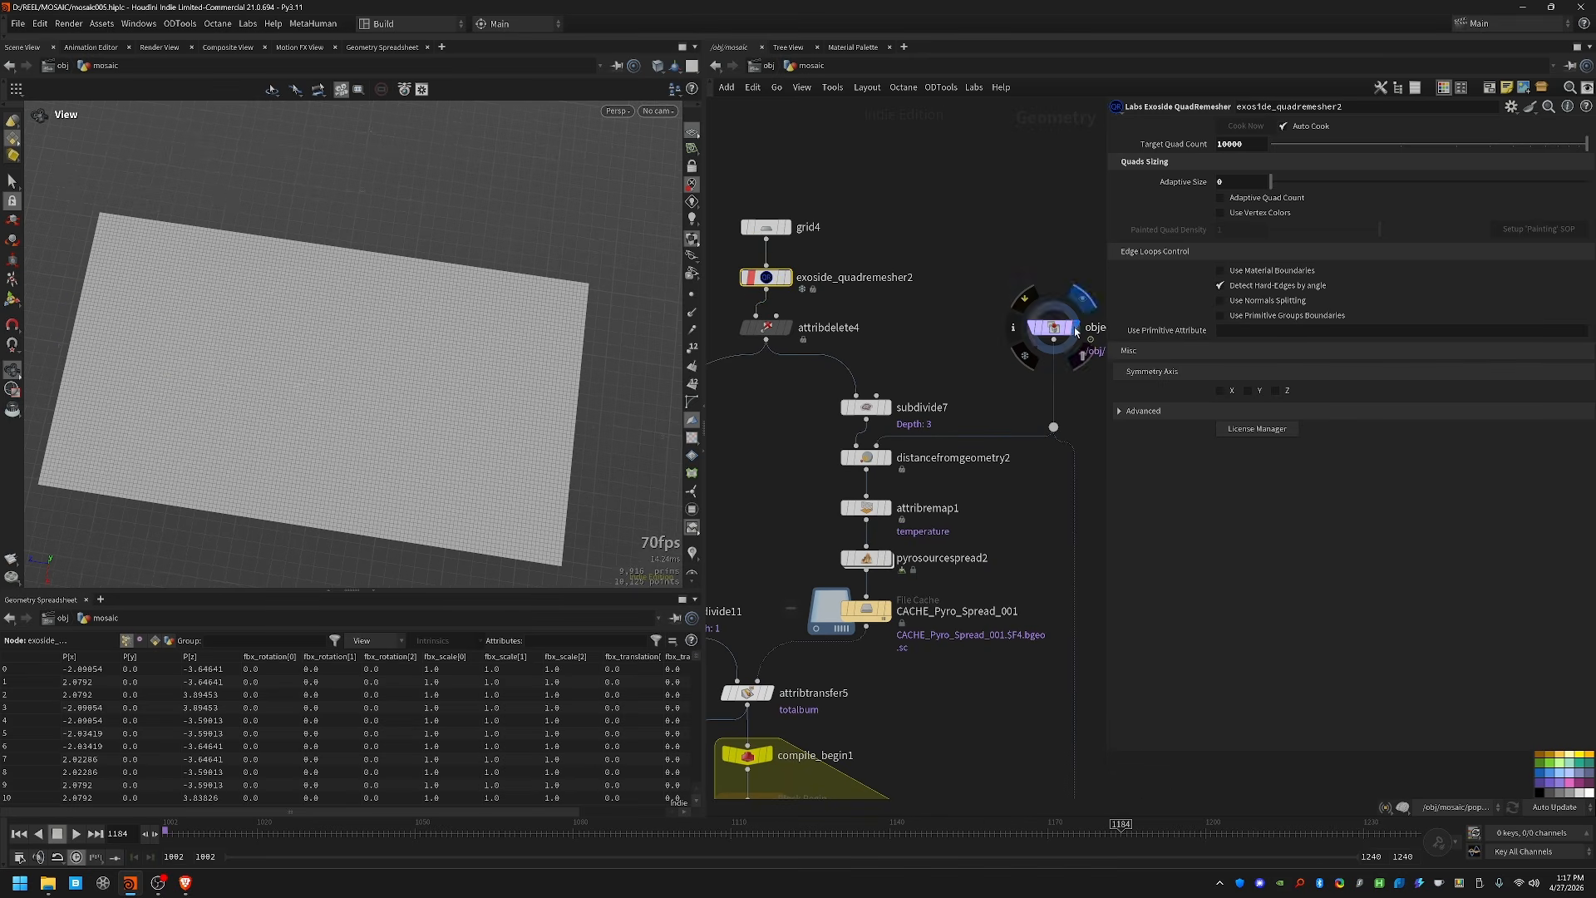
left_click(780, 328)
left_click_drag(794, 833, 513, 782)
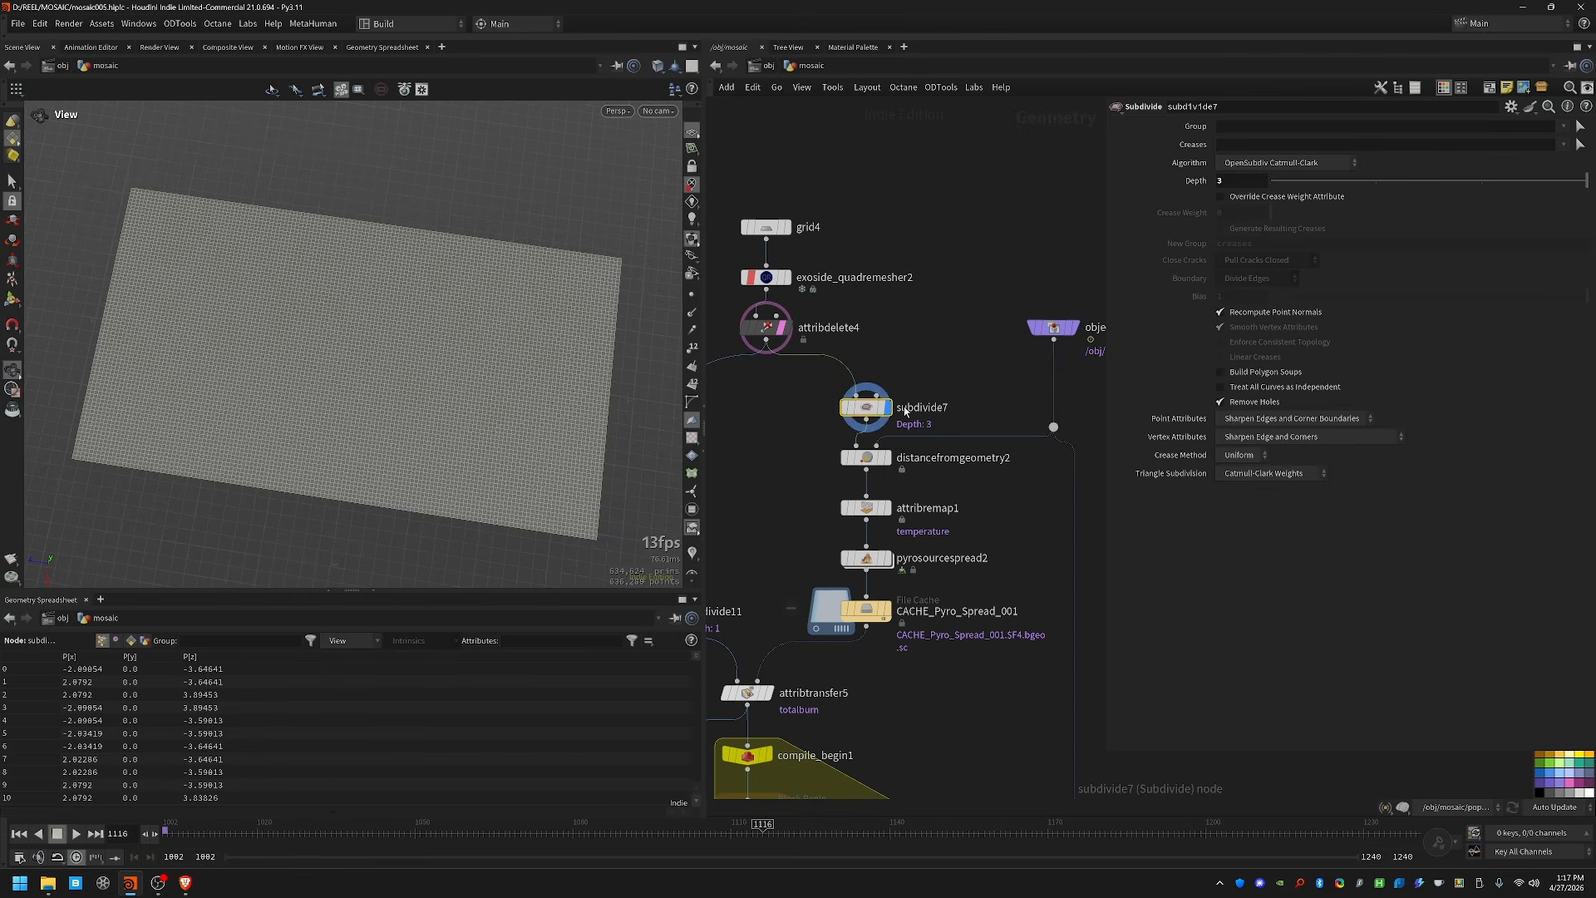
Step: Display distancefromgeometry2 and enable the visualization of its temperature point attribute from the node information
left_click(893, 434)
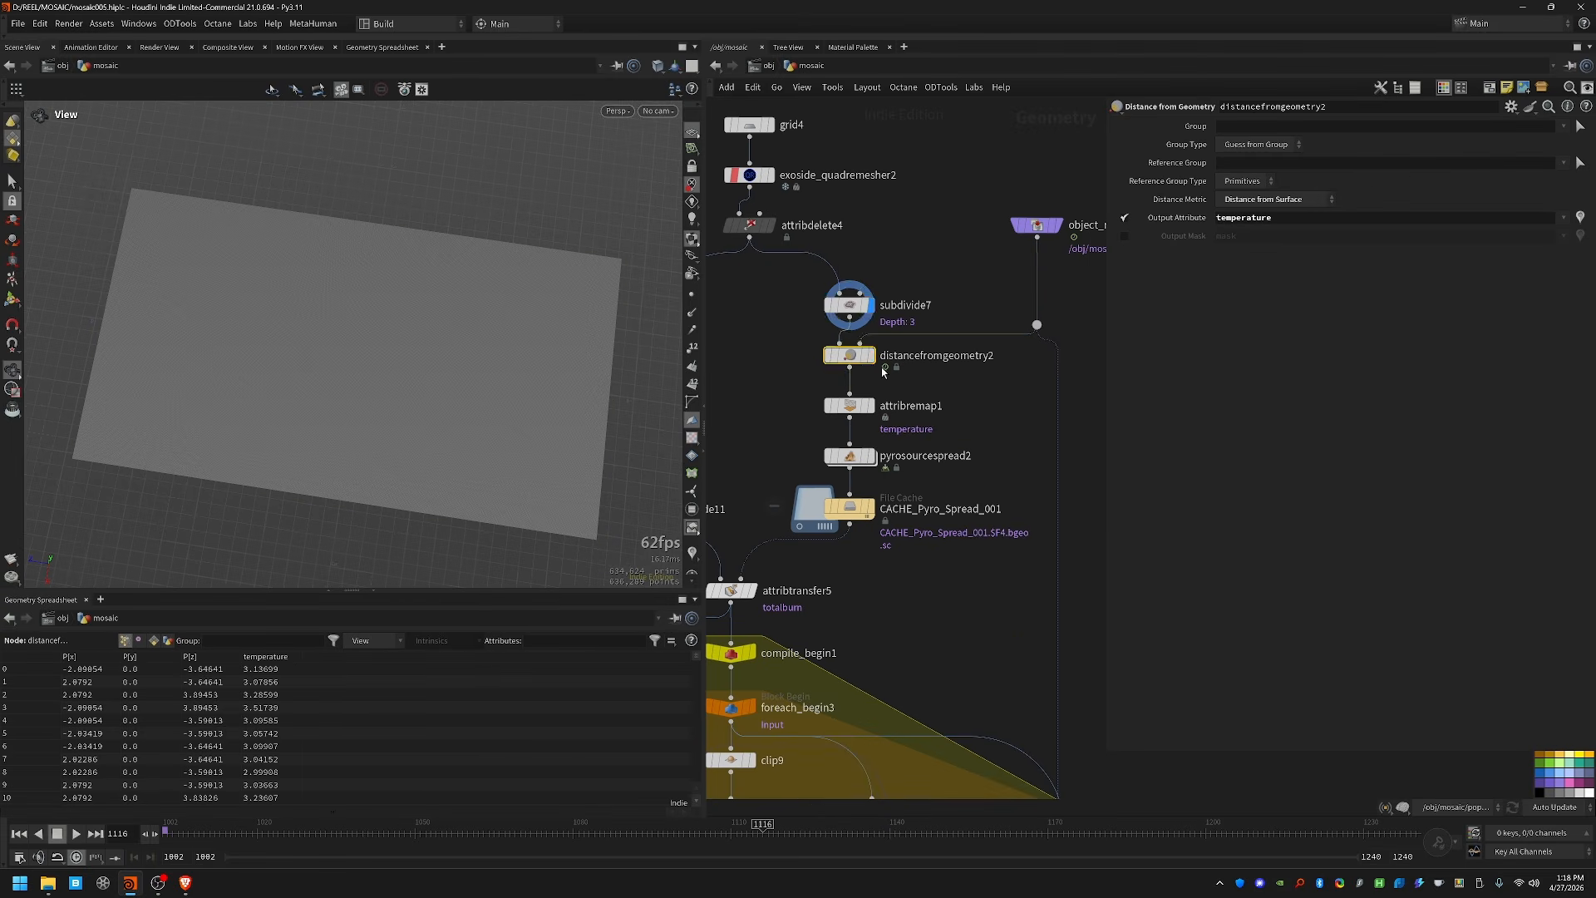
key("r")
middle_click_drag(865, 255, 807, 336)
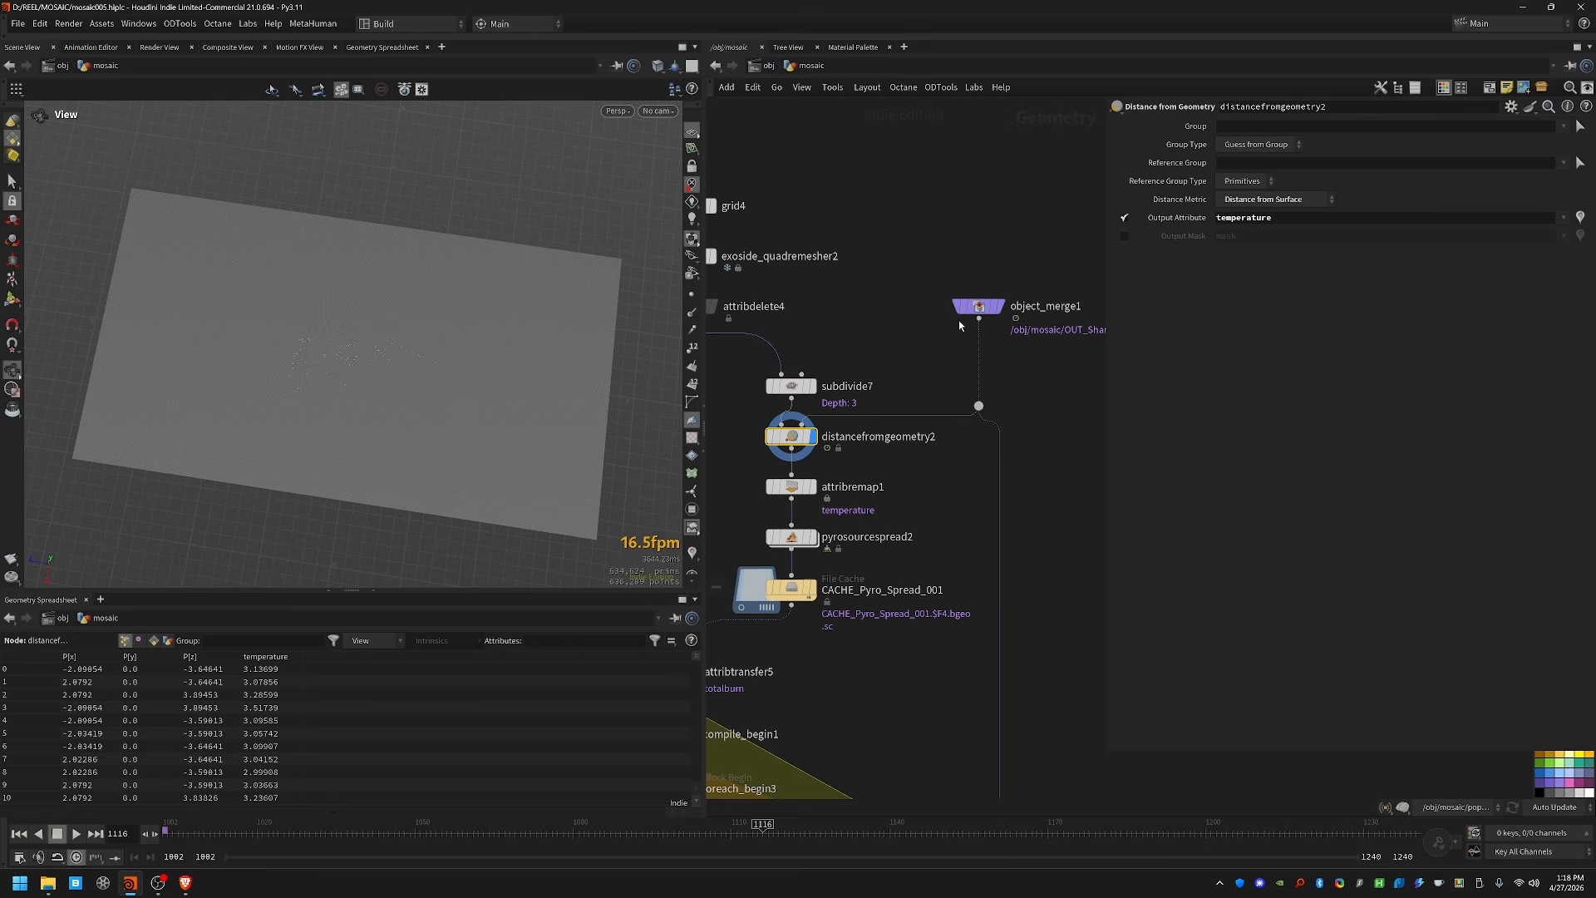
middle_click(791, 436)
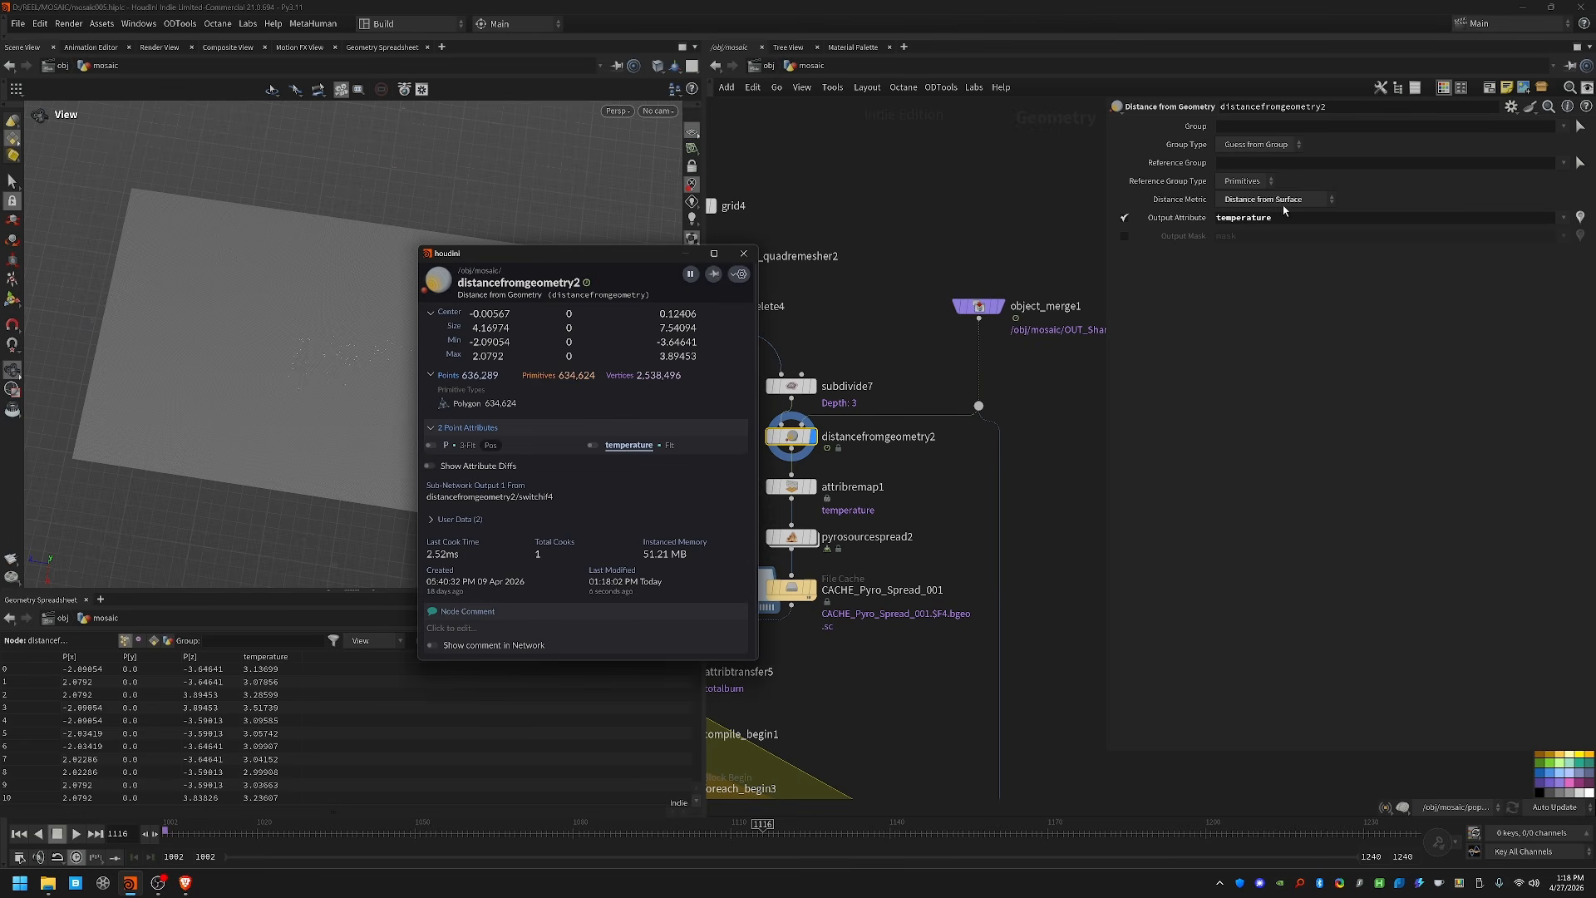
left_click(629, 445)
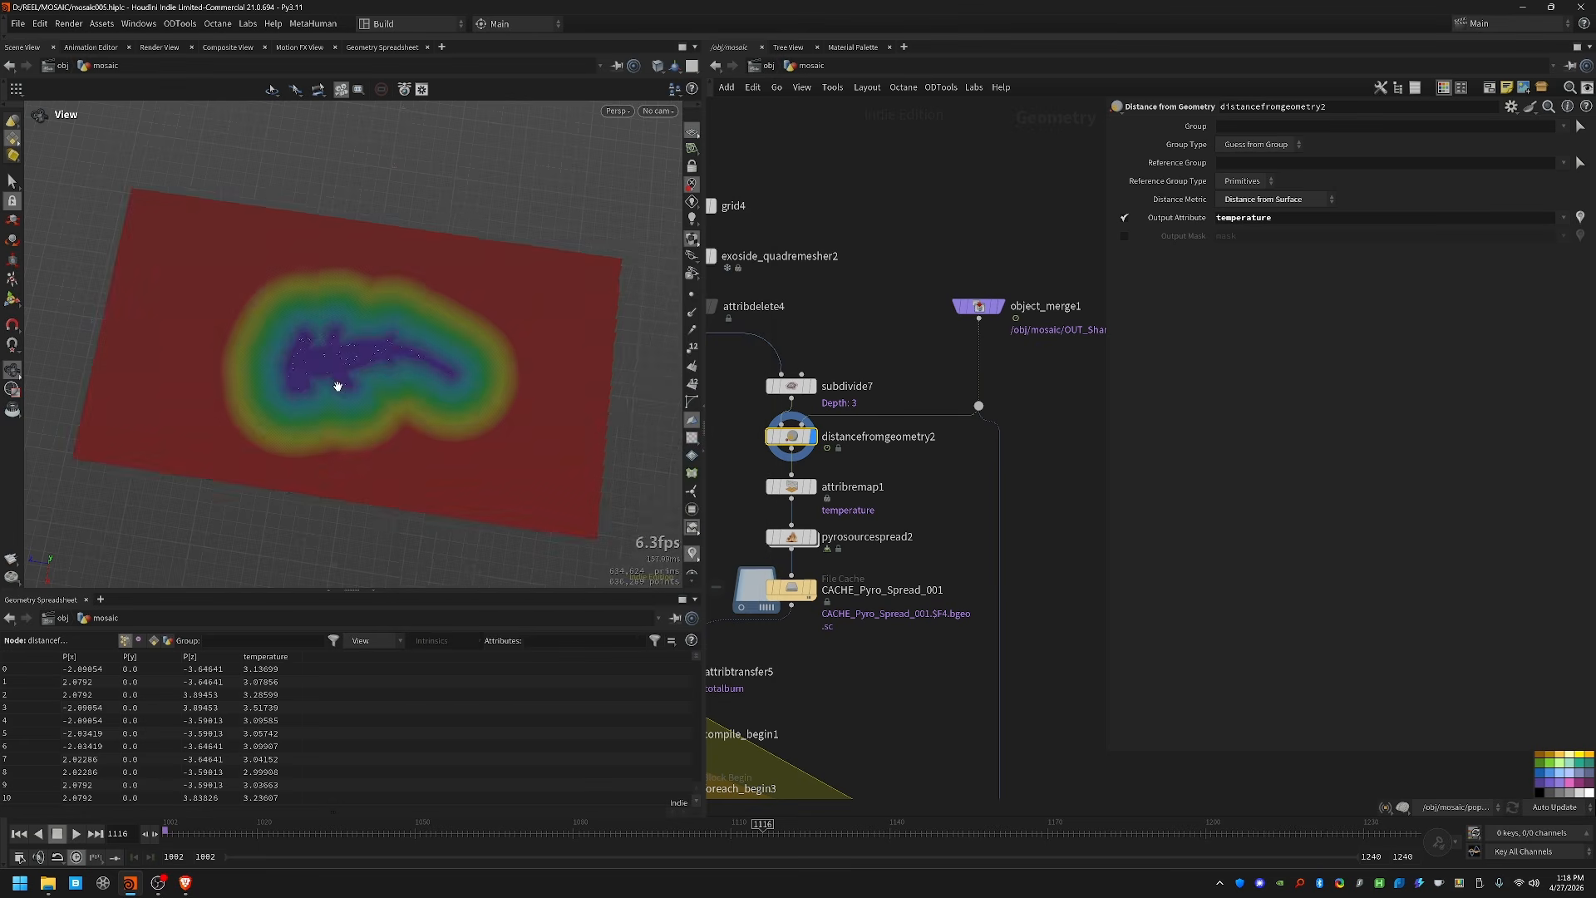
Step: Inspect the distance gradient, display attribremap1 and scrub to frame 1017 to examine the remapped temperature around the shark
left_click_drag(335, 385, 421, 381)
scroll(332, 382, "up", 2)
middle_click_drag(921, 499, 958, 458)
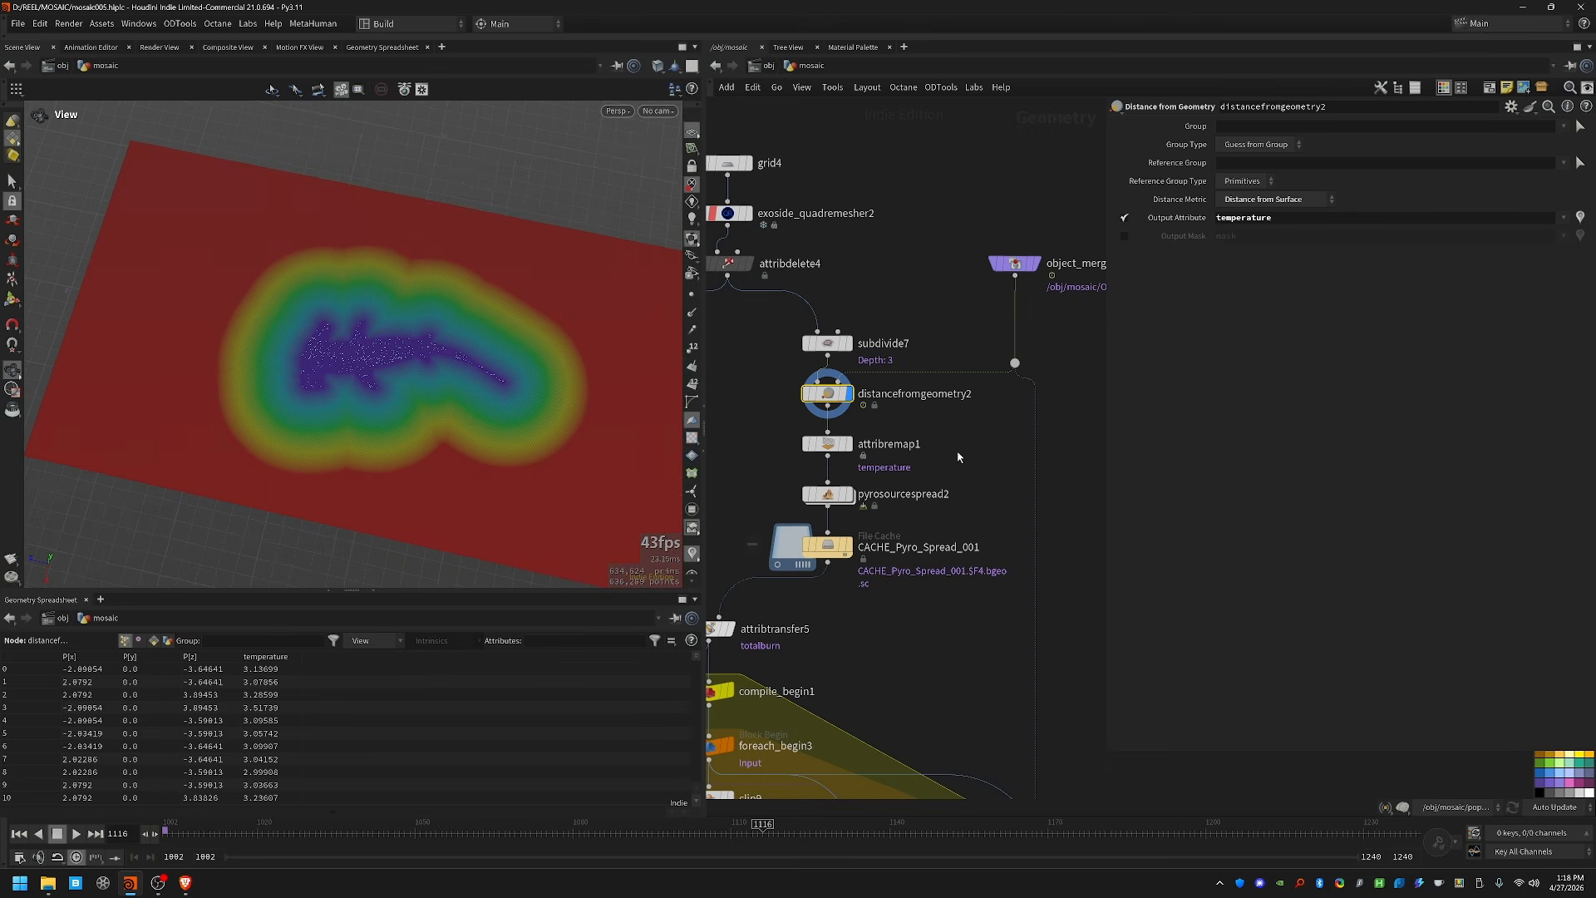
left_click(847, 443)
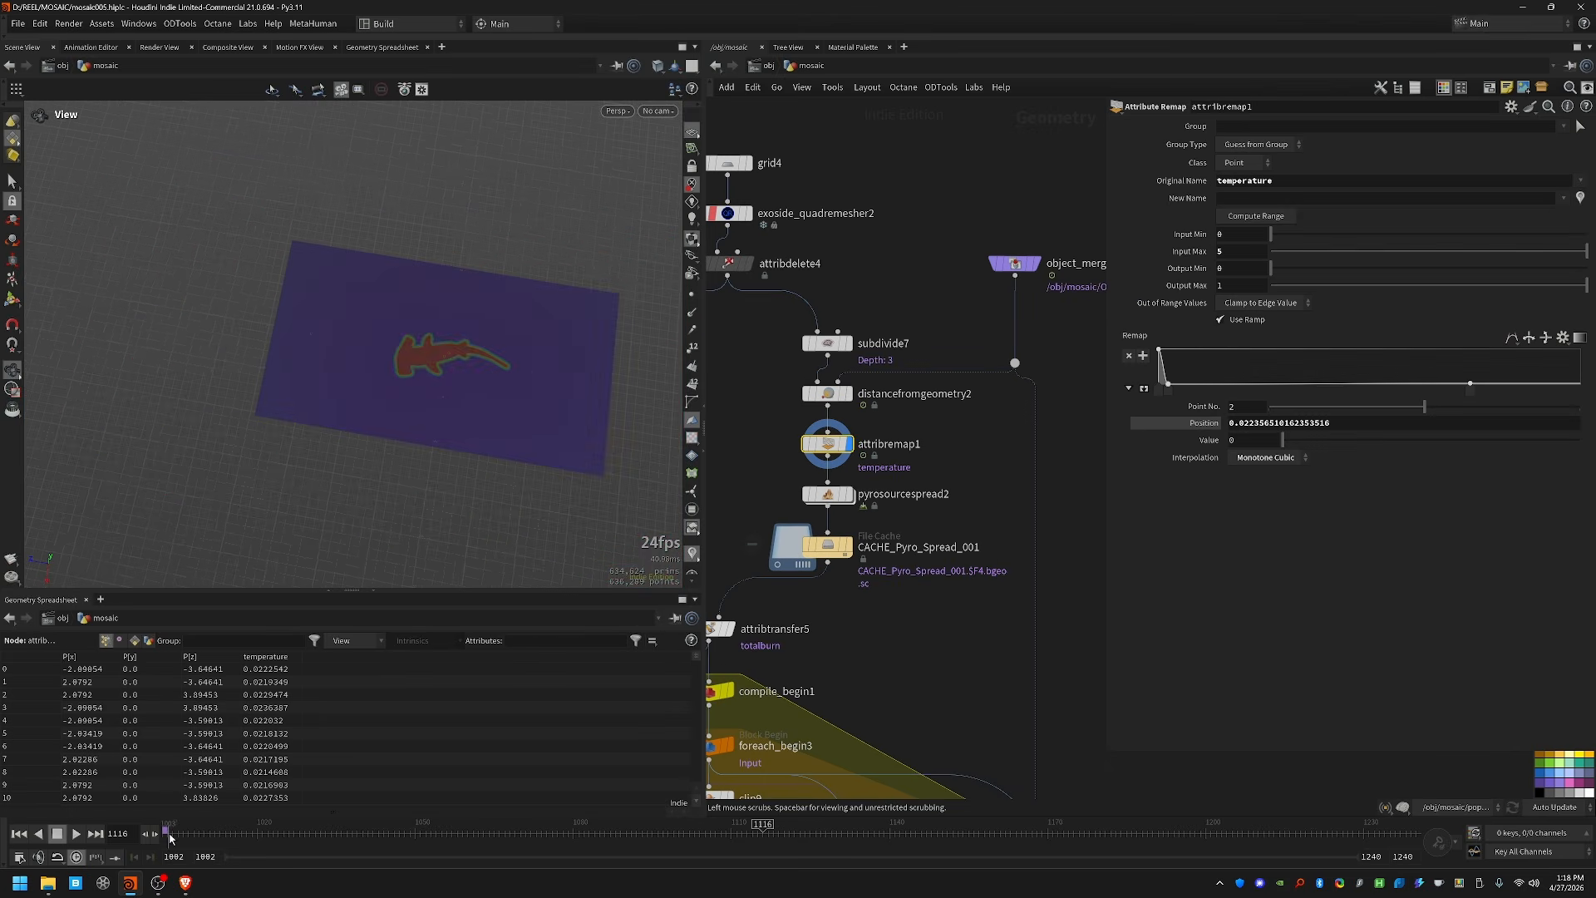
left_click_drag(169, 837, 241, 846)
scroll(534, 435, "up", 4)
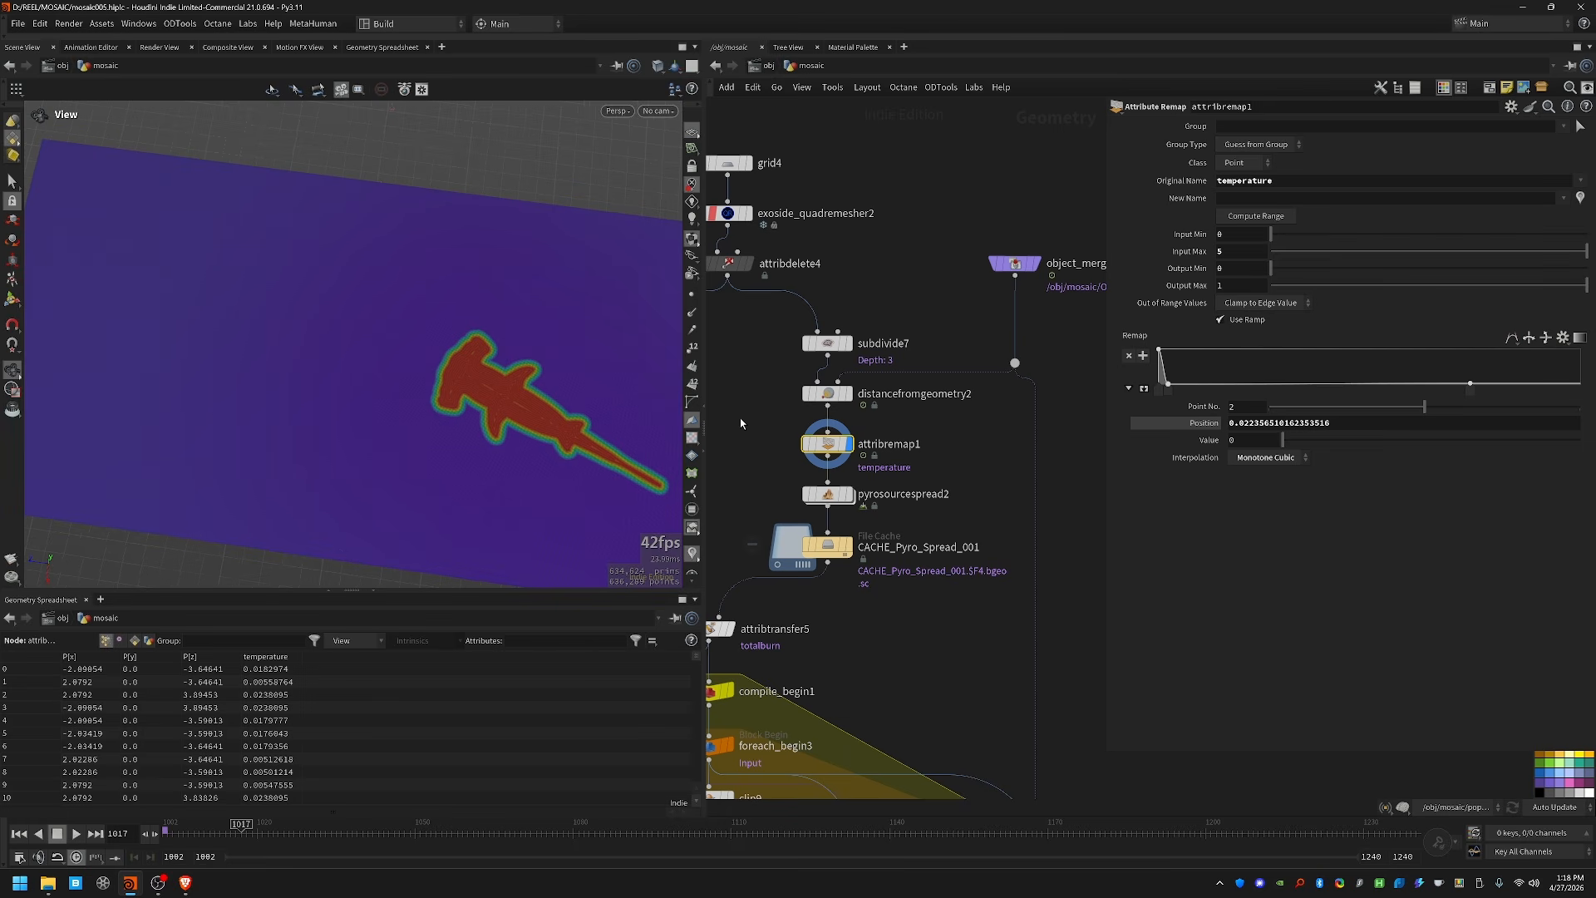
Step: Display pyrosourcespread2 to examine the burn spread, and select CACHE_Pyro_Spread_001 to review its caching settings
left_click_drag(789, 481, 904, 508)
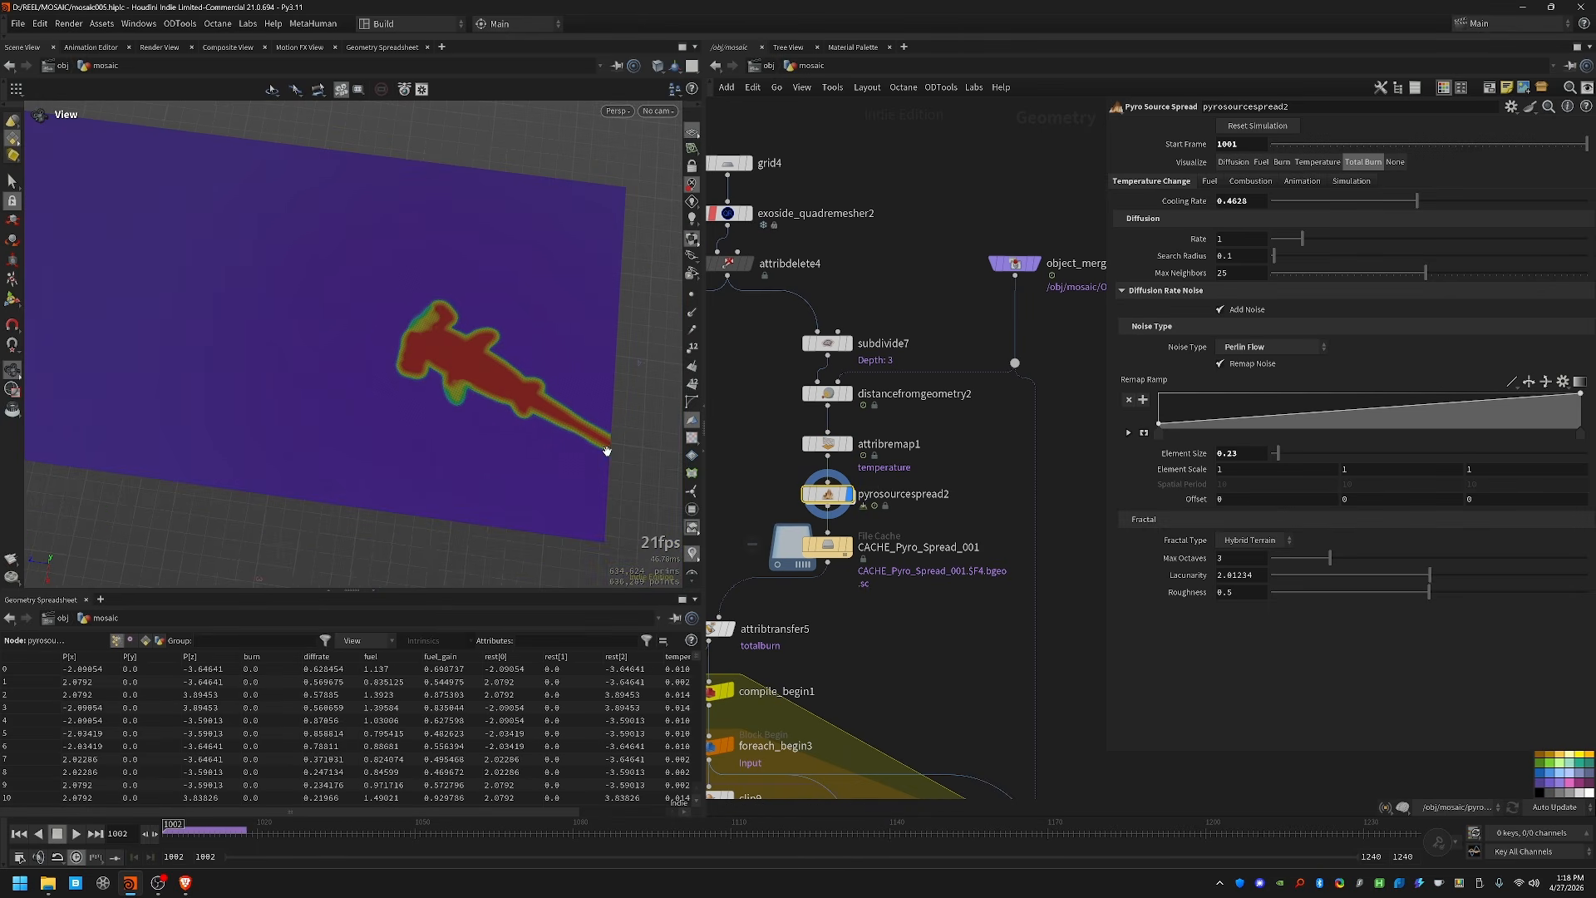
left_click(775, 538)
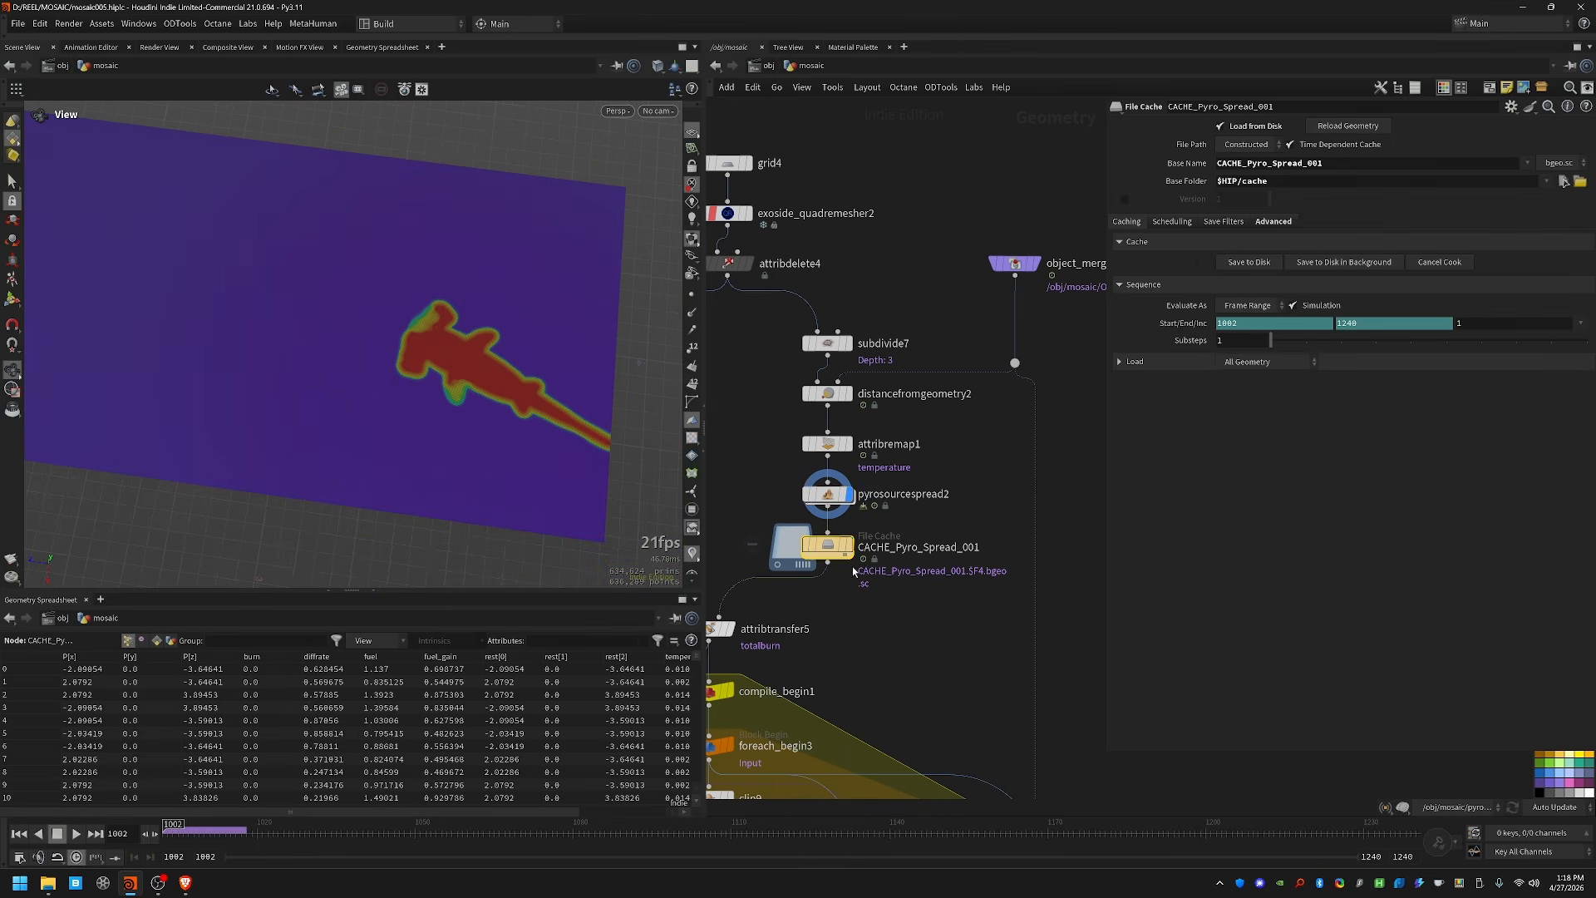
Step: Display the CACHE_Pyro_Spread_001 result in the viewport at frame 1002
right_click_drag(512, 427, 388, 384)
left_click_drag(399, 370, 414, 376)
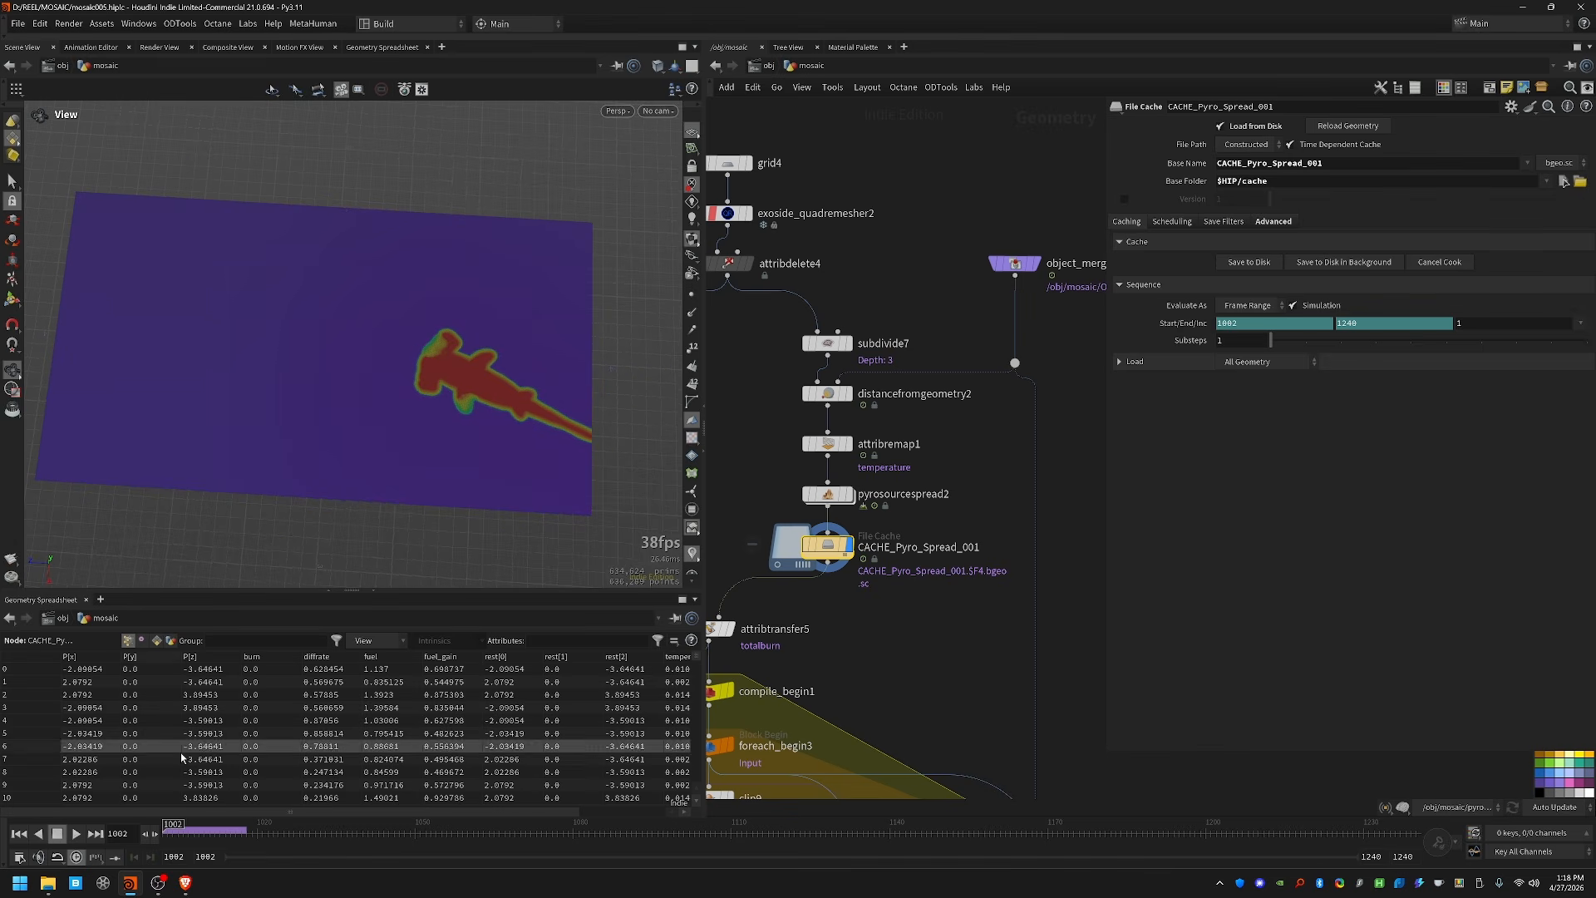
left_click_drag(170, 830, 166, 740)
mouse_move(456, 387)
left_mouse_down()
mouse_move(468, 377)
mouse_move(456, 399)
left_mouse_up()
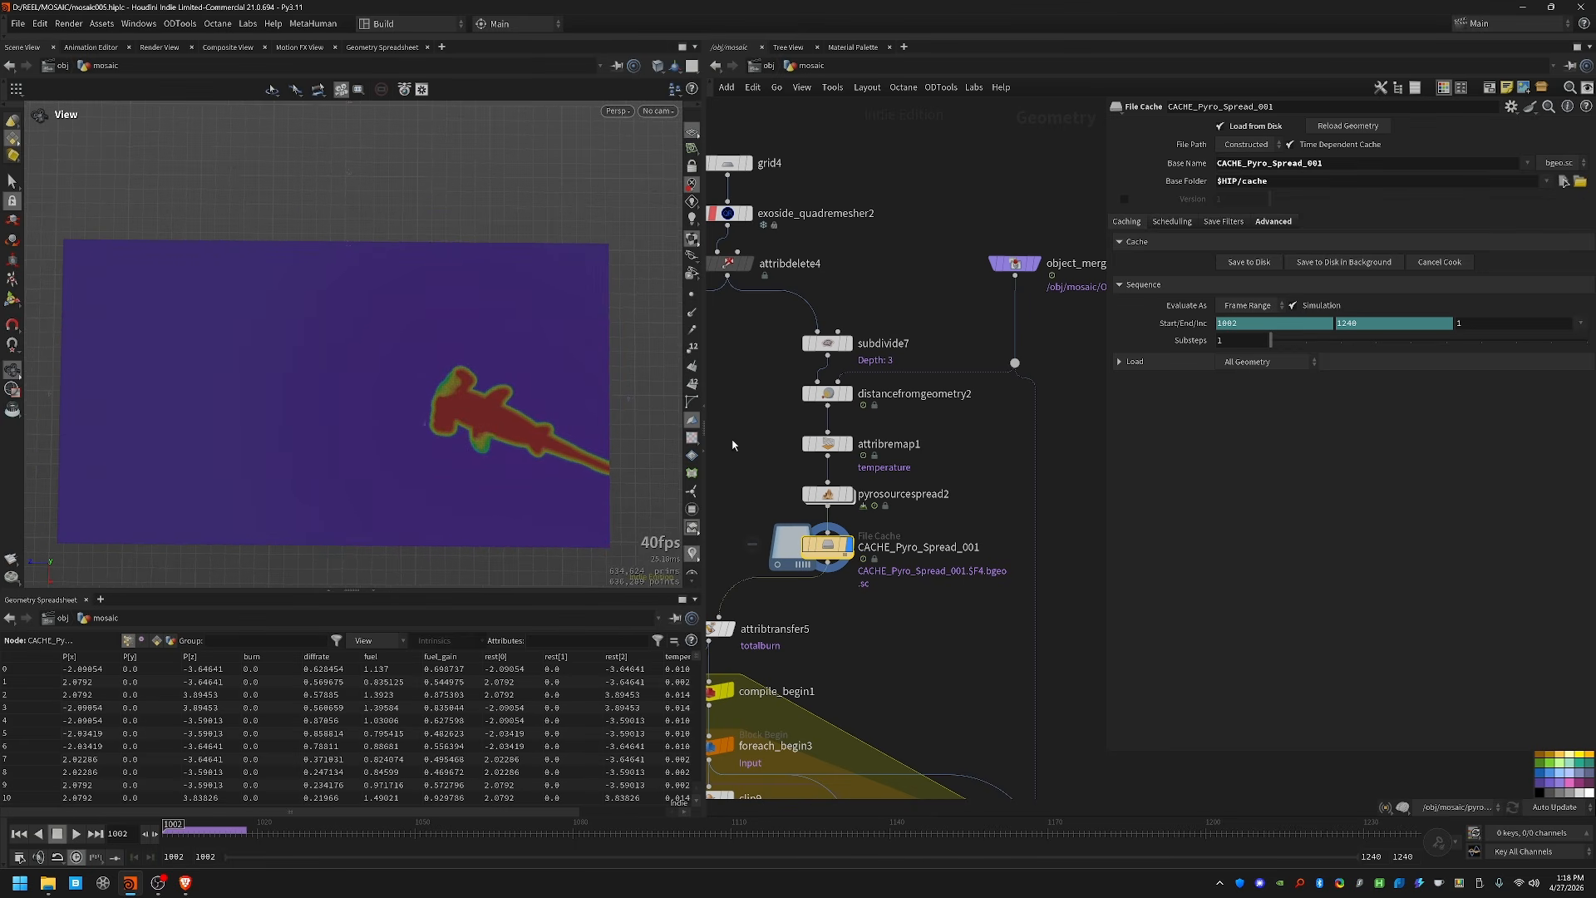
Step: Inspect the distancefromgeometry2 settings and display its temperature output in the viewport
left_click(827, 393)
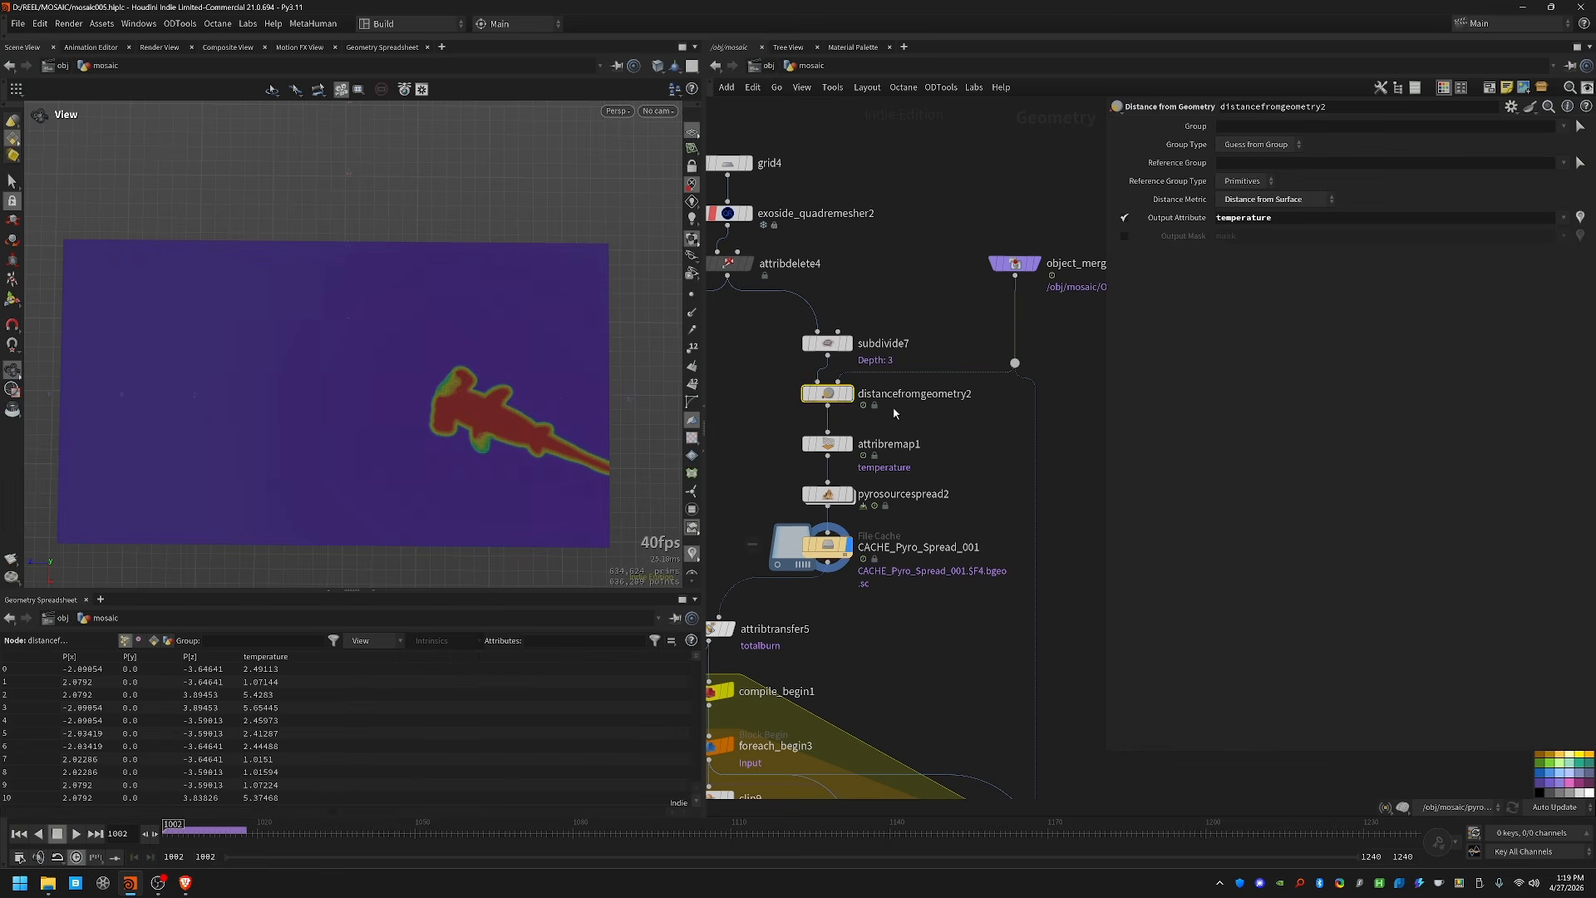
mouse_move(185, 827)
left_mouse_down()
mouse_move(1201, 864)
mouse_move(166, 833)
left_mouse_up()
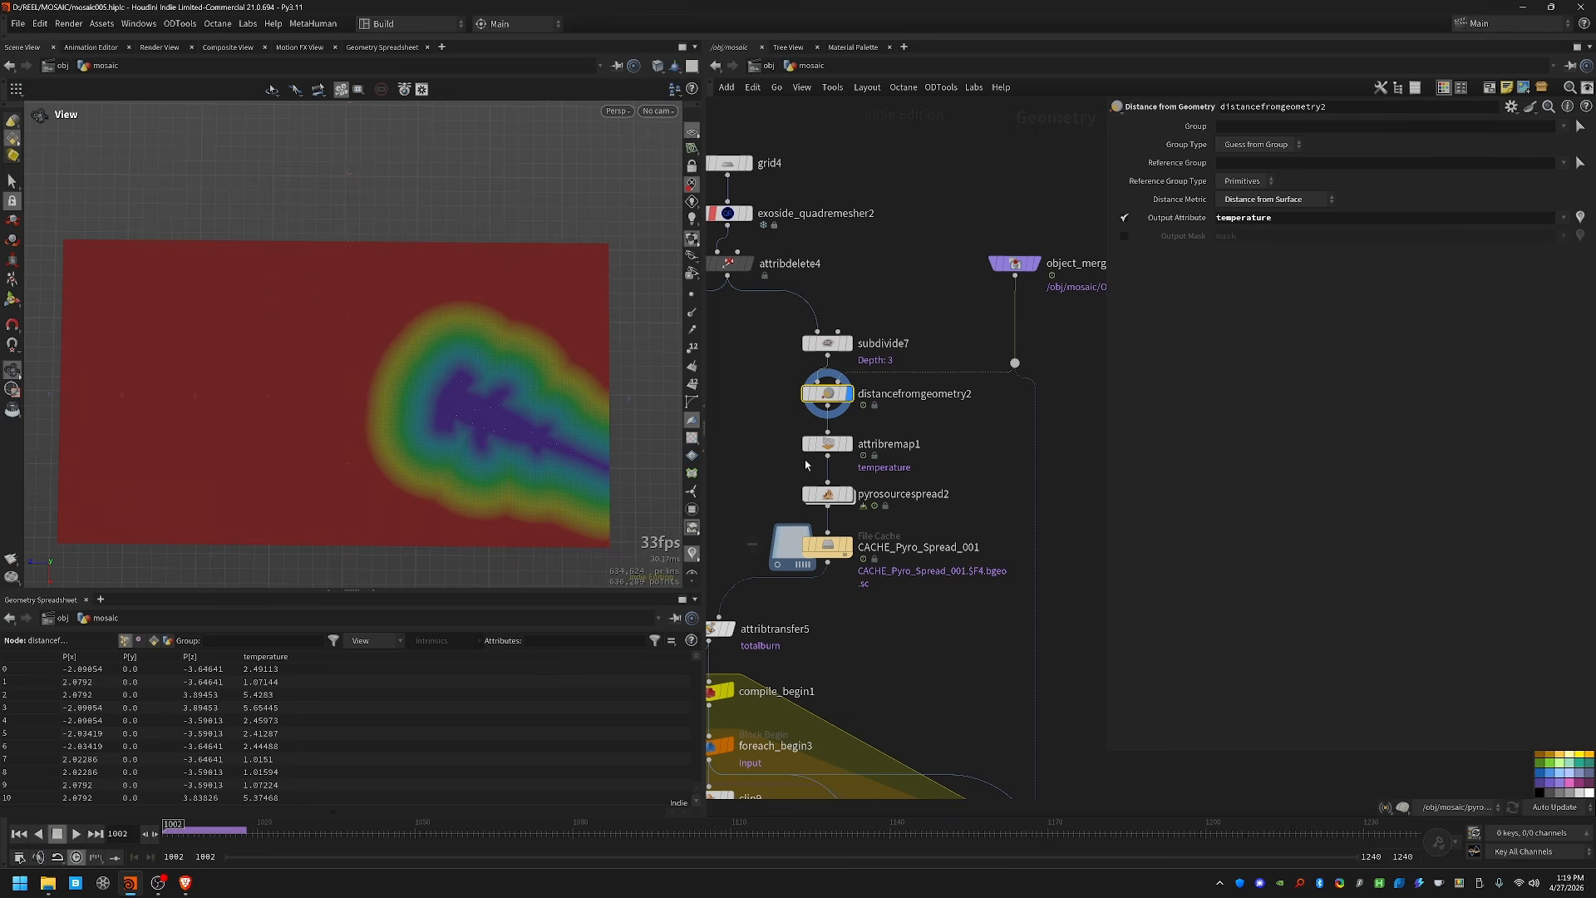
left_click(850, 469)
middle_click_drag(805, 461, 886, 394)
left_click(871, 469)
Step: Open the CUSTOM_RULES network inside pyrosourcespread2 and rearrange its inputs around the temp wrangle and output0
double_click(908, 442)
left_click_drag(821, 638, 881, 644)
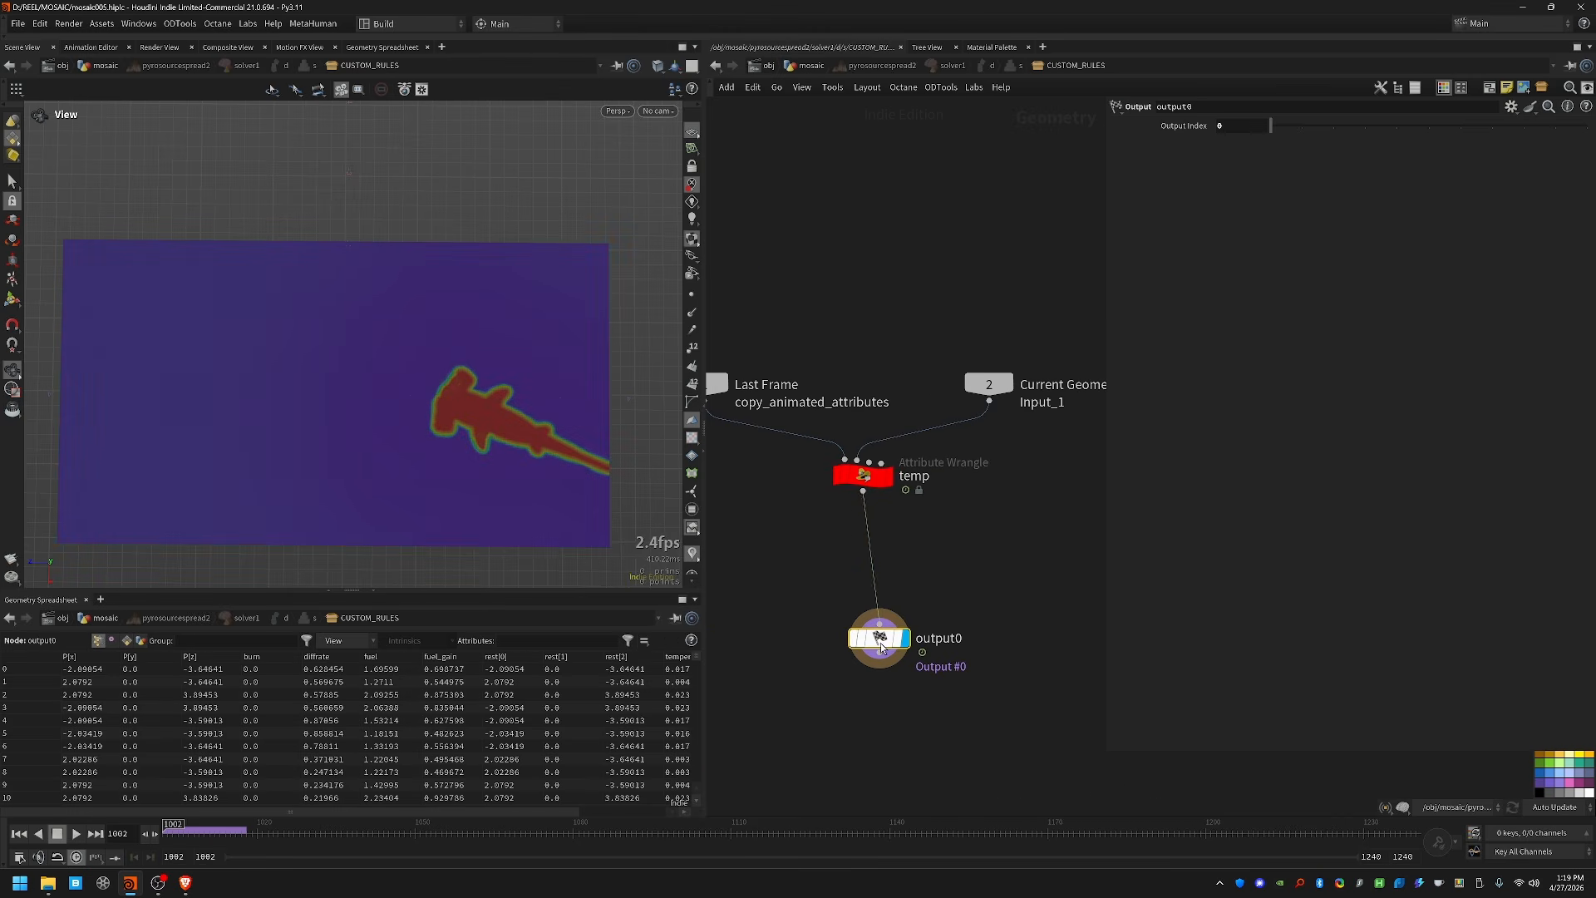
left_click_drag(865, 476, 881, 529)
left_click_drag(772, 516, 931, 549)
scroll(983, 549, "down", 1)
left_click_drag(987, 411, 965, 442)
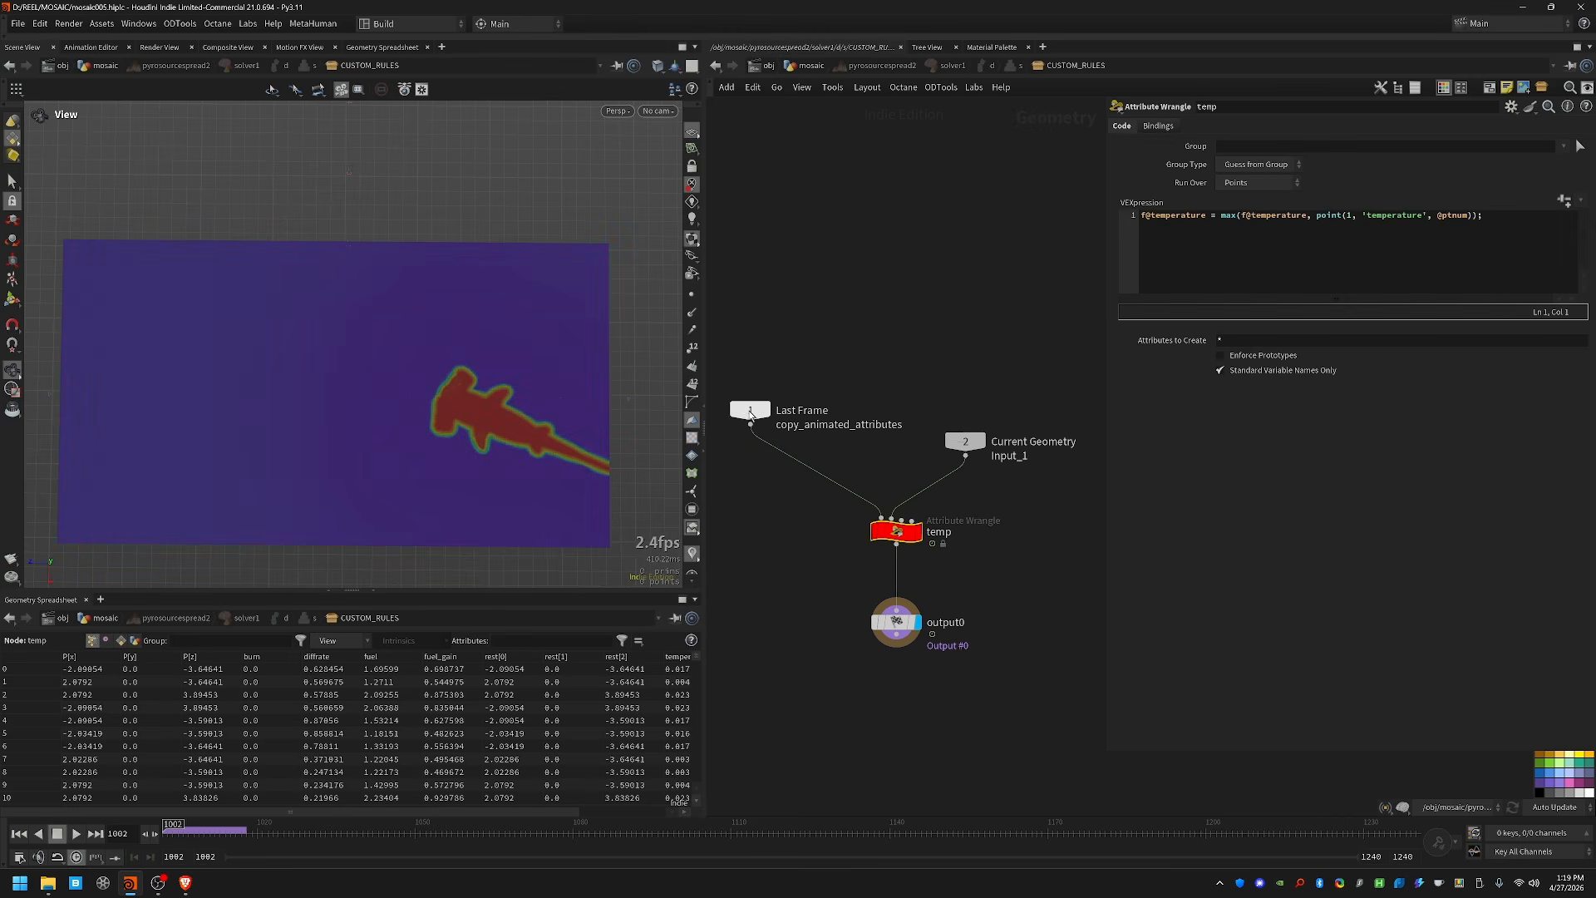
left_click_drag(749, 413, 756, 444)
Step: Examine the temp wrangle's VEXpression together with its Last Frame and Current Geometry inputs
left_click(1144, 221)
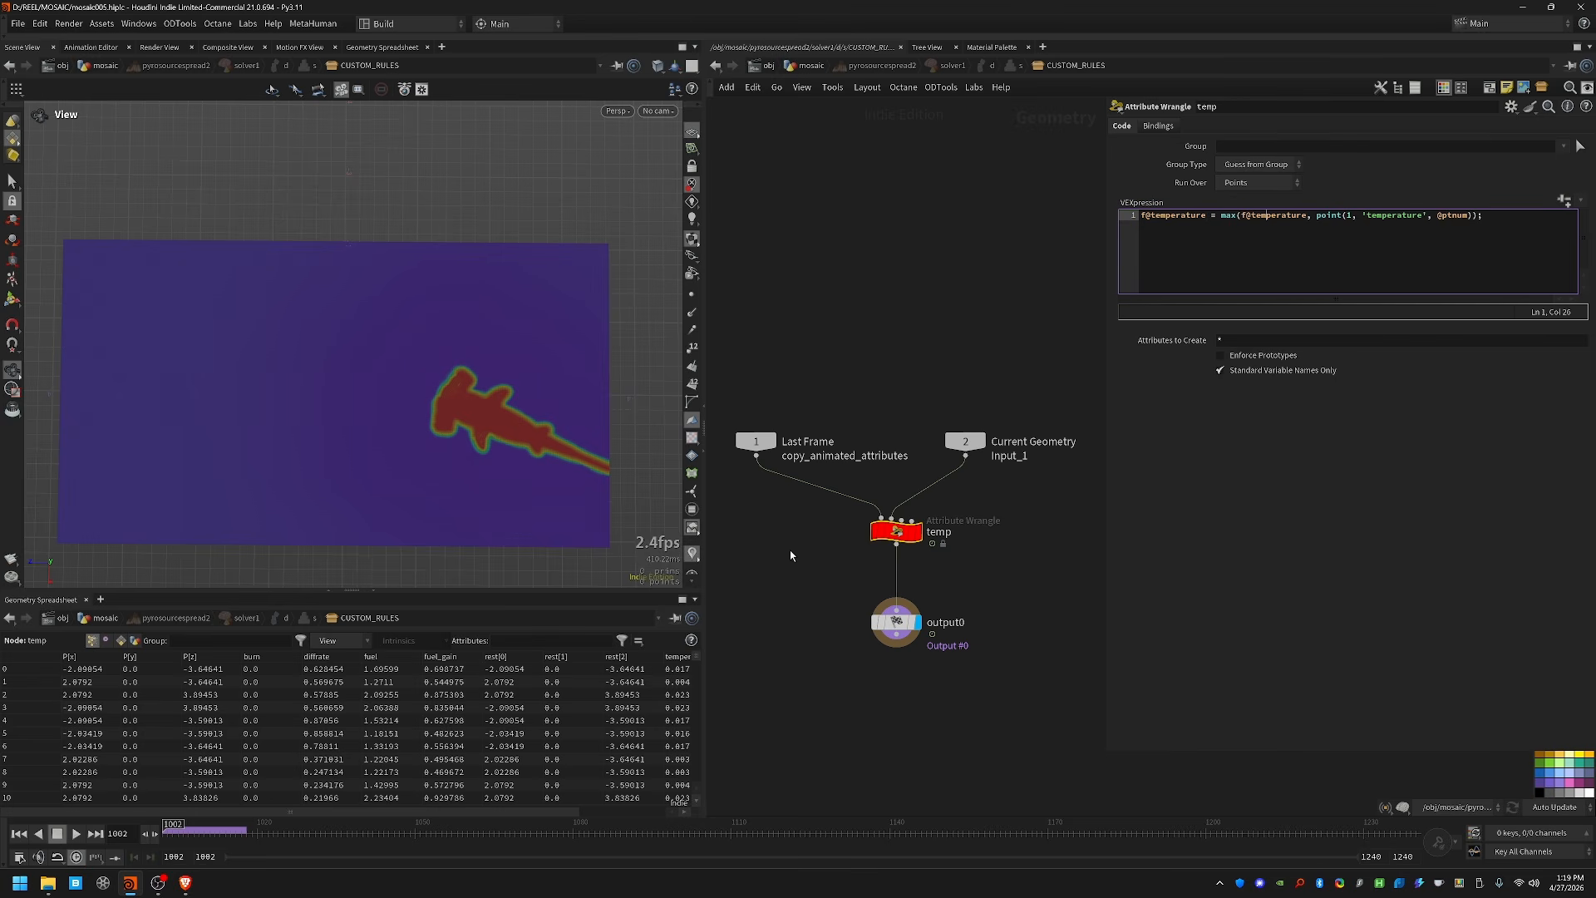
left_click_drag(975, 447, 989, 457)
left_click(756, 441)
left_click_drag(763, 443, 763, 452)
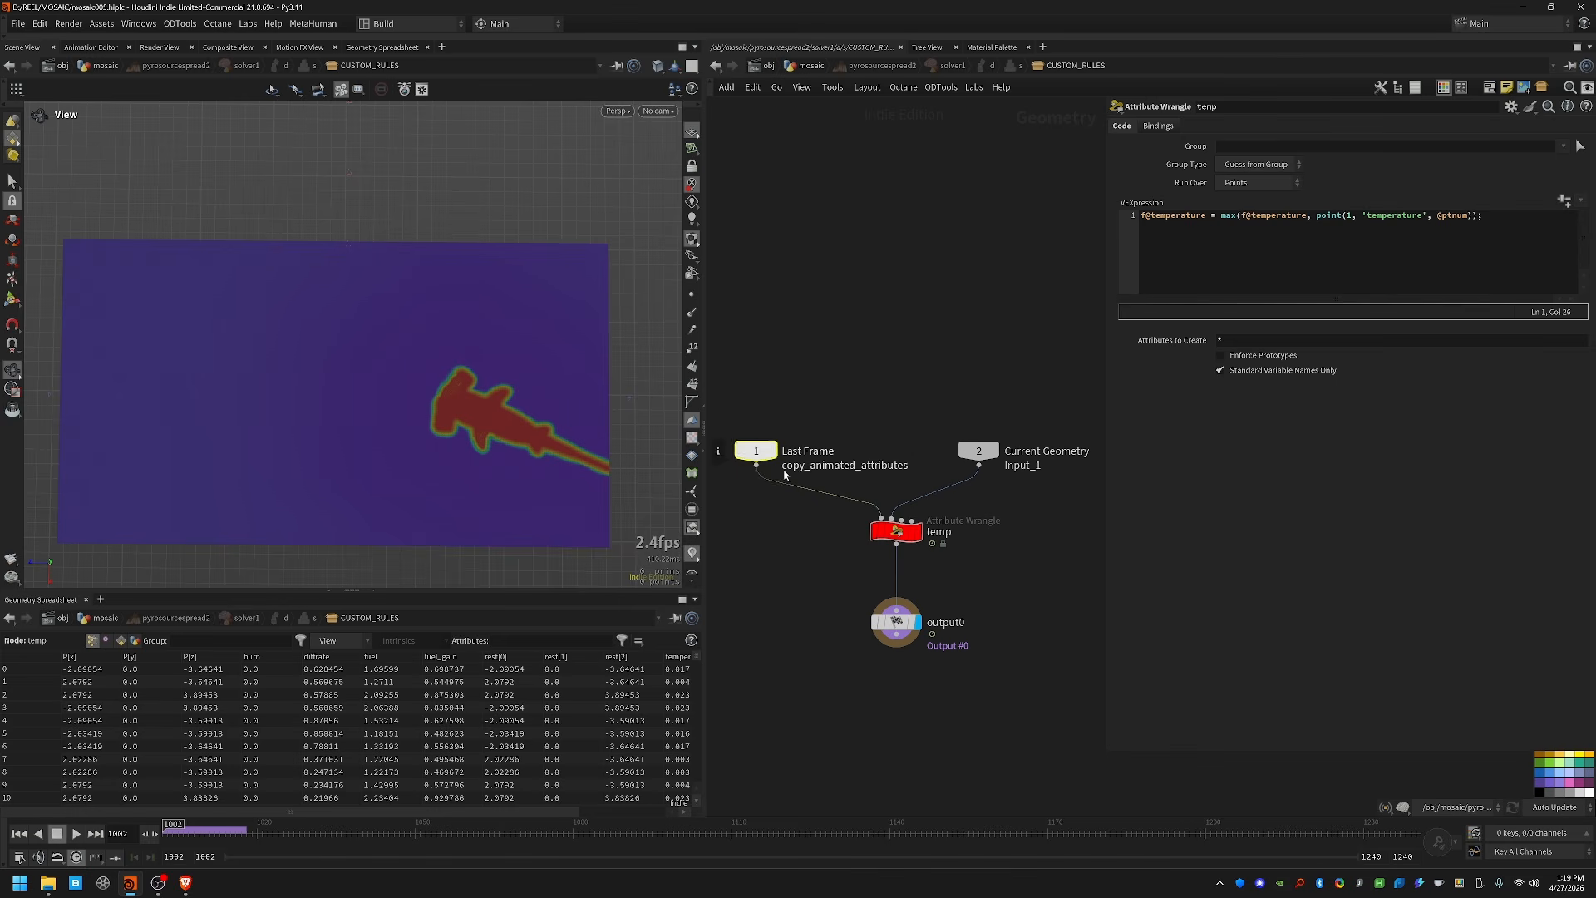
left_click(1228, 218)
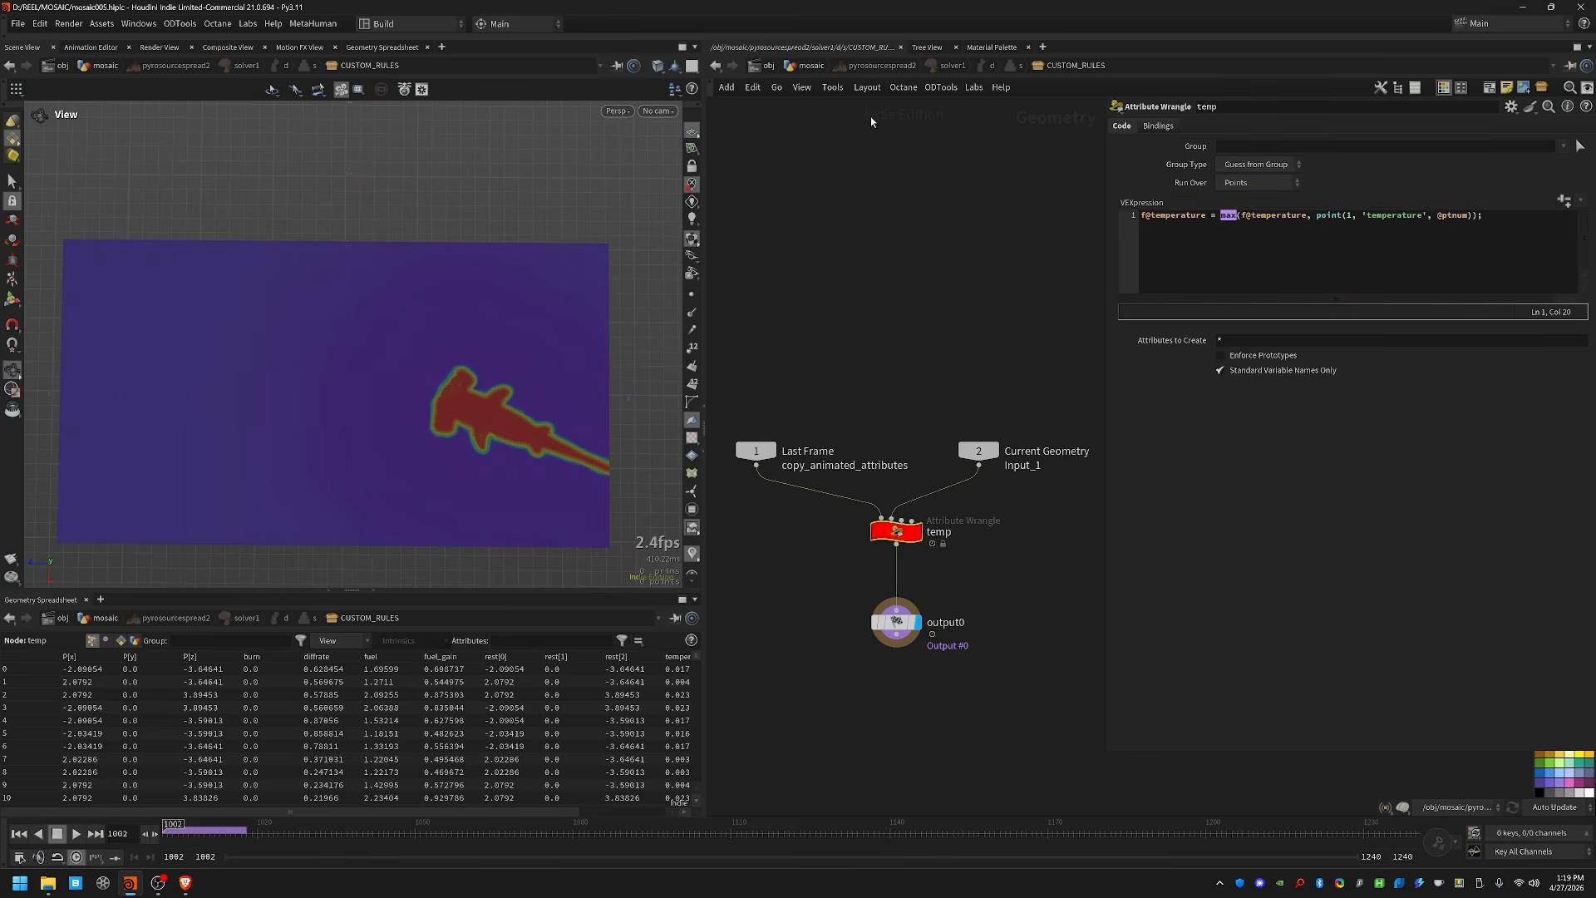
Step: Return to the mosaic network and view the CACHE_Pyro_Spread_001 result at frame 1202
left_click(802, 65)
left_click(932, 492)
left_click_drag(200, 830, 1216, 830)
middle_click_drag(931, 598, 1024, 551)
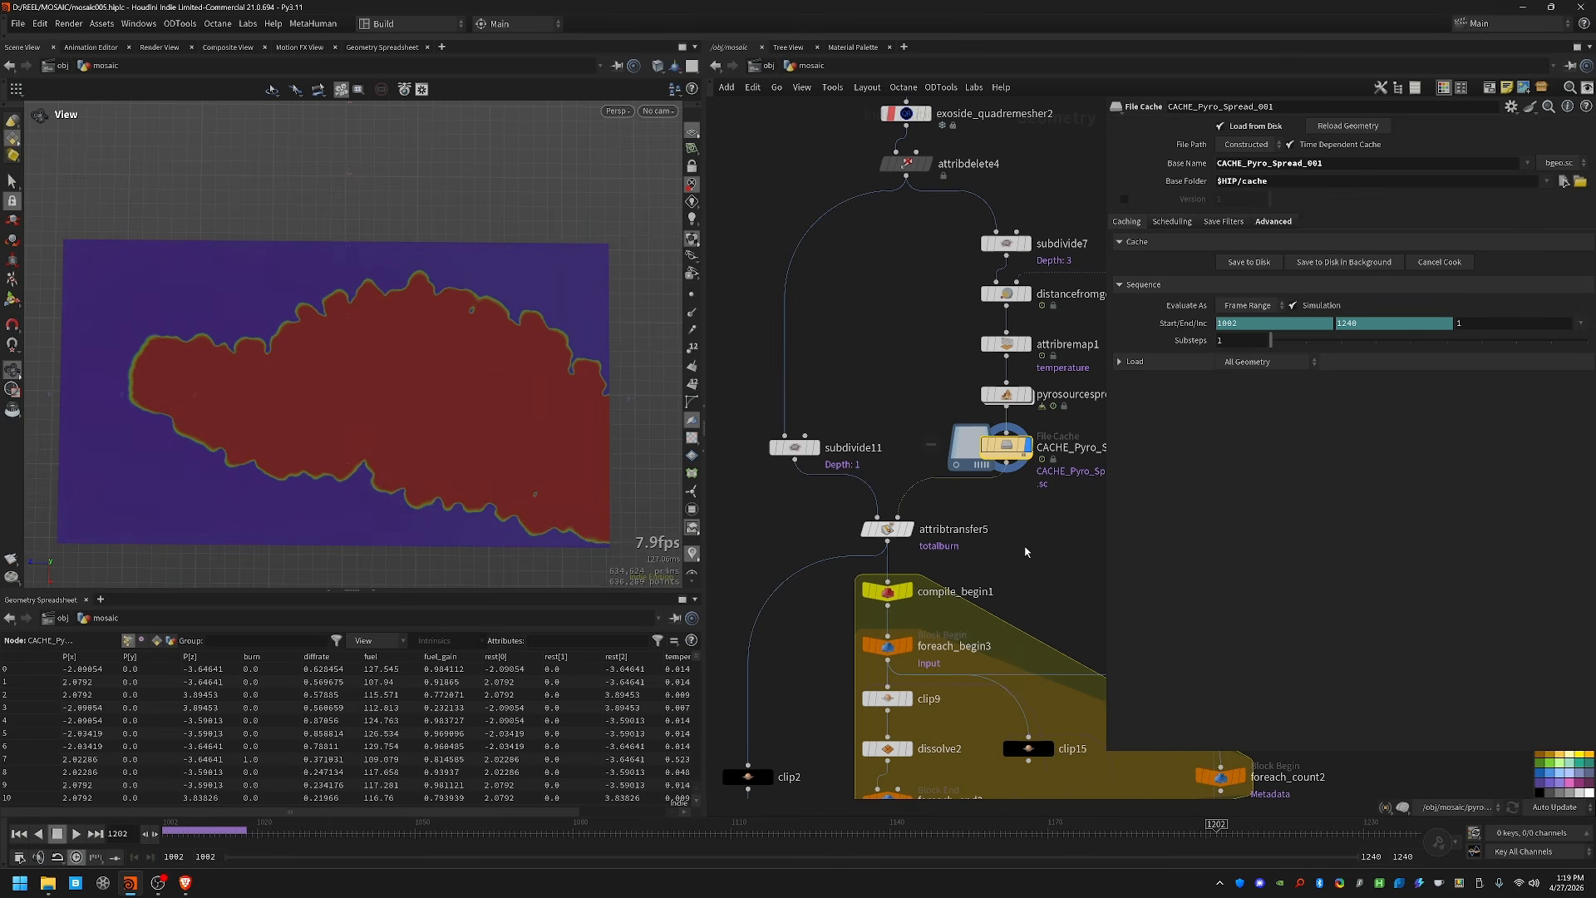
middle_click_drag(914, 373, 860, 341)
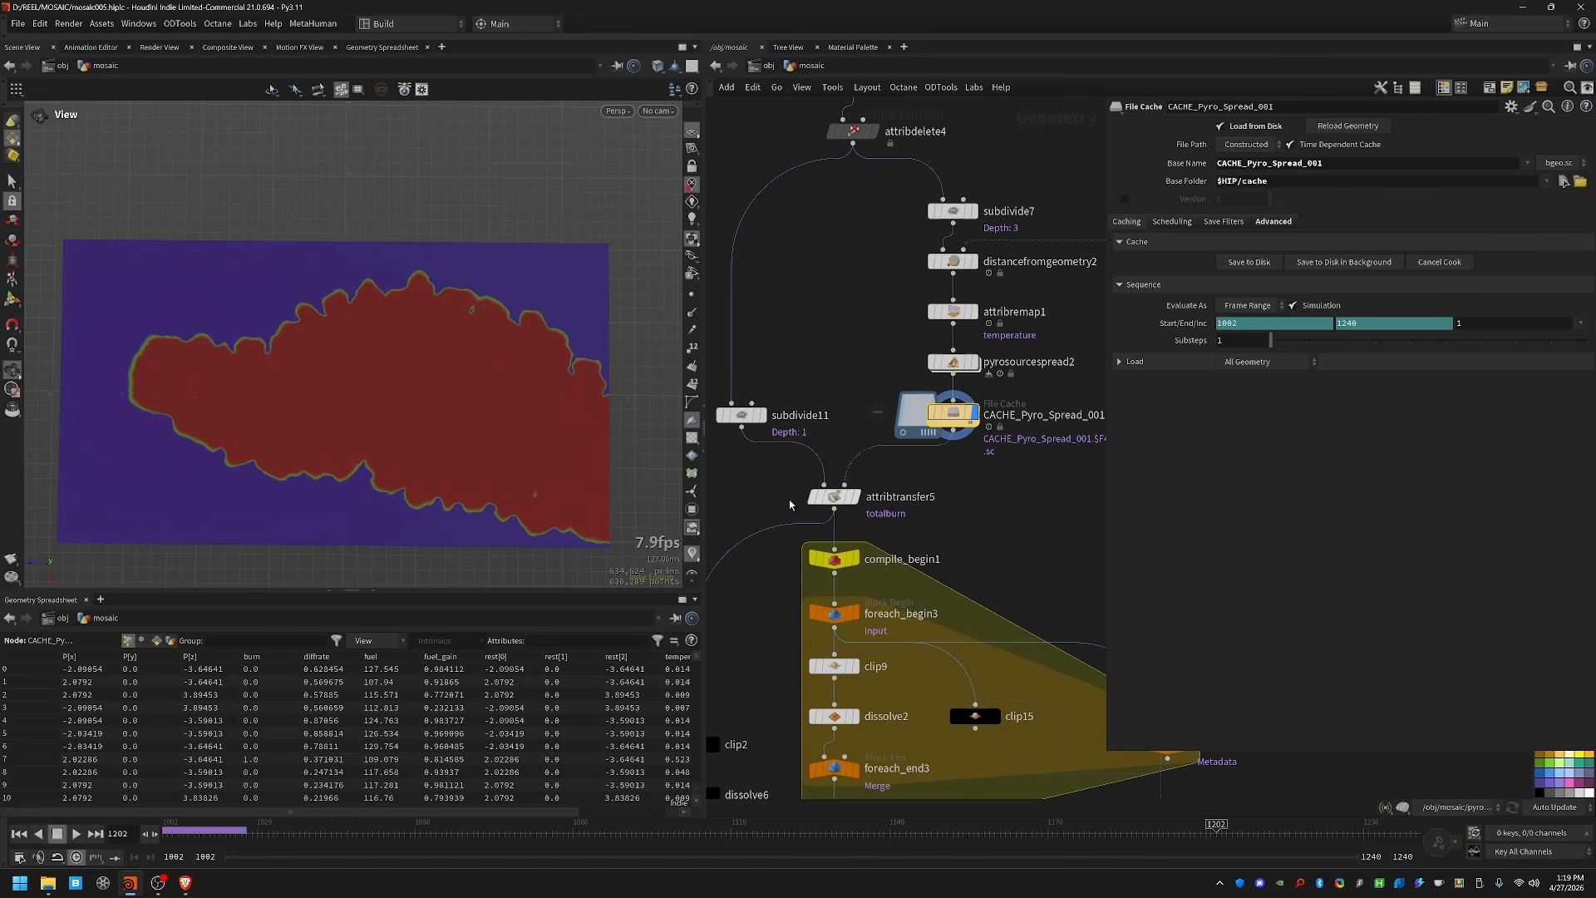
Step: Examine the totalburn point values of CACHE_Pyro_Spread_001 in the geometry spreadsheet
left_click_drag(766, 474, 871, 529)
left_click(951, 422)
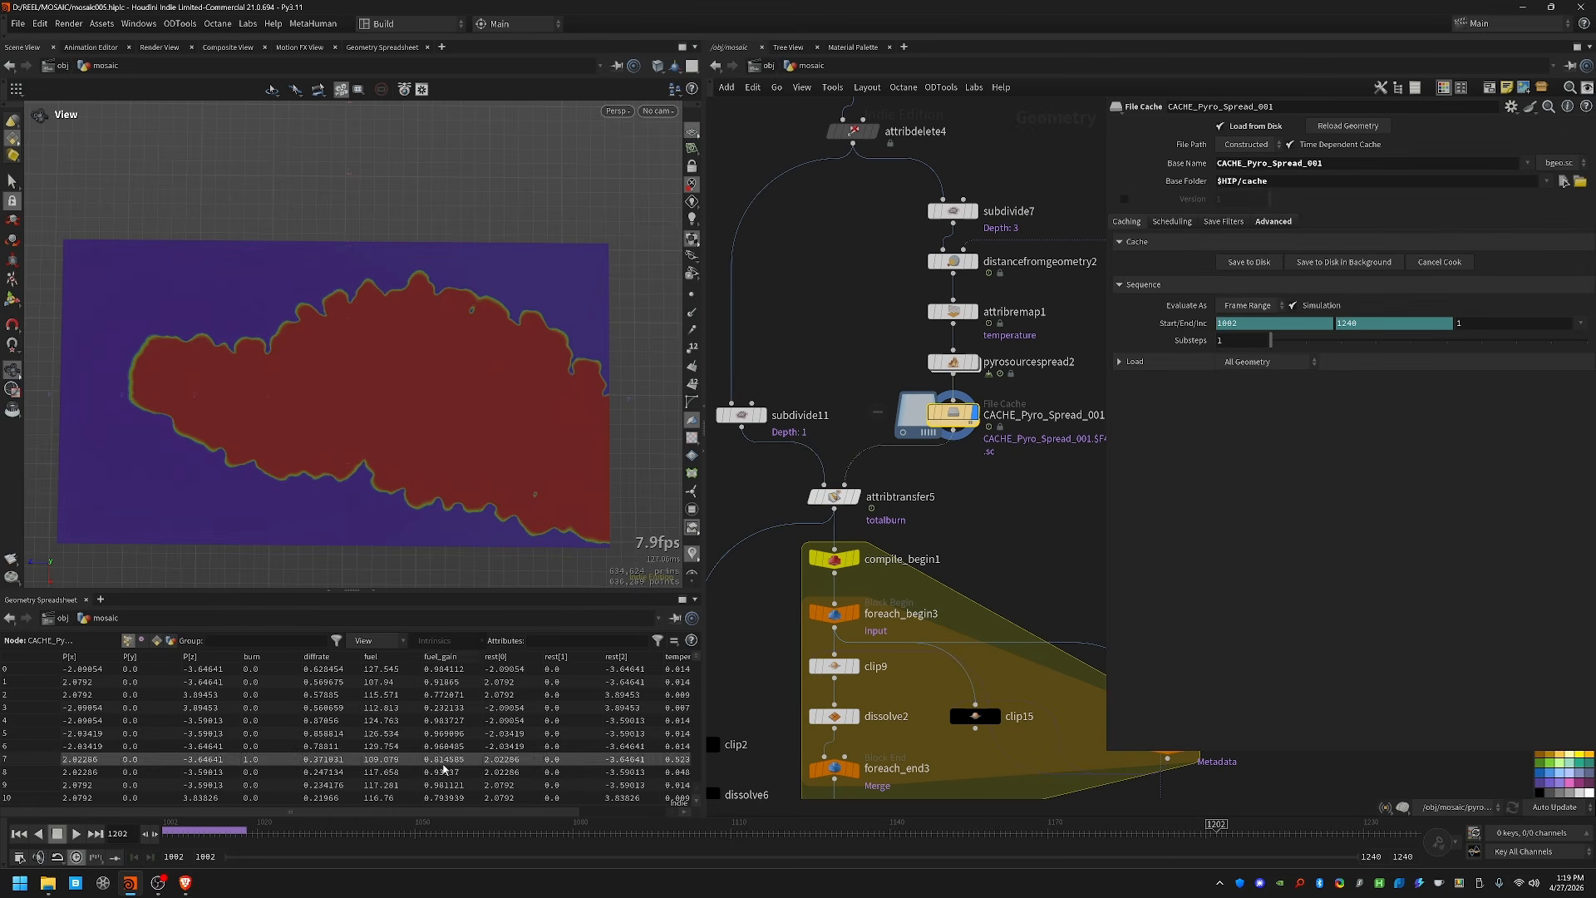
left_click_drag(408, 811, 536, 812)
scroll(536, 809, "down", 3)
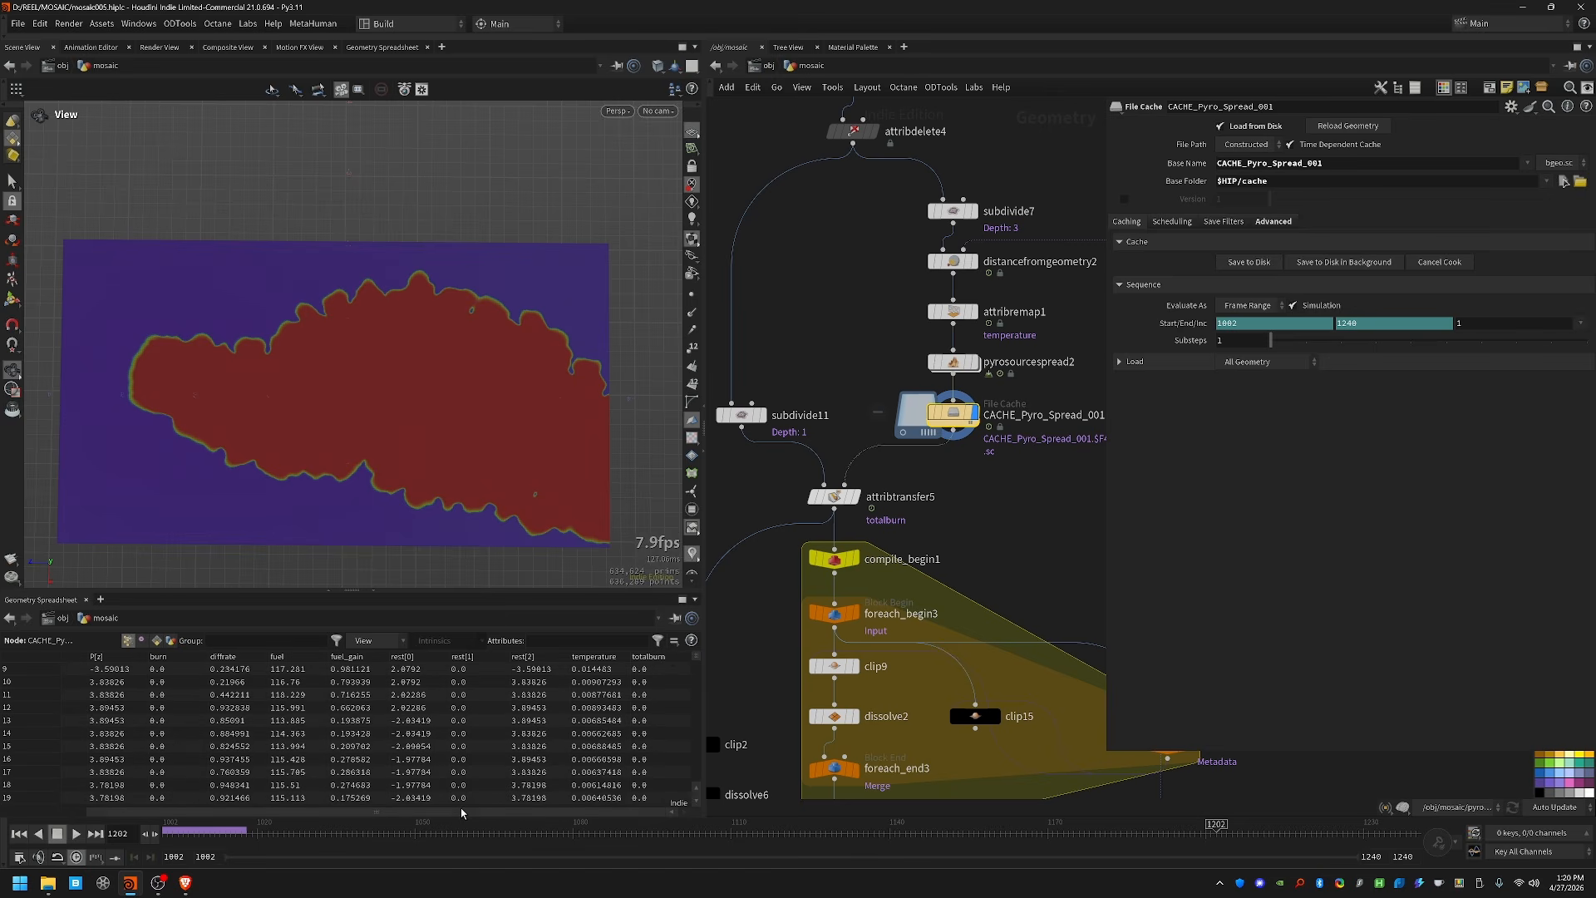
scroll(669, 658, "down", 1)
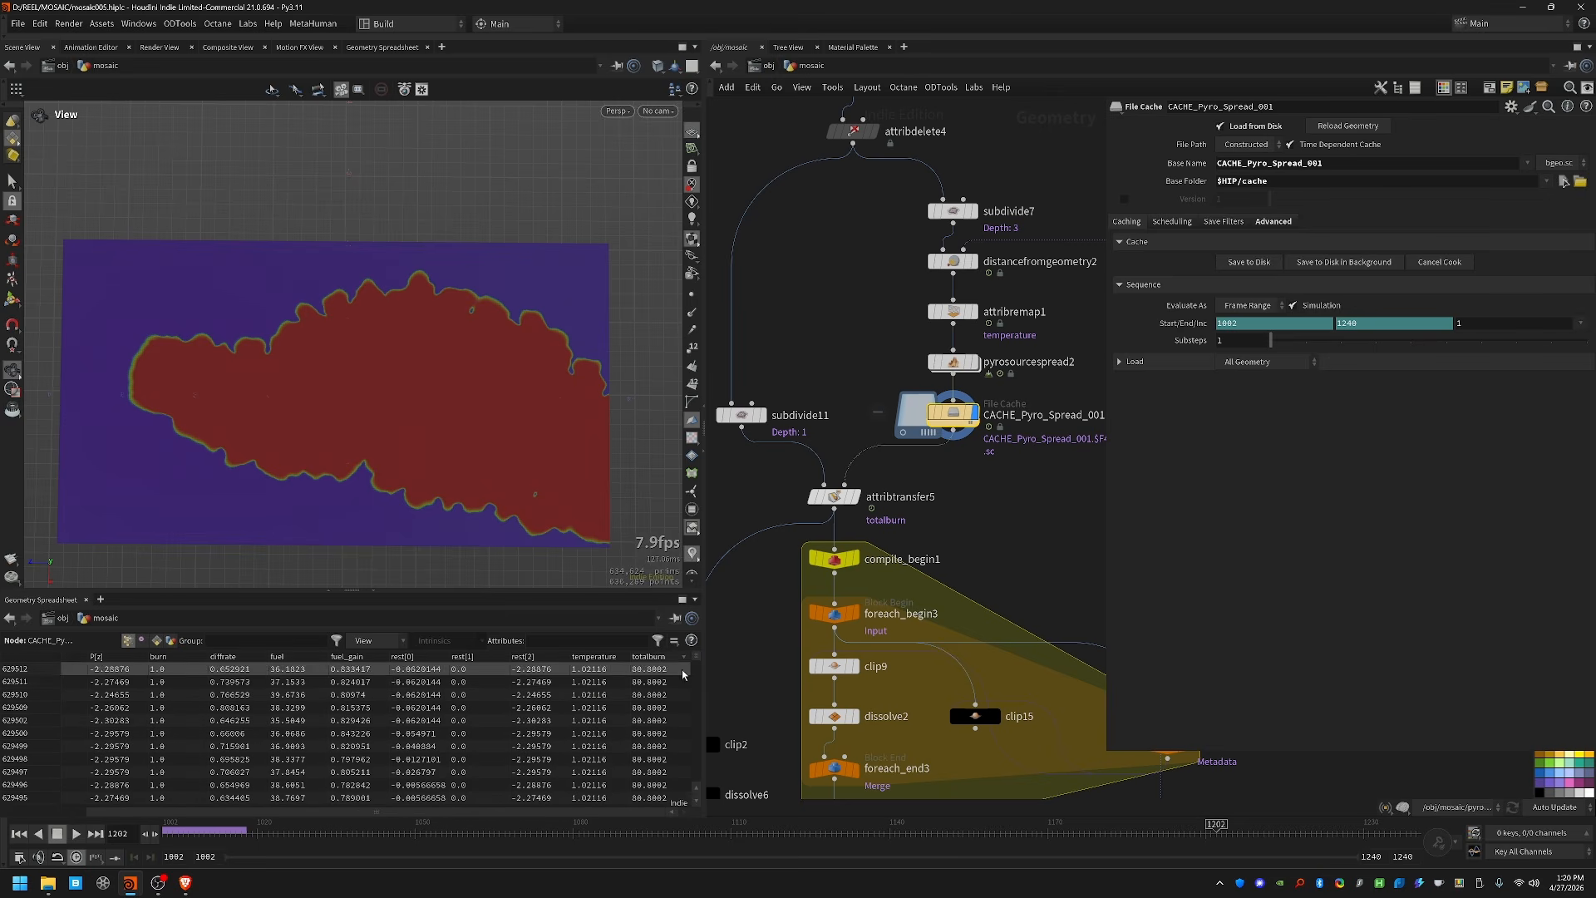
left_click(653, 657)
Step: Scrub the cached spread from frame 1002 to frame 1163
left_click(163, 831)
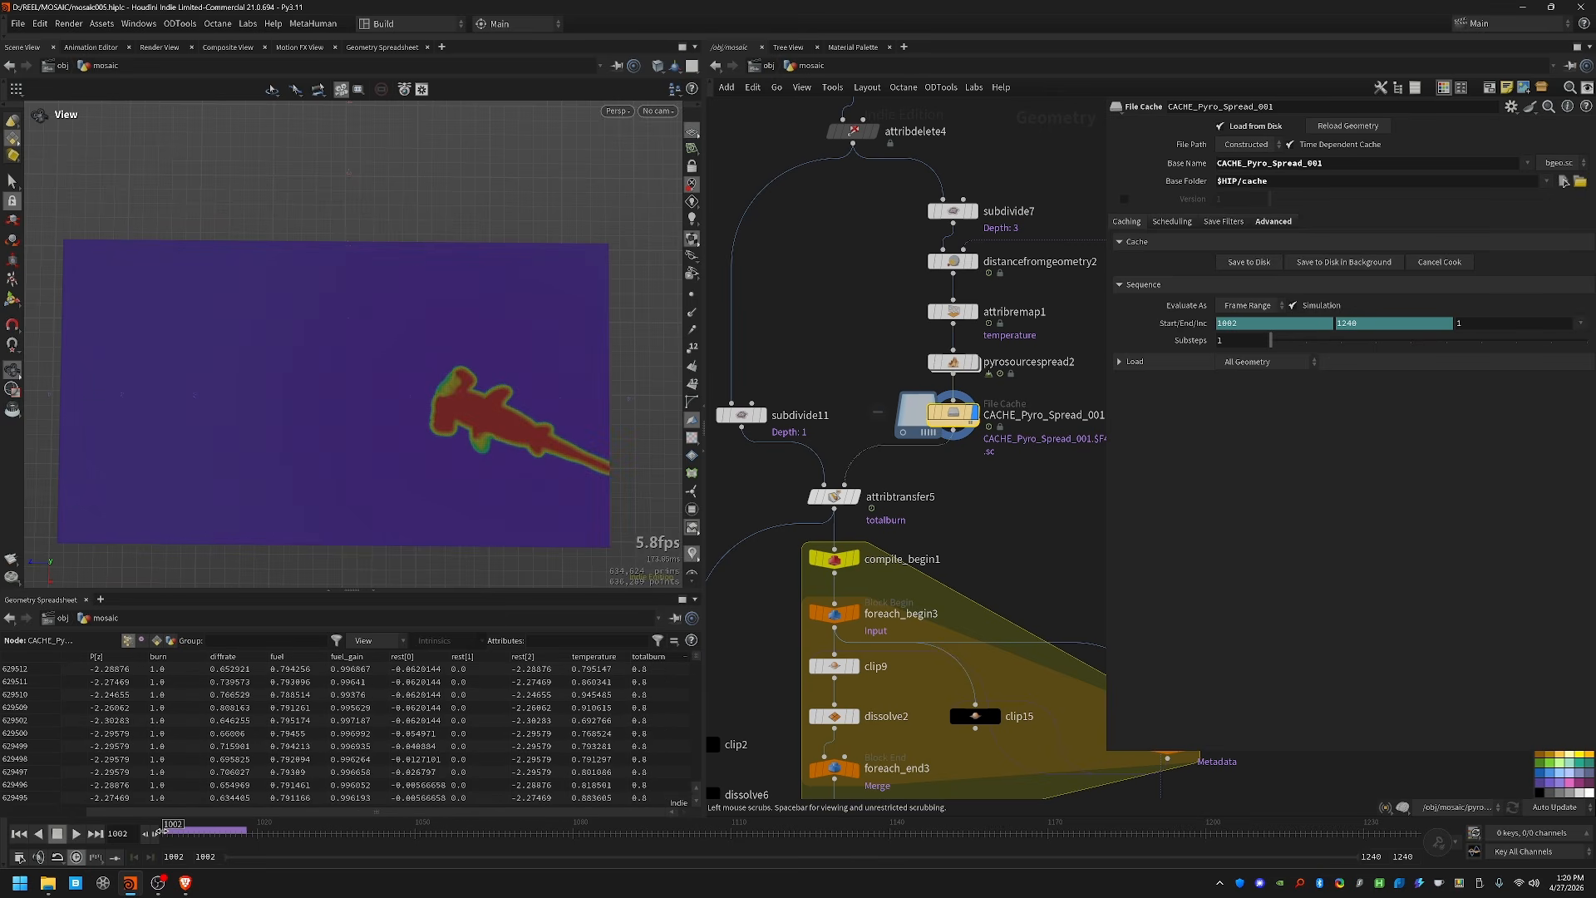
left_click_drag(162, 830, 394, 831)
left_click_drag(508, 832, 1010, 832)
Step: Inspect the attribtransfer5 and attribdelete4 settings and display the subdivide11 mesh
middle_click_drag(813, 366, 867, 311)
left_click(889, 442)
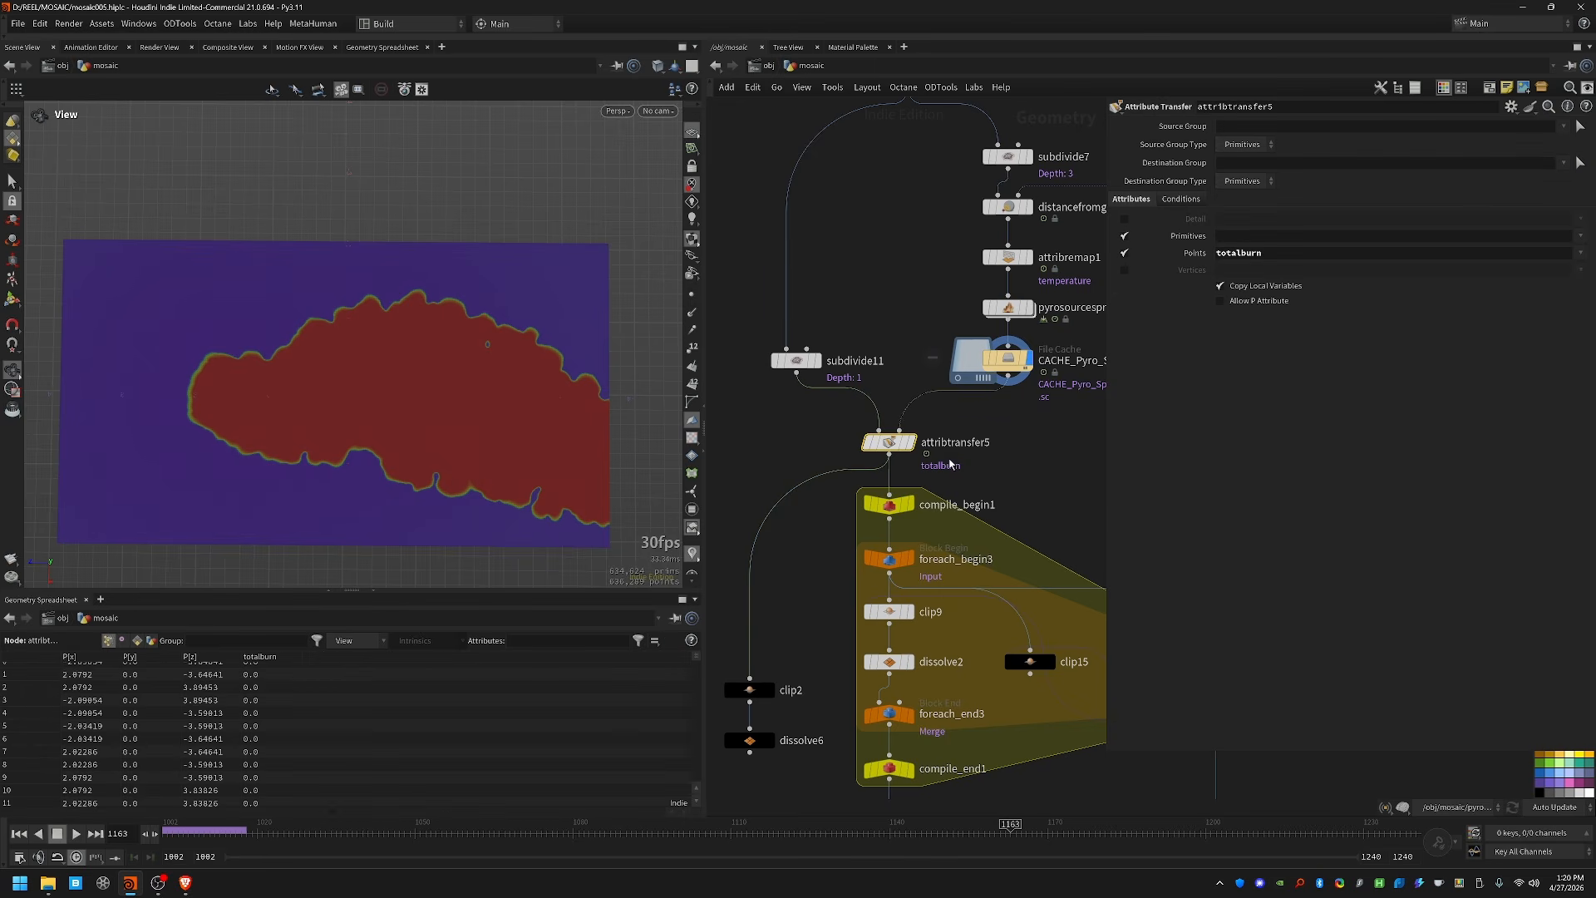
middle_click_drag(889, 276, 900, 395)
left_click(920, 196)
left_click(829, 480)
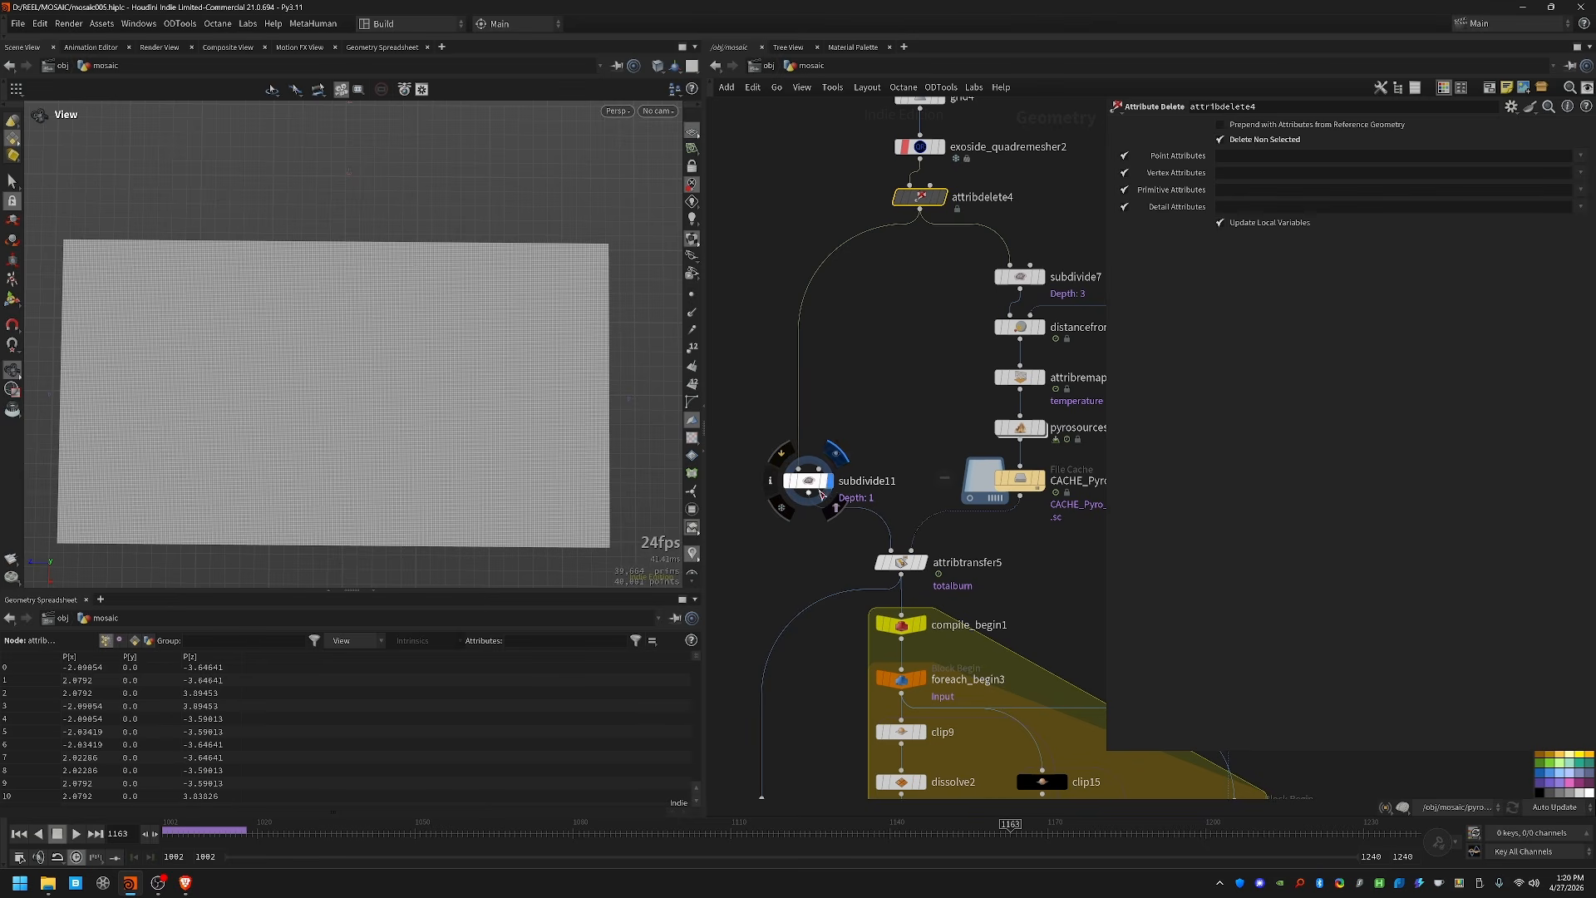
middle_click_drag(967, 415, 904, 382)
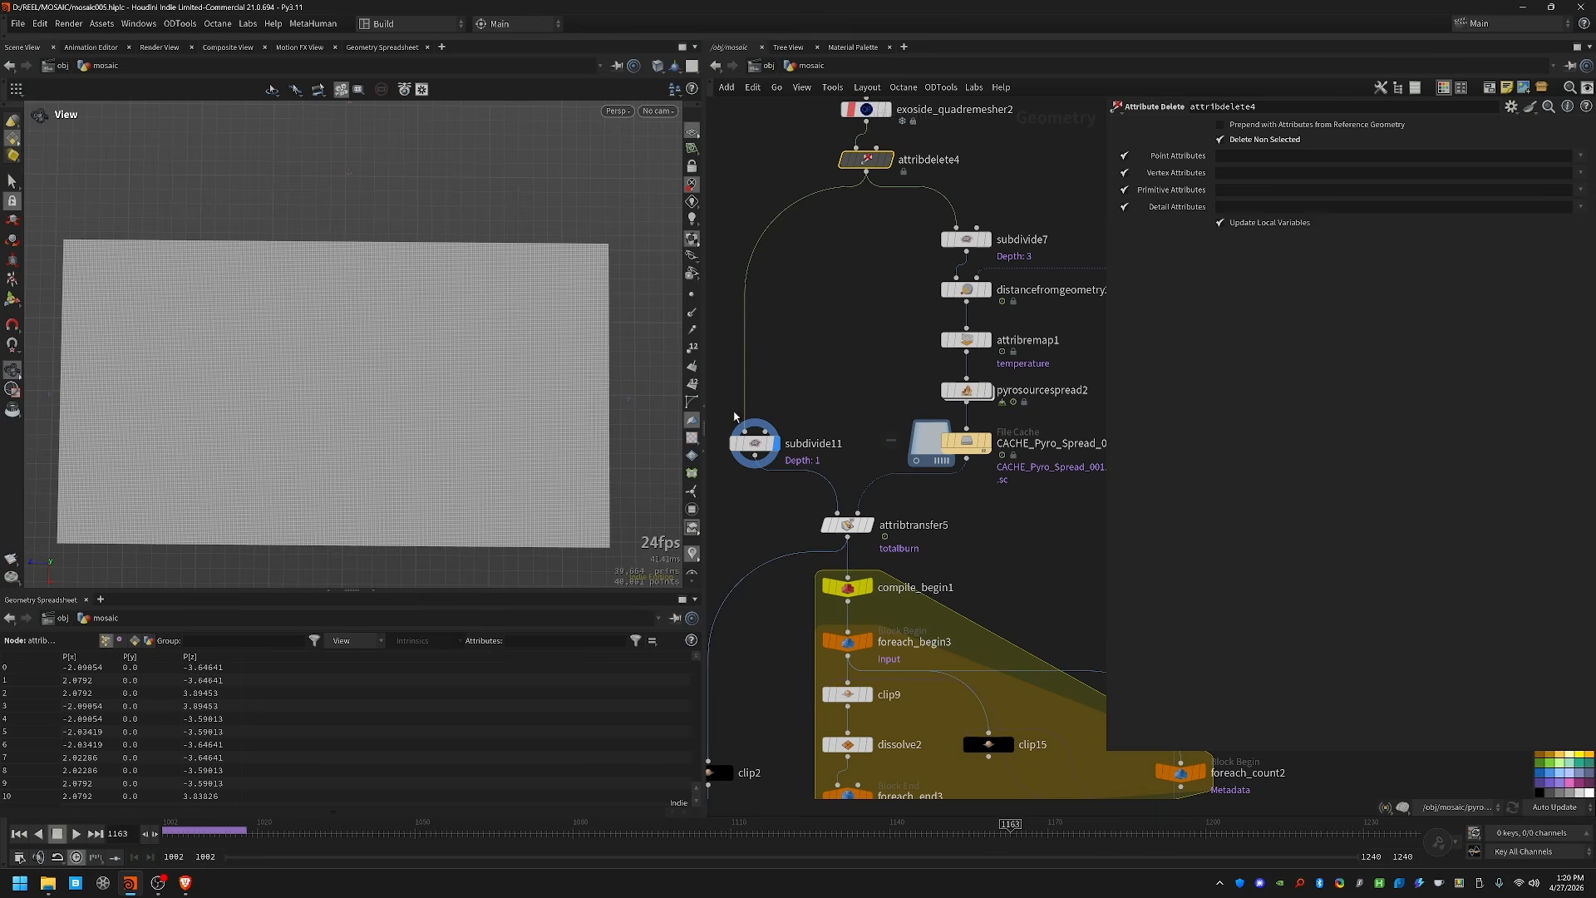
middle_click_drag(734, 415, 765, 357)
Step: Display attribtransfer5 with a viewport visualization of its totalburn attribute and scrub to frame 1099
left_click(877, 466)
left_click(904, 467)
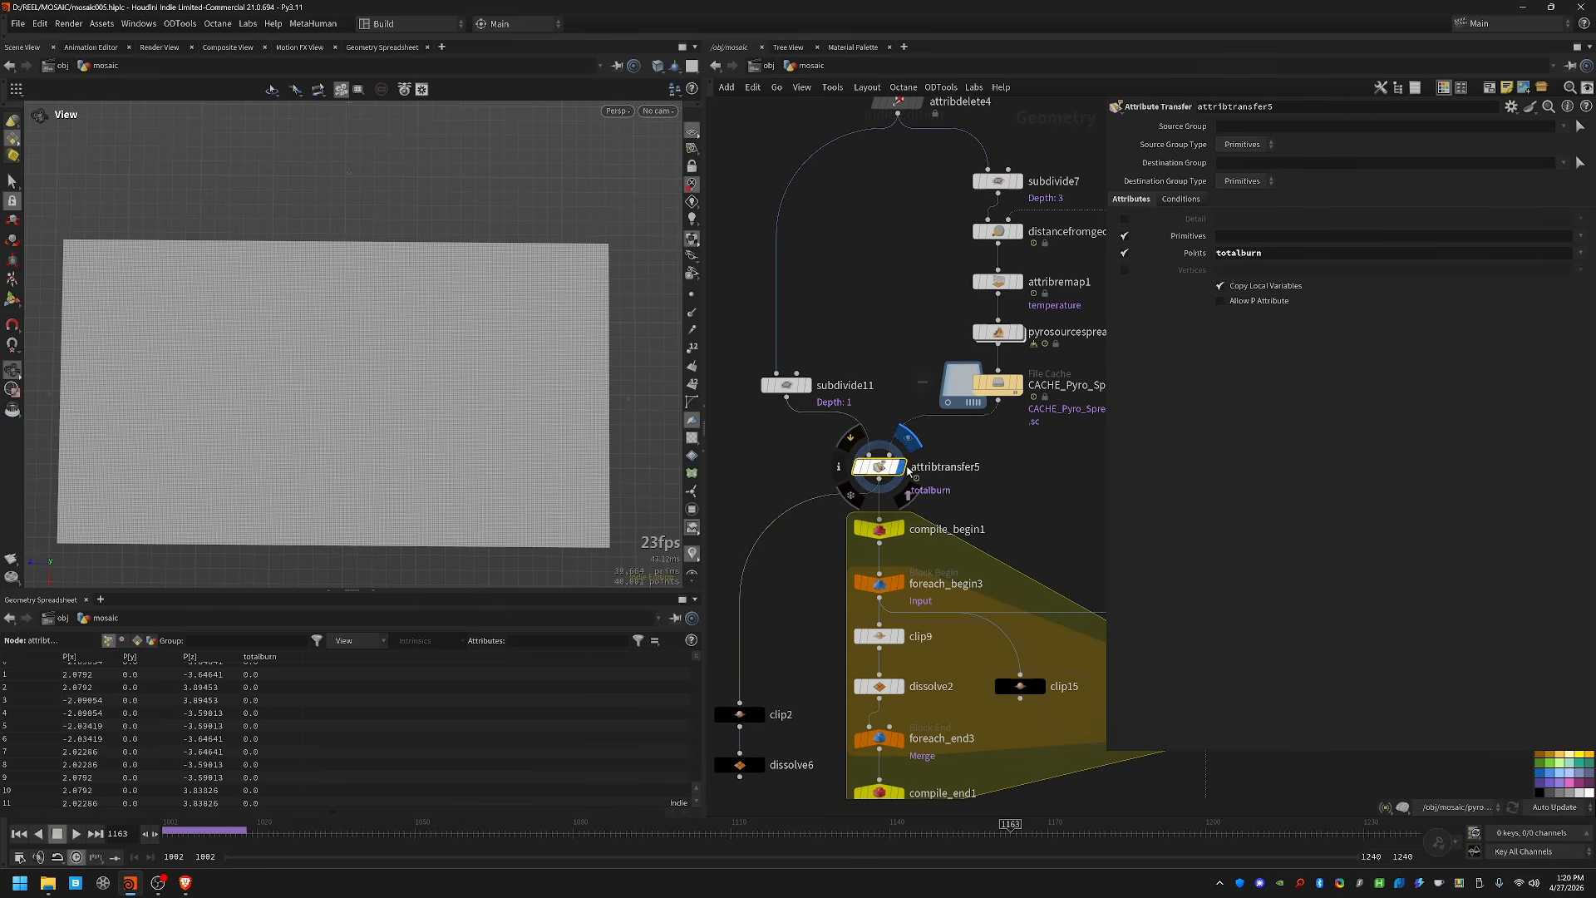
left_click(837, 466)
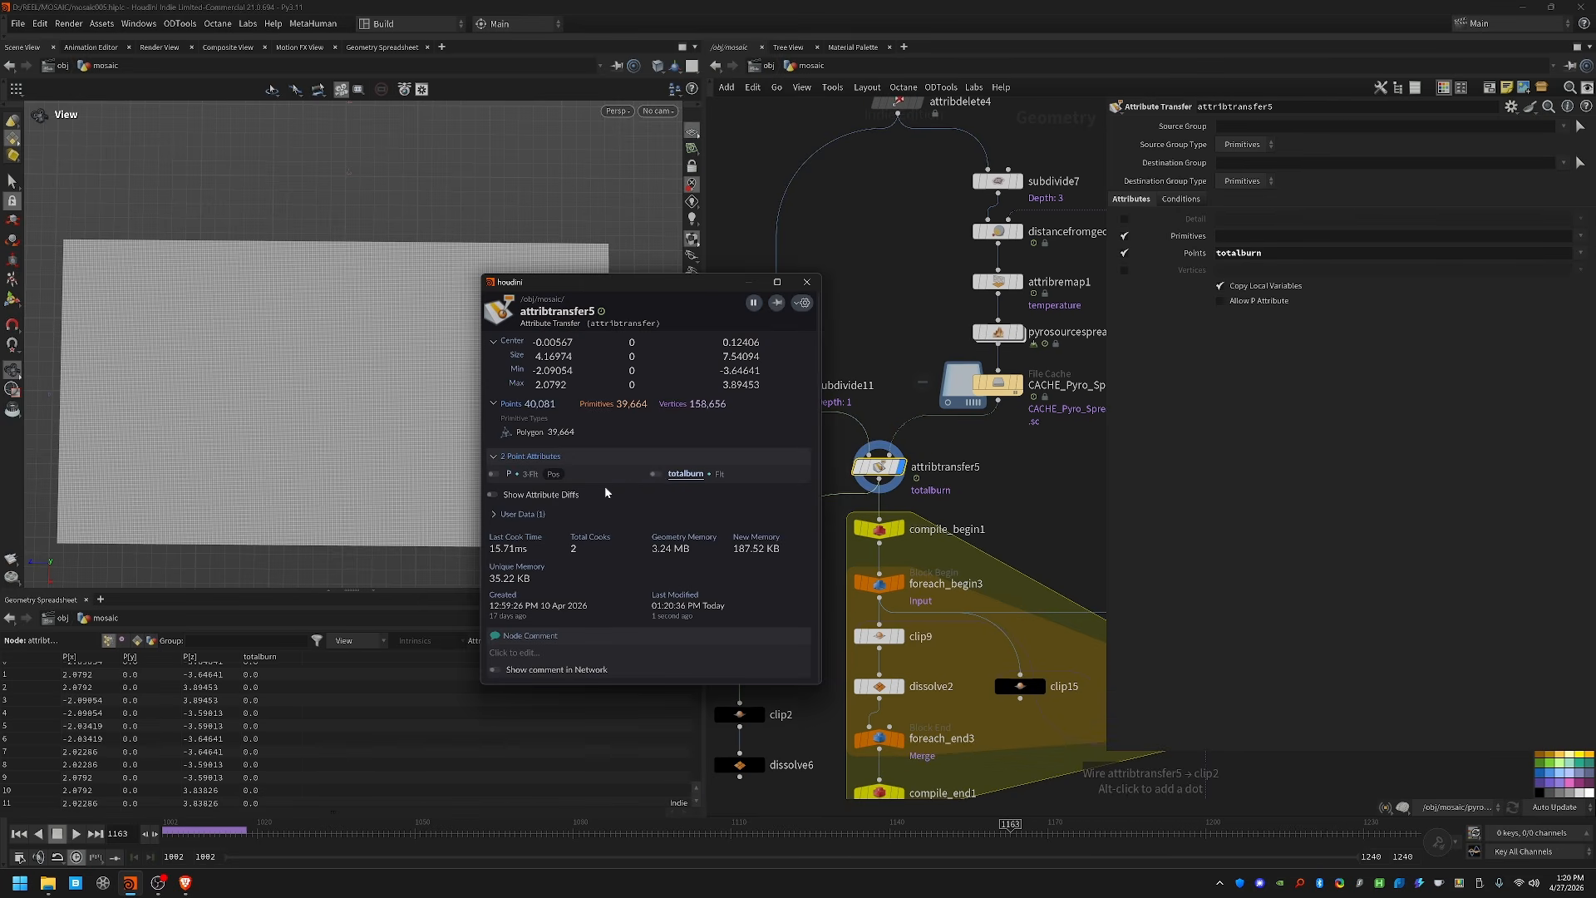
left_click(661, 476)
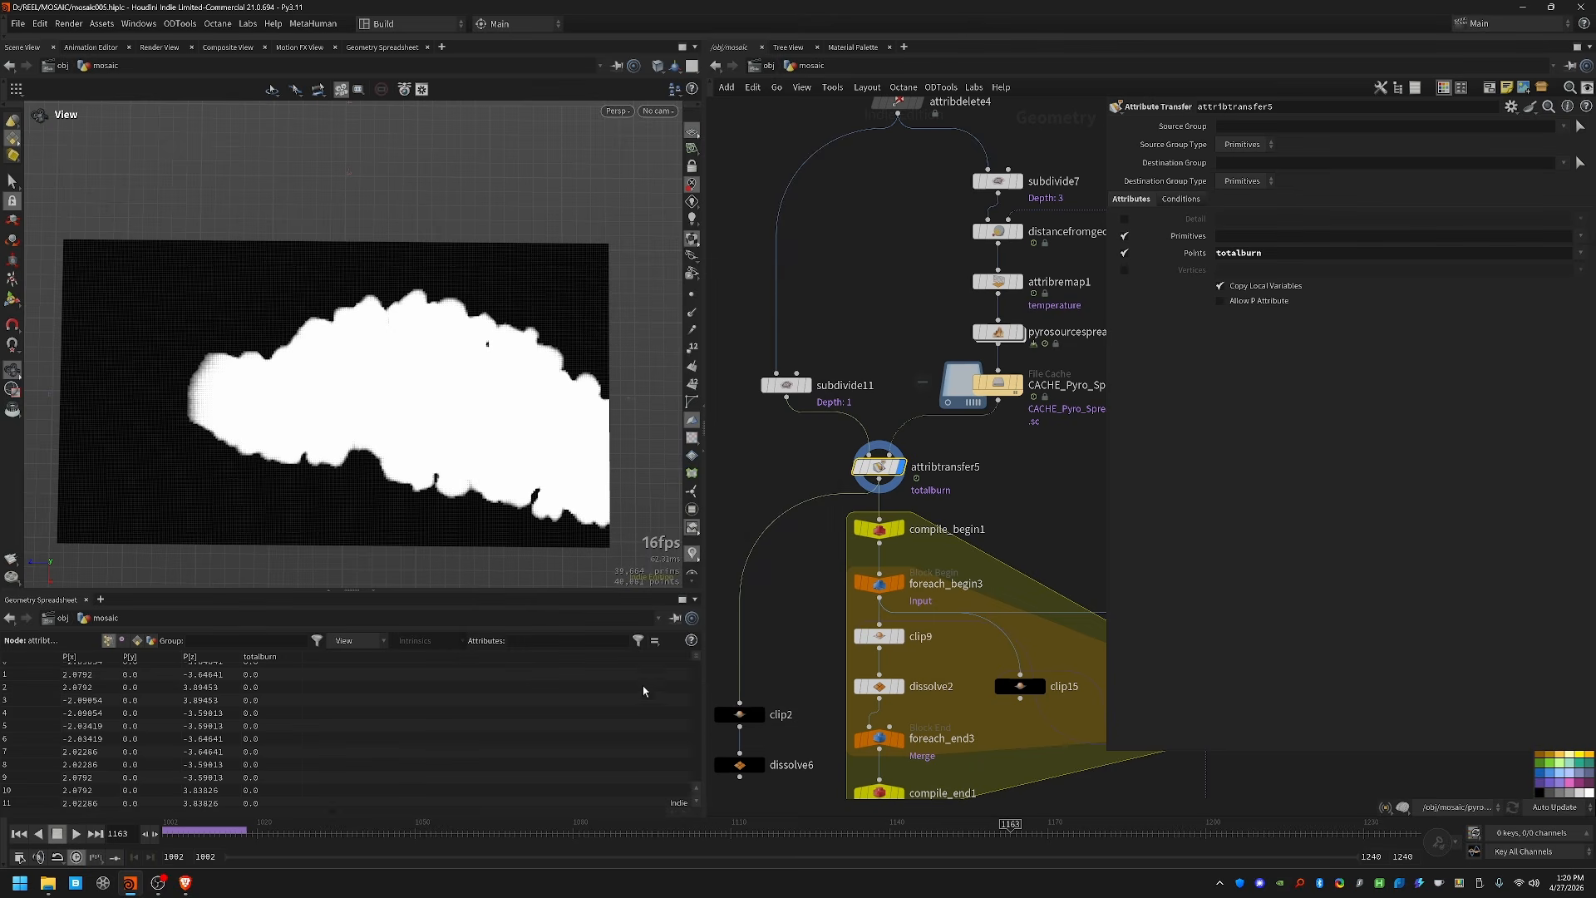
left_click_drag(239, 825, 1252, 827)
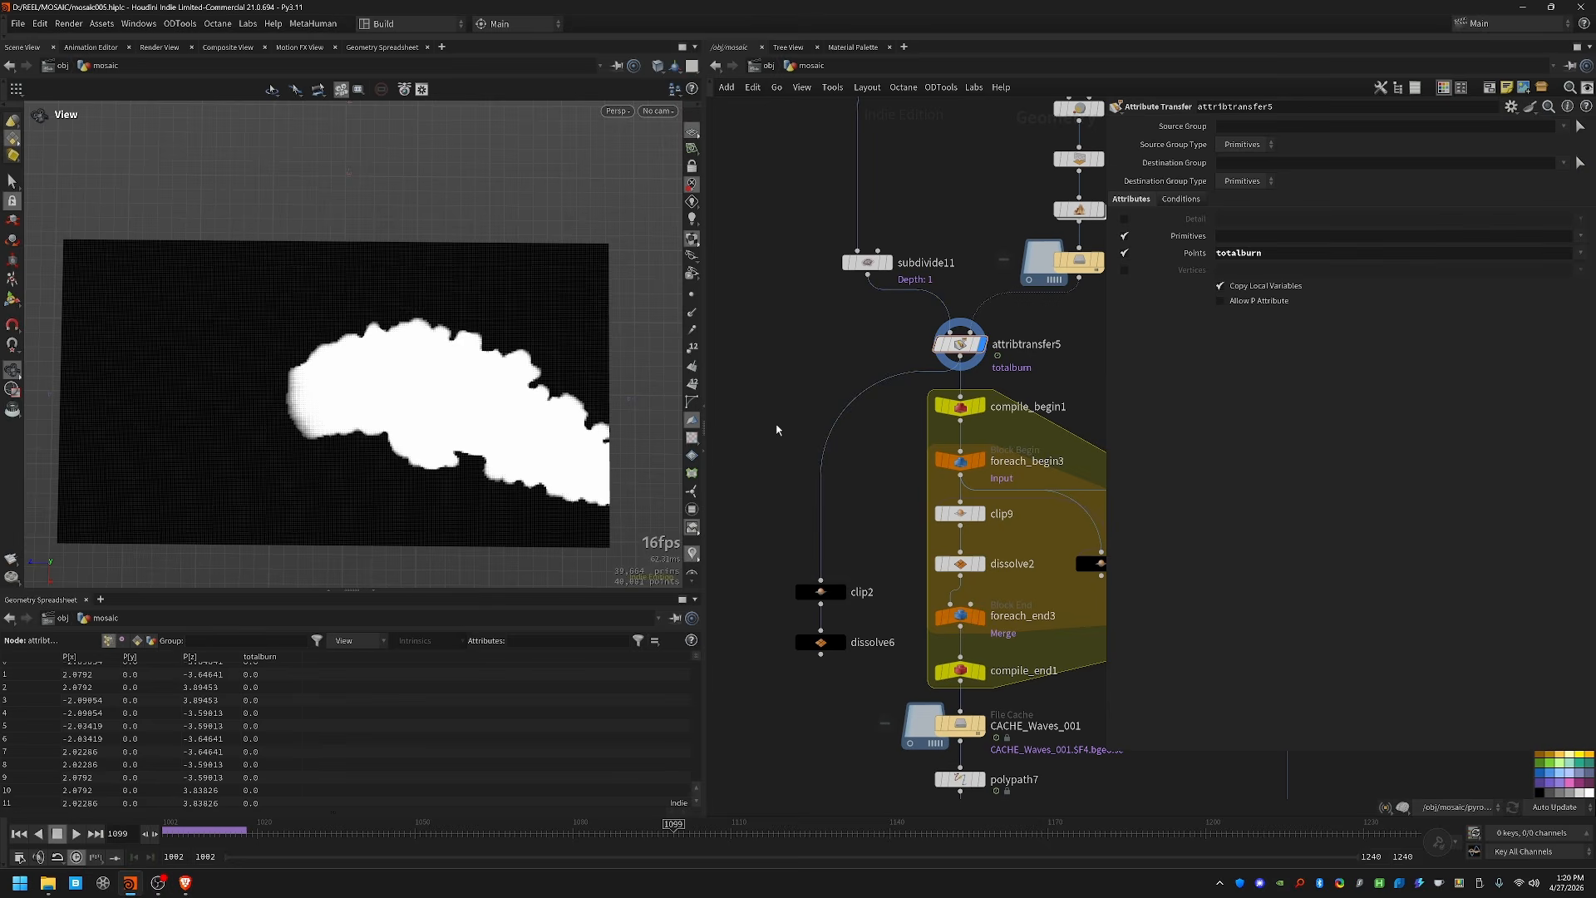
Step: Display the clip2 and dissolve6 results in turn to examine the outline clipped by totalburn
left_click_drag(442, 403, 374, 374)
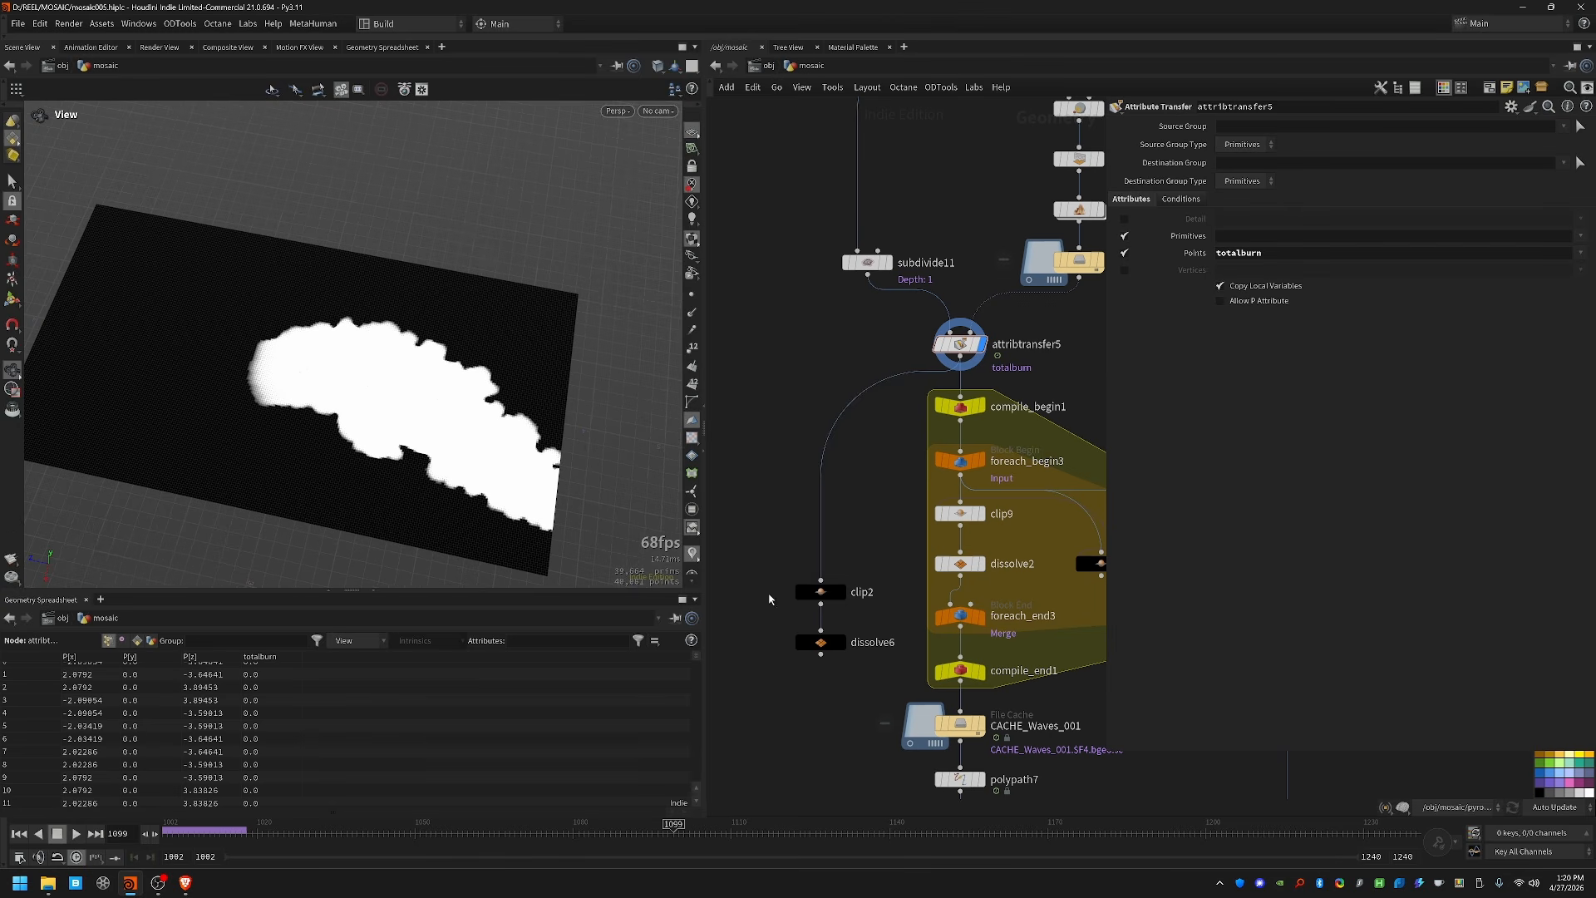
left_click_drag(822, 596, 815, 584)
left_click(834, 579)
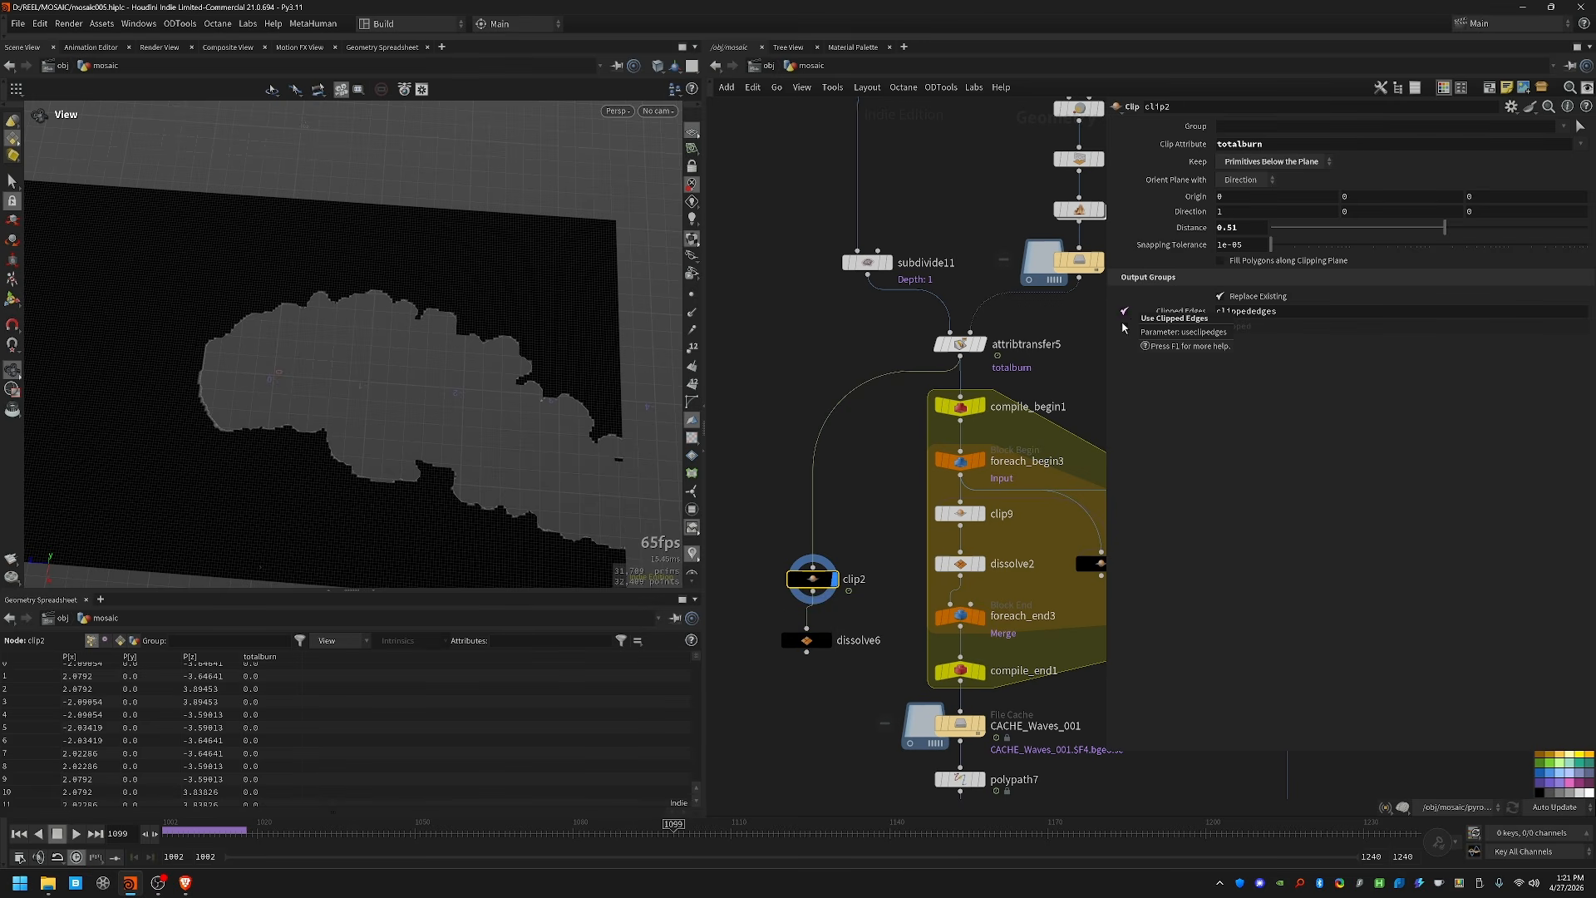
left_click(803, 640)
left_click(828, 640)
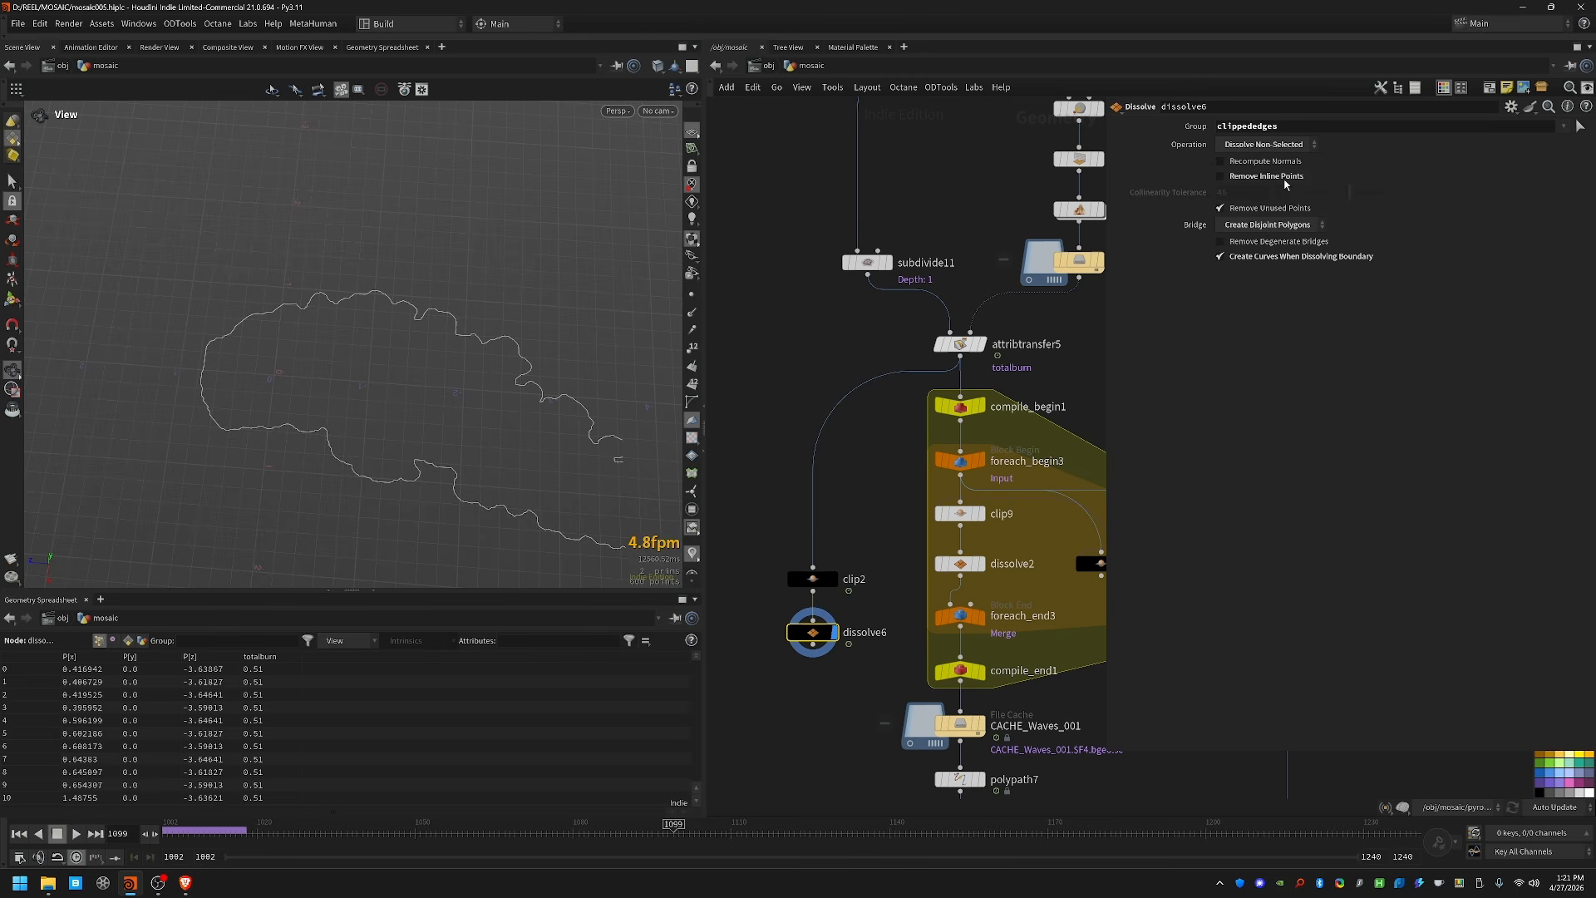
Step: Set dissolve6's Bridge option to Create Bridged Polygons and preview the outline through frame 1177
left_click(1255, 226)
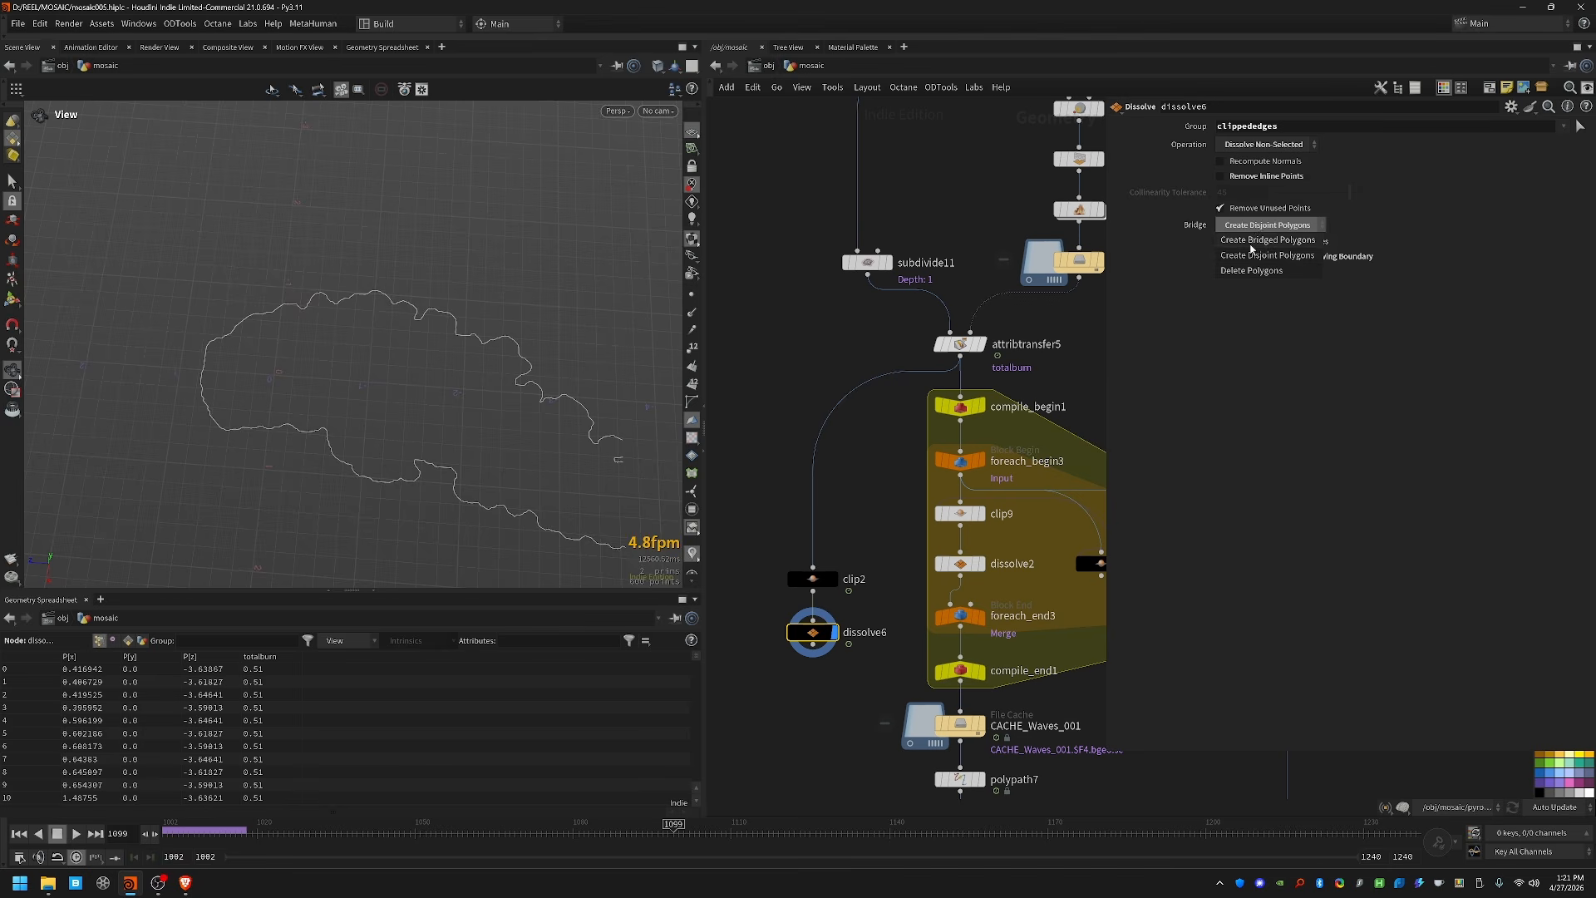
left_click(1252, 241)
left_click(1267, 225)
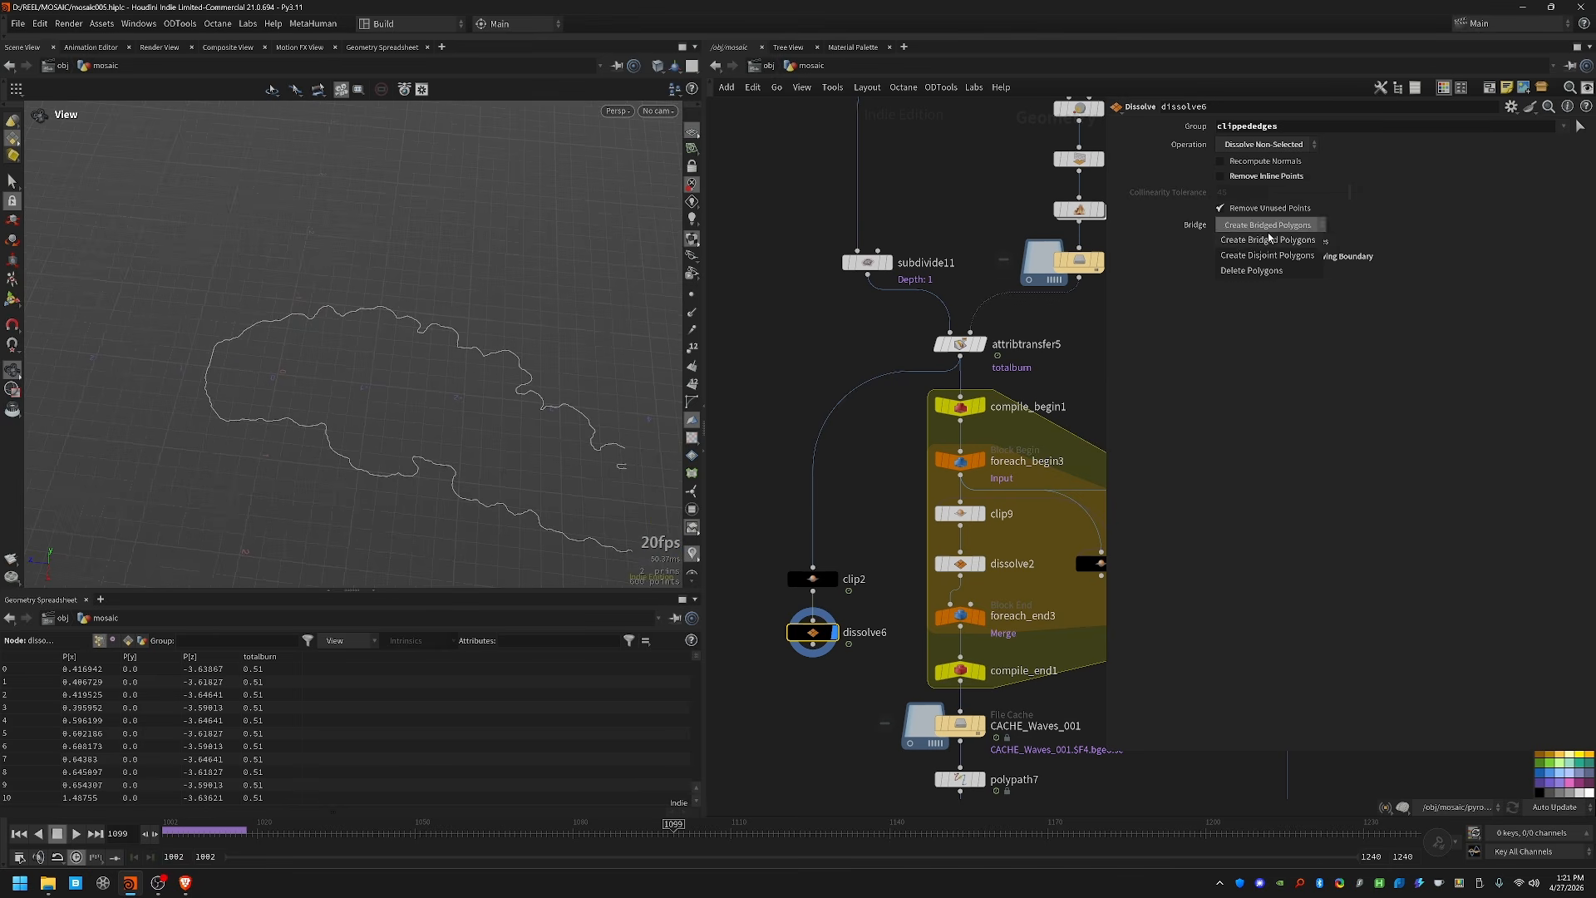
left_click(1271, 231)
left_click(1271, 228)
left_click(1251, 241)
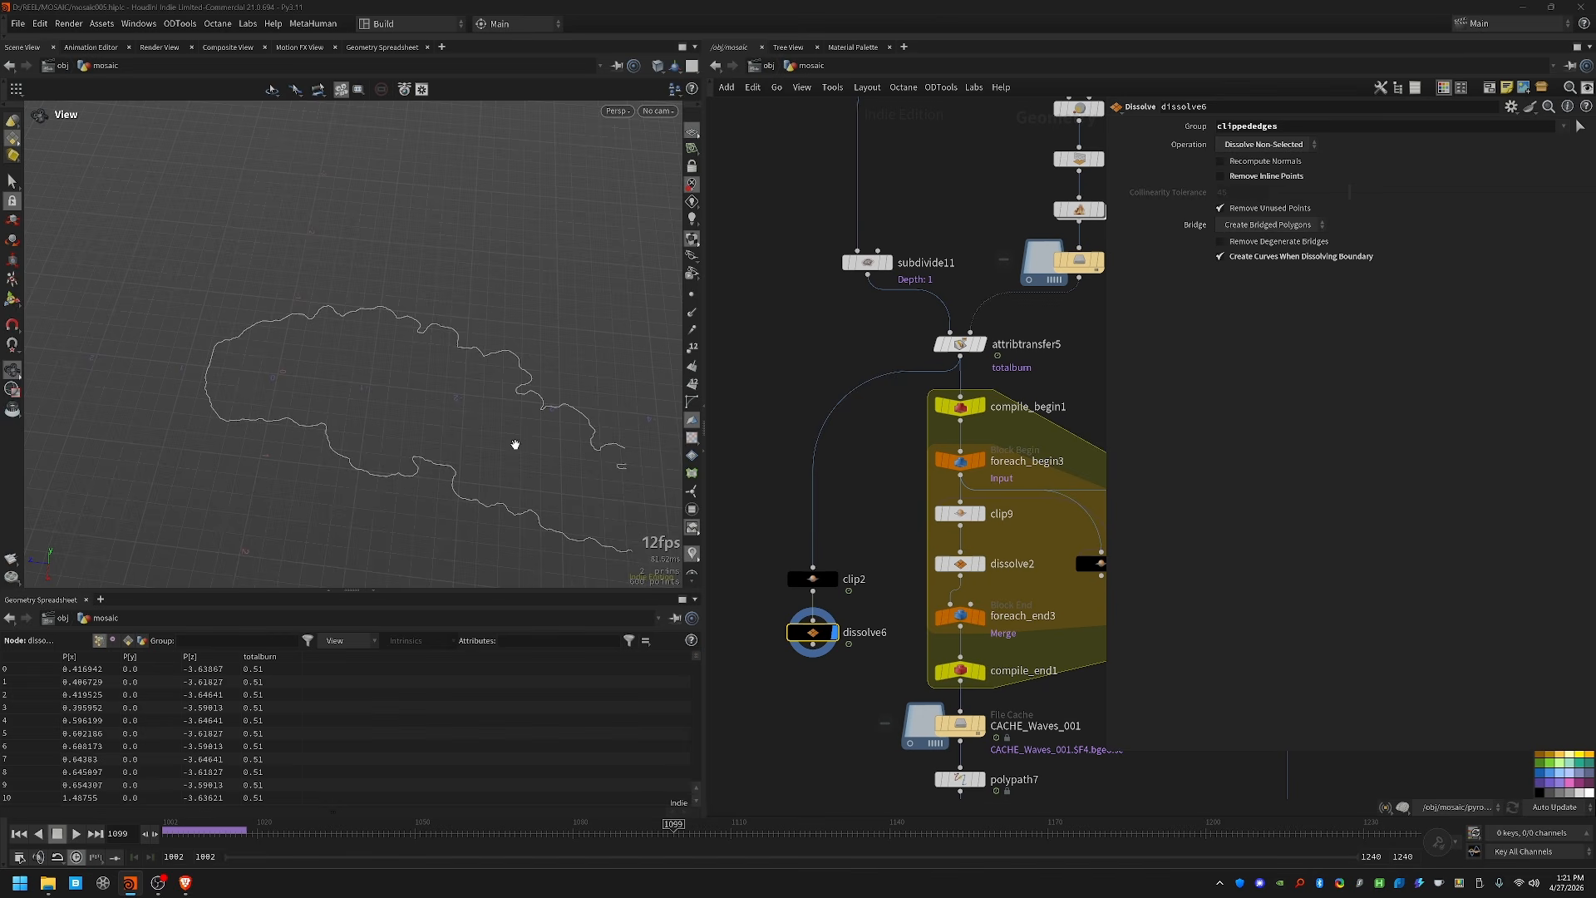
left_click_drag(357, 831, 1085, 842)
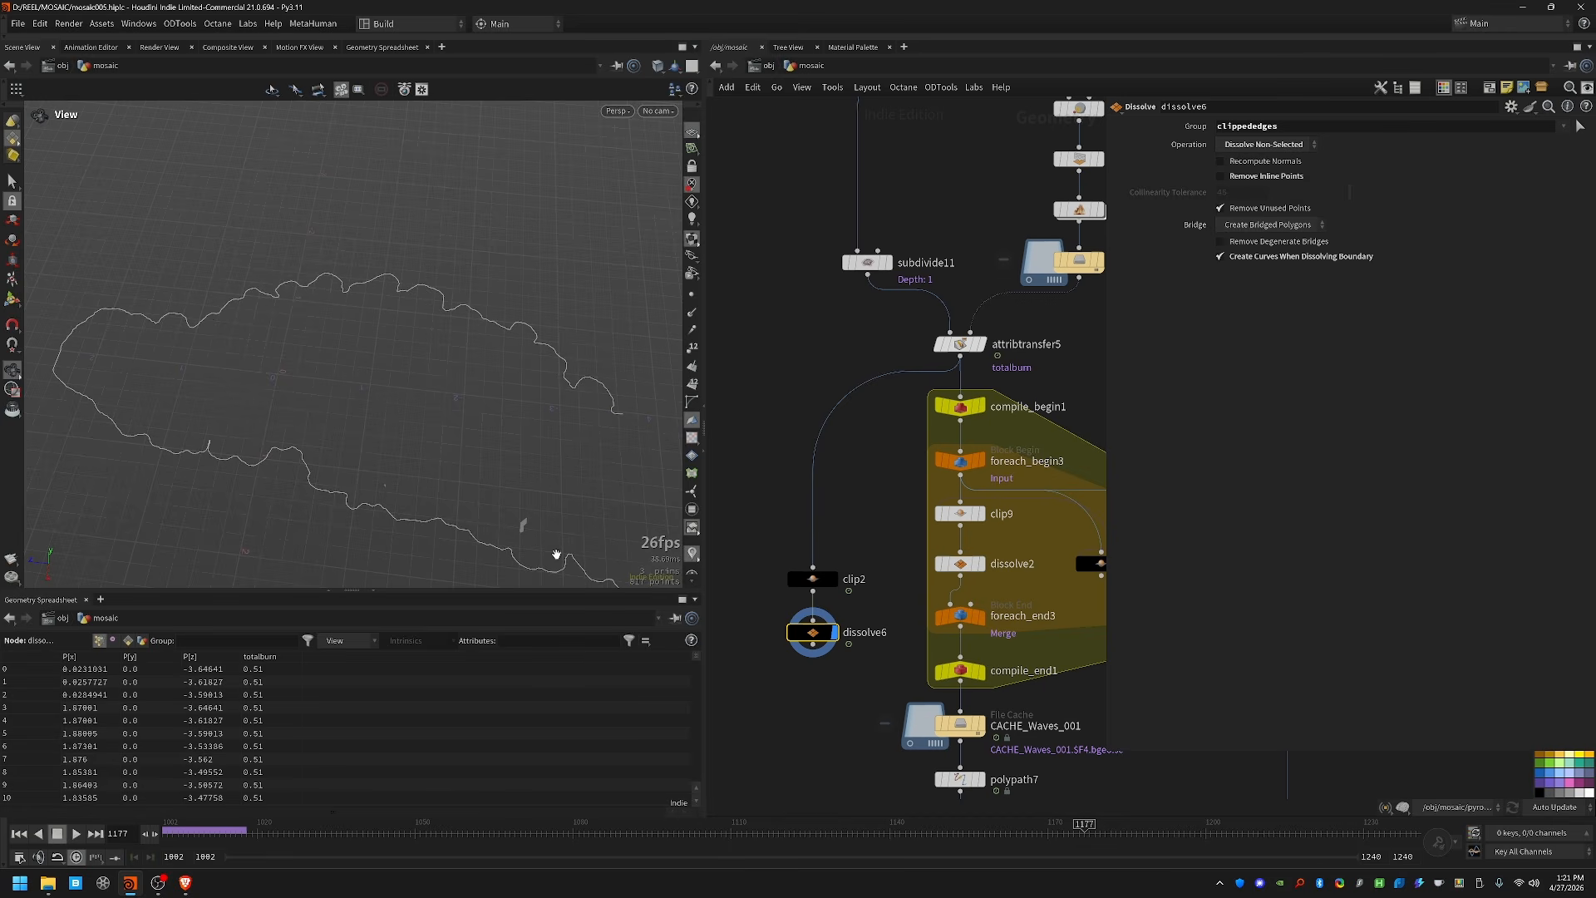
Step: Display clip15 inside the for-each block at frame 1061 and examine its distance expression
middle_click_drag(911, 470, 848, 357)
middle_click_drag(1037, 285, 929, 344)
scroll(944, 251, "down", 1)
left_click(918, 475)
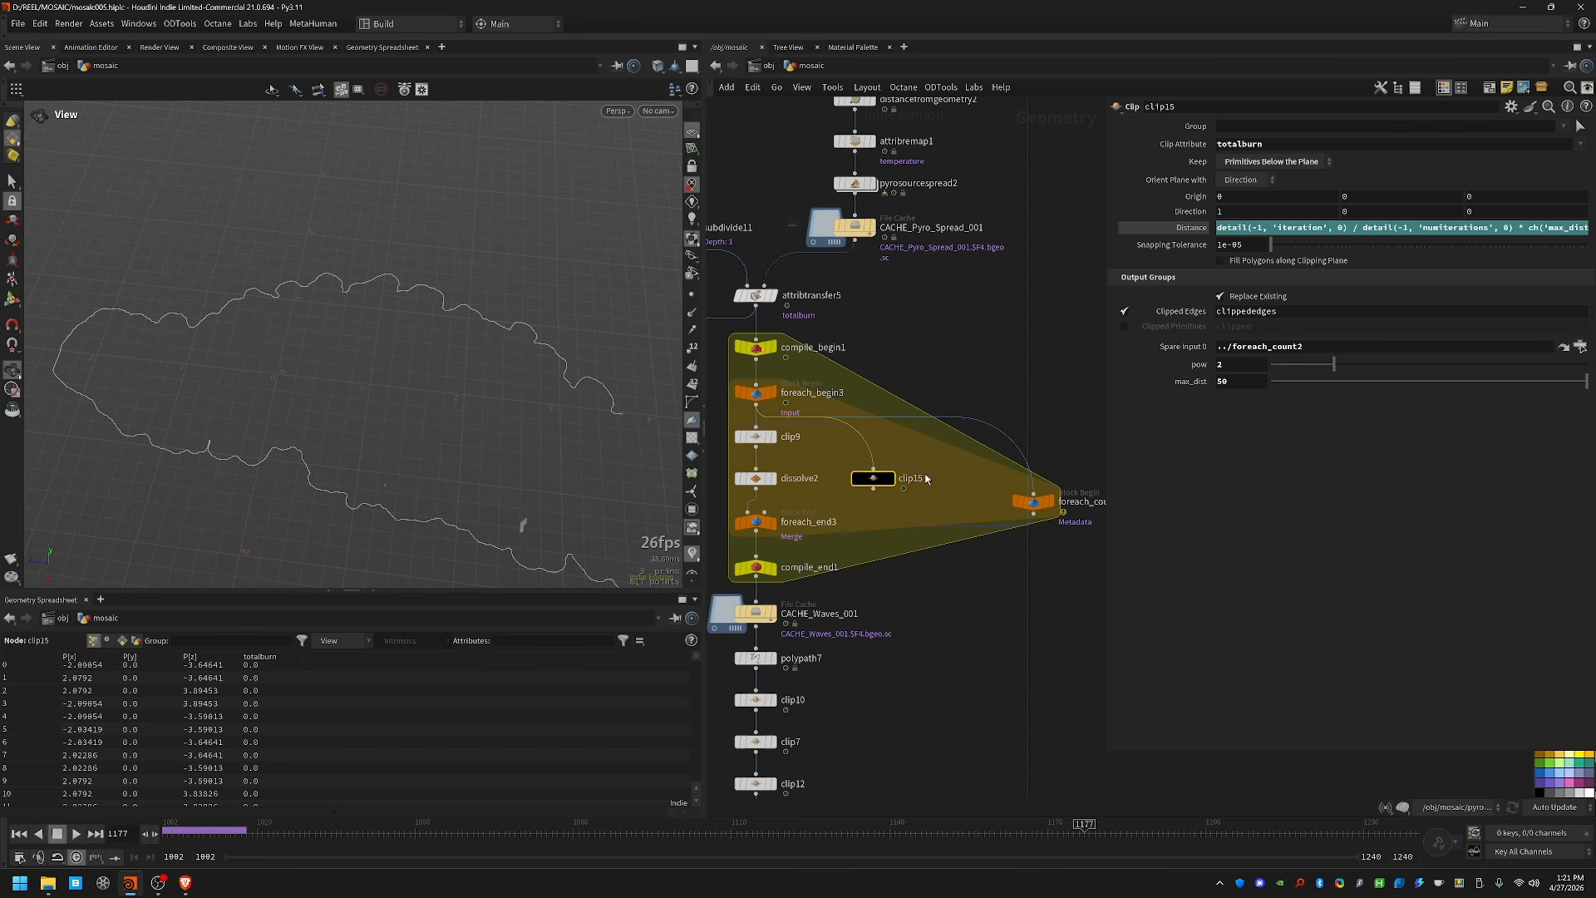
left_click(888, 478)
left_click_drag(290, 832, 473, 824)
middle_click_drag(932, 359, 929, 356)
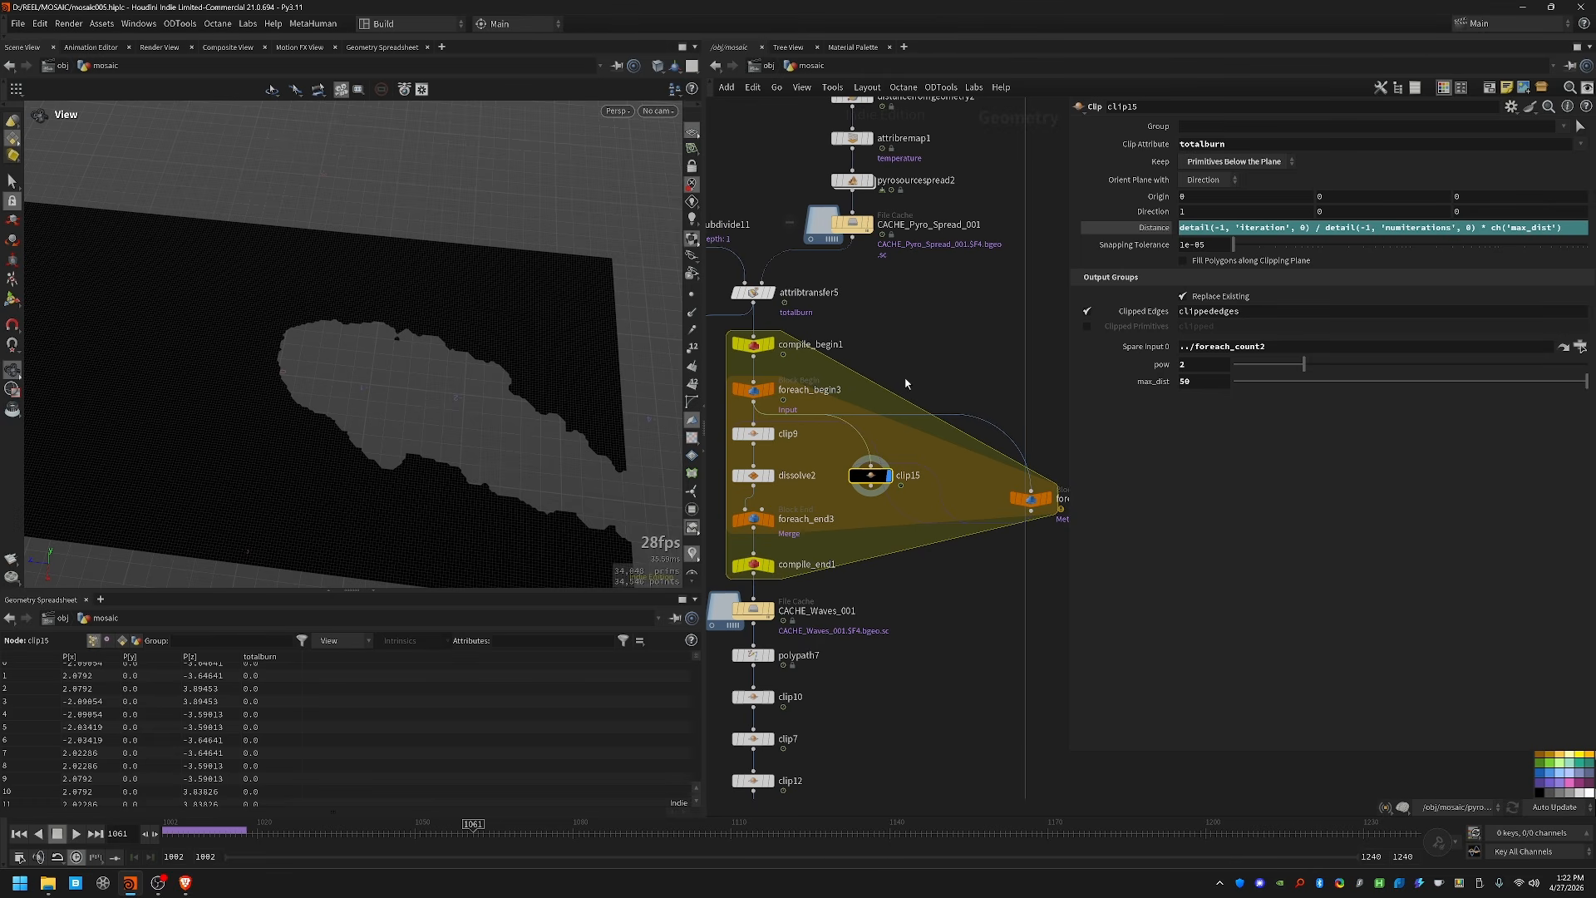
Step: Inspect the foreach_end3 iteration settings and display the merged contour lines from compile_end1
middle_click_drag(780, 532, 886, 513)
left_click(878, 507)
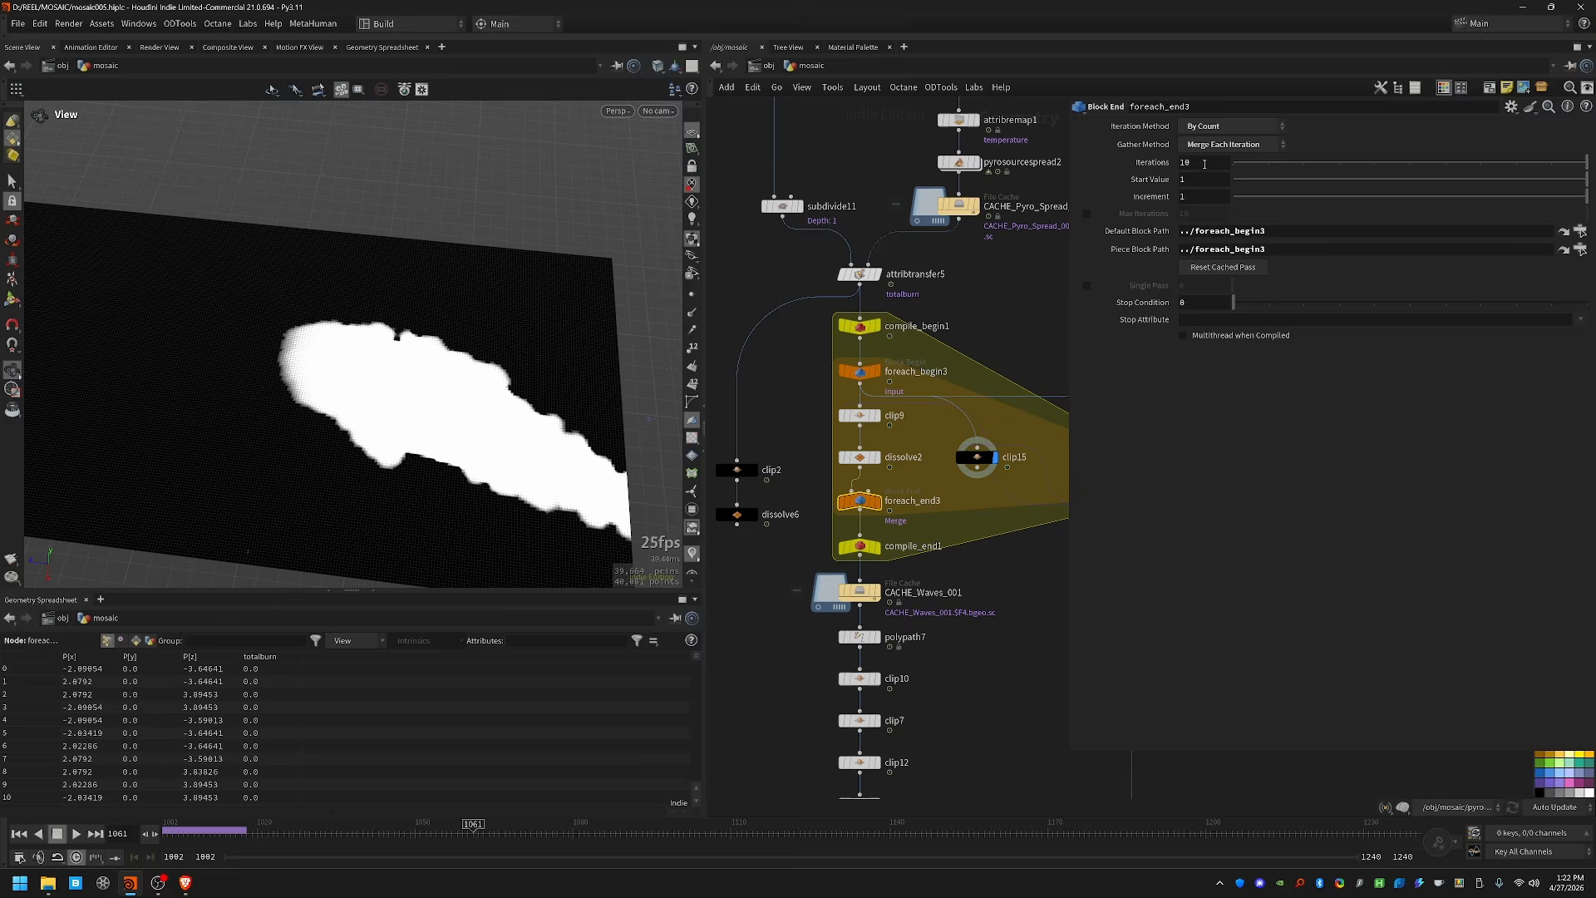
left_click(860, 546)
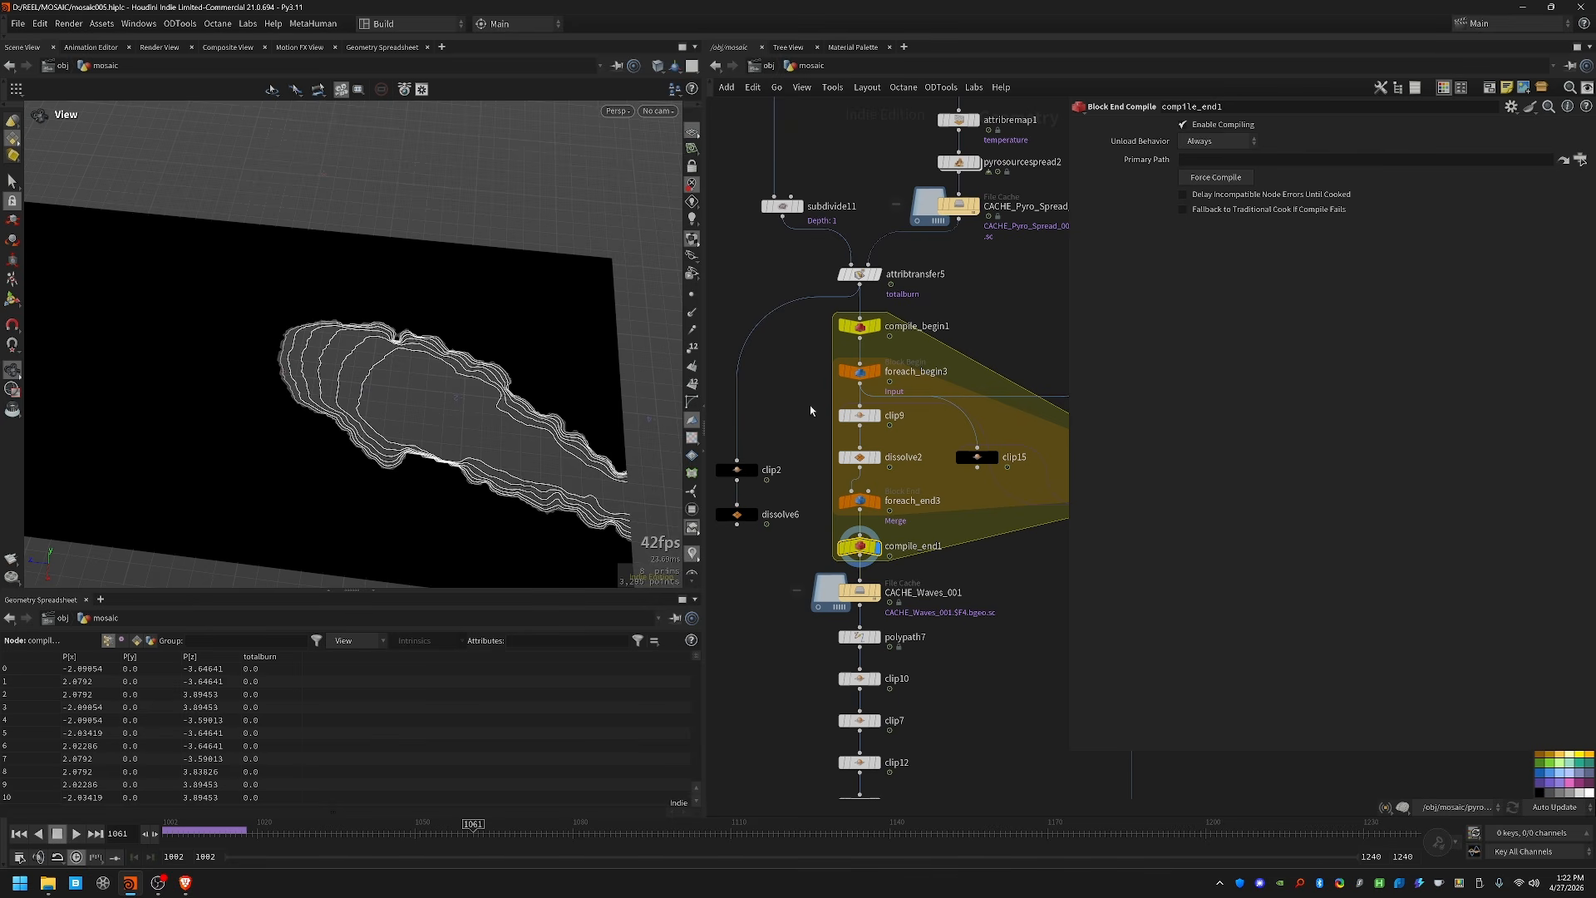
Step: Examine clip9's full distance expression with its pow and max_dist parameters
left_click(860, 415)
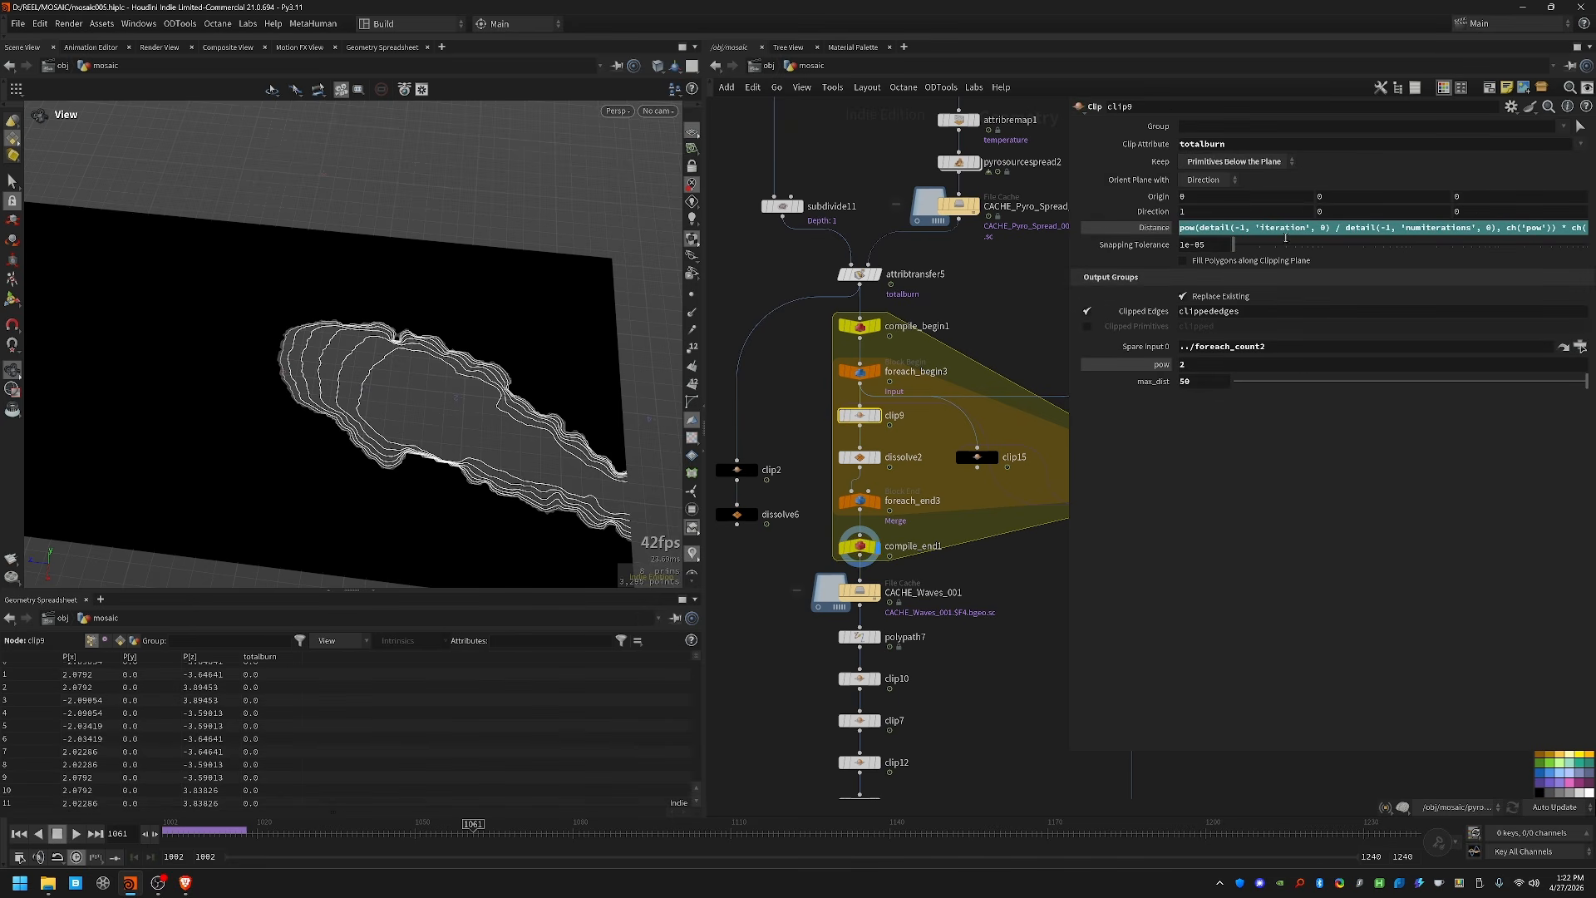
left_click_drag(1070, 274, 1015, 268)
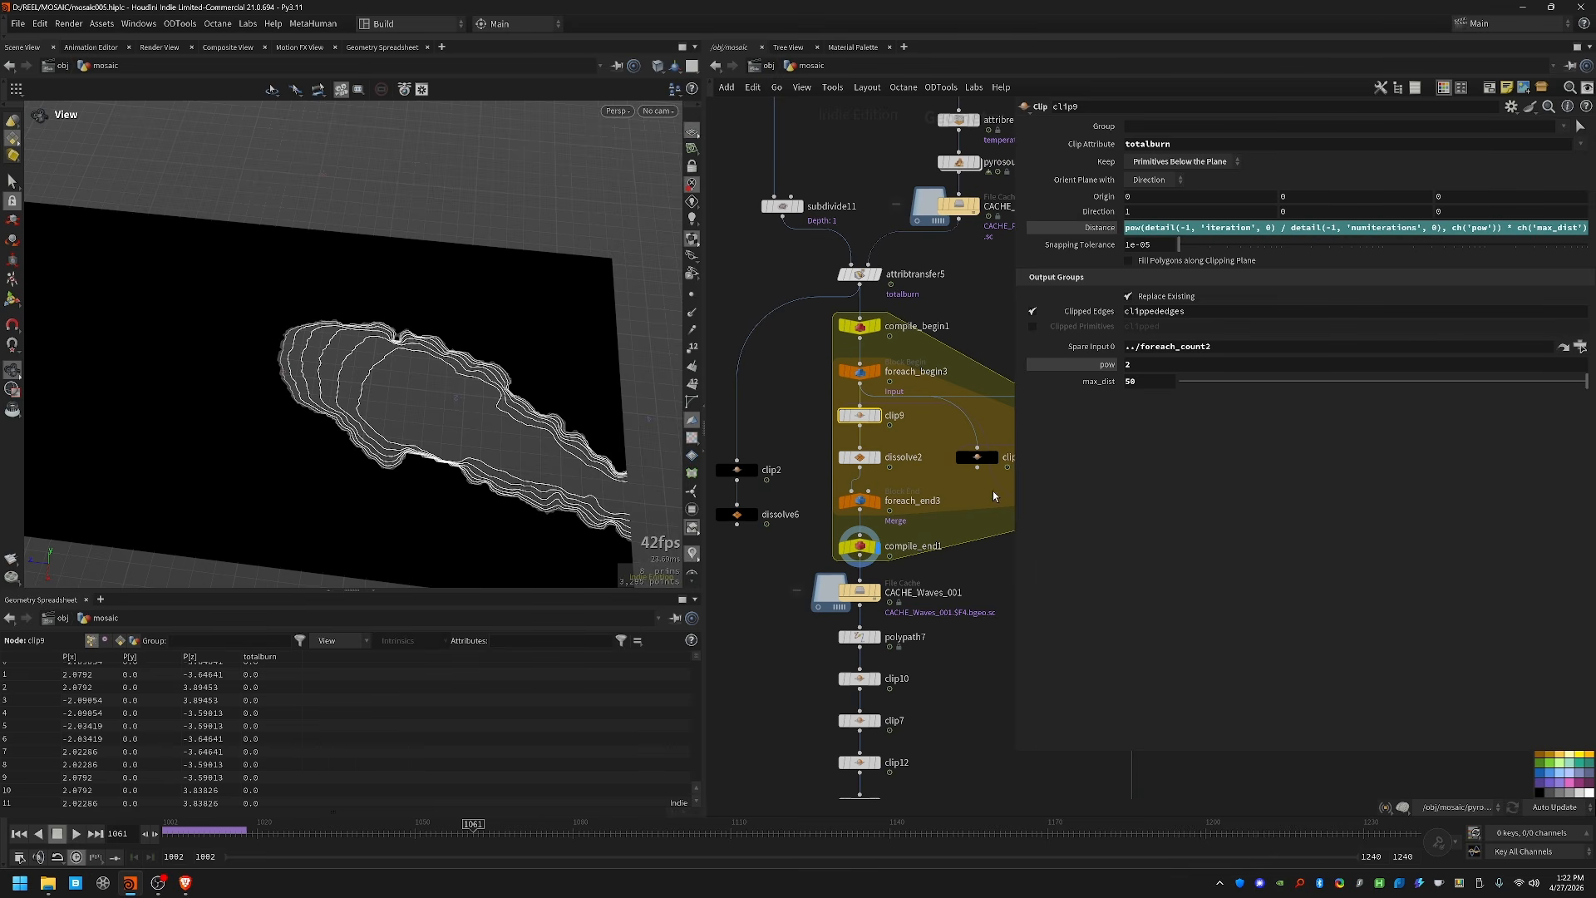
Step: Try feeding clip15 instead of clip9 into dissolve2 to compare the contours, and restore the clip9 connection
left_click_drag(976, 467, 860, 448)
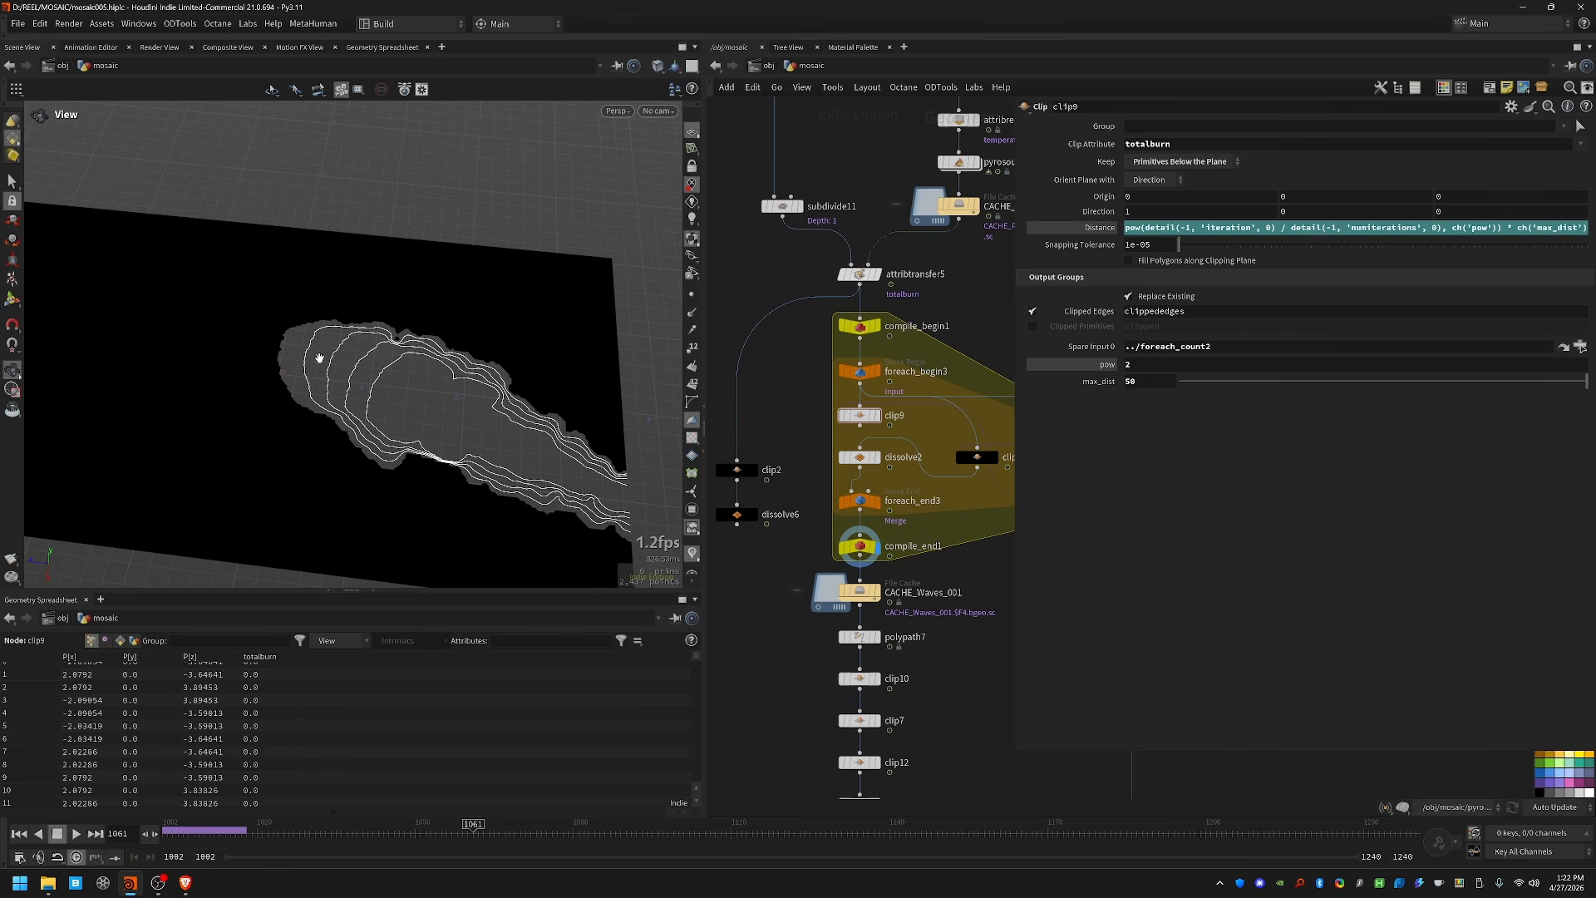
left_click_drag(860, 450, 866, 455)
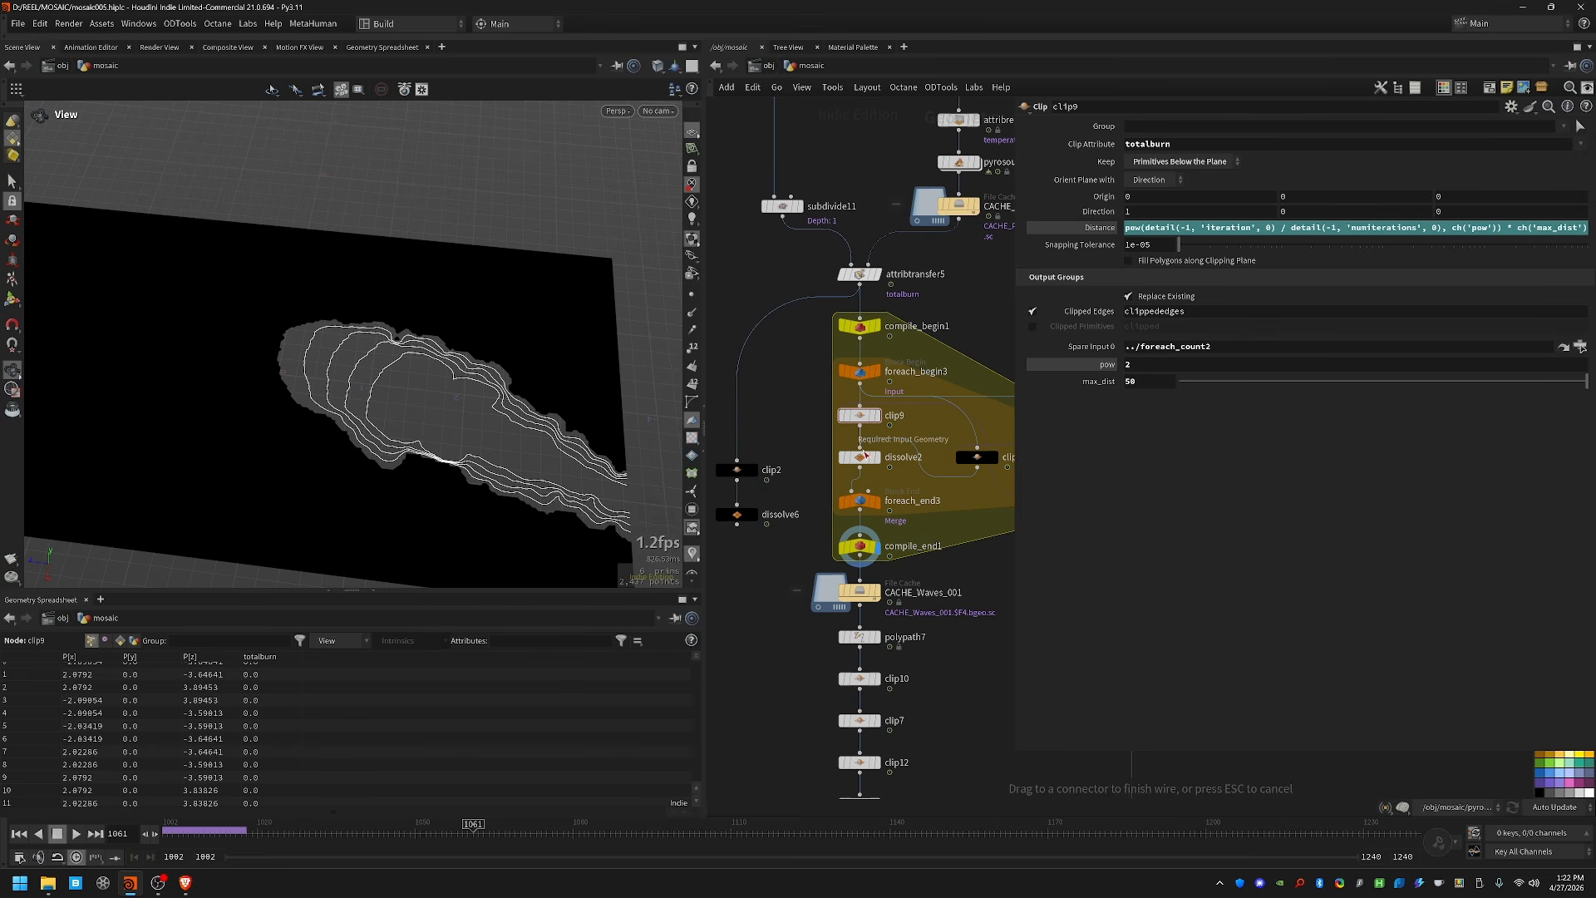
key("Escape")
scroll(281, 359, "up", 3)
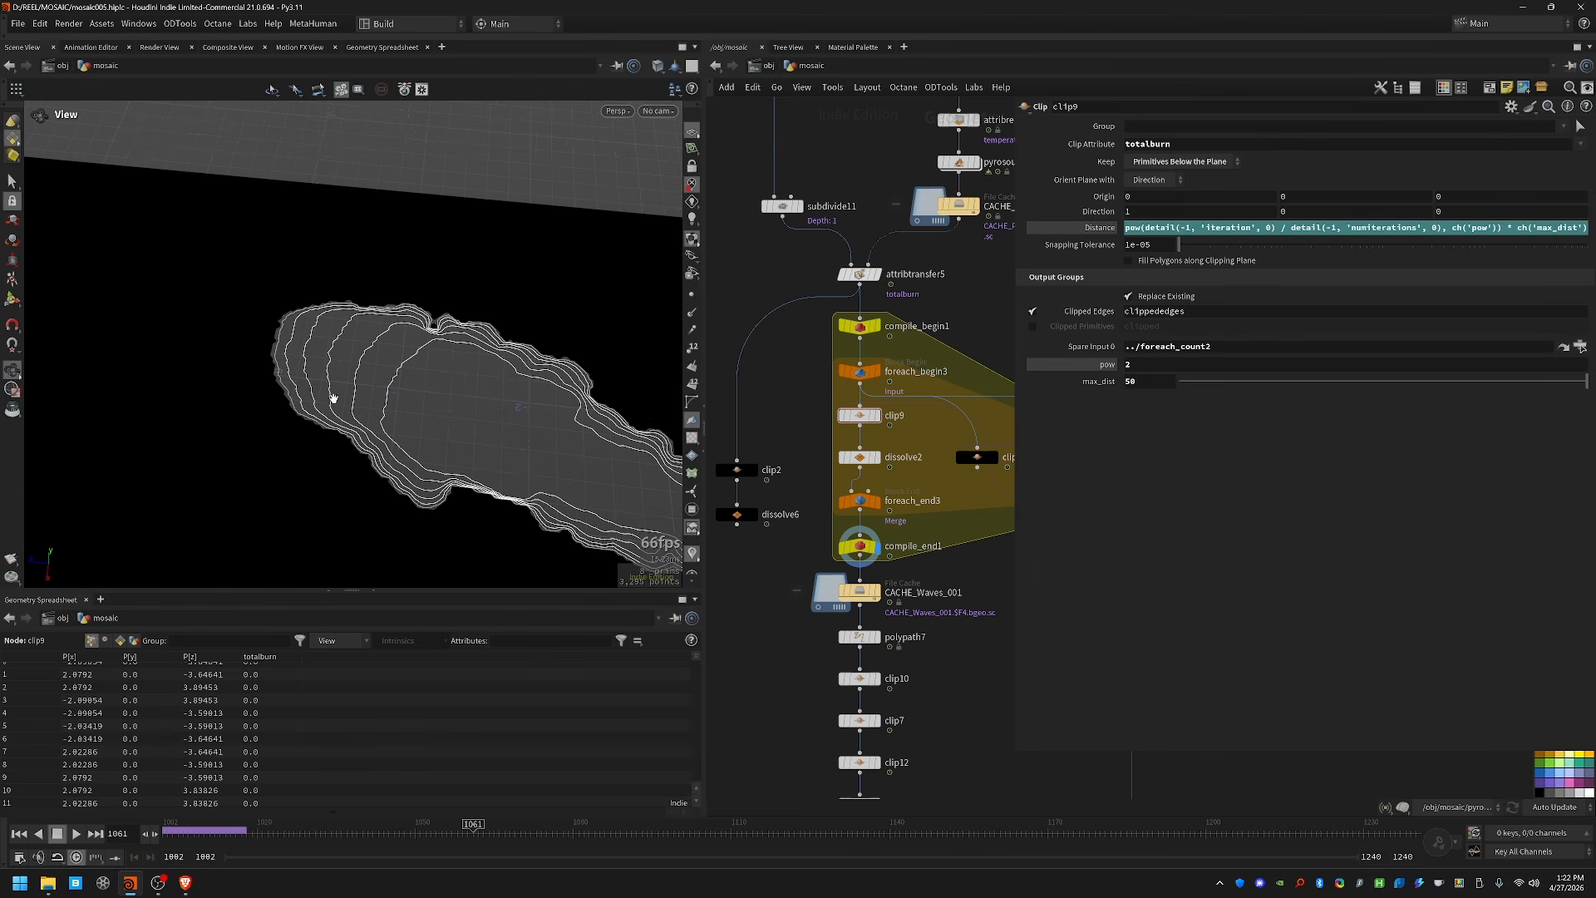
Step: Try a pow value of 4 on clip9, undo the latest parameter changes, and restore max_dist to 50
left_click(1330, 364)
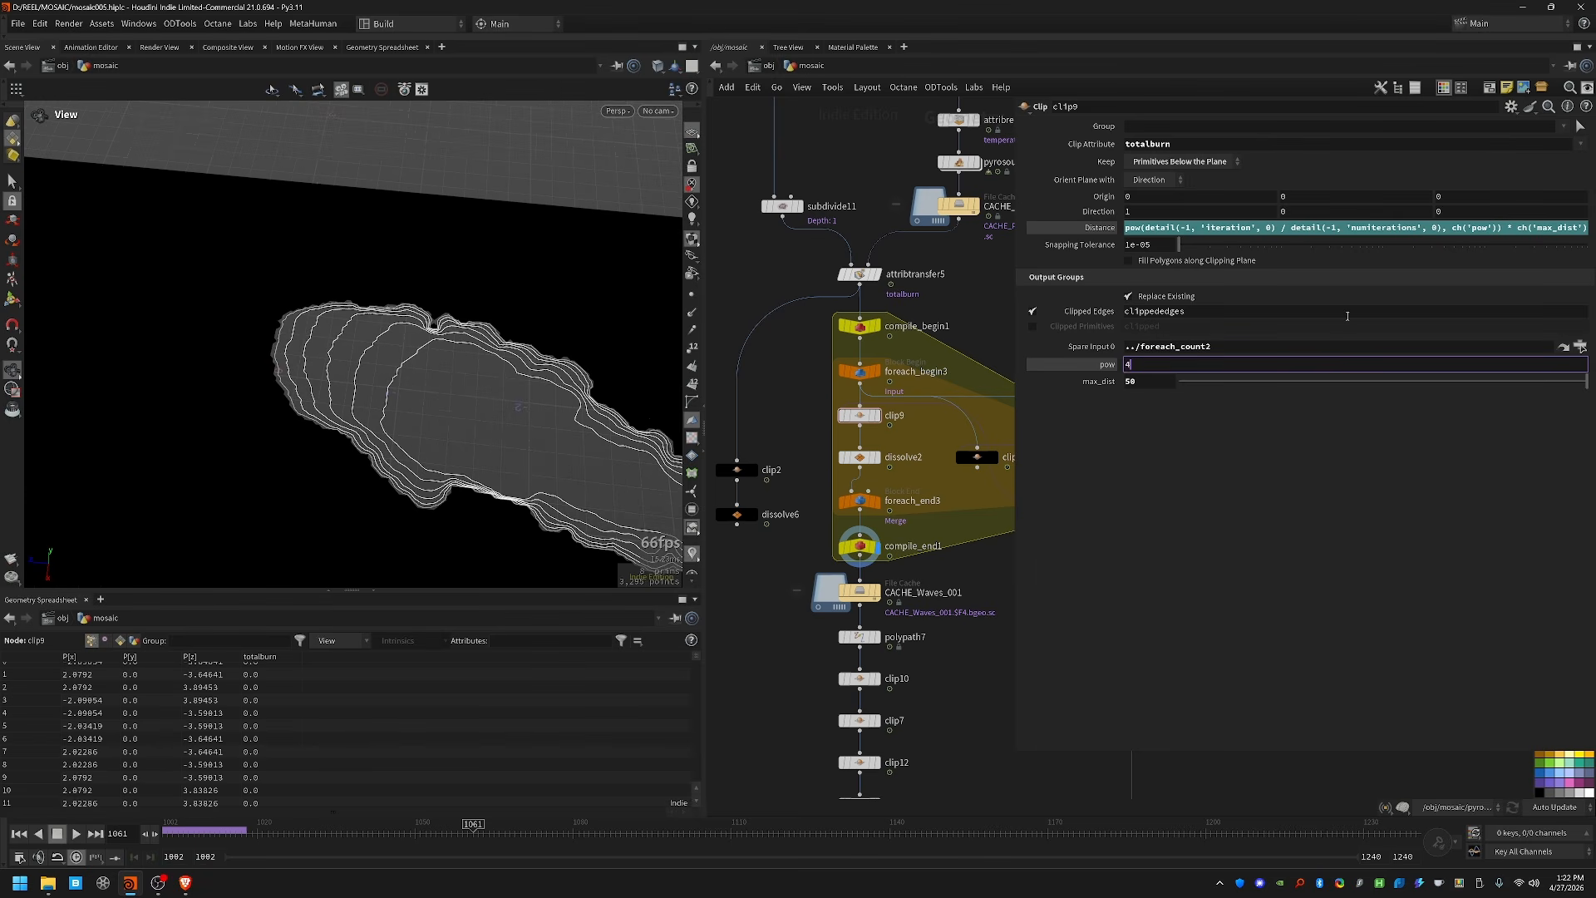
type("4")
key("Return")
key("ctrl+z")
key("ctrl+z")
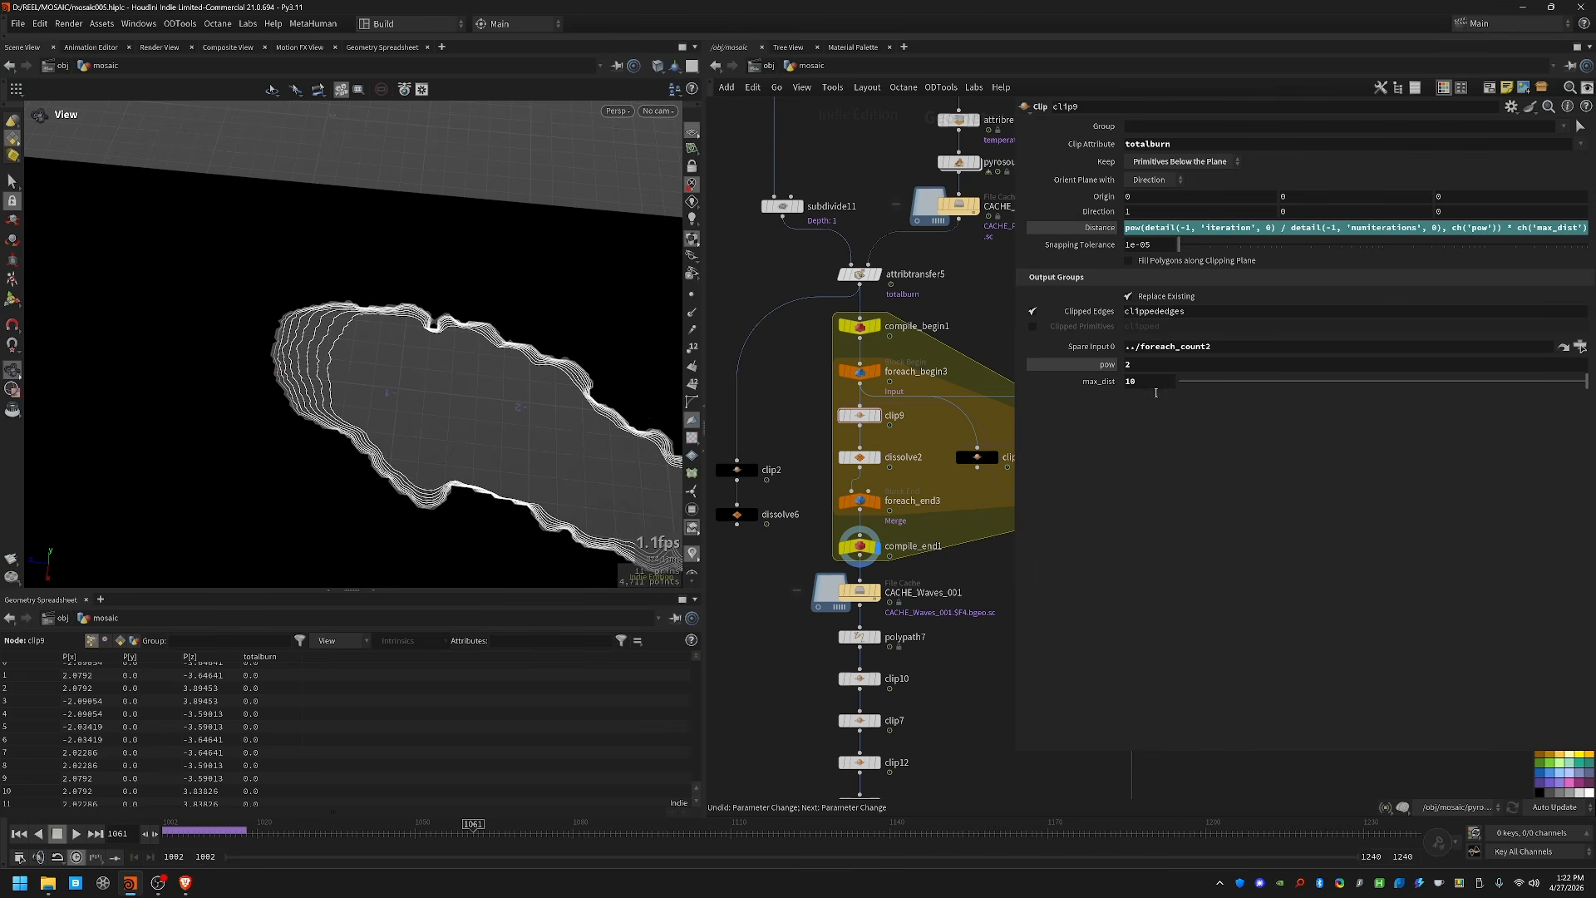
key("ctrl+shift+z")
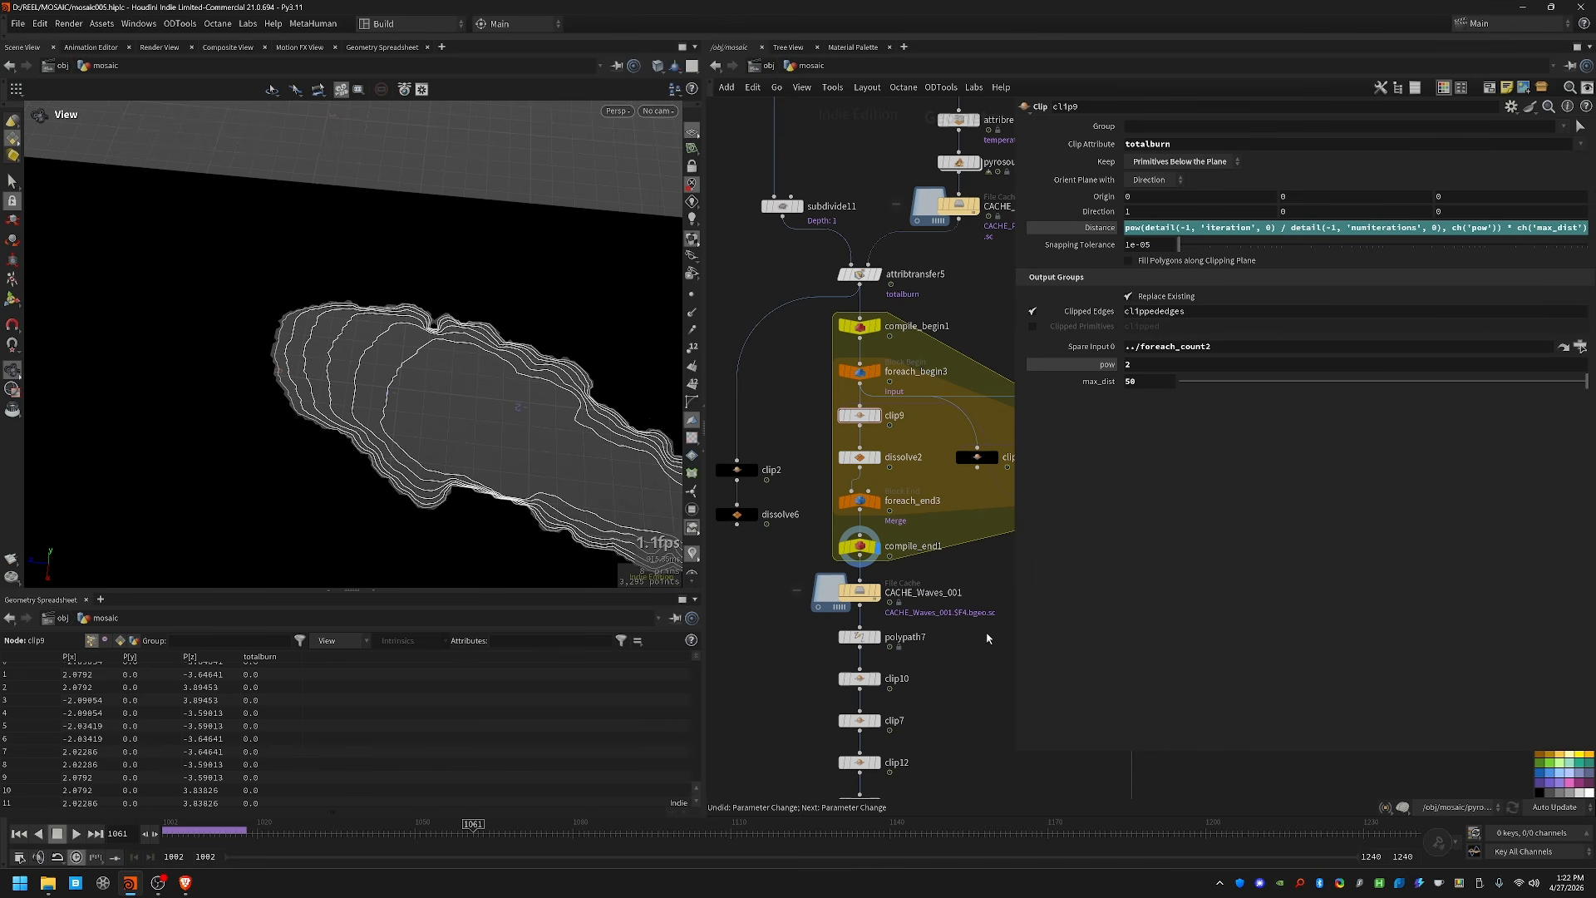
Step: Display polypath7 and the border-trimming clips below it, ending at clip11, to view the trimmed contour lines
middle_click_drag(963, 704, 866, 632)
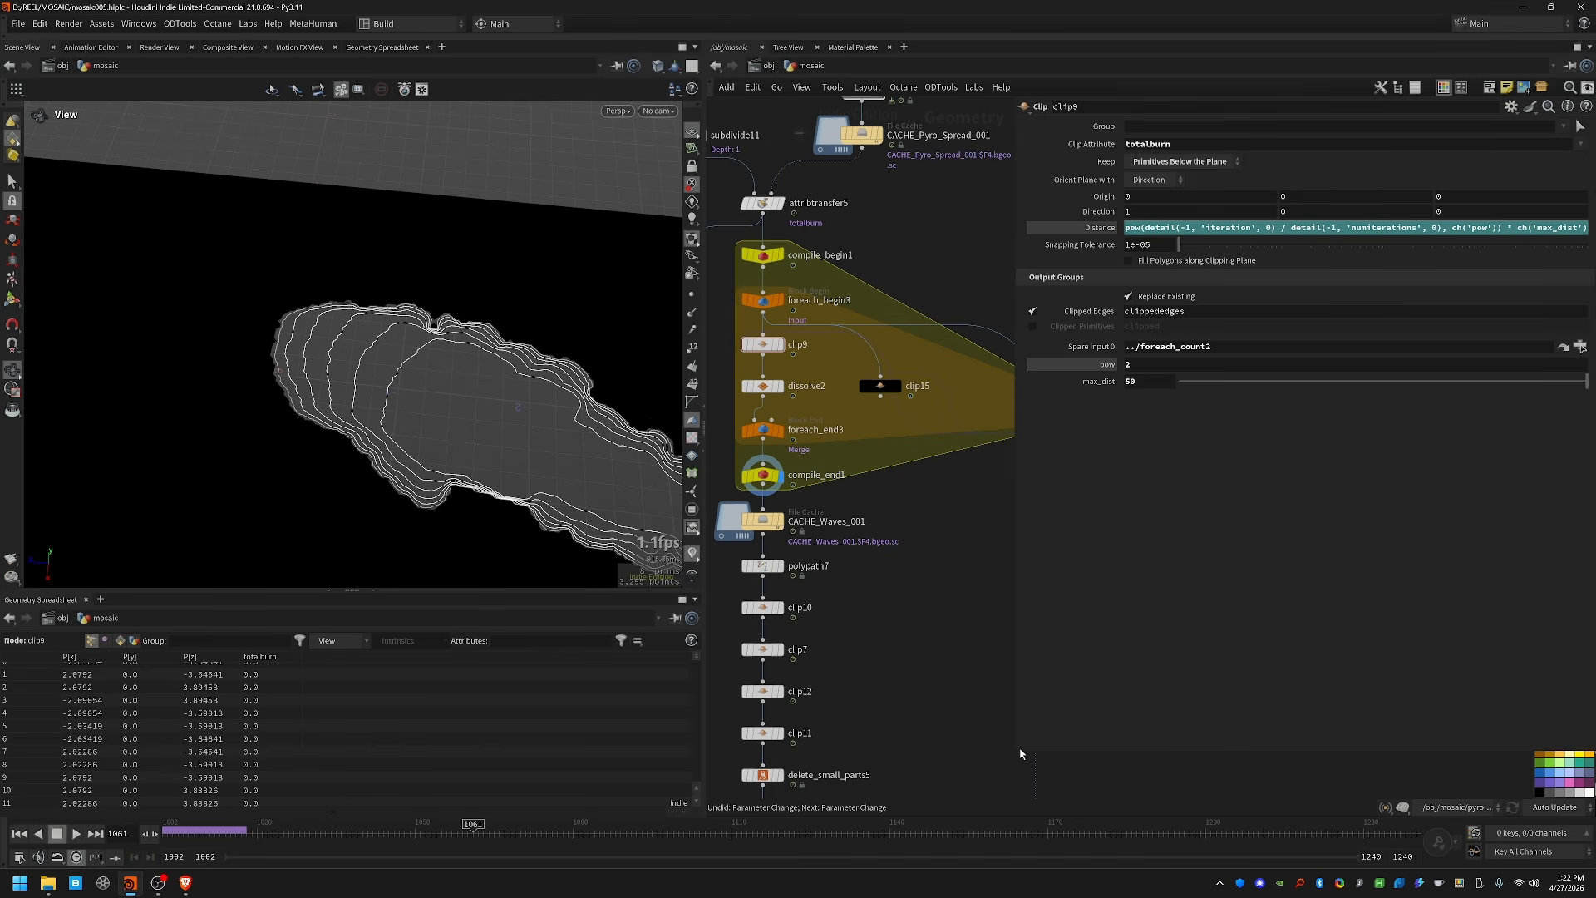
left_click_drag(1016, 757, 1114, 726)
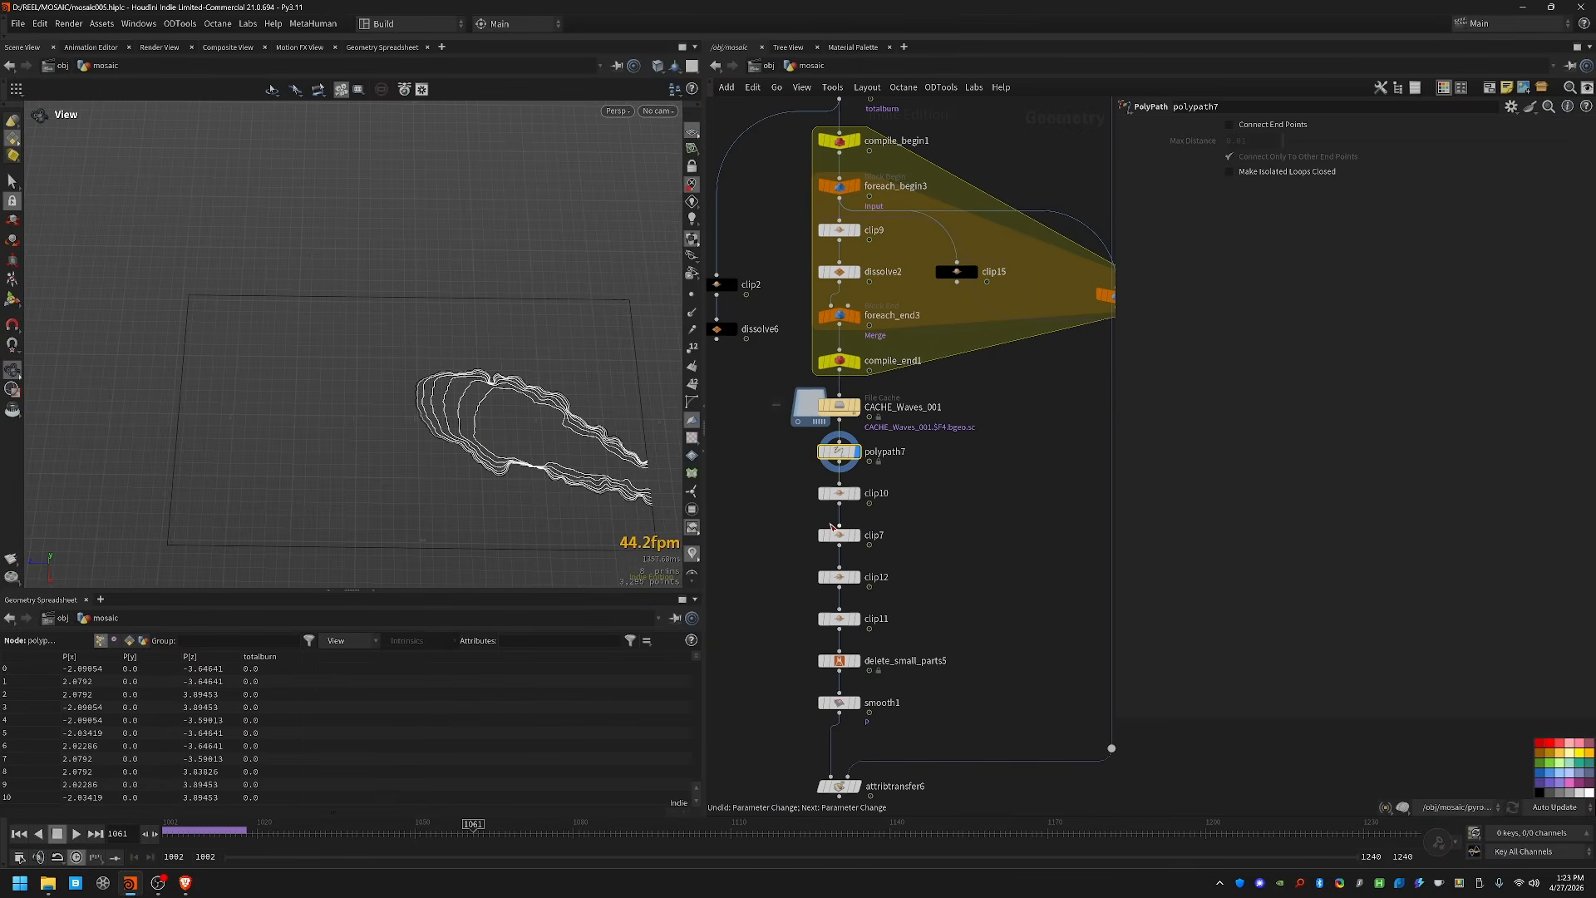
left_click(855, 493)
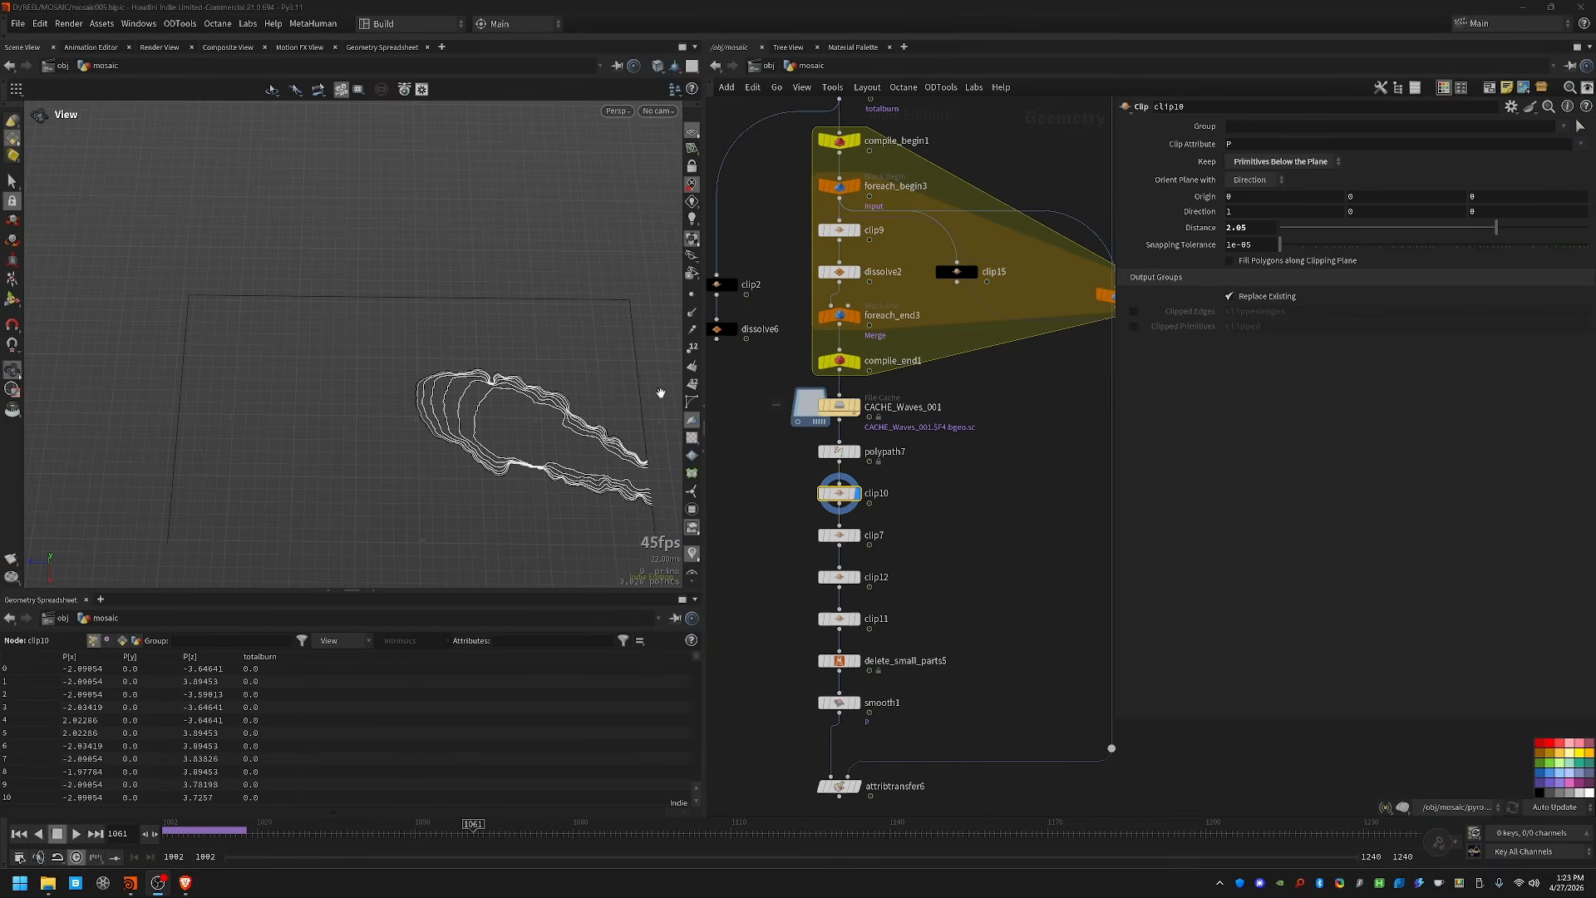
left_click(855, 577)
left_click(855, 618)
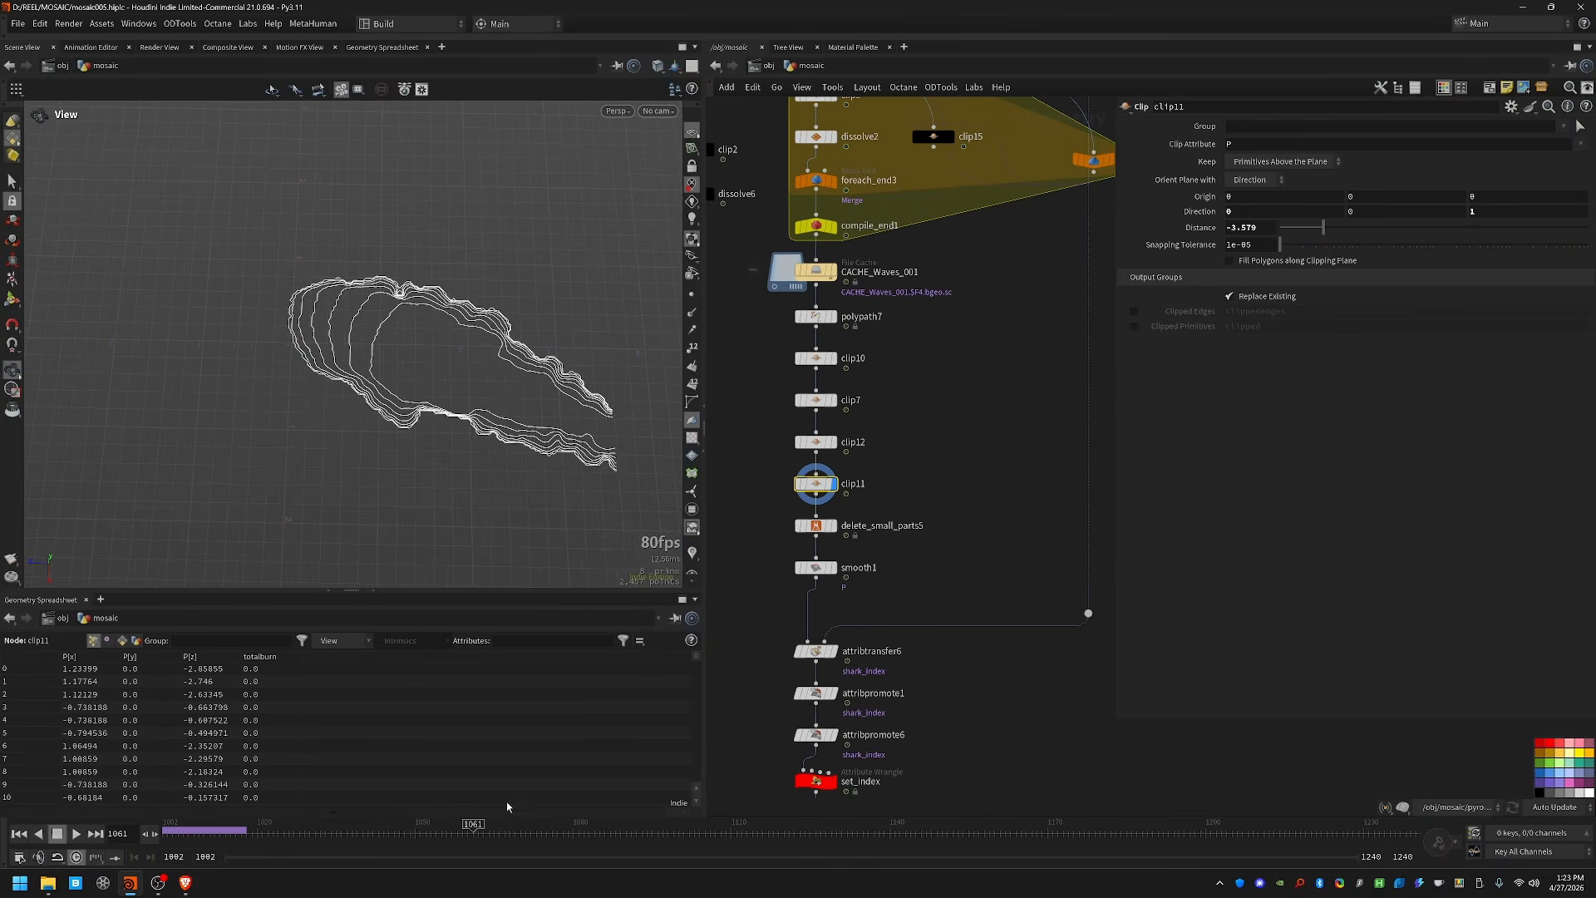
Step: Inspect the small contour islands at frame 1104 and display delete_small_parts5 to compare the cleaned lines
left_click_drag(499, 830, 699, 825)
scroll(451, 384, "up", 5)
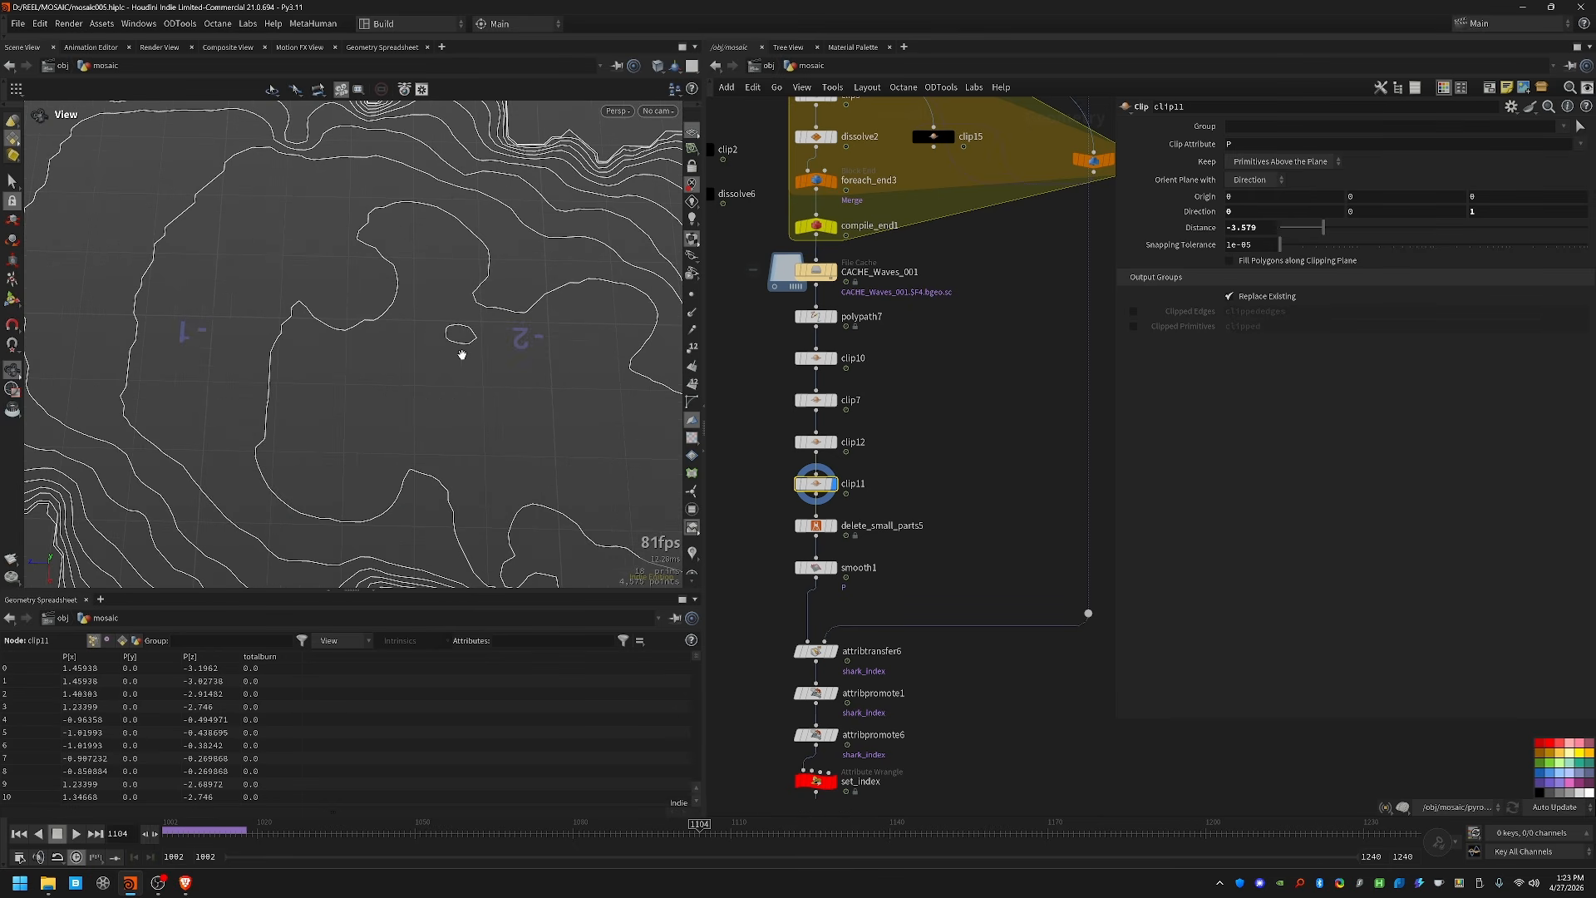
scroll(382, 403, "down", 5)
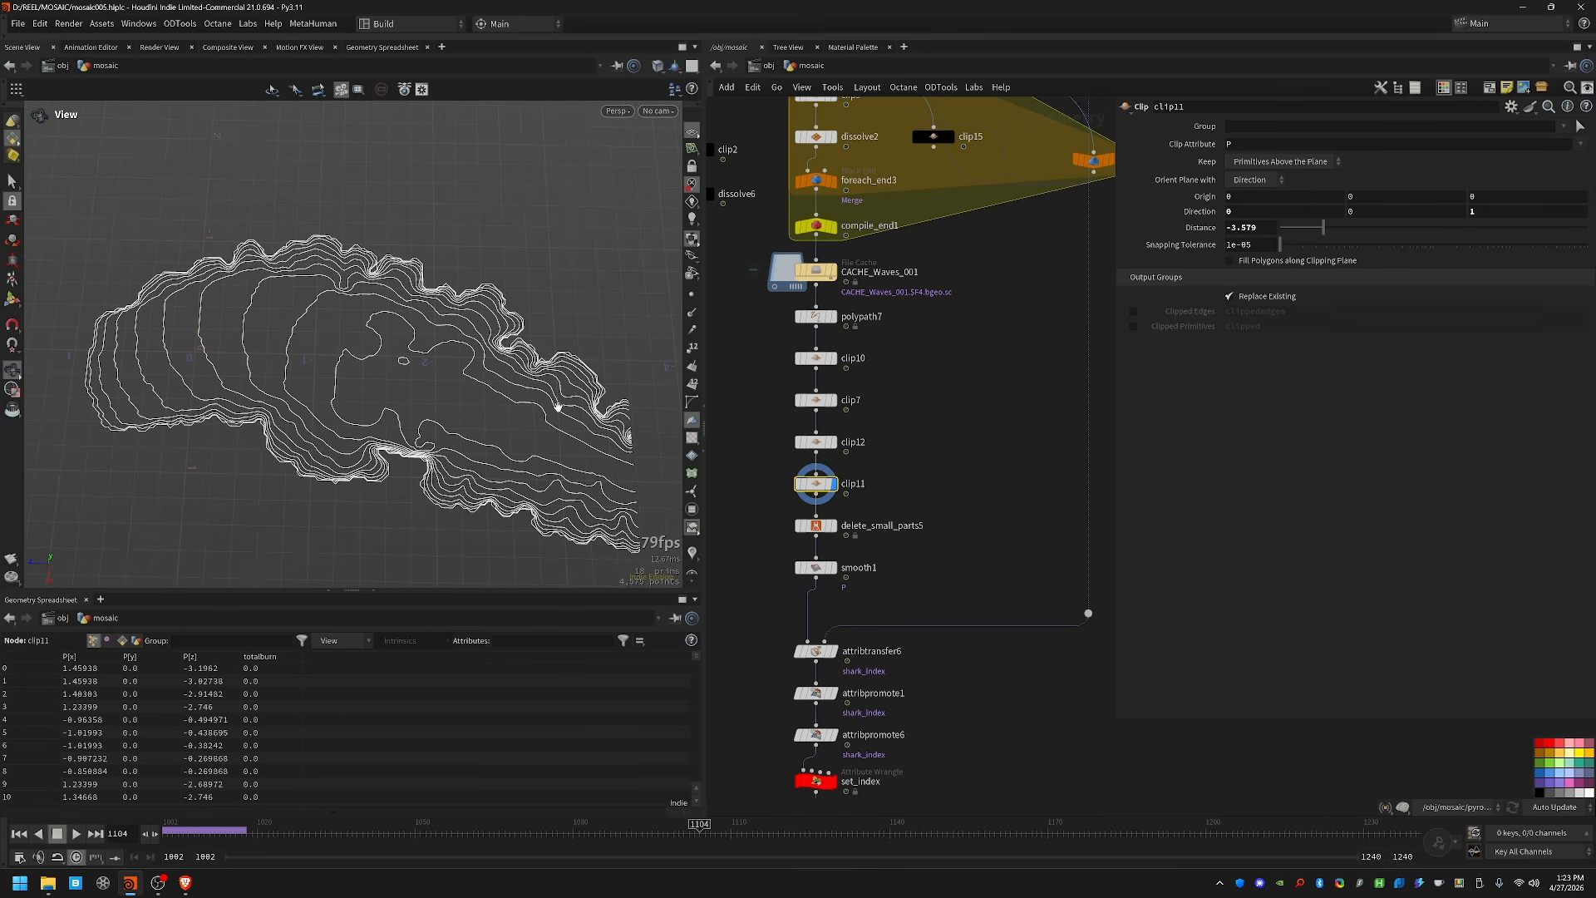
left_click(849, 539)
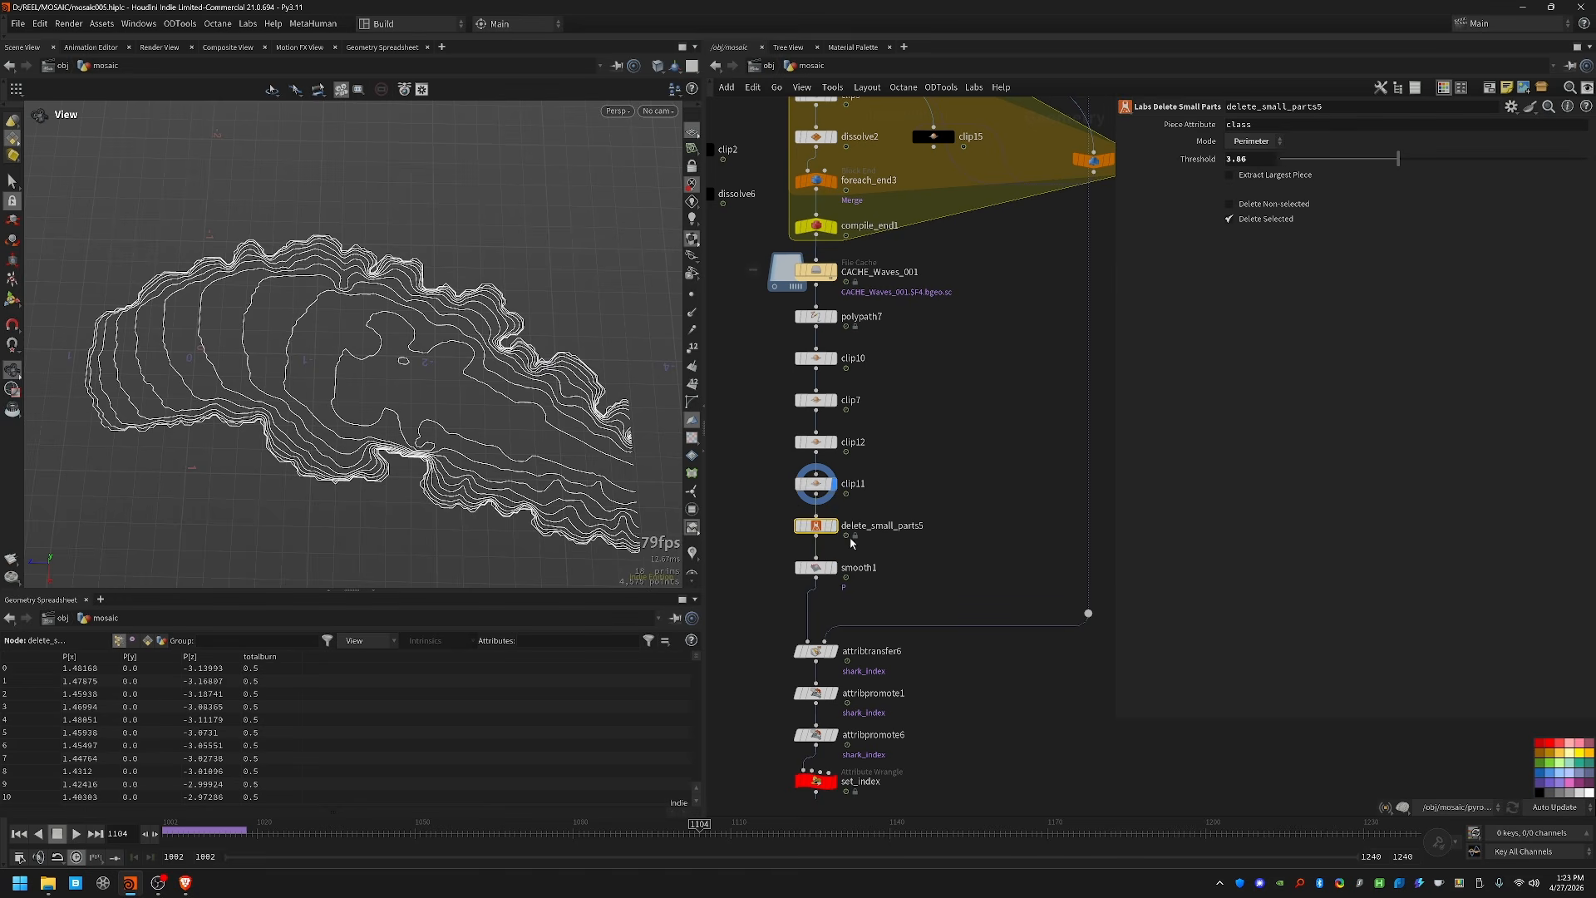
left_click(837, 527)
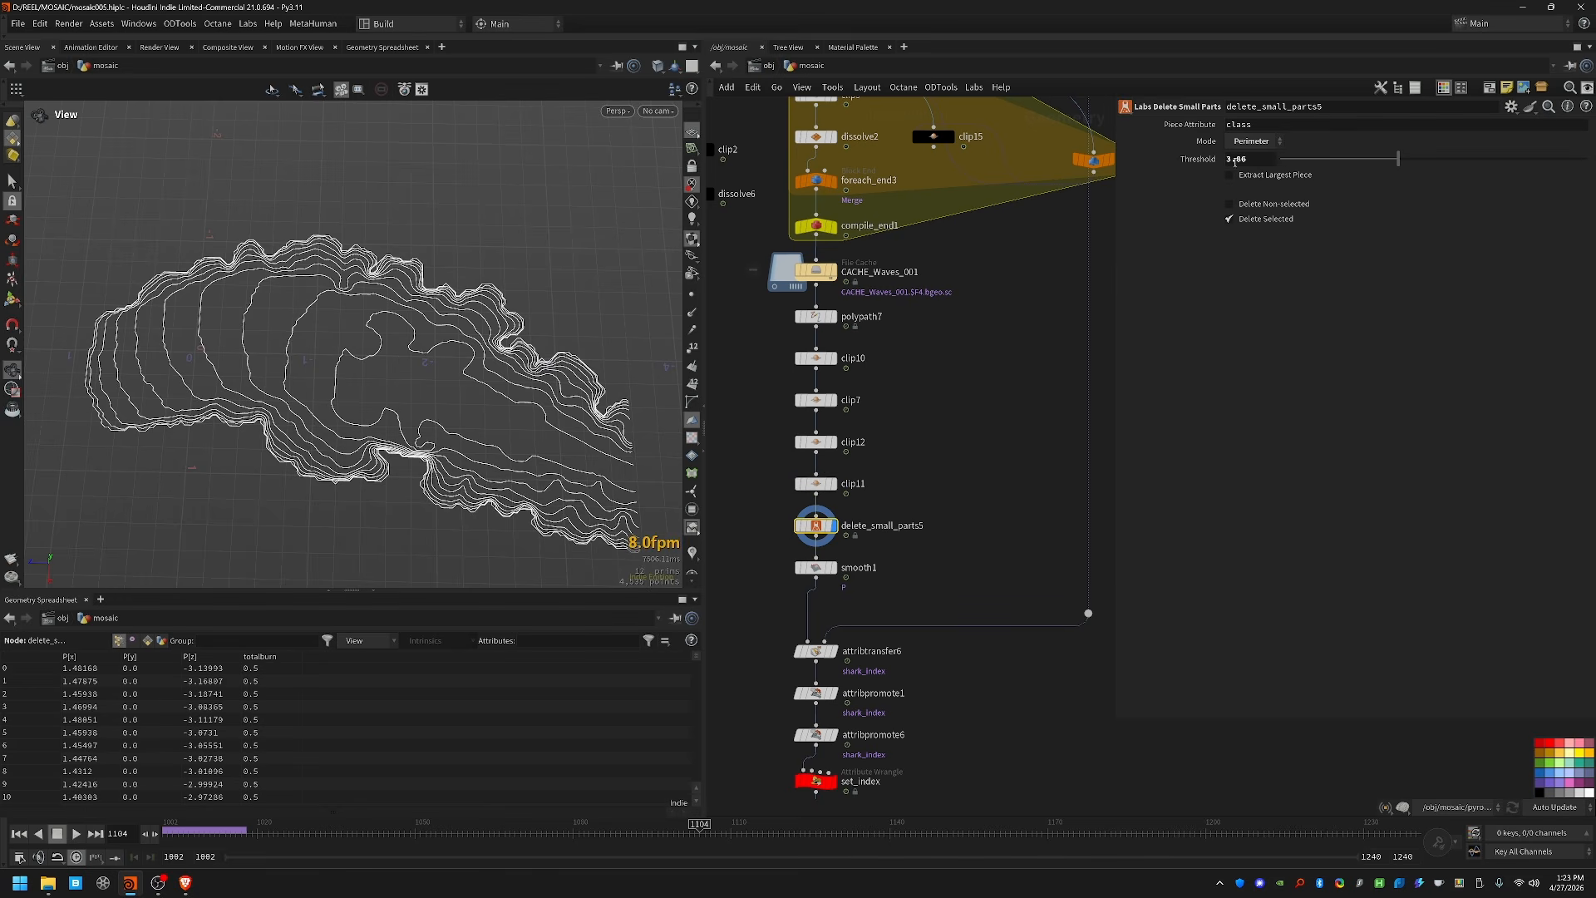
Step: Display smooth1 and preview the smoothed contour lines across the timeline, finishing at frame 1125
key("Page_Down")
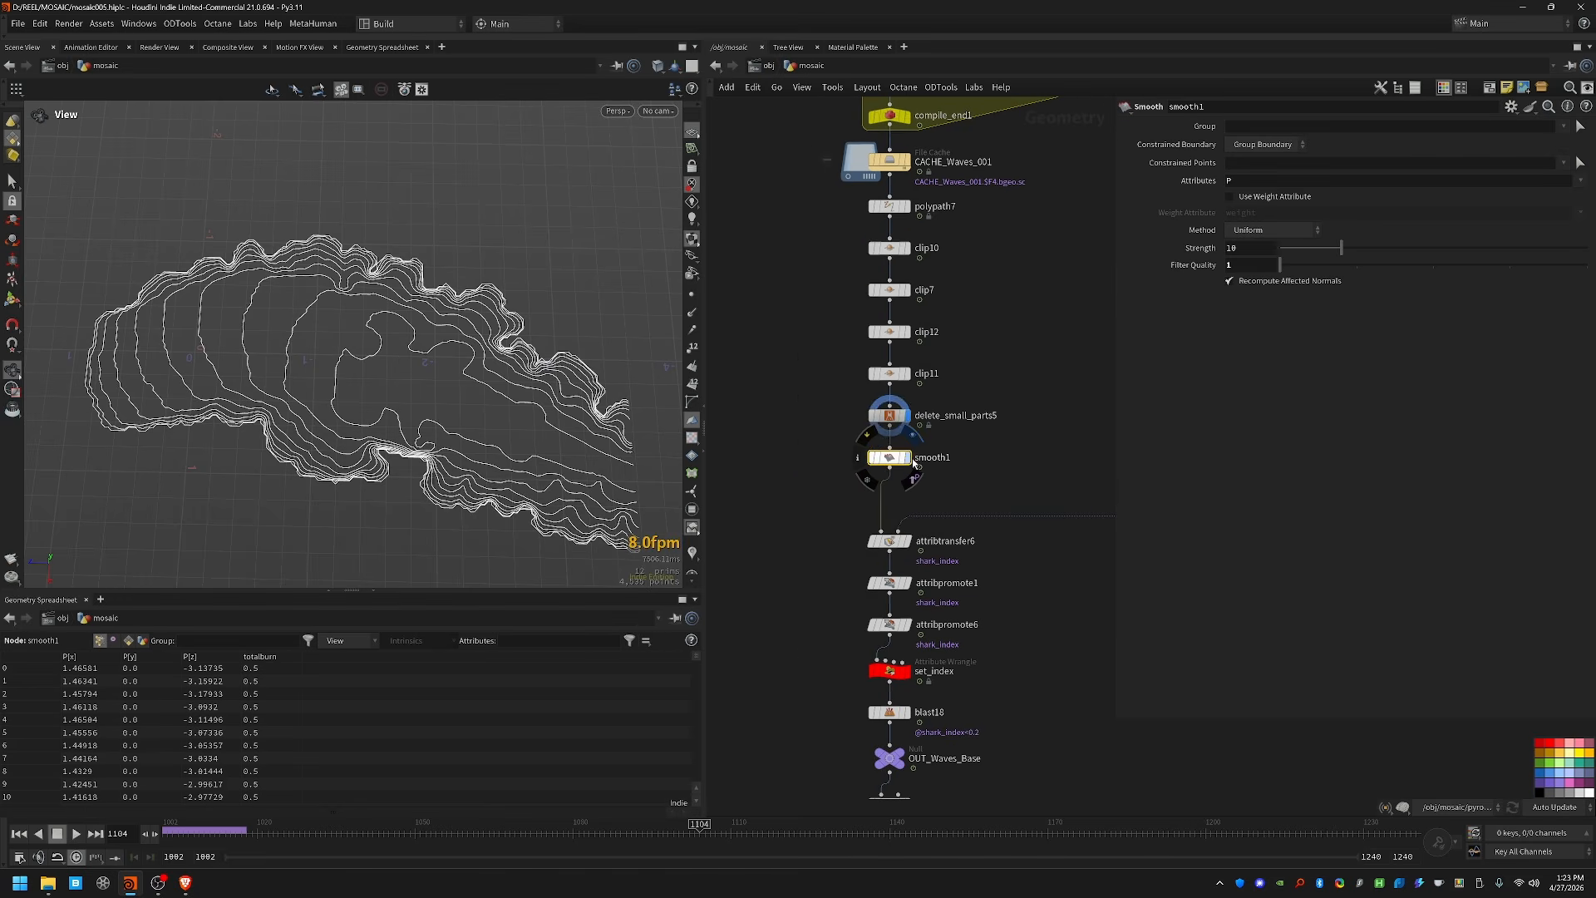
left_click(907, 457)
middle_click_drag(1010, 442, 950, 301)
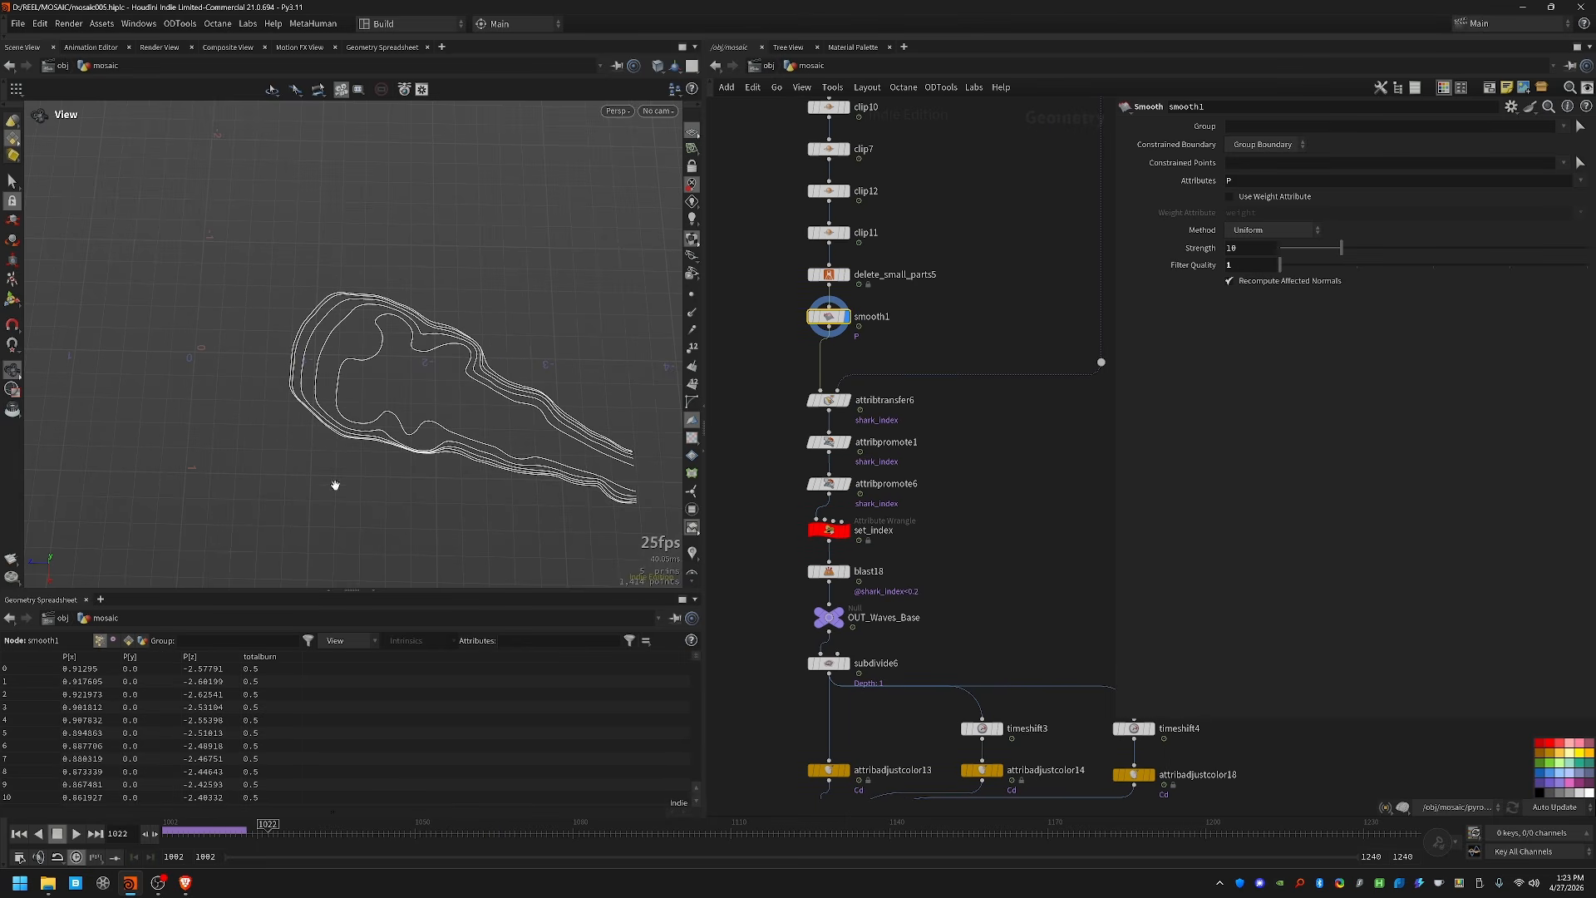
left_click_drag(268, 827, 160, 830)
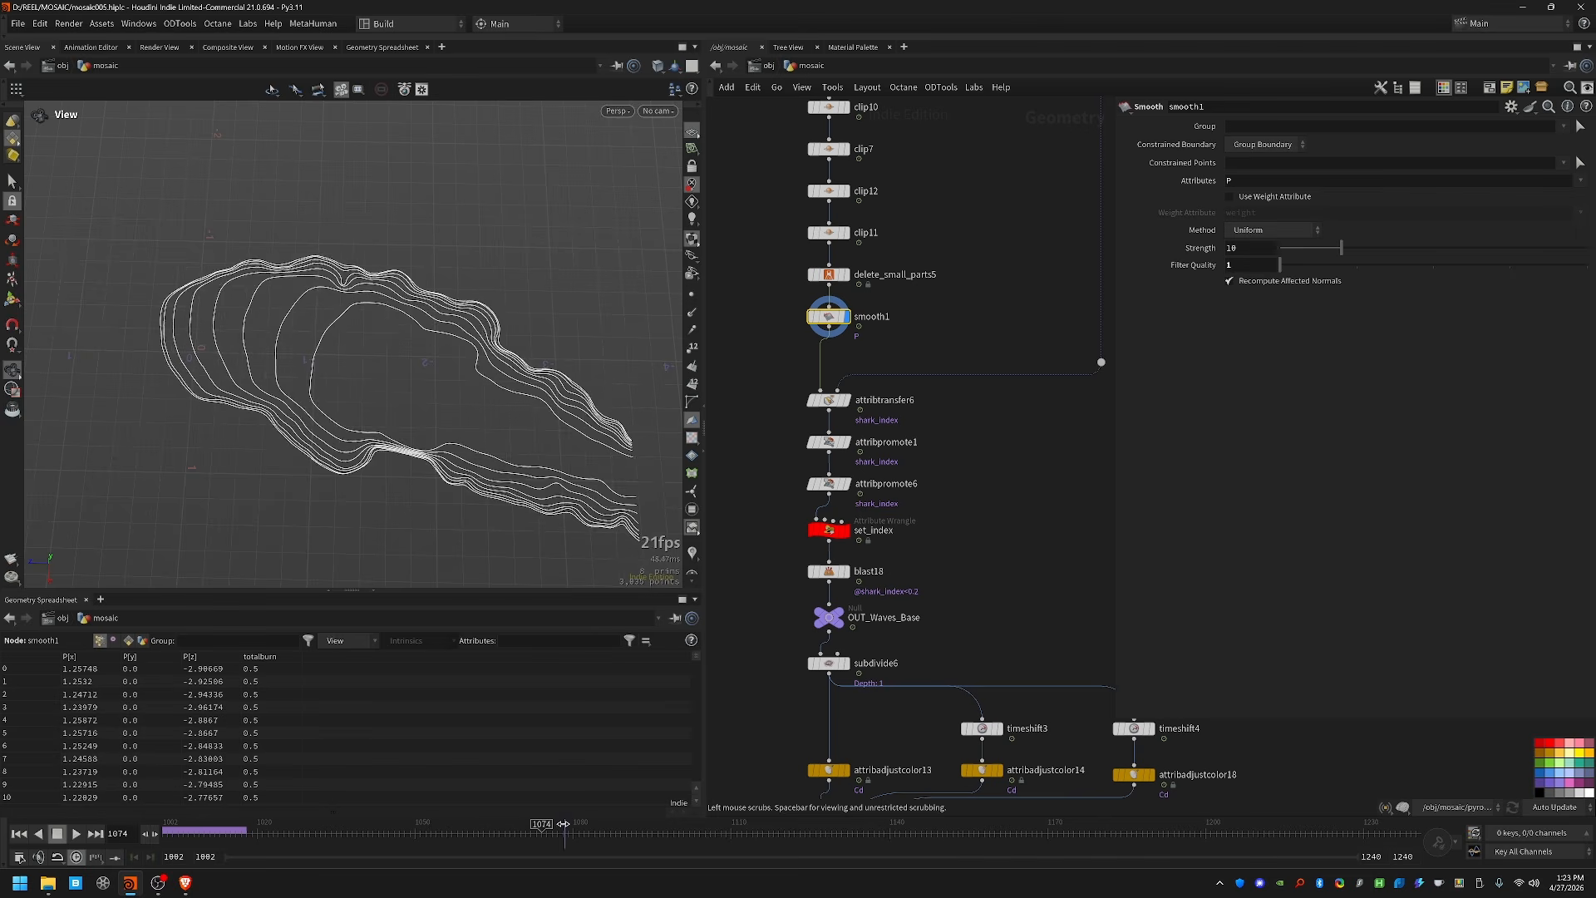
middle_click_drag(369, 437, 374, 455)
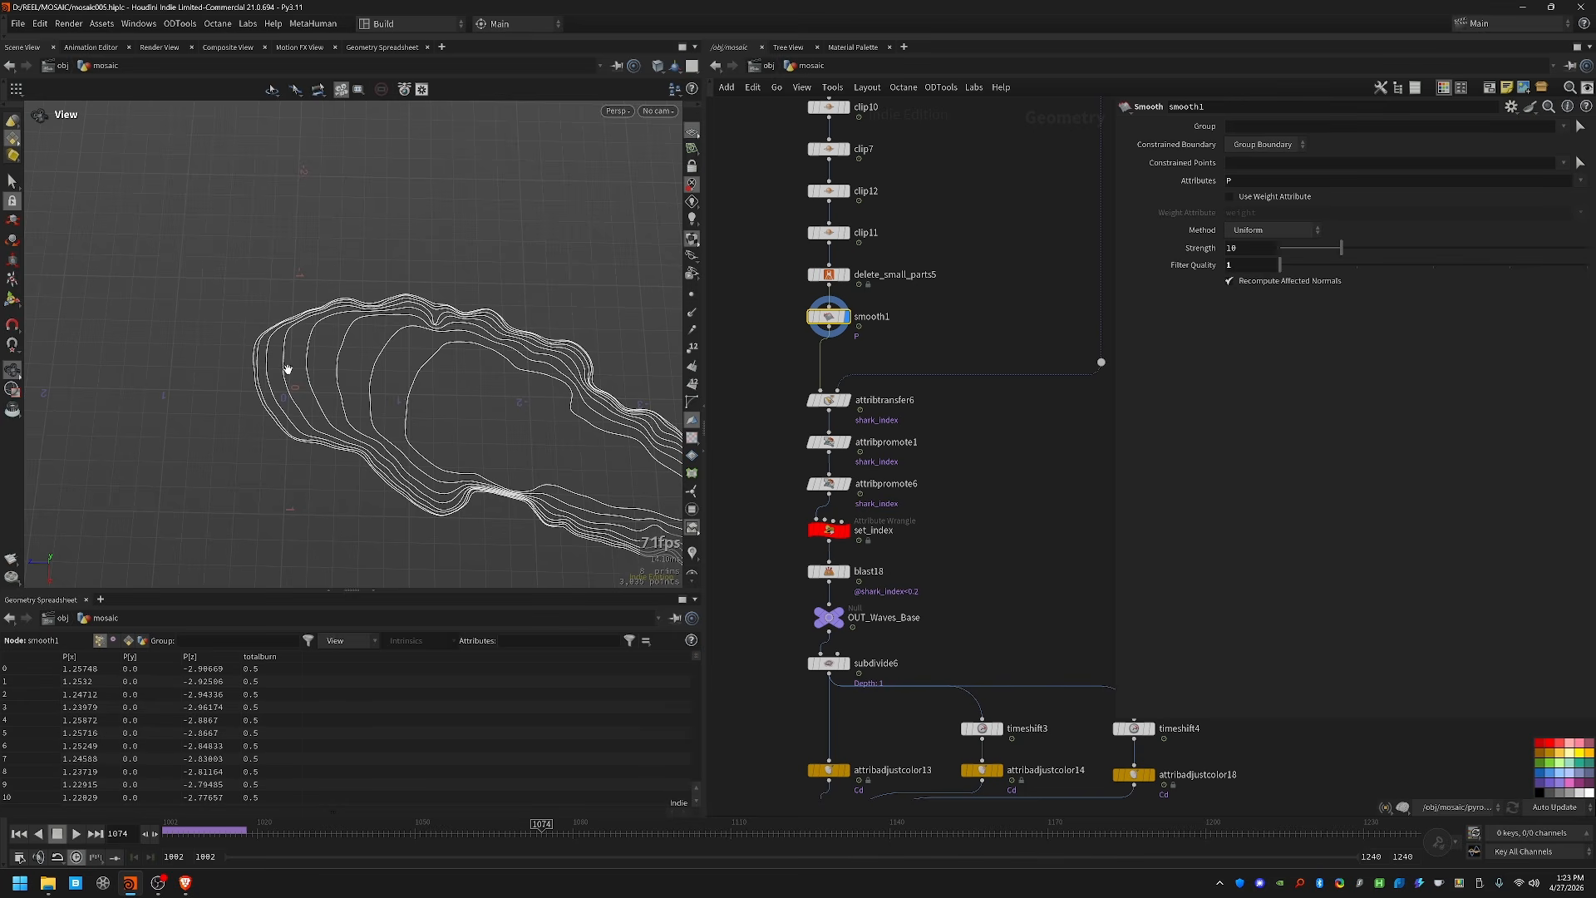
left_click_drag(600, 831, 900, 831)
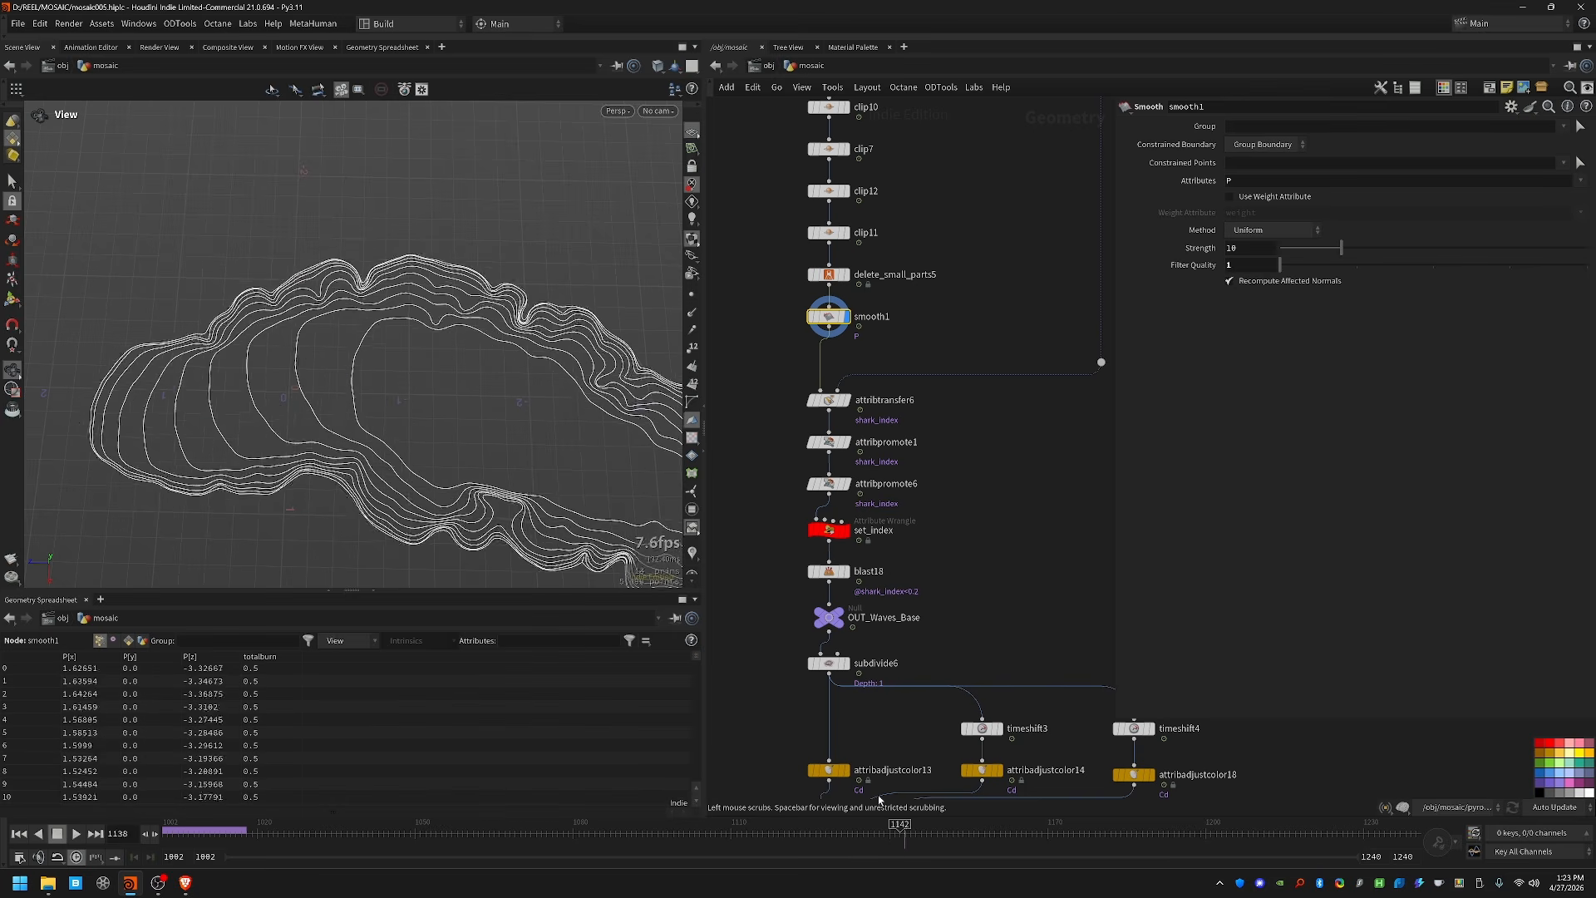
right_click_drag(413, 424, 347, 414)
scroll(347, 413, "up", 4)
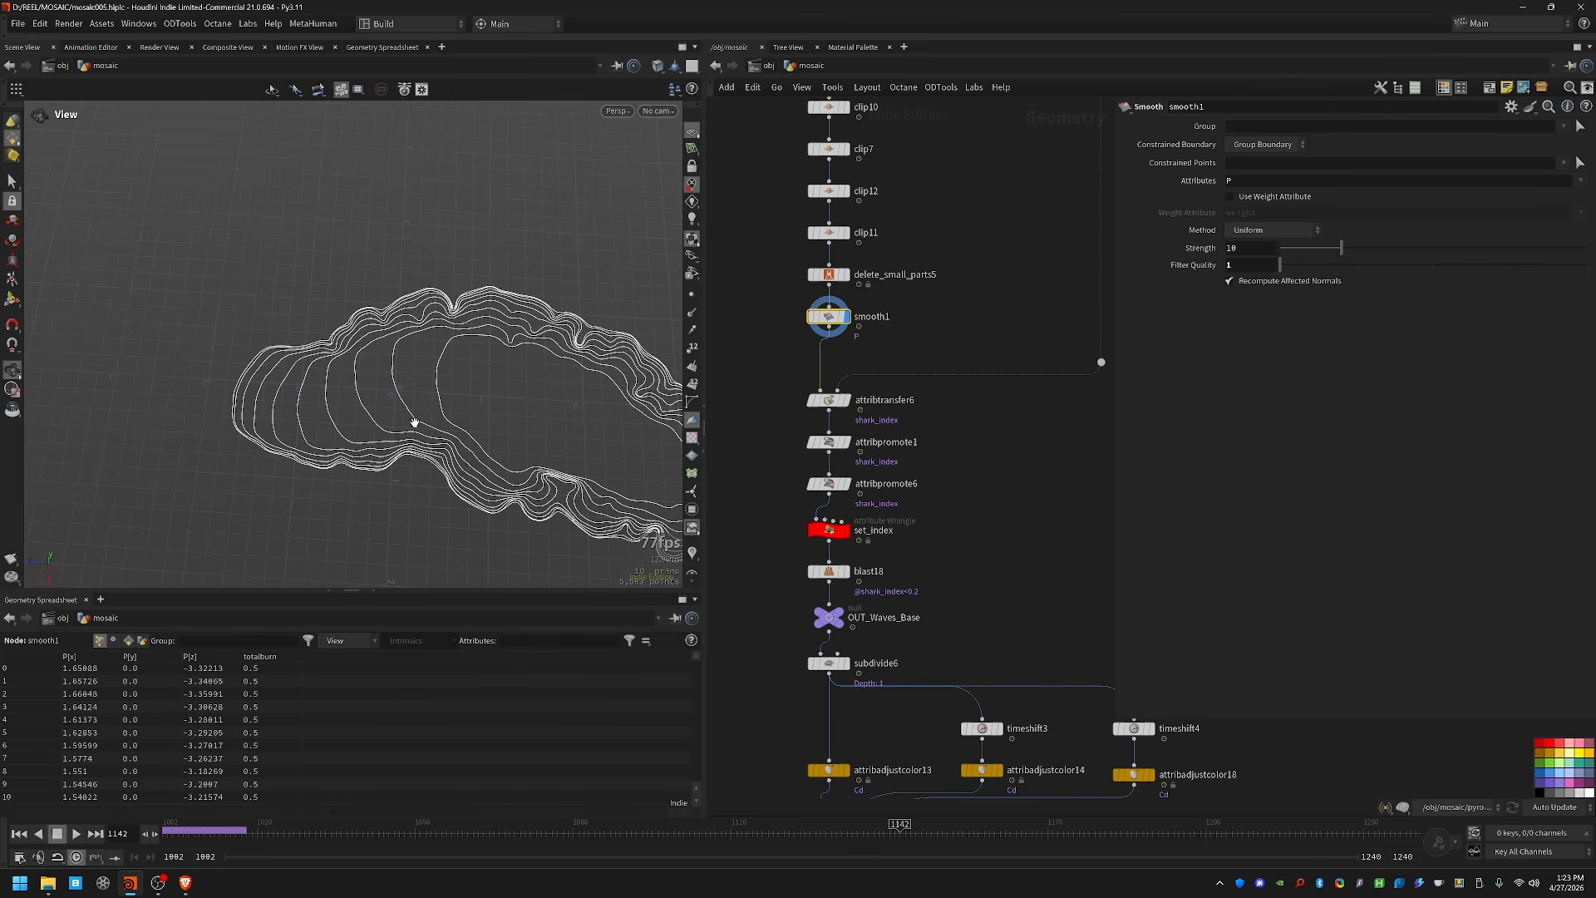
left_click_drag(900, 831, 809, 848)
Step: Display the shark curves imported by the object merge at the head of the network
middle_click_drag(1049, 259, 1001, 516)
scroll(982, 419, "down", 1)
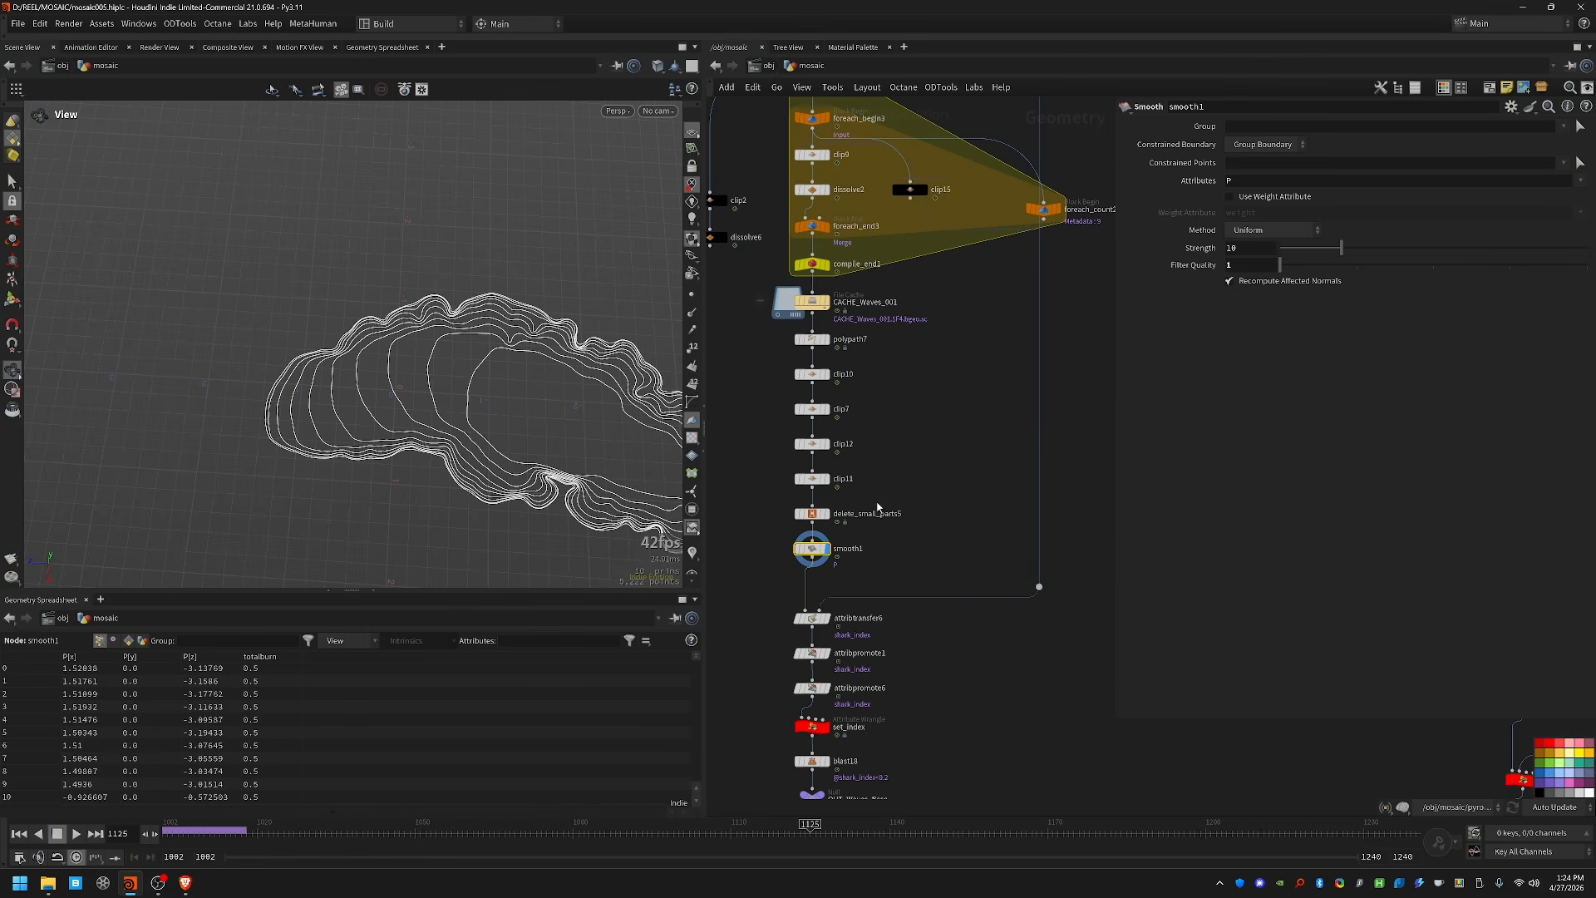
middle_click_drag(362, 424, 277, 417)
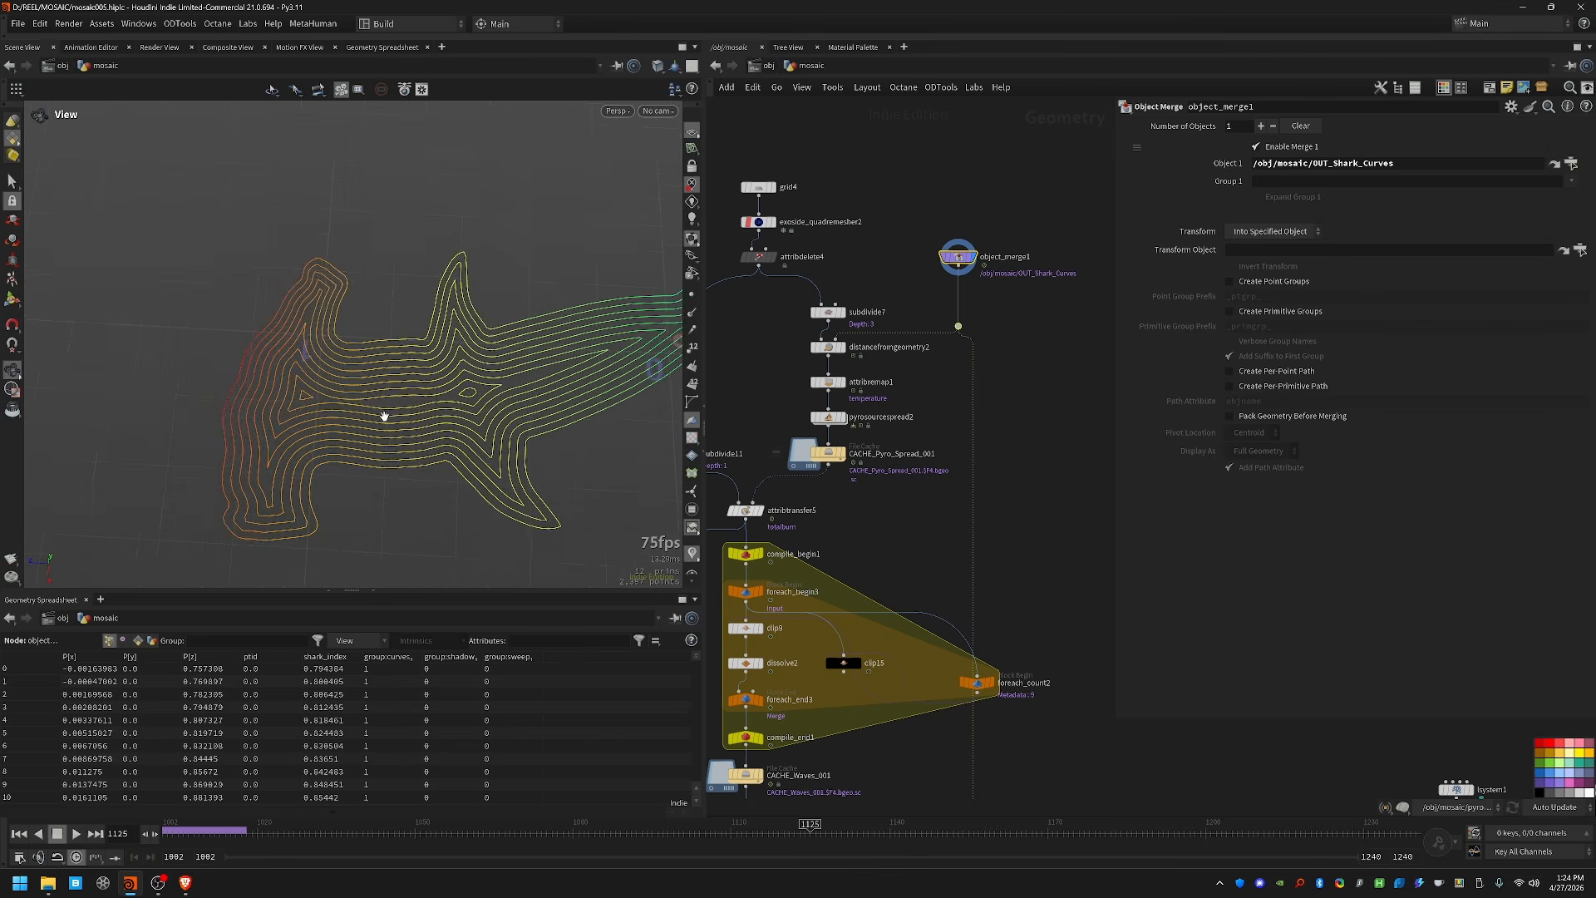
Step: Display attribtransfer6 and examine how shark_index transfers onto the wave lines through frame 1144
scroll(235, 495, "down", 3)
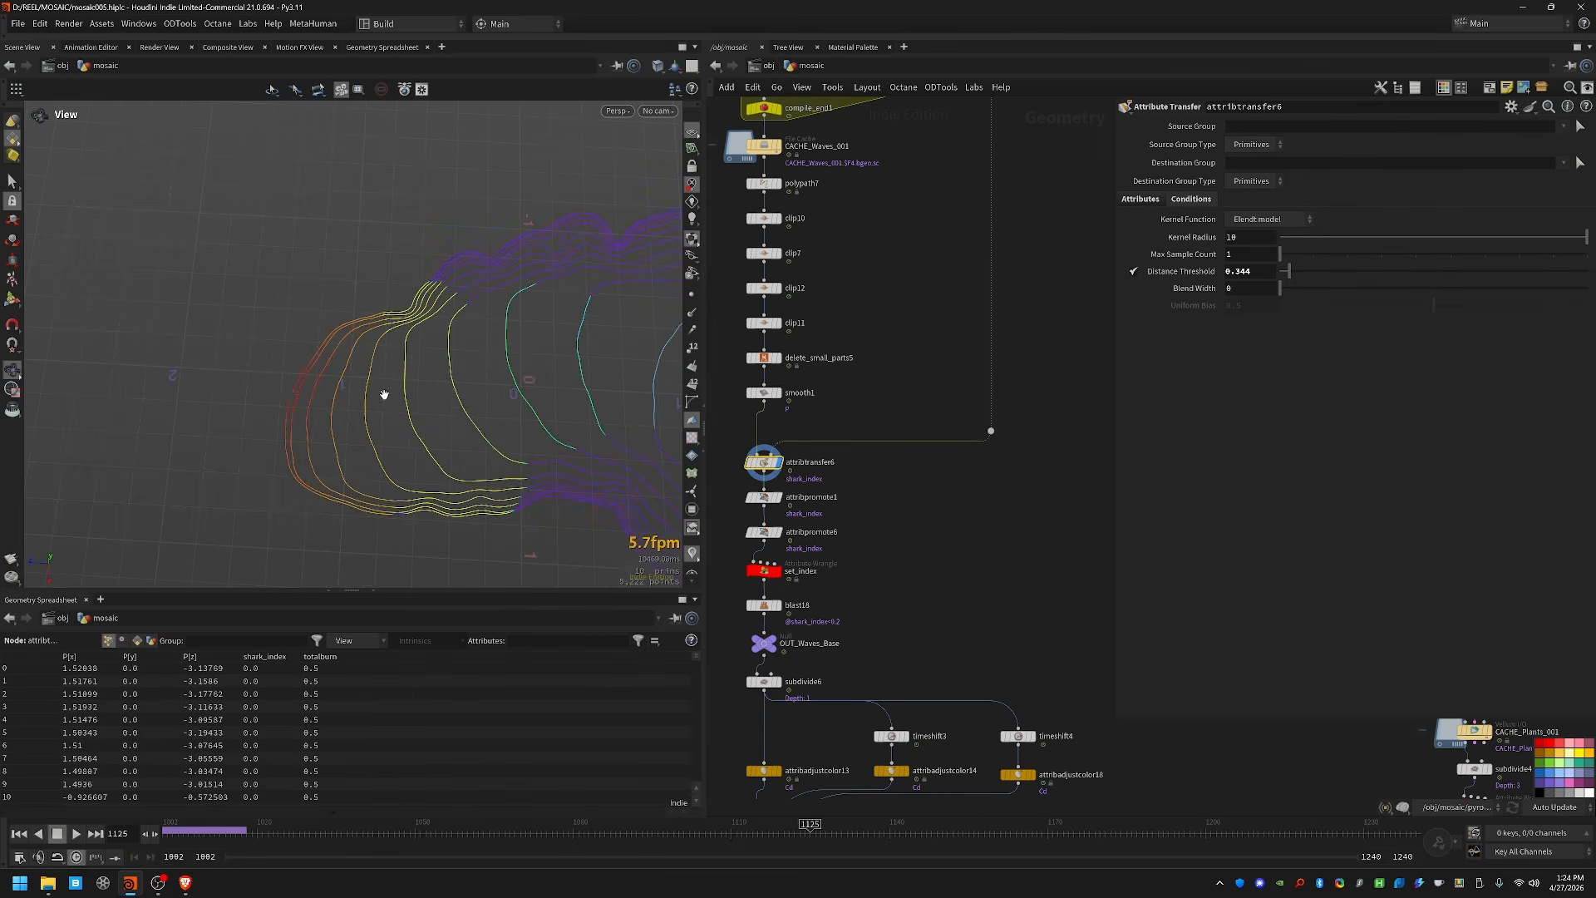
left_click_drag(384, 396, 314, 424, "alt")
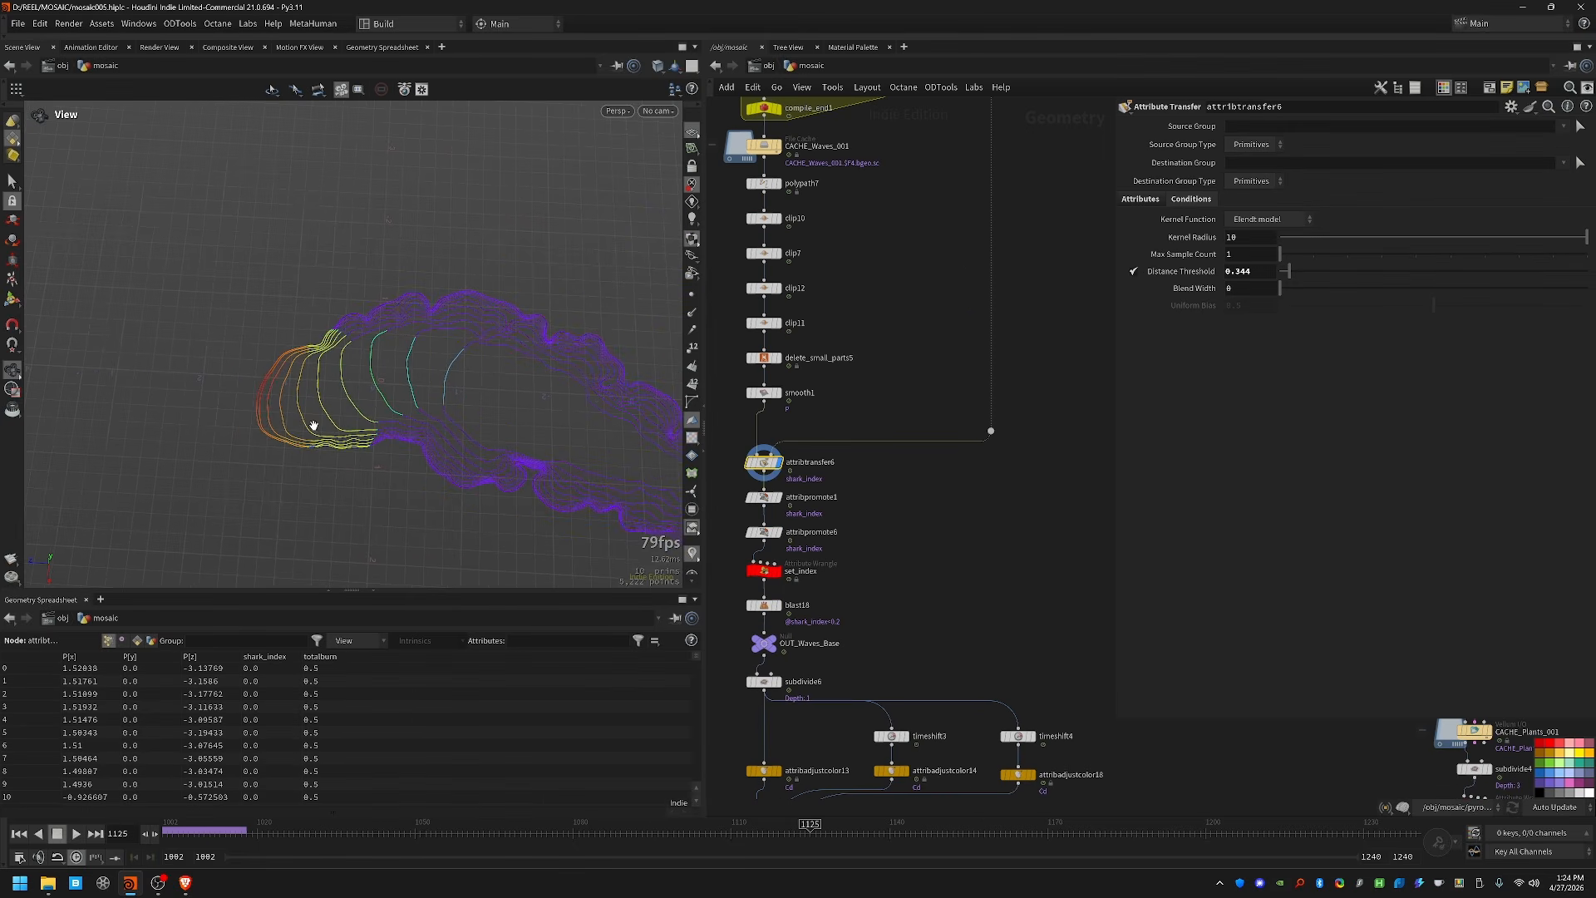
left_click_drag(296, 827, 910, 826)
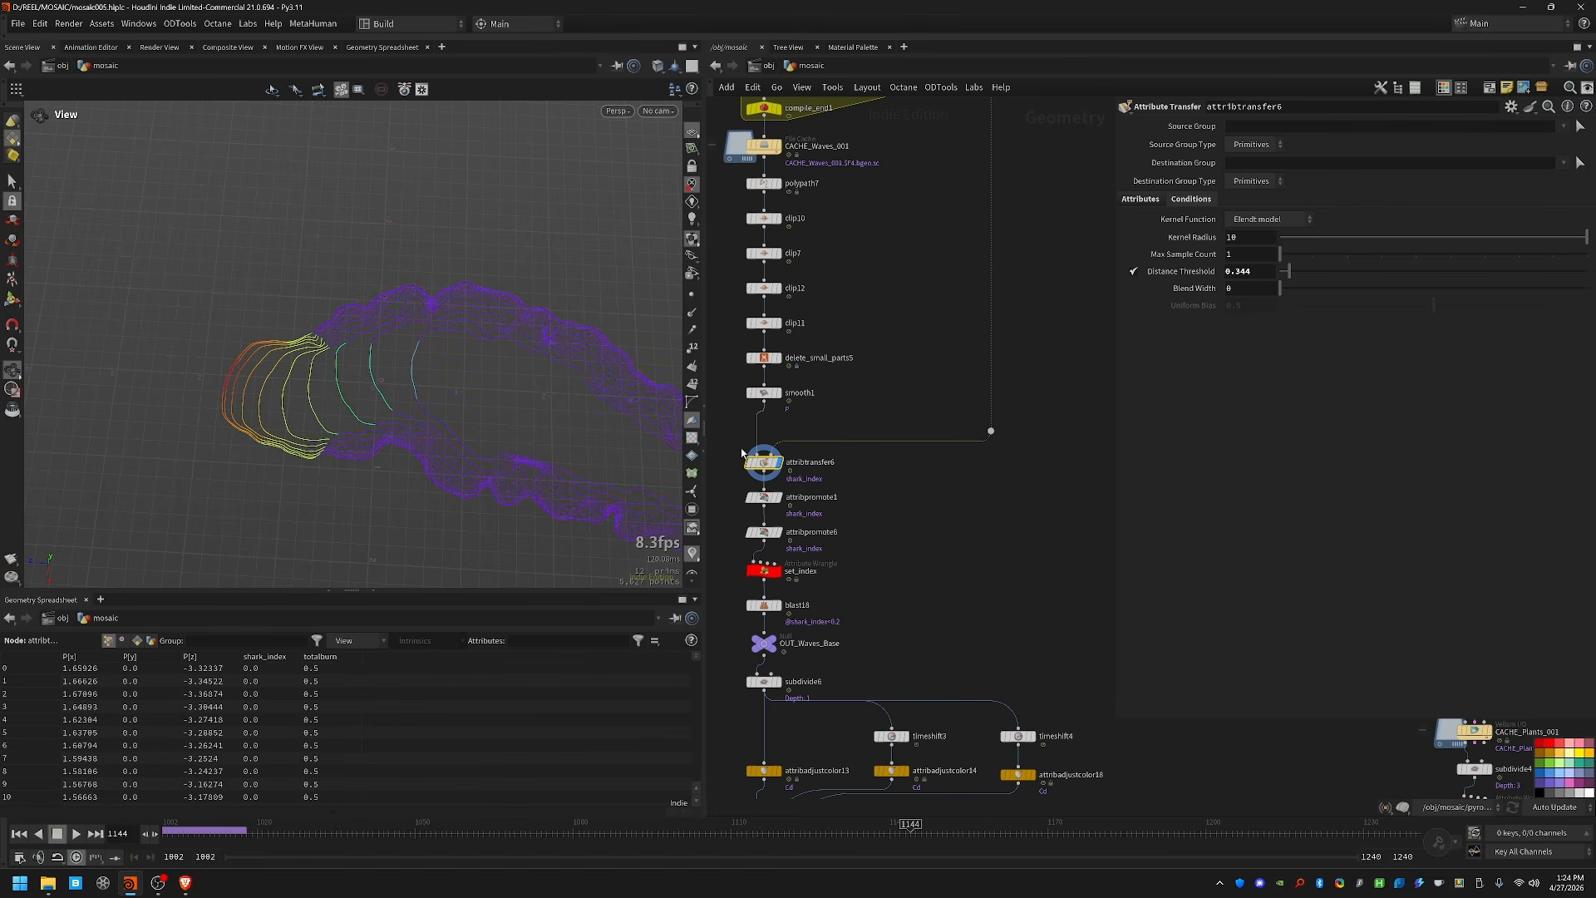
scroll(380, 342, "up", 3)
middle_click_drag(460, 355, 502, 353)
Step: Display attribpromote1 and attribpromote6 in turn and preview the promoted shark_index colours through frame 1137
middle_click_drag(942, 534, 1058, 538)
scroll(894, 487, "up", 3)
left_click(860, 522)
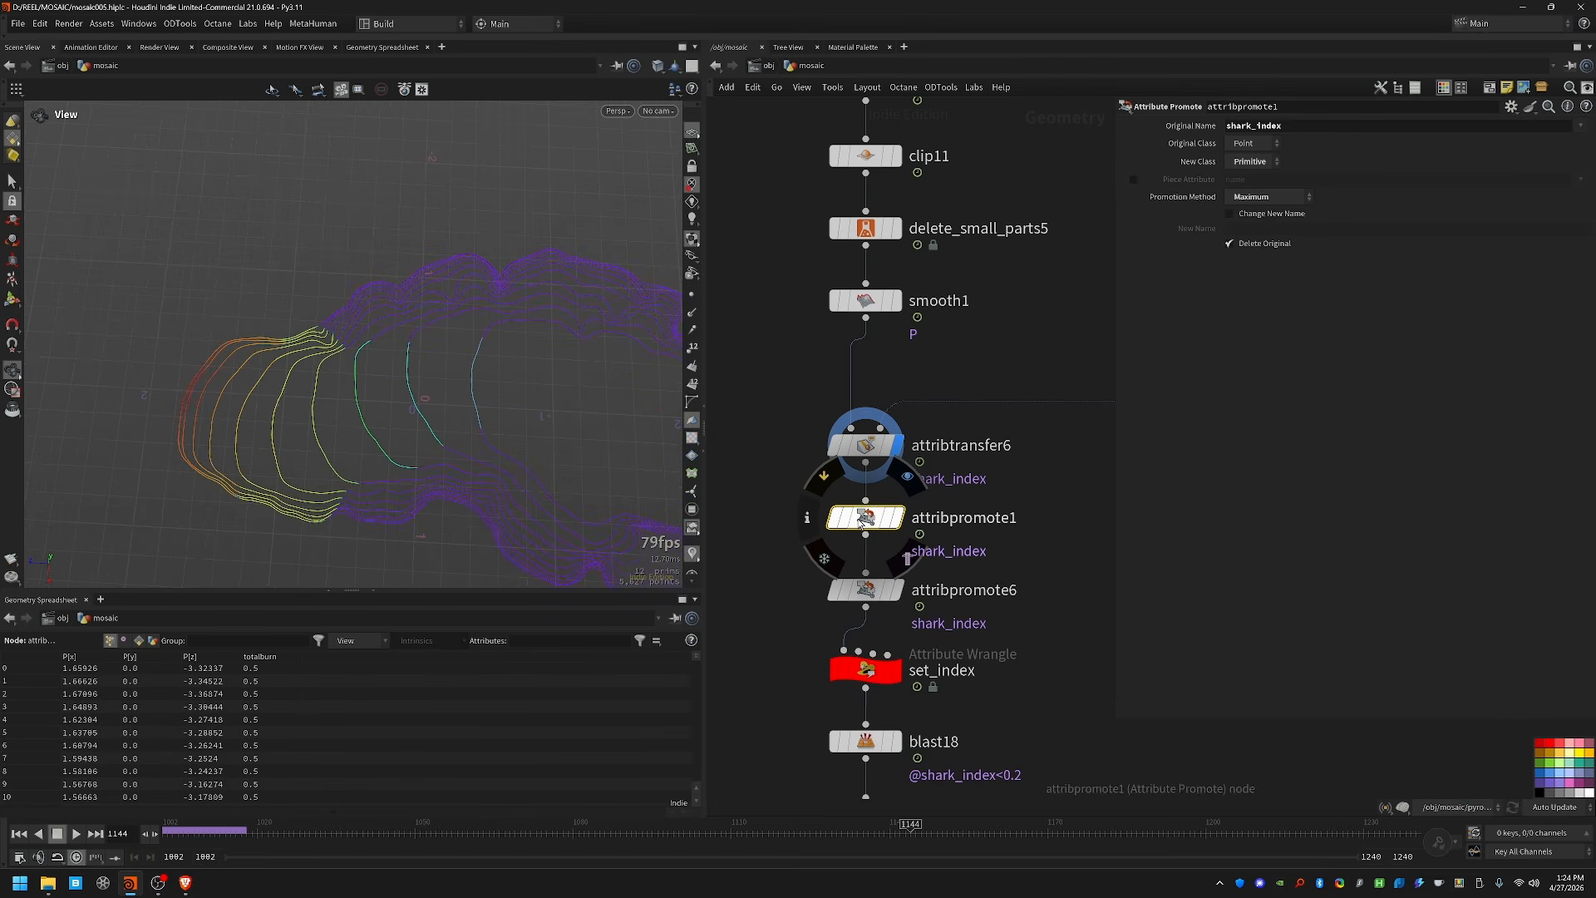
key("r")
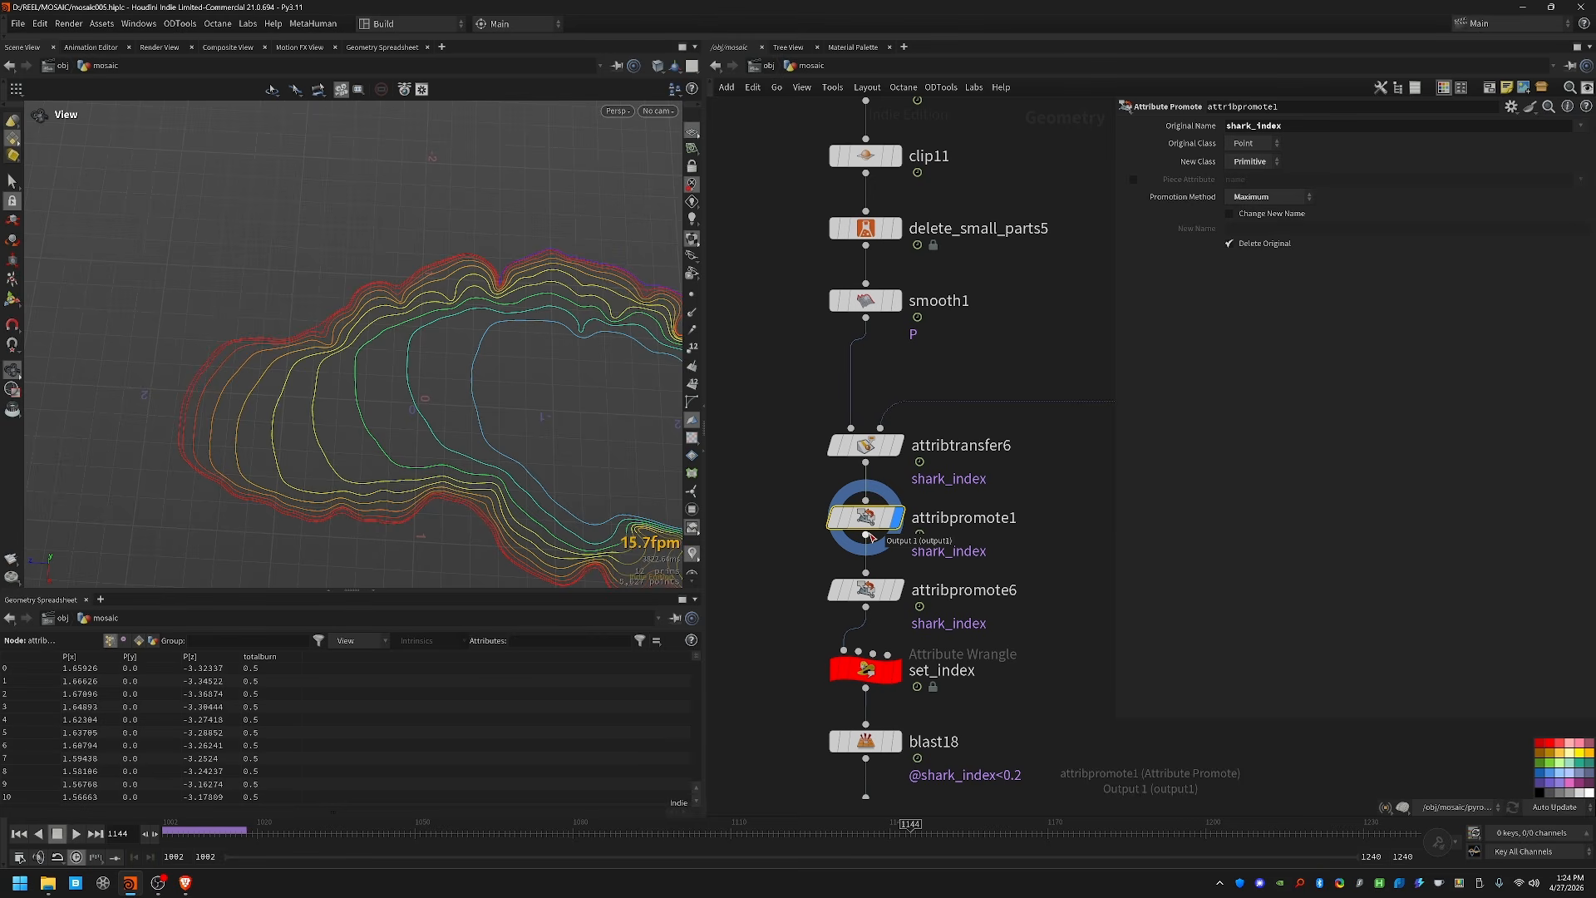
key("Down")
left_click(172, 827)
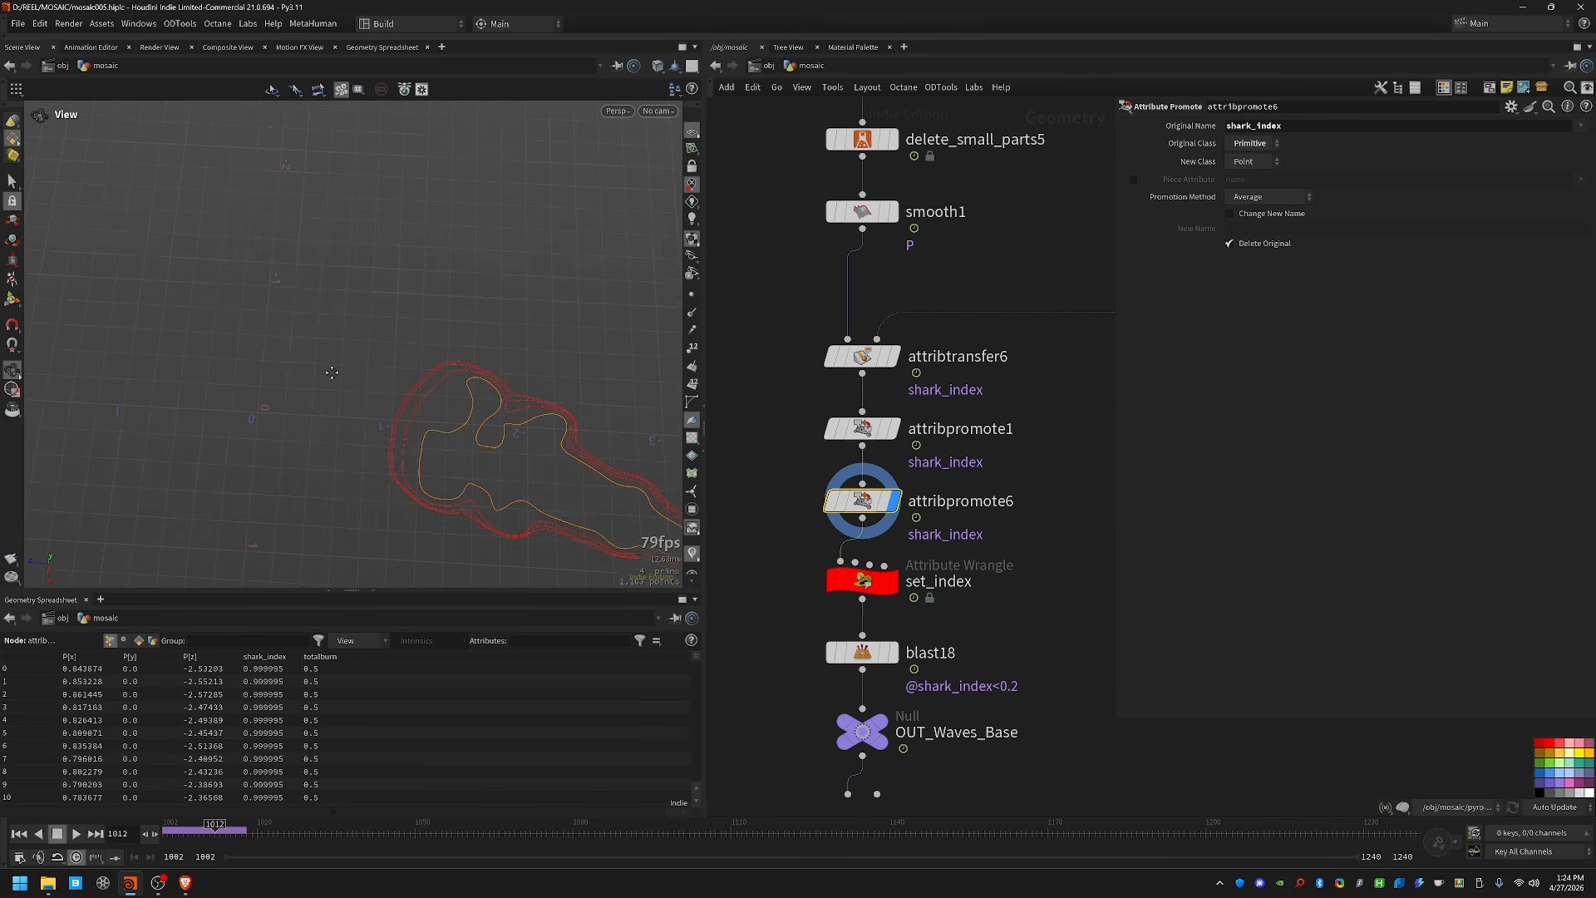
left_click_drag(172, 827, 837, 825)
middle_click_drag(172, 475, 262, 492)
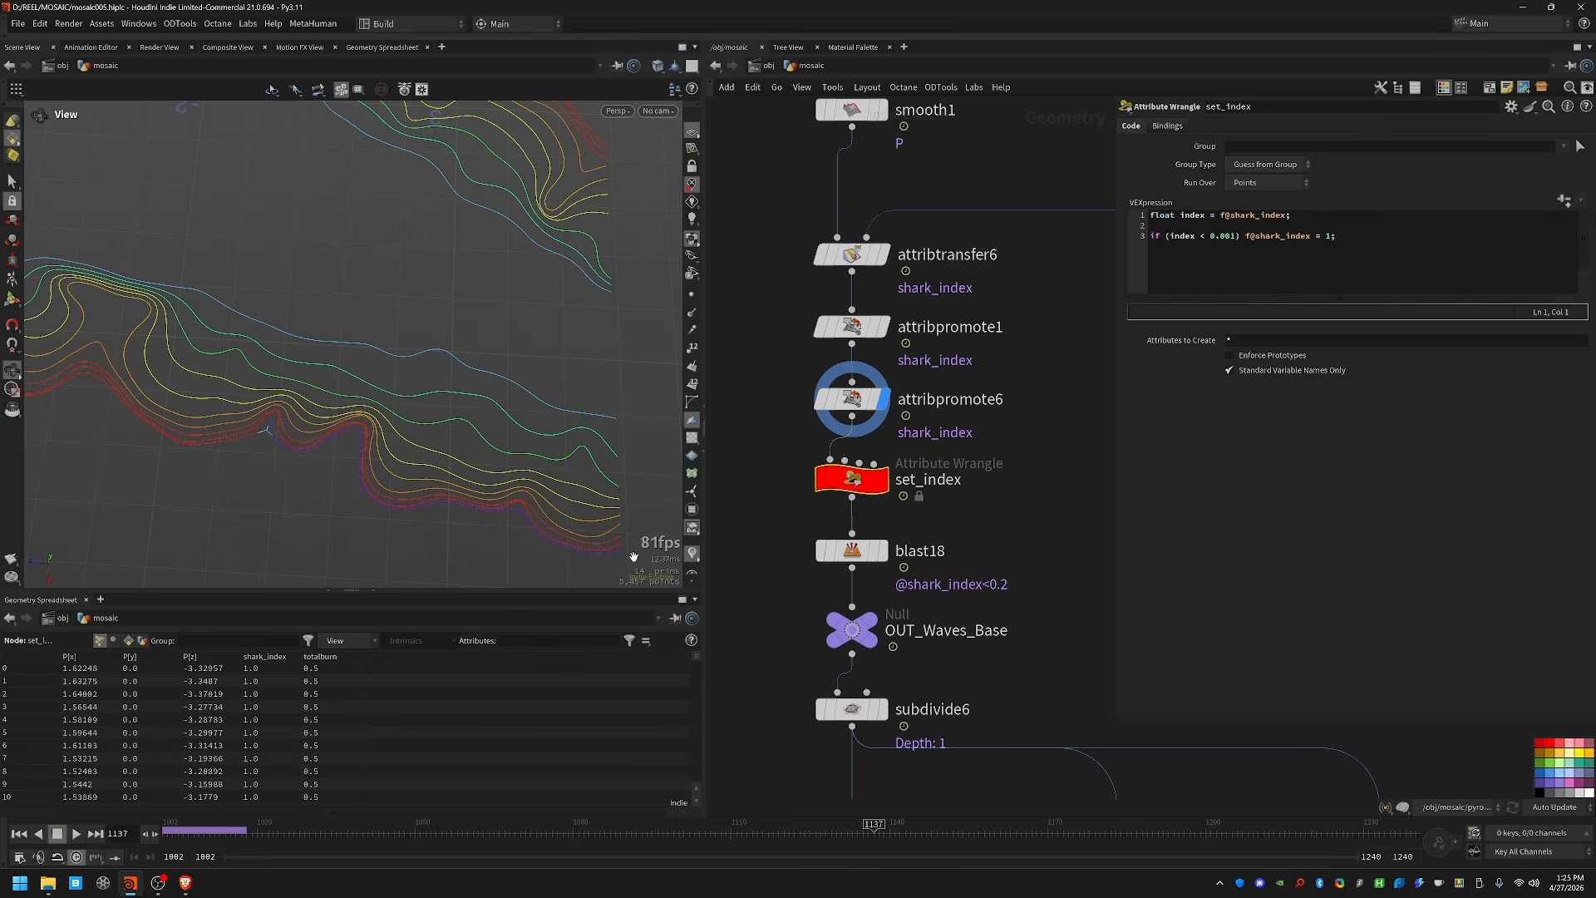
Step: Examine the outermost contour colours and display set_index to view the effect of its shark_index wrangle code
right_click_drag(303, 411, 224, 427)
middle_click_drag(331, 376, 374, 402)
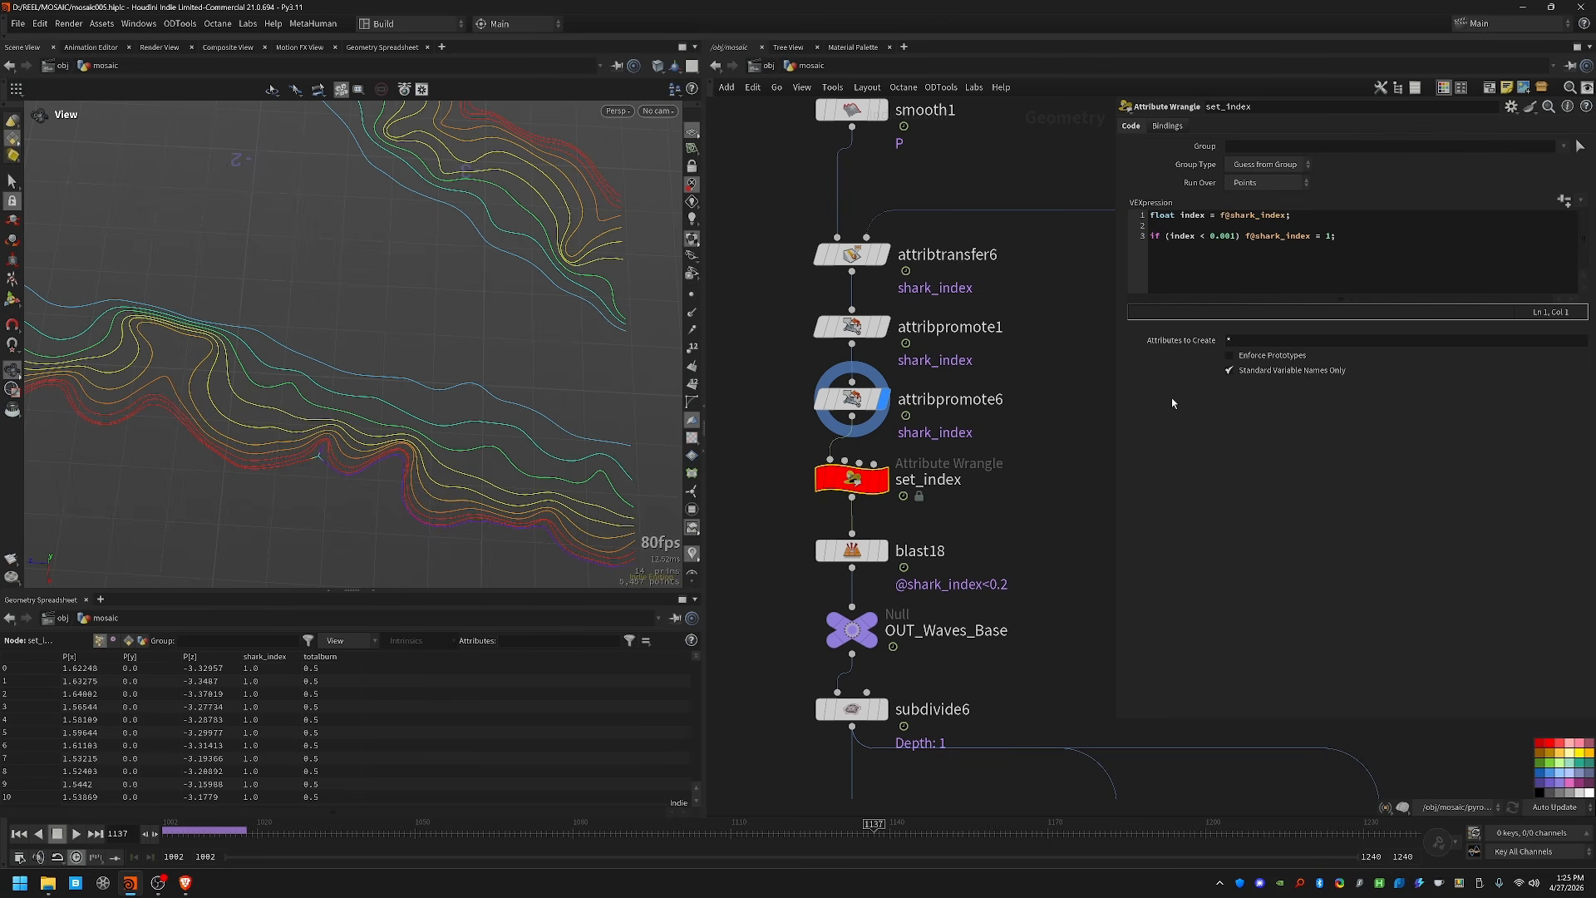
left_click(883, 479)
right_click_drag(582, 334, 438, 391)
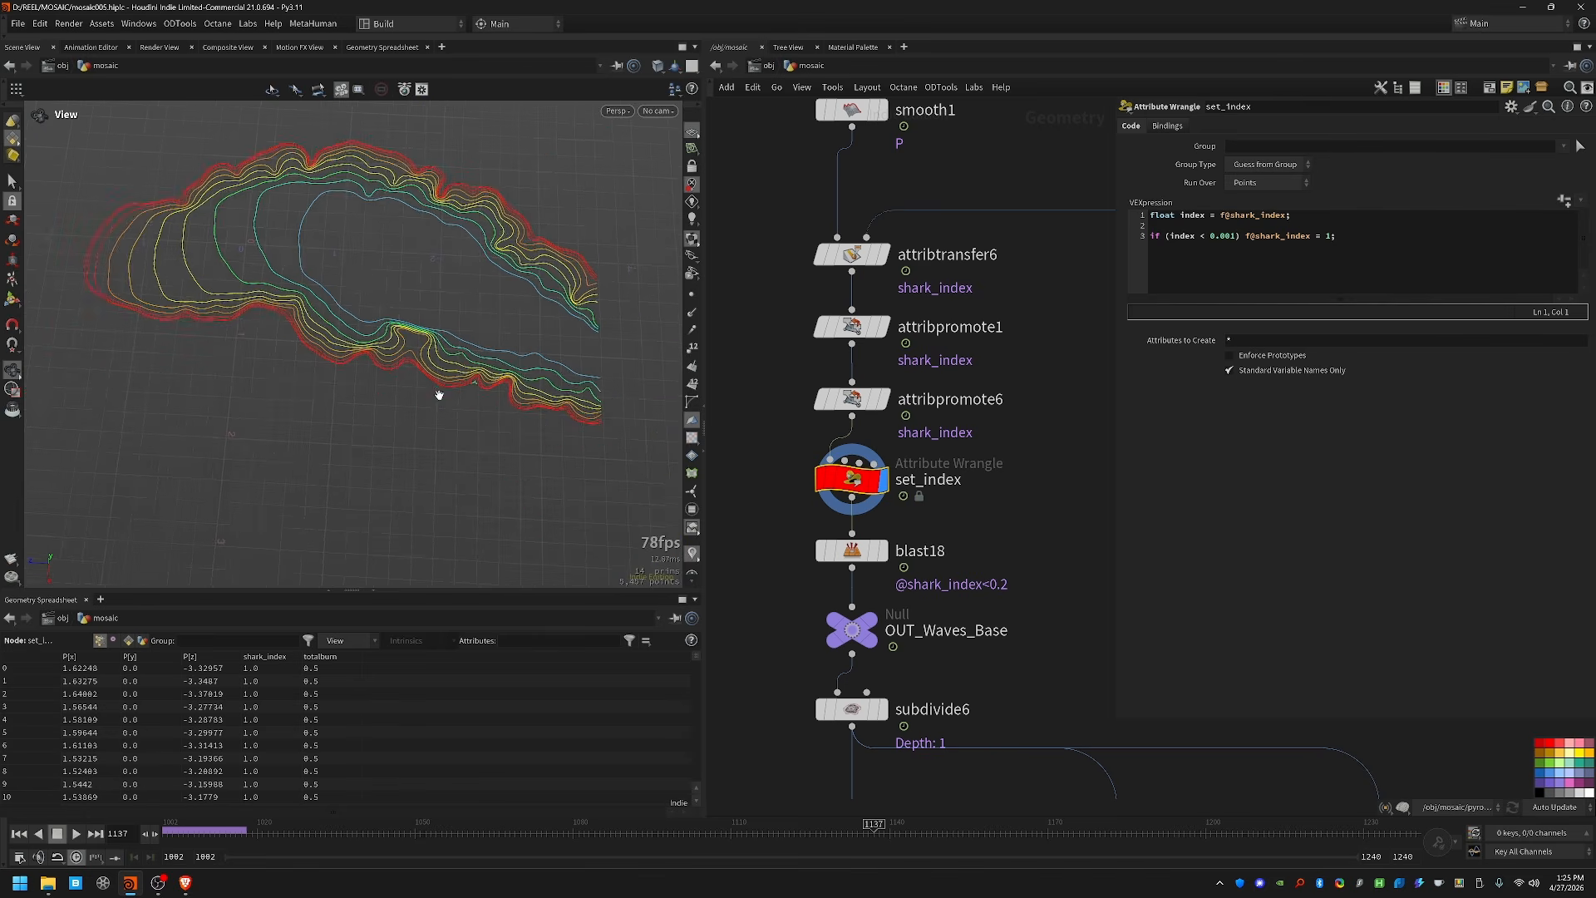
middle_click_drag(524, 384, 507, 436)
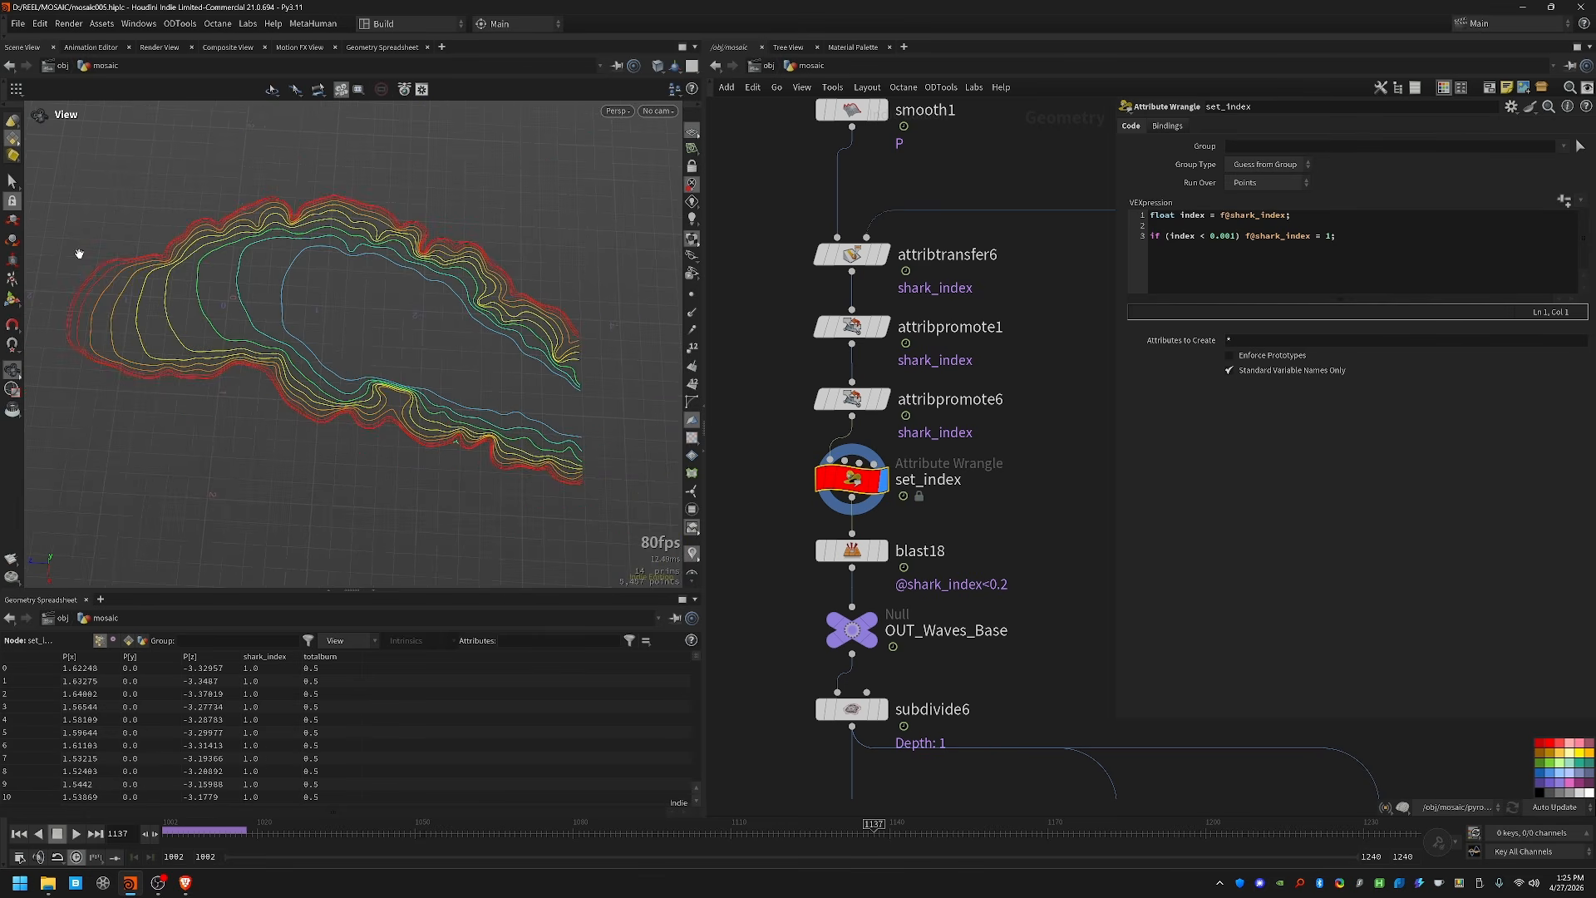
Step: Display blast18, which removes points with shark_index below 0.2, and view the output at OUT_Waves_Base
middle_click_drag(835, 463, 829, 380)
left_click(847, 467)
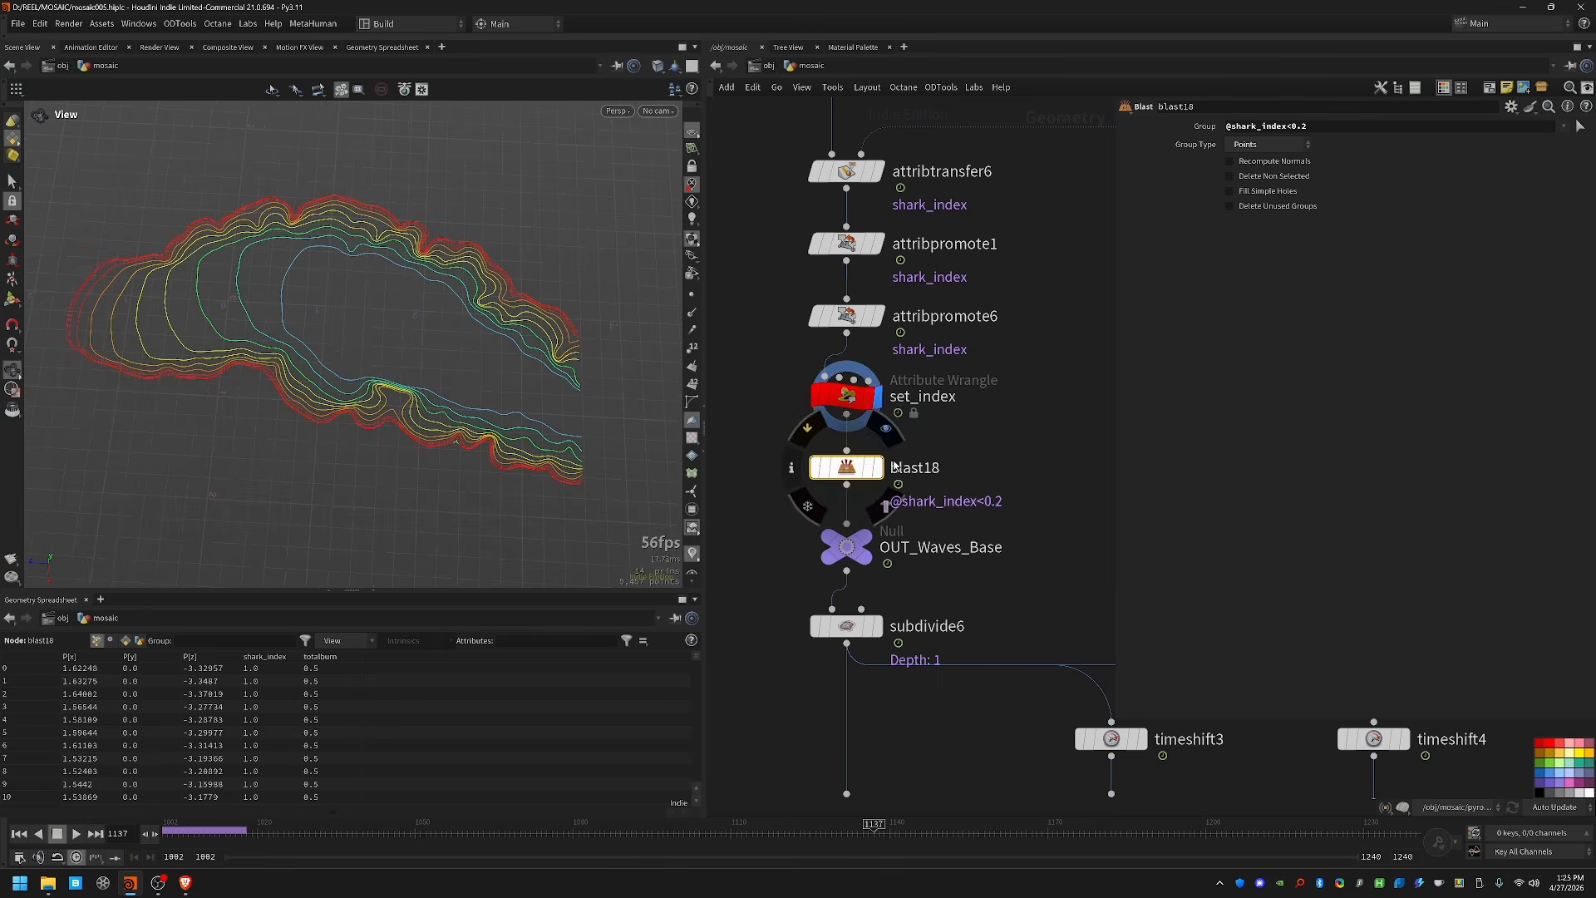
left_click(888, 465)
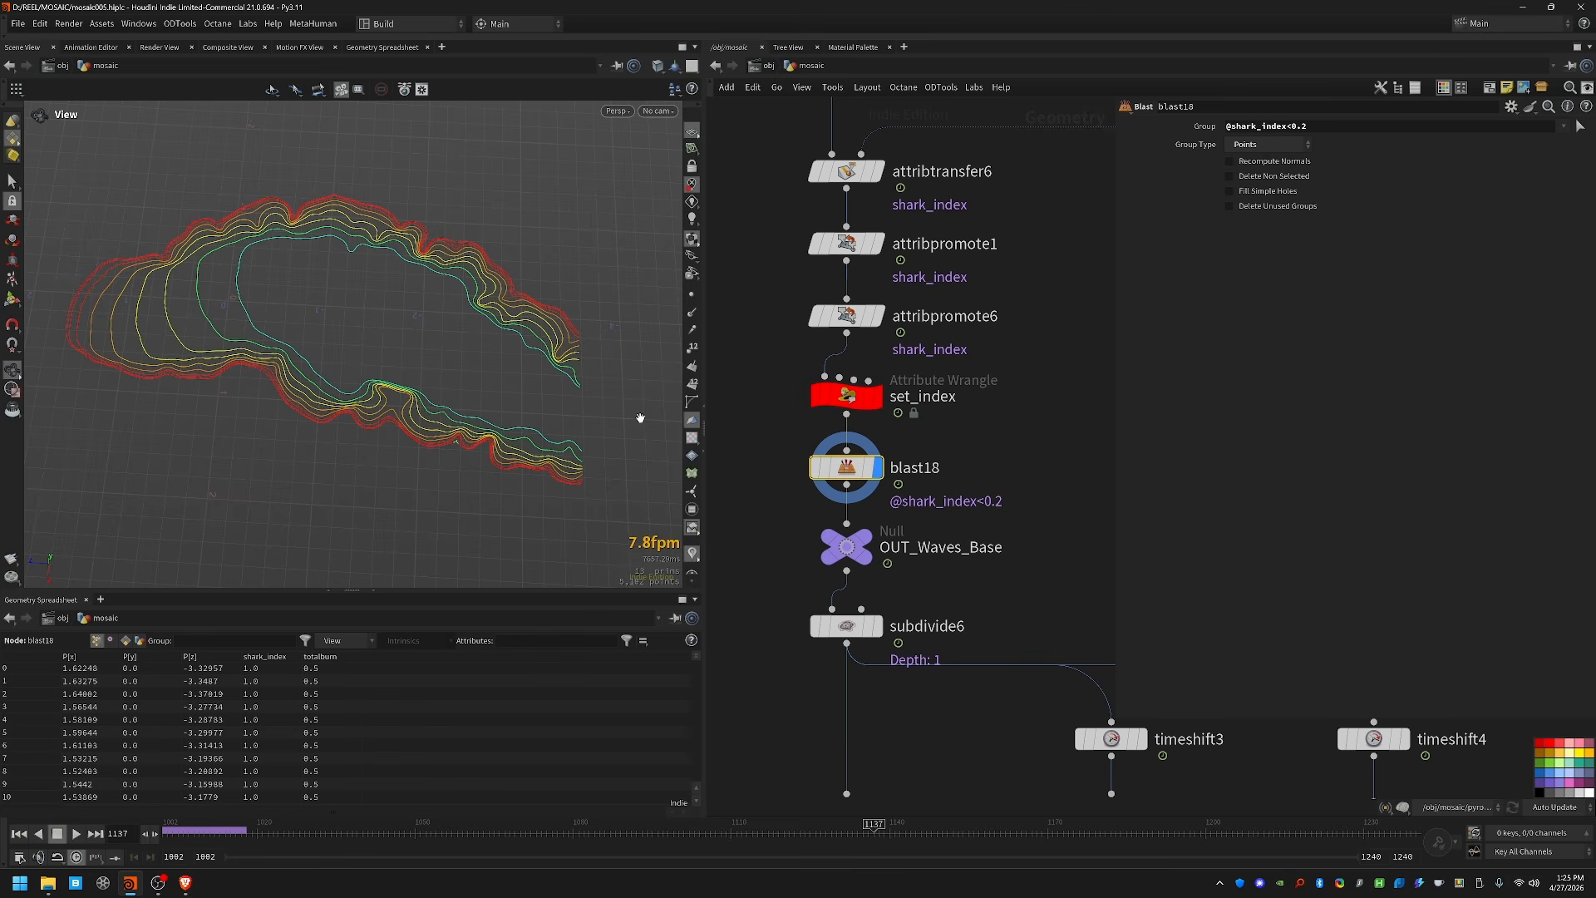
middle_click_drag(1071, 459, 1024, 403)
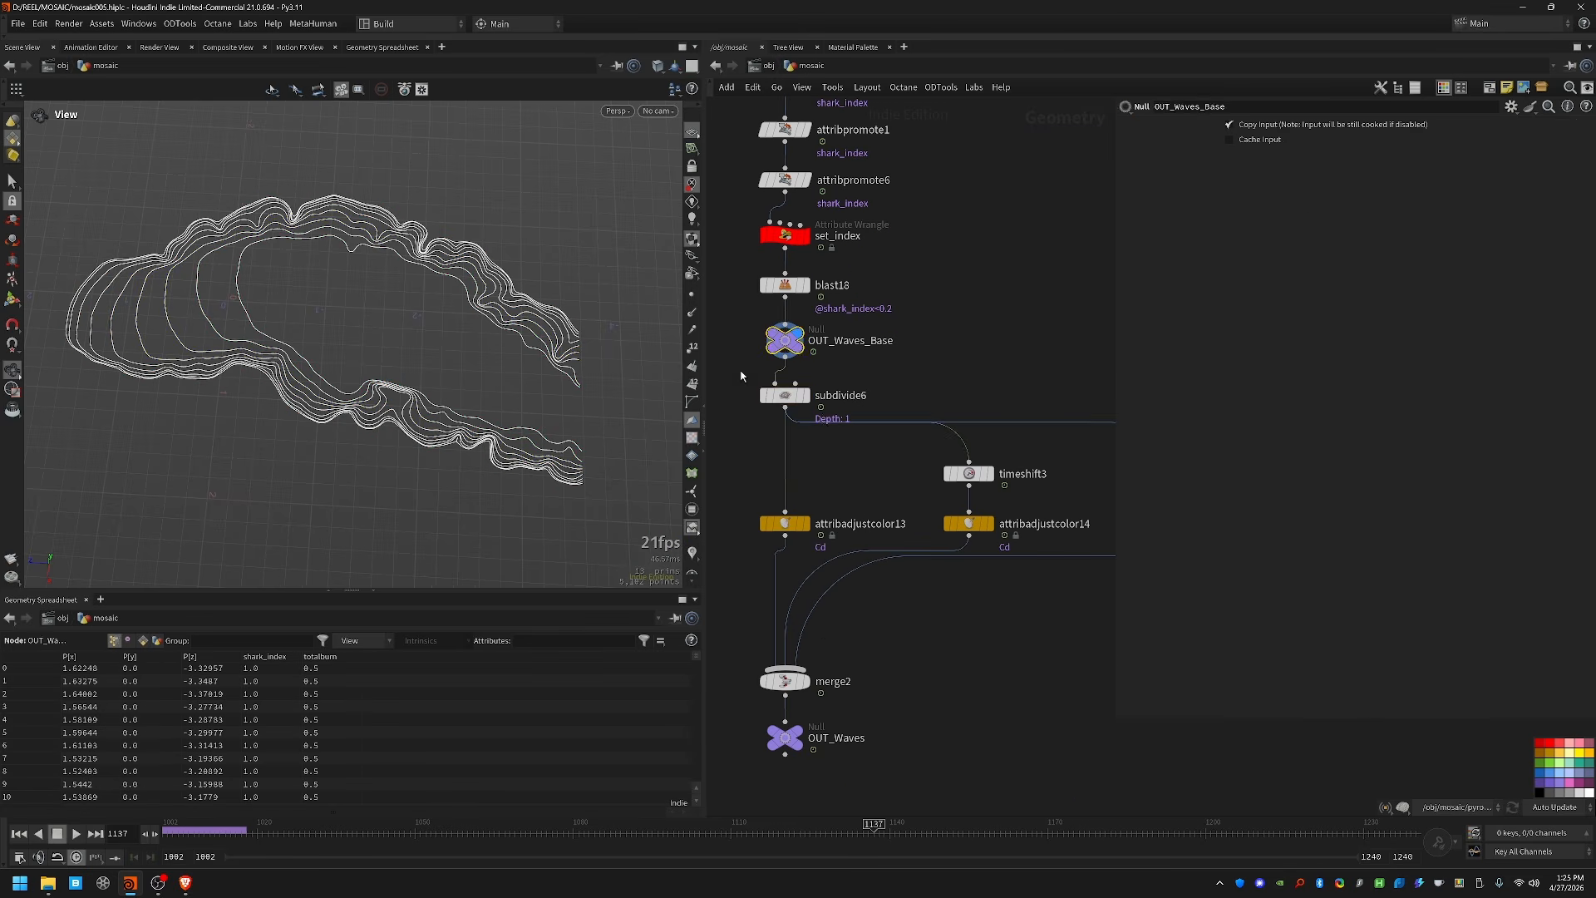
Step: Display subdivide6 and attribadjustcolor13 in turn to view the smoothed wave lines and their shark_index colour ramp
left_click(782, 396)
left_click(804, 395)
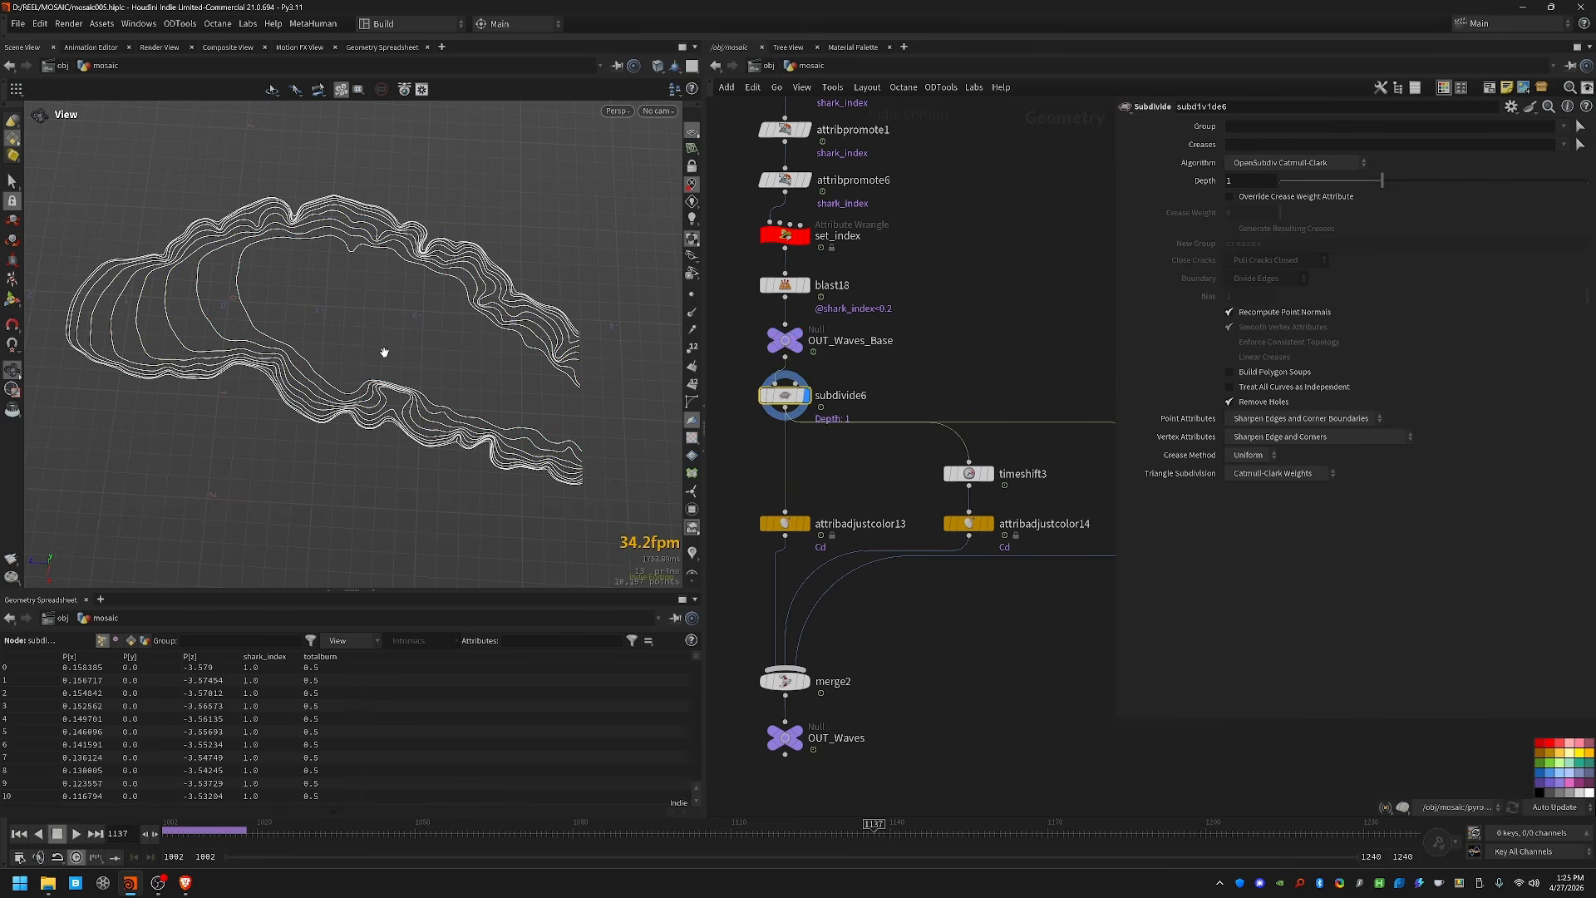
middle_click_drag(974, 603, 951, 595)
left_click(781, 516)
middle_click_drag(230, 315, 264, 353)
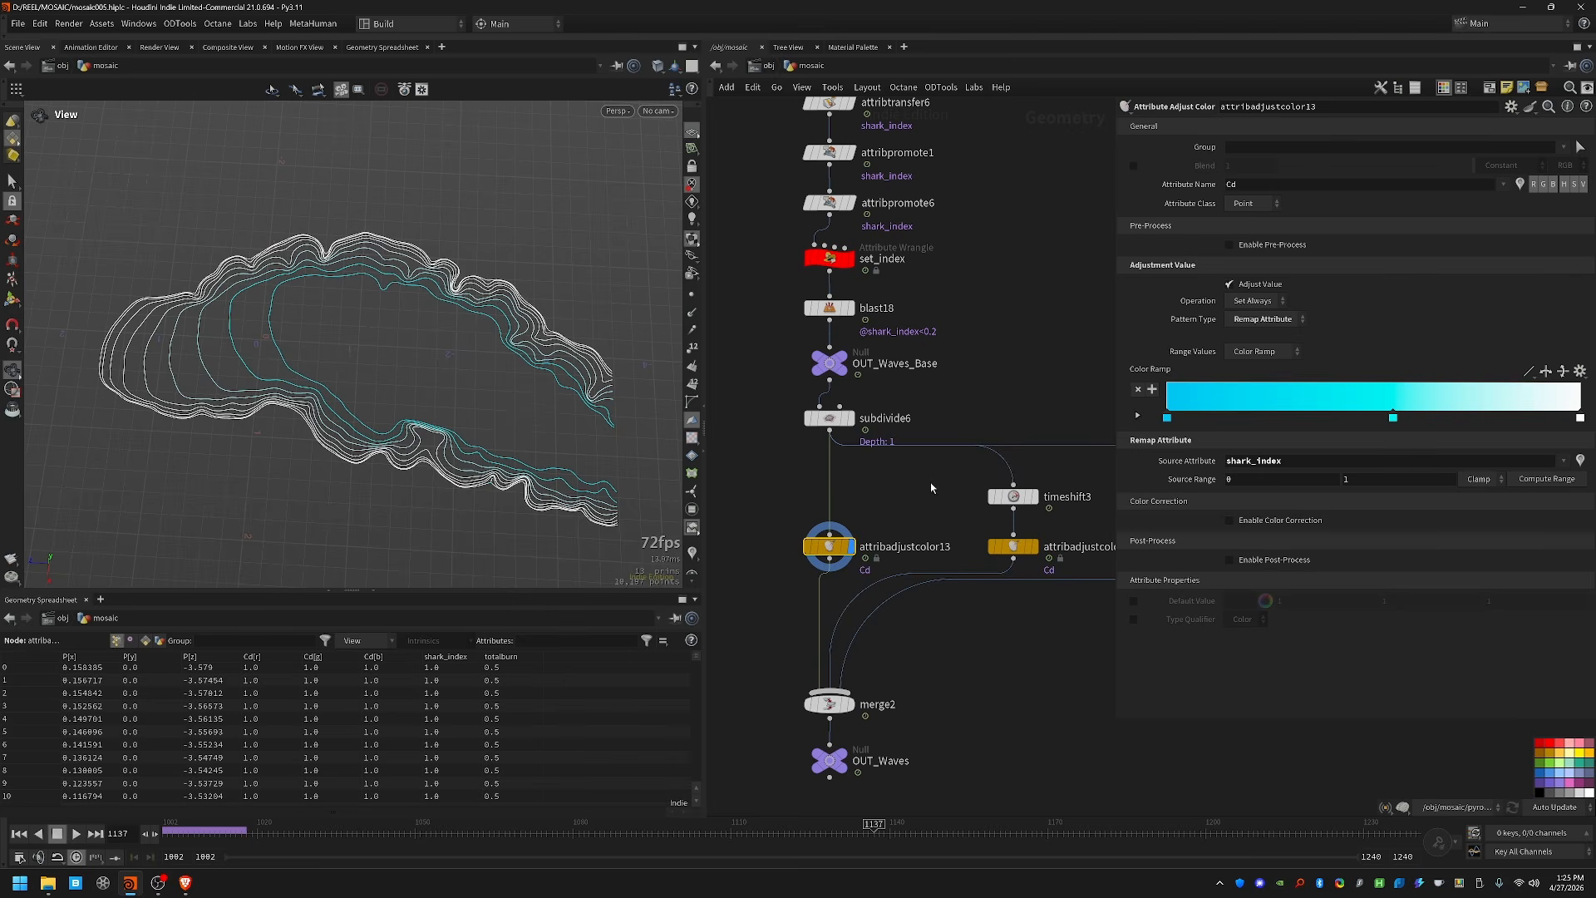
Step: Display timeshift3 and attribadjustcolor14 to examine the $F-1 copy of the waves and its colouring
middle_click_drag(930, 482, 960, 533)
left_click_drag(940, 470, 989, 516)
left_click(995, 517)
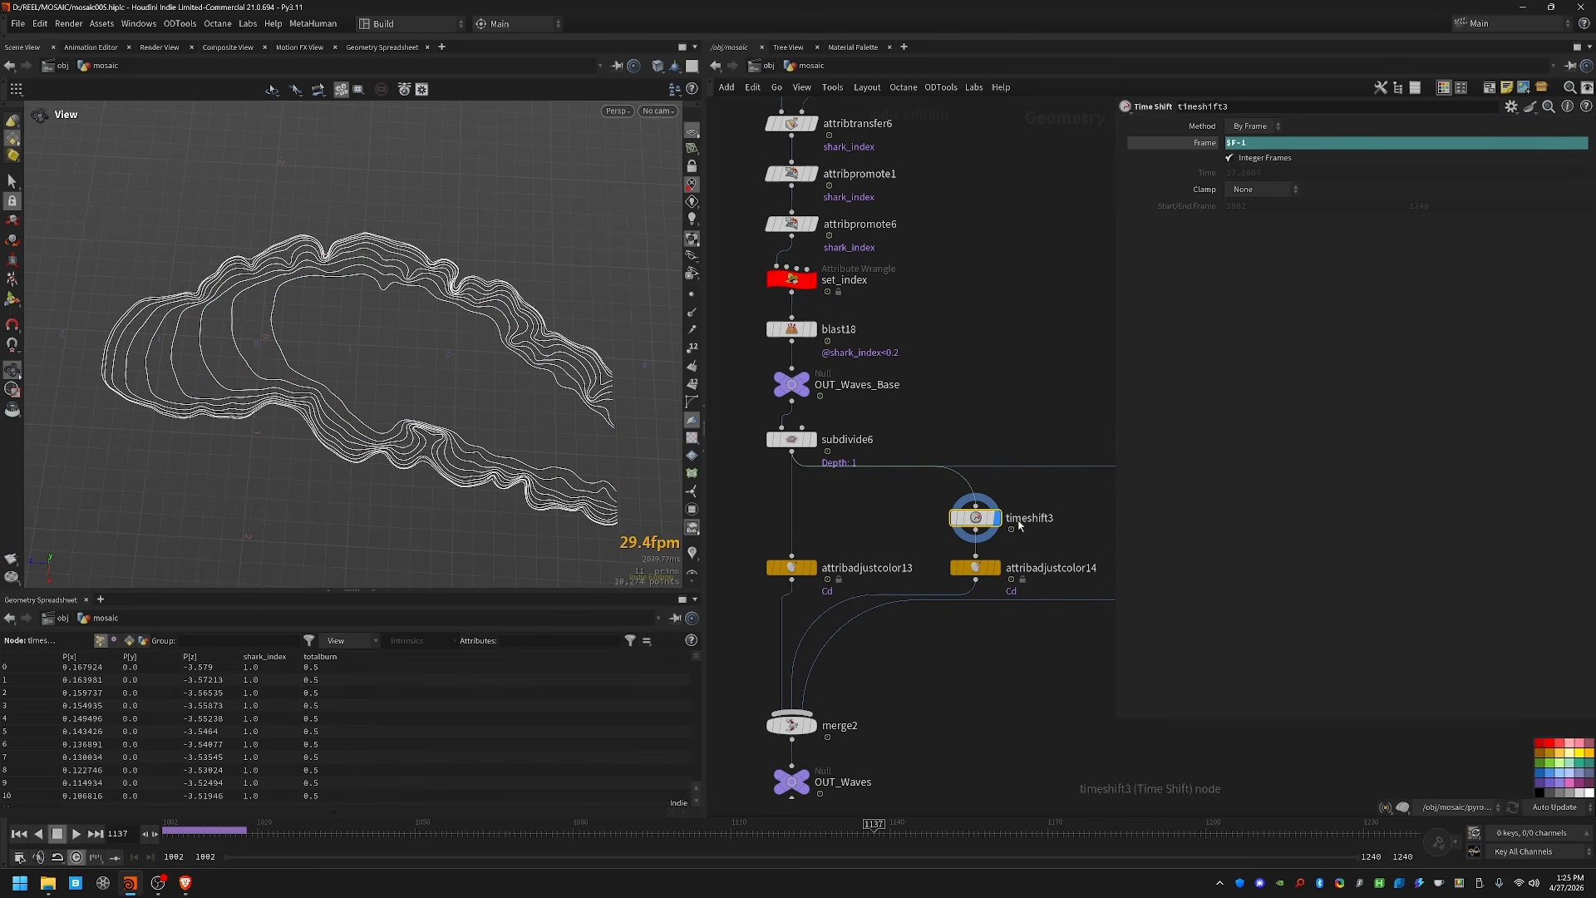
left_click(975, 567)
left_click(997, 567)
Step: Display timeshift4 and attribadjustcolor18 to examine the $F-2 copy of the waves and its white-to-blue shark_index ramp
middle_click_drag(1090, 492, 914, 491)
left_click(977, 516)
left_click(998, 516)
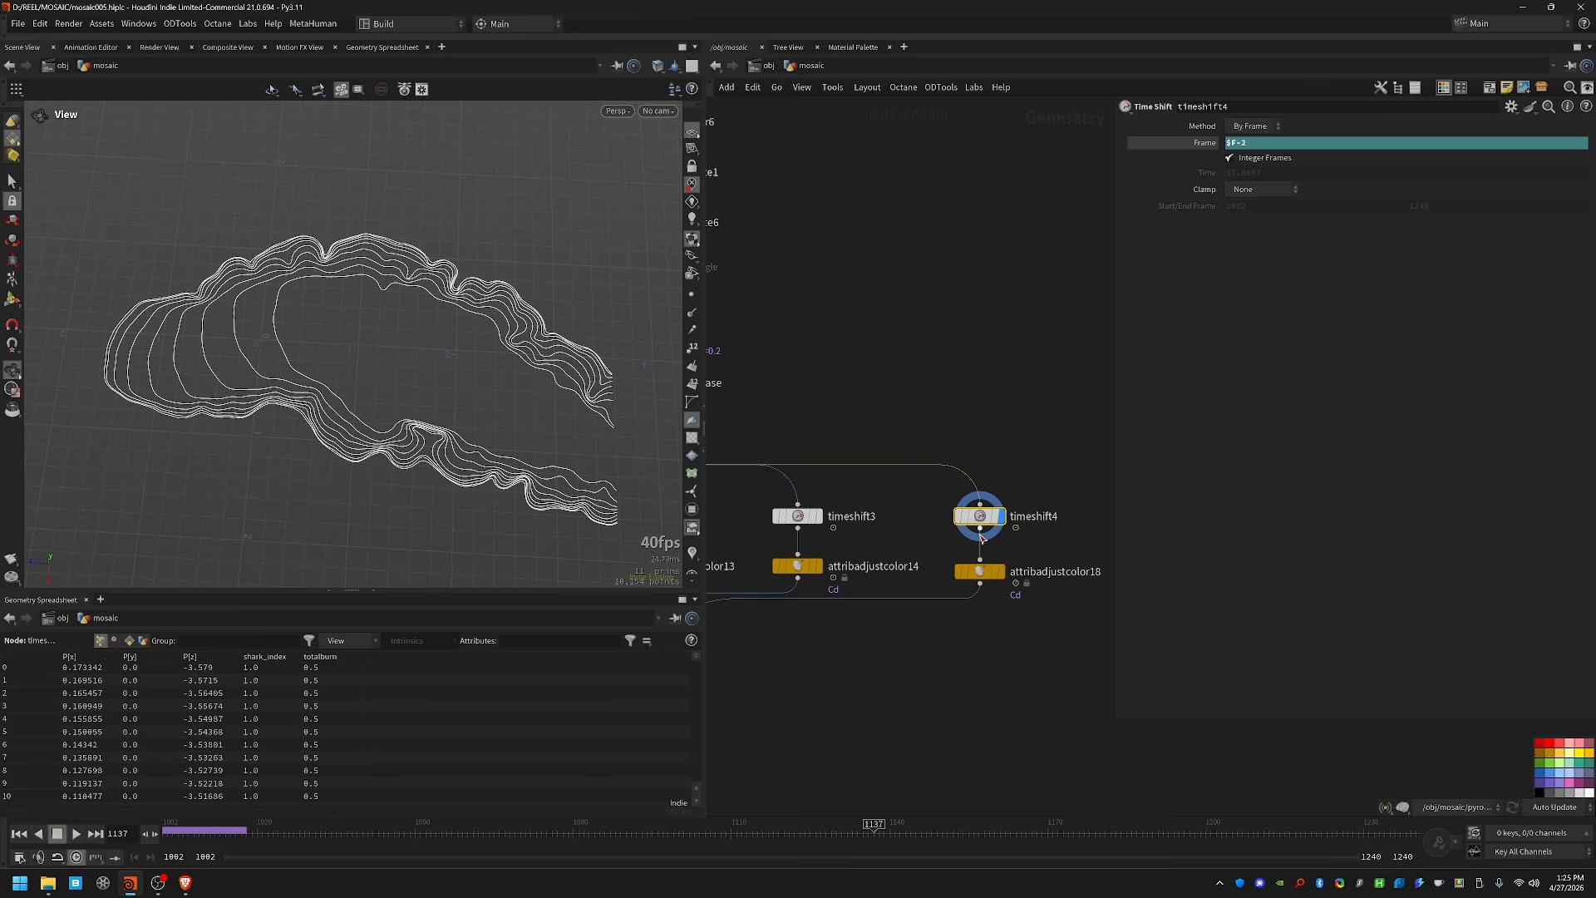
middle_click_drag(968, 610, 1000, 518)
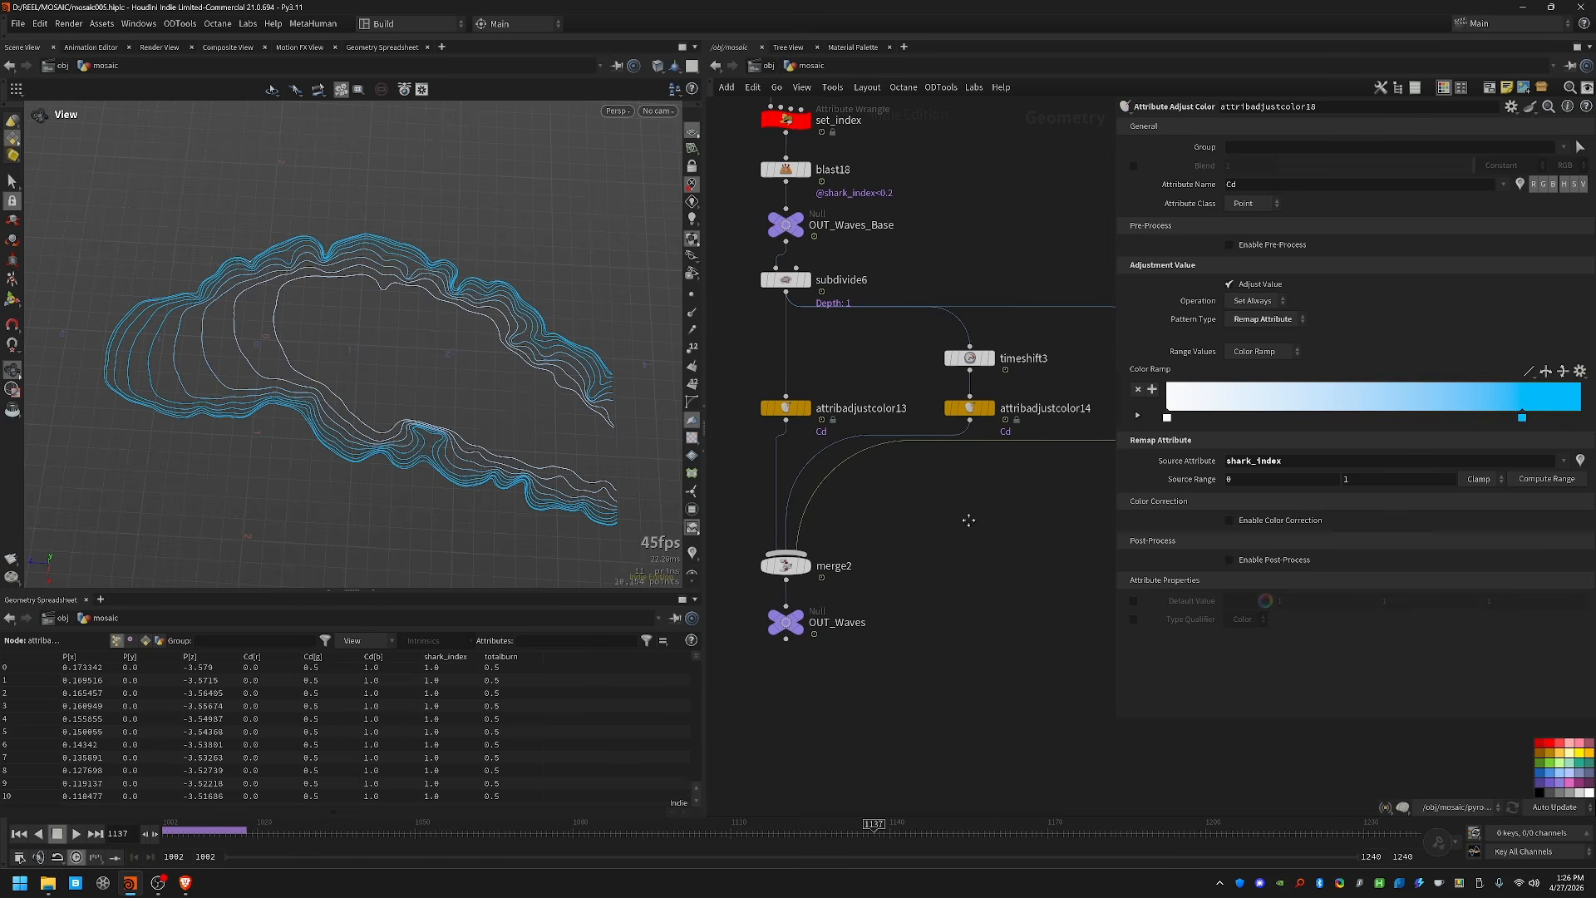
Step: Display merge2, inspect the combined coloured wave lines up close, and scrub through the animation
left_click(800, 565)
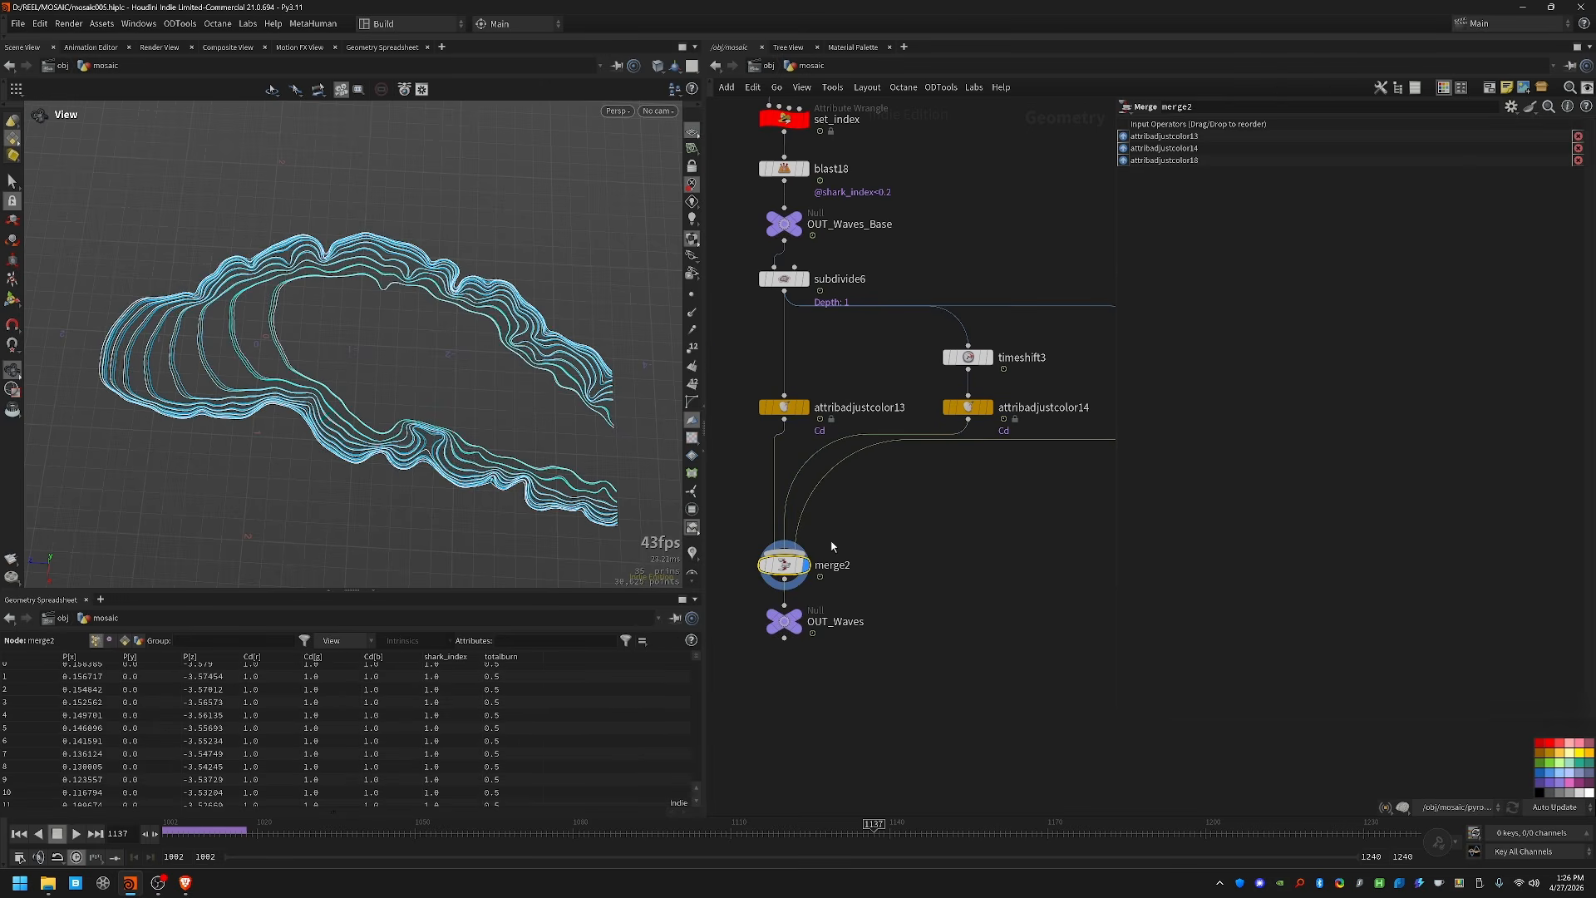
scroll(216, 353, "up", 5)
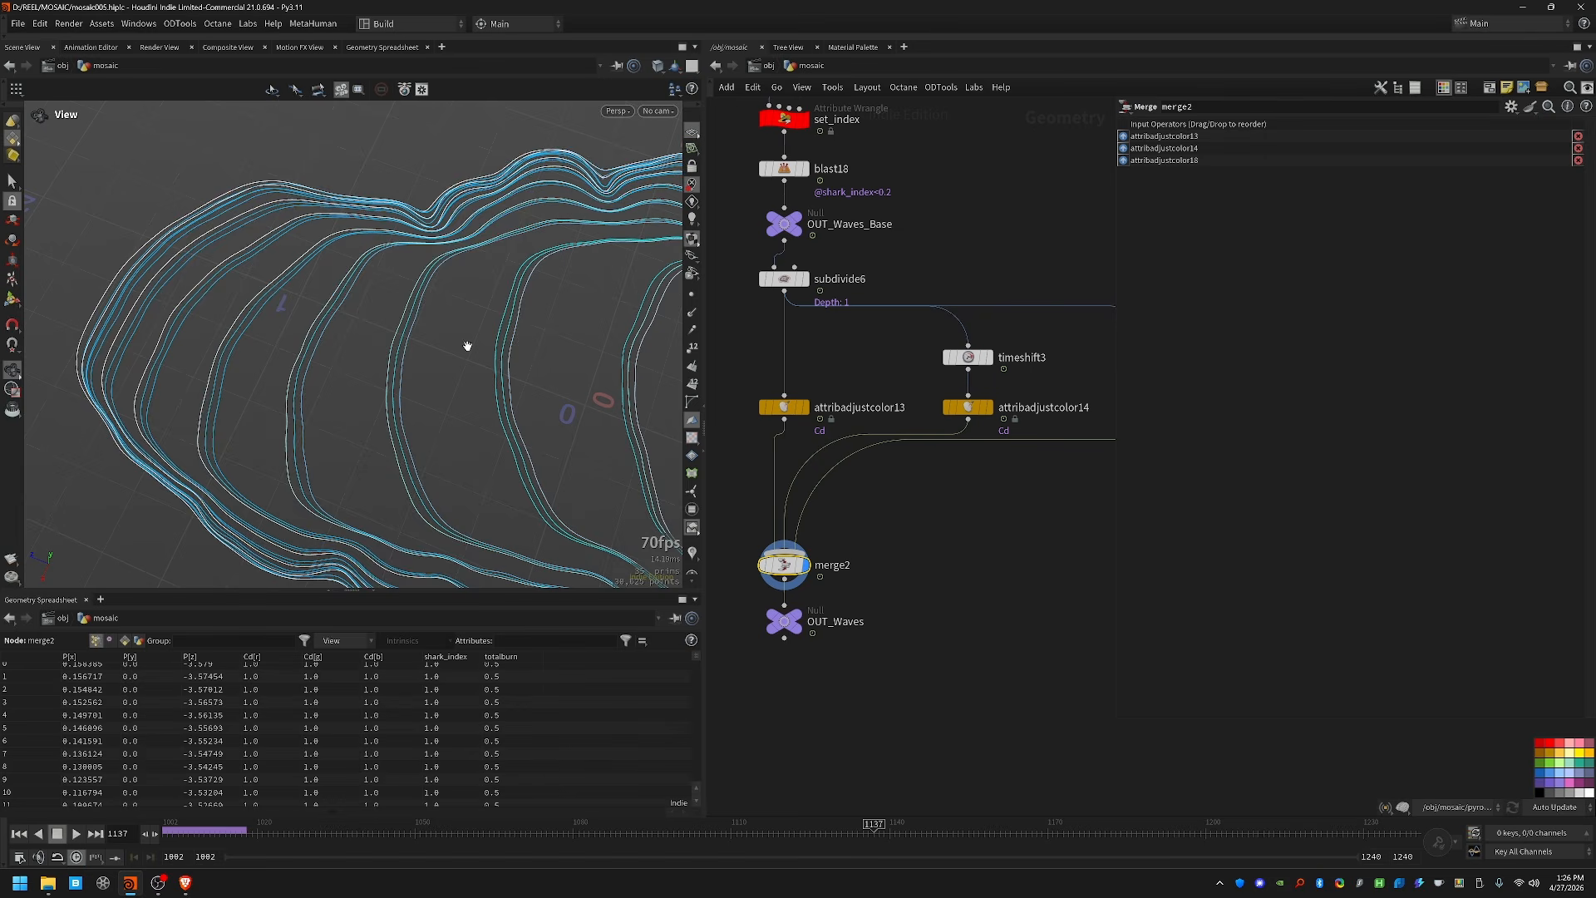
scroll(522, 369, "down", 3)
left_click_drag(391, 830, 932, 828)
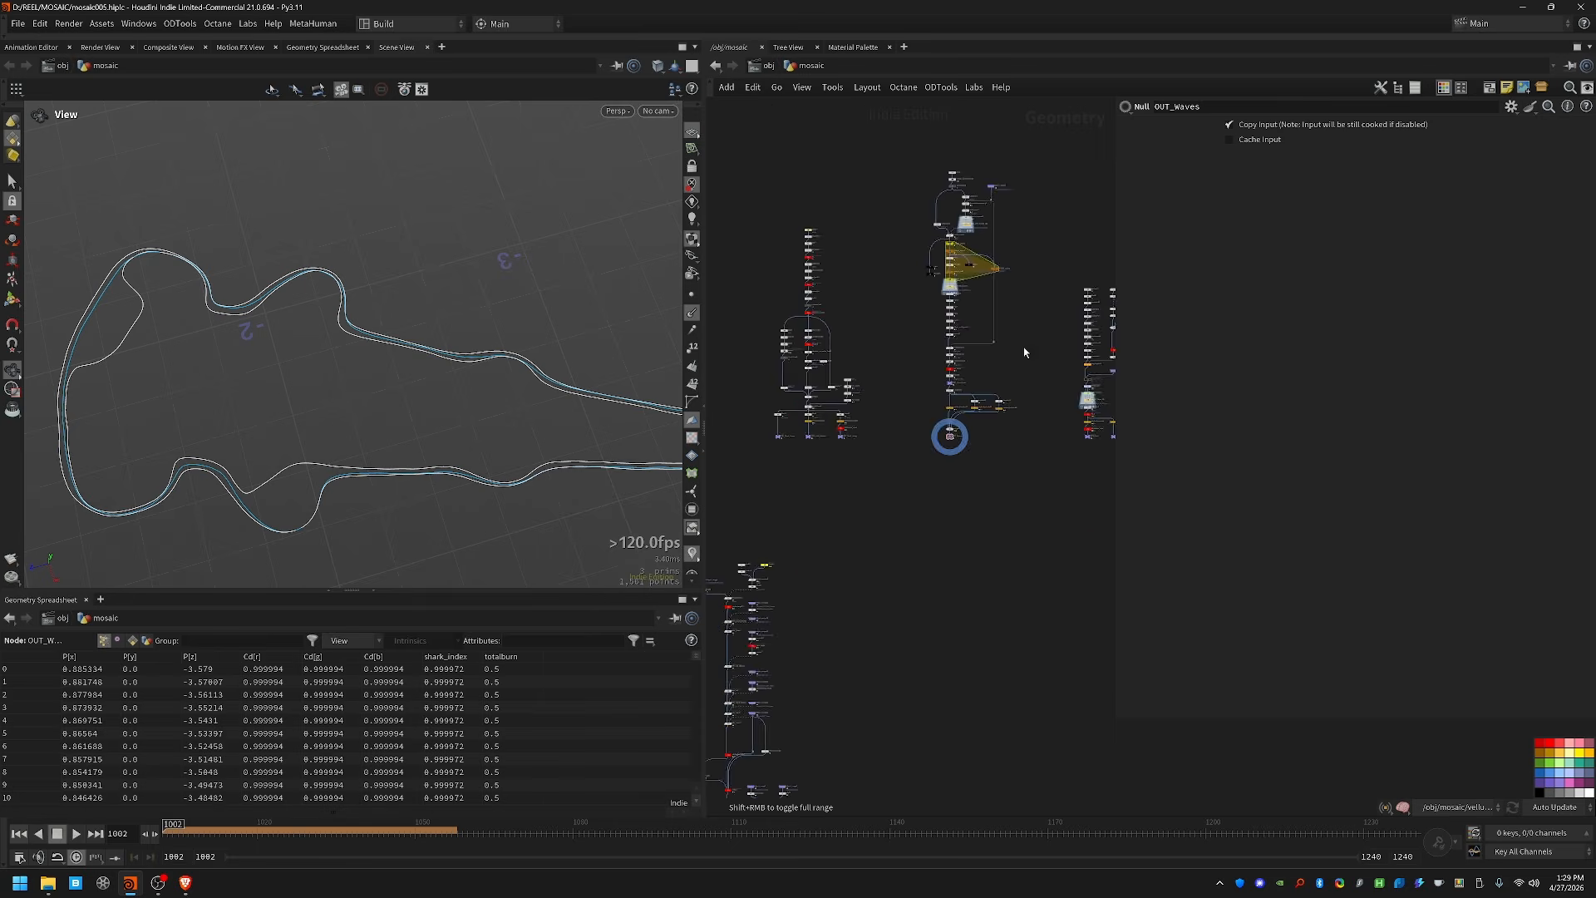
Step: Go to the plants network, display lsystem1 framed in the viewport, and examine its branching curve, rules and preset options
middle_click_drag(1024, 352, 839, 509)
scroll(875, 511, "up", 5)
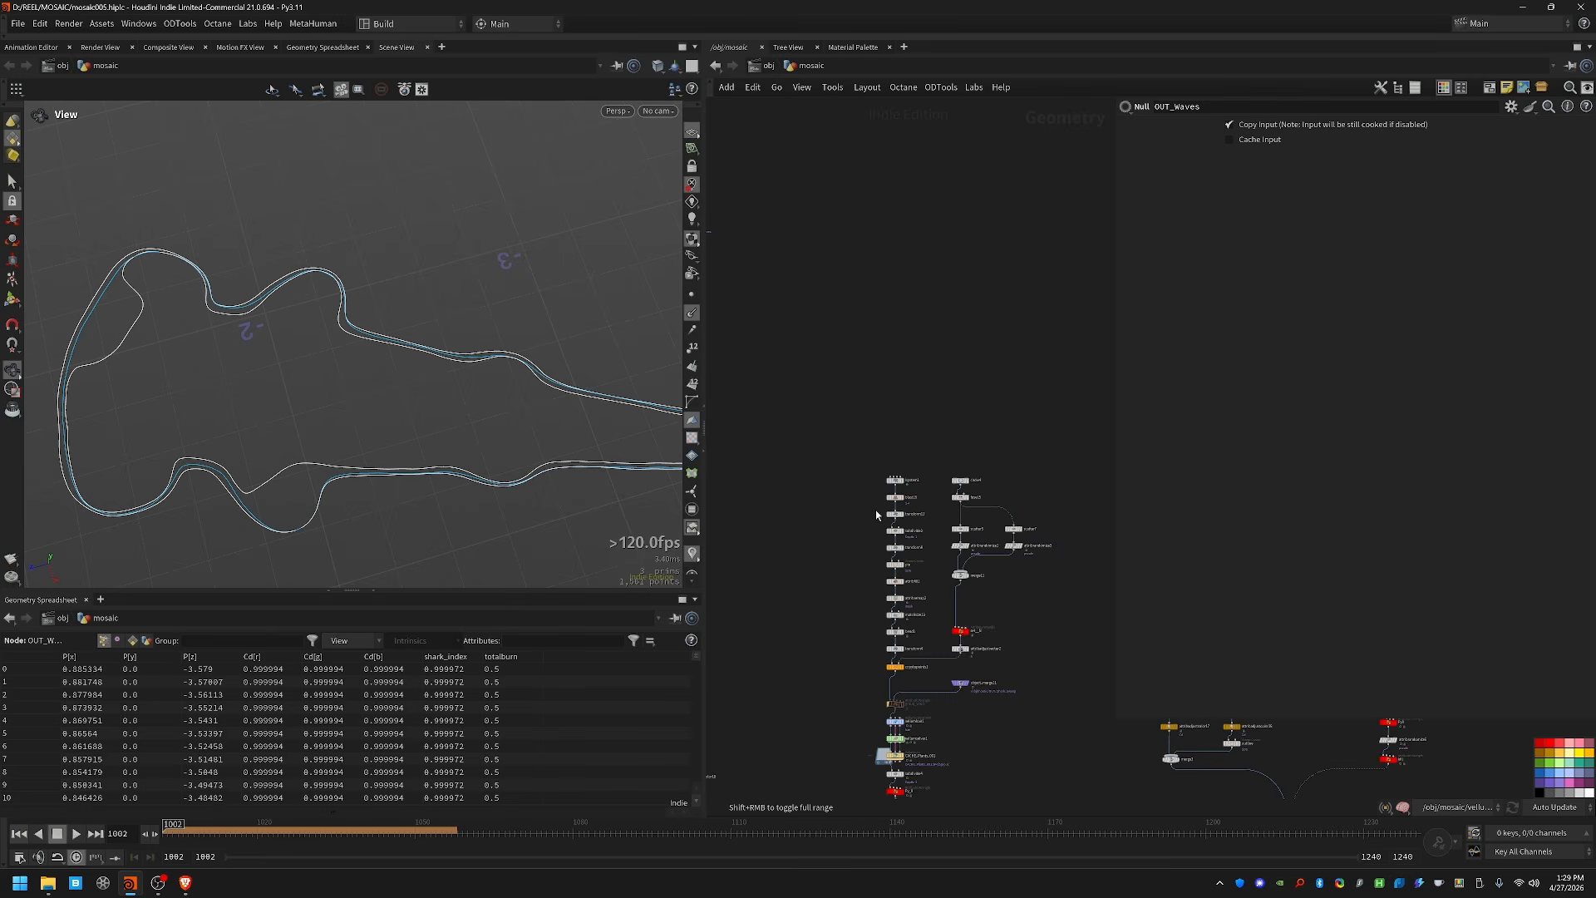
left_click_drag(843, 388, 1013, 413)
left_click(948, 401)
key("space+g")
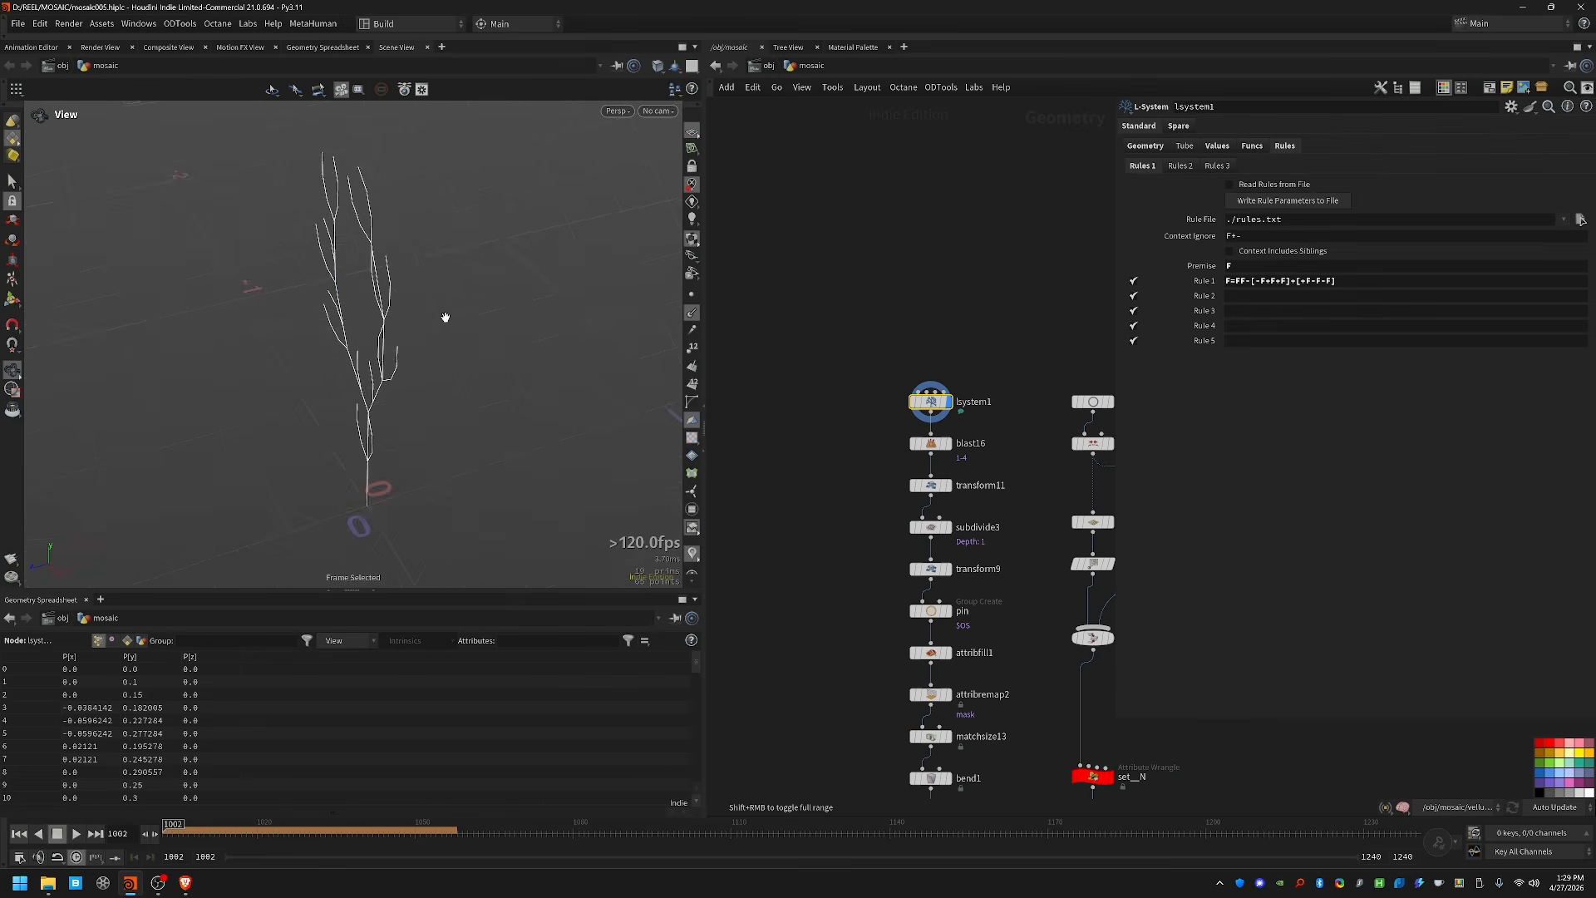
left_click_drag(446, 317, 538, 310)
right_click_drag(538, 310, 437, 355)
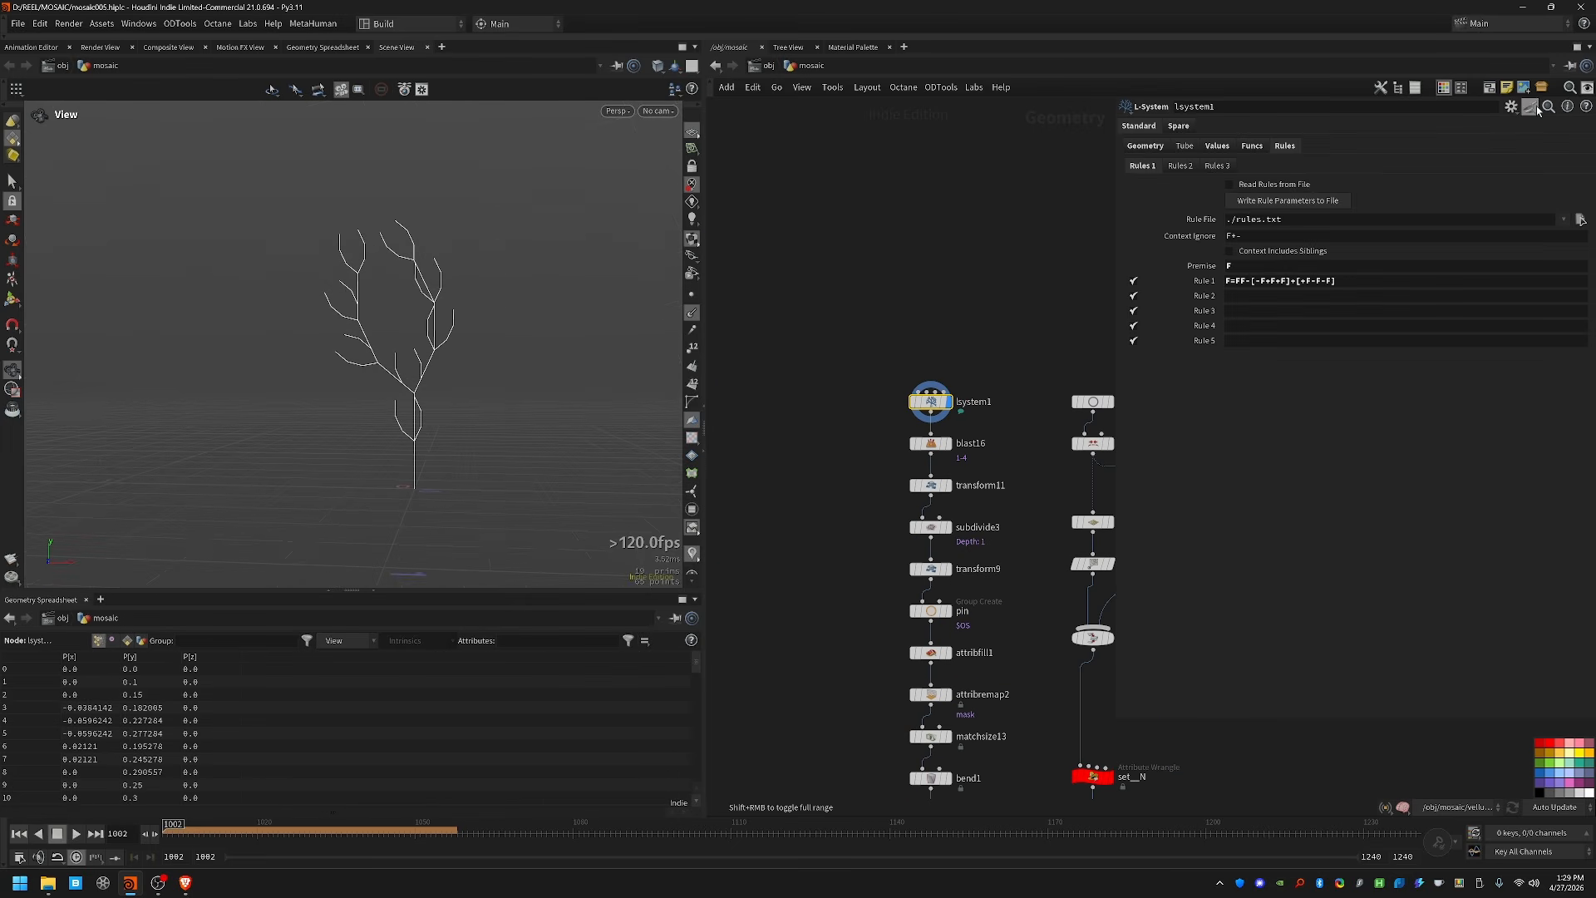
left_click(1511, 106)
mouse_move(1401, 316)
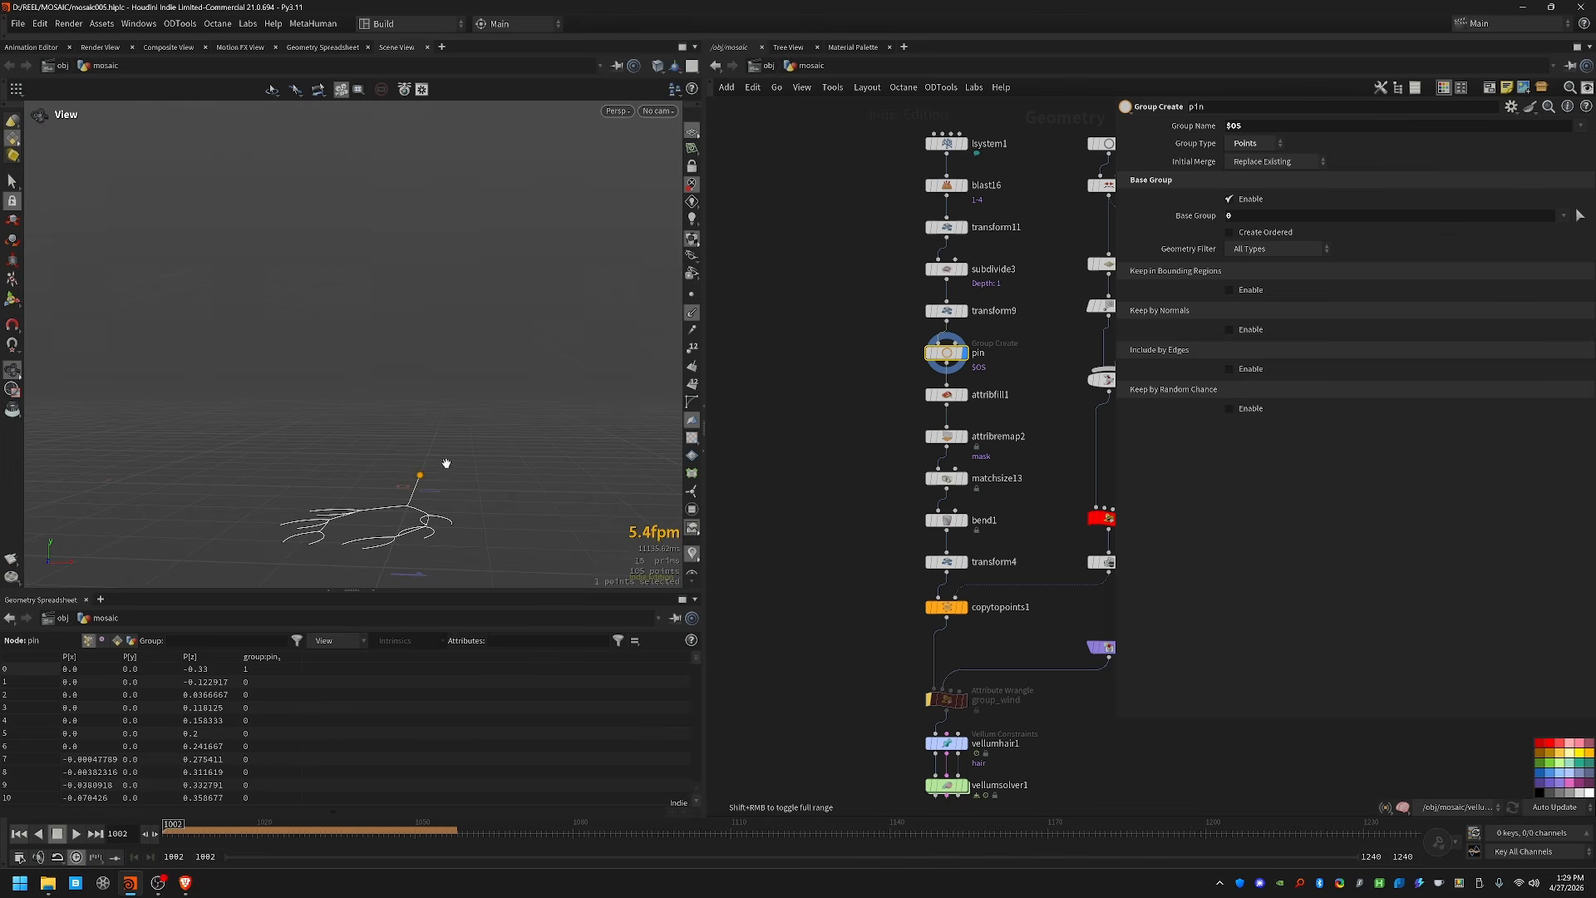
Step: Examine the root point grouped by pin, and display attribfill1 and attribremap2 to compare the mask gradients along the branches
left_click_drag(446, 463, 293, 535)
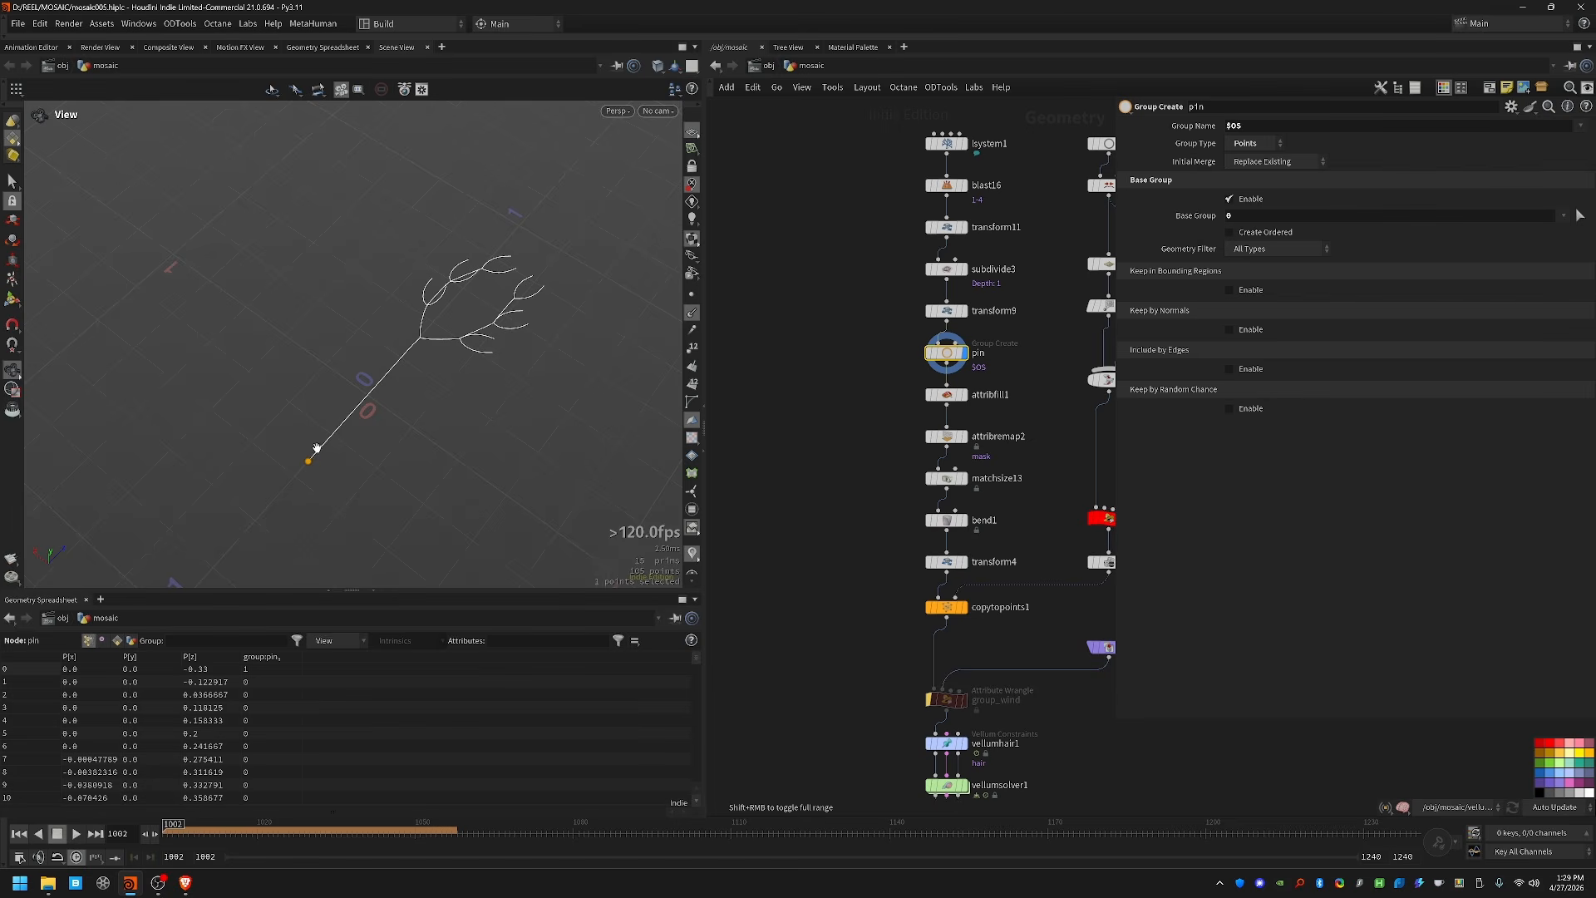
key("Down")
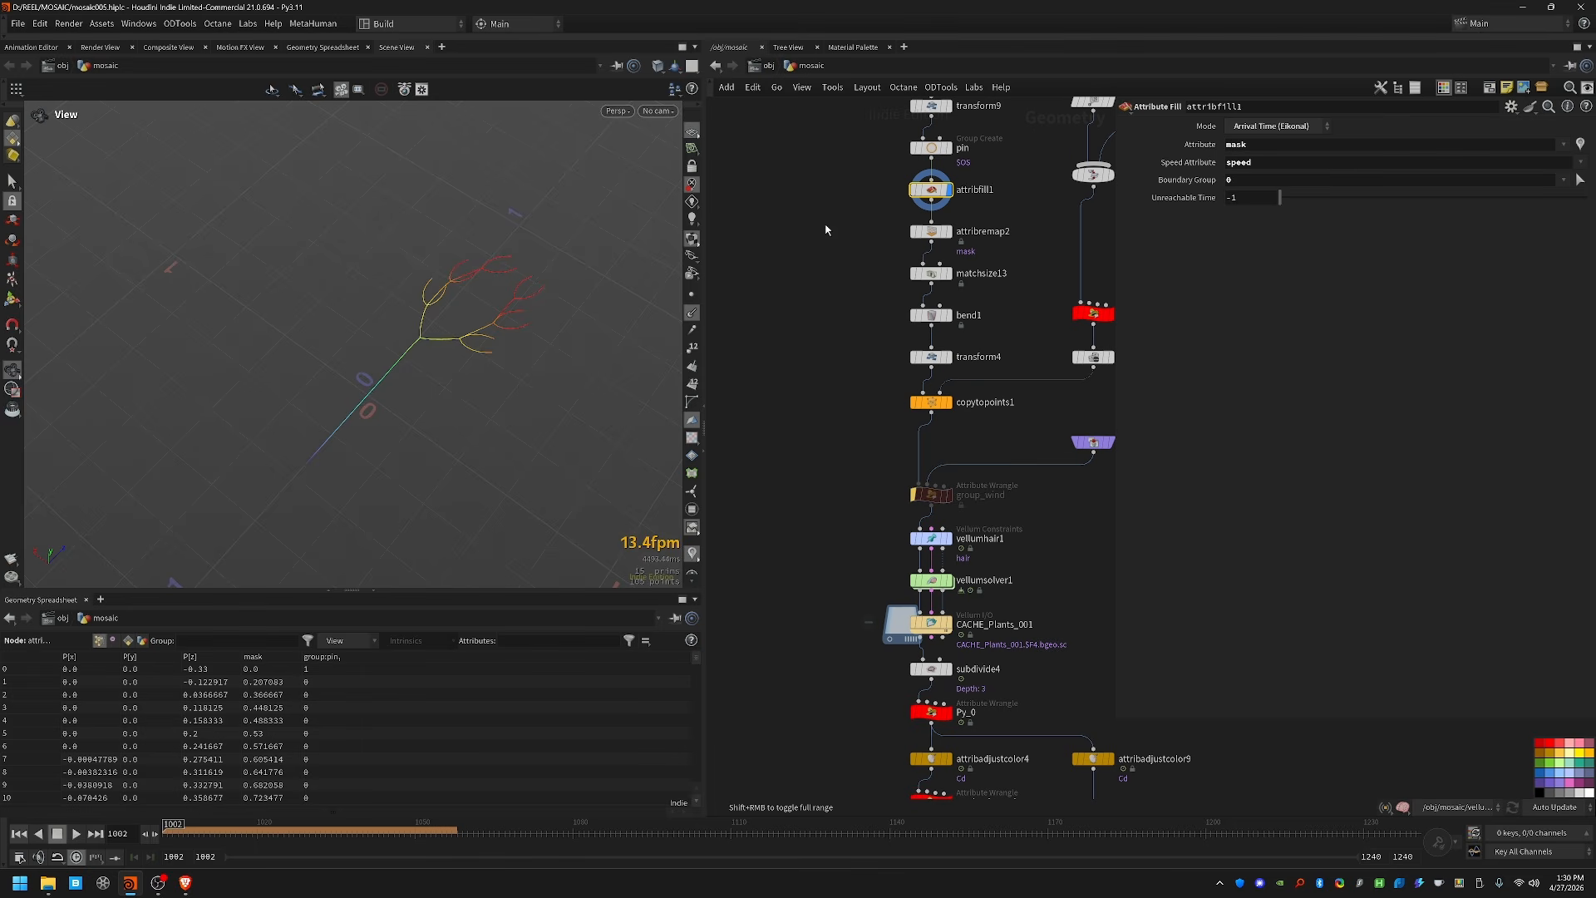
middle_click_drag(406, 379, 419, 495, "alt")
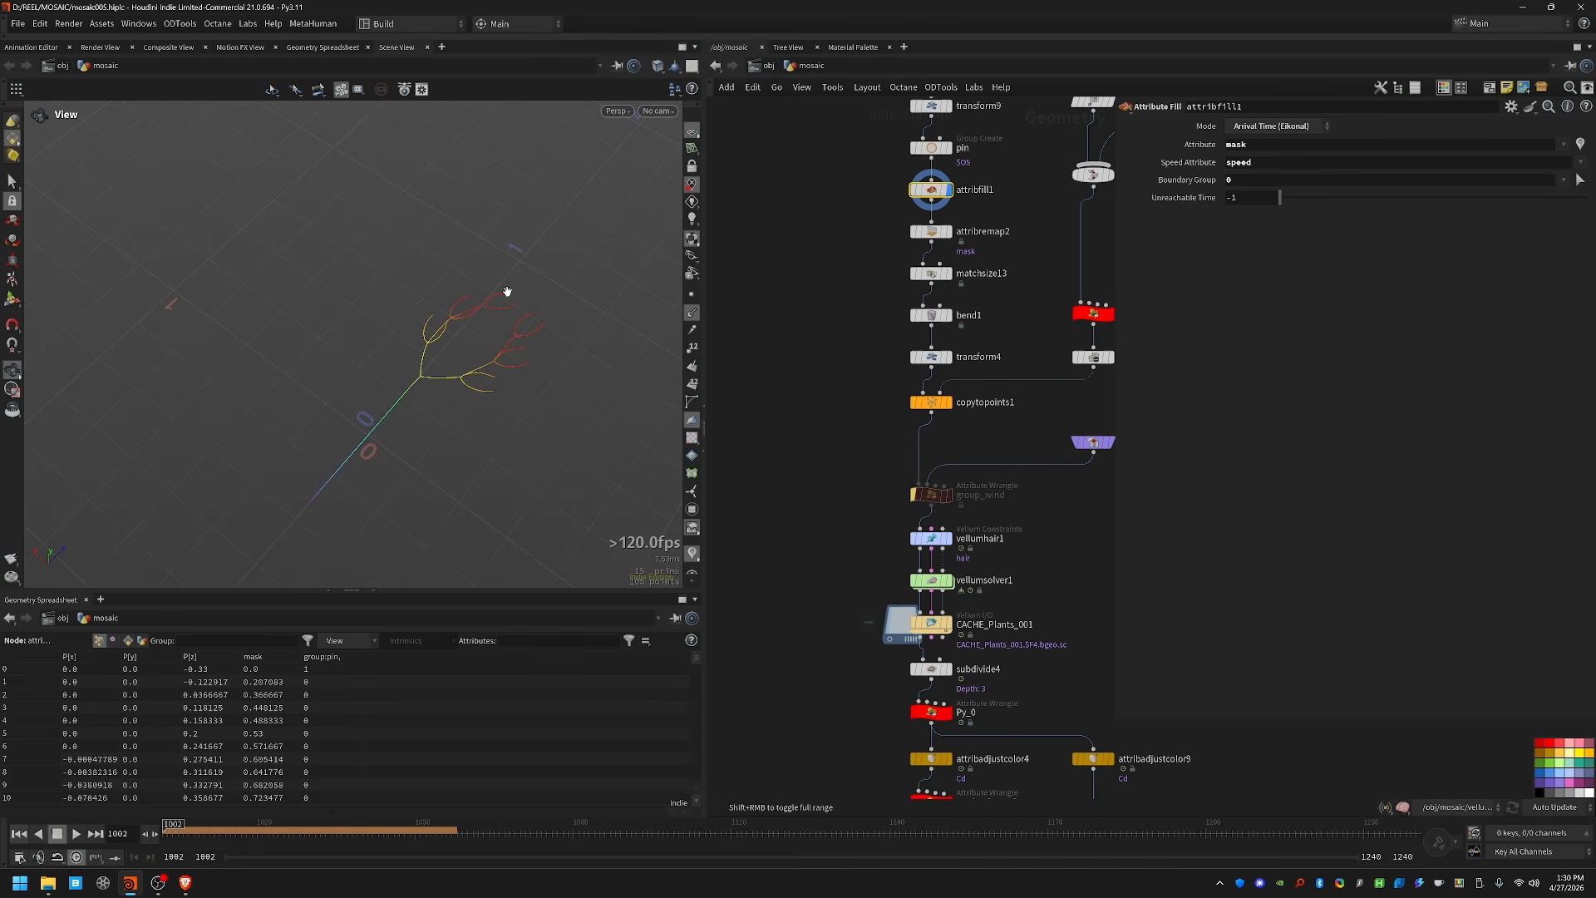
key("Down")
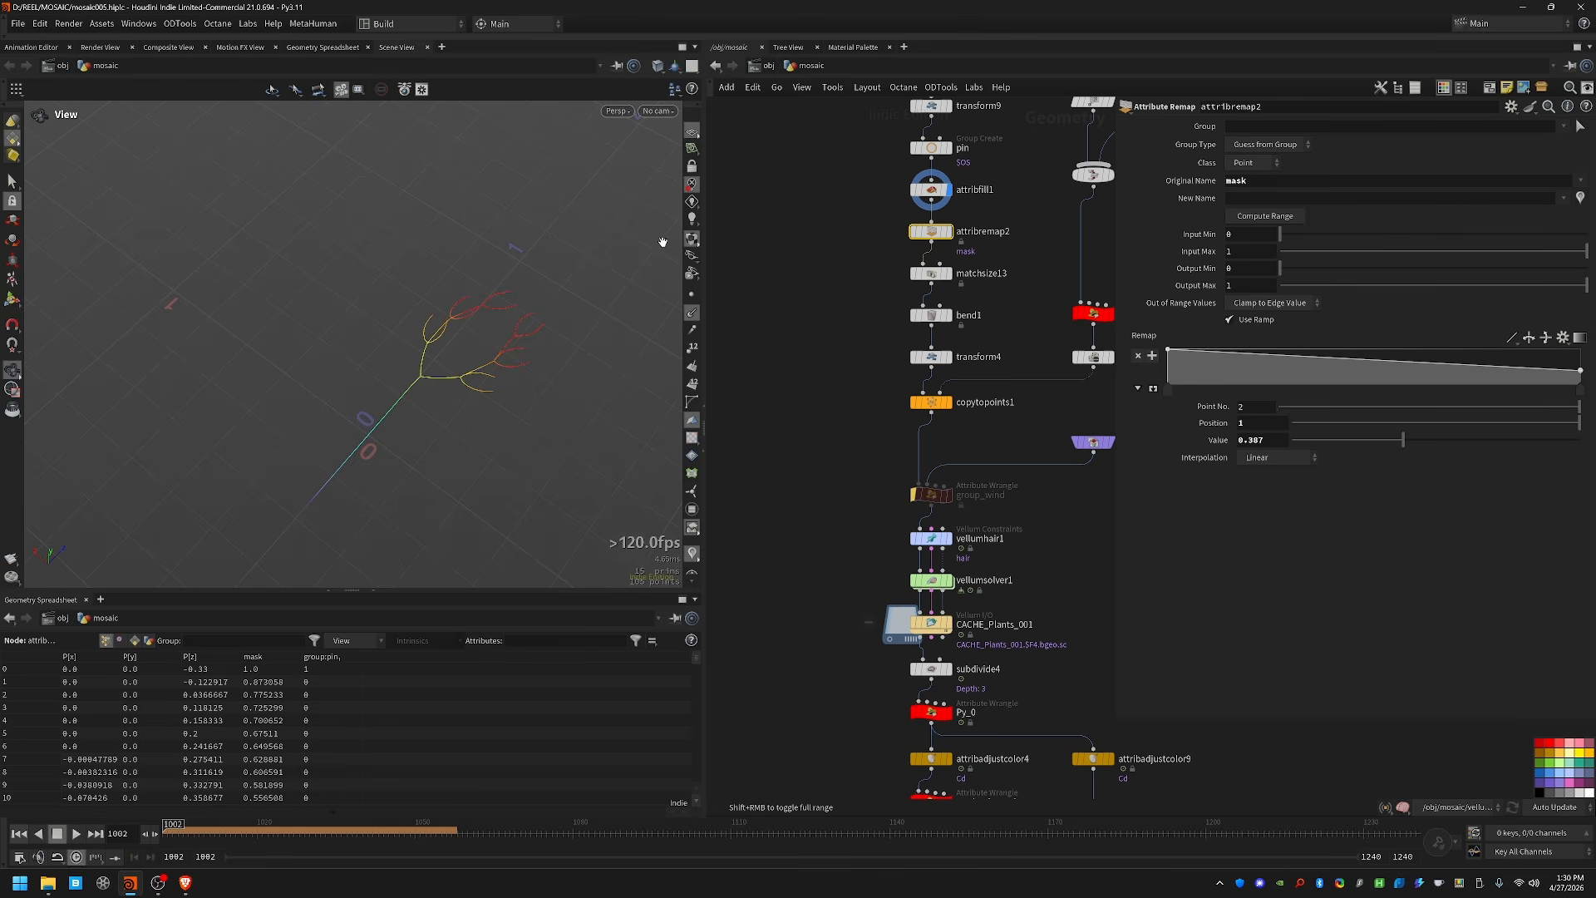
key("r")
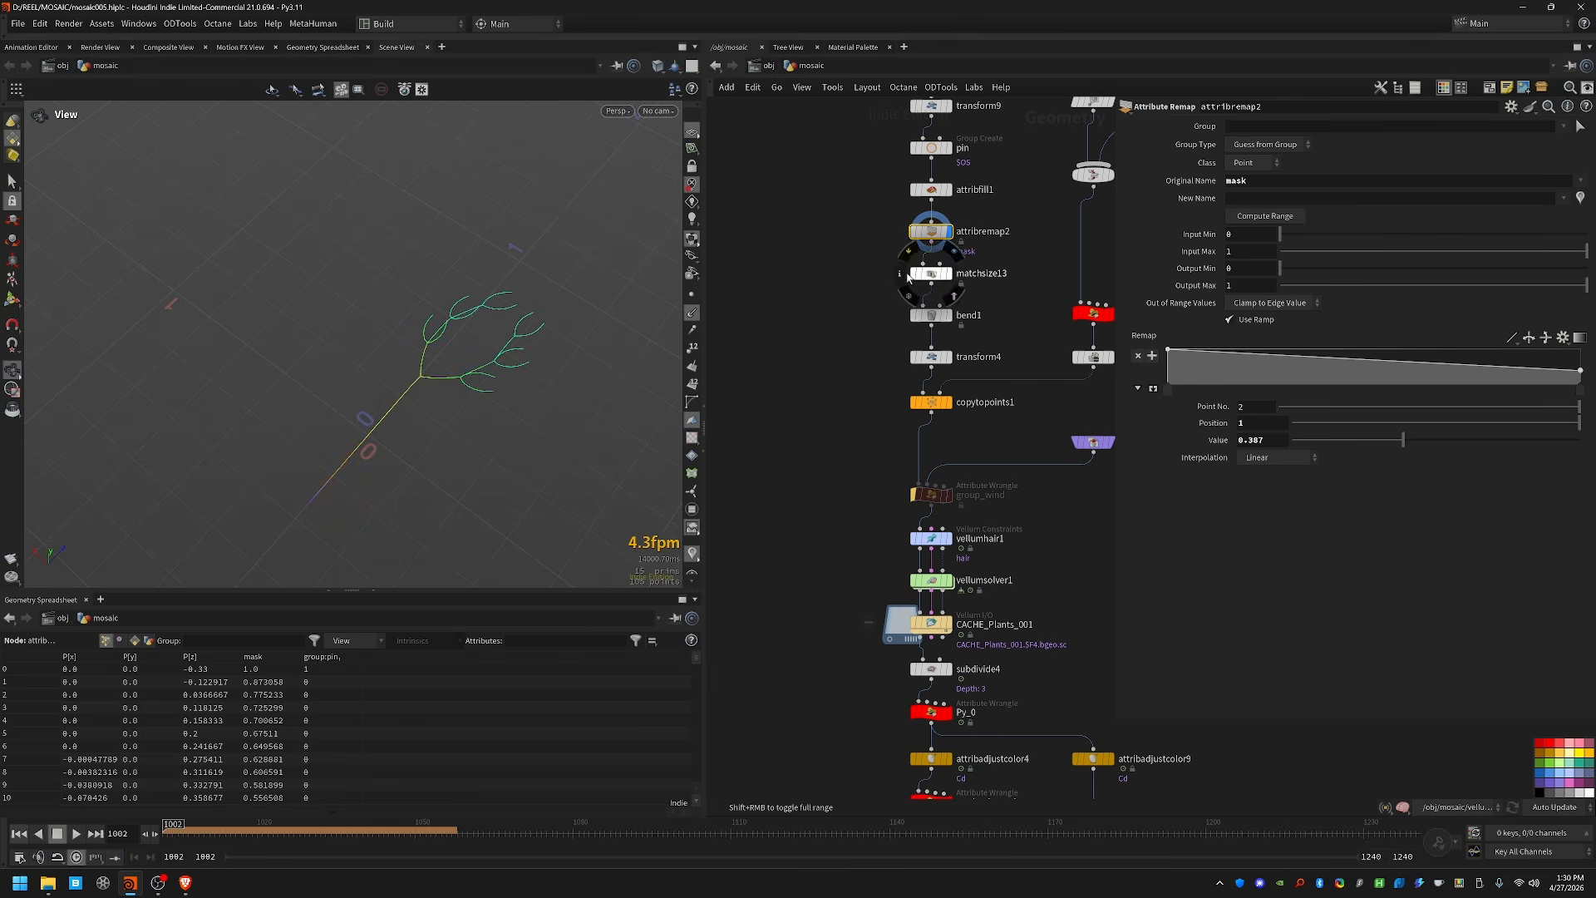
Step: Display bend1 and transform4 in turn and view the bent, rotated plant from another angle
left_click(924, 315)
key("r")
left_click(924, 357)
key("r")
left_click_drag(260, 381, 371, 334)
Step: Move to the placement branch and display circle4 and scatter5 to view the points scattered on the circle
middle_click_drag(1050, 444, 663, 758)
middle_click_drag(844, 491, 953, 502)
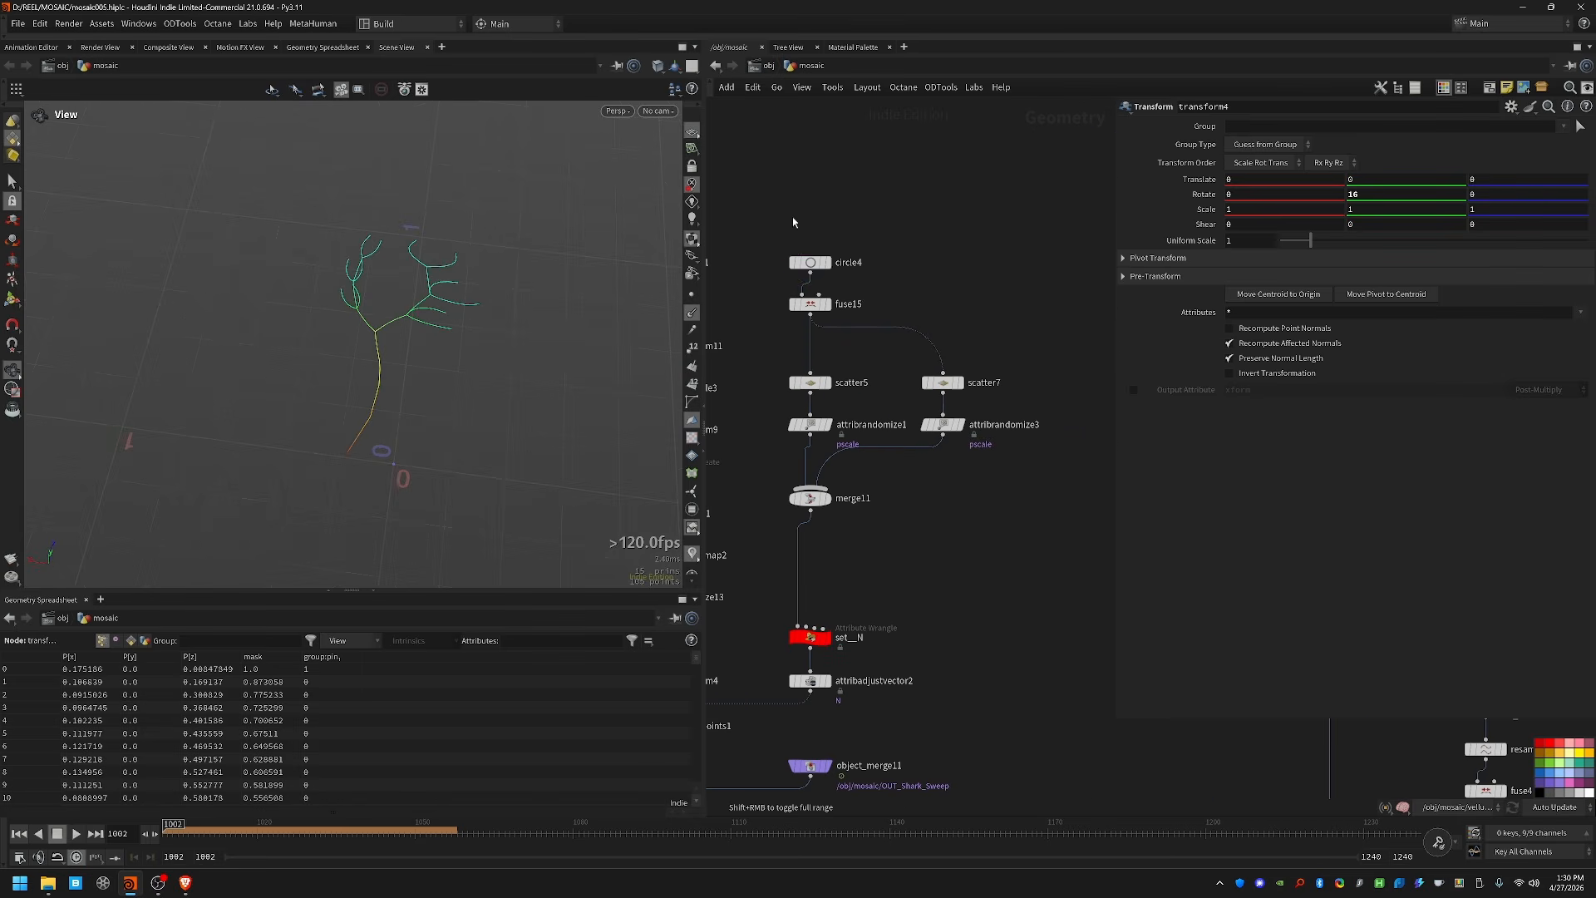
left_click(802, 262)
key("r")
left_click(807, 382)
key("r")
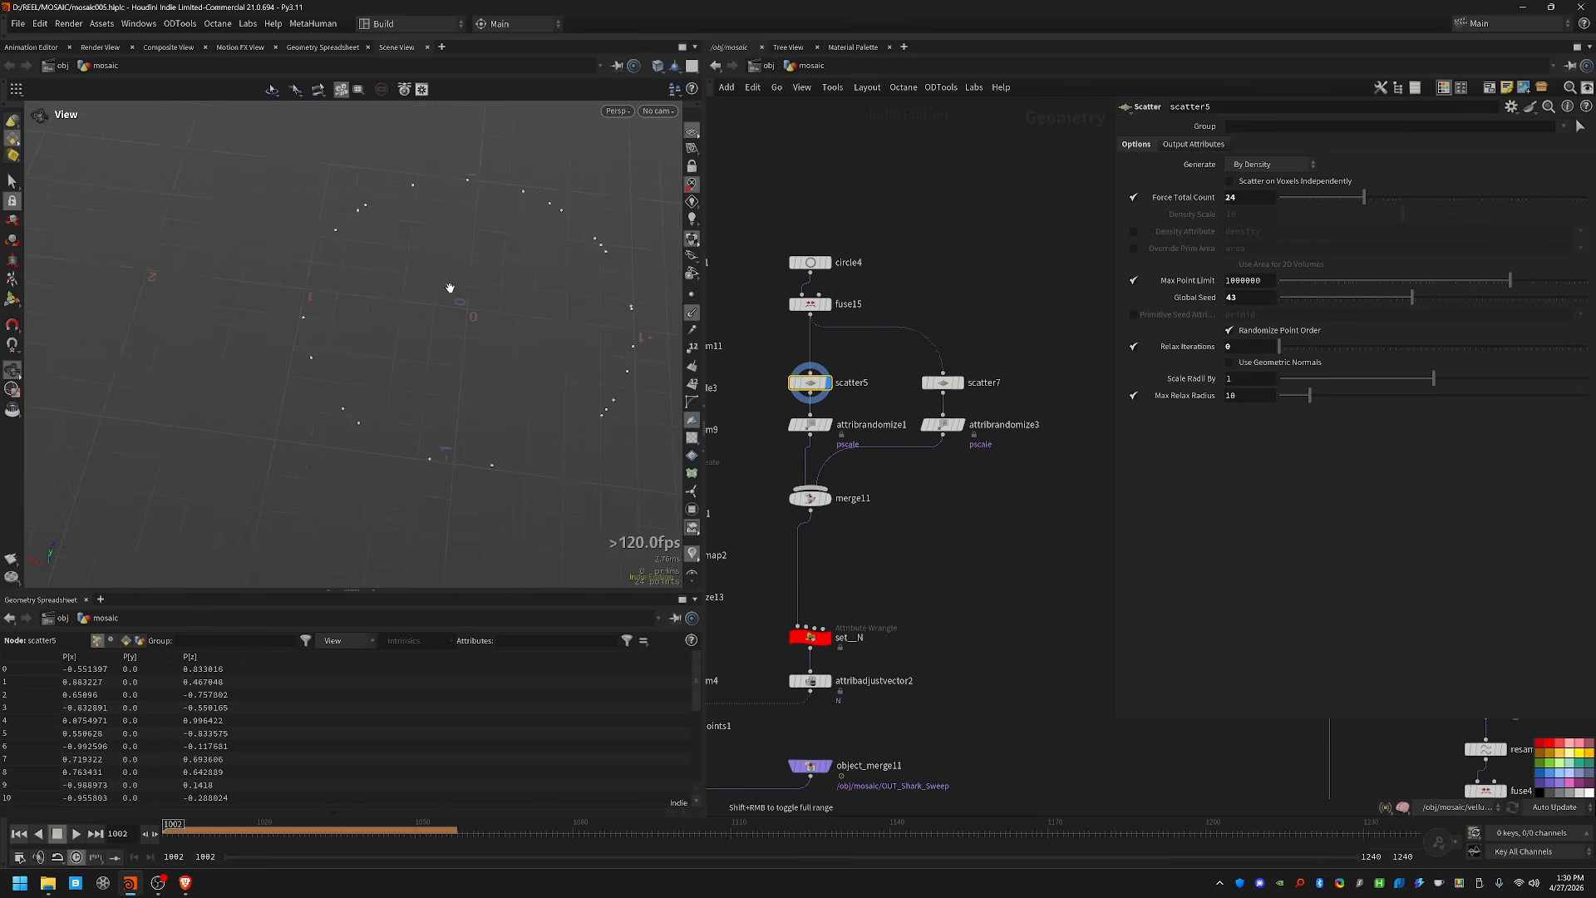
Step: Display scatter7, attribrandomize1 and attribrandomize3 to examine the second scatter and the random pscale ranges of both point sets
left_click(944, 383)
key("r")
left_click(856, 429)
key("r")
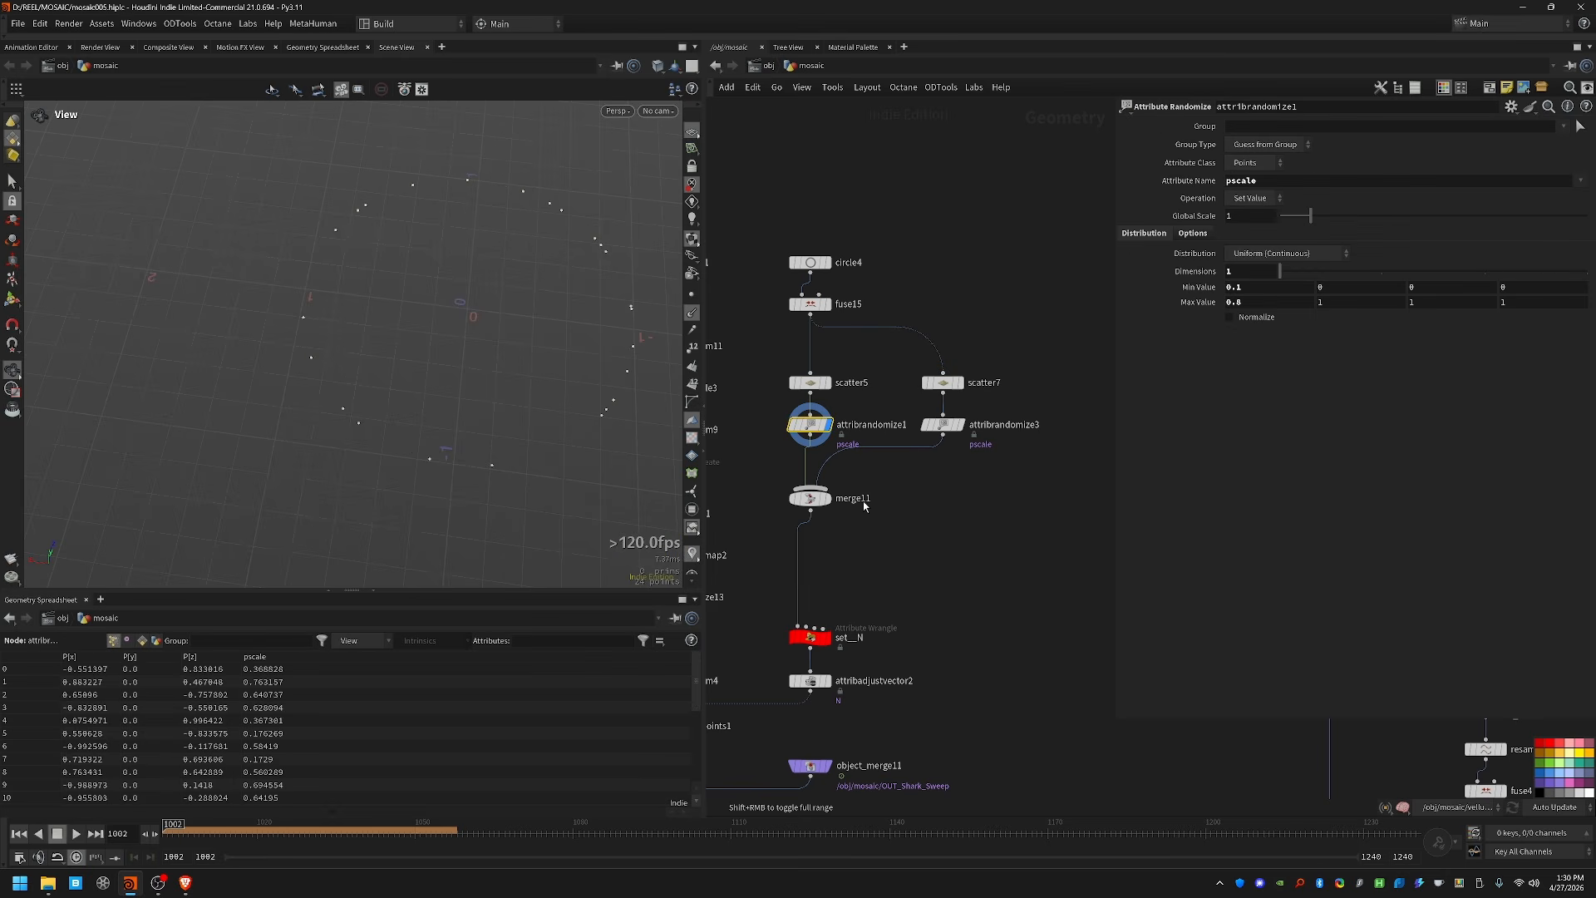
left_click(944, 424)
key("r")
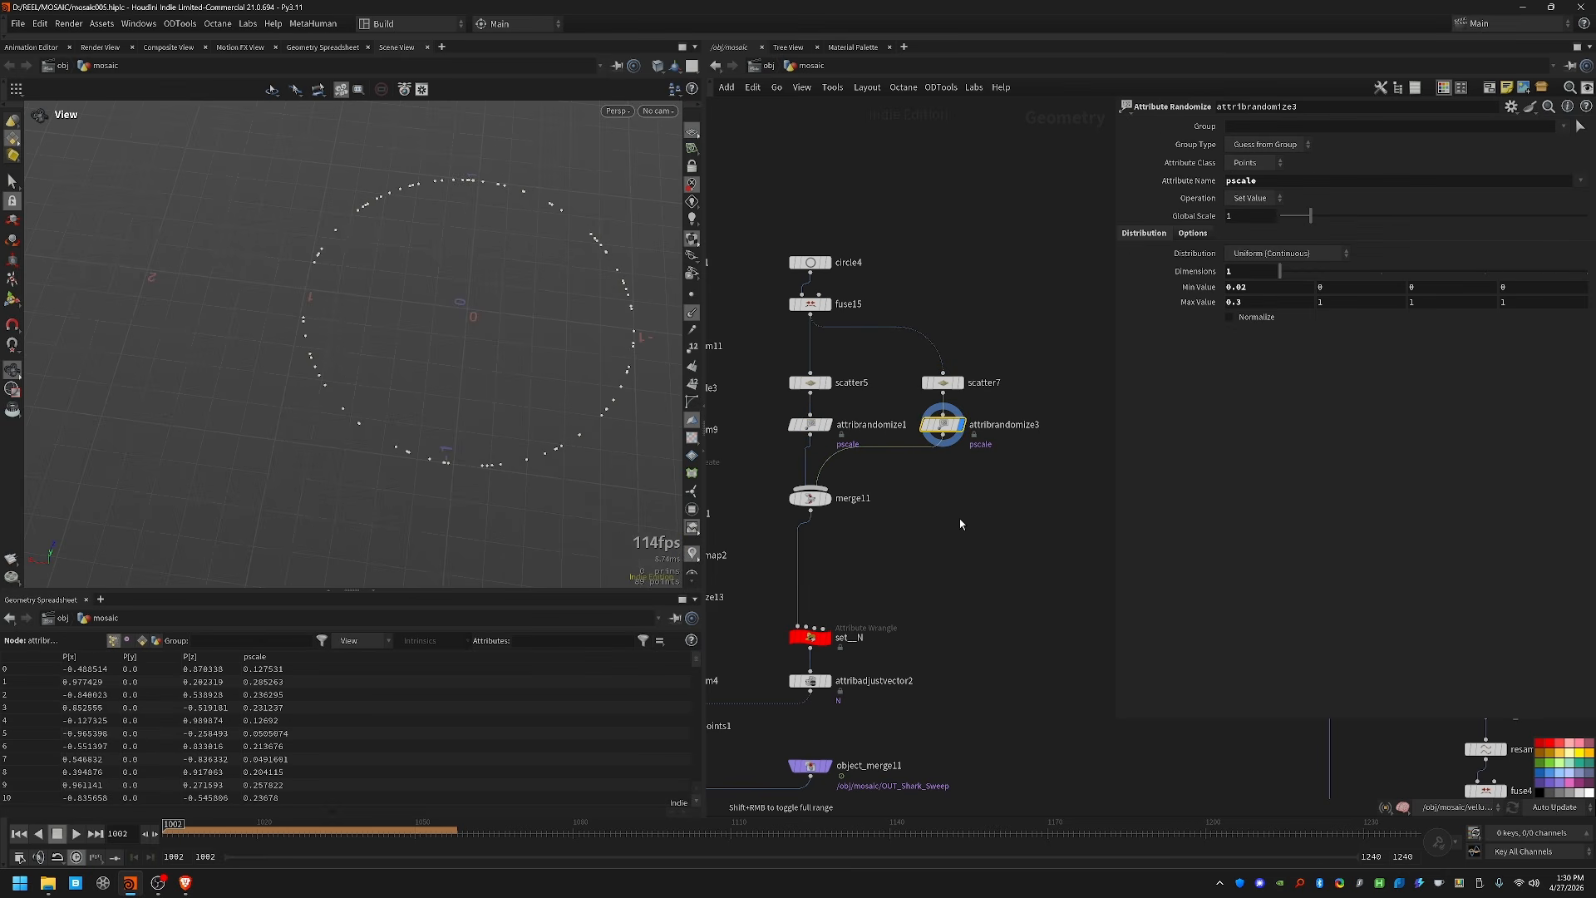
Step: Display set__N and attribadjustvector2 to examine the inward-pointing normals and the noise added to their direction
middle_click_drag(960, 524, 1045, 397)
left_click(896, 510)
key("r")
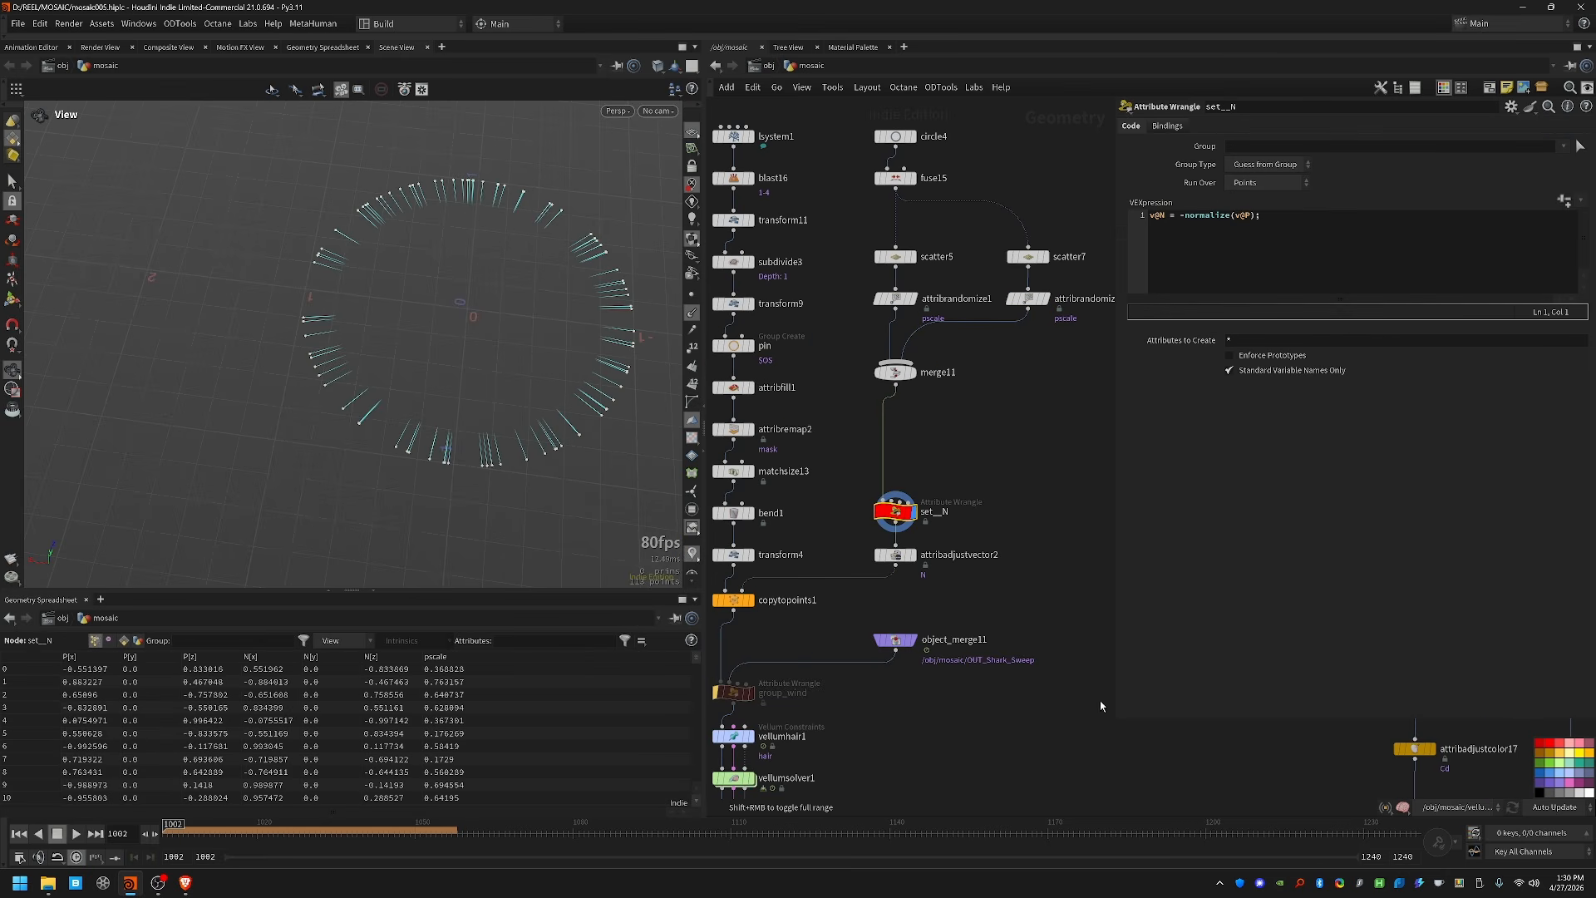
left_click(895, 554)
key("r")
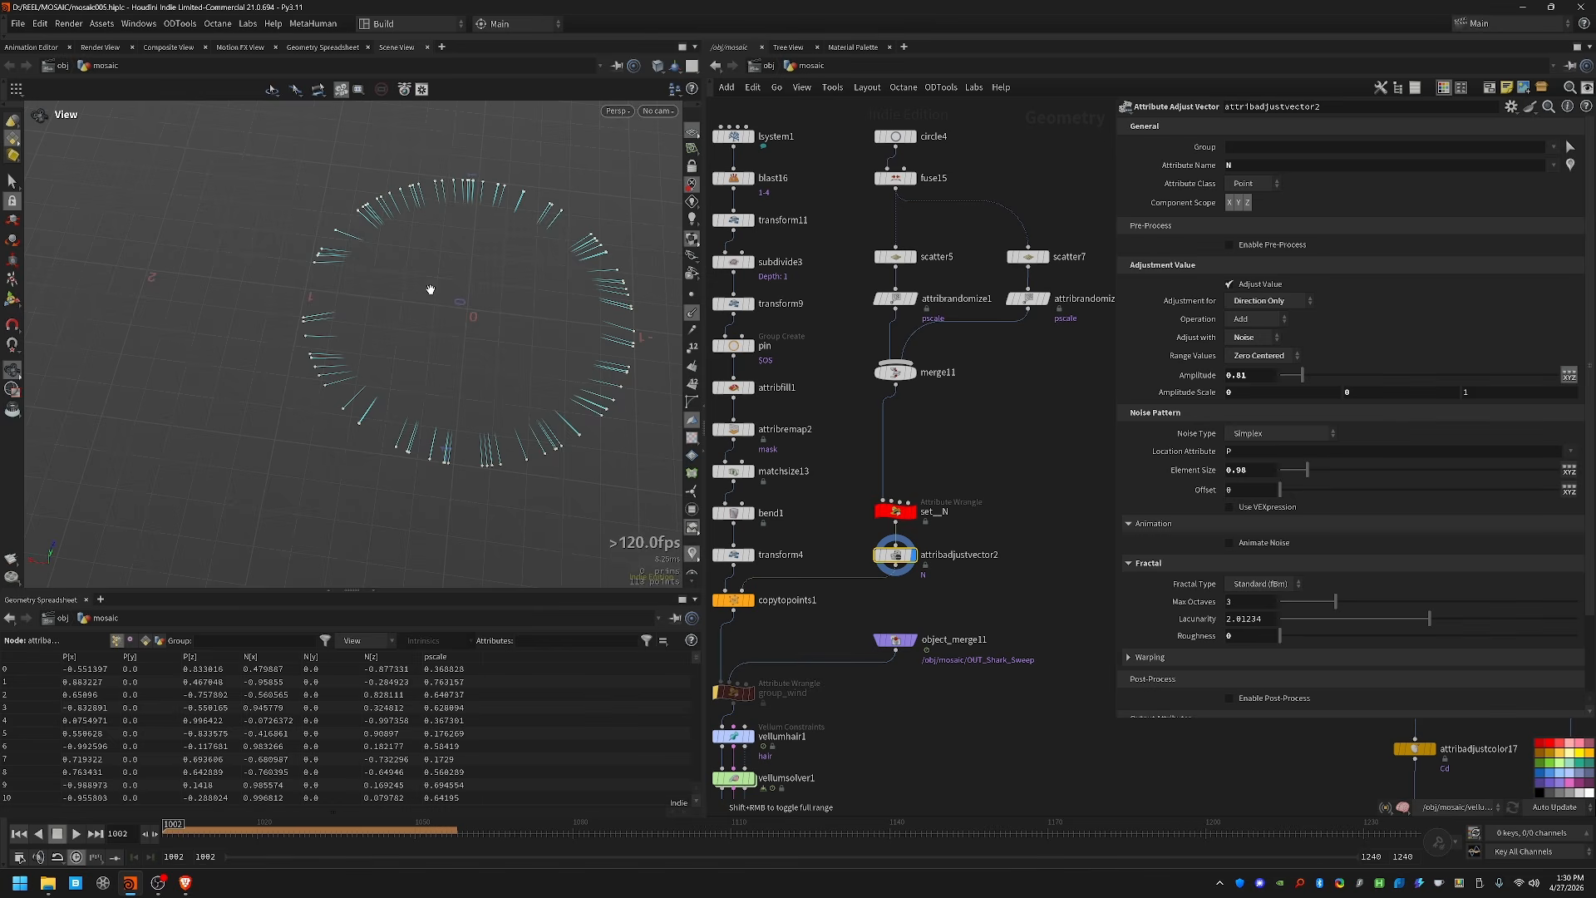
left_click_drag(430, 289, 449, 309)
Step: Display copytopoints1 to view the plants copied around the circle
middle_click_drag(1025, 424, 1114, 329)
left_click(825, 502)
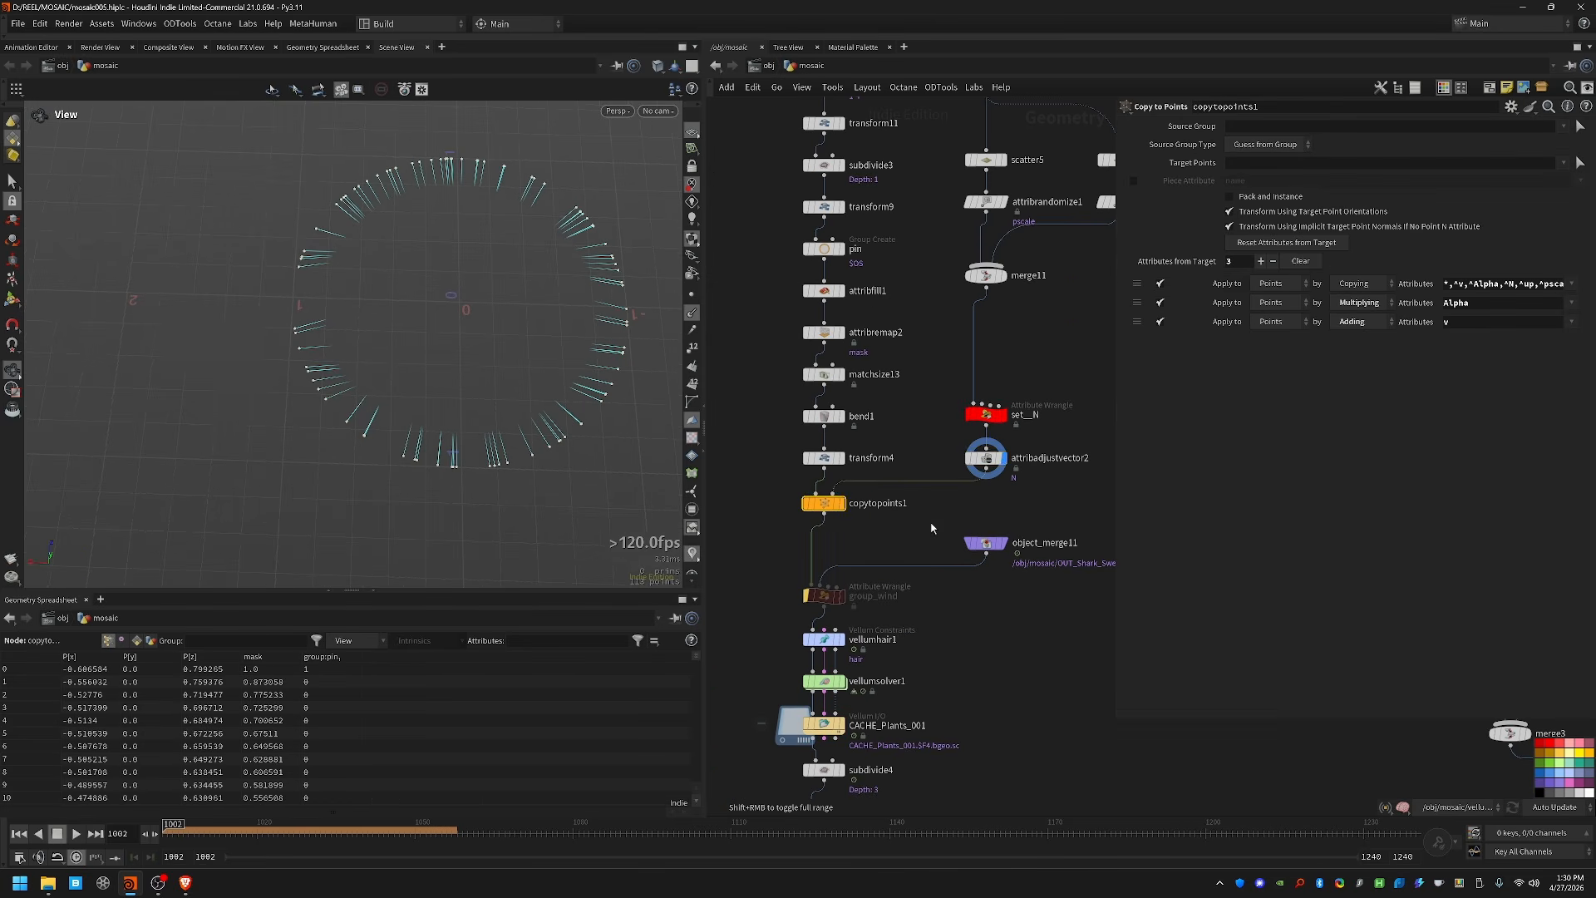
key("r")
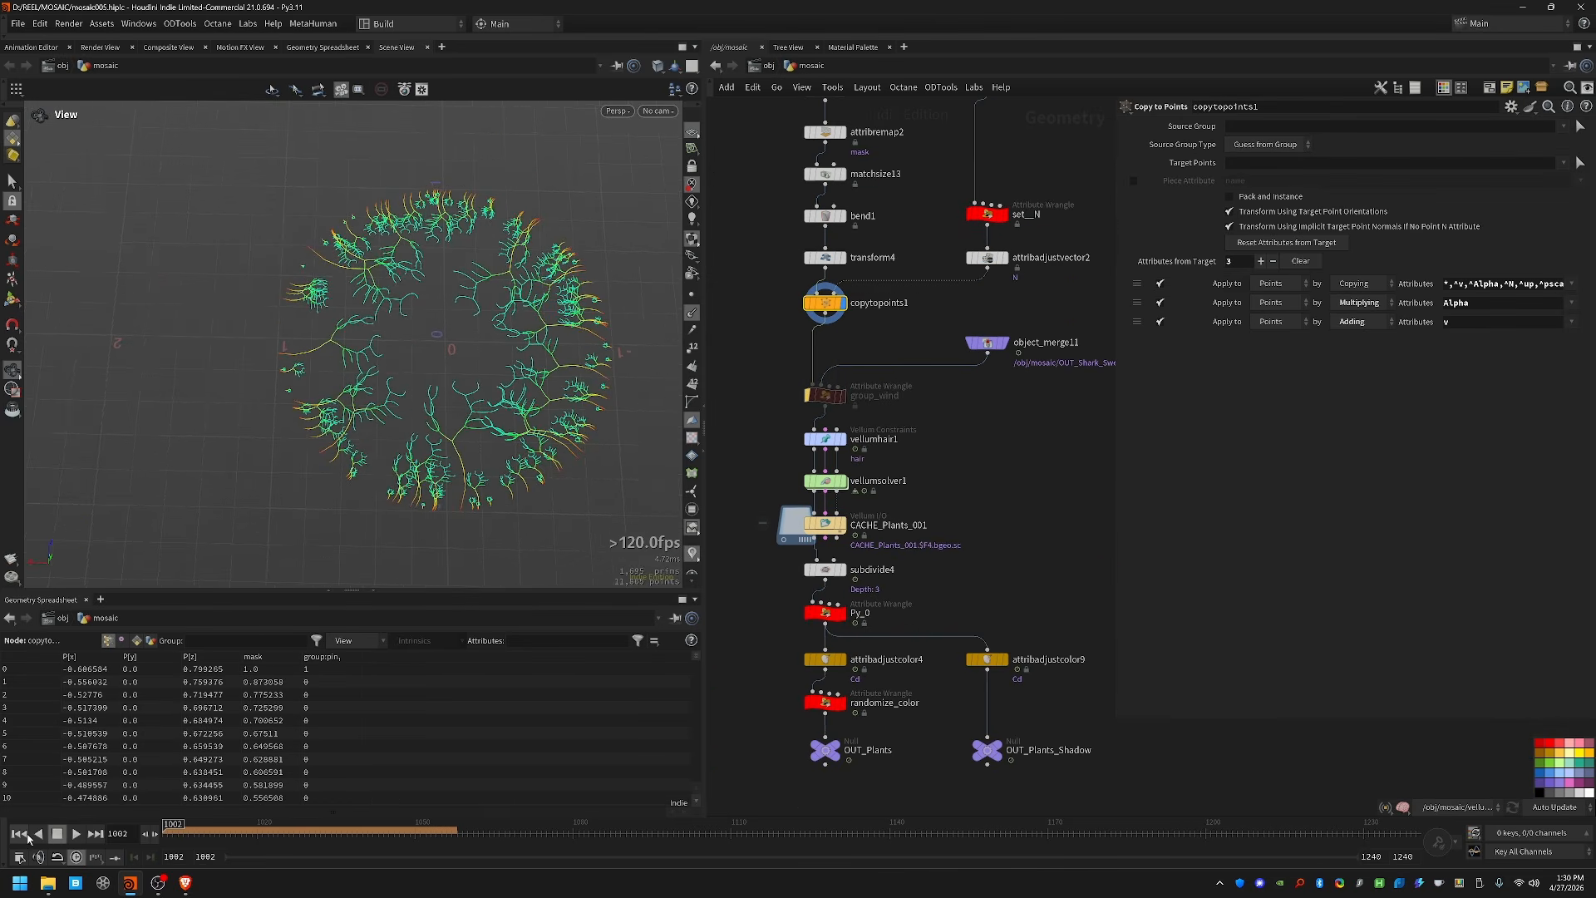
Step: Display vellumhair1 and examine its pin points, stretch settings and bend stiffness scaled by the mask attribute
left_click(824, 438)
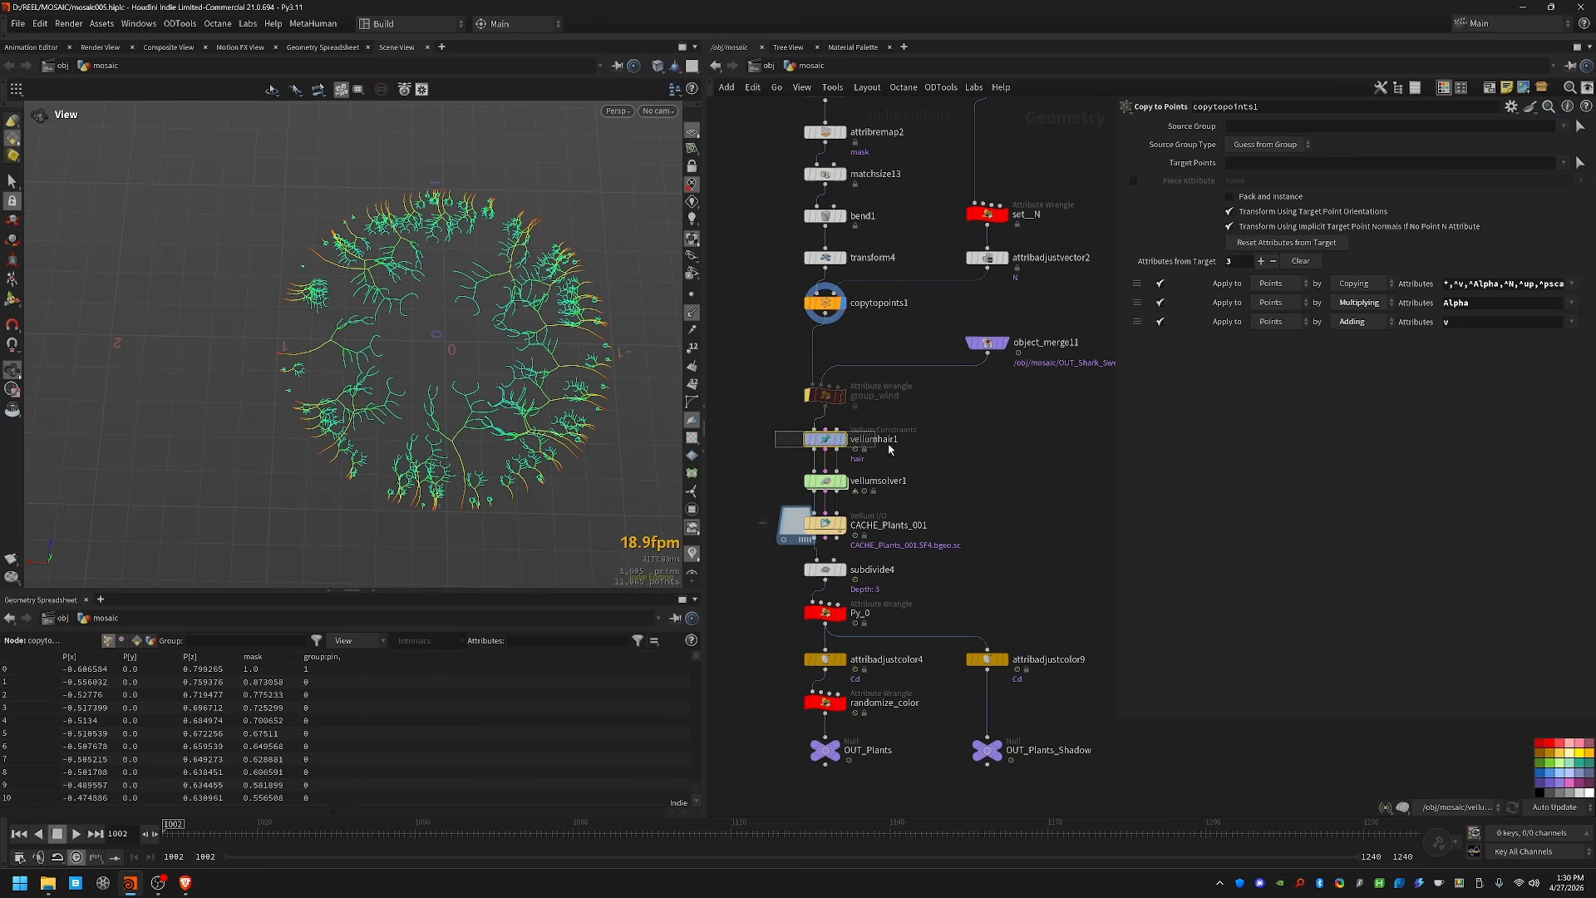
scroll(1258, 194, "up", 3)
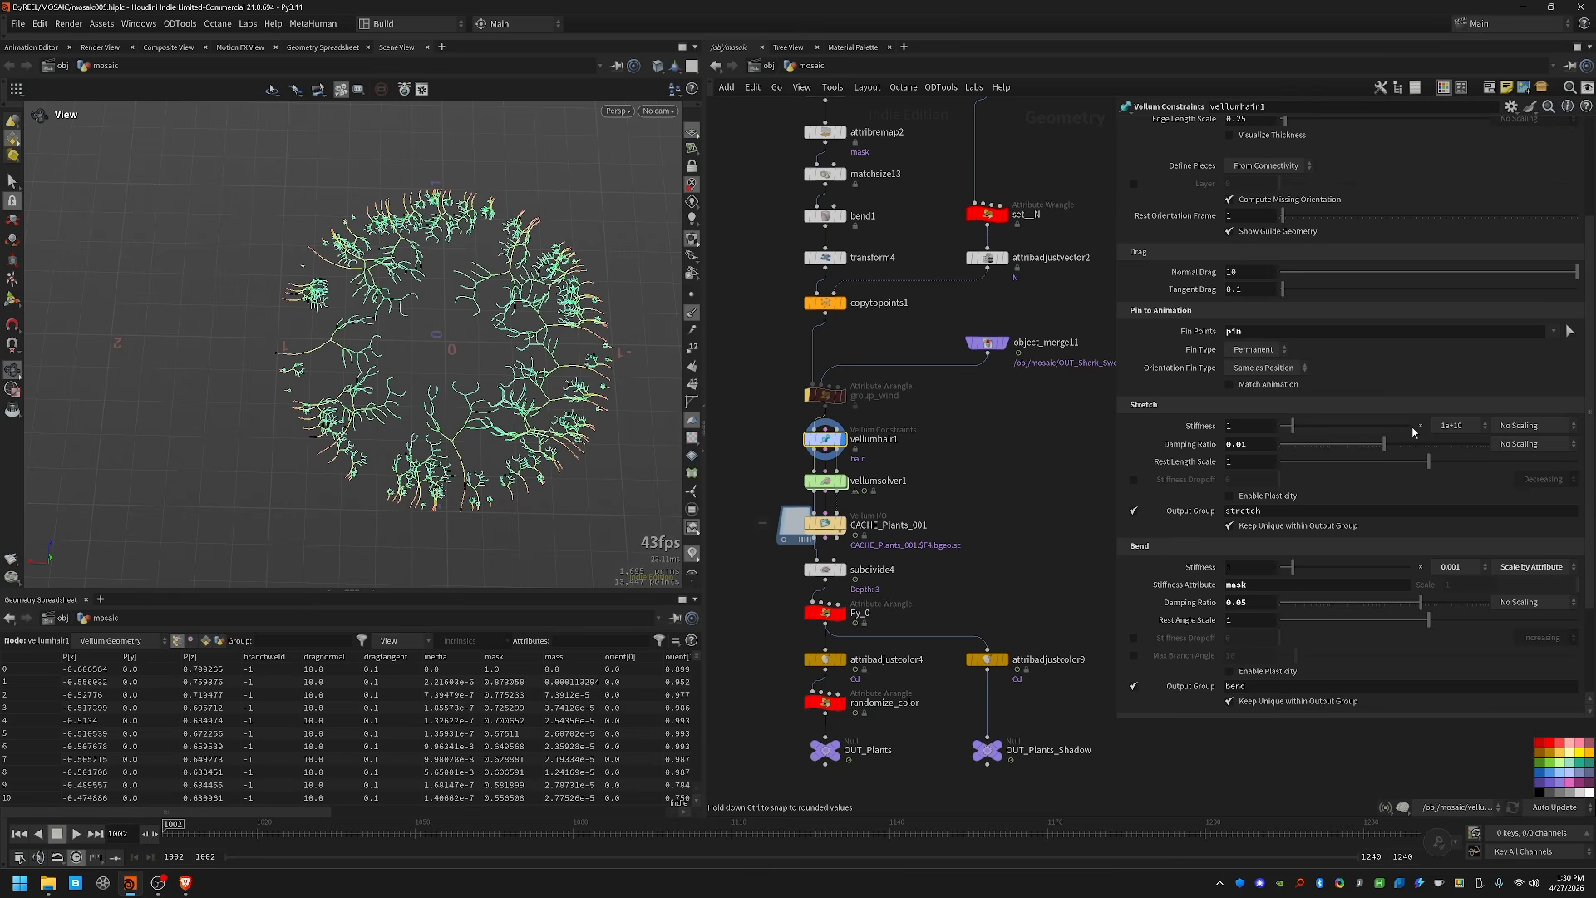
scroll(1292, 474, "down", 3)
scroll(1291, 474, "down", 1)
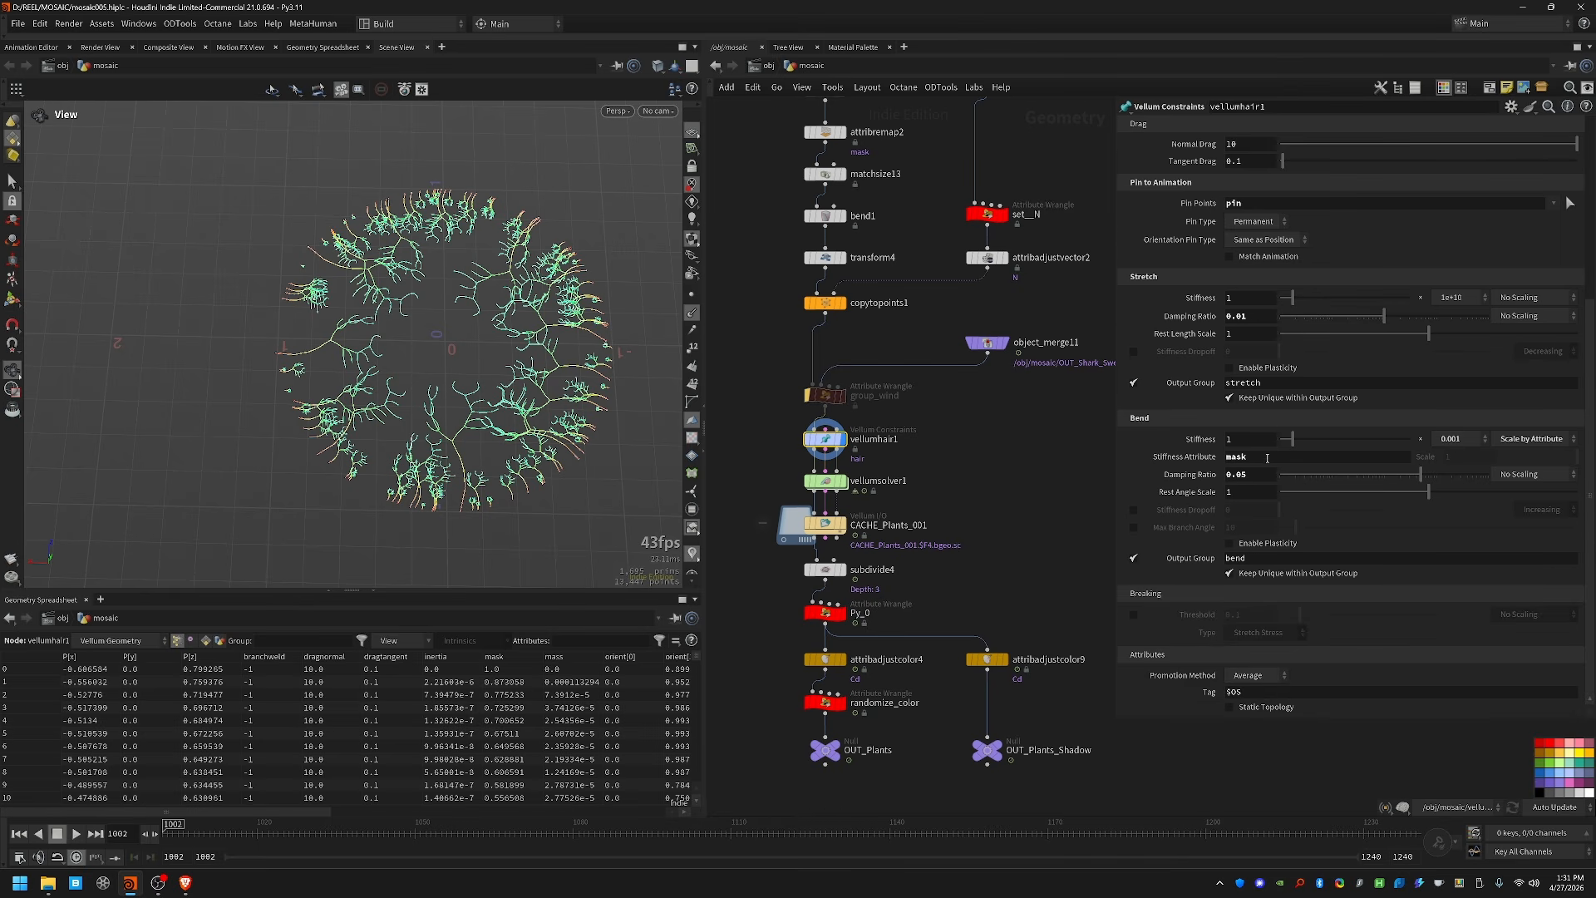
Step: Inspect the noise_wind force inside vellumsolver1, preview the plant simulation, and stop playback at frame 1166
double_click(819, 481)
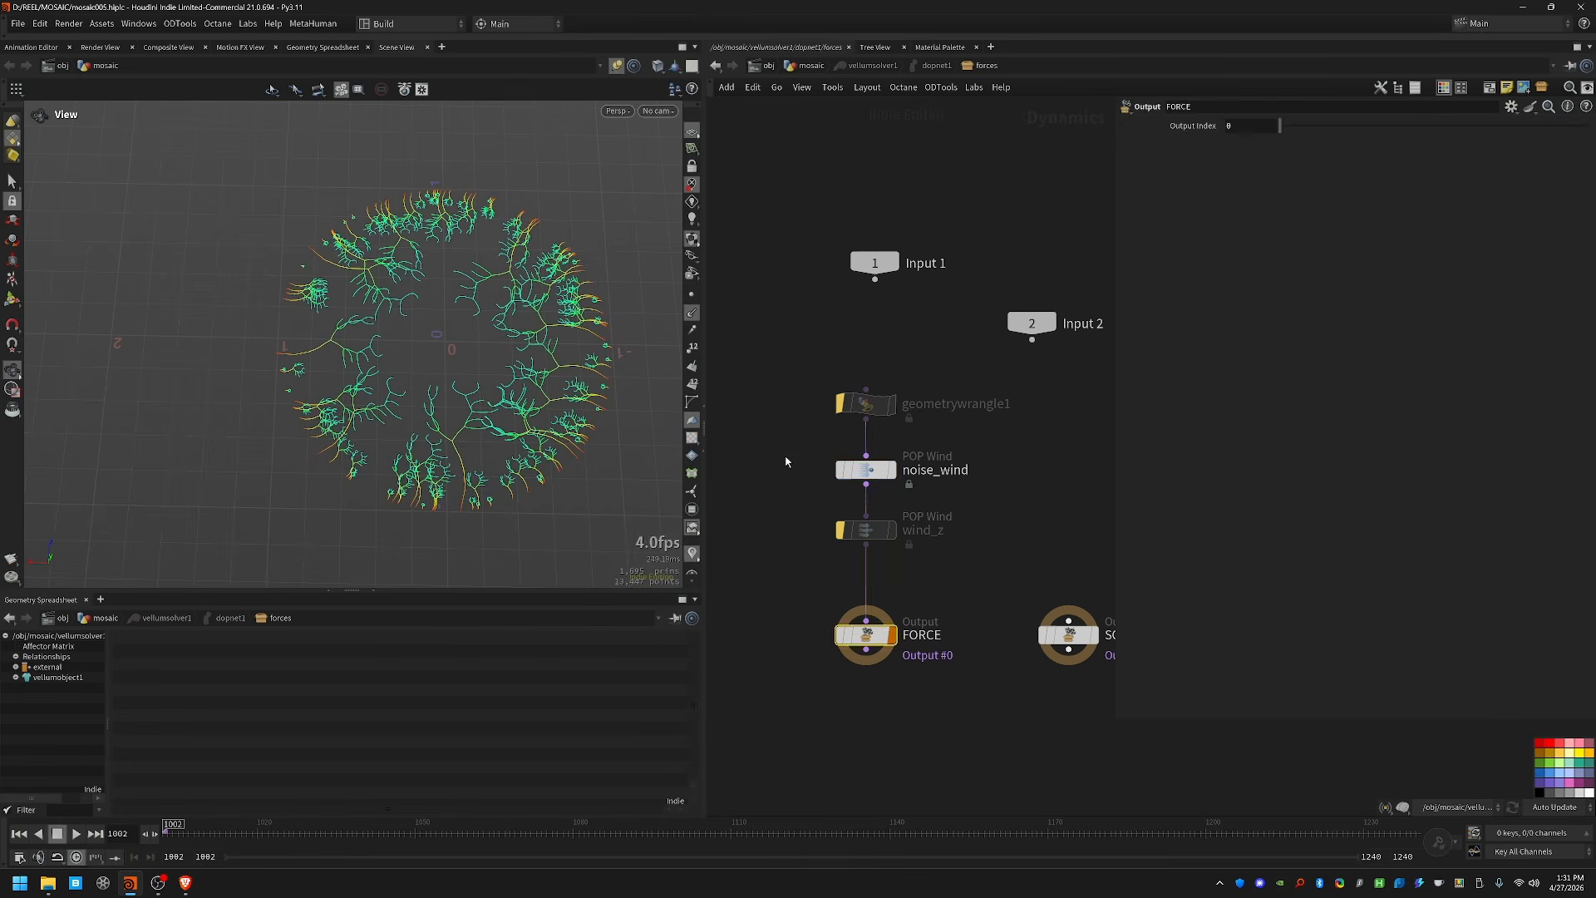
left_click(865, 470)
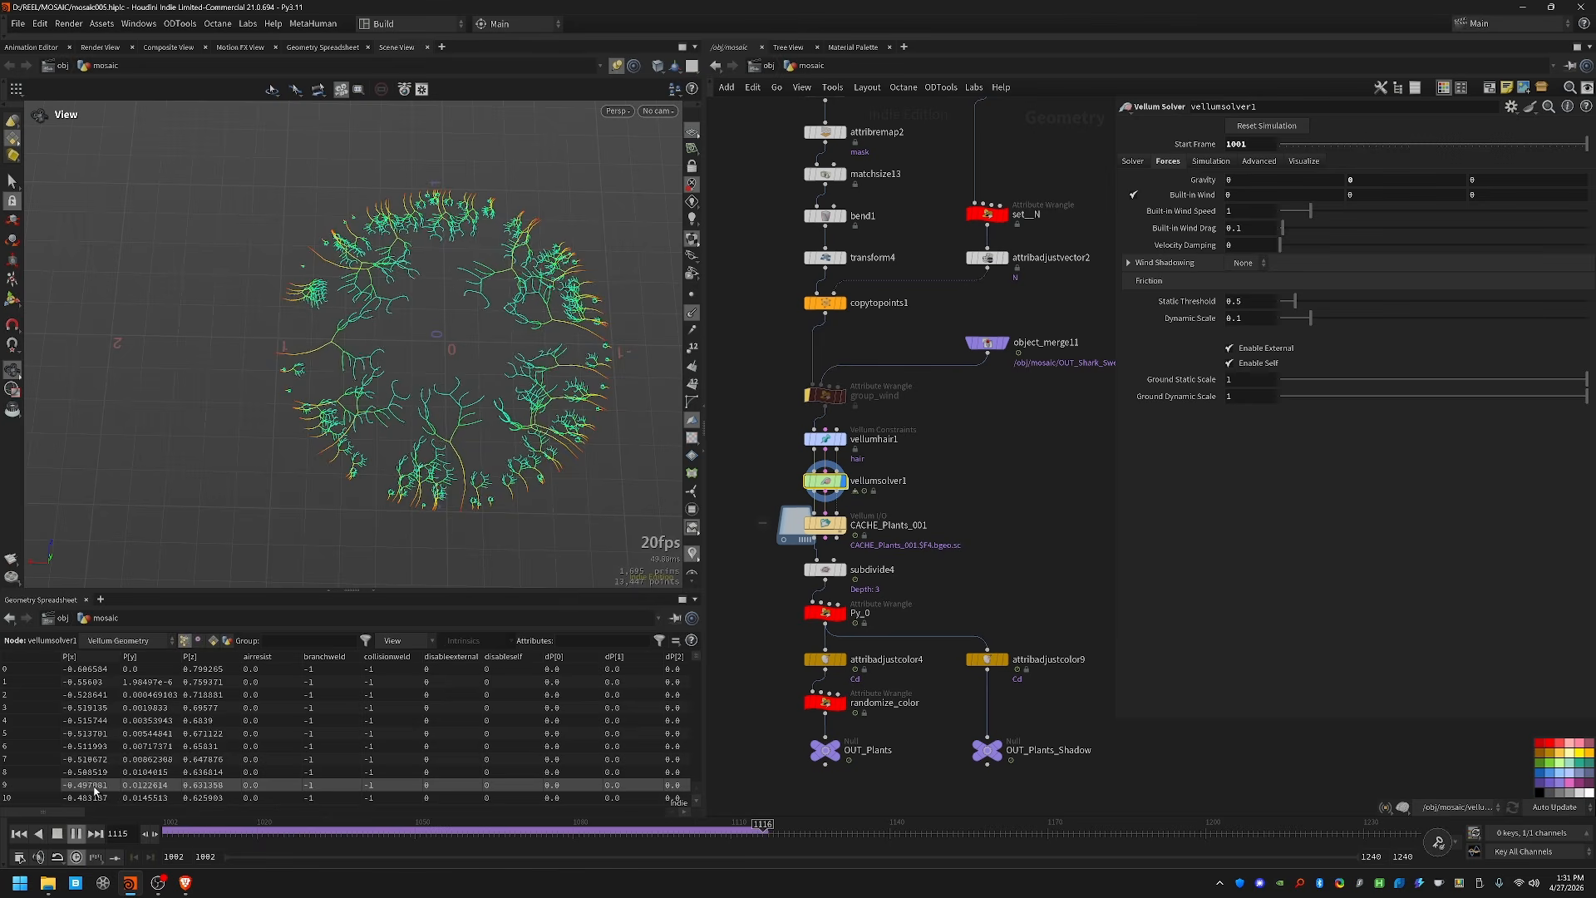
left_click(78, 833)
middle_click_drag(963, 414, 947, 480)
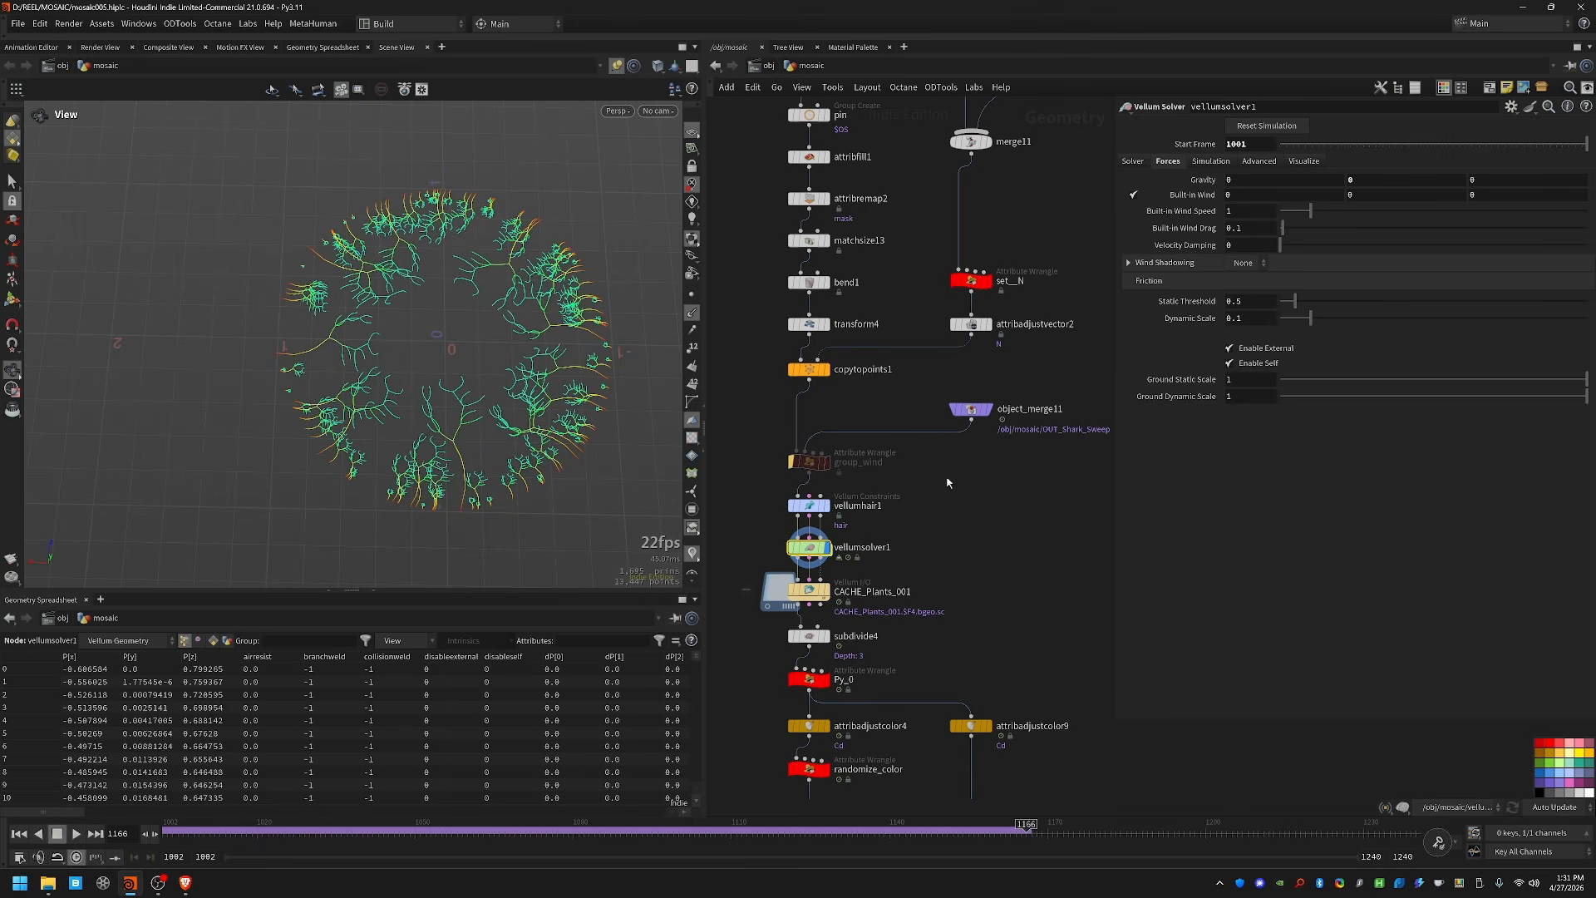
Step: Overlay object_merge11's shark geometry on the simulated plants as a template and scrub back to frame 1002
left_click(994, 434)
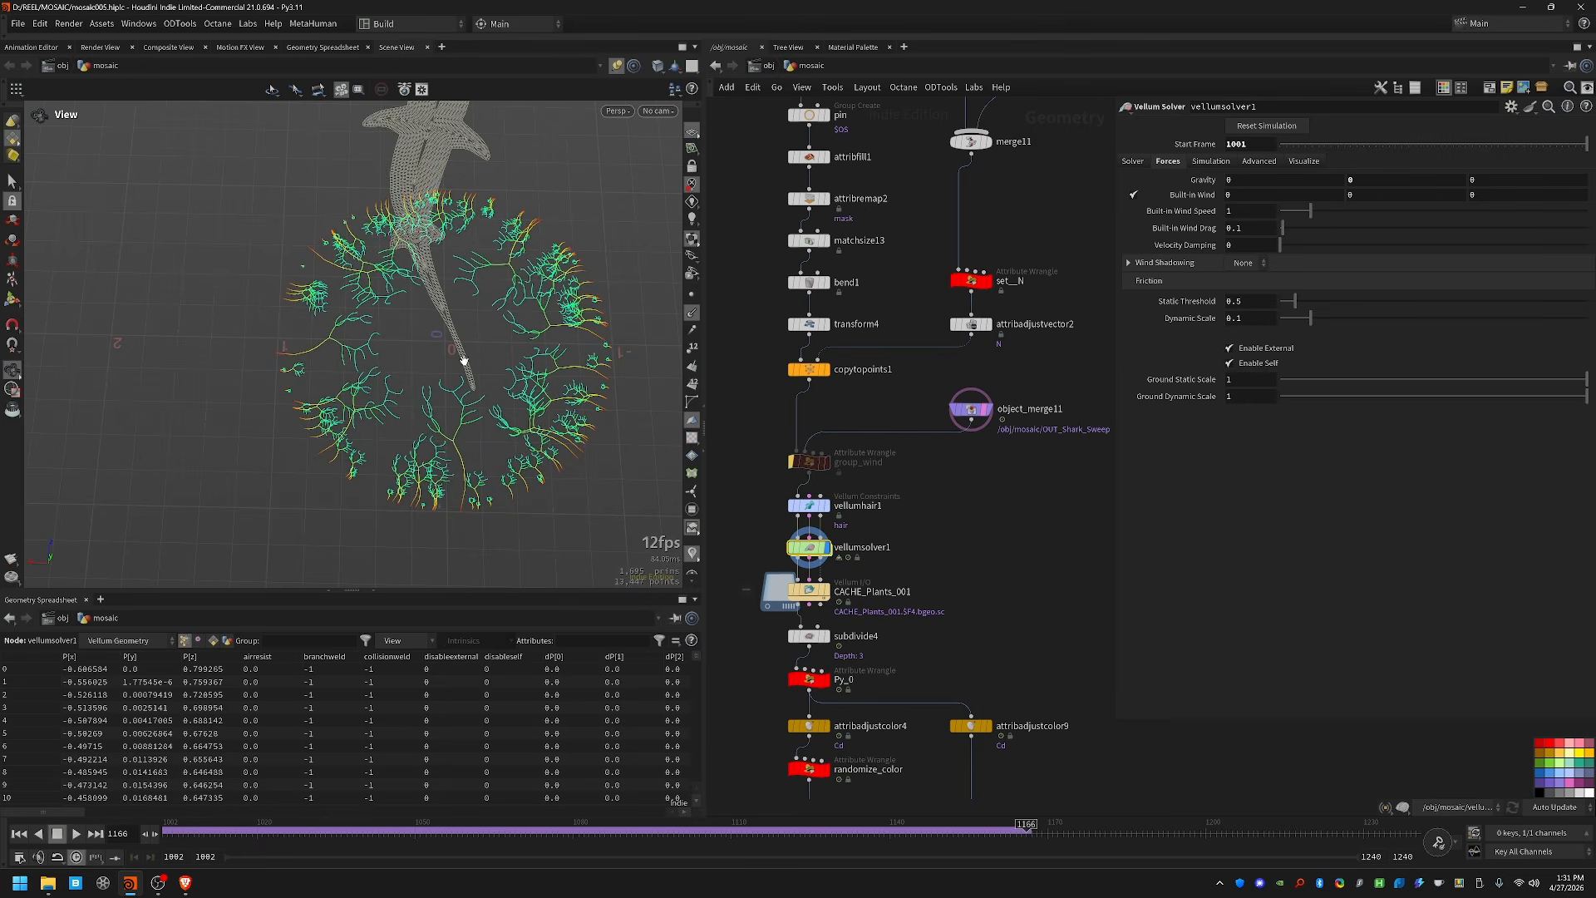
mouse_move(464, 361)
left_mouse_down()
mouse_move(510, 371)
mouse_move(461, 357)
left_mouse_up()
left_click_drag(238, 830, 154, 823)
middle_click_drag(842, 390, 851, 444)
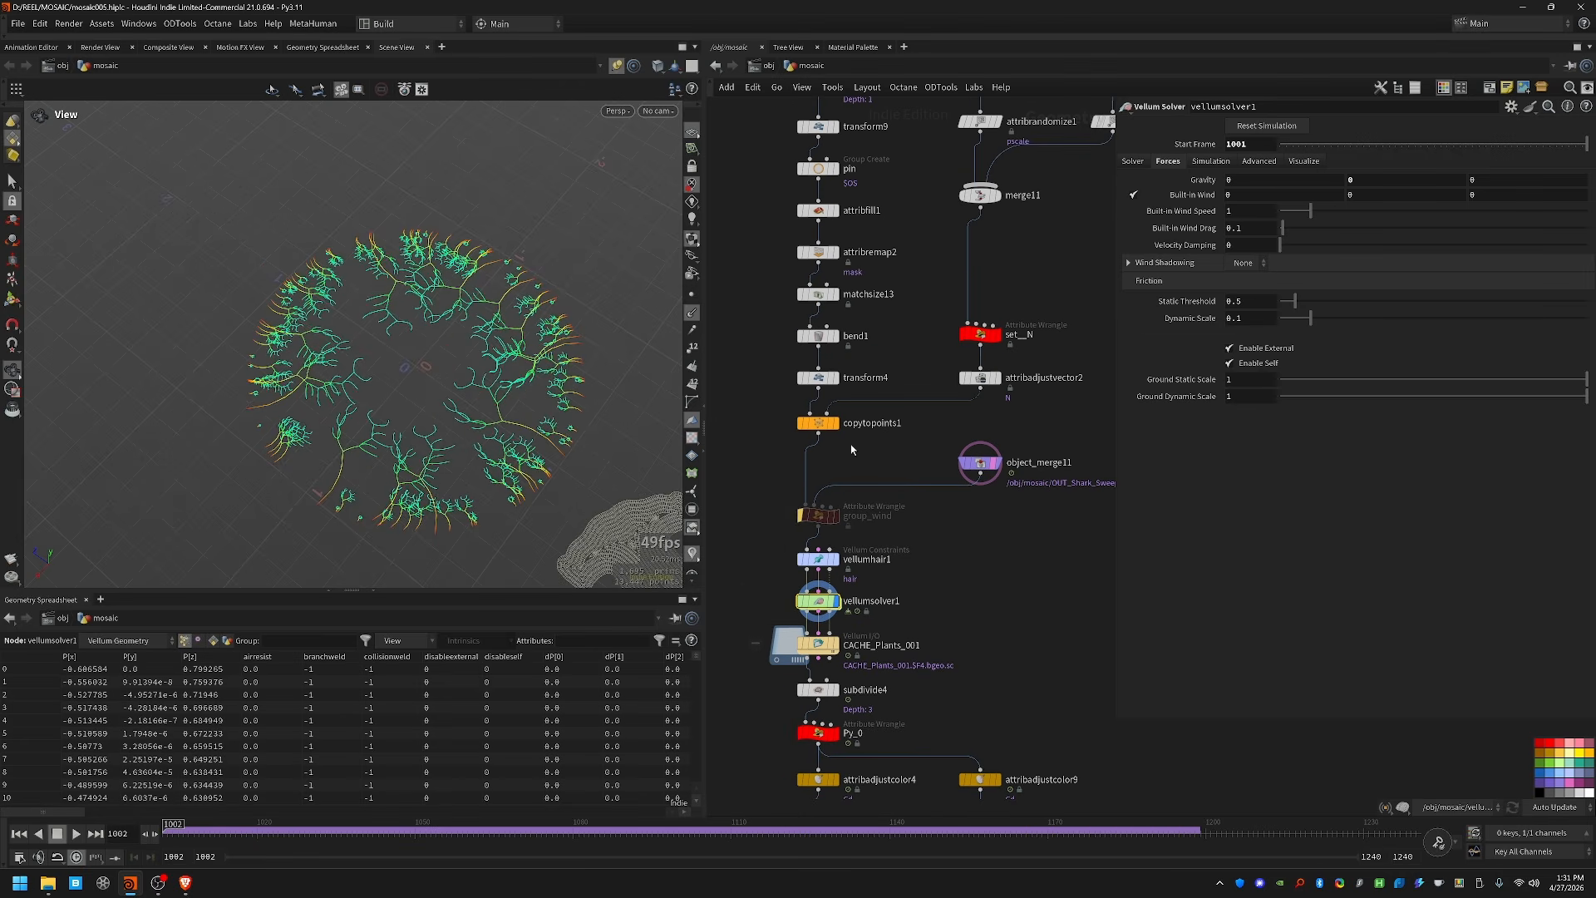
Step: Enable the bypassed group_wind wrangle and display it to examine the plant points grouped by distance to the shark
left_click_drag(784, 487, 812, 519)
left_click(815, 517)
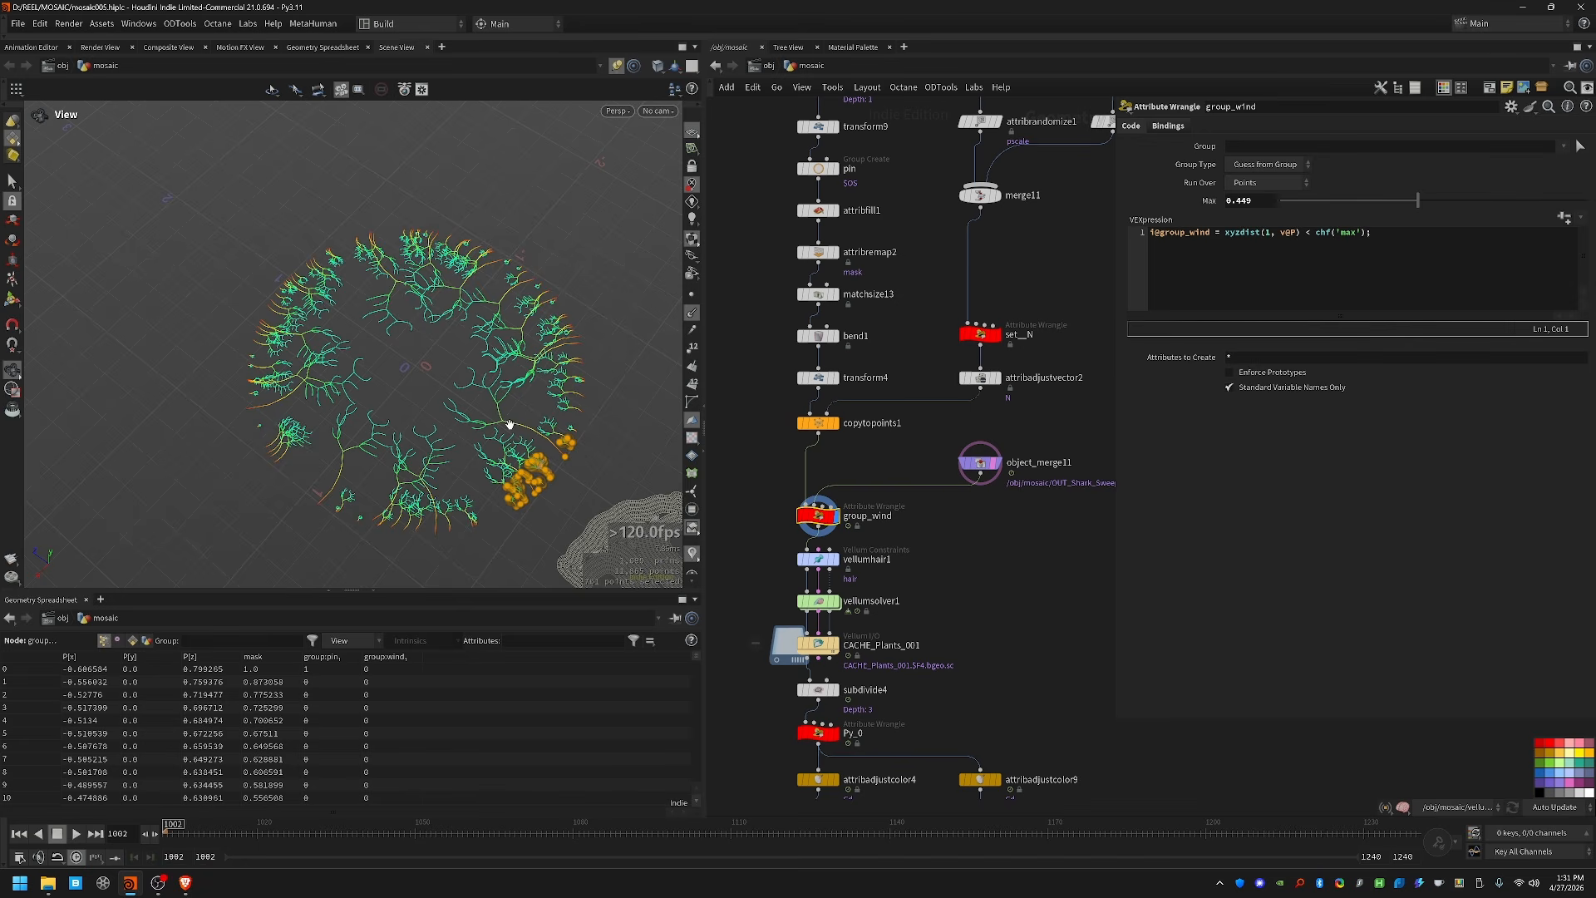
middle_click_drag(974, 527, 941, 488)
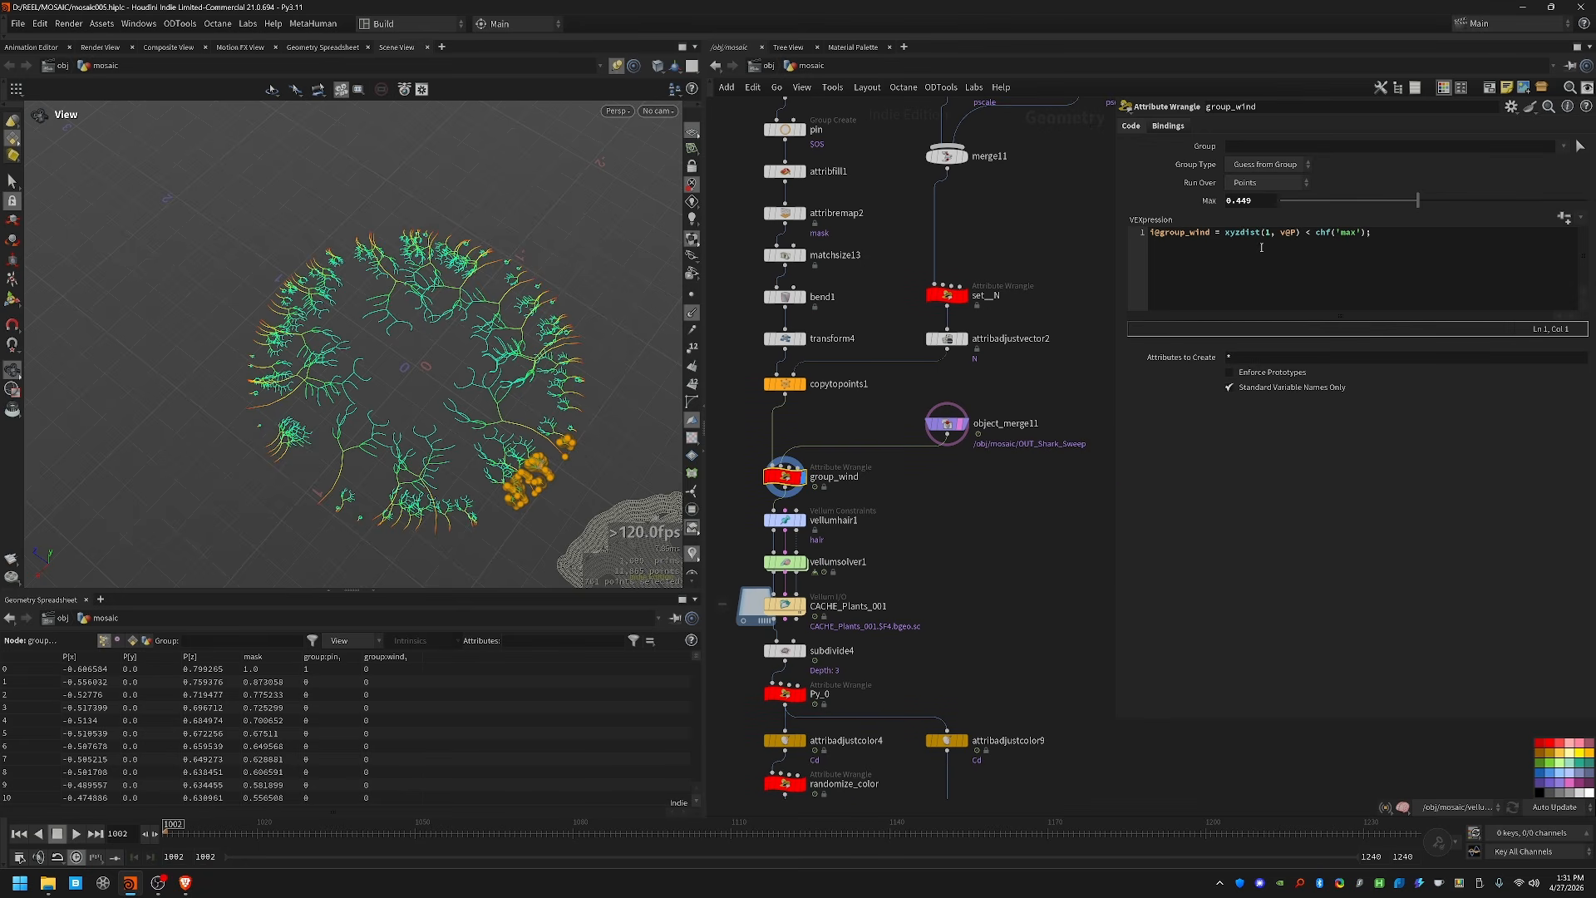
Step: Display vellumhair1 and examine the wind group expression and input geometry settings of geometrywrangle1 inside vellumsolver1
mouse_move(170, 821)
left_mouse_down()
mouse_move(1514, 776)
mouse_move(164, 819)
left_mouse_up()
middle_click_drag(743, 517, 790, 460)
left_click(847, 462)
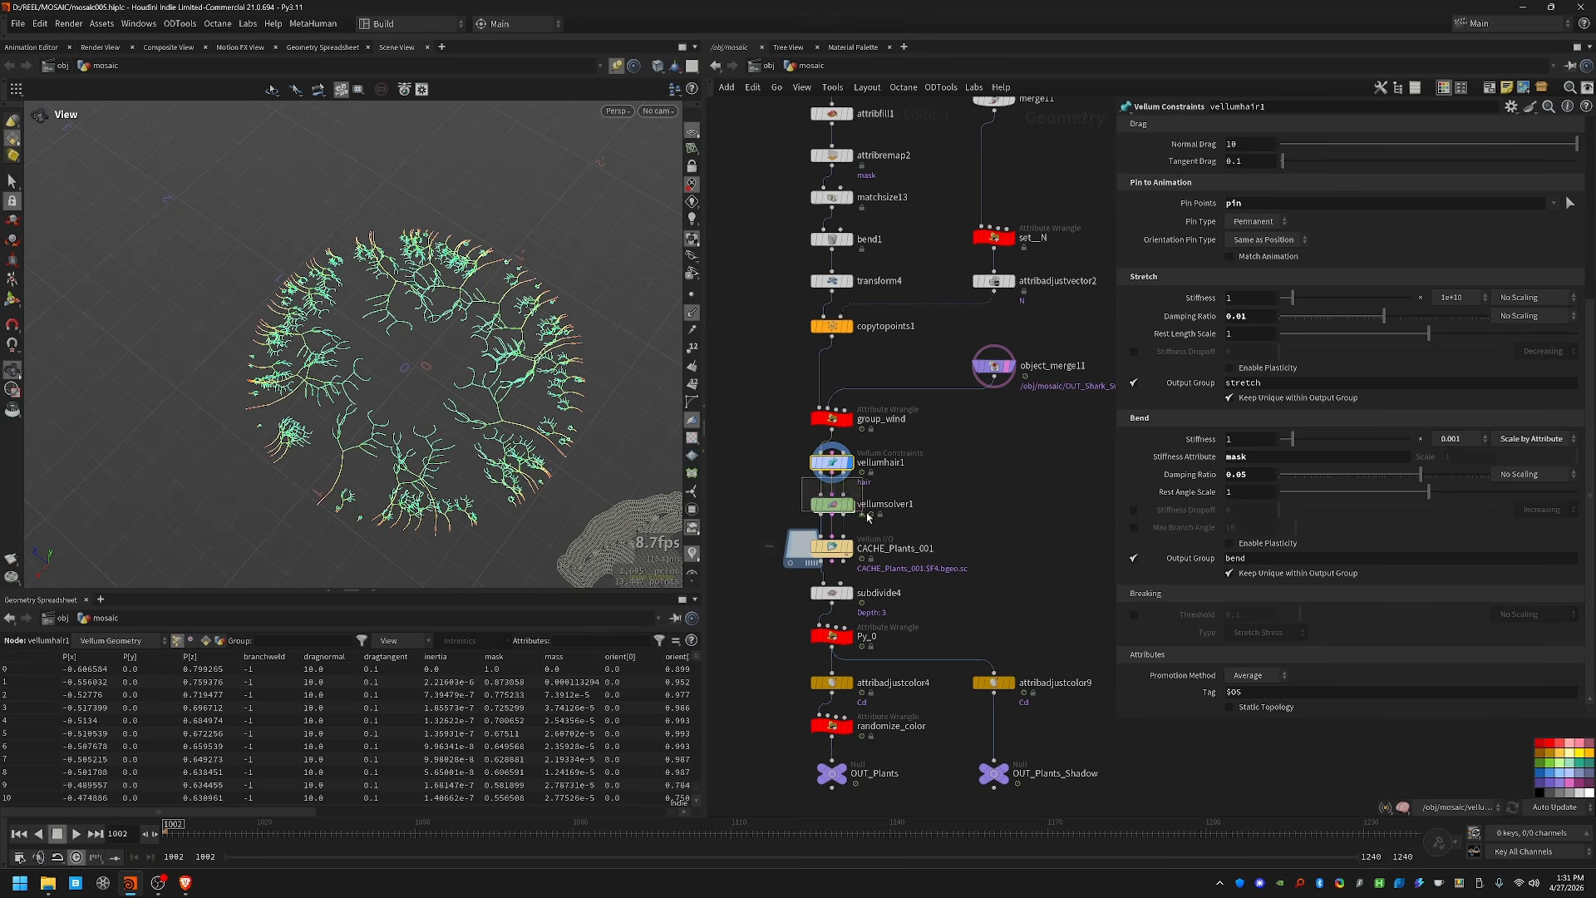
double_click(831, 504)
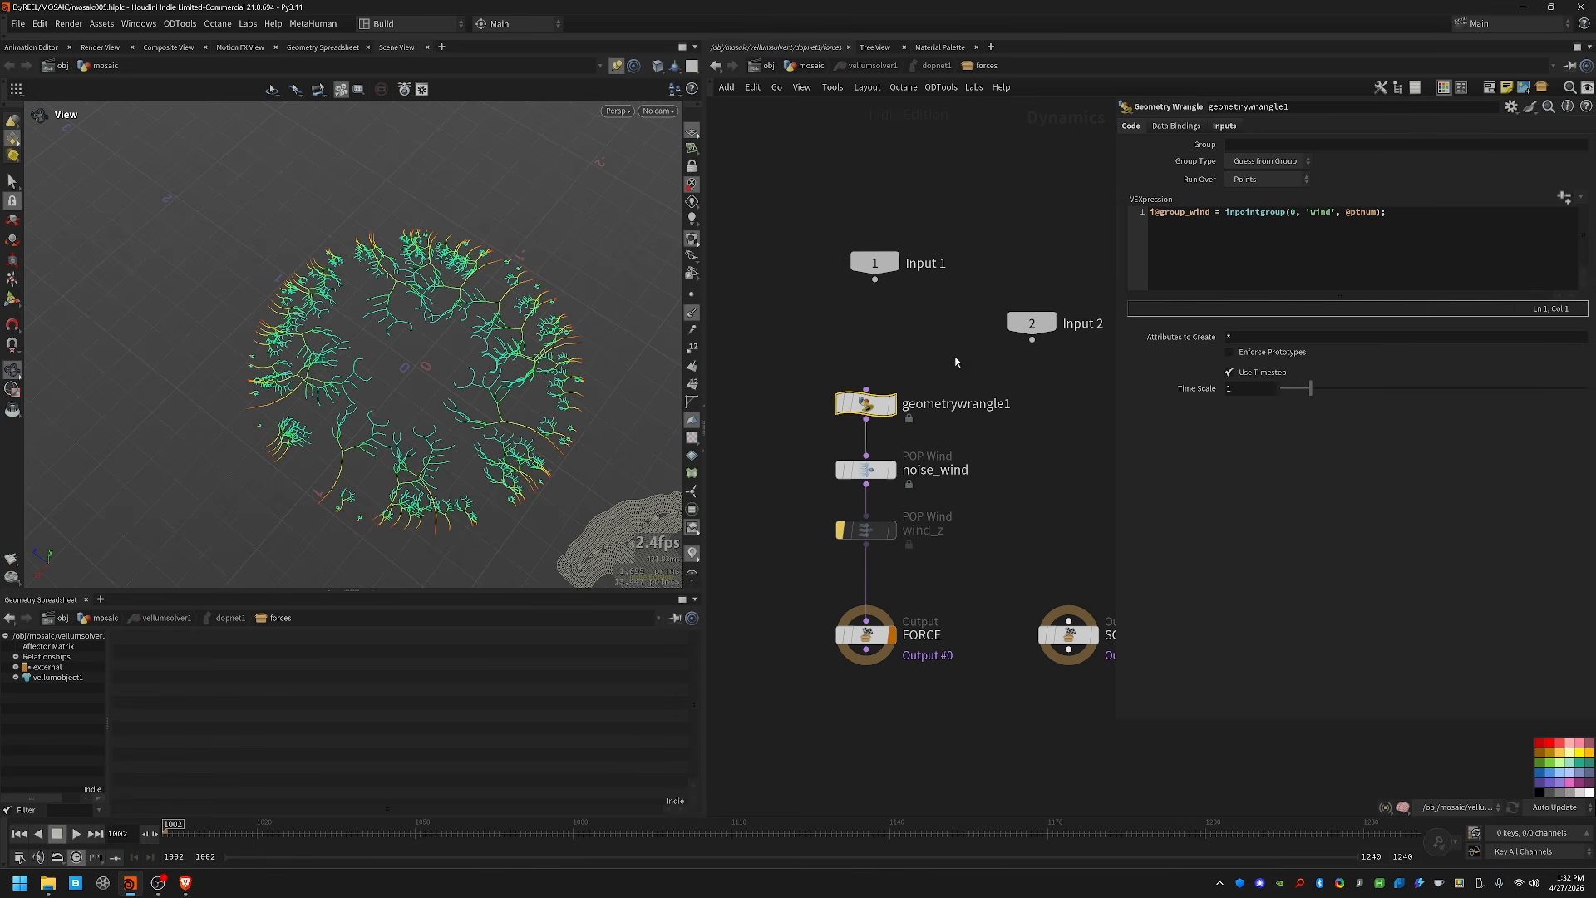
left_click(1225, 127)
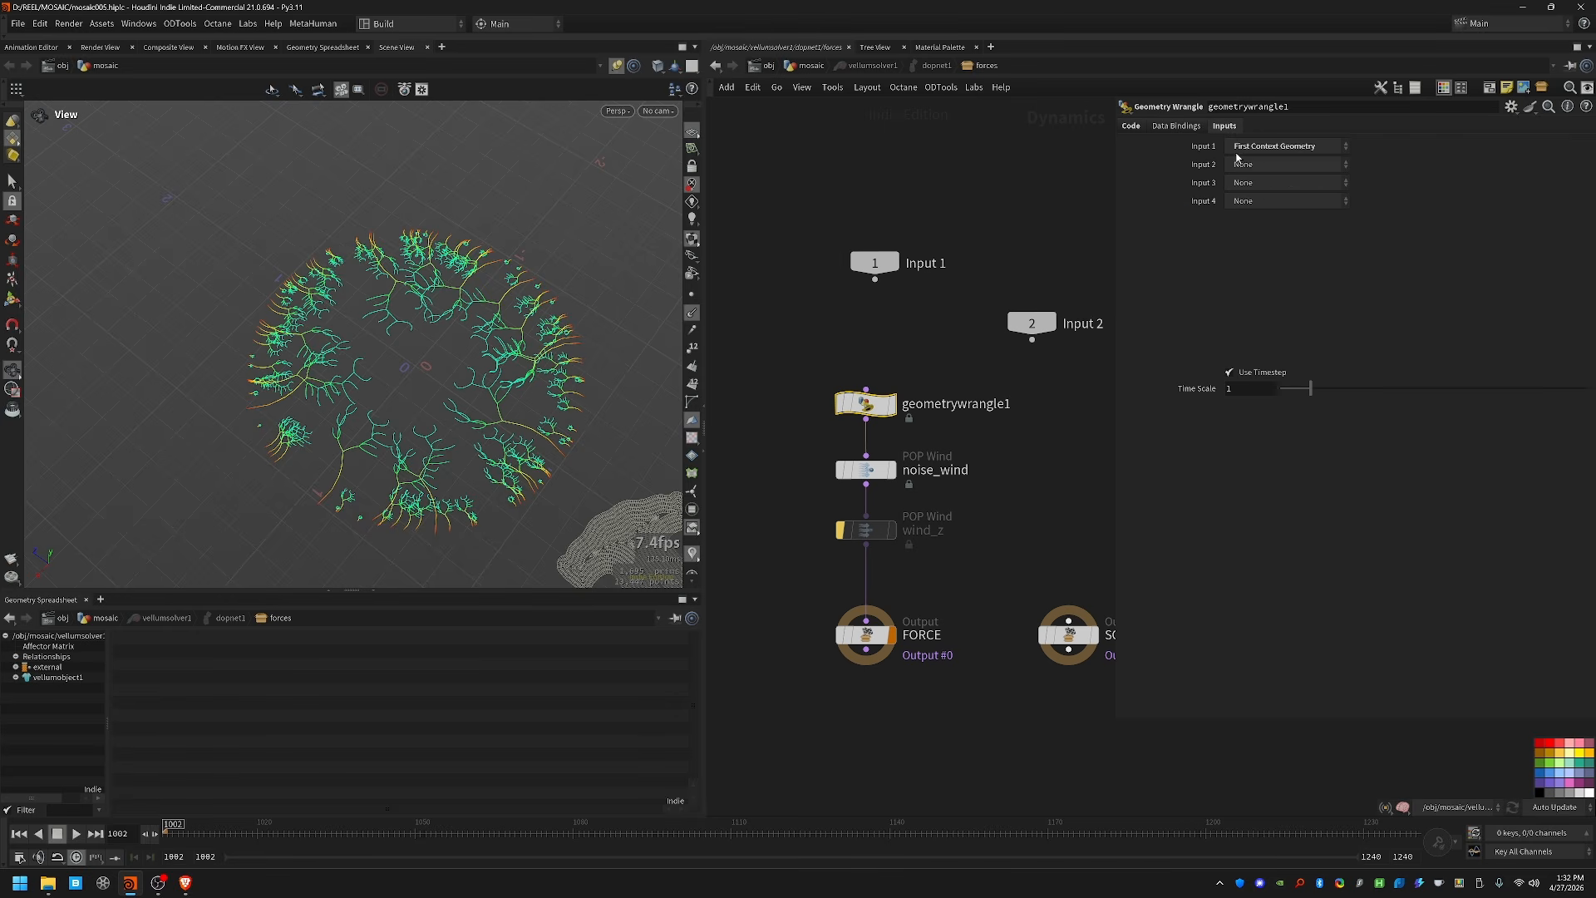
left_click(1247, 148)
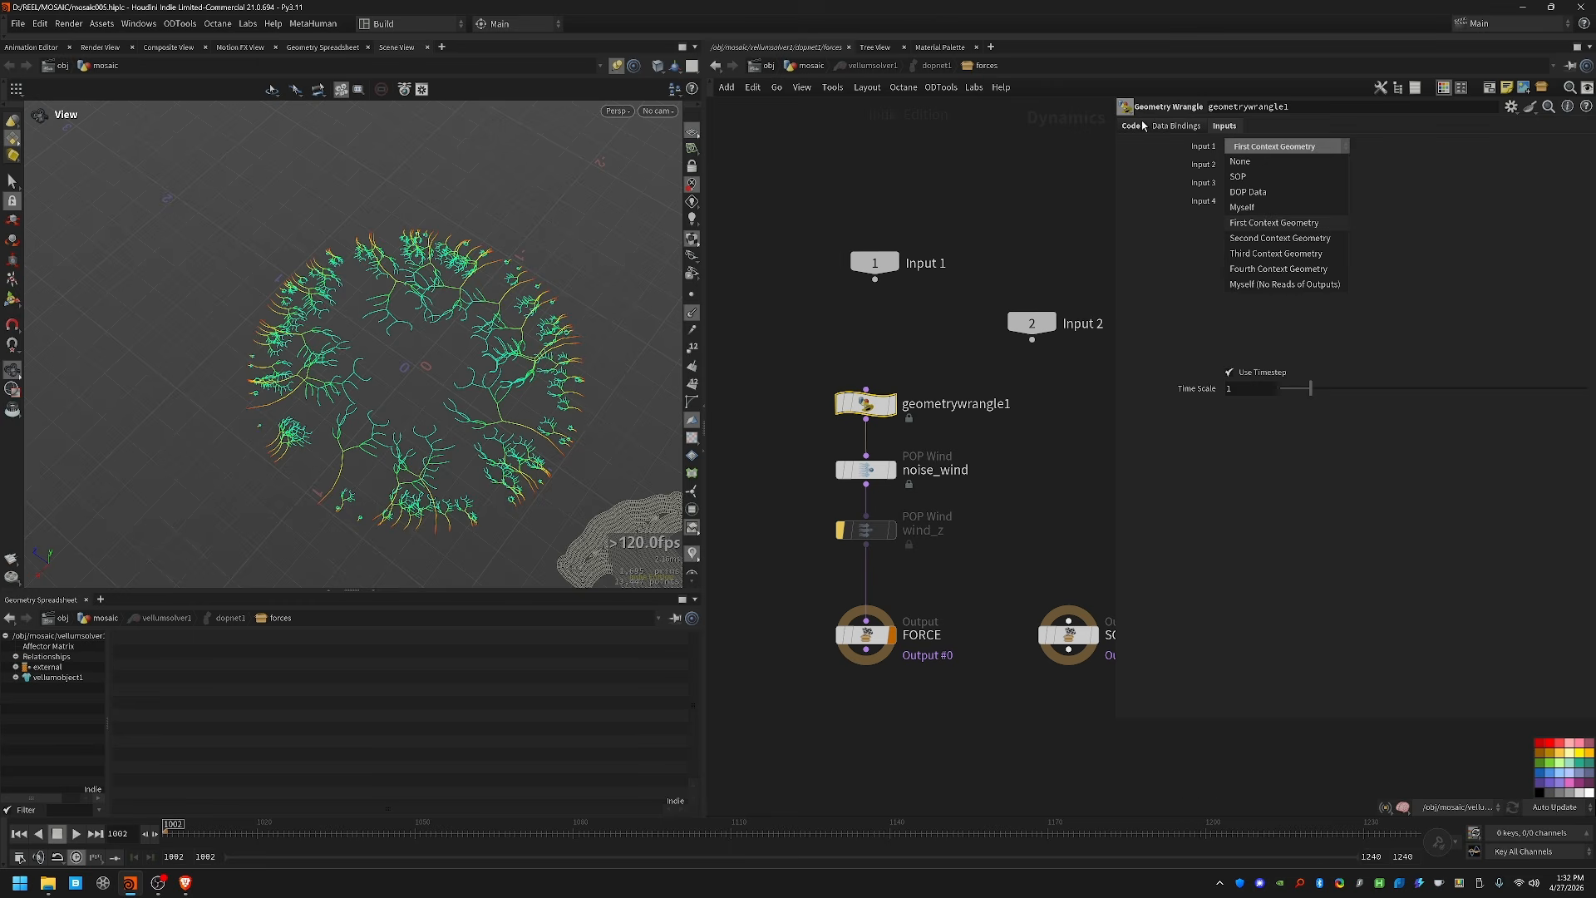
Step: Enable the bypassed wind_z force after checking noise_wind, play the simulation to frame 1146, and return to the mosaic network
left_click(865, 470)
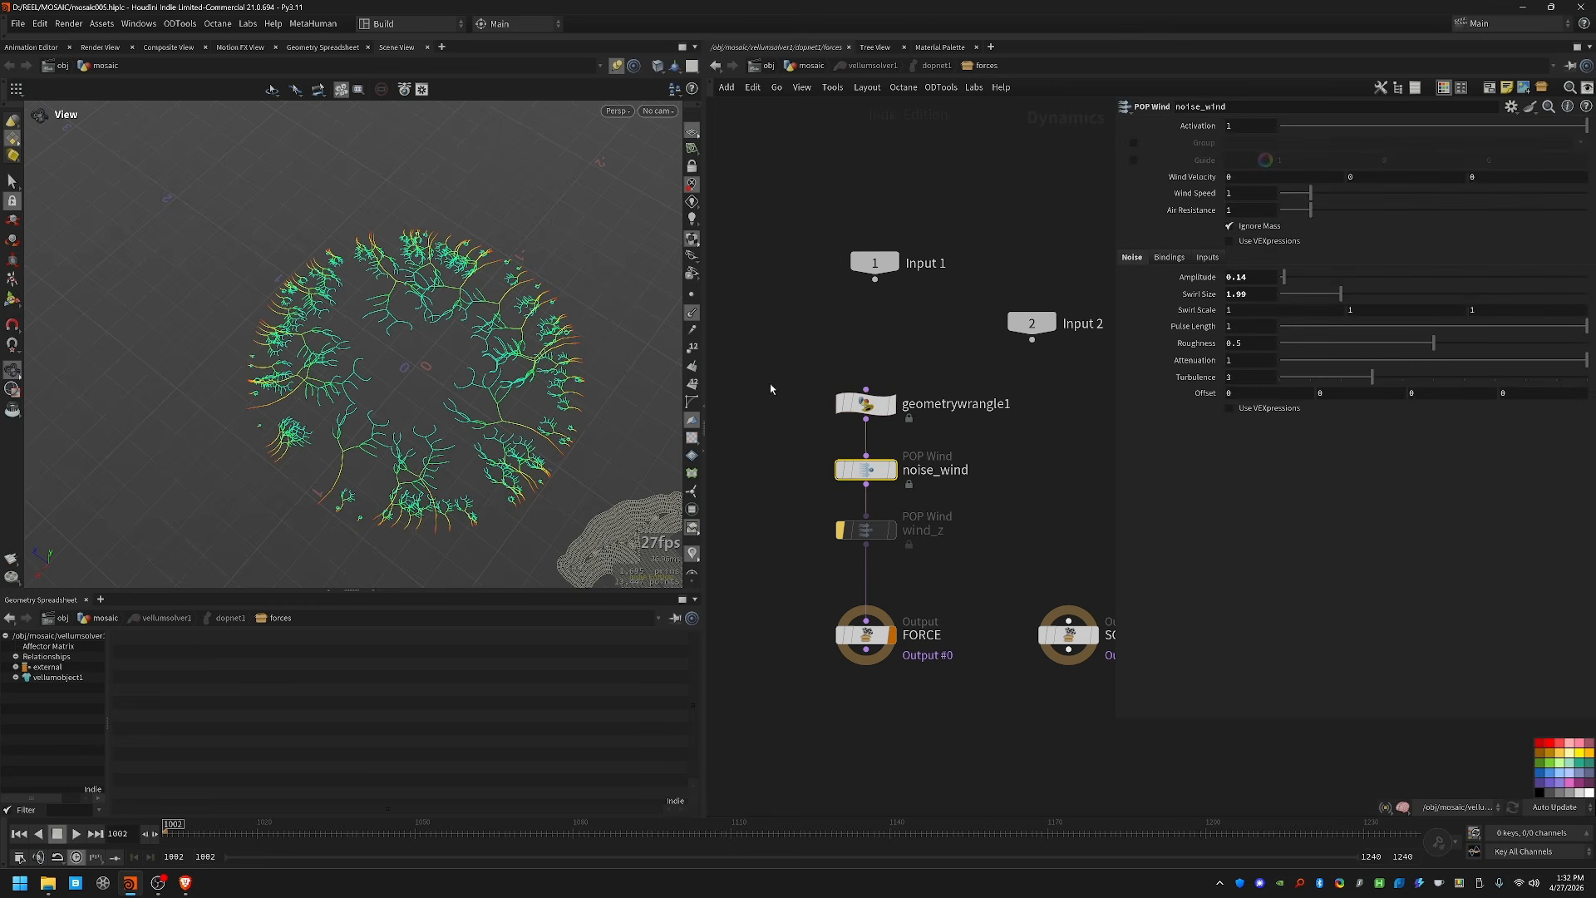
left_click(865, 530)
left_click(841, 530)
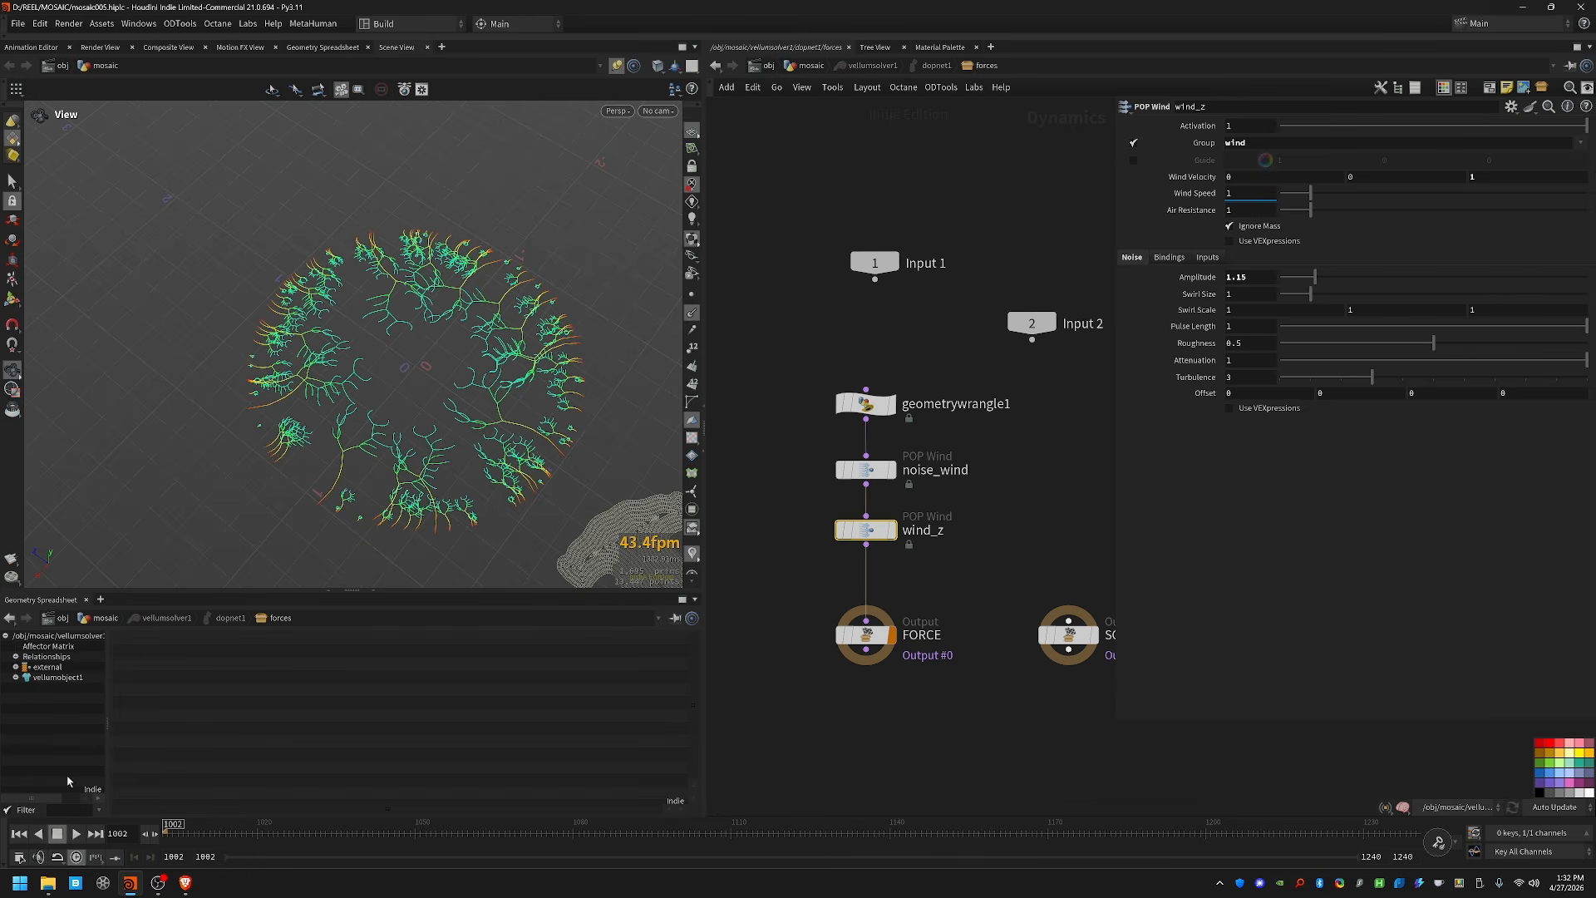
left_click(76, 834)
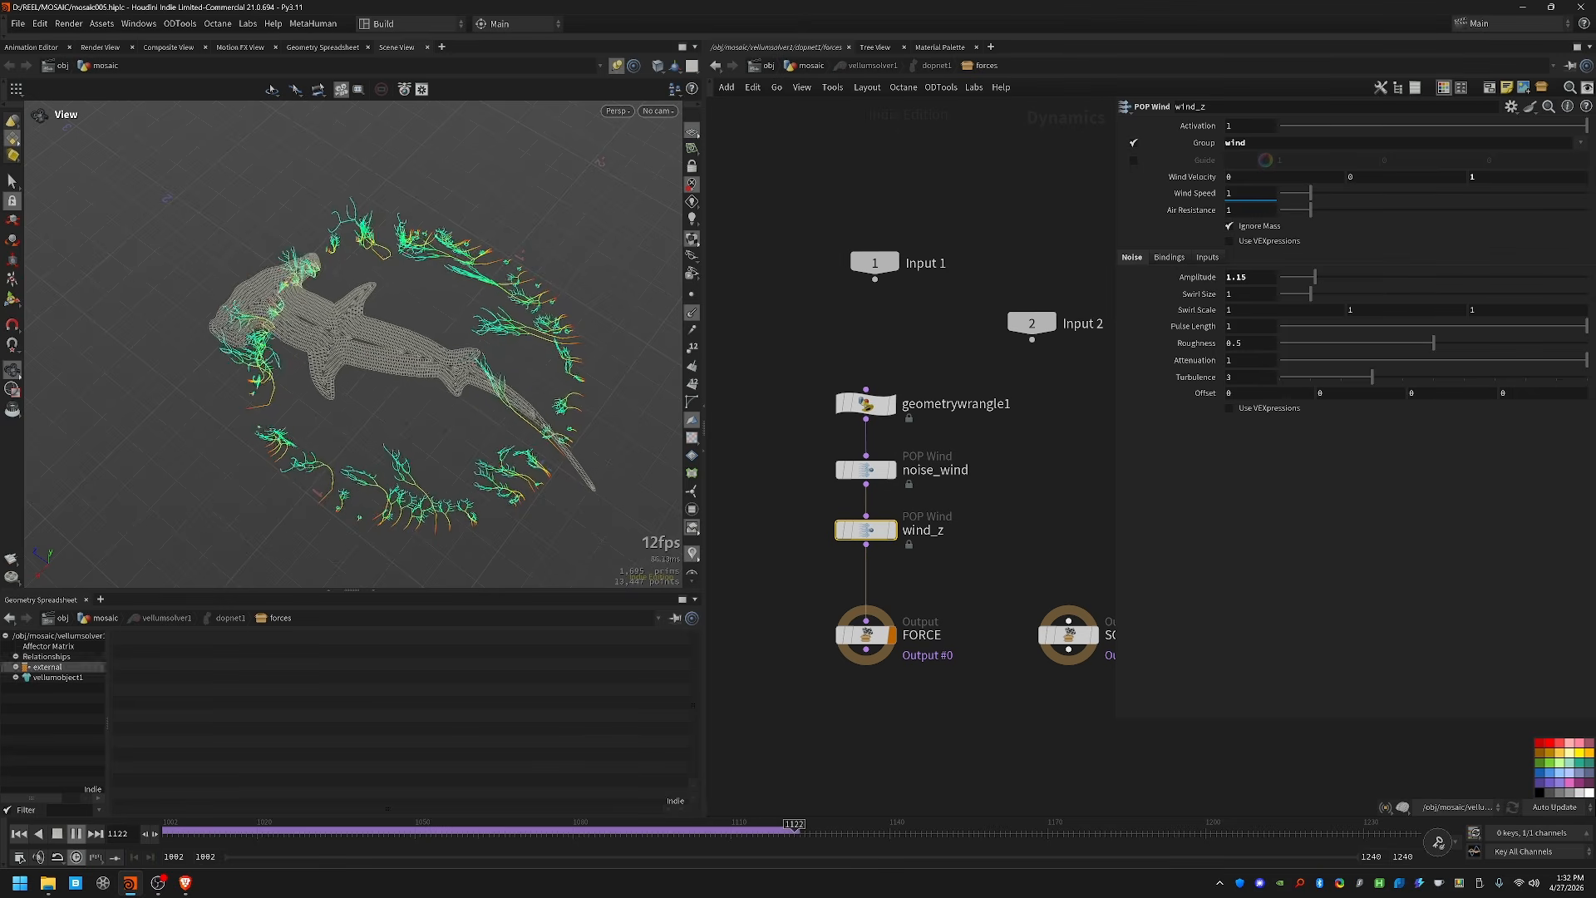
left_click(57, 835)
left_click(806, 65)
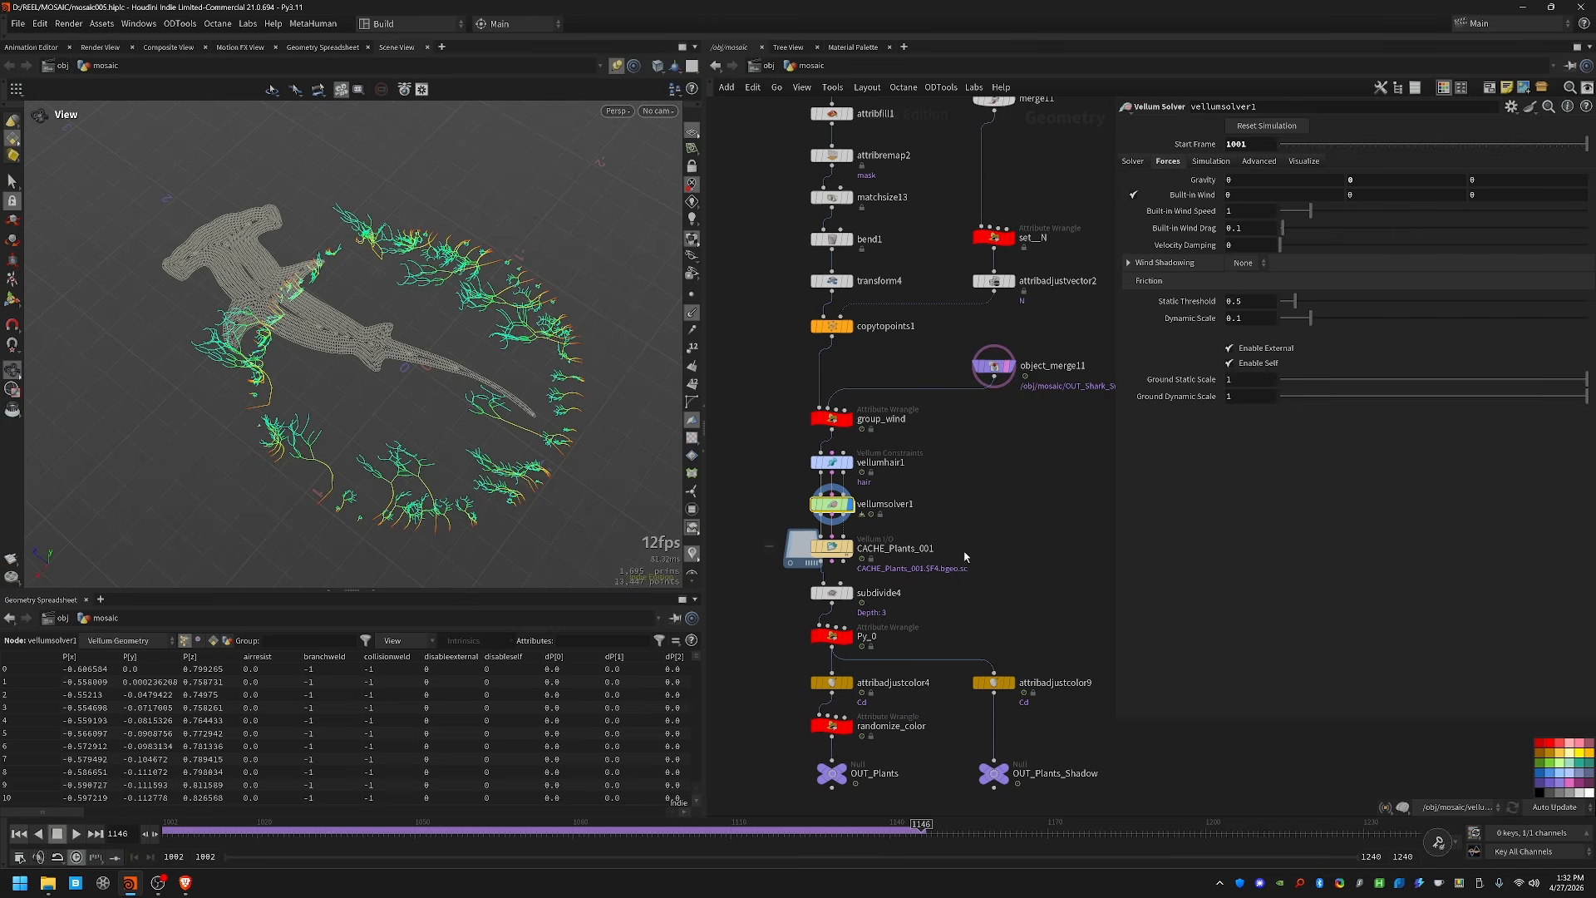
Step: Display subdivide4 and the Py_0 wrangle in turn, viewing the plants side-on to compare them before and after flattening
middle_click_drag(808, 542, 883, 330)
left_click(887, 335)
middle_click_drag(1015, 399, 938, 351)
left_click(846, 333)
left_click_drag(532, 432, 632, 308)
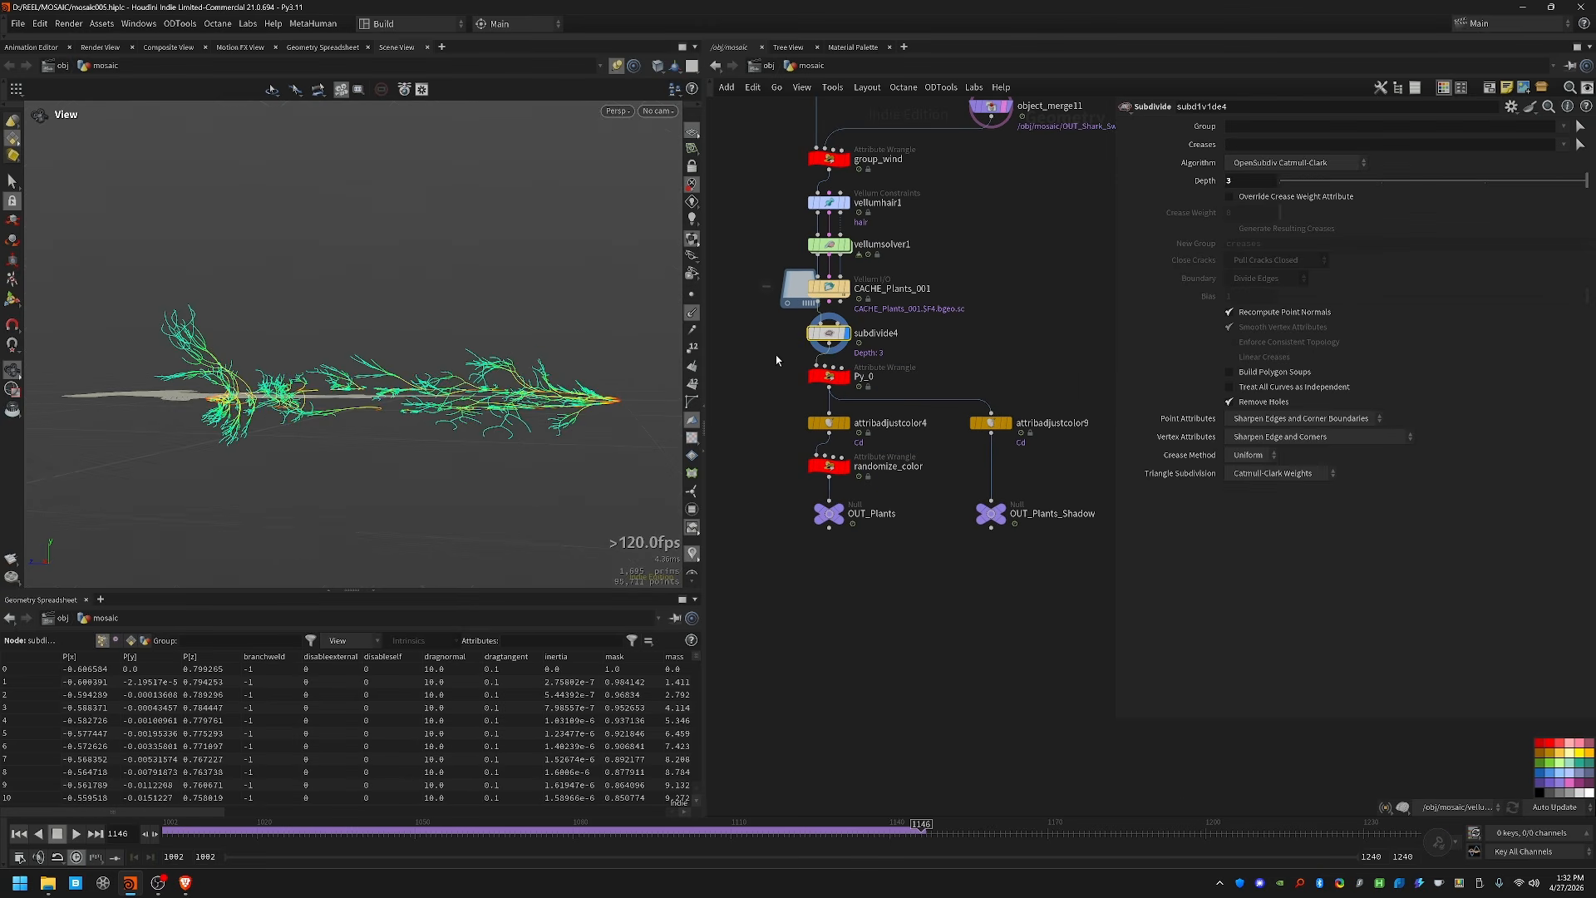
left_click(829, 376)
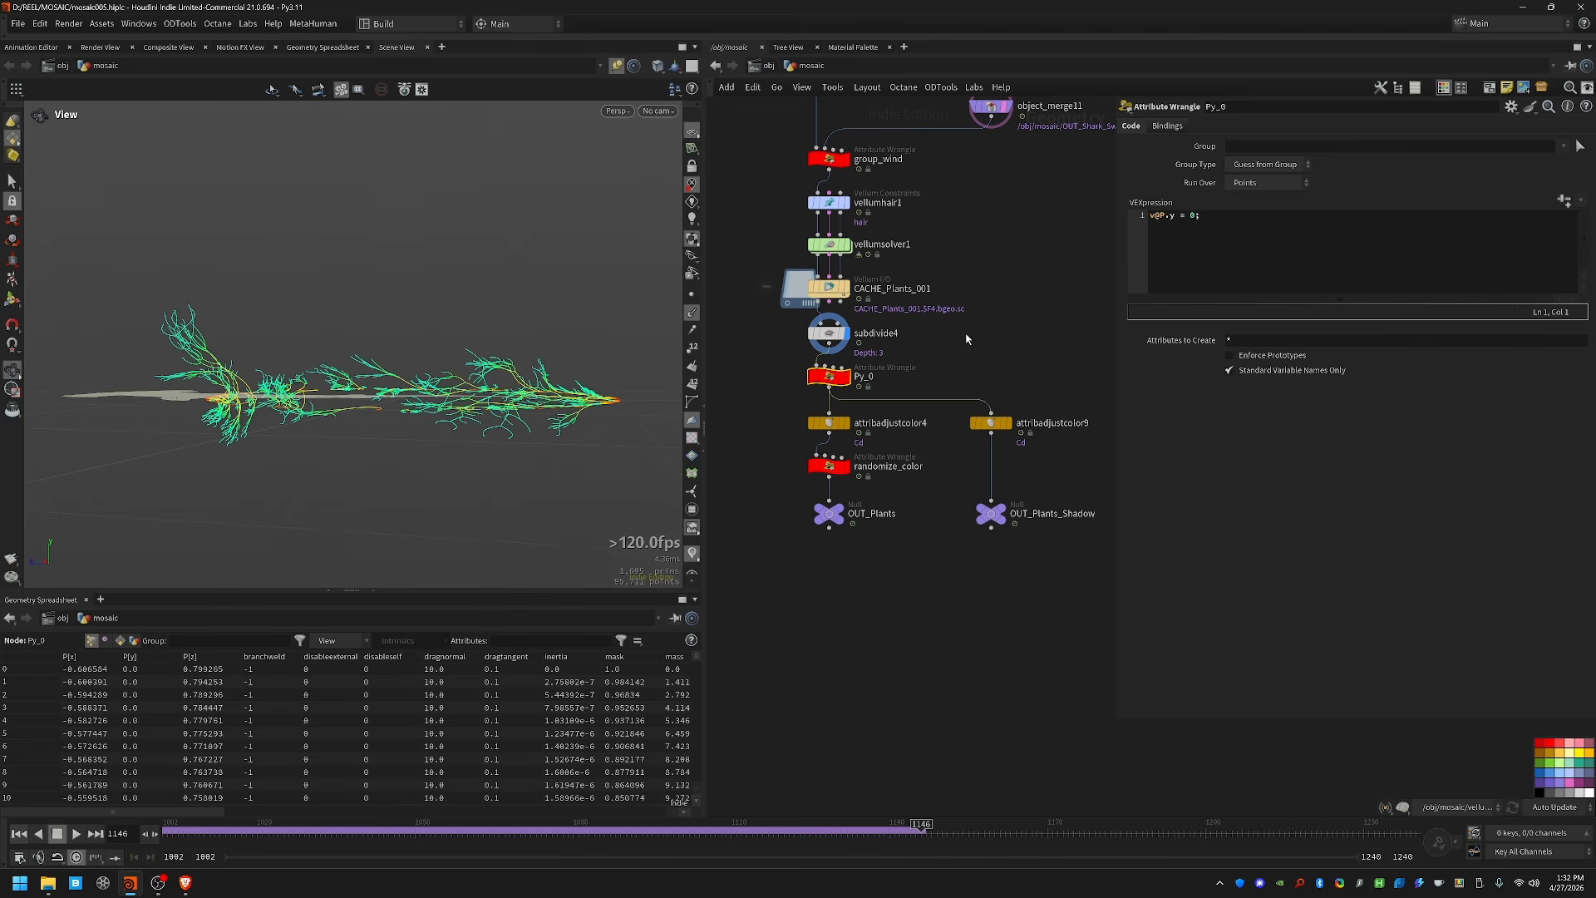
left_click(844, 376)
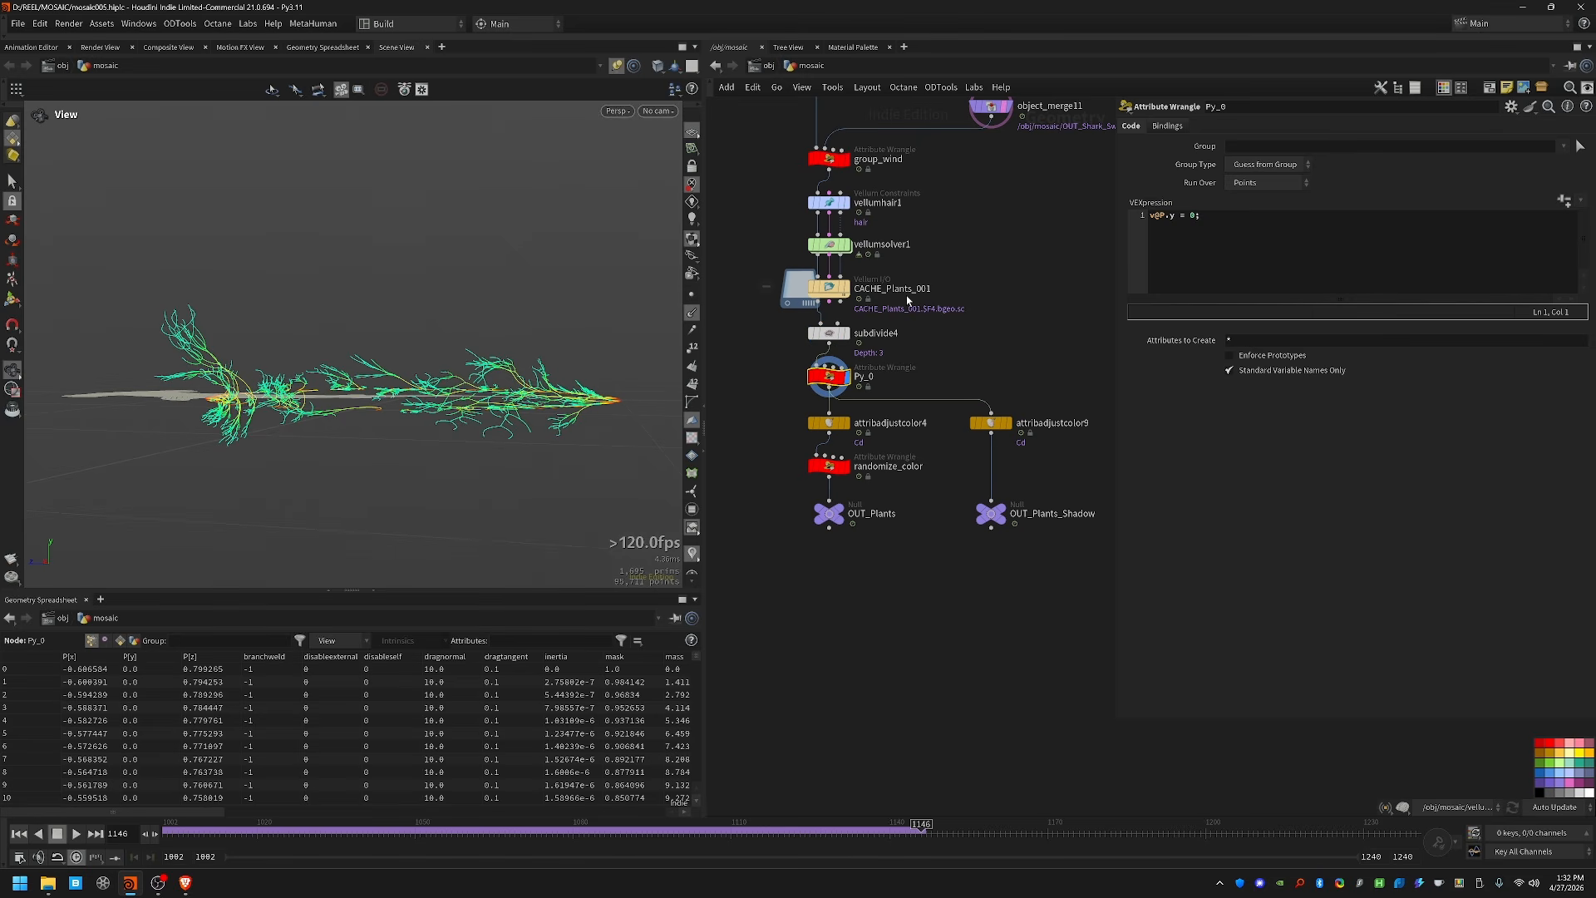
middle_click_drag(775, 438, 773, 404)
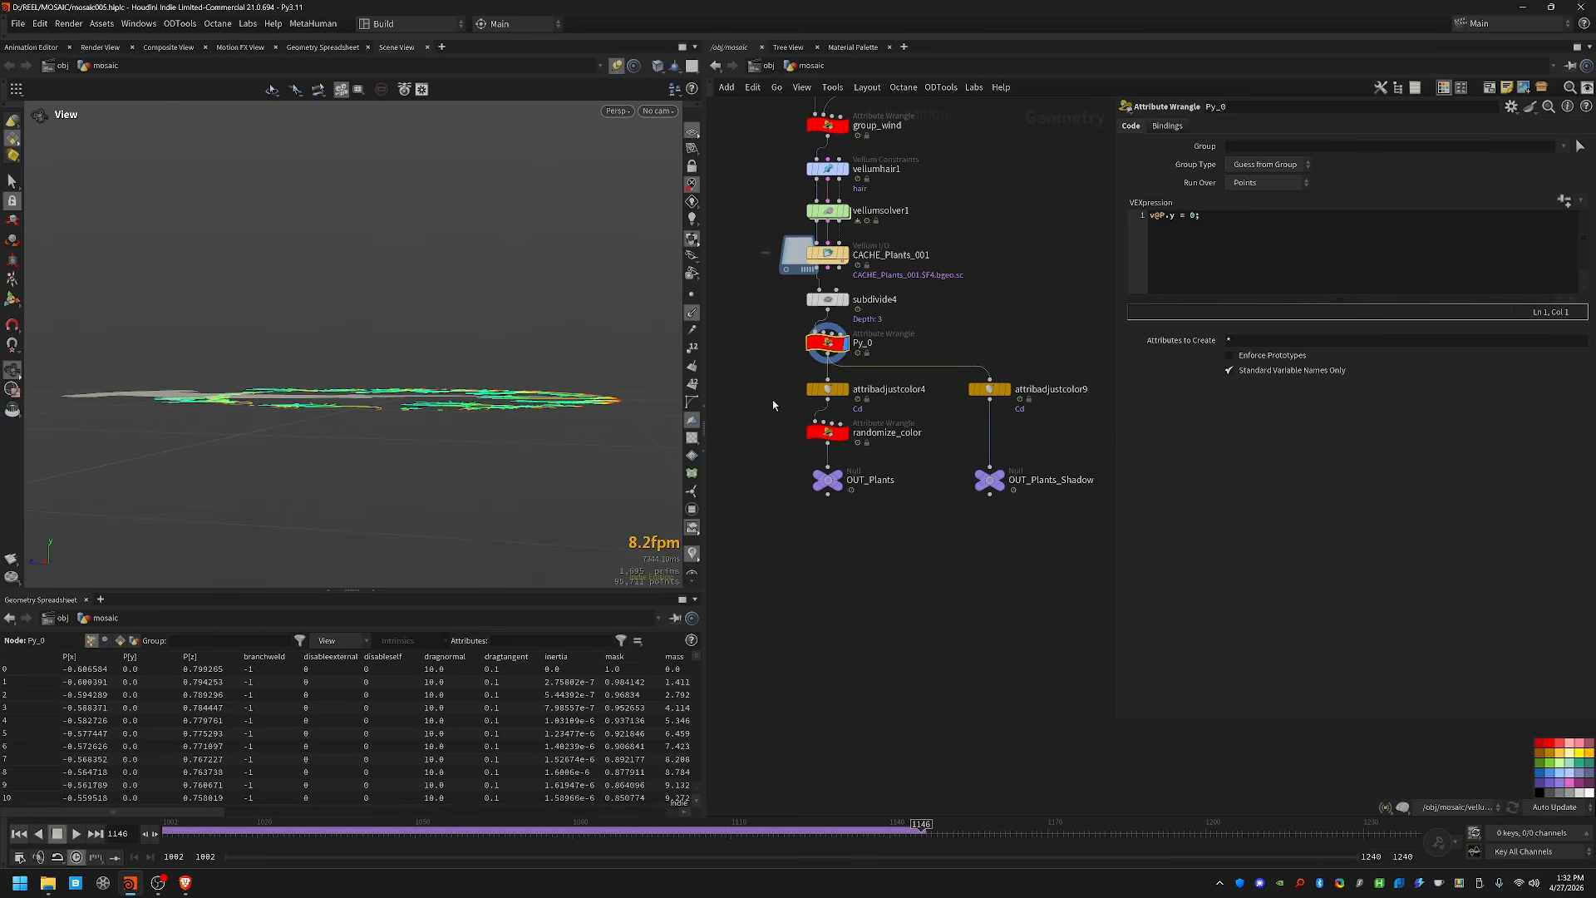
Step: Display attribadjustcolor4, randomize_color and OUT_Plants, followed by the attribadjustcolor9 and OUT_Plants_Shadow branch, to examine the plant and shadow colouring
left_click(843, 388)
left_click_drag(391, 332, 403, 498)
key("Down")
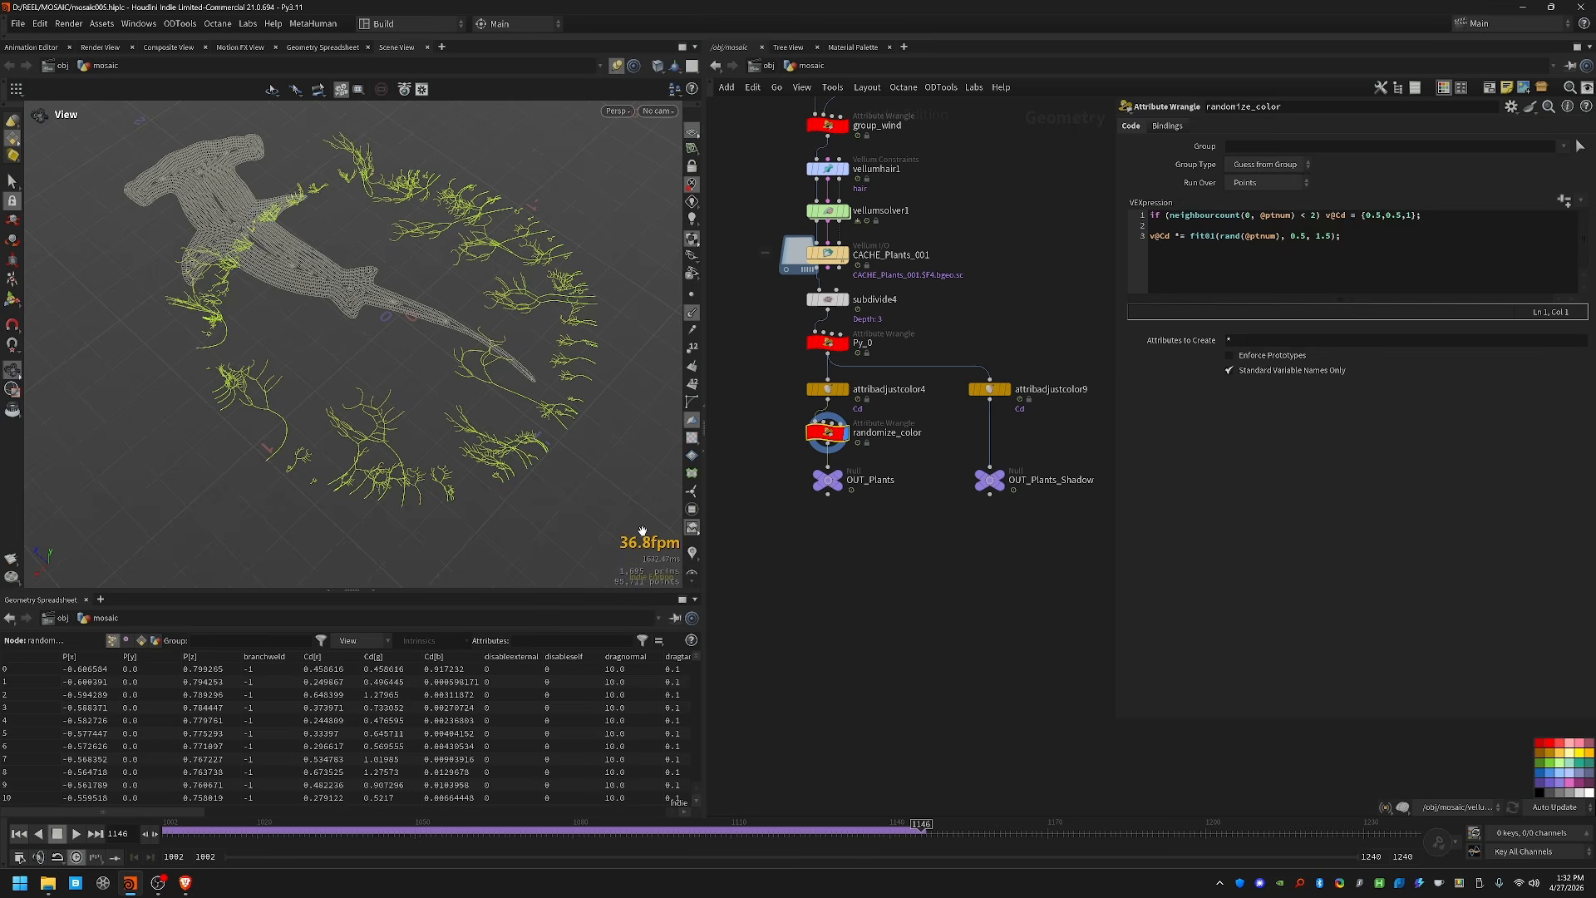
key("Down")
left_click(1007, 389)
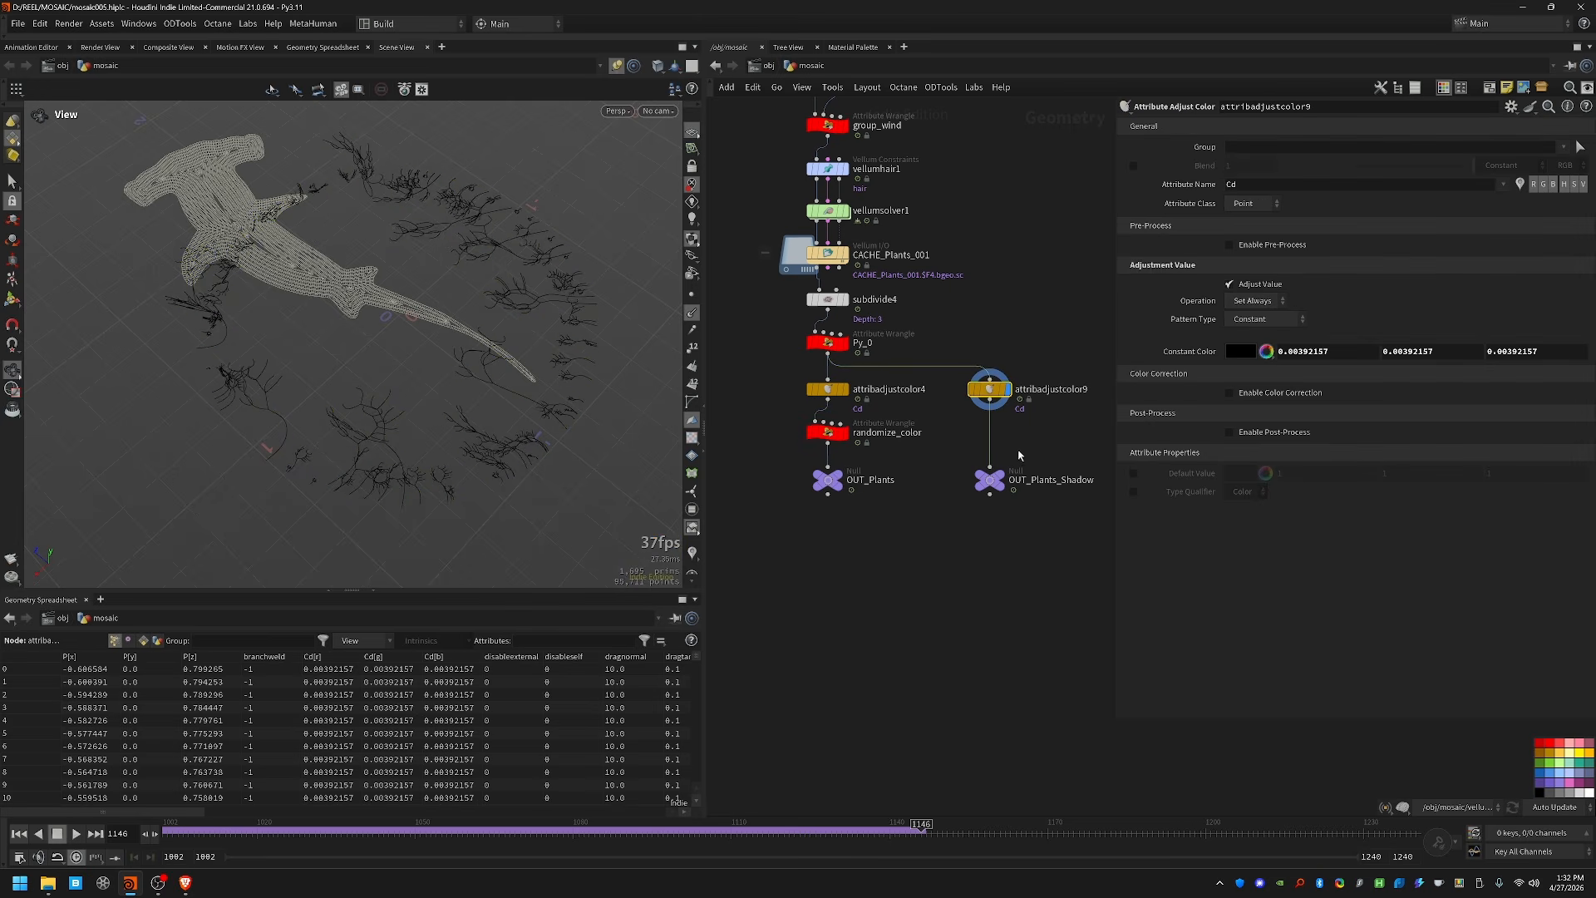
right_click_drag(420, 461, 582, 419)
left_click(1001, 478)
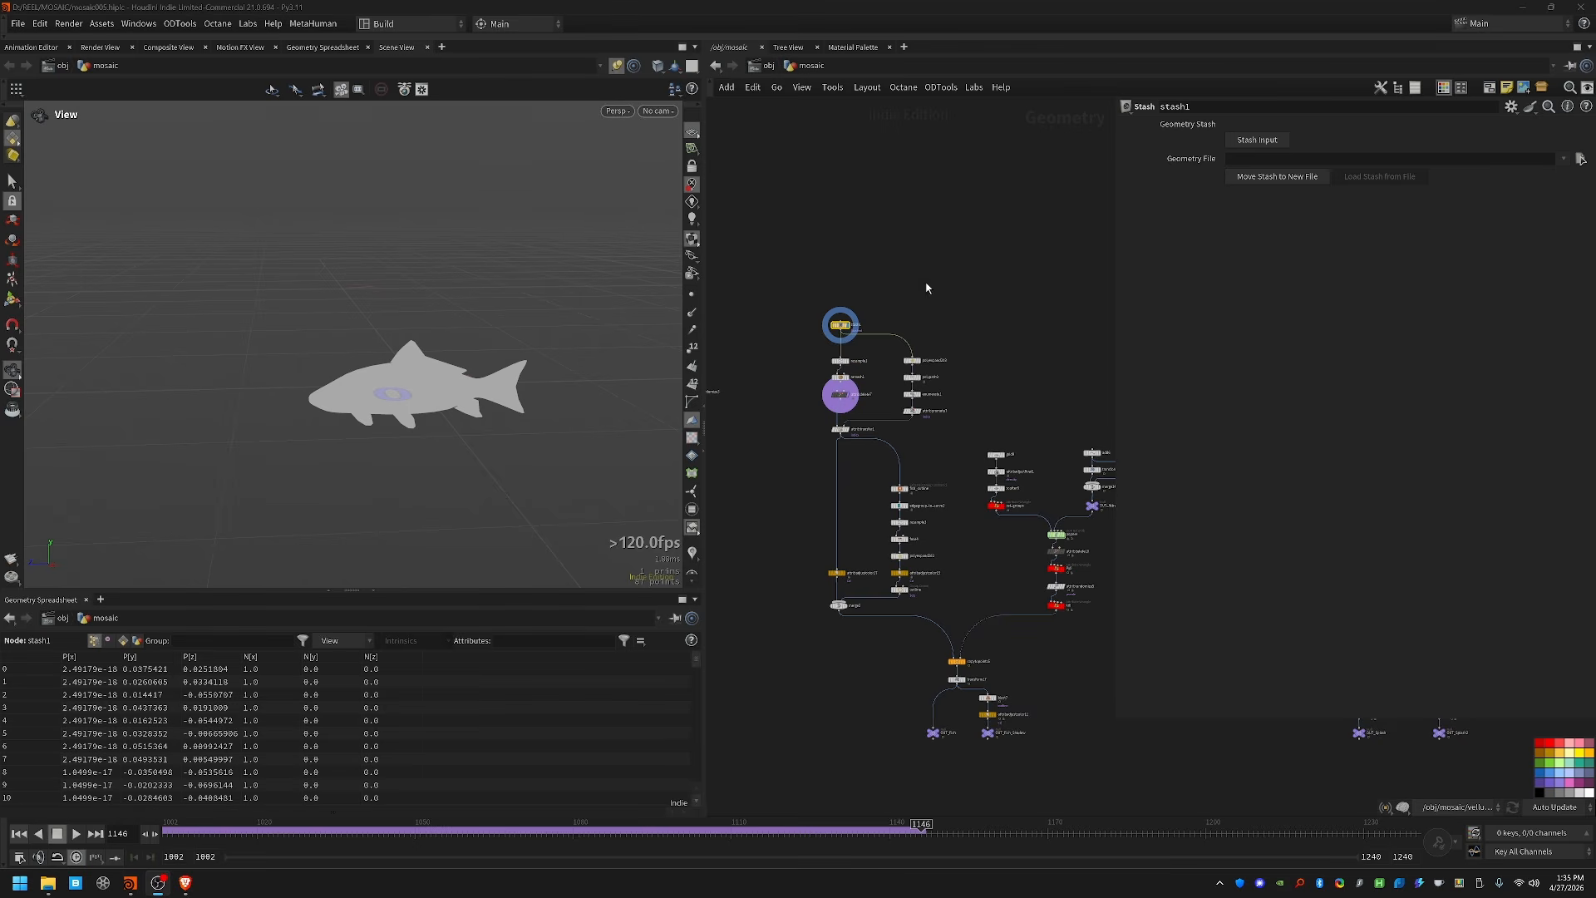
Step: Examine the stashed fish silhouette and display its resample1 and remesh1 stages
scroll(830, 320, "up", 5)
middle_click_drag(803, 321, 758, 271)
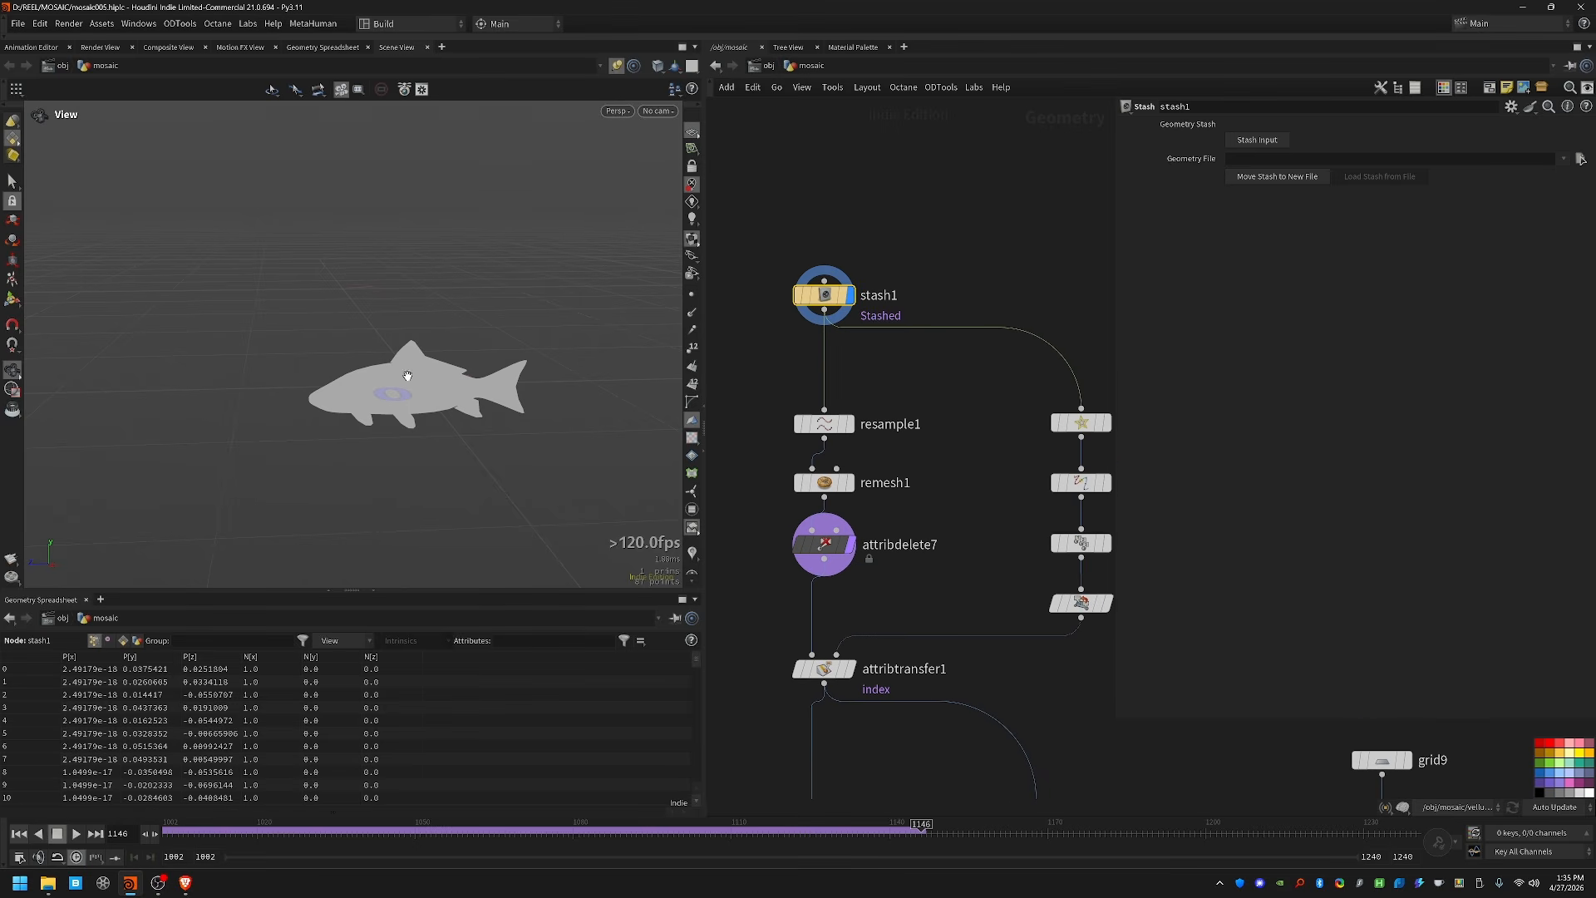
scroll(407, 403, "up", 2)
middle_click_drag(446, 394, 424, 349)
scroll(424, 349, "up", 3)
left_click(807, 285)
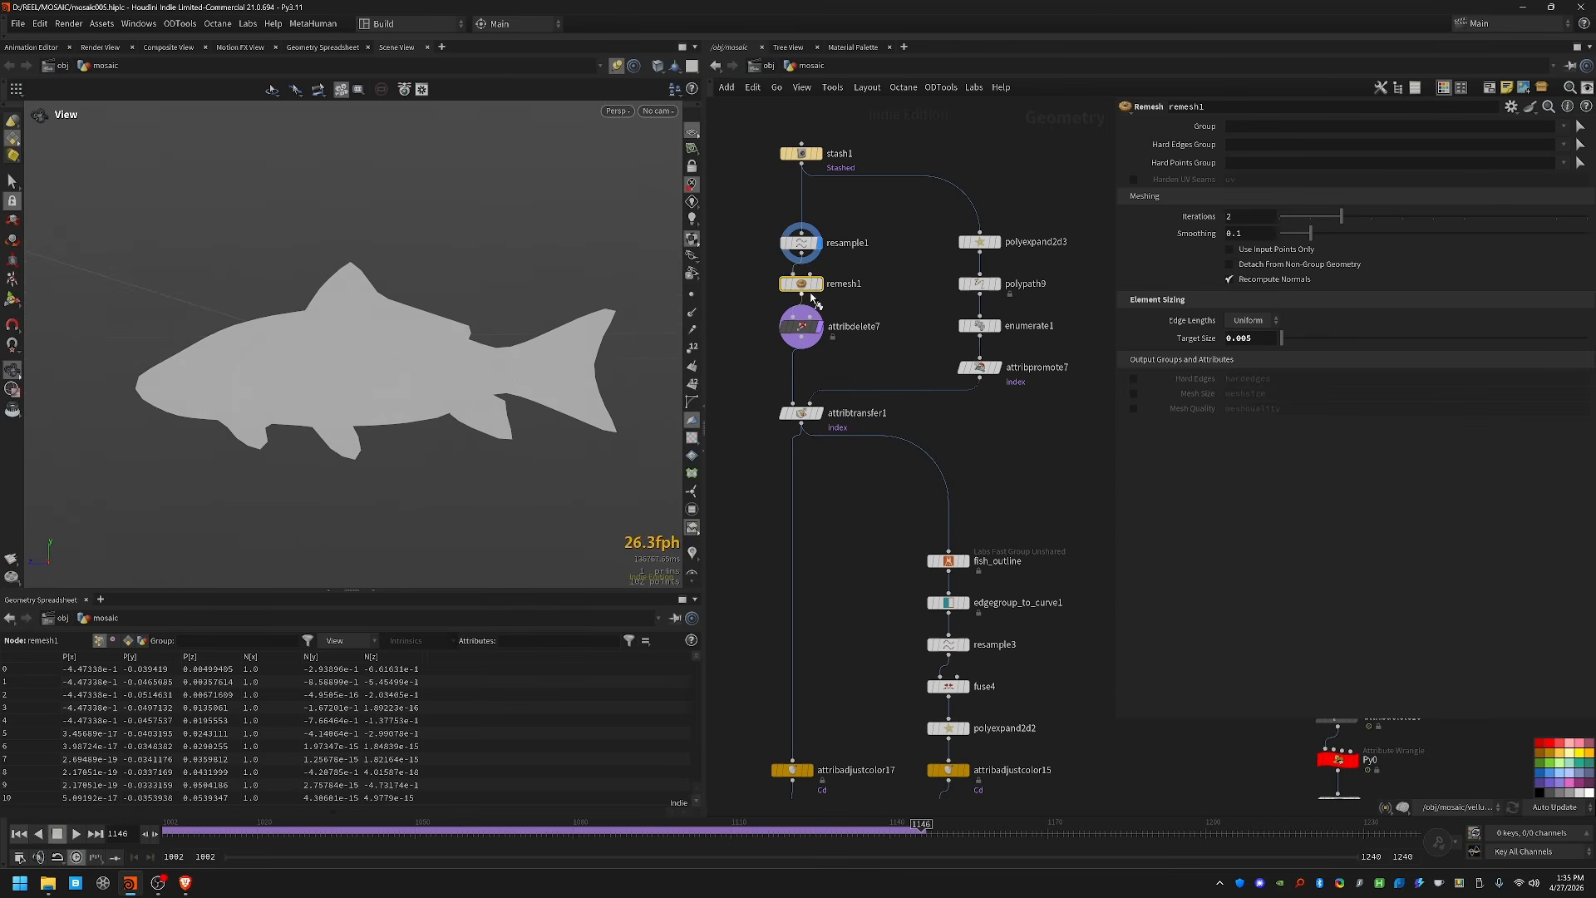
left_click(818, 284)
Step: Display polyexpand2d3, attribpromote7 and attribtransfer1 to examine the inset fish curves and the index attribute transferred to the mesh
left_click(993, 241)
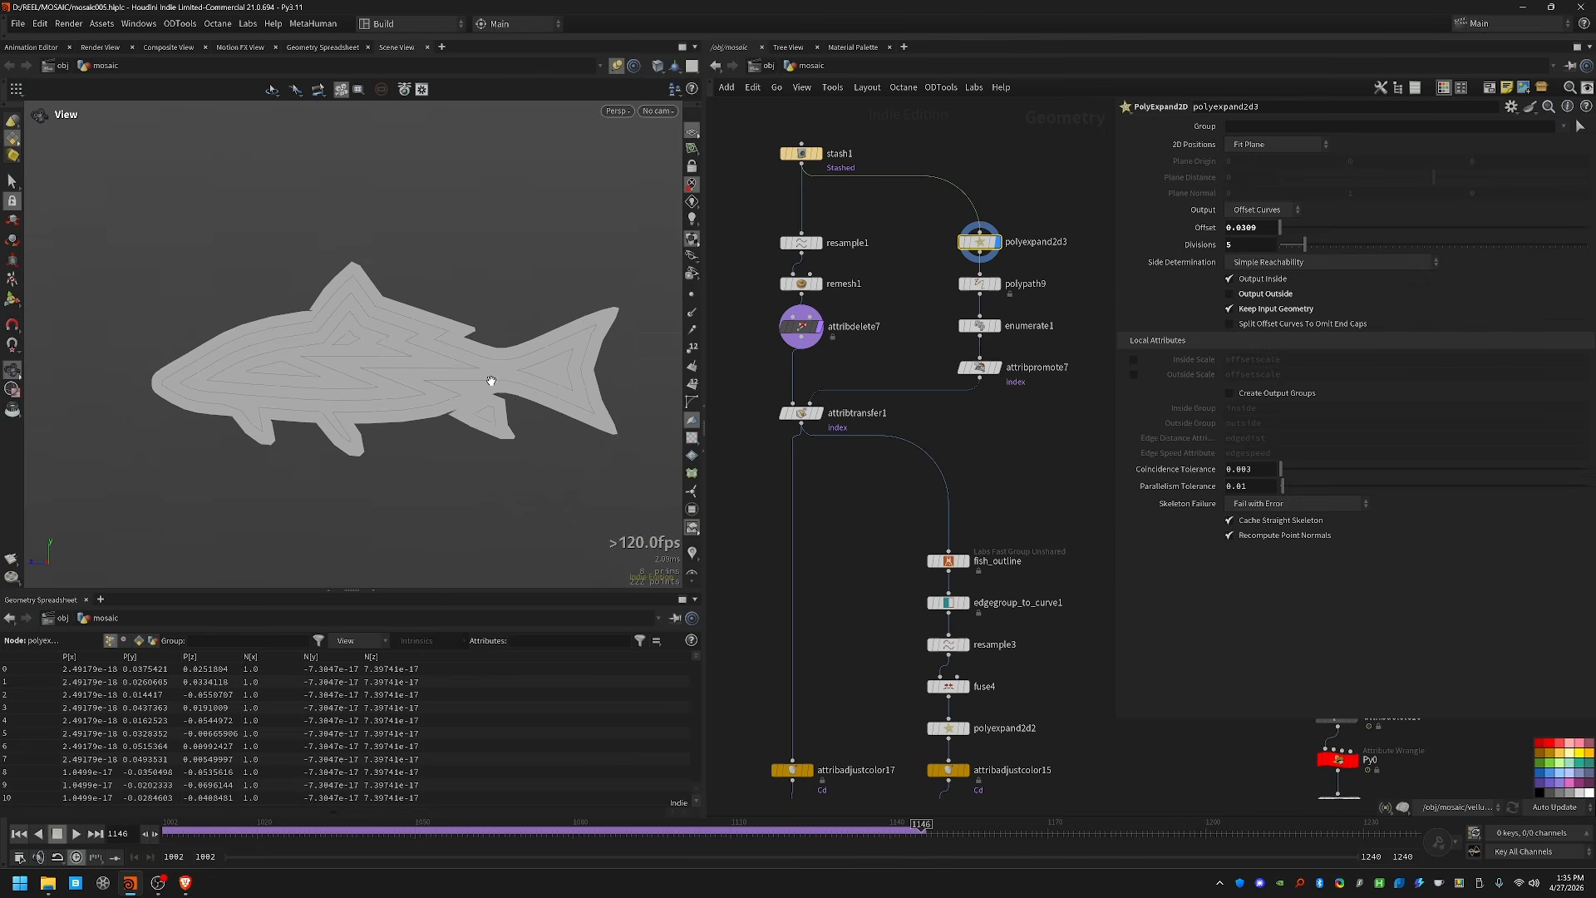
left_click(994, 368)
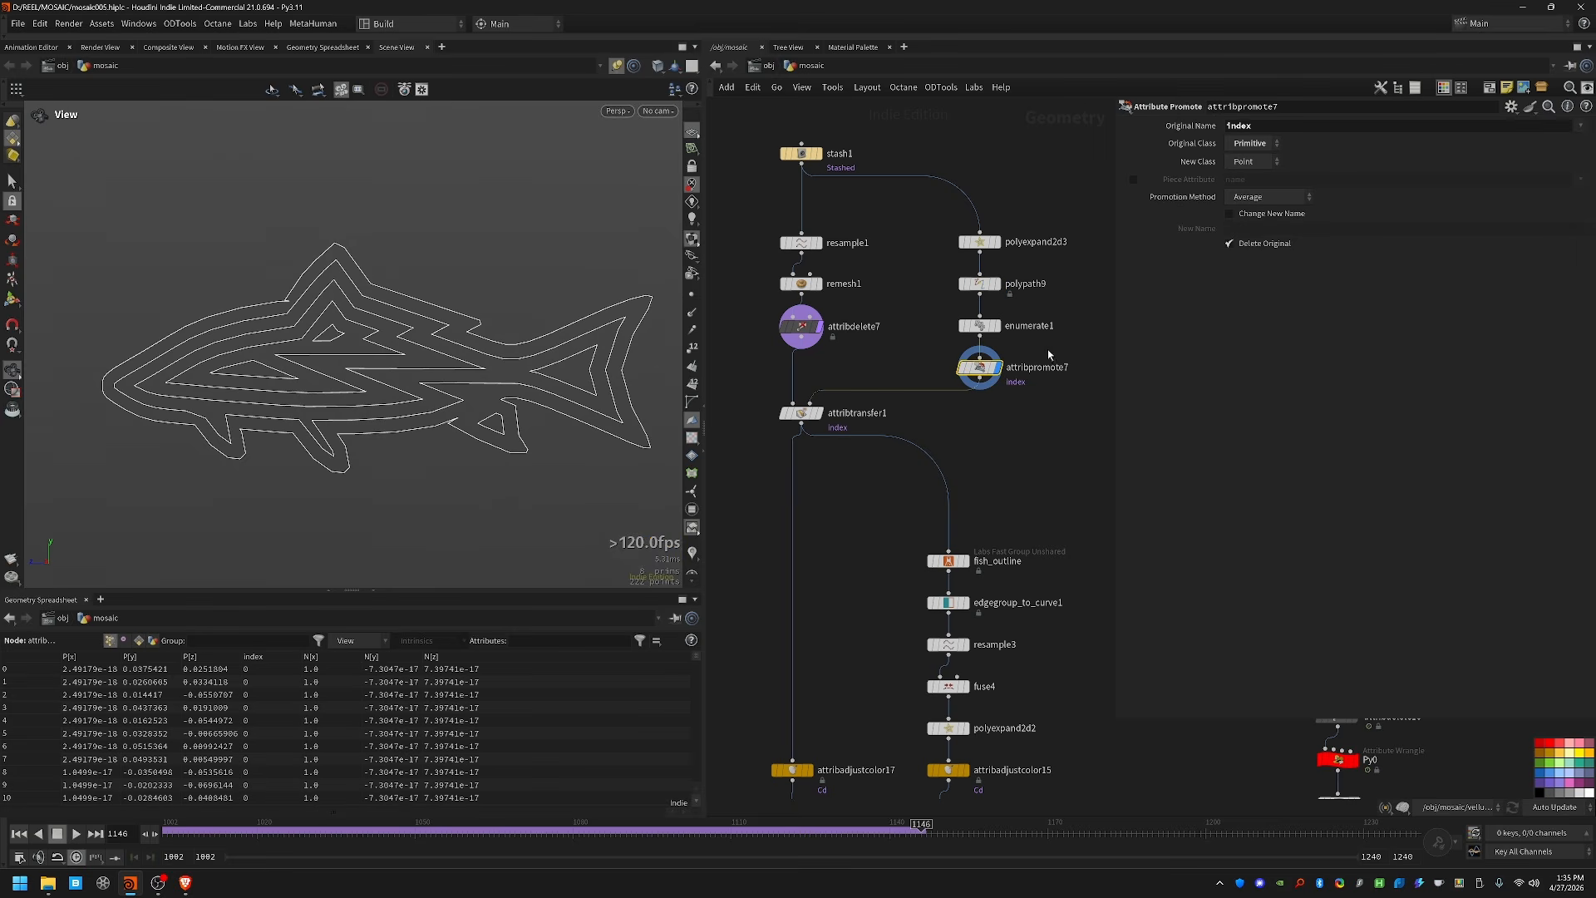
left_click_drag(840, 424, 837, 423)
left_click(818, 412)
middle_click(813, 412)
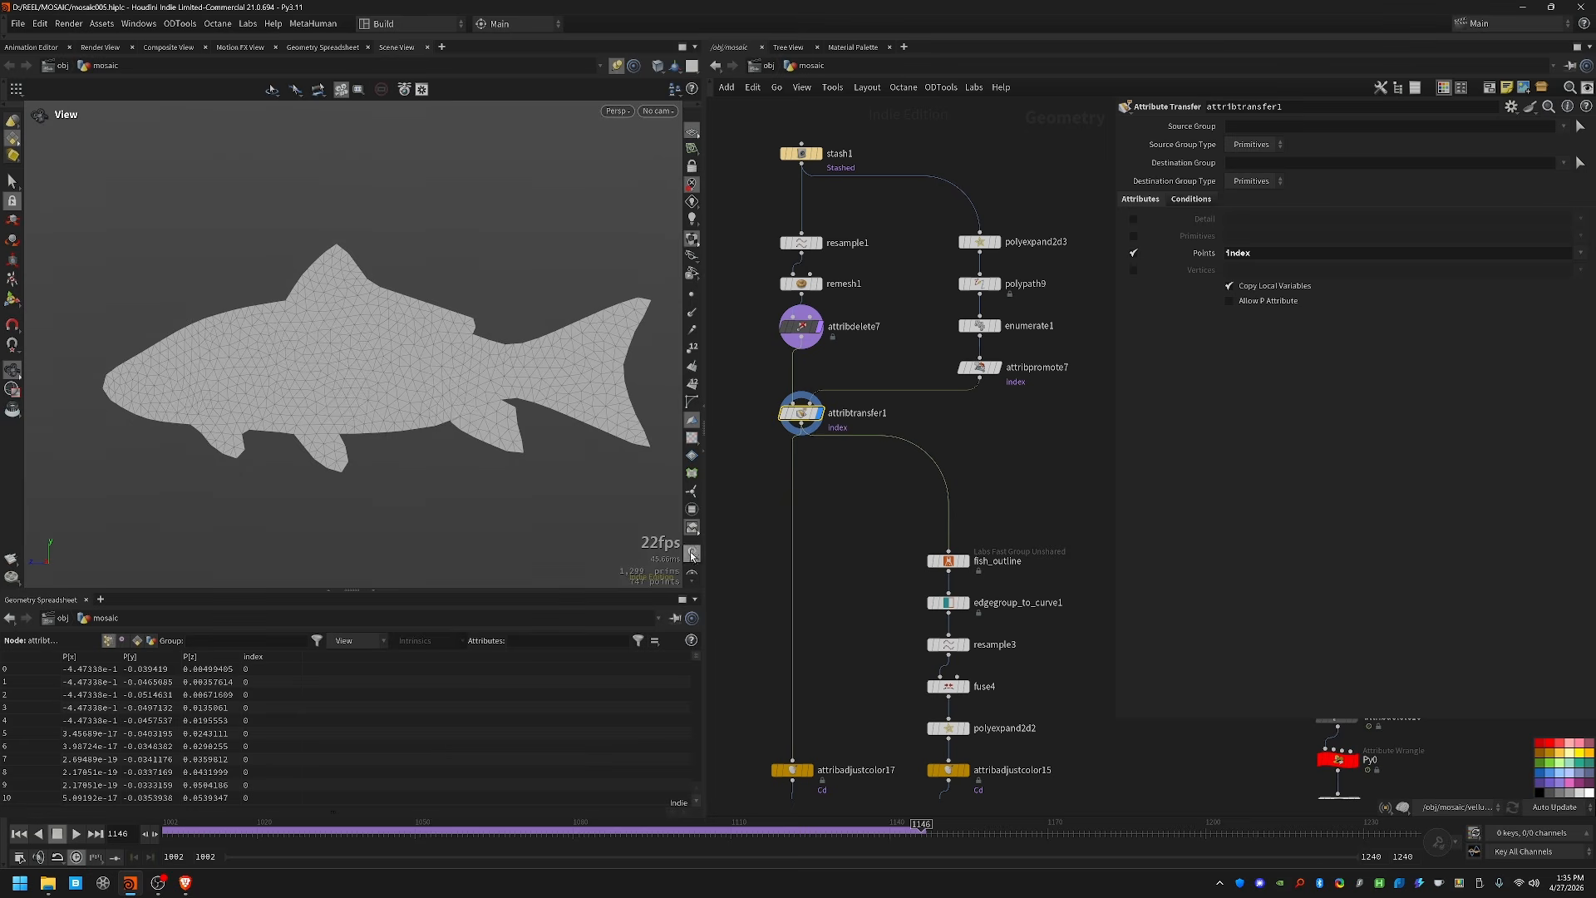
left_click(691, 555)
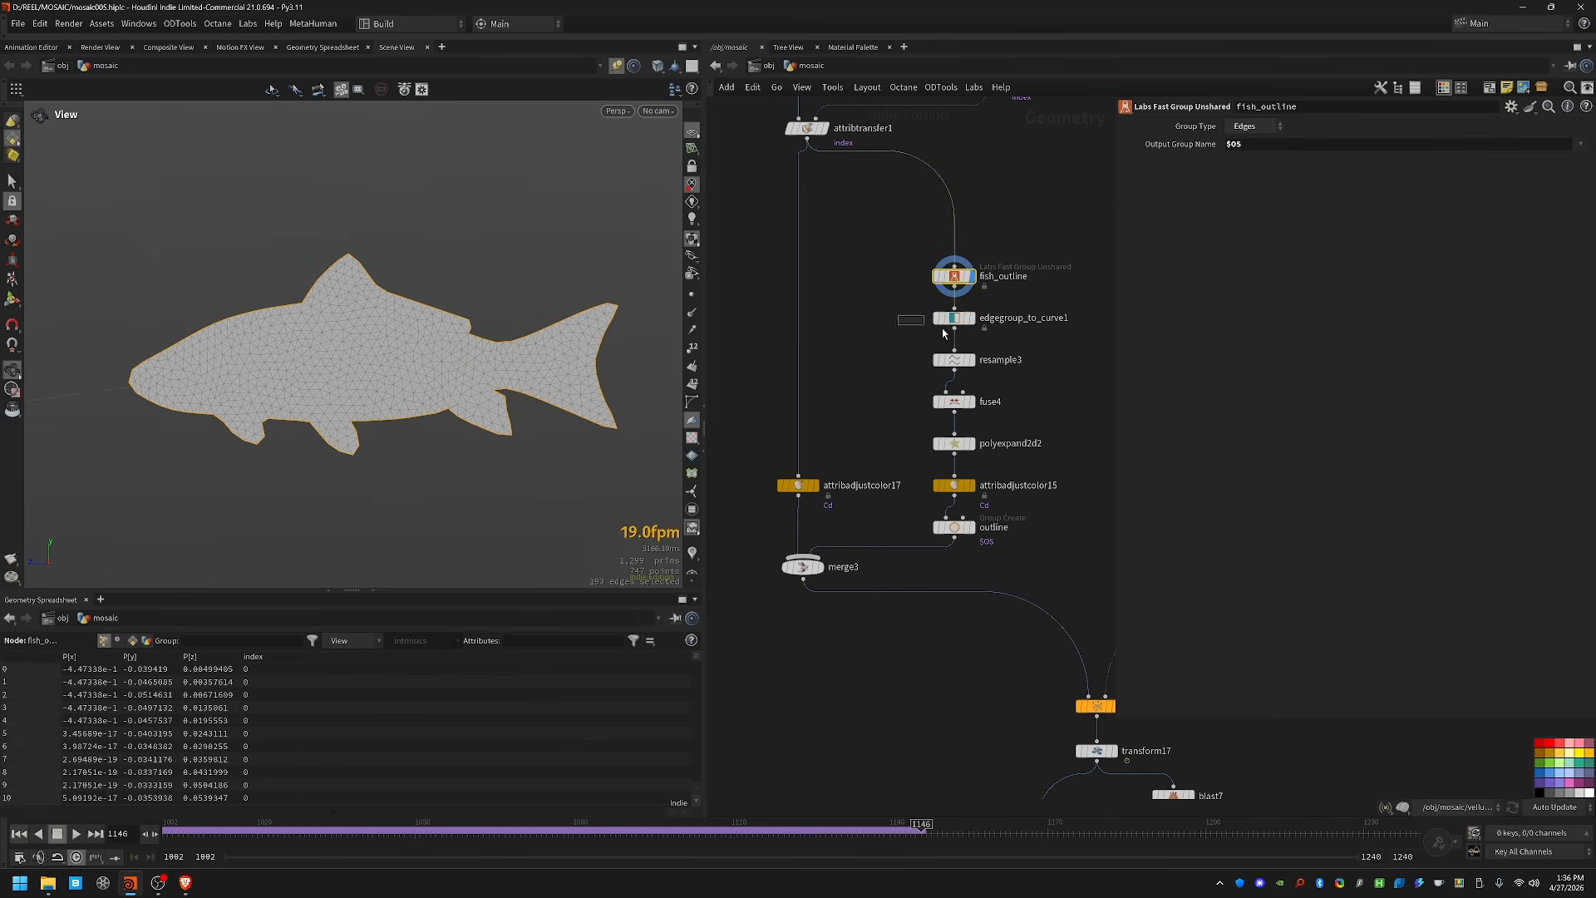
Step: Step the display through the nodes below fish_outline to merge3 to examine how the outline is built and joined with the coloured fish
key("Down")
key("Down")
key("Down")
key("Down")
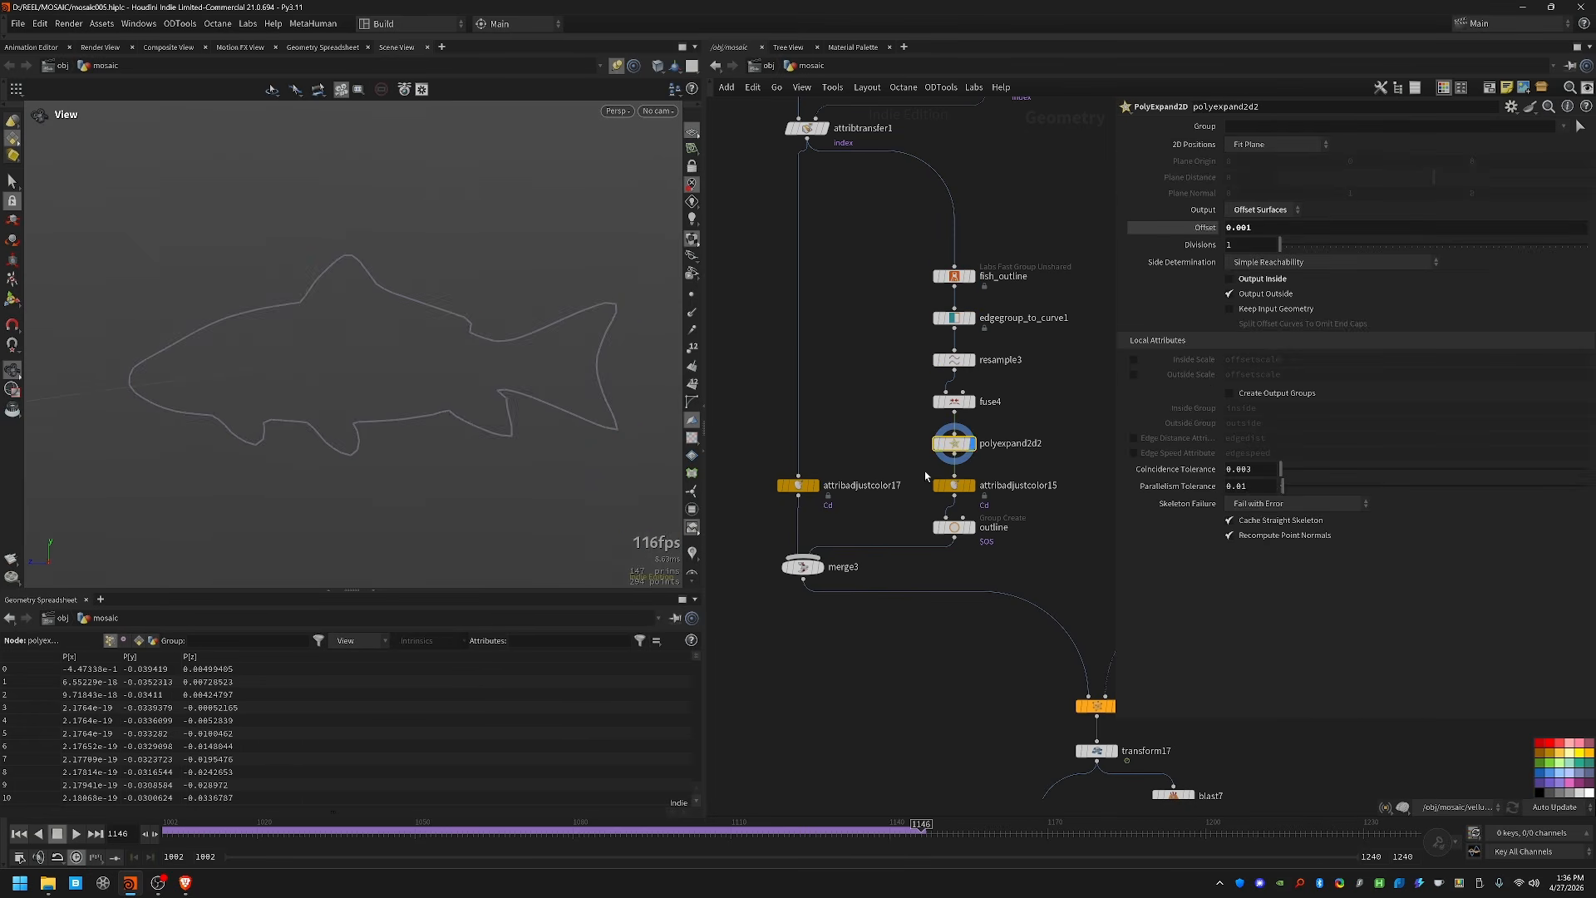
key("Down")
key("Down")
key("Down")
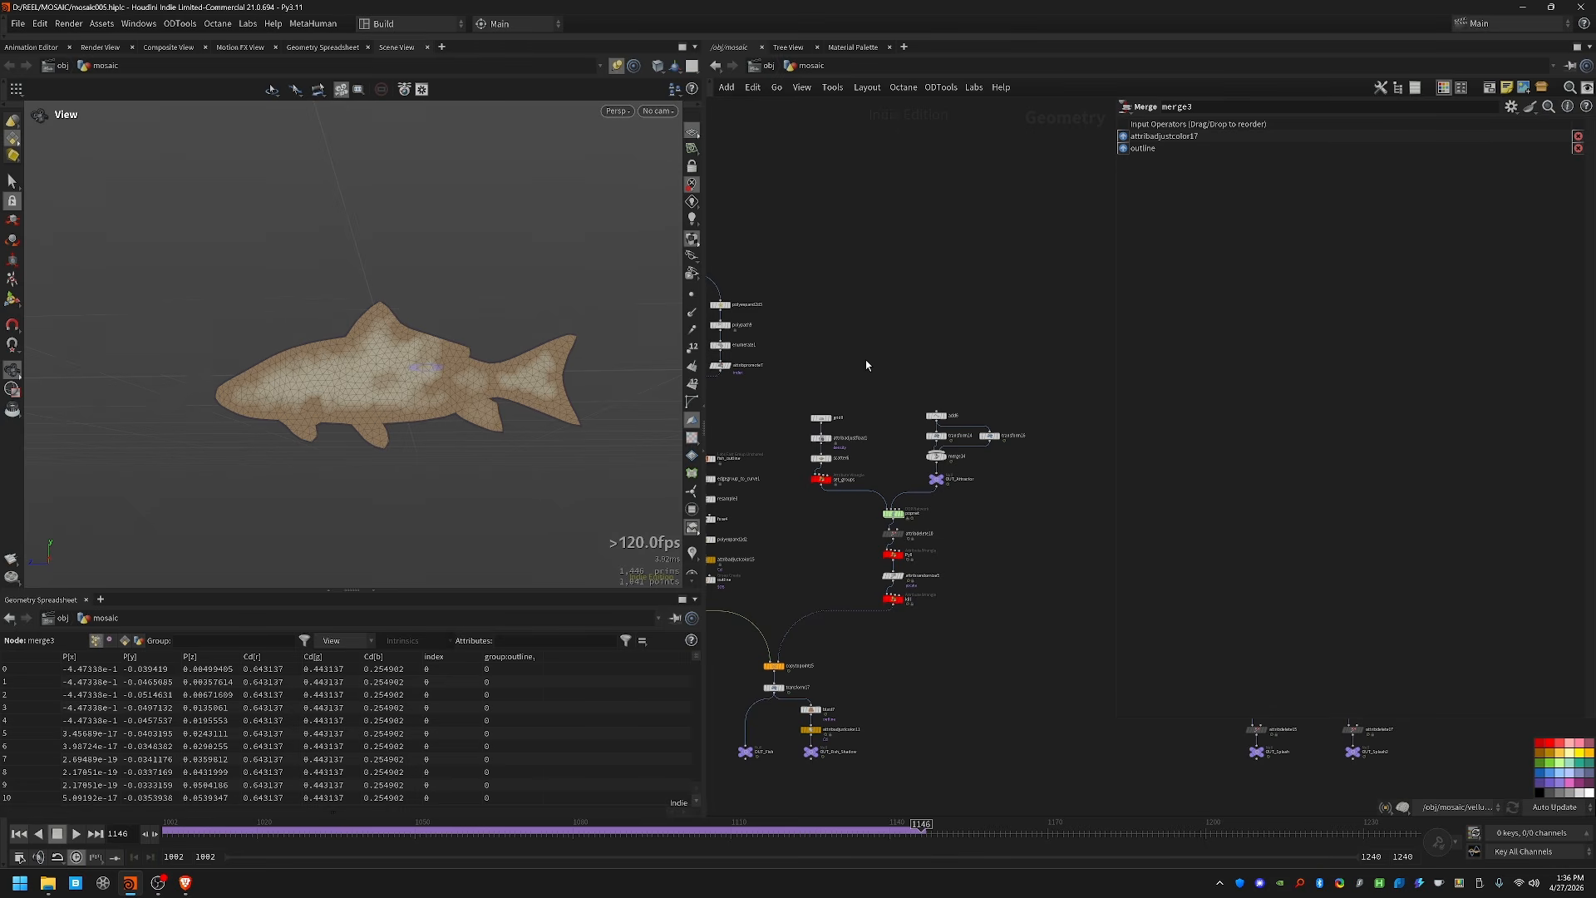
Step: Scrub the timeline to frame 1051 with OUT_Attractor displayed to examine the attractor points moving around the shark
left_click_drag(157, 828, 420, 832)
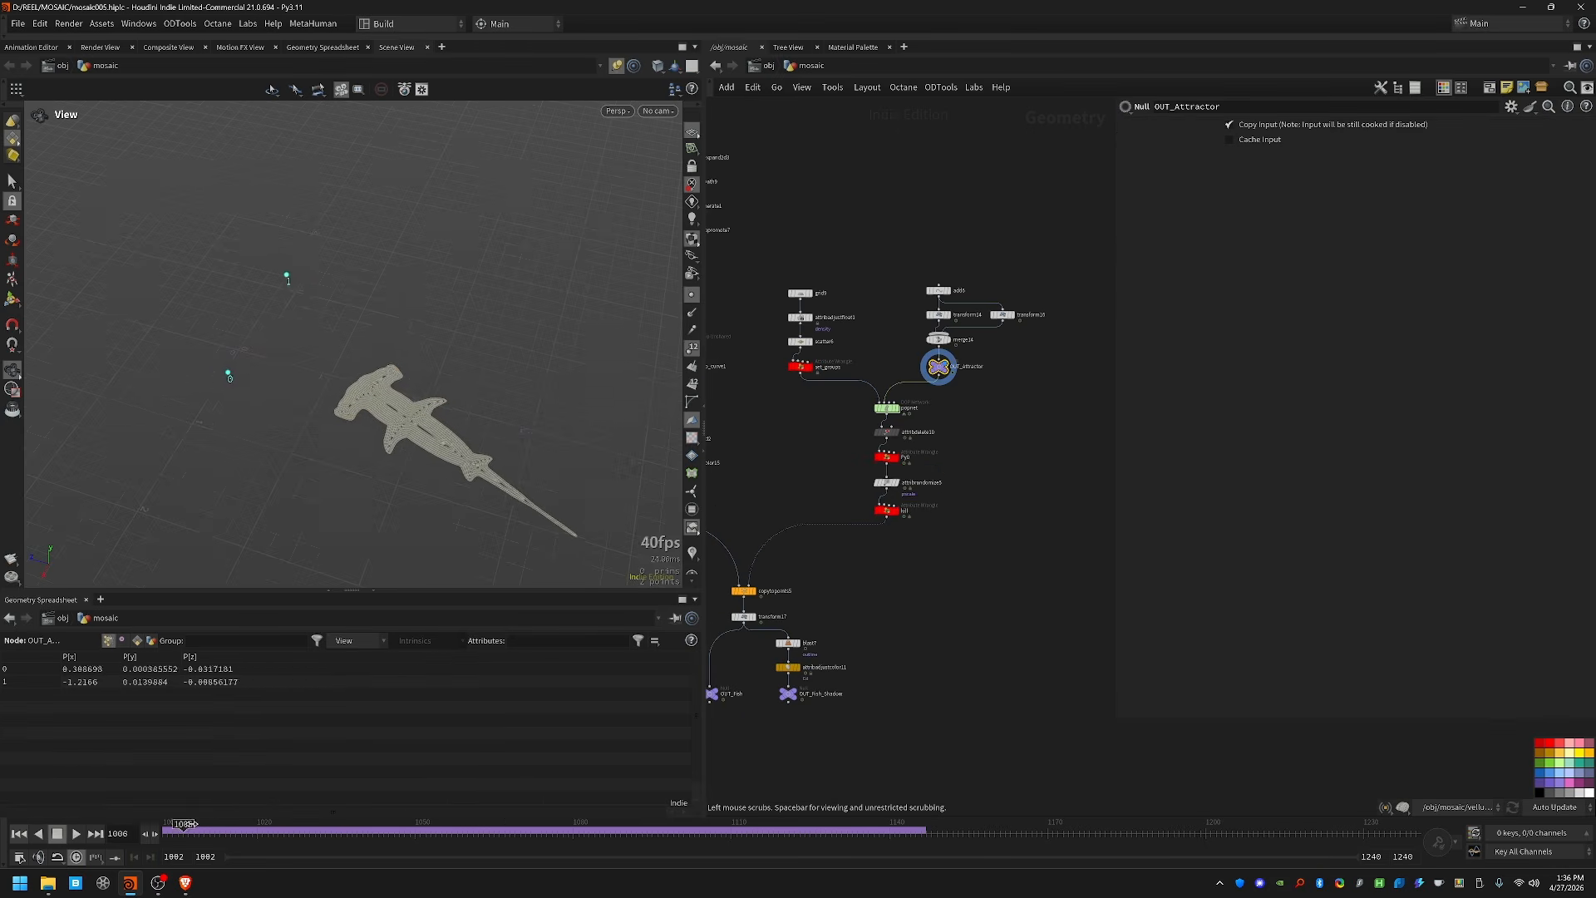
left_click_drag(299, 417, 275, 338)
left_click_drag(377, 252, 435, 338)
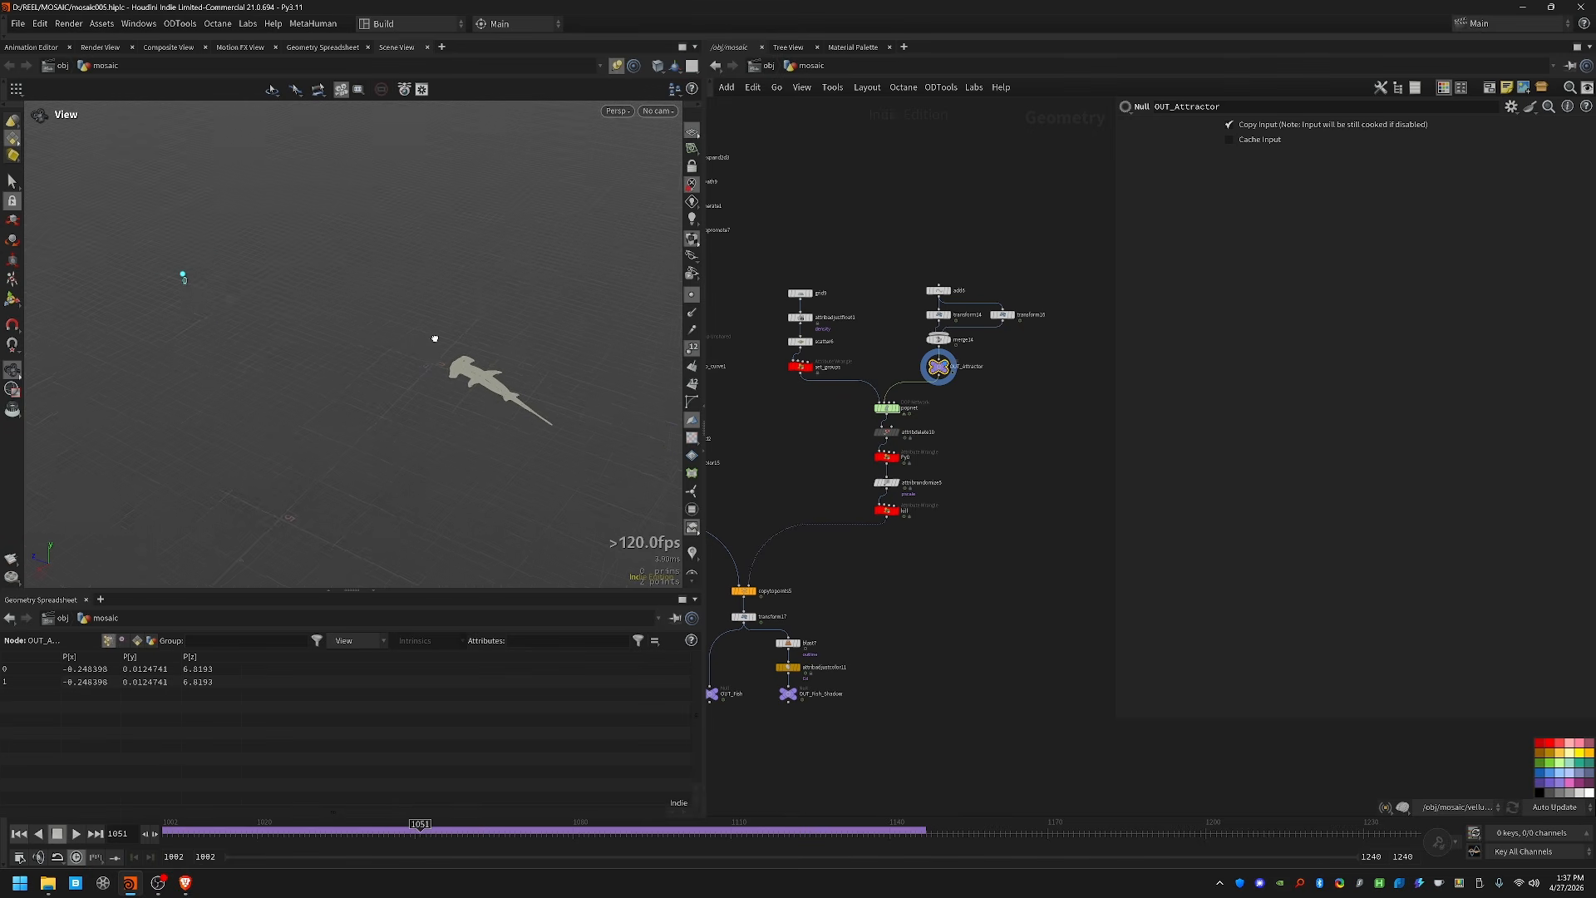
middle_click_drag(435, 341, 415, 359)
right_click_drag(414, 359, 601, 369)
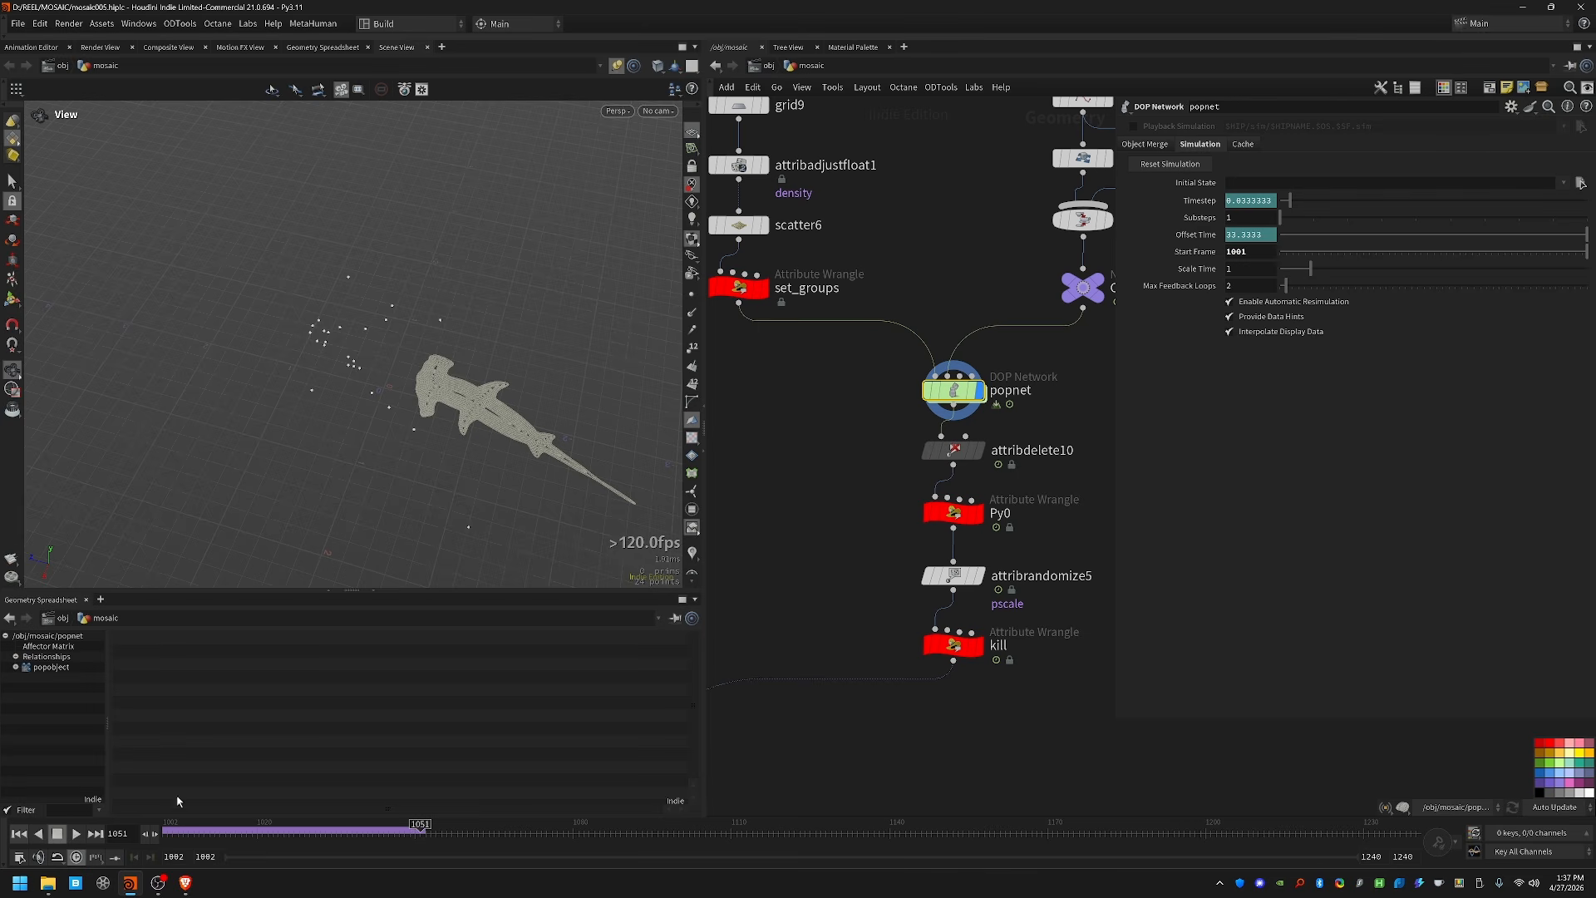
Step: Scrub through the popnet particle simulation and inspect the left and right POP Attract nodes inside it
left_click_drag(166, 827, 632, 793)
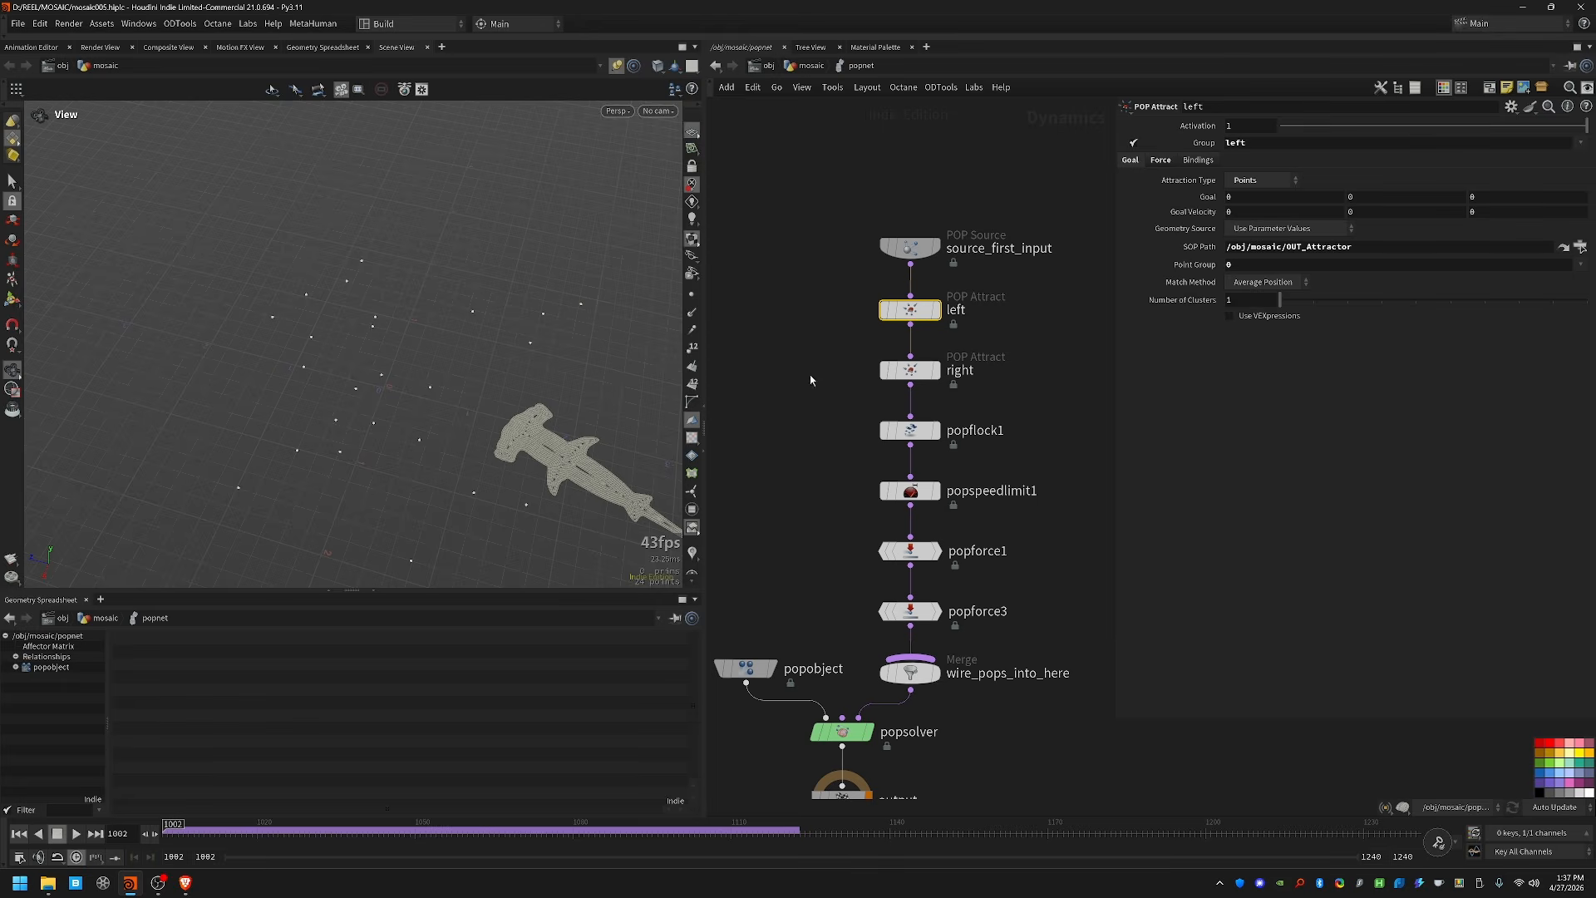
left_click(911, 370)
left_click(810, 65)
Step: Select the set_groups wrangle and display grid9 to examine the source grid for the fish particles
middle_click_drag(861, 446, 884, 551)
left_click_drag(835, 479, 758, 381)
middle_click_drag(812, 515, 883, 623)
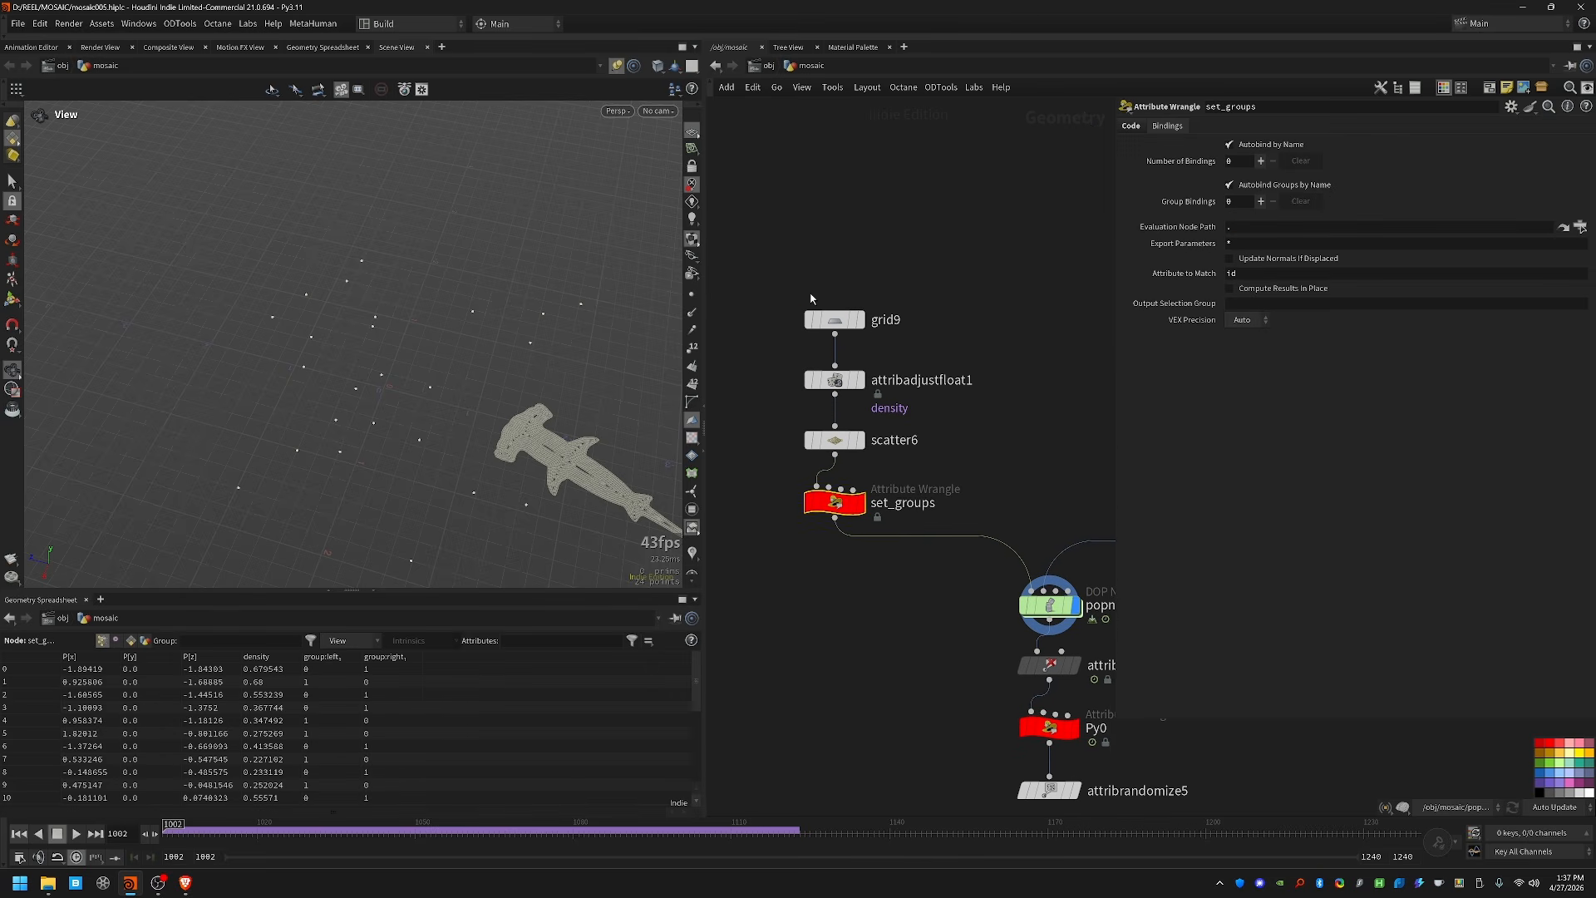
left_click_drag(806, 276, 873, 338)
key("r")
left_click_drag(473, 420, 435, 427)
scroll(435, 427, "down", 2)
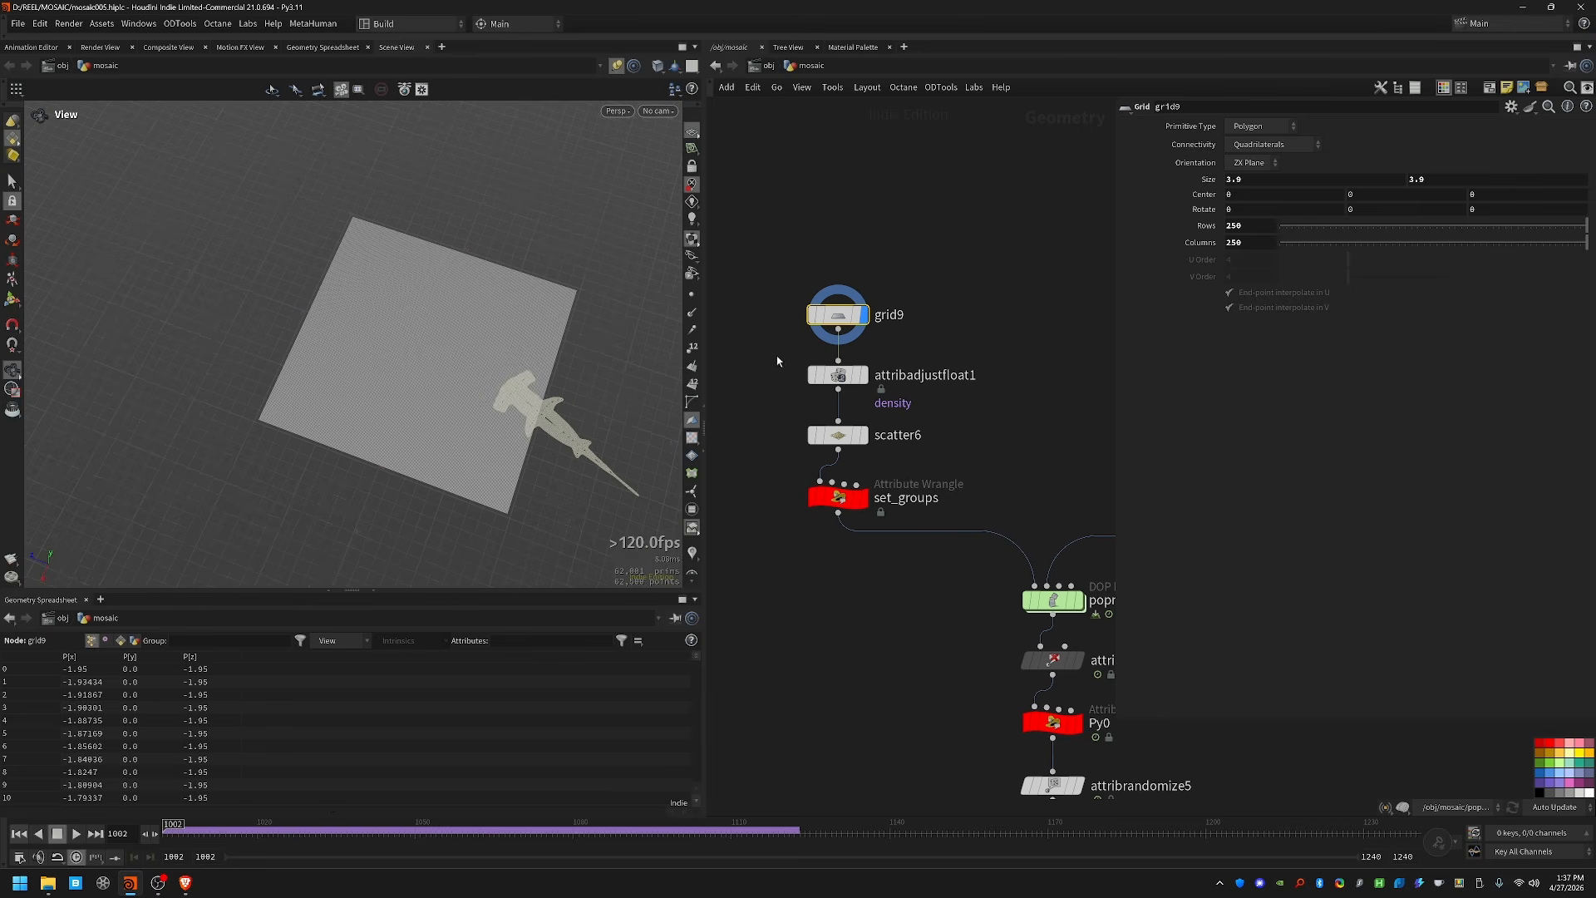
left_click_drag(386, 354, 359, 353)
Step: Display attribadjustfloat1 and turn on the visualizer for its density attribute
left_click(864, 375)
middle_click(838, 375)
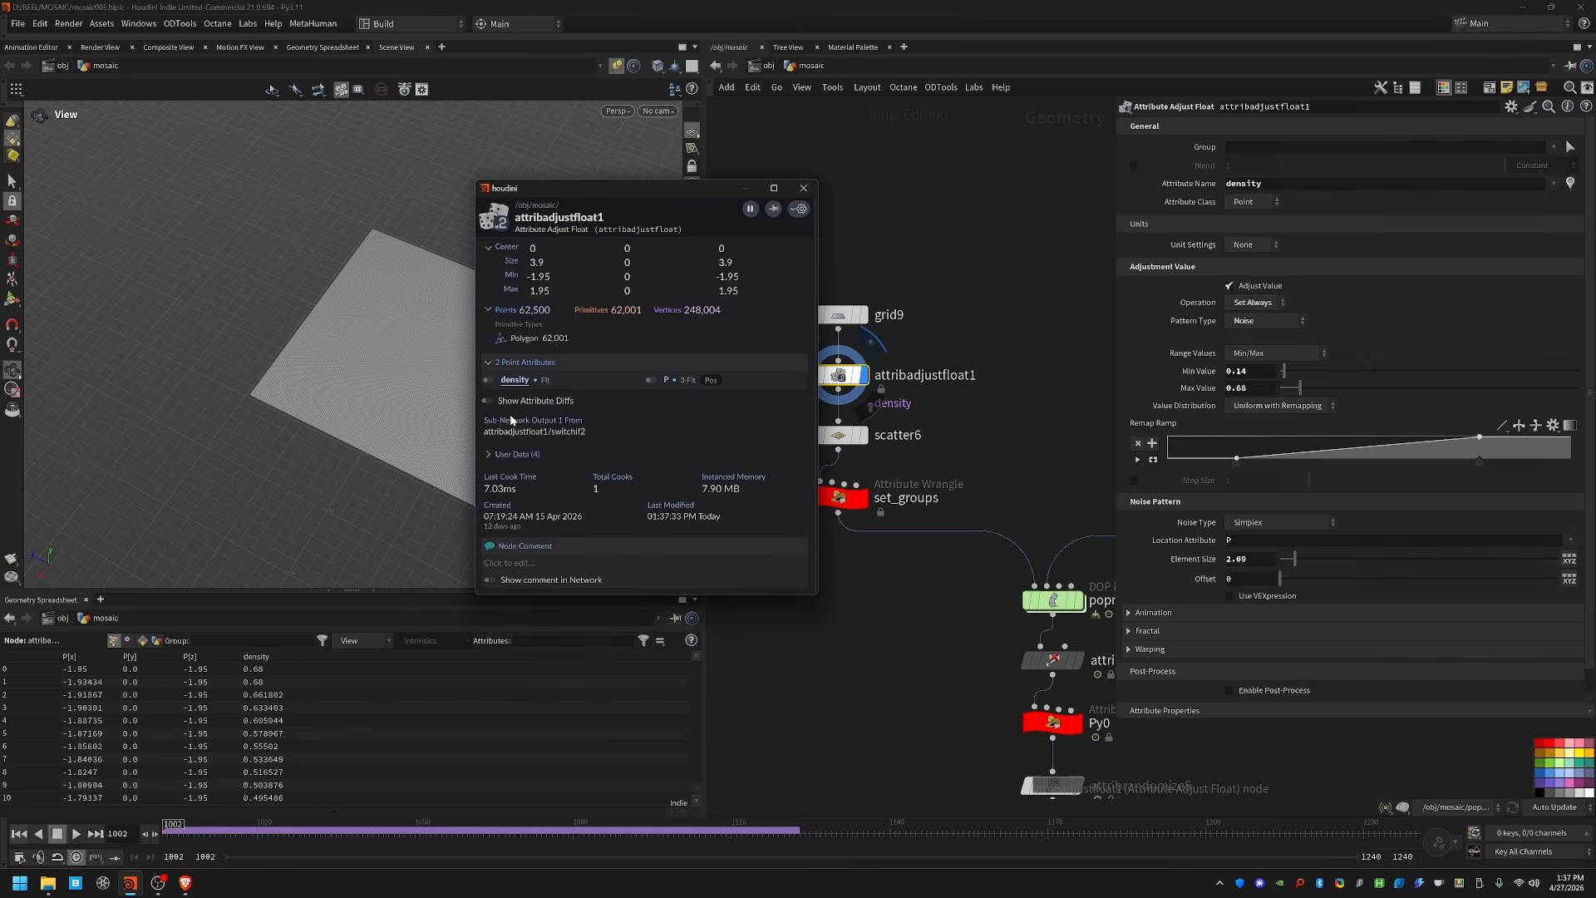
left_click(488, 380)
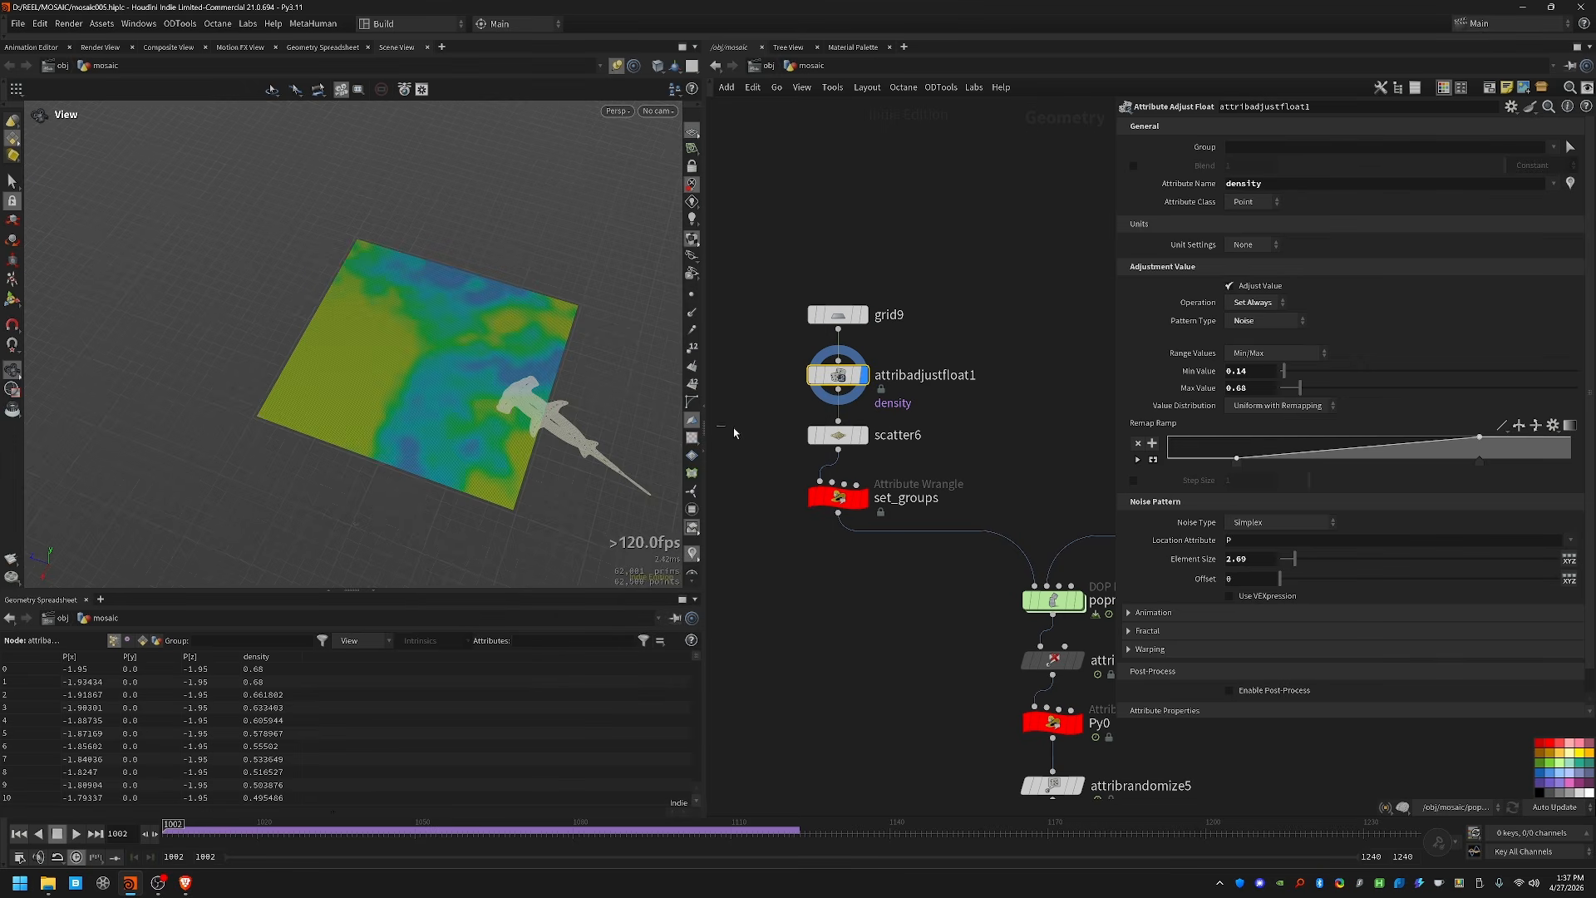
Step: Display scatter6 and set_groups in turn to examine the scattered points assigned to the left and right groups
key("Down")
key("Down")
left_click_drag(496, 353, 320, 310)
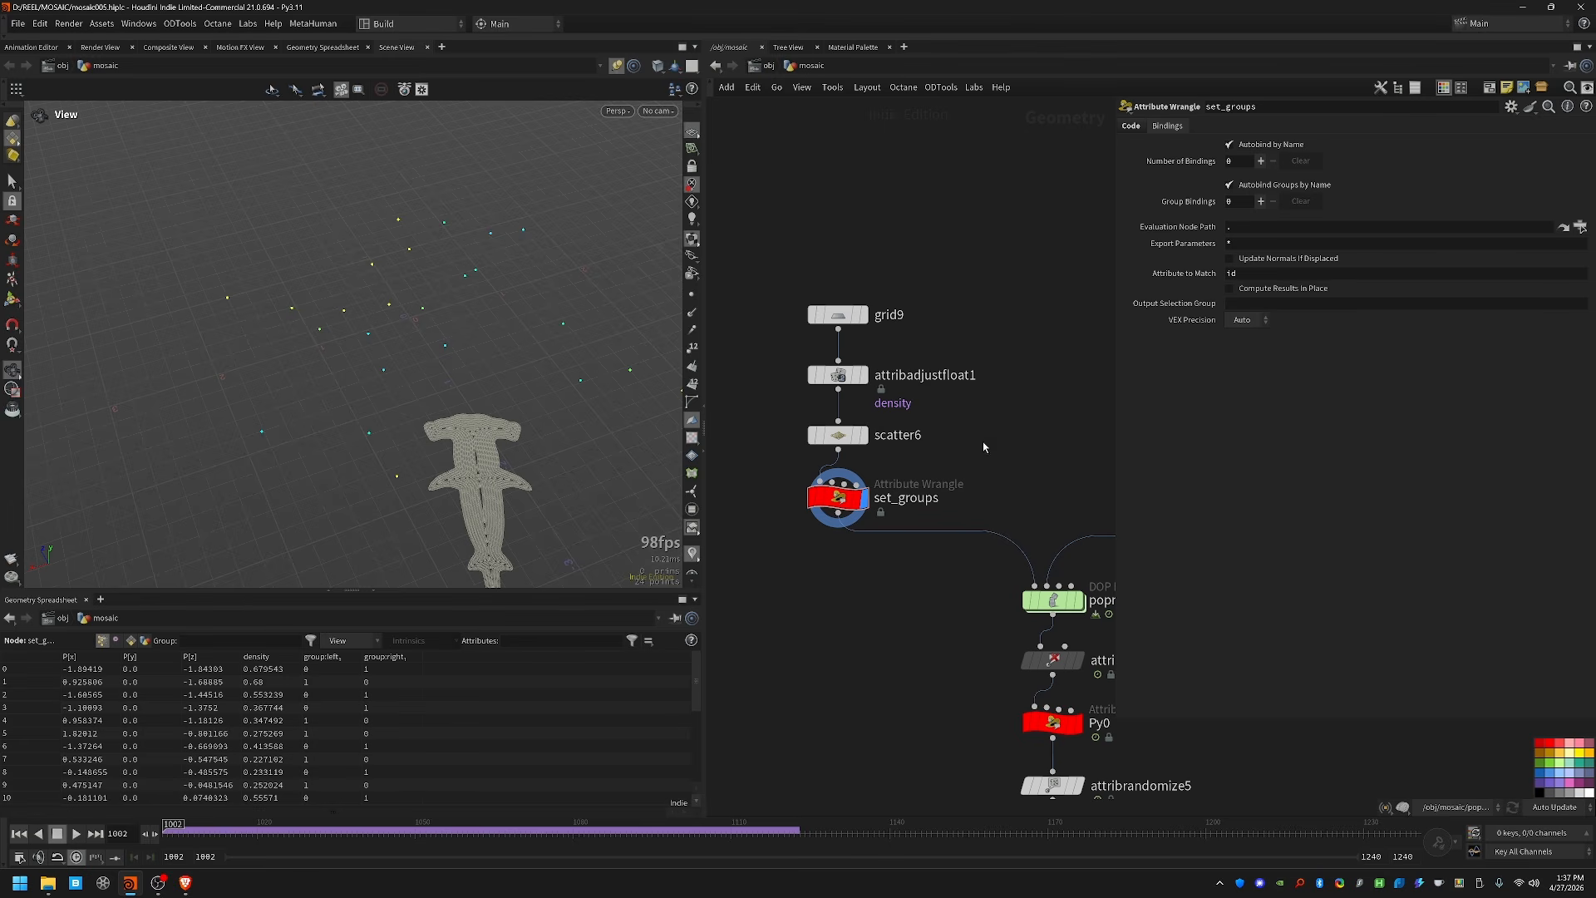
Step: Examine the left and right POP Attract, popflock1 and popspeedlimit1 settings inside popnet
middle_click_drag(967, 620, 884, 536)
scroll(859, 525, "down", 1)
double_click(930, 504)
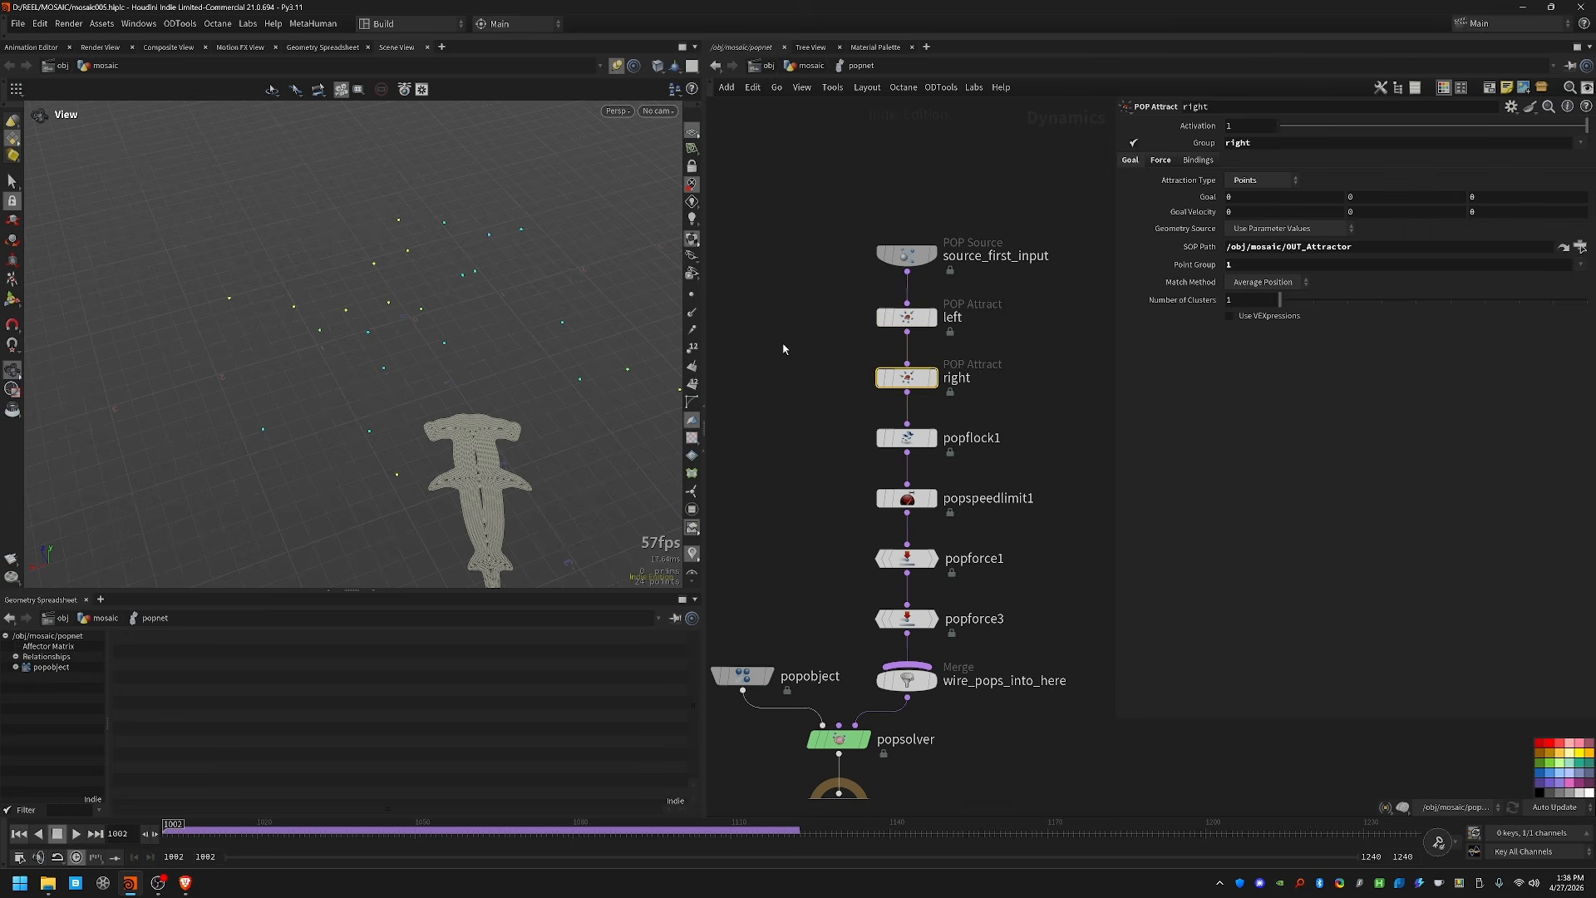
left_click(927, 324)
left_click(896, 376)
left_click(907, 438)
middle_click_drag(1056, 461, 1072, 372)
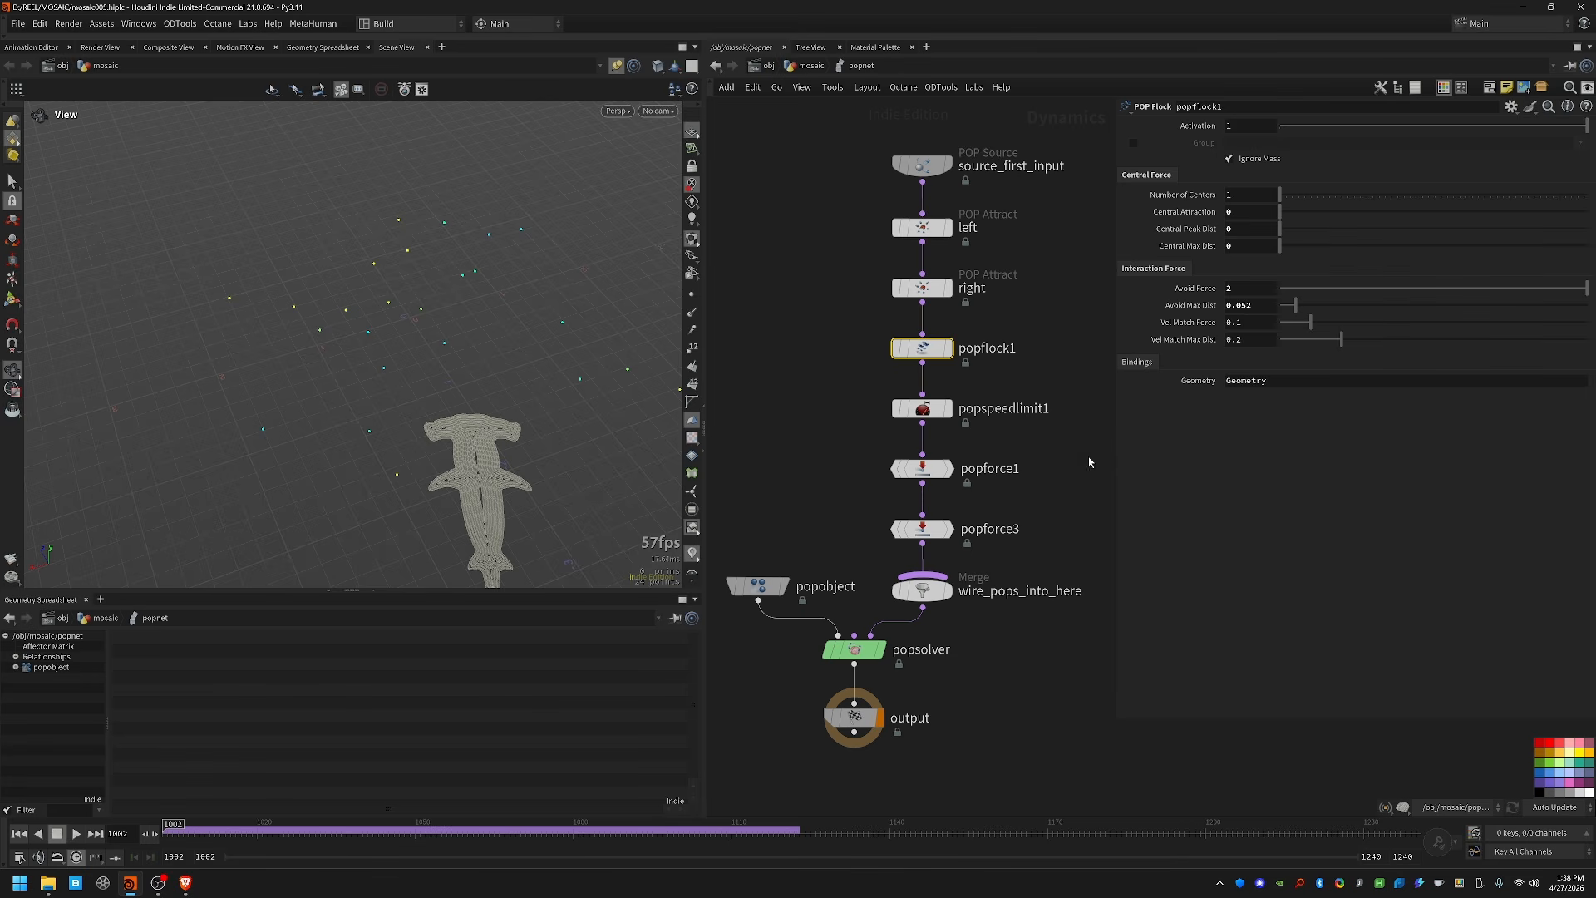
key("Down")
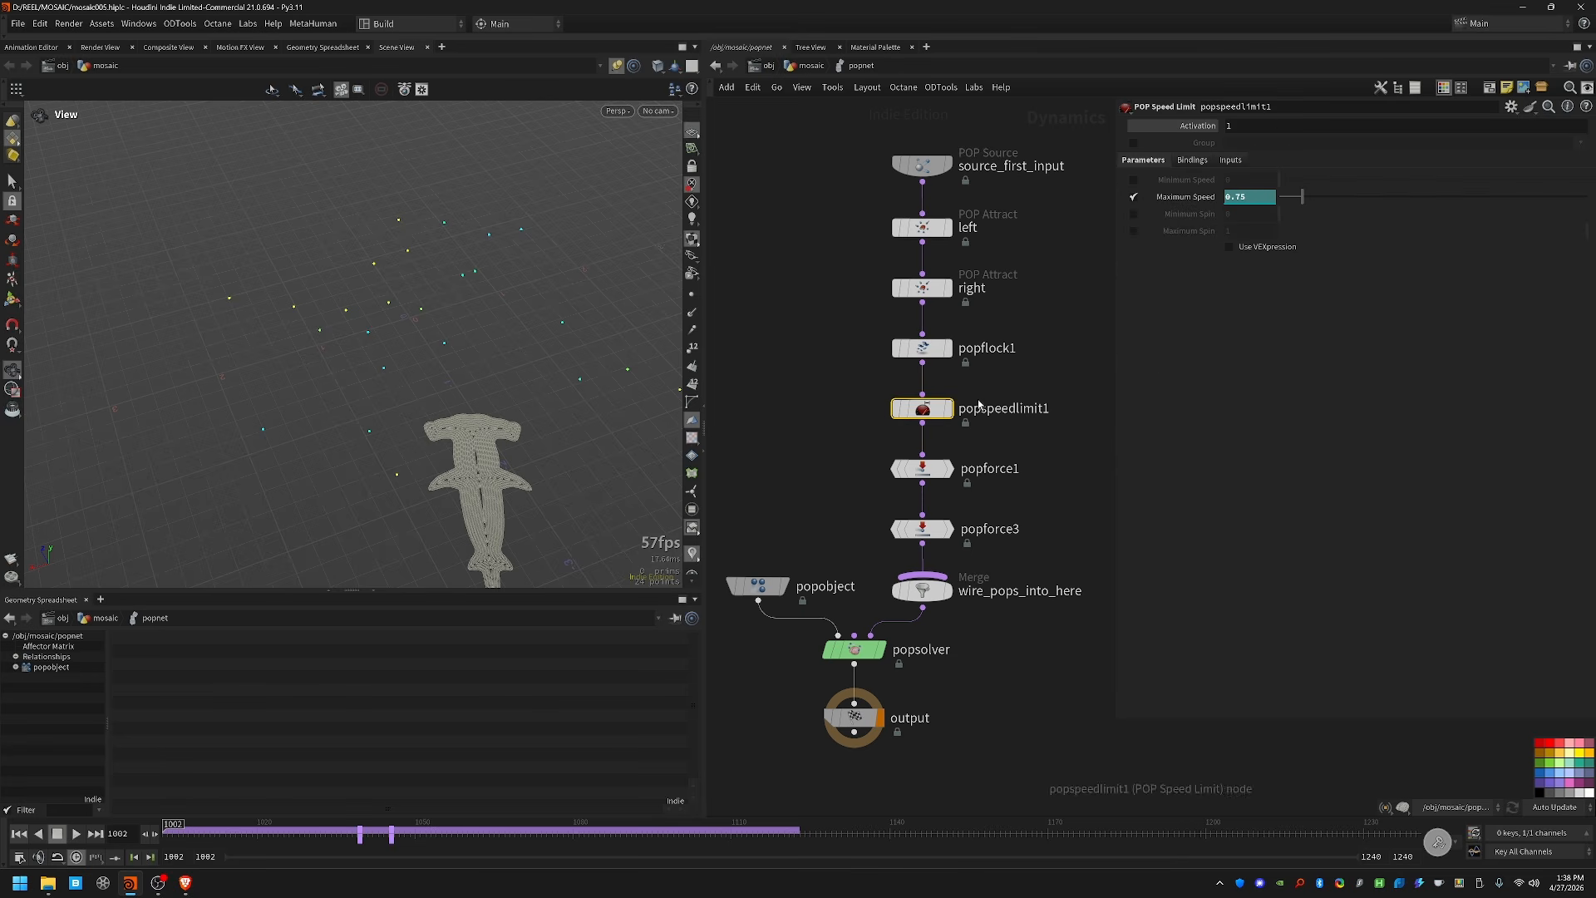
Step: Scrub through the fish simulation and examine the noise settings of popforce1 and popforce3
left_click_drag(172, 838, 362, 832)
left_click(363, 834)
left_click_drag(833, 471, 967, 508)
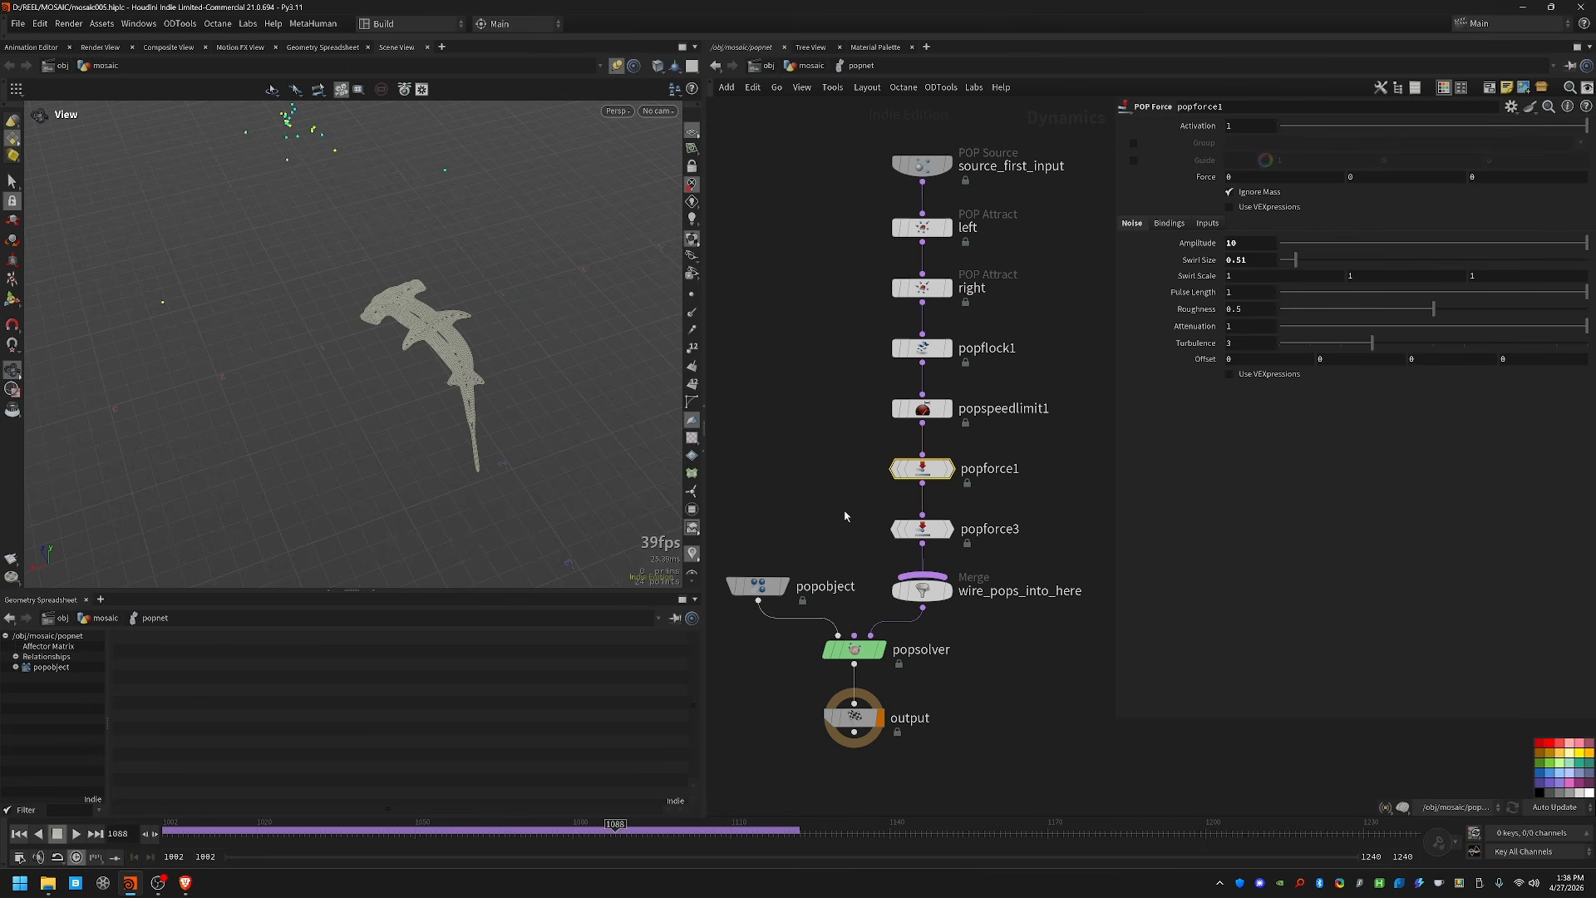
left_click(921, 529)
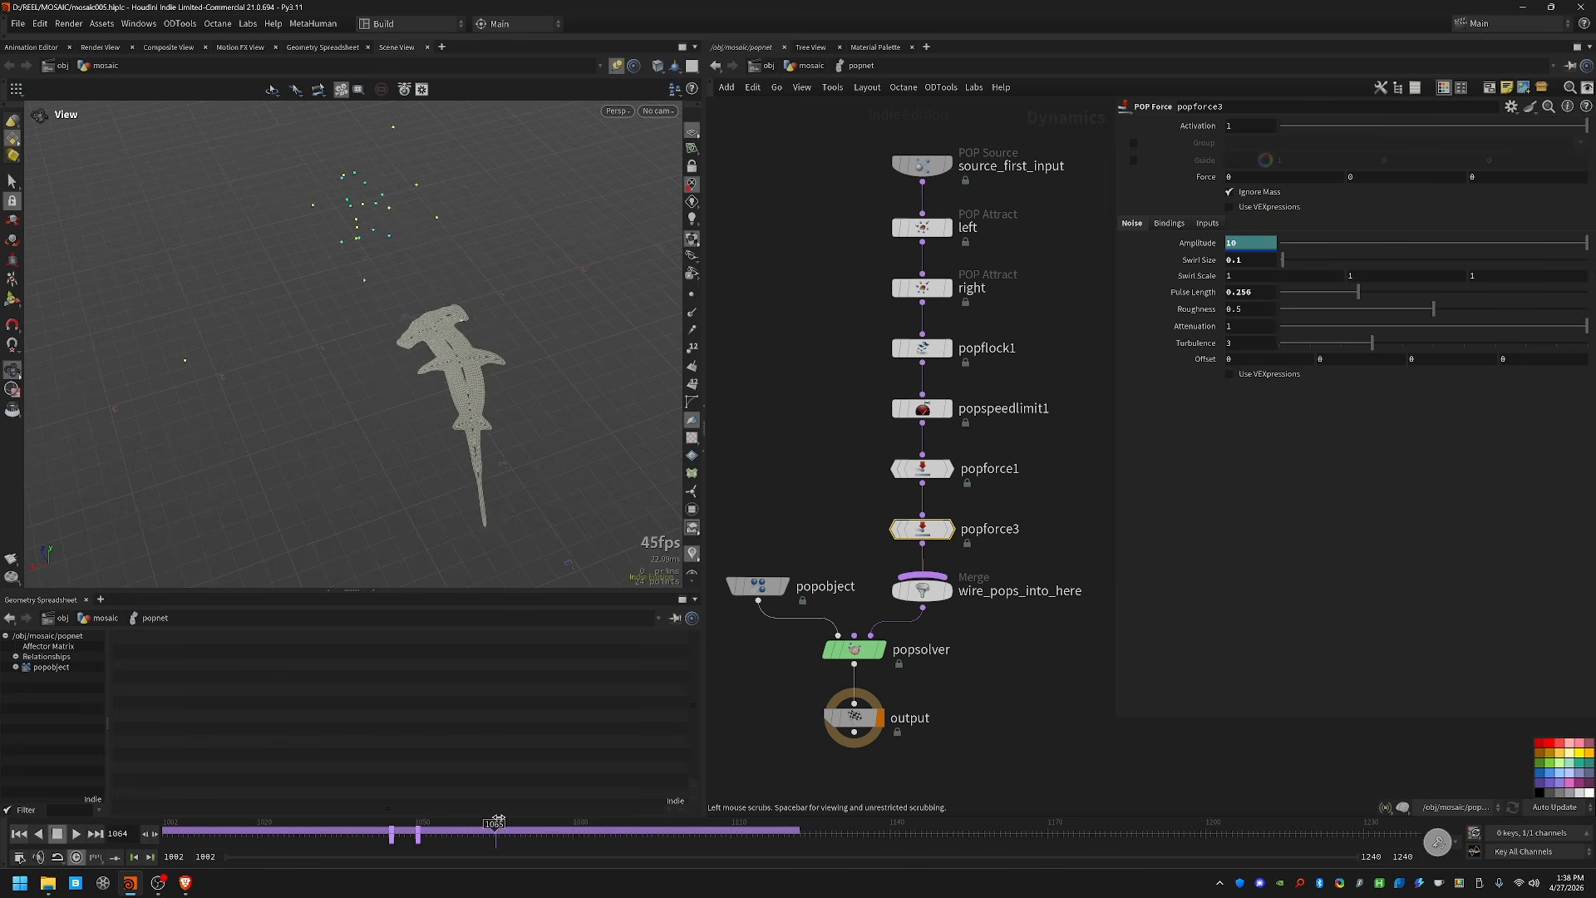
left_click_drag(627, 809, 646, 808)
mouse_move(413, 367)
left_mouse_down()
mouse_move(445, 271)
mouse_move(434, 360)
left_mouse_up()
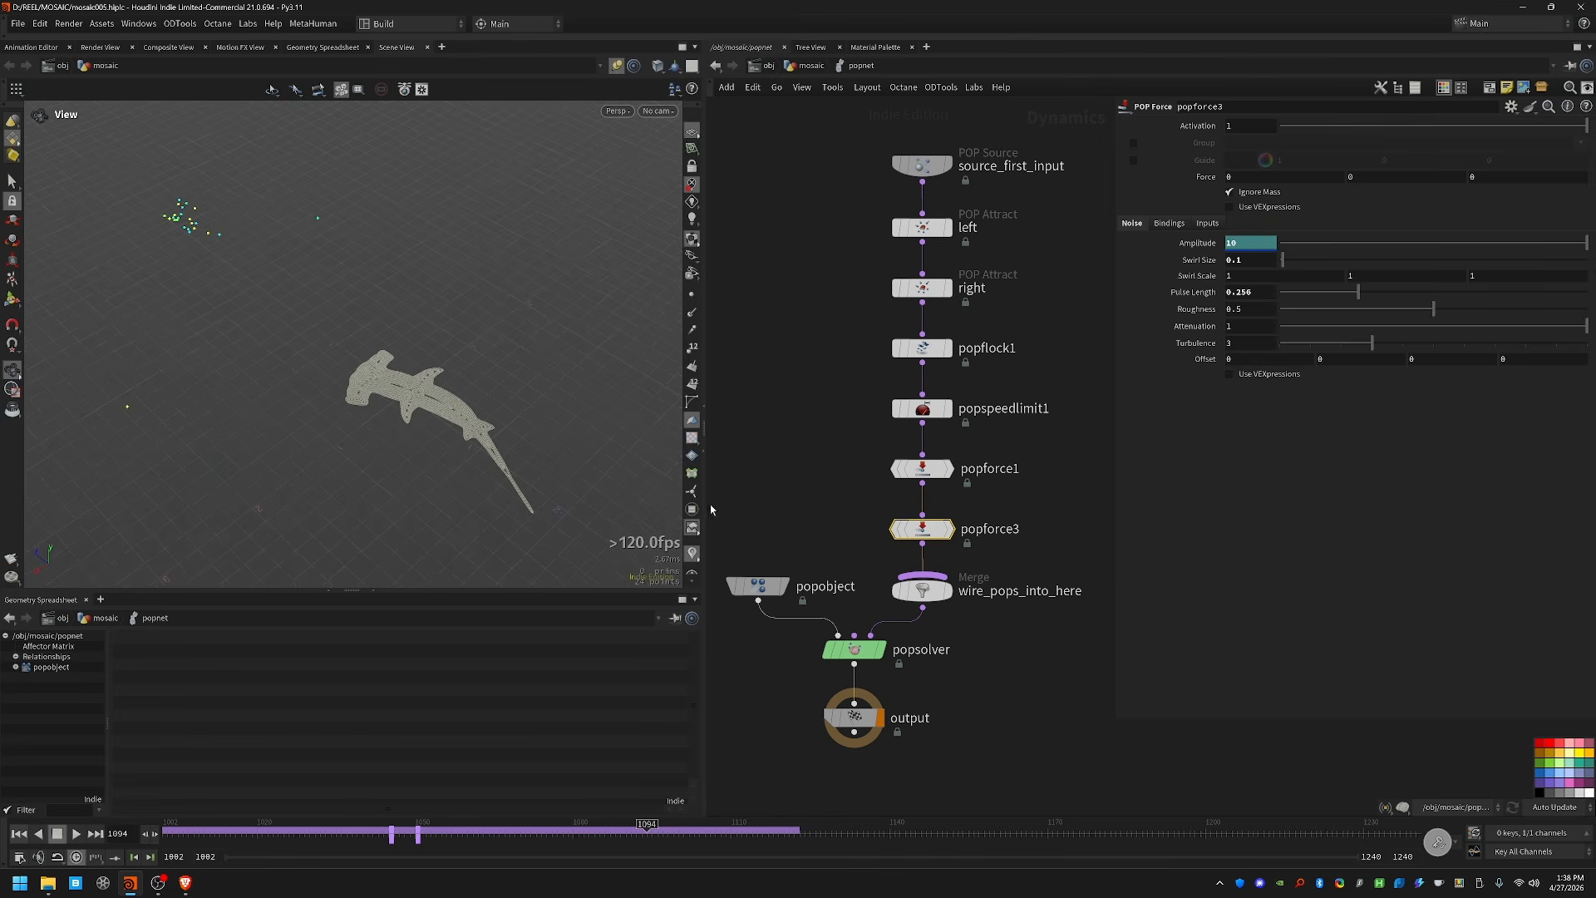
Step: Return to the mosaic network and display attribdelete10 and the Py0 wrangle to examine its P.y, v.y and up expressions
key("u")
key("r")
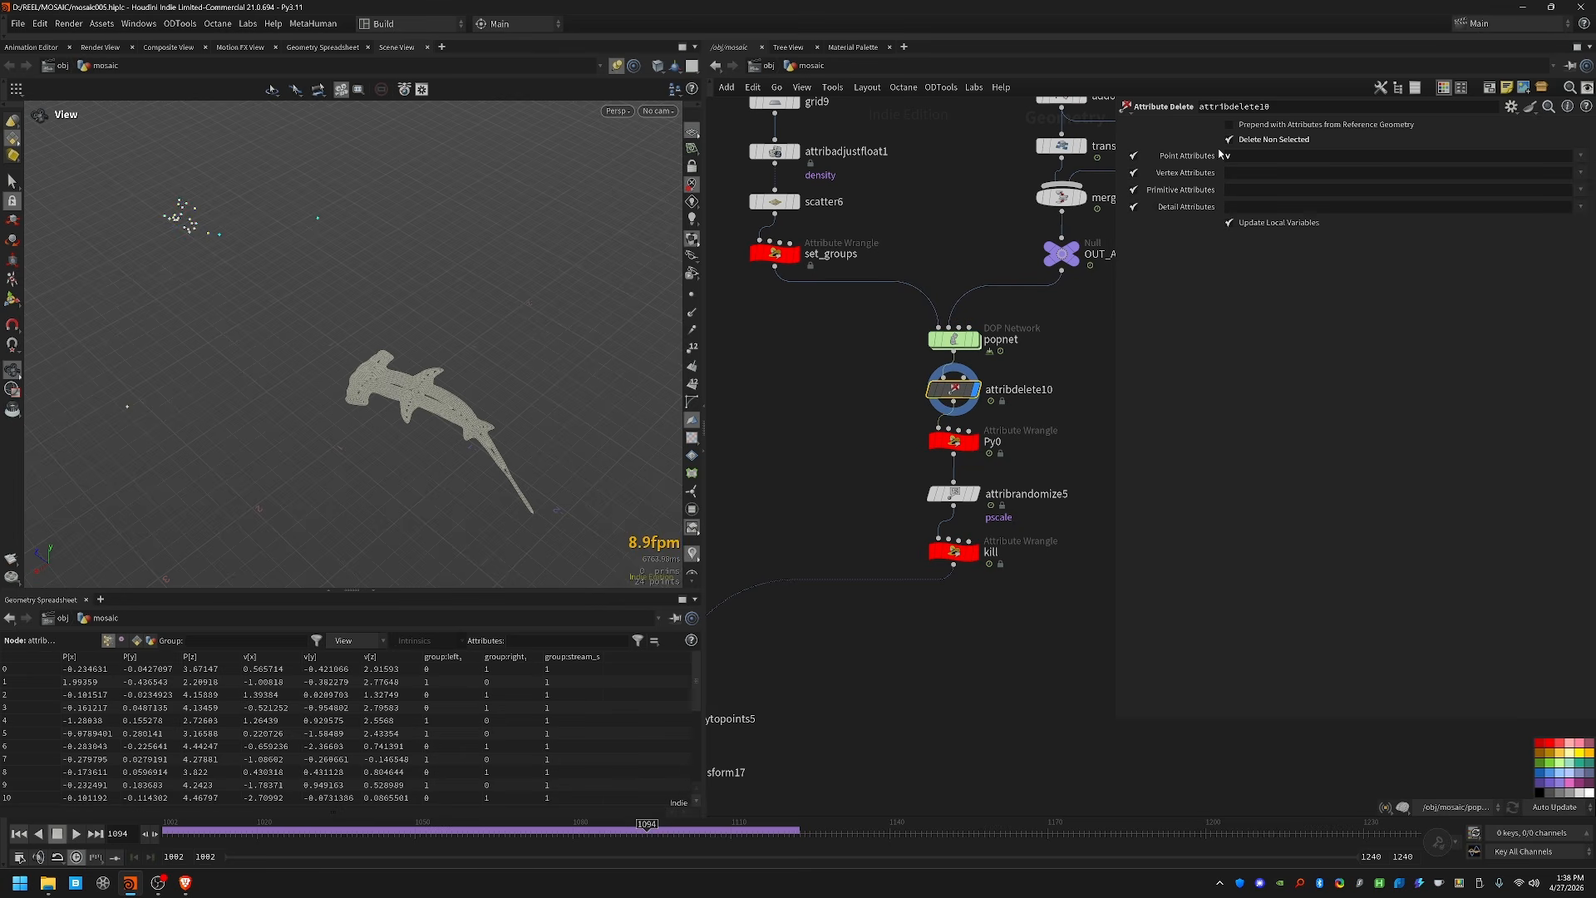
middle_click_drag(881, 401, 890, 452)
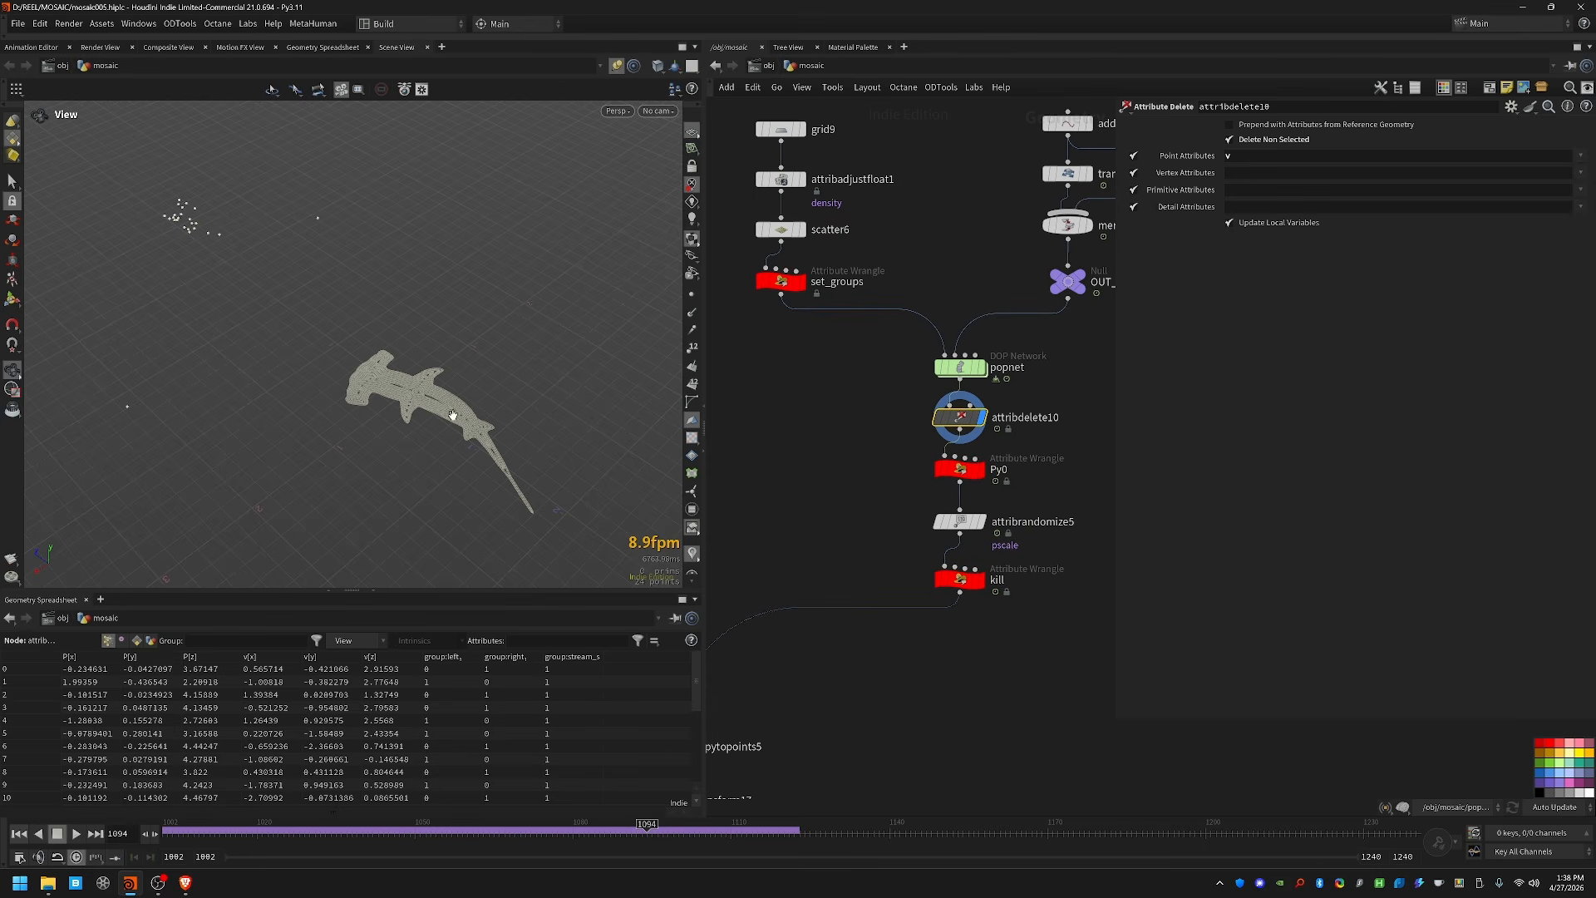
left_click(960, 469)
key("r")
left_click_drag(1169, 257, 1219, 257)
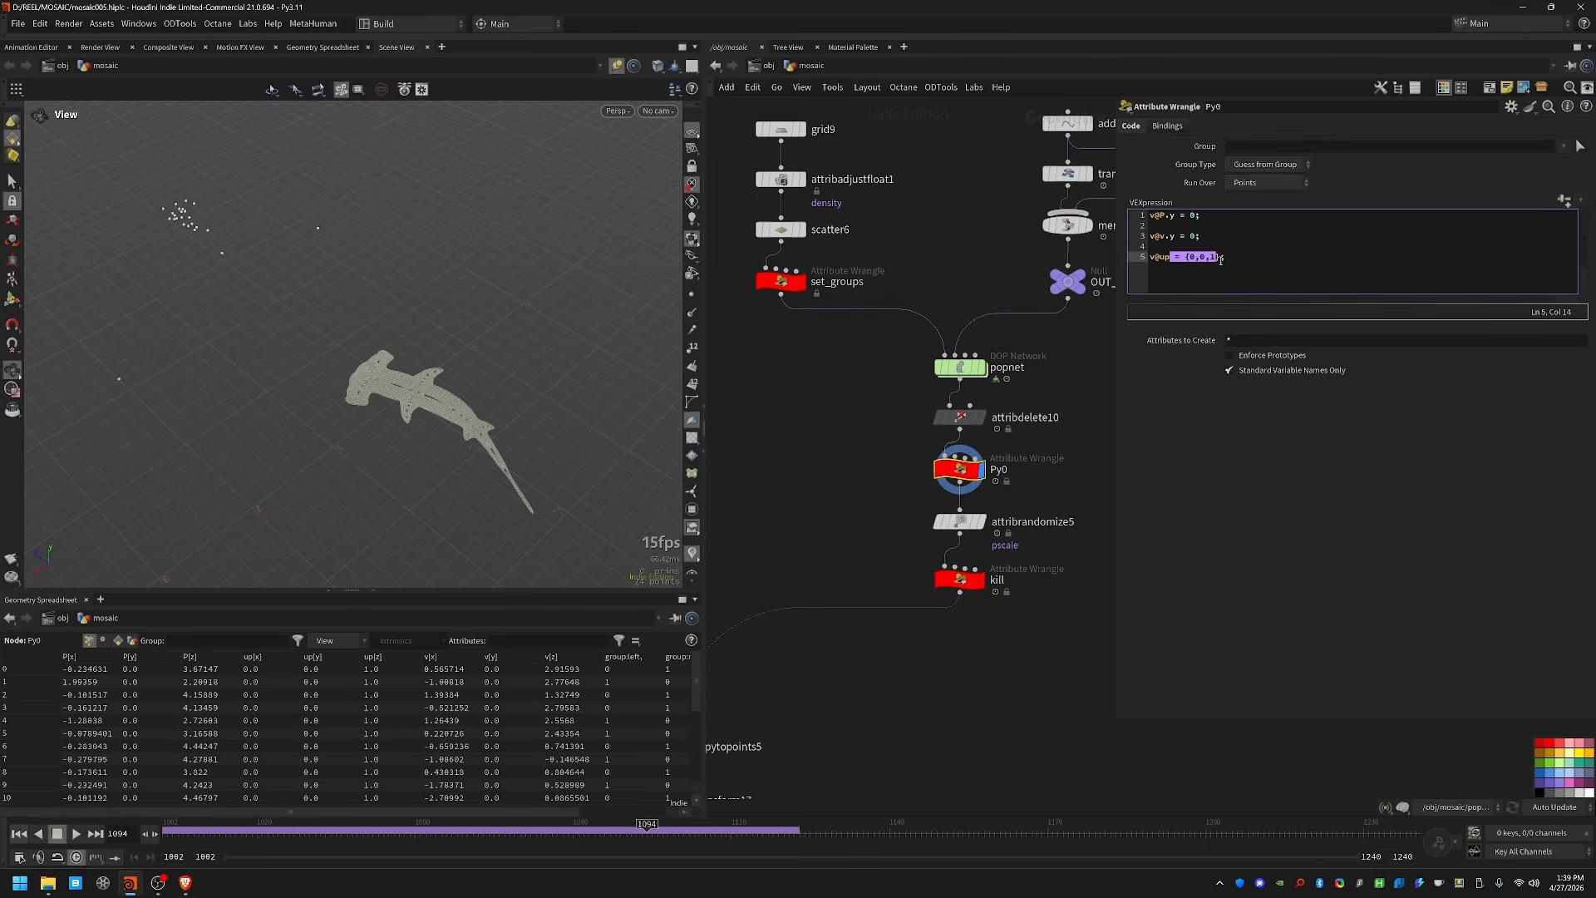
left_click(1219, 257)
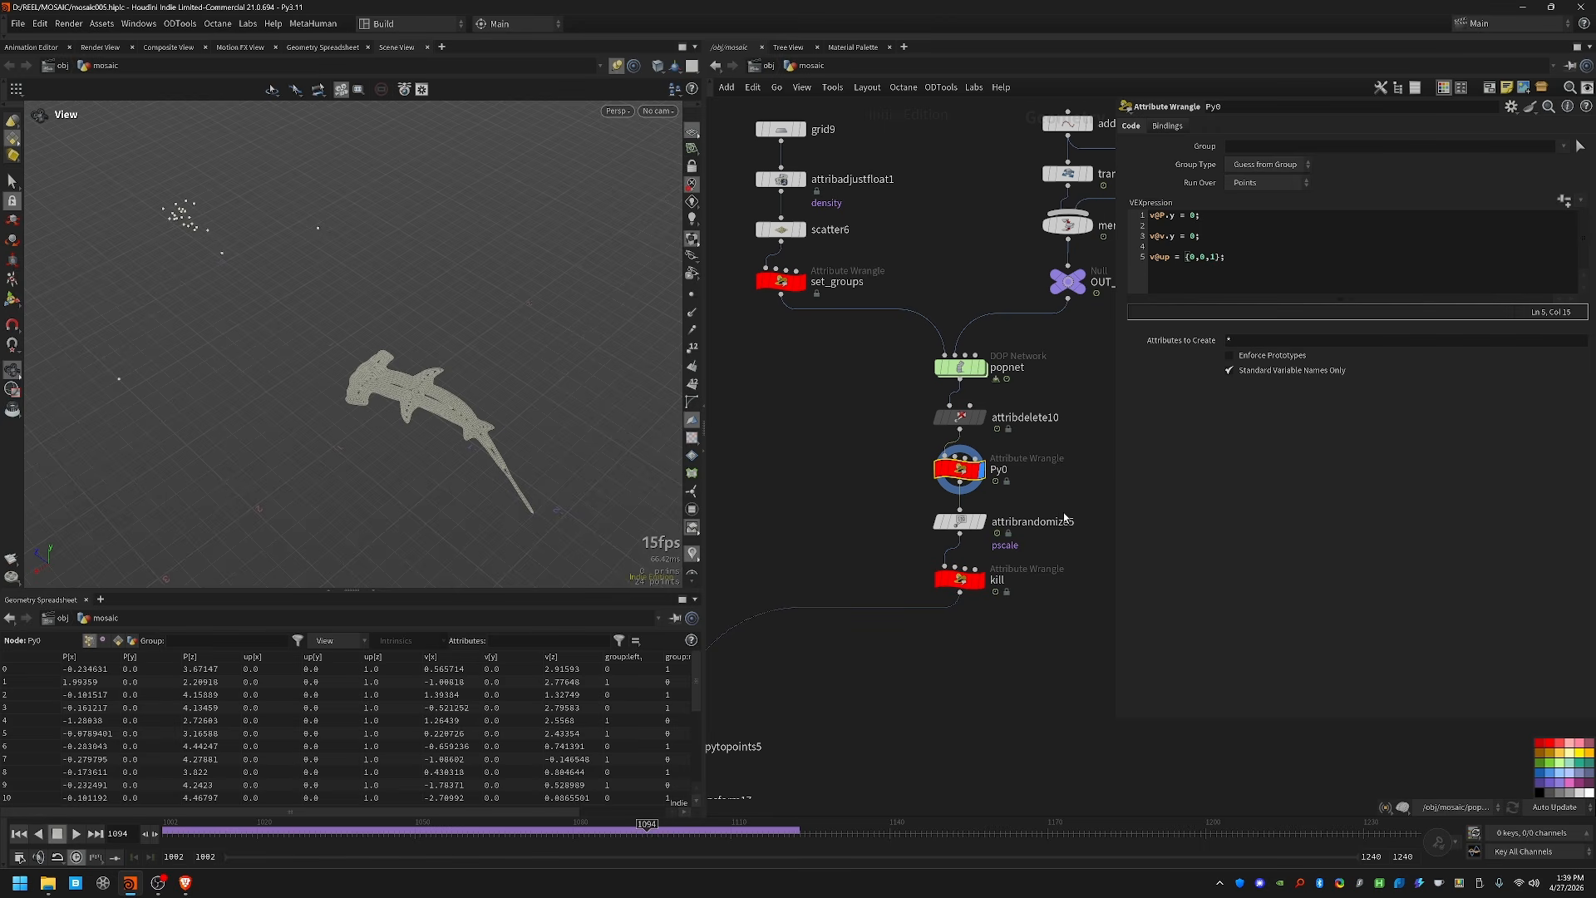
Step: Display attribrandomize5 and the kill wrangle, scrubbing around frame 1120 to examine how the fish points are removed
left_click_drag(472, 424, 532, 426)
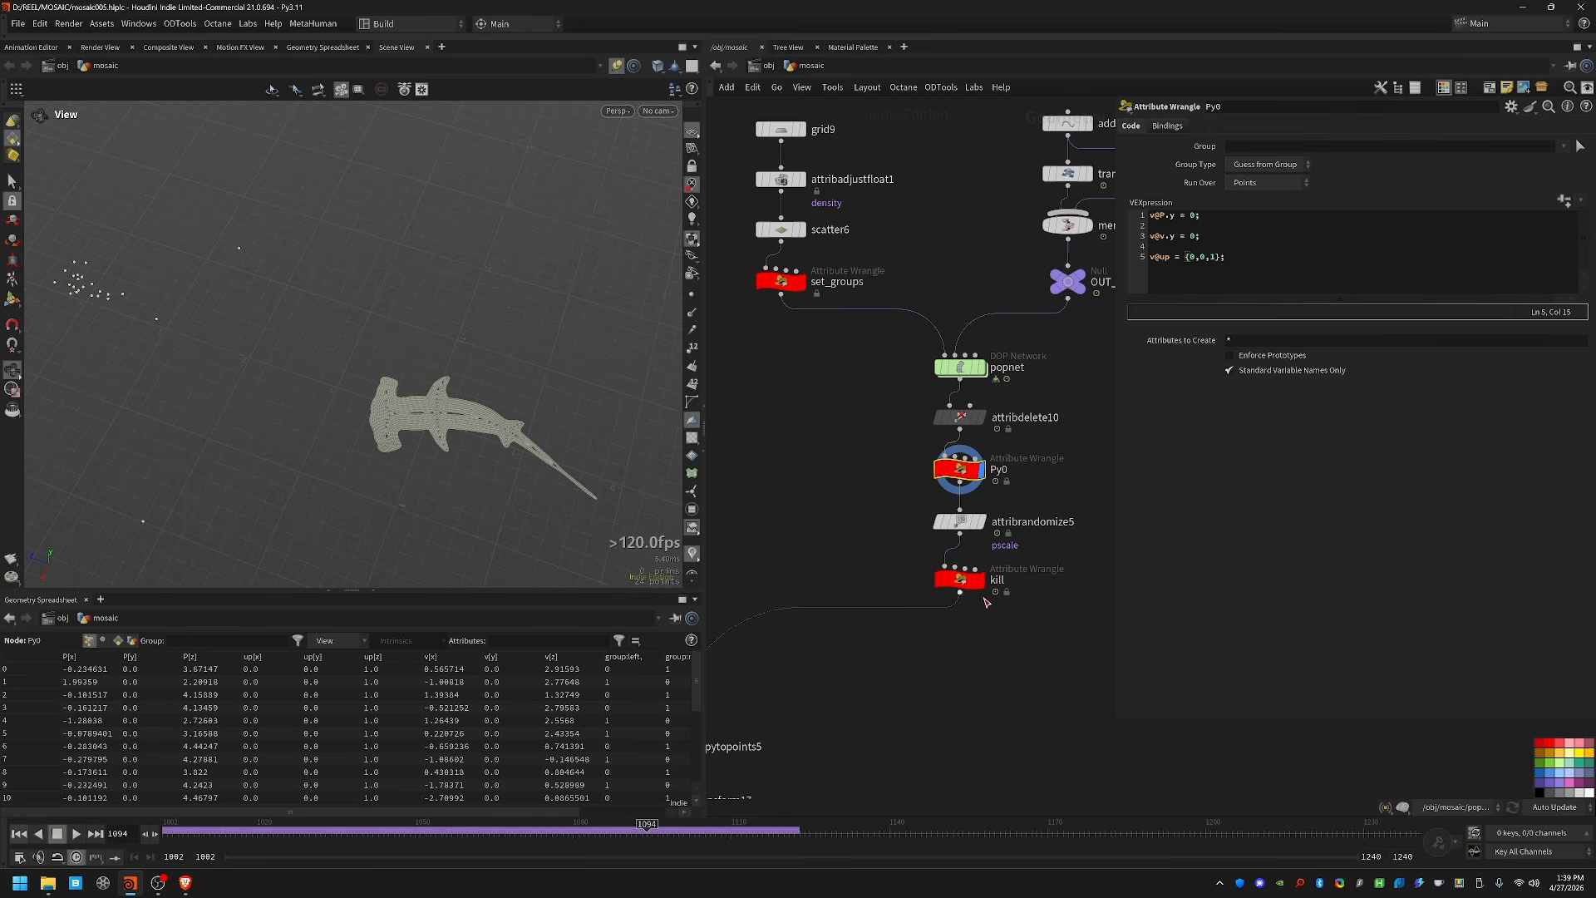
middle_click_drag(855, 516, 862, 473)
left_click(986, 479)
left_click(985, 537)
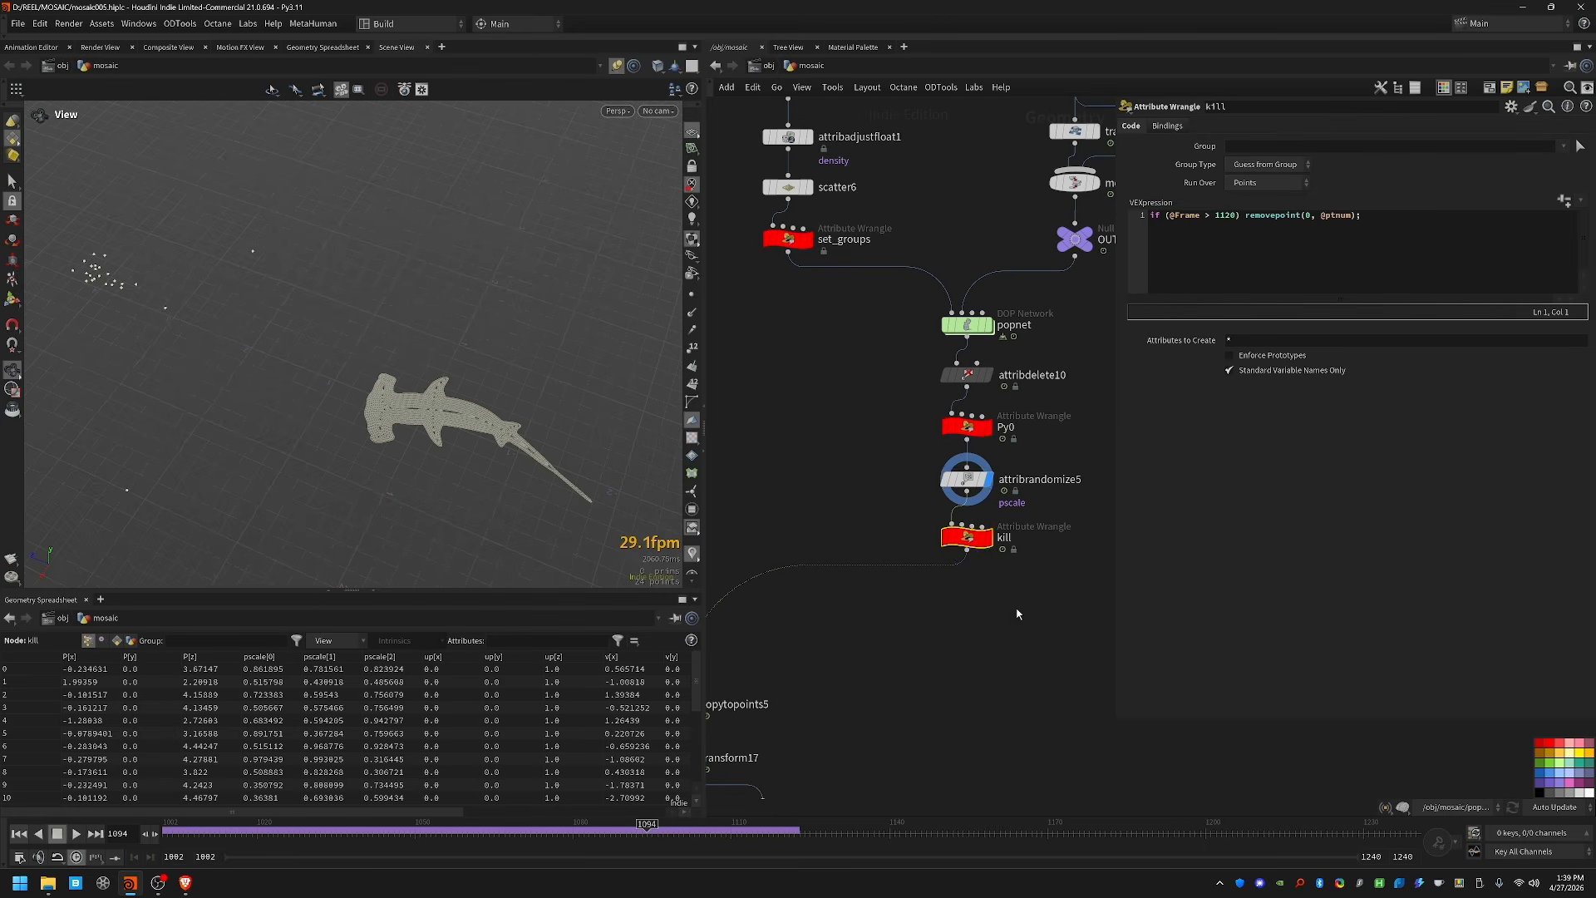
left_click_drag(333, 352, 371, 357)
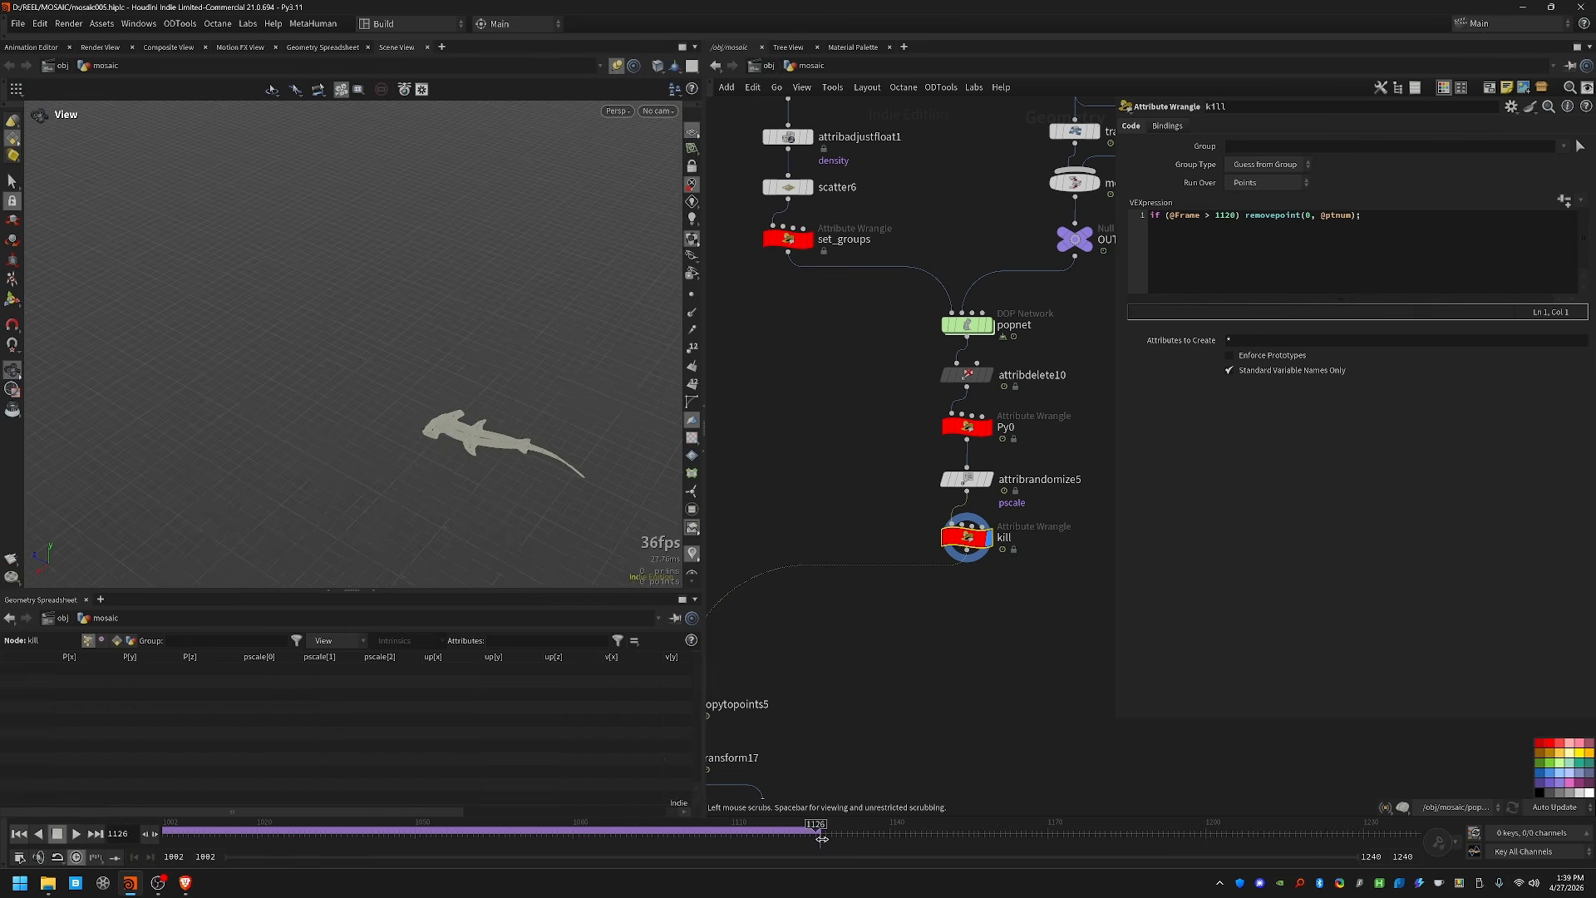
left_click_drag(821, 838, 778, 834)
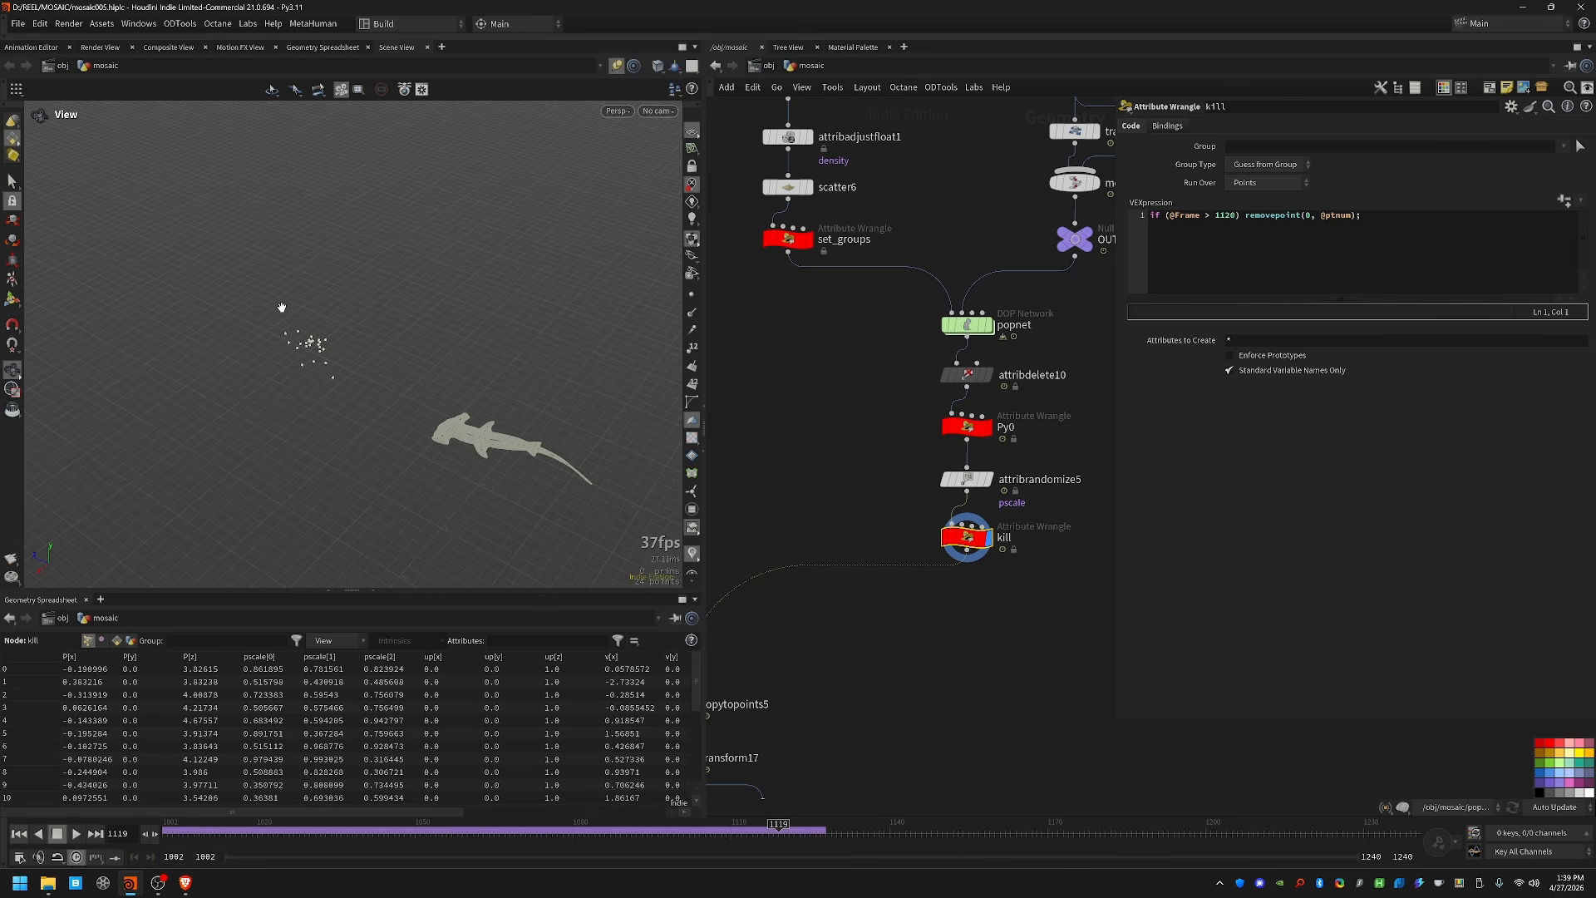
mouse_move(774, 831)
left_mouse_down()
mouse_move(639, 834)
mouse_move(778, 832)
left_mouse_up()
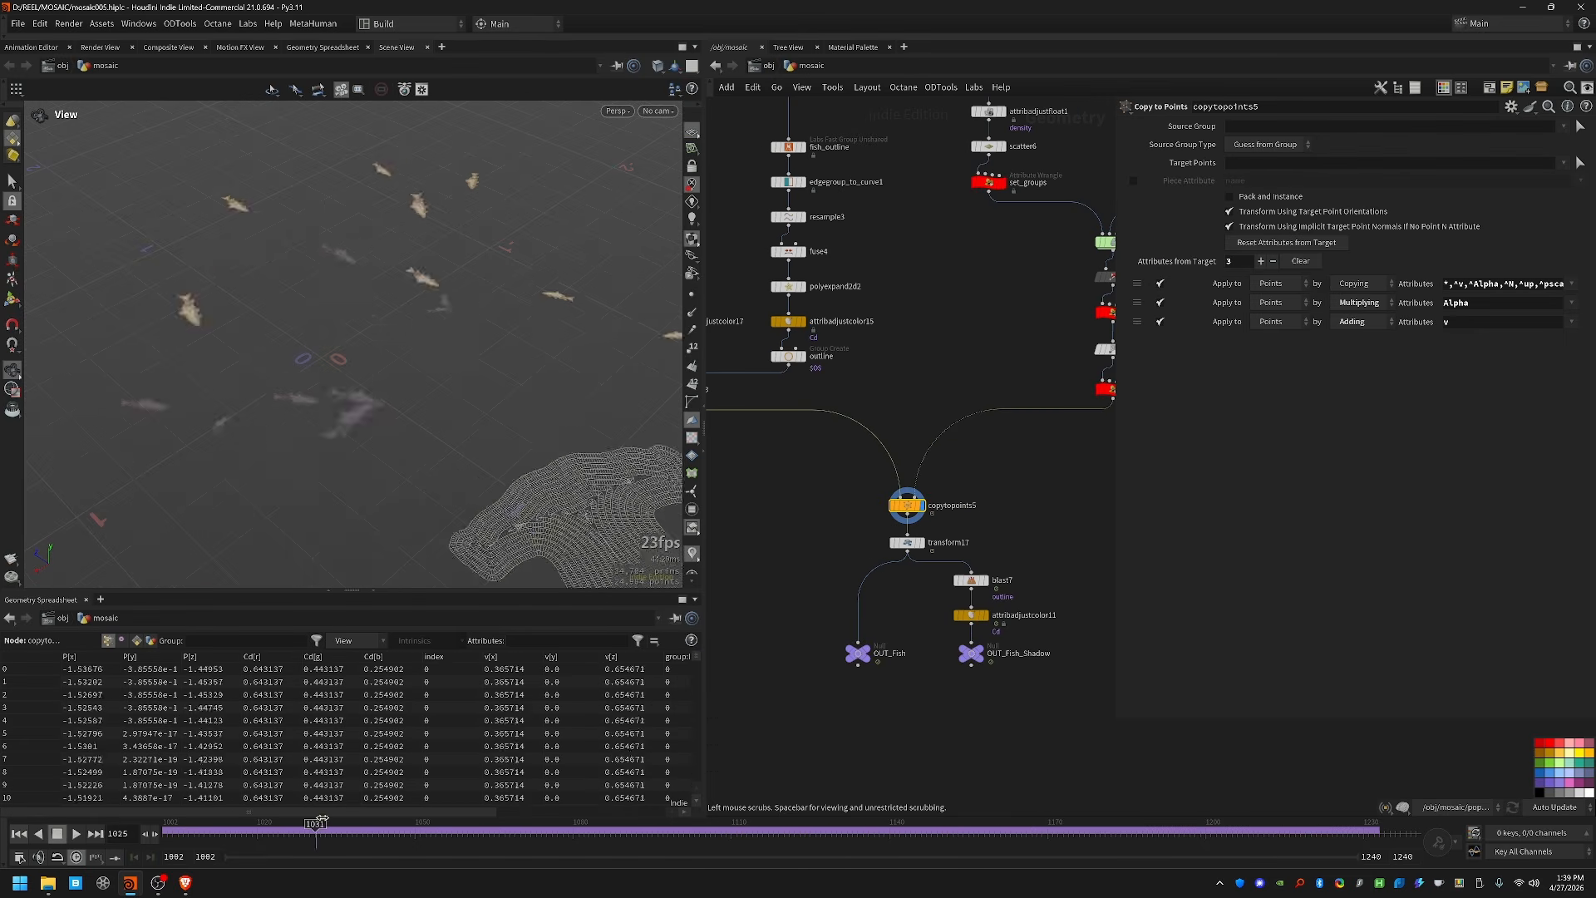
Step: Scrub the fish copied by copytopoints5 to frame 1051 and display transform17 to examine the school's placement
left_click_drag(321, 831, 416, 782)
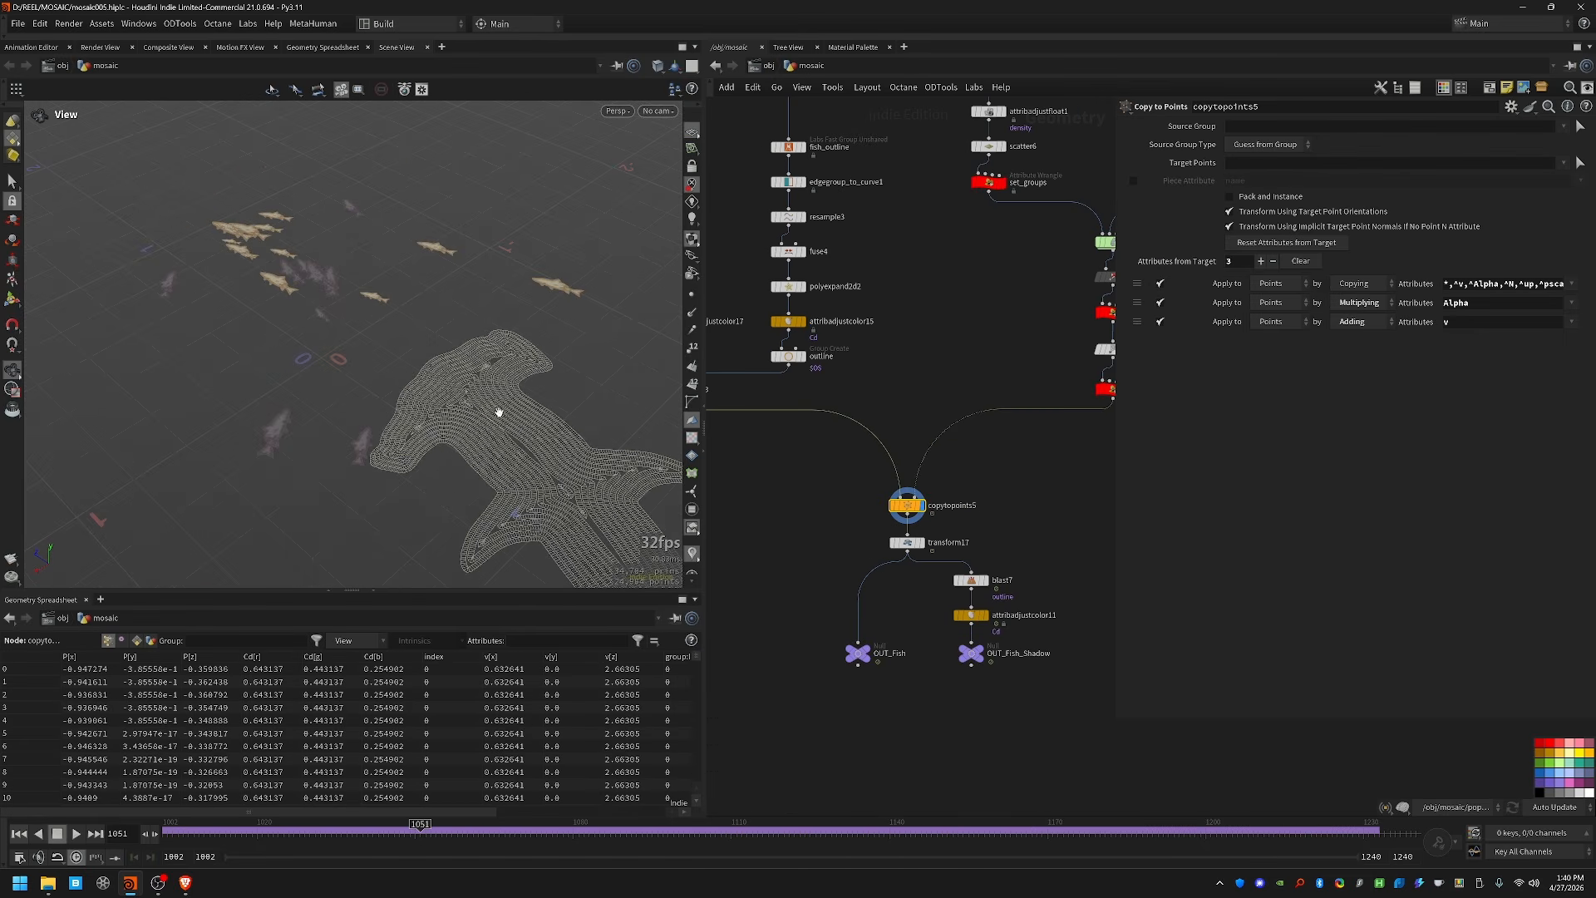
left_click_drag(414, 271, 409, 239)
middle_click_drag(410, 238, 431, 335)
left_click_drag(432, 336, 604, 447)
key("ctrl+z")
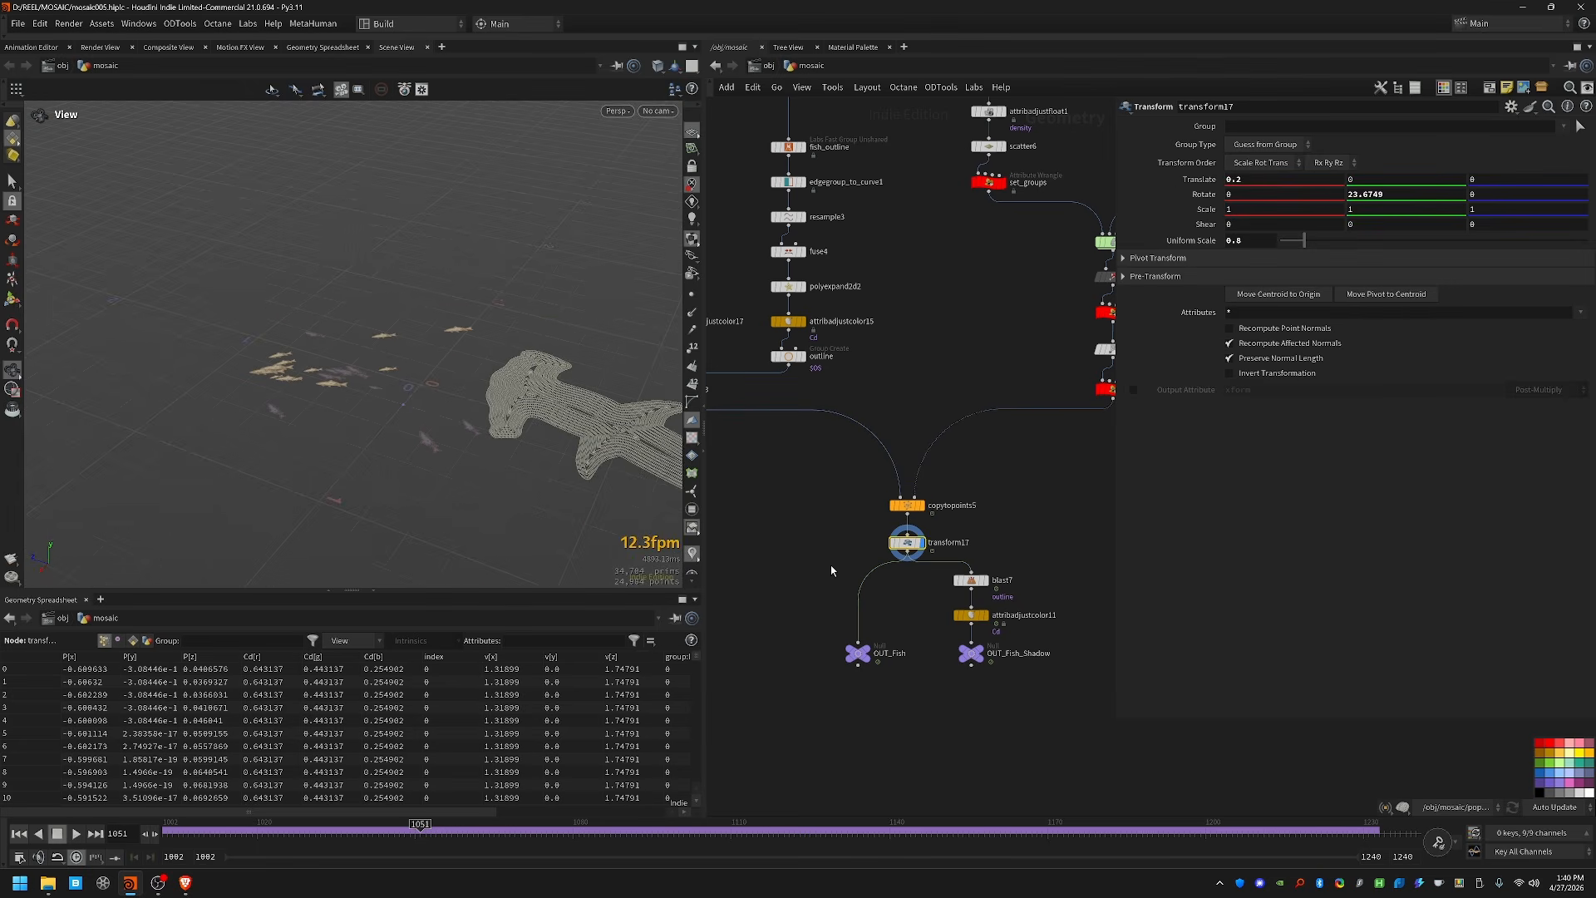
Step: Display OUT_Fish, blast7, attribadjustcolor11 and OUT_Fish_Shadow in turn to compare the fish with their shadow geometry
middle_click_drag(832, 571, 806, 432)
left_click(841, 515)
right_click_drag(357, 381, 568, 360)
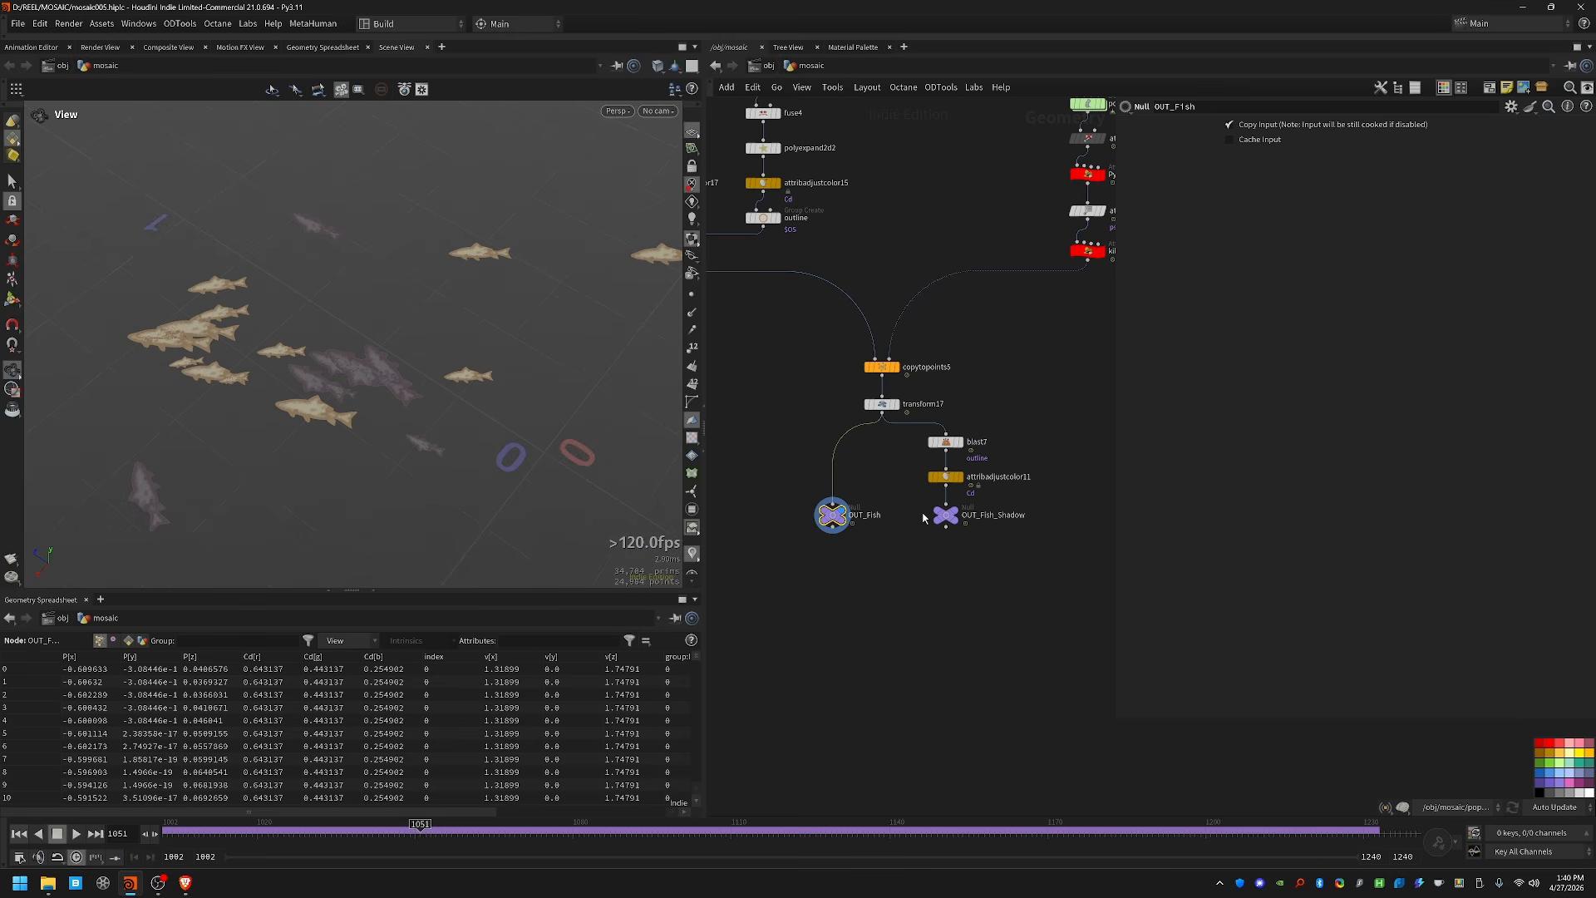
left_click(956, 442)
left_click(956, 478)
left_click(955, 515)
right_click_drag(357, 387, 196, 407)
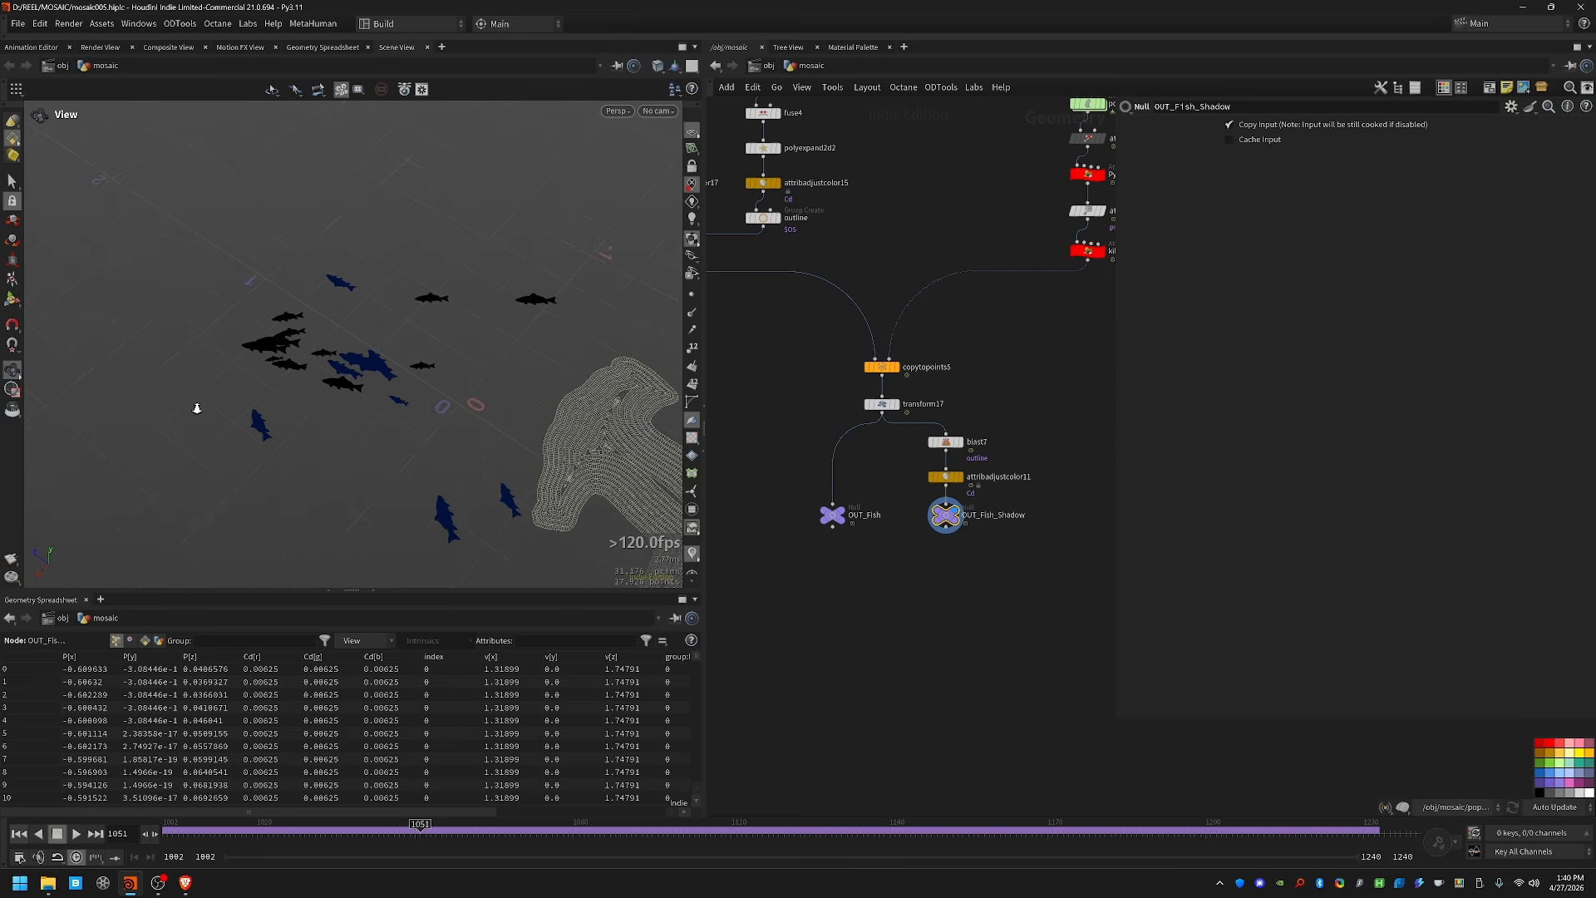
left_click(389, 840)
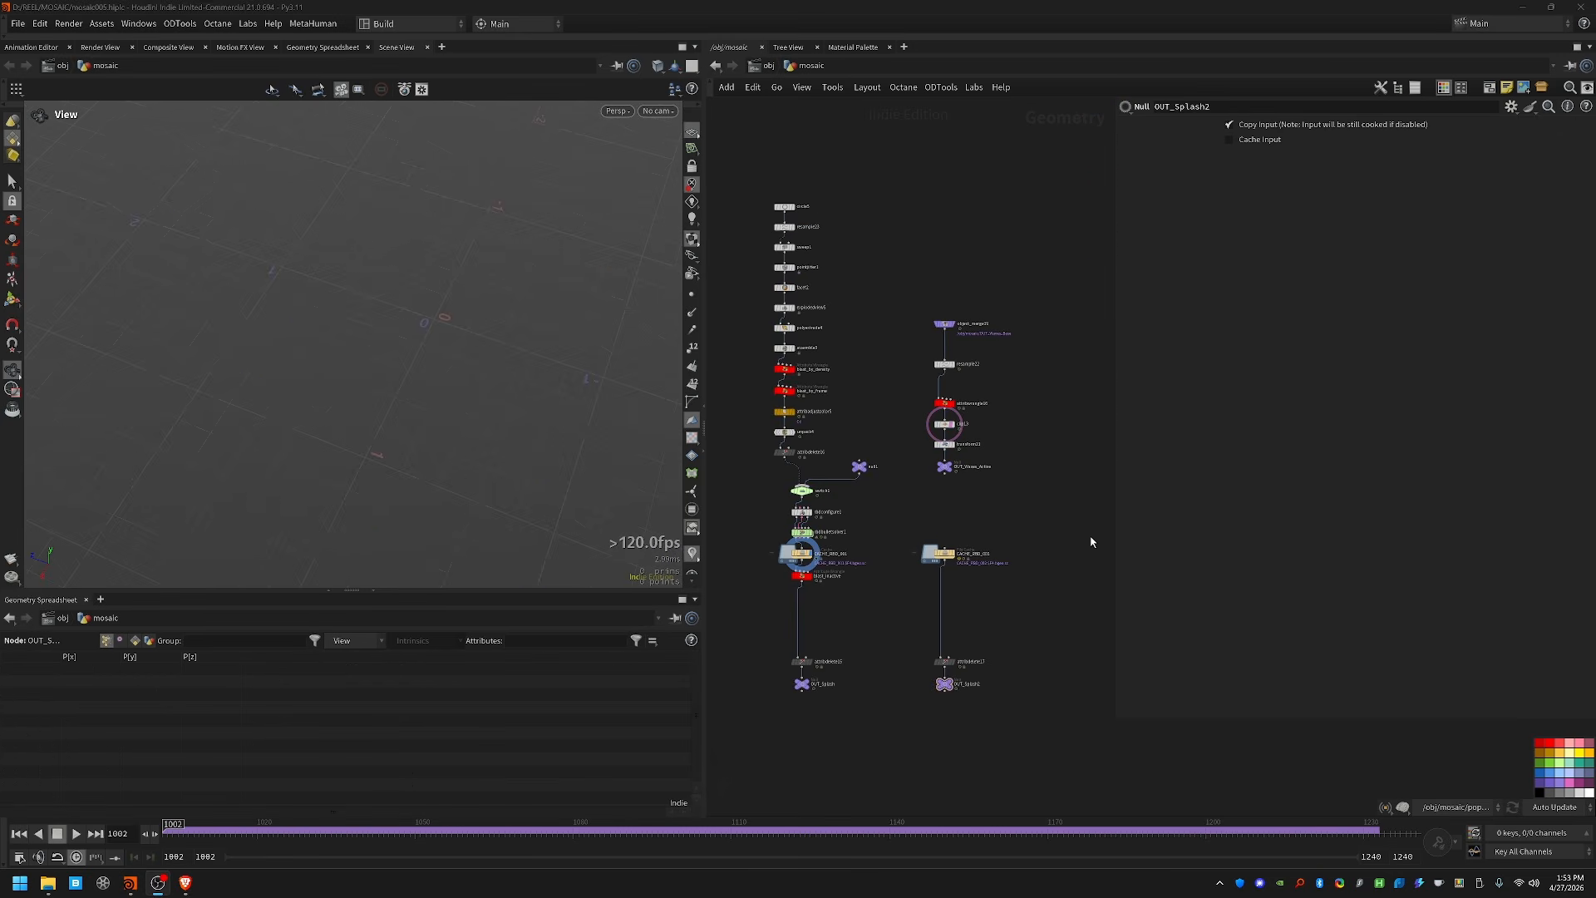
Step: Frame the whole splash network and scrub the timeline to frame 1214 to examine the splash around the waves
scroll(906, 453, "down", 8)
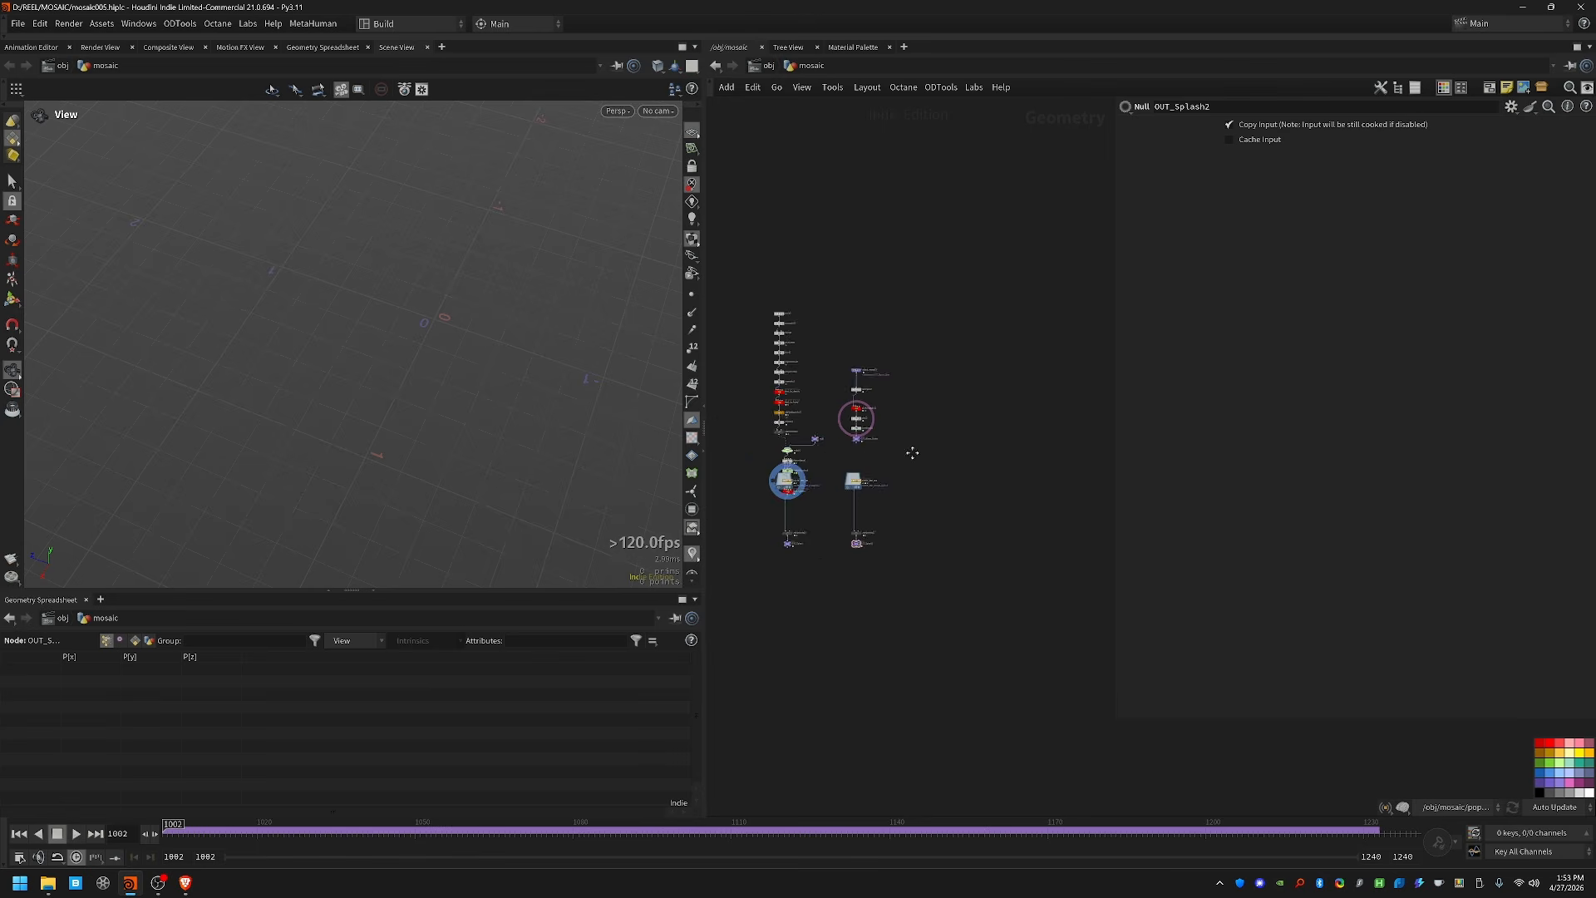
key("h")
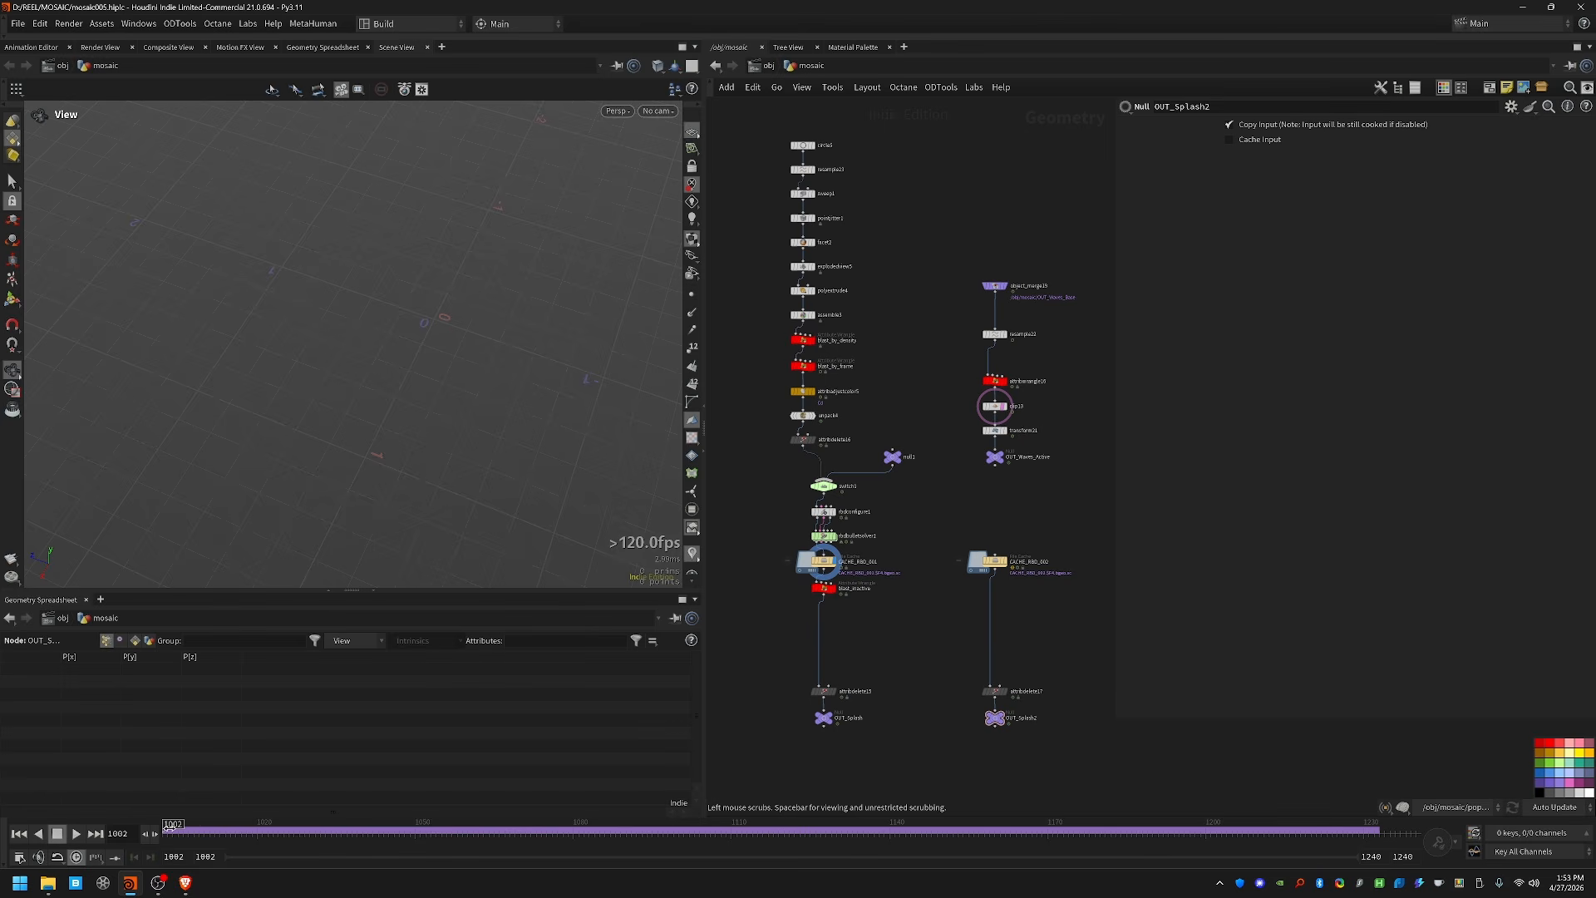
left_click_drag(170, 826, 1280, 752)
scroll(981, 300, "up", 3)
Step: Display object_merge19, resample22 and attribwrangle16 in turn to examine the base wave curves and their dist attribute
left_click(982, 302)
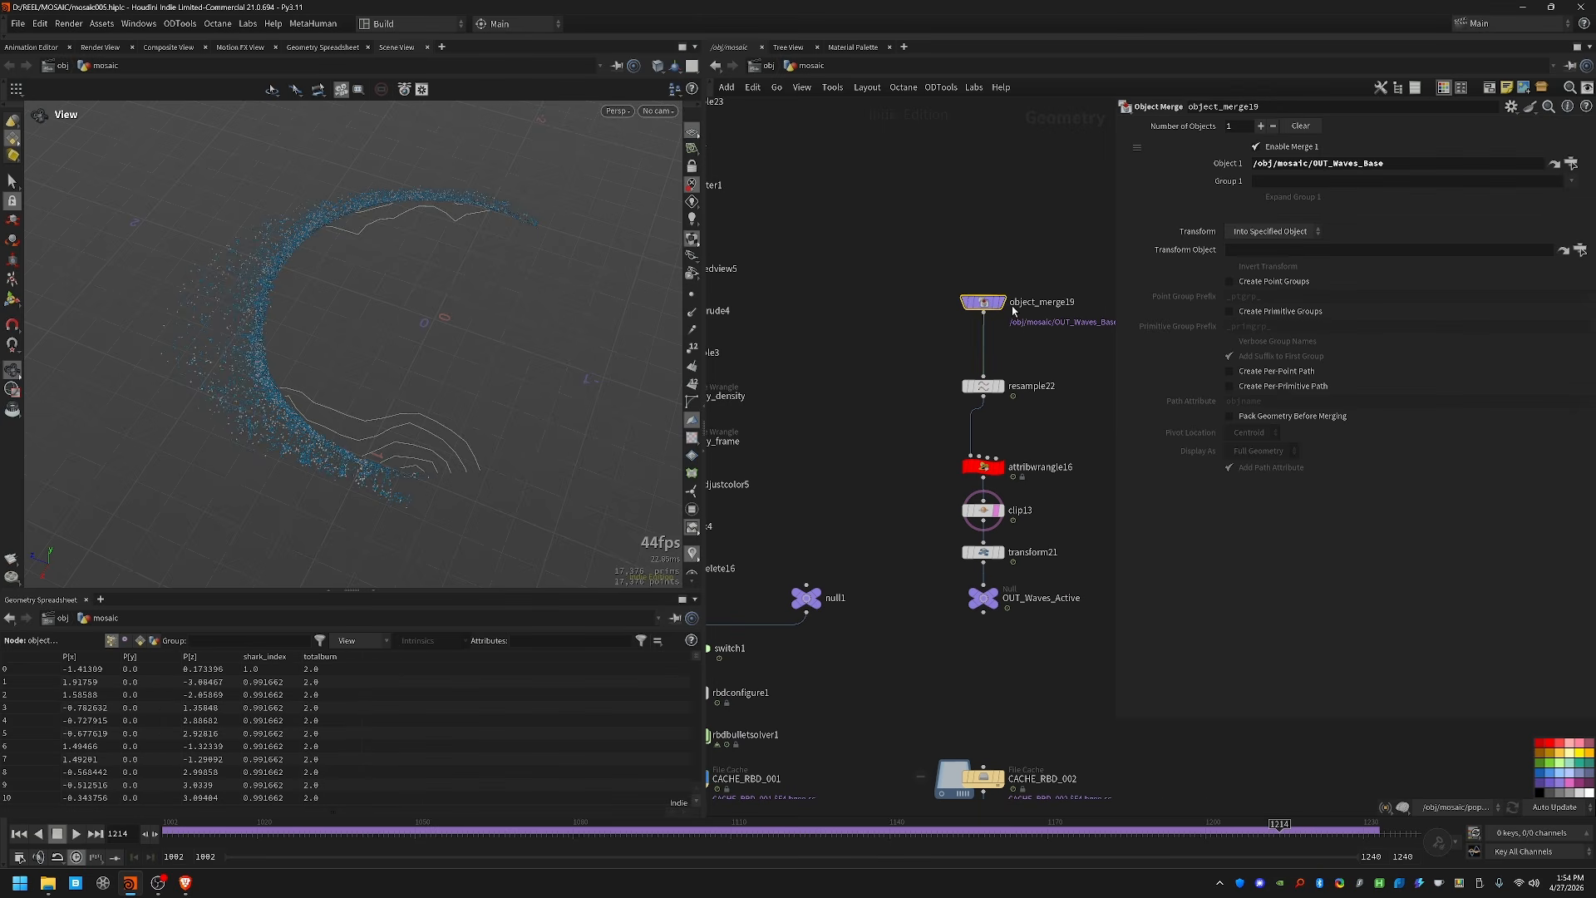
left_click(1001, 301)
right_click_drag(586, 302, 386, 321)
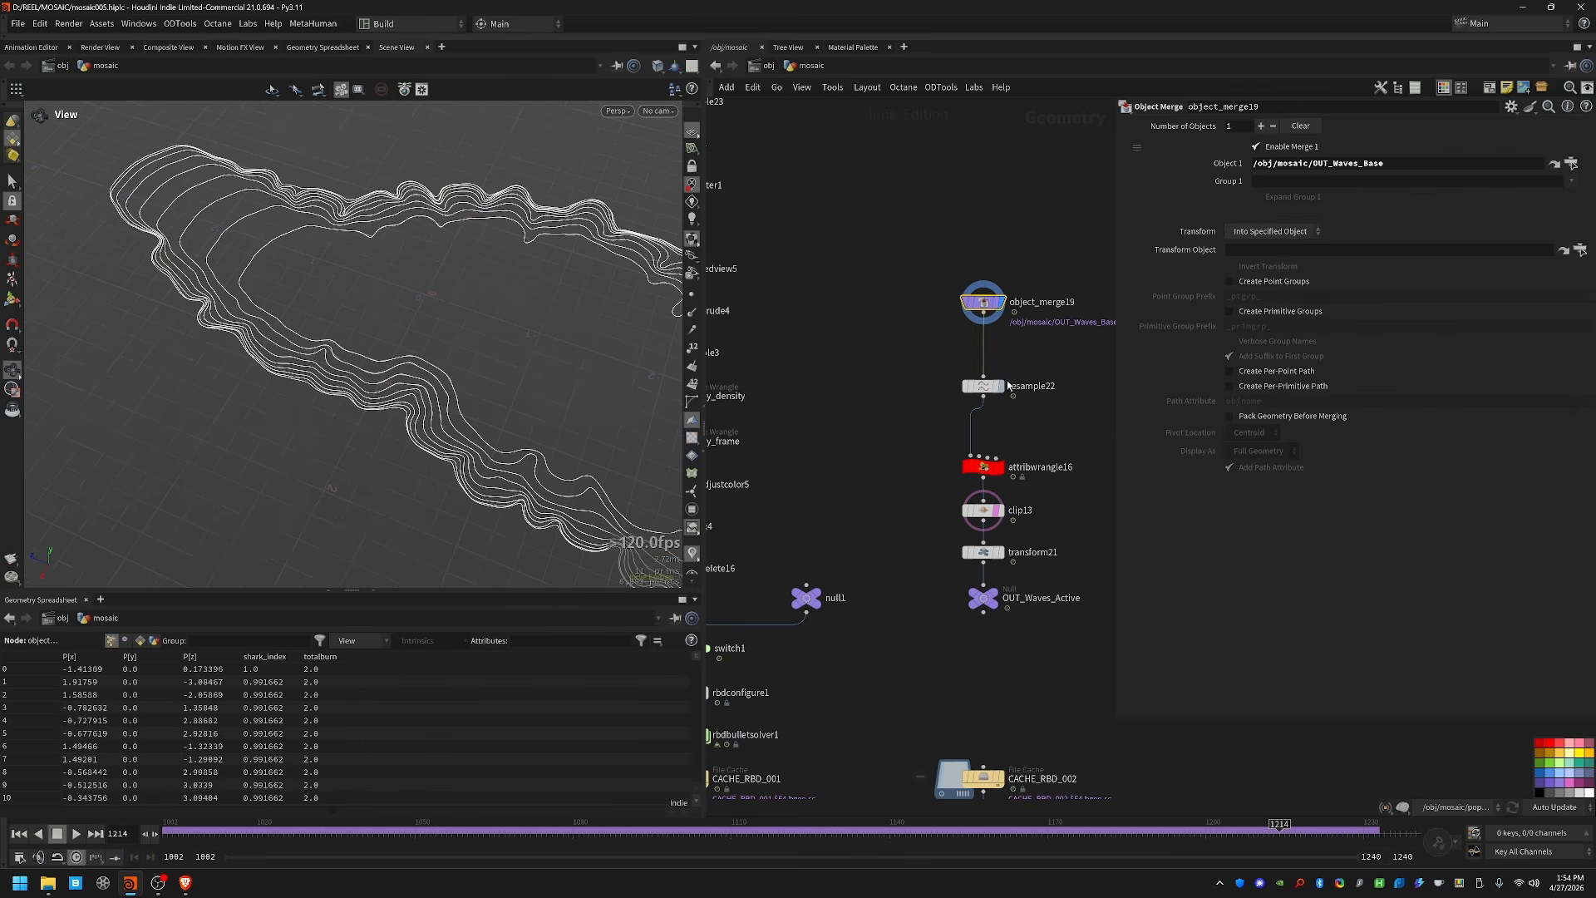
left_click(1001, 386)
left_click_drag(517, 368, 362, 328)
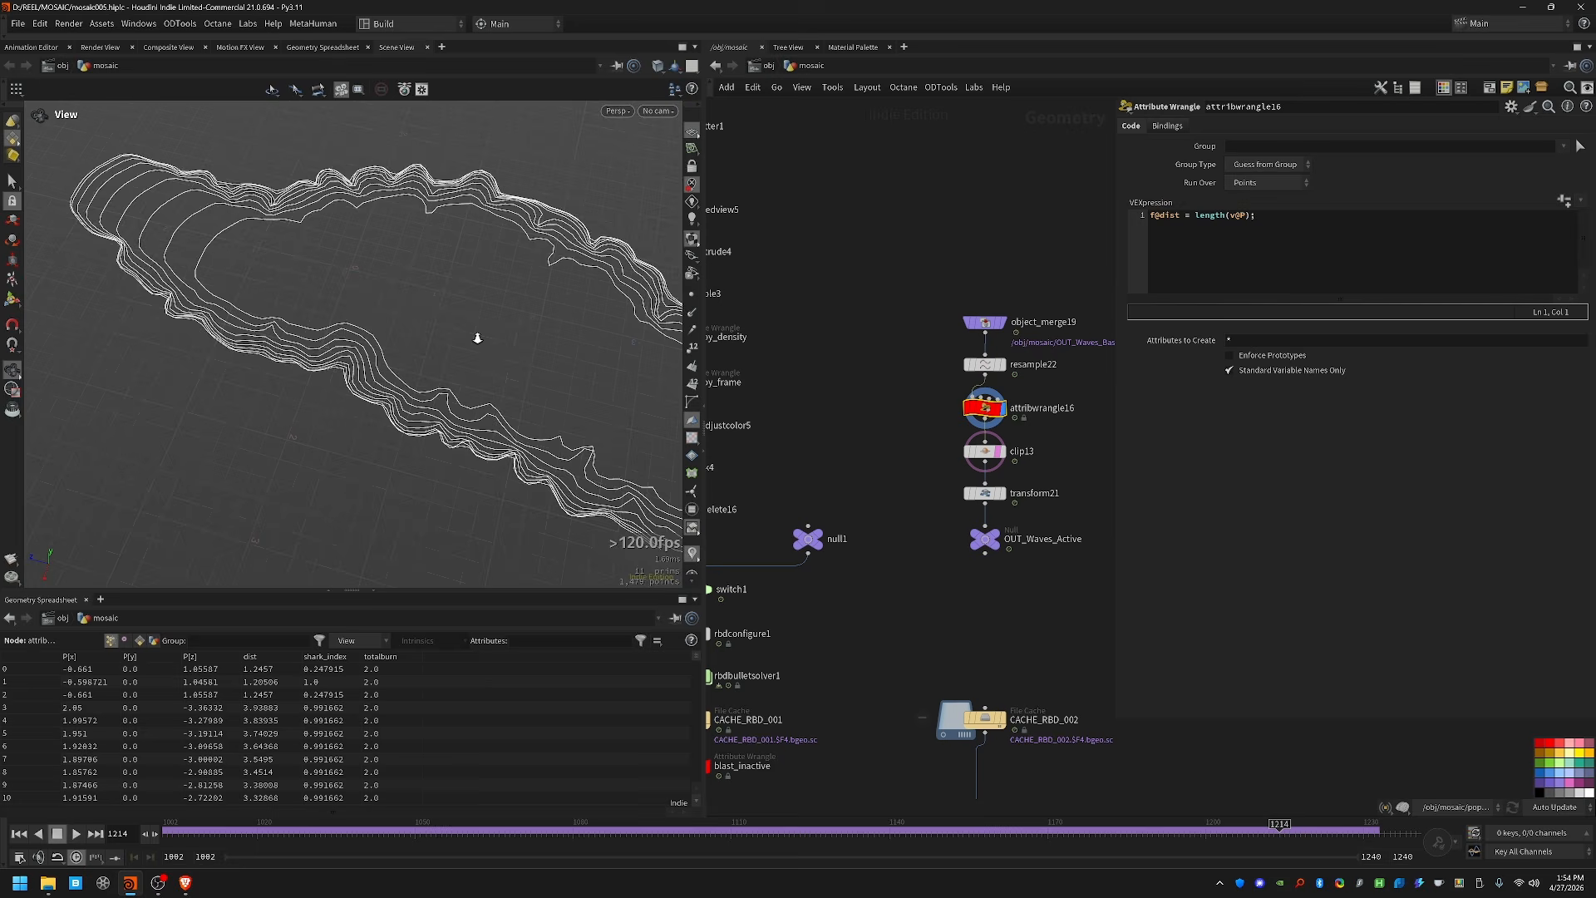
left_click_drag(474, 335, 422, 300)
right_click_drag(421, 301, 598, 302)
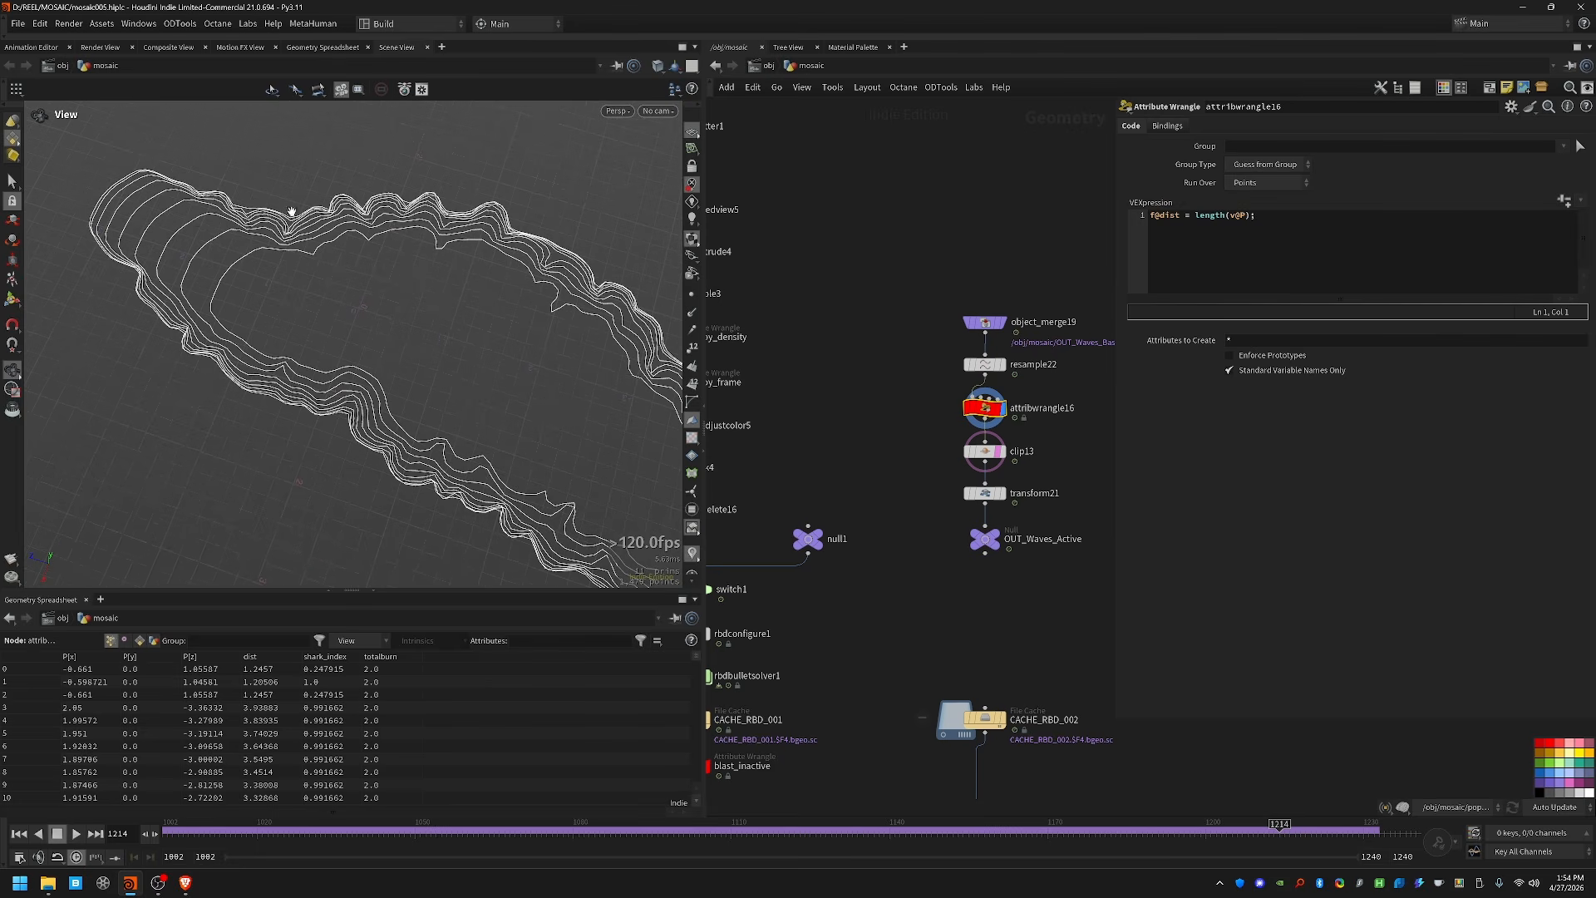
Step: Display clip13 and scrub to frame 1089 to examine the waves clipped by the dist attribute
left_click_drag(919, 430, 1038, 466)
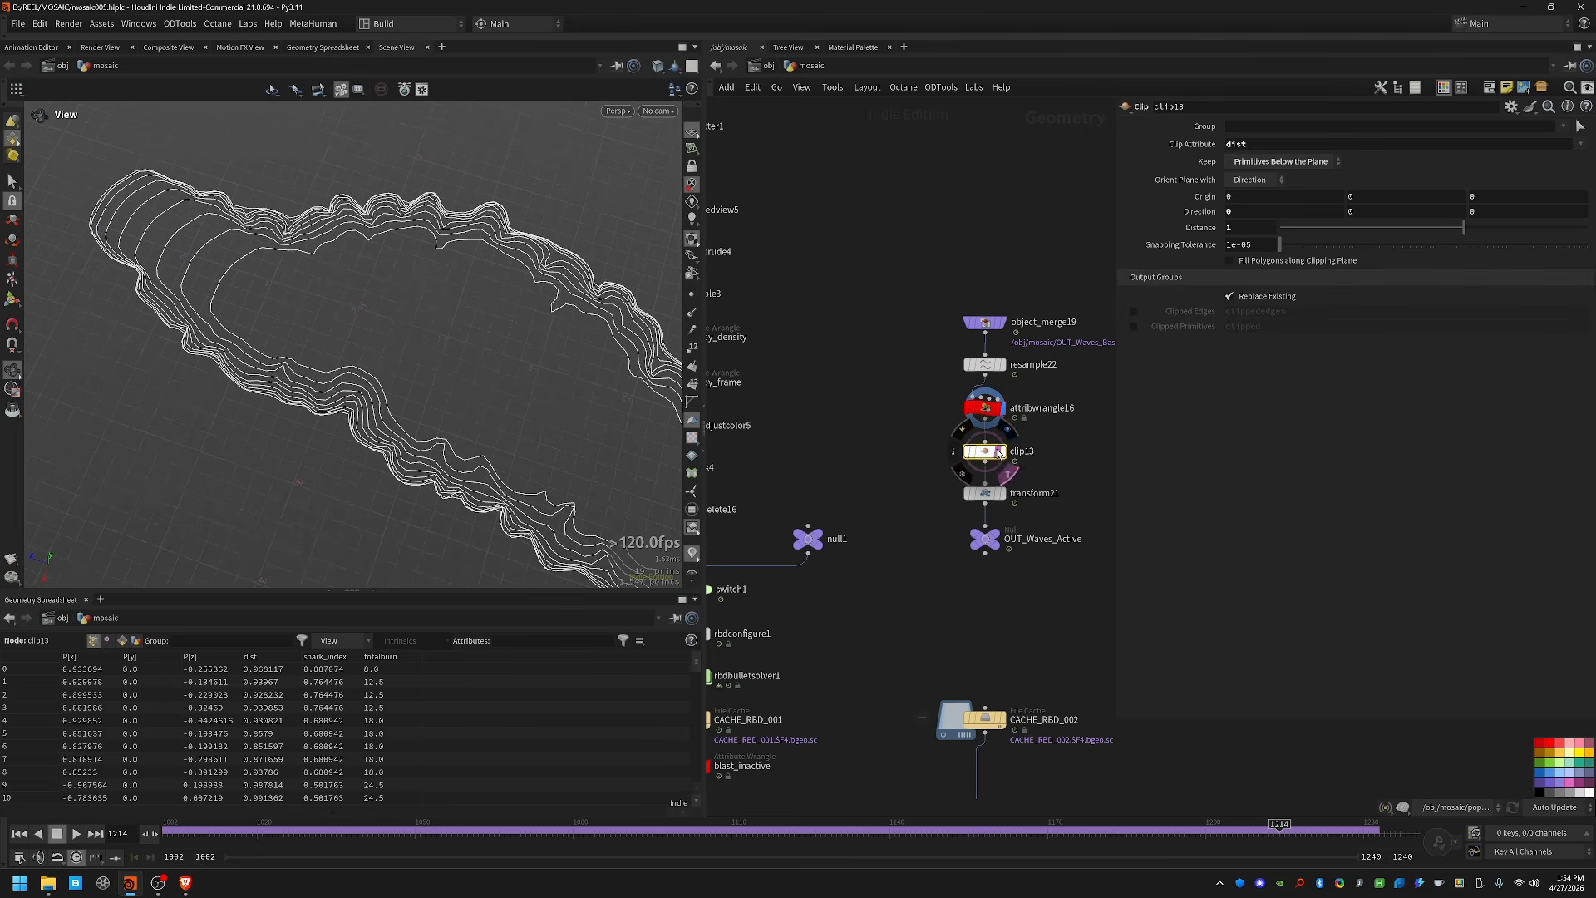
left_click(1002, 451)
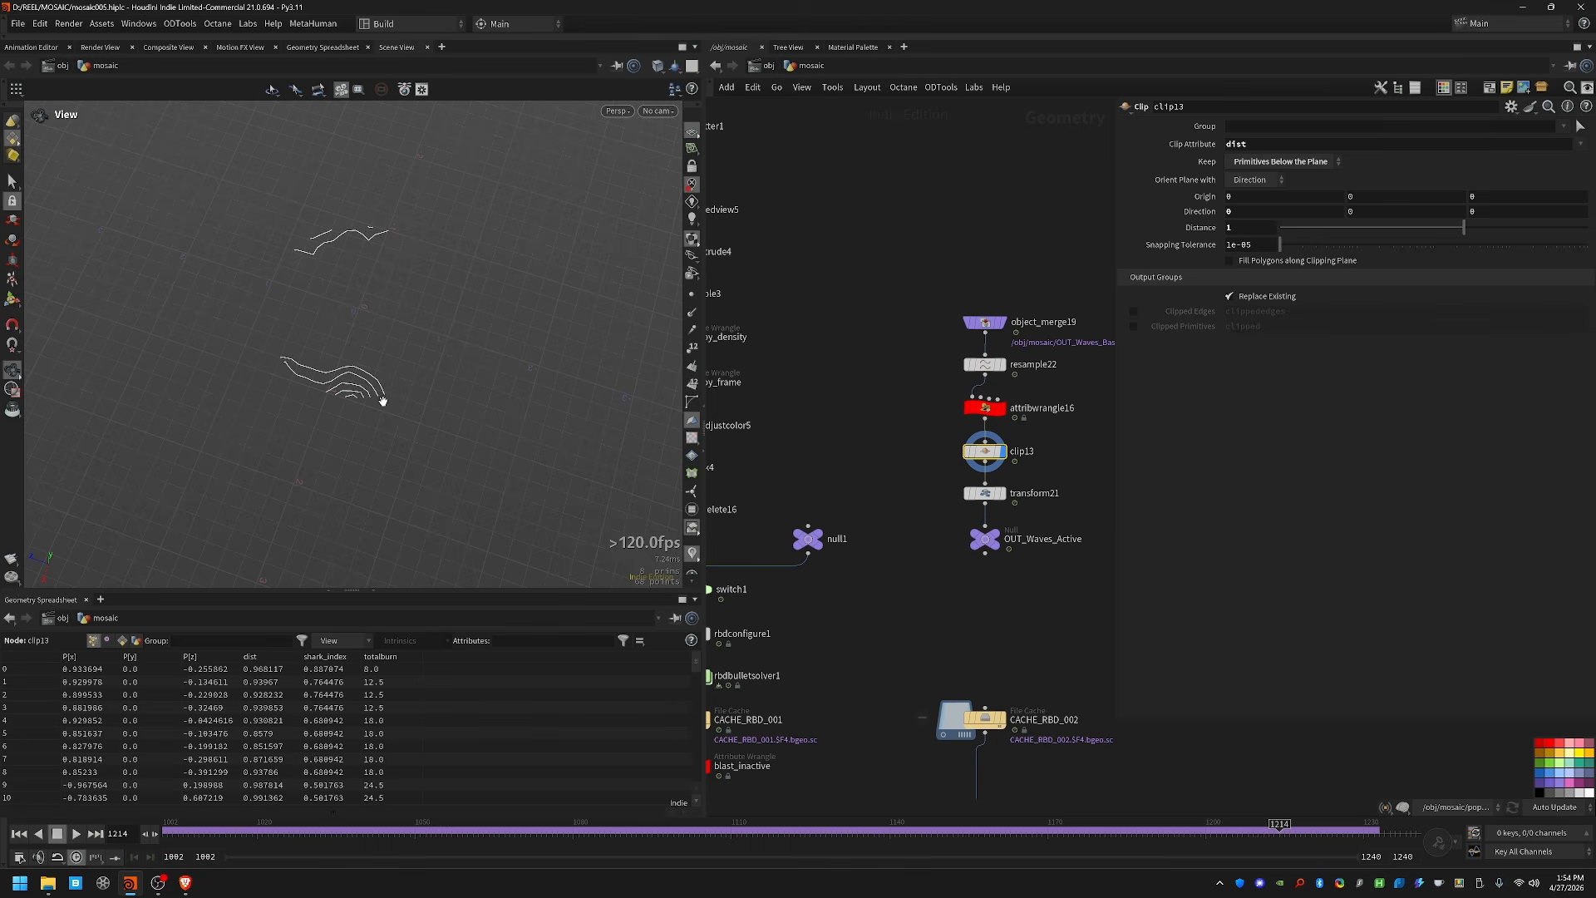
left_click_drag(178, 830, 335, 831)
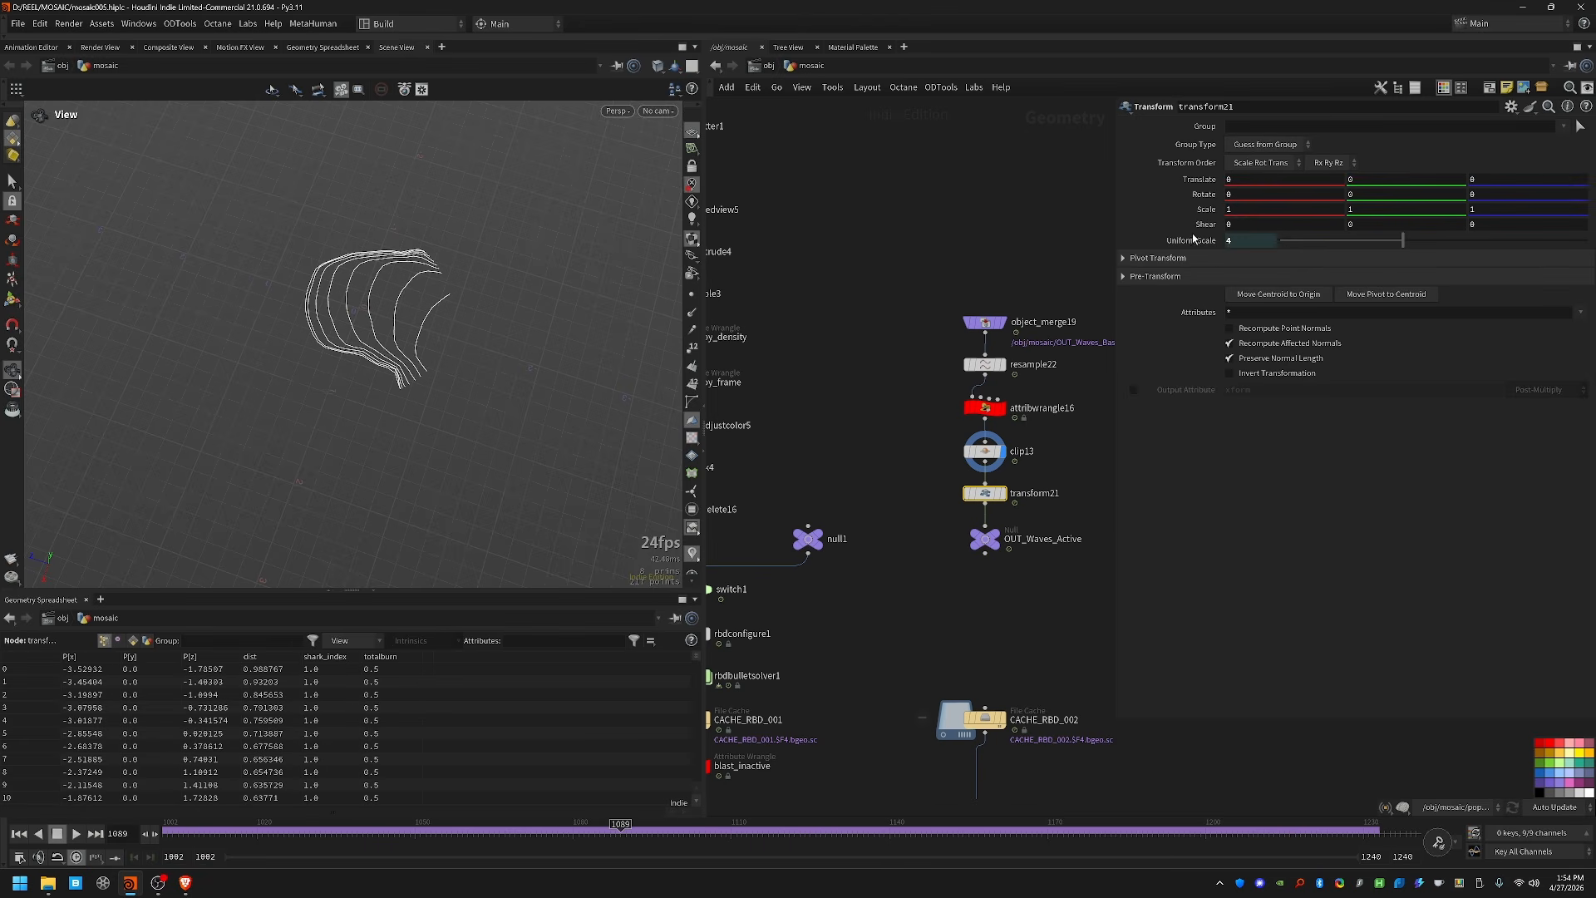
Step: Display transform21 to examine the uniformly scaled wave curves that feed OUT_Waves_Active
left_click(1002, 493)
scroll(564, 341, "down", 3)
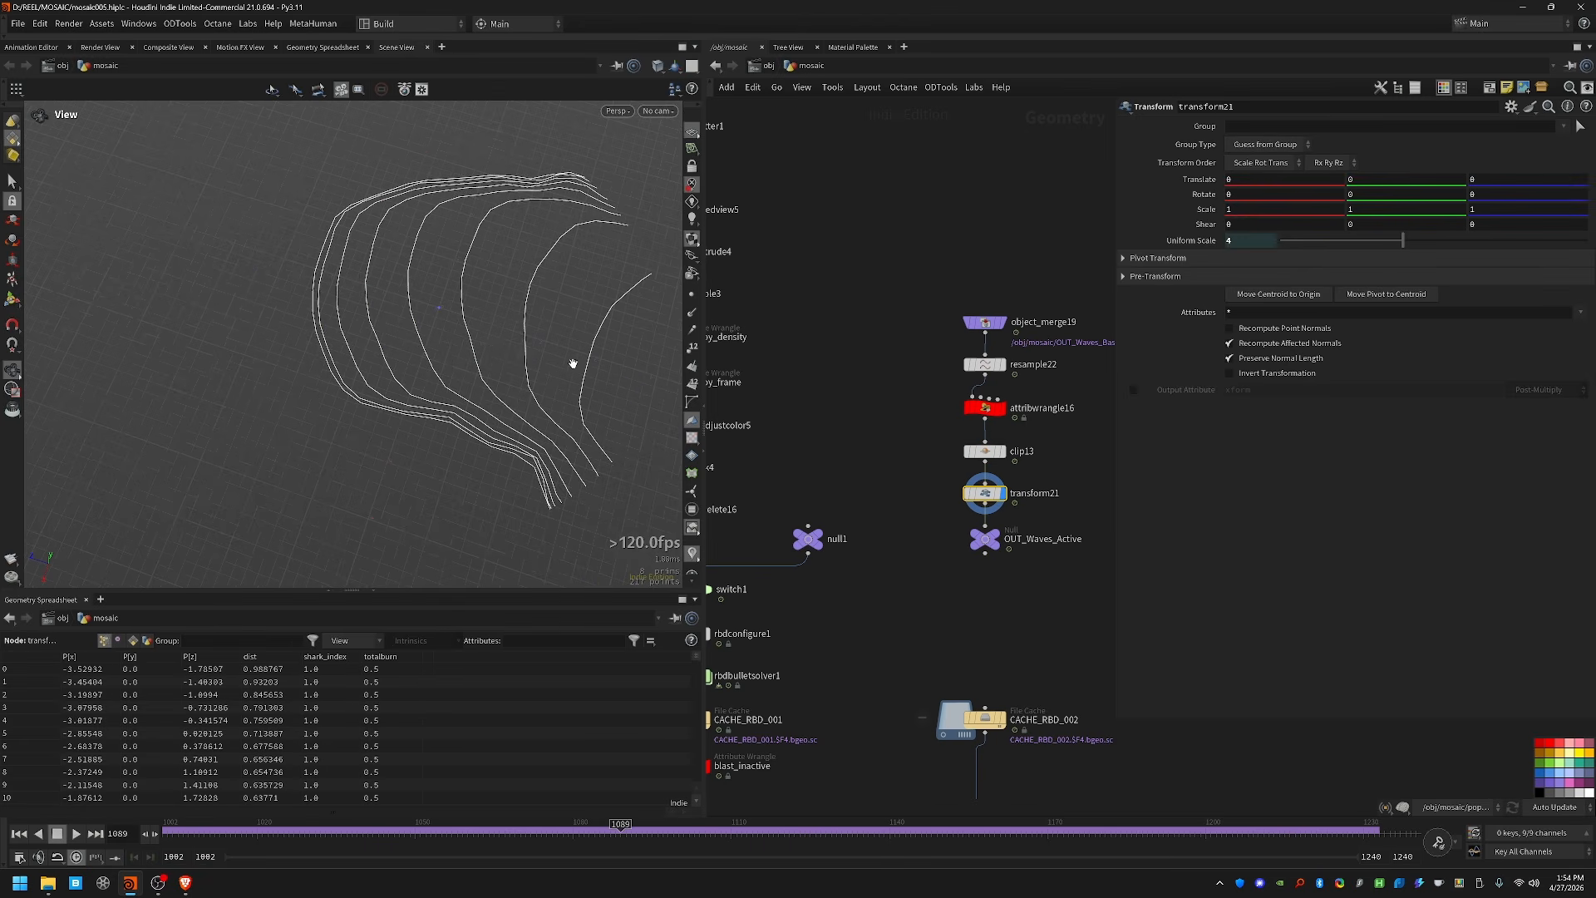
left_click_drag(516, 303, 454, 410)
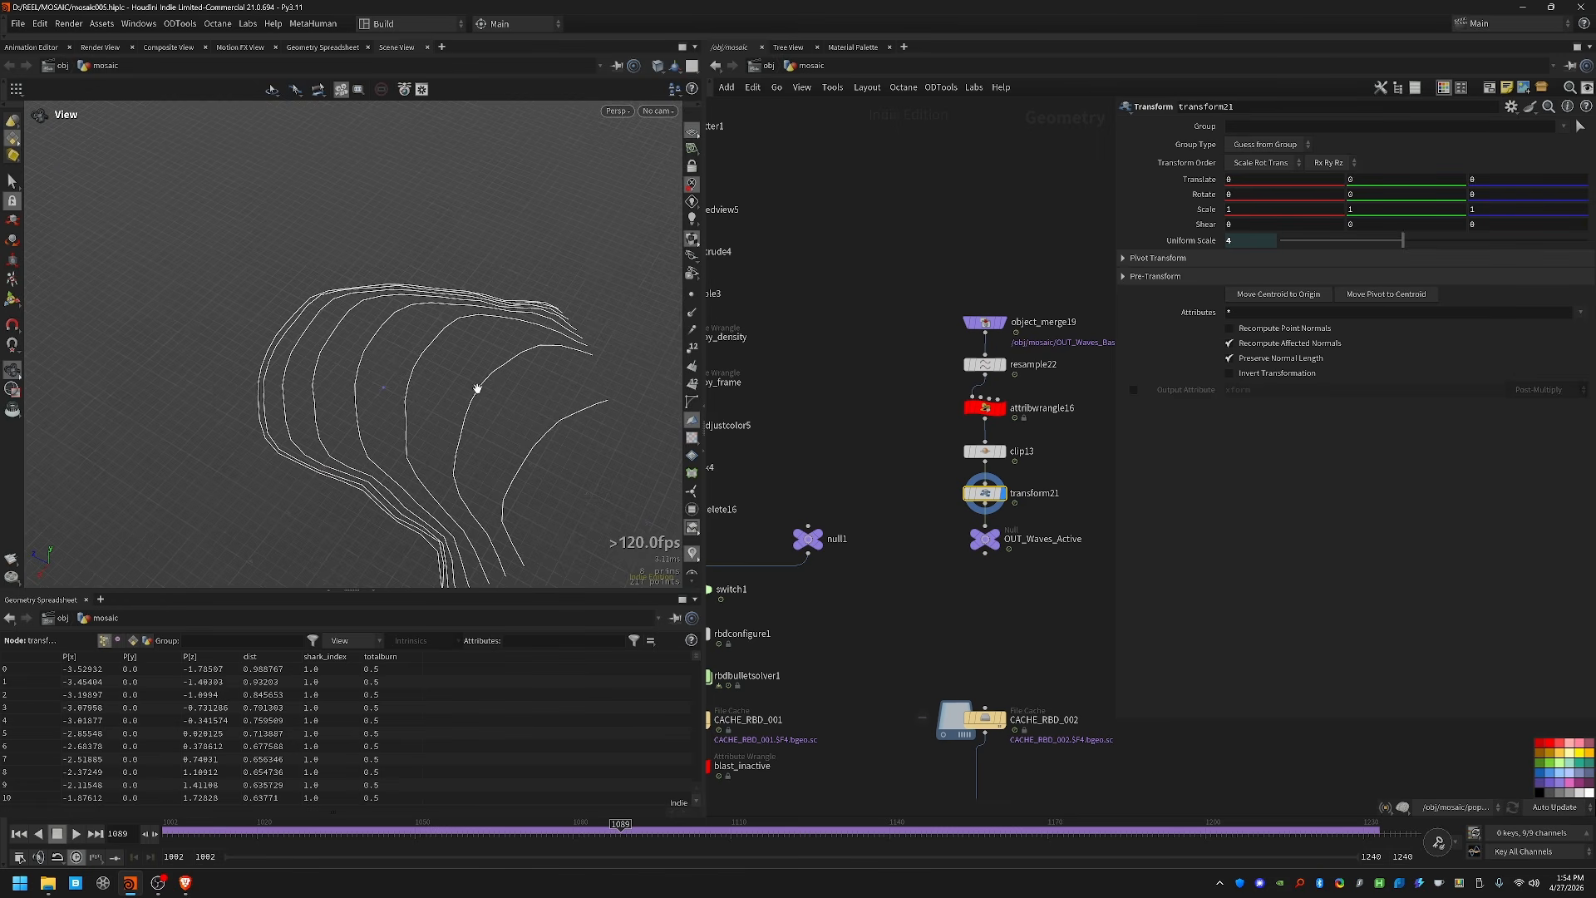
scroll(373, 363, "up", 5)
scroll(407, 374, "down", 3)
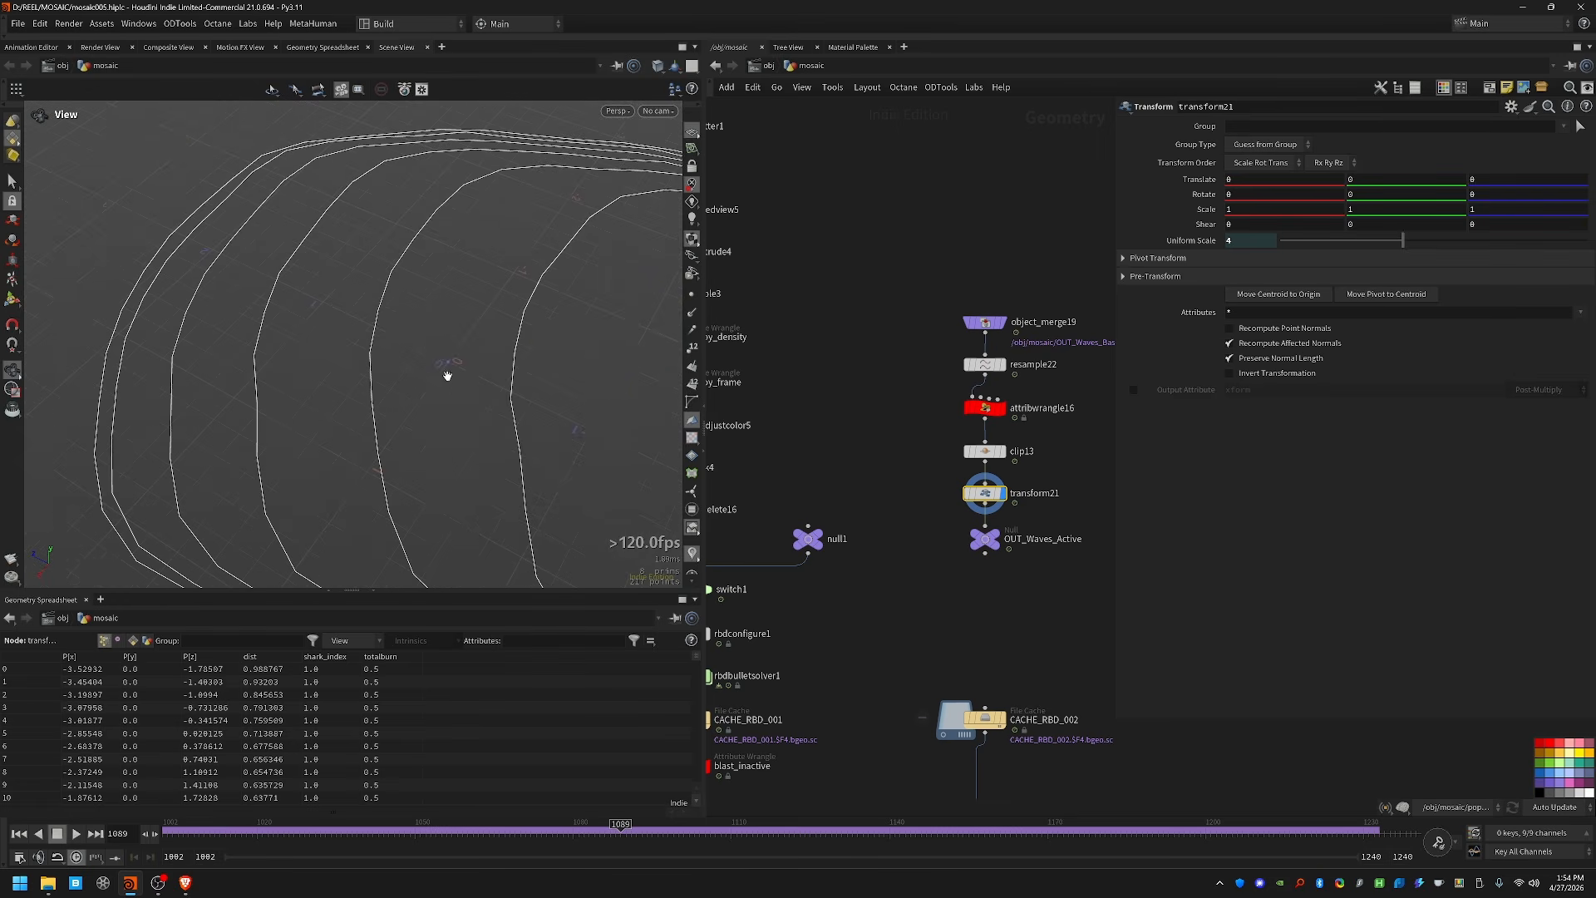
scroll(398, 339, "down", 4)
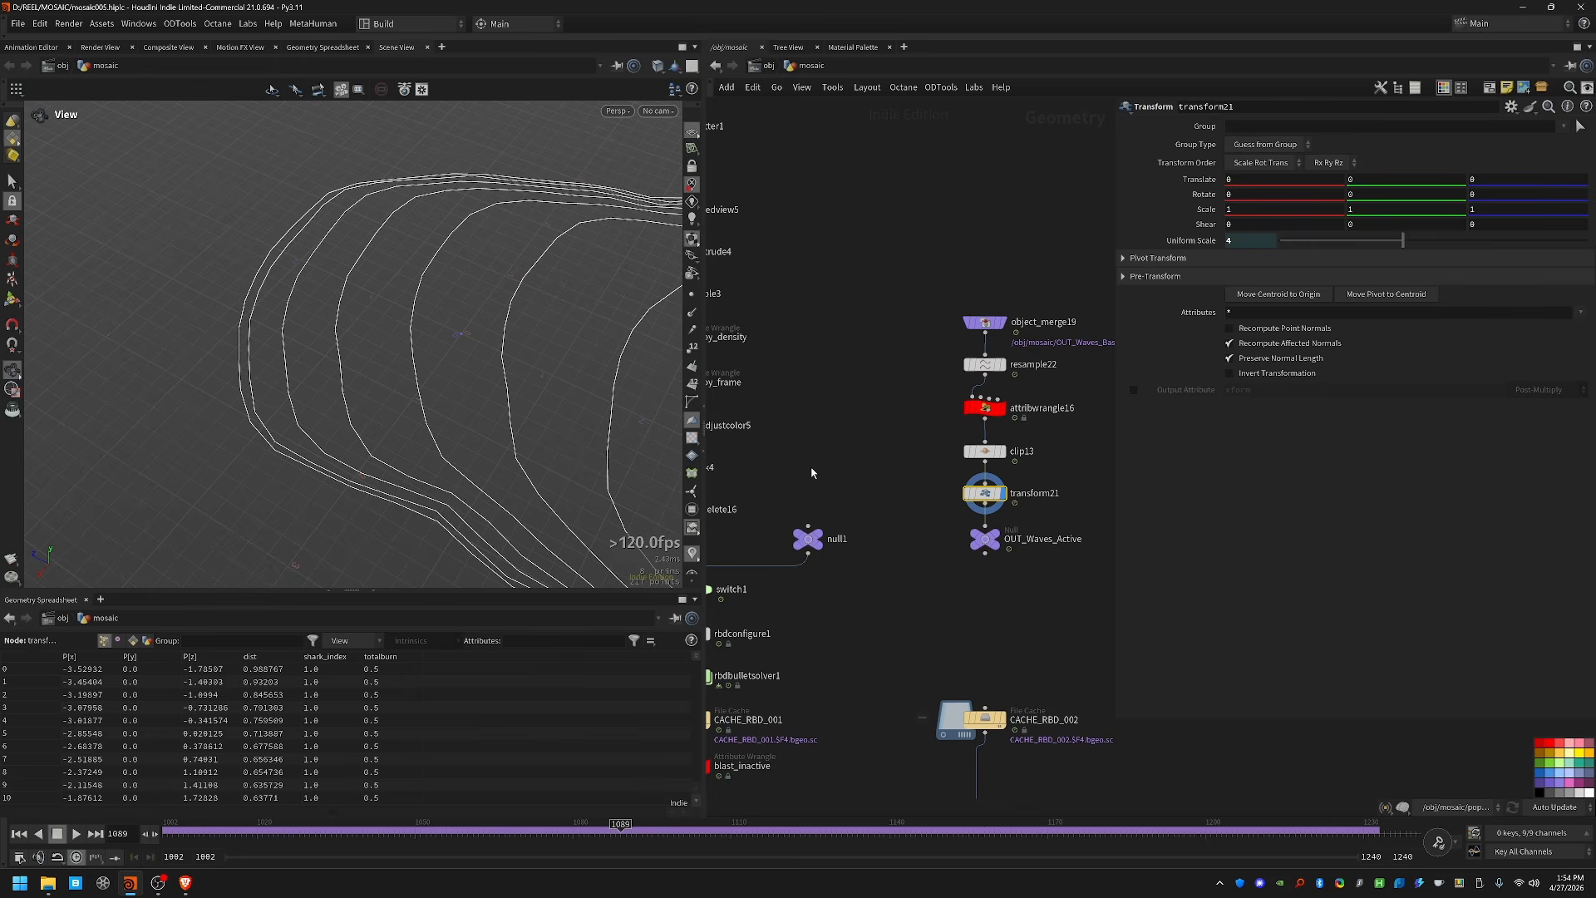
scroll(812, 472, "down", 1)
Step: Display circle5 and sweep1 in the splash chain to examine the ring that the debris is built from
middle_click_drag(812, 472, 939, 464)
left_click(1021, 532)
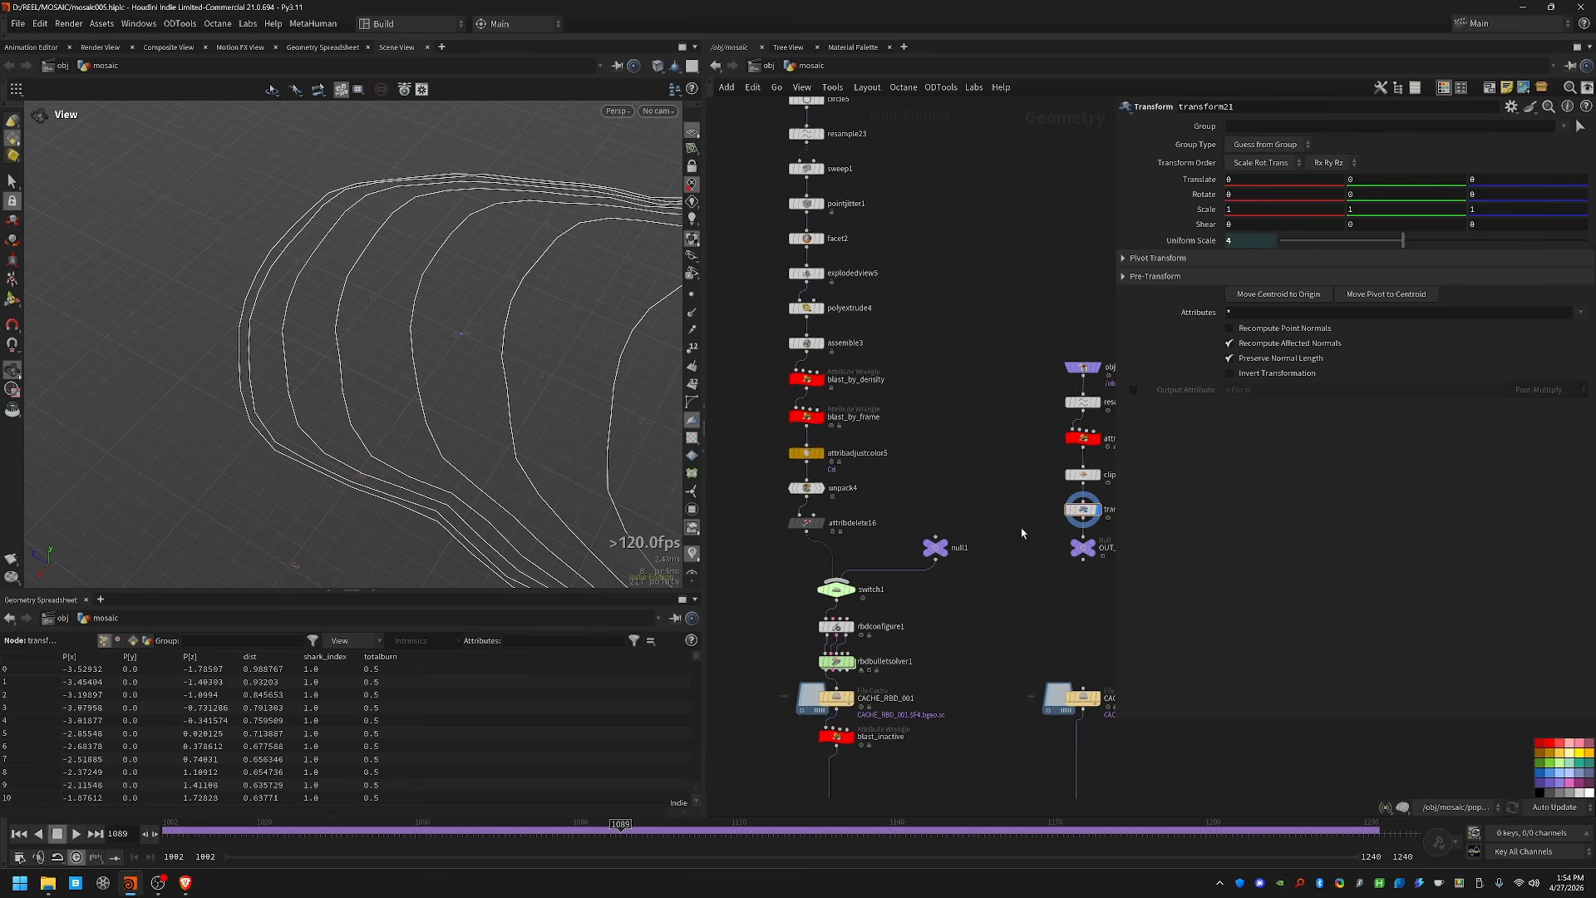
middle_click_drag(1022, 533, 958, 531)
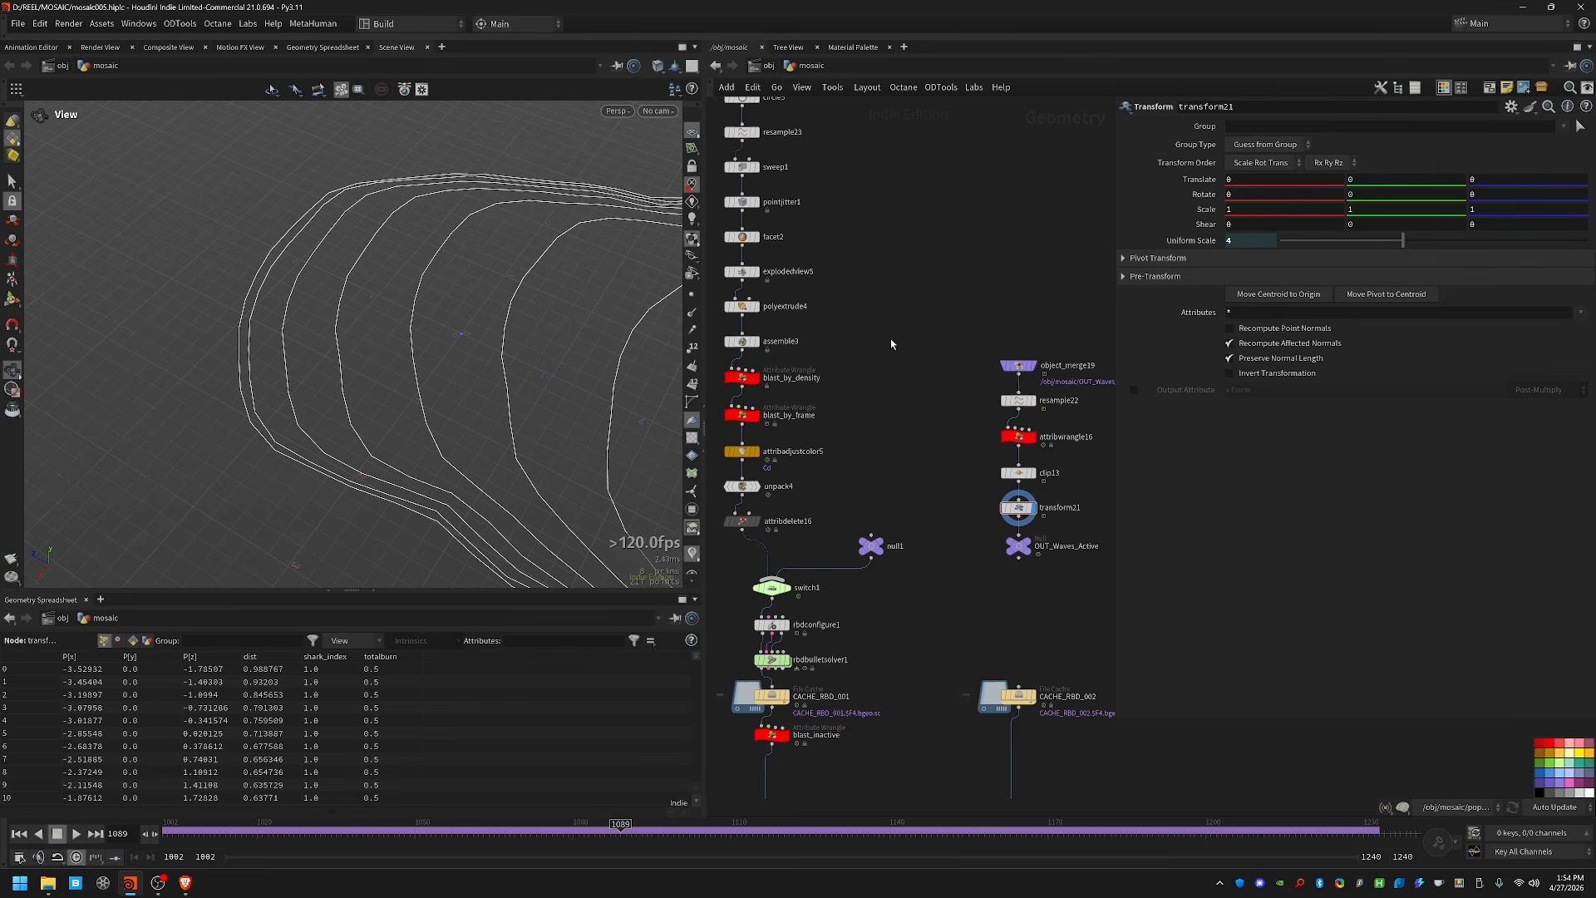
scroll(890, 338, "down", 2)
left_click_drag(763, 251, 866, 289)
left_click(825, 277)
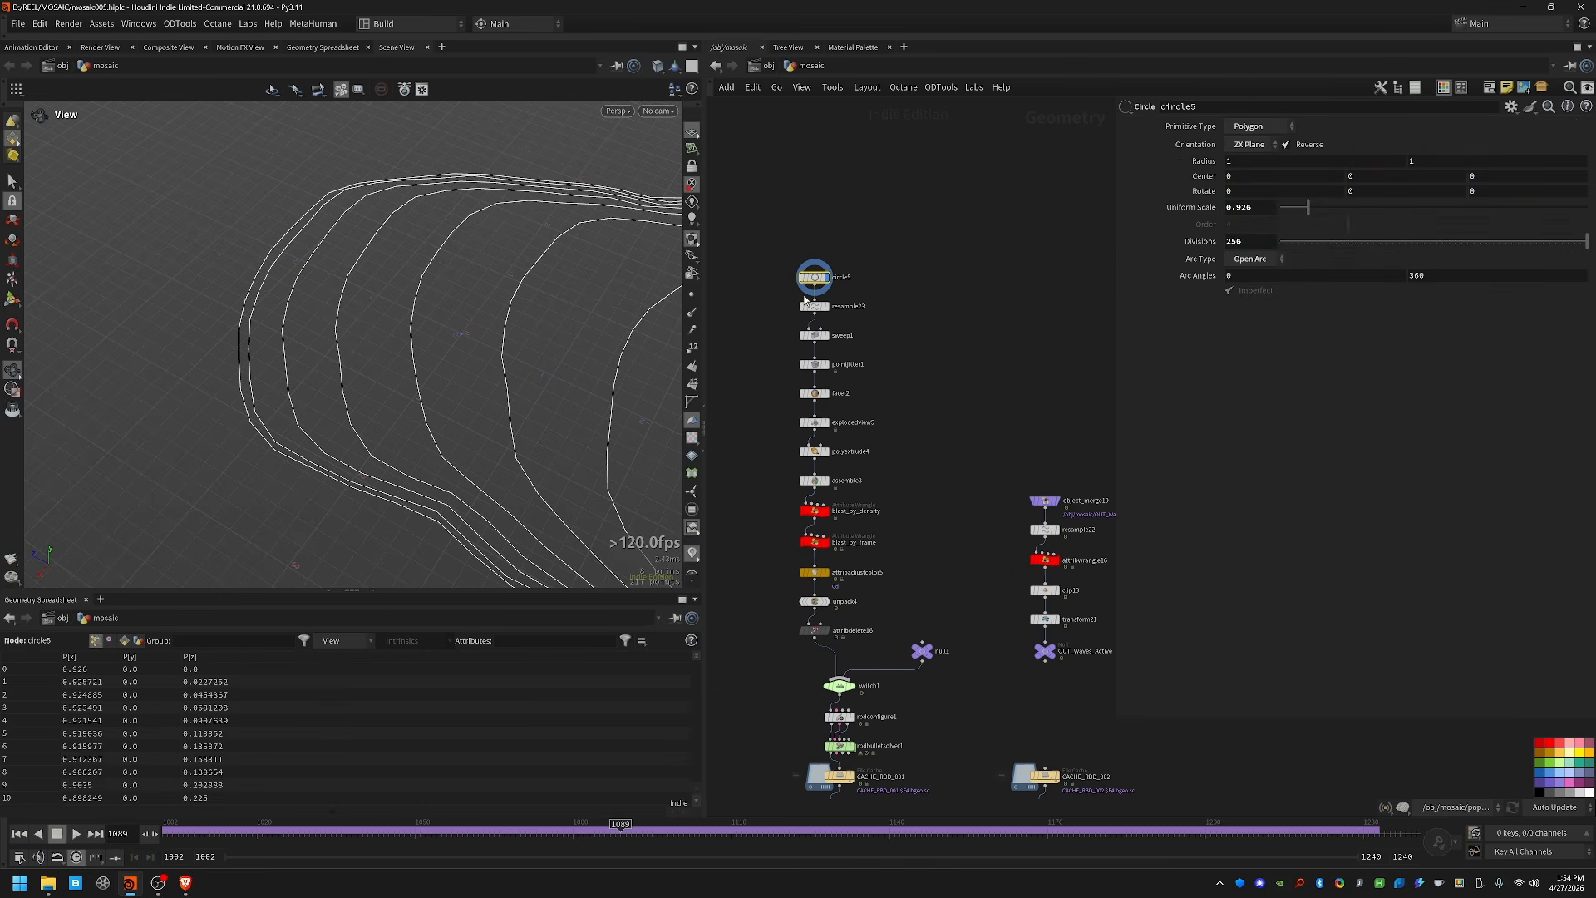
right_click_drag(471, 321, 660, 321)
left_click(826, 335)
mouse_move(531, 511)
right_mouse_down()
mouse_move(691, 497)
mouse_move(631, 499)
mouse_move(677, 473)
mouse_move(532, 482)
right_mouse_up()
Step: Display explodedview5, polyextrude4, assemble3 and blast_by_density in turn to examine how the ring pieces are built and thinned
left_click(825, 423)
left_click(816, 451)
left_click(825, 481)
left_click(814, 510)
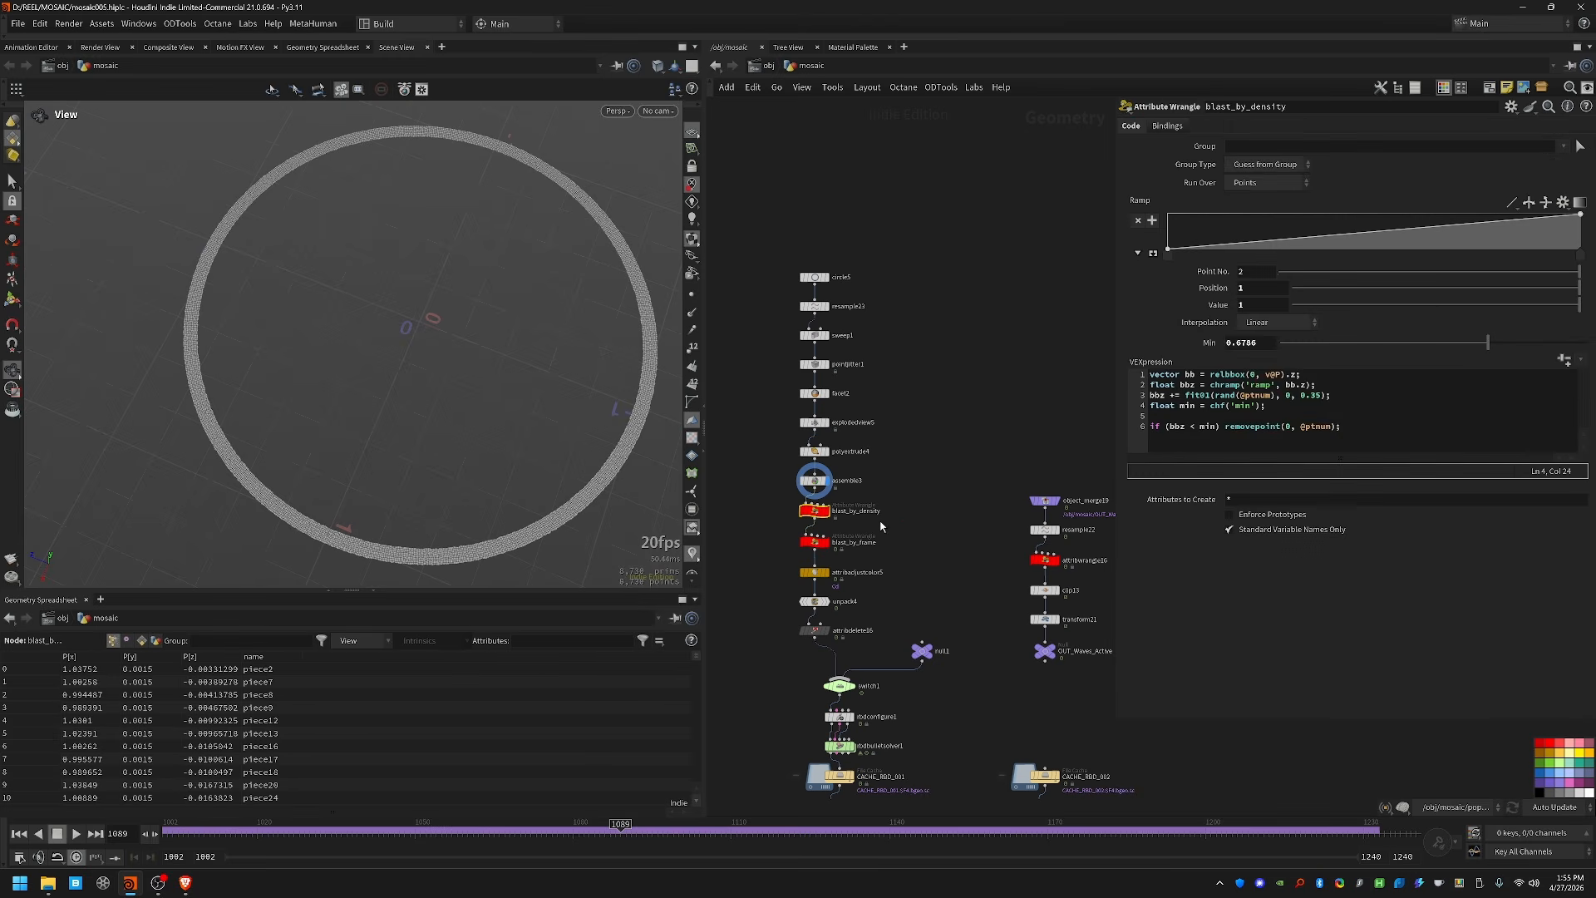
left_click(826, 510)
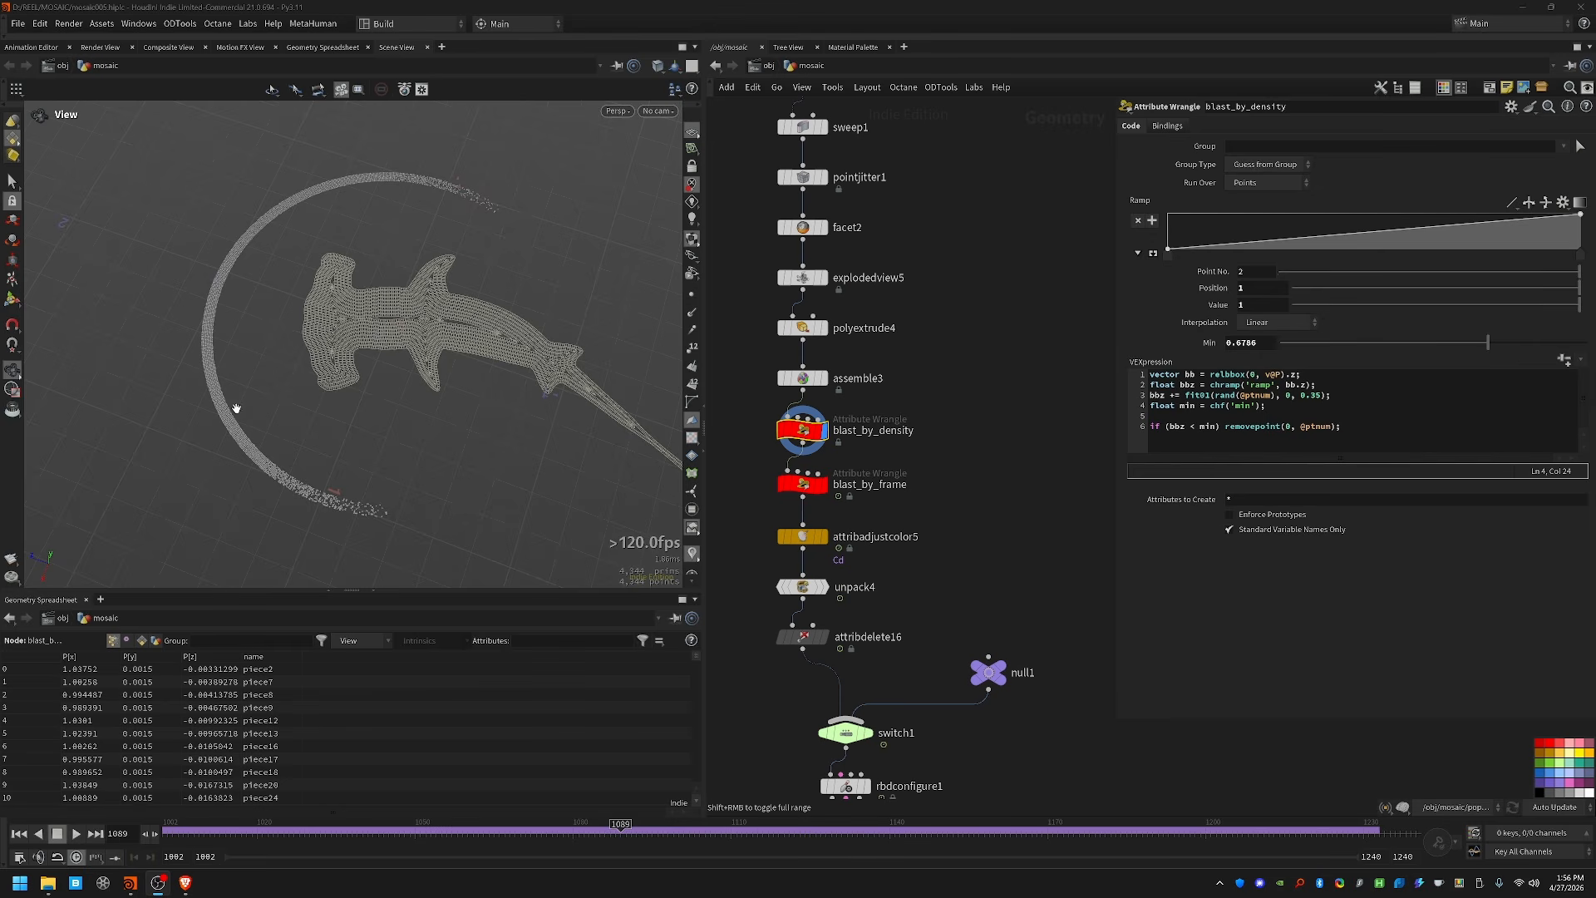
Step: Template clip13's clipped waves over the debris ring and scrub the timeline to examine how the waves reach the ring
left_click_drag(623, 831, 575, 833)
scroll(1030, 457, "down", 3)
middle_click_drag(1015, 513, 848, 560)
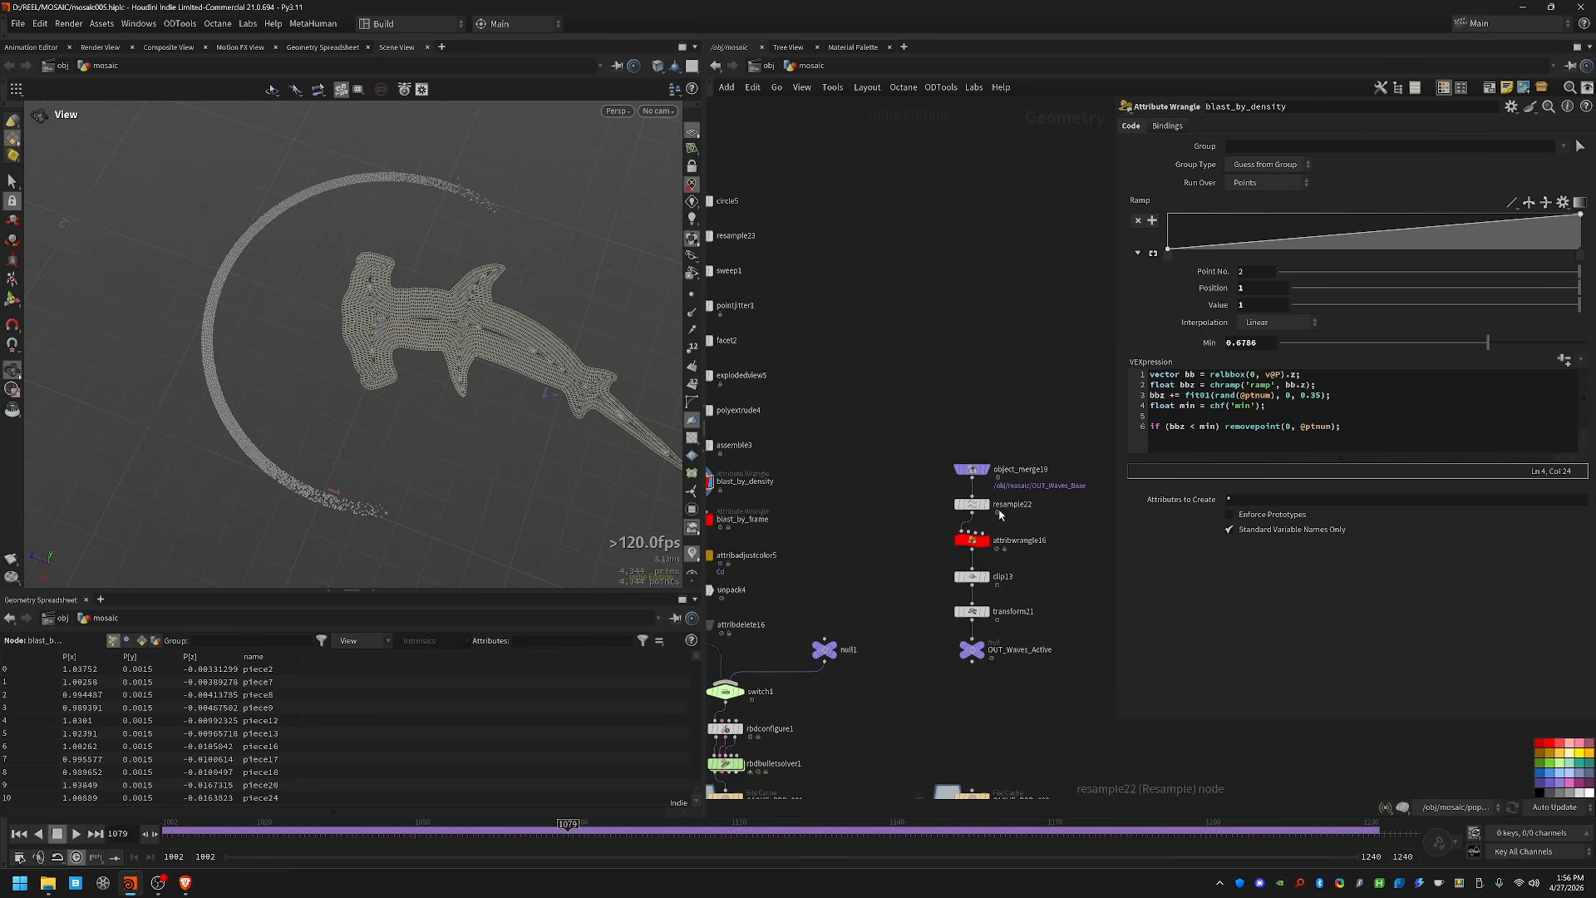
scroll(982, 652, "up", 3)
left_click(984, 540)
left_click_drag(575, 829, 593, 828)
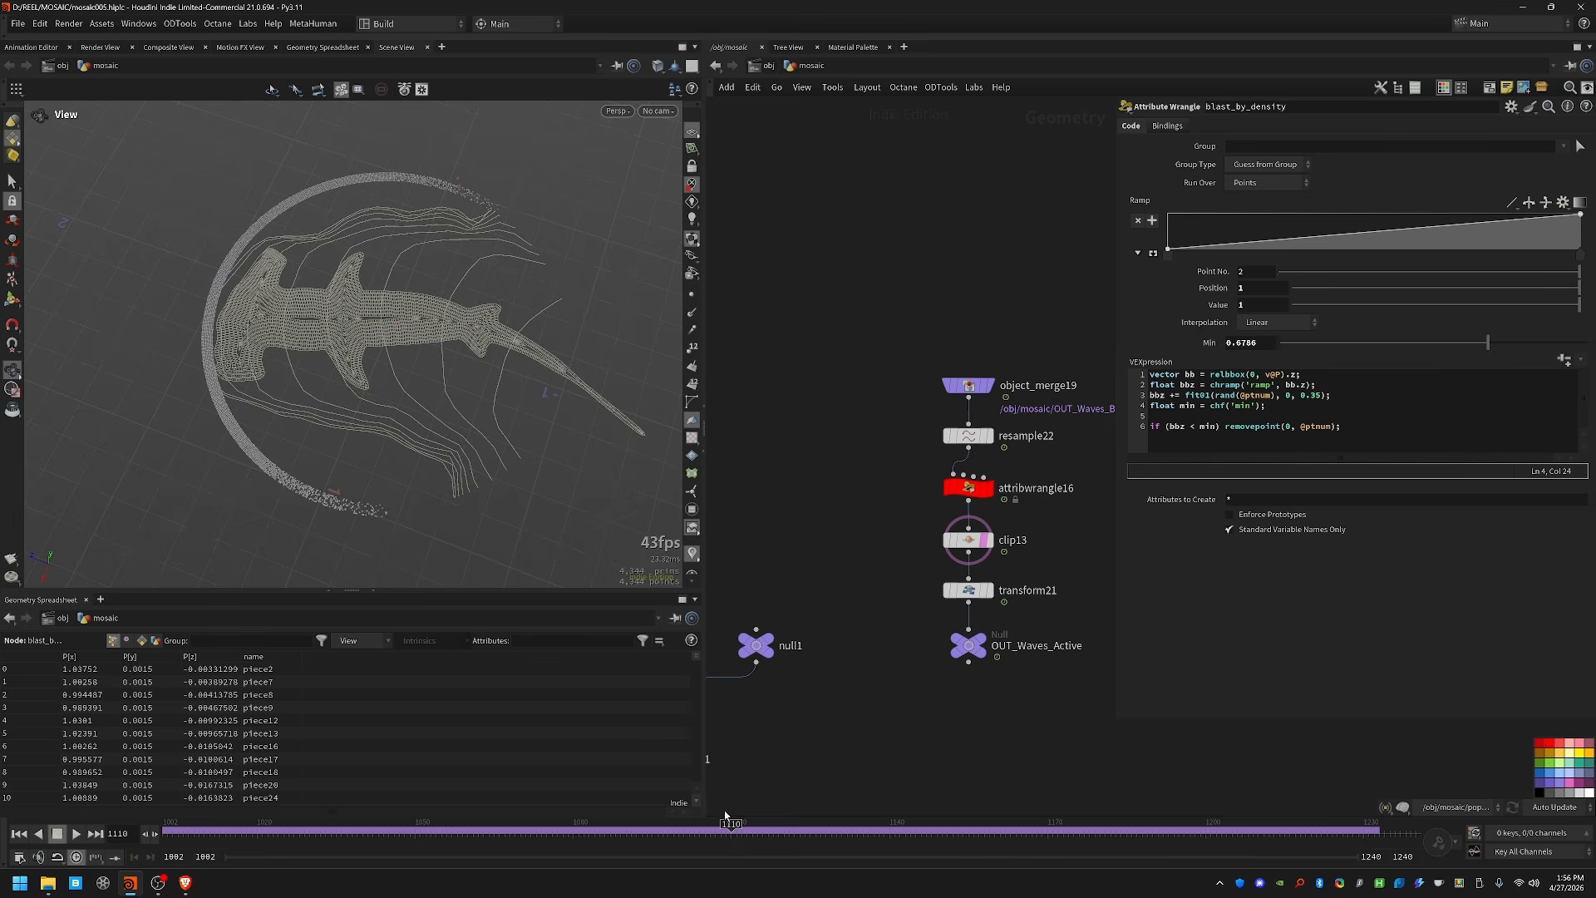
left_click_drag(733, 830, 1060, 817)
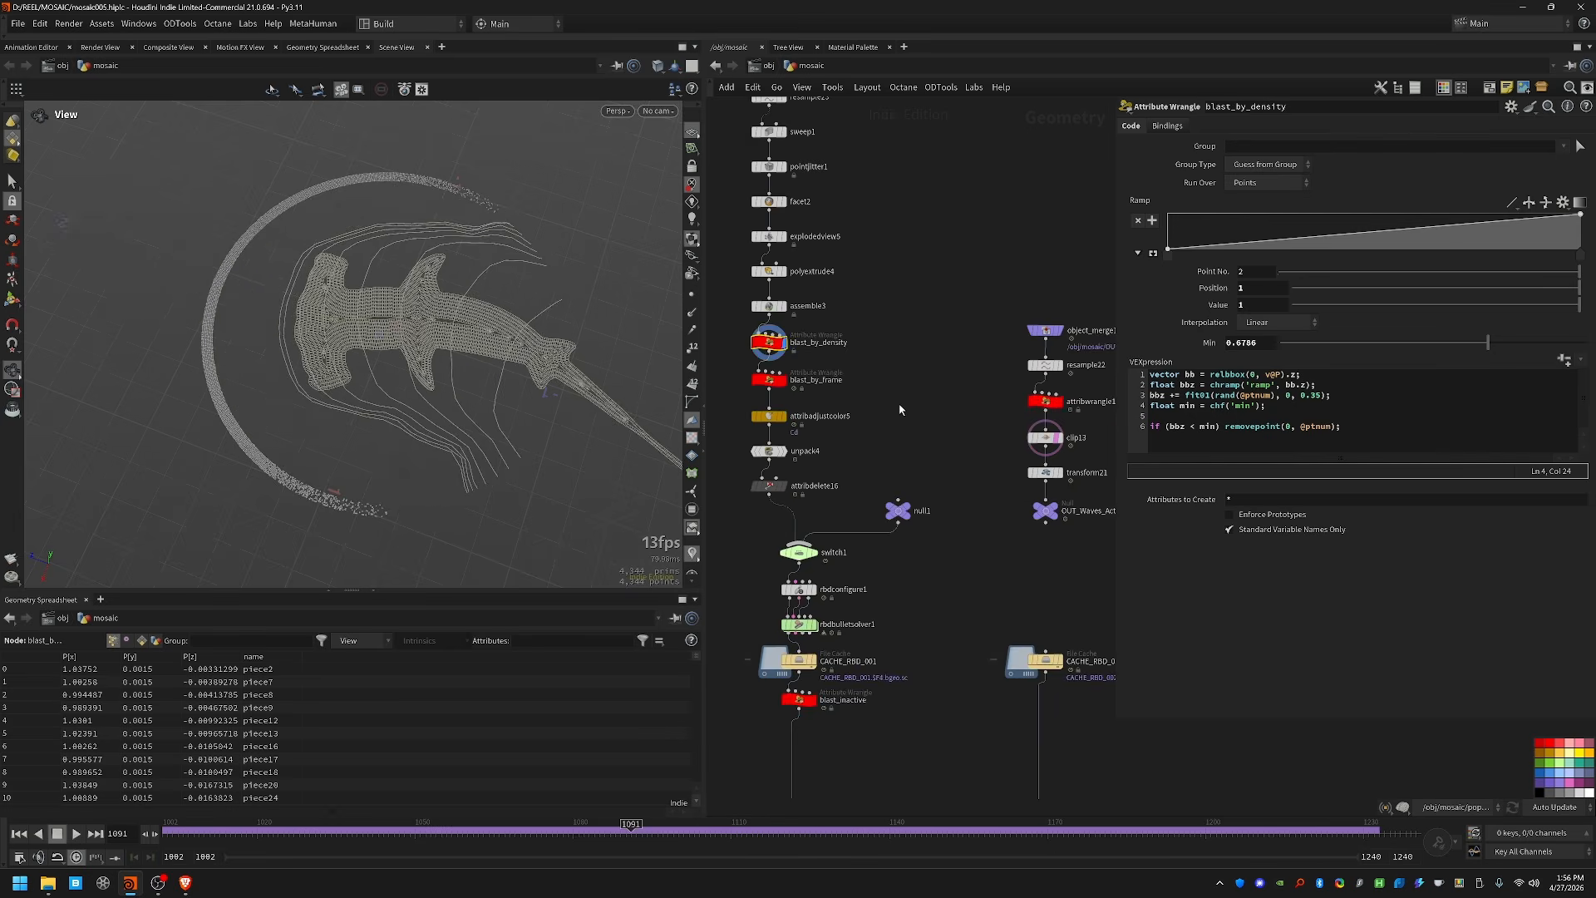
middle_click_drag(901, 409, 941, 435)
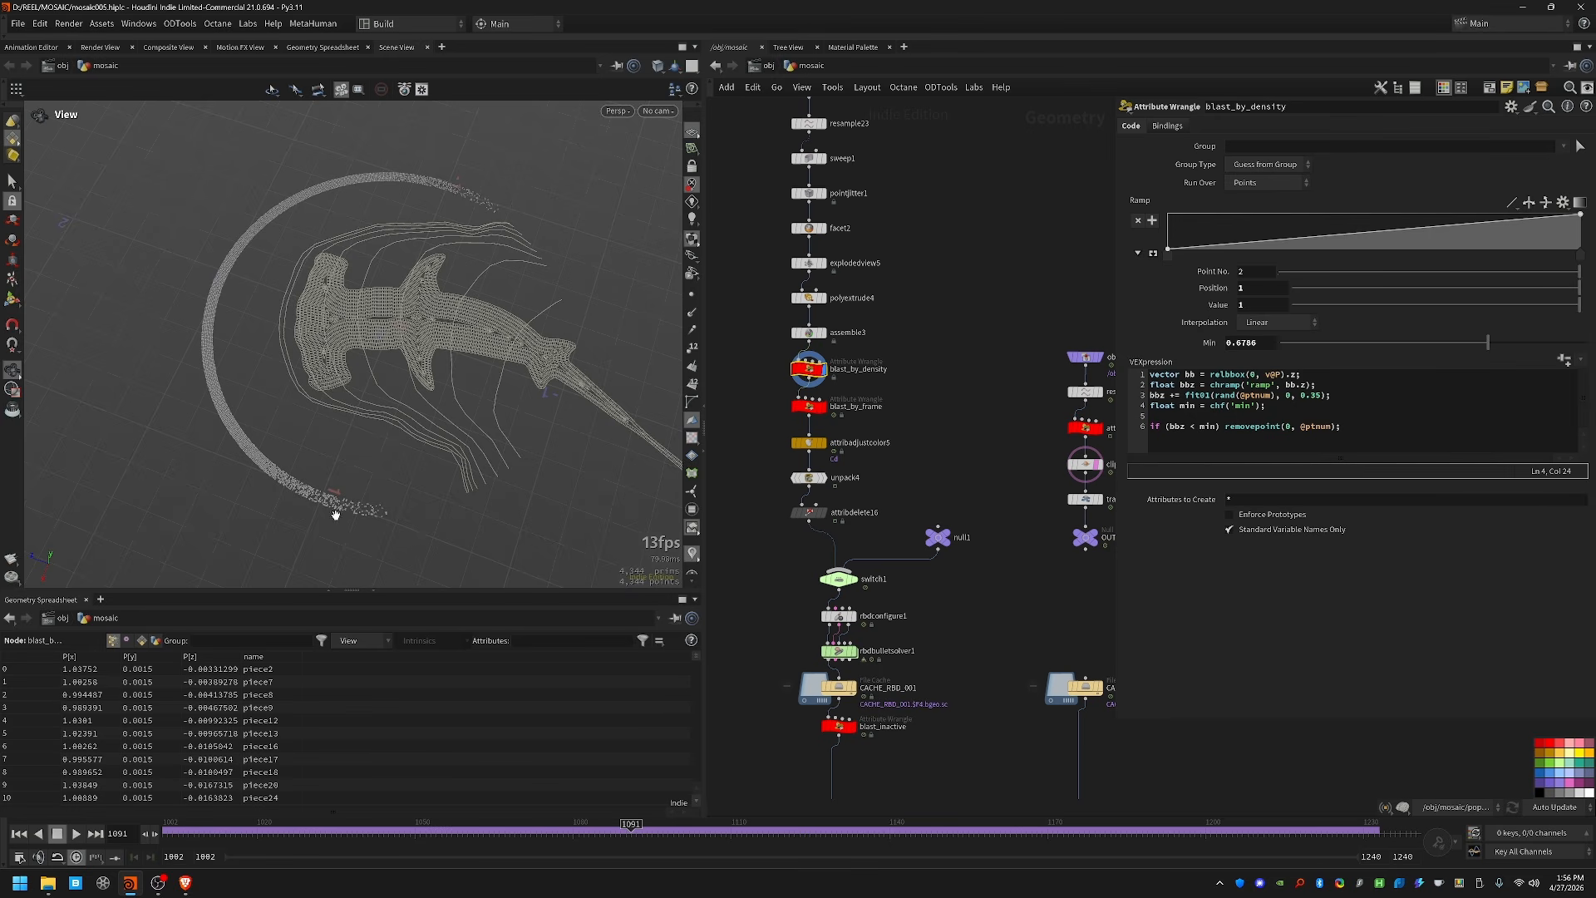
left_click_drag(638, 827, 731, 823)
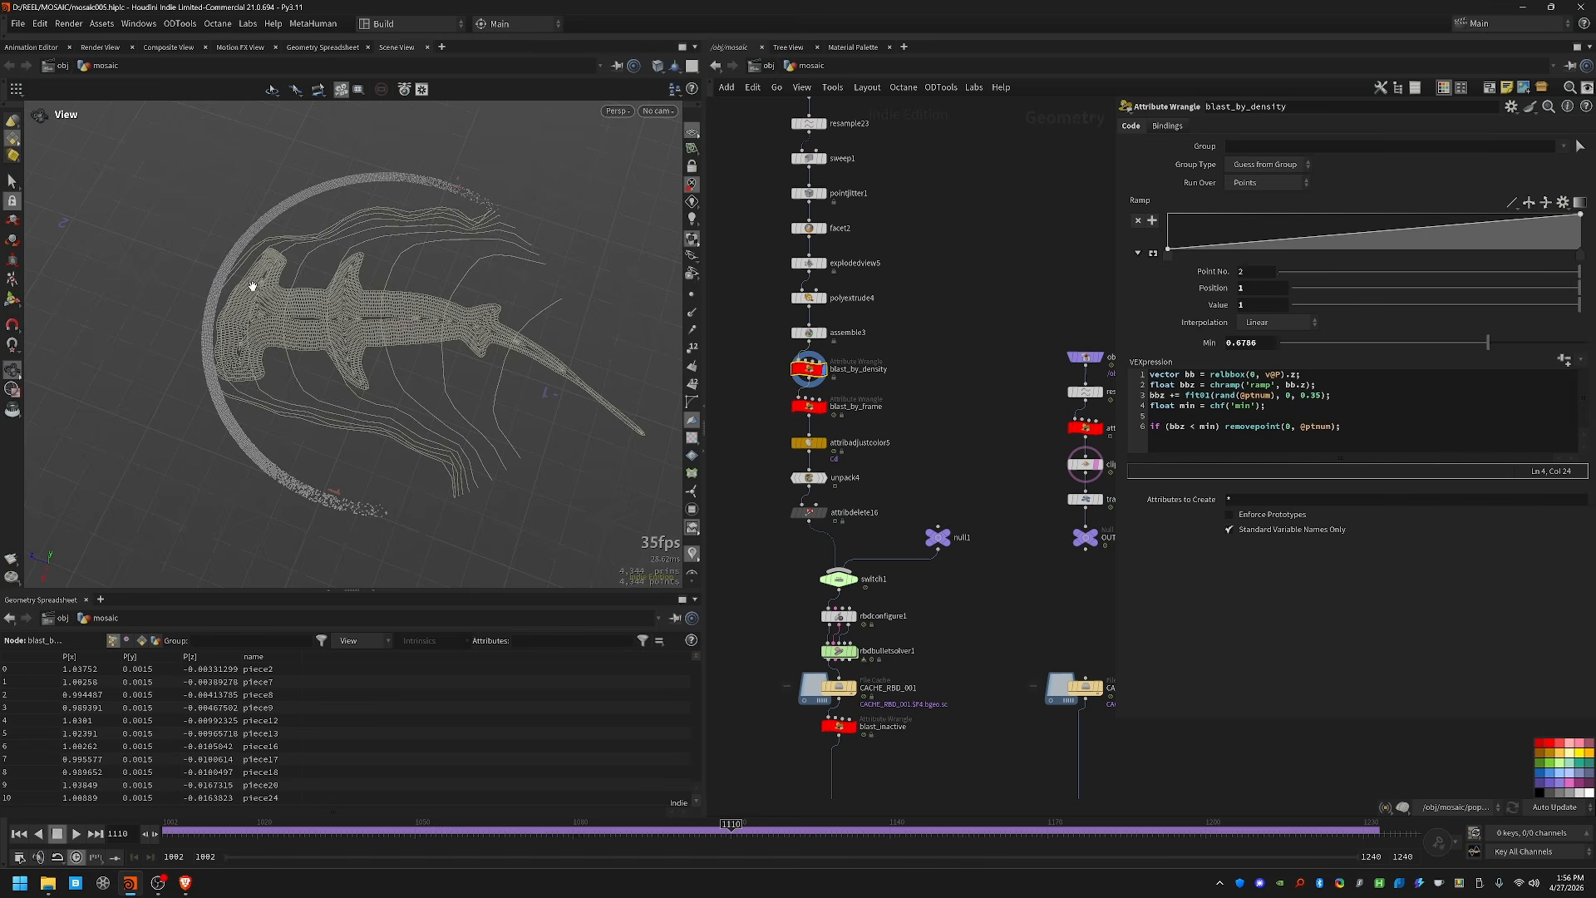
left_click_drag(732, 823, 819, 821)
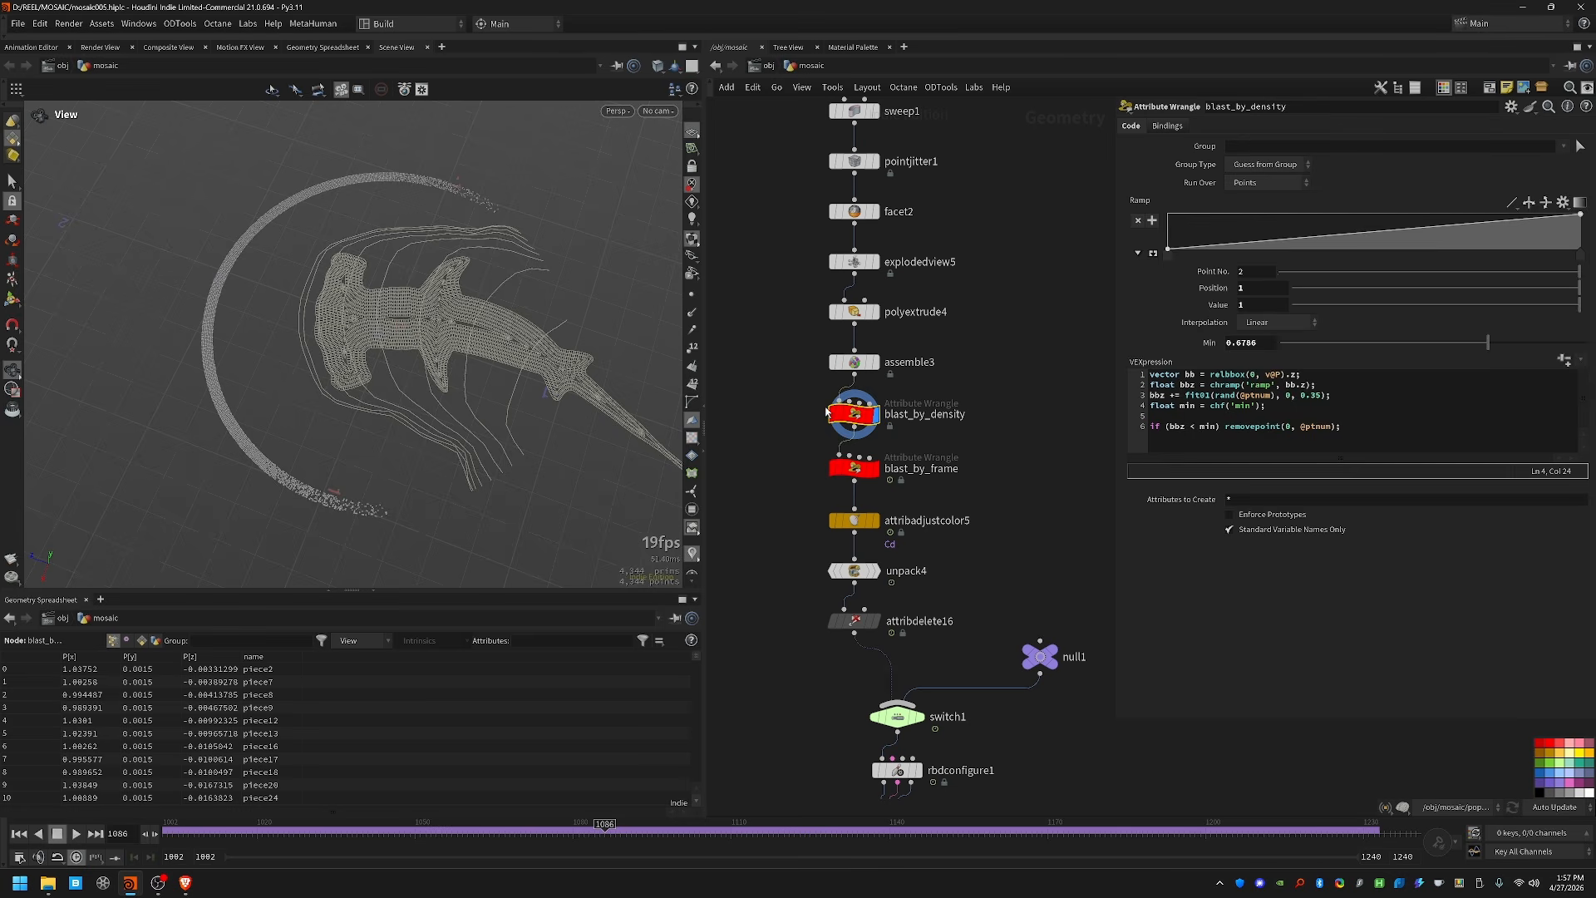
Step: Display blast_by_frame and scrub the timeline through frame 1124 to examine how its code thins the ring pieces over time
left_click(854, 468)
left_click(549, 827)
left_click_drag(564, 826, 803, 811)
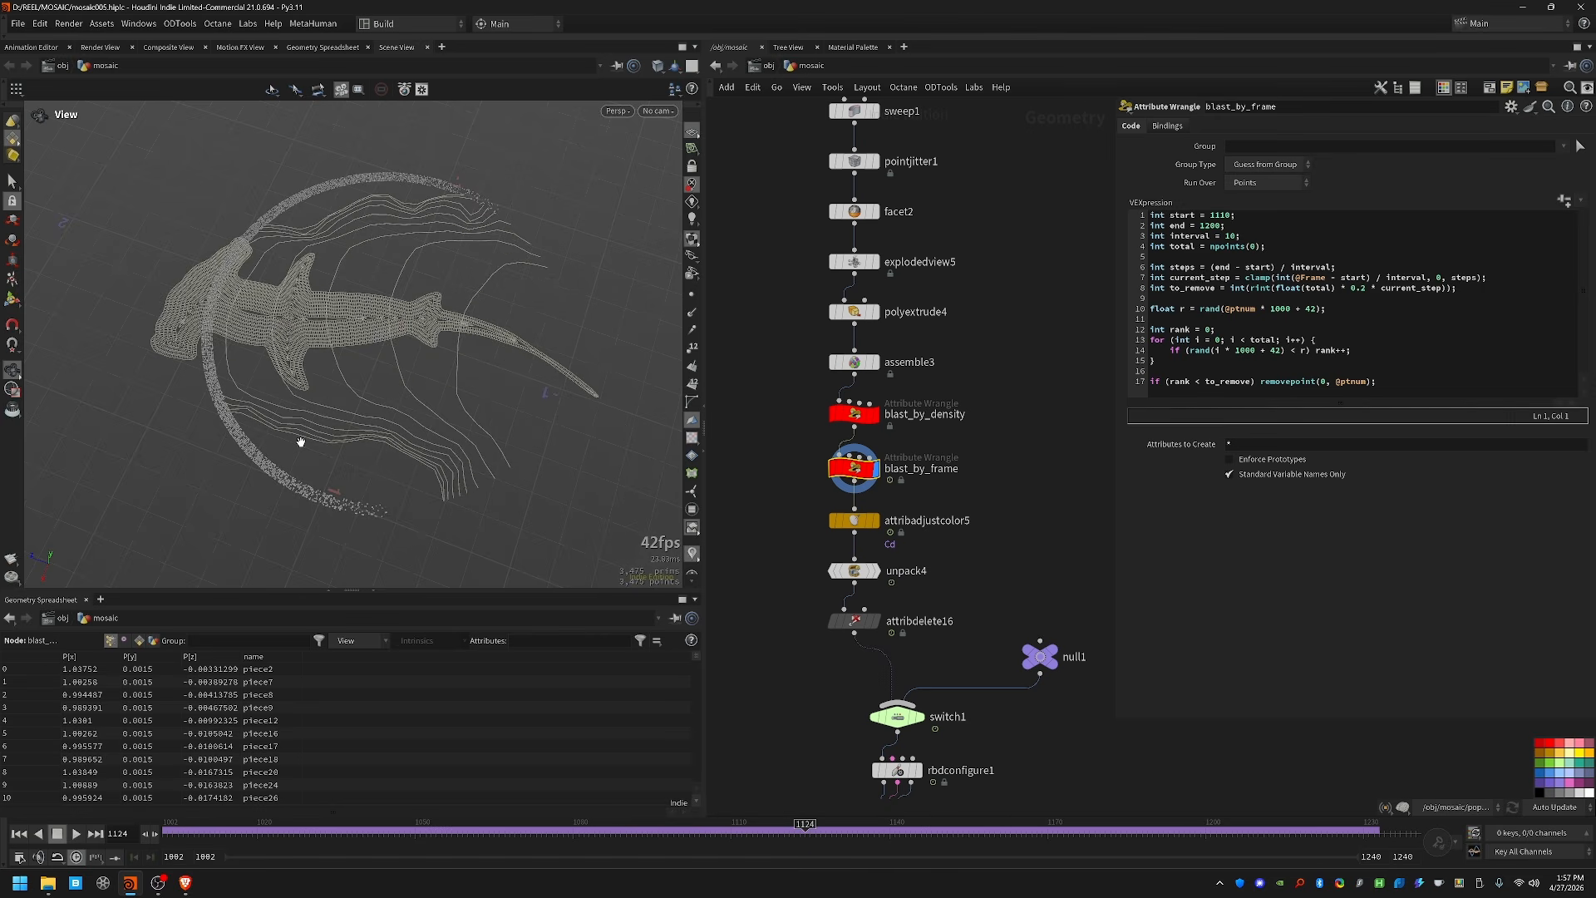
left_click_drag(704, 825, 1016, 800)
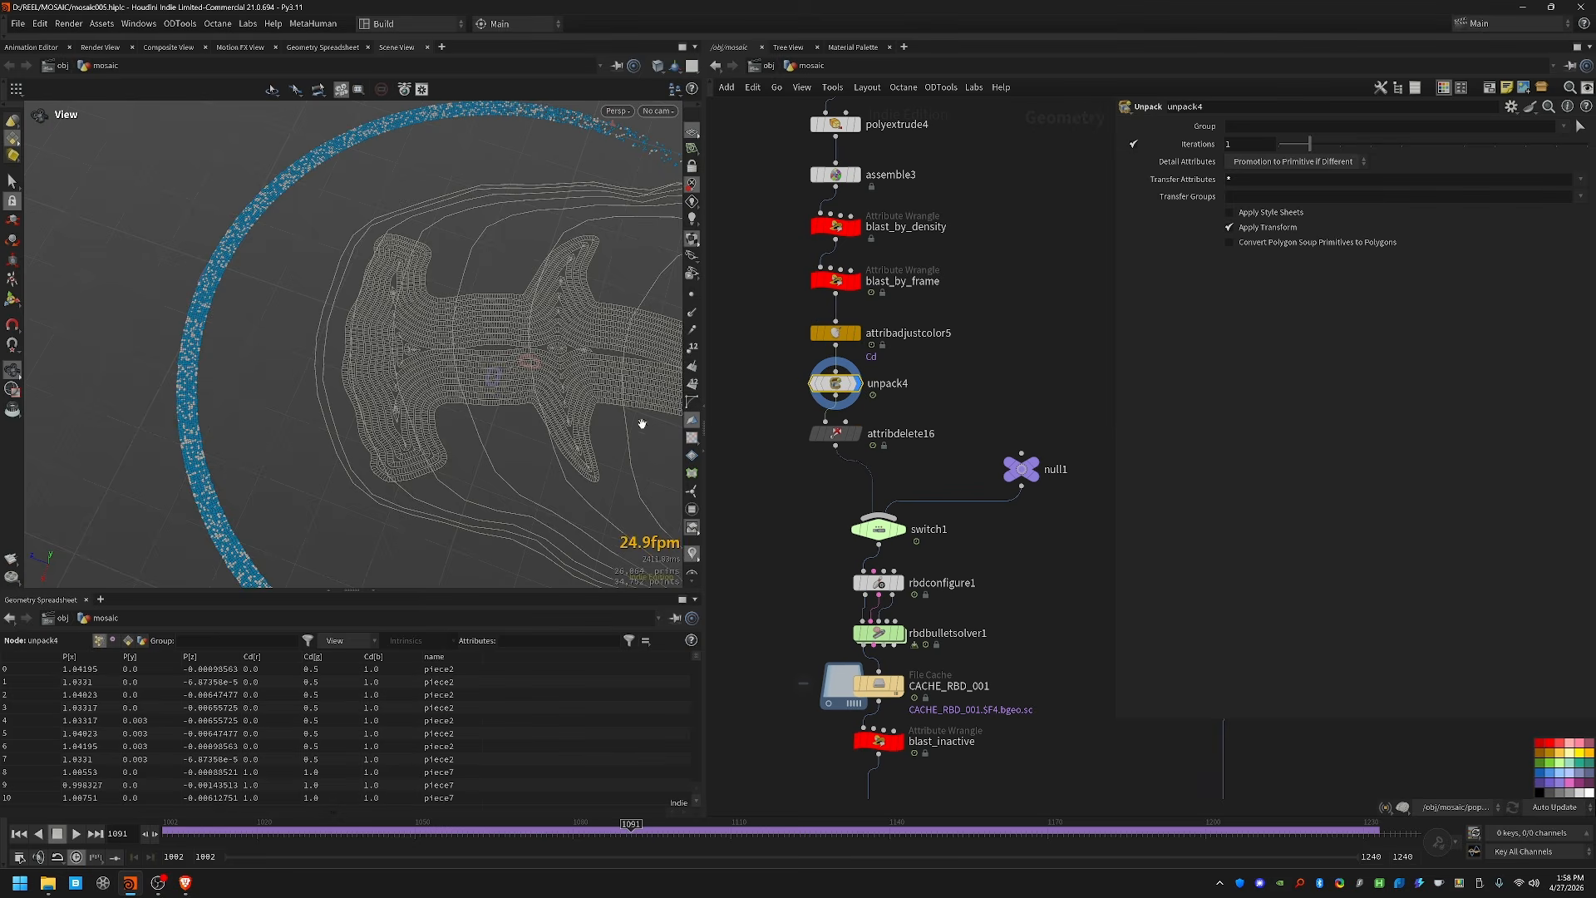
Step: Inspect the ring pieces up close and display attribadjustcolor5 to examine the random color ramp applied to Cd
left_click_drag(316, 449, 349, 328)
right_click_drag(350, 328, 257, 300)
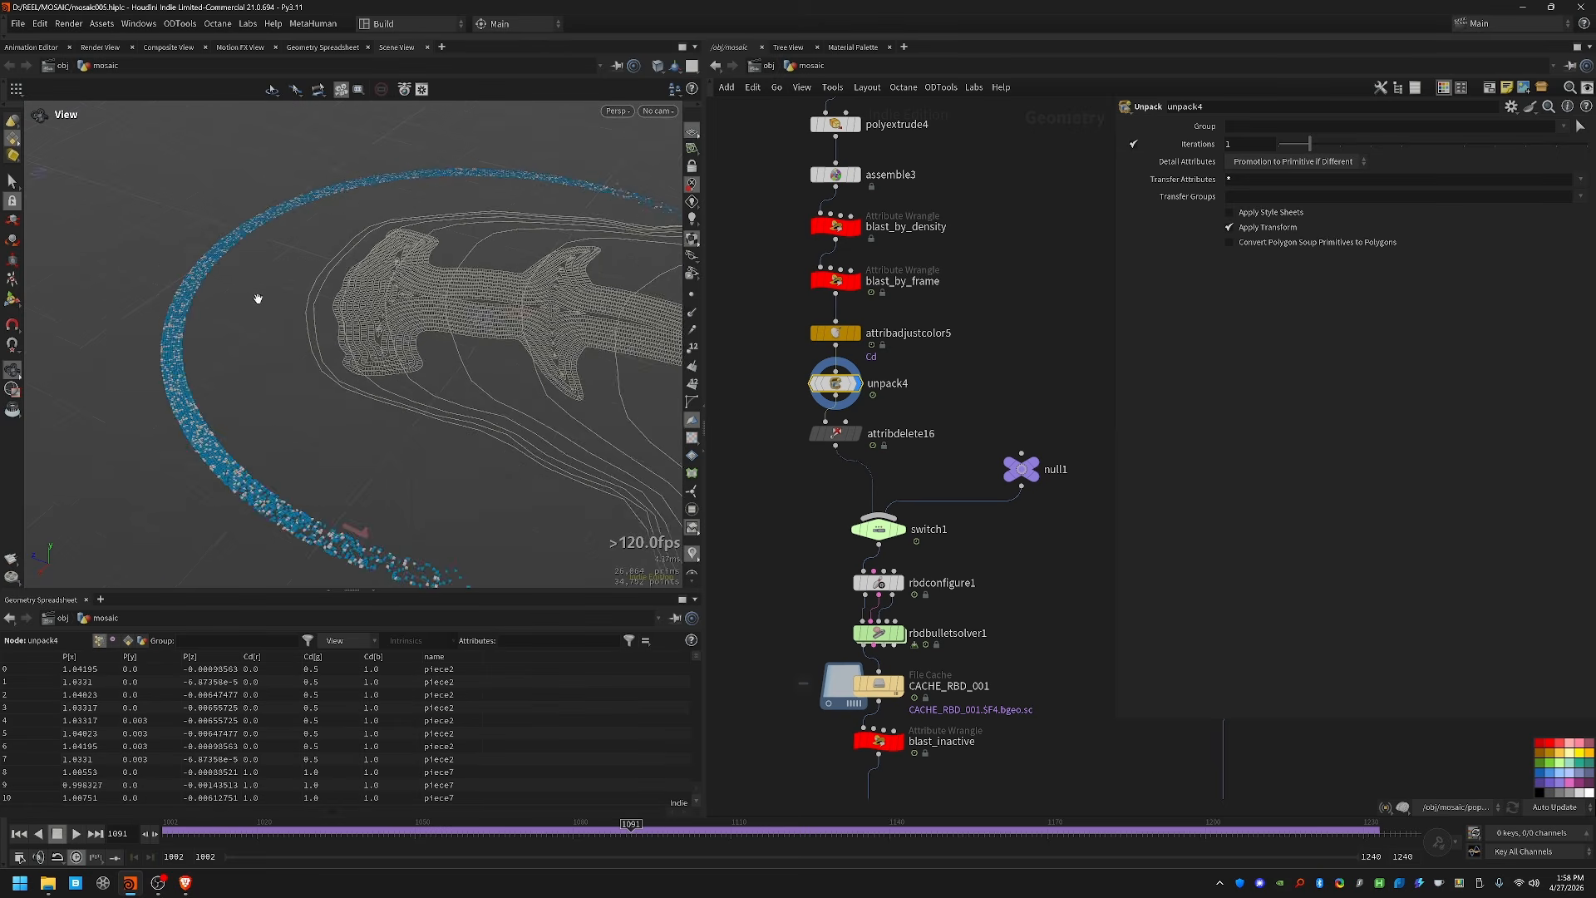
left_click_drag(257, 300, 242, 327)
right_click_drag(242, 327, 364, 286)
left_click(833, 333)
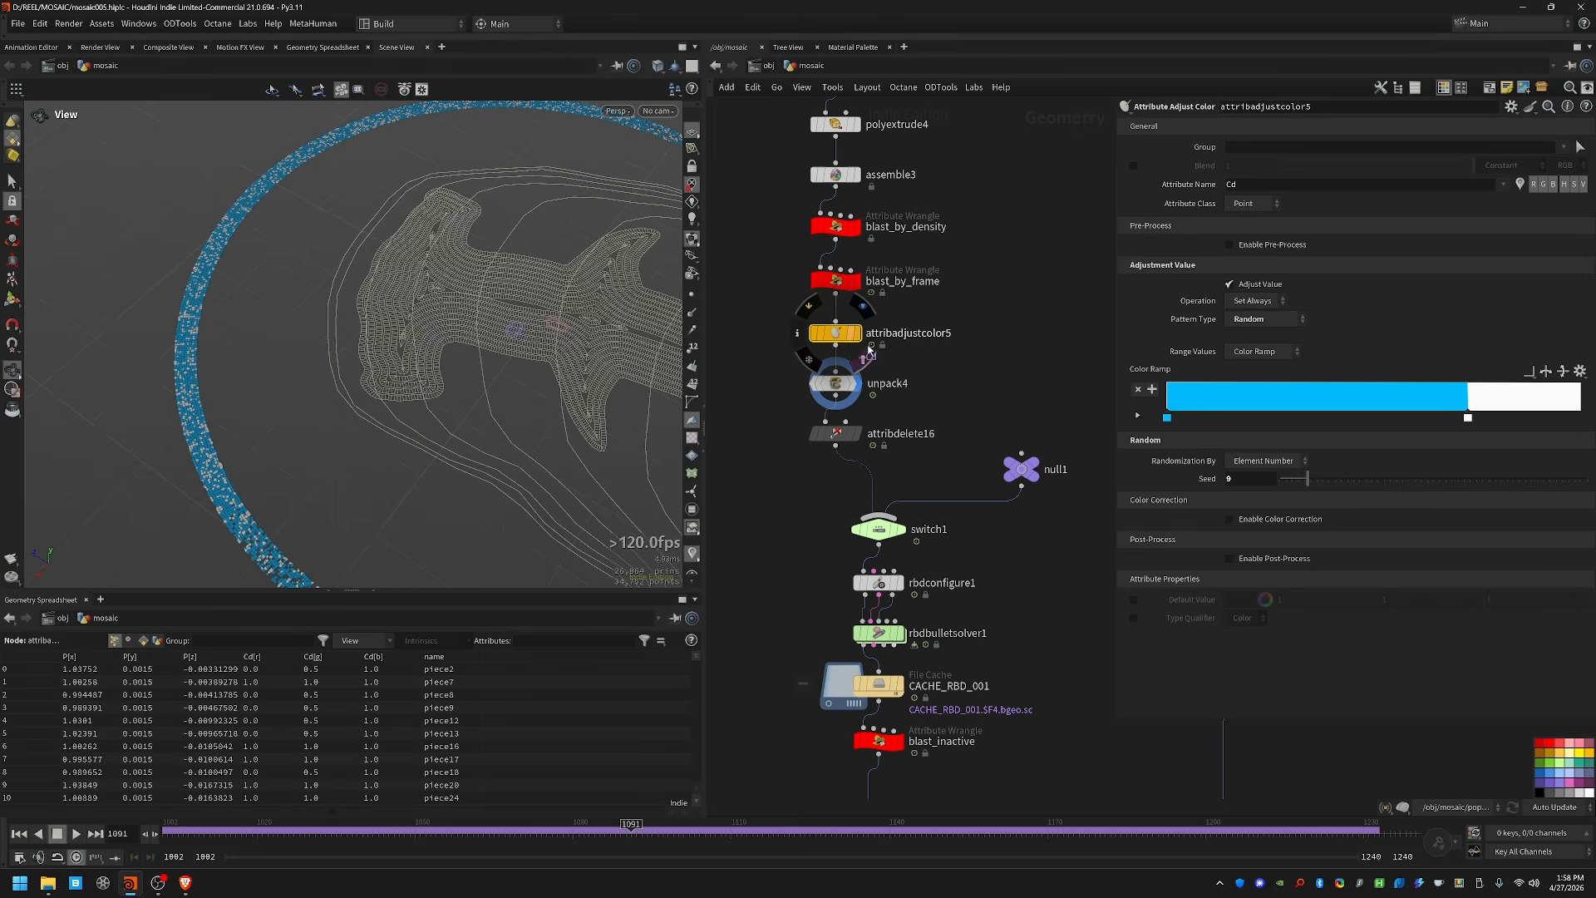
Step: Display switch1 and scrub to frame 1141 to examine its frame-based input expression, and show rbdconfigure1's attribute settings
middle_click_drag(991, 383, 941, 173)
left_click(831, 319)
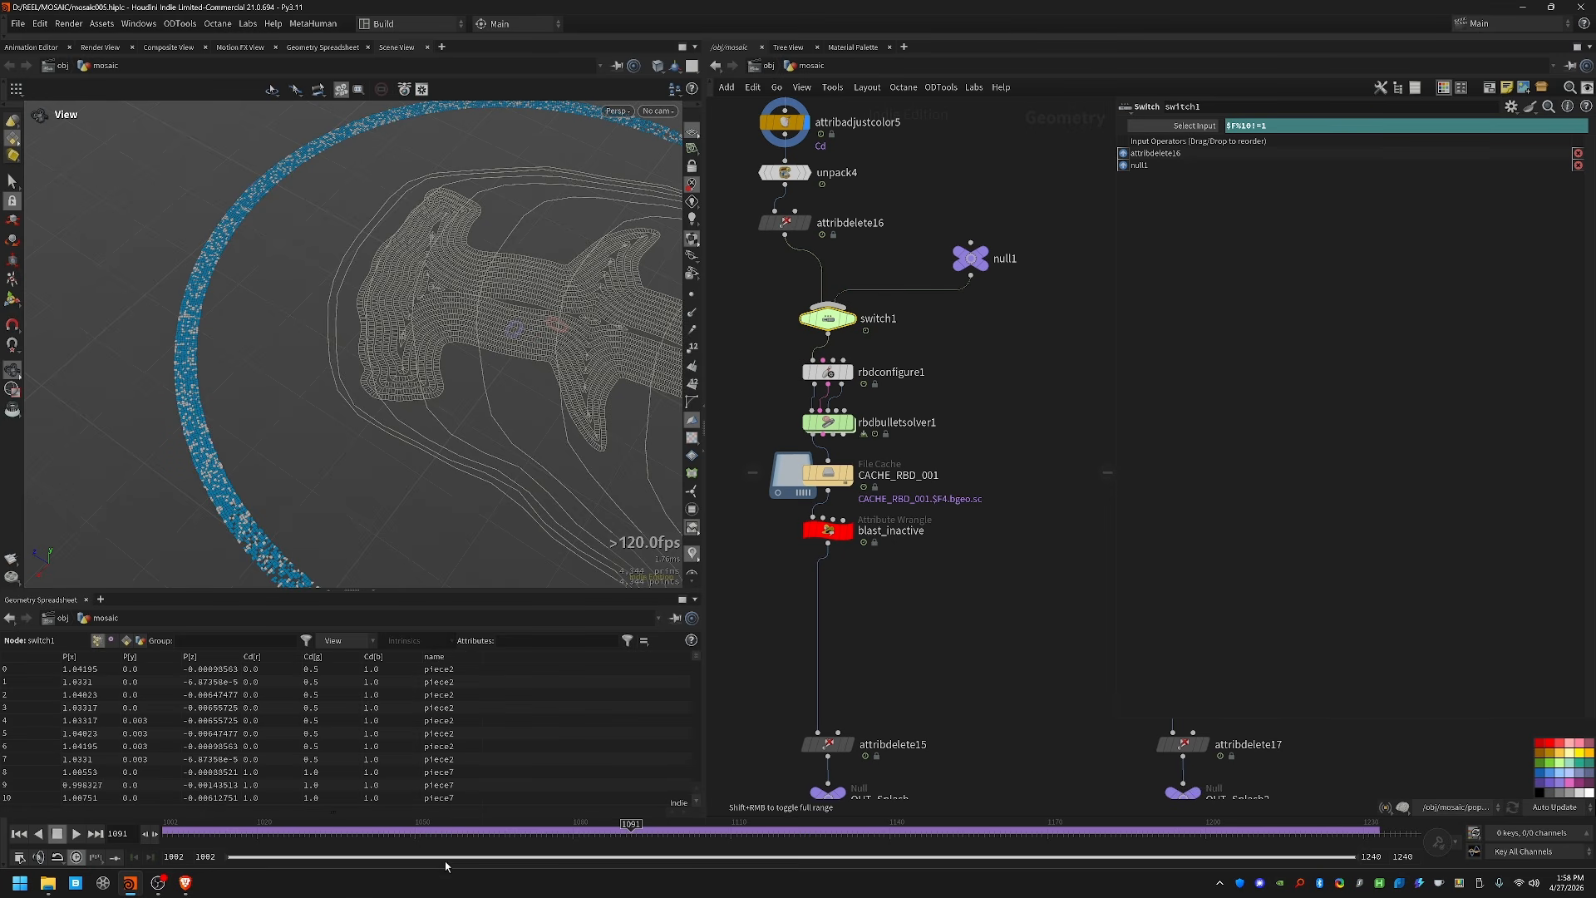
left_click_drag(474, 830, 568, 830)
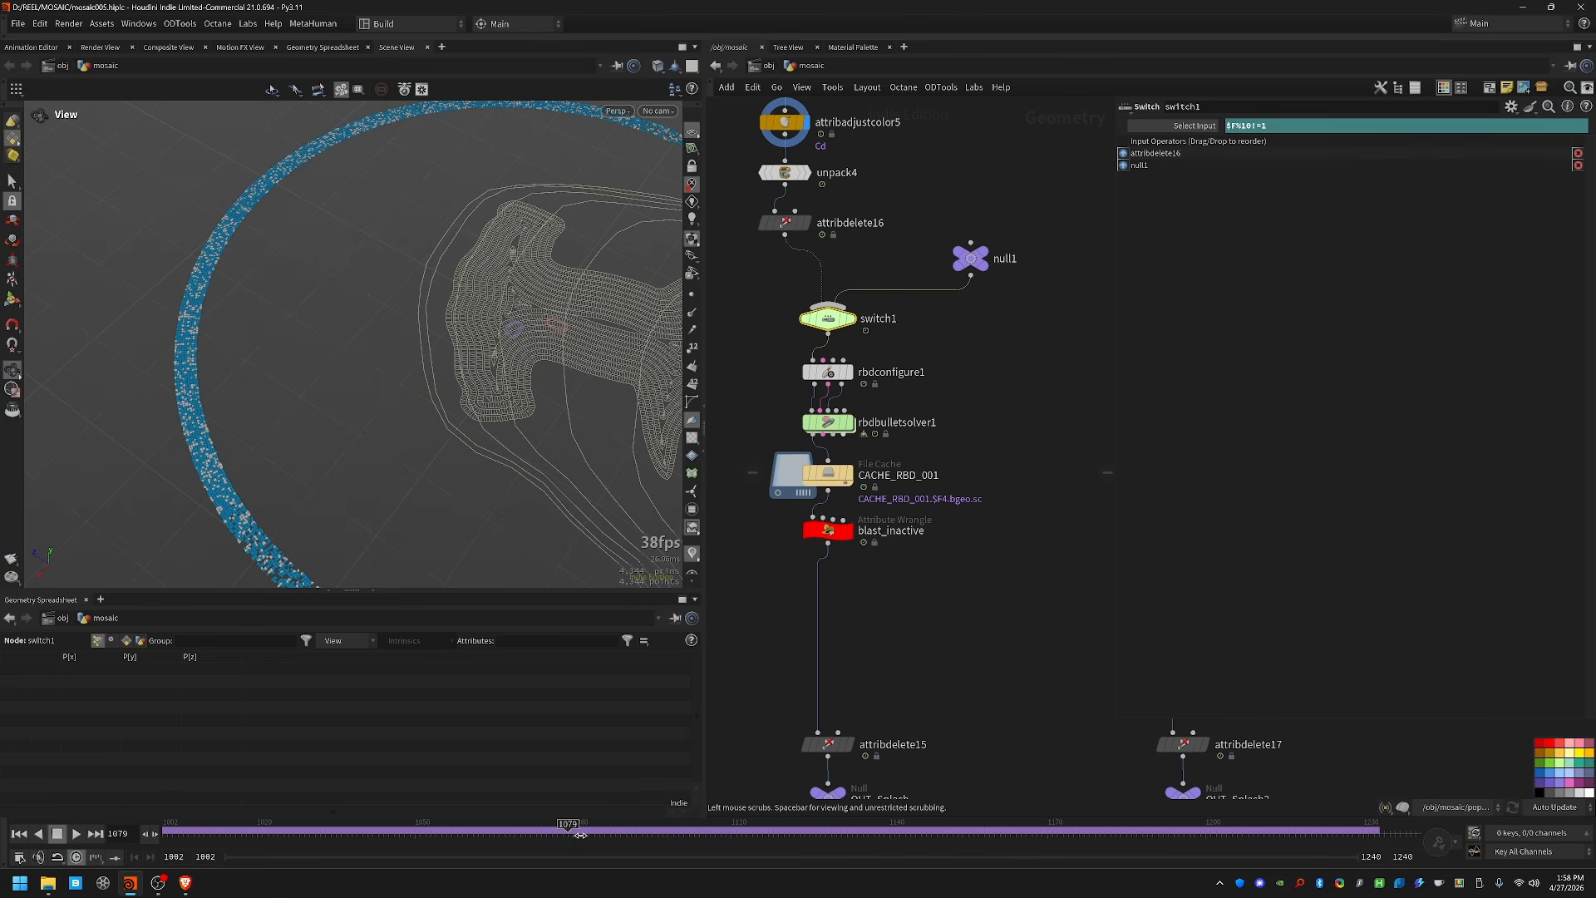
left_click(850, 319)
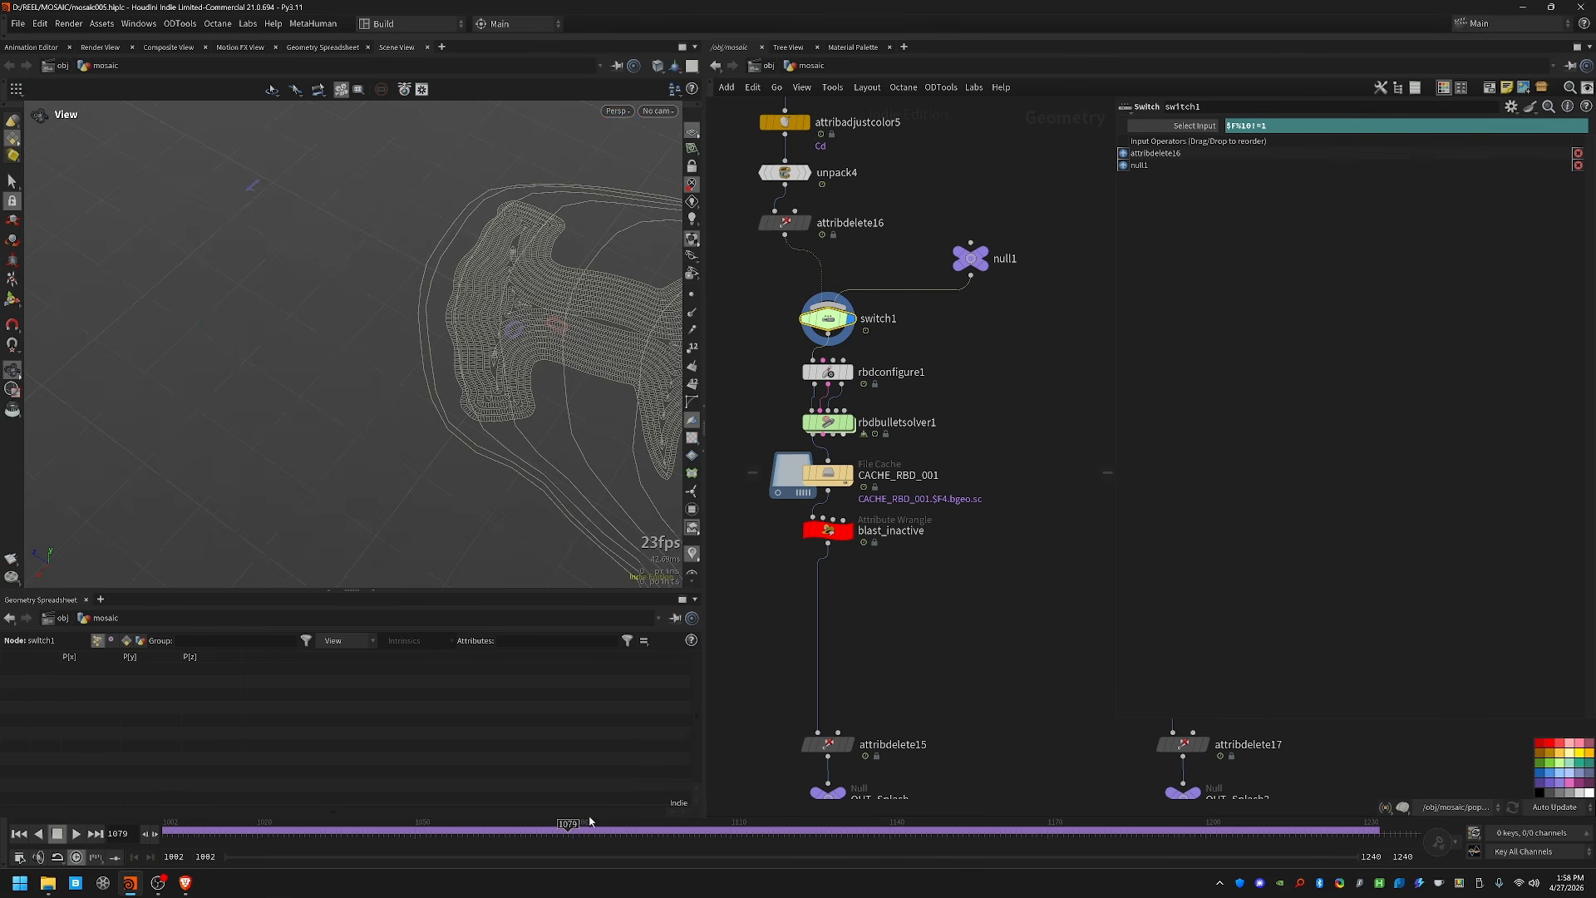
left_click_drag(567, 827, 541, 827)
left_click(531, 826)
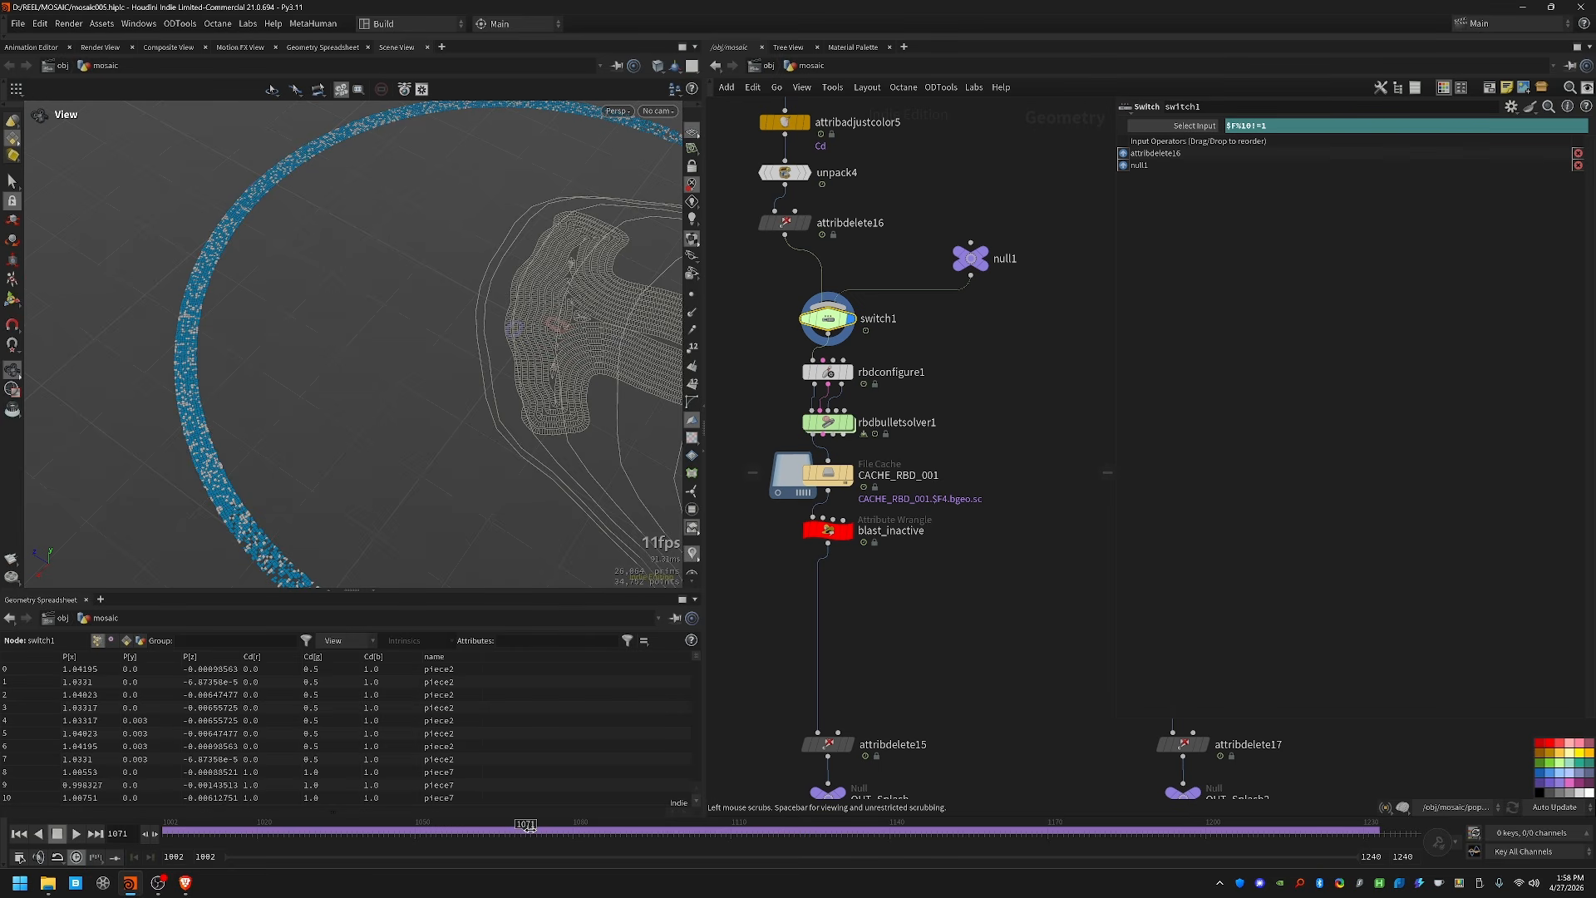
left_click_drag(528, 825, 898, 843)
left_click(828, 372)
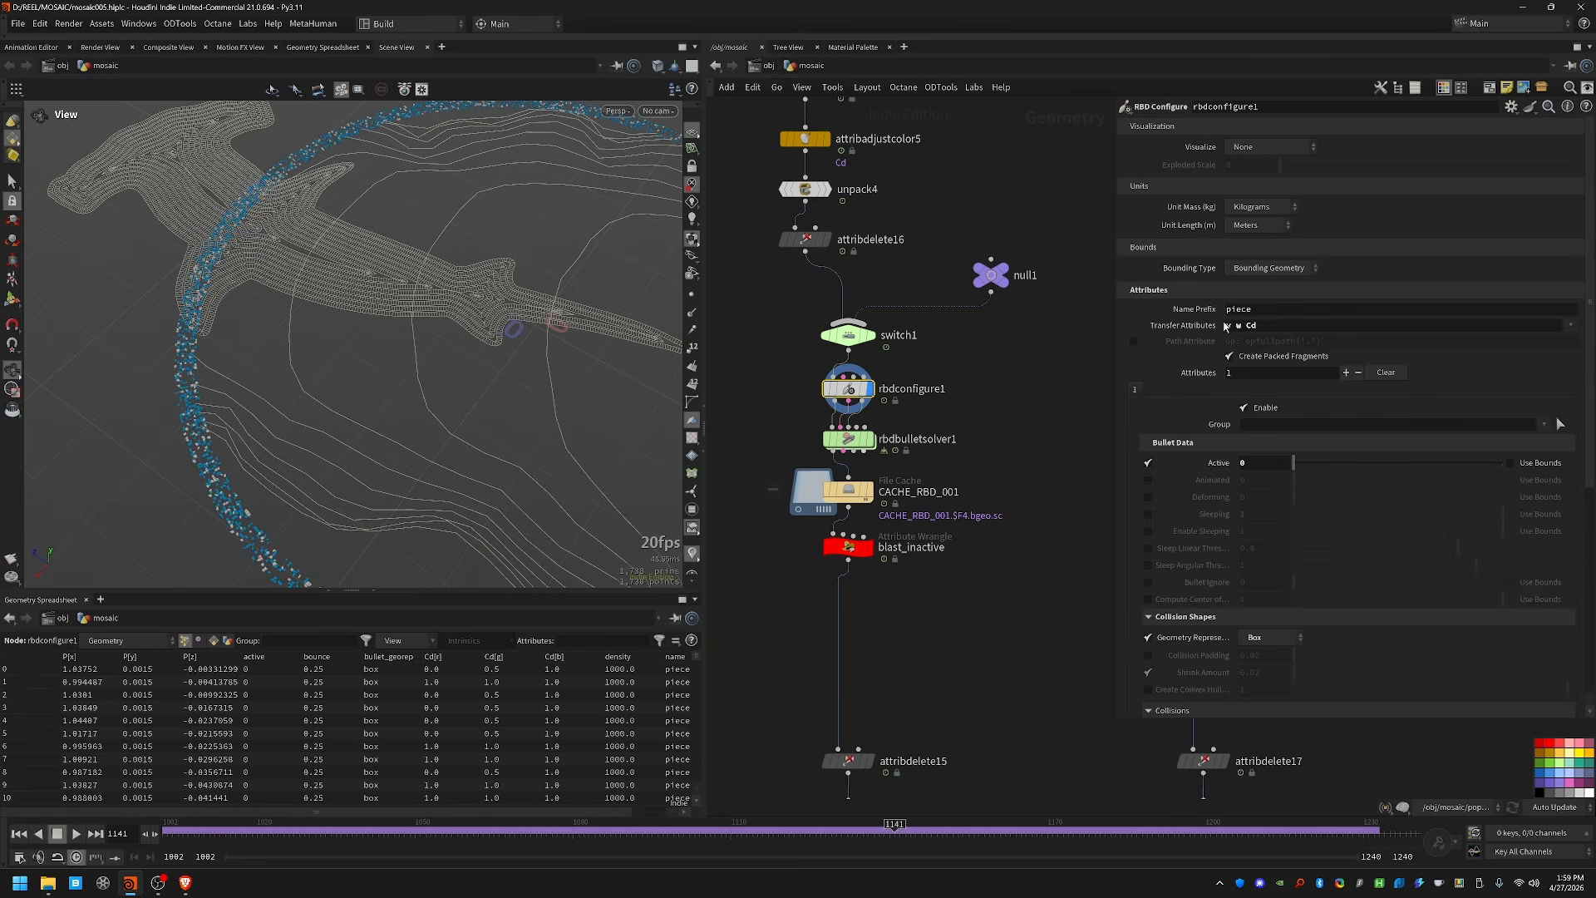
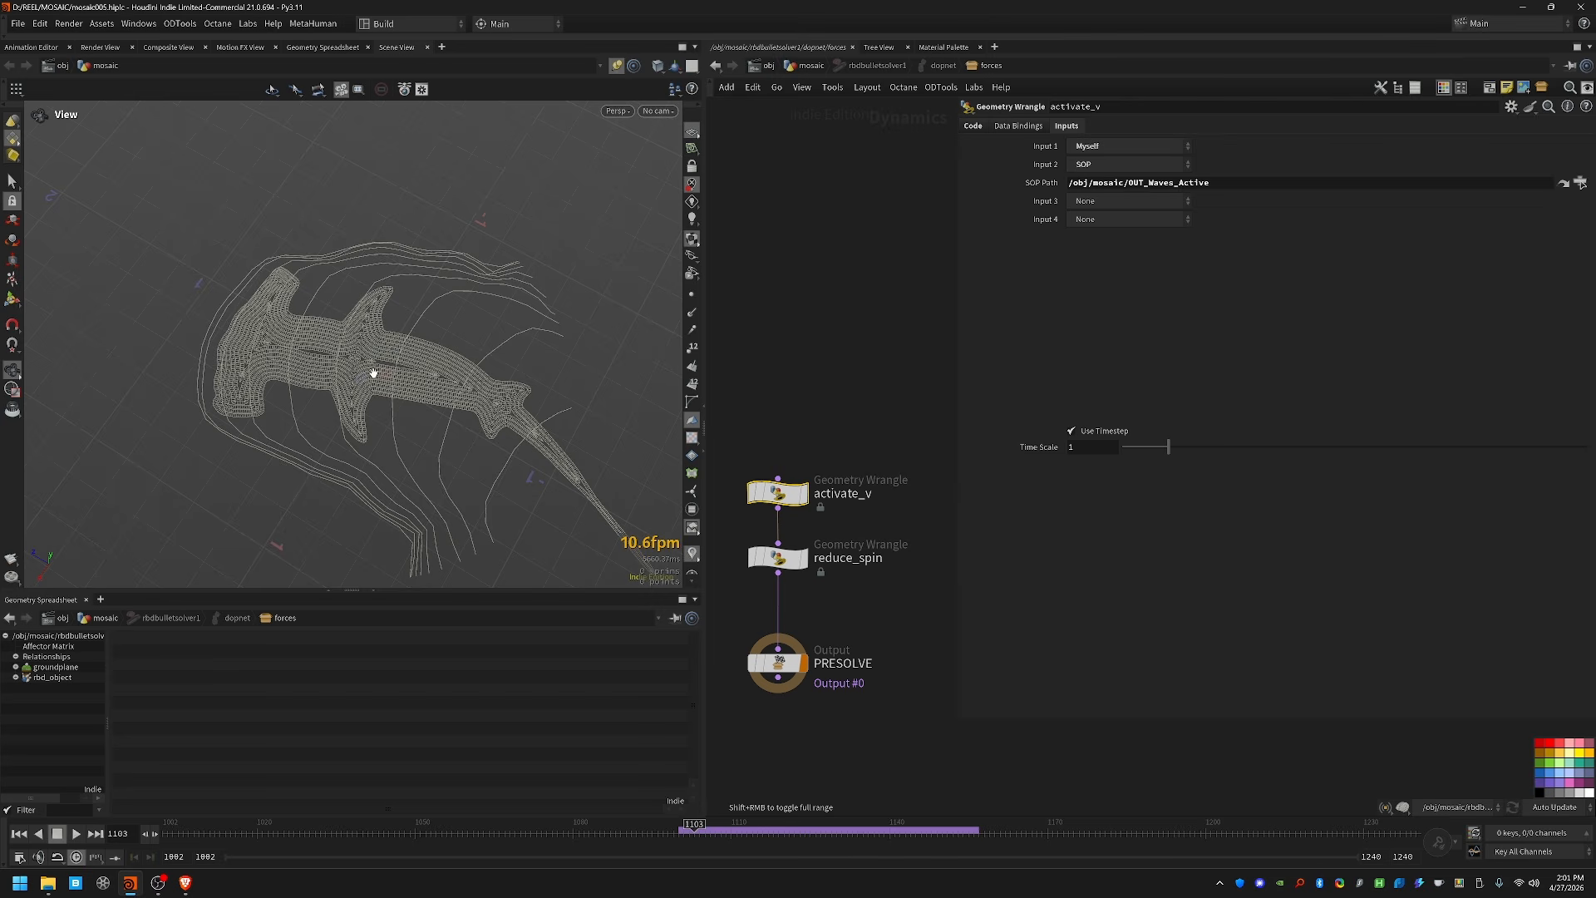
Step: Examine the activate_v wrangle's code, covering the xyzdist threshold, the active attribute and the velocity lines
left_click(972, 125)
left_click(1106, 230)
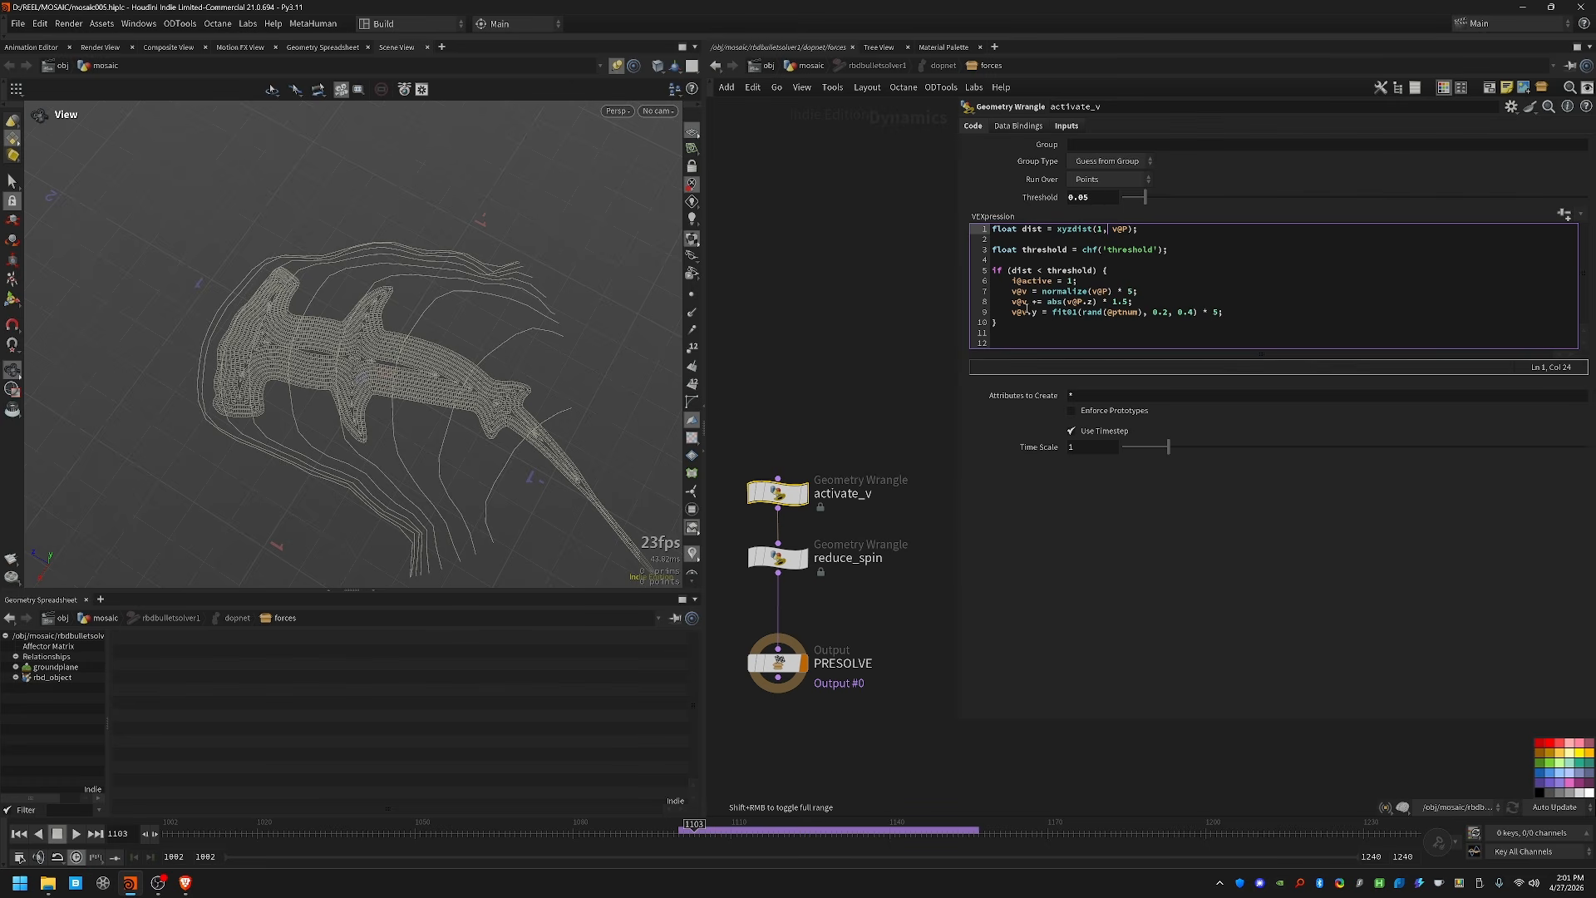
left_click_drag(1013, 281, 1139, 291)
left_click(1083, 281)
left_click(1140, 290)
scroll(485, 374, "down", 4)
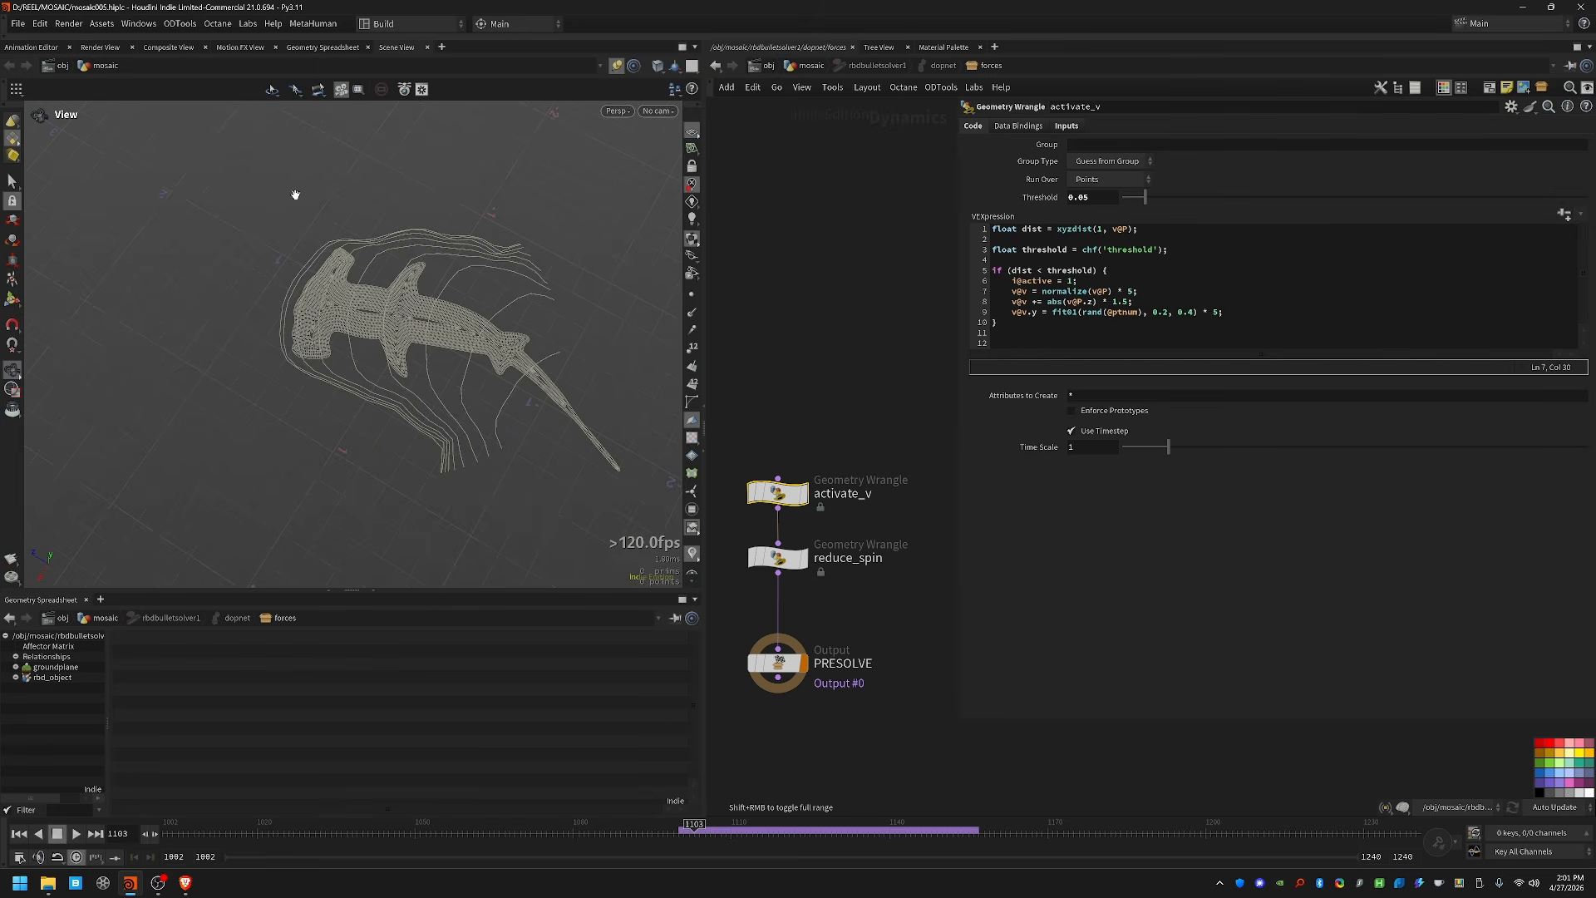
left_click_drag(1037, 301, 1087, 302)
left_click(1102, 301)
left_click_drag(426, 179, 356, 362)
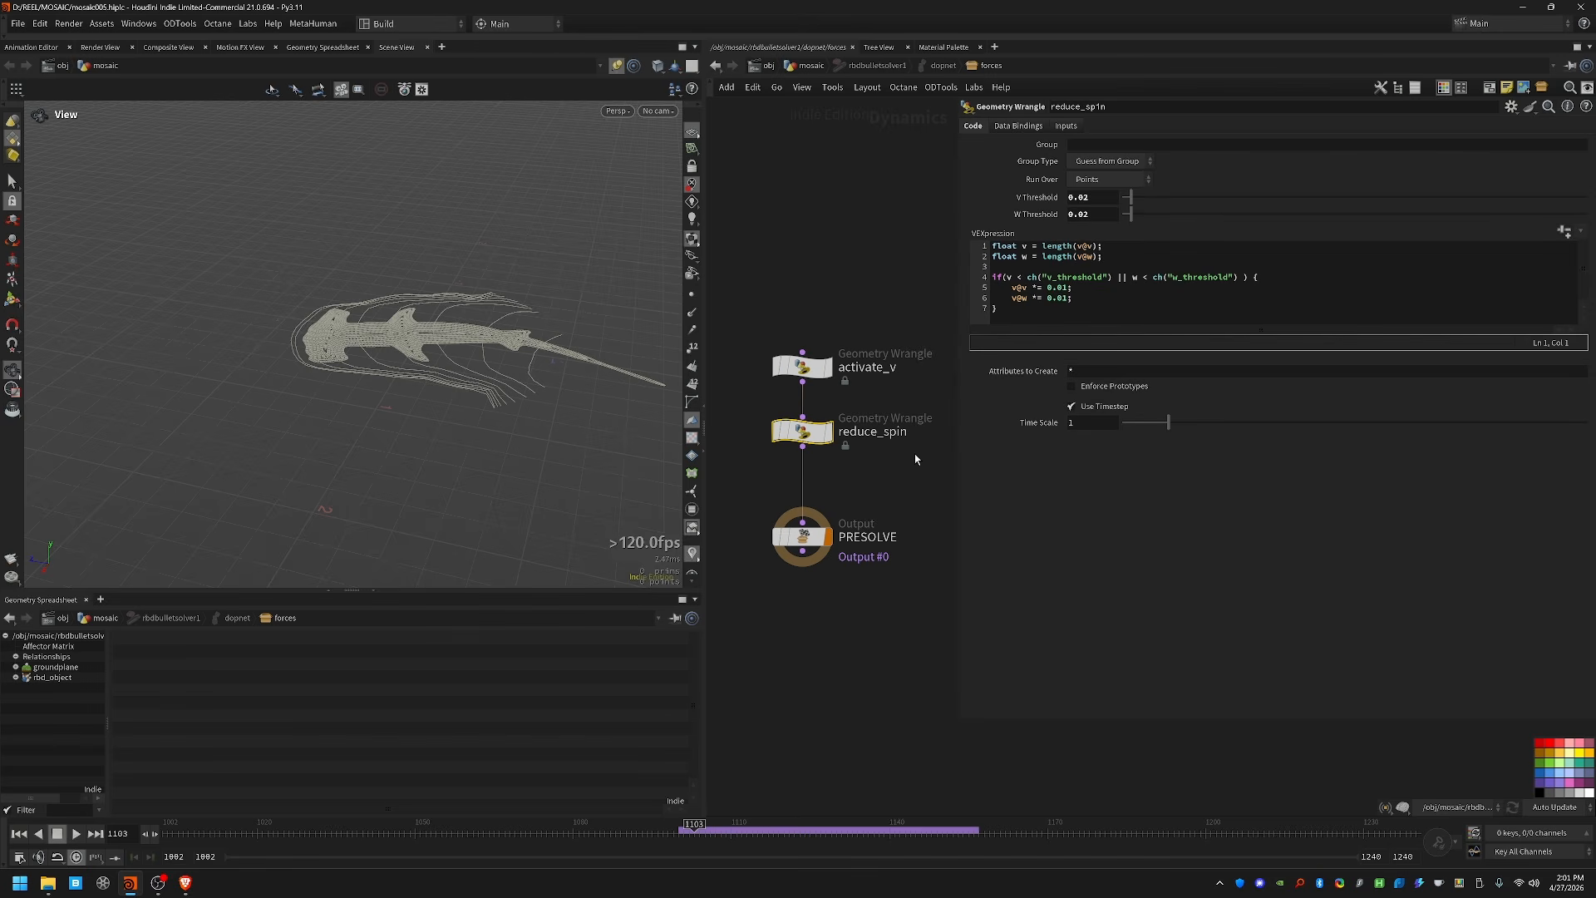
Step: Return to the mosaic network and examine rbdbulletsolver1's setup values and its output transfer attributes
left_click_drag(265, 290, 339, 367)
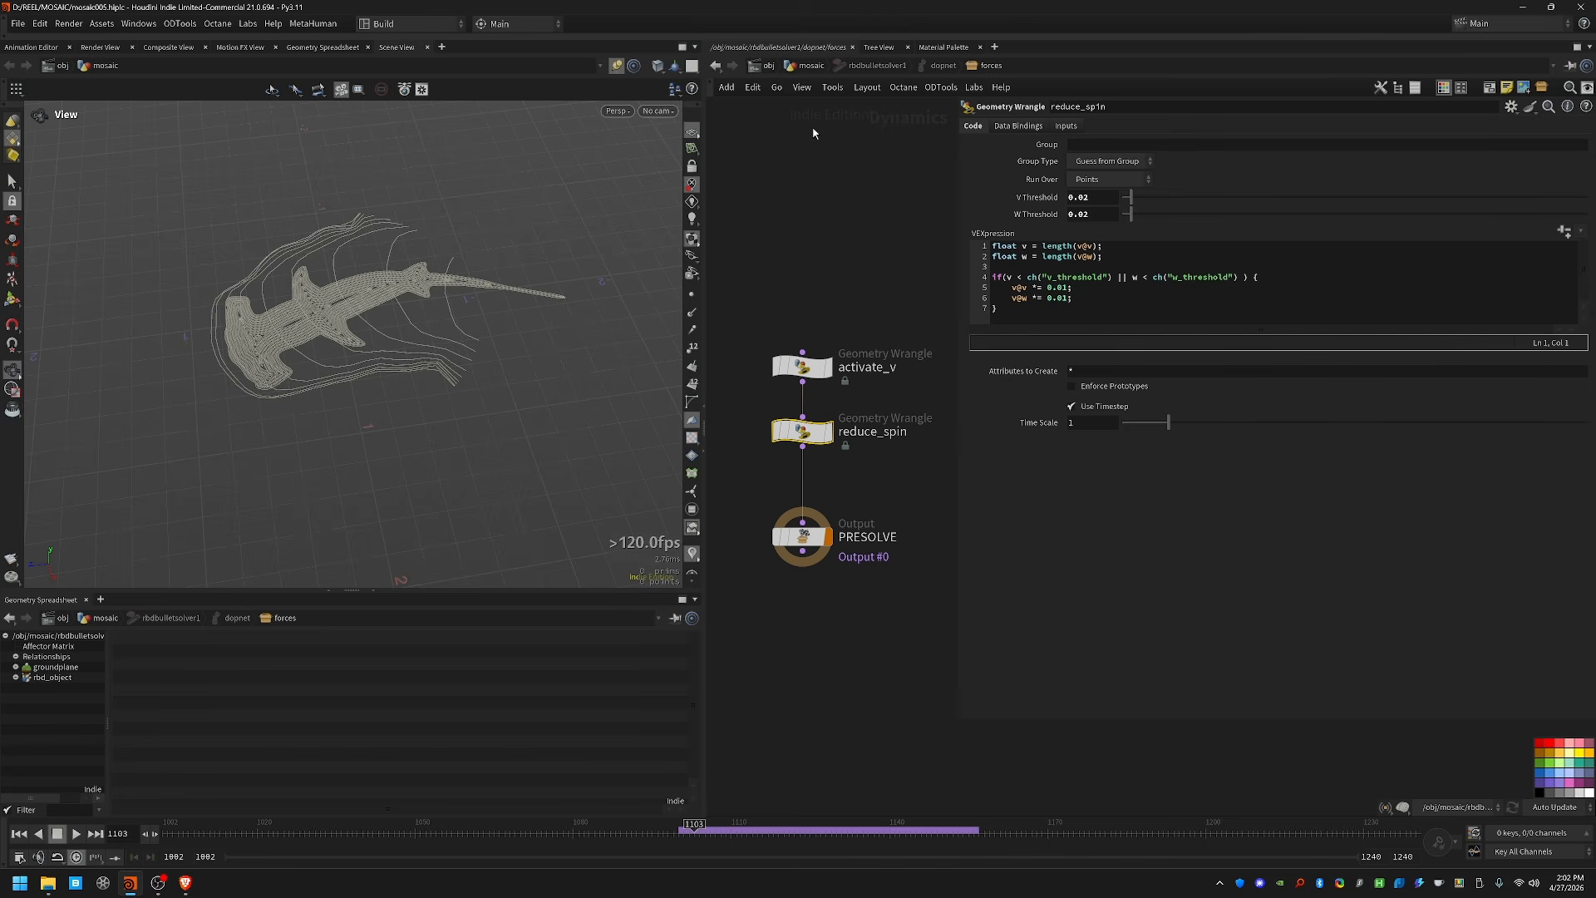
left_click(810, 67)
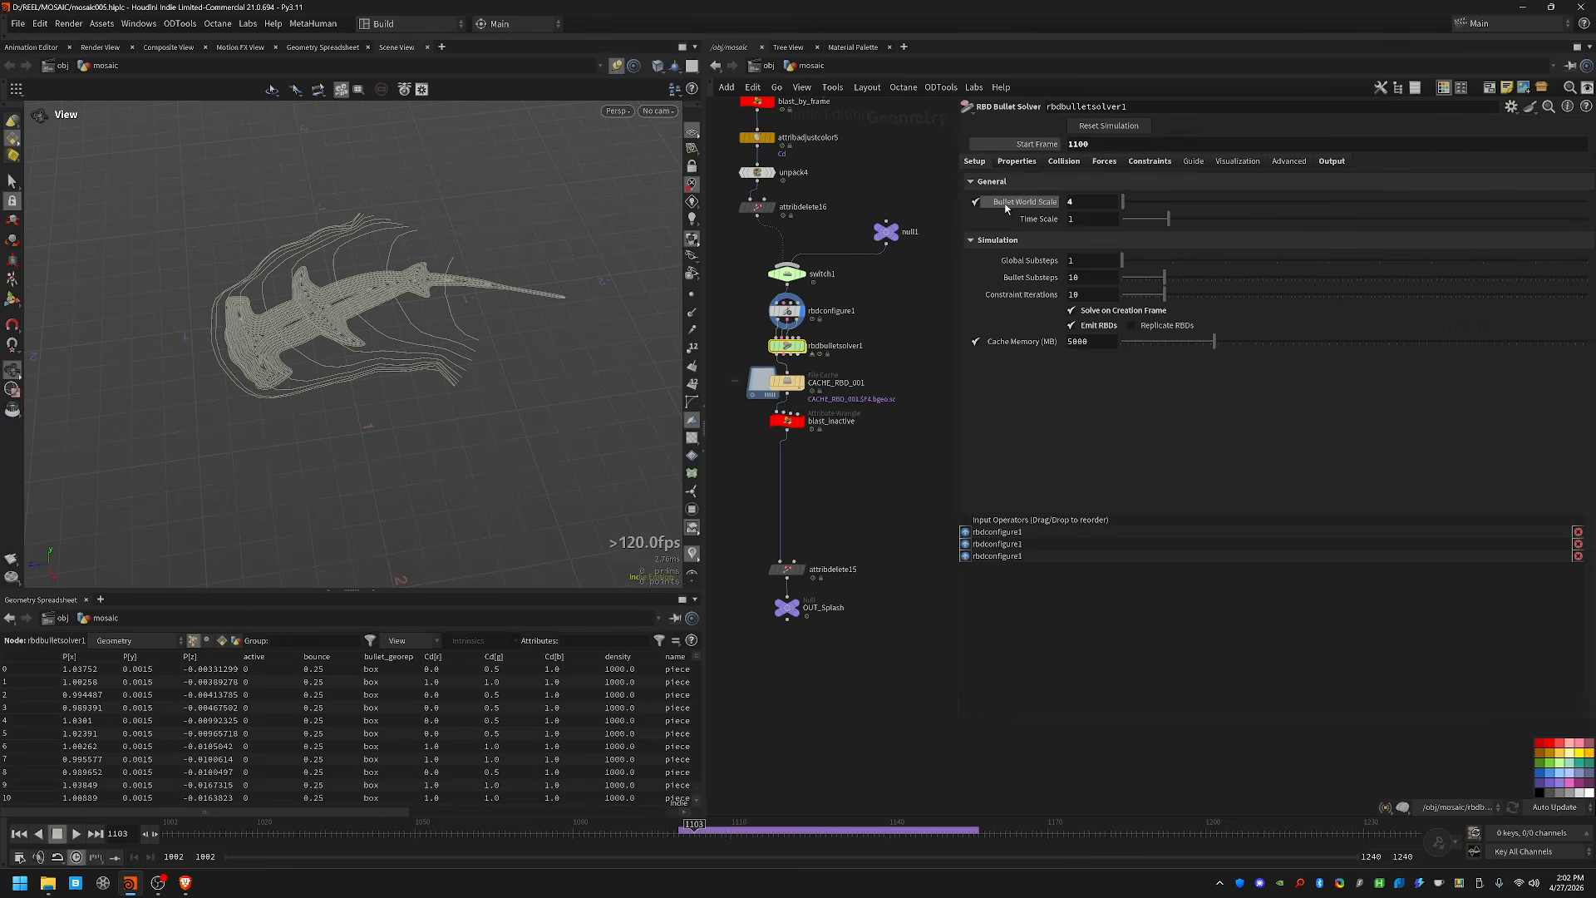
scroll(885, 374, "down", 2)
left_click(900, 368)
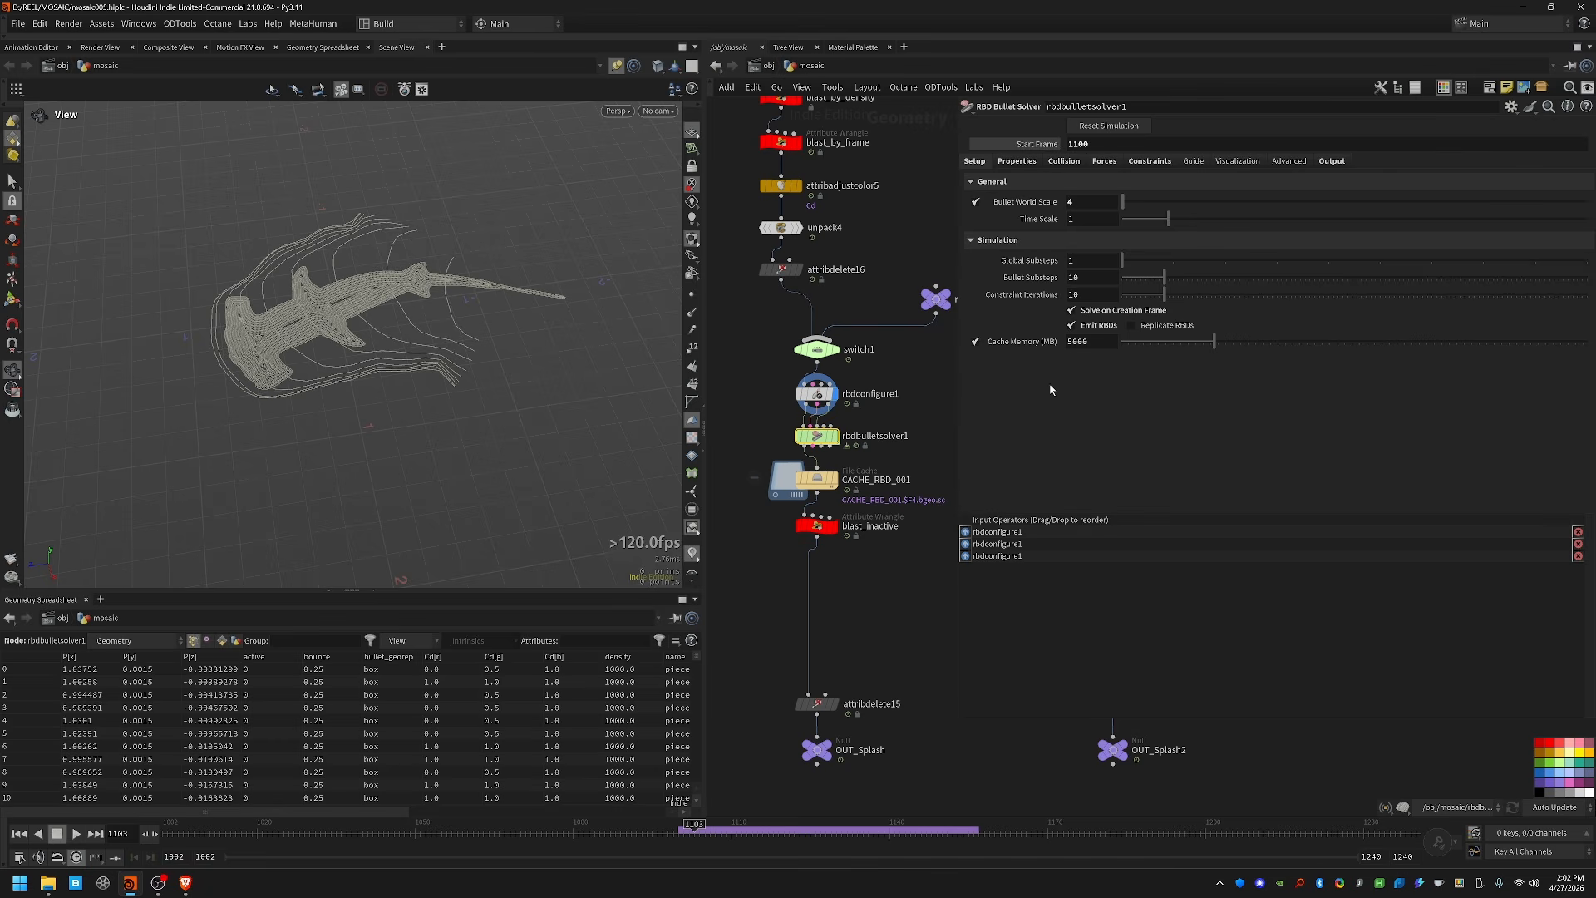
left_click(1290, 161)
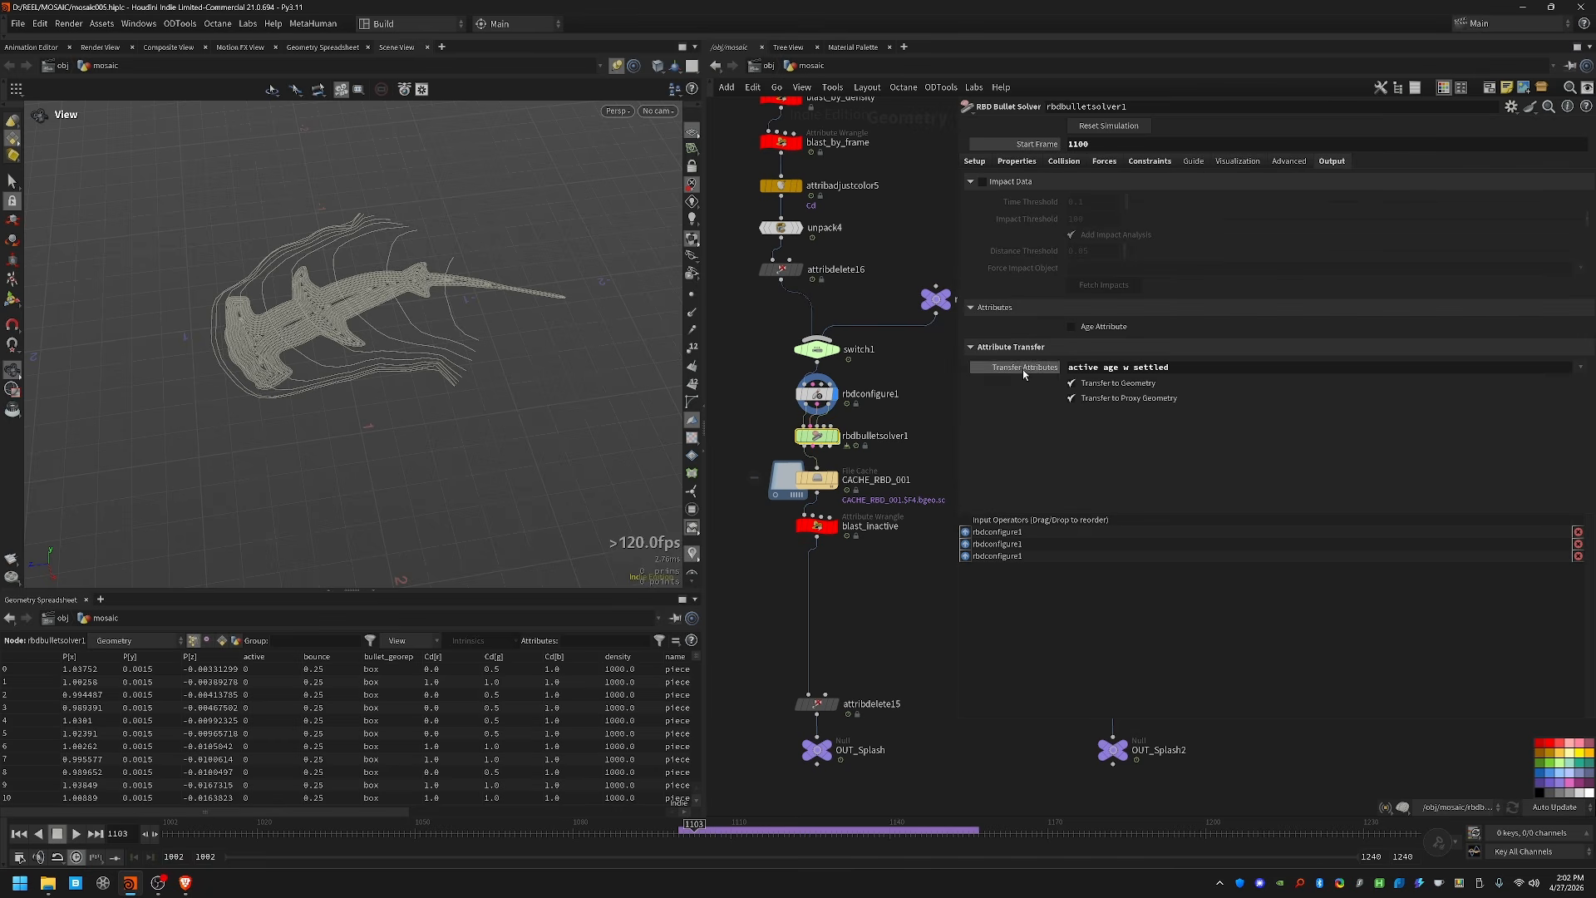
double_click(1072, 366)
Step: Display CACHE_RBD_001 and step back to frame 1102 to examine the cached debris ring around the shark
middle_click_drag(905, 377, 845, 268)
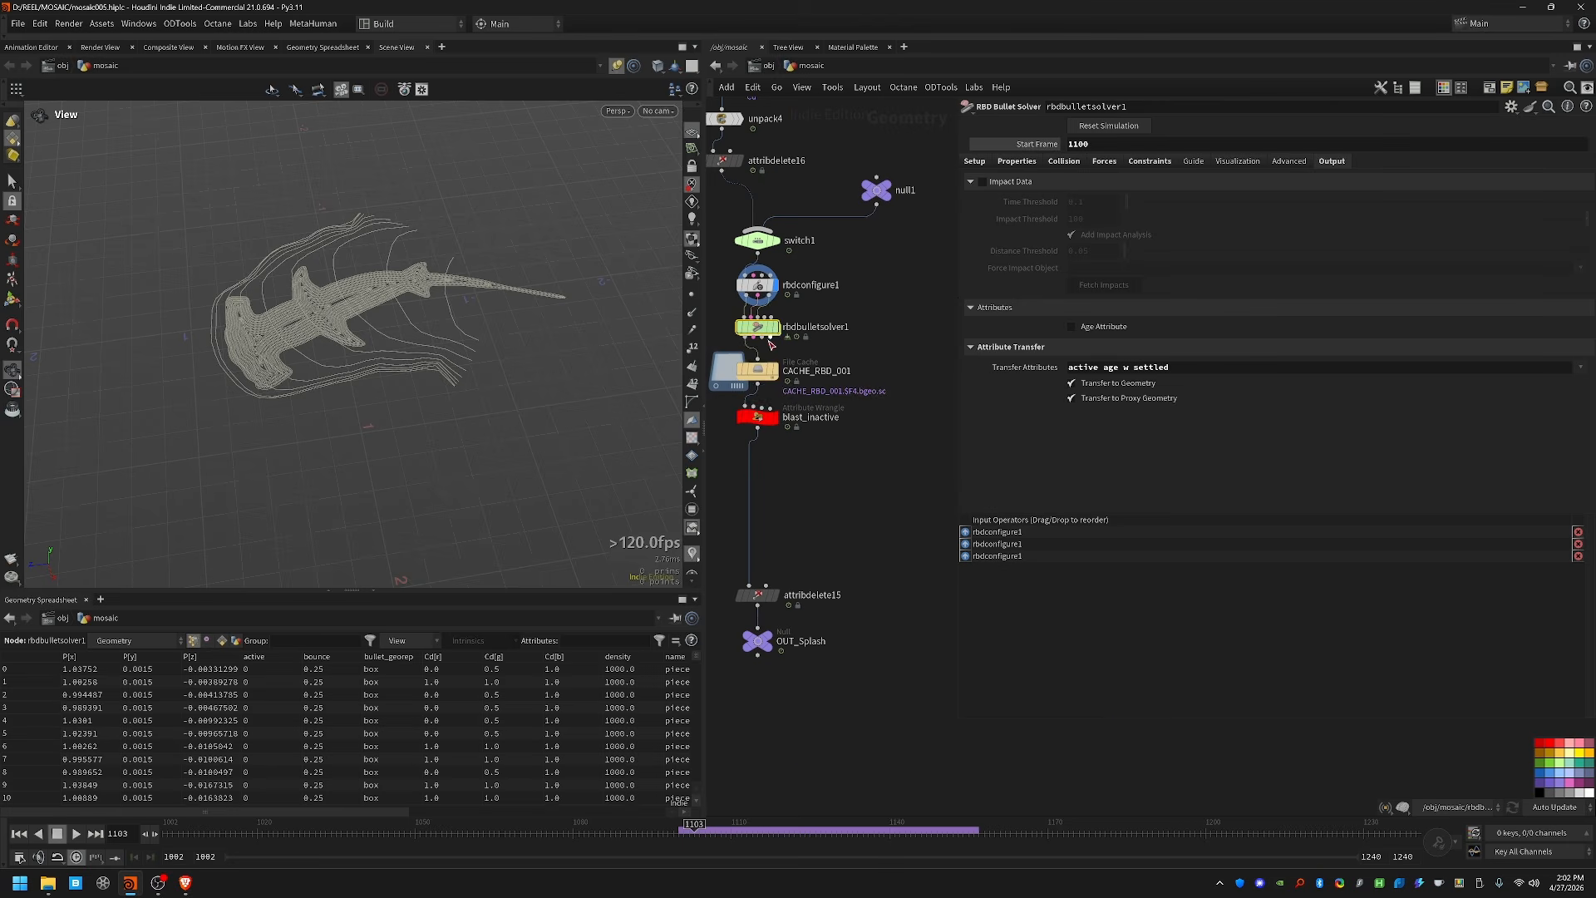
left_click(774, 371)
key("Left")
scroll(152, 358, "up", 10)
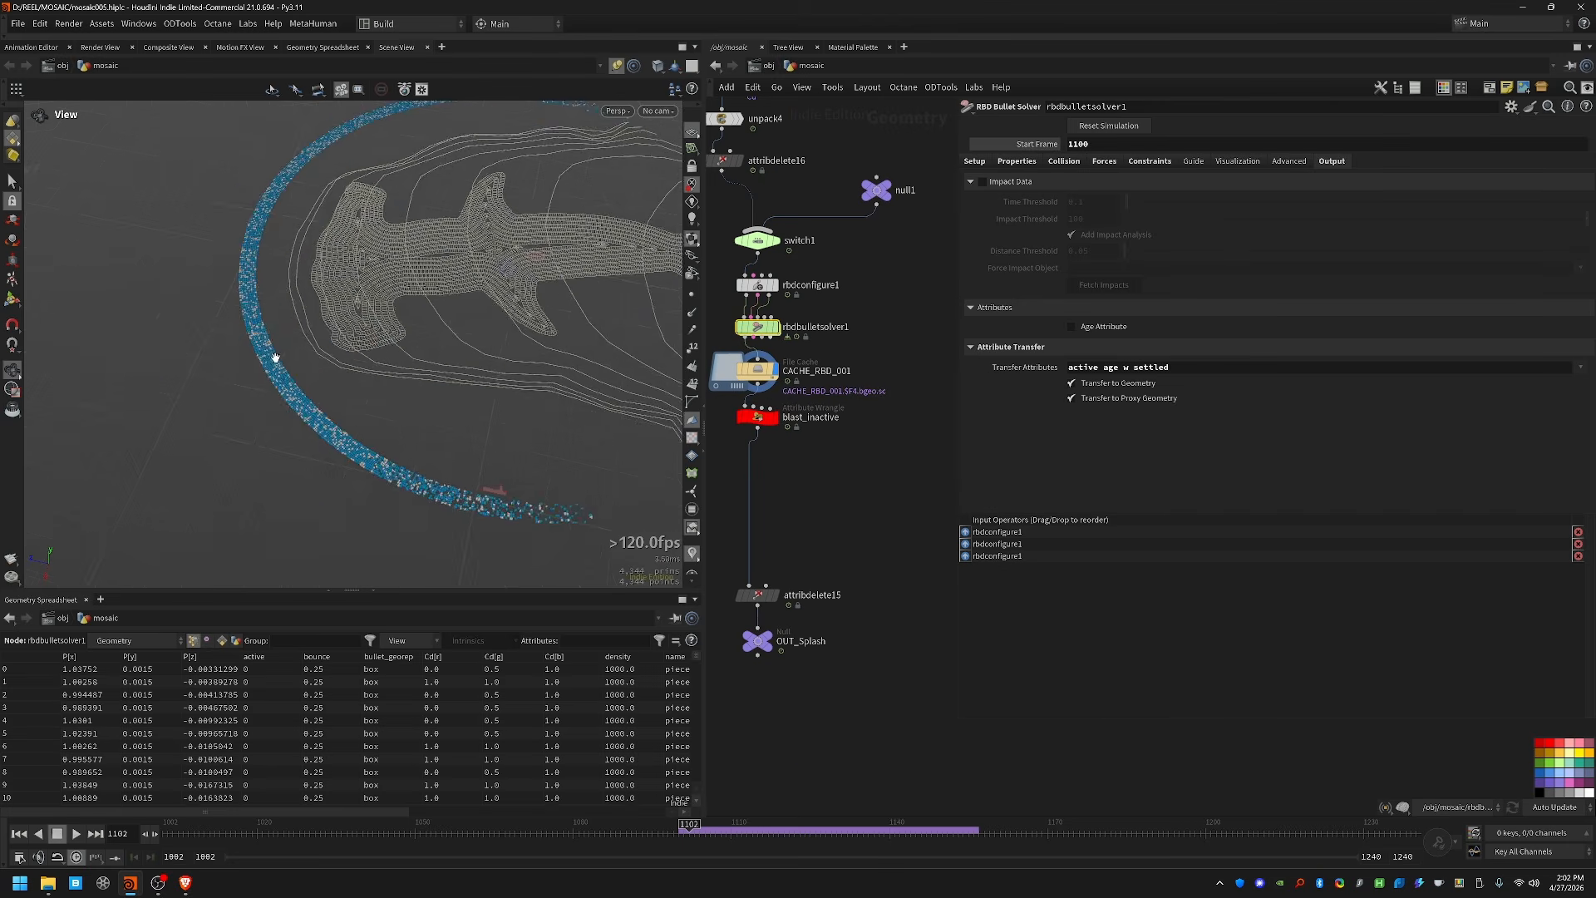
scroll(172, 377, "down", 8)
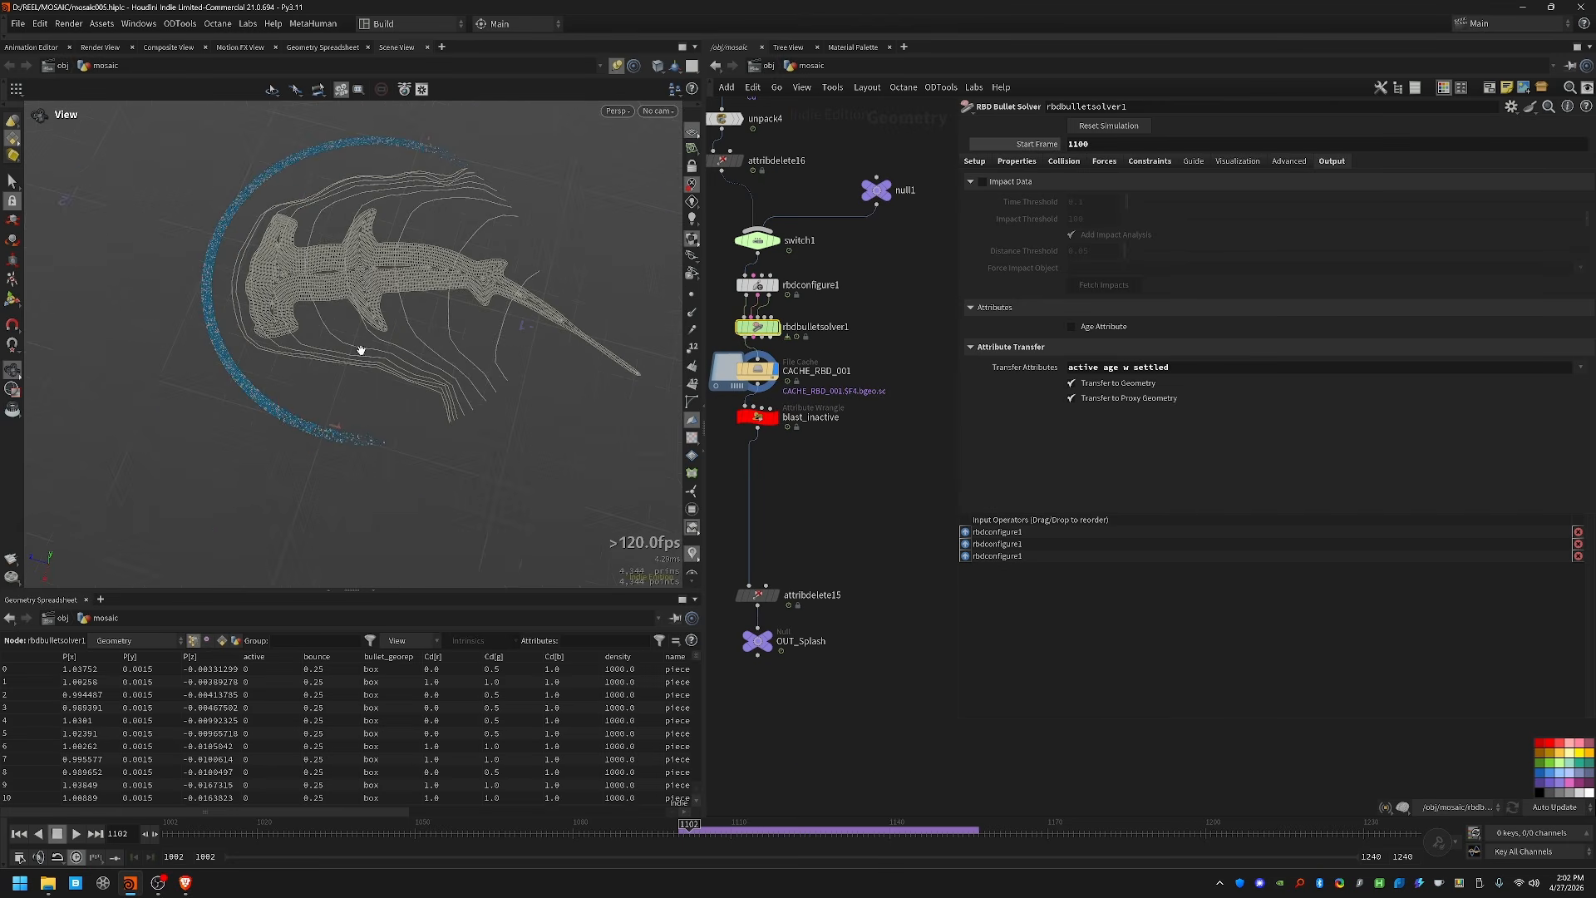
Step: Display blast_inactive and scrub back to frame 1059 to examine how it removes the inactive pieces
left_click(791, 419)
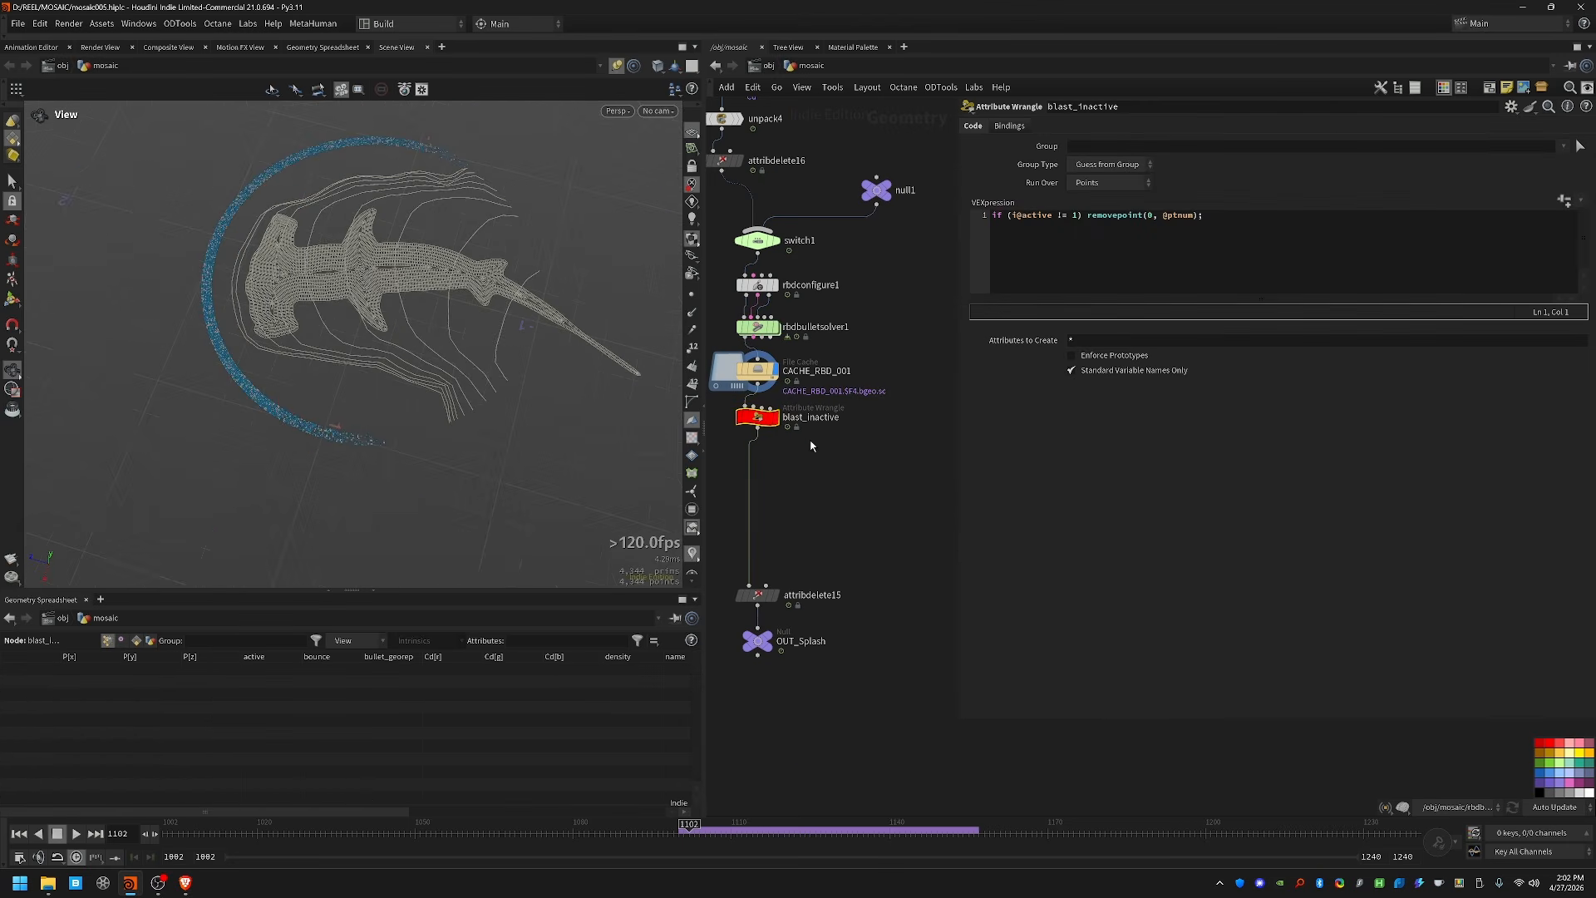
left_click(774, 417)
left_click_drag(690, 830, 462, 831)
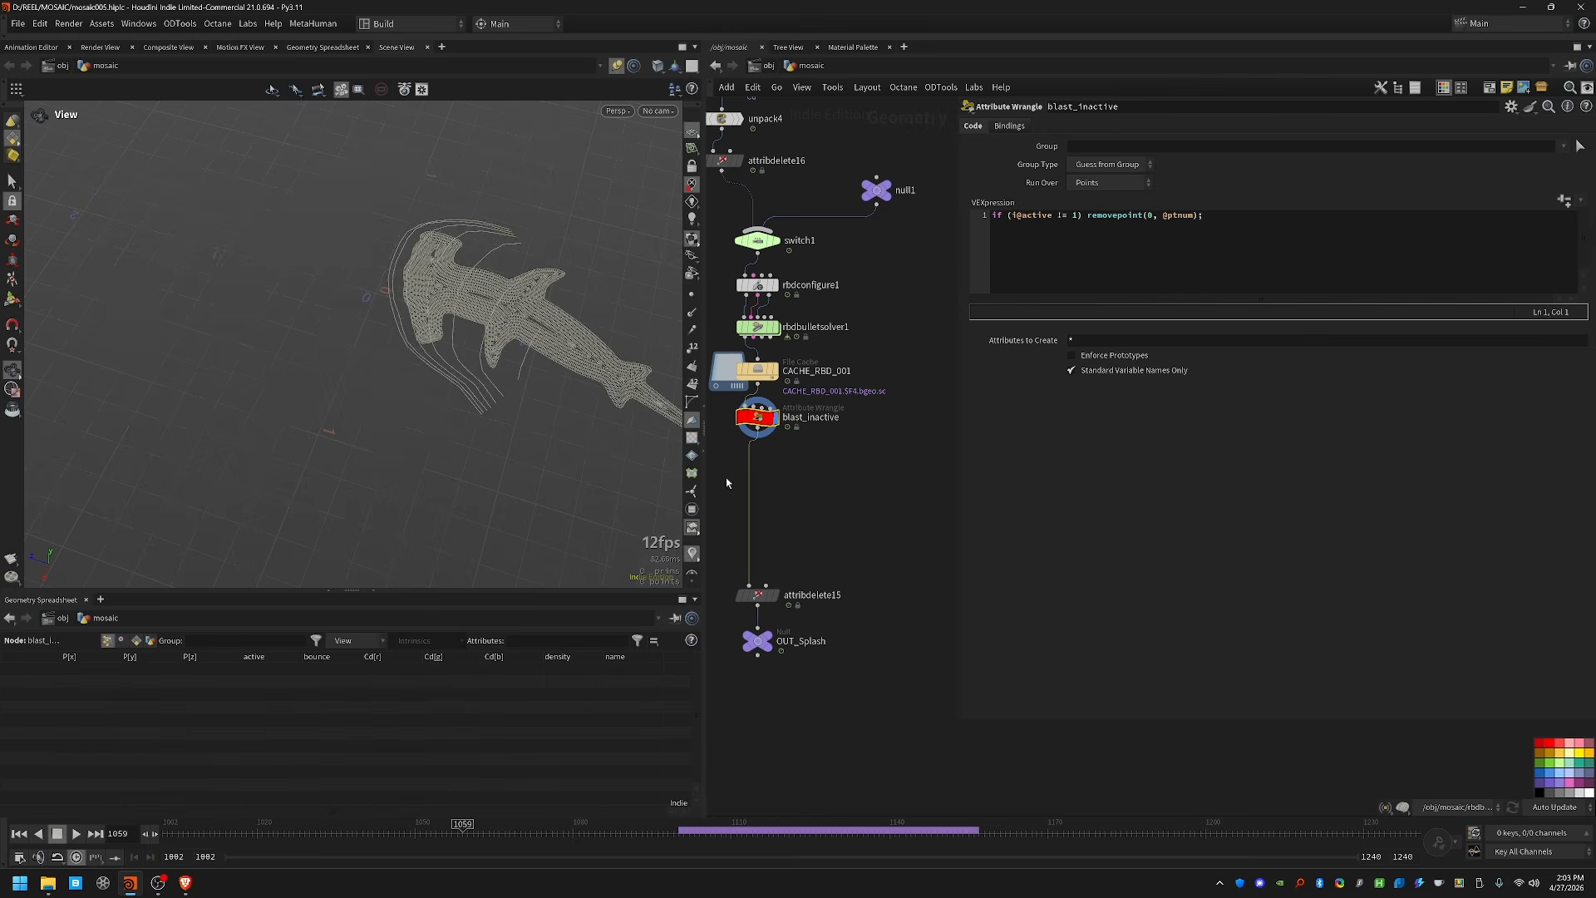
Step: Widen the network area, display the second RBD cache feeding OUT_Splash2 and scrub to frame 1123 to examine its splash
middle_click_drag(553, 387, 442, 408)
scroll(898, 478, "down", 3)
middle_click_drag(886, 475, 816, 502)
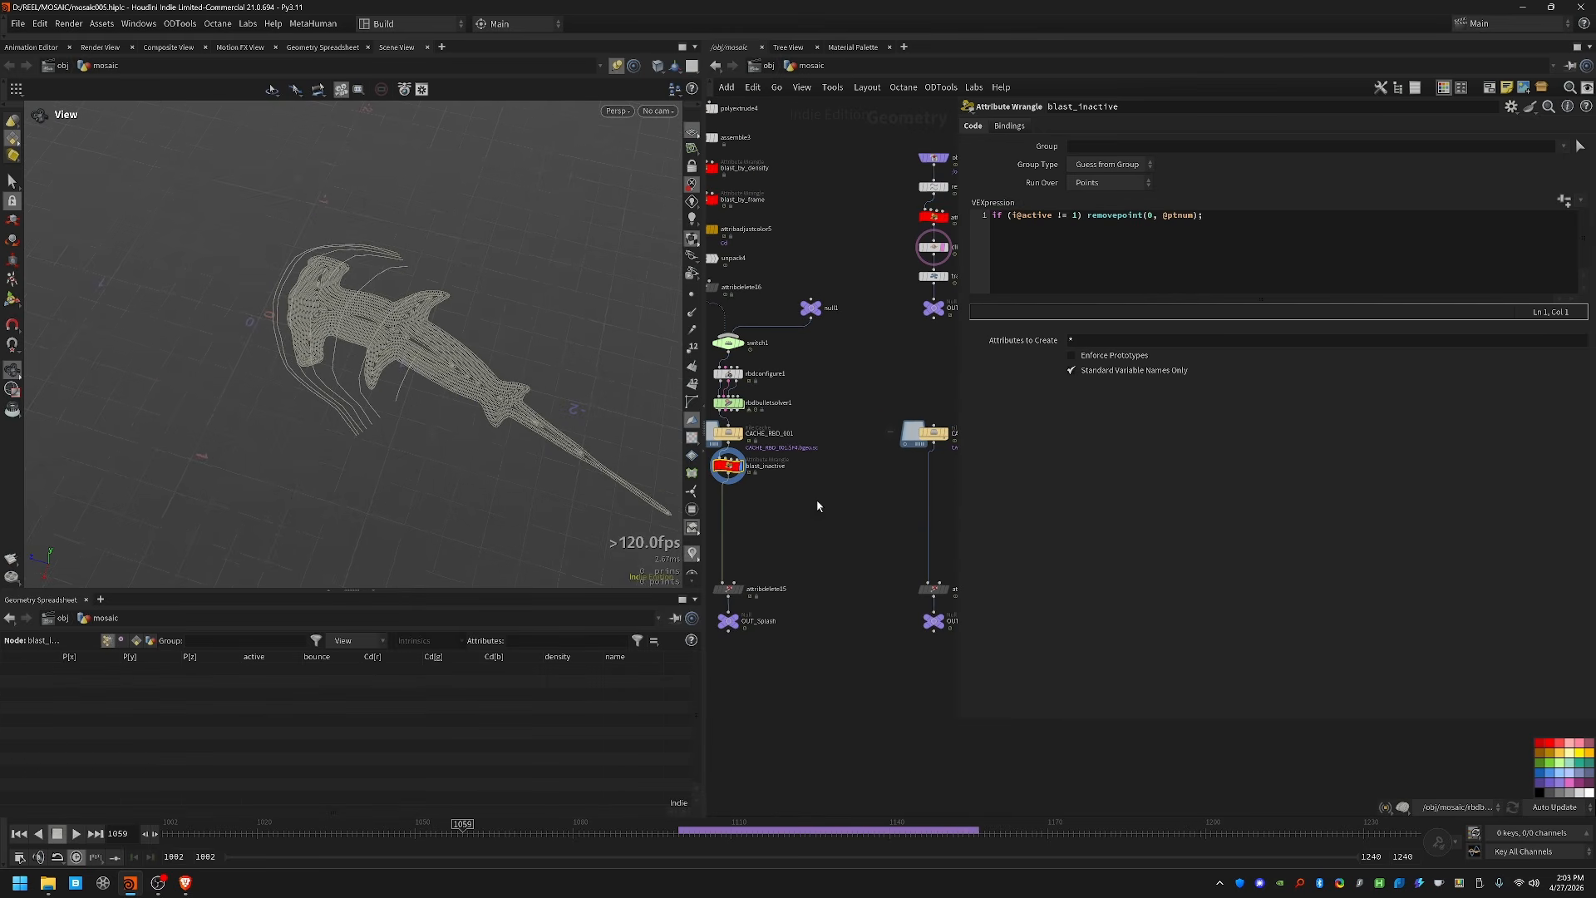
left_click_drag(959, 512, 1047, 516)
middle_click_drag(824, 506, 878, 500)
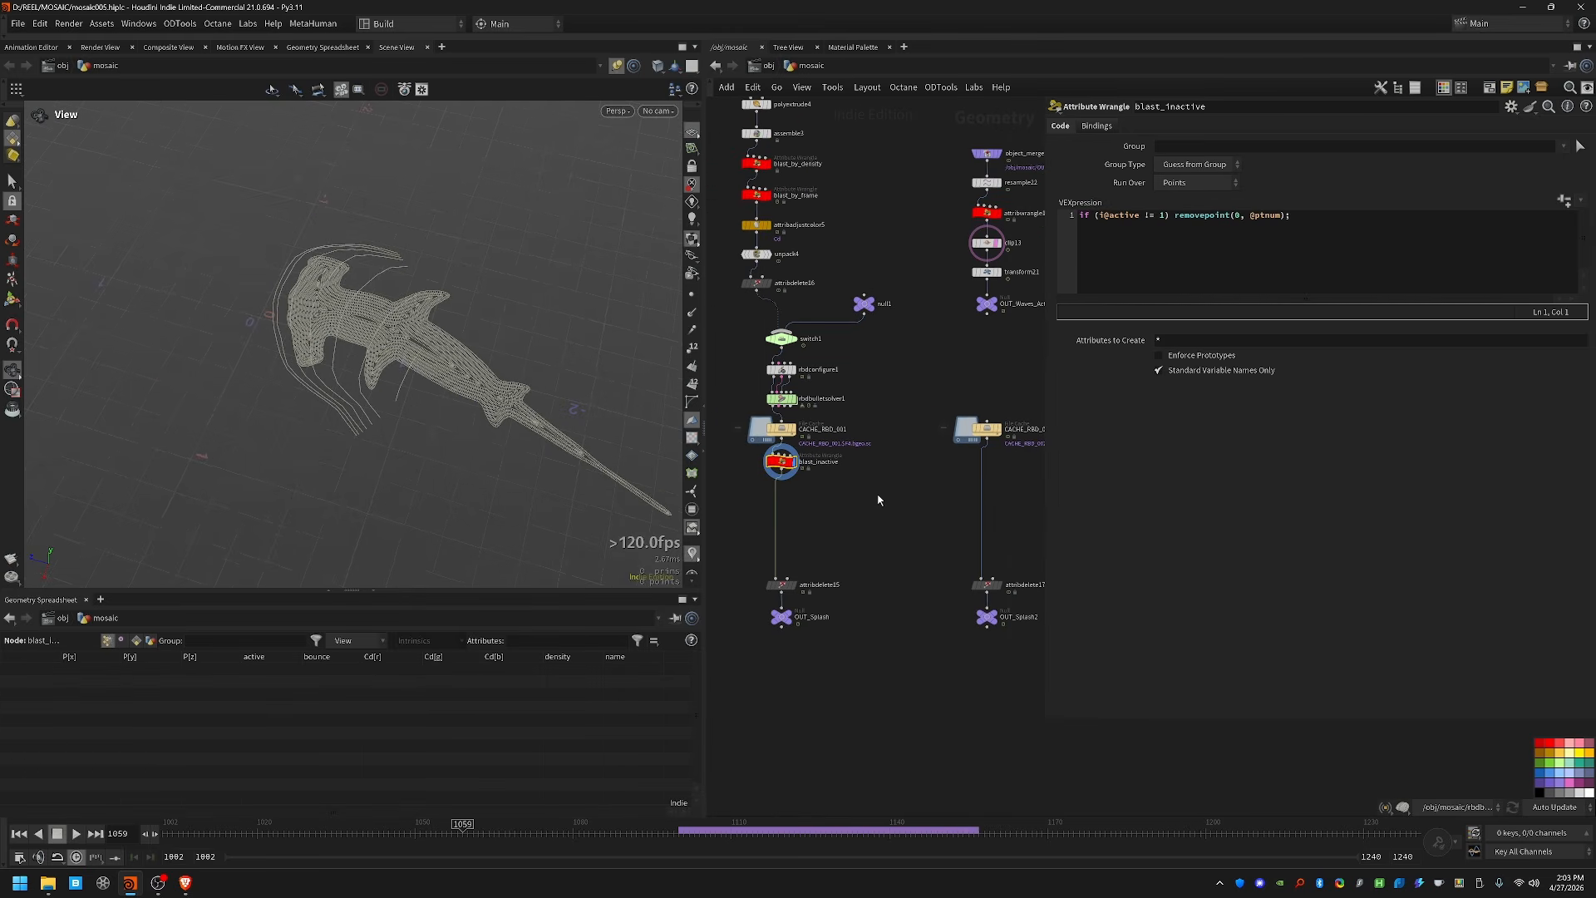
left_click(997, 429)
left_click_drag(680, 831, 821, 832)
middle_click_drag(182, 271, 382, 360)
left_click_drag(382, 360, 282, 374)
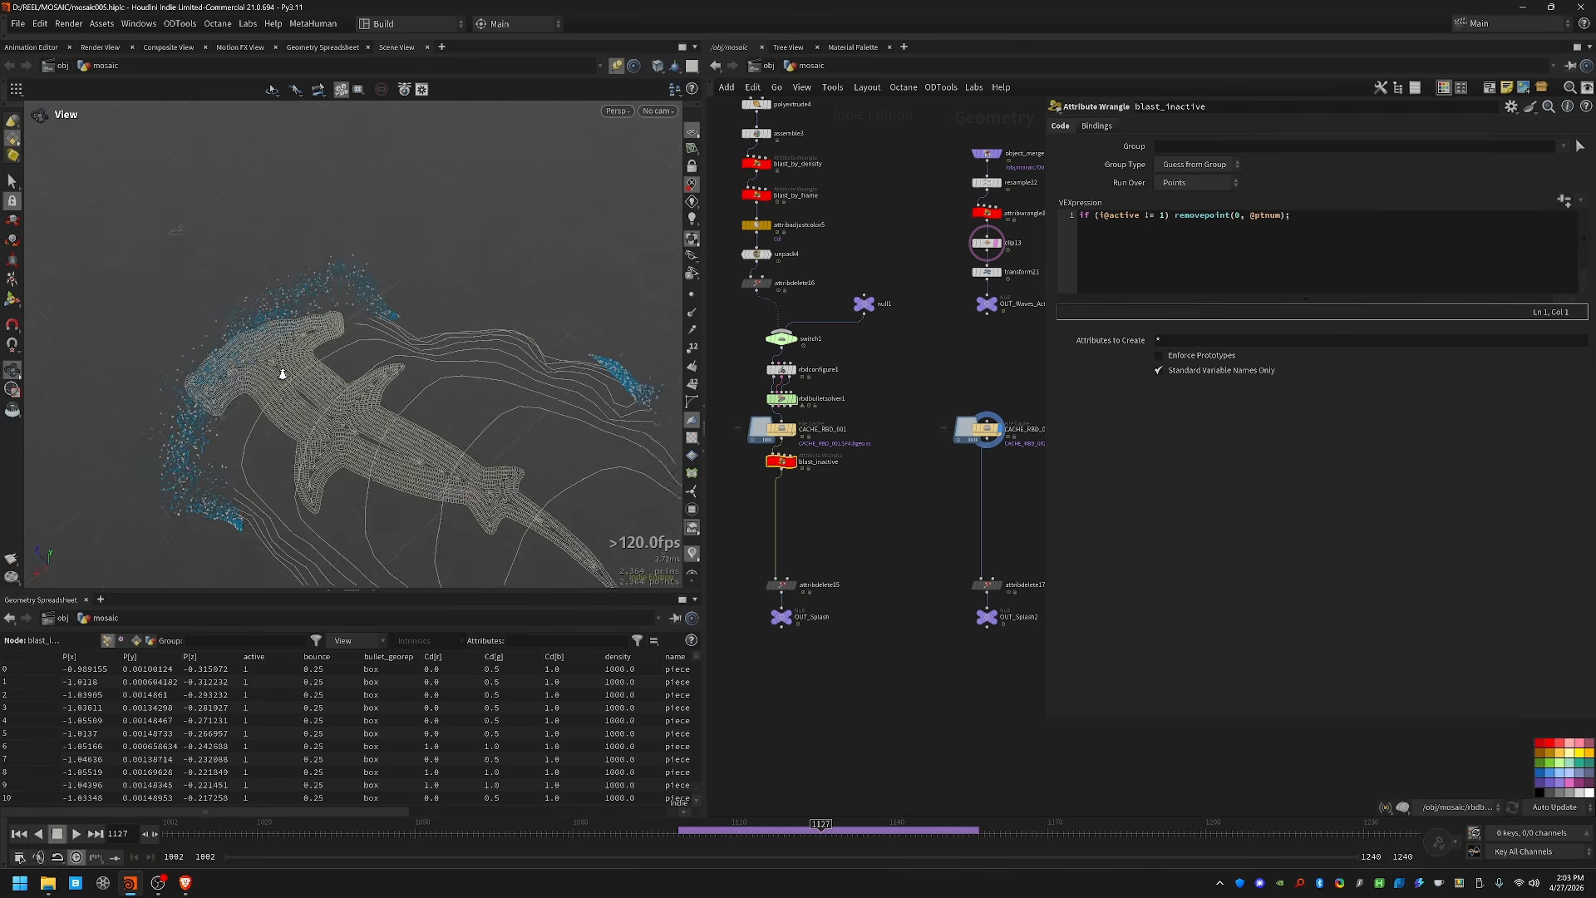
right_click_drag(282, 374, 357, 324)
left_click_drag(670, 829, 800, 821)
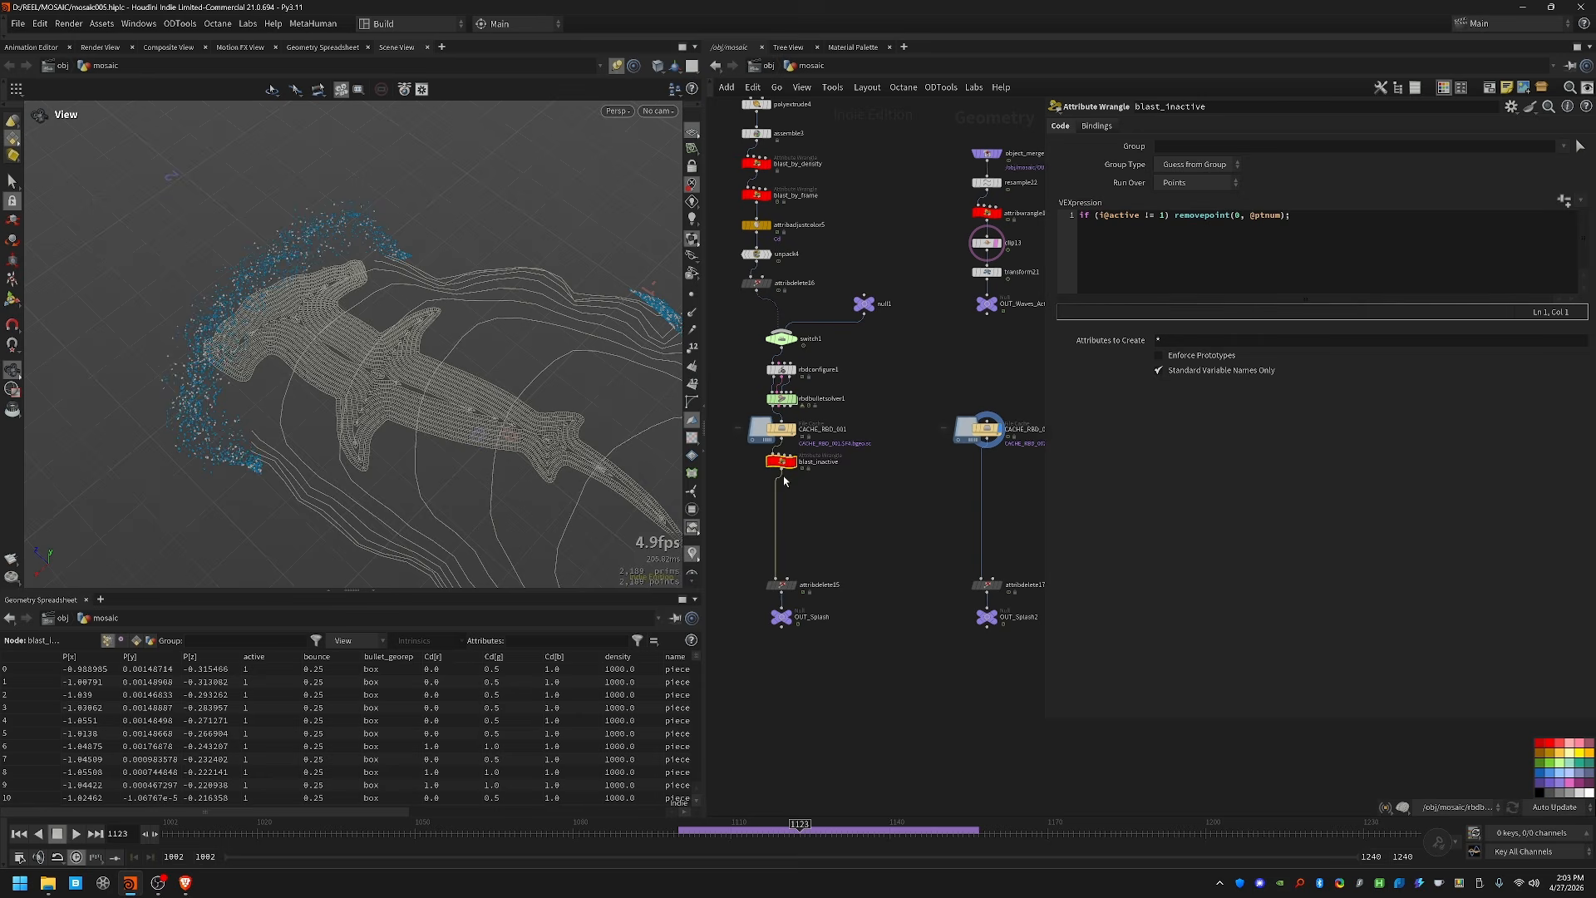
Step: Show the CACHE_RBD_001 chain again and select the OUT_Splash null to examine the splash output
left_click(792, 429)
scroll(822, 388, "down", 3)
left_click(945, 547)
Step: Find the combining chain among the other setups in the mosaic network and display object_merge6, which brings in OUT_Mosaic_Final
scroll(998, 565, "down", 10)
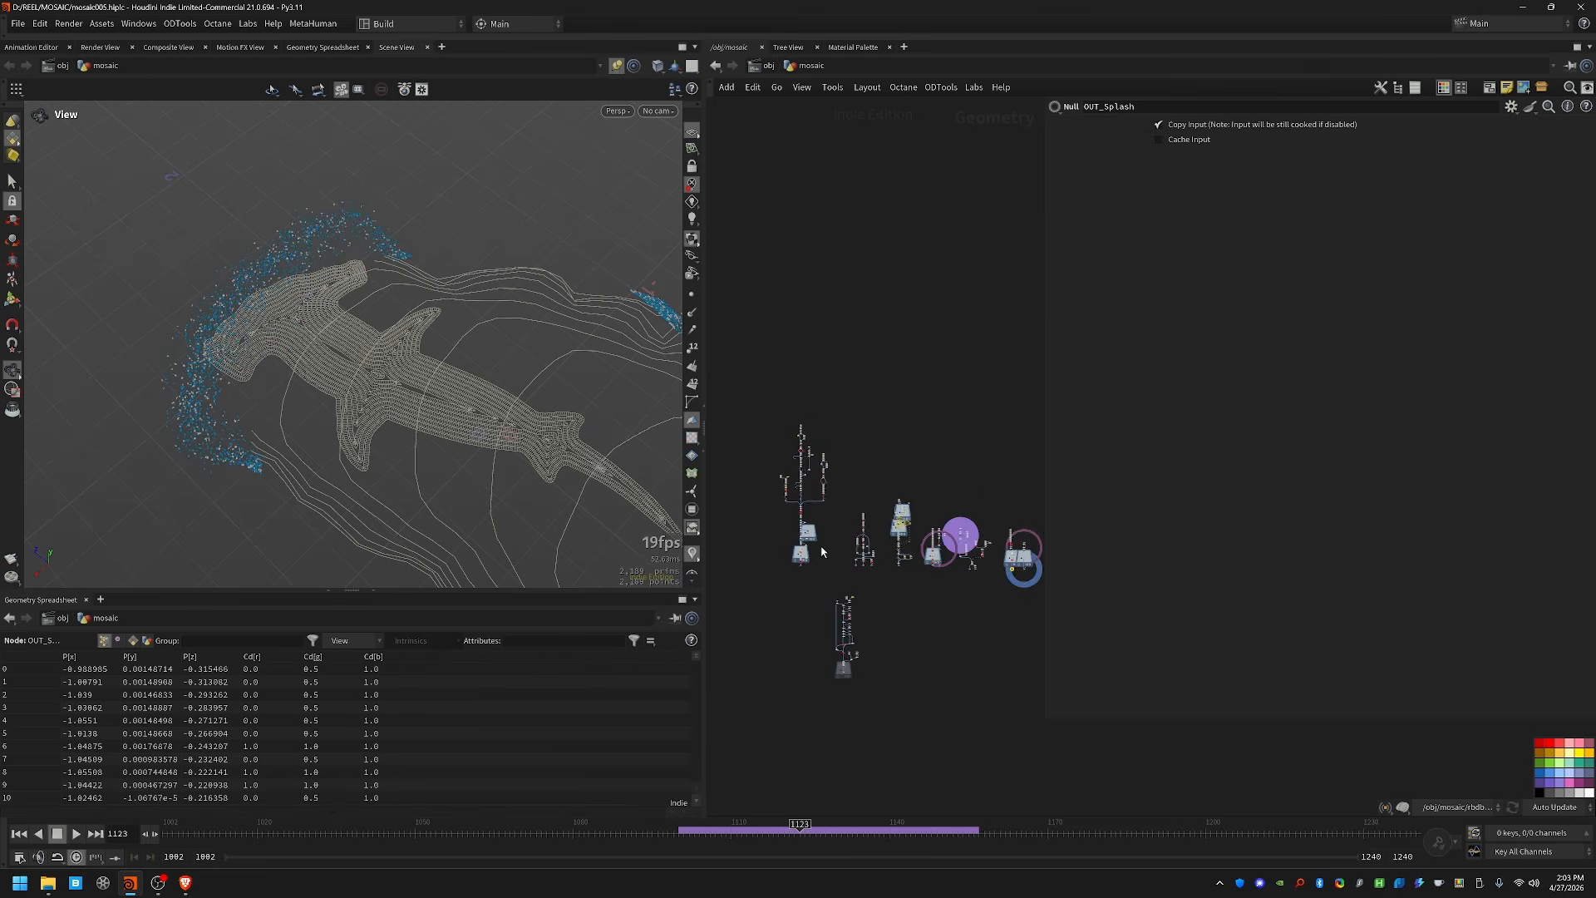
scroll(838, 577, "up", 3)
scroll(801, 610, "down", 3)
middle_click_drag(801, 609, 791, 615)
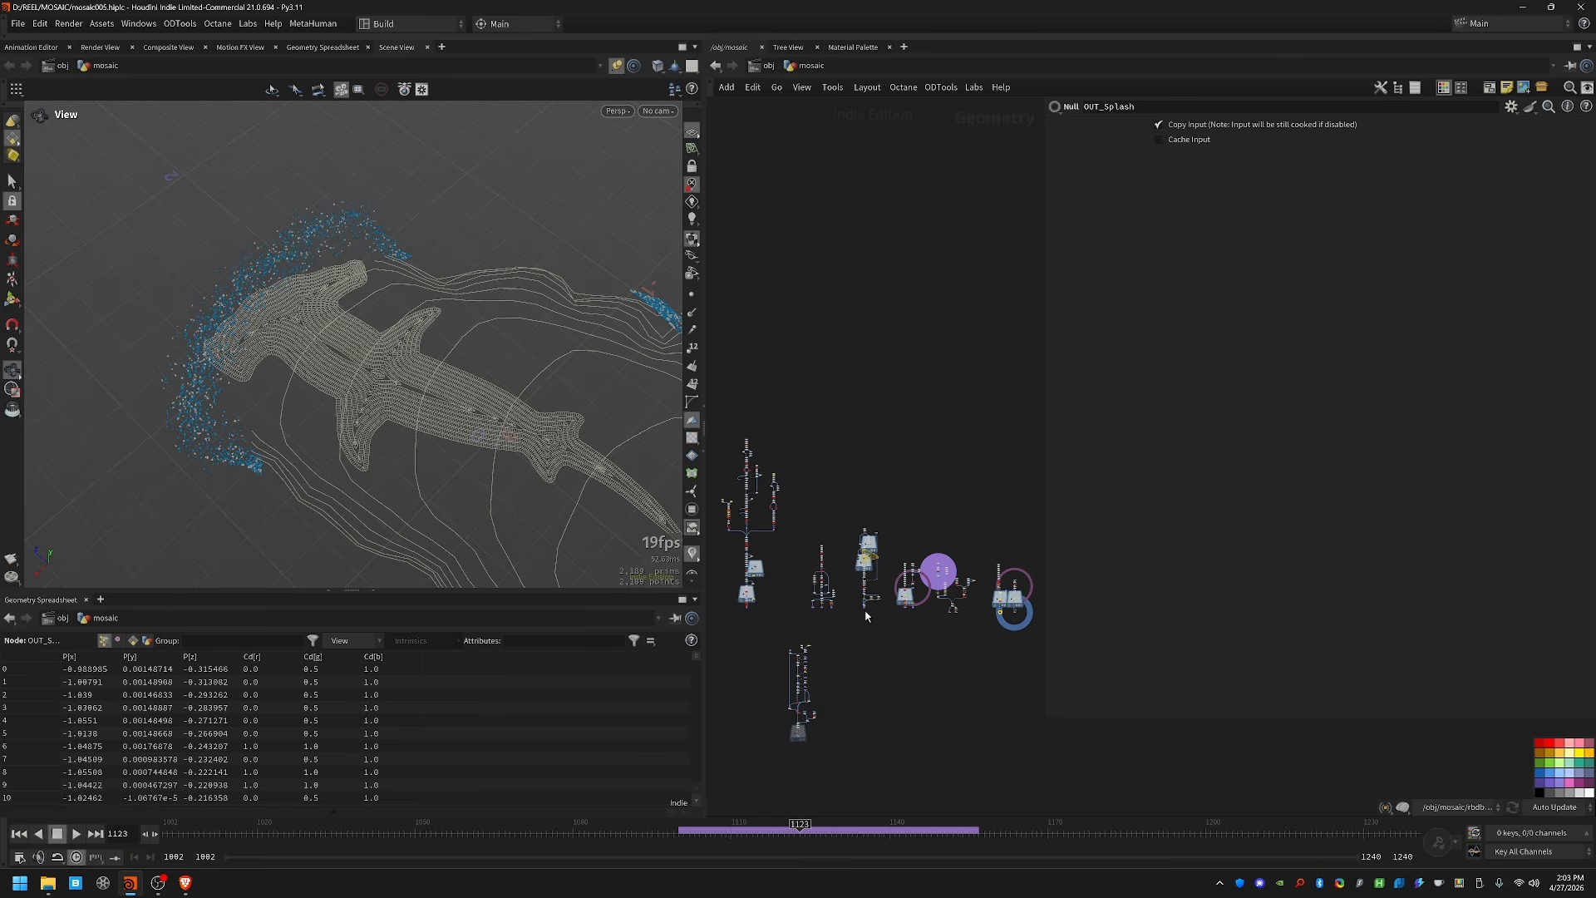
scroll(912, 592, "up", 9)
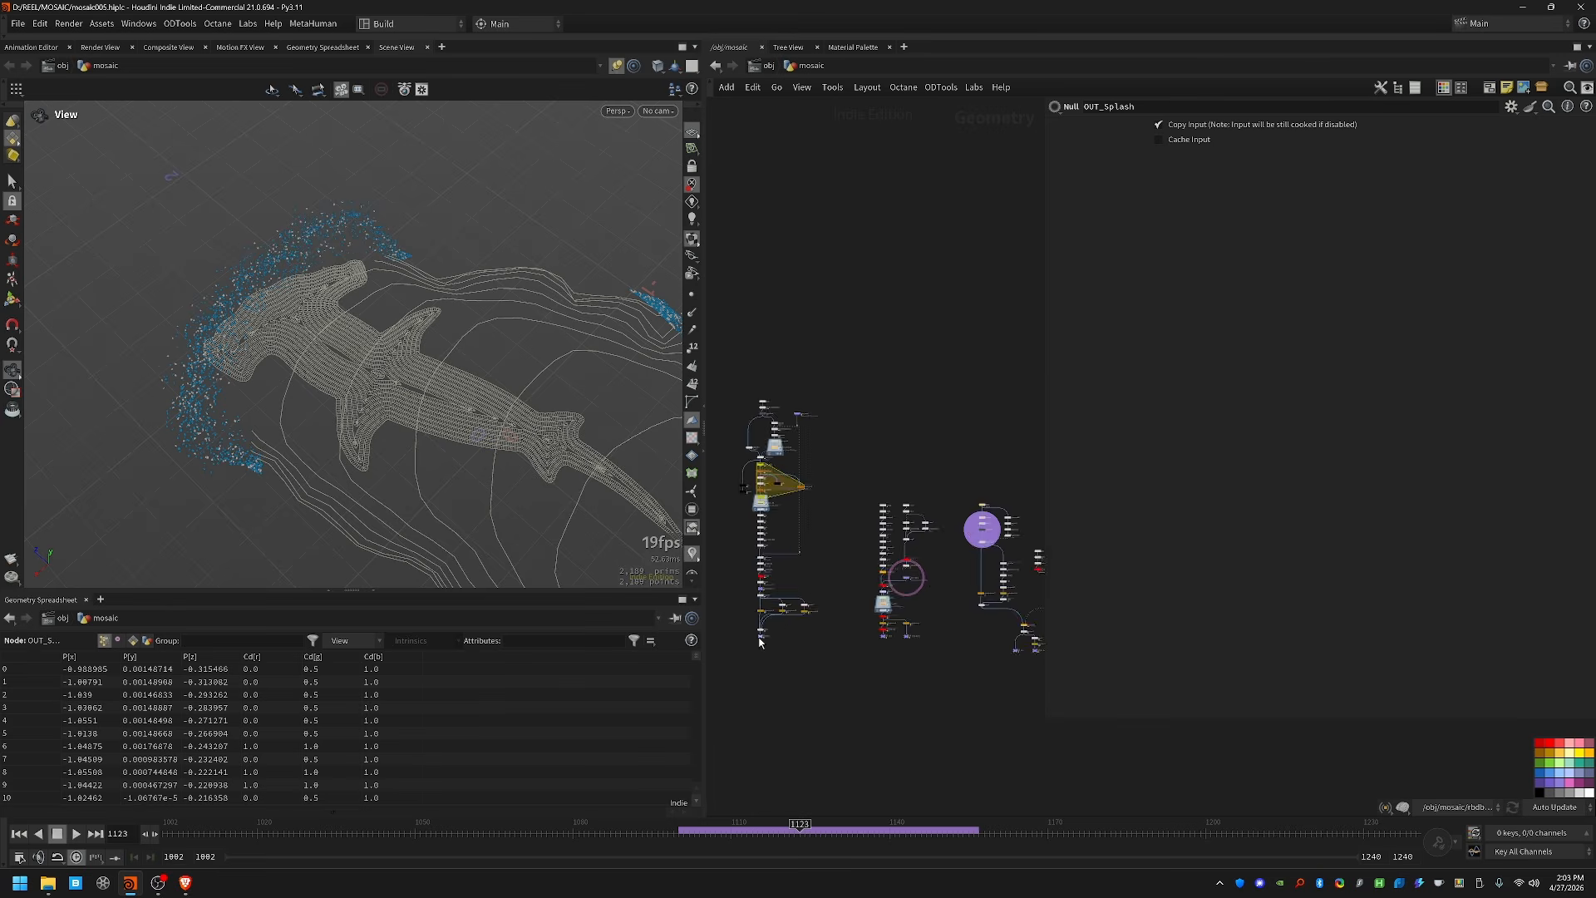
middle_click_drag(779, 659, 831, 656)
scroll(831, 657, "down", 5)
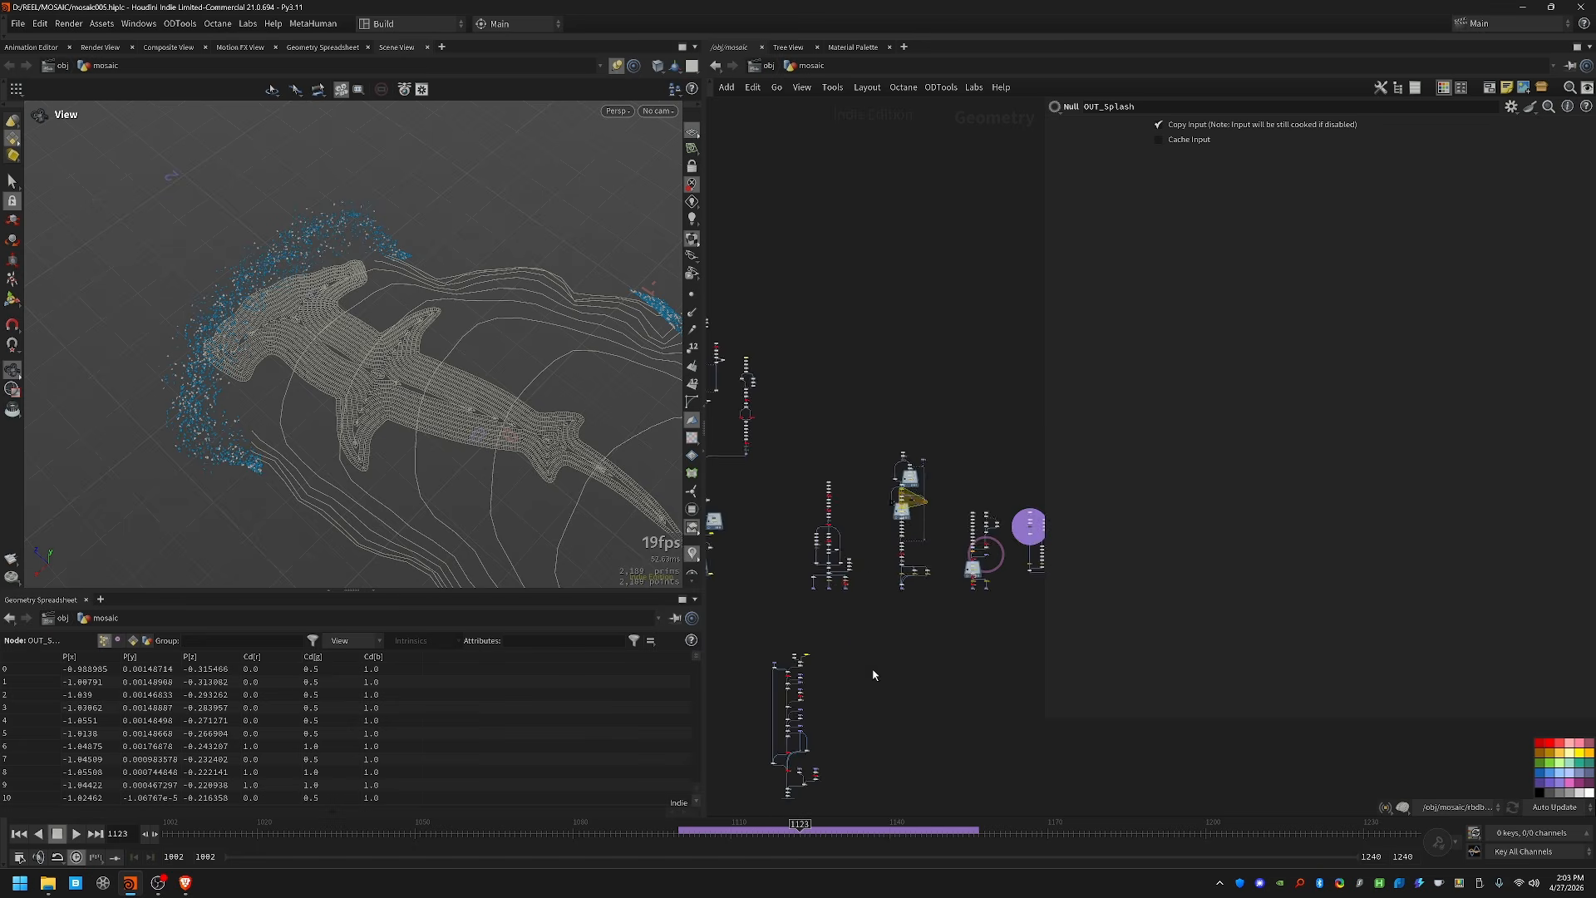
scroll(969, 449, "up", 5)
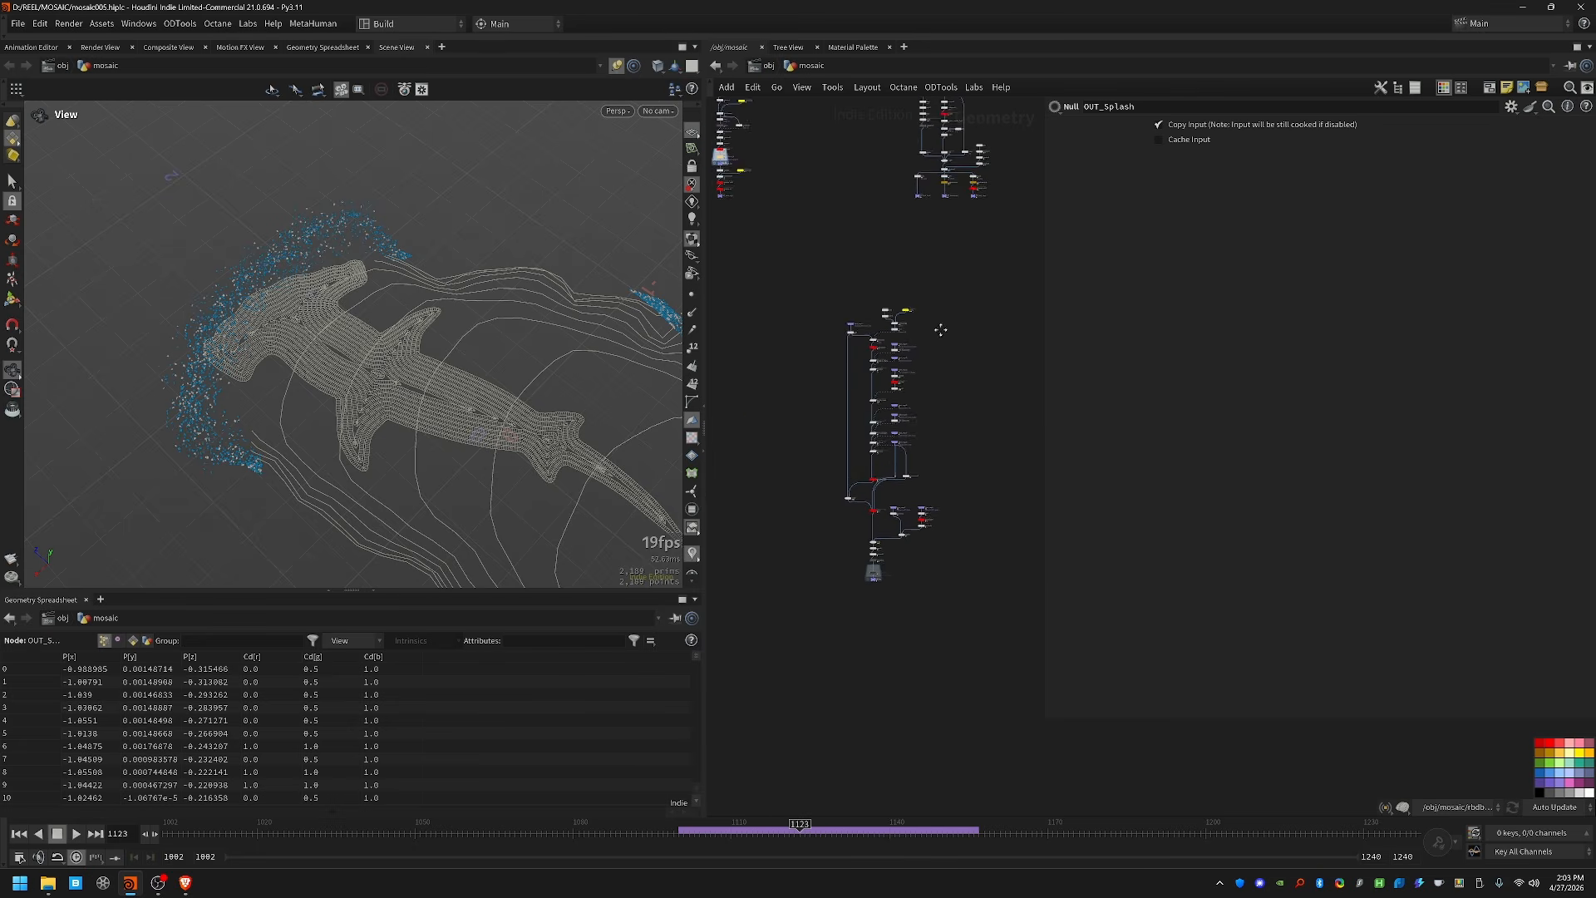
scroll(822, 262, "down", 2)
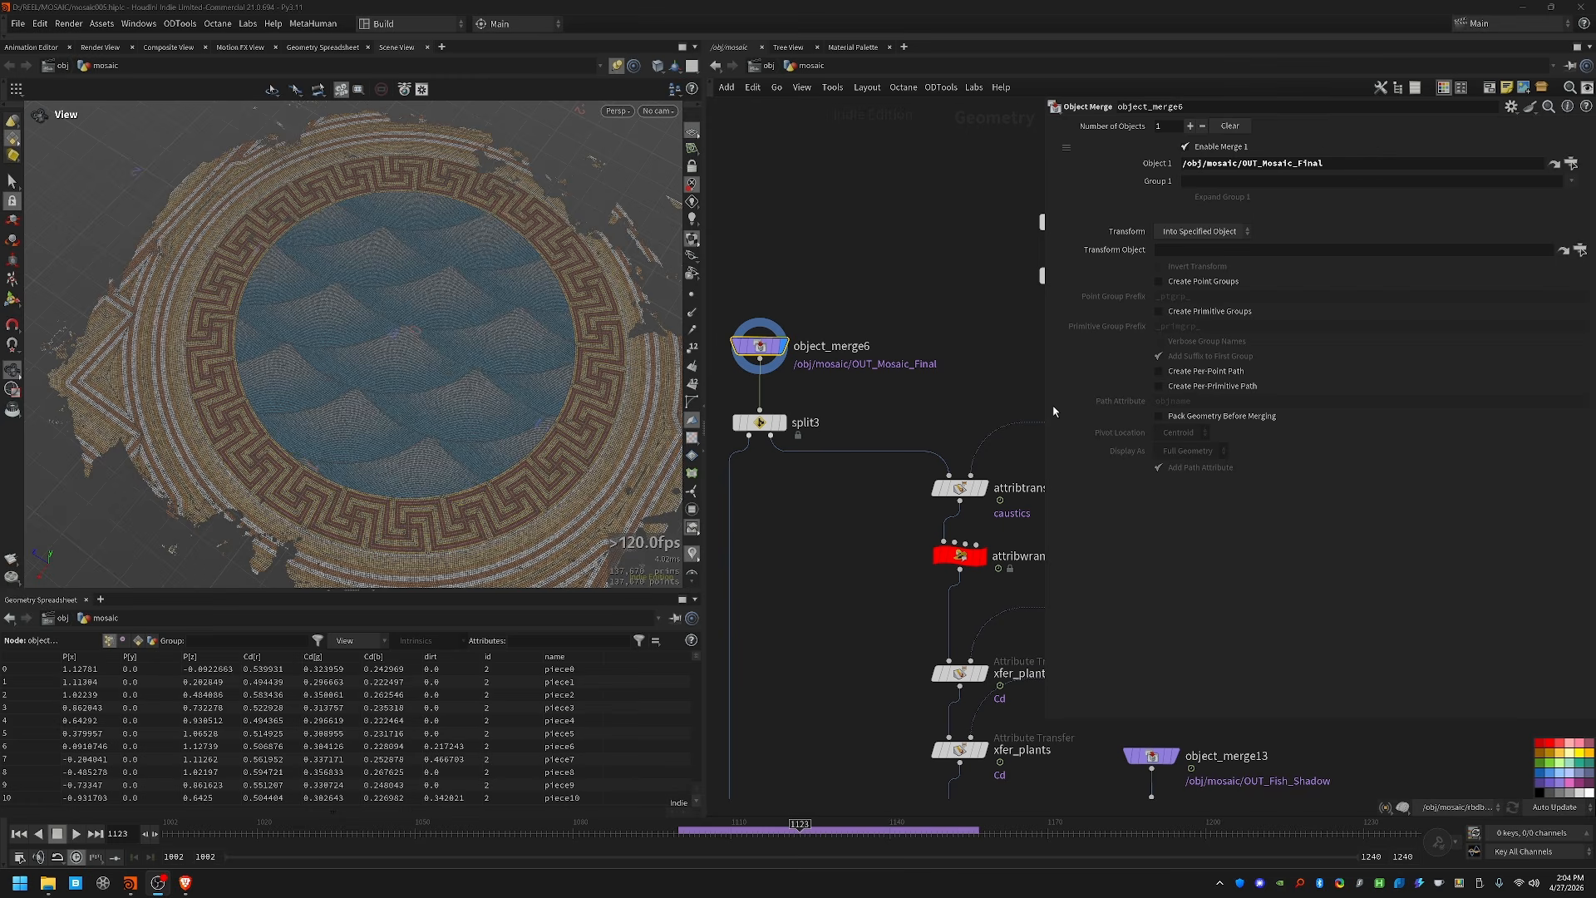
Step: Widen the network area and display attribwrangle18 to examine the caustics on the water disc
left_click_drag(1045, 404, 1294, 375)
middle_click_drag(966, 317, 946, 349)
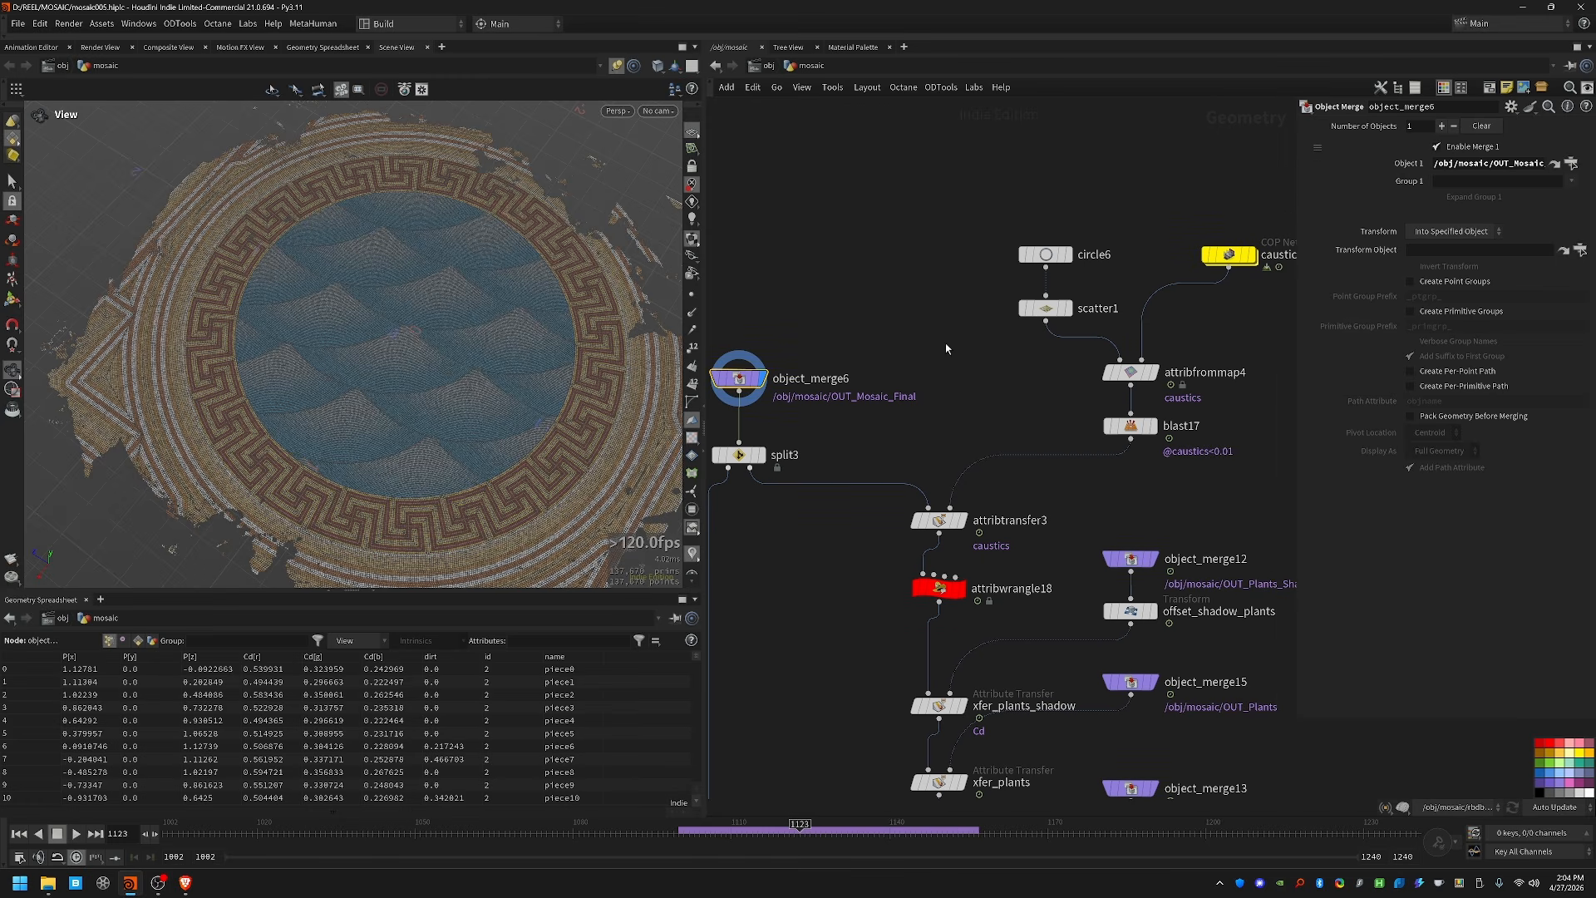
left_click(961, 588)
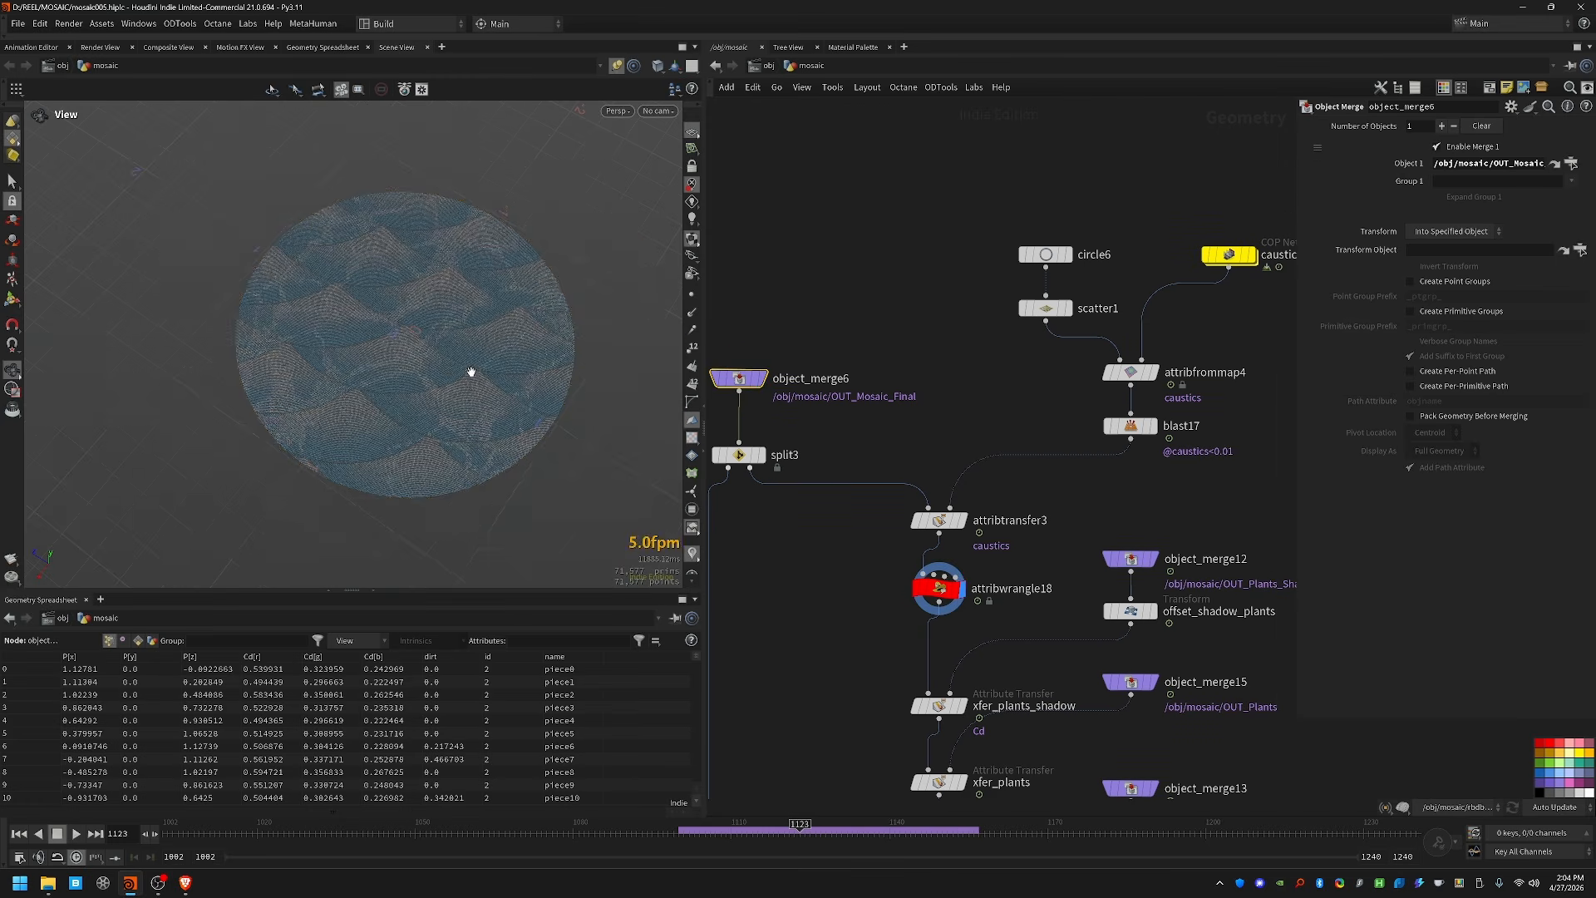
Step: Display circle6 and scatter1 to examine the points scattered for the caustics map
middle_click_drag(1095, 190, 924, 294)
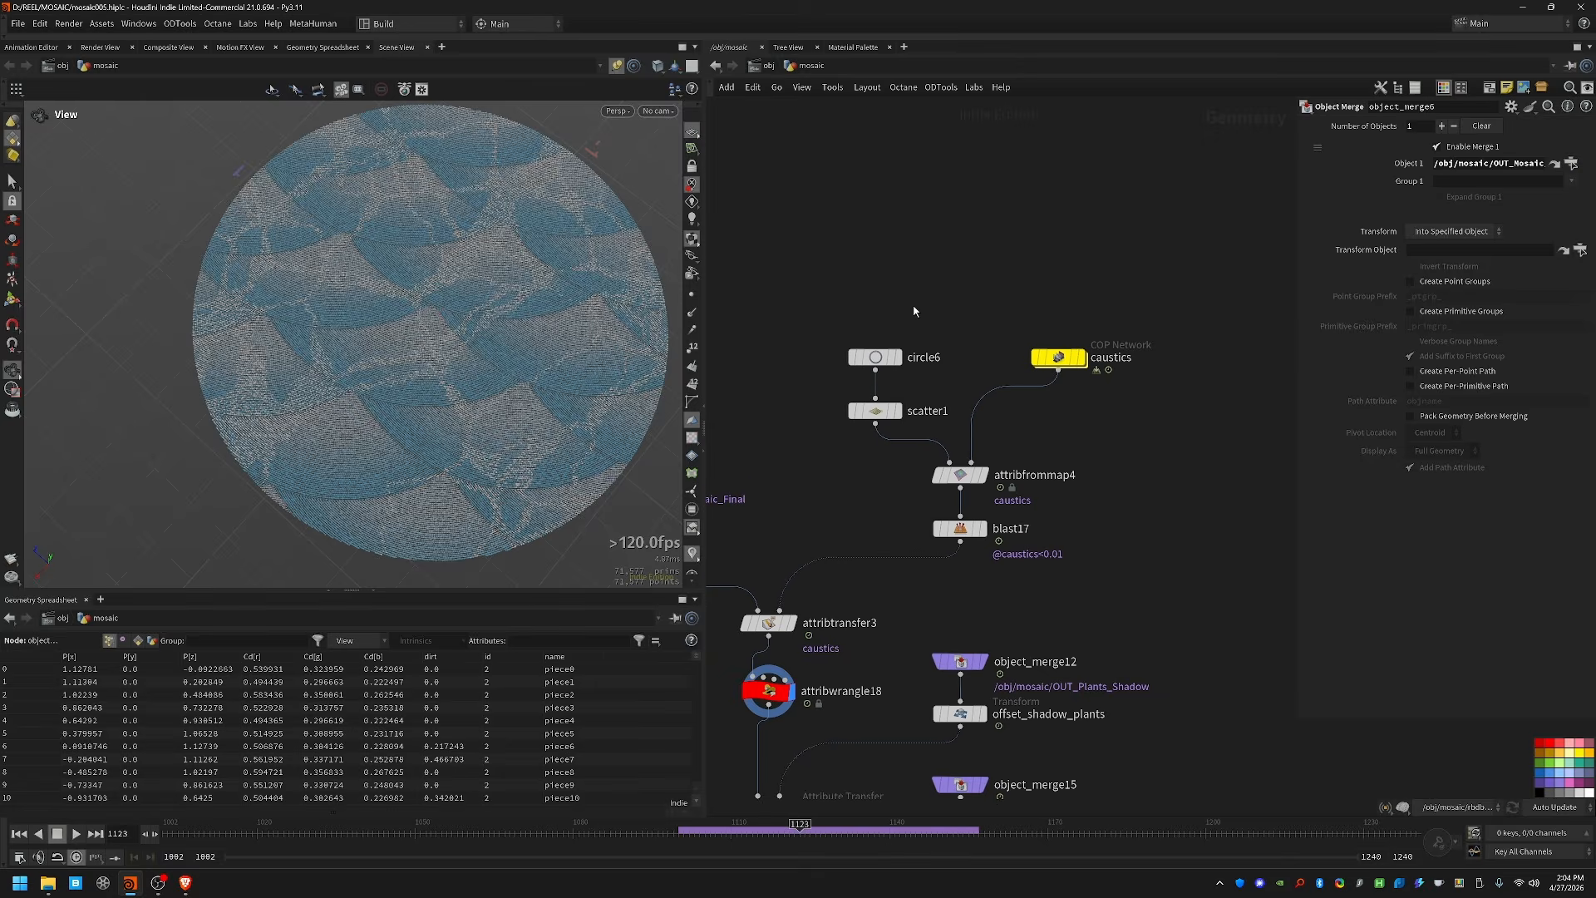
left_click(898, 357)
left_click(876, 411)
left_click(898, 411)
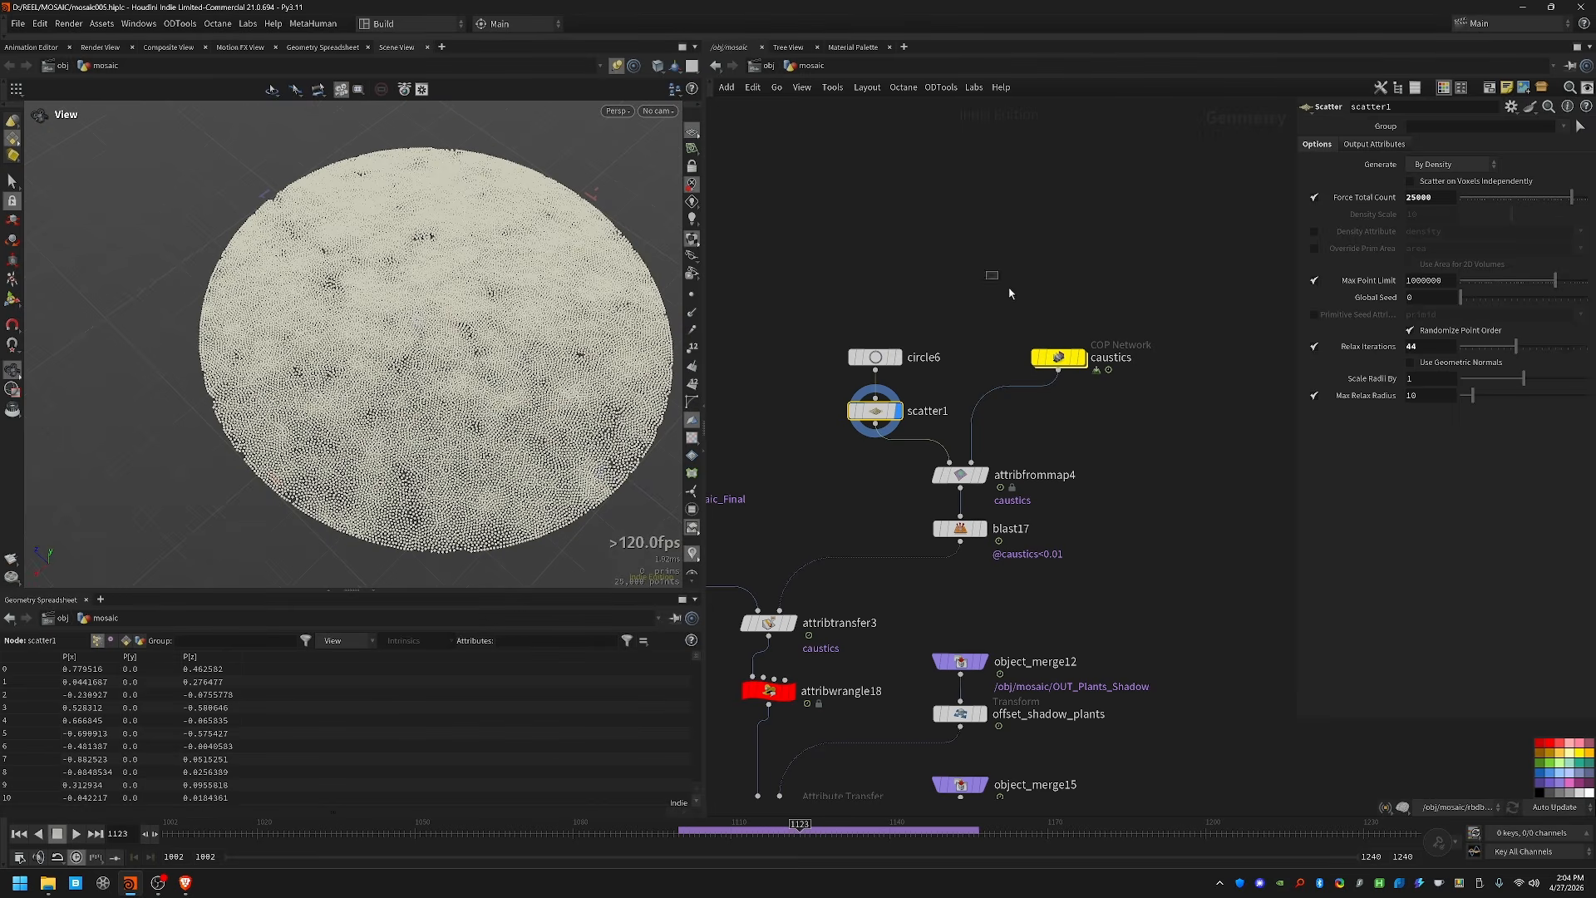
Step: Enter the caustics COP network and display channelsplit1 to examine how the UV map is separated into channels
left_click(1058, 358)
key("i")
middle_click_drag(970, 502, 994, 520)
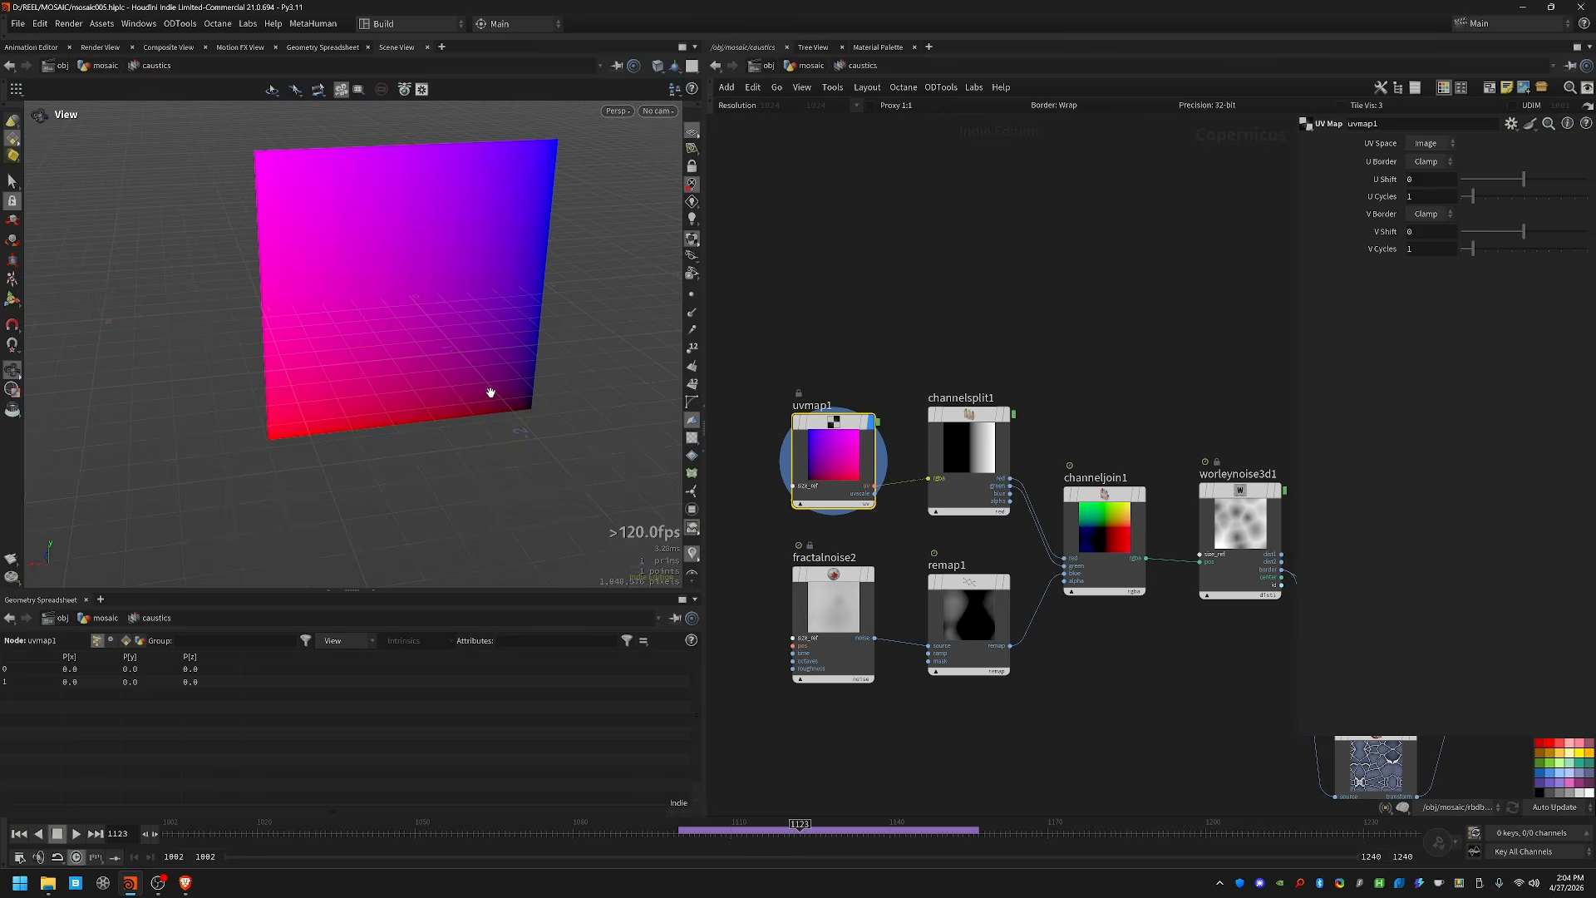
left_click_drag(490, 393, 485, 345)
left_click_drag(933, 305, 963, 420)
left_click(1005, 413)
middle_click_drag(1020, 343, 1104, 276)
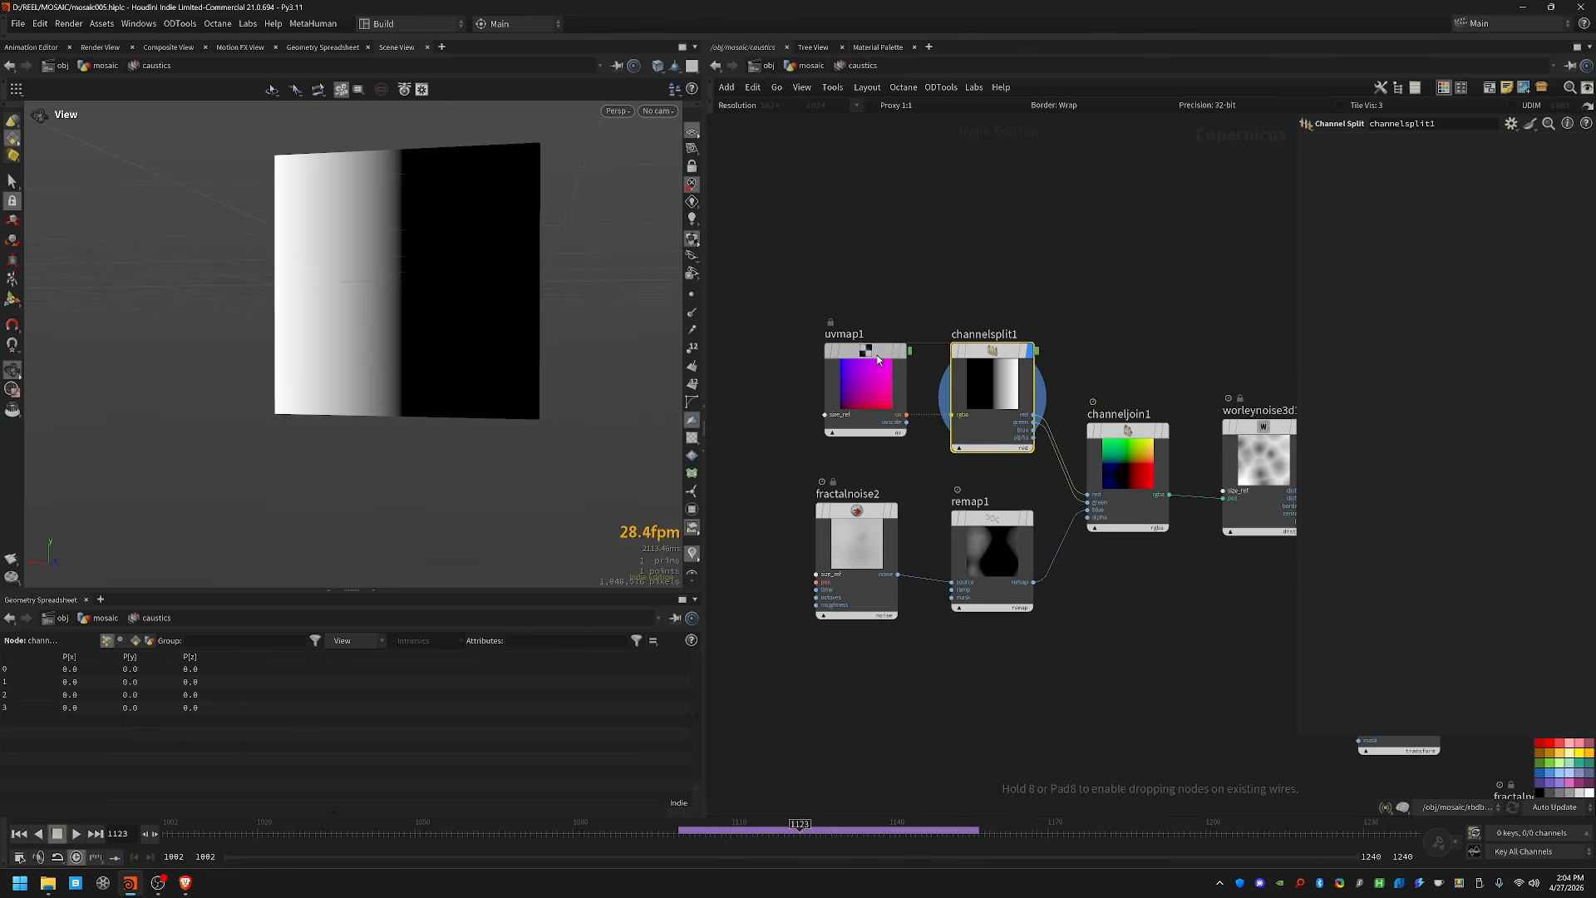
middle_click_drag(754, 488, 723, 549)
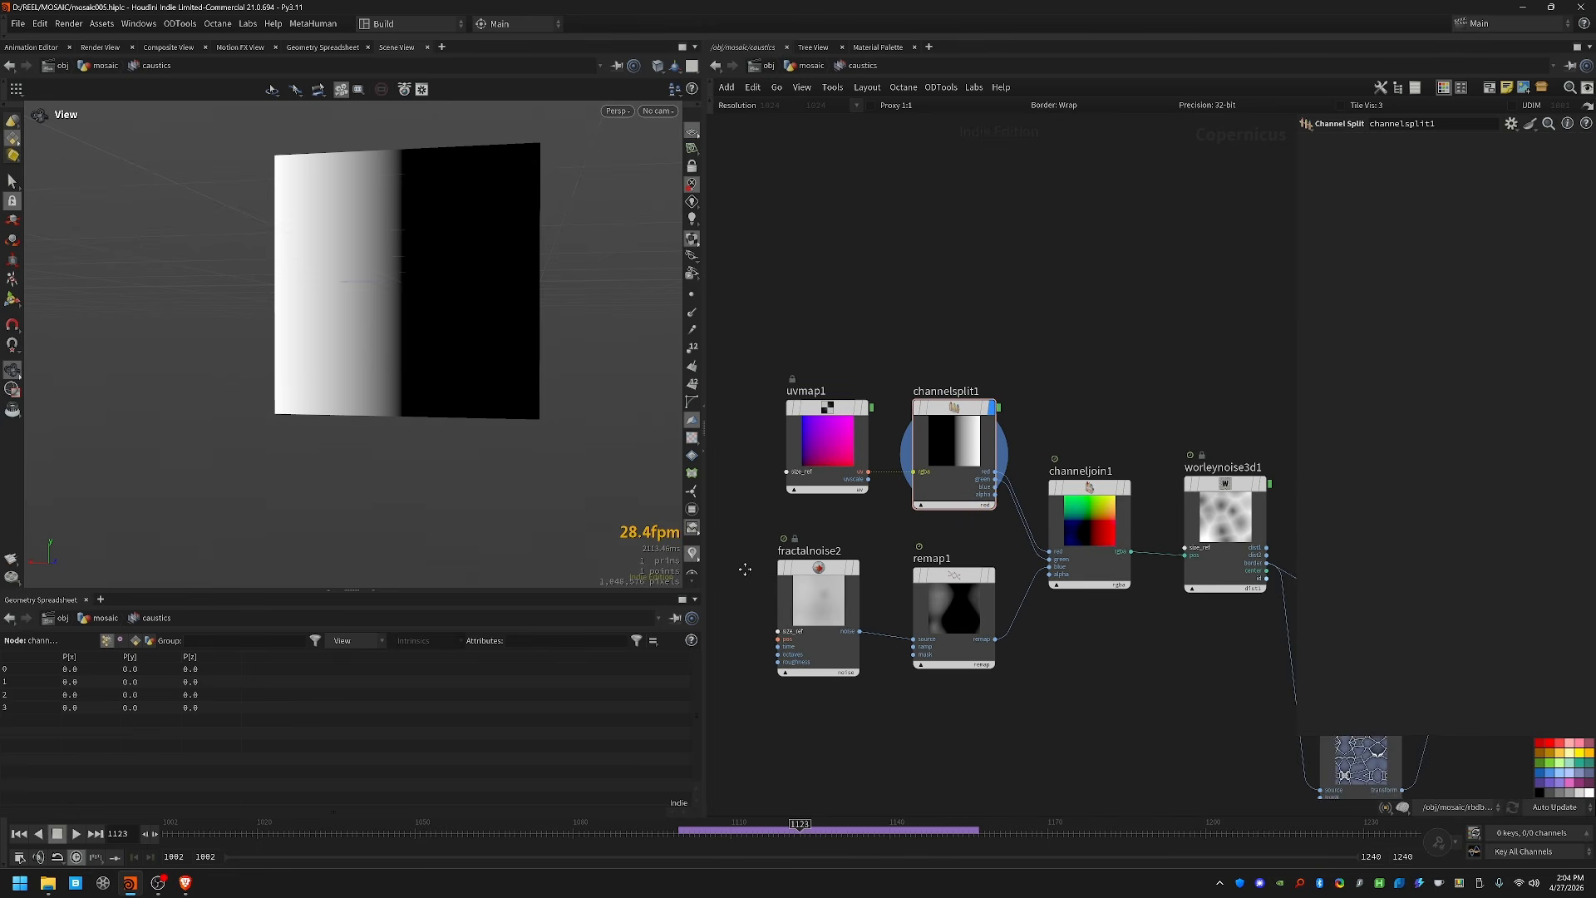
Step: Display fractalnoise2 to examine its animated noise and survey the COP nodes that follow
left_click(825, 599)
key("r")
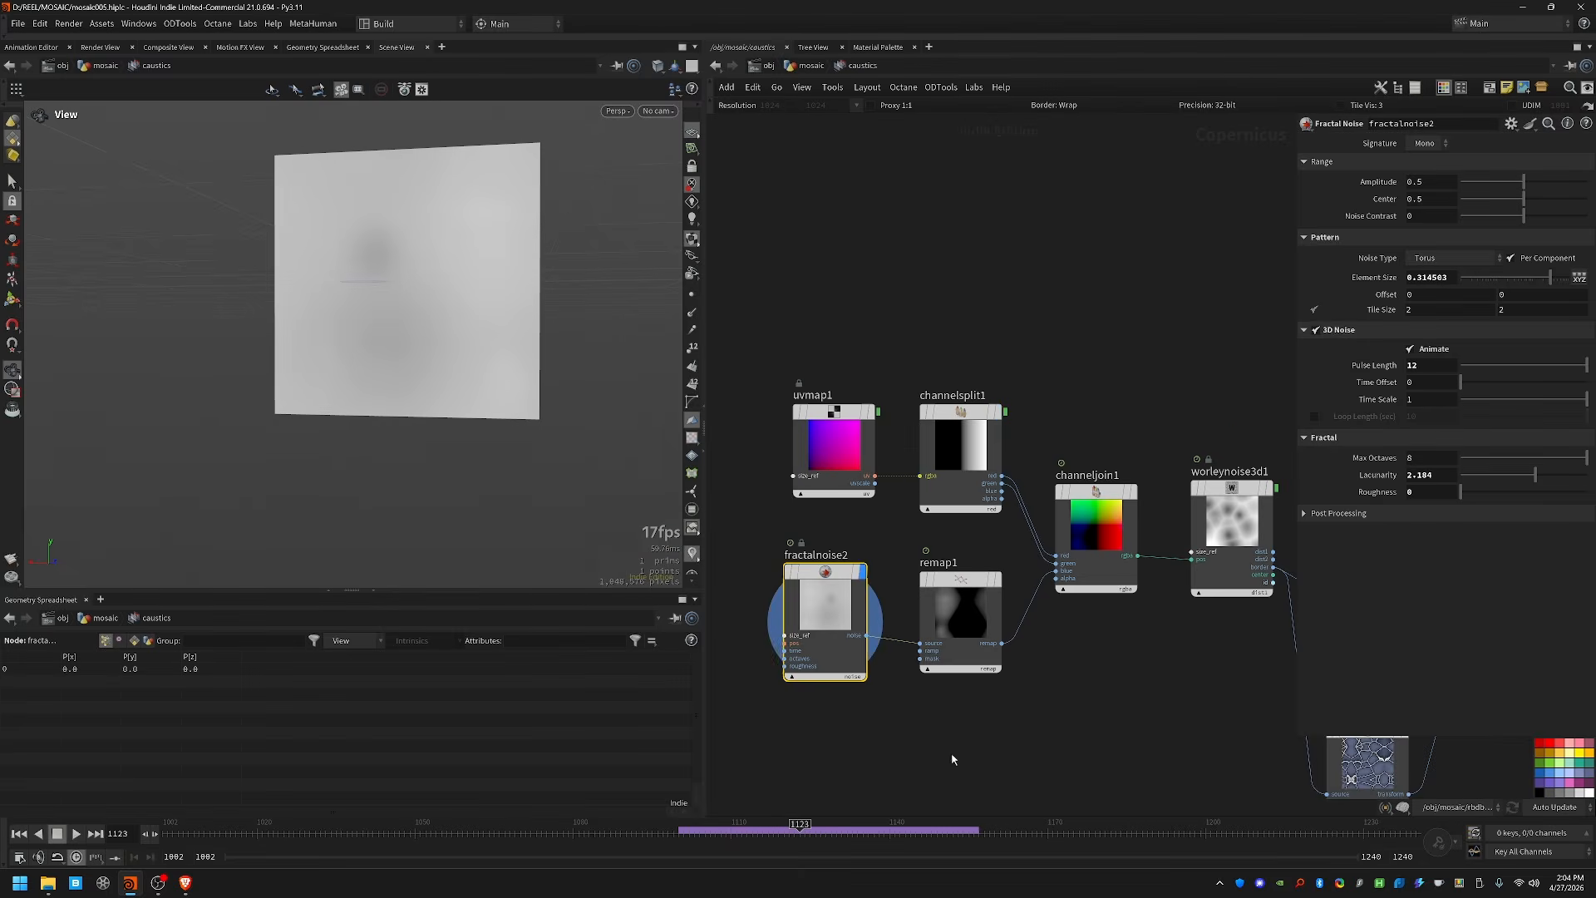
middle_click_drag(965, 771, 915, 717)
middle_click_drag(993, 674, 952, 754)
scroll(968, 744, "down", 3)
middle_click_drag(1049, 756, 997, 641)
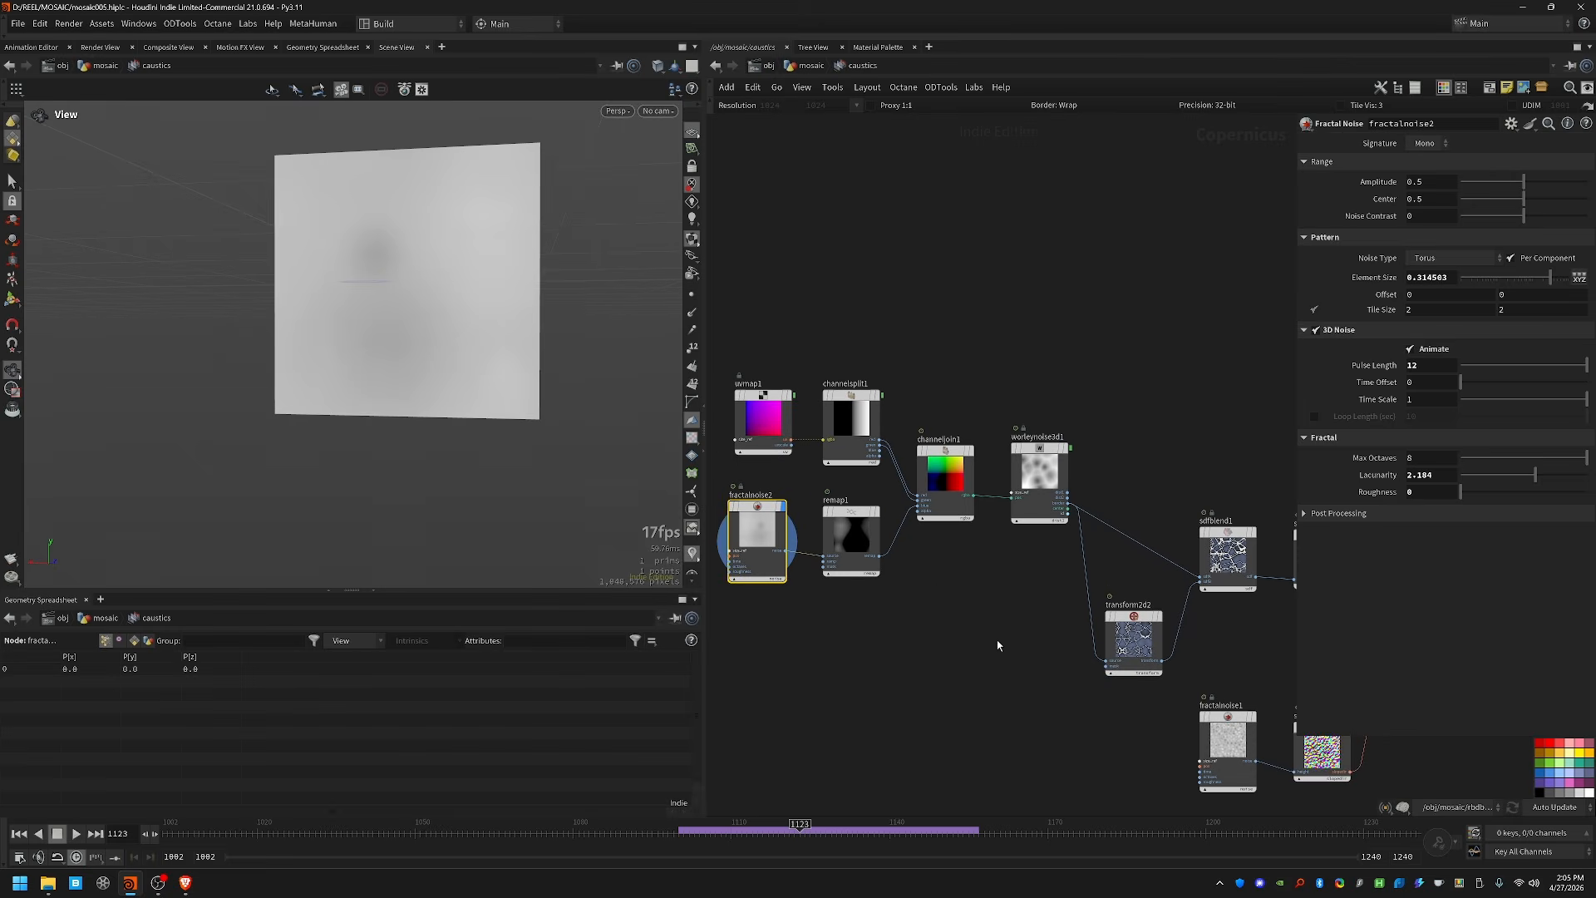
Step: Display remap1 and scrub to frame 1134 to examine how the remapped noise feeds channeljoin1
scroll(915, 602, "up", 3)
middle_click_drag(915, 598, 1043, 640)
left_click(968, 549)
key("r")
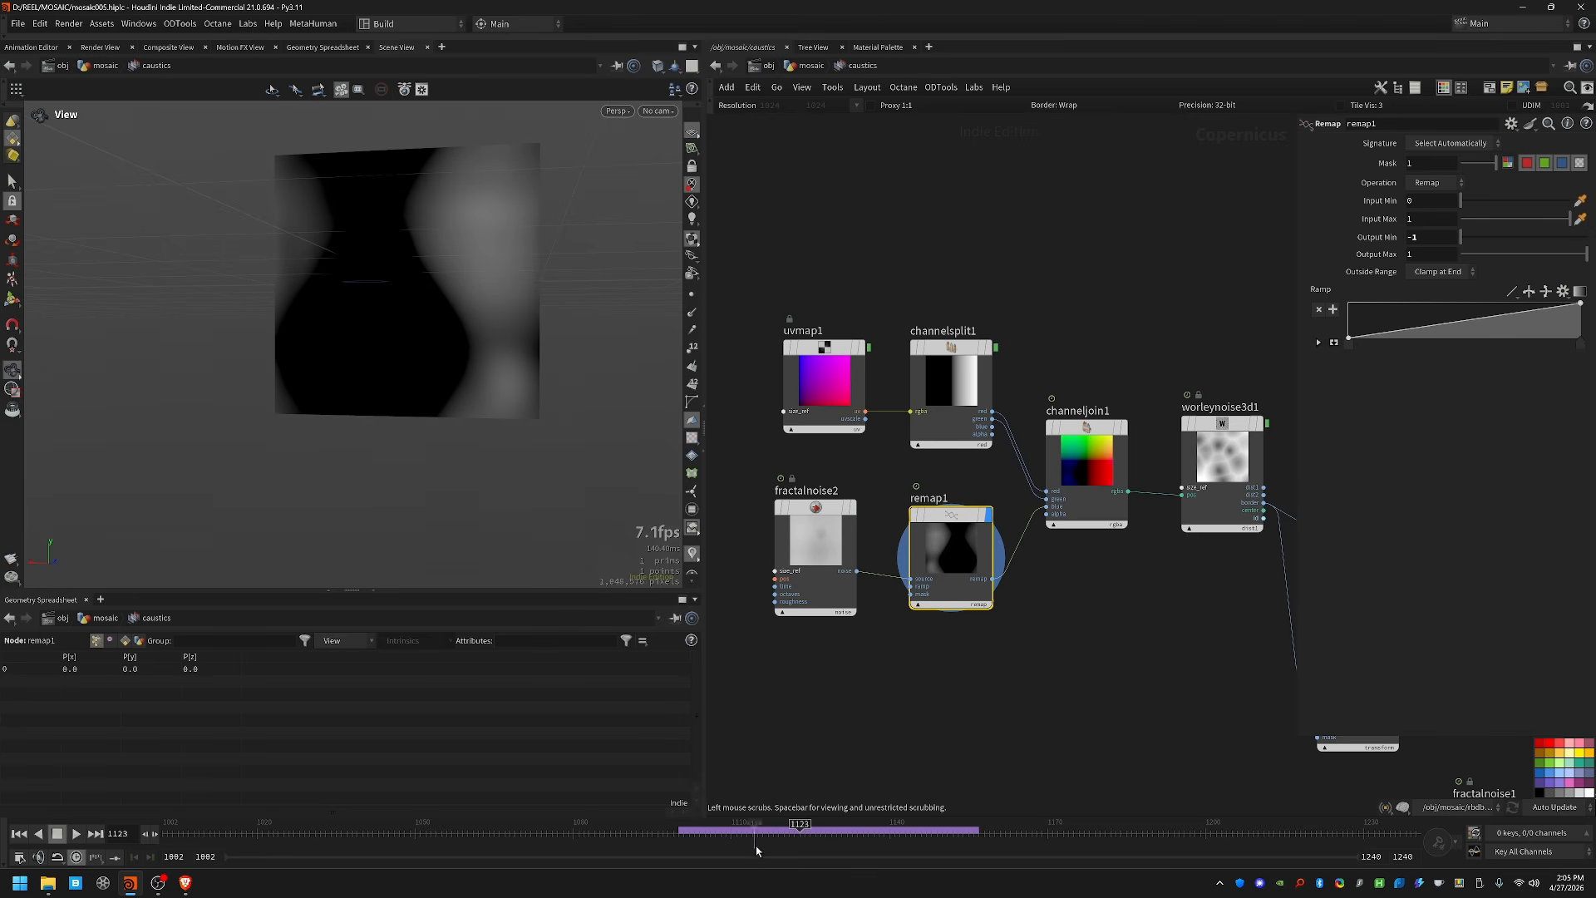
left_click_drag(755, 832, 1177, 823)
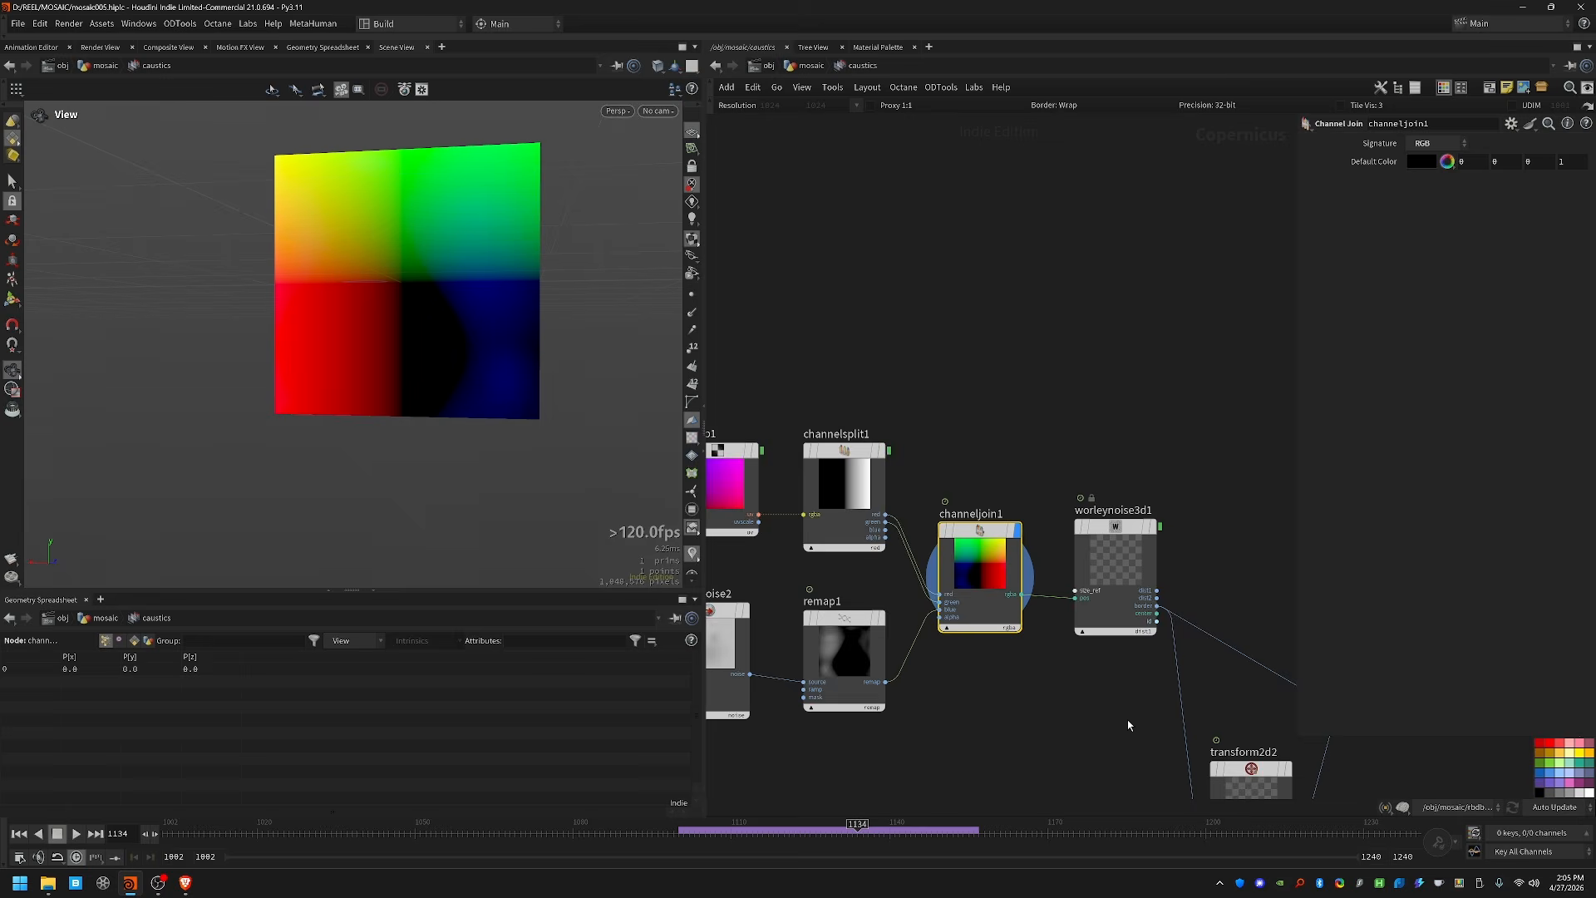
middle_click_drag(1129, 725, 969, 642)
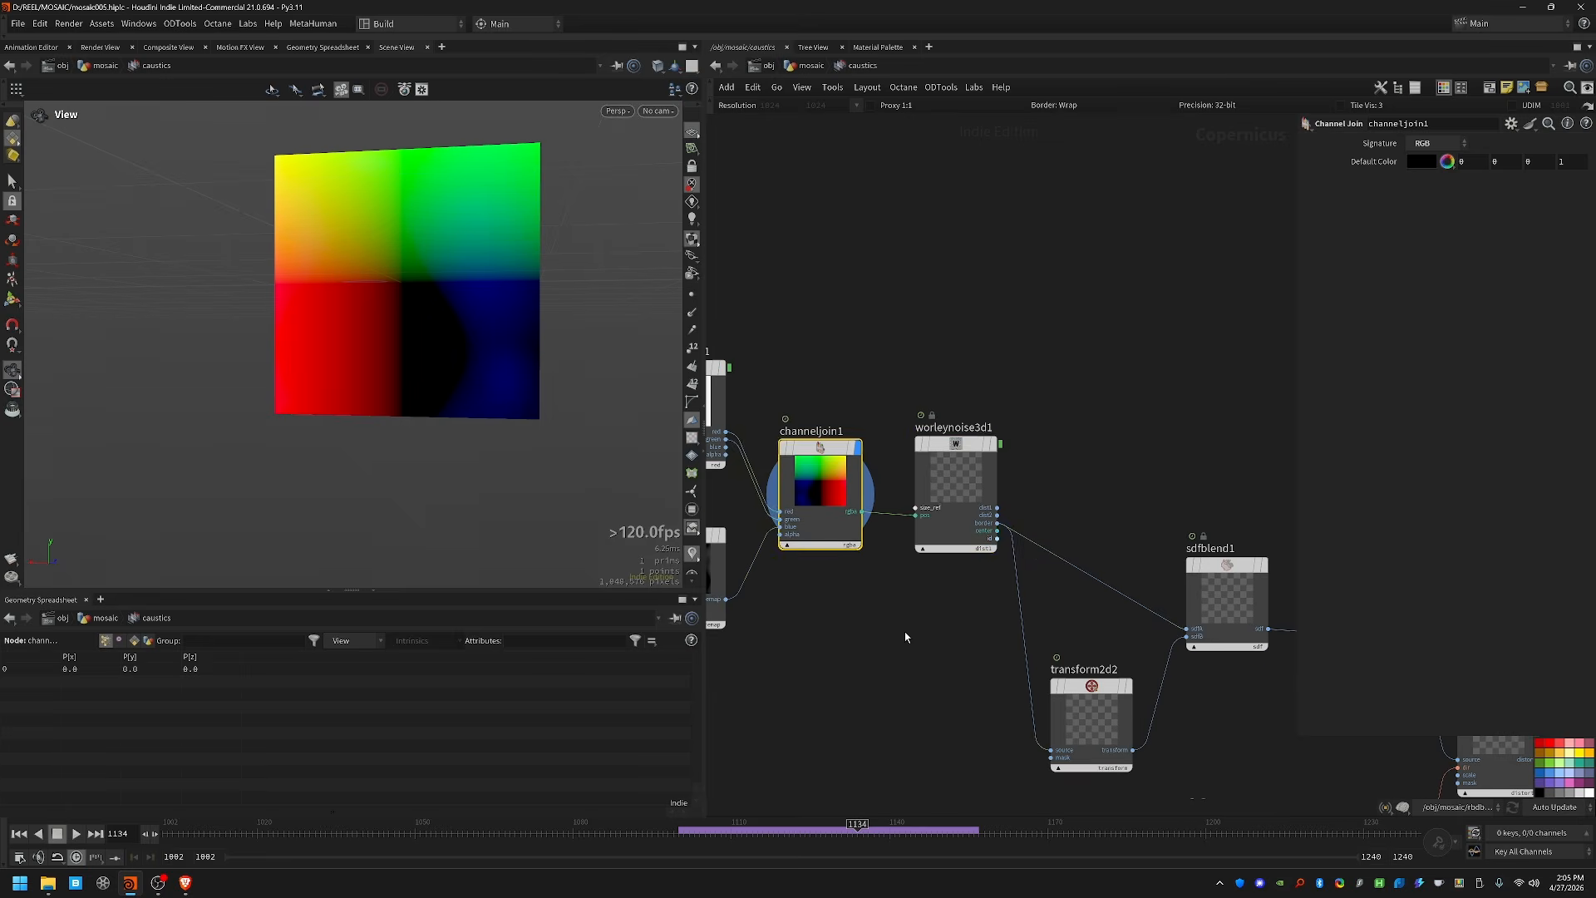
Step: Display worleynoise3d1 and scrub to frame 1140 to examine the animated cell pattern up close
left_click(955, 476)
key("r")
scroll(453, 322, "up", 5)
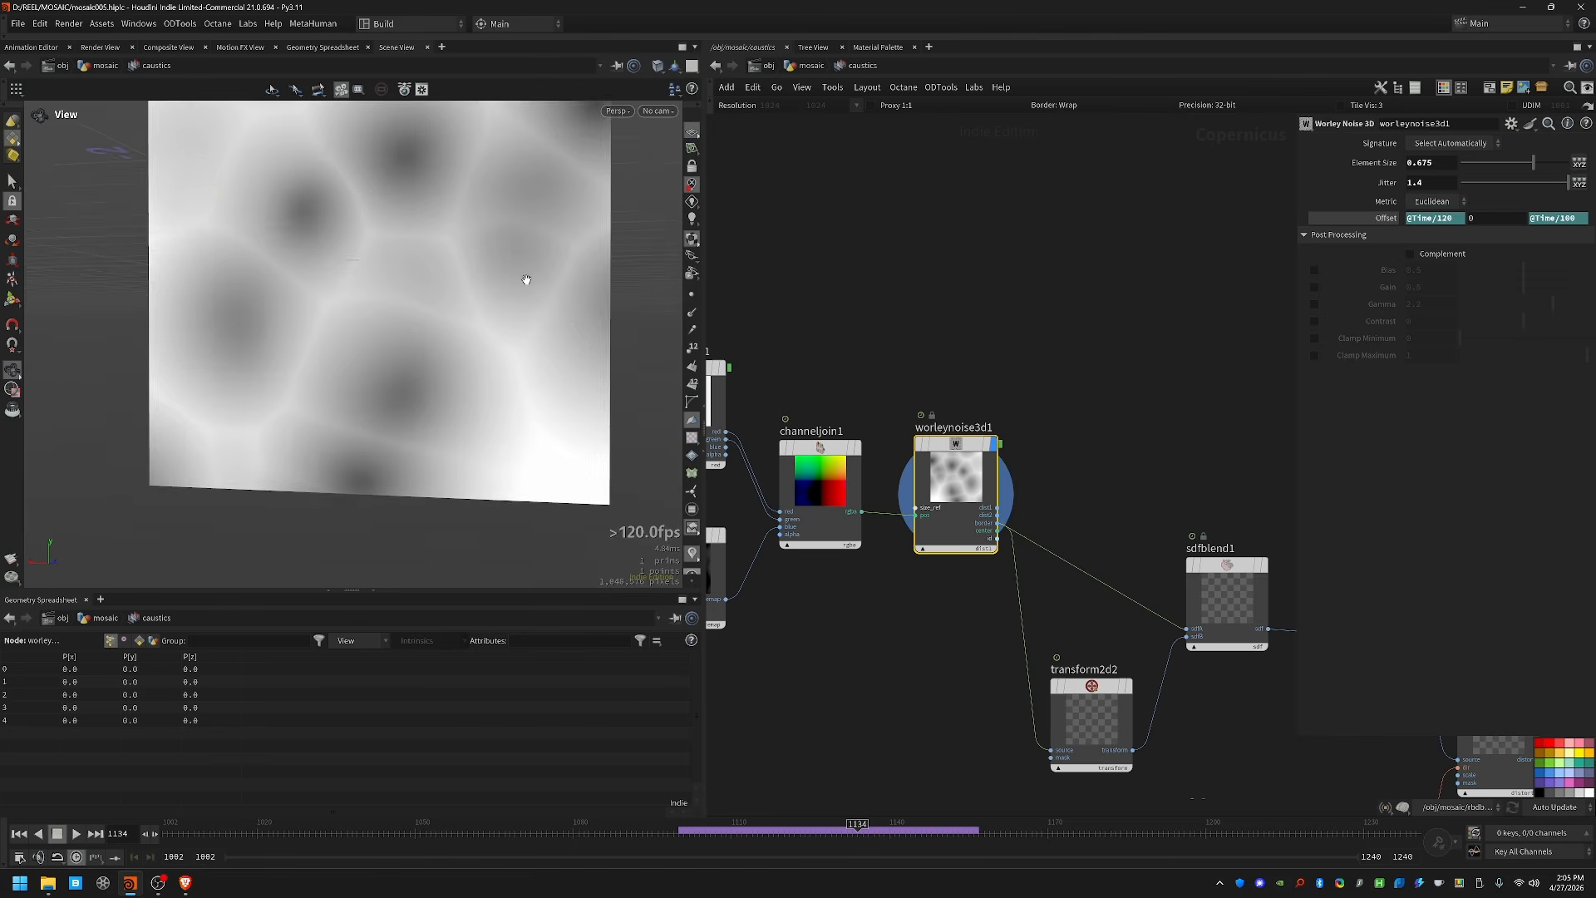
middle_click_drag(527, 281, 506, 335)
scroll(506, 335, "down", 3)
mouse_move(858, 841)
left_mouse_down()
mouse_move(196, 841)
mouse_move(888, 837)
left_mouse_up()
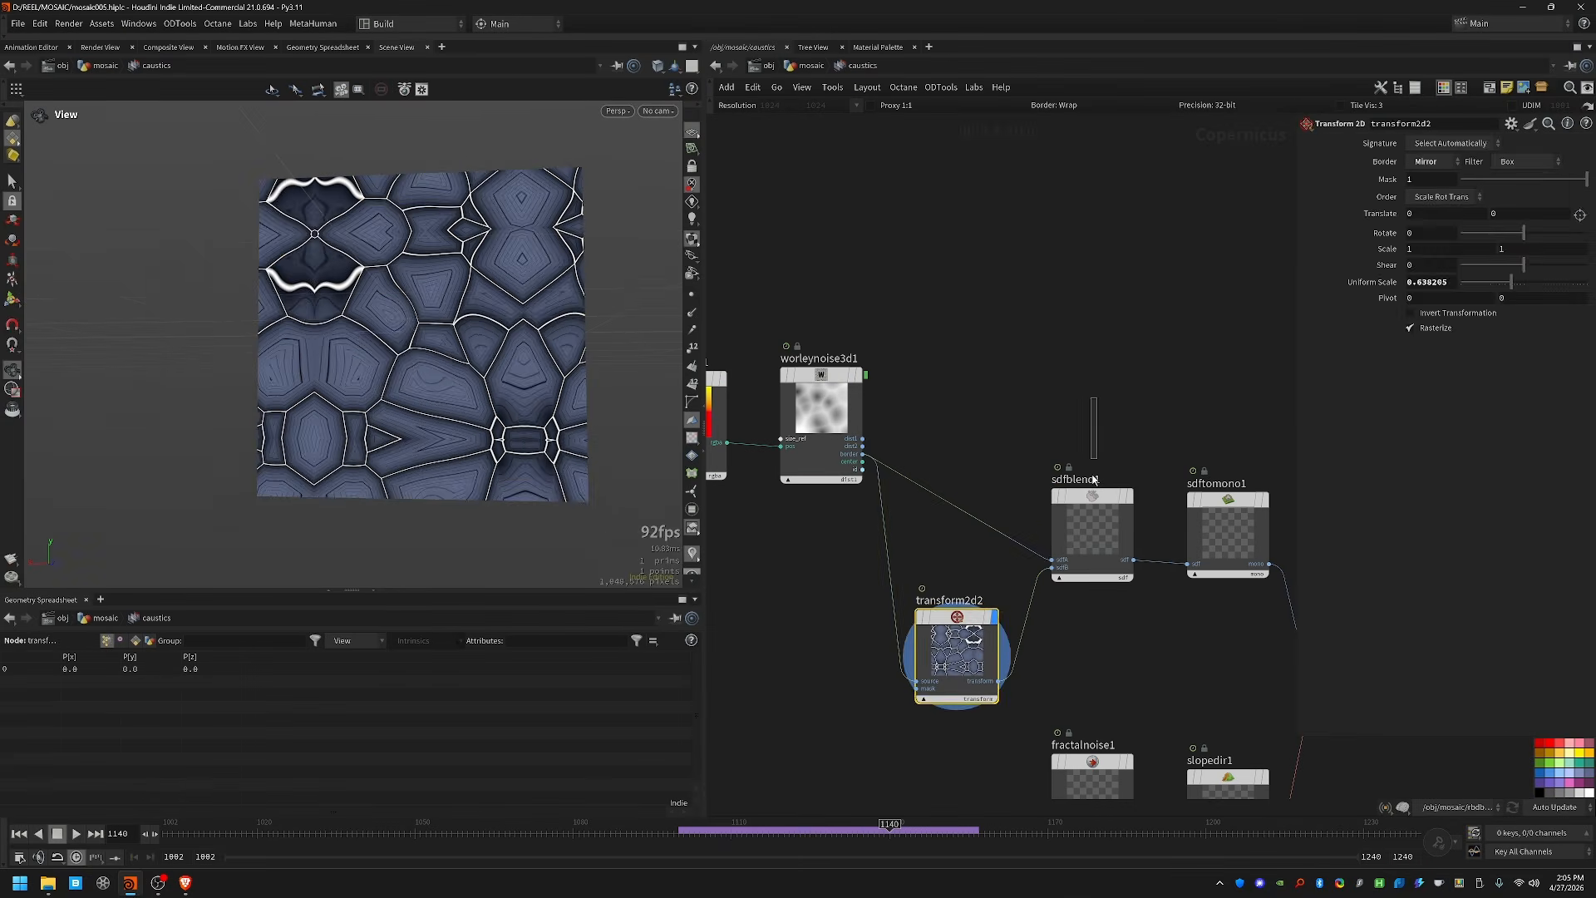
Step: Display sdfblend1 and distort1 and scrub back to frame 1118 to examine the distorted caustic lines
left_click(1090, 532)
key("r")
middle_click_drag(1187, 692, 963, 605)
left_click(1141, 503)
key("r")
left_click_drag(889, 833, 773, 834)
Step: Display the OUT null of the caustics network and go to frame 1130 to examine the final caustics image
middle_click_drag(1214, 745, 1087, 649)
left_click(1216, 474)
middle_click_drag(1333, 391, 1189, 451)
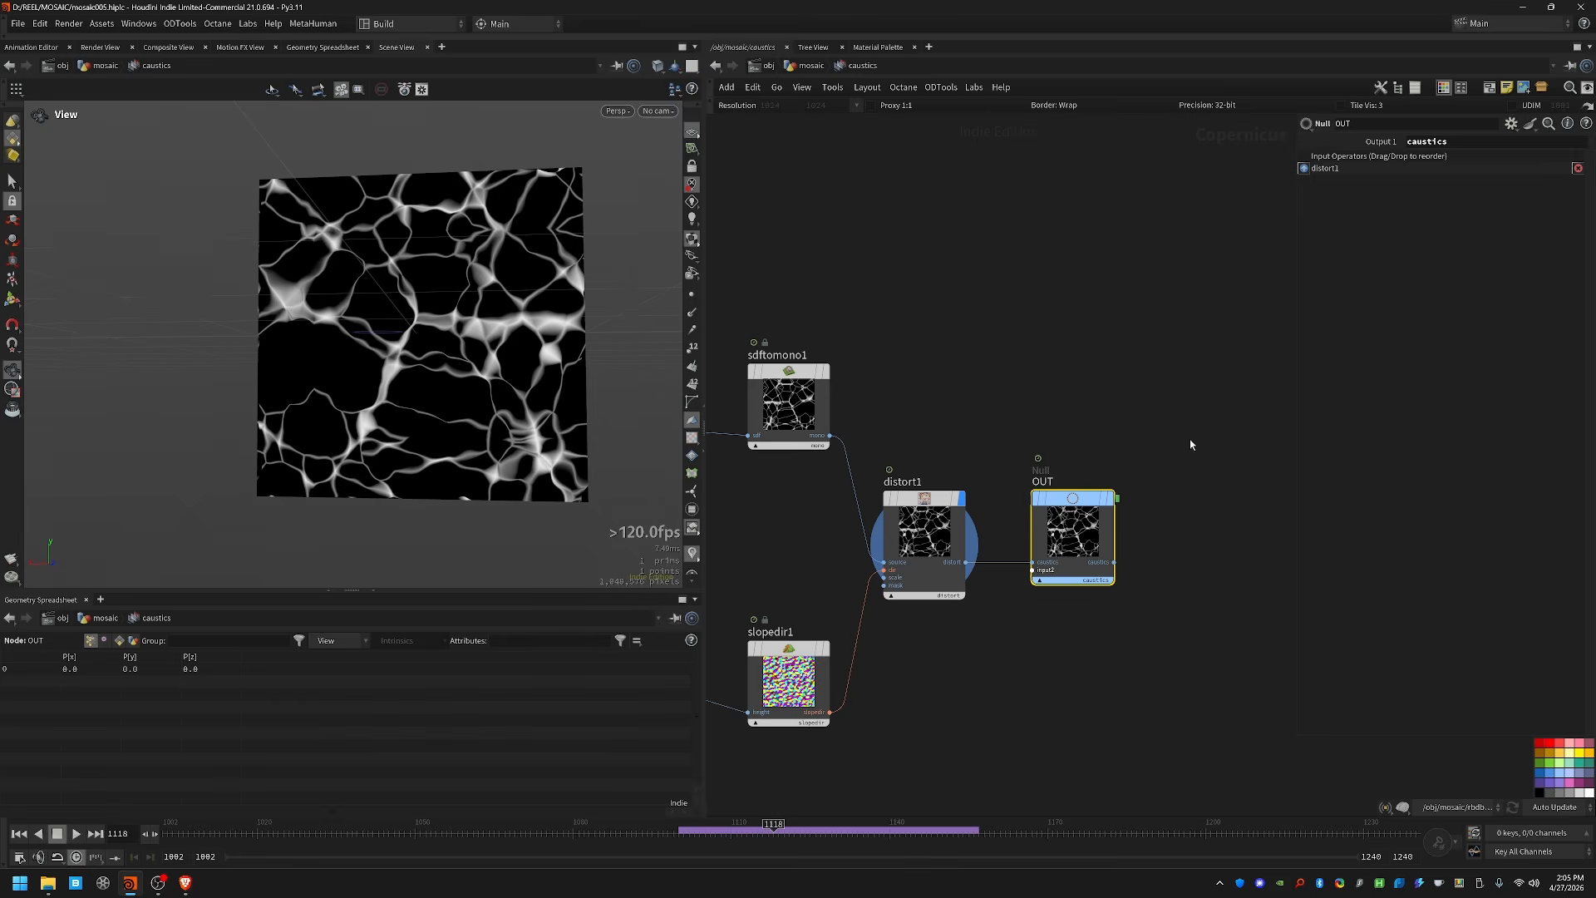
key("r")
left_click(836, 833)
Step: Return to the mosaic network and display attribfrommap4 and blast17 to examine the caustics mapped onto the scattered points
left_click(810, 66)
left_click(964, 474)
key("r")
left_click_drag(388, 313, 401, 416)
left_click(969, 527)
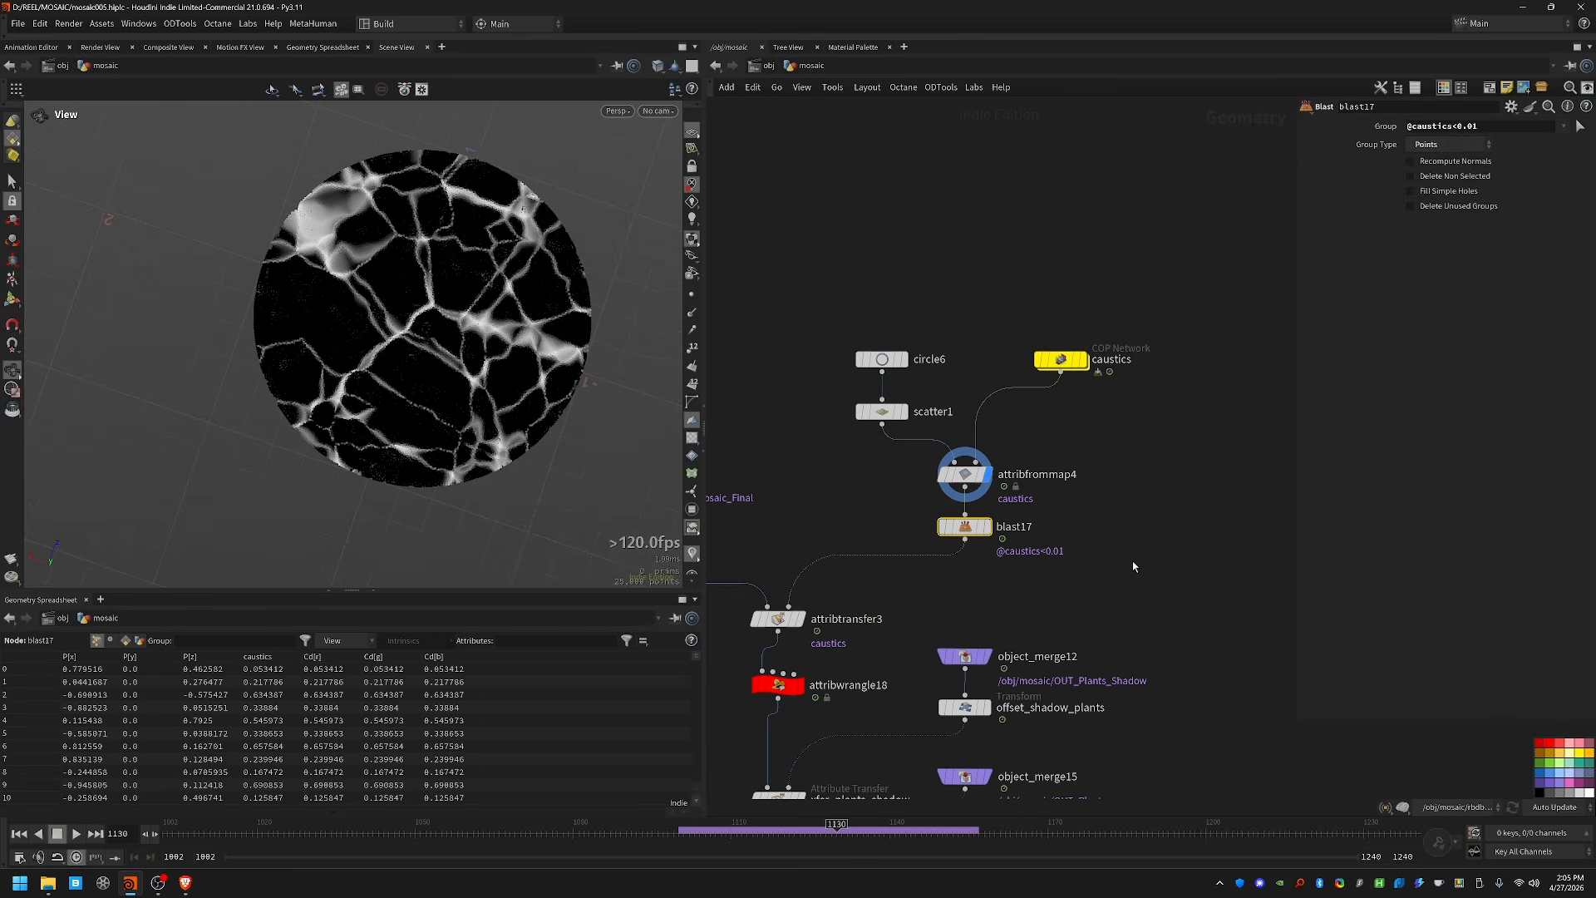
key("r")
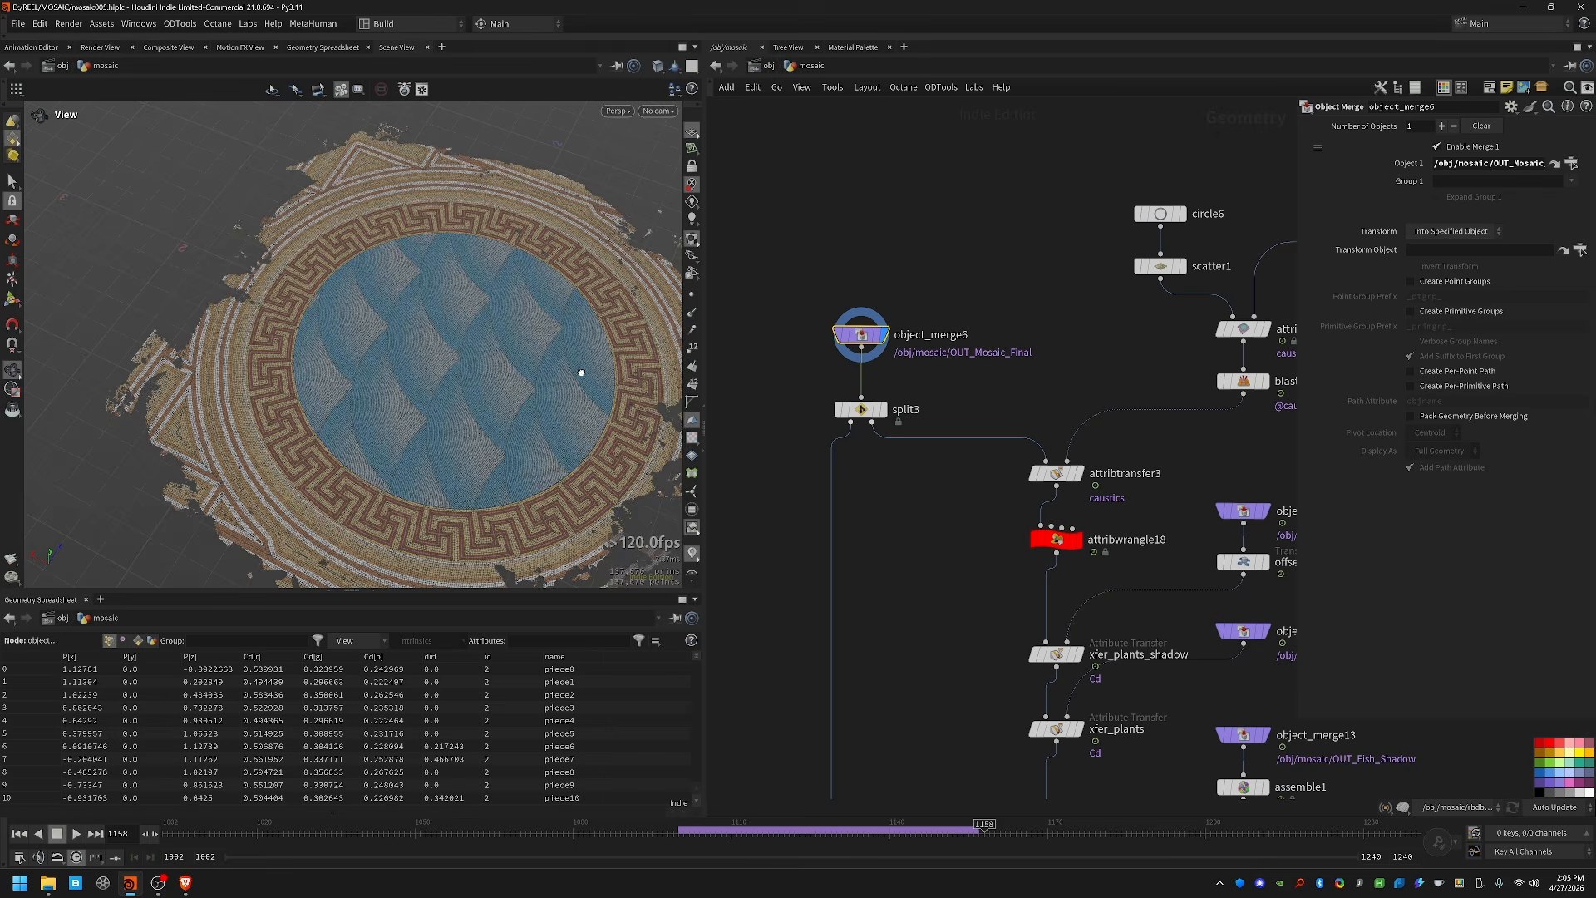
Step: Display split3 and view the mosaic at an angle to examine the border separated from the water disc
left_click_drag(581, 372, 482, 354)
middle_click_drag(780, 391, 760, 453)
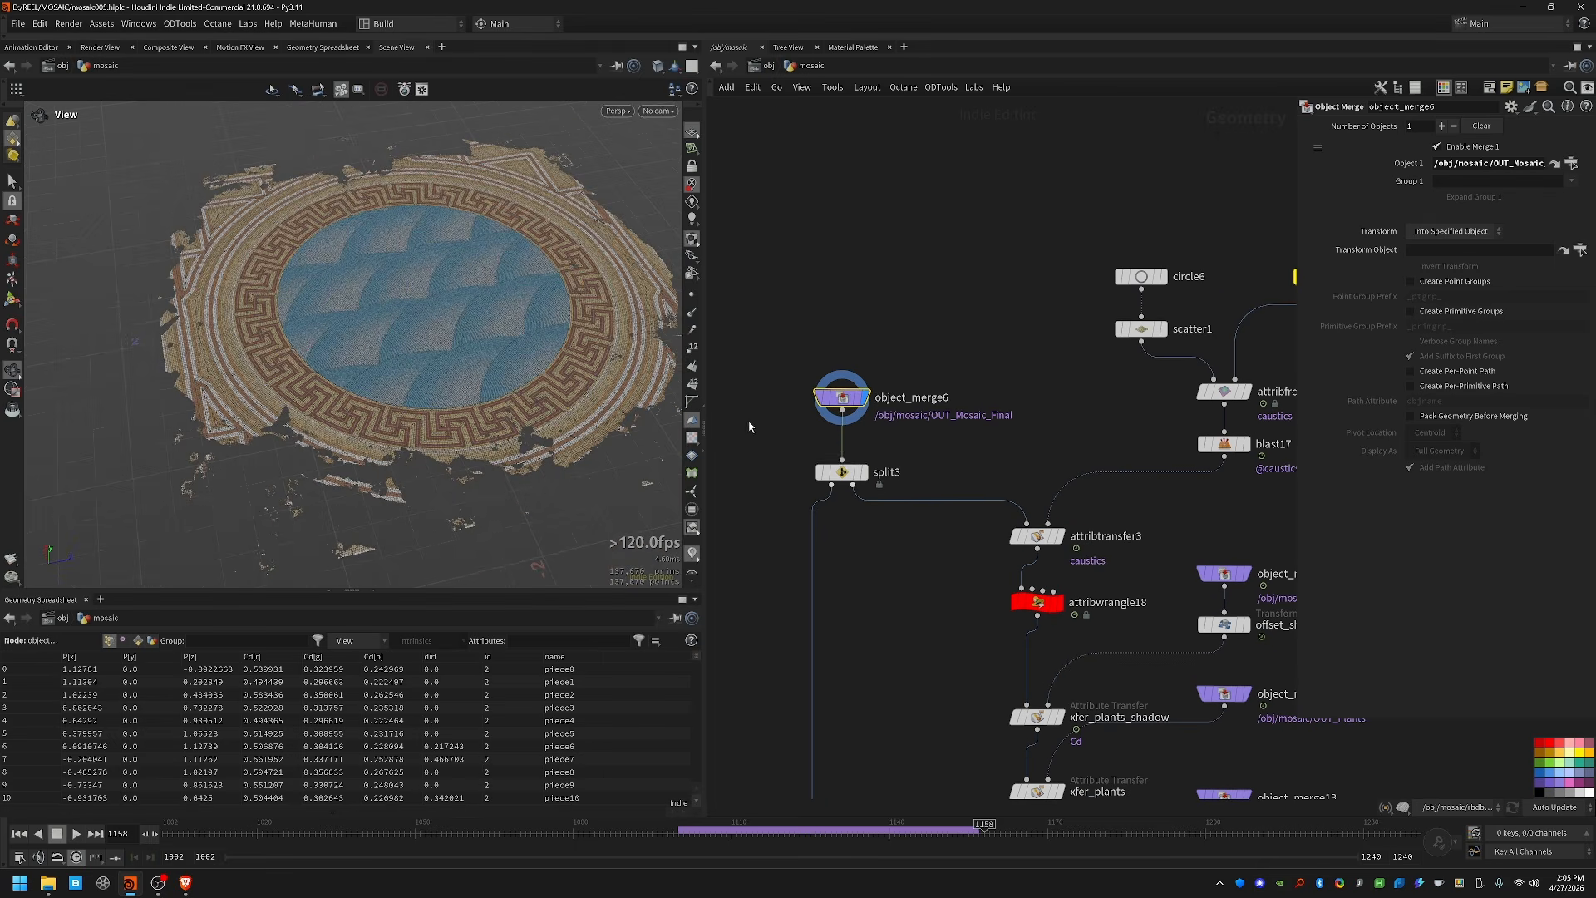
left_click(842, 472)
key("r")
Step: Attach a temporary null to split3's second output, display it to view the water disc, and remove the null
left_click(926, 544)
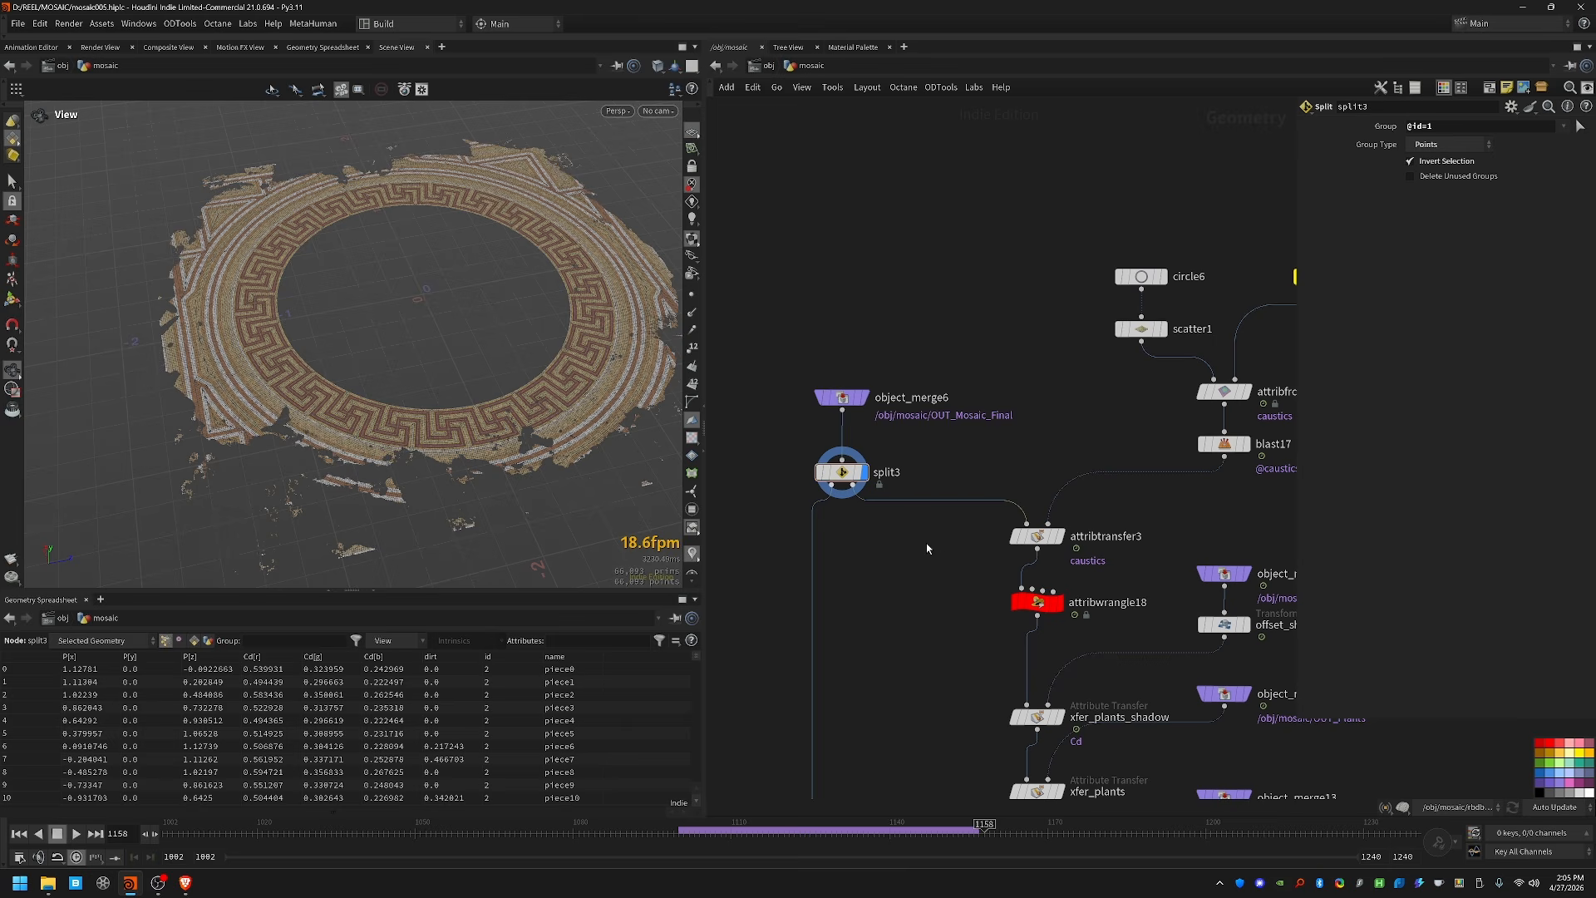
key("Tab")
key("Escape")
left_click(906, 573)
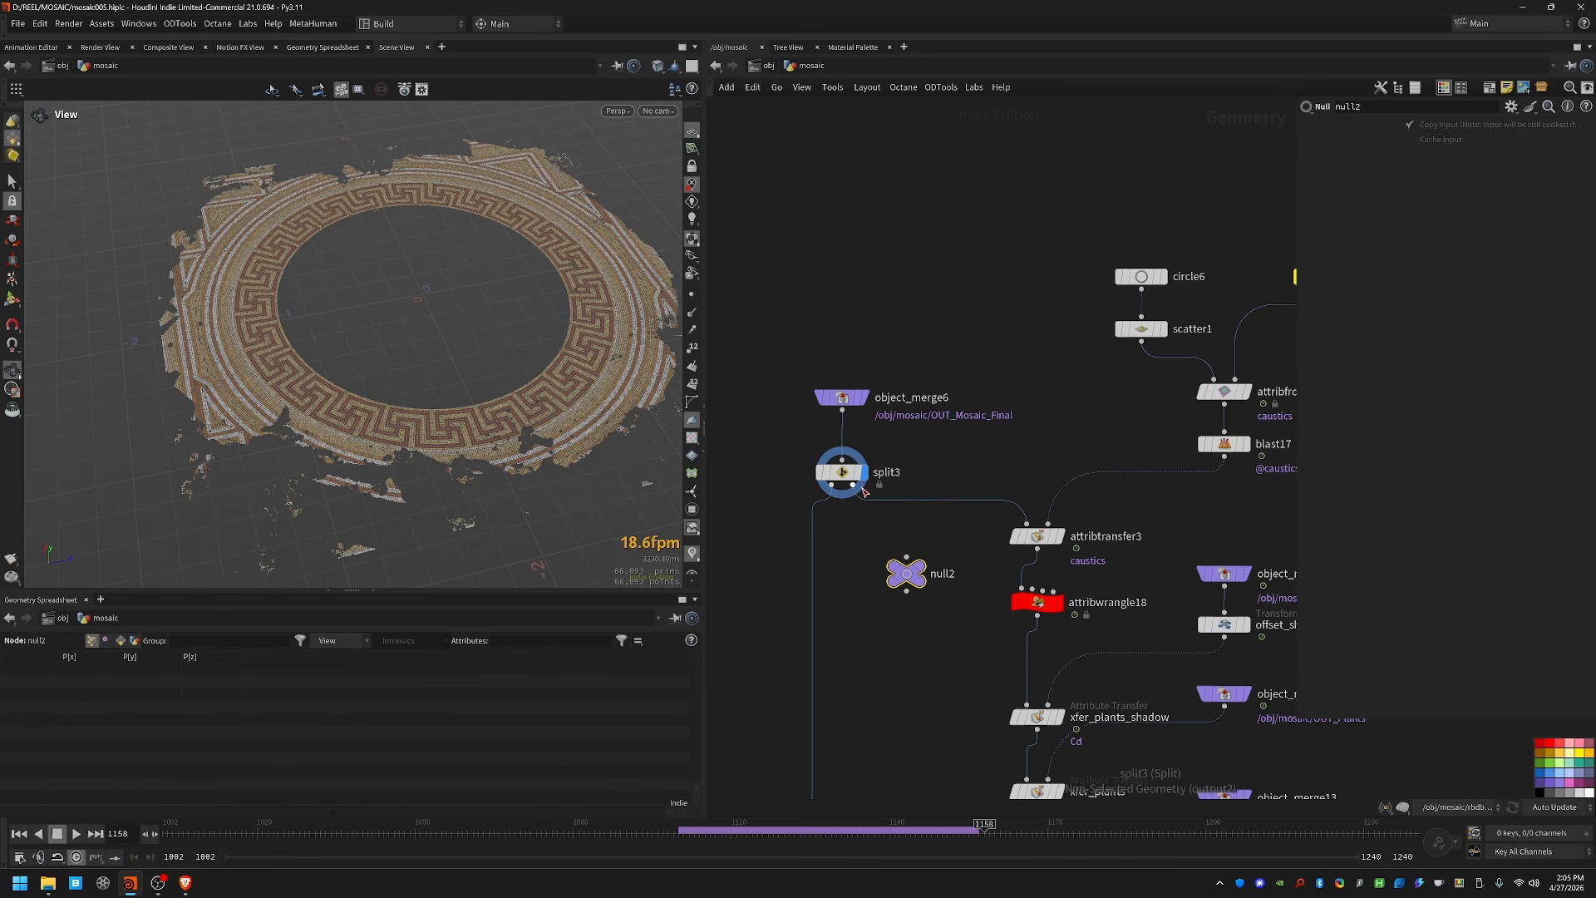
key("r")
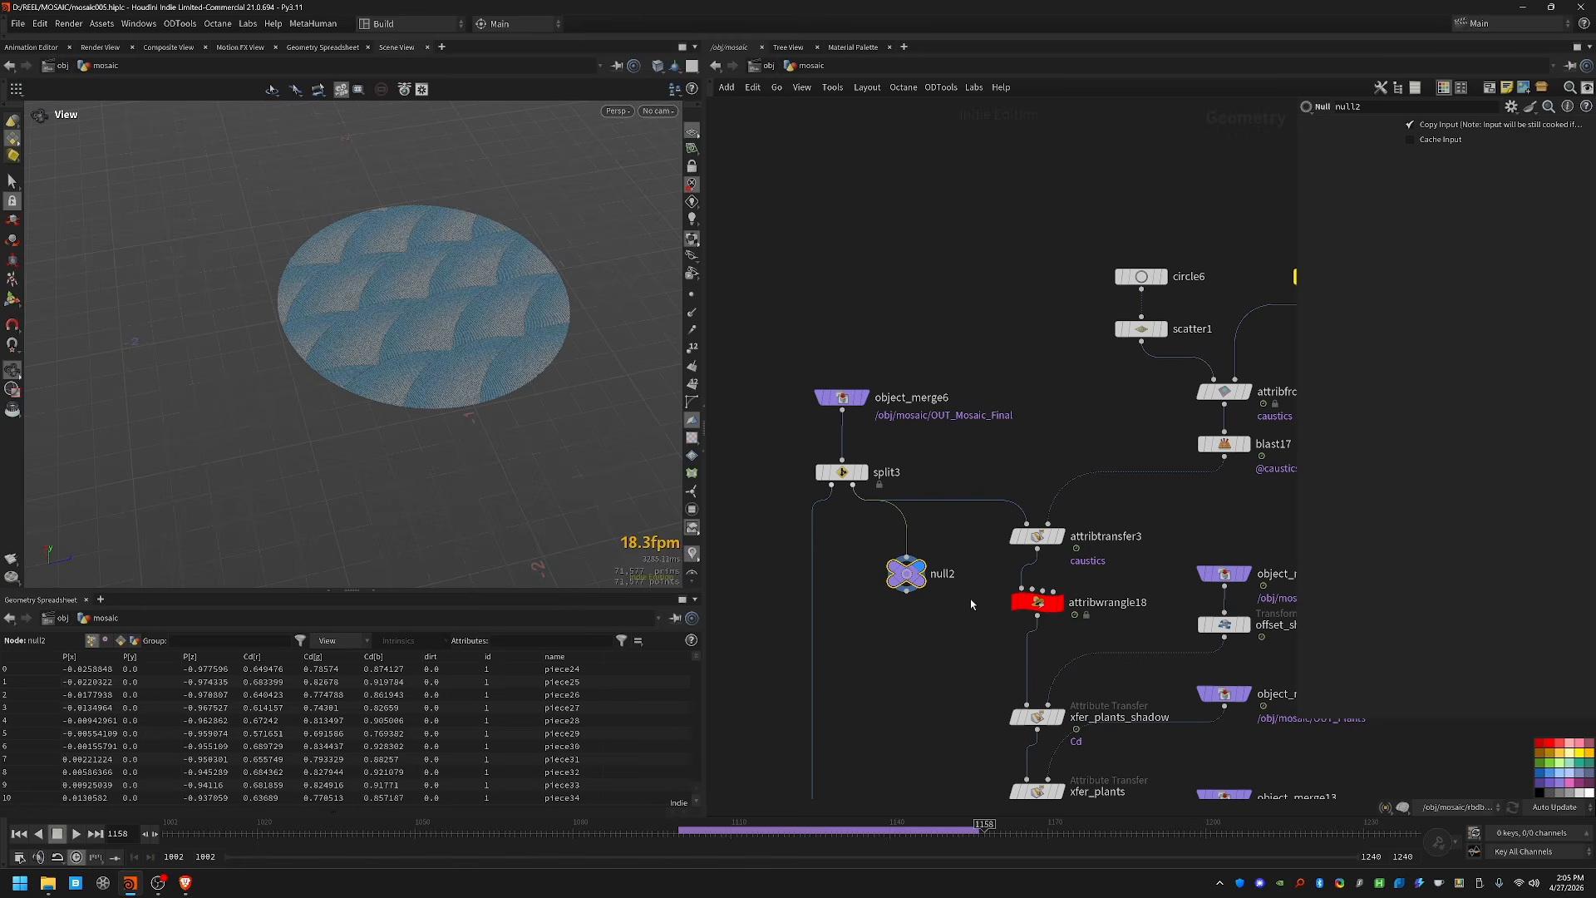
key("ctrl+x")
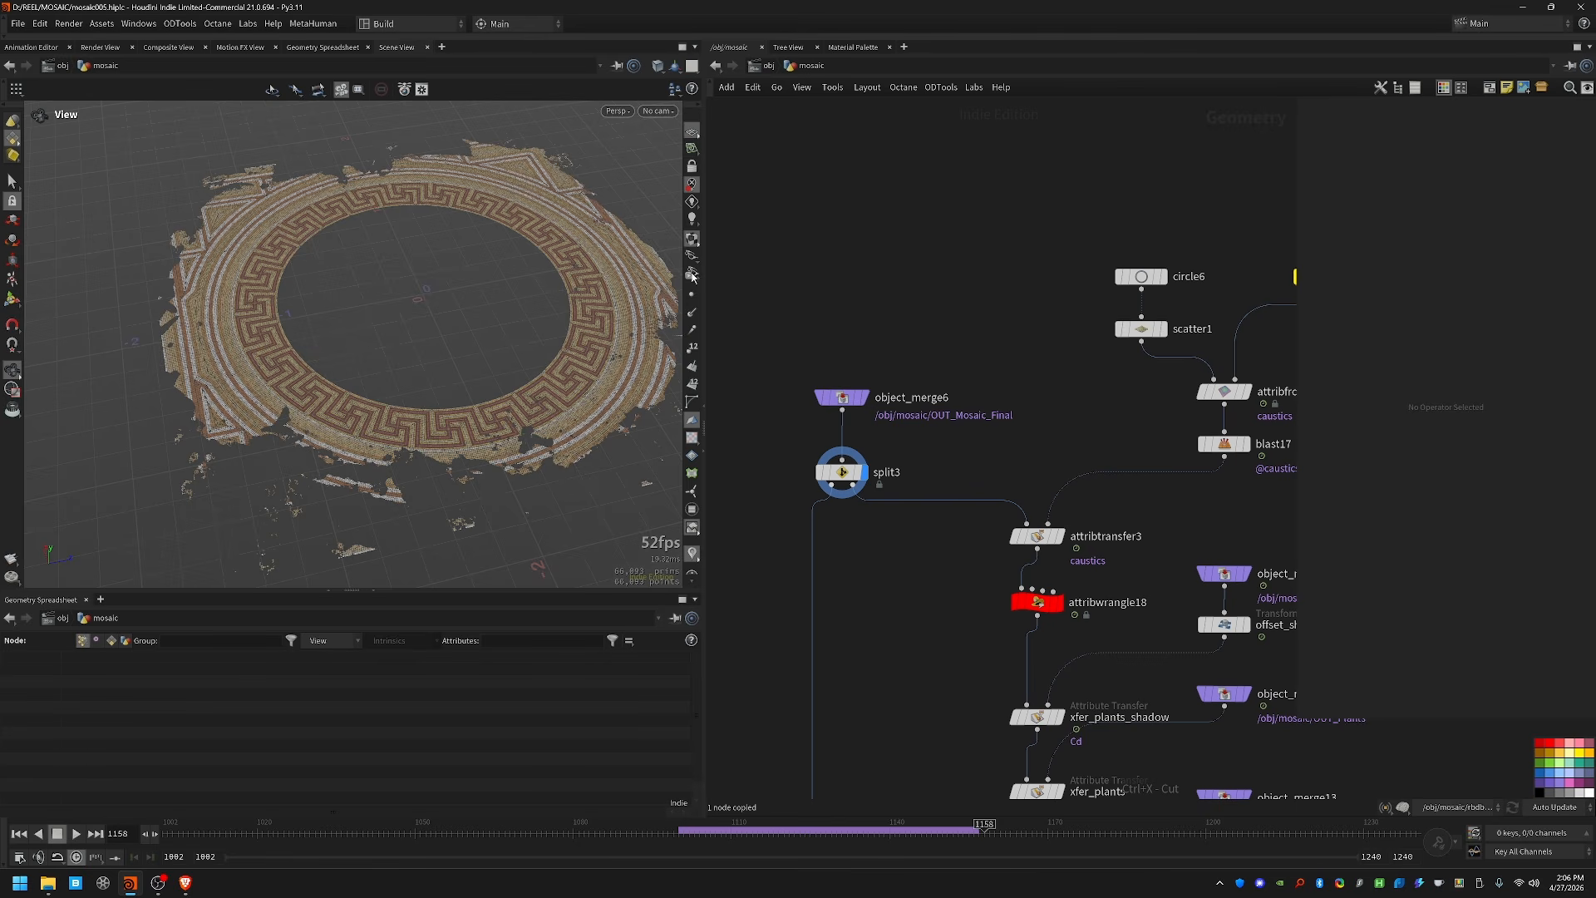
Step: Examine how the caustics, plants and fish shadow branches feed the chain of attribute transfers below split3
middle_click_drag(1258, 496, 1122, 344)
scroll(1131, 414, "down", 1)
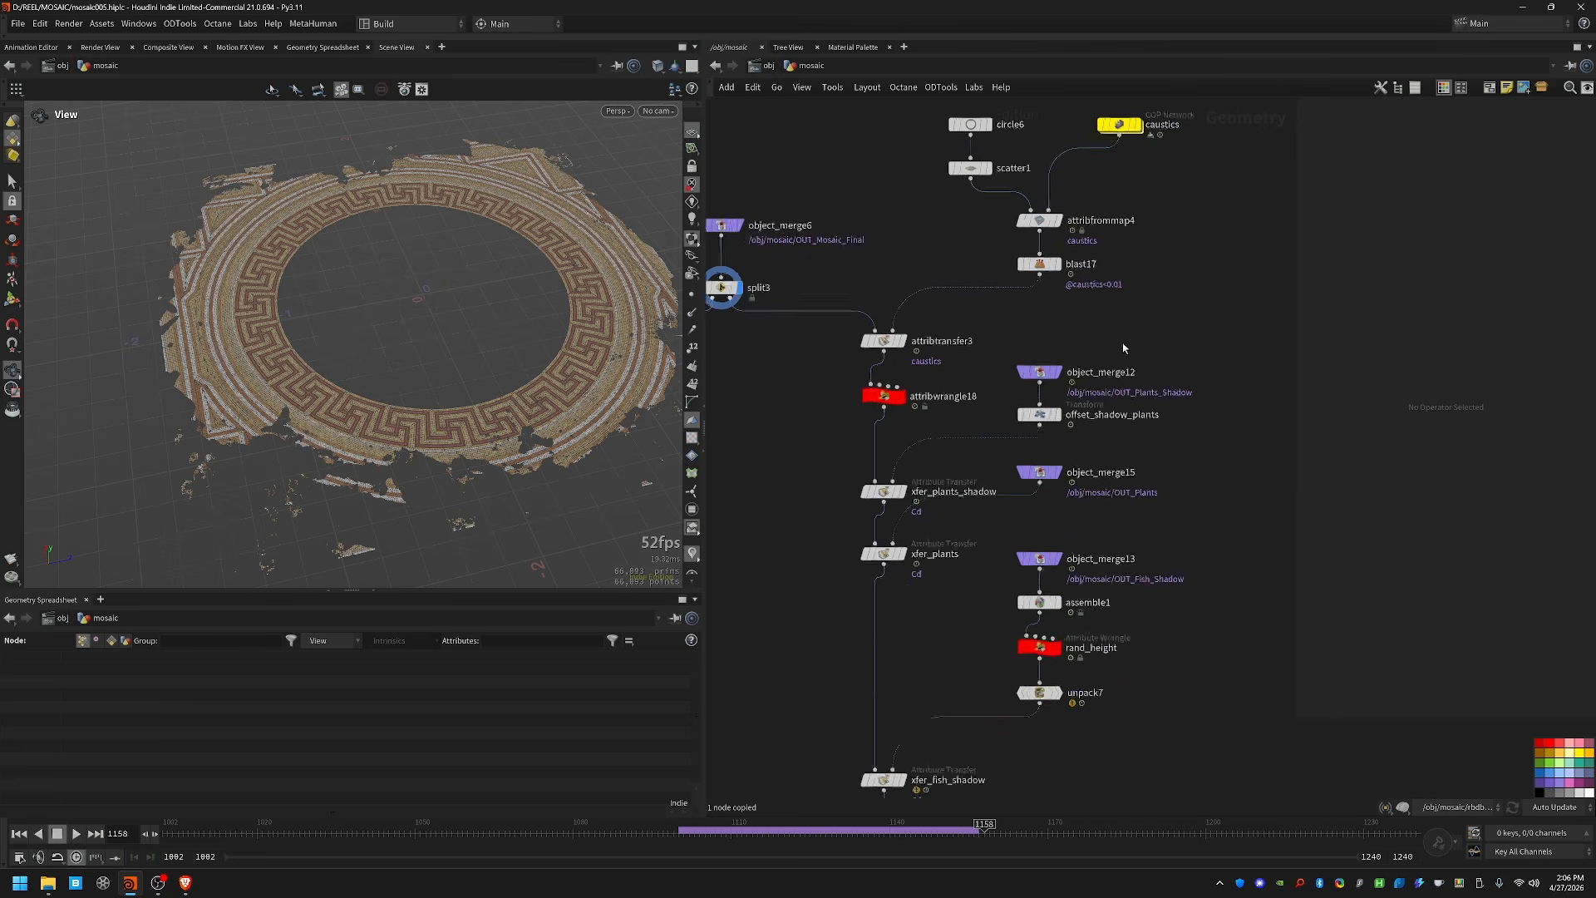
scroll(1124, 347, "down", 1)
middle_click_drag(1166, 517, 1164, 637)
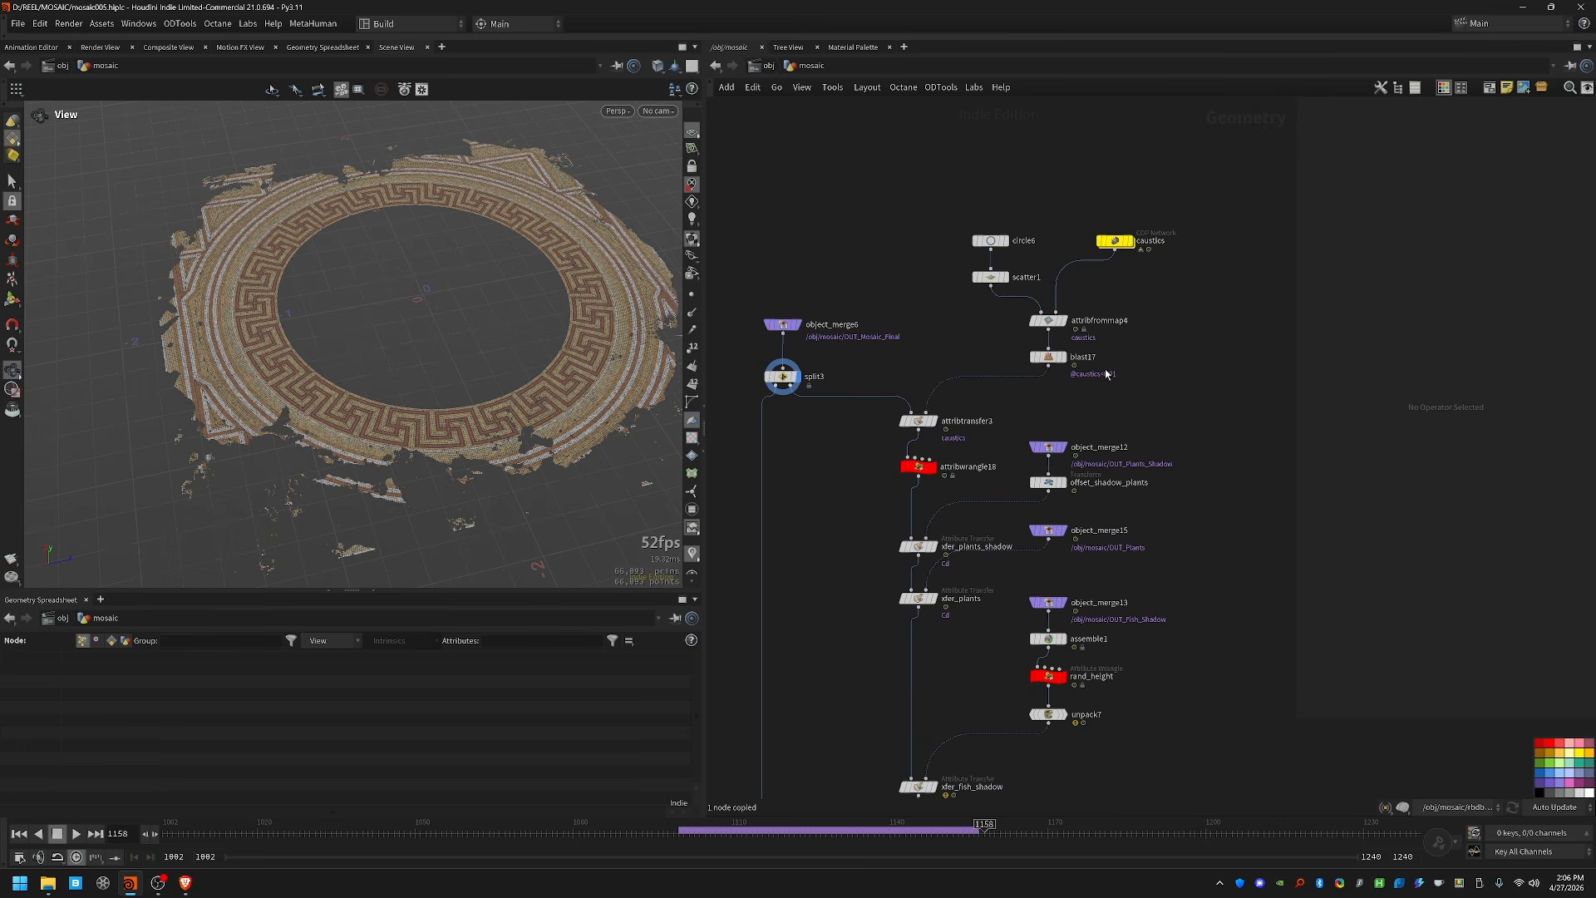
scroll(1079, 391, "up", 2)
middle_click_drag(990, 410, 1182, 446)
scroll(910, 505, "up", 1)
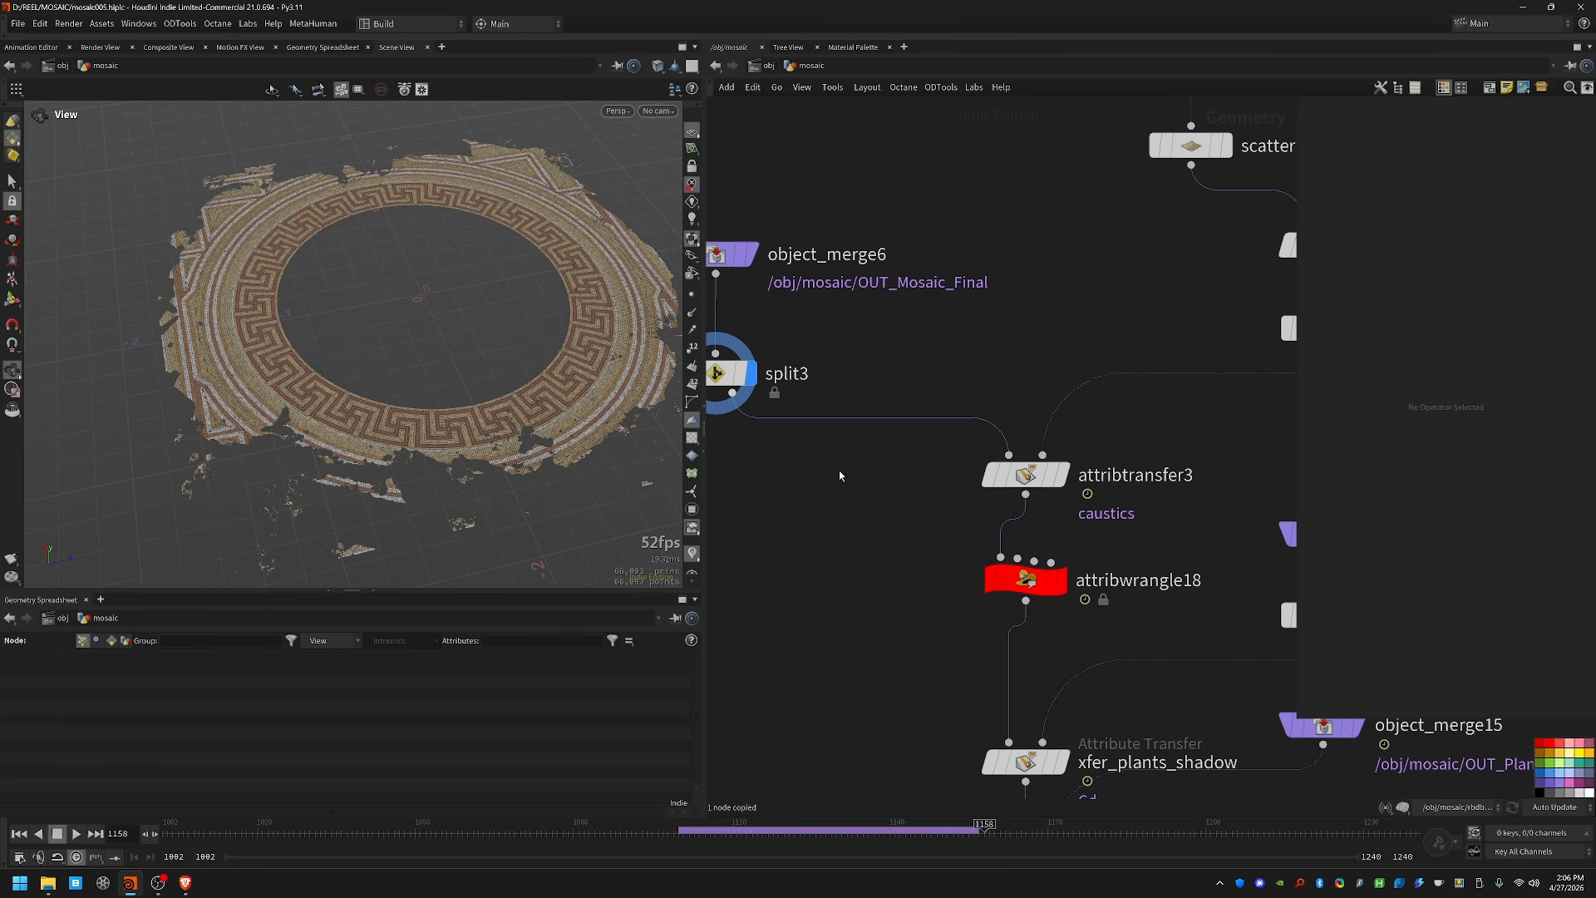
scroll(818, 469, "down", 3)
middle_click_drag(1035, 456, 967, 434)
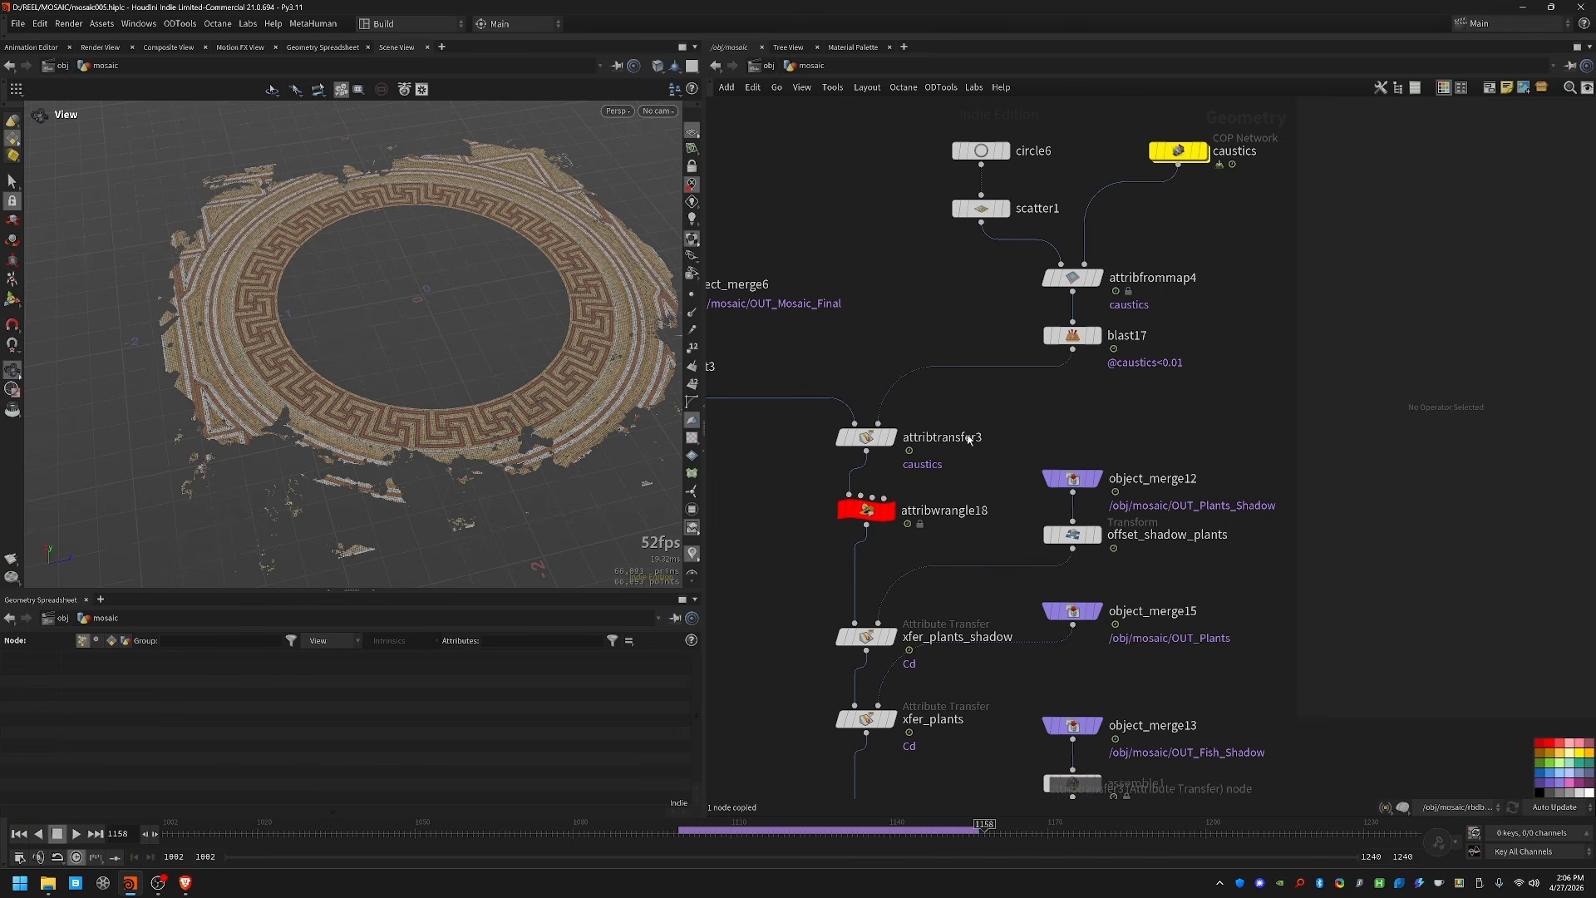
Step: Reframe the mosaic and display attribtransfer3 to examine the caustics transfer onto the water tiles
right_click_drag(428, 366, 366, 357)
left_click_drag(366, 357, 497, 337)
middle_click_drag(497, 338, 447, 380)
left_click(881, 436)
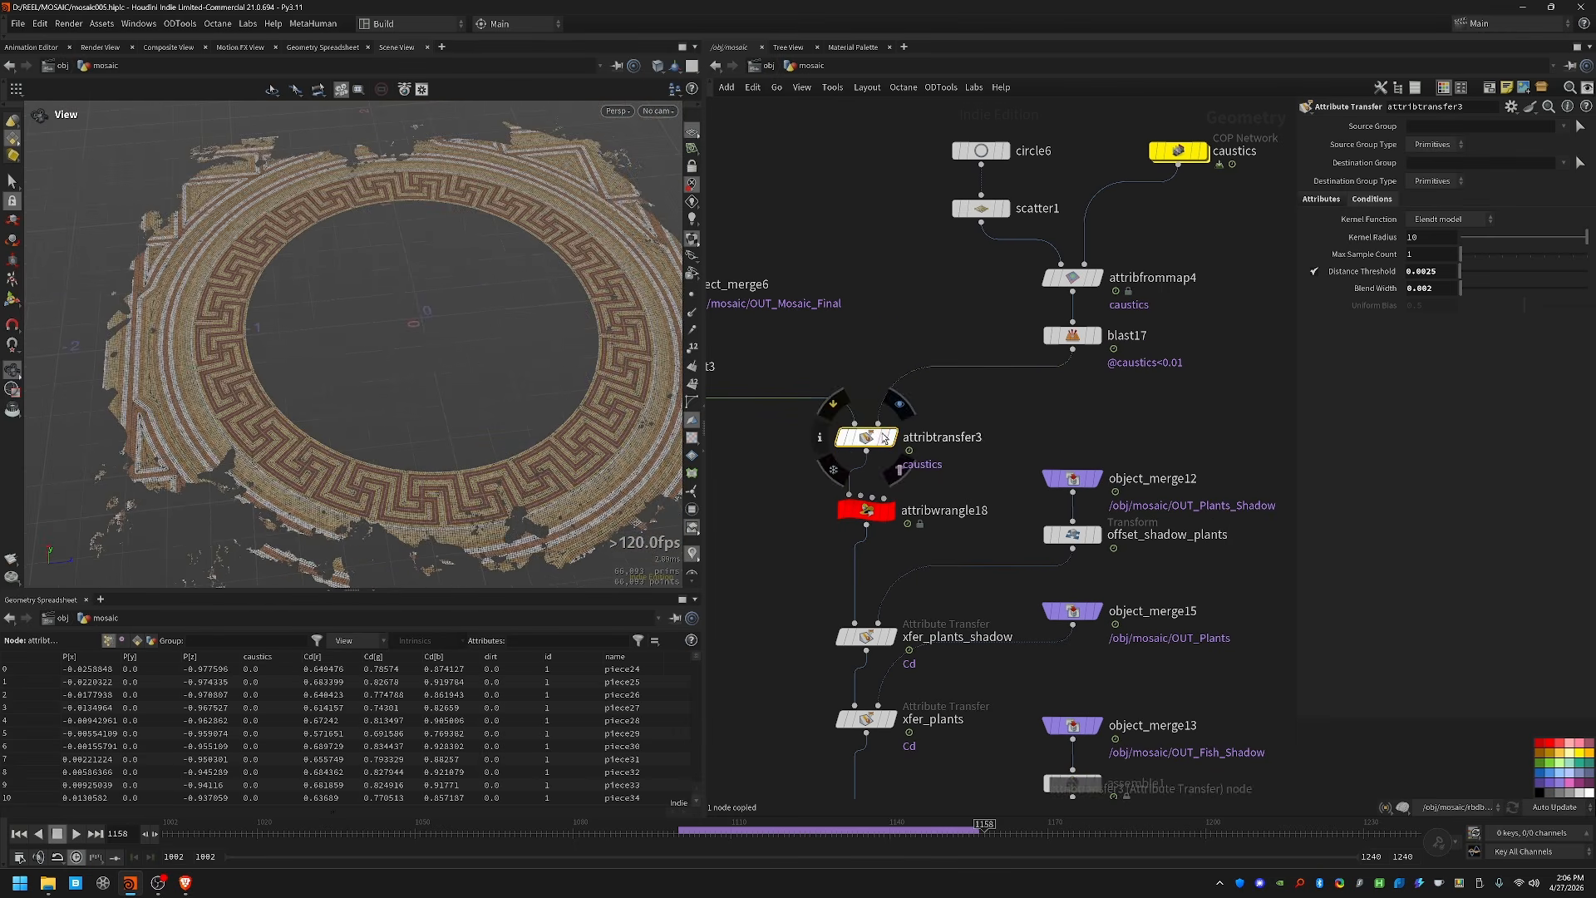
left_click(892, 436)
Step: Display object_merge12 and offset_shadow_plants to examine the shifted plant shadow geometry
left_click_drag(1033, 321, 1134, 387)
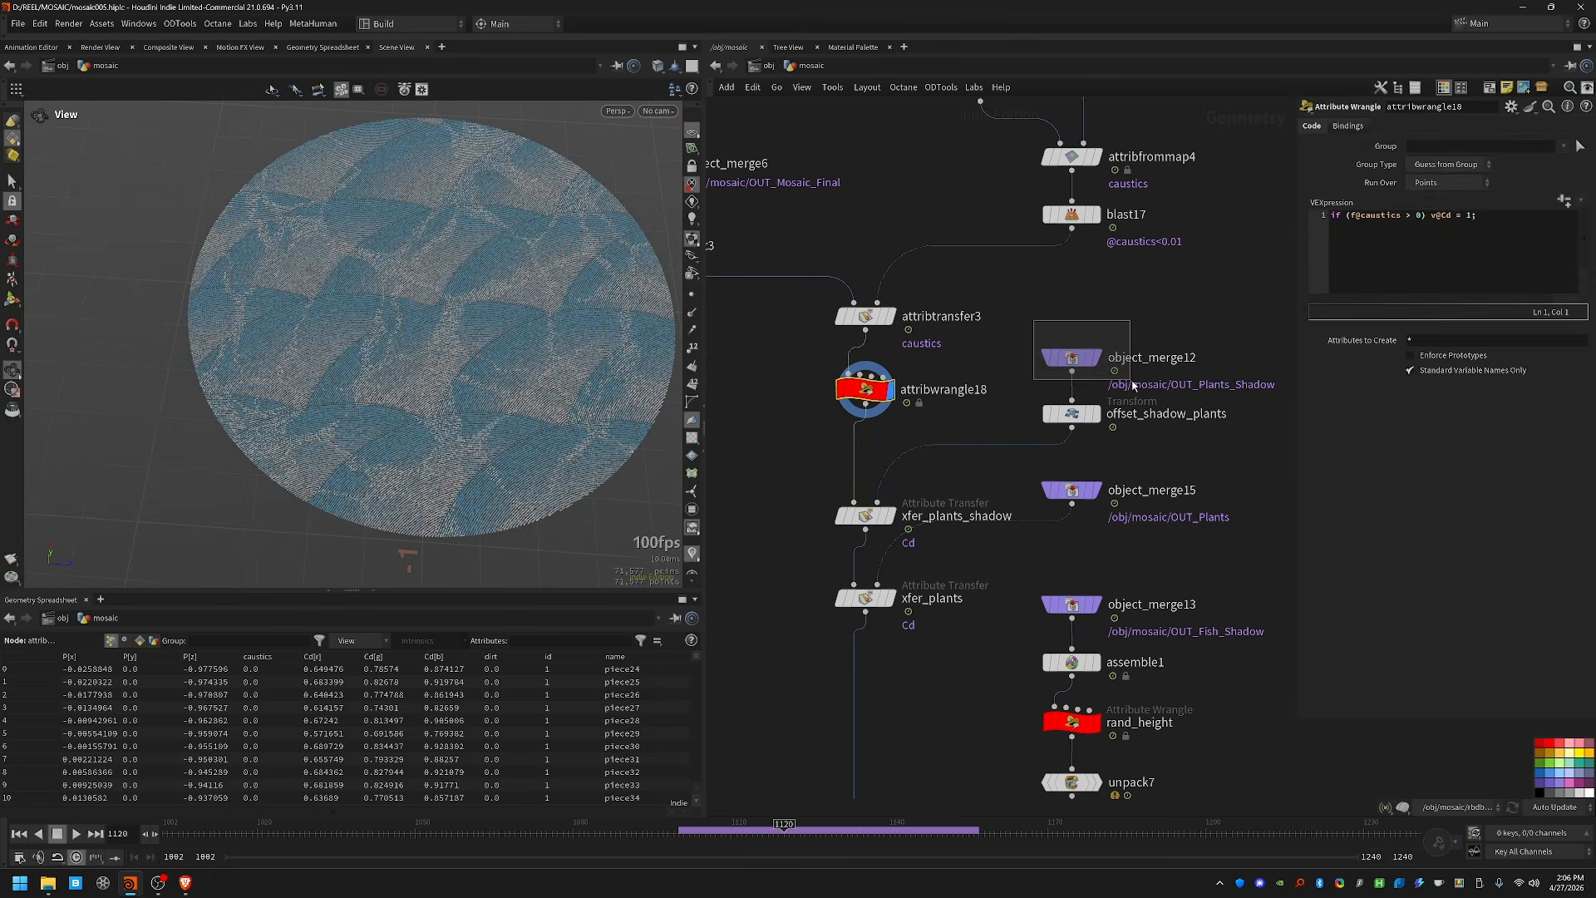
key("r")
left_click(1096, 413)
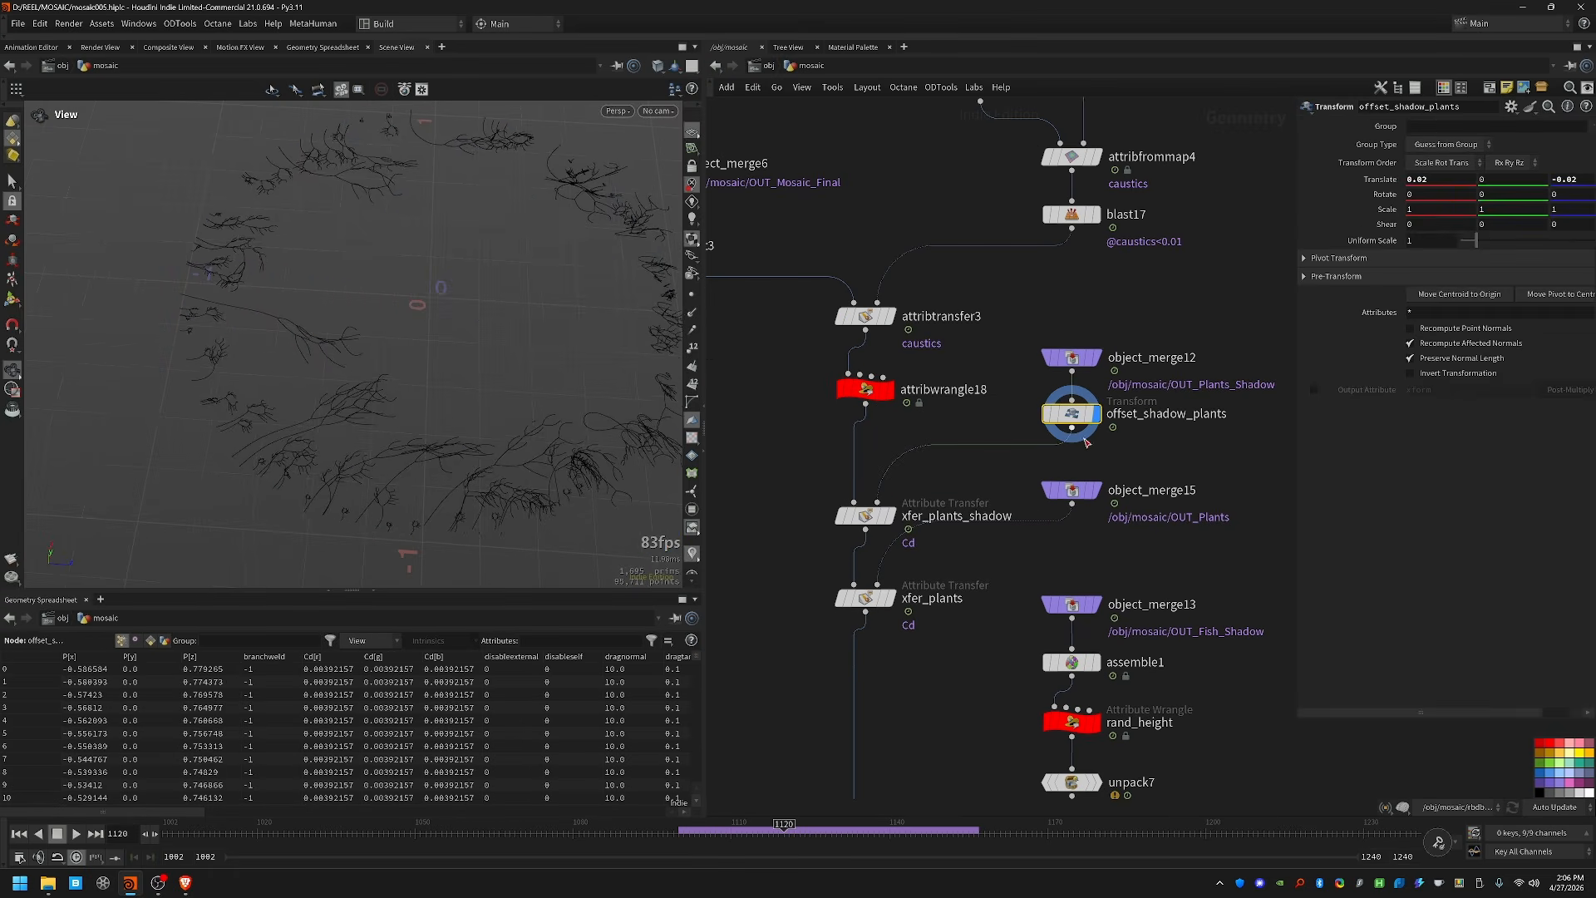
Step: Display the plant shadow and plant colour transfers on the mosaic, and the fish shadow geometry of object_merge13
left_click(888, 515)
left_click(888, 597)
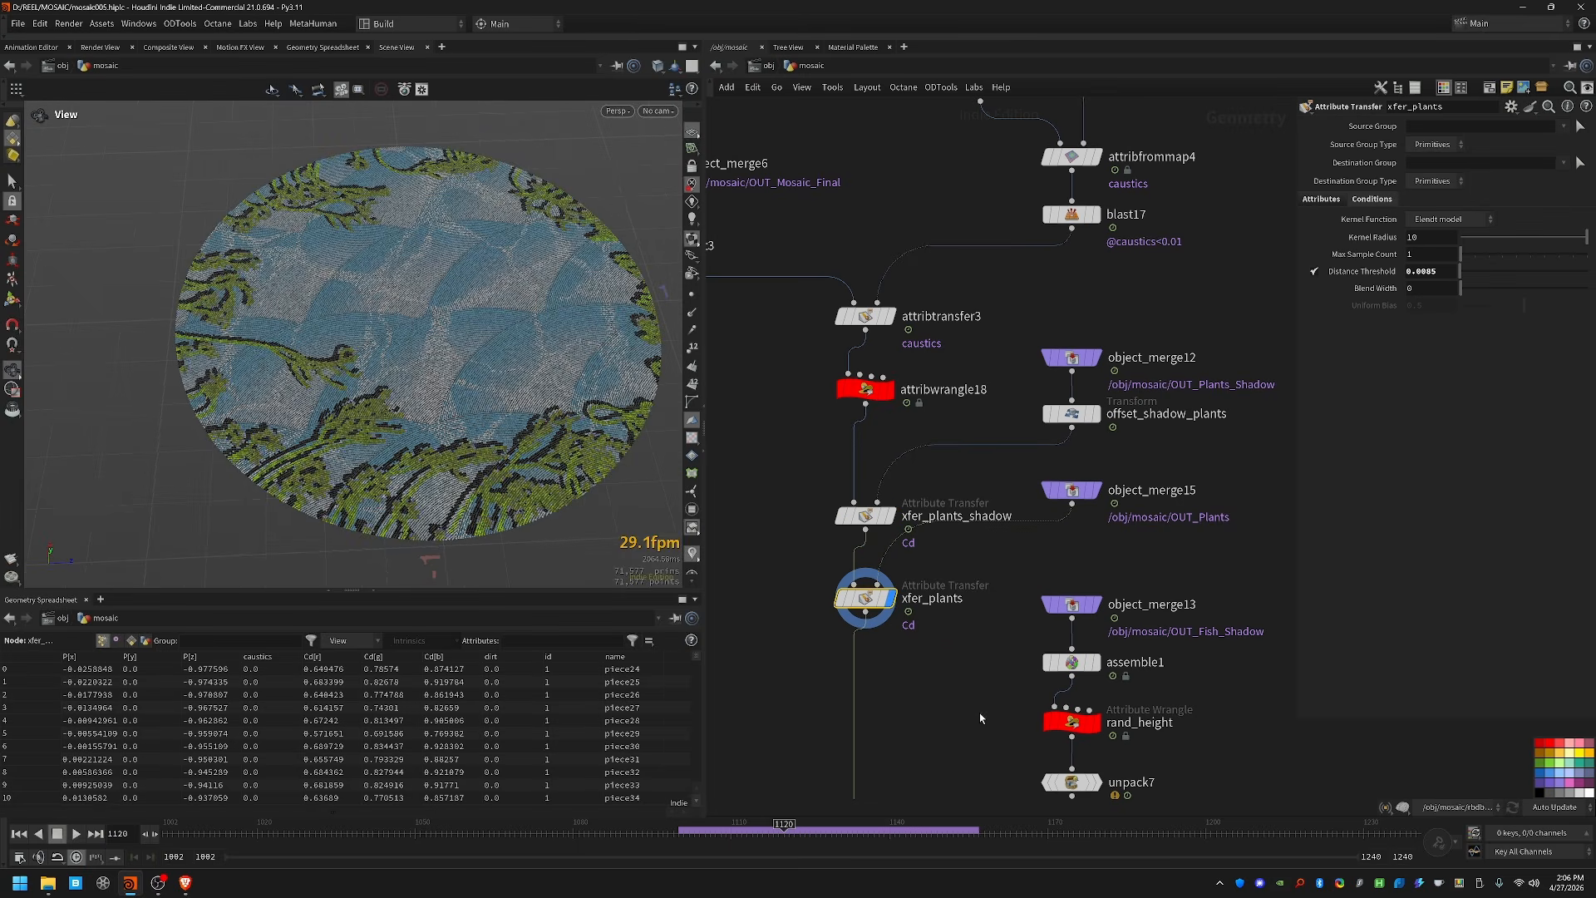
middle_click_drag(980, 712, 935, 384)
left_click(1057, 304)
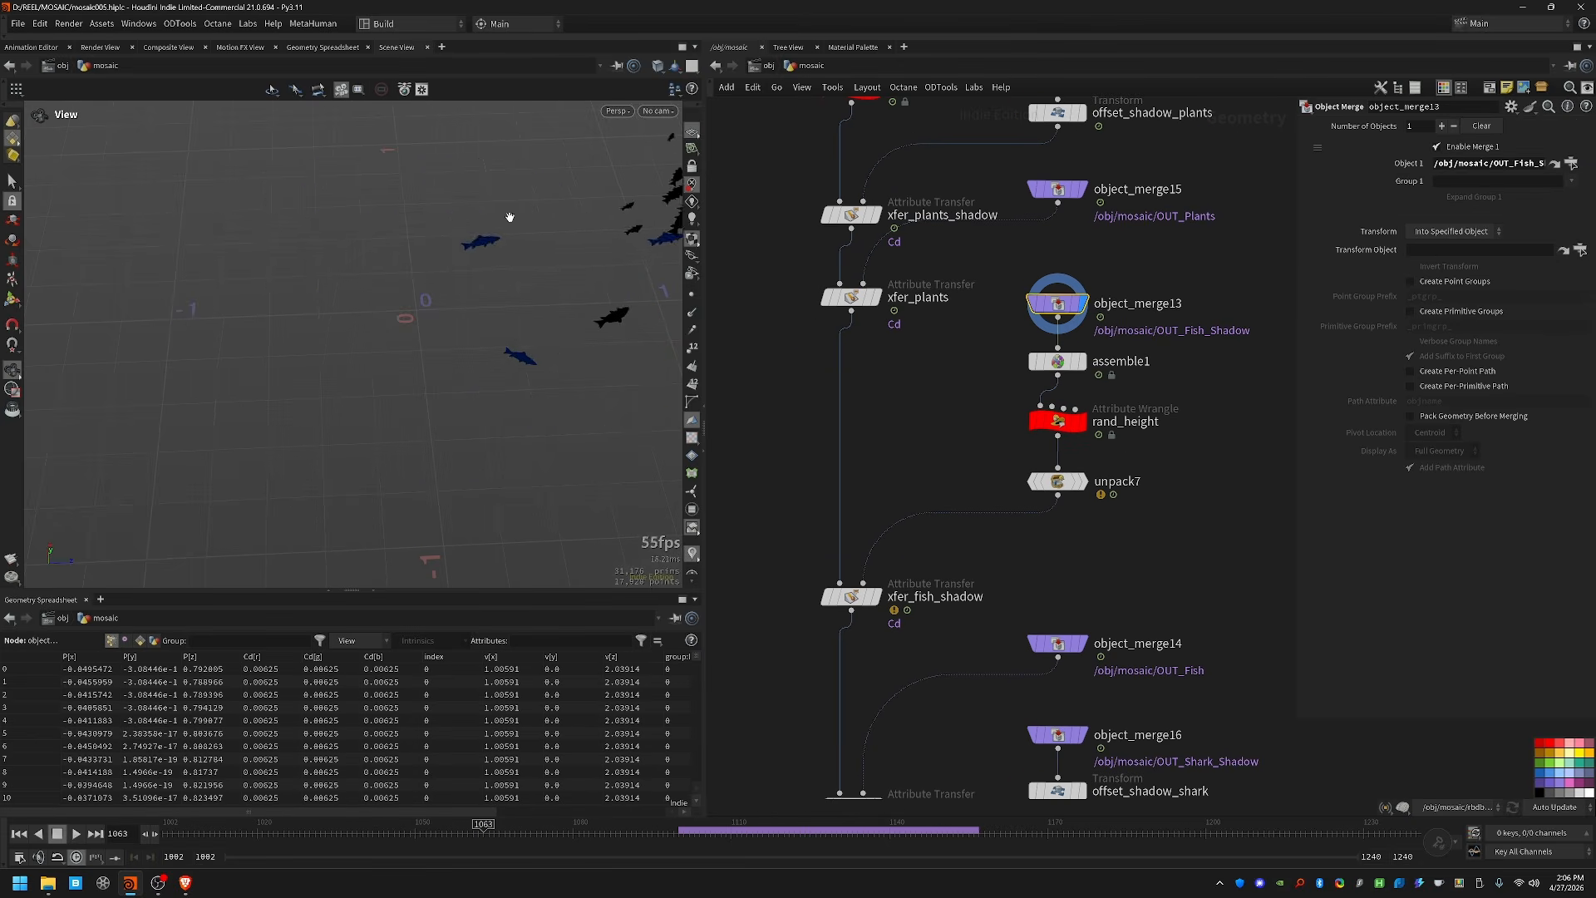
middle_click_drag(546, 315, 415, 303)
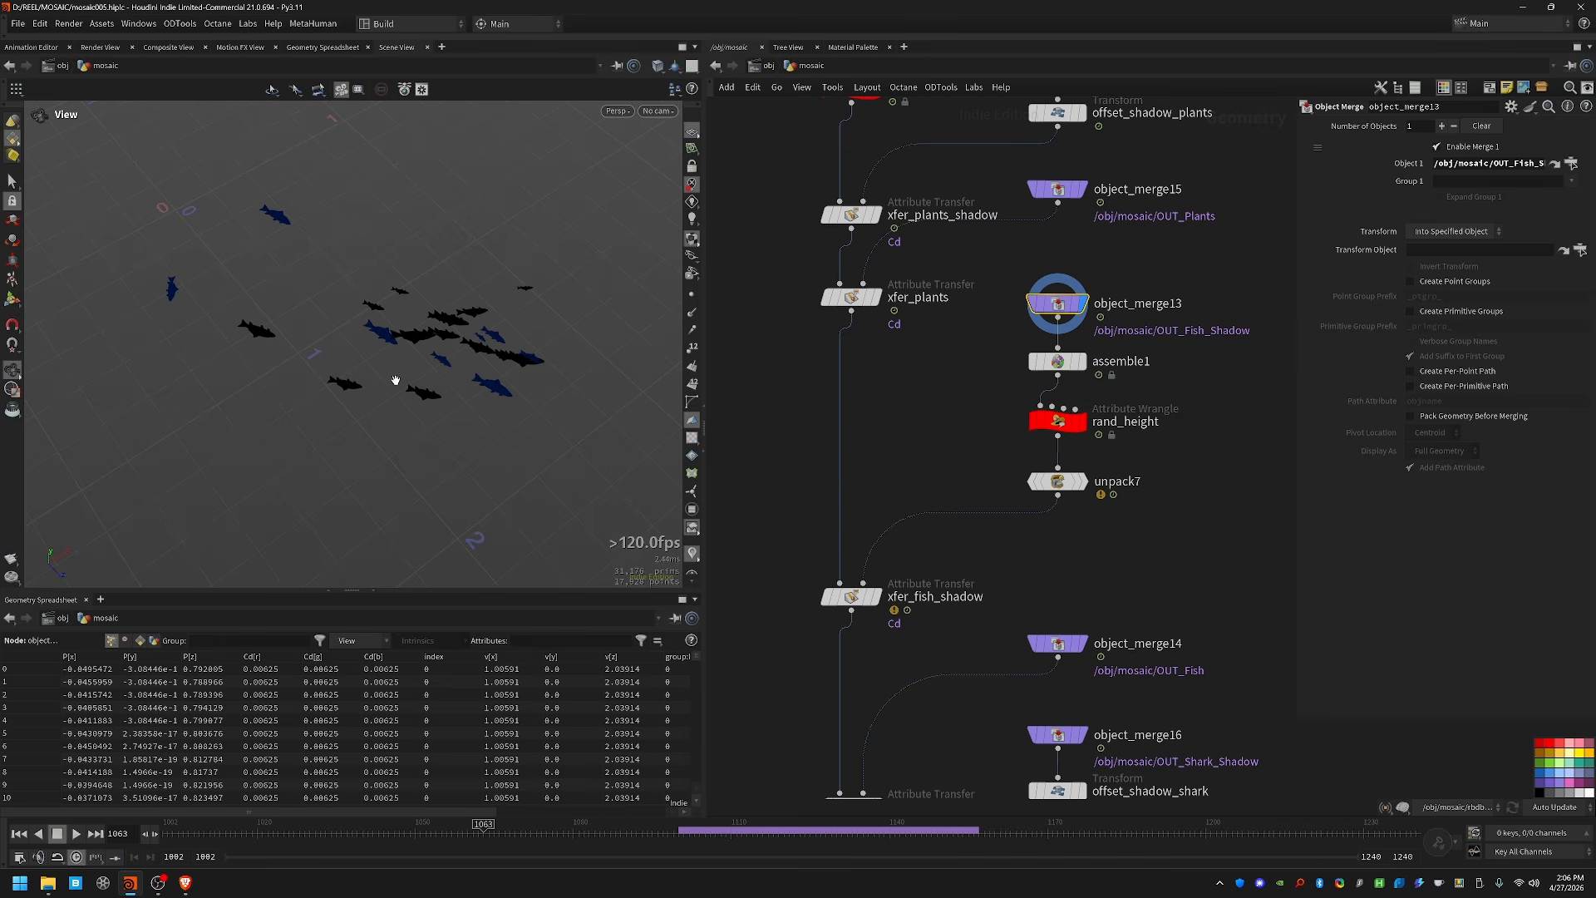
Step: Display rand_height to examine the random offset of the fish shadow pieces, trying another Max value and undoing it
left_click_drag(995, 354, 1114, 396)
key("r")
left_click_drag(962, 405, 1213, 435)
key("r")
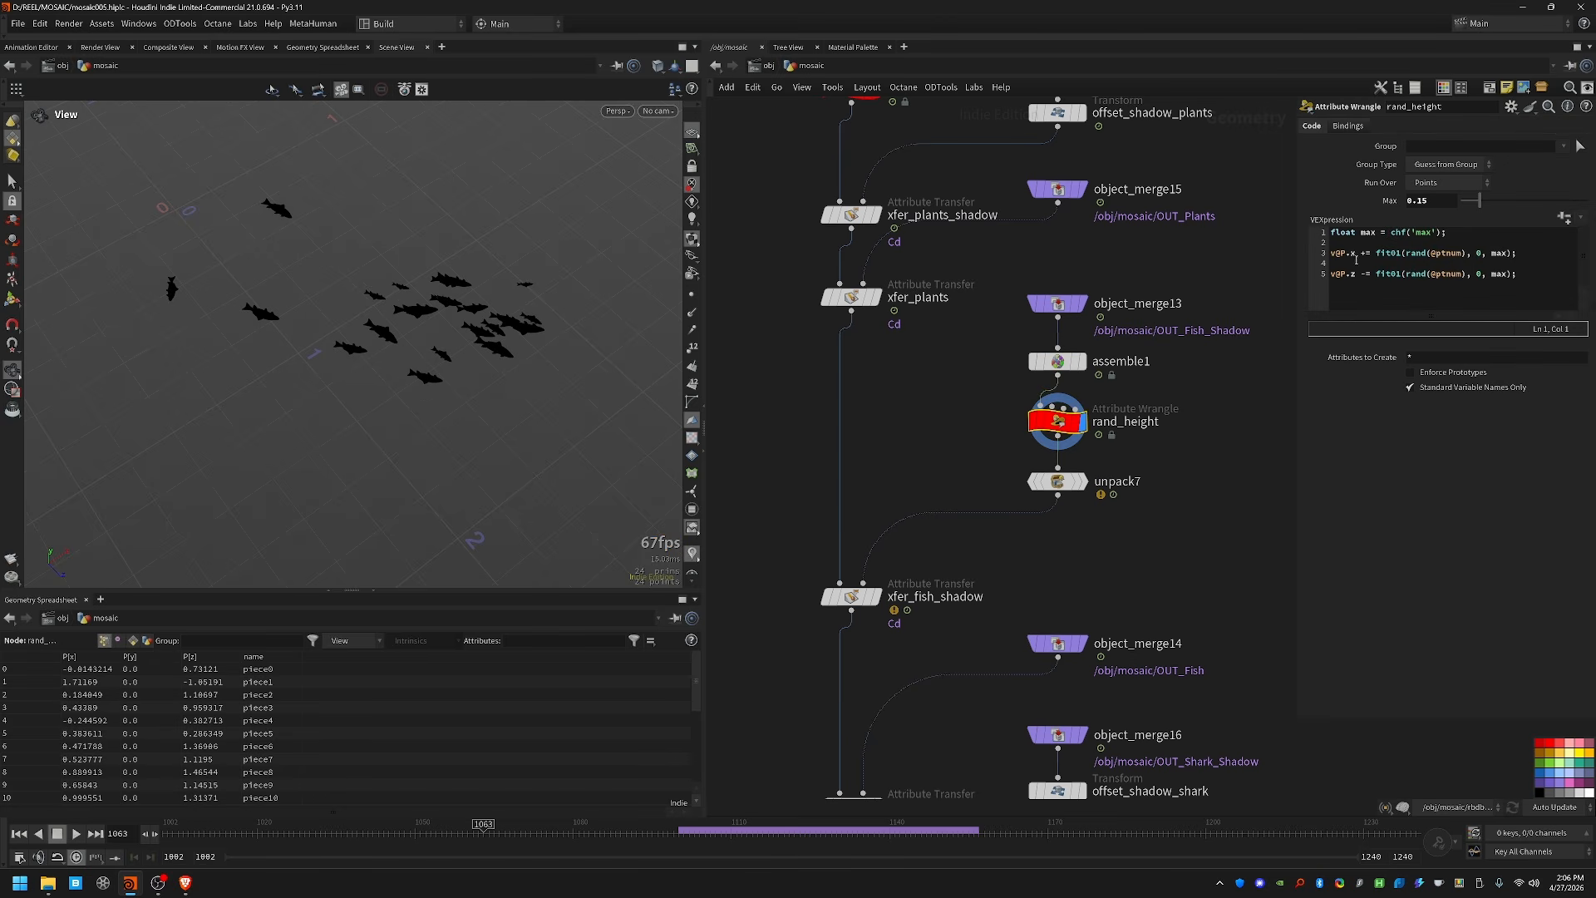
left_click_drag(1480, 202, 1512, 202)
key("ctrl+z")
Step: Display xfer_fish_shadow and walk down the transfer chain through xfer_fish, xfer_shark_shadow and xfer_shark to xfer_waves
left_click_drag(1147, 456, 972, 507)
key("r")
middle_click_drag(904, 527, 918, 466)
key("Down")
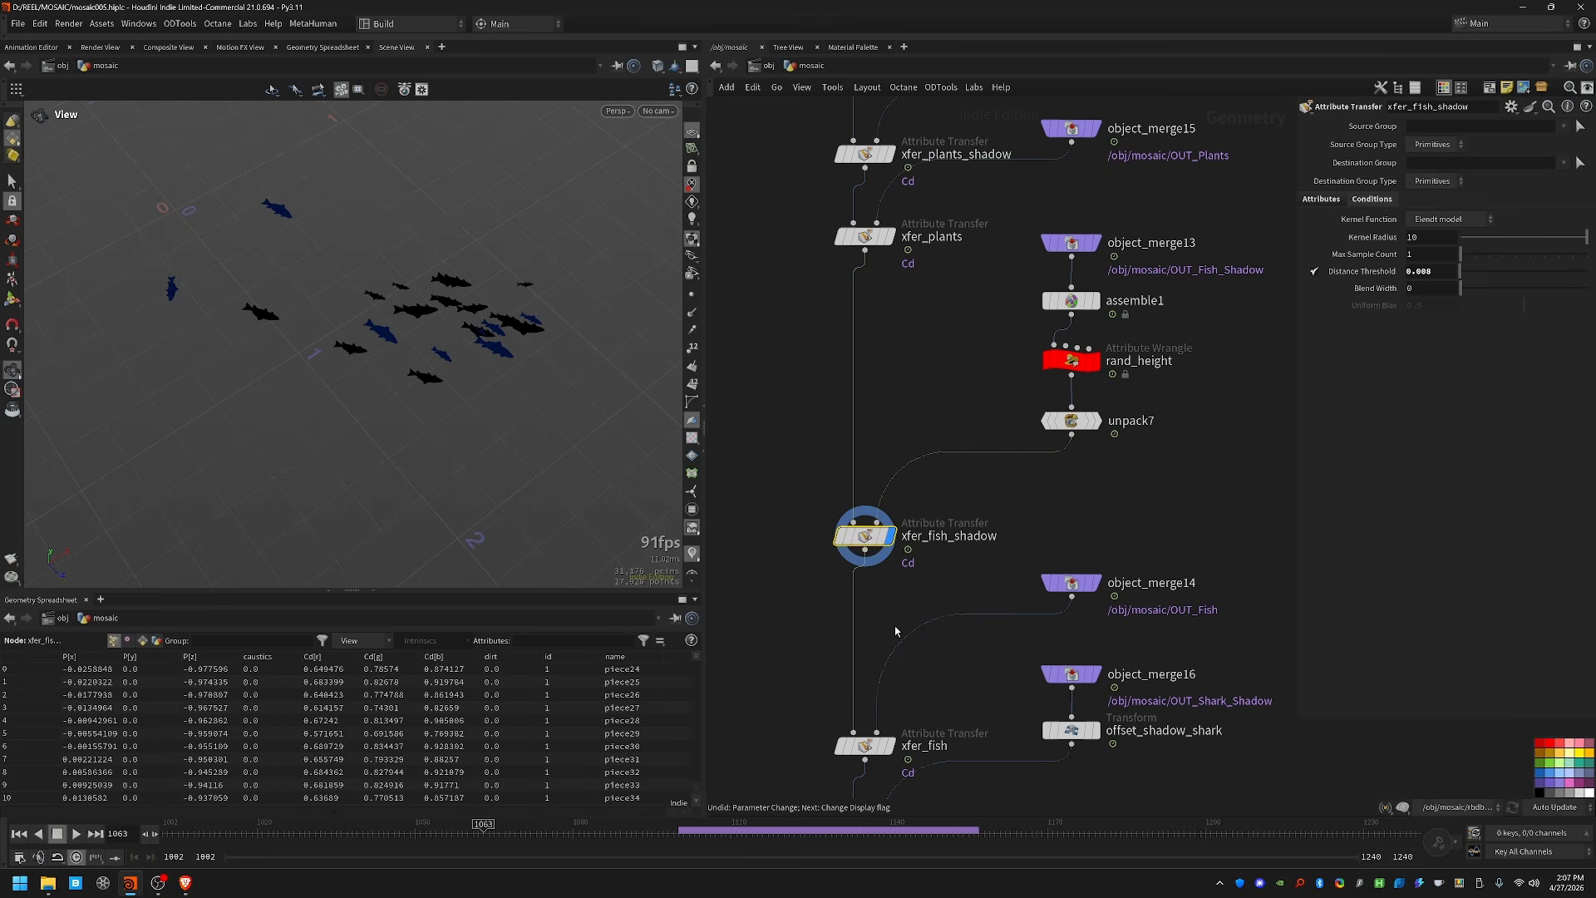
key("Down")
key("Down")
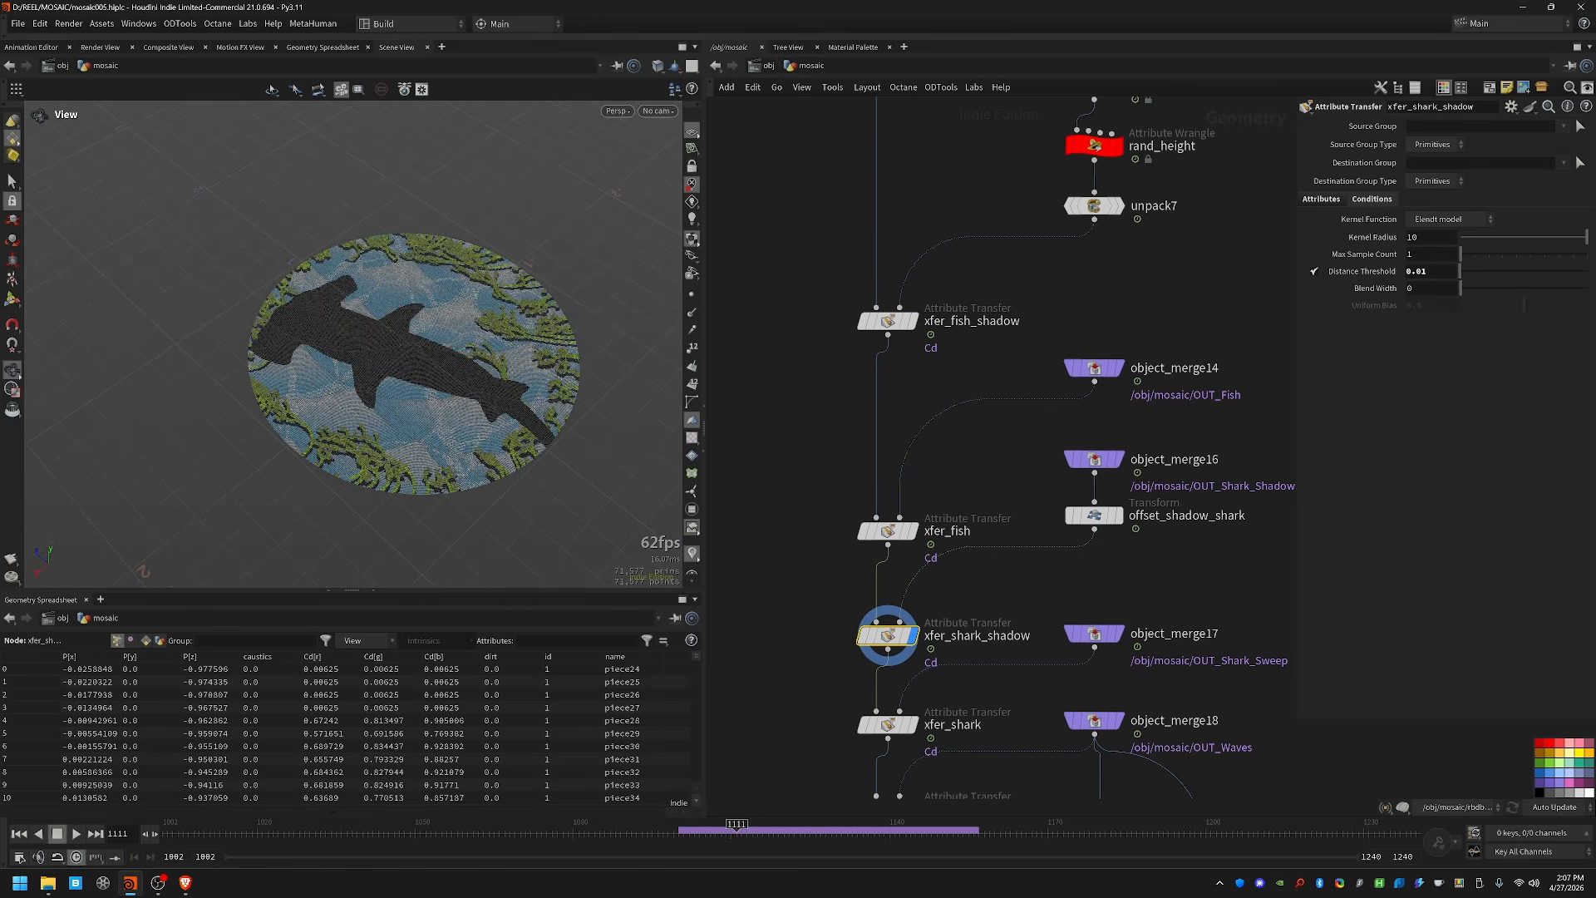
key("Down")
key("Down")
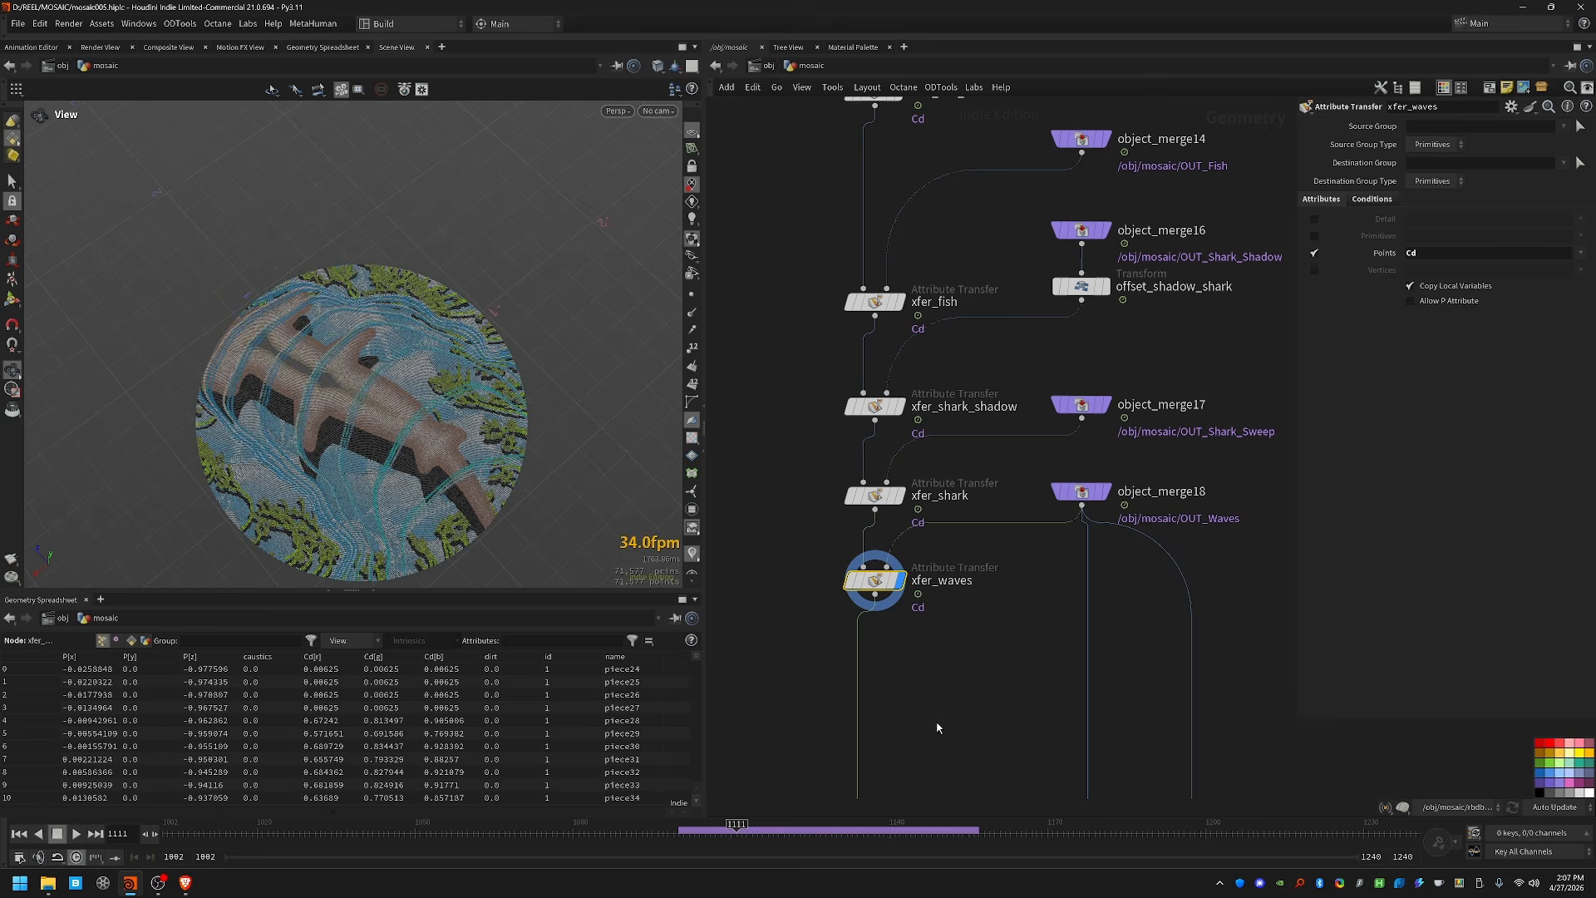
Step: Examine the wave colours on the mosaic up close and the nodes that follow xfer_waves
middle_click_drag(937, 727, 940, 491)
scroll(993, 464, "down", 3)
middle_click_drag(1029, 605, 967, 578)
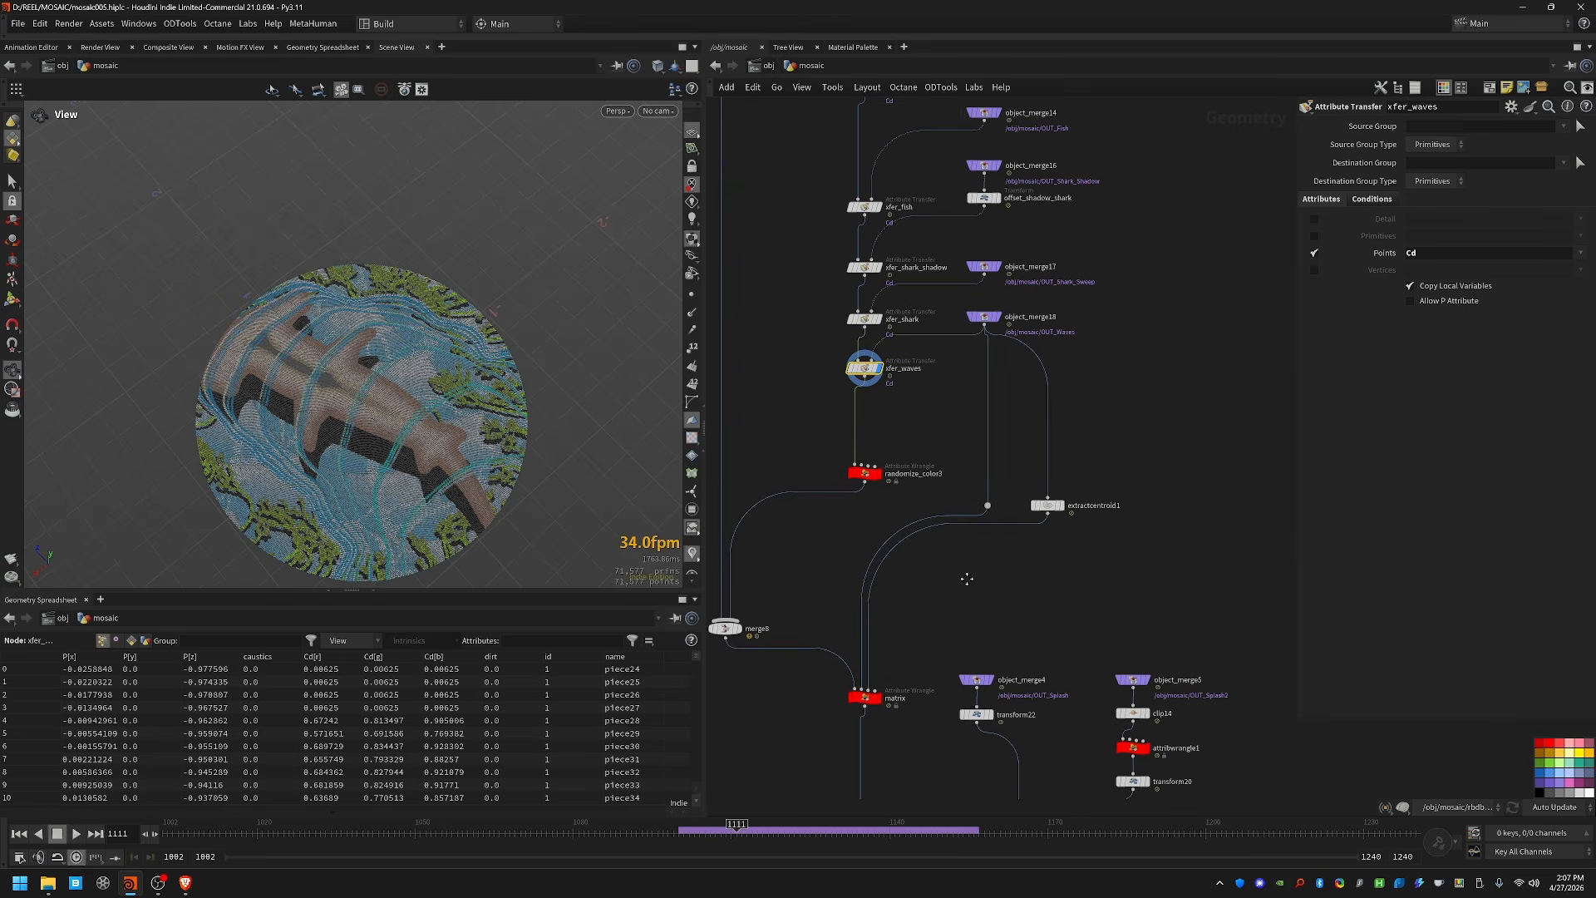
scroll(833, 393, "up", 4)
scroll(640, 399, "up", 3)
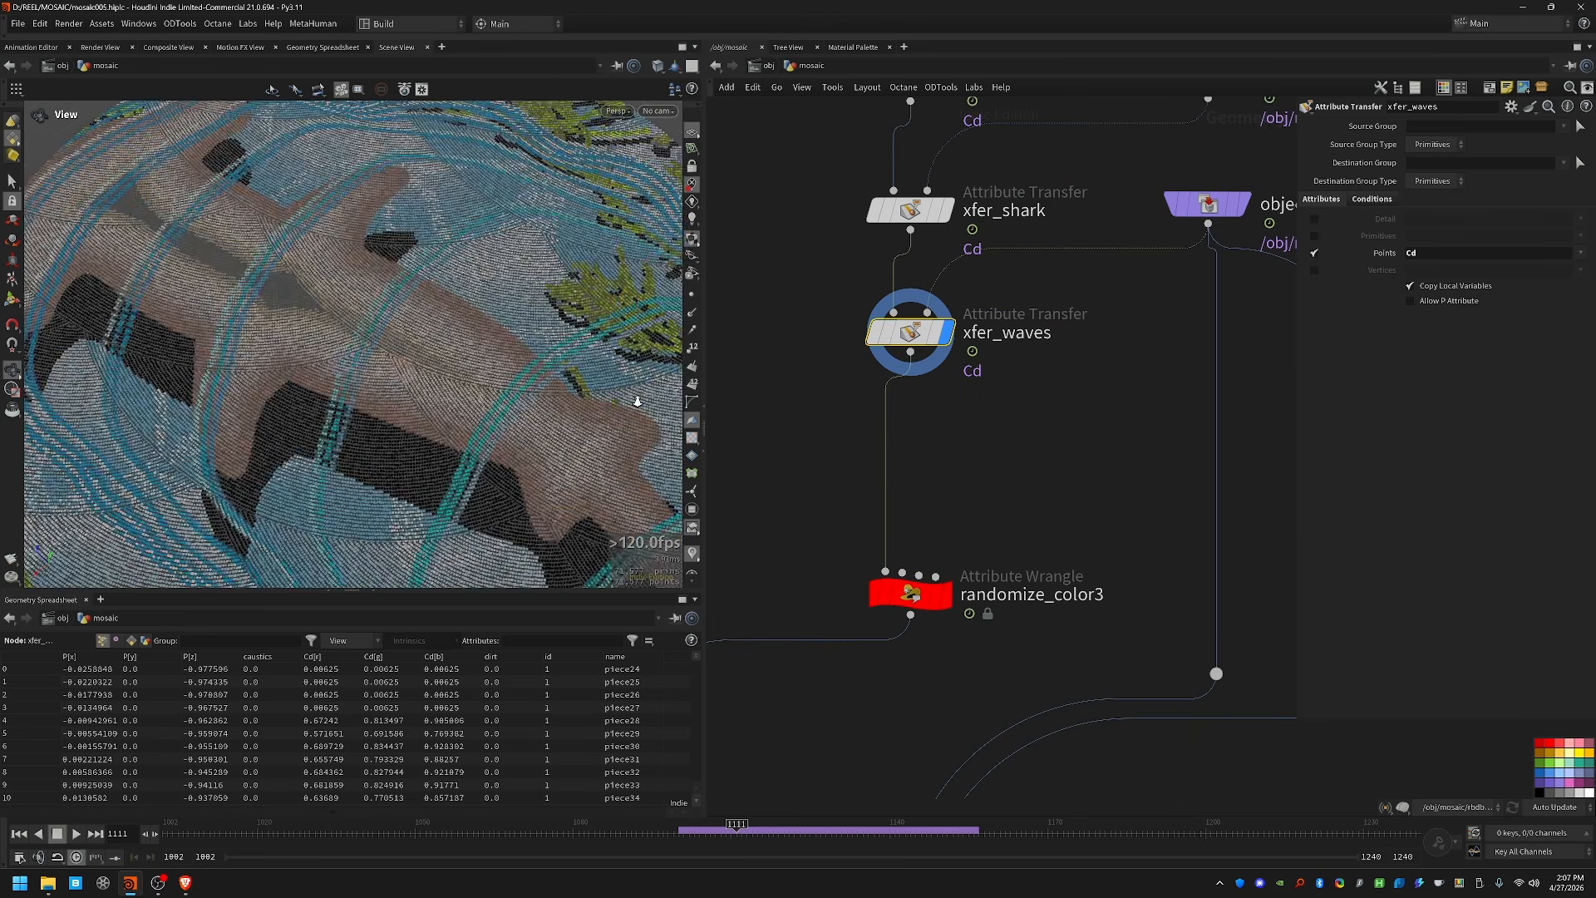
left_click_drag(635, 399, 500, 397)
scroll(498, 397, "up", 3)
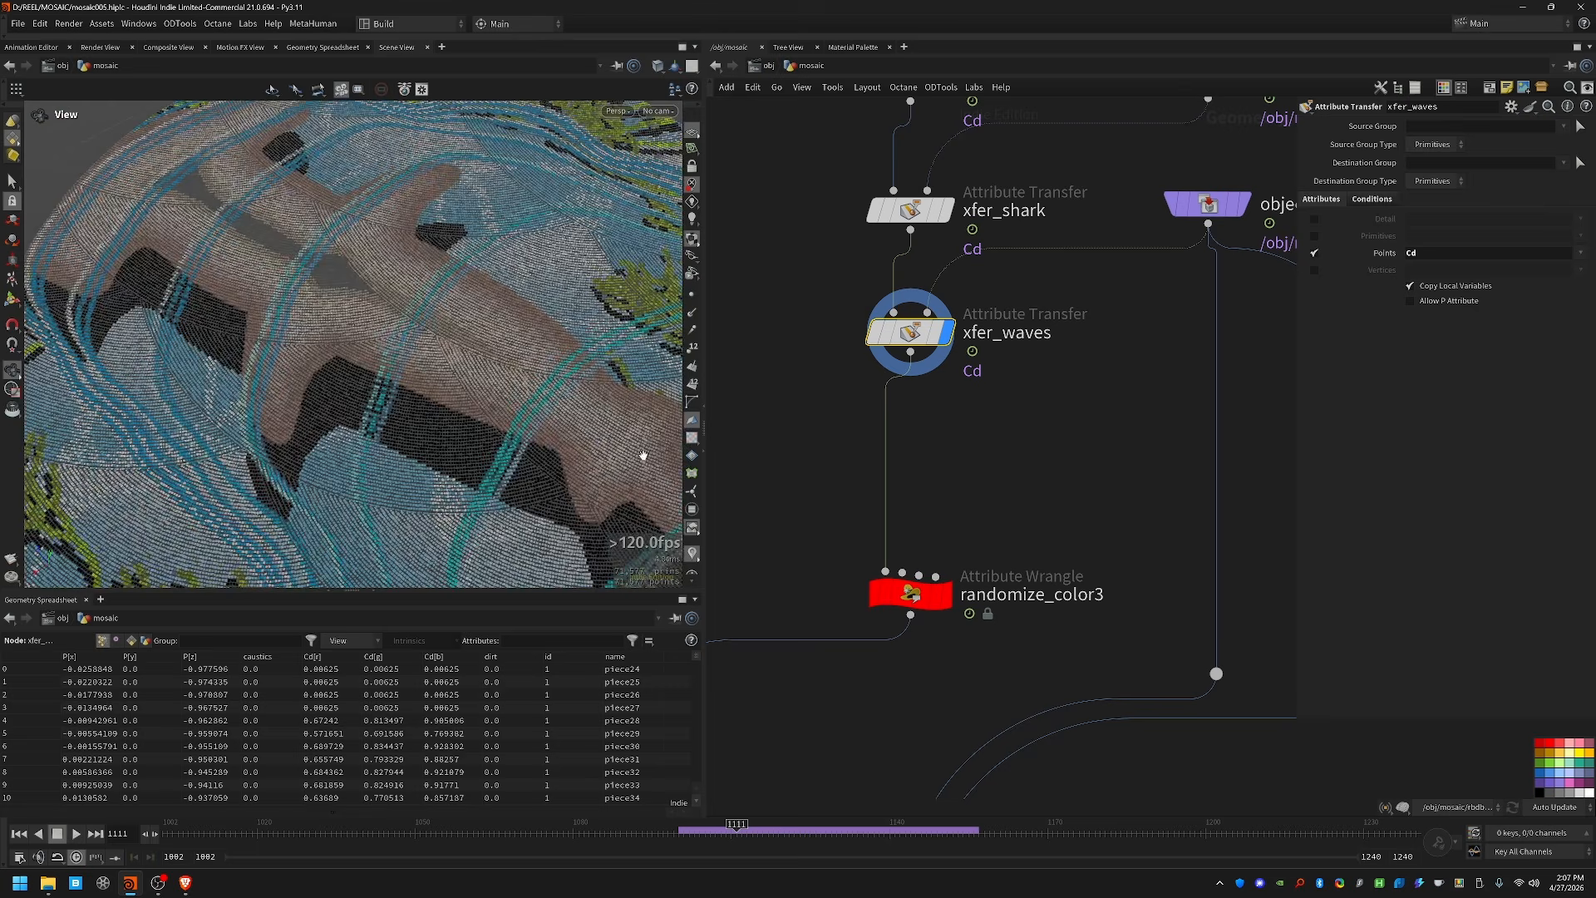
Step: Display randomize_color3 to view the colour variation per tile, and merge8 to view the water disc combined with its border
left_click(907, 593)
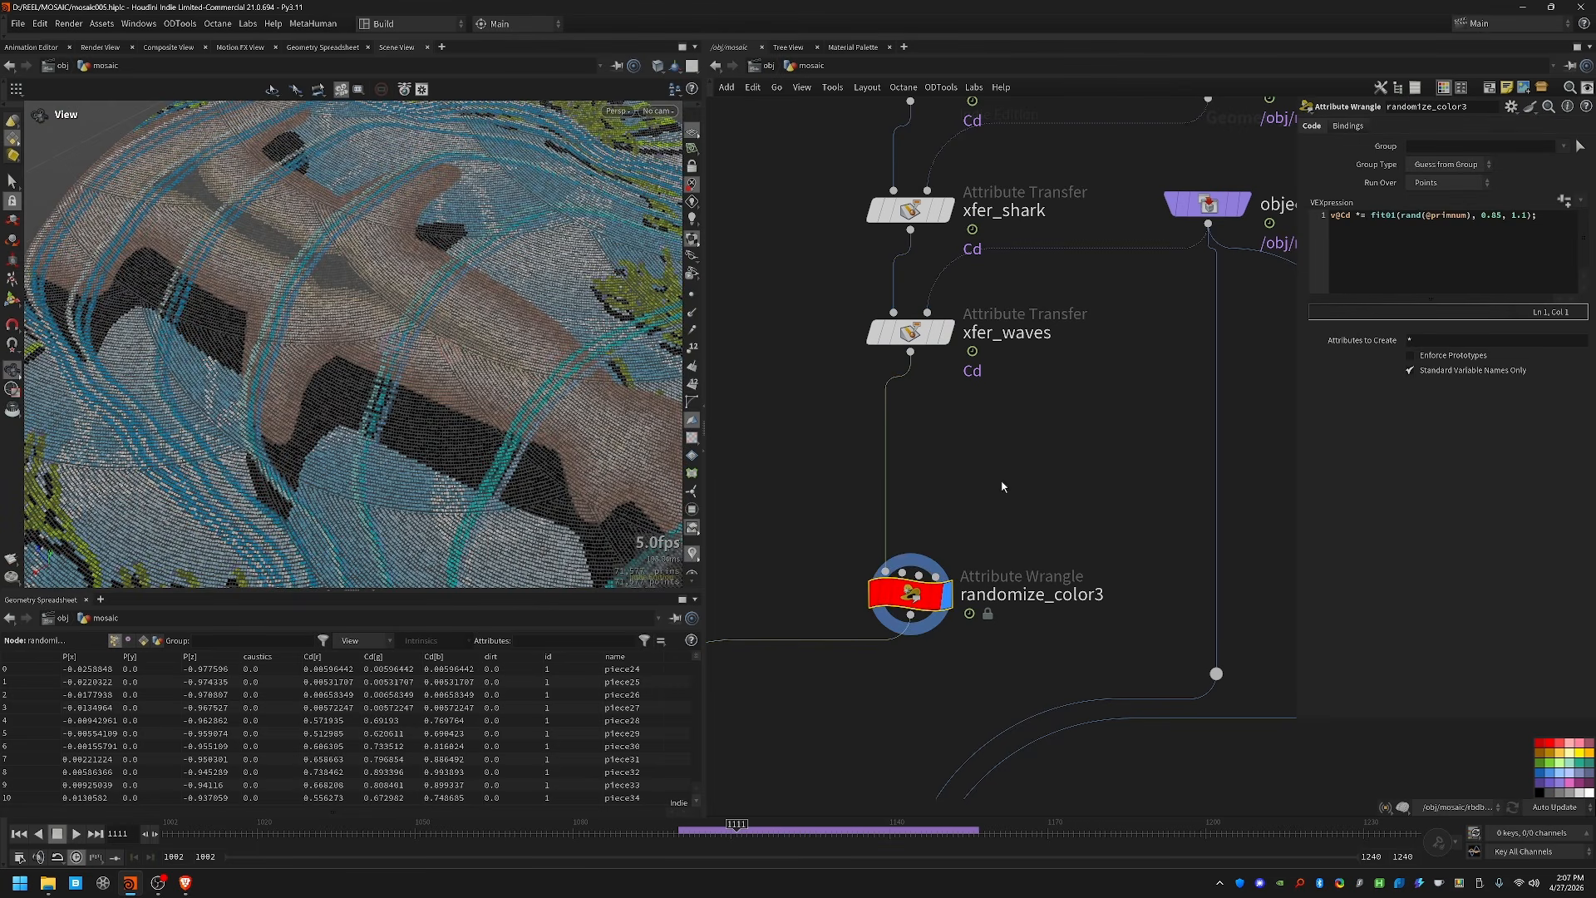
scroll(1003, 486, "down", 3)
scroll(434, 381, "down", 5)
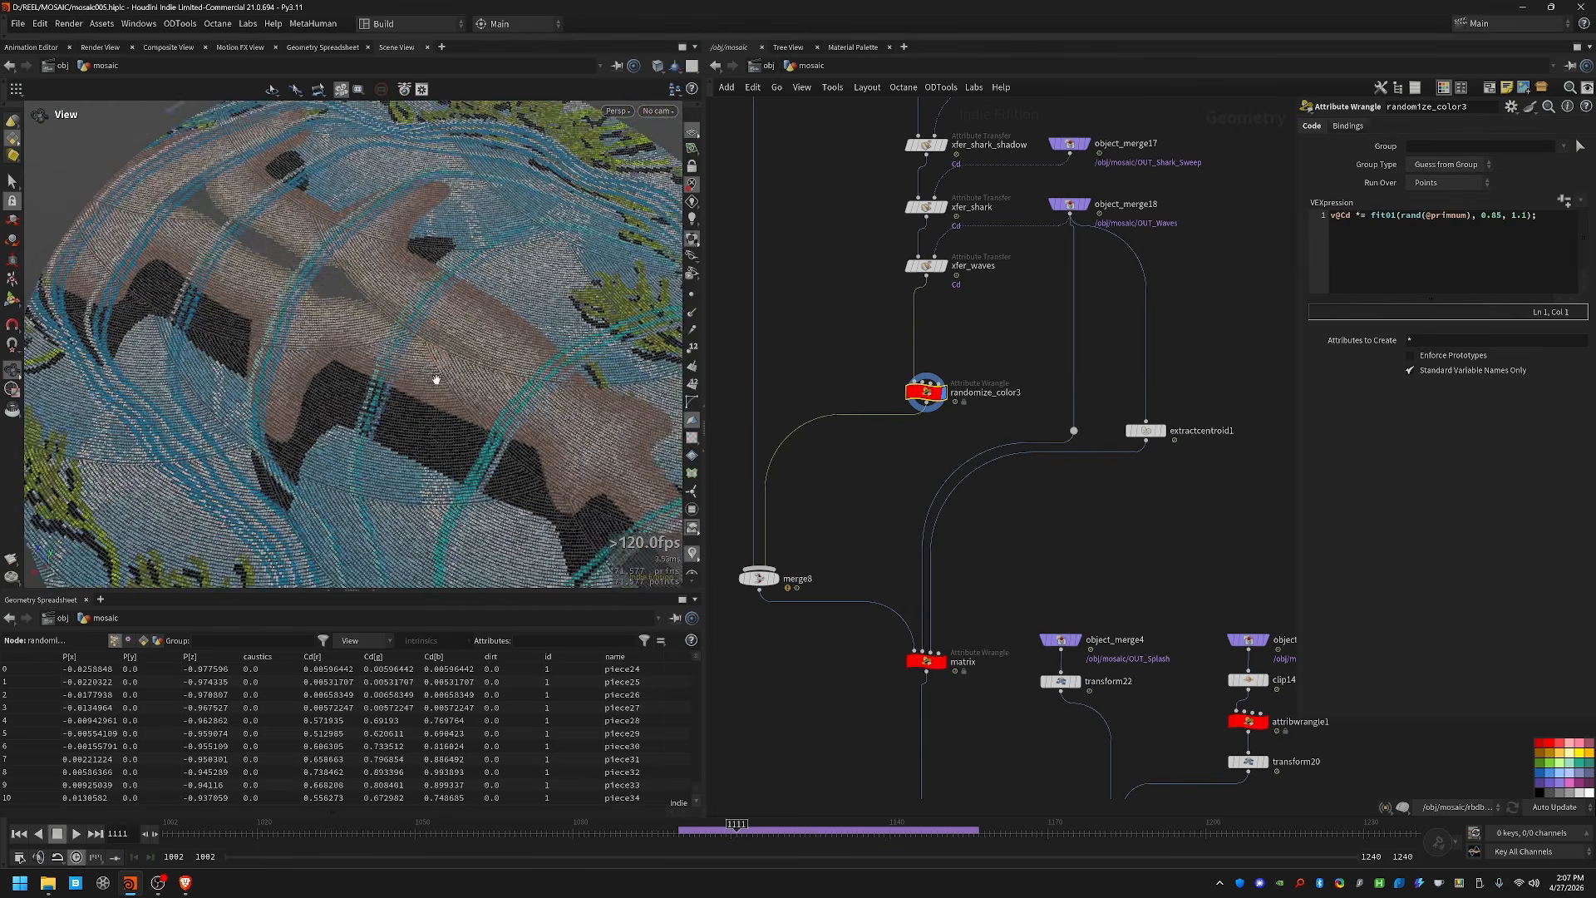
left_click(759, 577)
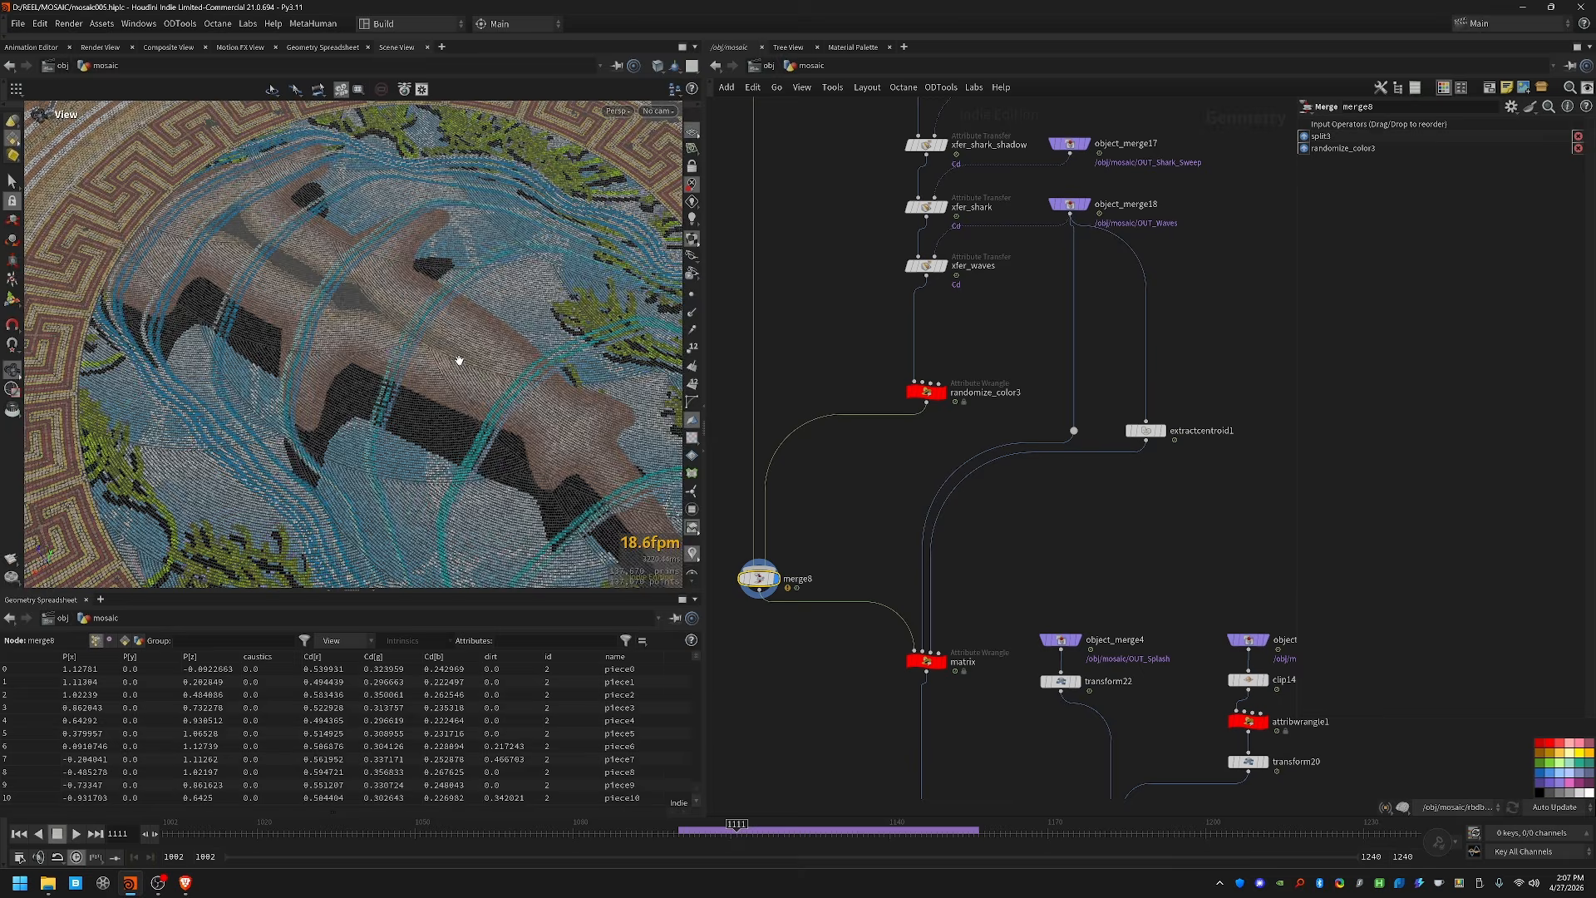
right_click_drag(456, 359, 357, 381)
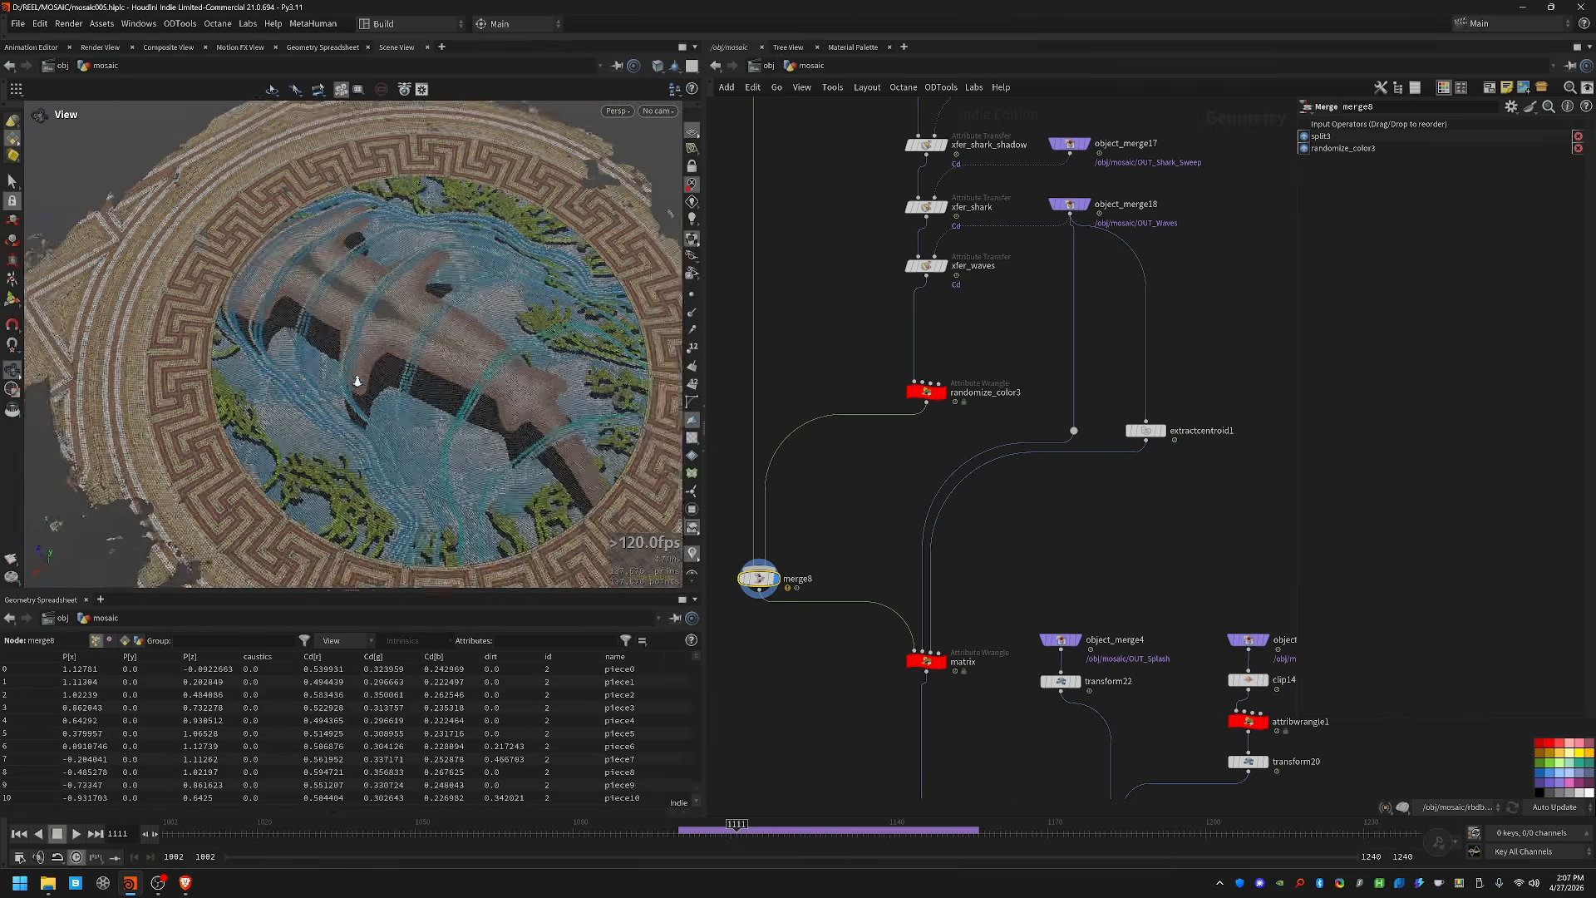
left_click_drag(356, 382, 436, 434)
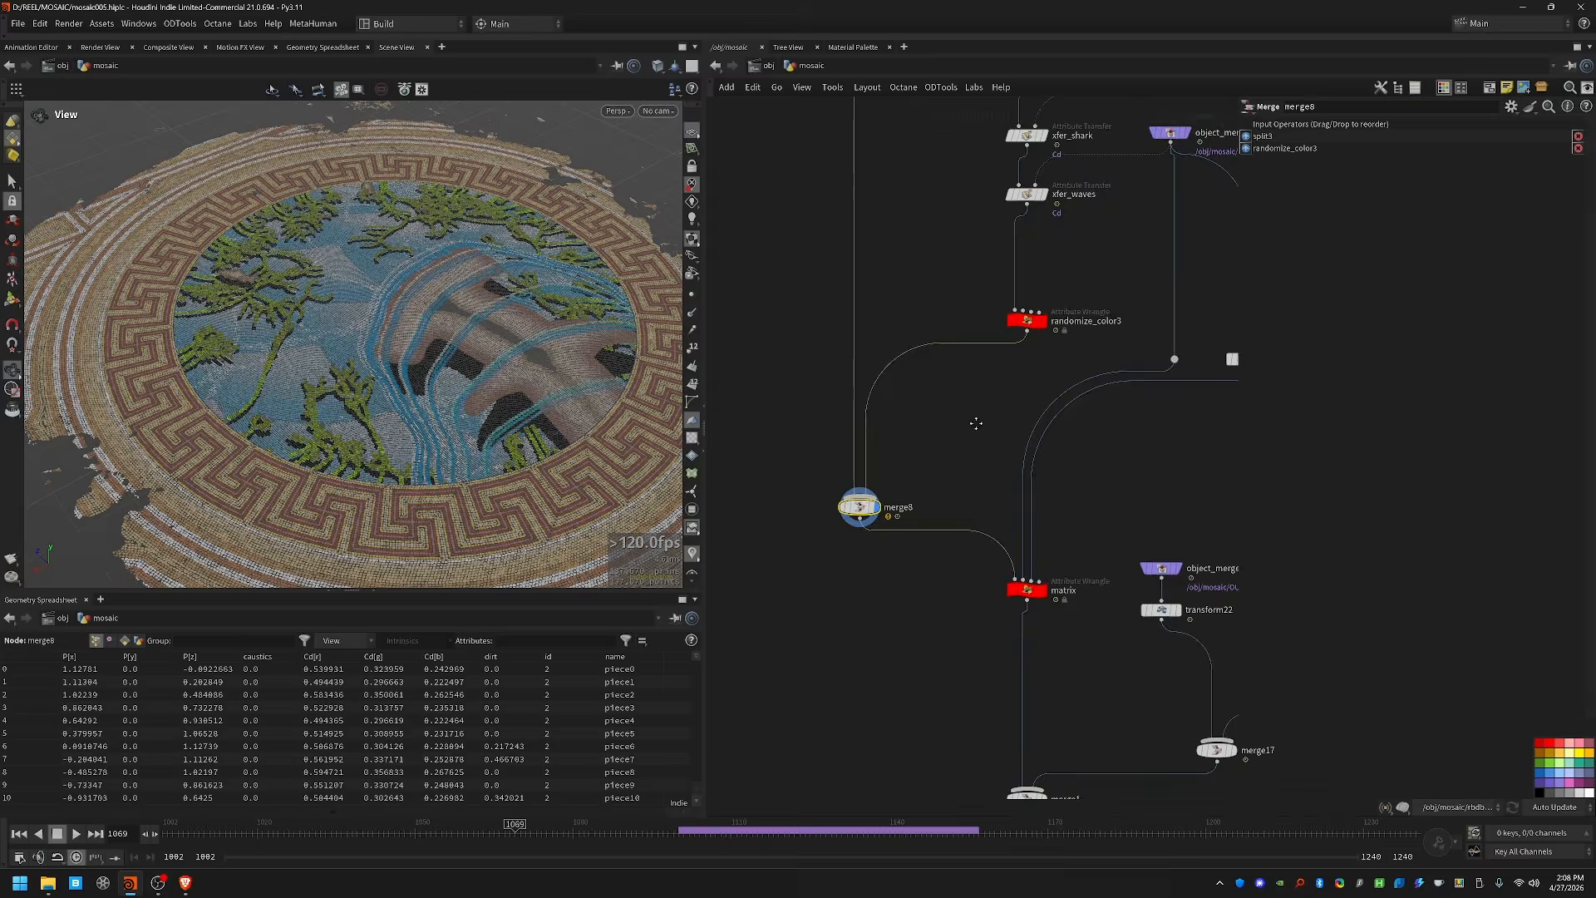
Step: Display the matrix wrangle below merge8 to examine its effect on the mosaic tiles
middle_click_drag(976, 422, 930, 449)
left_click(930, 448)
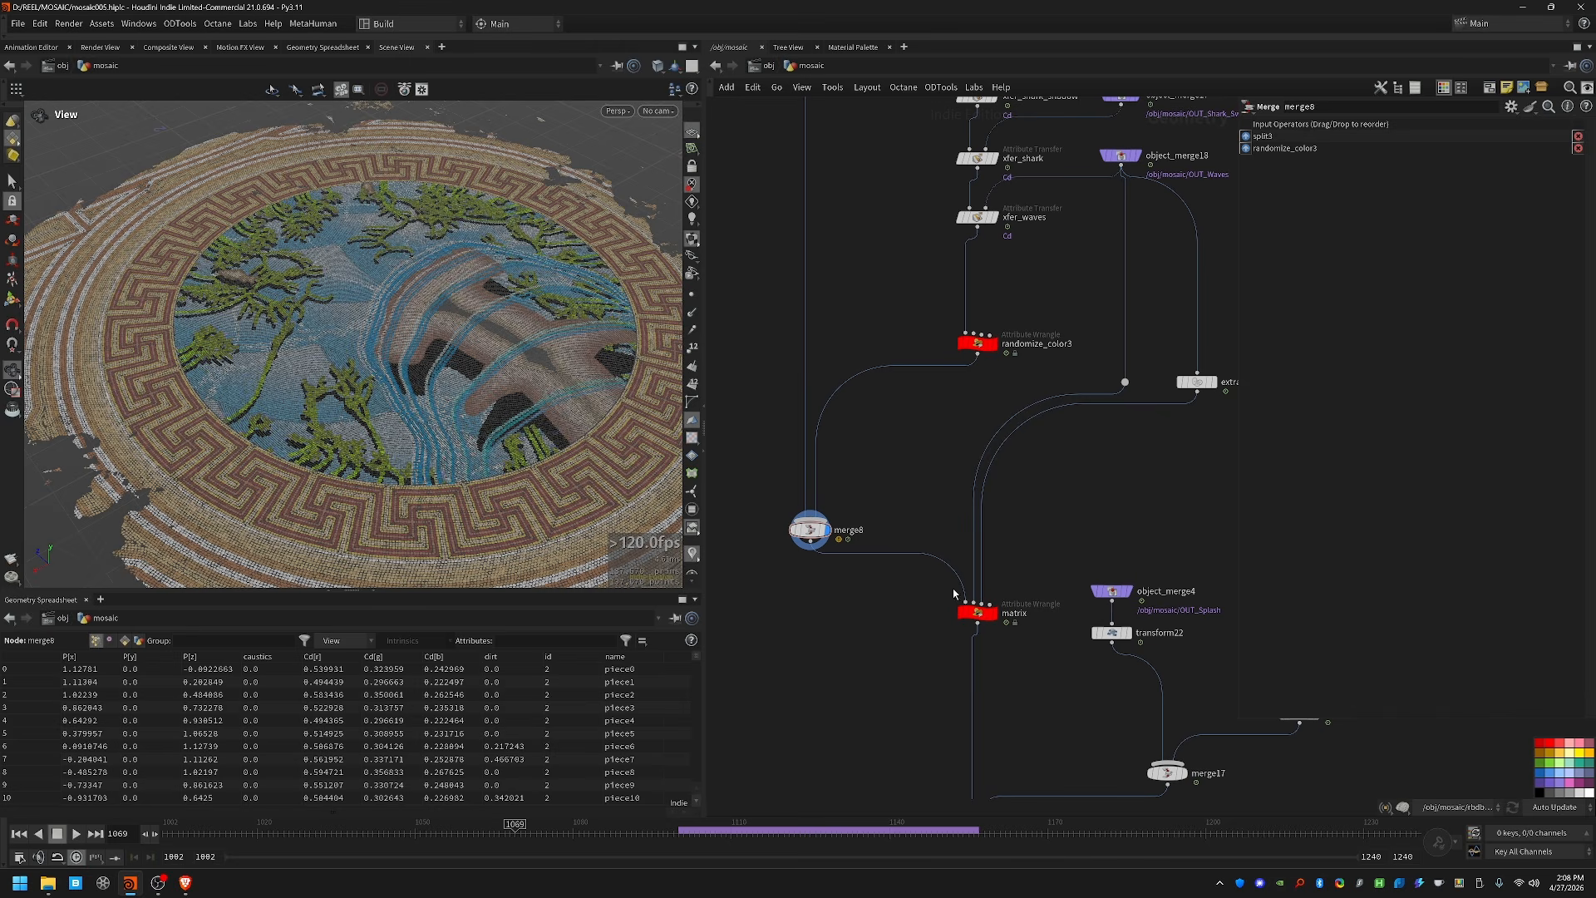
middle_click_drag(920, 695, 838, 695)
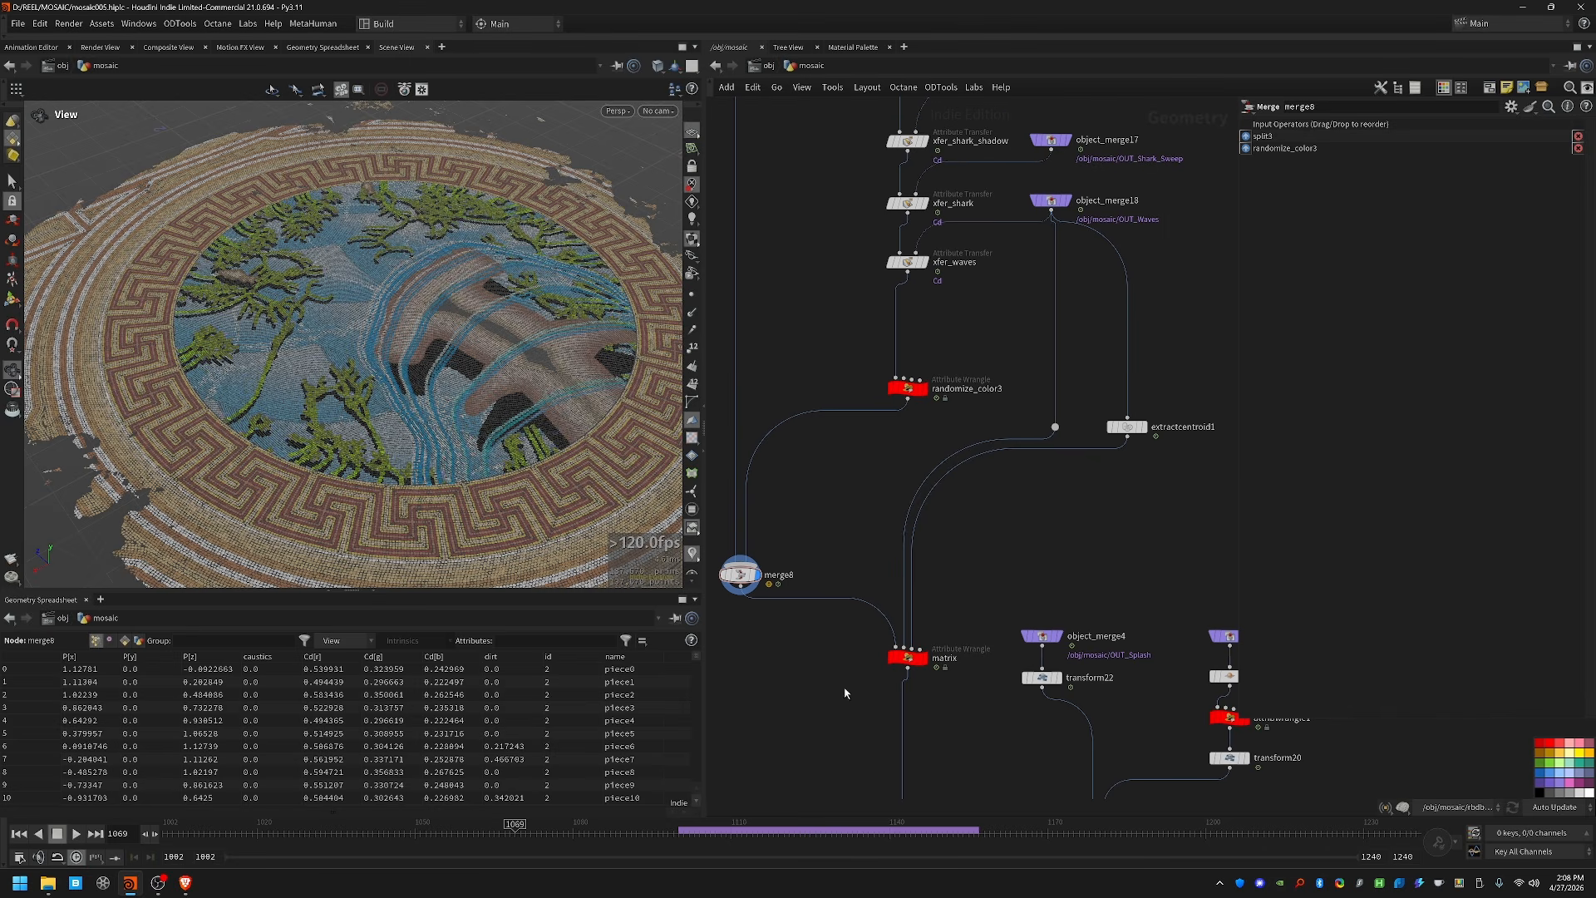
left_click_drag(840, 598, 983, 732)
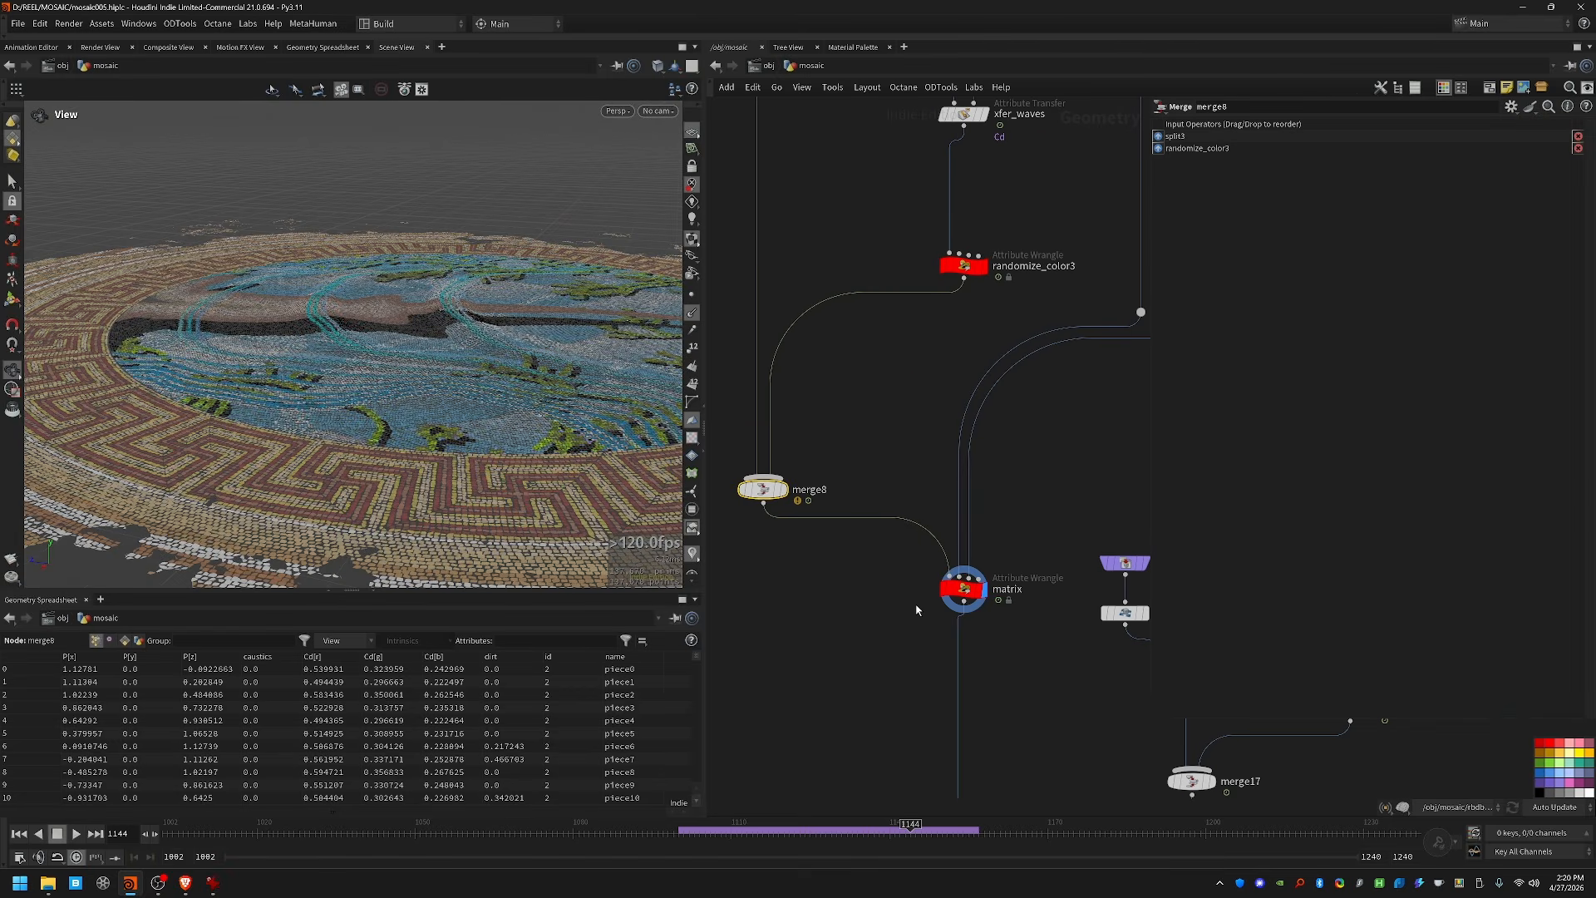
Step: Add a new Attribute Wrangle beside the existing matrix node
mouse_move(889, 604)
middle_mouse_down()
mouse_move(906, 665)
mouse_move(866, 627)
mouse_move(876, 594)
middle_mouse_up()
scroll(794, 604, "down", 1)
left_click(793, 600)
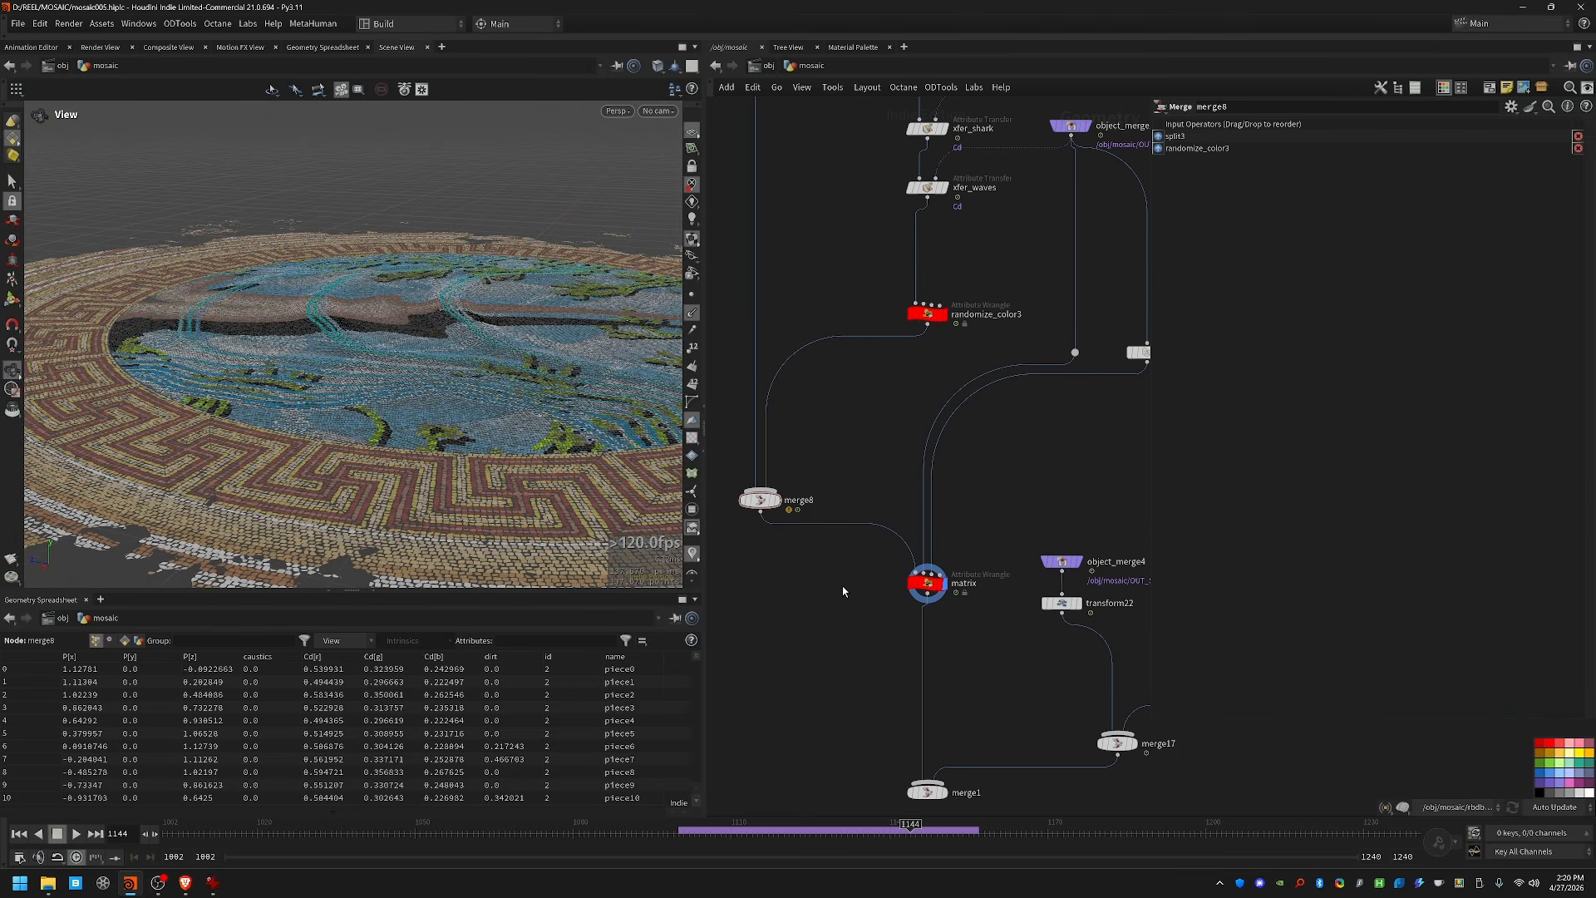
key("Tab")
type("aw")
key("Return")
key("Return")
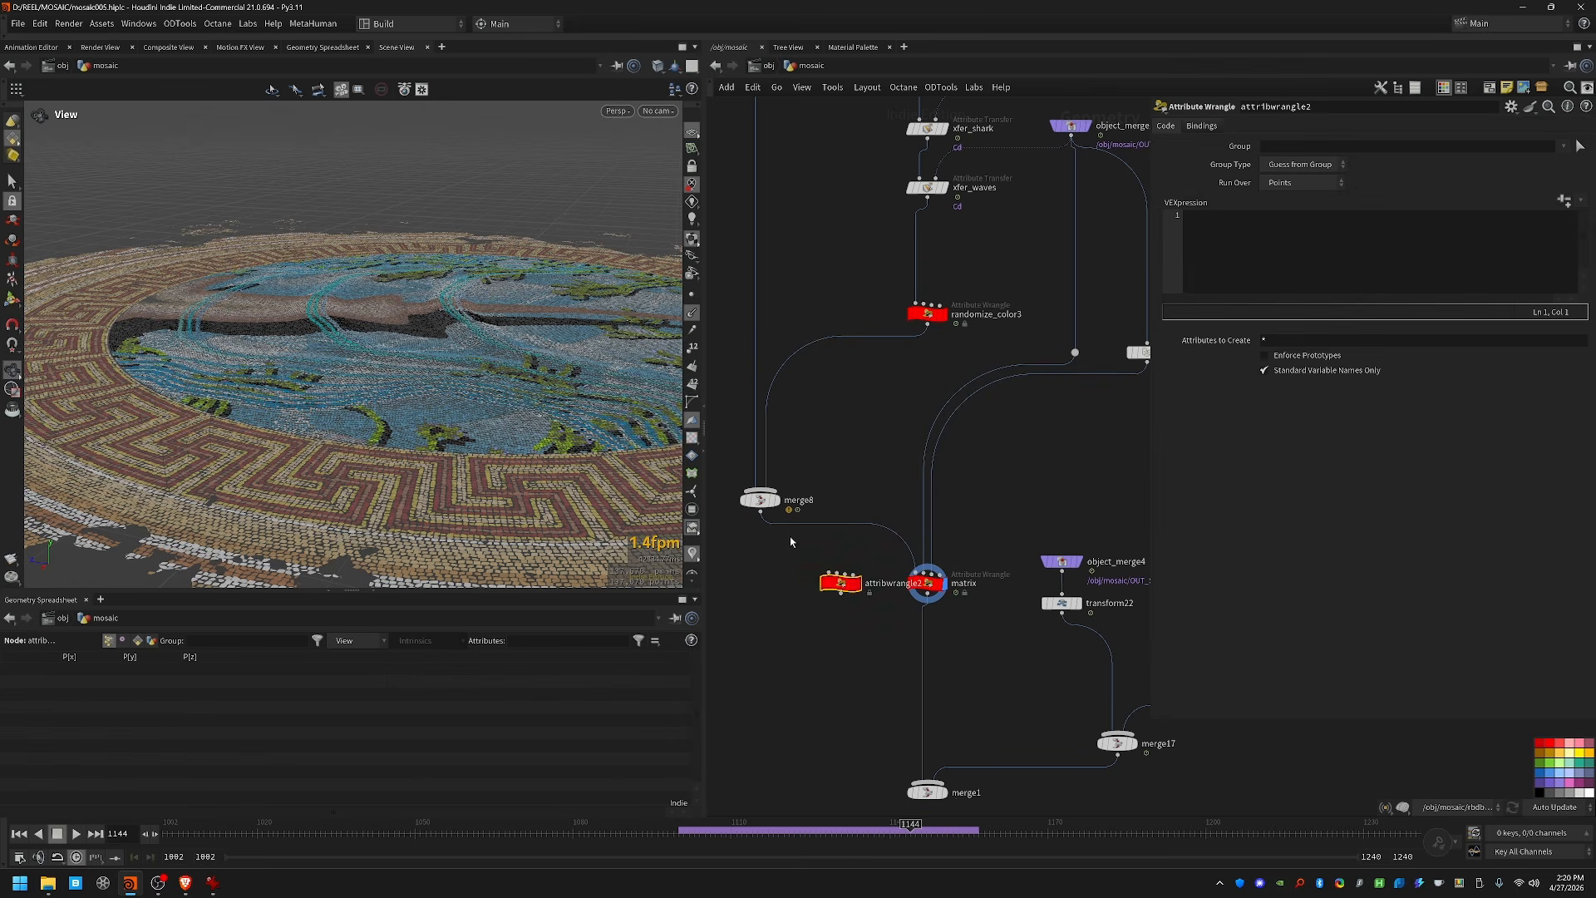
Step: Place the new wrangle below merge8 and connect merge8 to its first input
left_click_drag(841, 588, 798, 587)
left_click(808, 554)
middle_click_drag(835, 570, 809, 609)
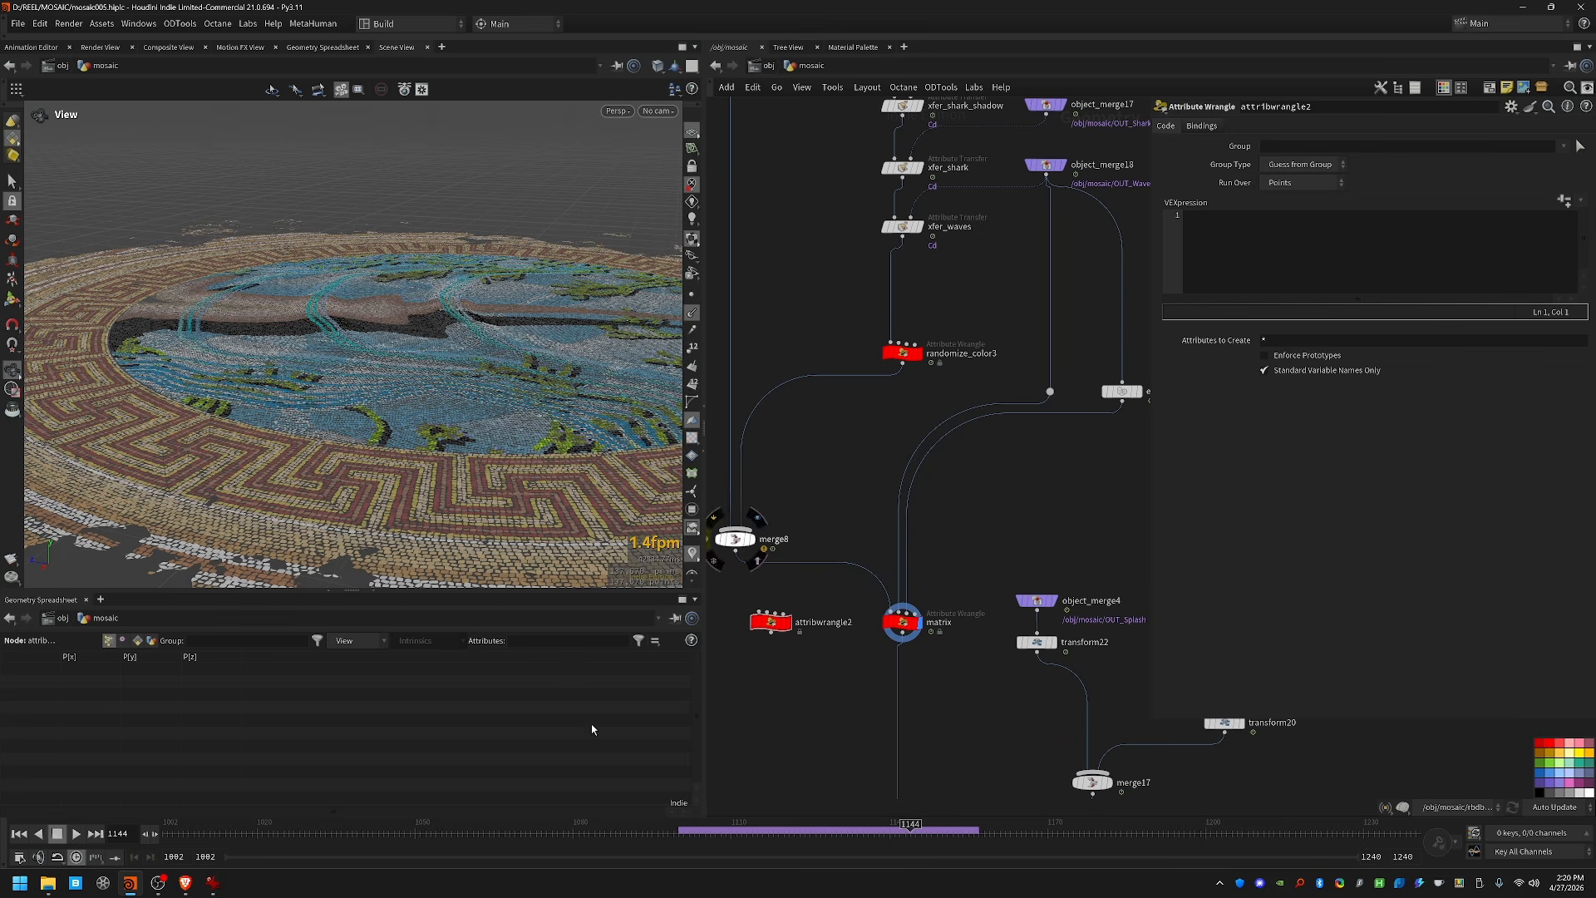
left_click(735, 551)
left_click(758, 609)
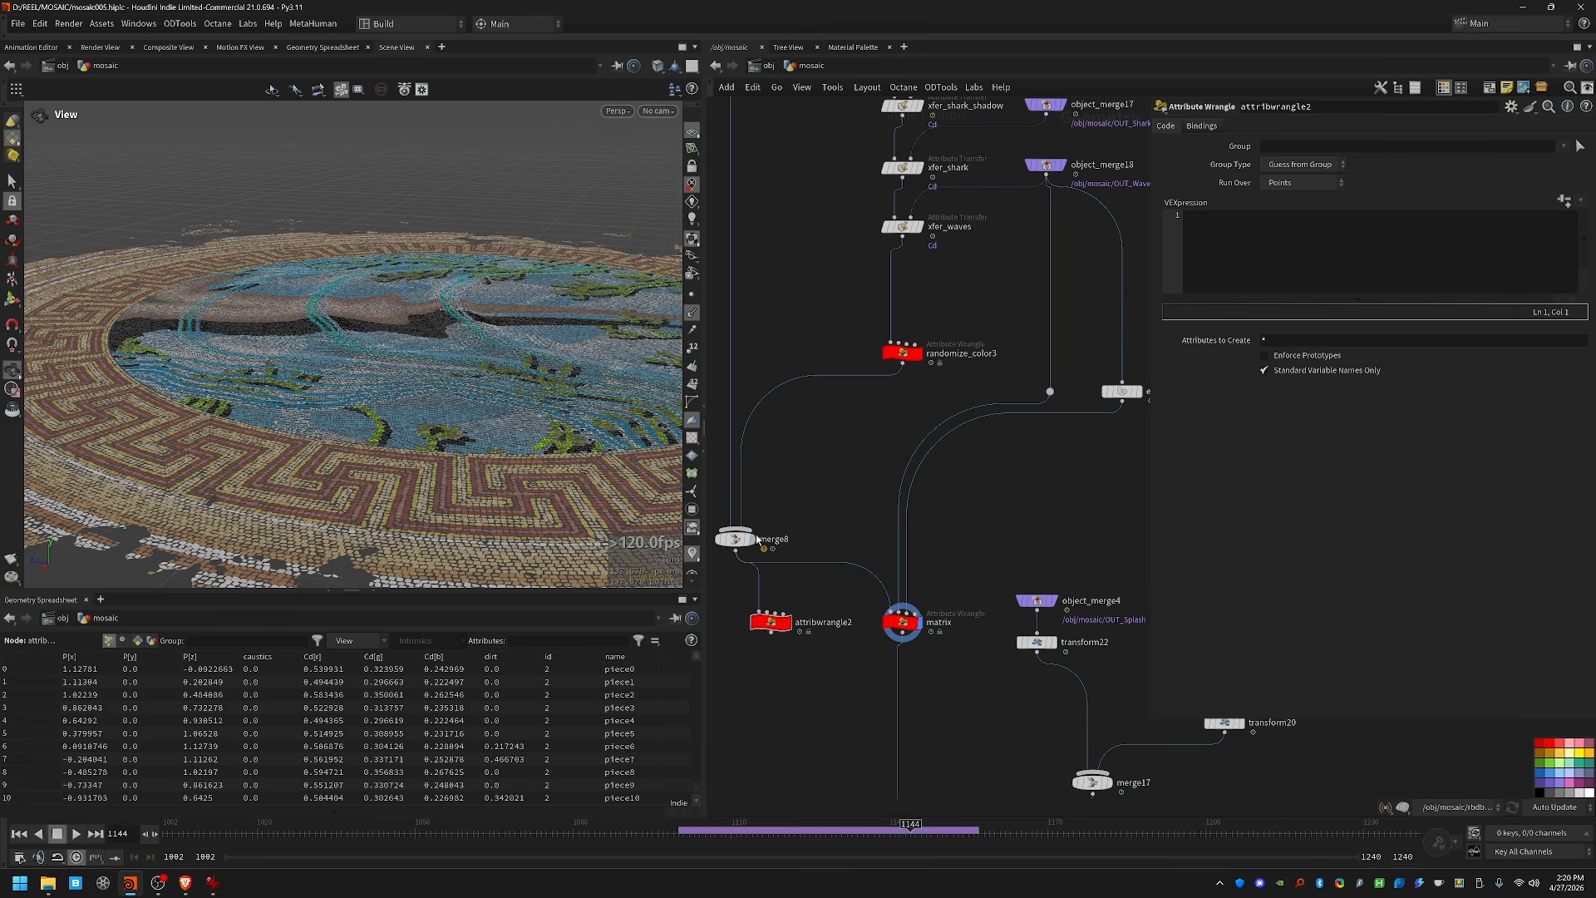
Step: Display merge8 and briefly show its points to examine the mosaic tiles up close
left_click(752, 539)
scroll(356, 338, "up", 4)
left_click(691, 294)
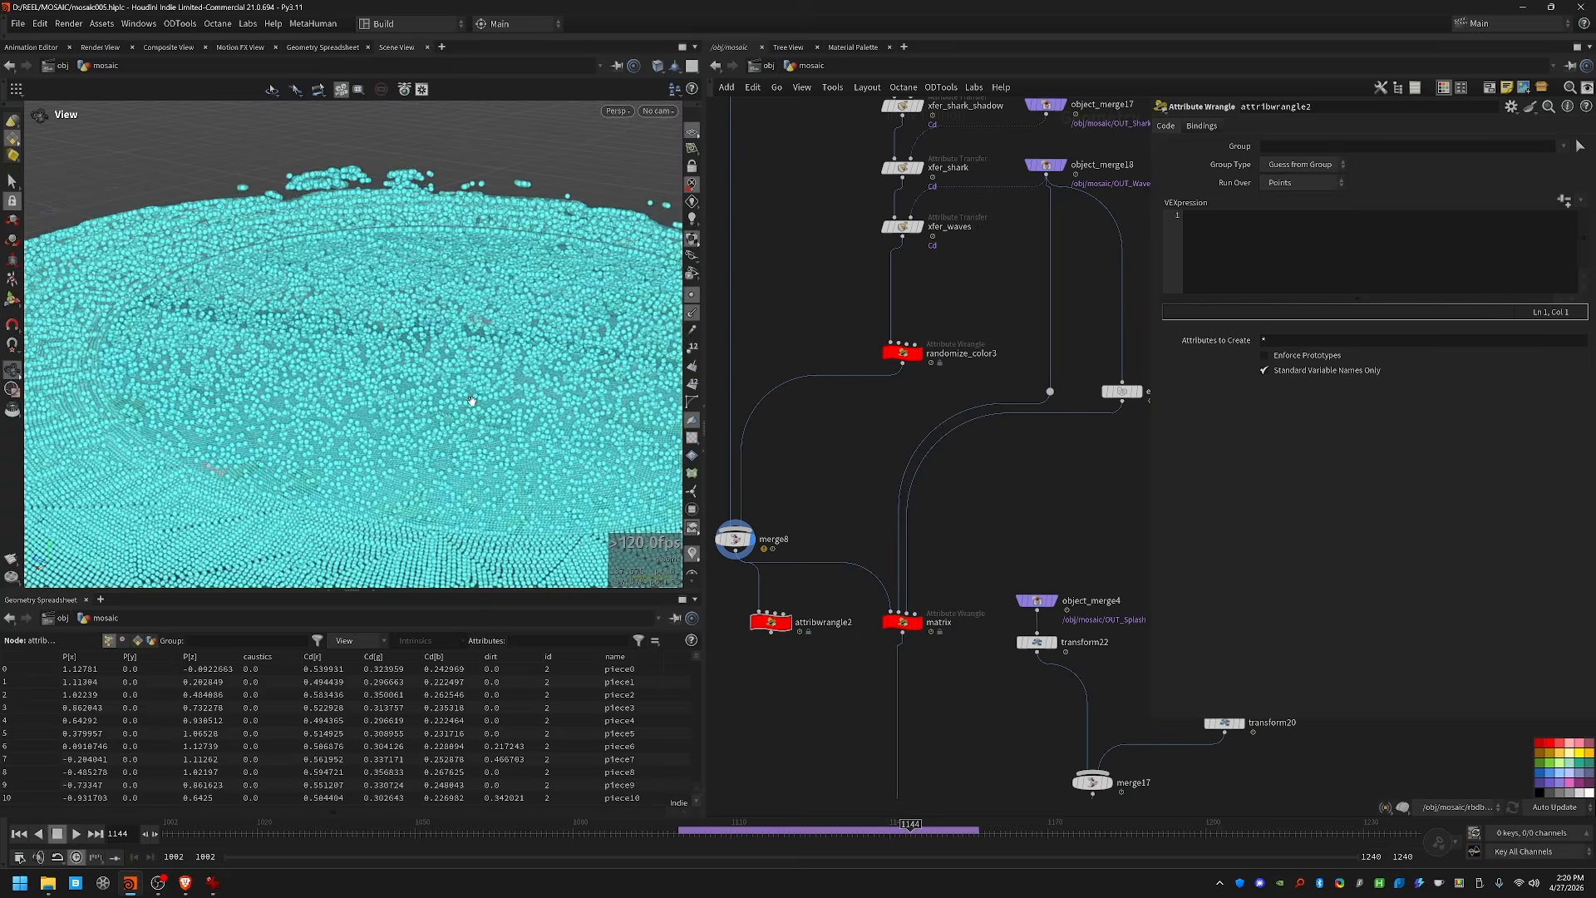
right_click_drag(532, 465, 581, 424)
scroll(947, 464, "down", 2)
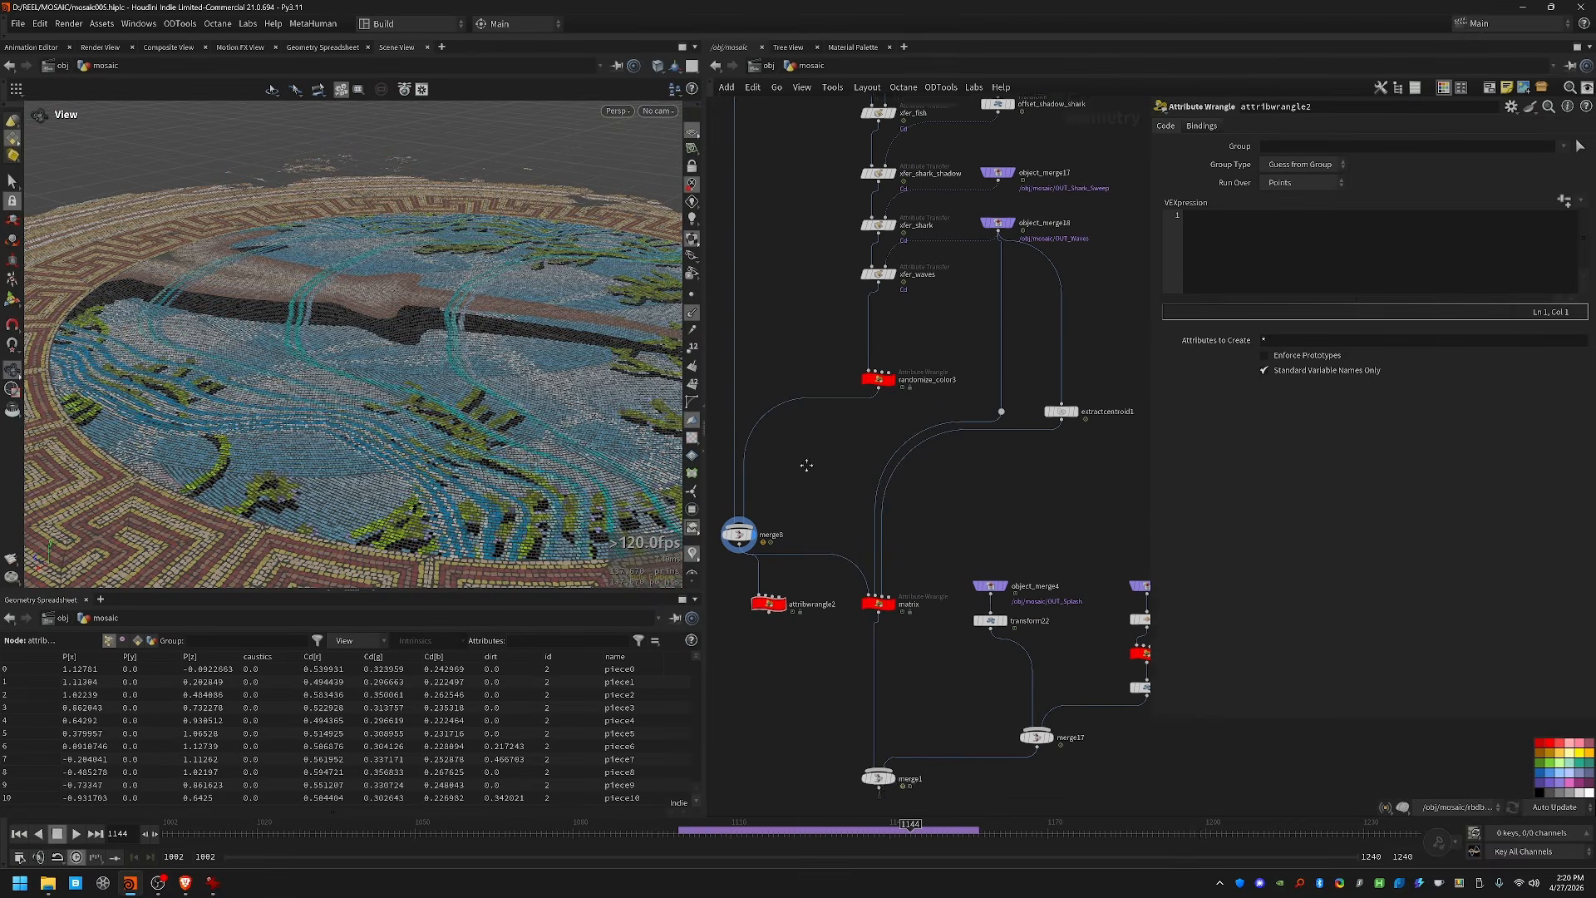
Step: Display the wave curves of object_merge18 and connect them to attribwrangle2's second input
left_click(1003, 242)
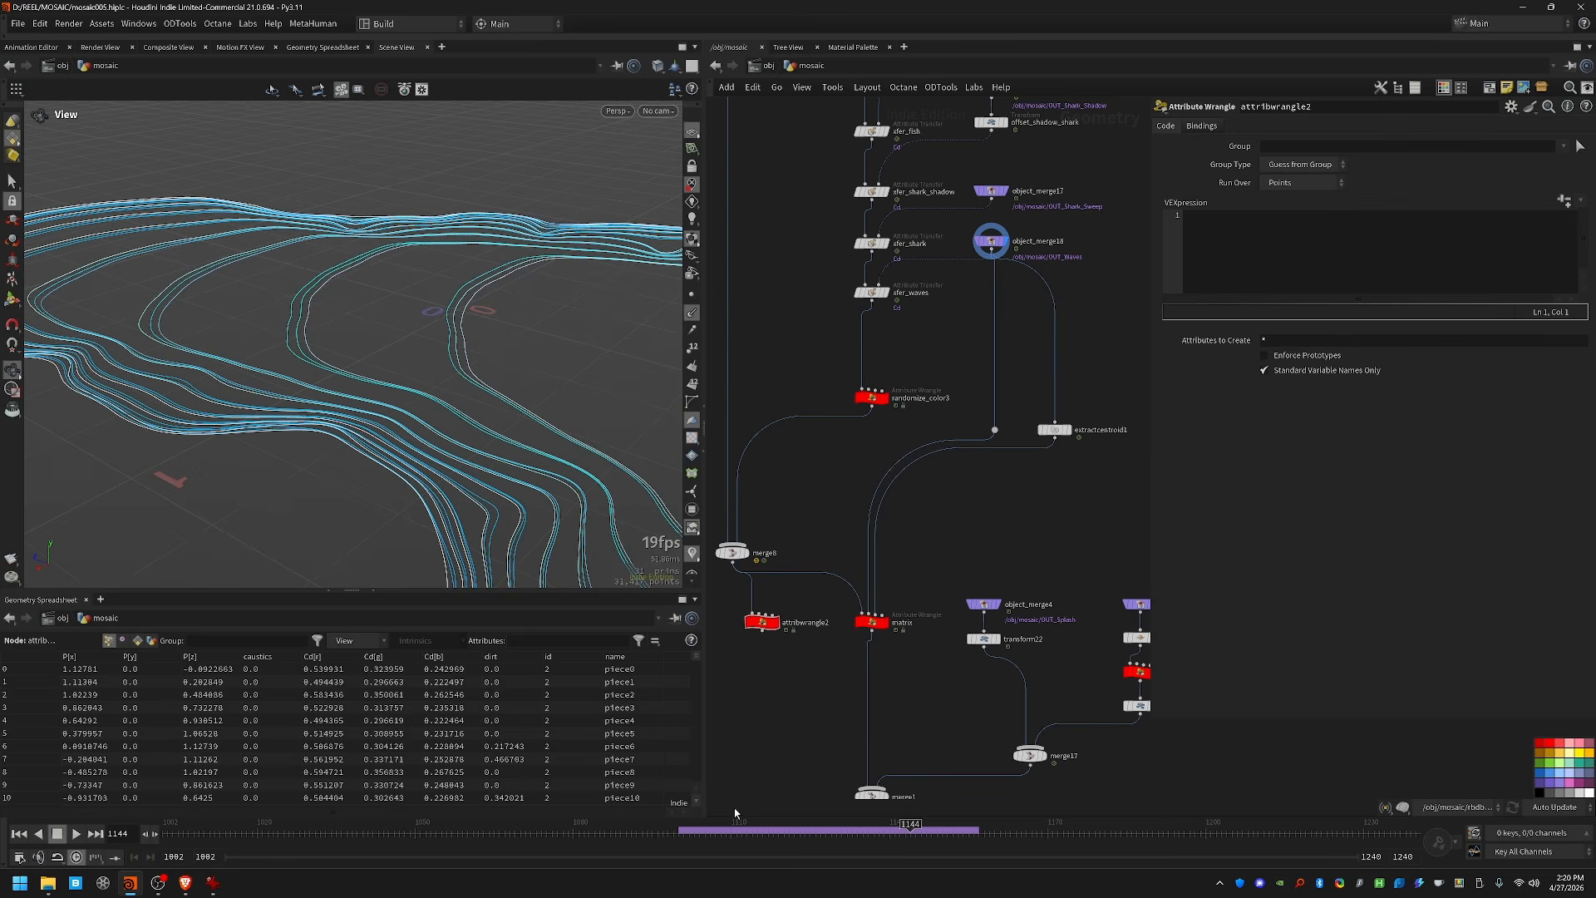
left_click(1054, 430)
left_click_drag(365, 341, 486, 403)
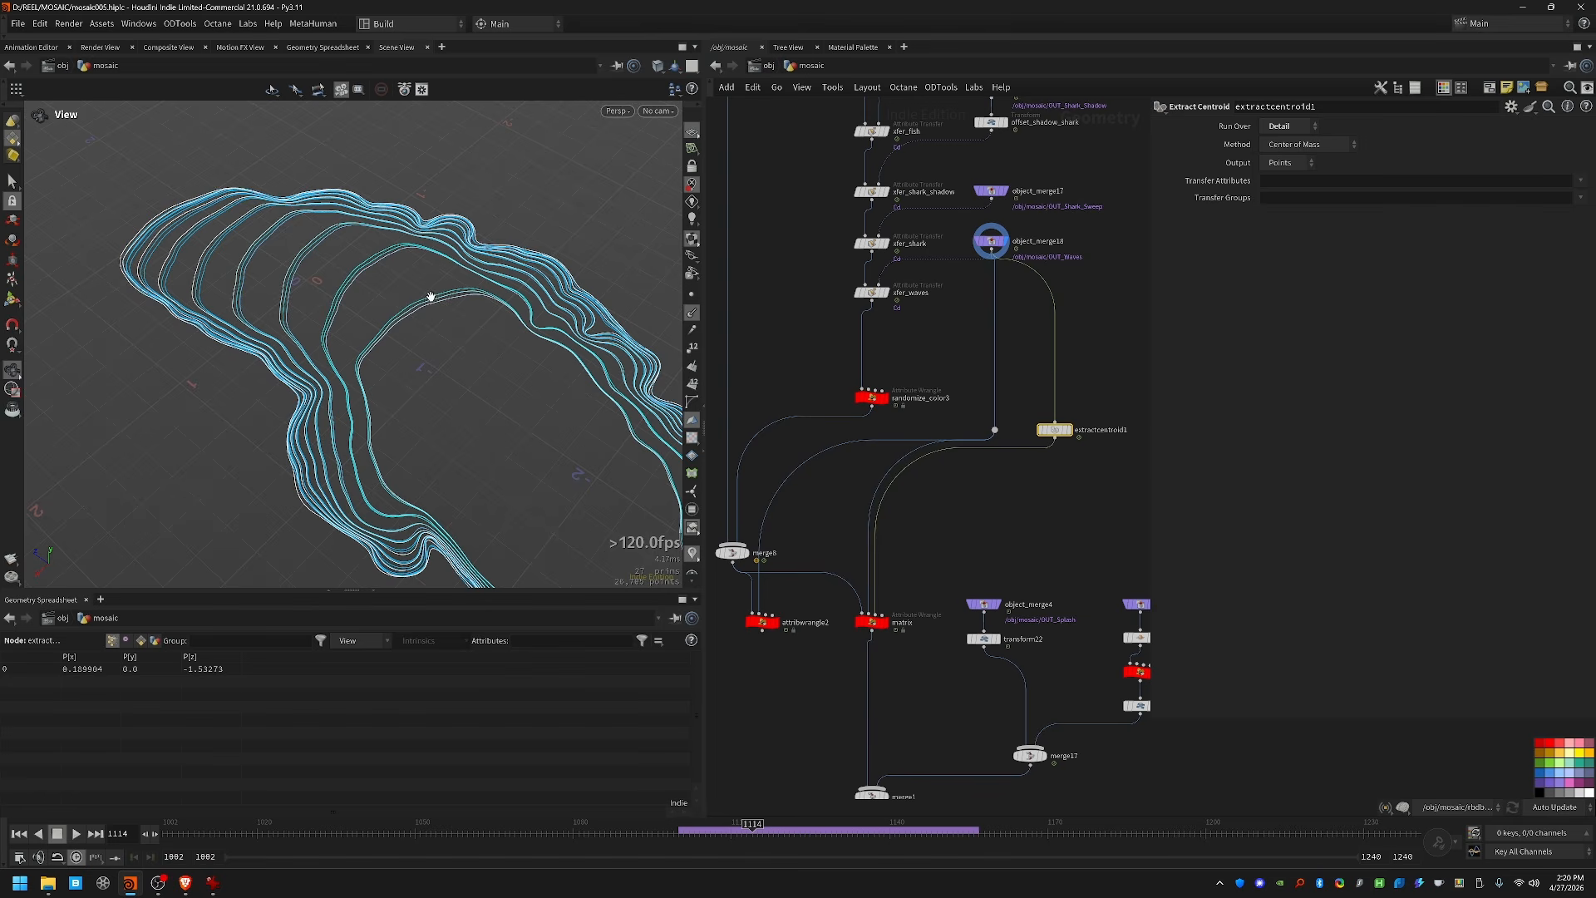
Step: Display extractcentroid1 with the wave curves as template, and scrub the timeline to examine how the centroid follows them
left_click(1076, 434)
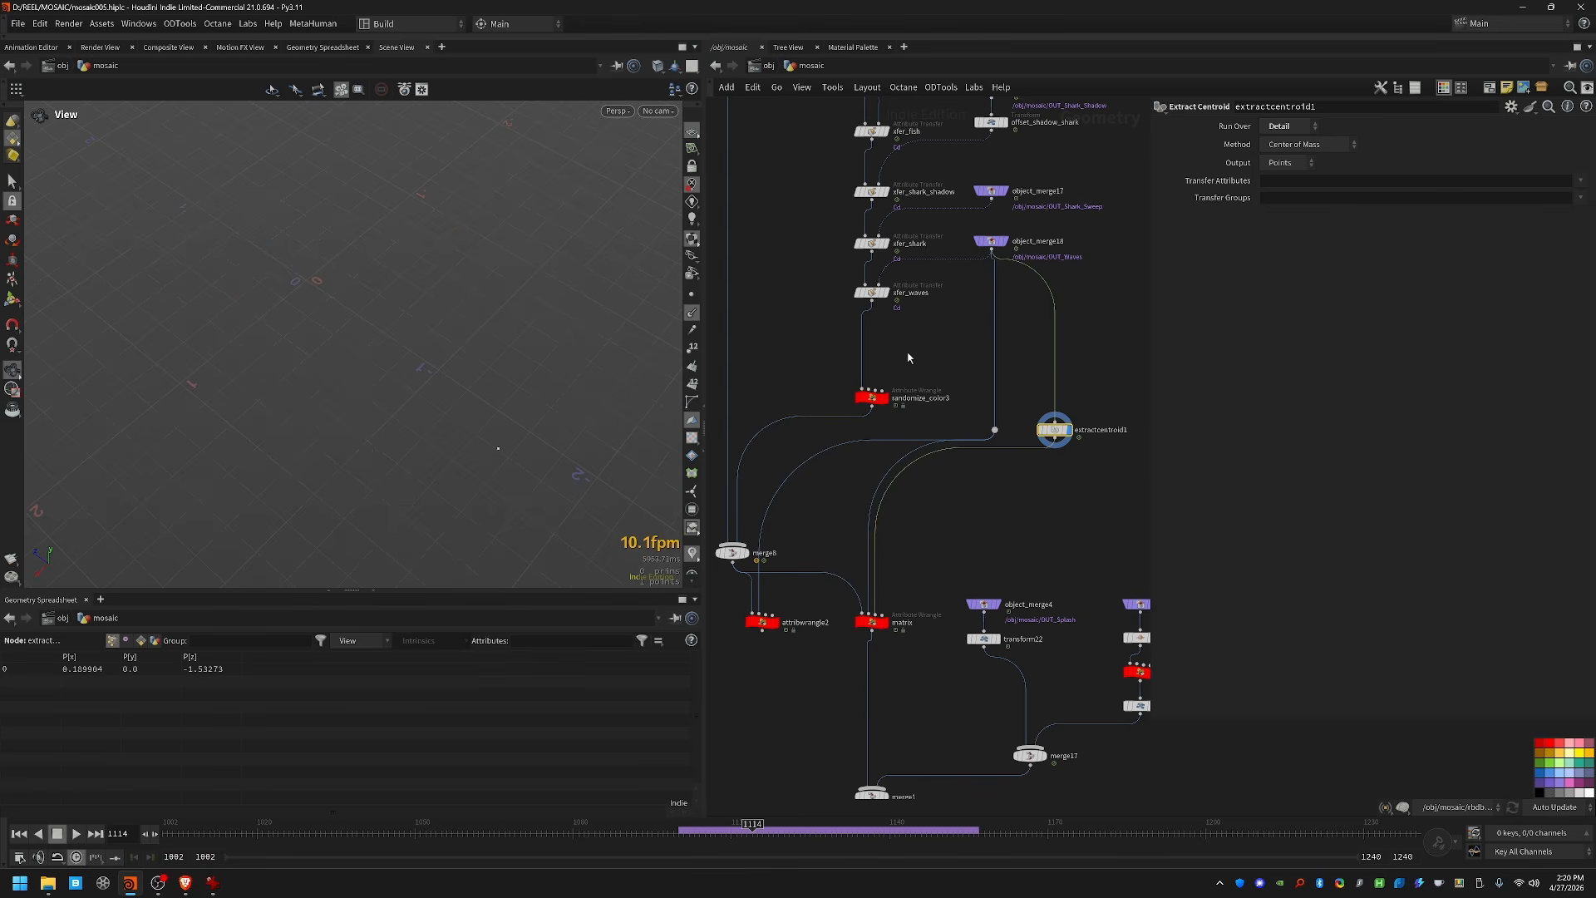
left_click(1293, 127)
left_click(1295, 128)
left_click(882, 470)
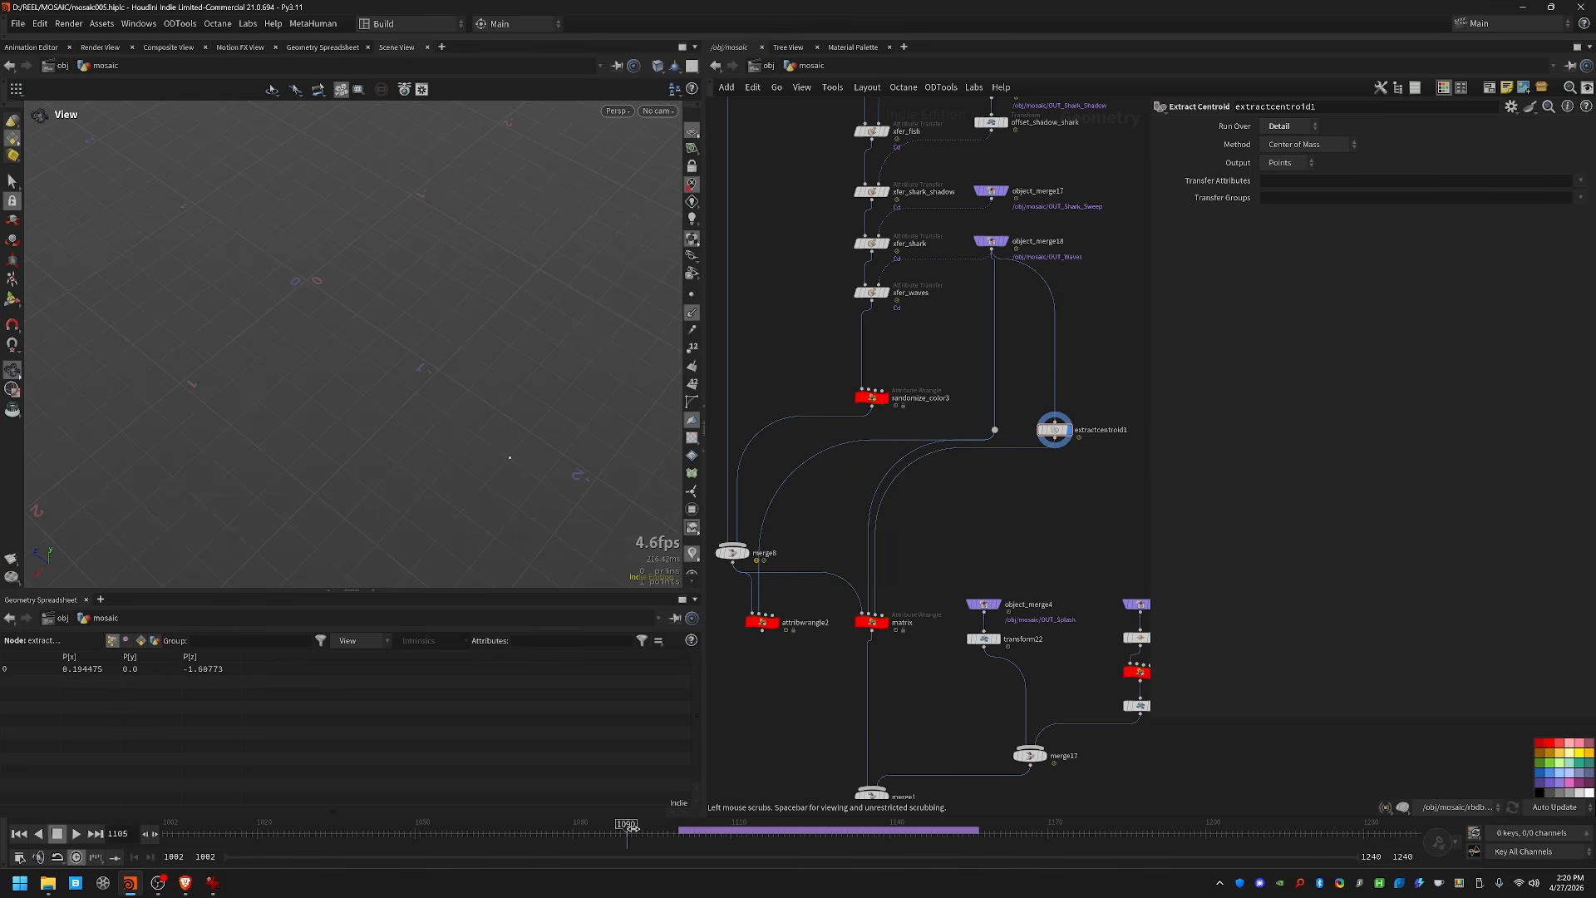
left_click(1001, 246)
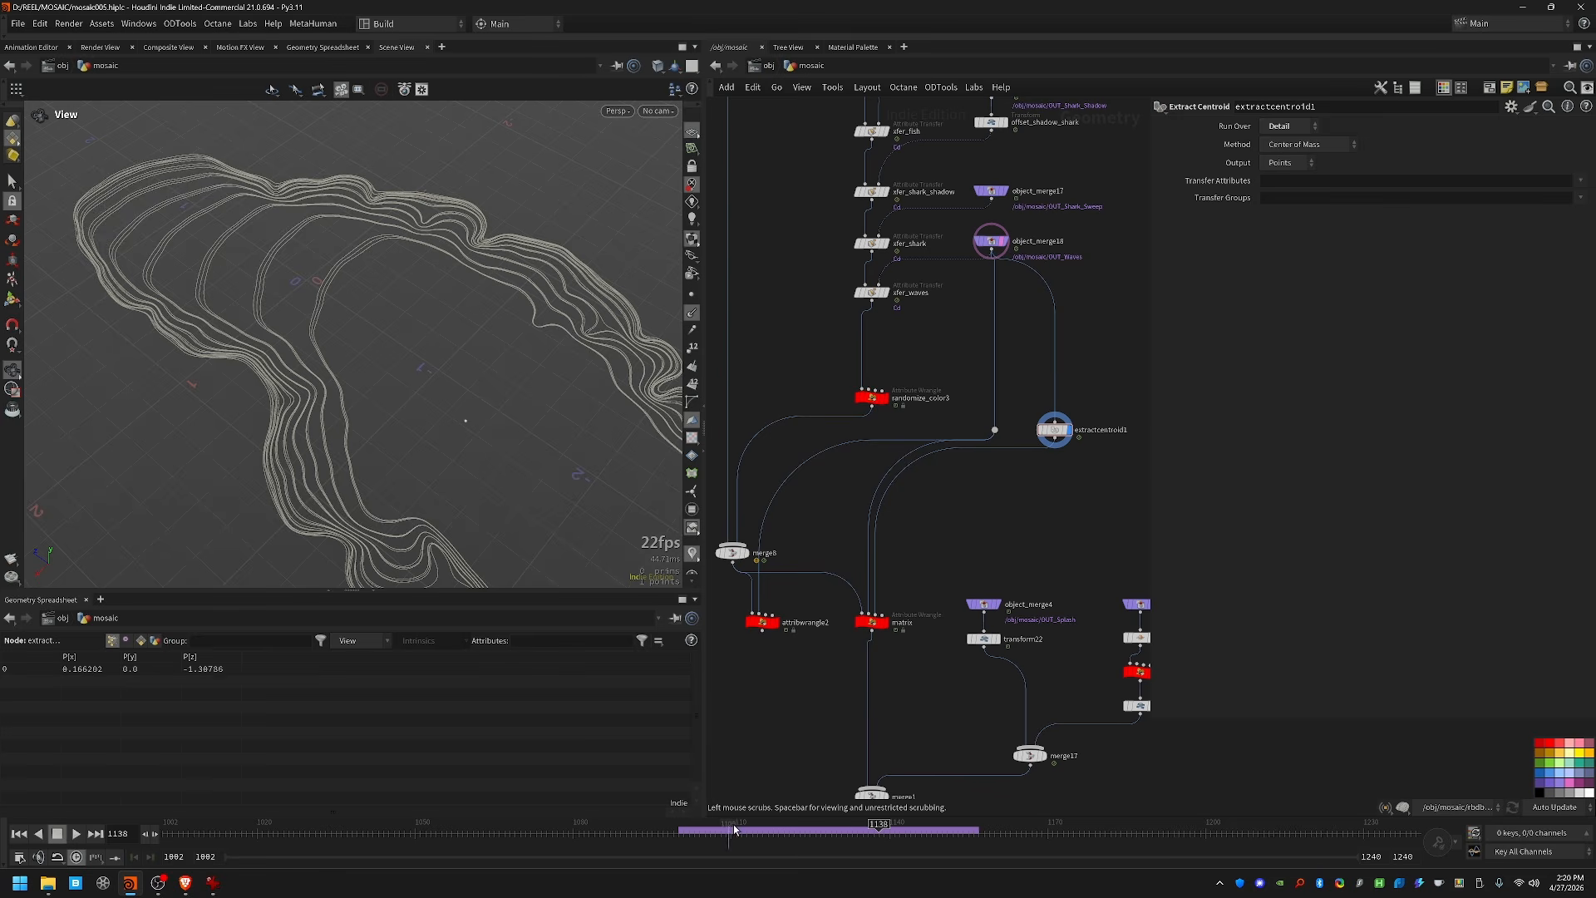
left_click_drag(1007, 832, 678, 833)
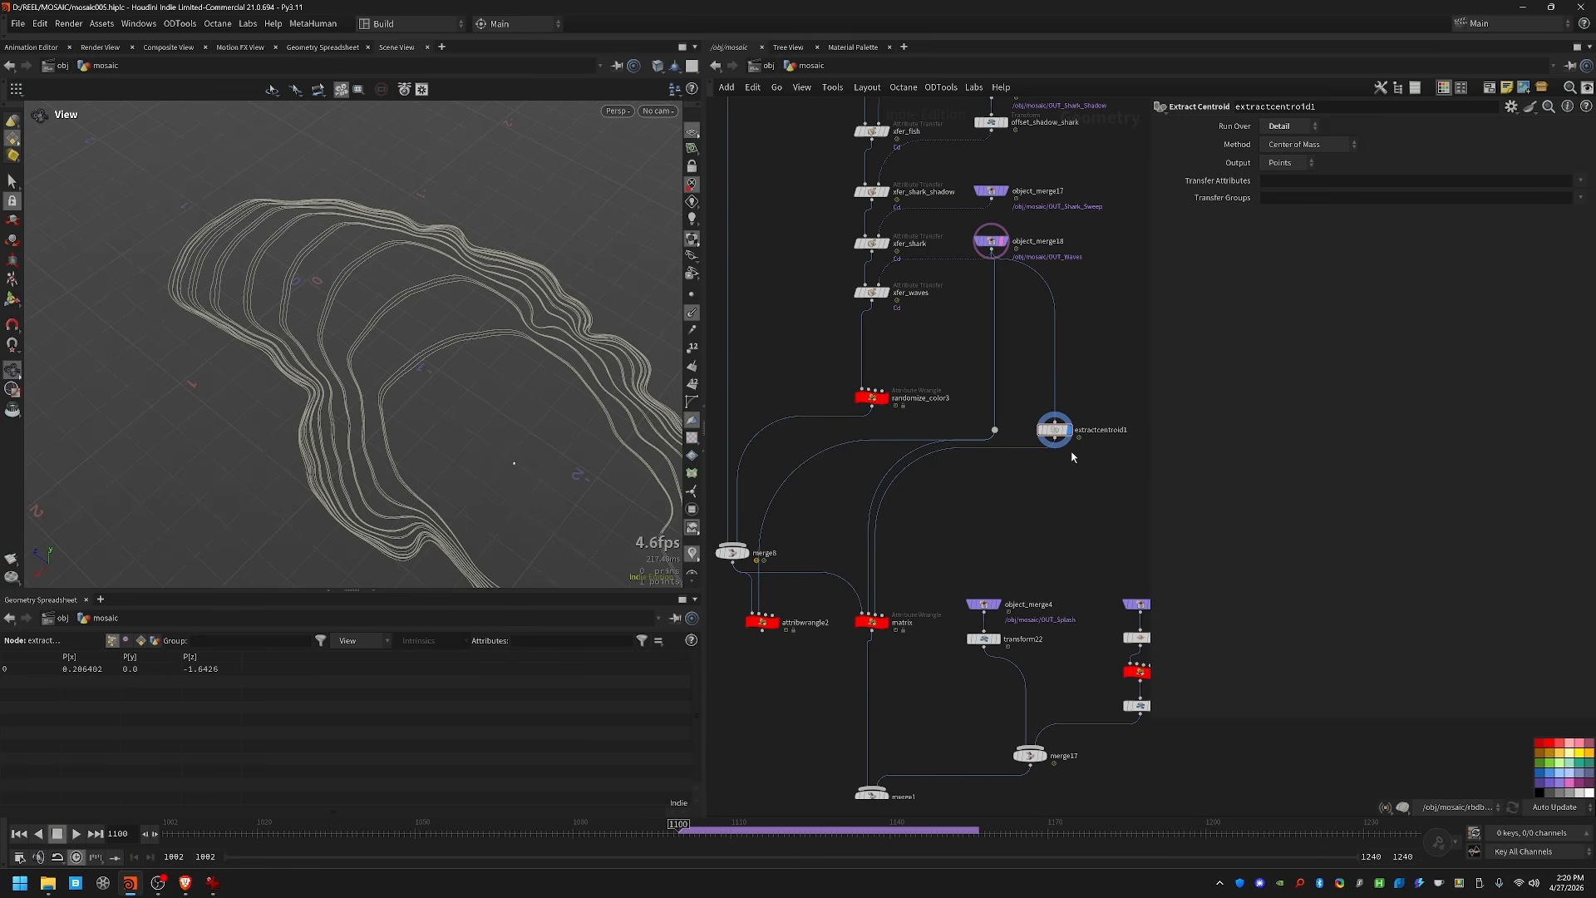
Step: Connect extractcentroid1 to attribwrangle2's third input and display the wrangle
left_click_drag(1054, 447, 766, 617)
scroll(772, 634, "up", 5)
left_click_drag(778, 463, 858, 658)
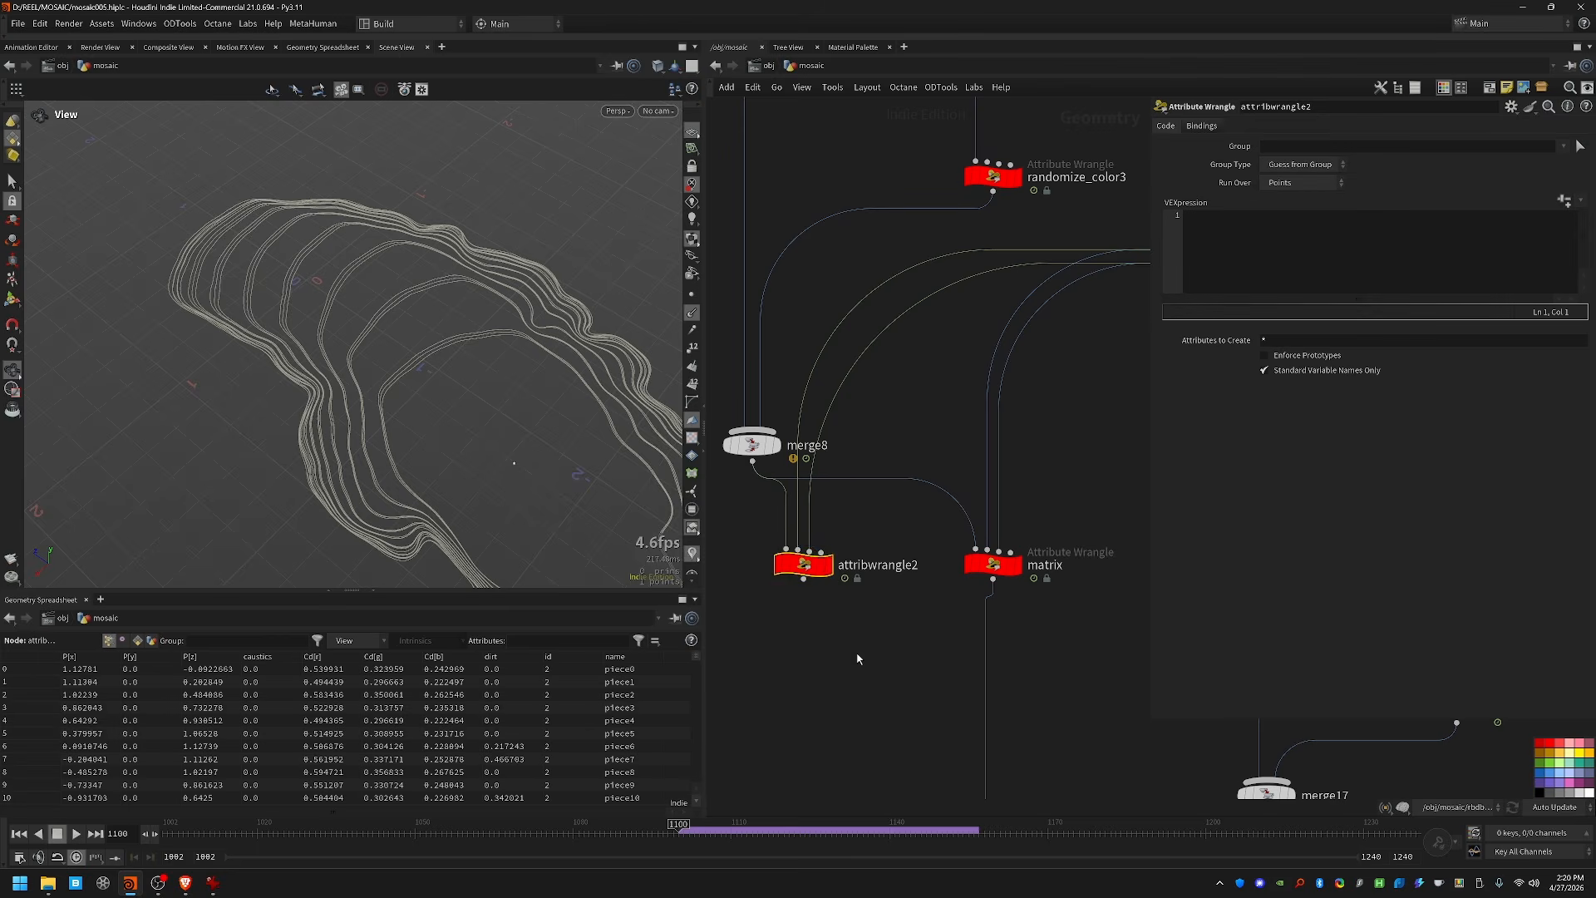
left_click(828, 565)
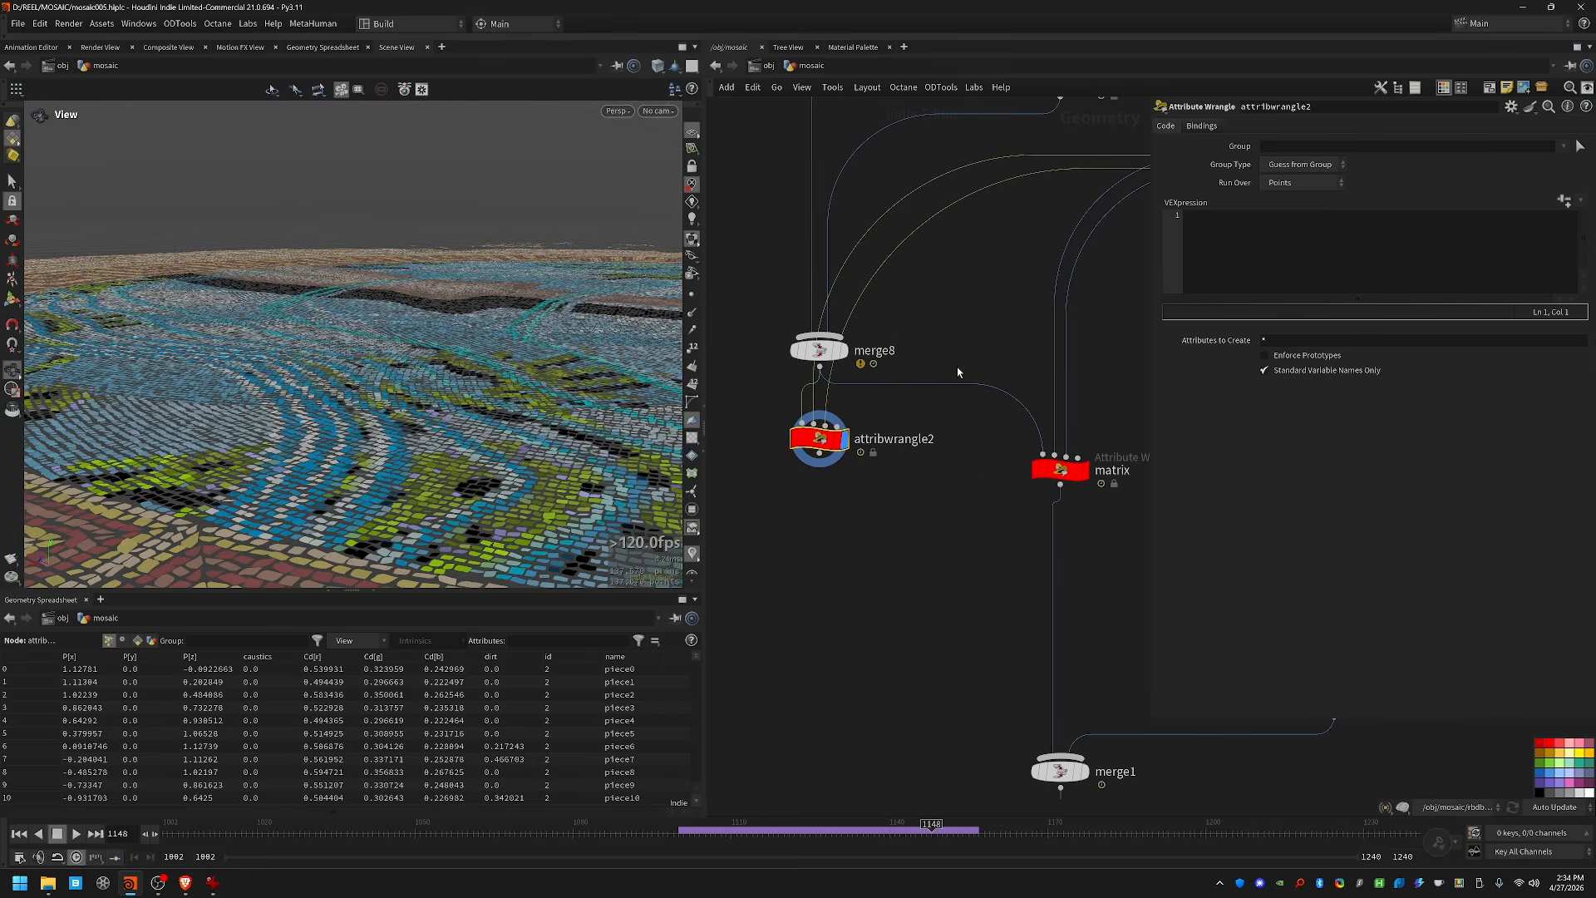
Step: Set attribwrangle2 to run over primitives
left_click_drag(402, 430, 350, 482)
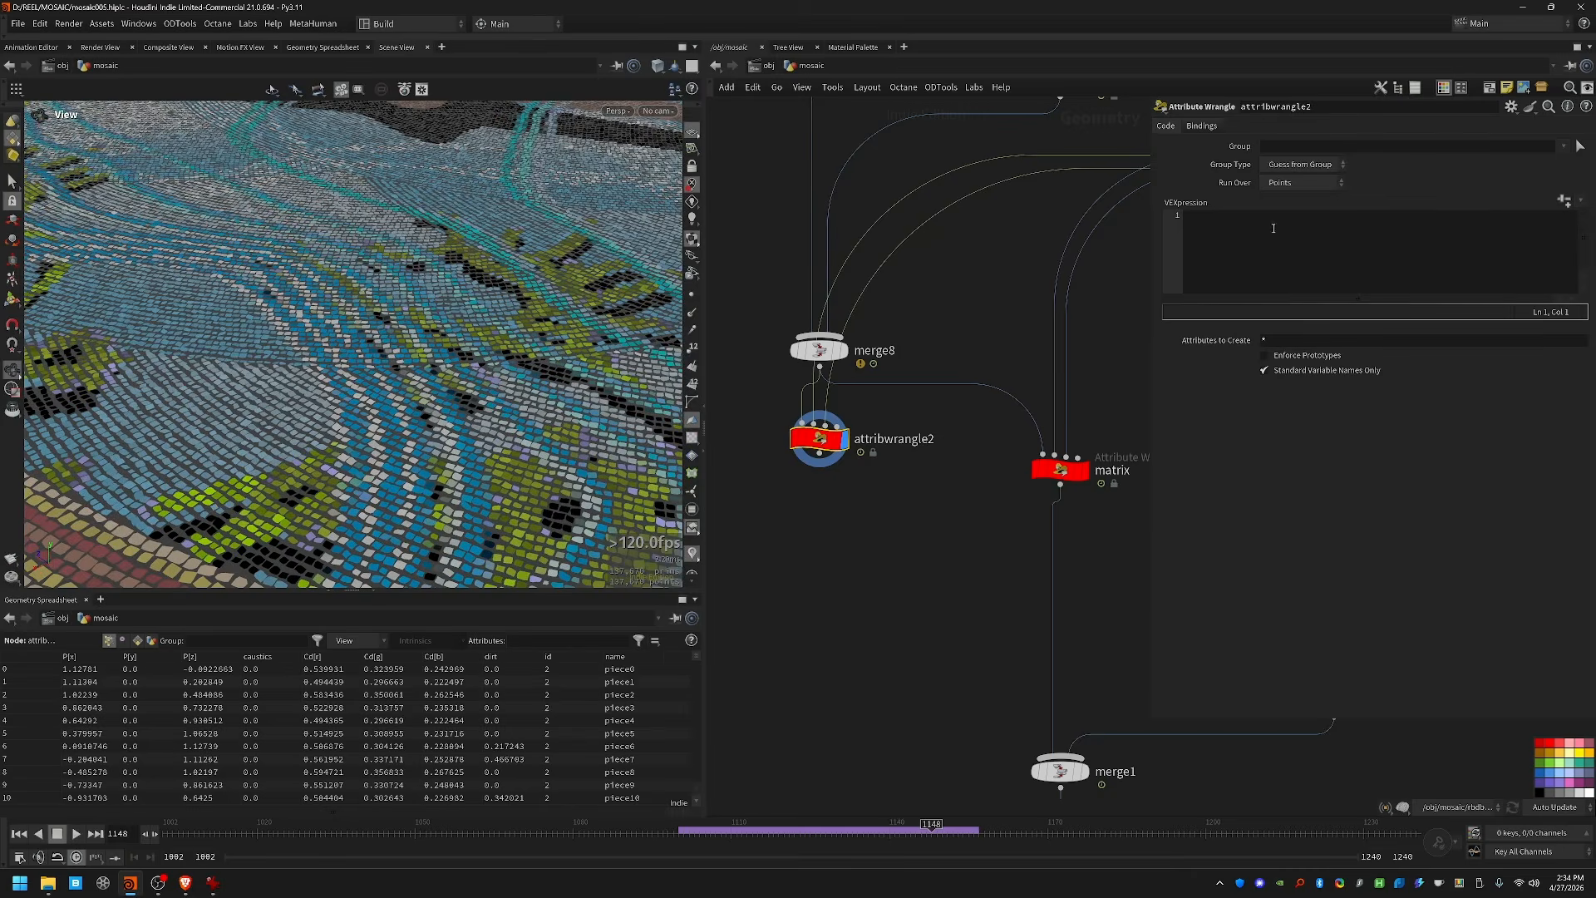
left_click(1304, 182)
left_click(1290, 209)
left_click(1285, 235)
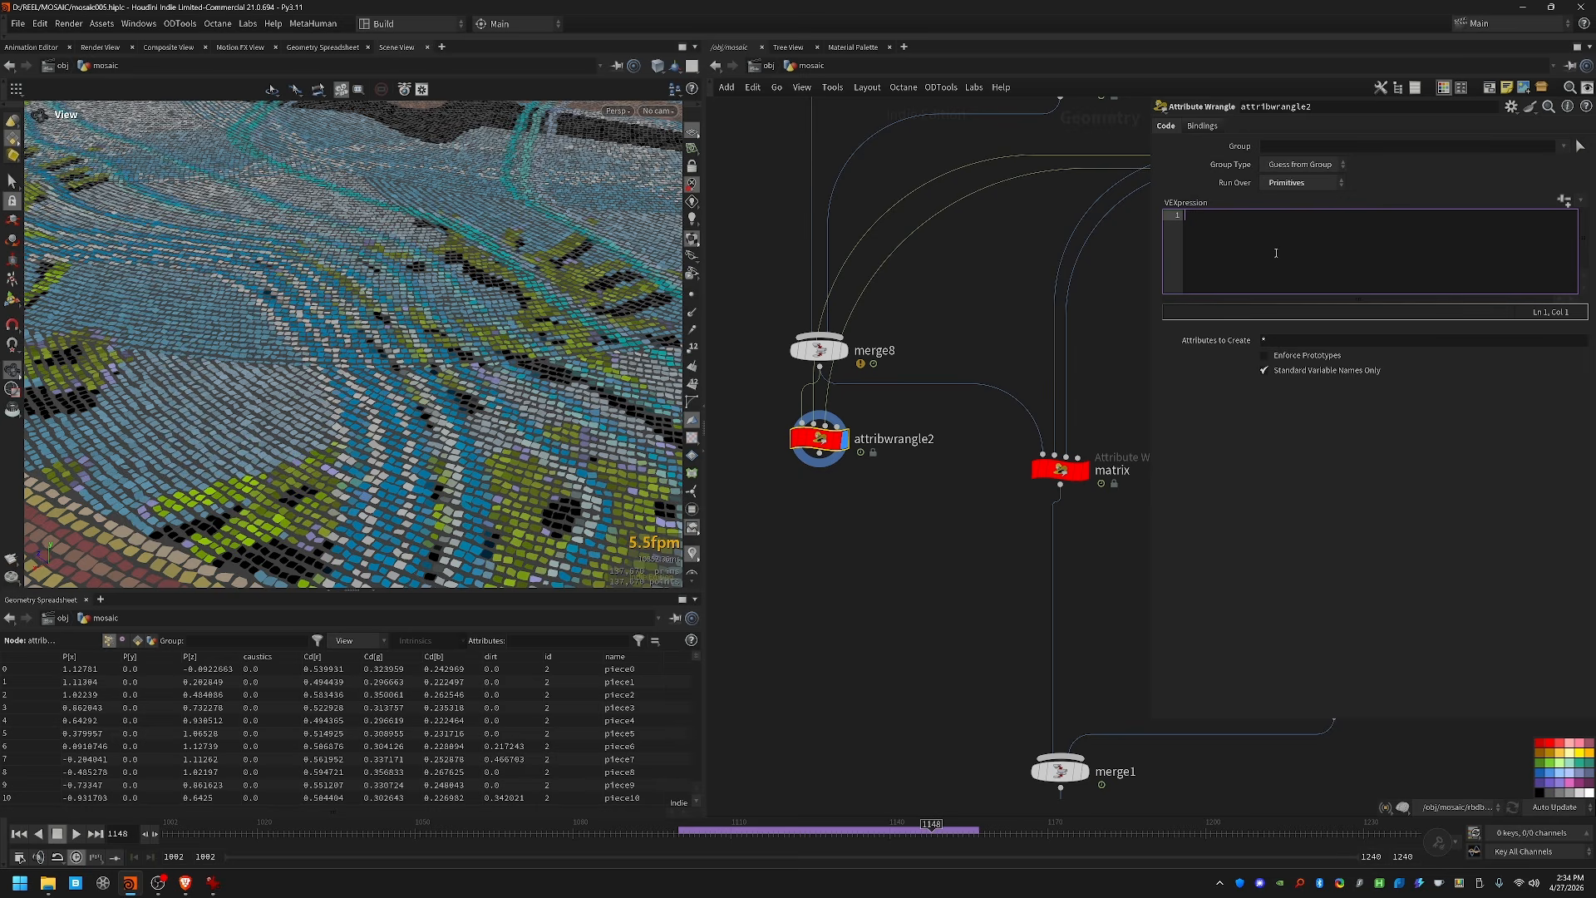
type("matrix")
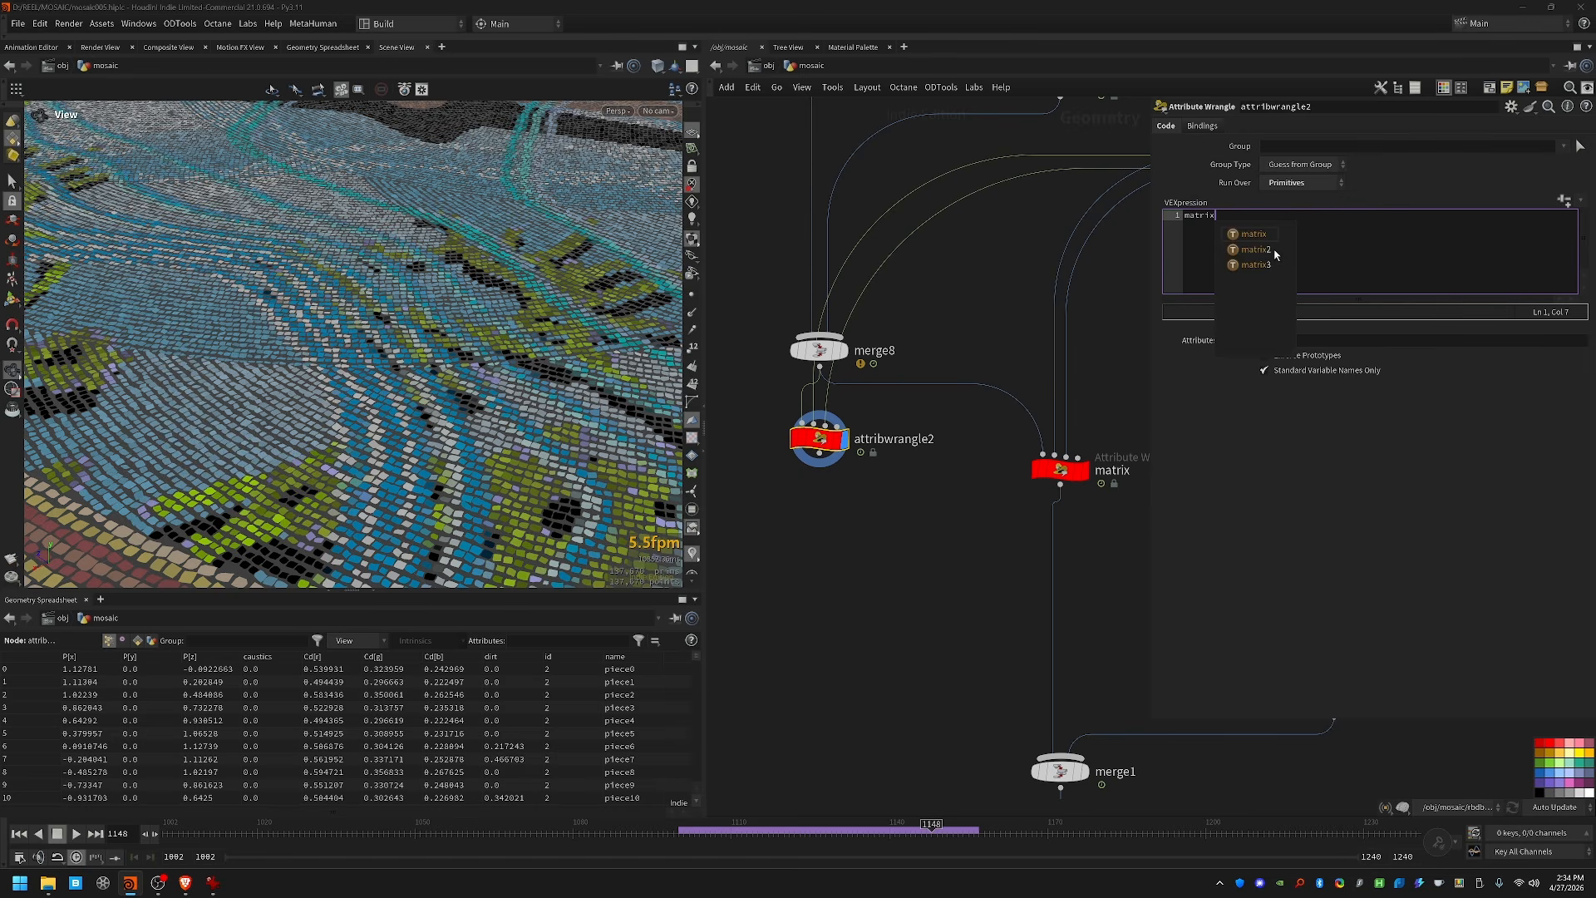
type("3")
key("BackSpace")
type("xfo")
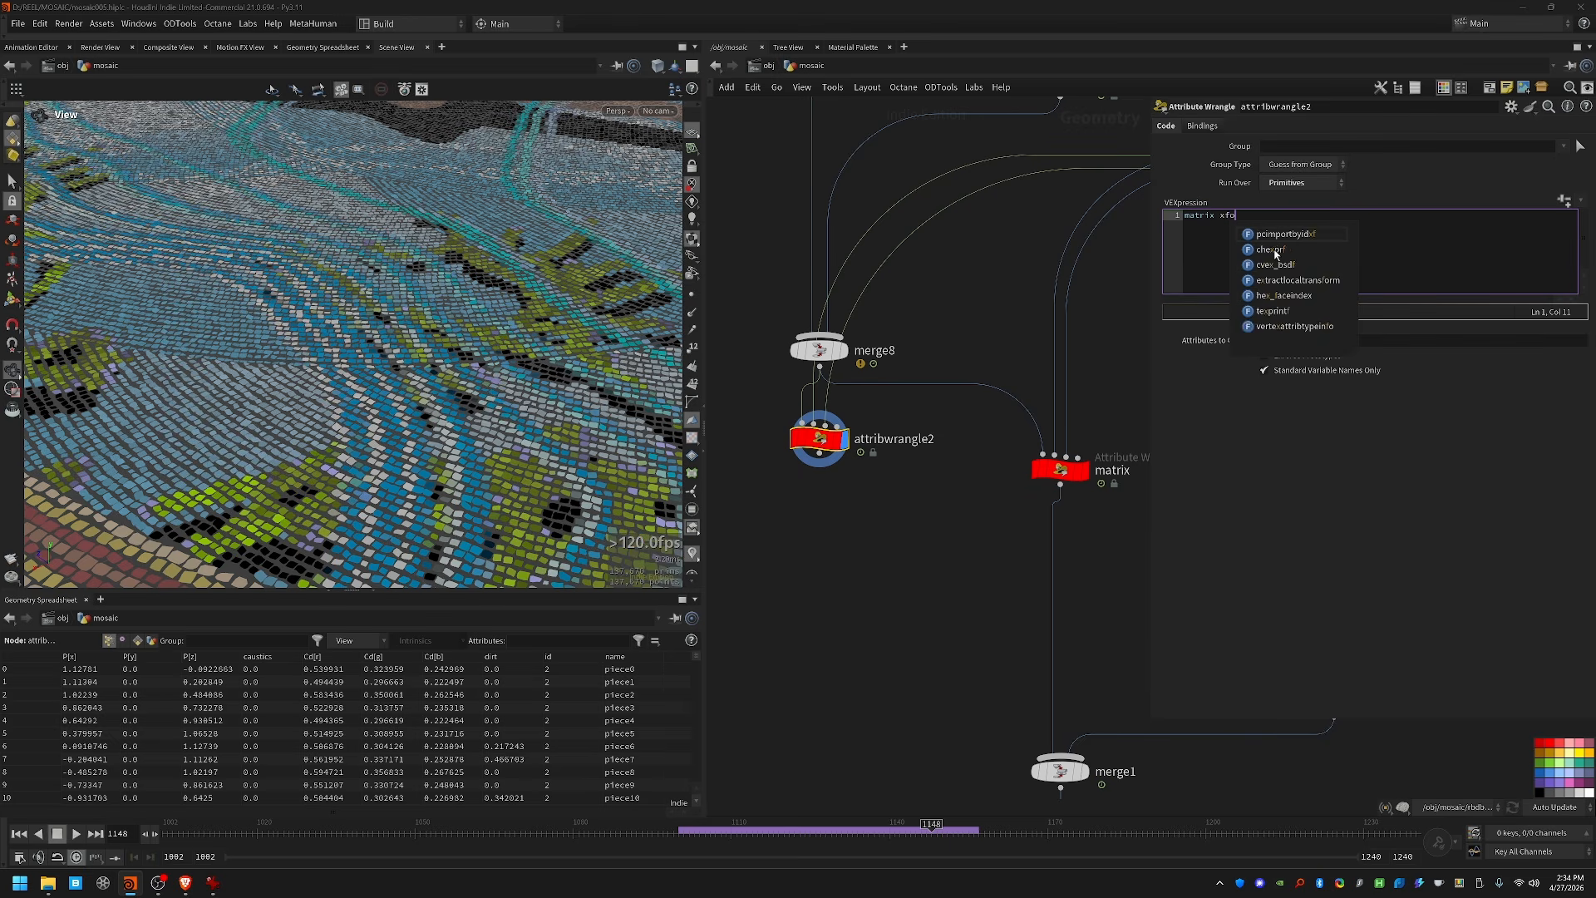
key("BackSpace")
key("BackSpace")
key("BackSpace")
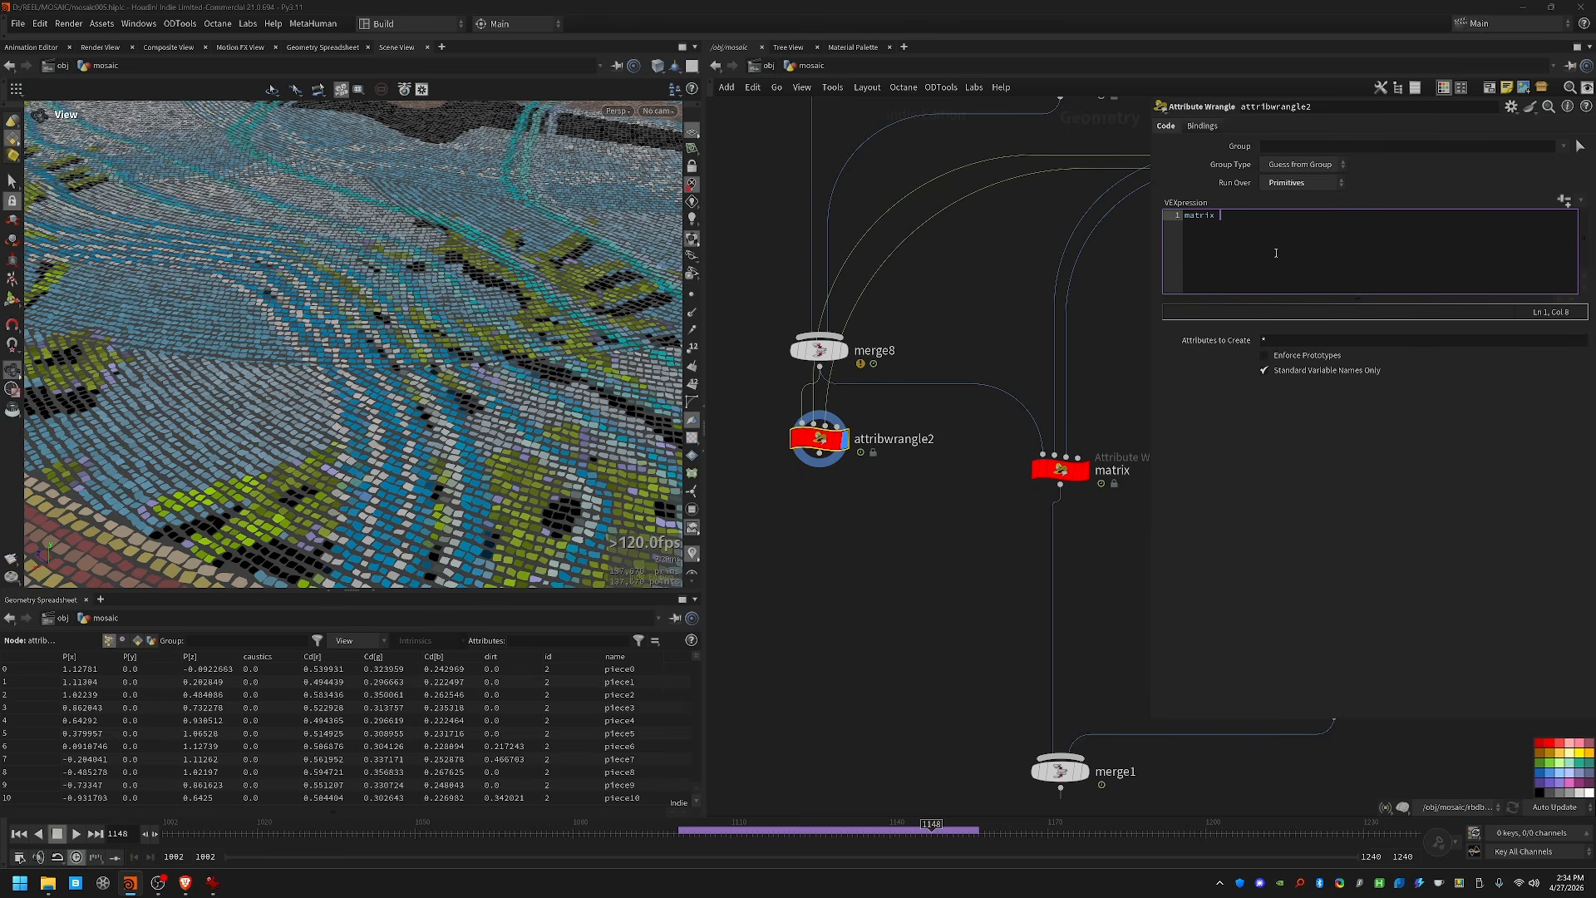
type("tf")
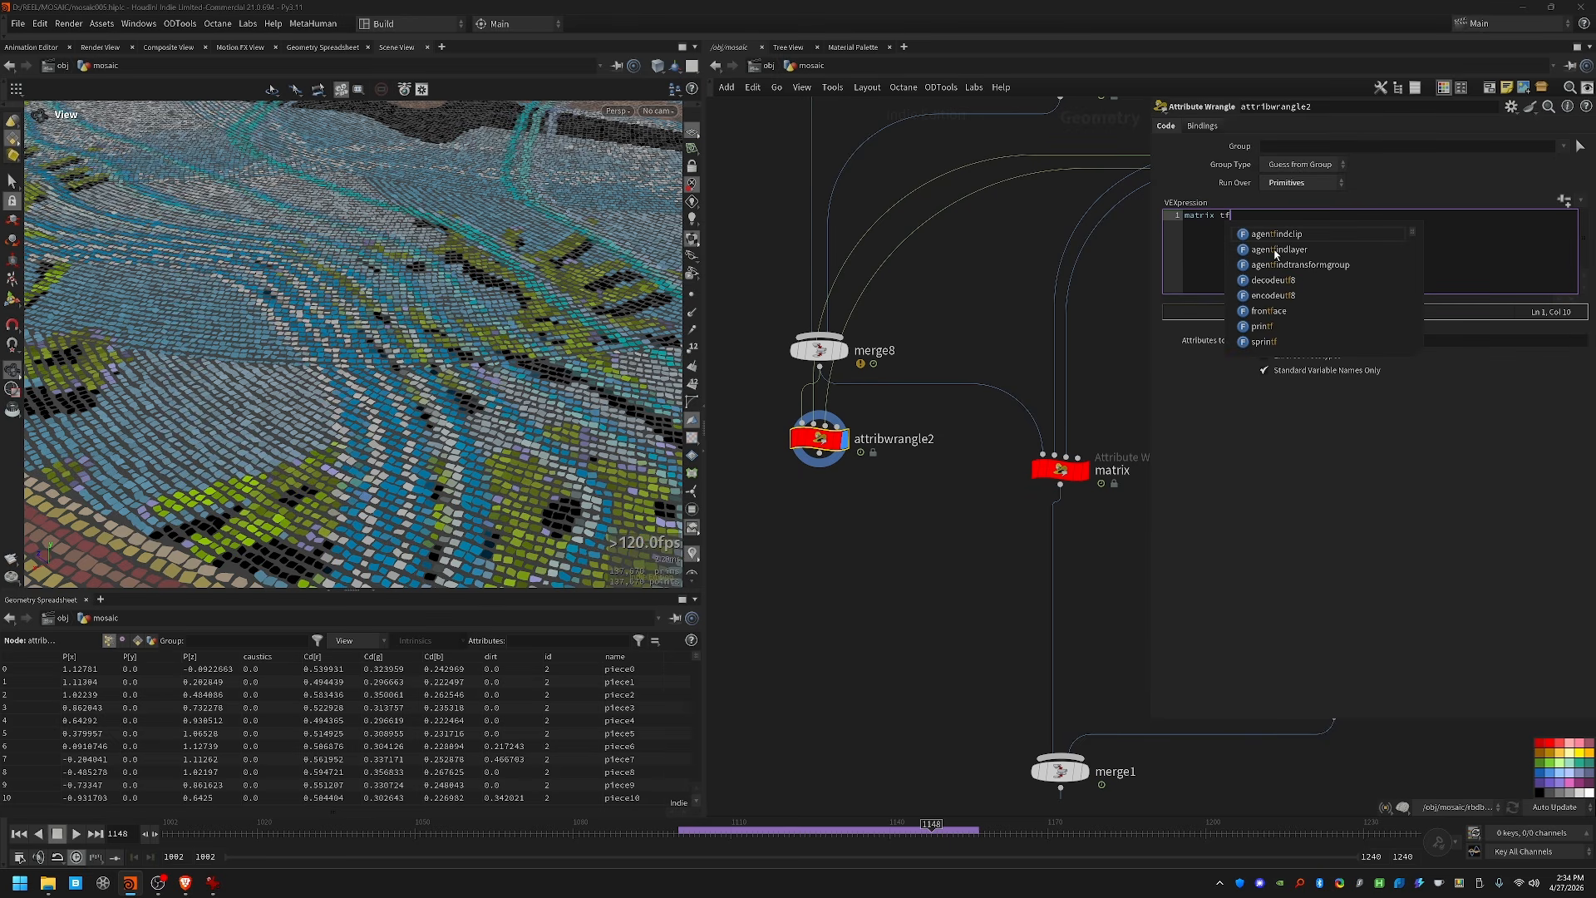
type(" = getpackd")
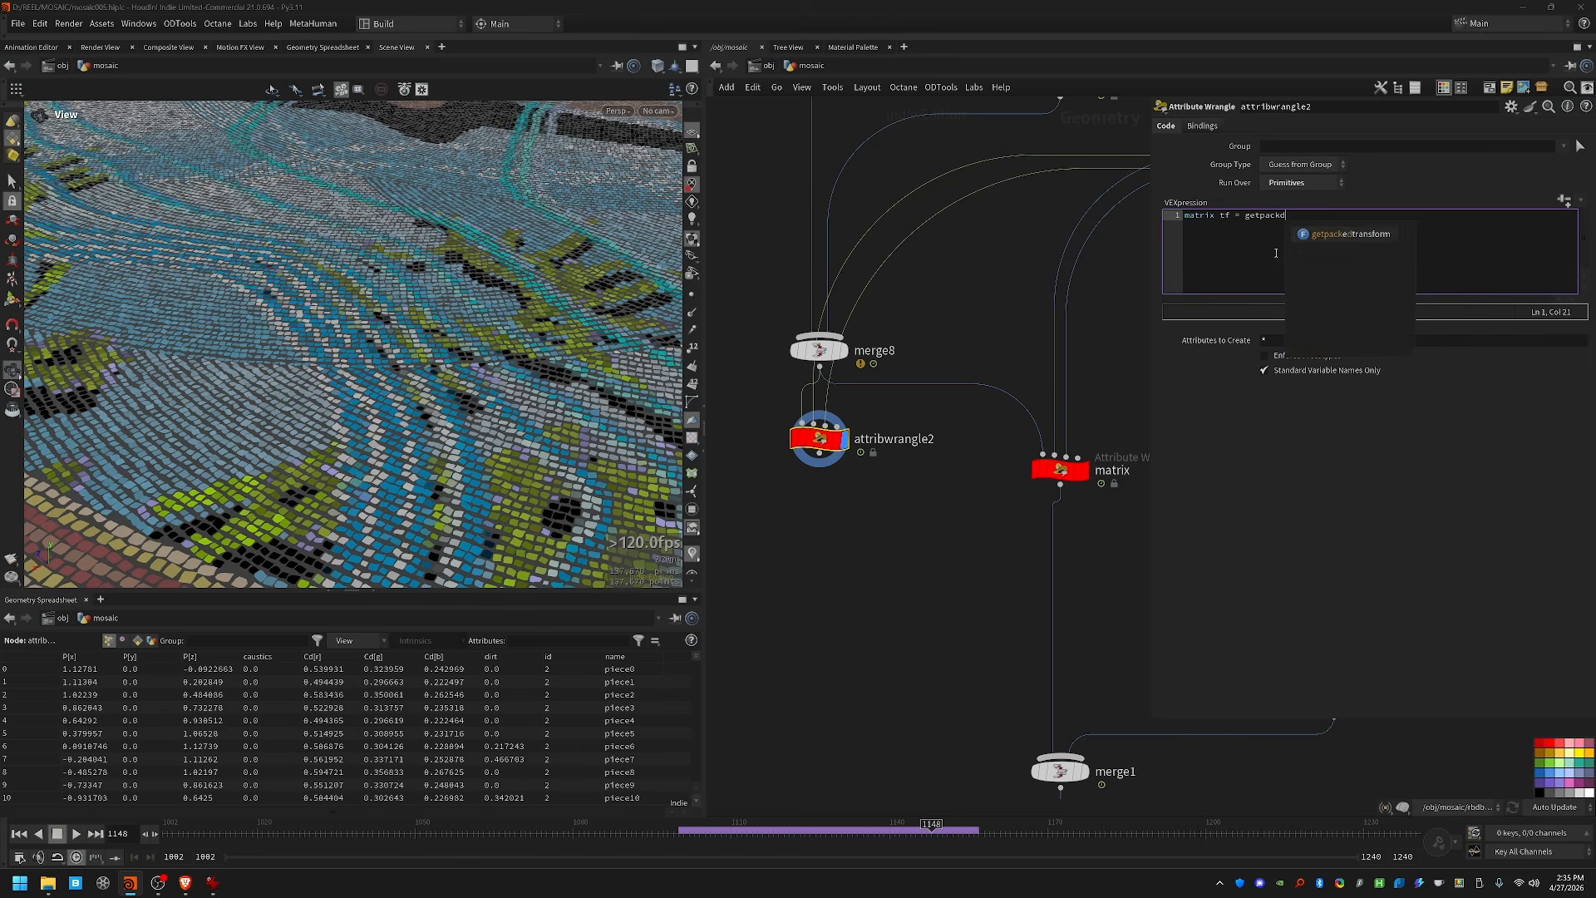
key("Return")
type("(")
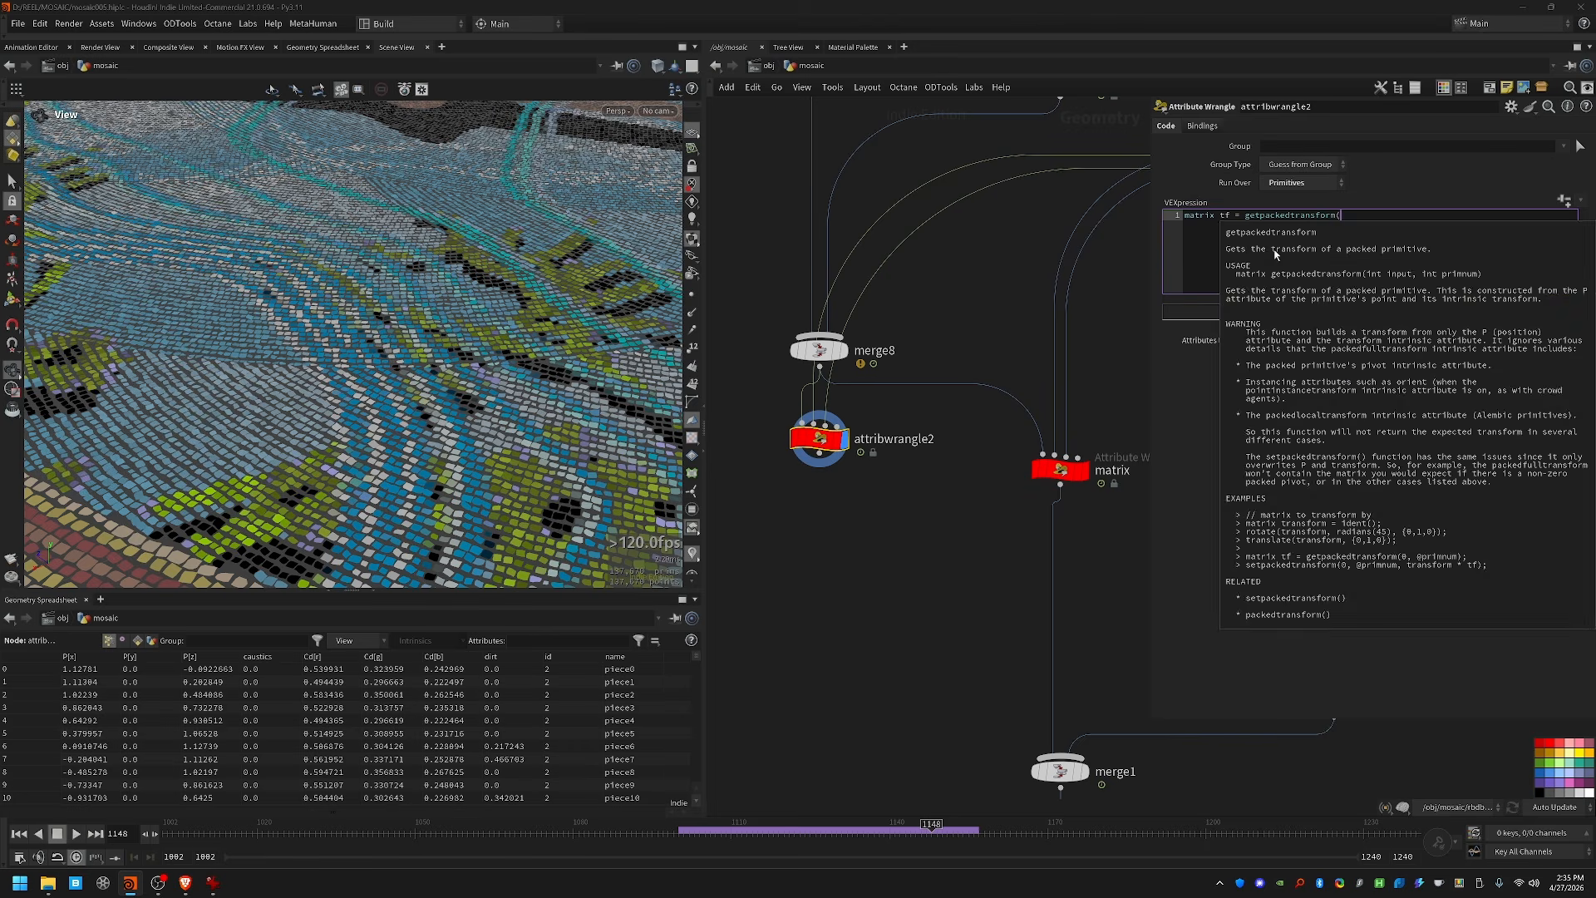
type("0, @primnum);")
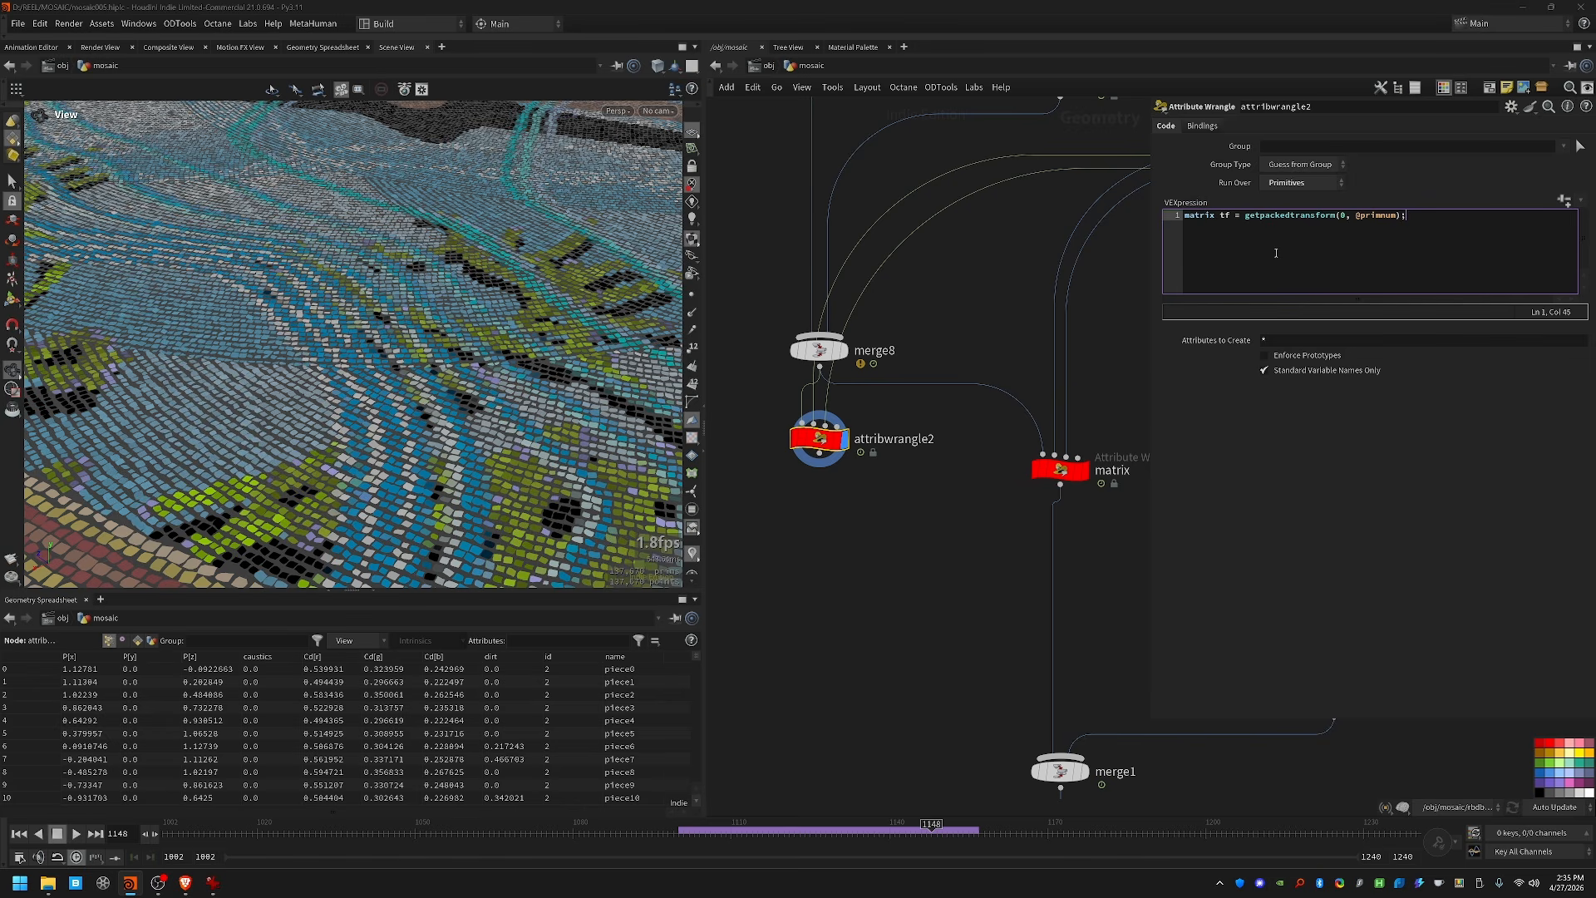
Step: Declare the matrix xform as ident() and translate it by set(0, 0.1, 0)
key("Return")
key("Return")
type("matrix ")
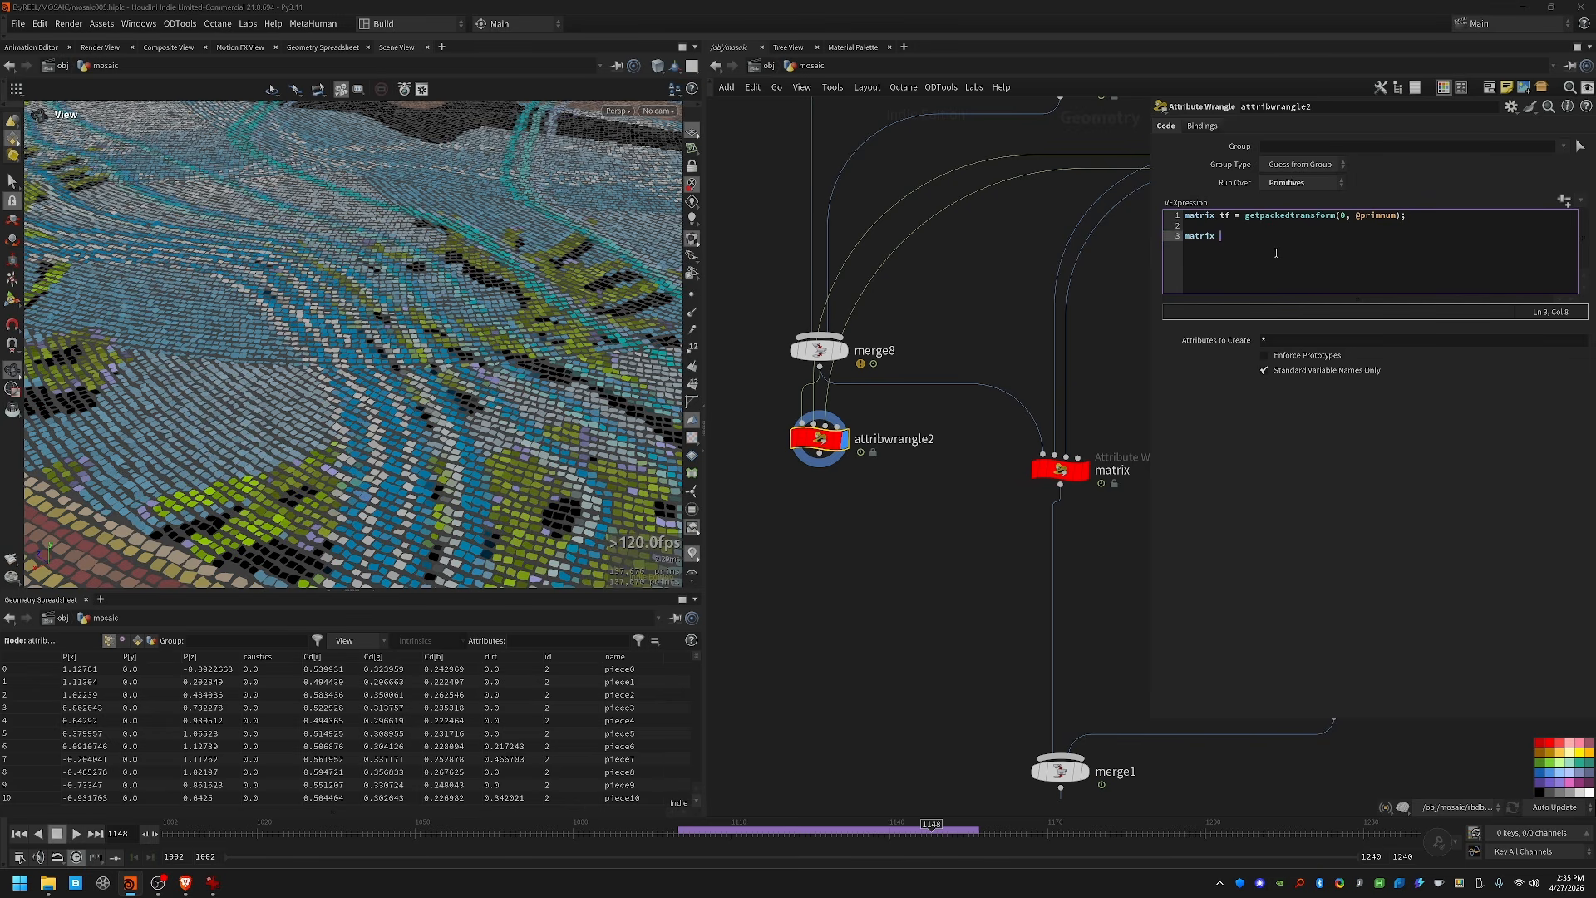
type("xform = ident();")
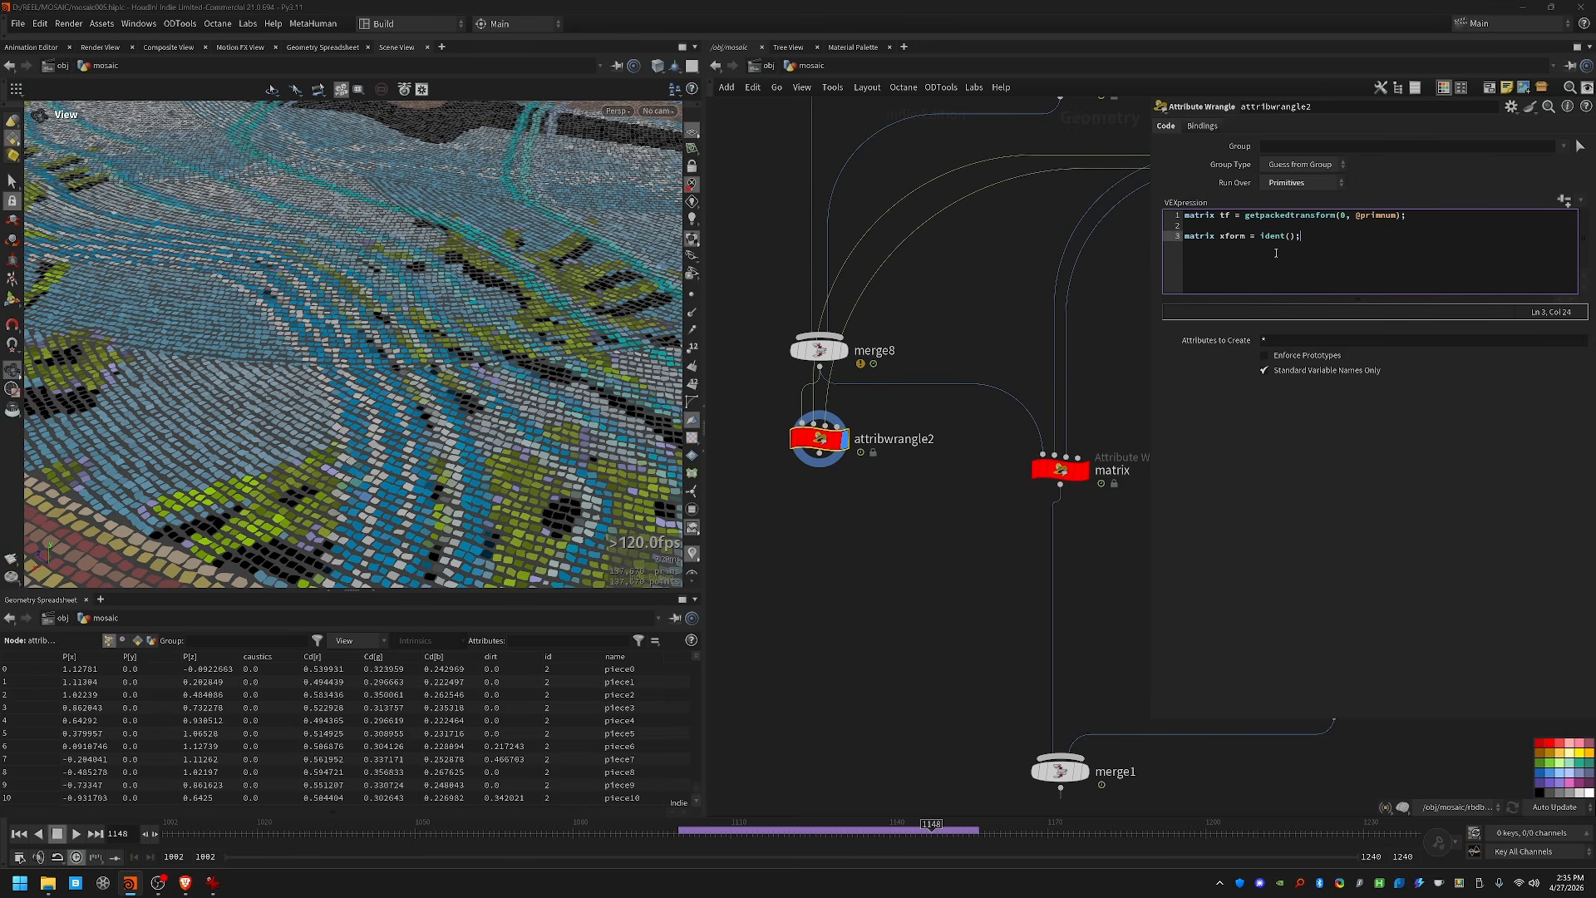
key("Return")
type("p")
key("BackSpace")
type("translate(x")
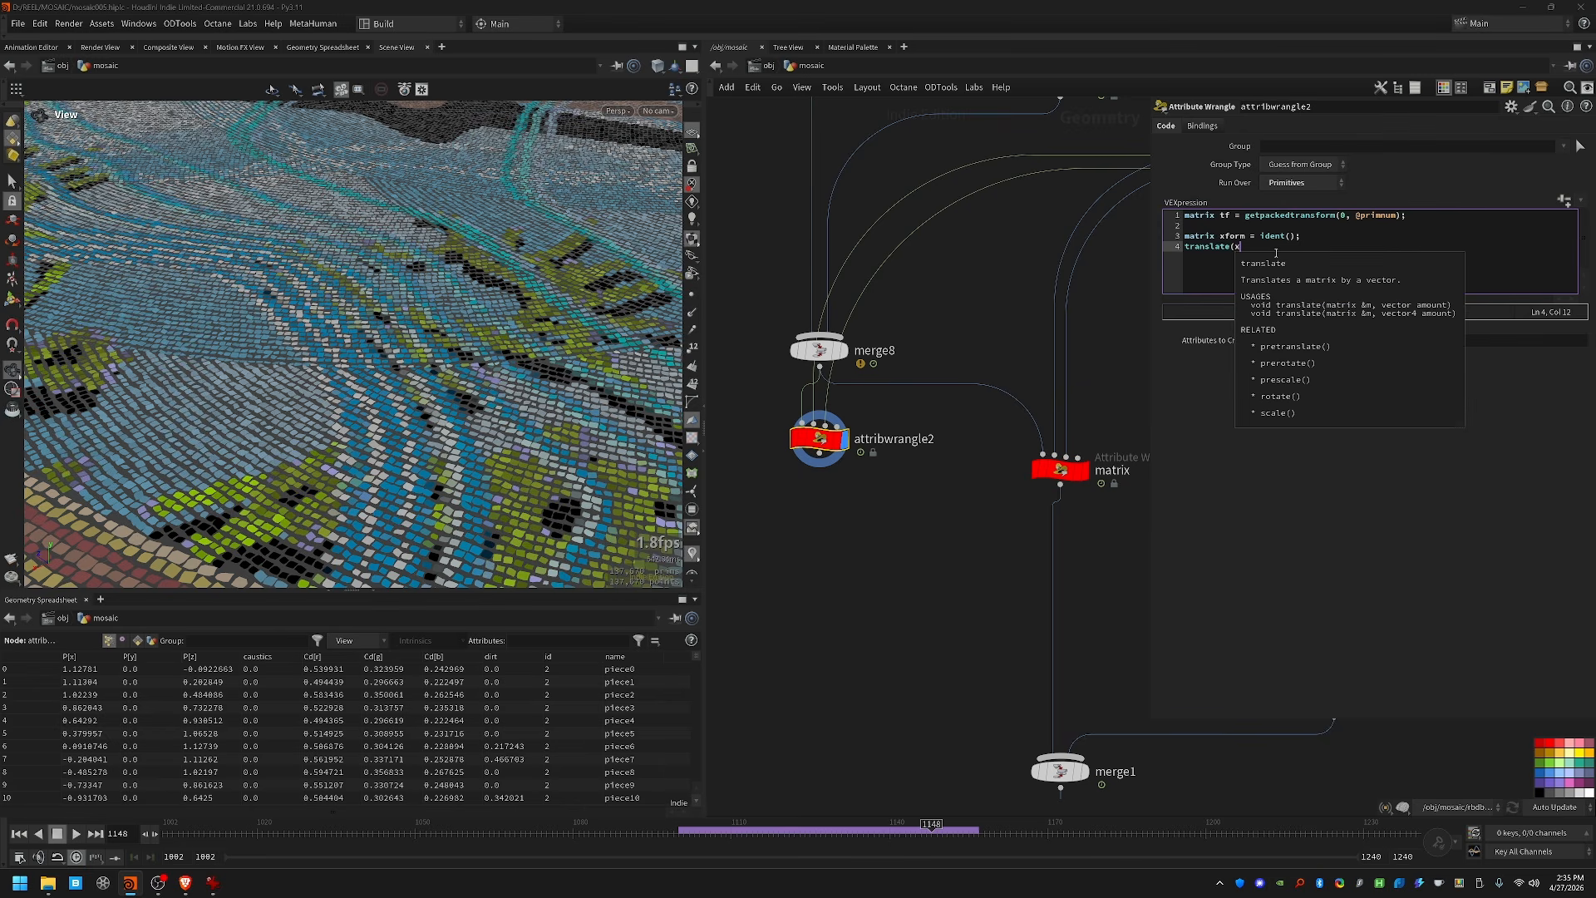
type("form, set(0, 0.1, 0));")
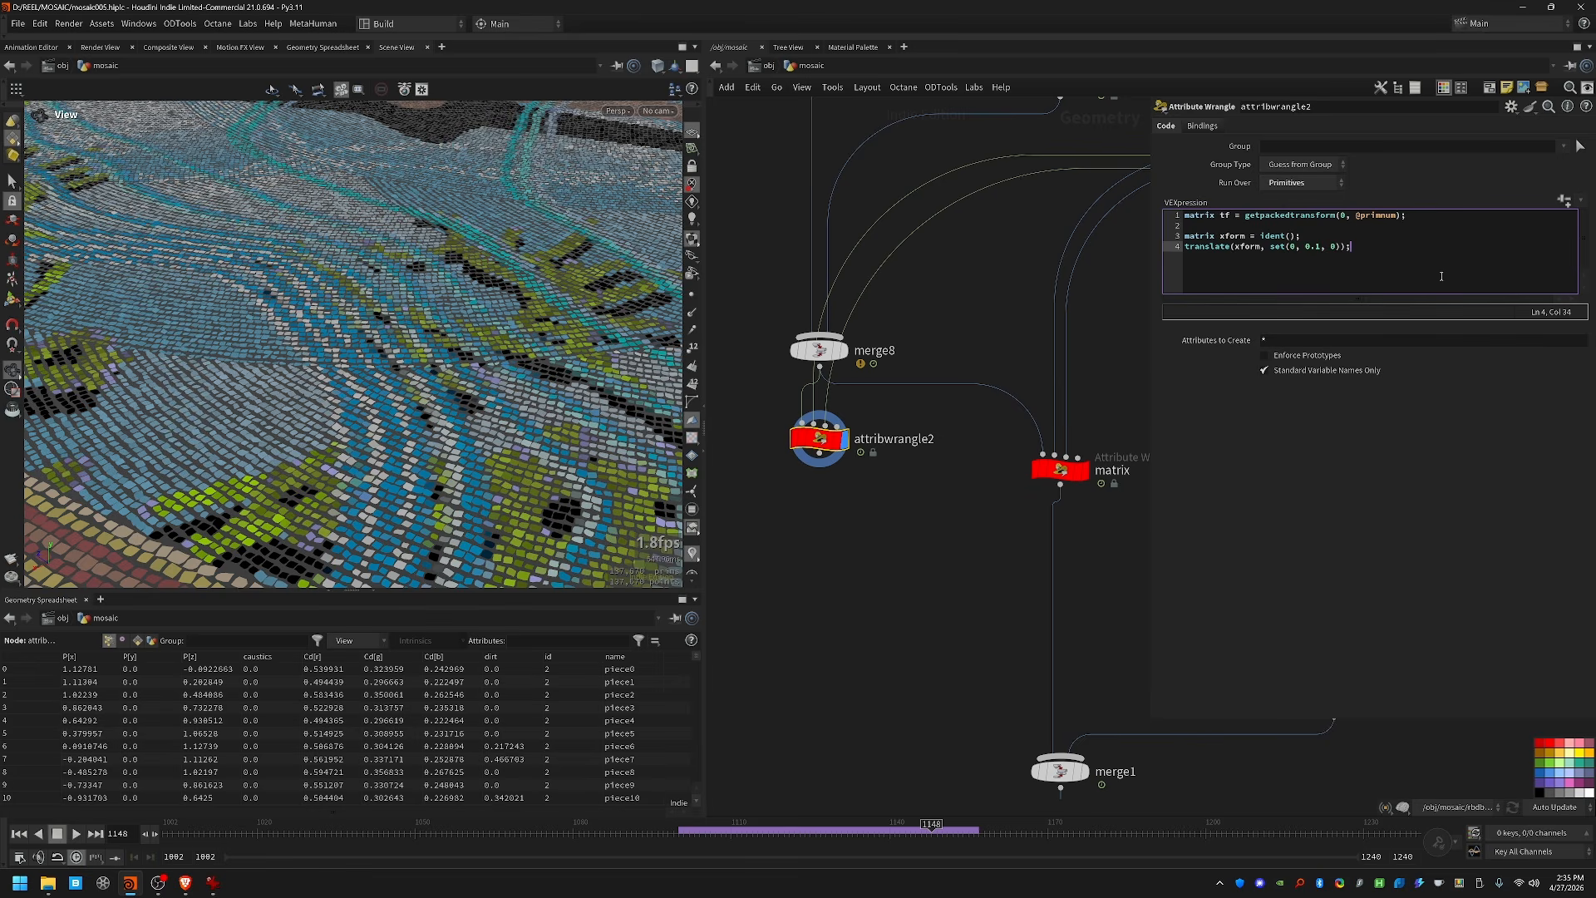
key("Return")
key("Return")
type("setpacked")
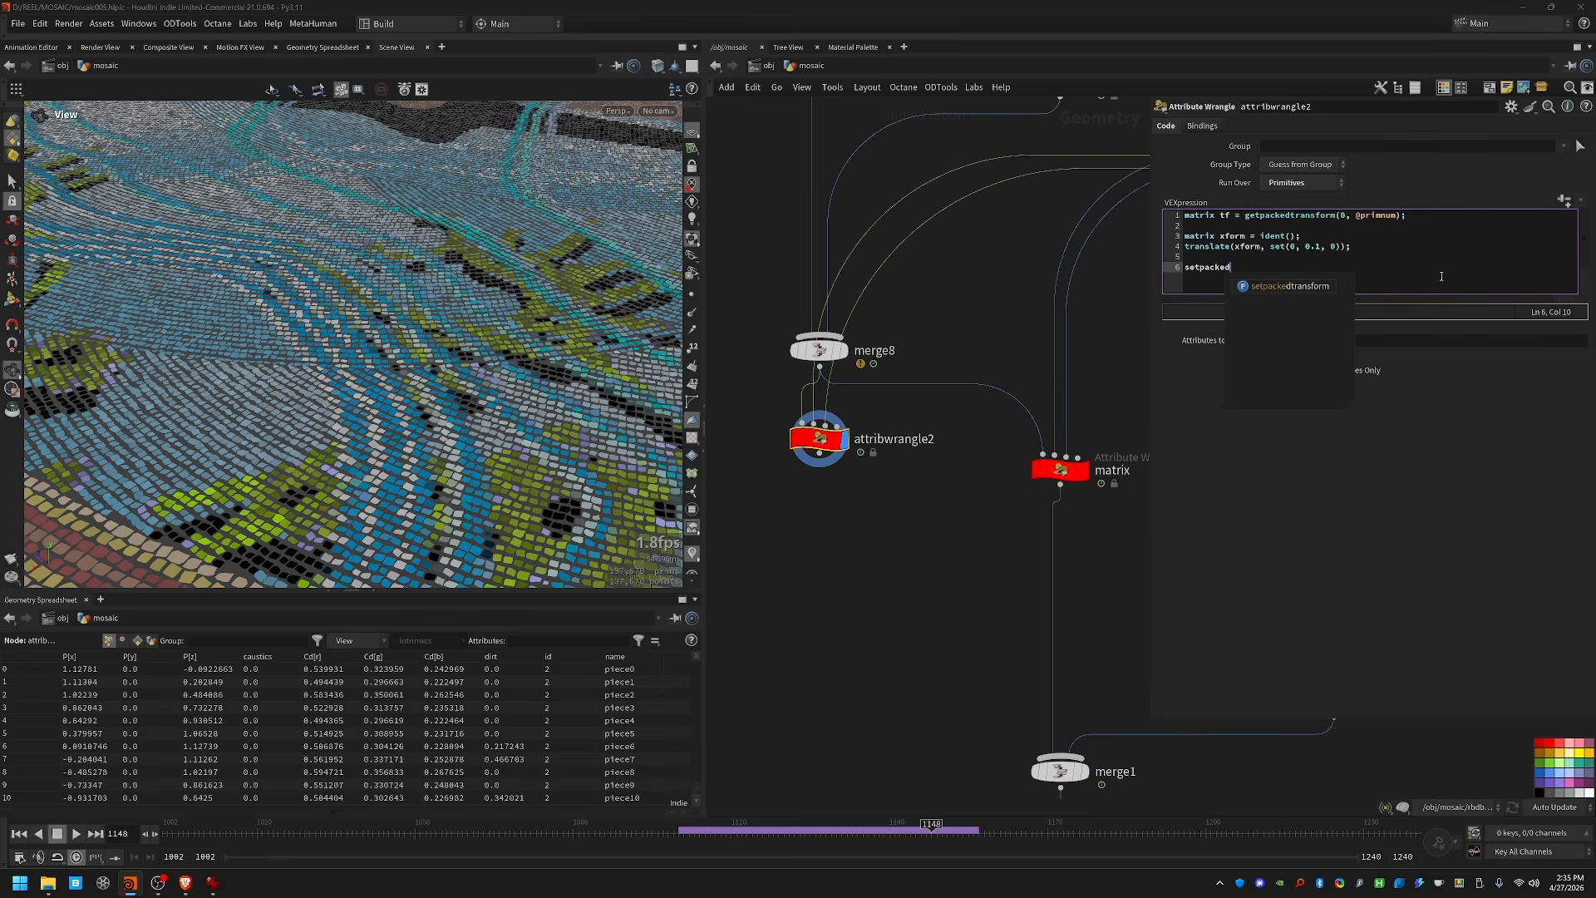
type("transform(0")
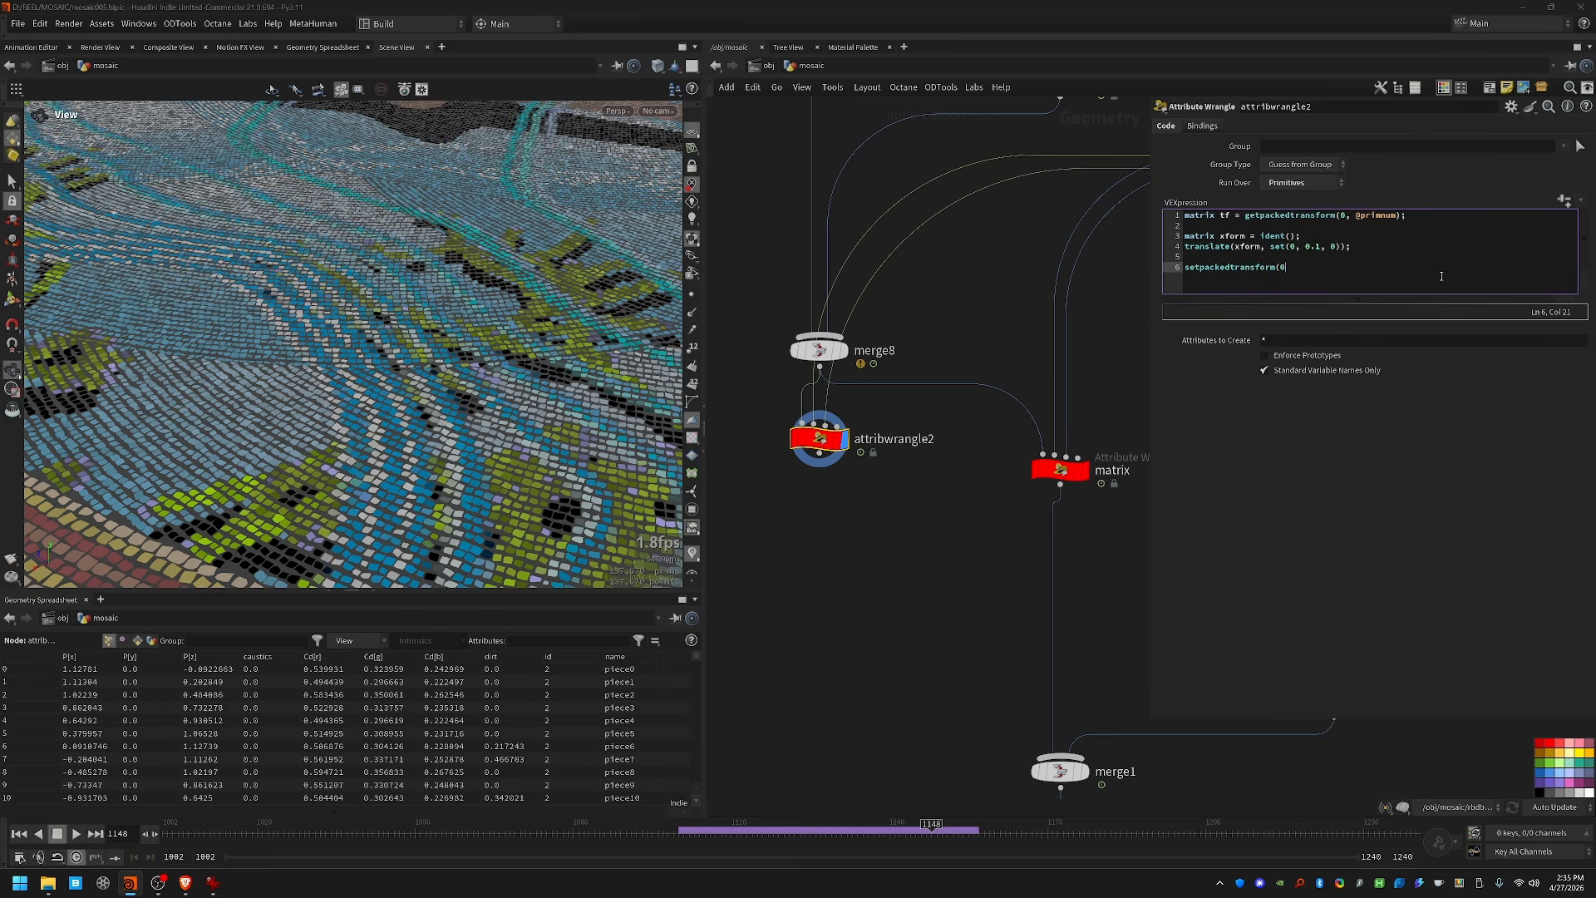
type(", @primnum, xform * tf);")
key("ctrl+Return")
scroll(452, 270, "down", 8)
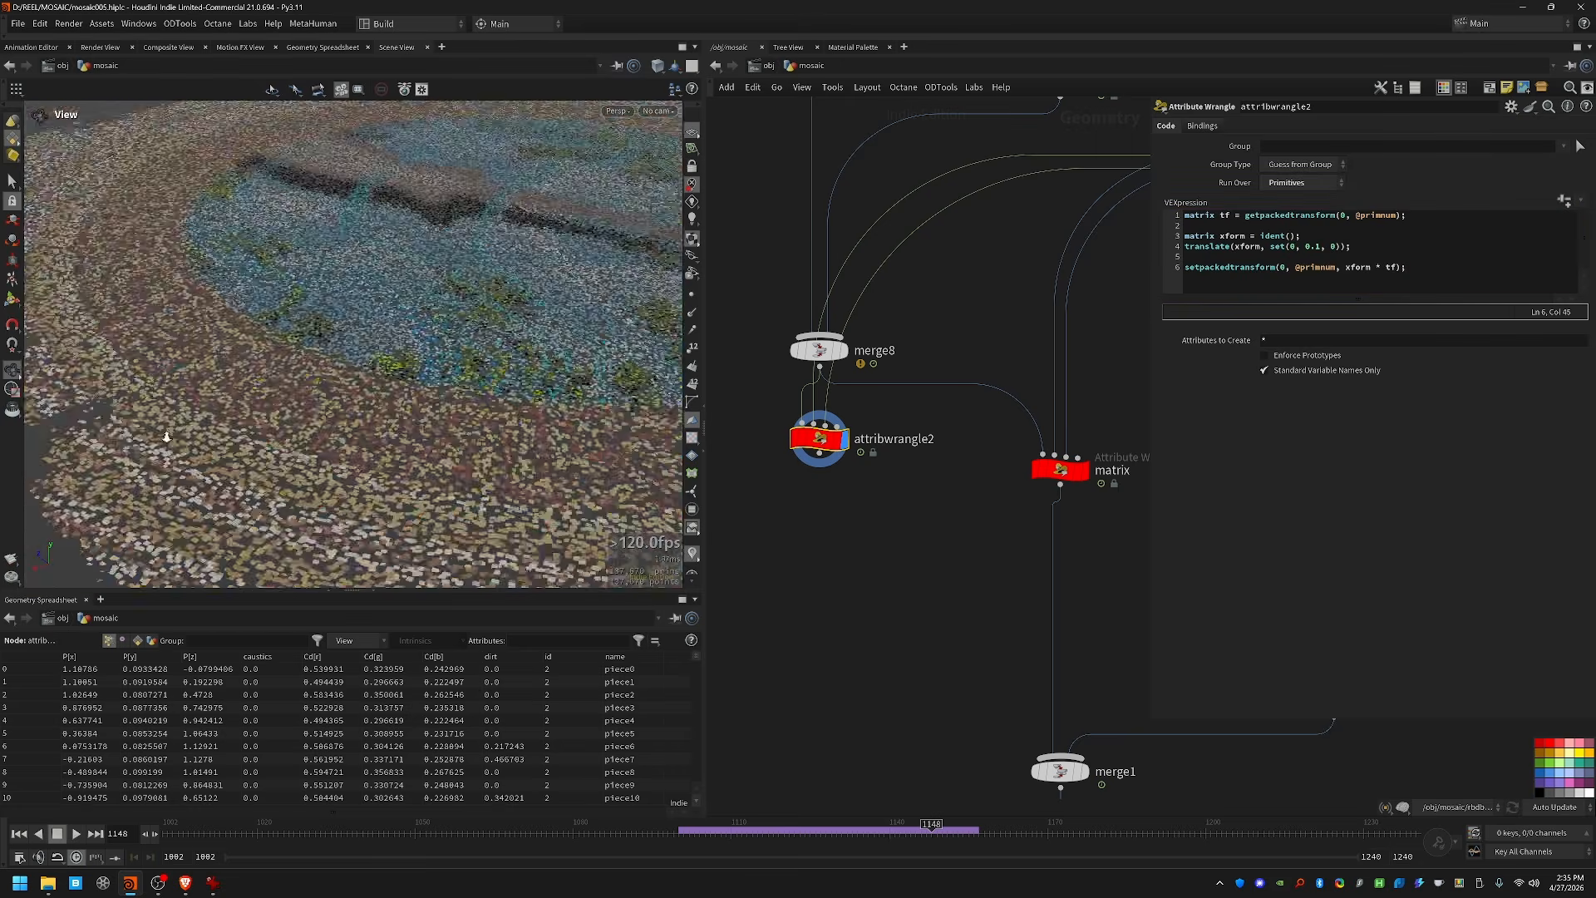
left_click_drag(451, 269, 515, 274)
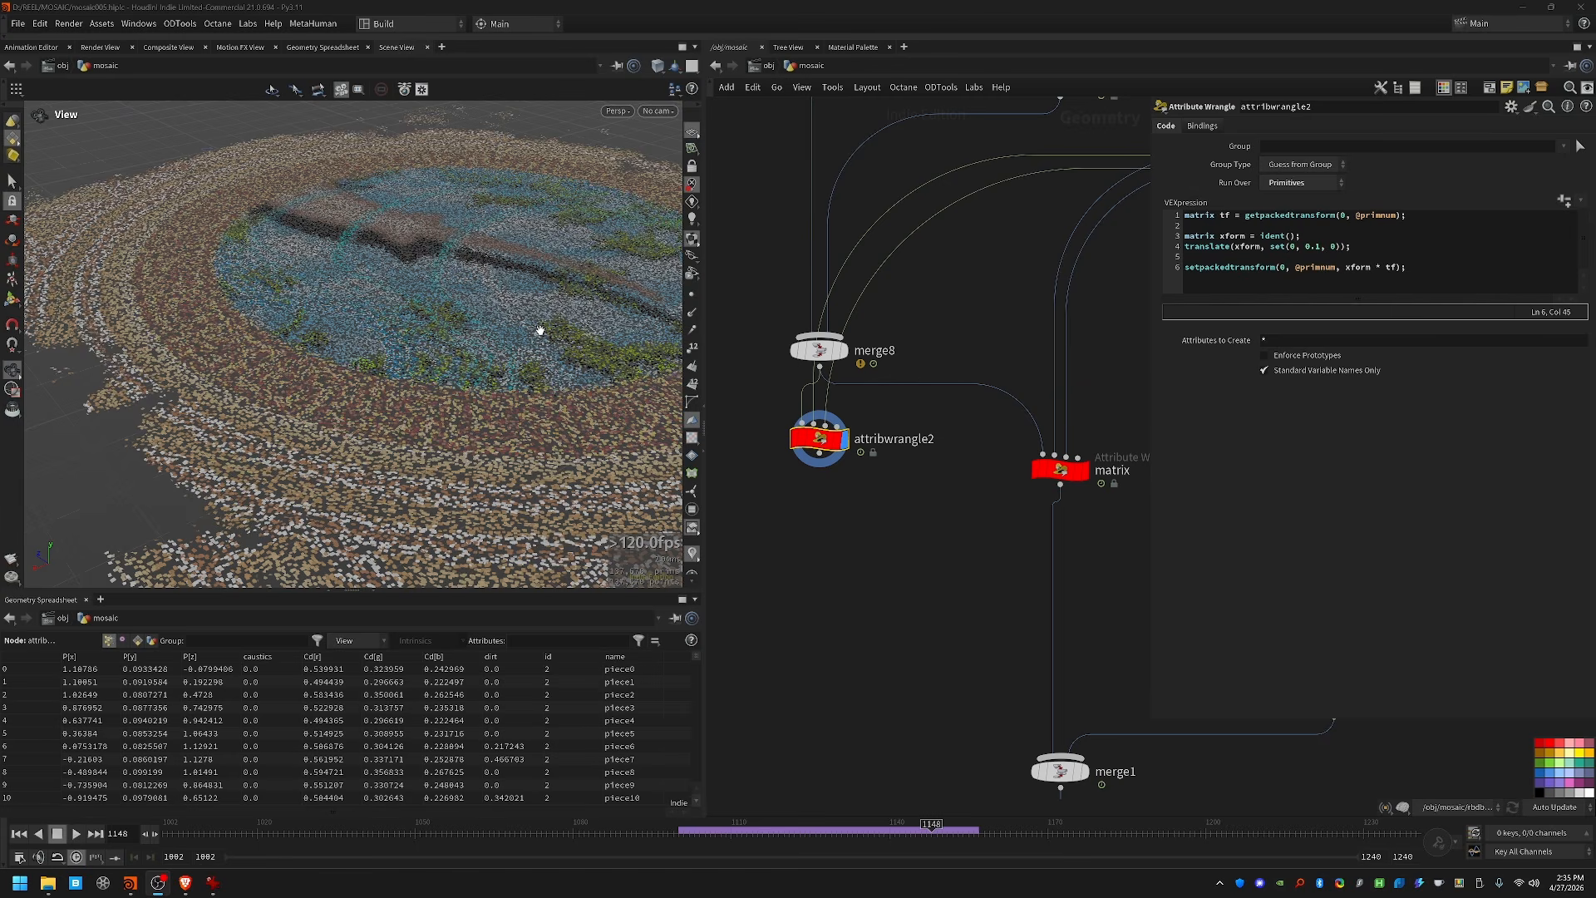
left_click_drag(532, 352, 462, 432)
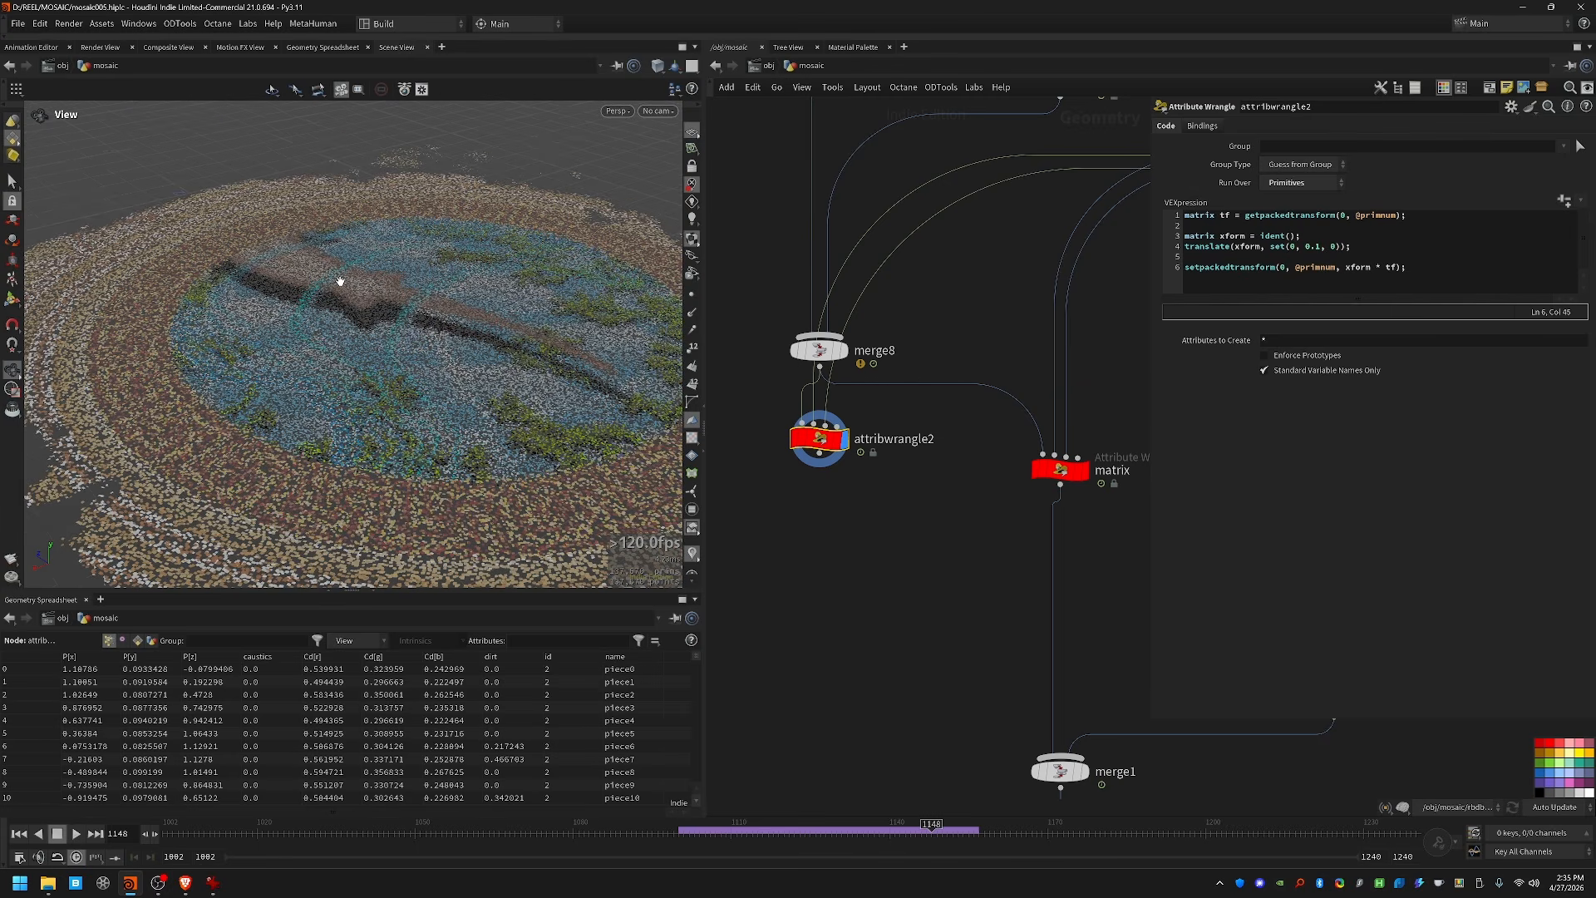
Step: Declare the float dist as xyzdist(1, v@P) at the start of the wrangle code
left_click(1455, 241)
key("Home")
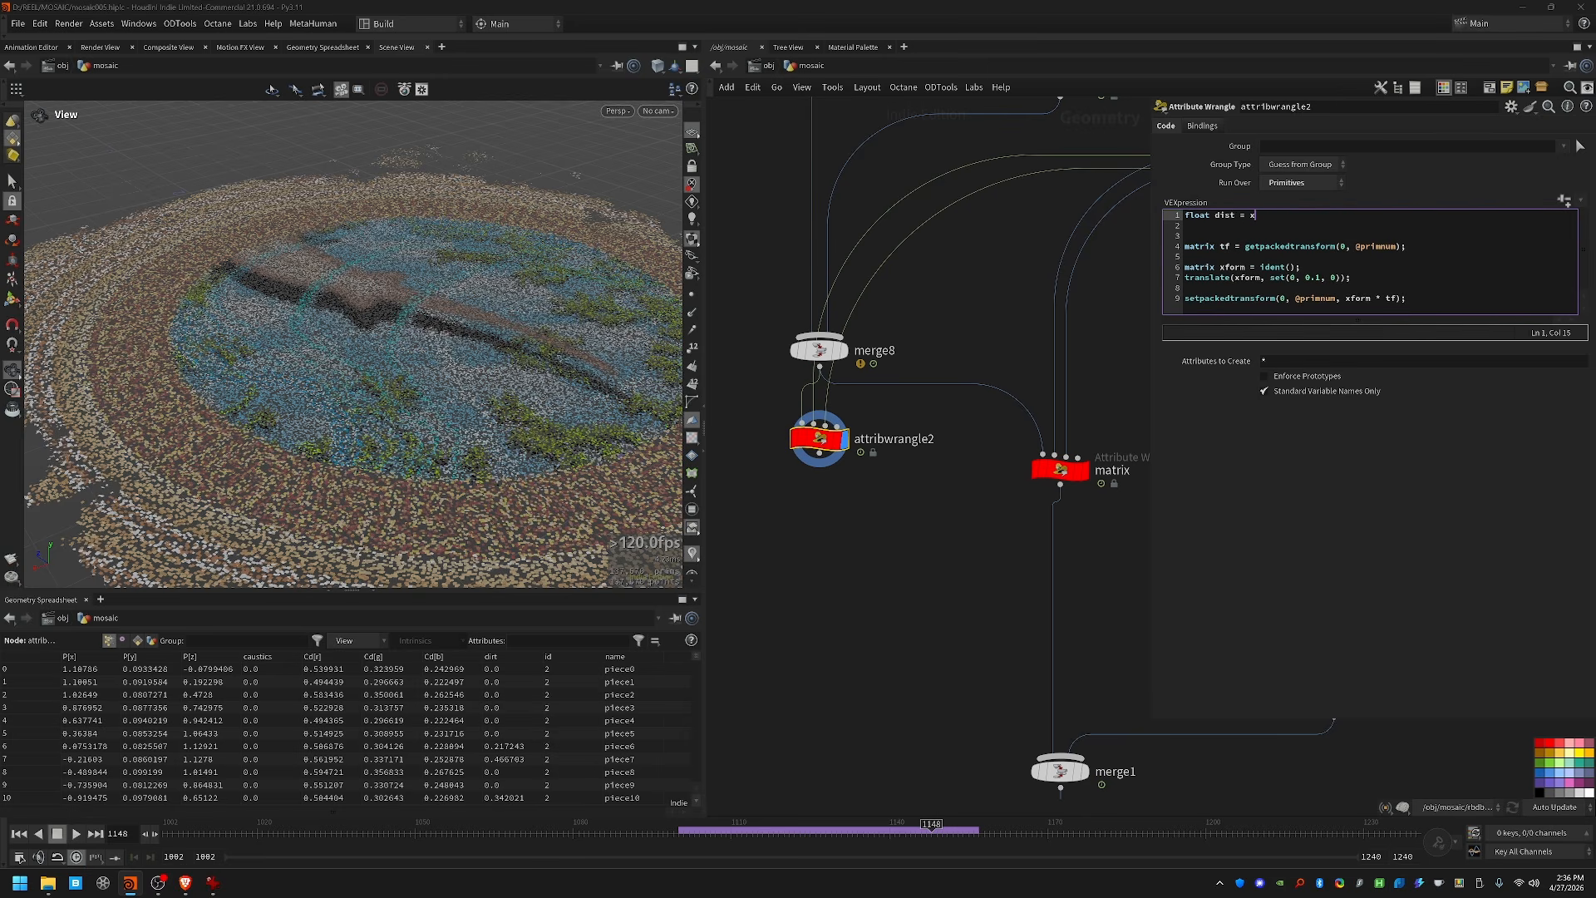
type("yzdis")
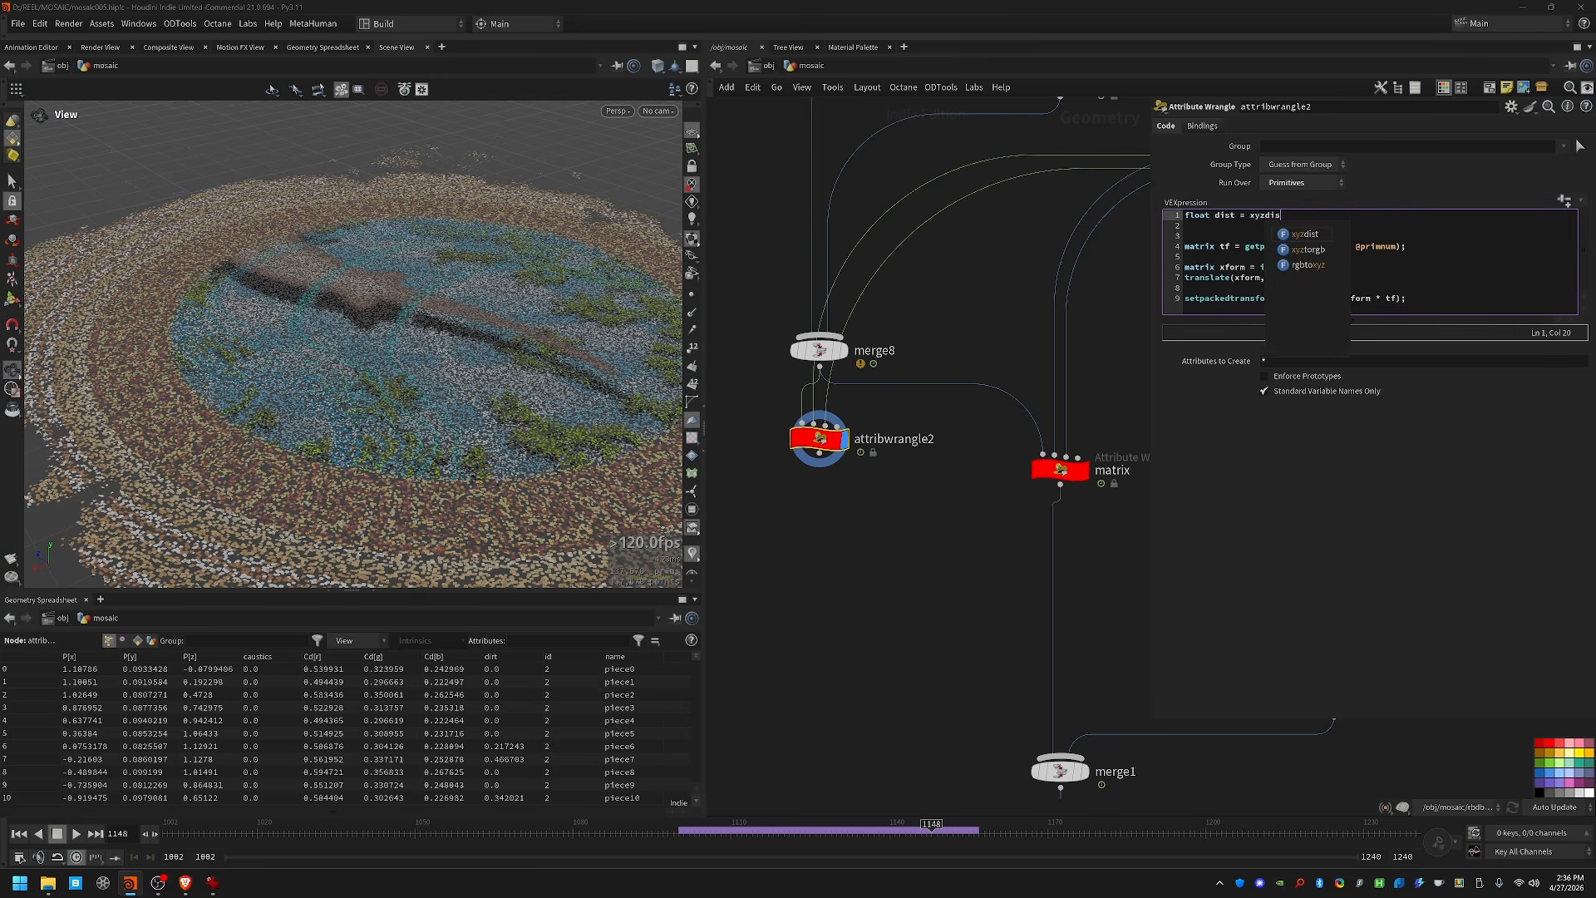
type("t(1, ")
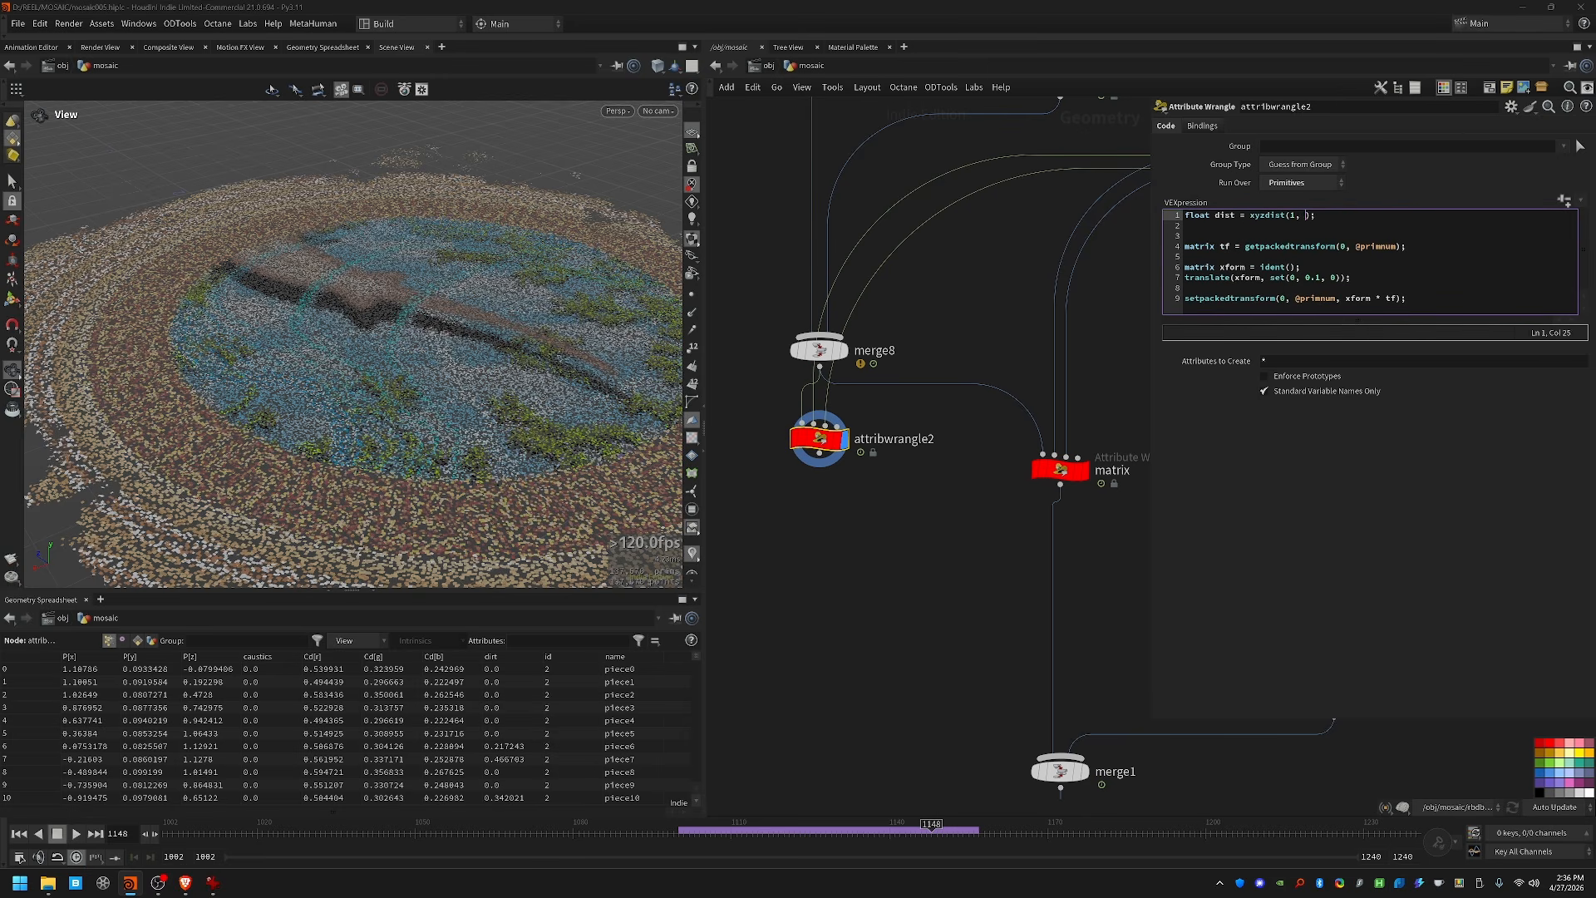
type("v@P")
Step: Declare the float maxdist as chf('maxdist'), create its parameter and set it to 0.1
key("Return")
type("f")
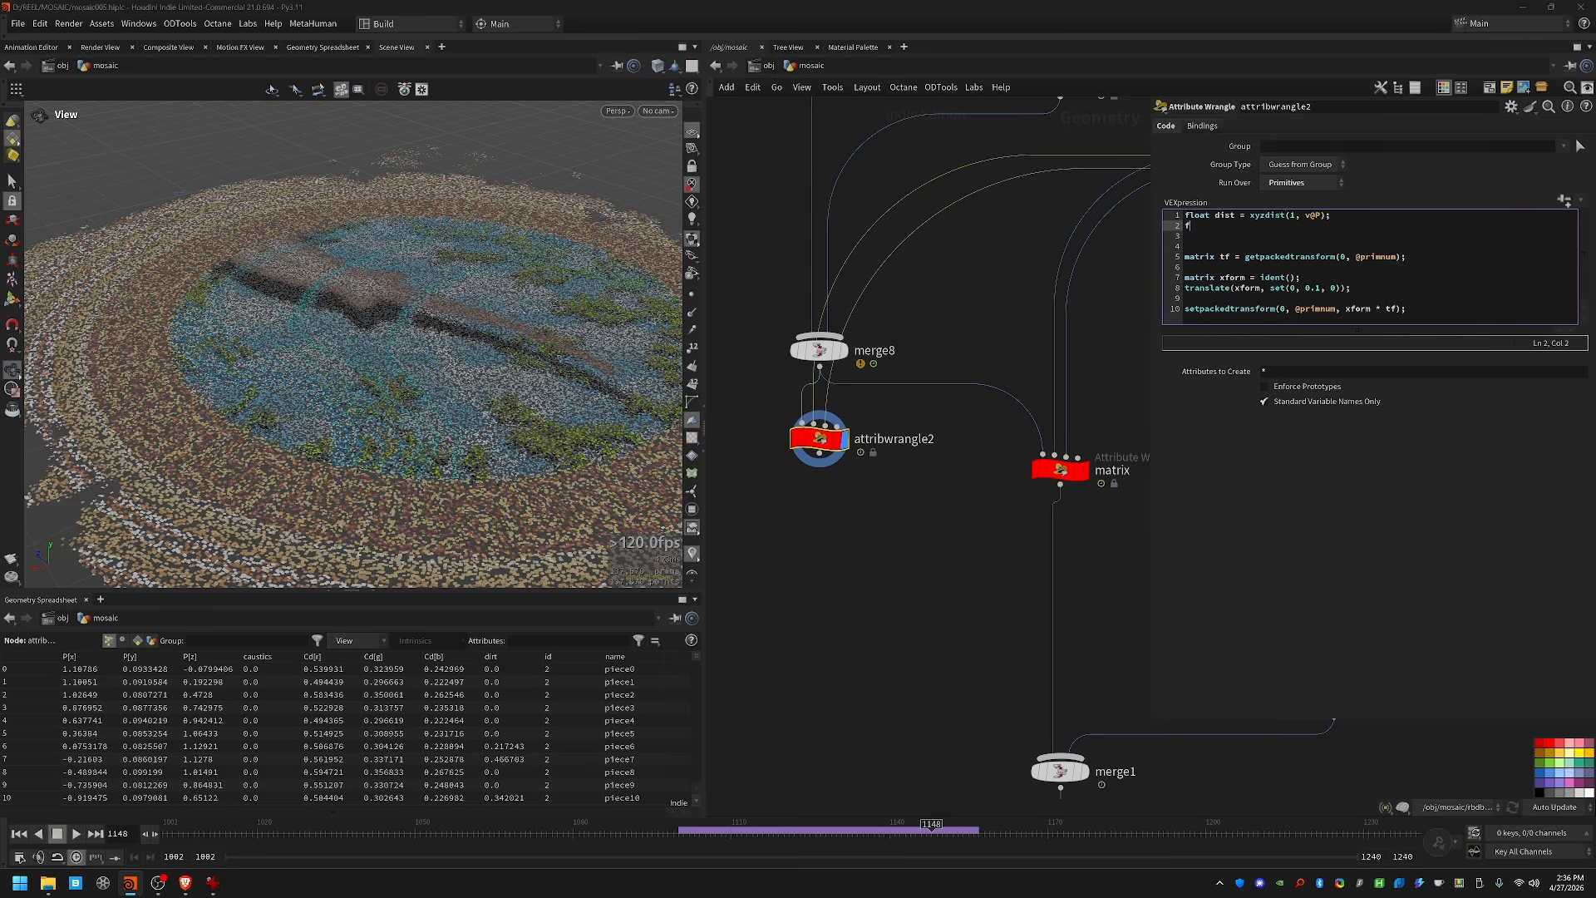
type("loat maxdist = chf('maxdist")
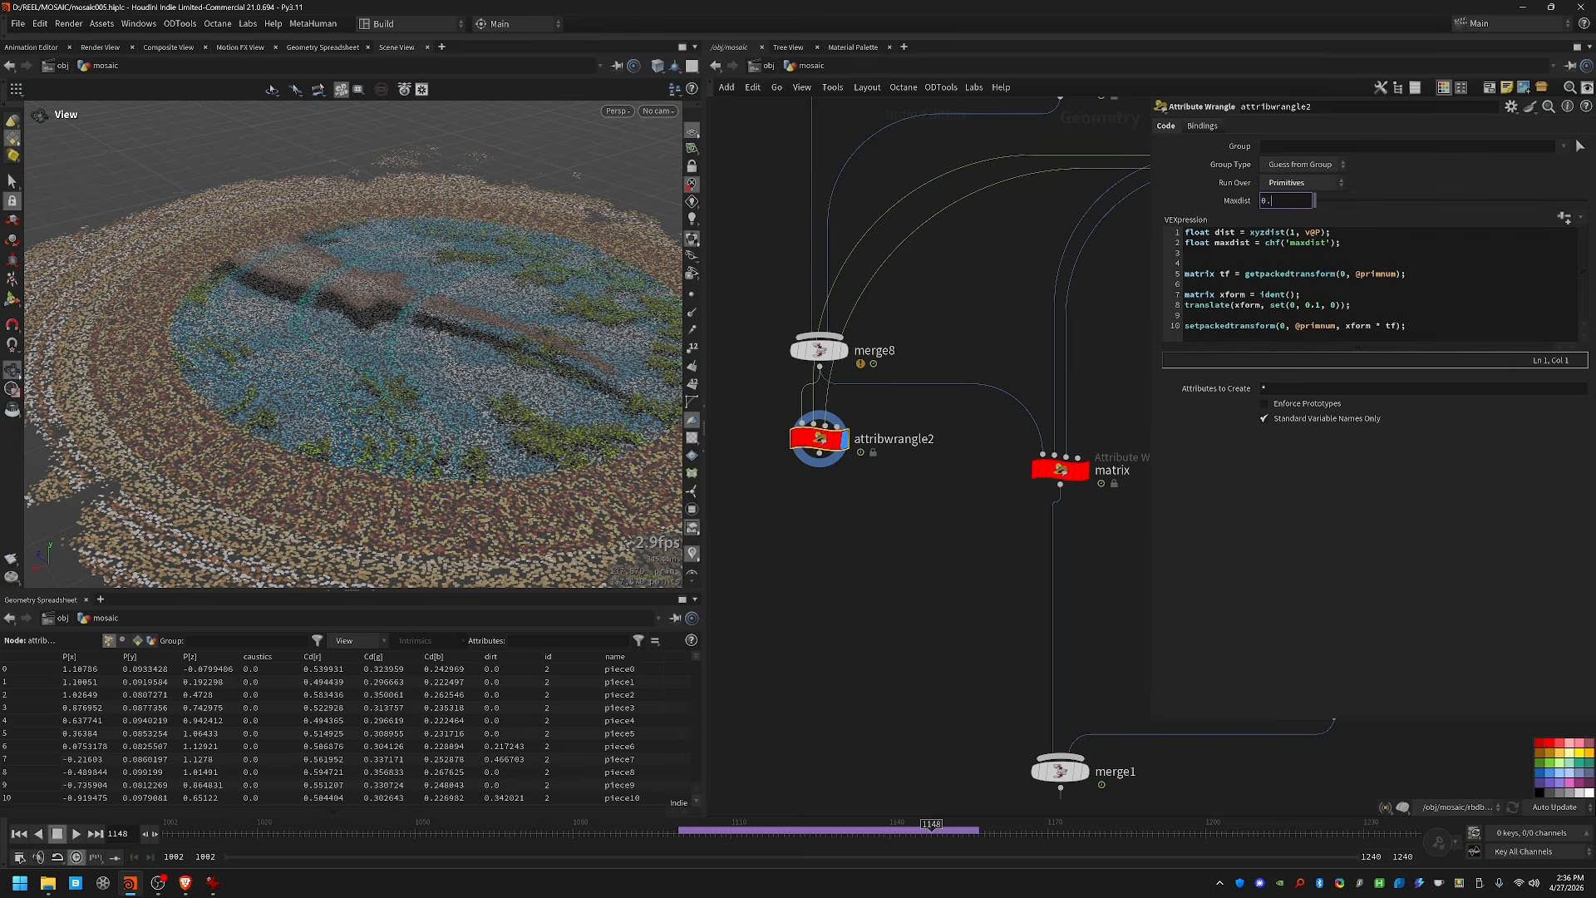
type("0.02")
key("Return")
left_click(1285, 201)
key("BackSpace")
key("BackSpace")
type("1")
key("Return")
Step: Wrap the setpackedtransform line in an if (dist < maxdist) block and apply the code
left_click(1400, 255)
left_click(1378, 317)
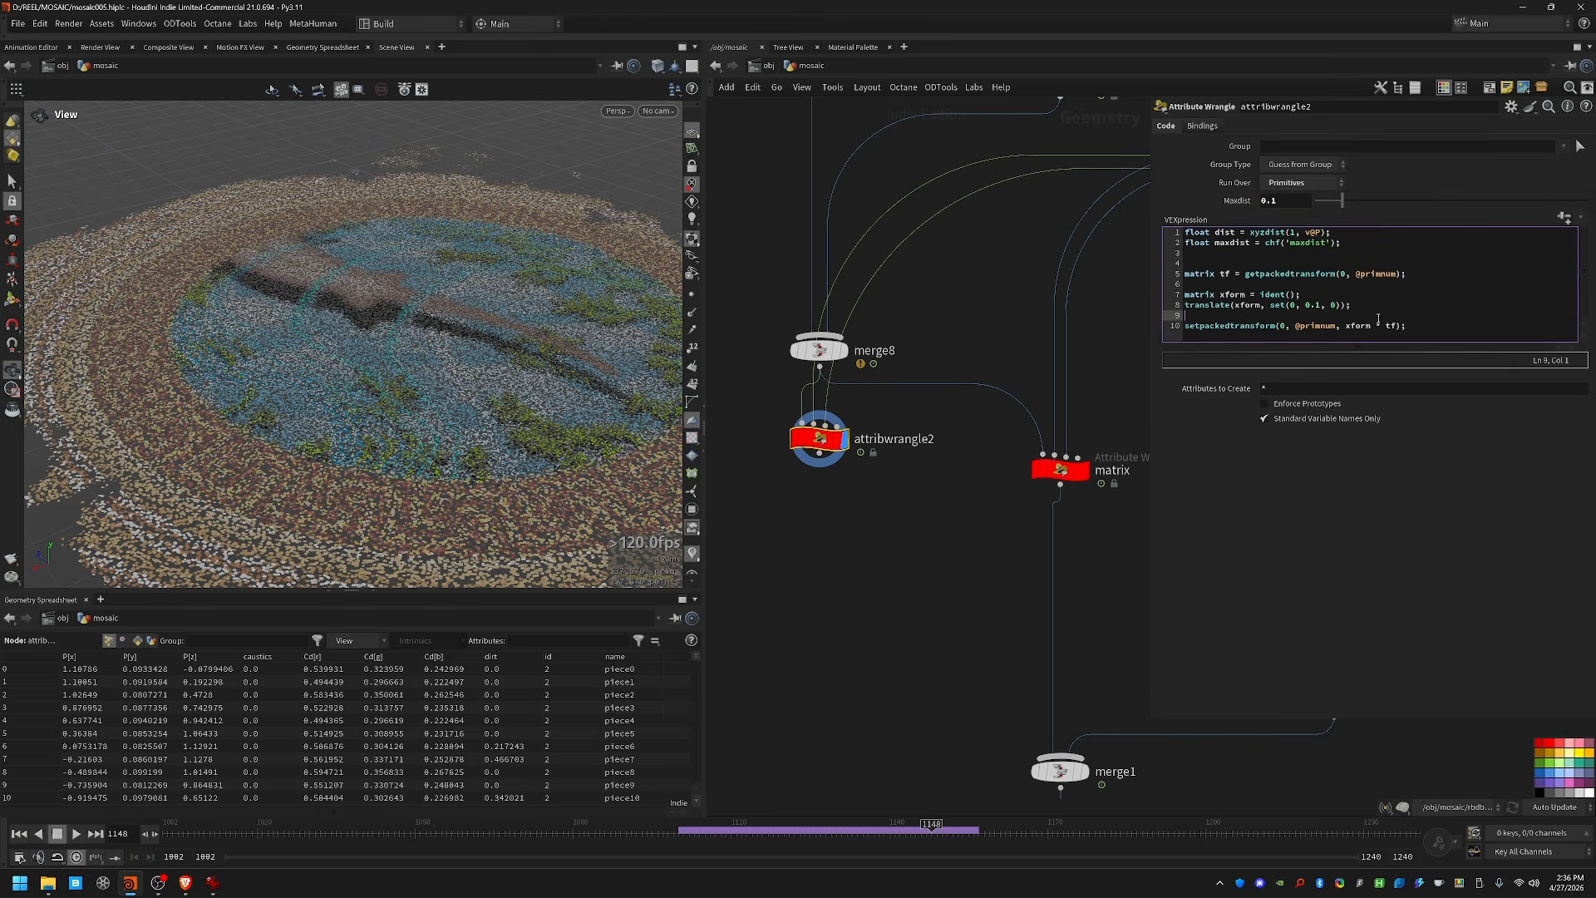
key("Return")
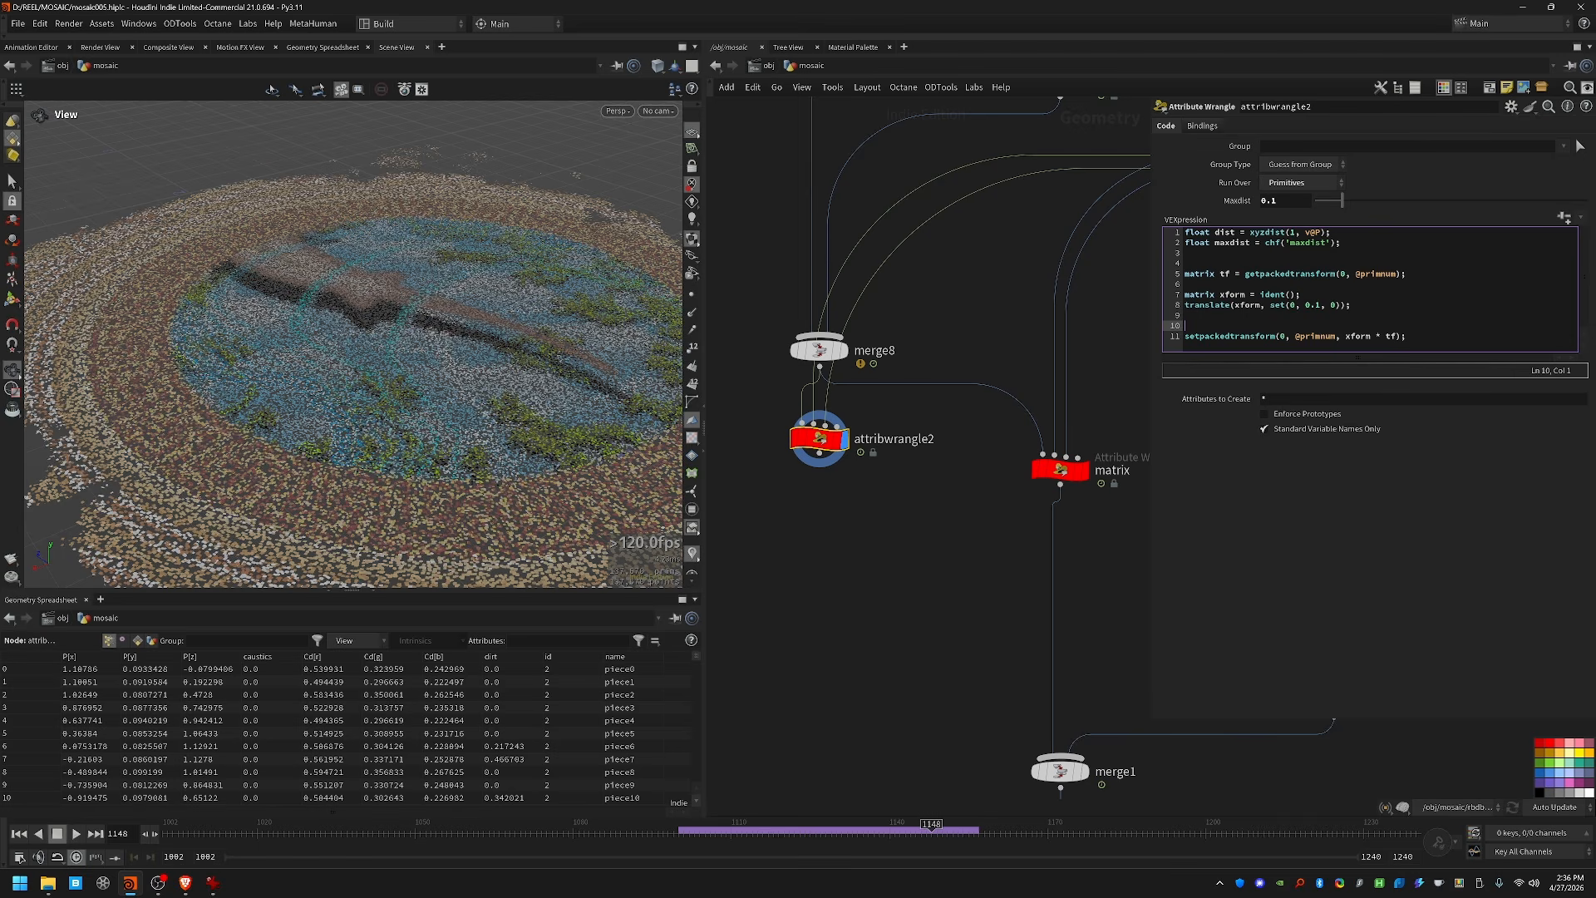
type("if ")
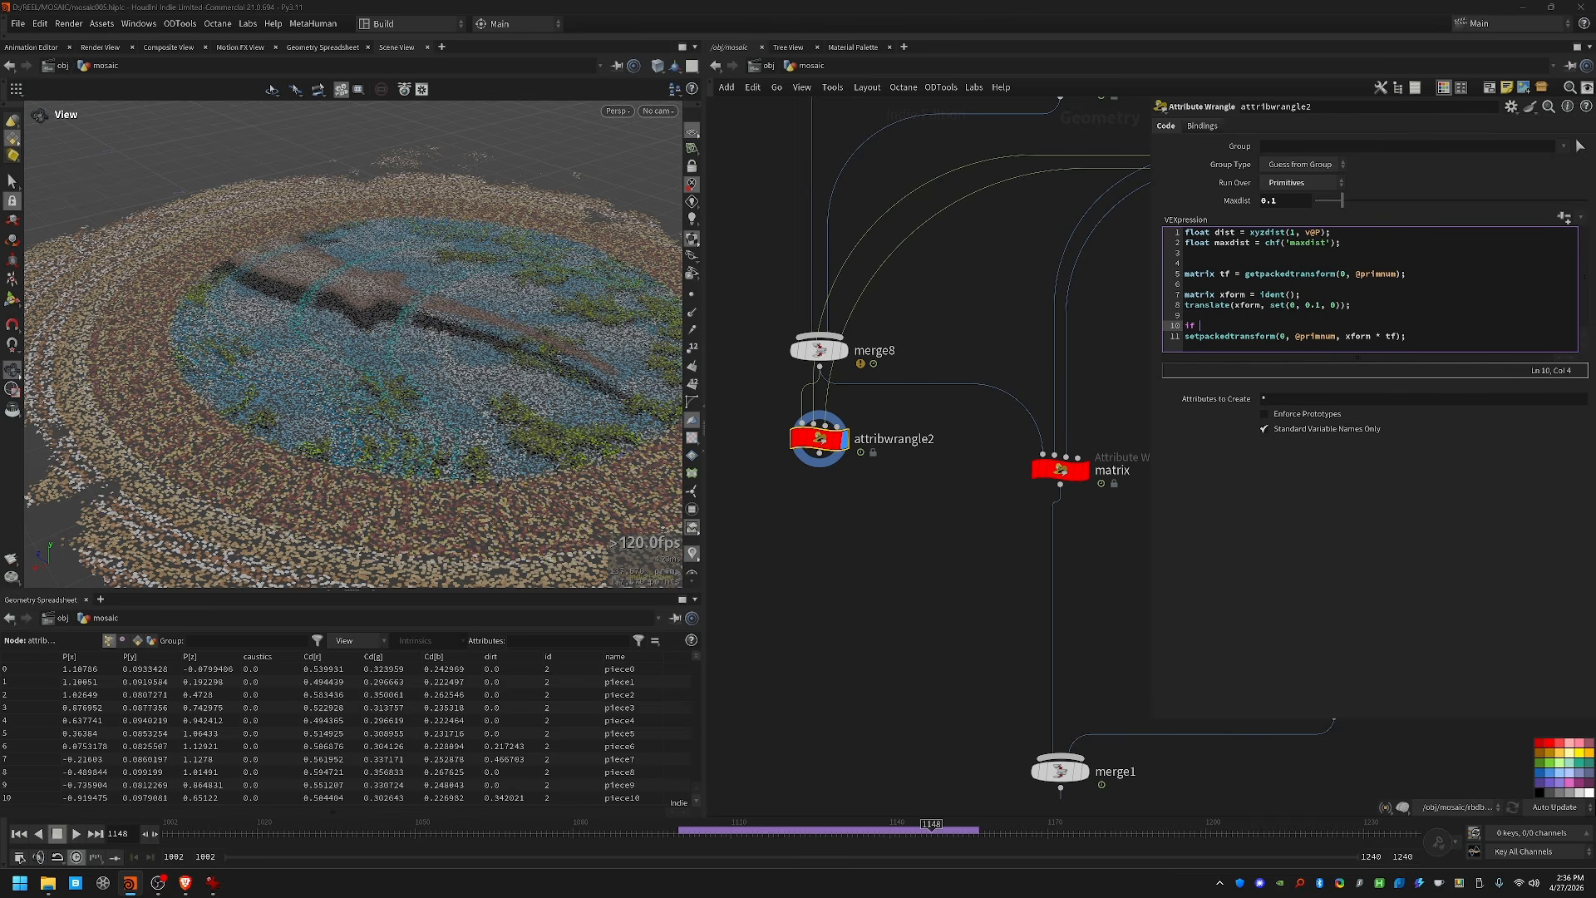
type("(dist < maxdist{")
key("Down")
key("Home")
key("Tab")
key("End")
key("Return")
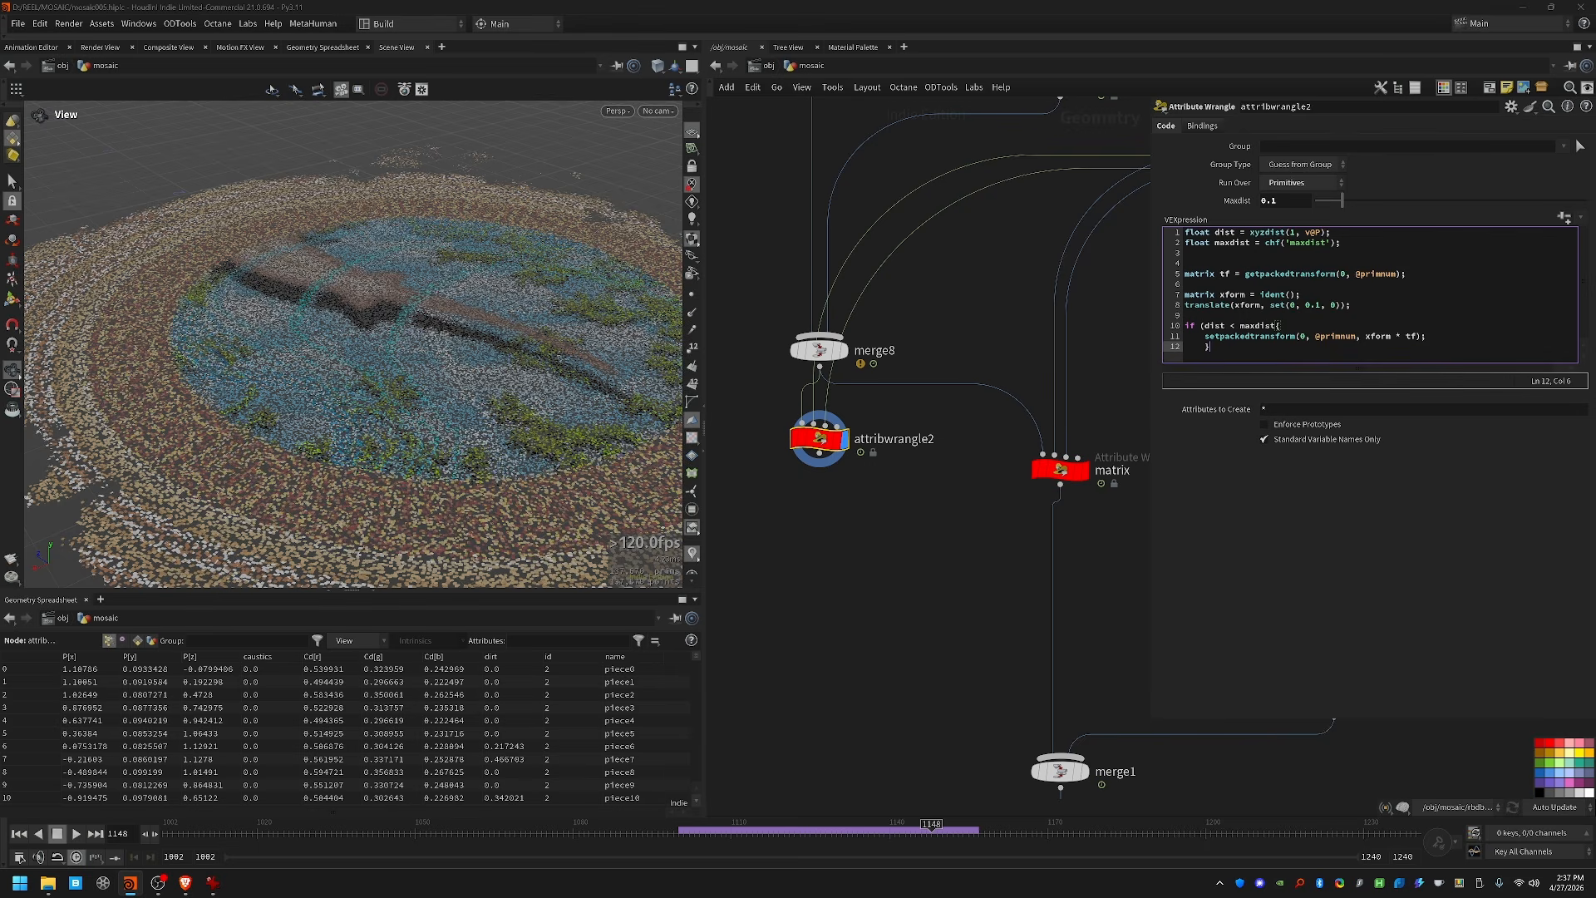
left_click(1276, 325)
type(")")
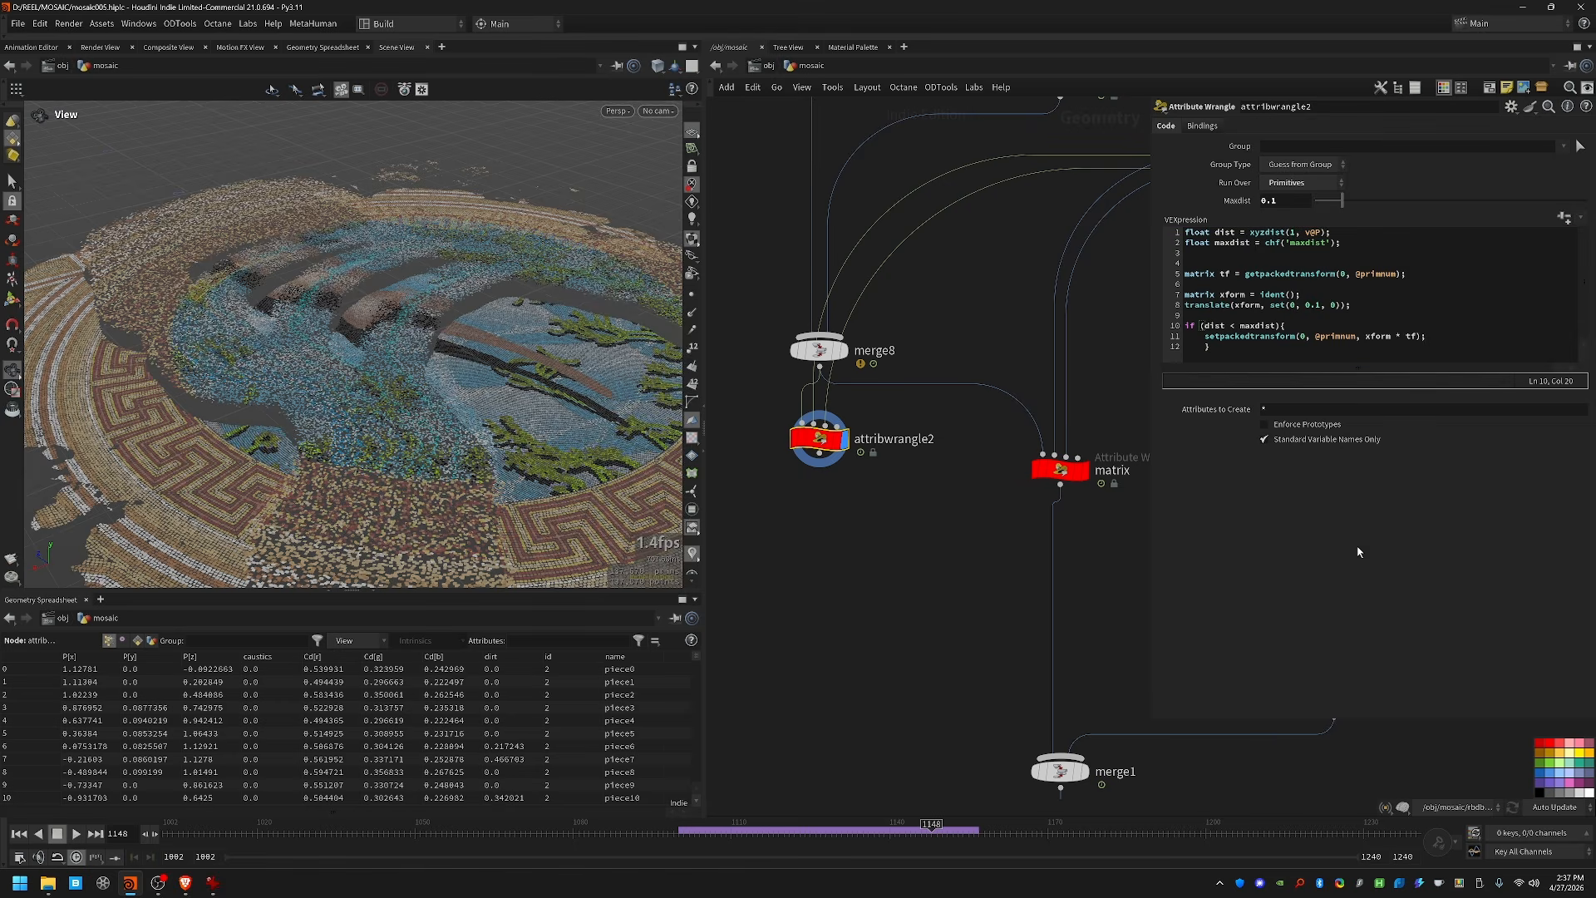
Step: Set the Maxdist parameter to 0.02
scroll(404, 298, "down", 3)
left_click_drag(404, 297, 440, 308)
left_click(1293, 198)
key("BackSpace")
type("02")
key("Return")
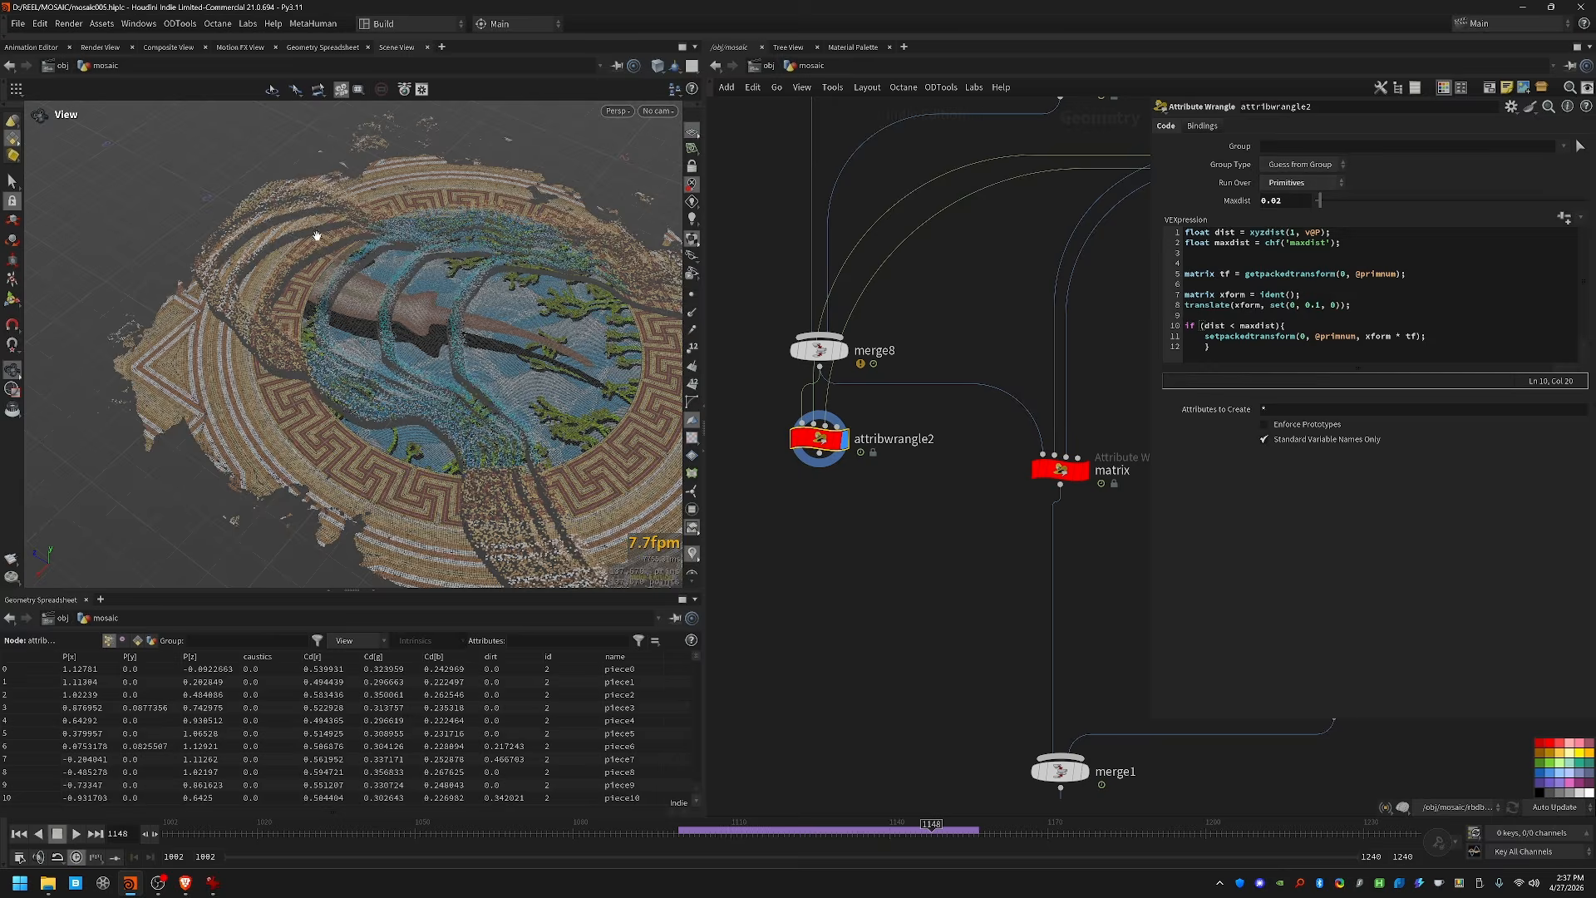
Step: Declare the float offset as chf('offset') below the maxdist line and create its parameter
left_click(1212, 258)
type("float o")
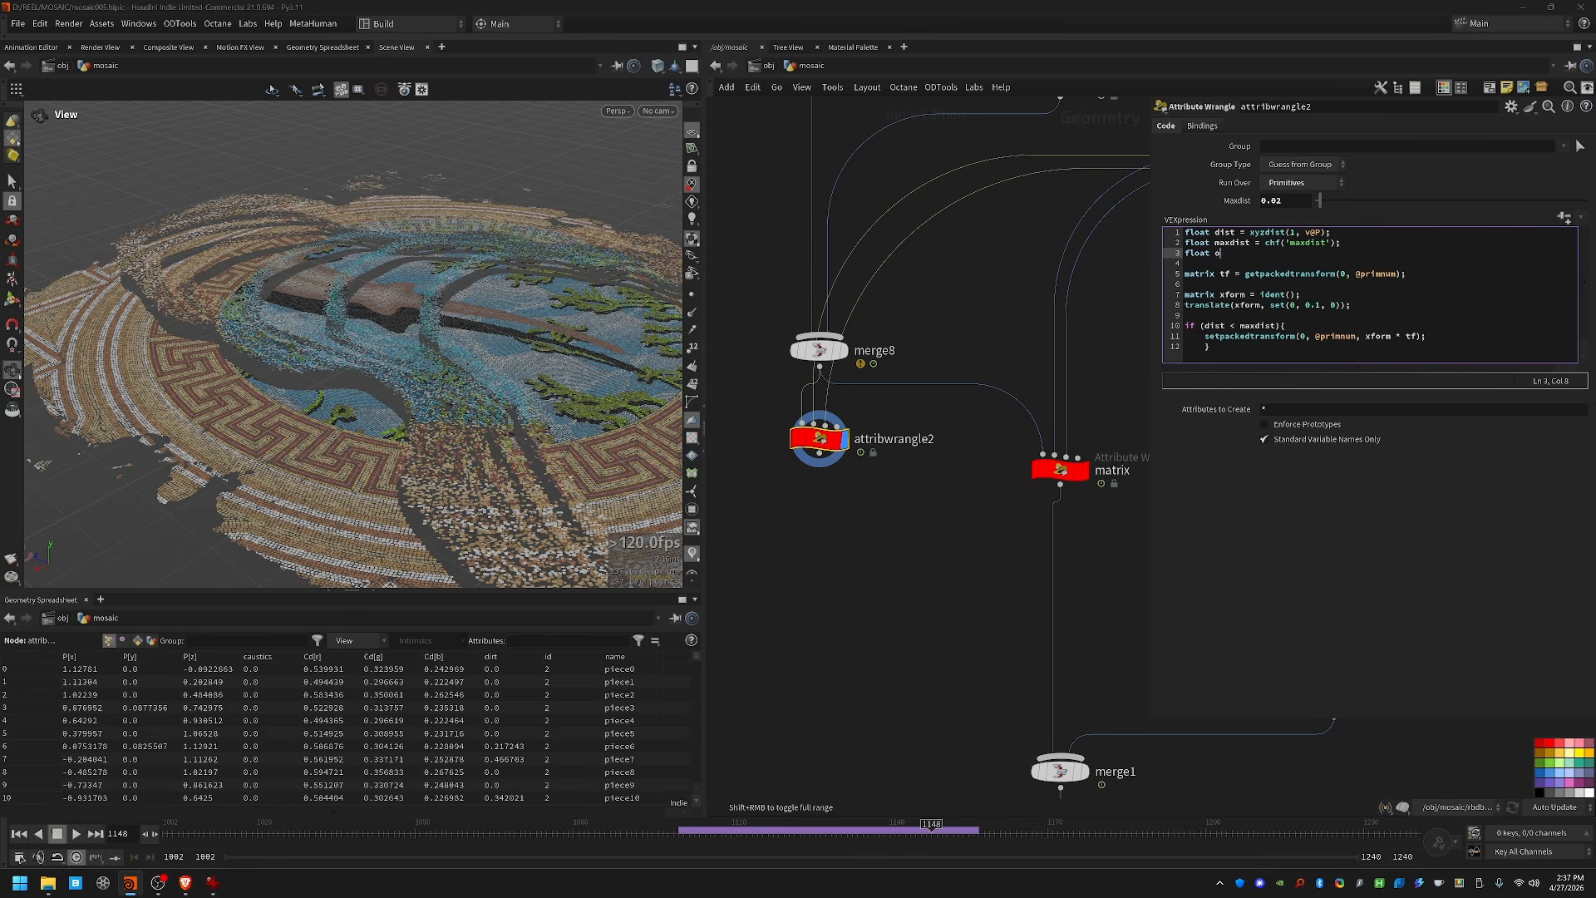
type("ffset = chf('offset');")
left_click(1563, 217)
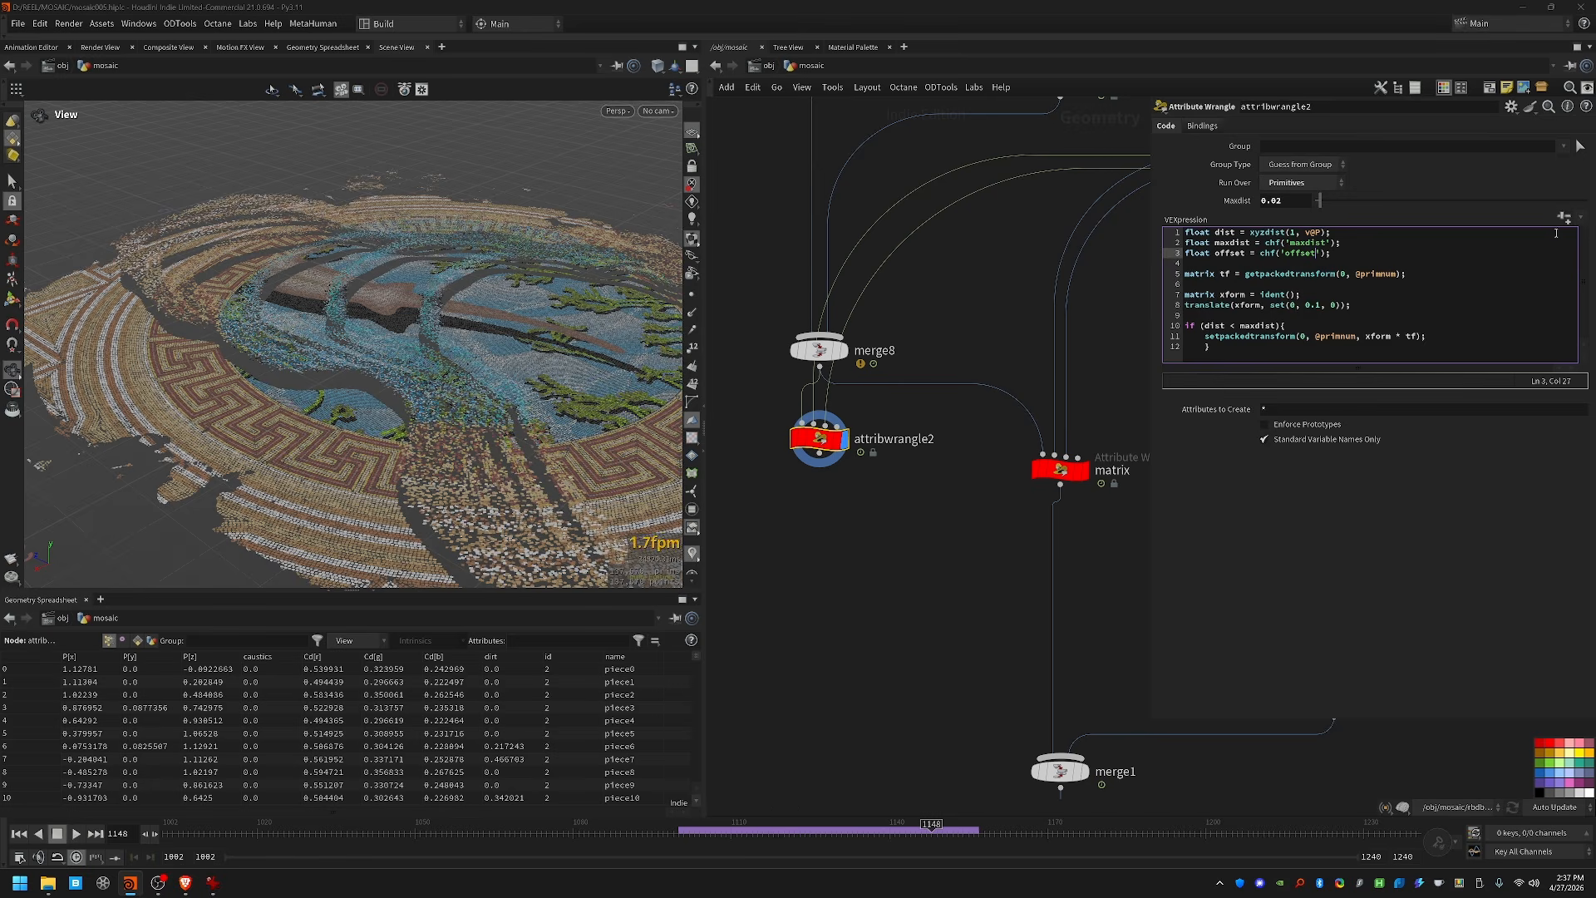
Step: Replace the fixed 0.1 in the translate call with the offset variable and apply the code
left_click(1323, 321)
key("BackSpace")
key("BackSpace")
key("BackSpace")
type("offset")
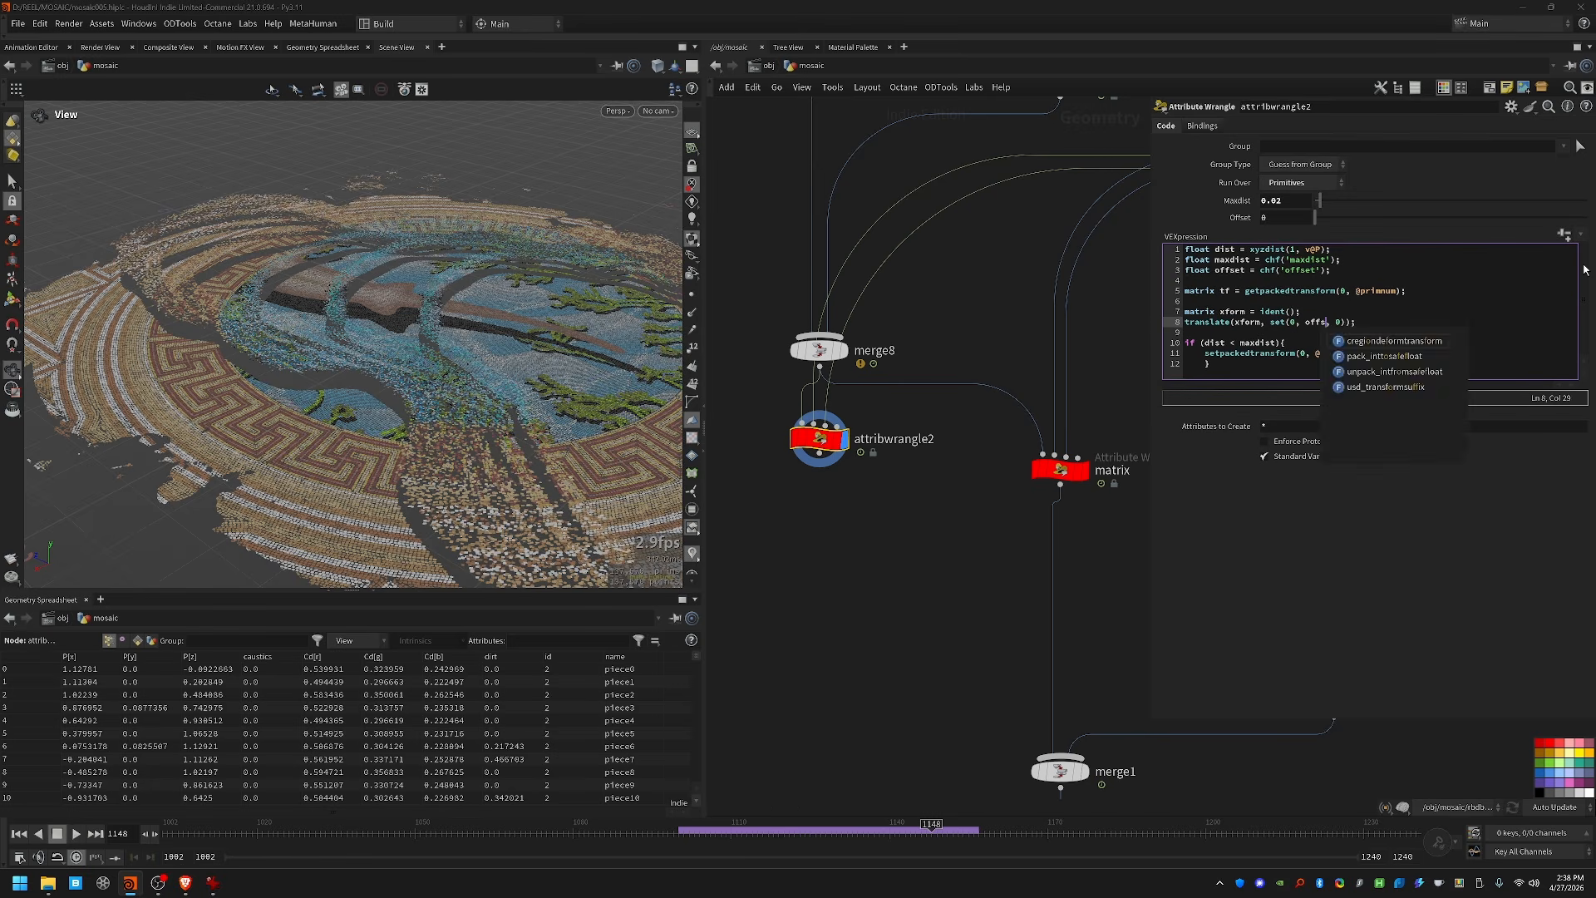
left_click(1306, 622)
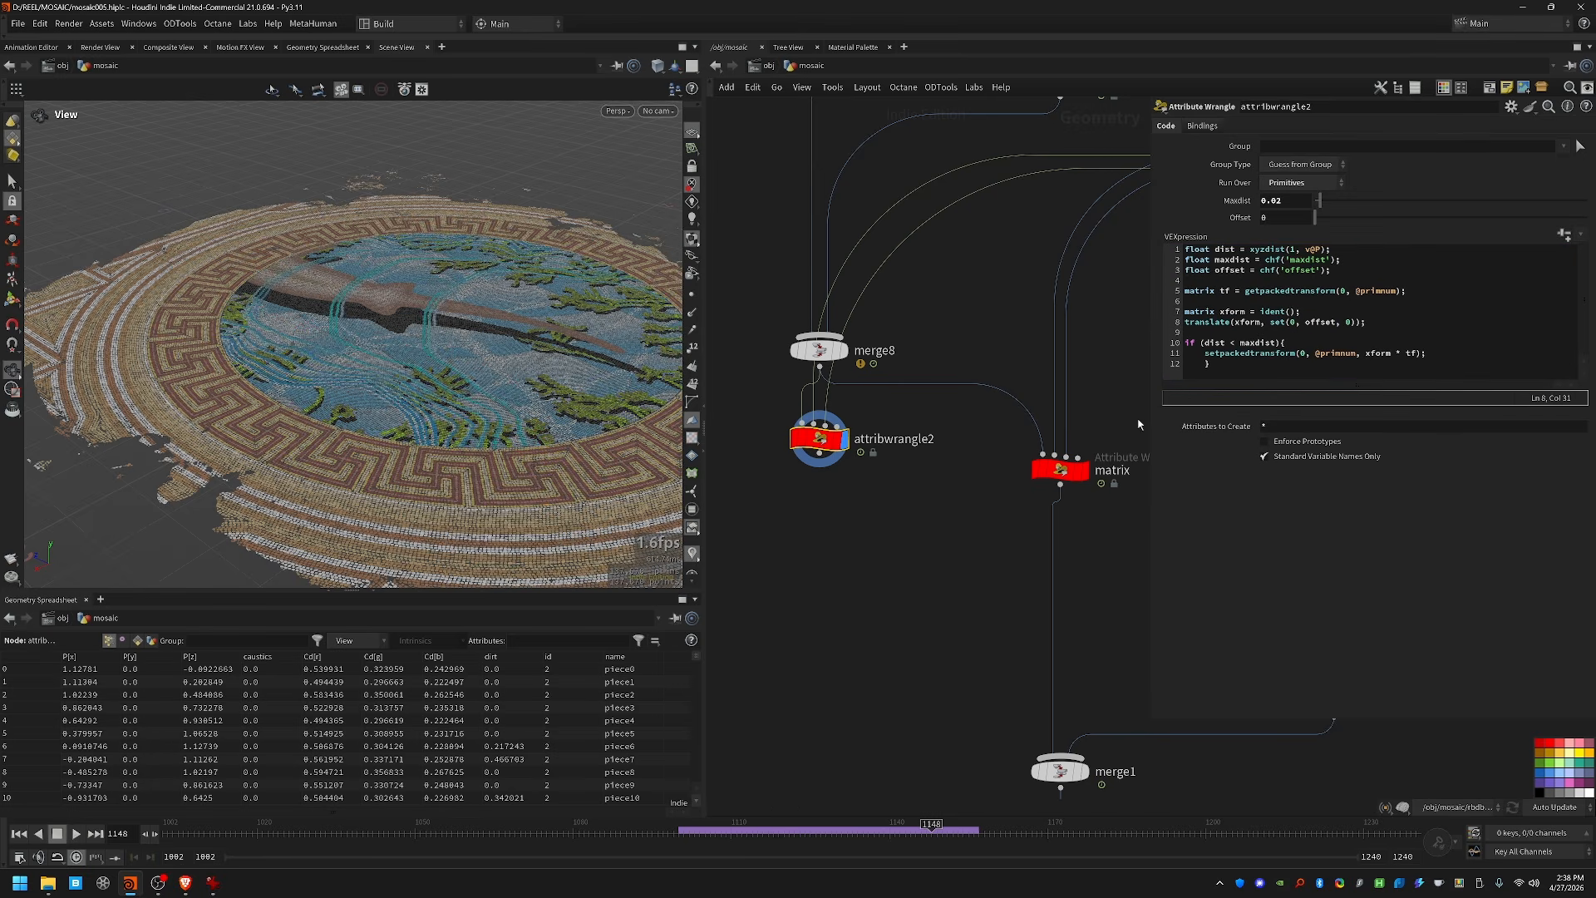
Step: Set the Offset parameter to 0.02
left_click(1270, 223)
type("0.02")
key("Return")
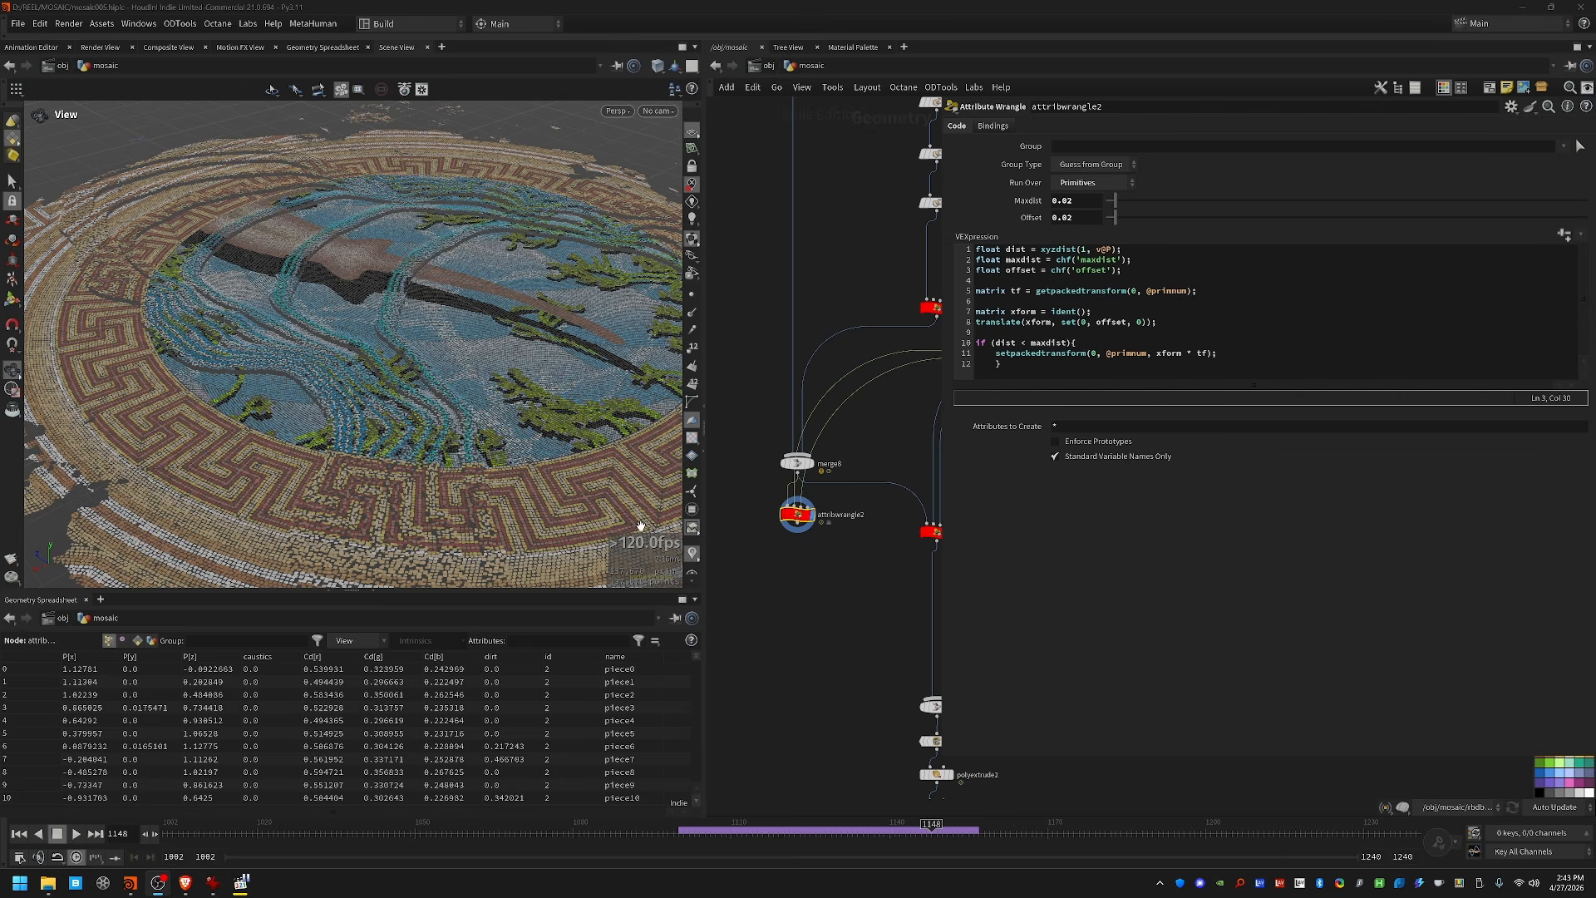
Step: Declare float range = fit01(length(v@P), 1, 0); below the offset line and apply the code
left_click(1247, 269)
key("Return")
key("Return")
type("float range = ")
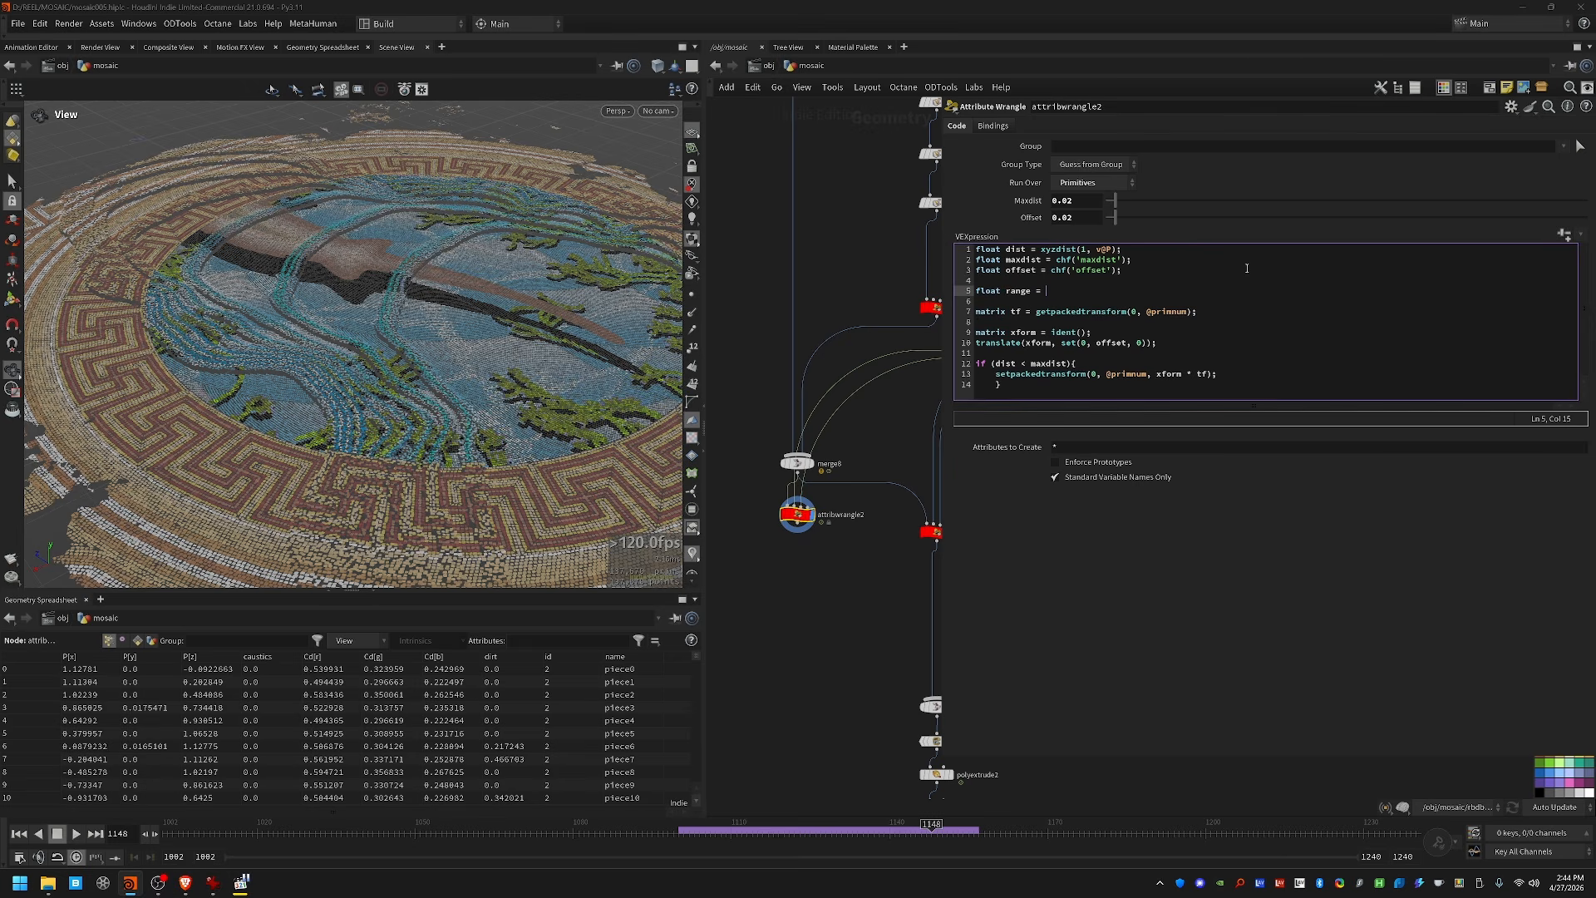
type("fit(length")
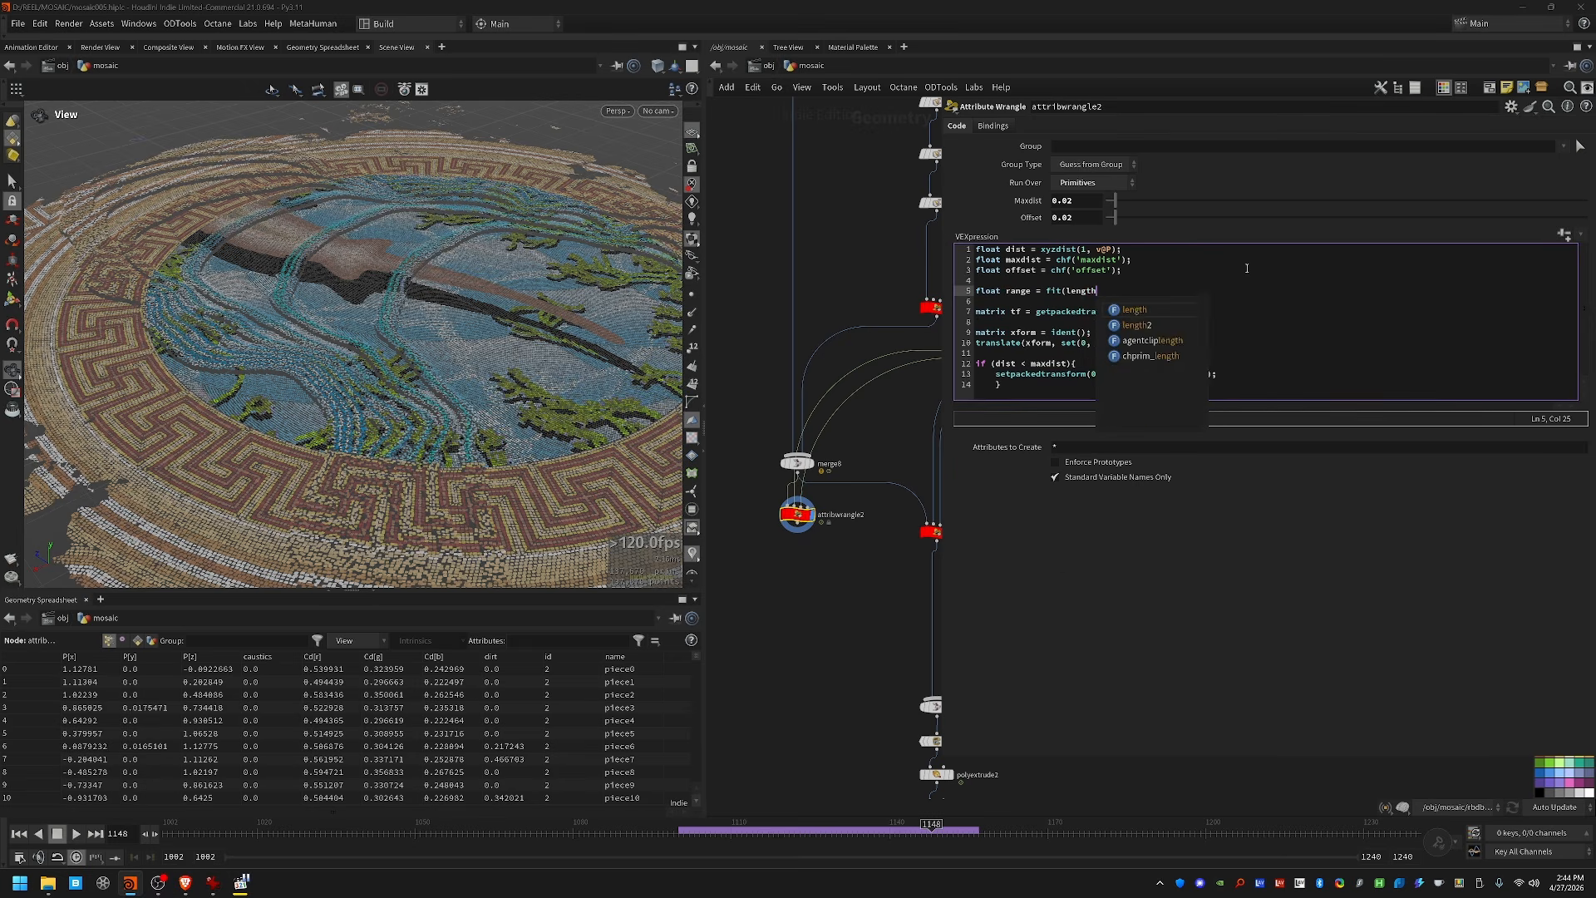
type("(v@P),")
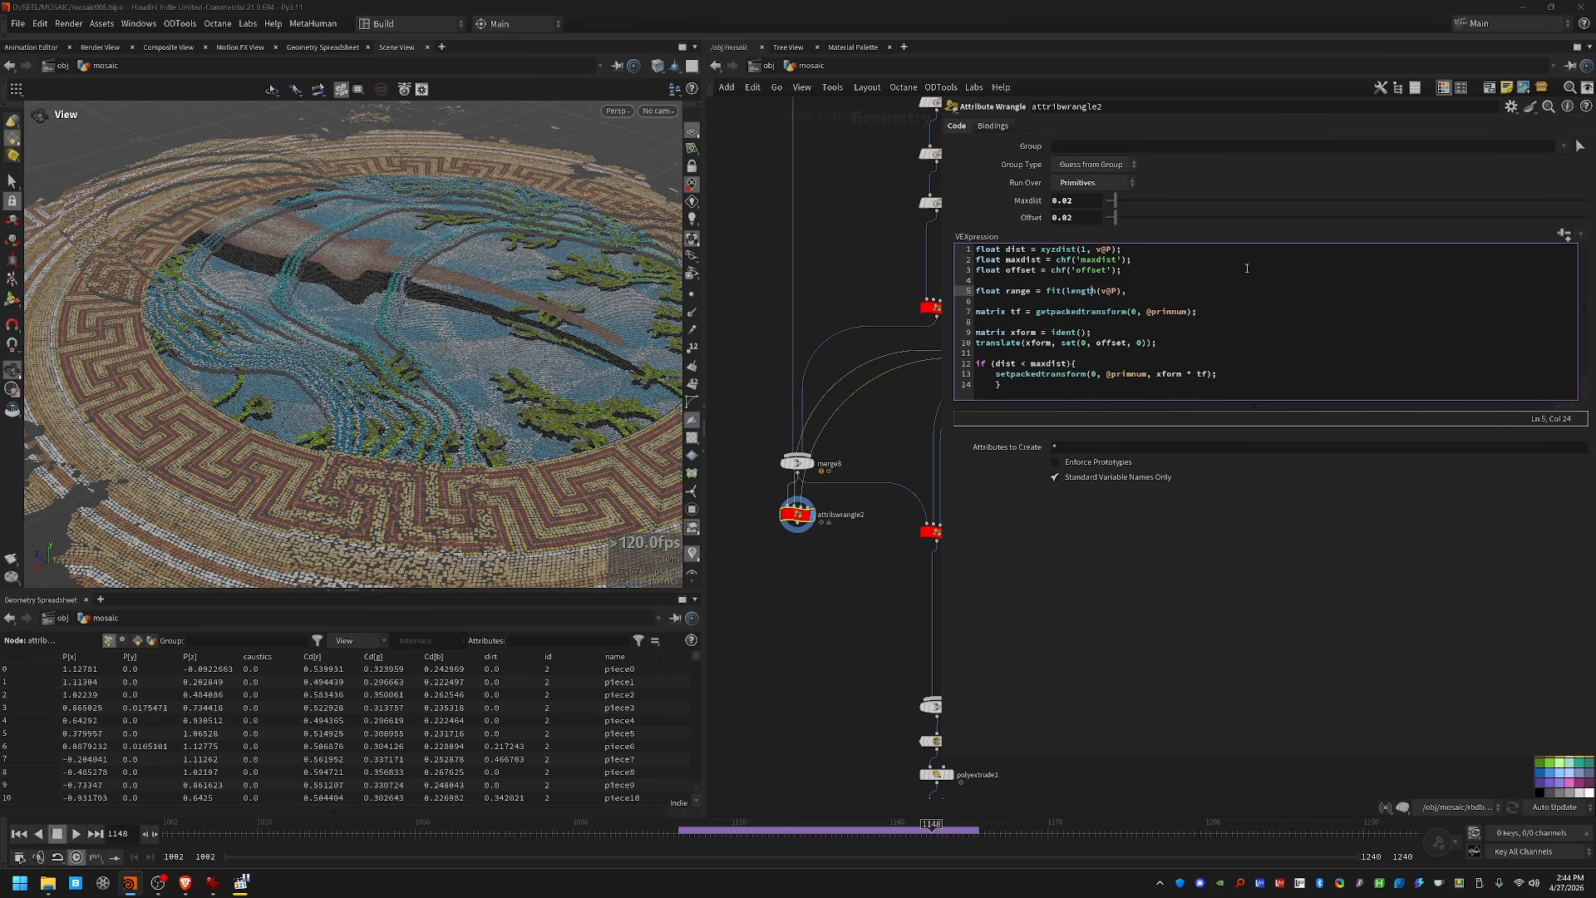
type("01")
key("End")
type("1, 0);")
key("ctrl+Return")
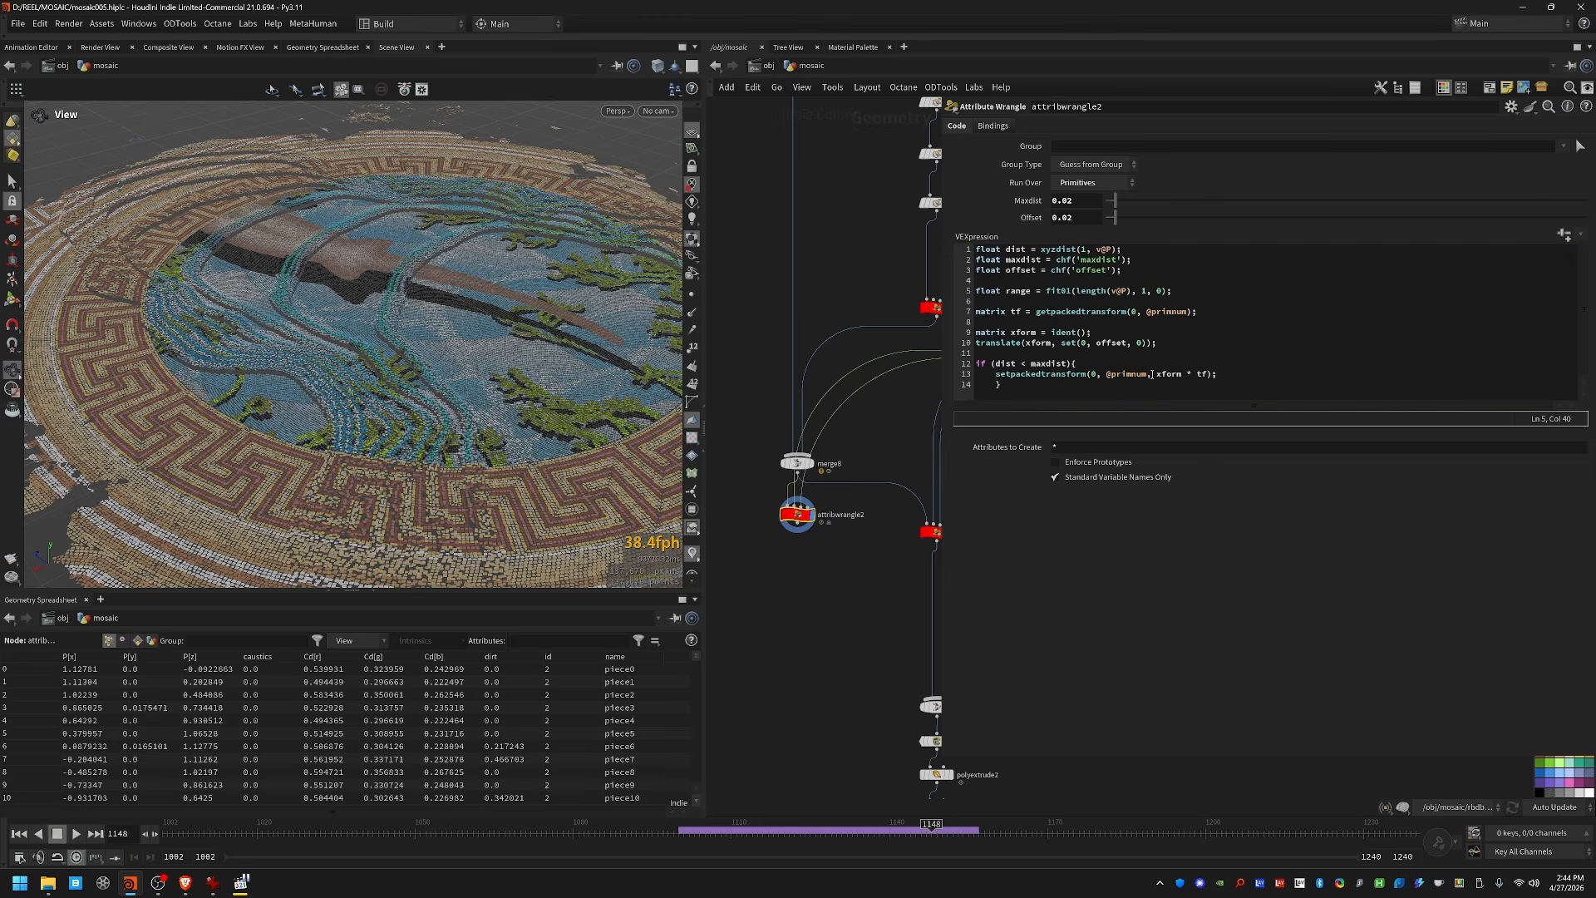
Step: Multiply the offset vector in the translate call by range and apply the code
left_click(1151, 345)
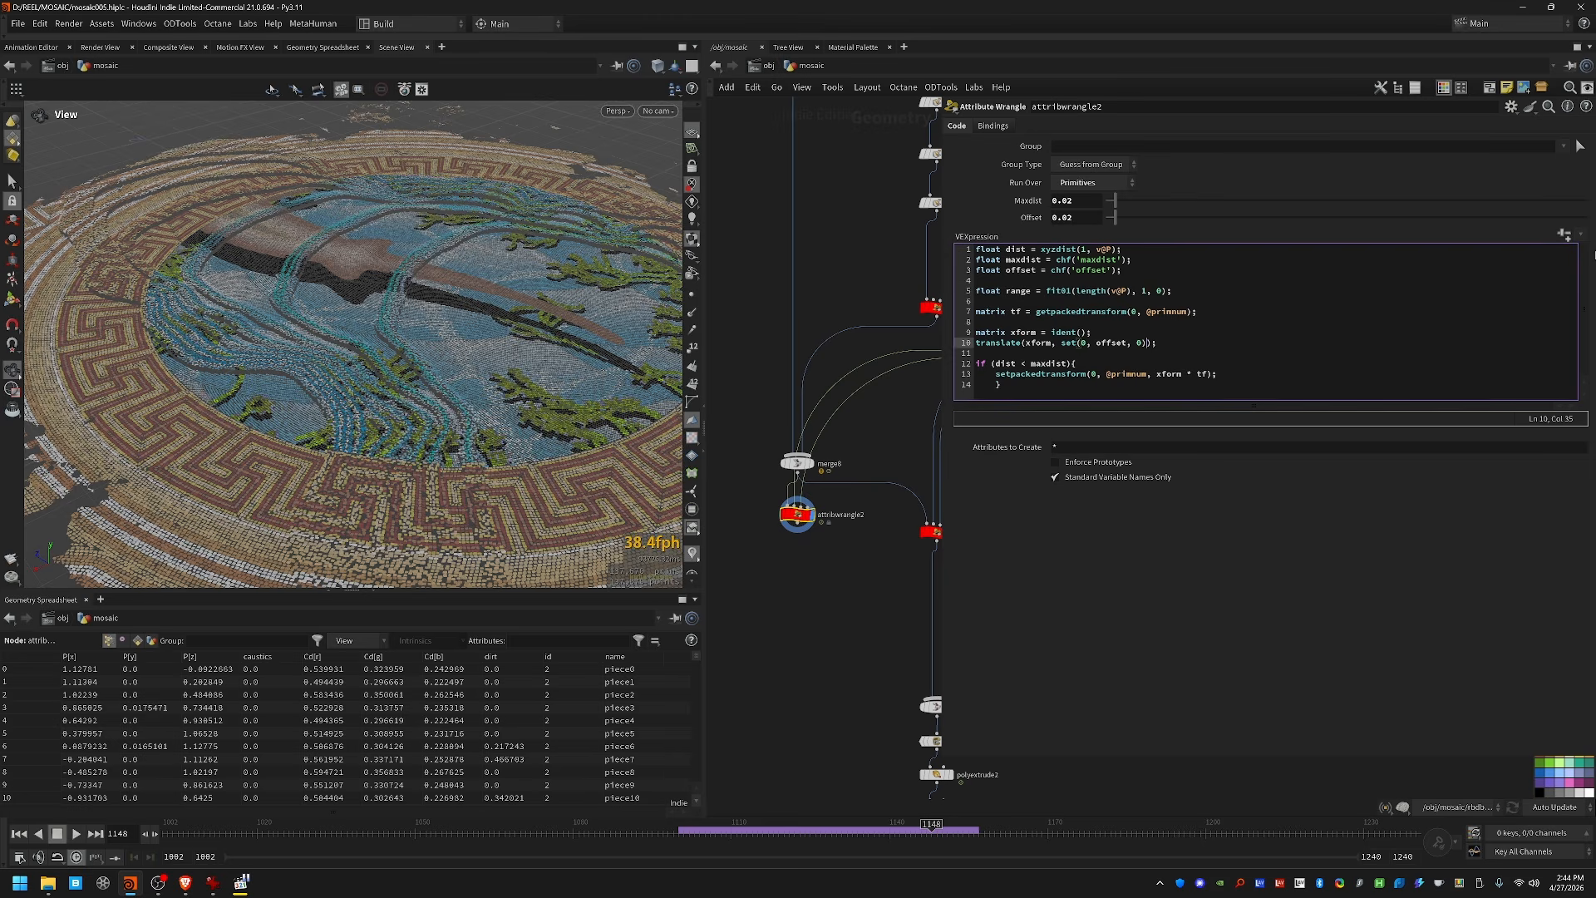
type("*")
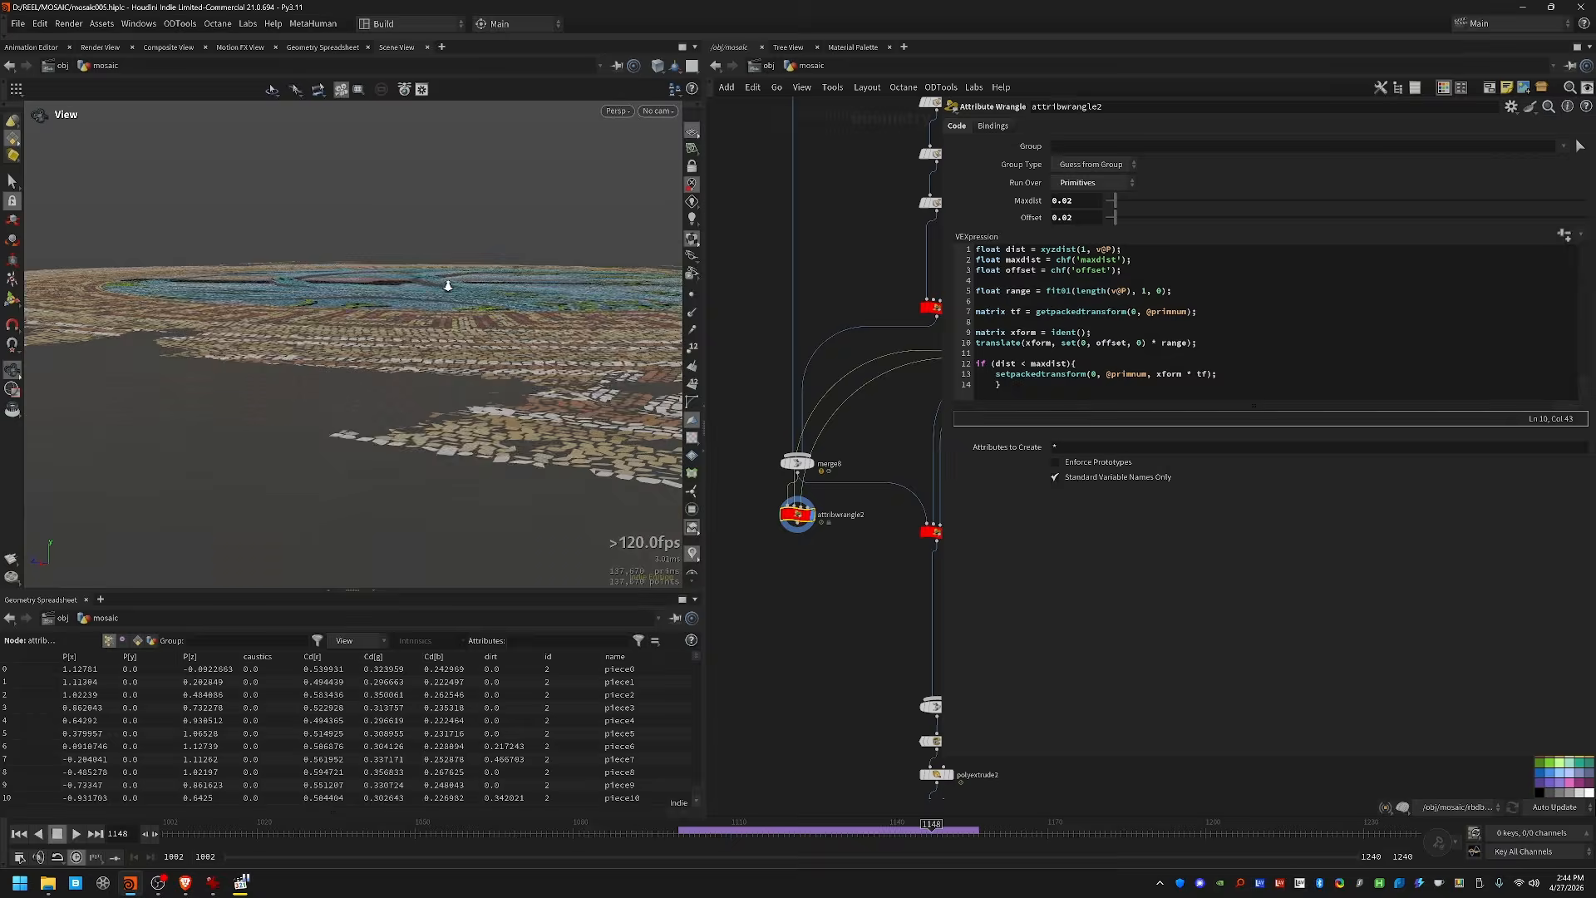
right_click_drag(446, 285, 532, 257)
left_click_drag(532, 258, 511, 455)
left_click_drag(242, 452, 254, 395)
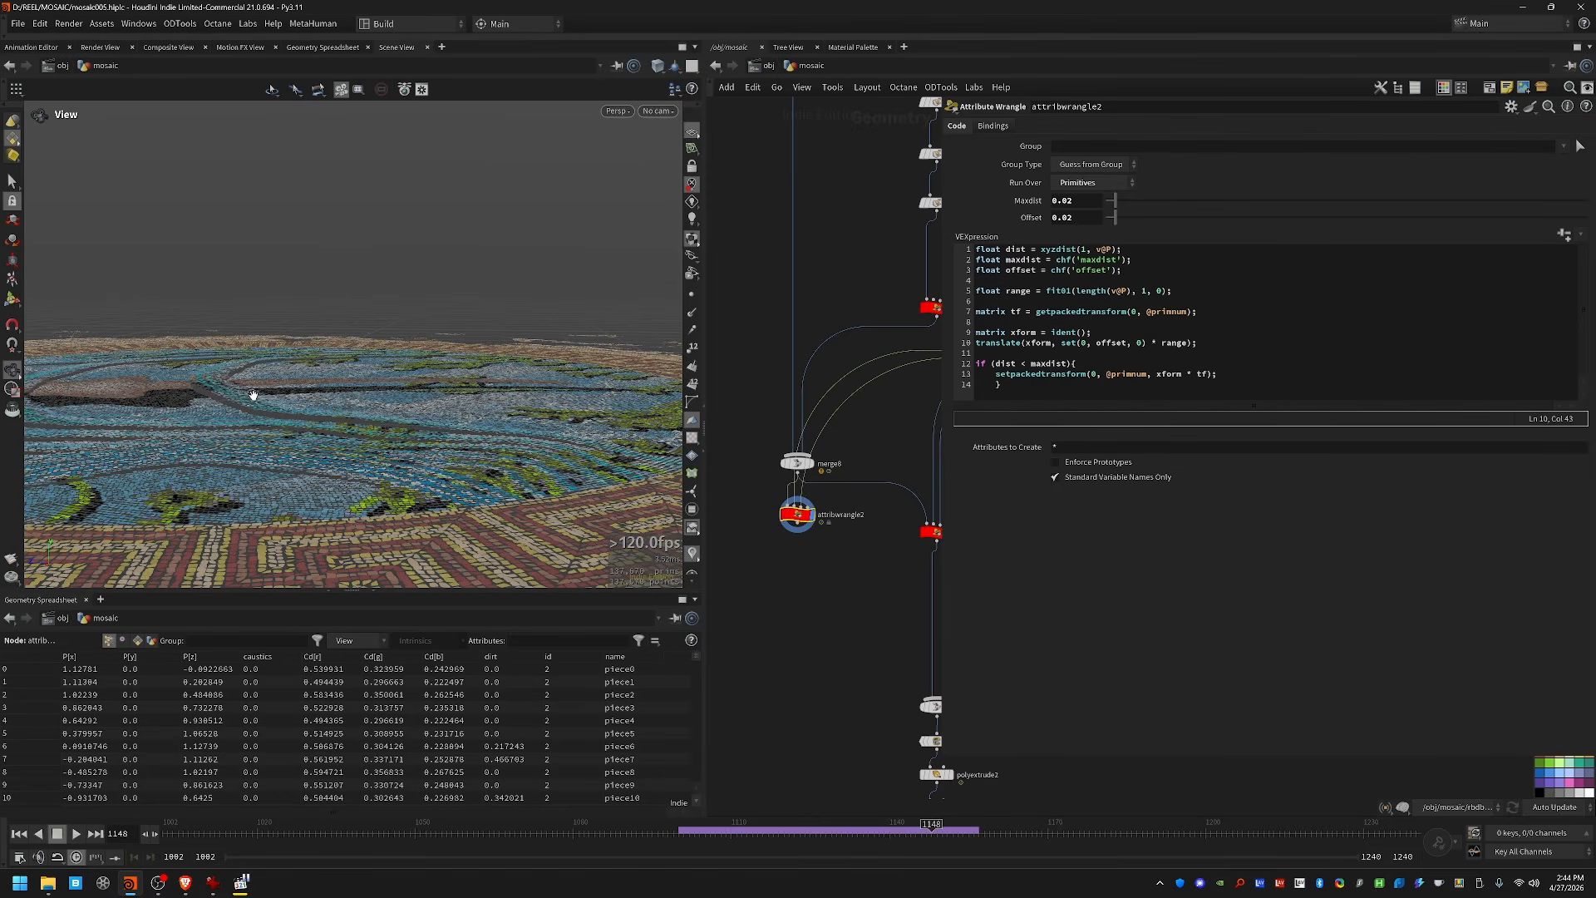
left_click_drag(400, 500, 260, 407)
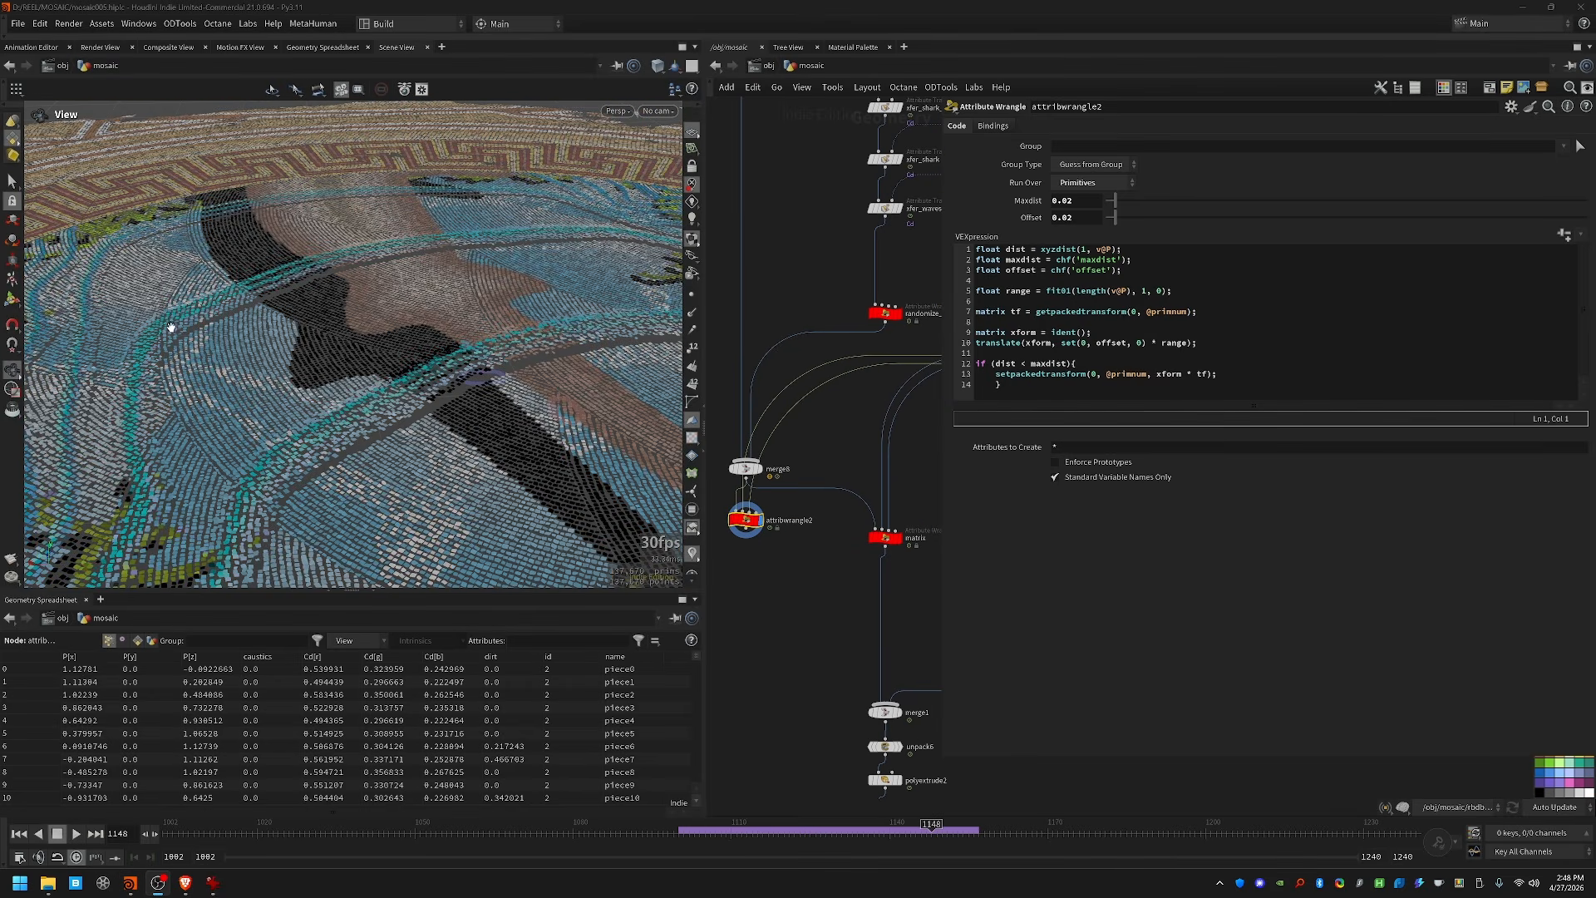
left_click_drag(353, 459, 208, 505)
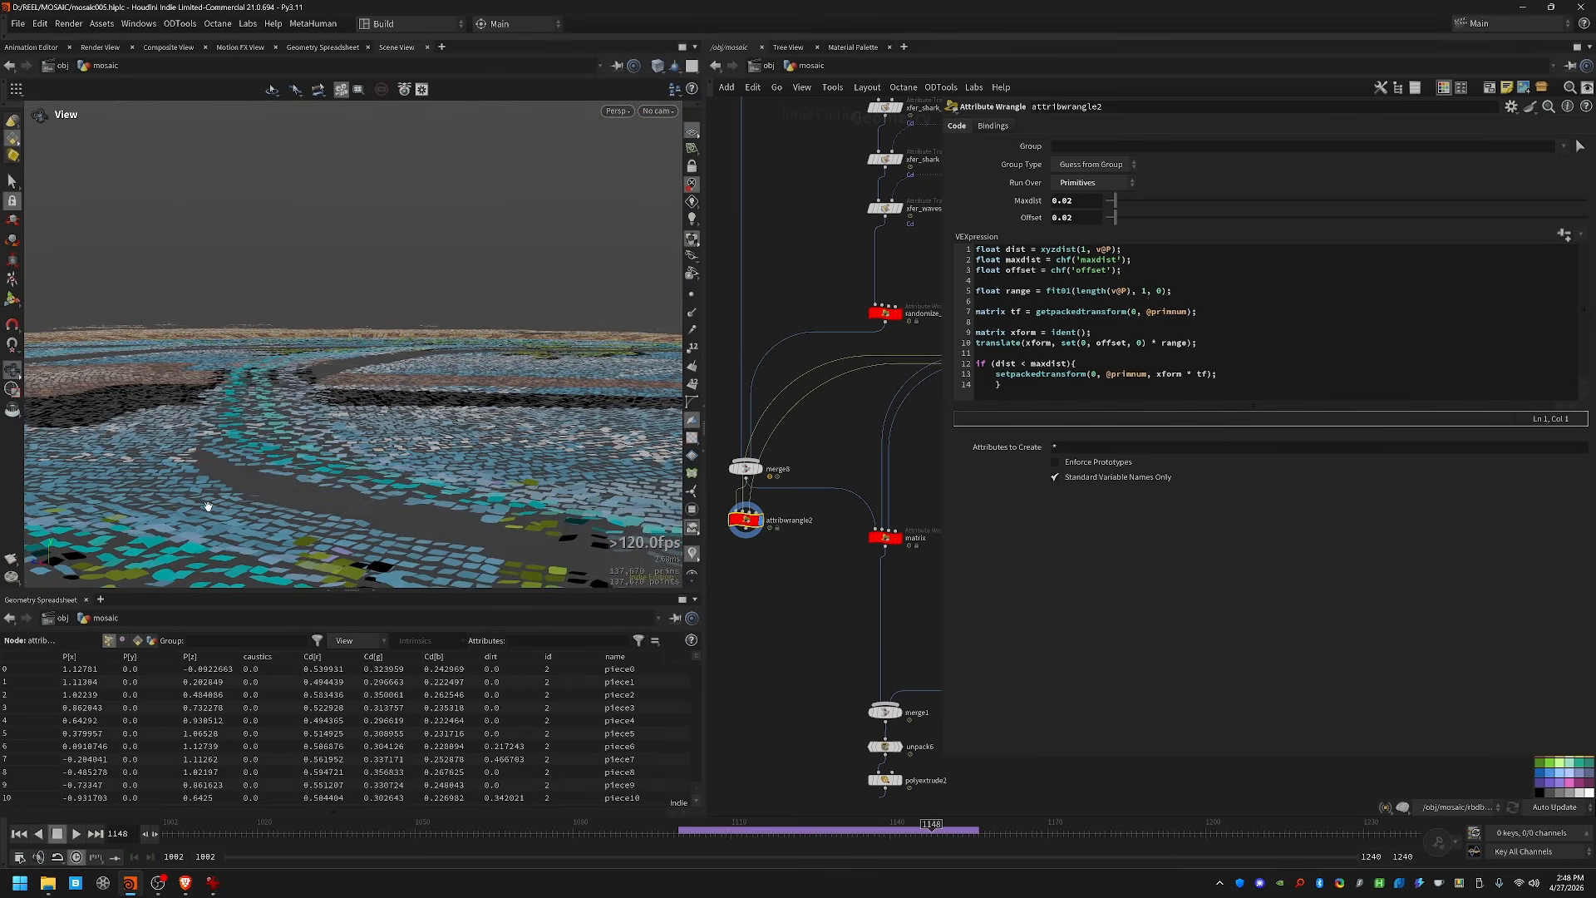
left_click_drag(356, 463, 340, 462)
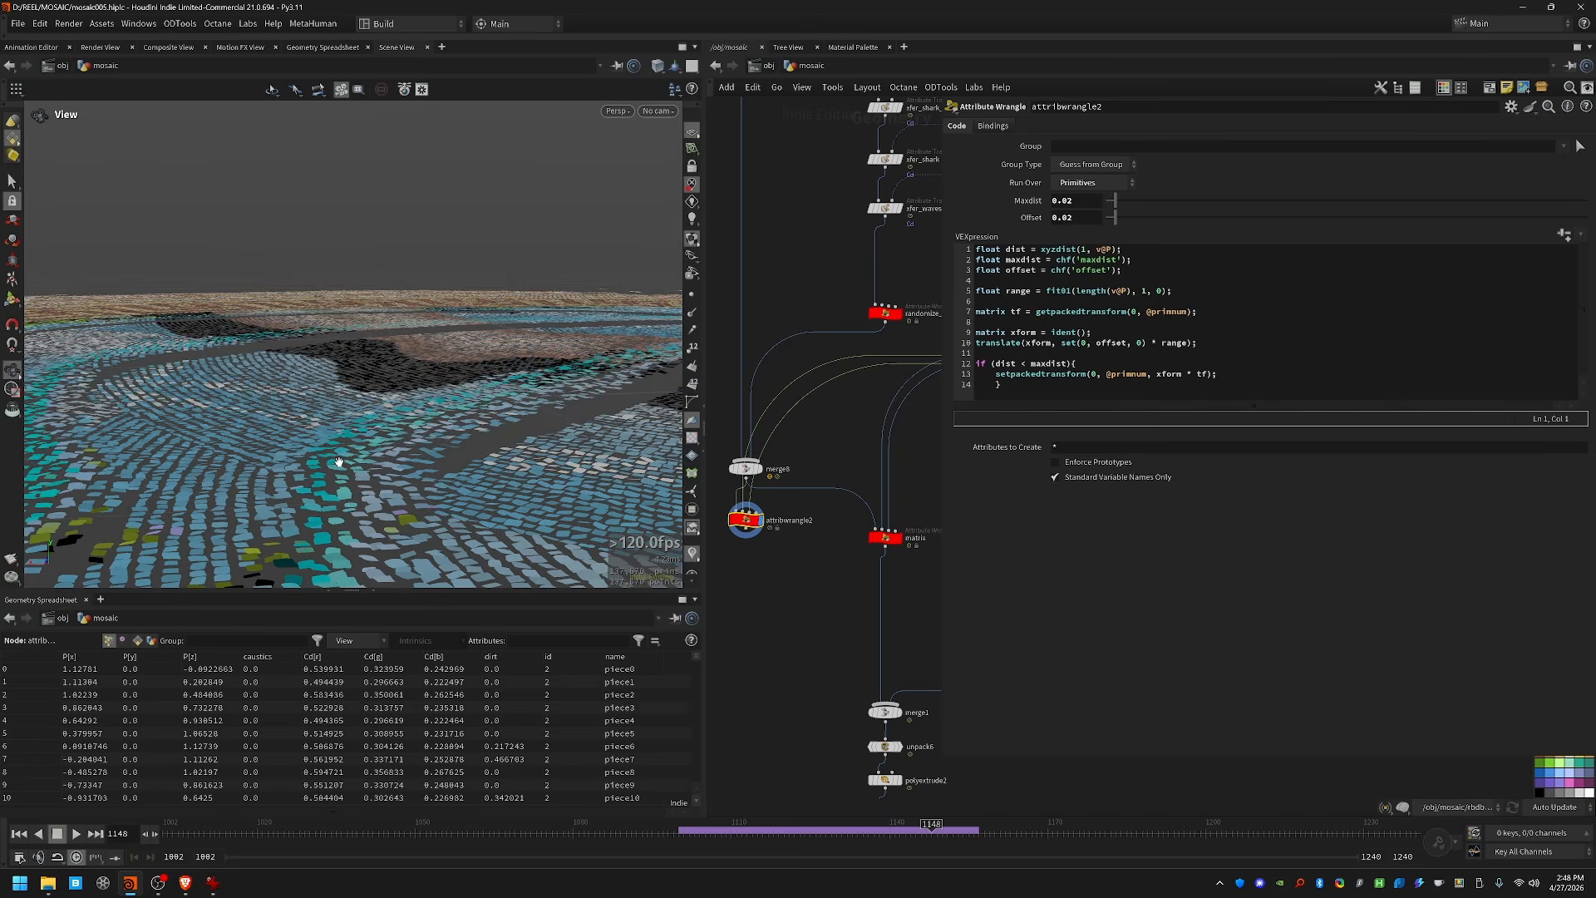
left_click_drag(449, 459, 357, 558)
Step: Declare float falloff = fit(dist, 0, maxdist, 0, 1); directly below the range line
left_click(1221, 293)
key("Return")
type("float fal")
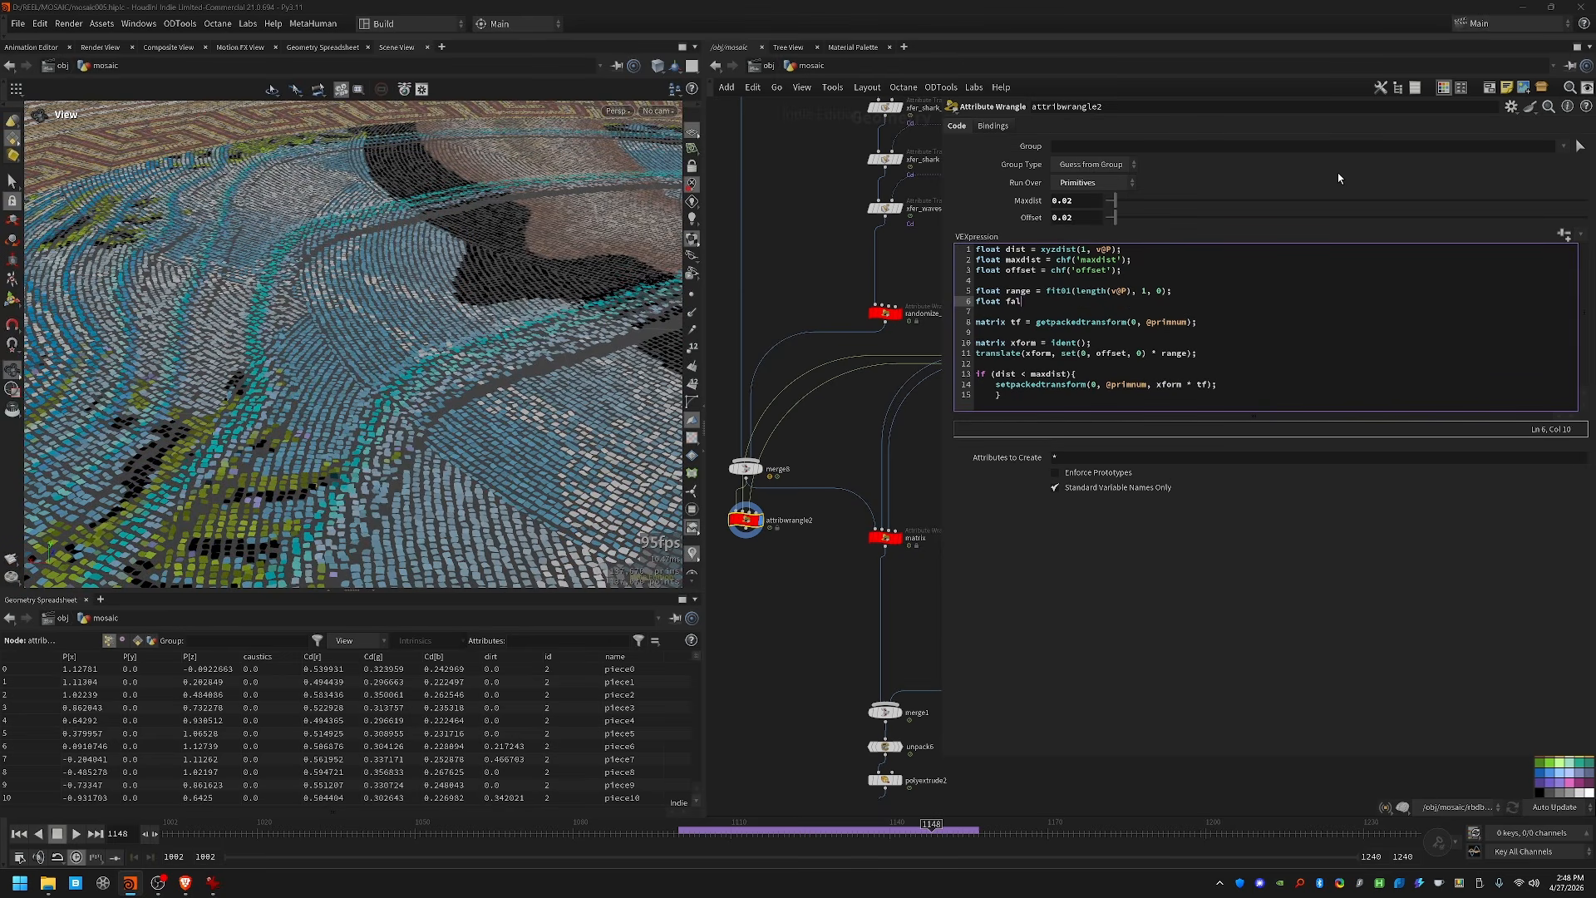
type("loff = fit(dist")
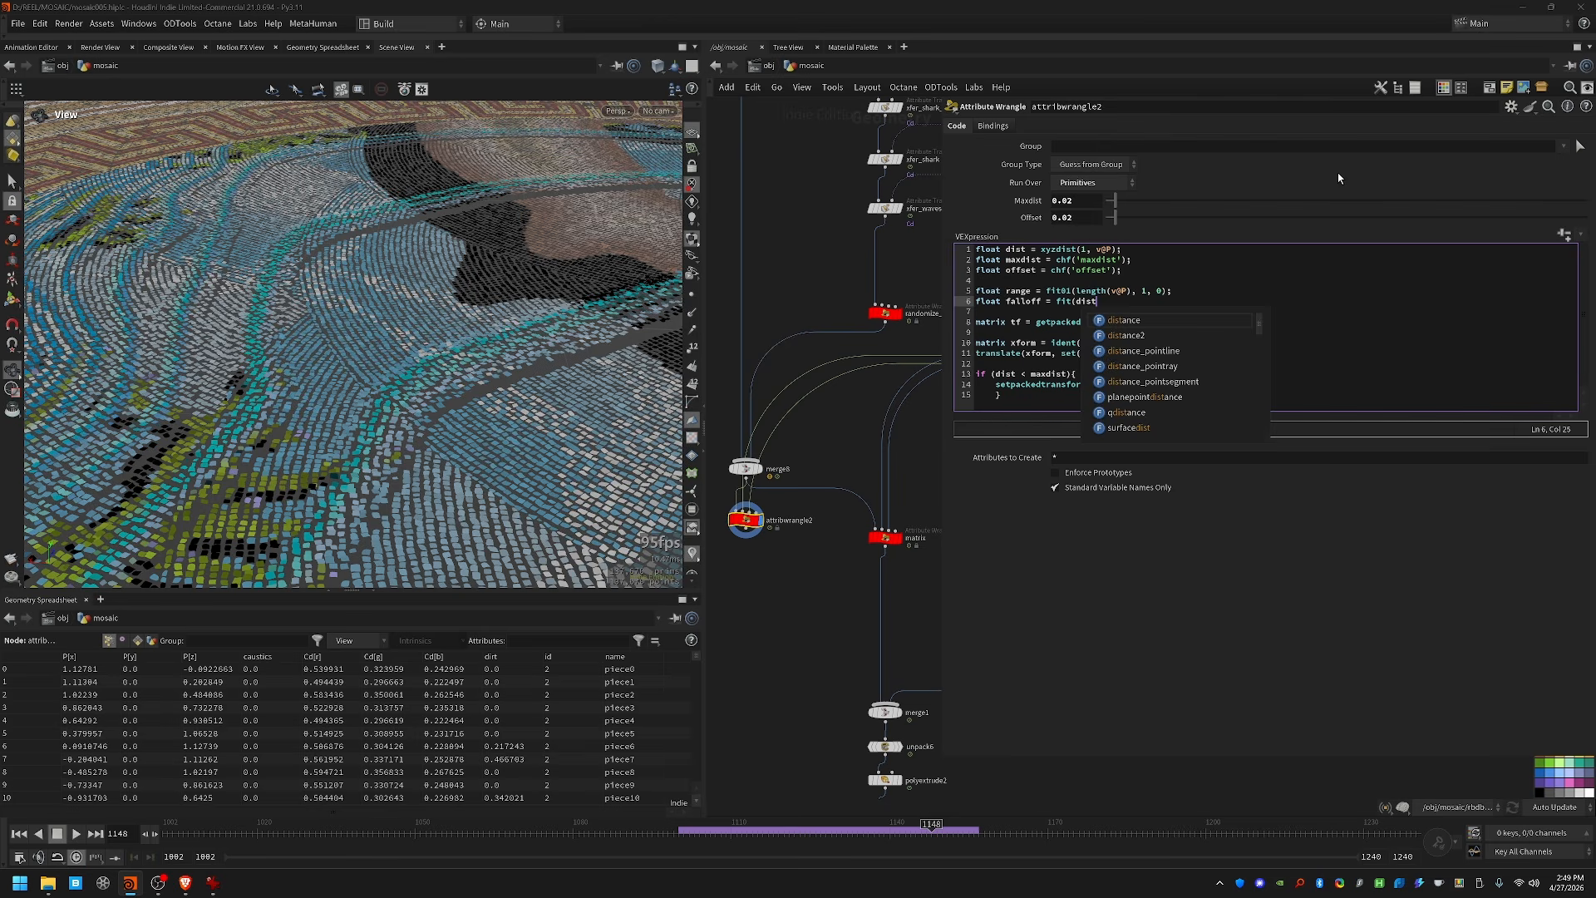
type(", 0, ma")
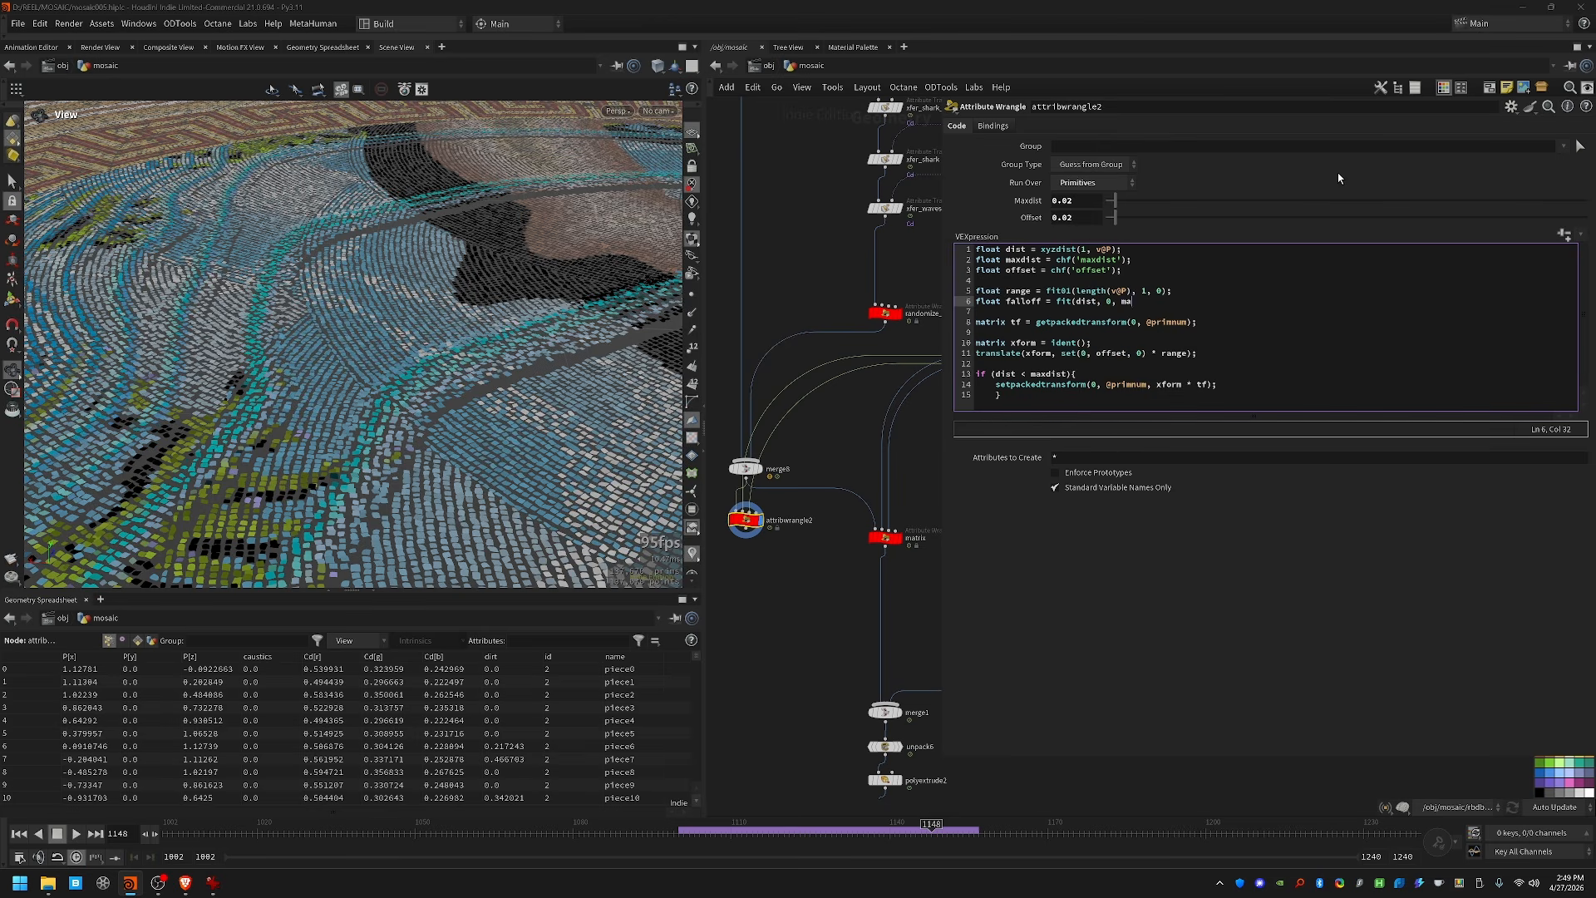
type("xdist, 0, 1);")
Step: Multiply the offset vector in the translate call additionally by falloff and apply the code
key("Down")
key("Down")
key("Down")
key("Down")
key("Down")
key("Down")
key("Down")
key("Down")
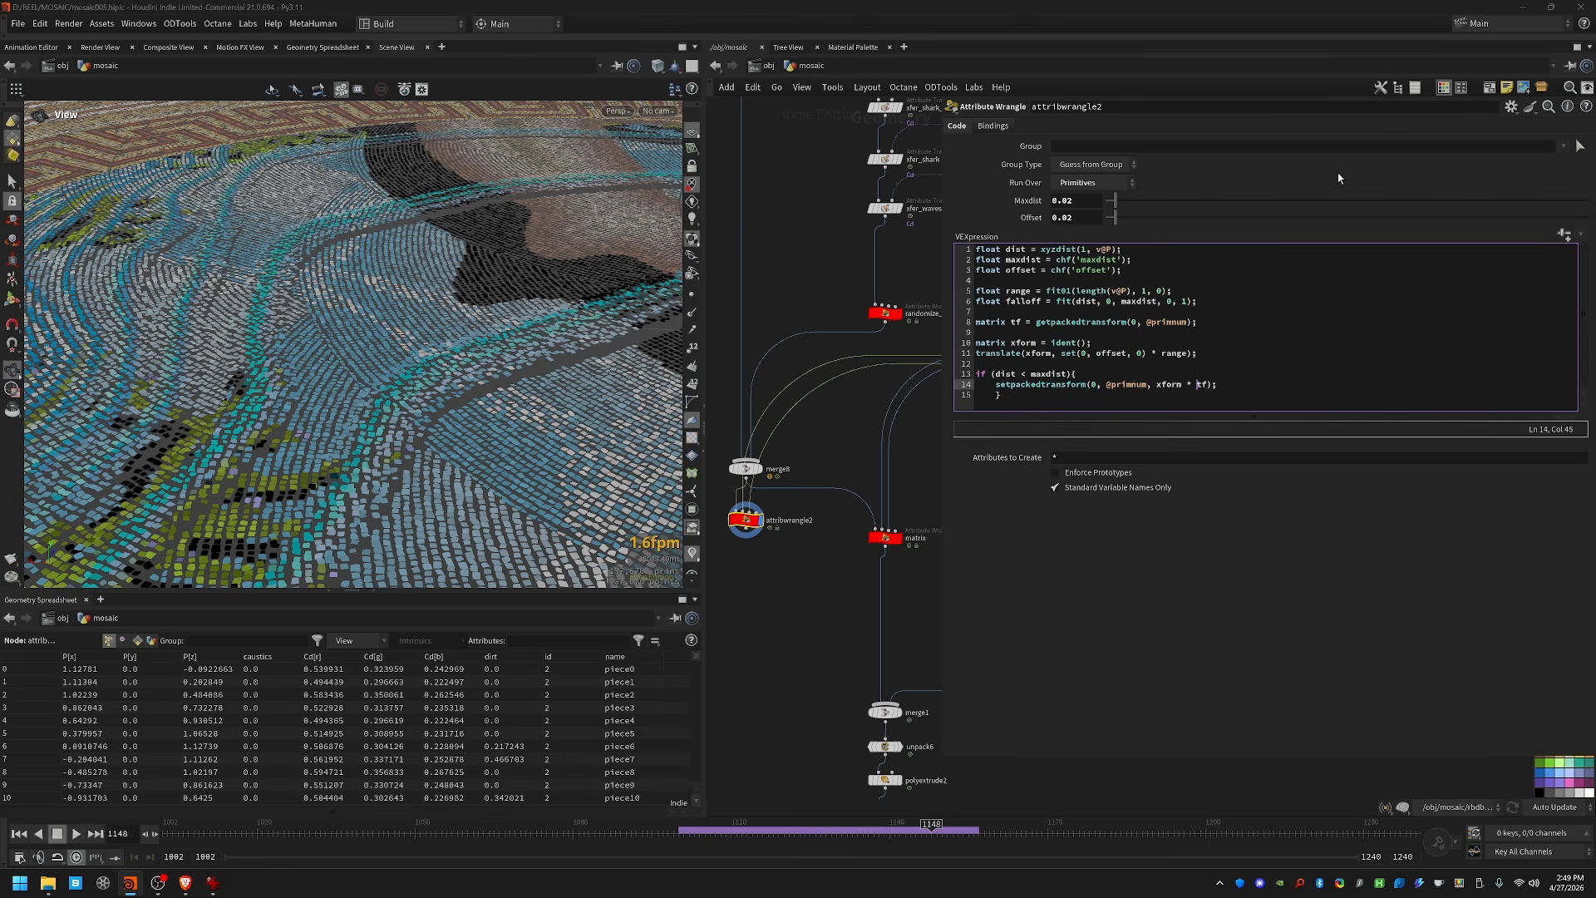
key("Up")
key("Up")
key("Up")
type("* falloff")
left_click_drag(499, 374, 432, 342)
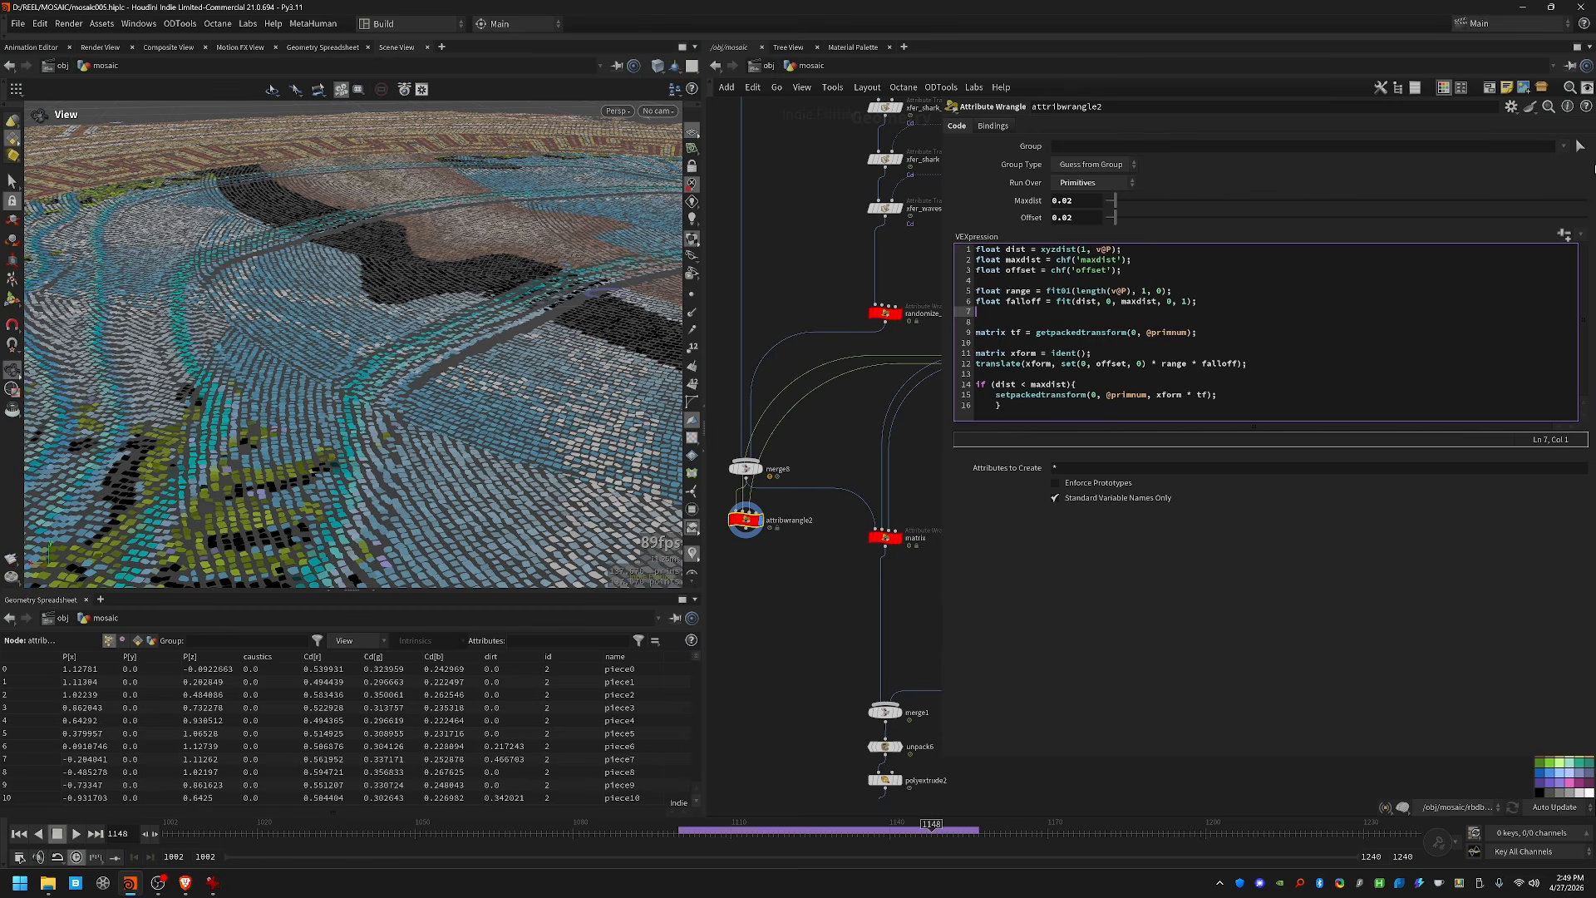
Step: Remap the value with falloff = chramp('falloff', falloff); below its declaration and create the ramp parameter
type("falloff ")
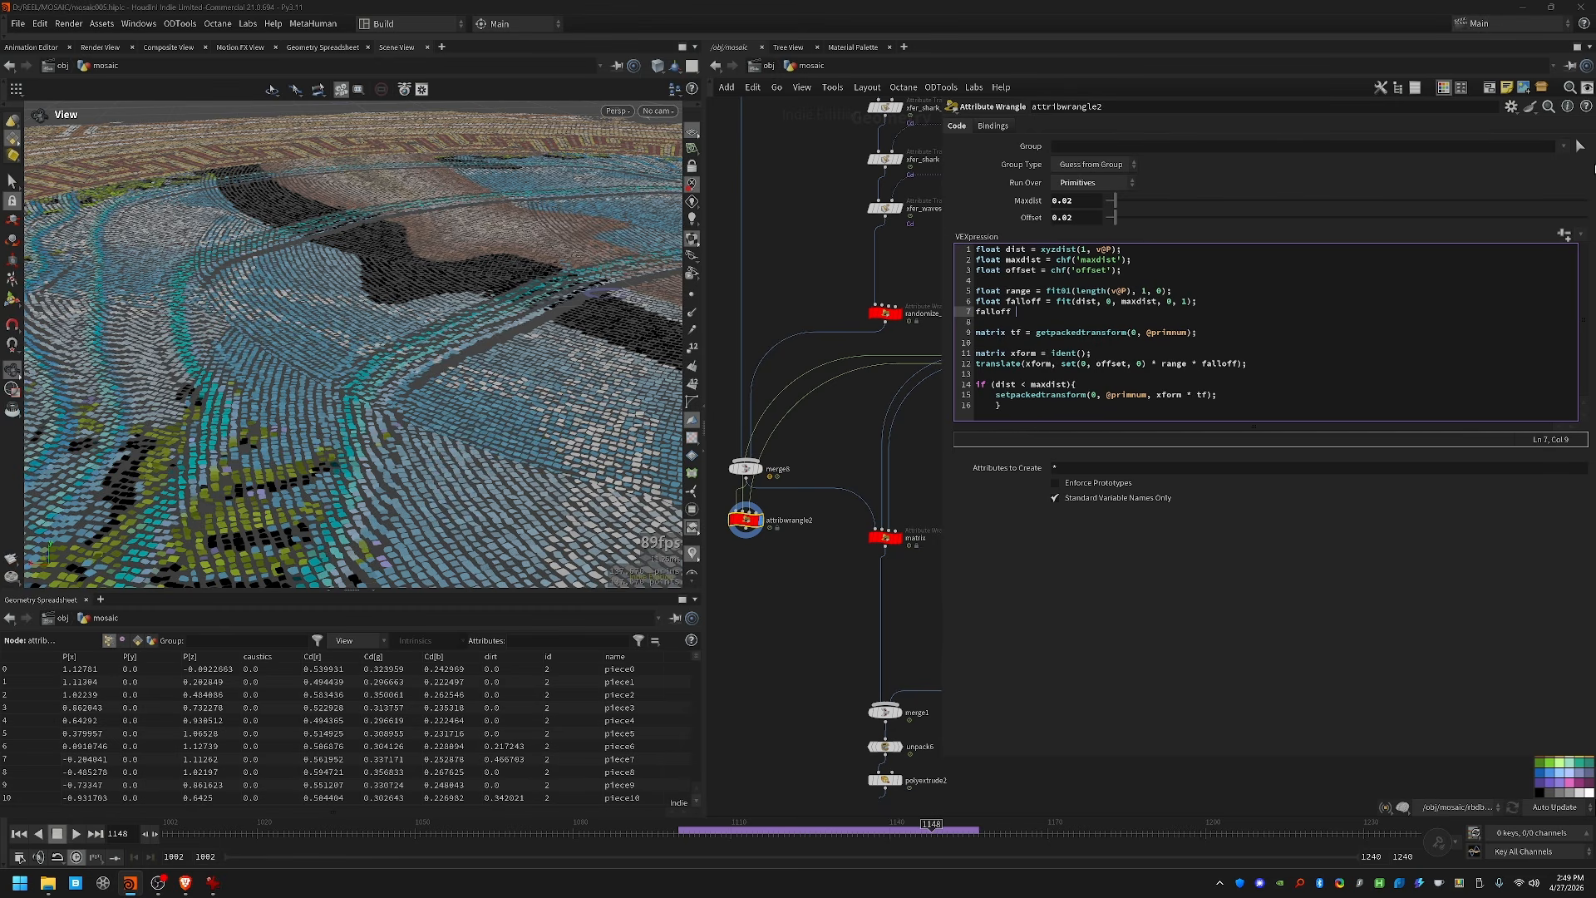
type("= chramp('falloff', fal")
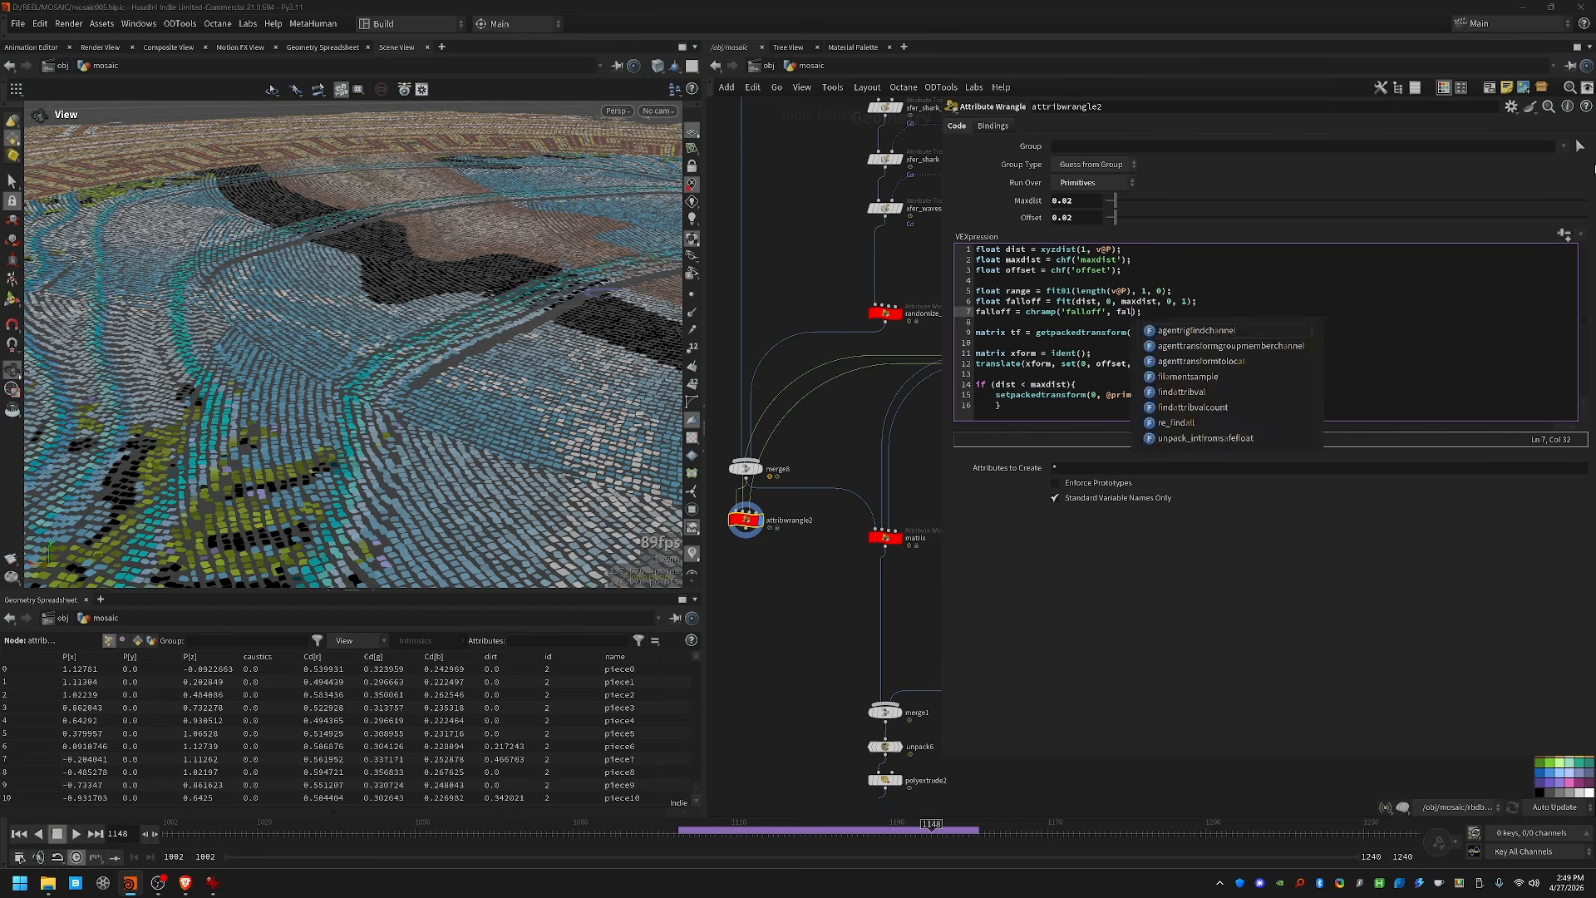
type("loff")
left_click(1564, 235)
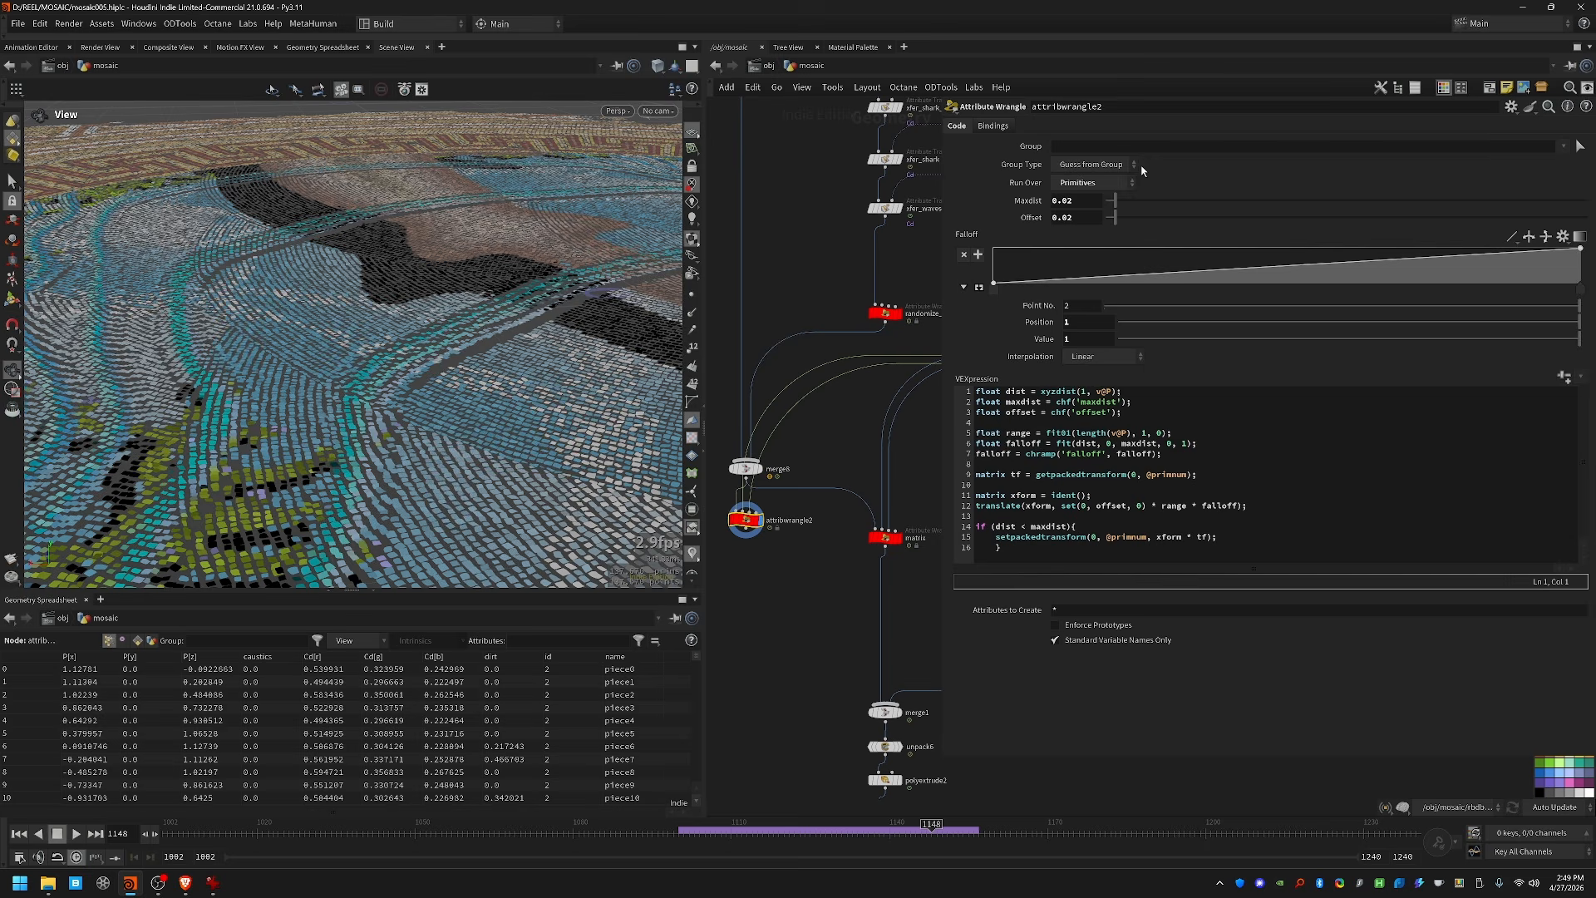
Step: Give the Falloff ramp a descending Monotone Cubic preset and move its second point to position 0.5941
left_click(1511, 237)
left_click(1518, 394)
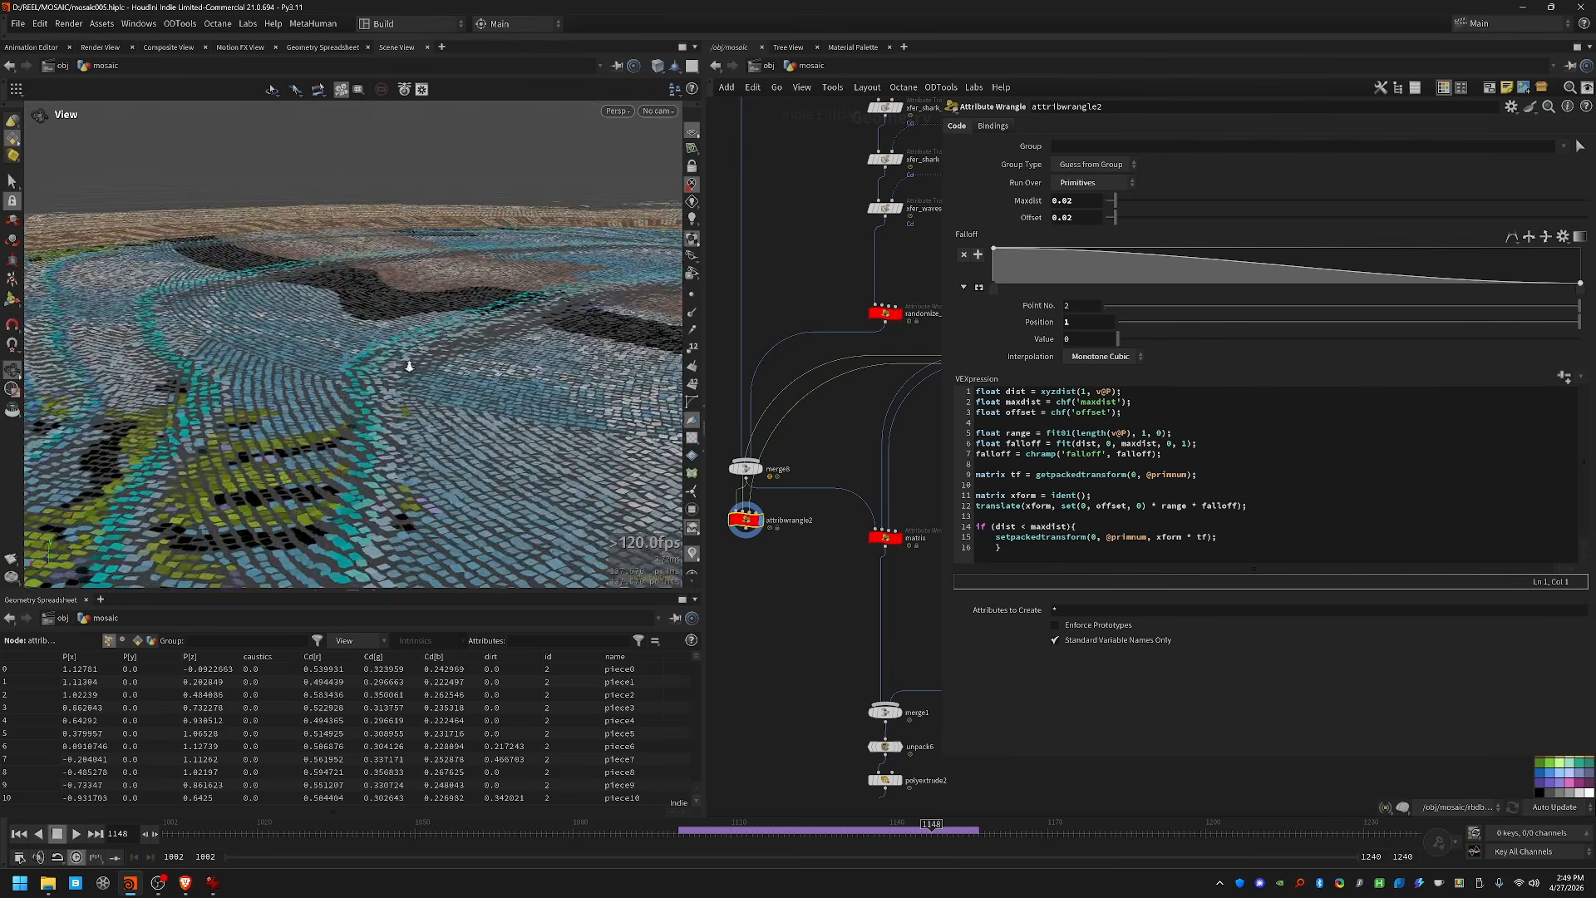
left_click_drag(408, 366, 424, 370)
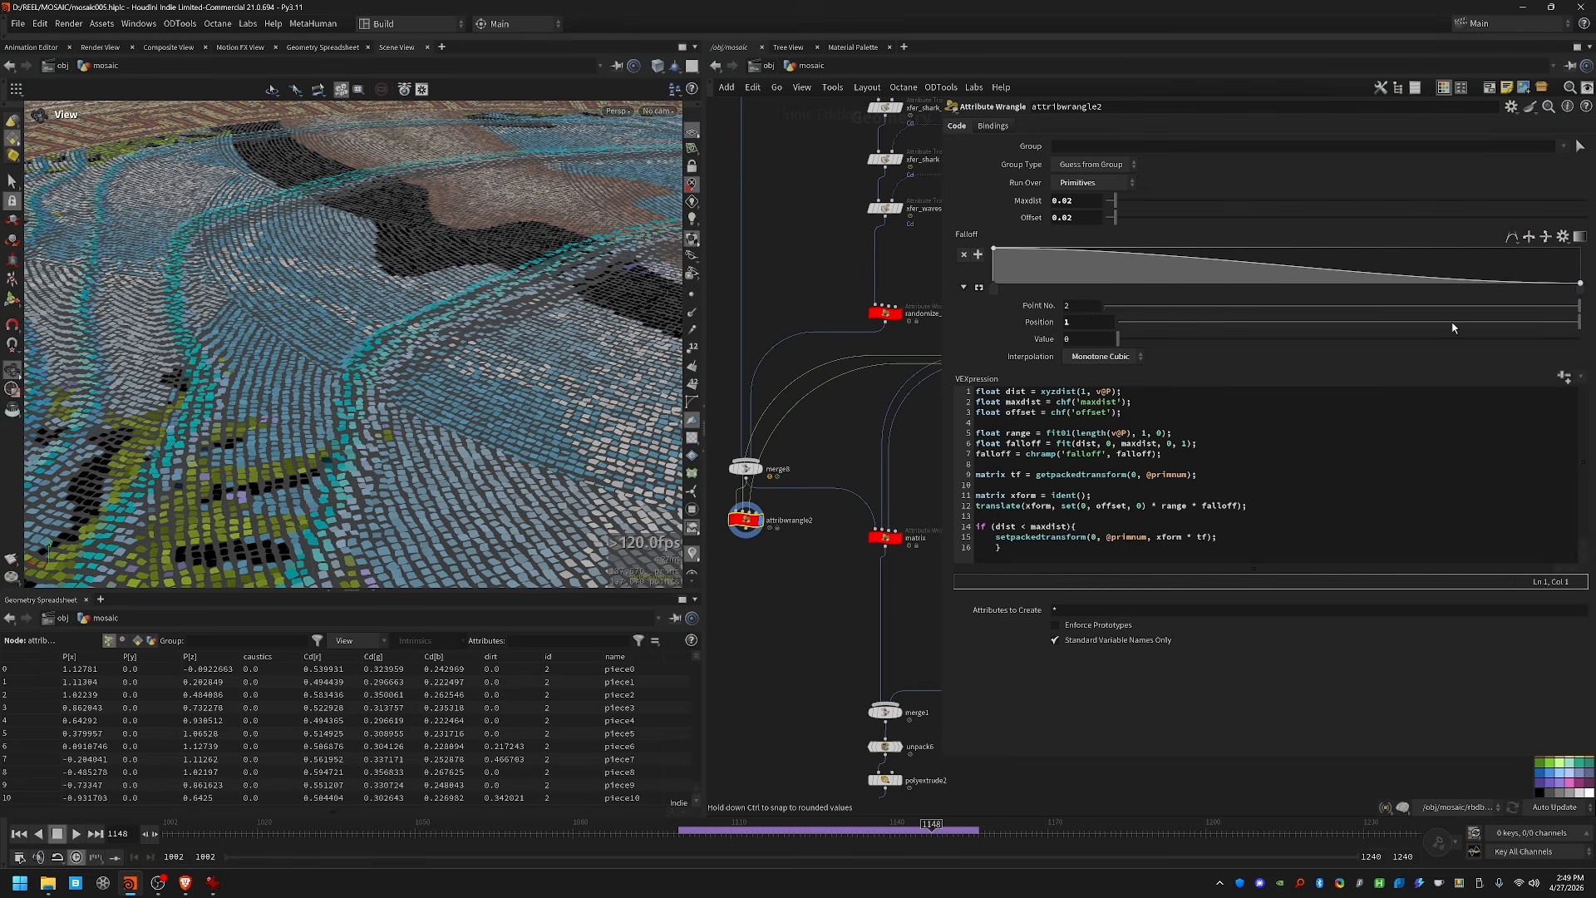
left_click_drag(1453, 327, 1392, 328)
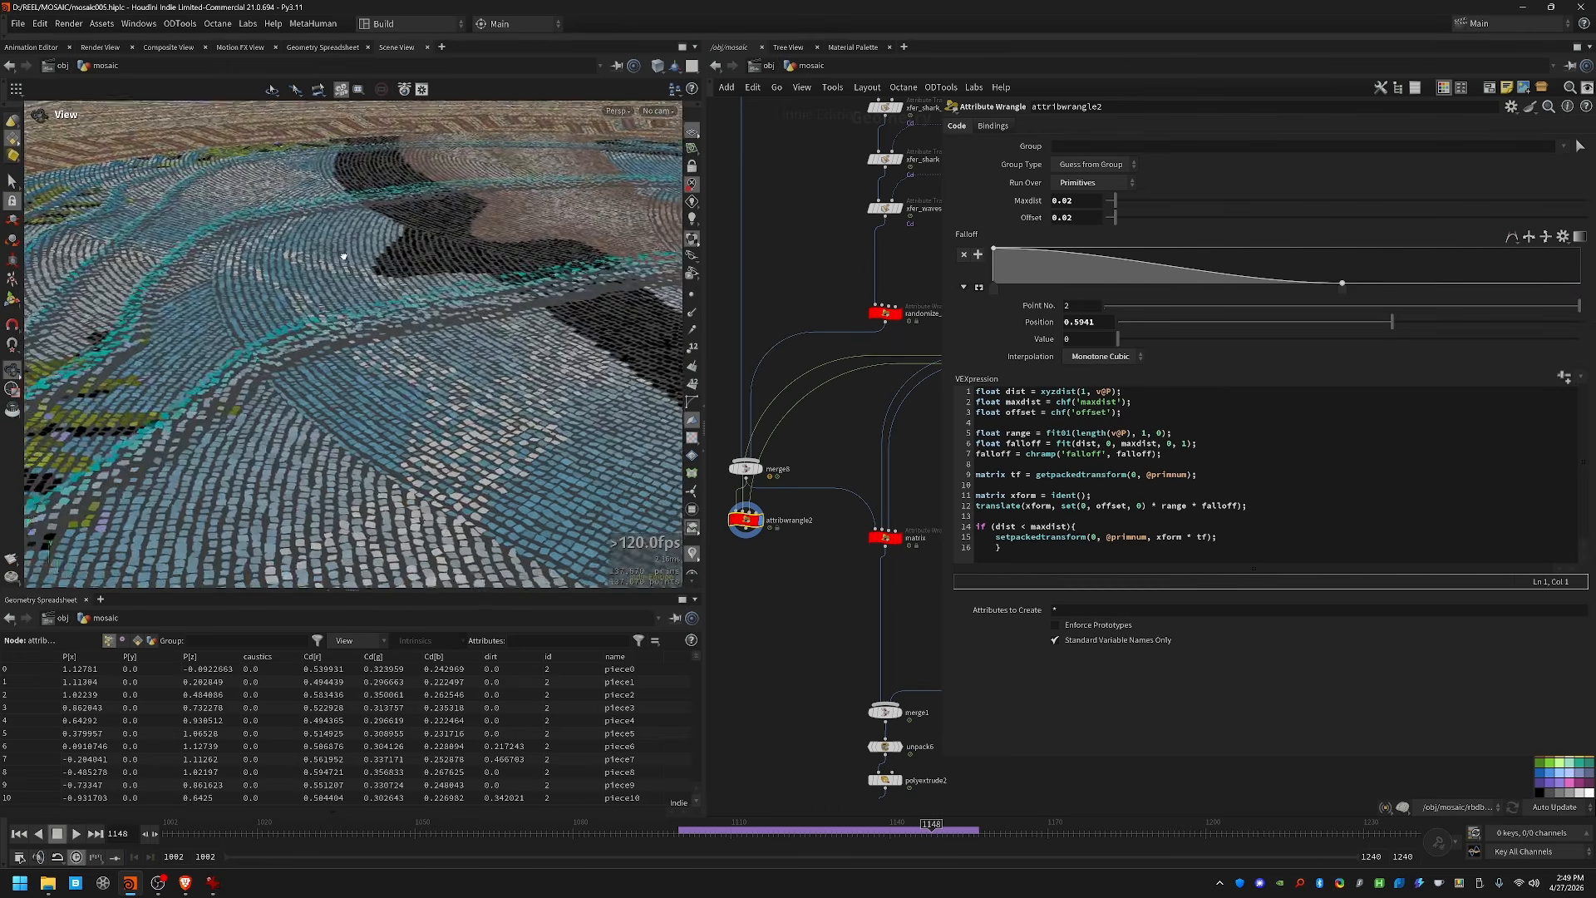
left_click_drag(344, 256, 391, 275)
Step: Try Maxdist values of 0.03 and about 0.26 along with a larger Offset
left_click(1081, 200)
key("BackSpace")
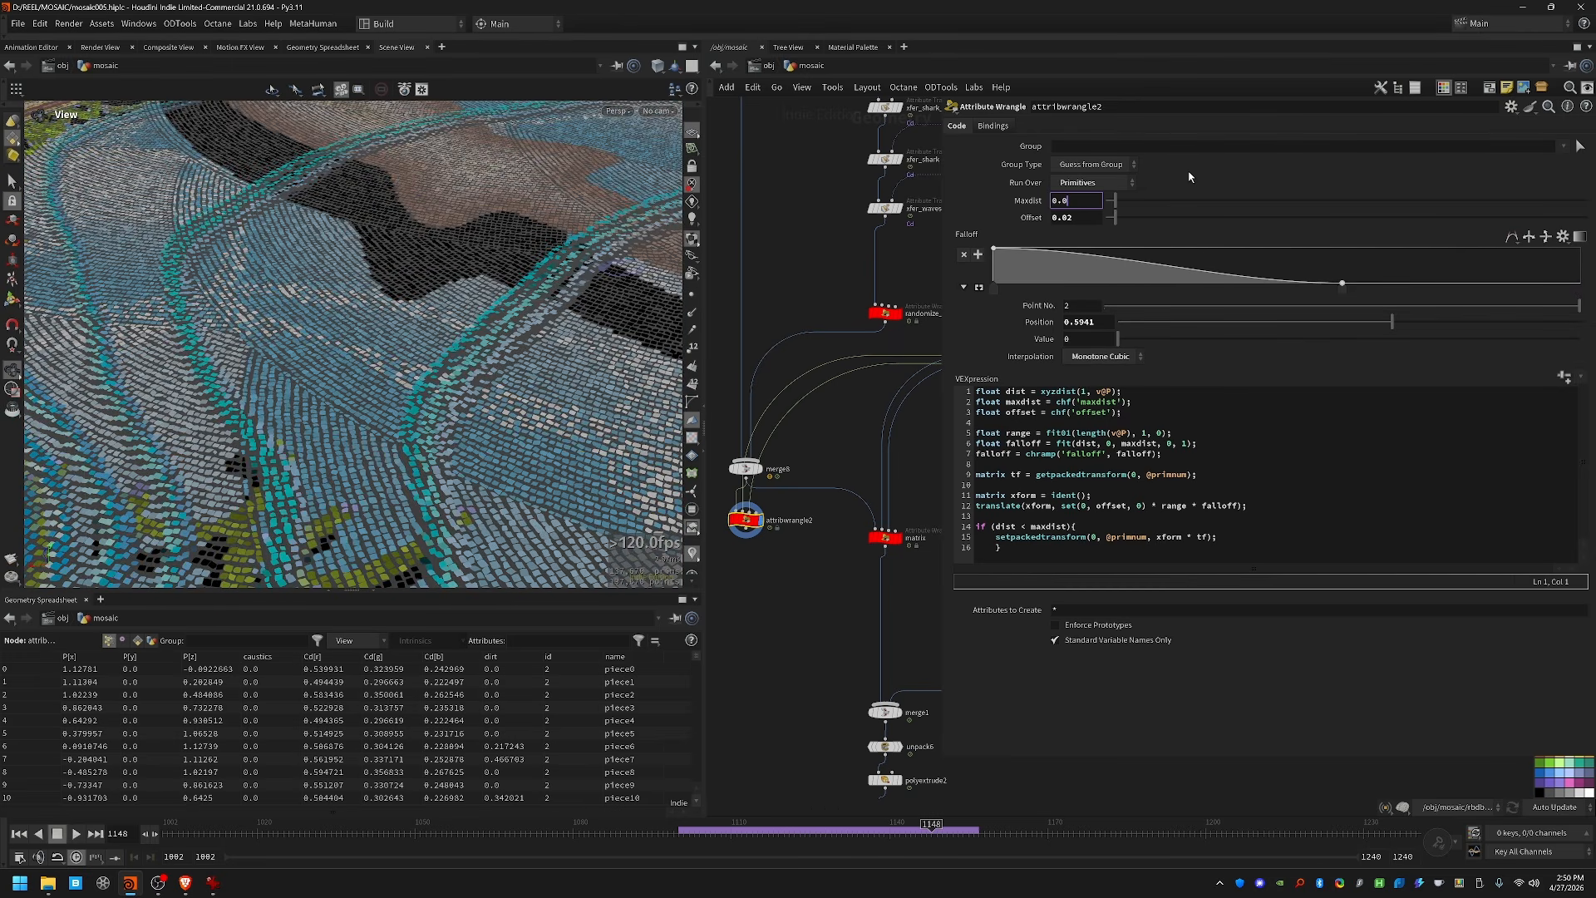
type("3")
key("Return")
left_click_drag(1180, 202, 1229, 206)
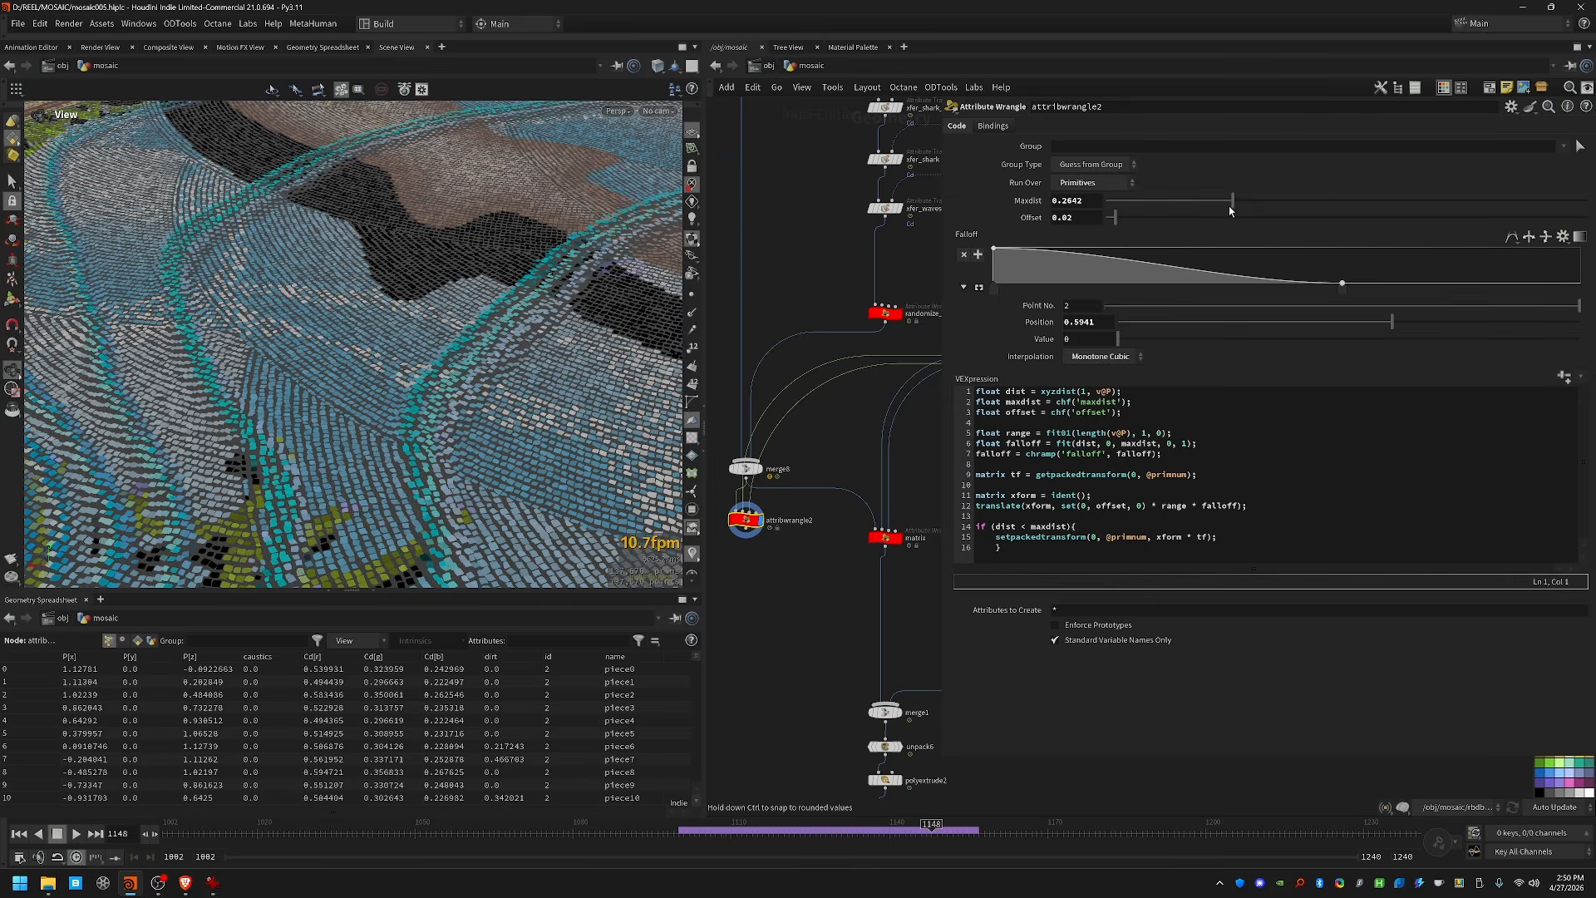
left_click_drag(535, 328, 680, 296)
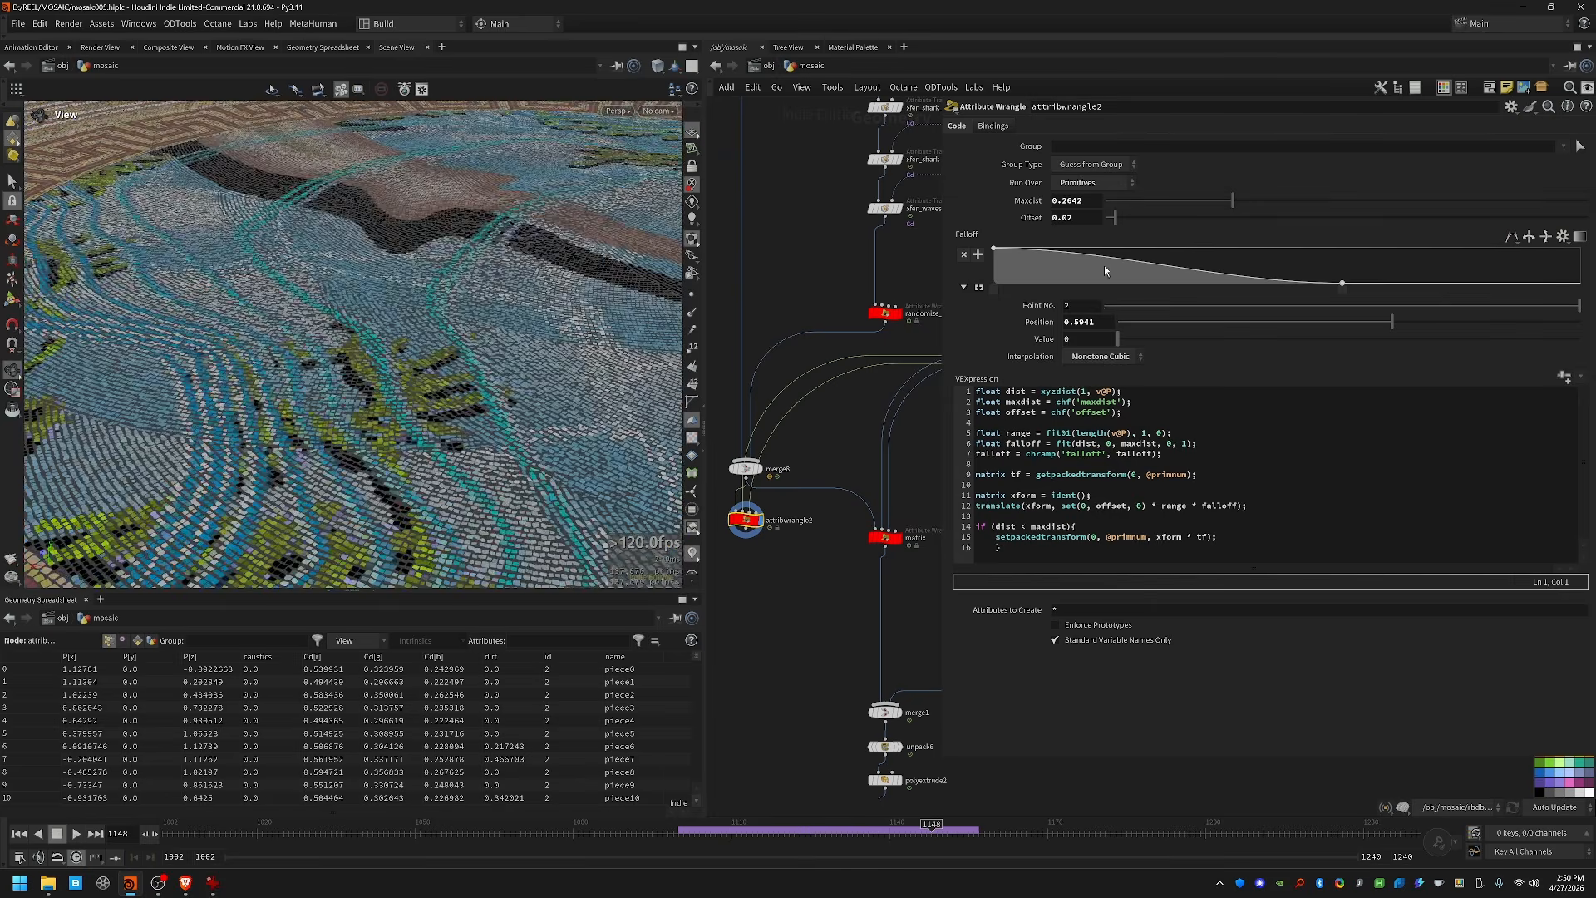
left_click_drag(1114, 217, 1192, 218)
left_click_drag(466, 322, 383, 310, "alt")
left_click_drag(383, 310, 353, 322)
Step: Set the Maxdist parameter to 0.025
left_click(1087, 201)
key("BackSpace")
key("BackSpace")
key("BackSpace")
key("BackSpace")
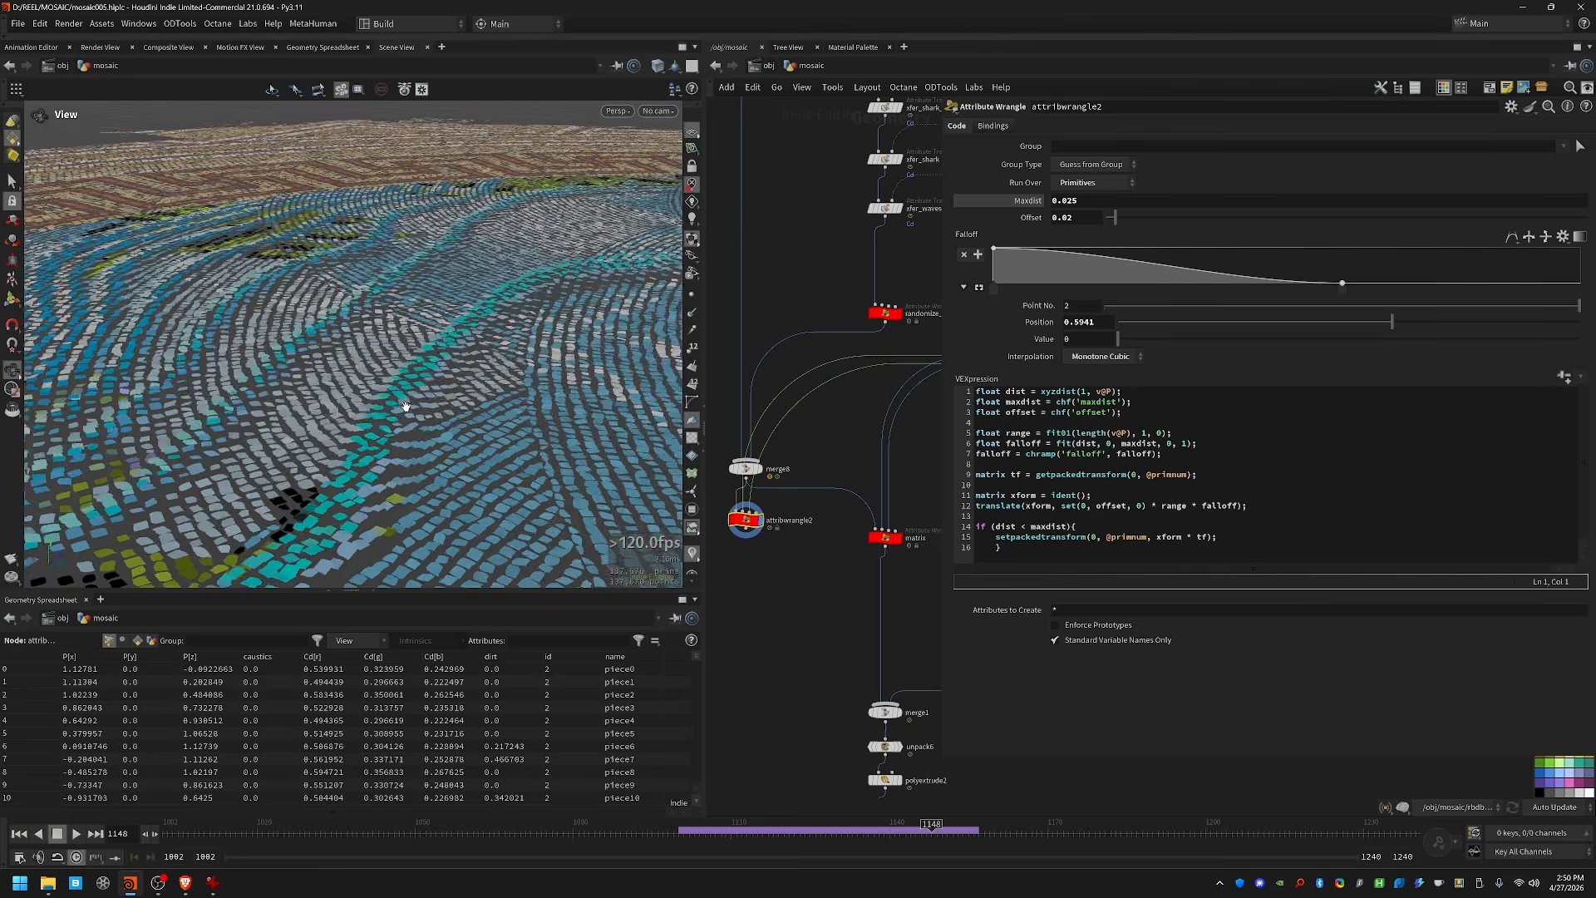
Step: Examine the raised wave tiles and their falloff from low, close and overall views of the mosaic
right_click_drag(405, 407, 448, 321)
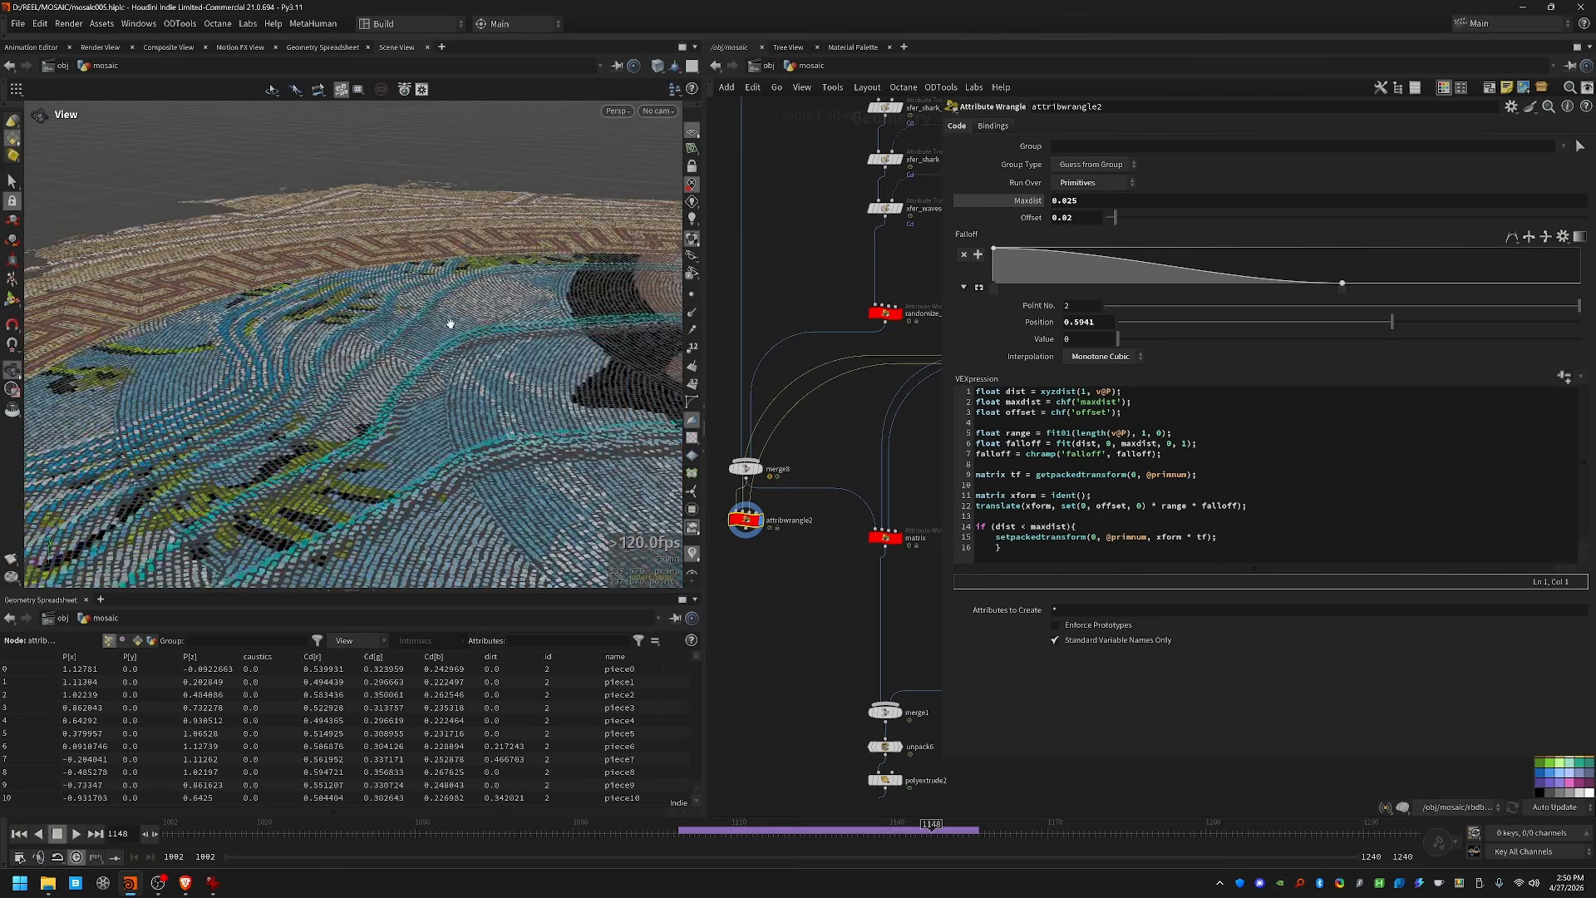
left_click_drag(449, 321, 413, 370)
right_click_drag(413, 370, 457, 320)
left_click_drag(457, 320, 341, 343)
scroll(416, 306, "up", 6)
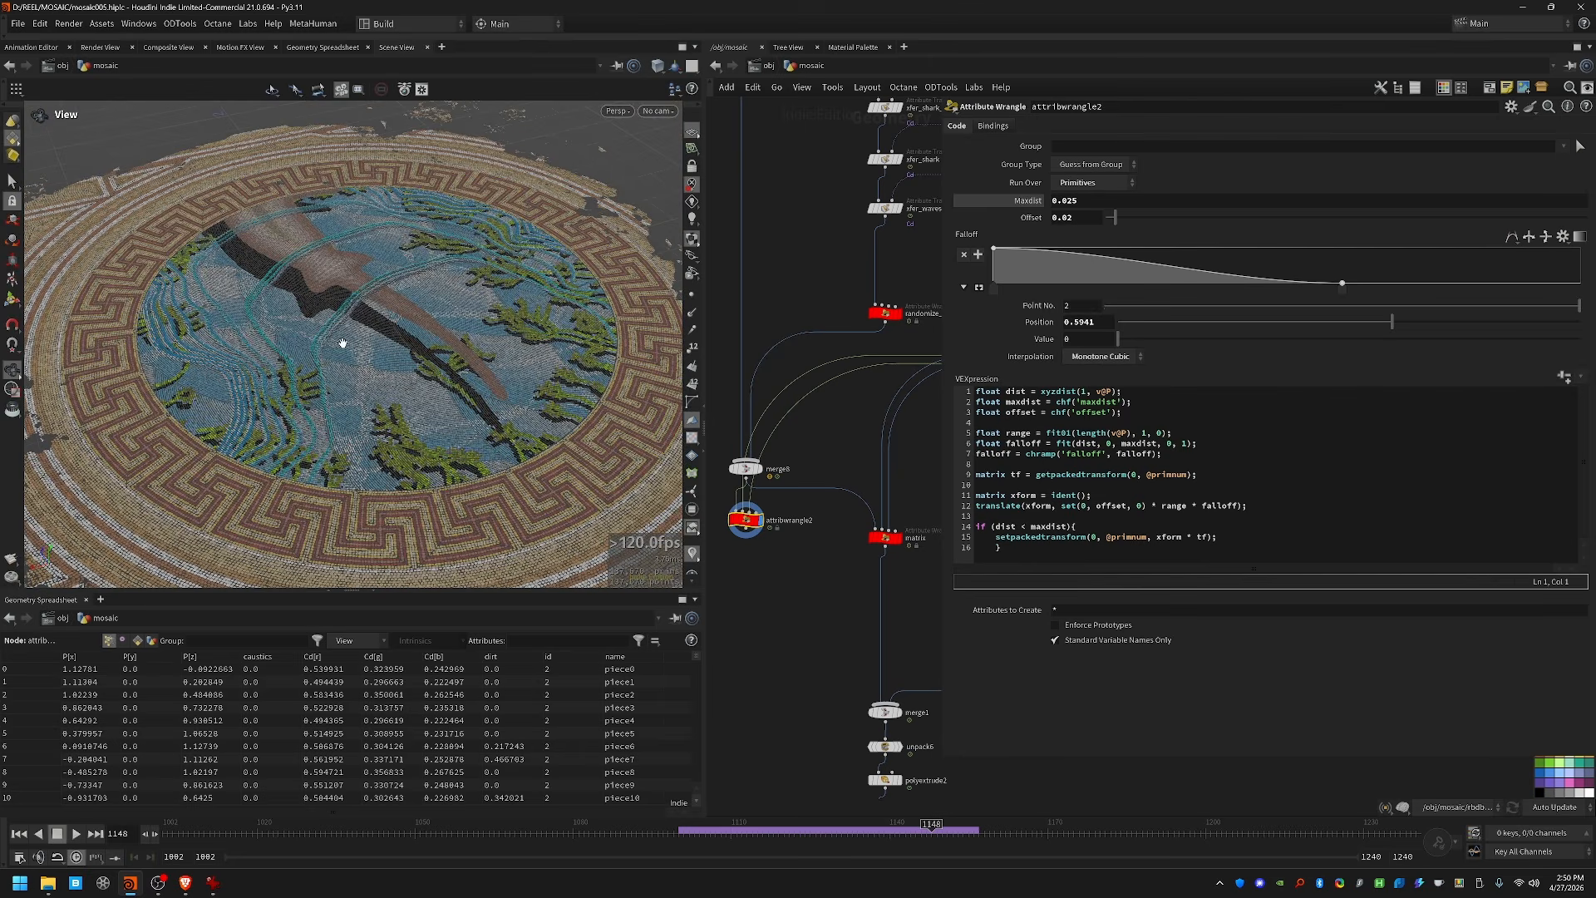
right_click_drag(335, 360, 573, 320)
left_click_drag(573, 321, 250, 313)
scroll(391, 394, "up", 4)
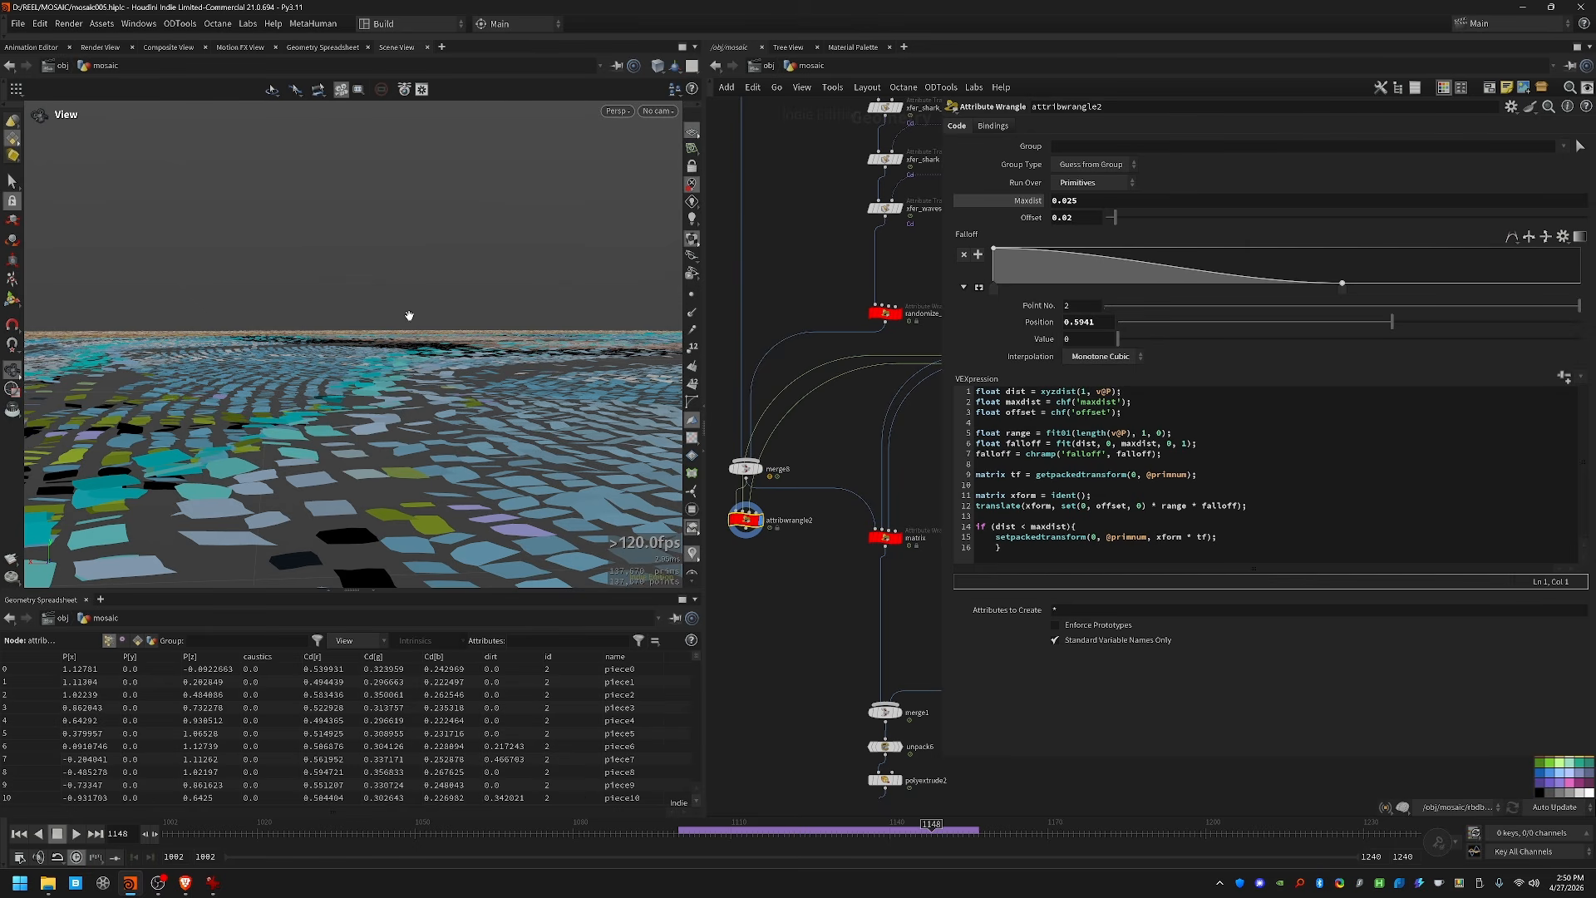
left_click_drag(439, 350, 364, 565)
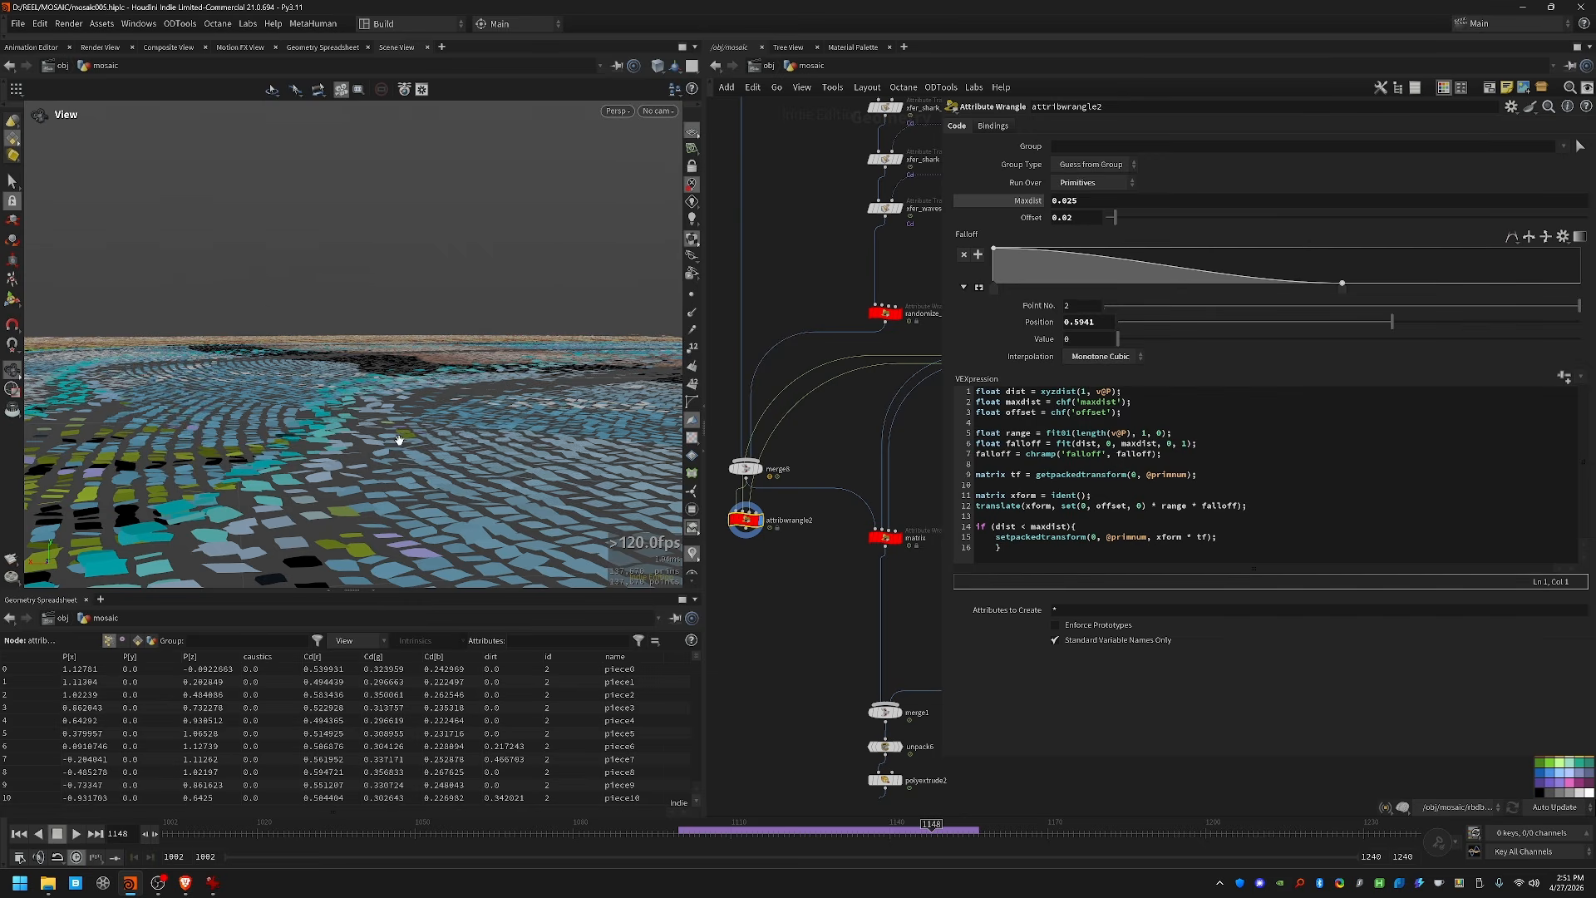
middle_click_drag(399, 440, 416, 379)
middle_click_drag(769, 614, 769, 585)
left_click_drag(366, 399, 343, 500)
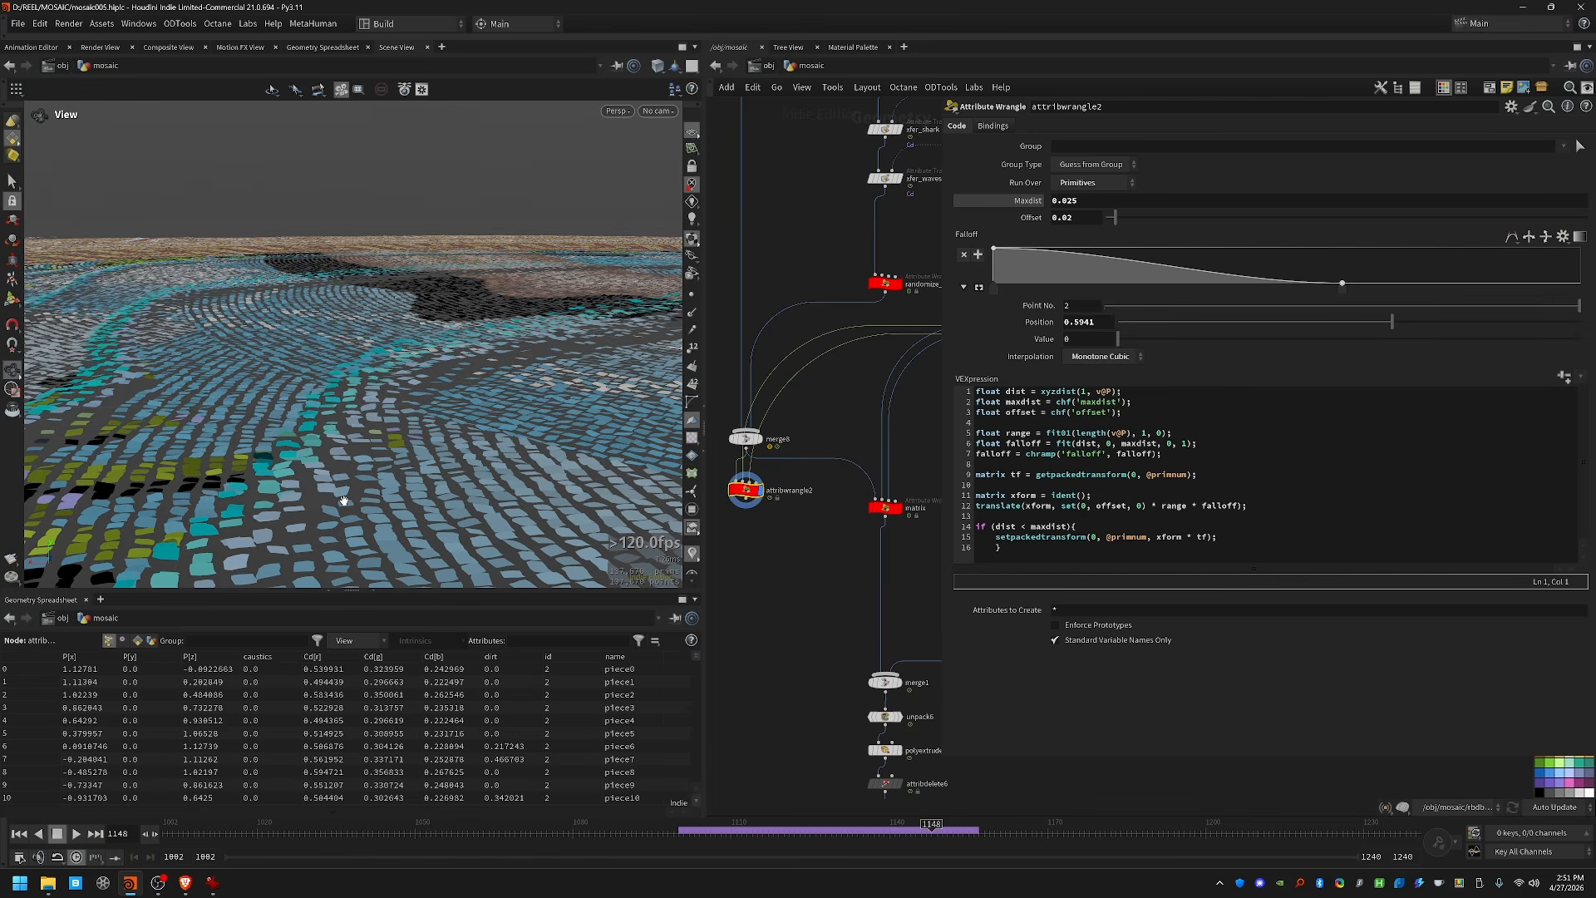
left_click_drag(374, 370, 396, 329)
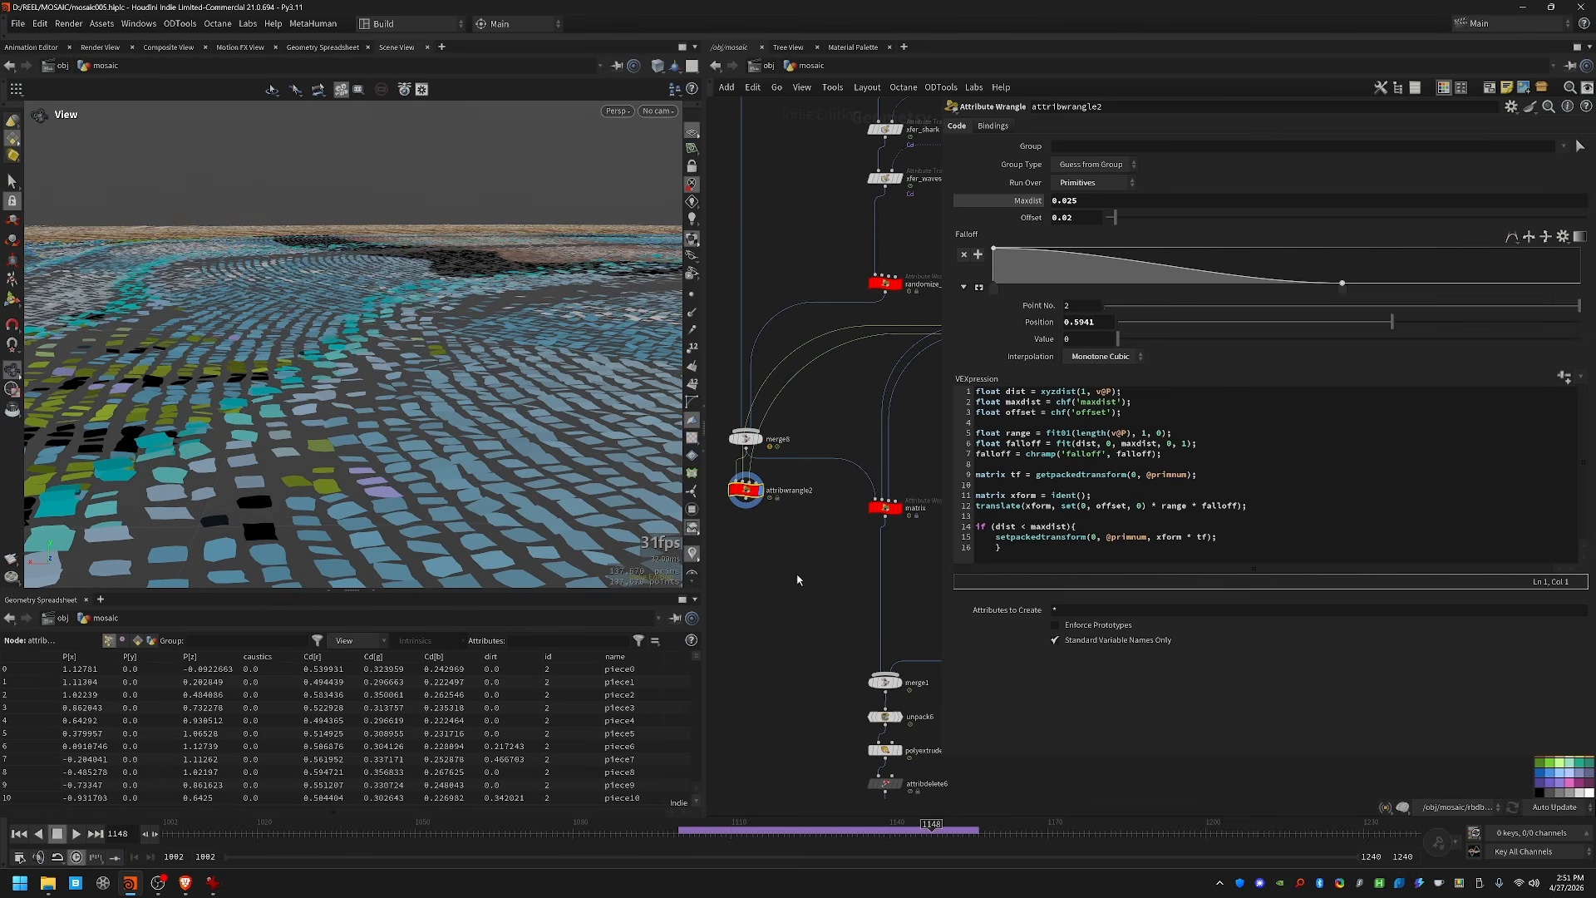
Step: Declare a vector center in the attribwrangle2 code that reads the P attribute of point 0 from input 2
type("v")
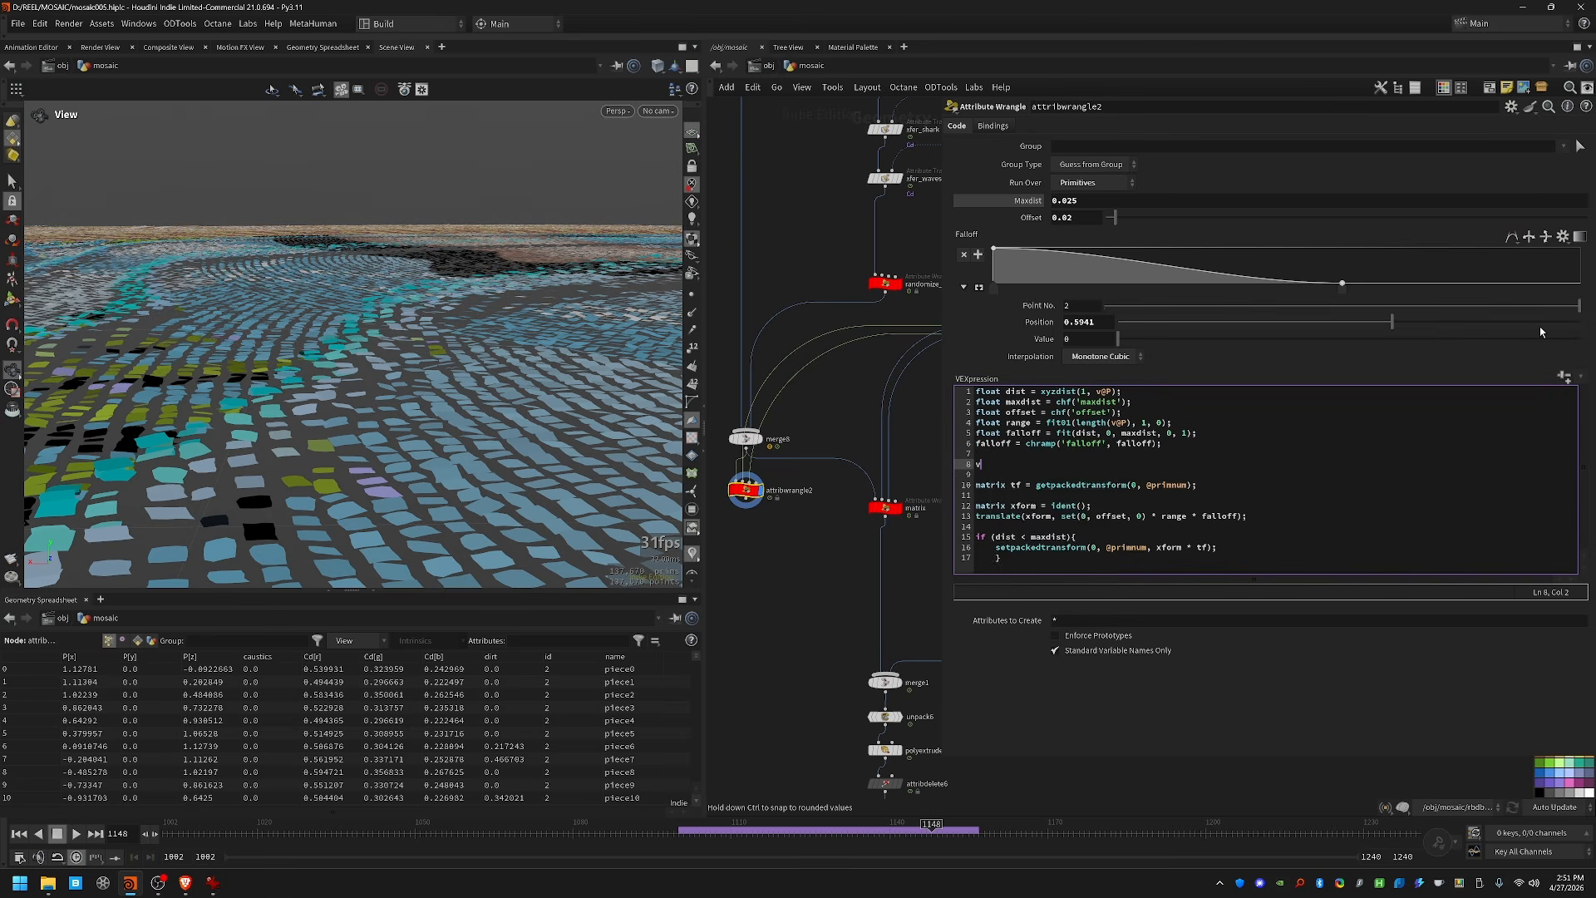
type("ector center =")
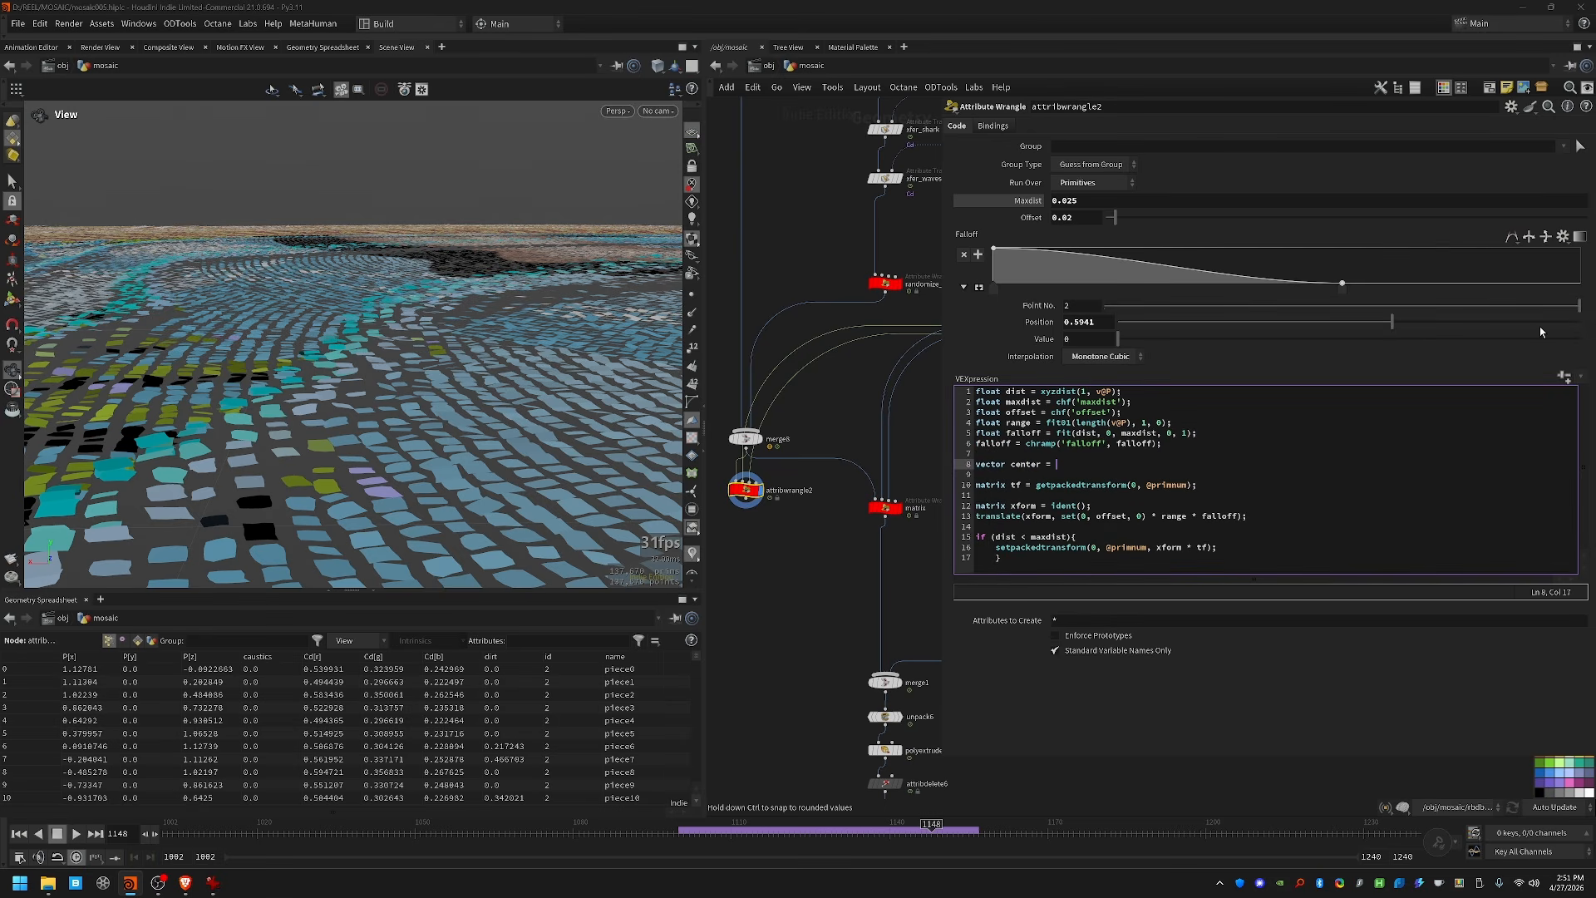
type(" poin")
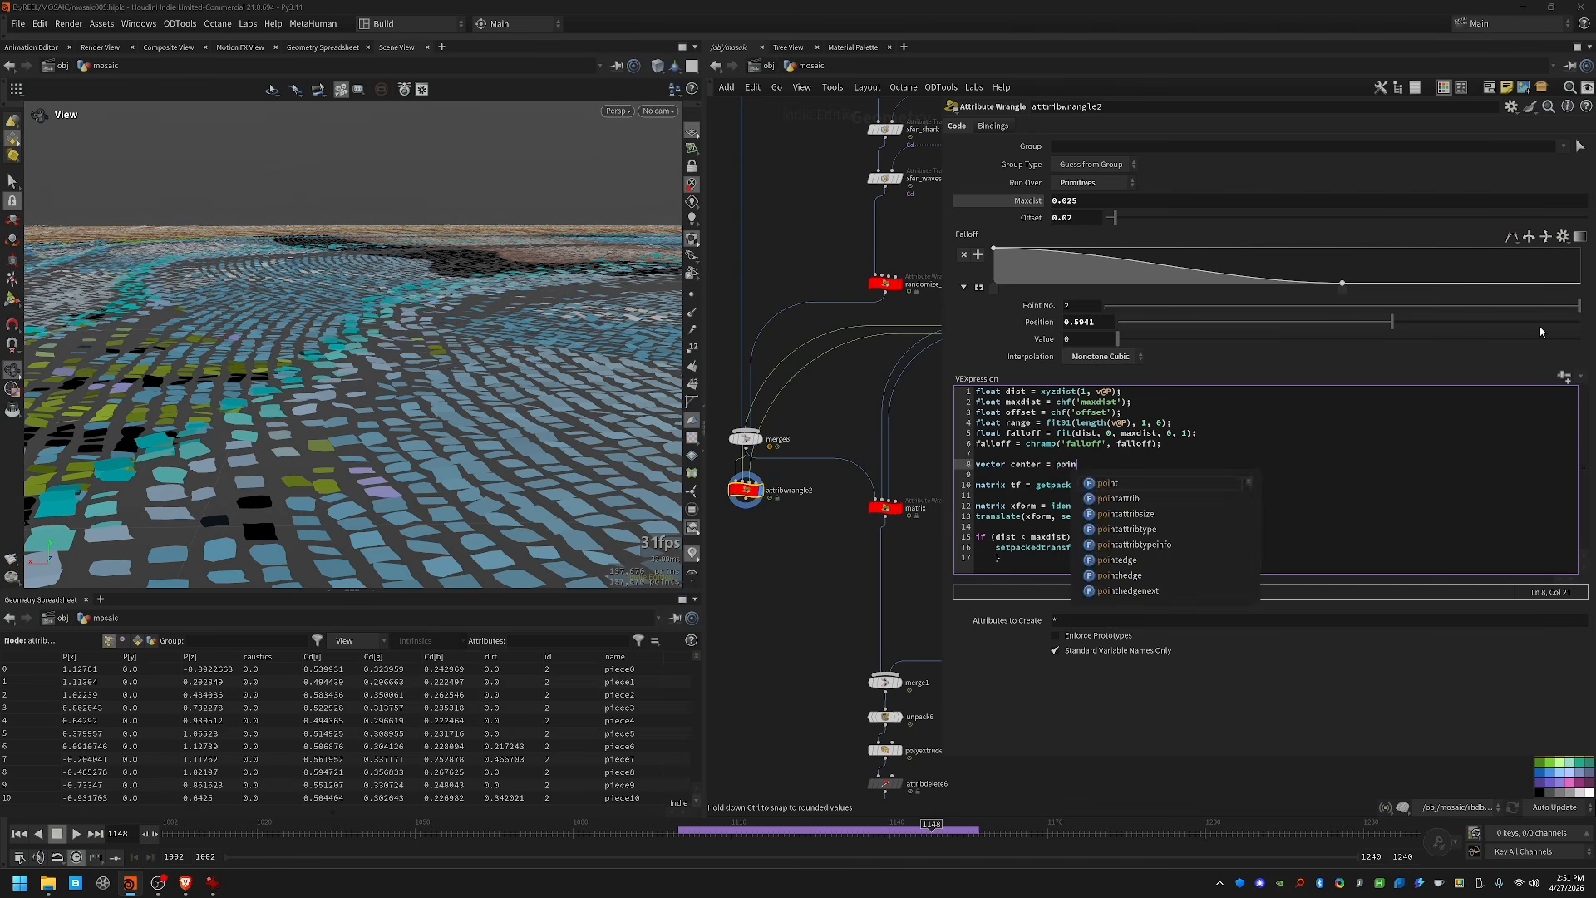
type("t(2, s")
key("BackSpace")
type("'P'")
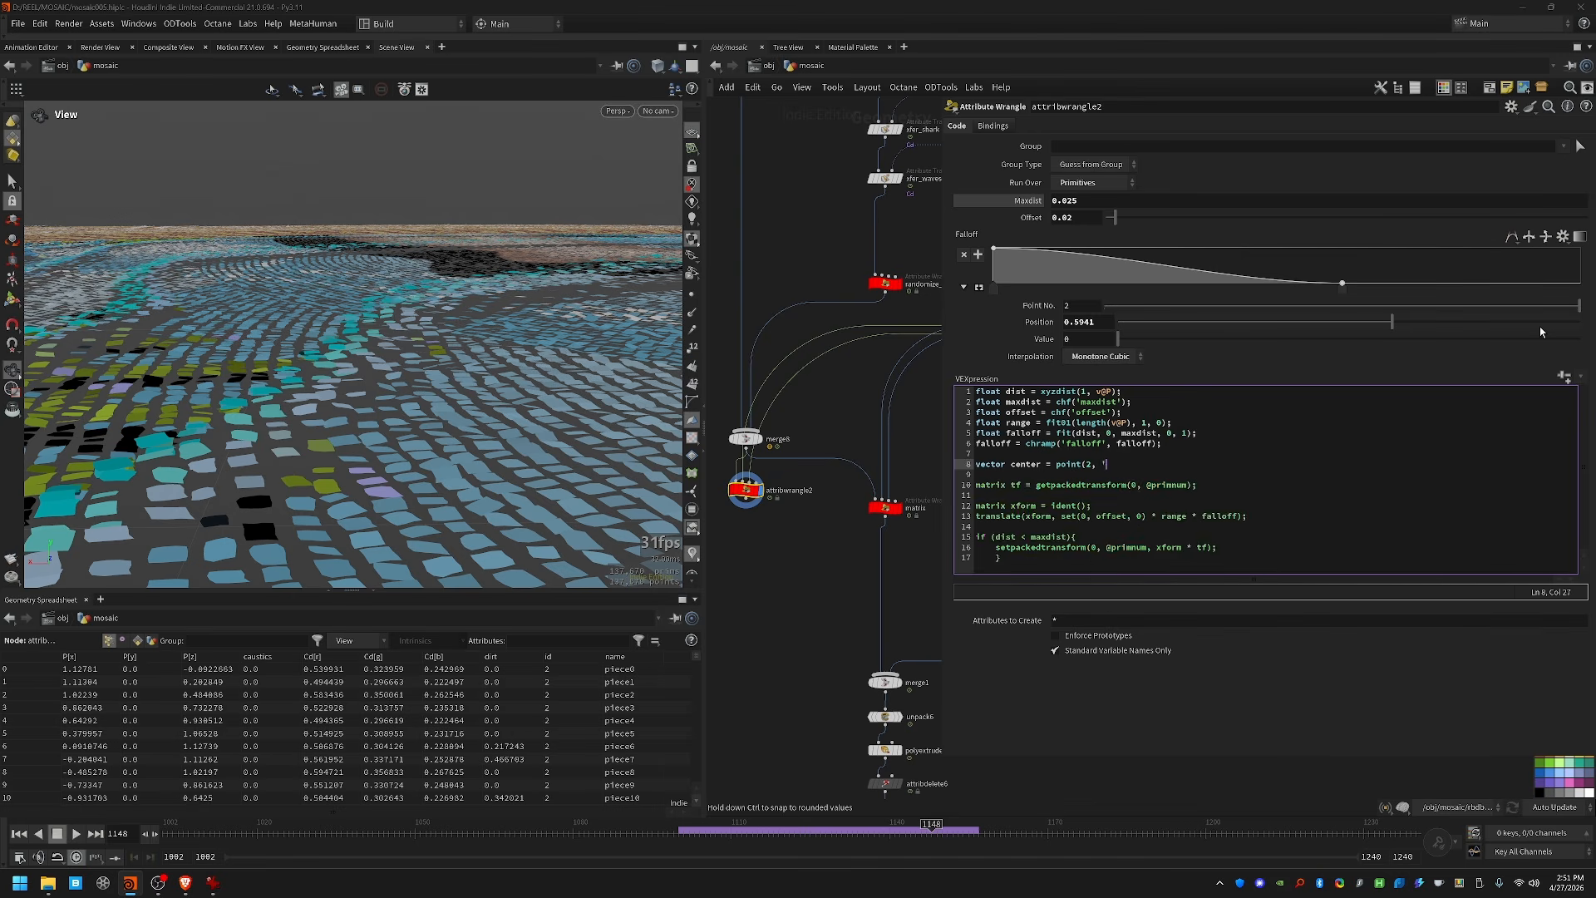
type(", 0);")
Step: Add a vector axis as normalize(v@P - center) and a vector up set to {0,1,0} below the center line
key("Return")
type("vecto")
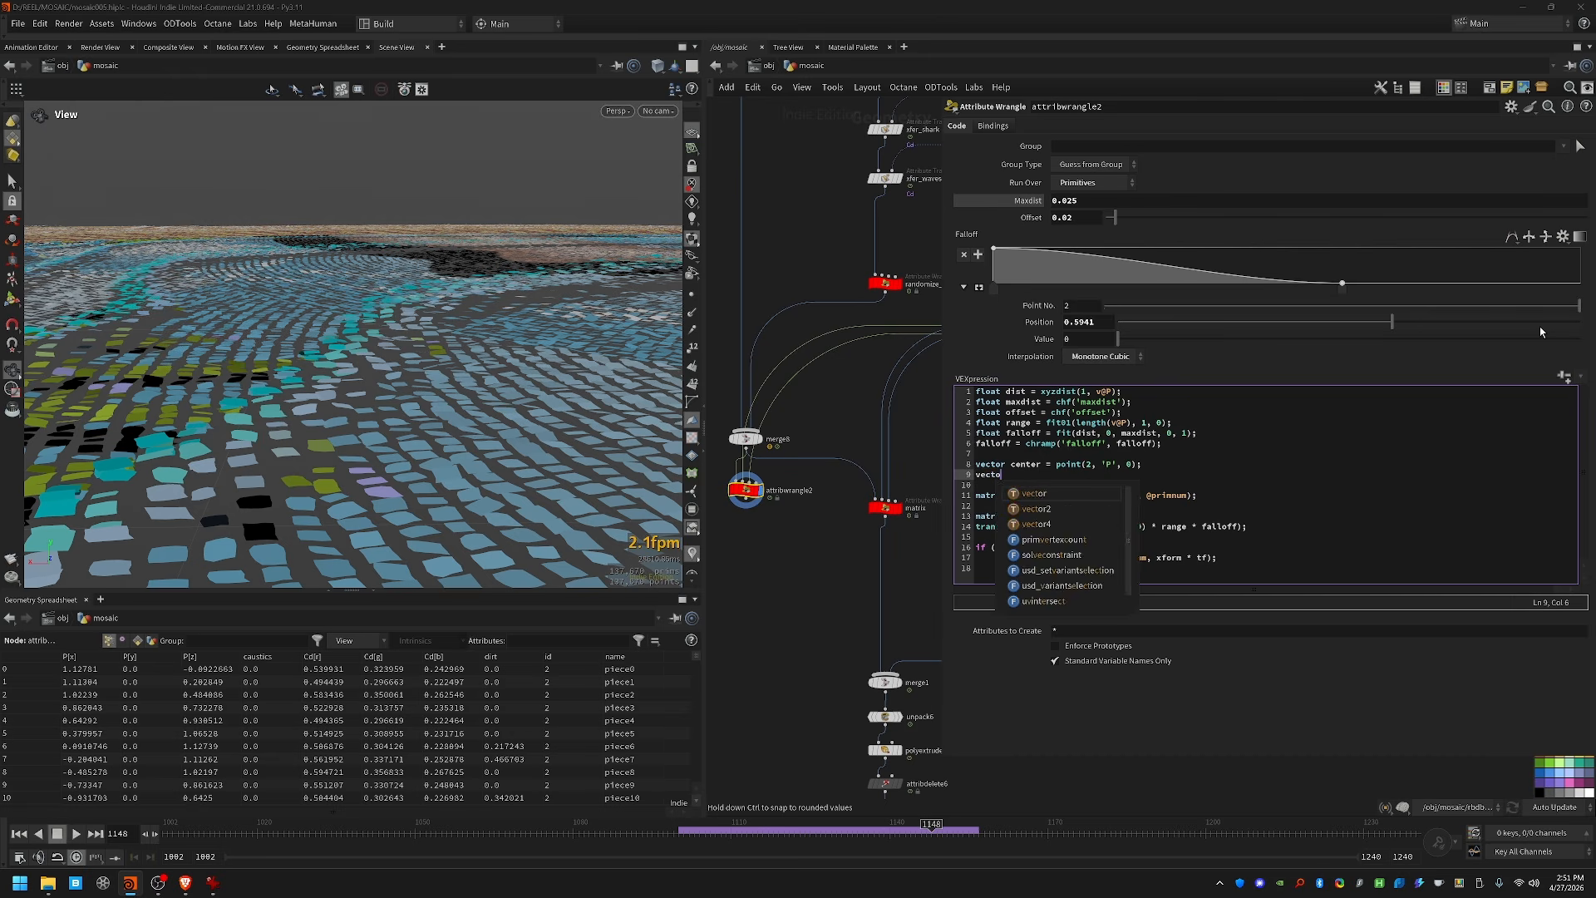
type("r axis = normalize(v@P ")
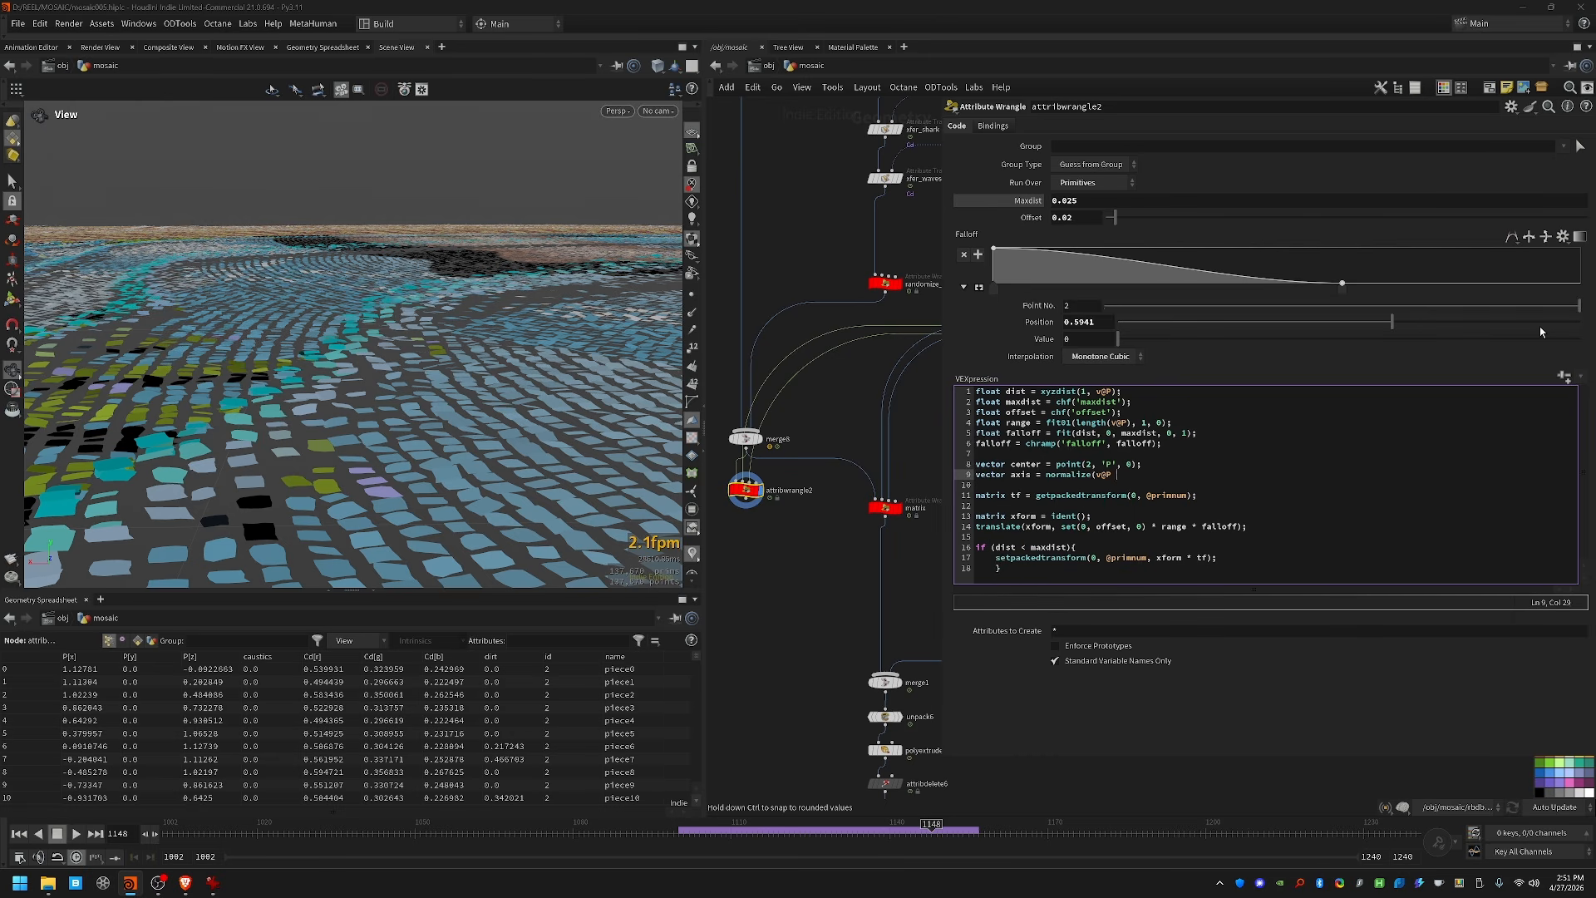
type("- center);")
key("Return")
type("vector up")
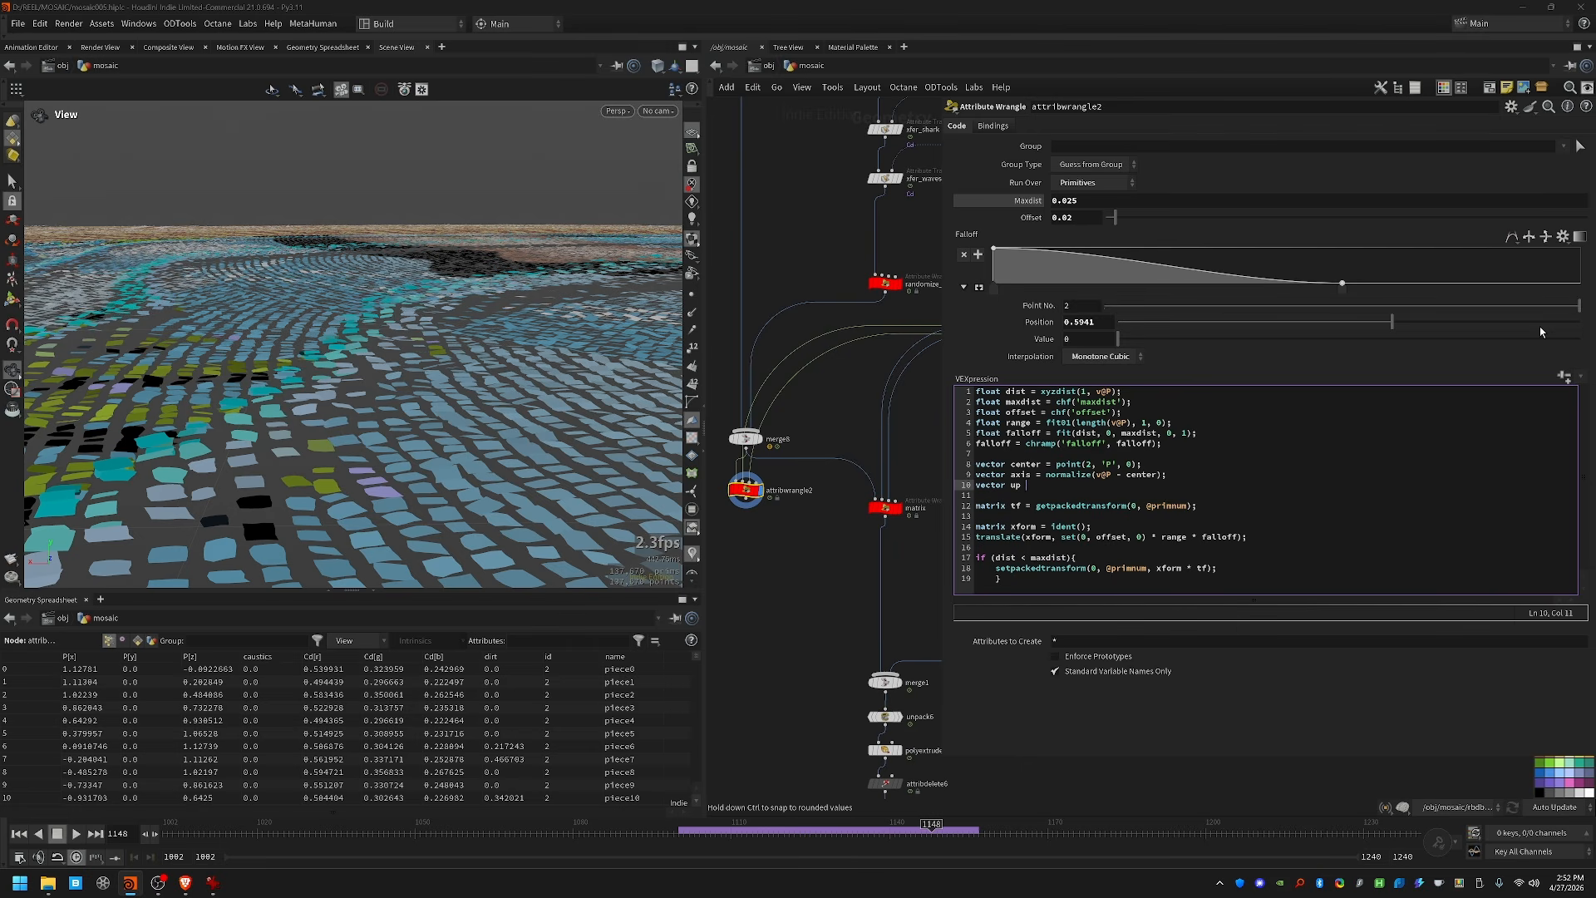
type(" = {0,1,0};")
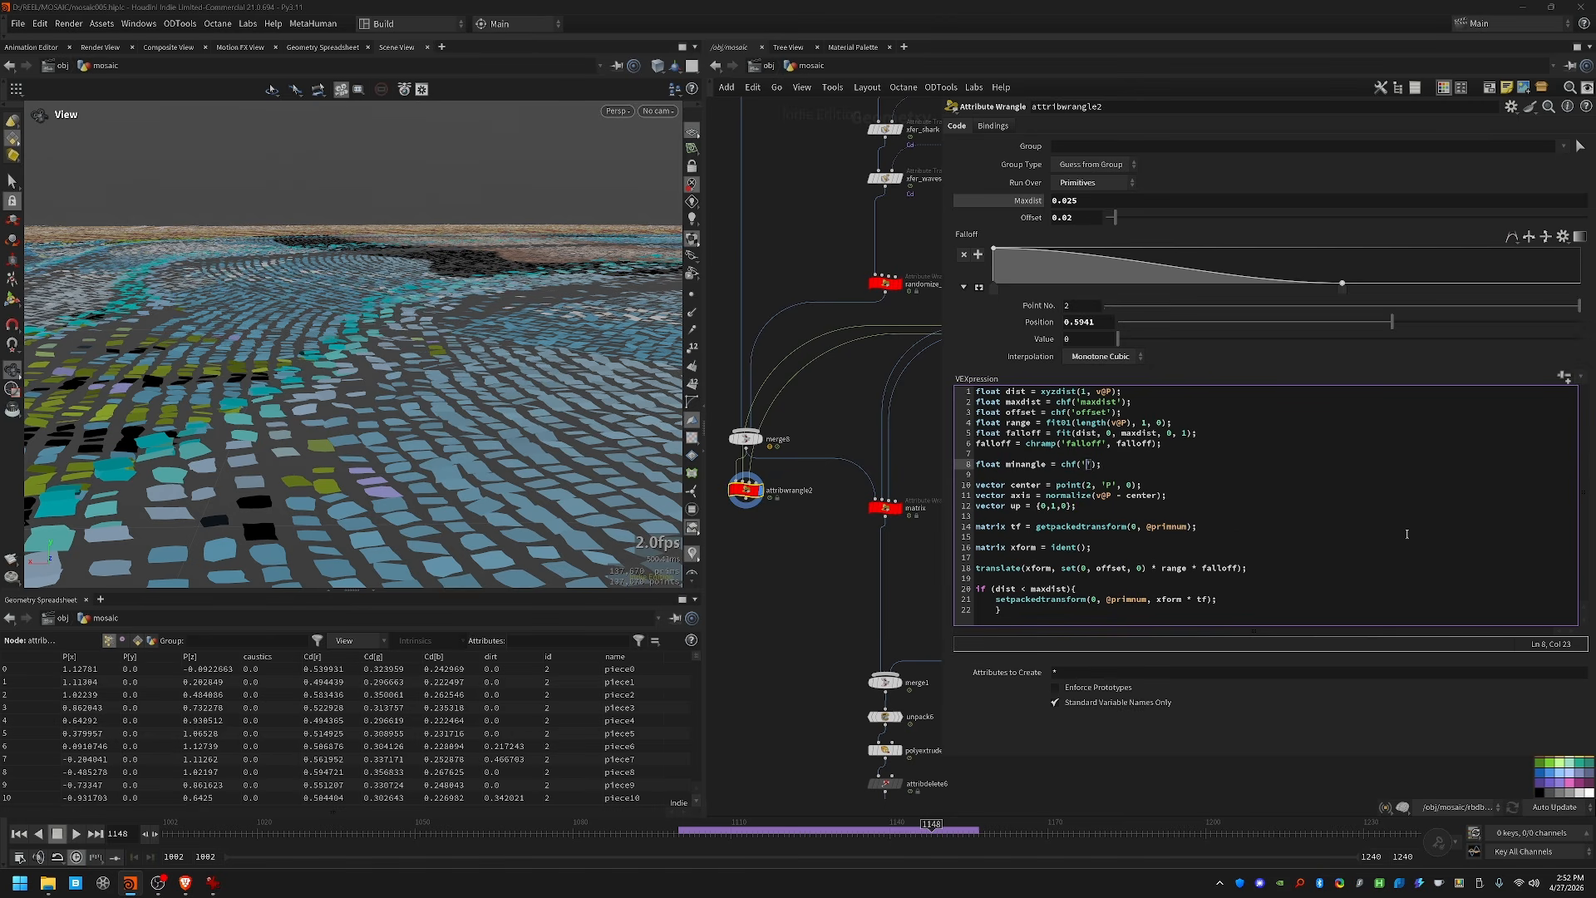
Step: Declare float minangle and maxangle as chf channels named 'minangle' and 'maxangle' above the center vector
type("minangle'); float m")
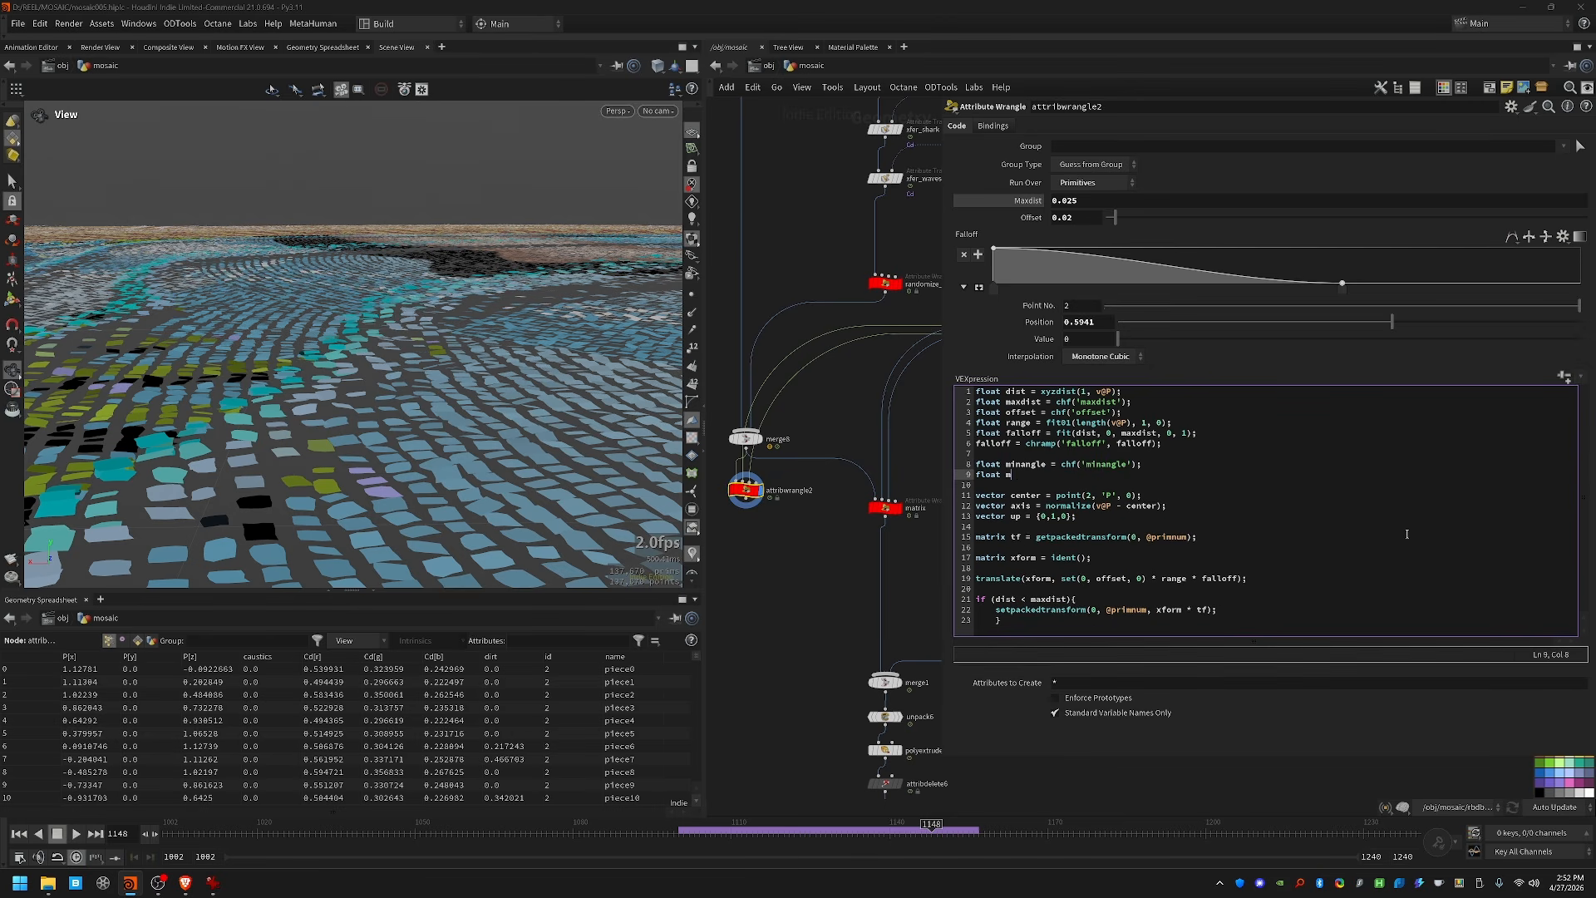
type("axangle = chf('min")
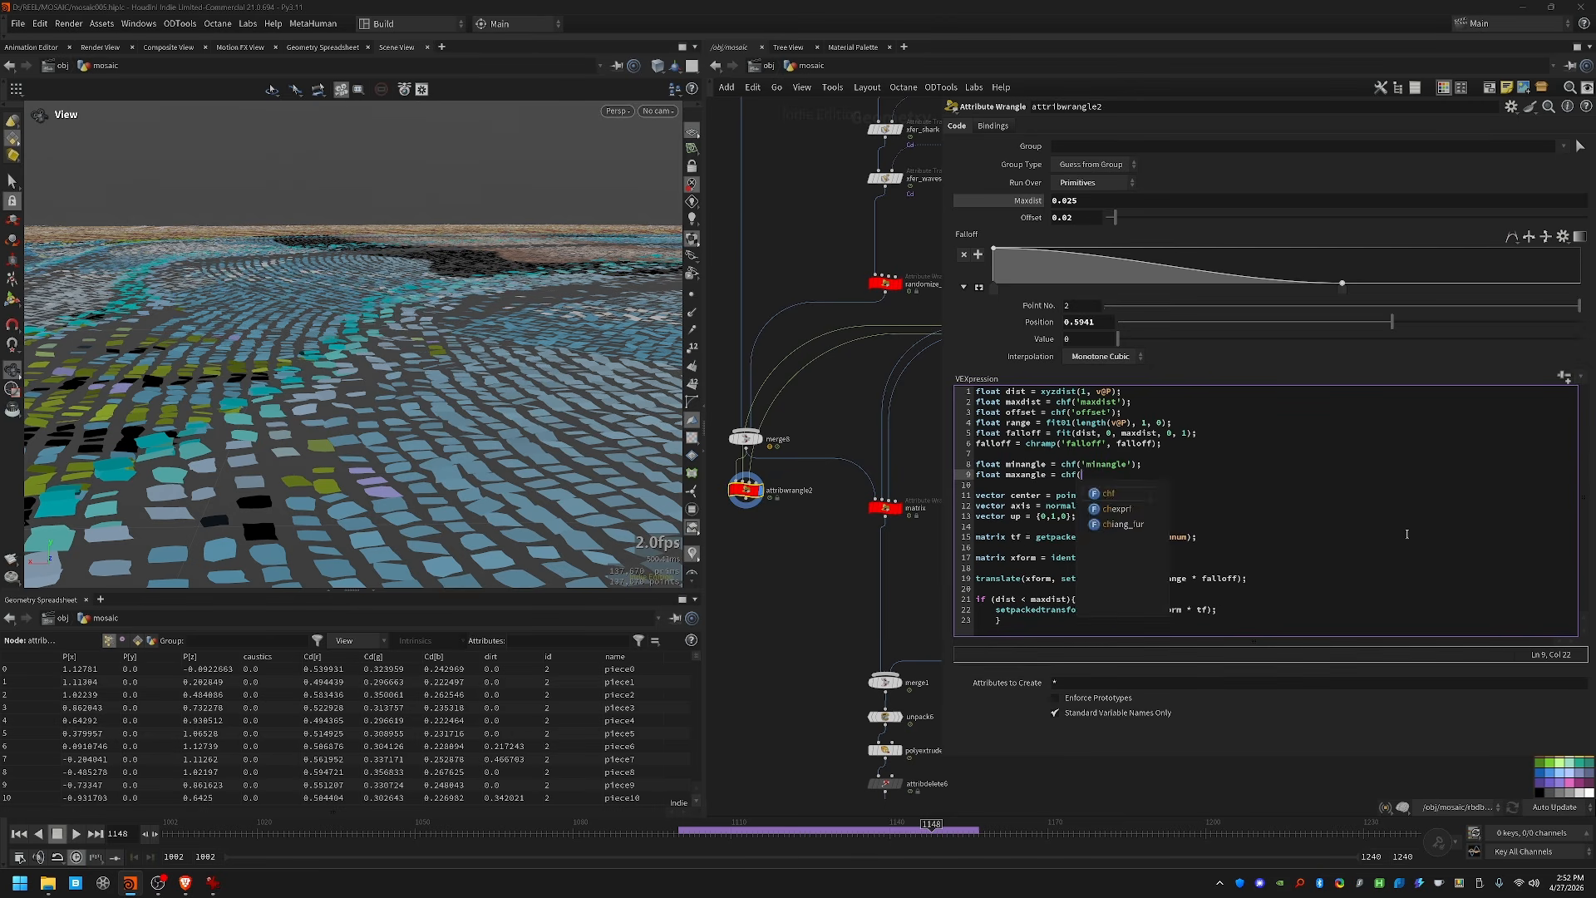
key("BackSpace")
key("BackSpace")
type("axangle');")
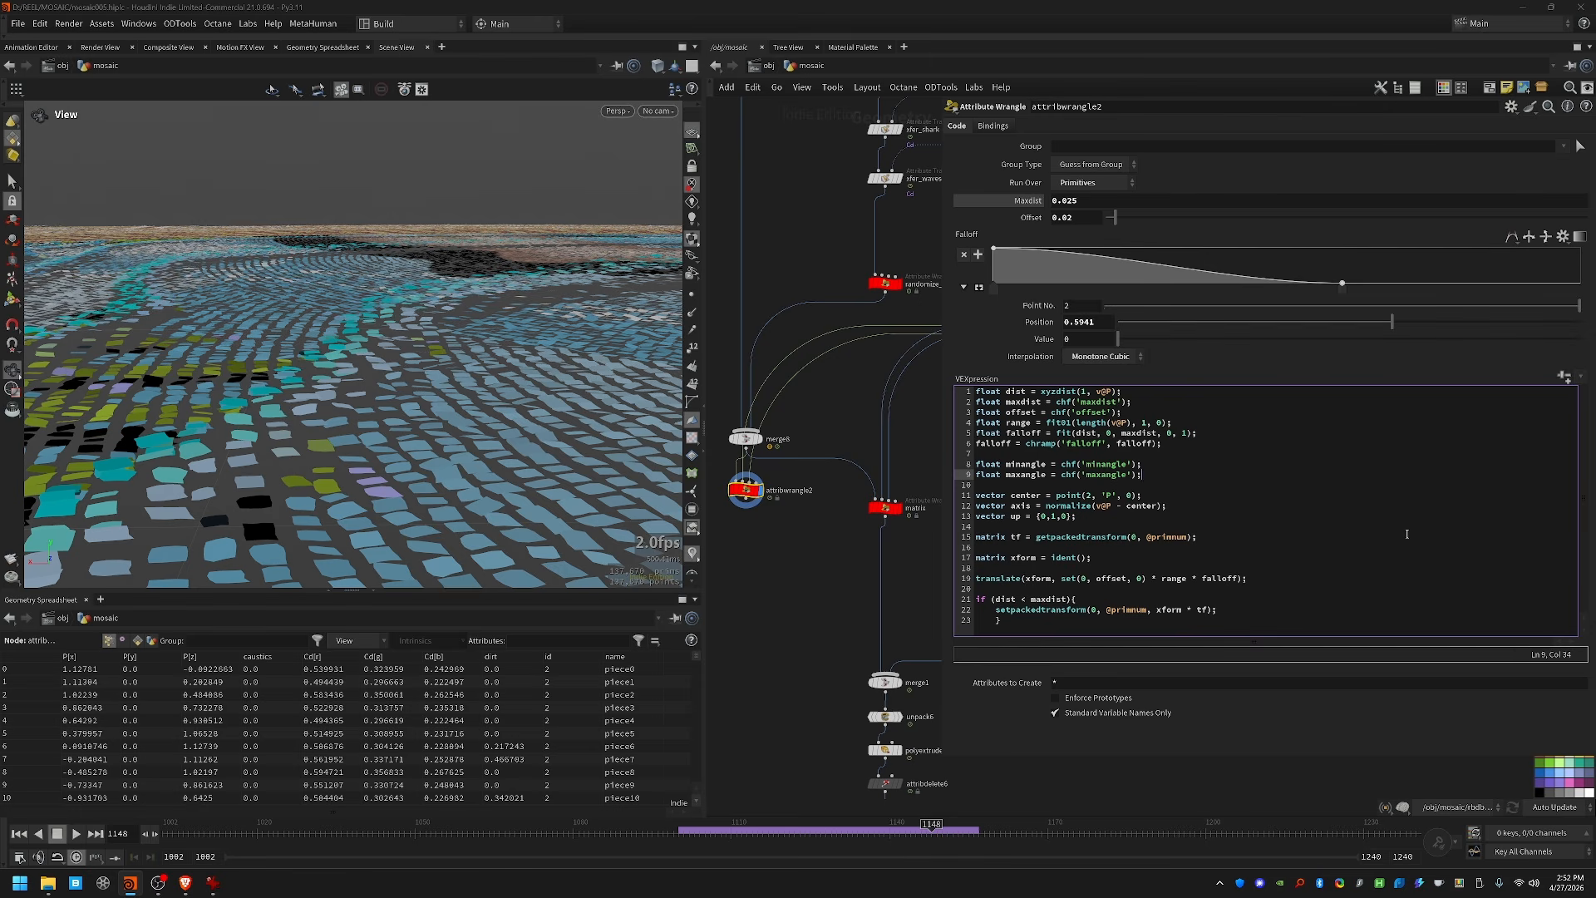
key("End")
key("Return")
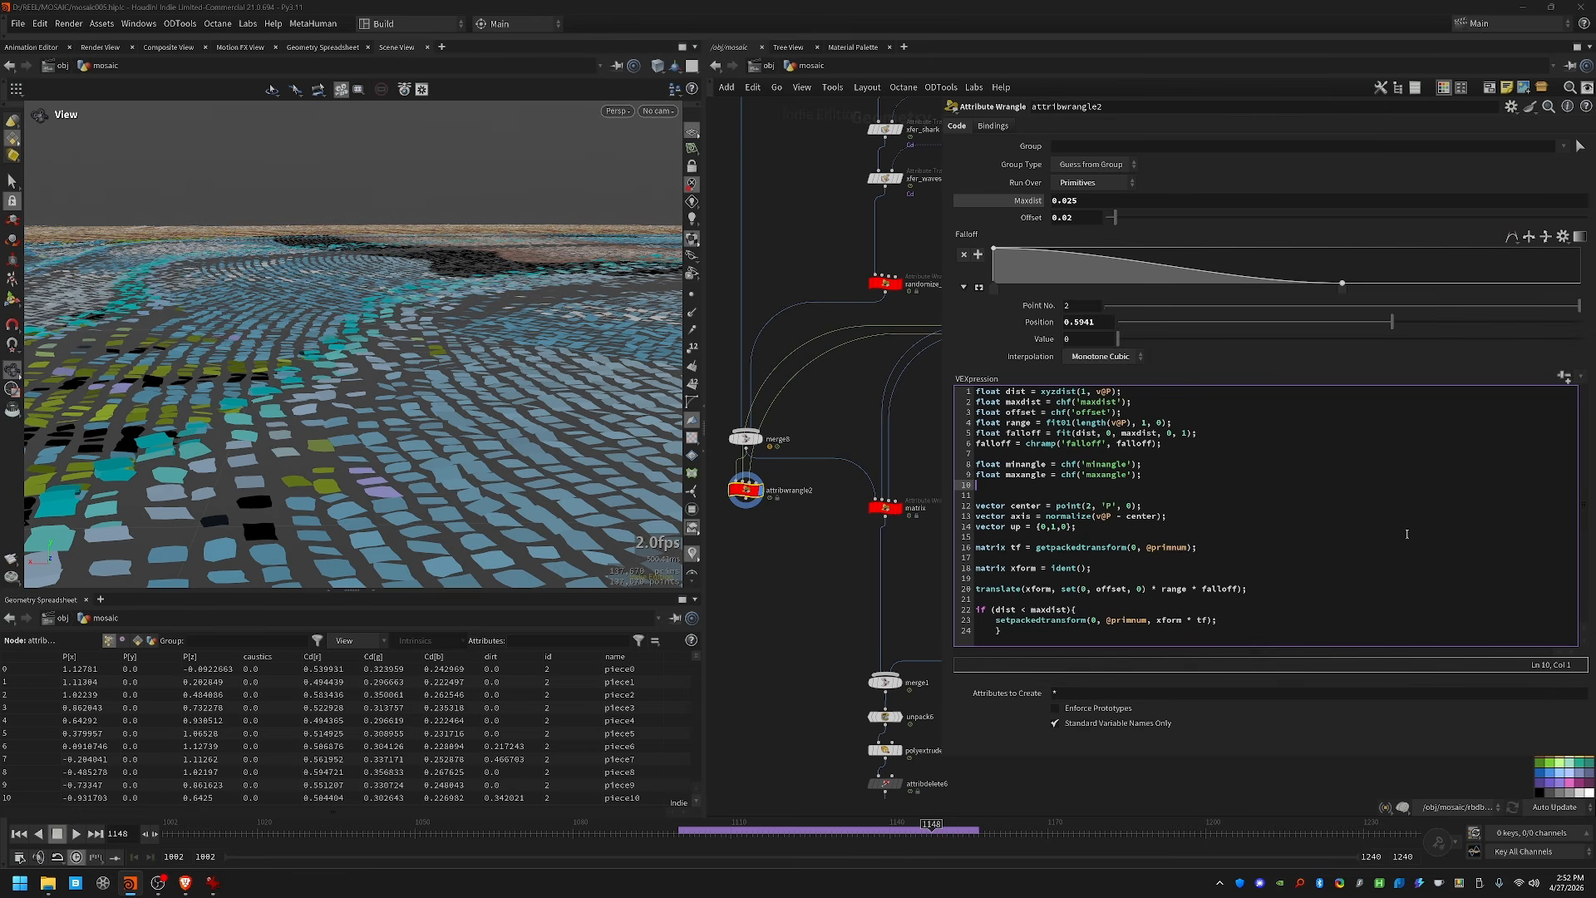
type("float angle = fit01(ran")
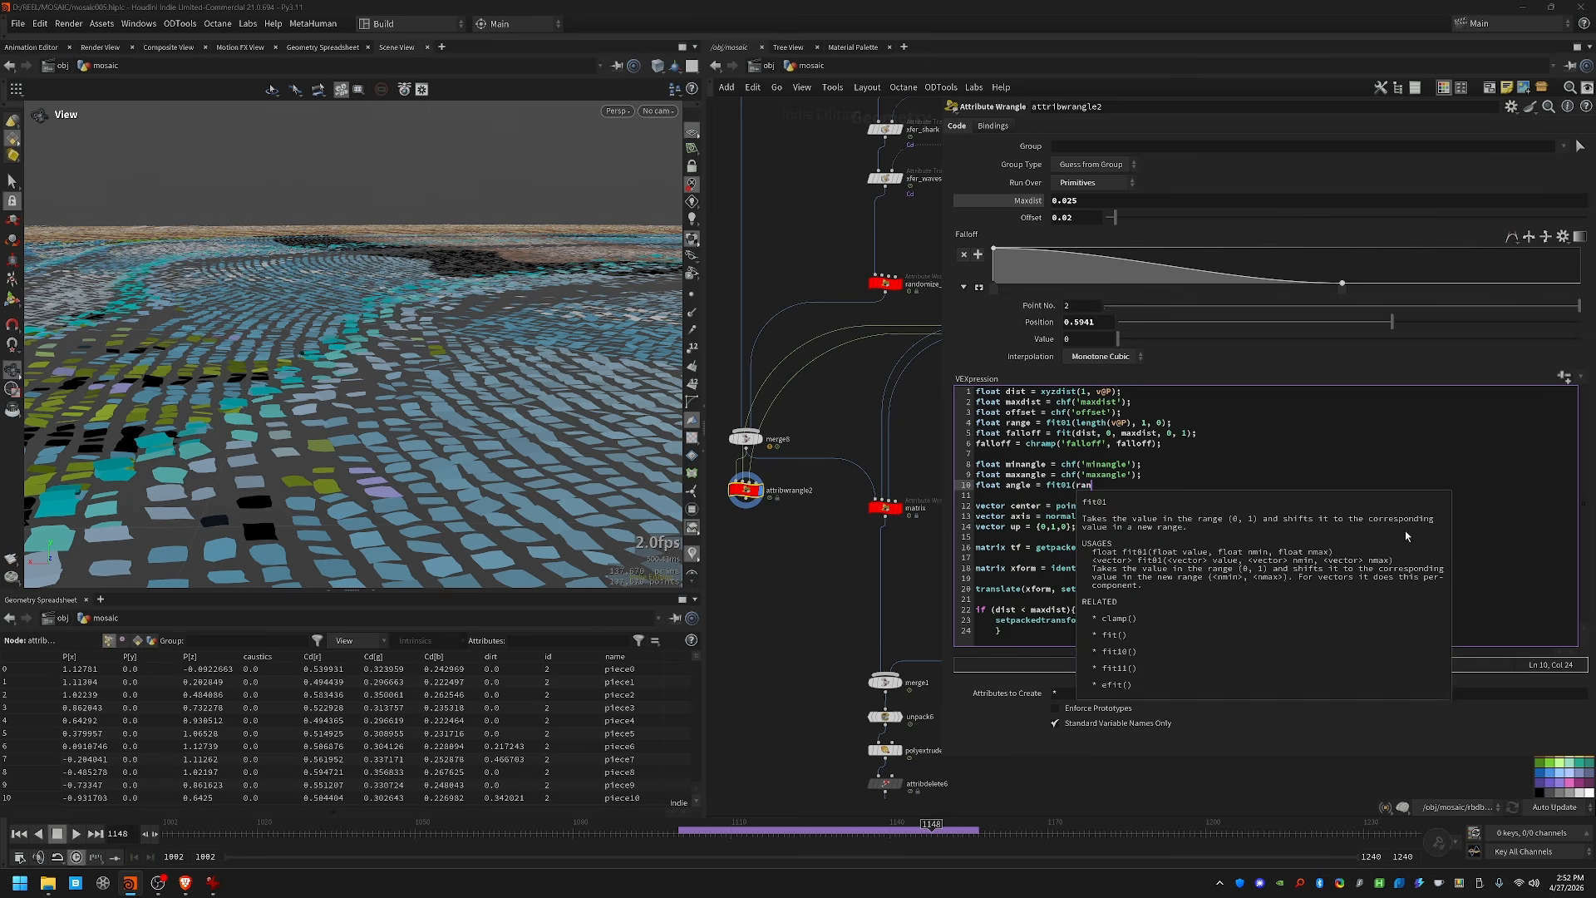
type("d(@ptnum)")
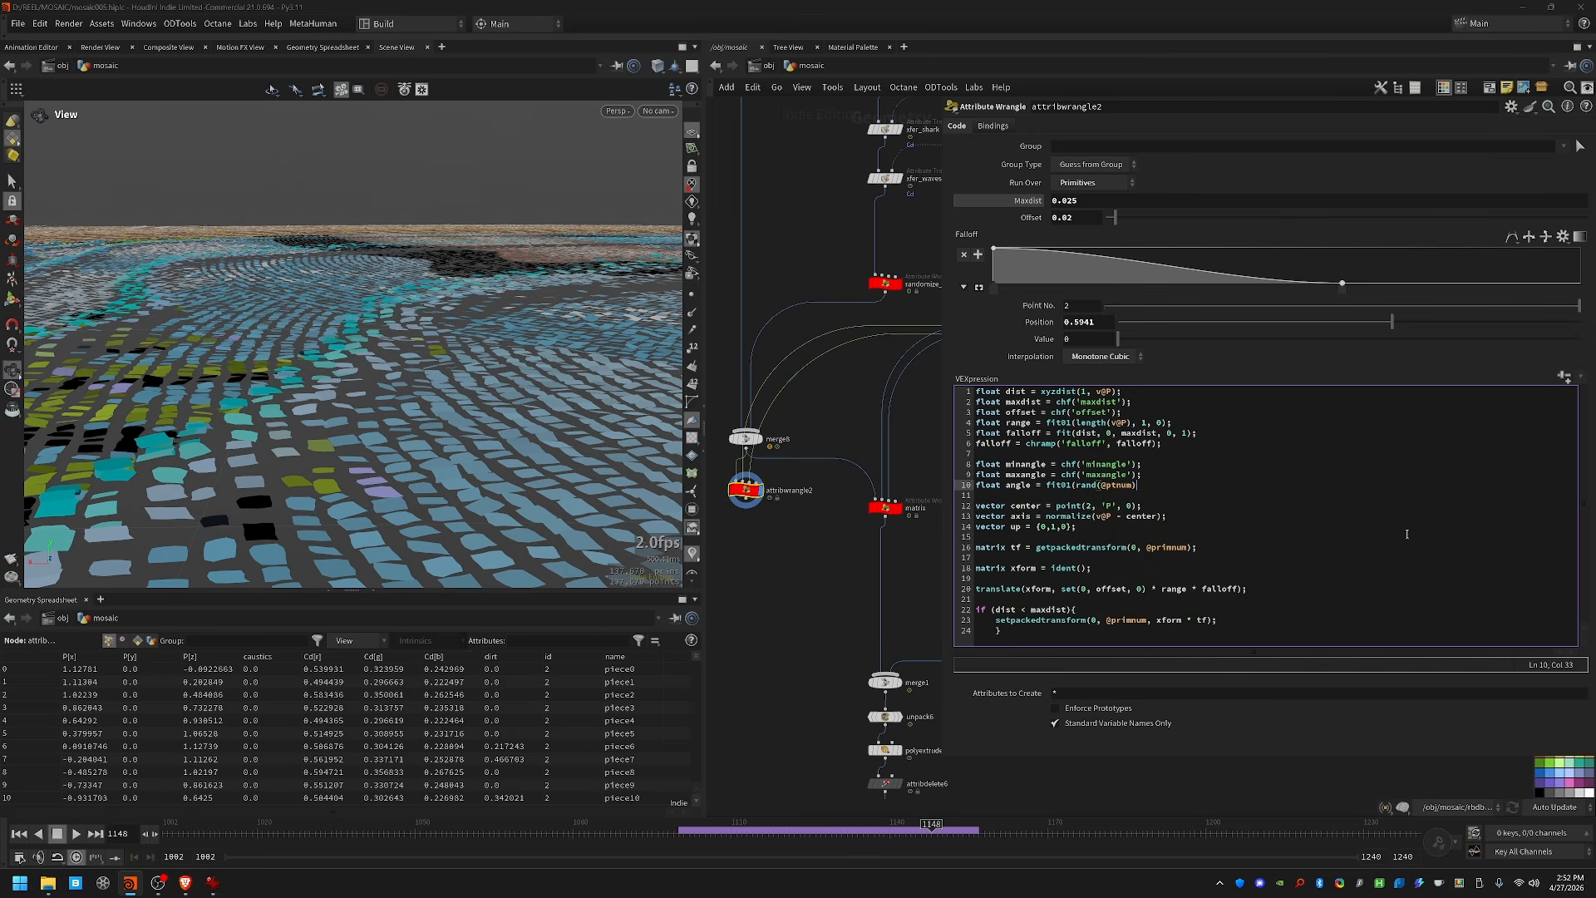
type(", minangle, maxangle")
type("radians(")
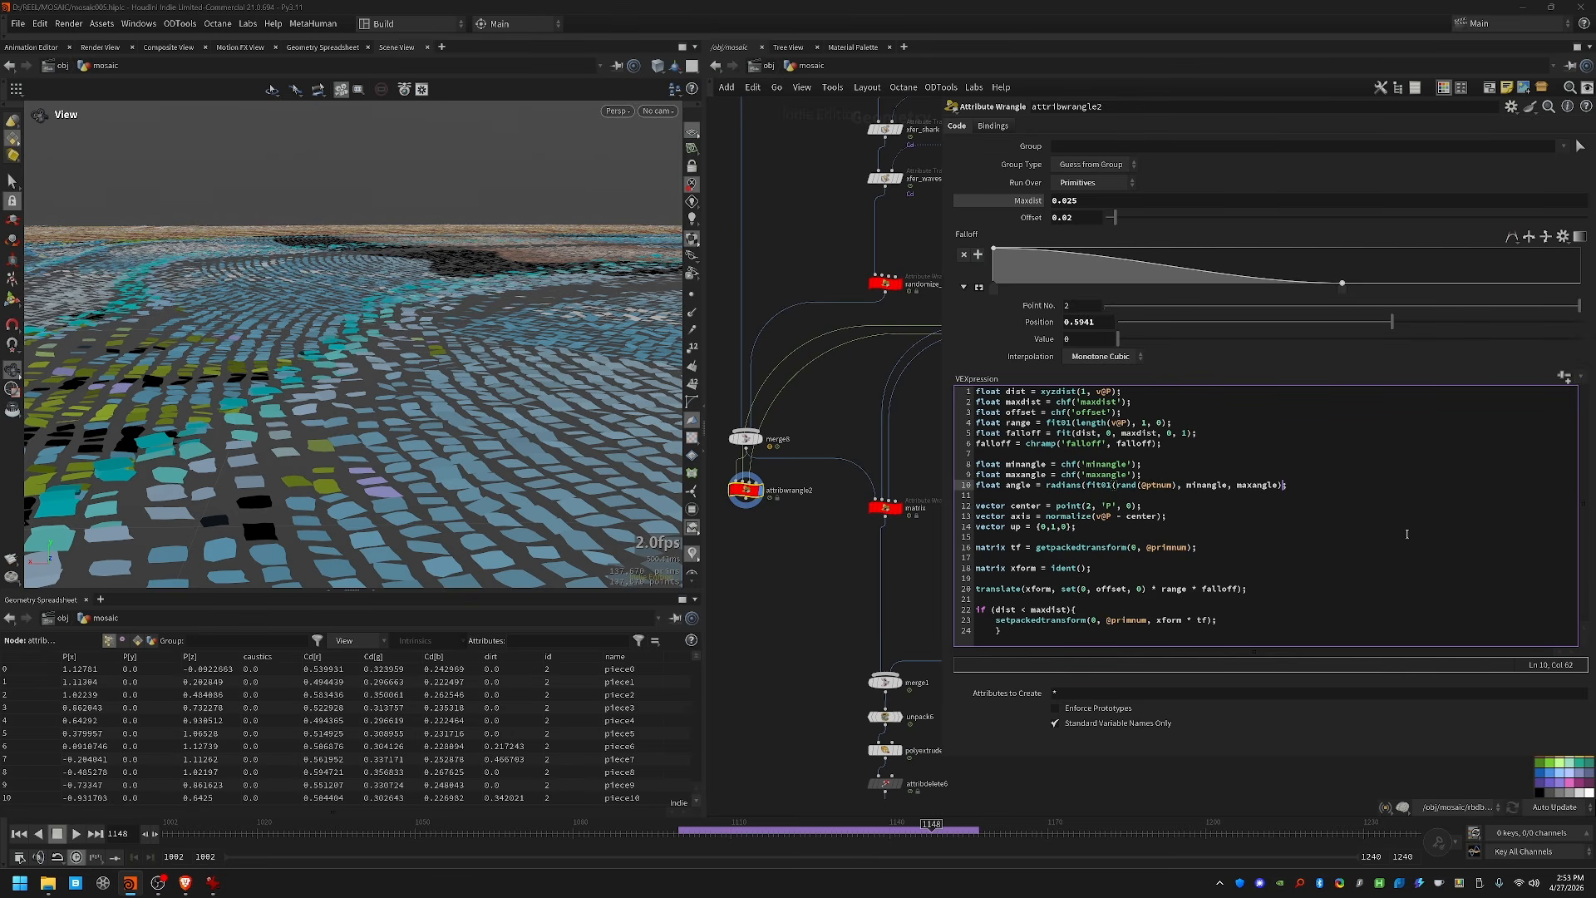
type(";")
Step: Insert rotate(xform, angle, axis); between the identity matrix declaration and the translate line
left_click(1082, 586)
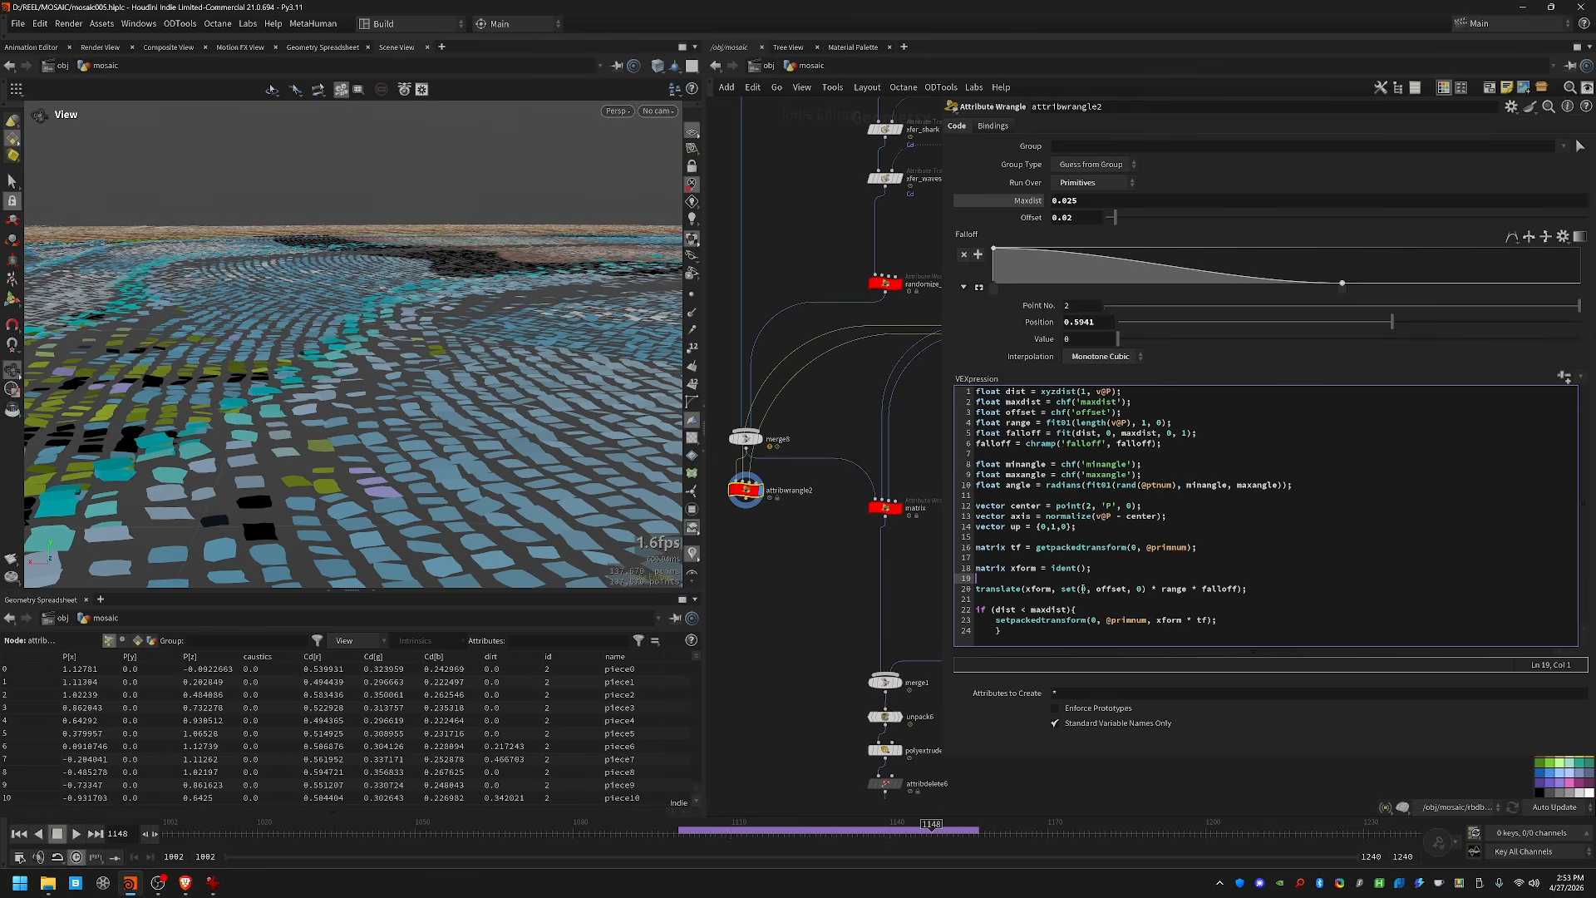
type("rotate(xform, angle, a")
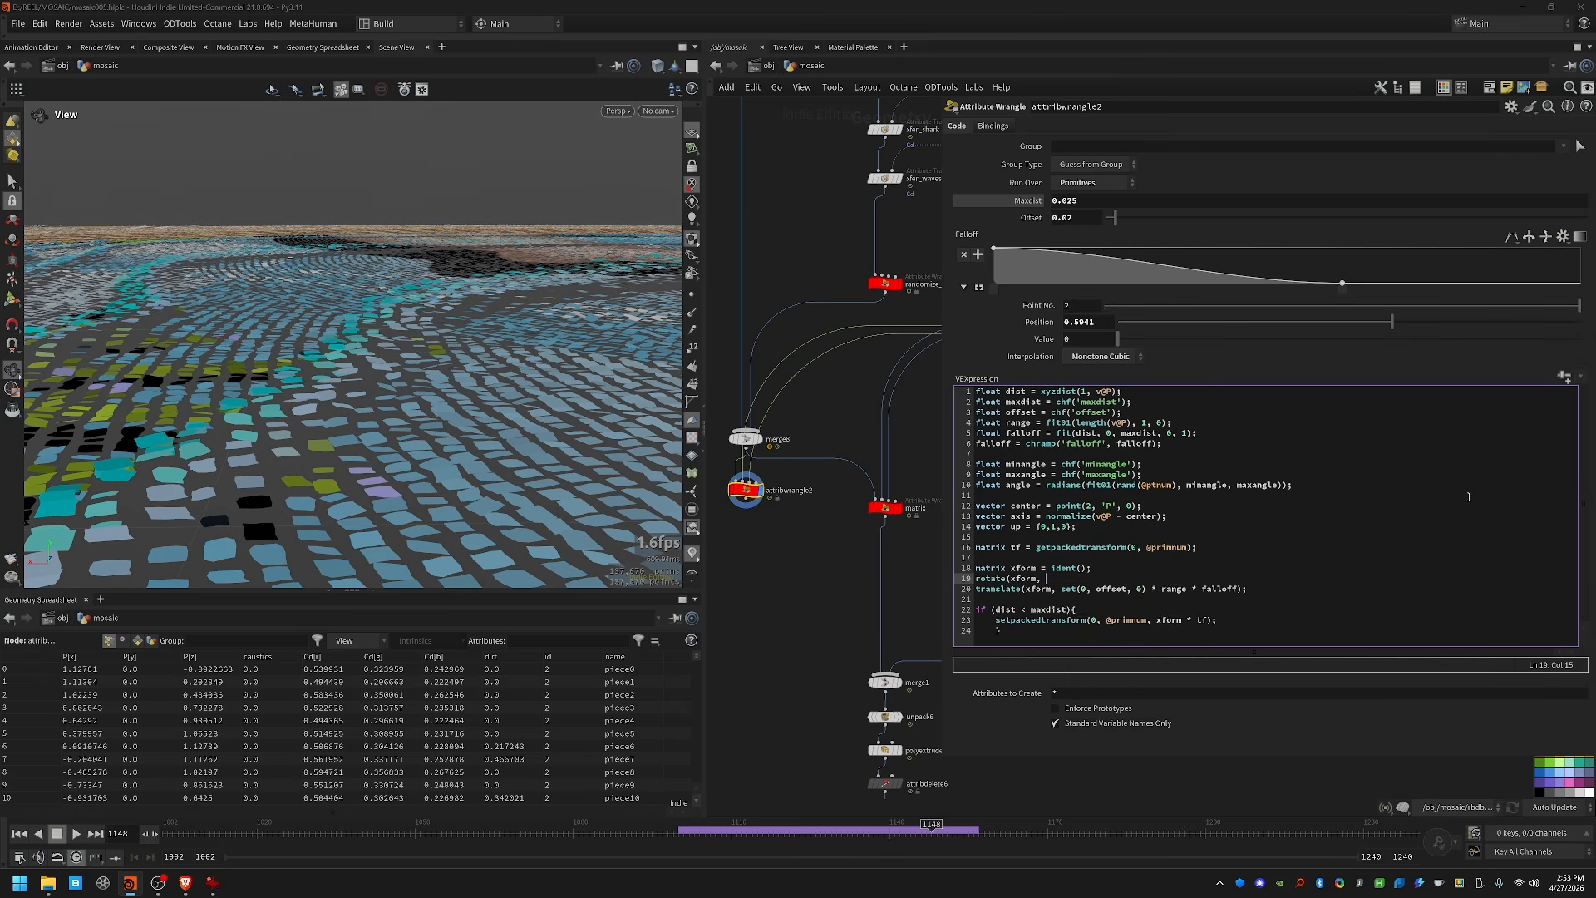
type("xis);")
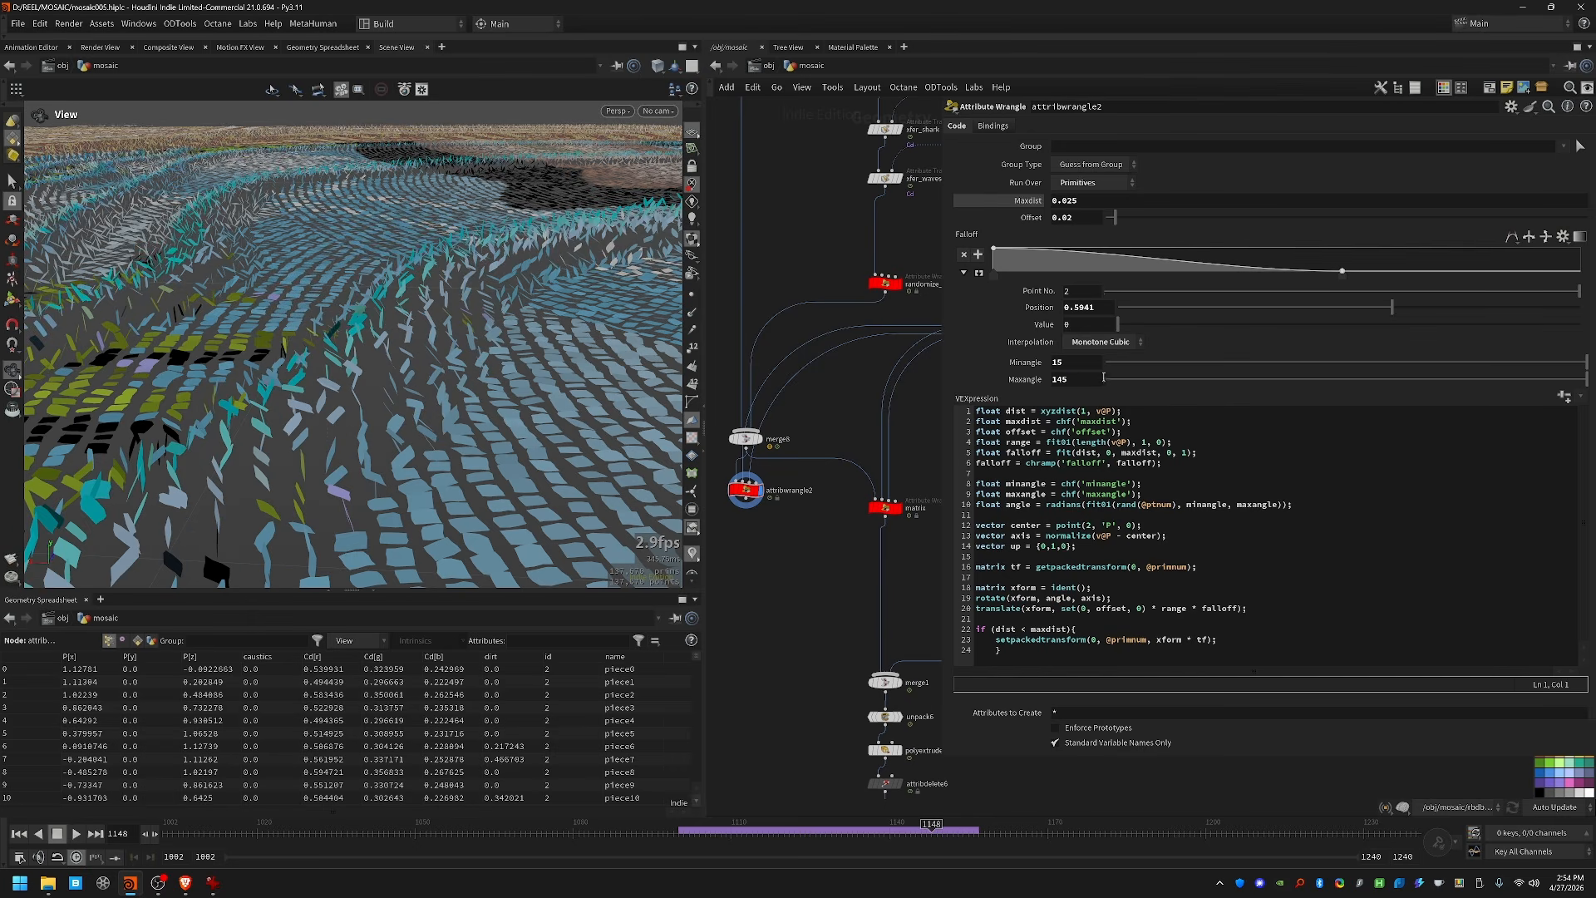
Step: Set the wrangle's Maxangle parameter to 25
left_click_drag(1052, 379, 1184, 378)
type("24")
key("BackSpace")
type("5")
key("Return")
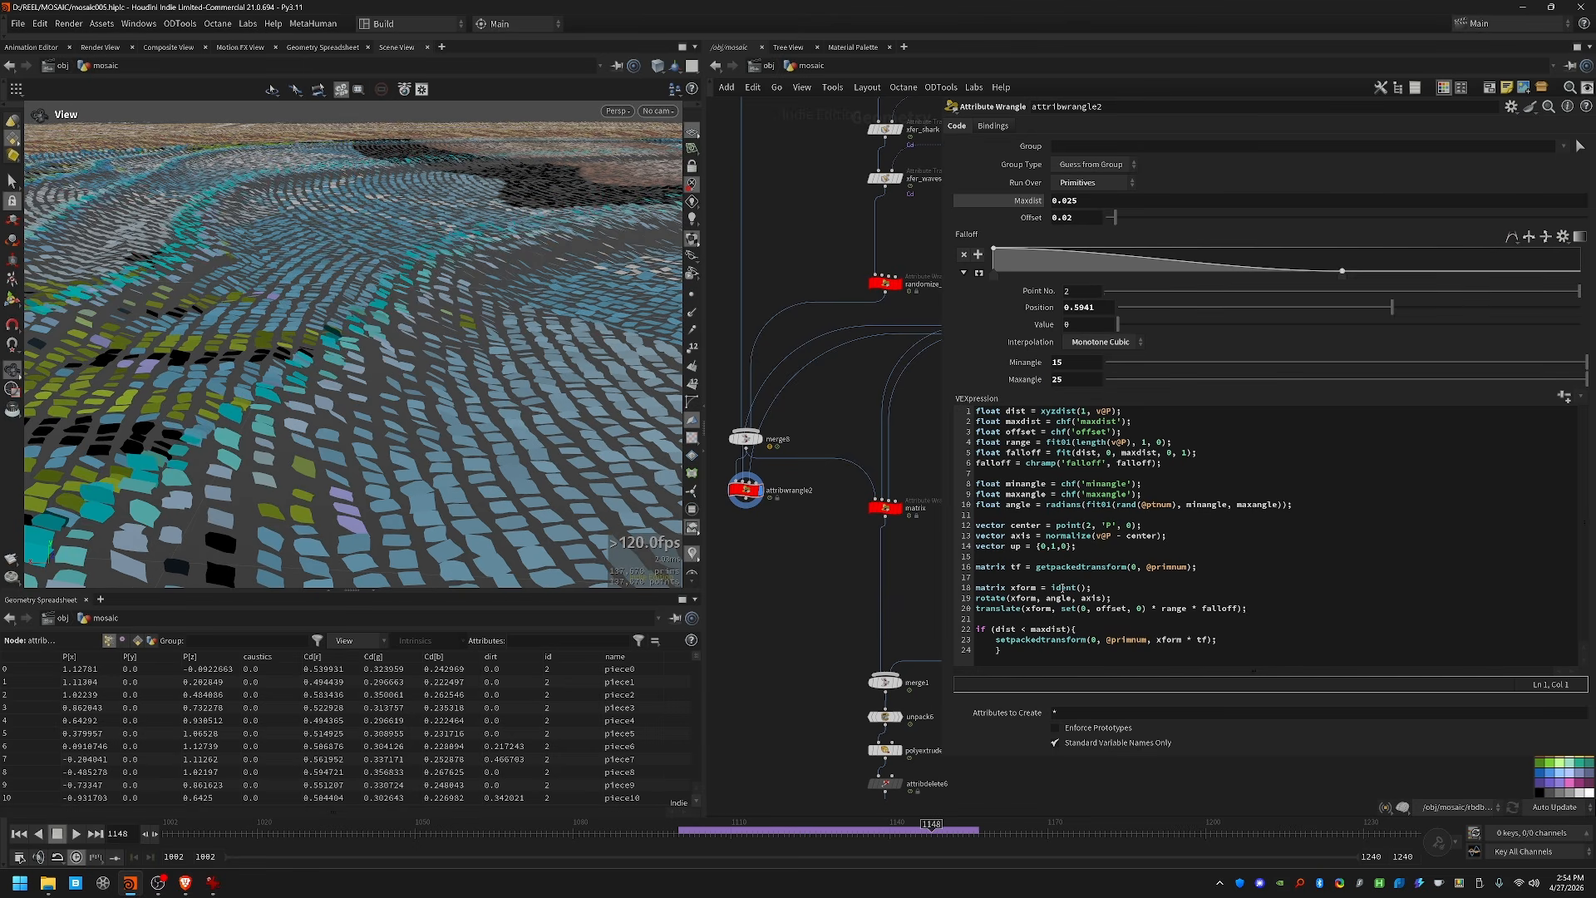
Step: Multiply the random angle by falloff and range, and check the tile rotation over time up to frame 1143
left_click(1291, 508)
type("* falloff *")
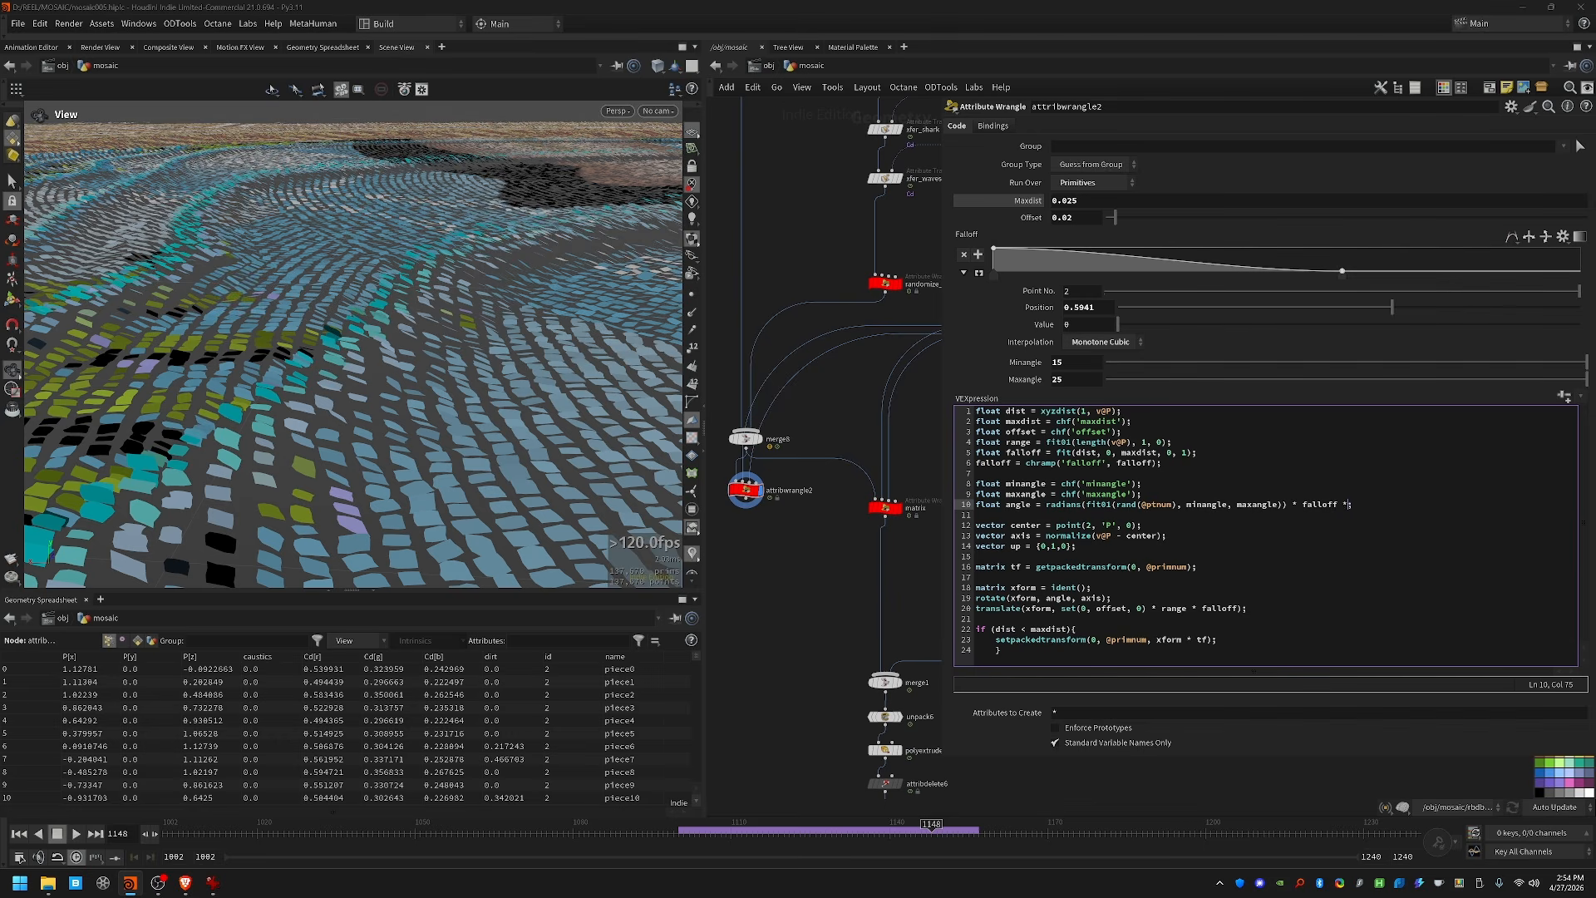
type(" range")
left_click(835, 824)
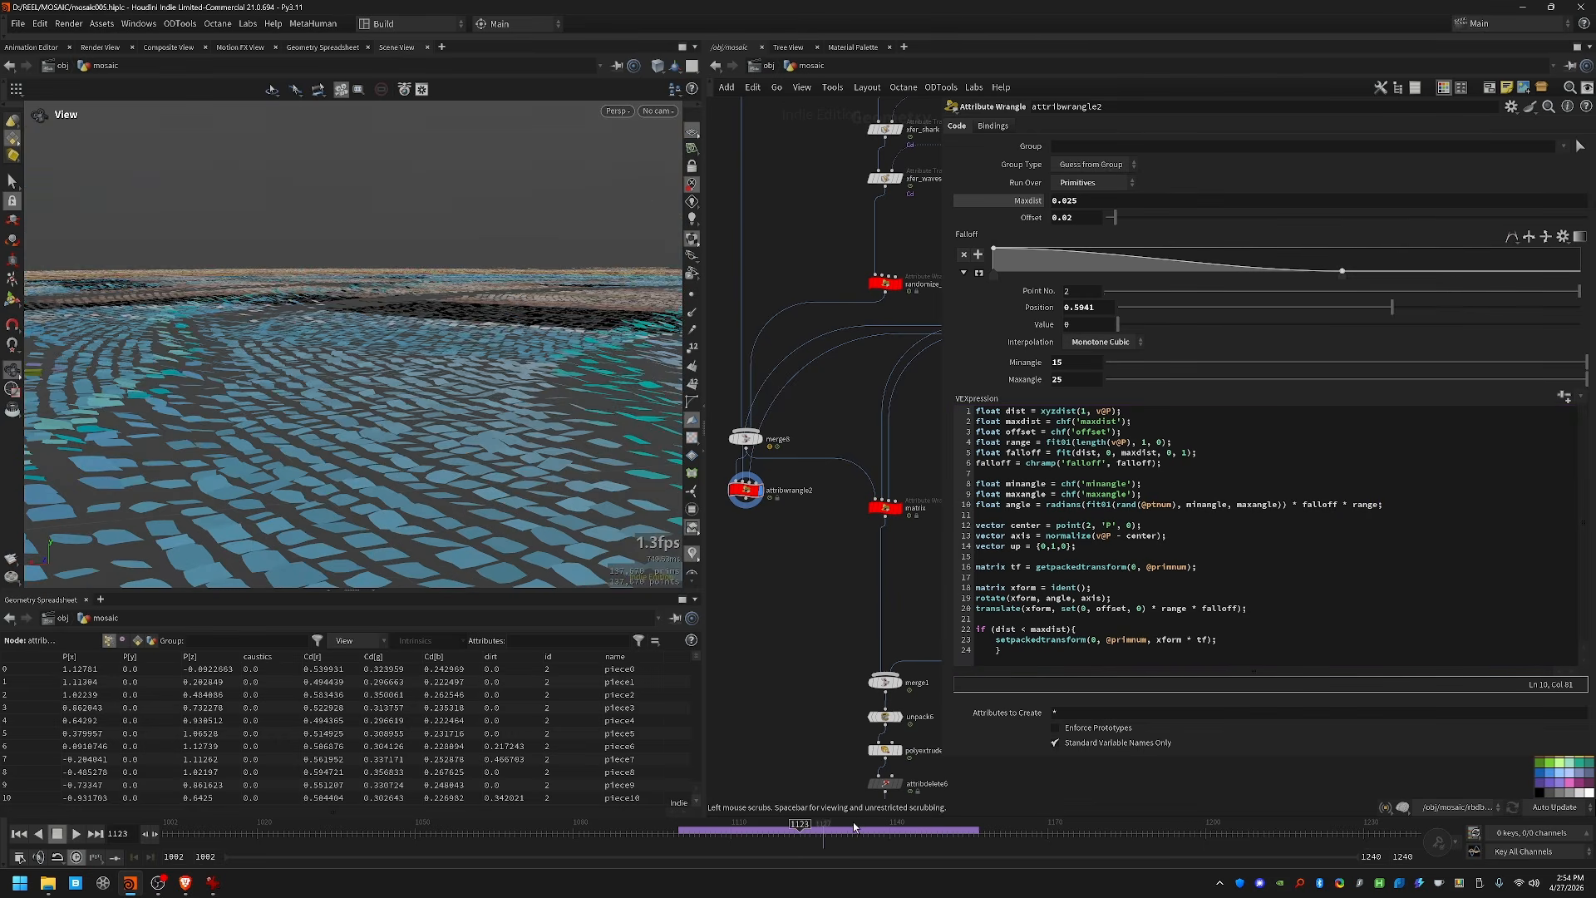
left_click_drag(853, 827, 903, 829)
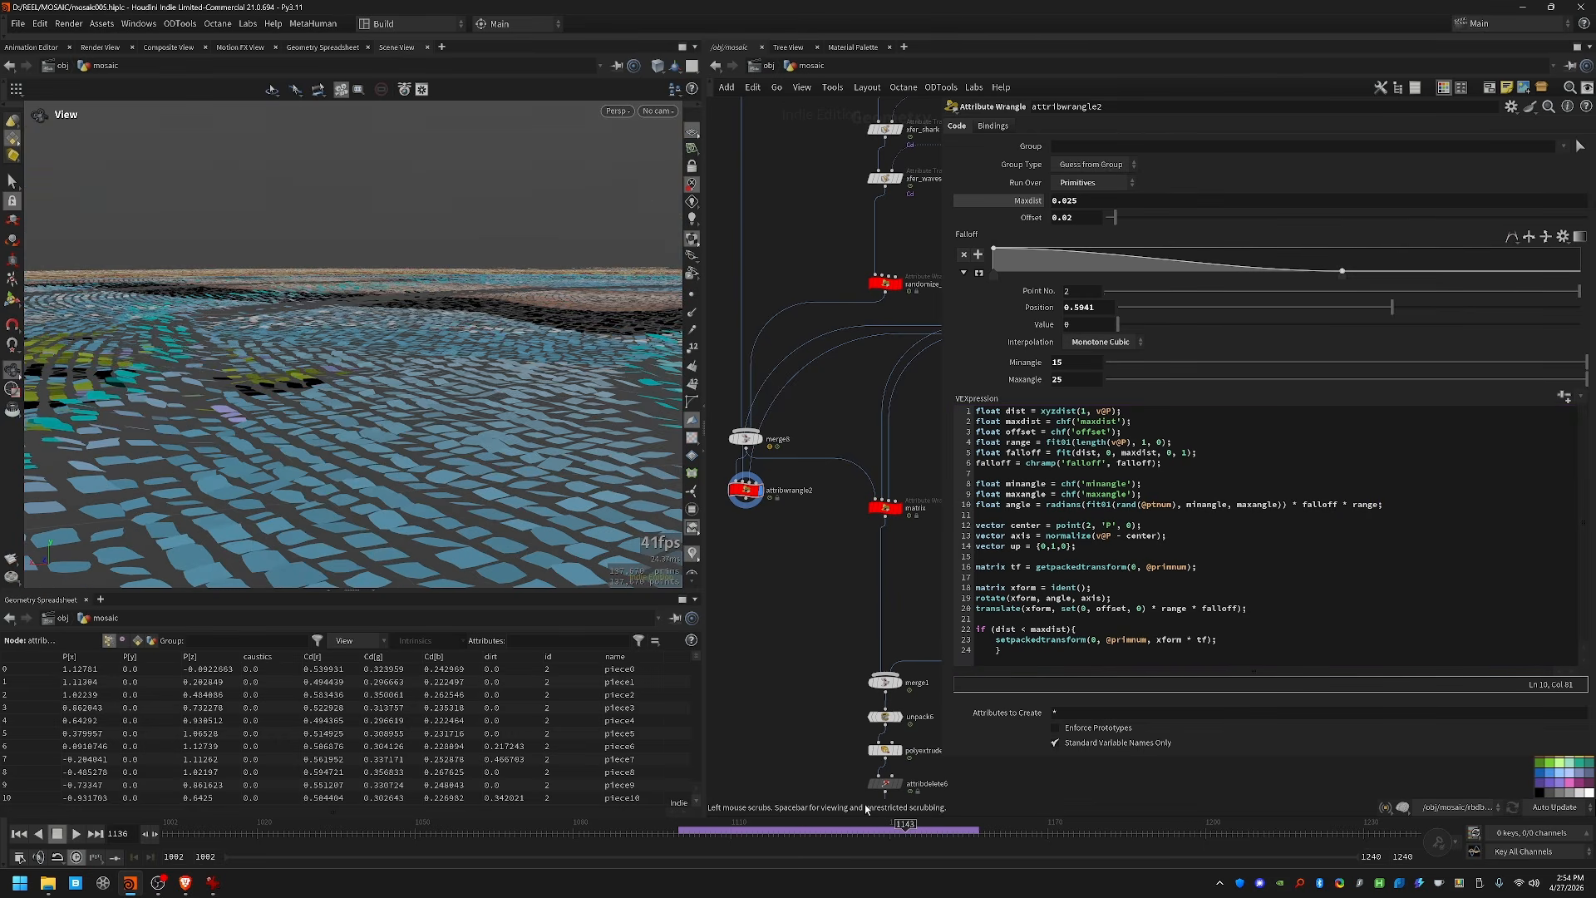
left_click_drag(414, 372, 239, 384)
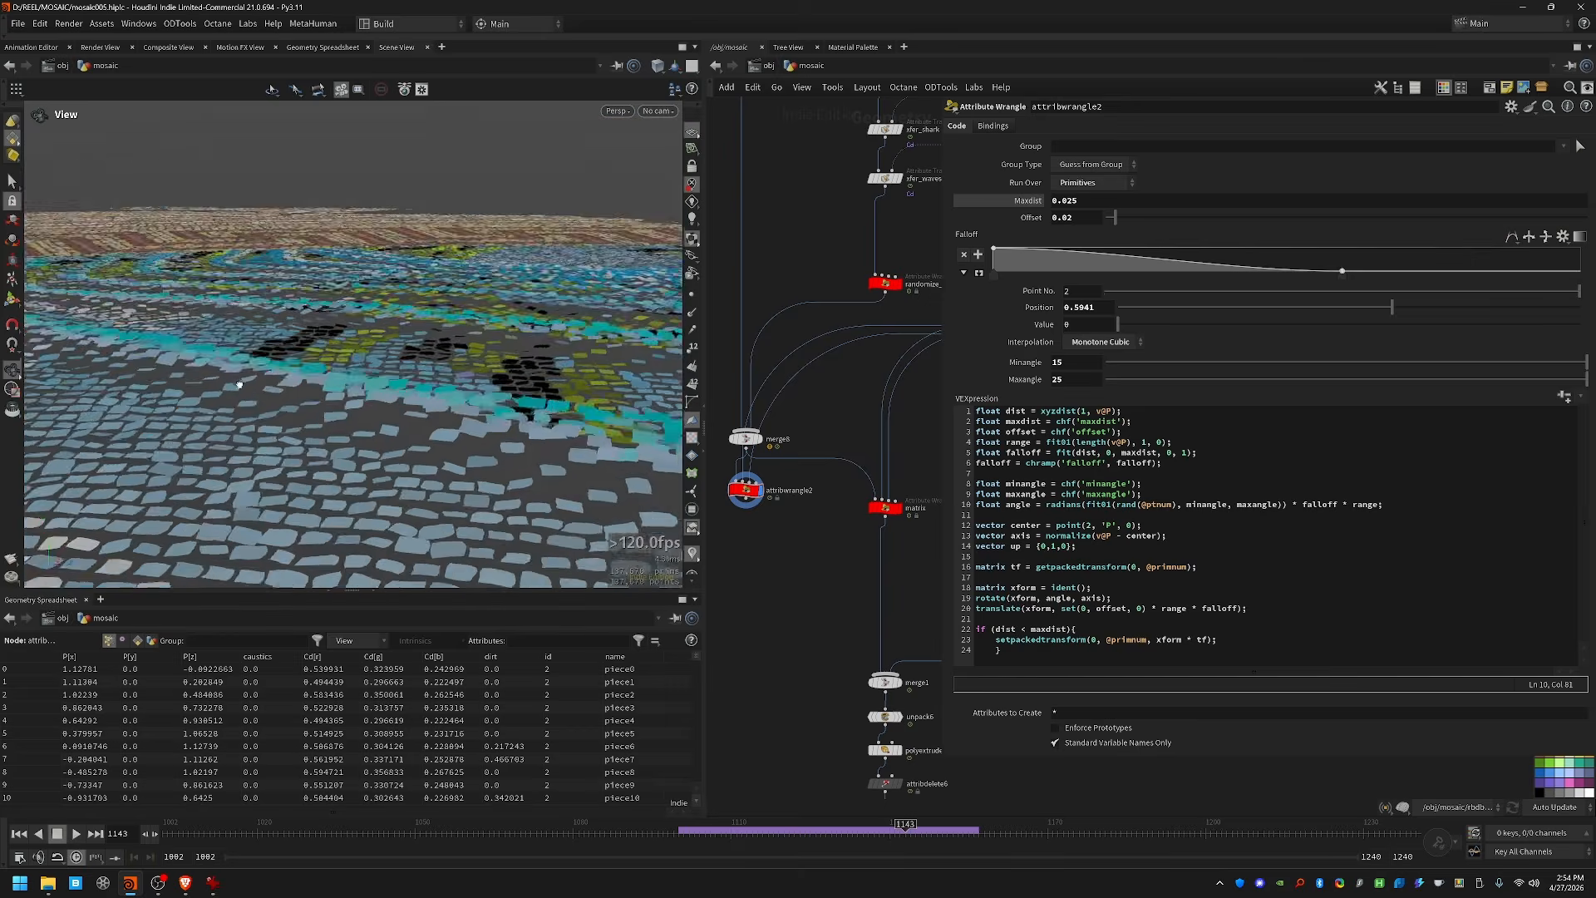
Step: Check the angle limits on the original matrix wrangle and match them on attribwrangle2 with Minangle 0 and Maxangle 60
left_click(886, 507)
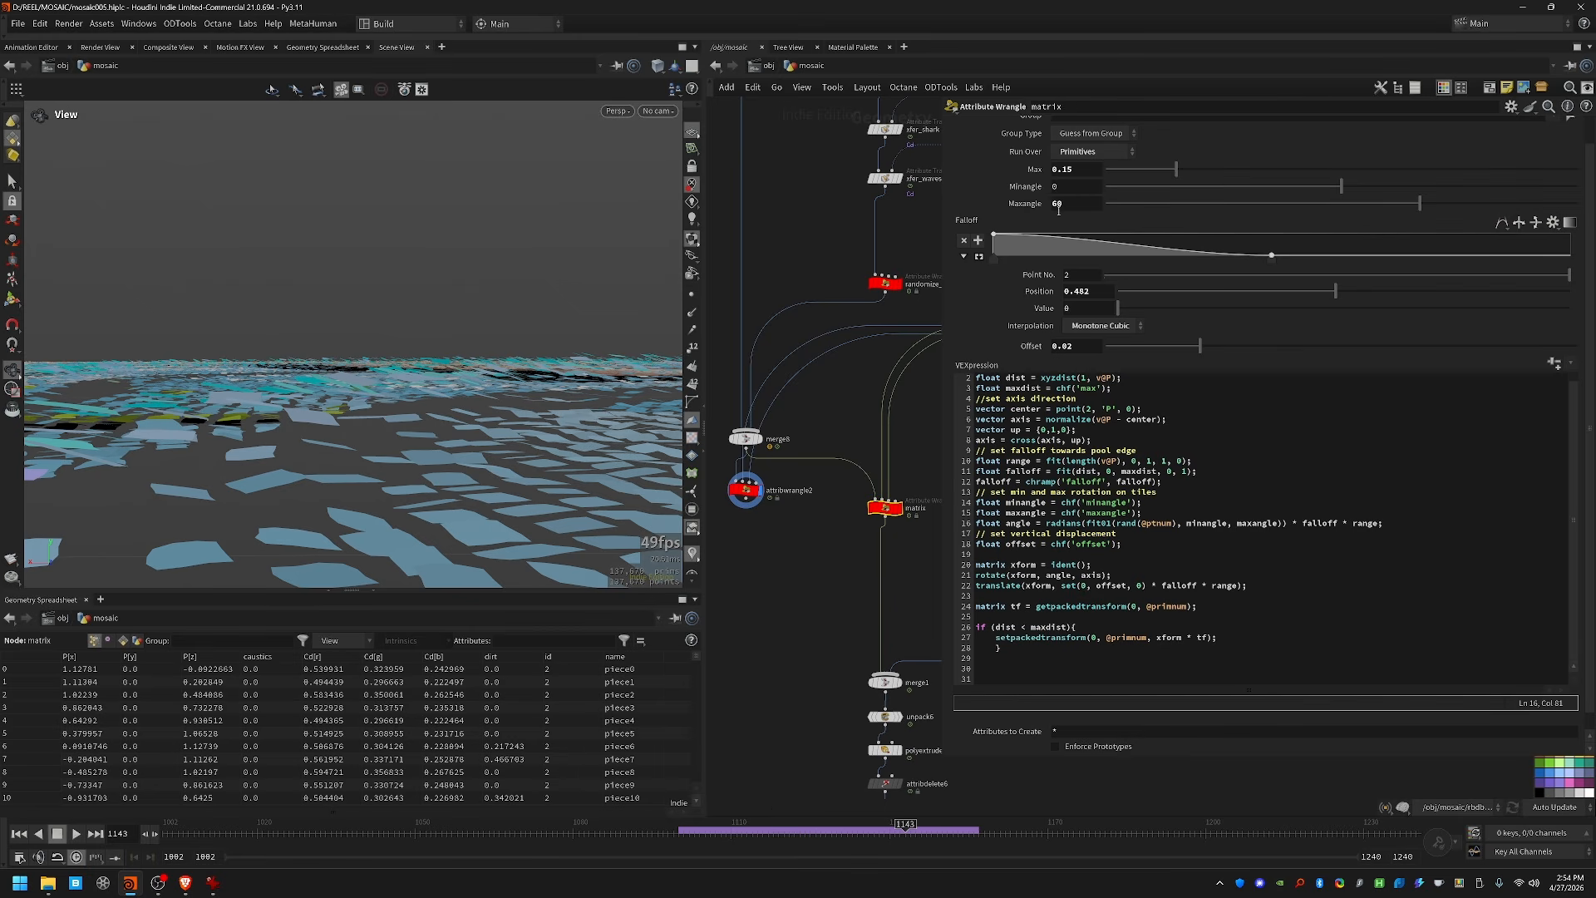
left_click(745, 489)
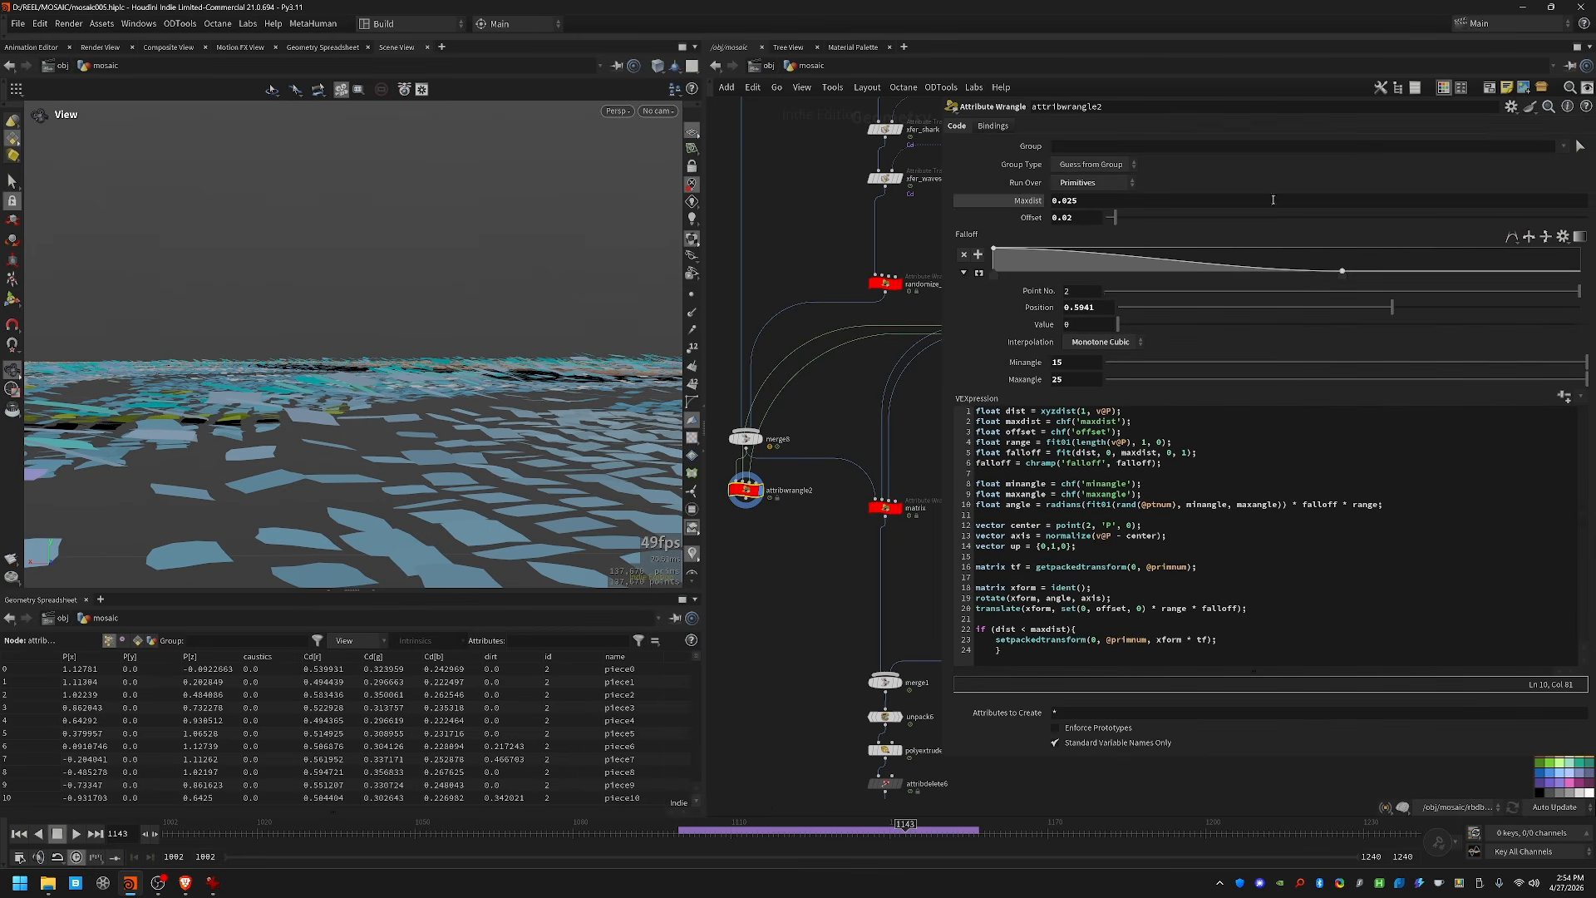
left_click(1089, 363)
type("0")
key("Tab")
type("60")
key("Return")
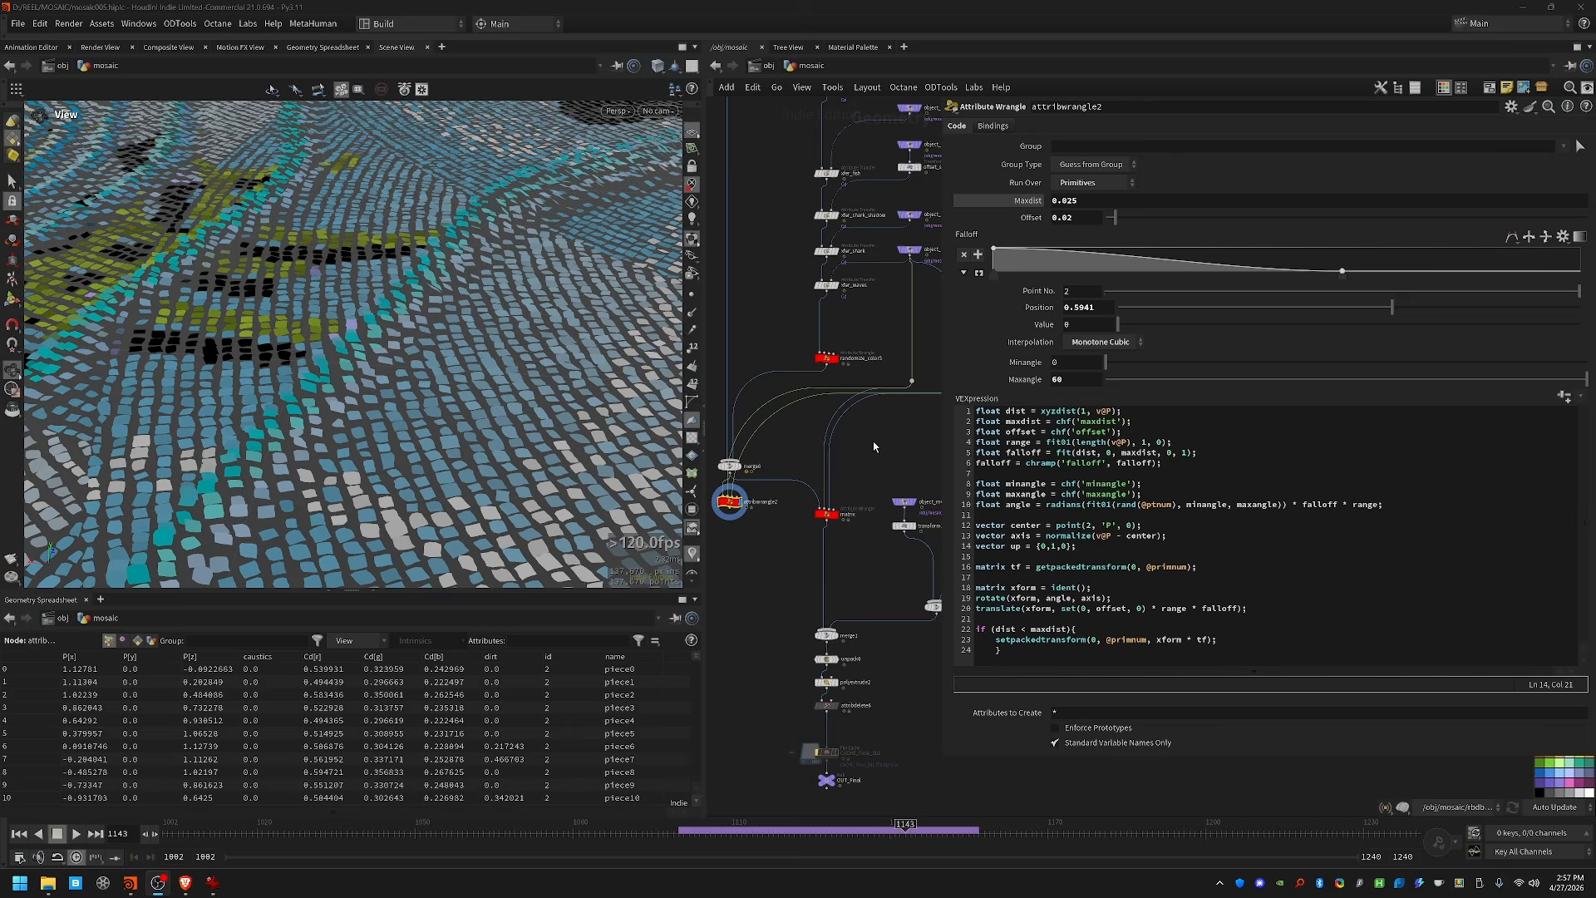
Step: Delete the vector up = {0,1,0}; line from the attribwrangle2 code
left_click_drag(432, 364, 411, 351)
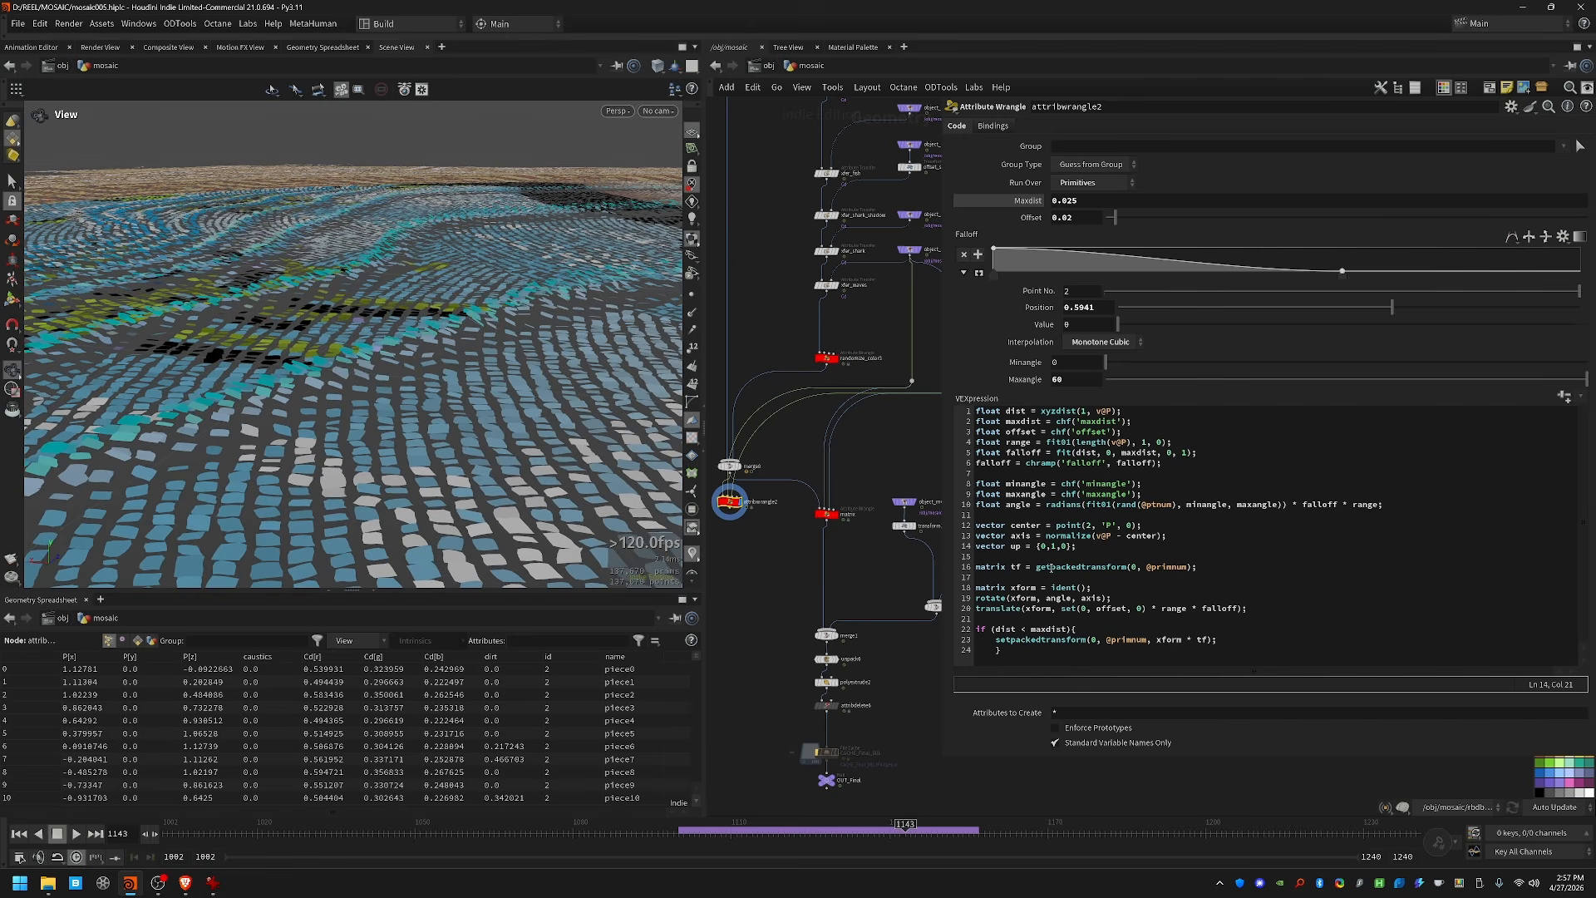
triple_click(1048, 547)
key("BackSpace")
key("BackSpace")
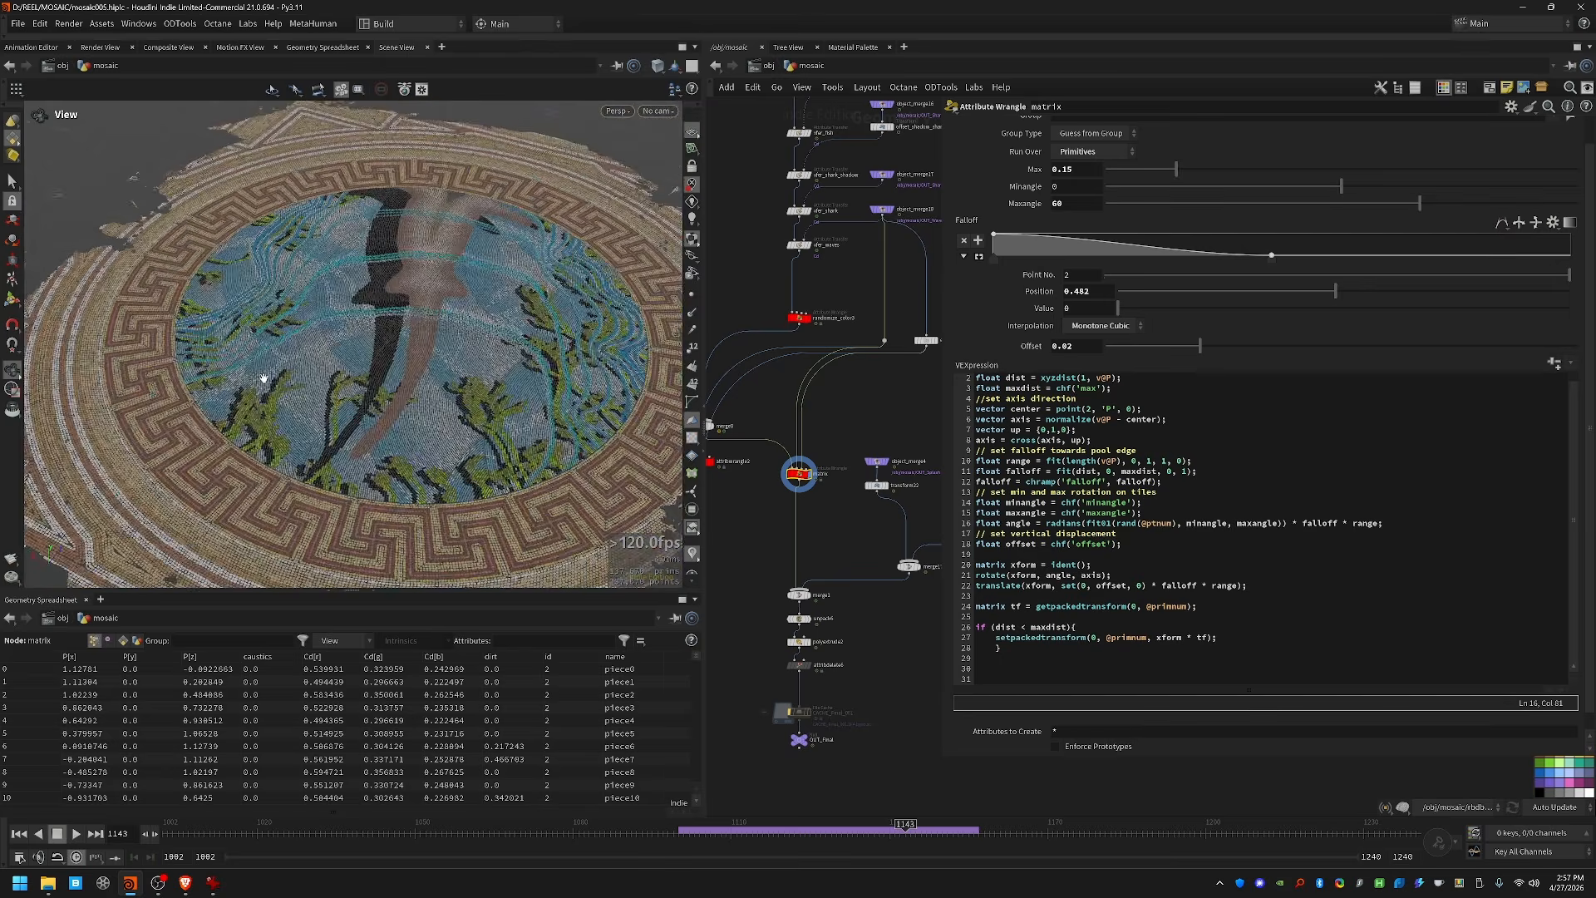
Step: Examine the whole mosaic at the original matrix wrangle and at the unpack6 node downstream
left_click_drag(366, 360, 459, 374)
middle_click_drag(870, 508, 757, 487)
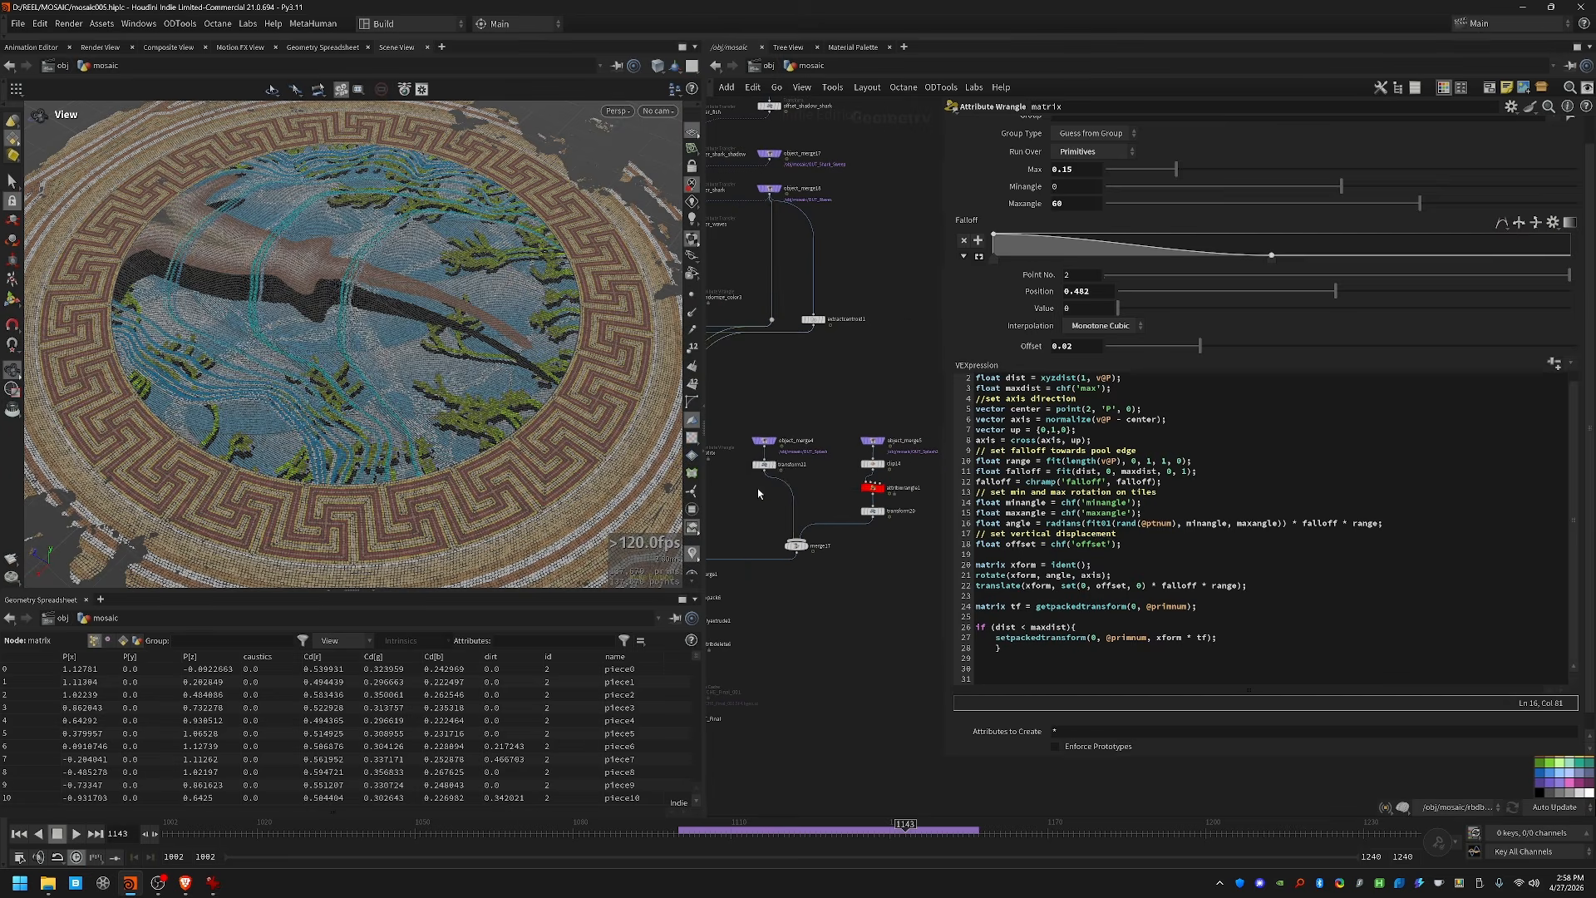
left_click_drag(776, 469, 733, 499)
left_click_drag(756, 495, 745, 497)
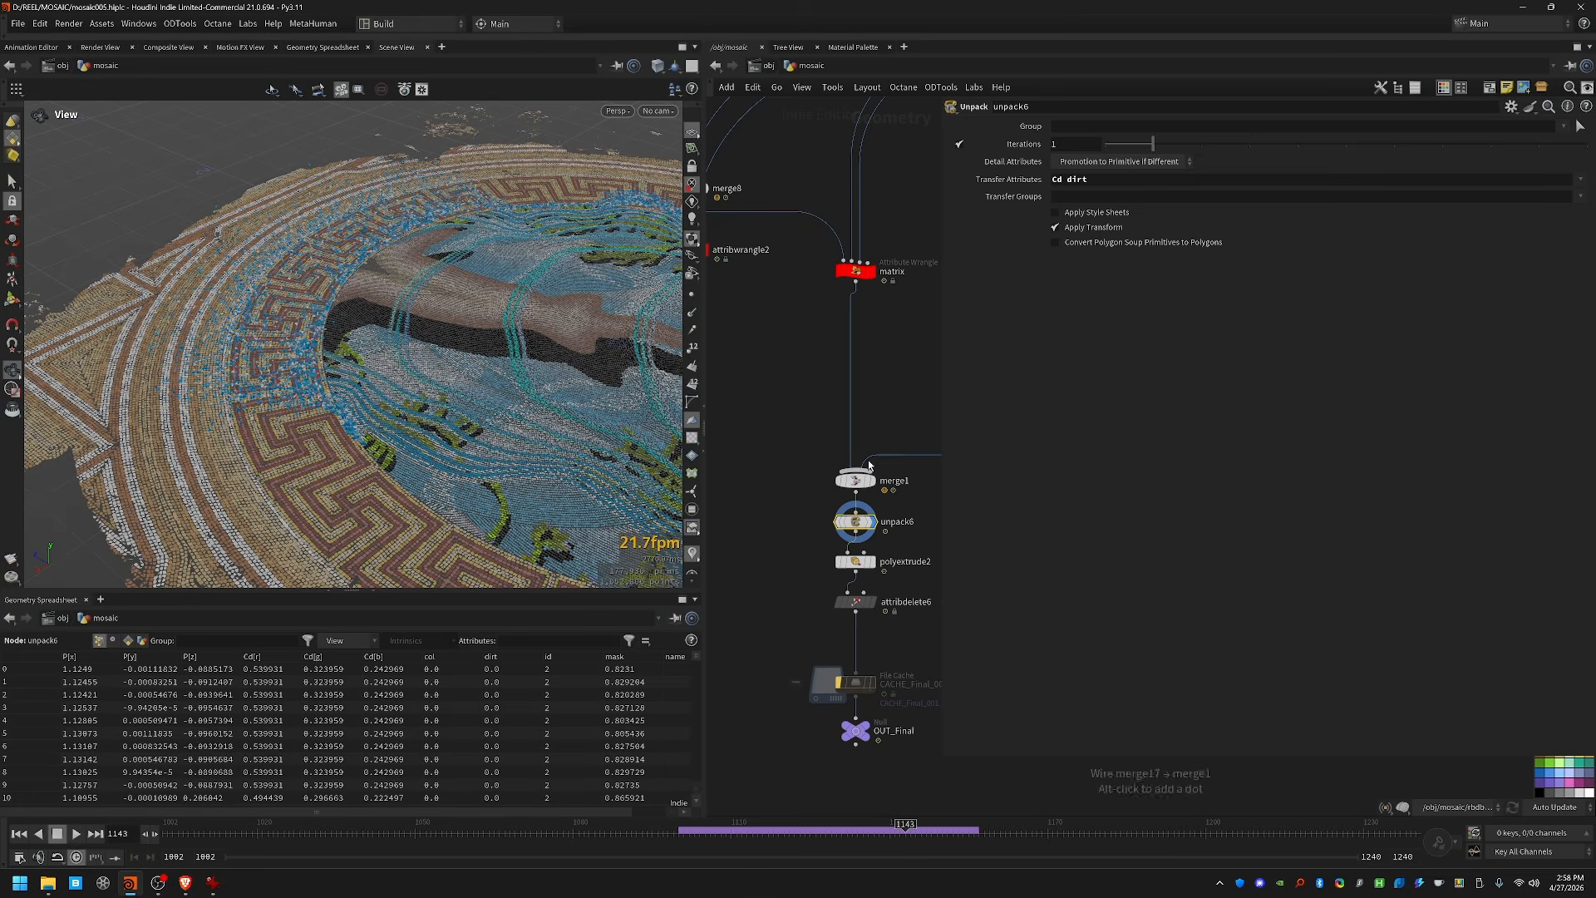
middle_click_drag(509, 315, 454, 295)
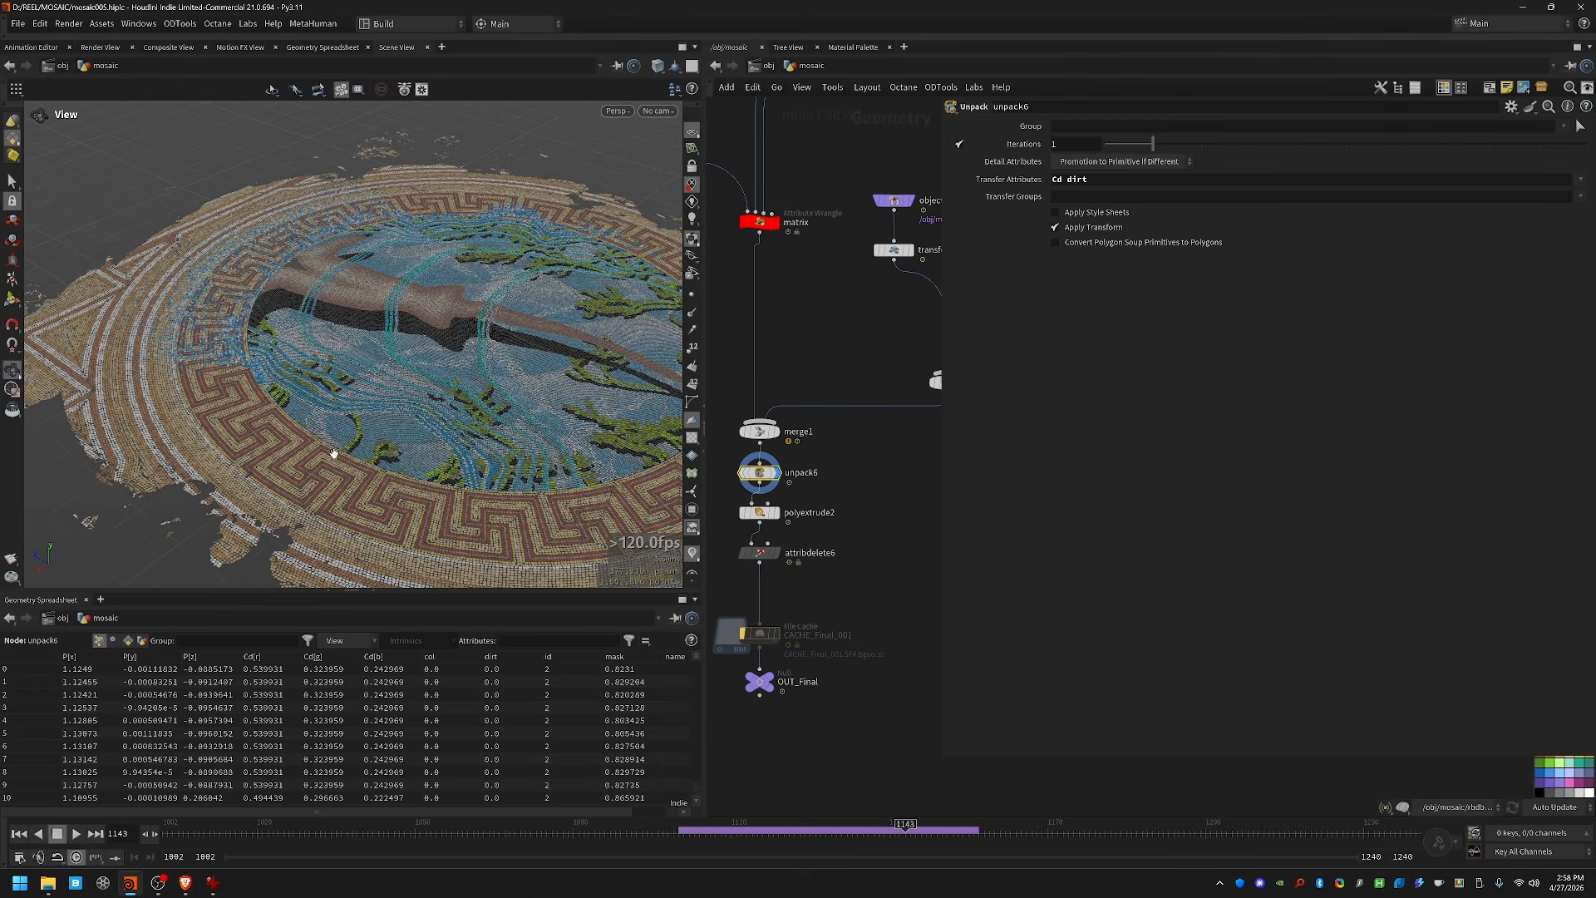
Step: Review the polyextrude2 node and display the OUT_Final output to view the whole finished mosaic
left_click(759, 512)
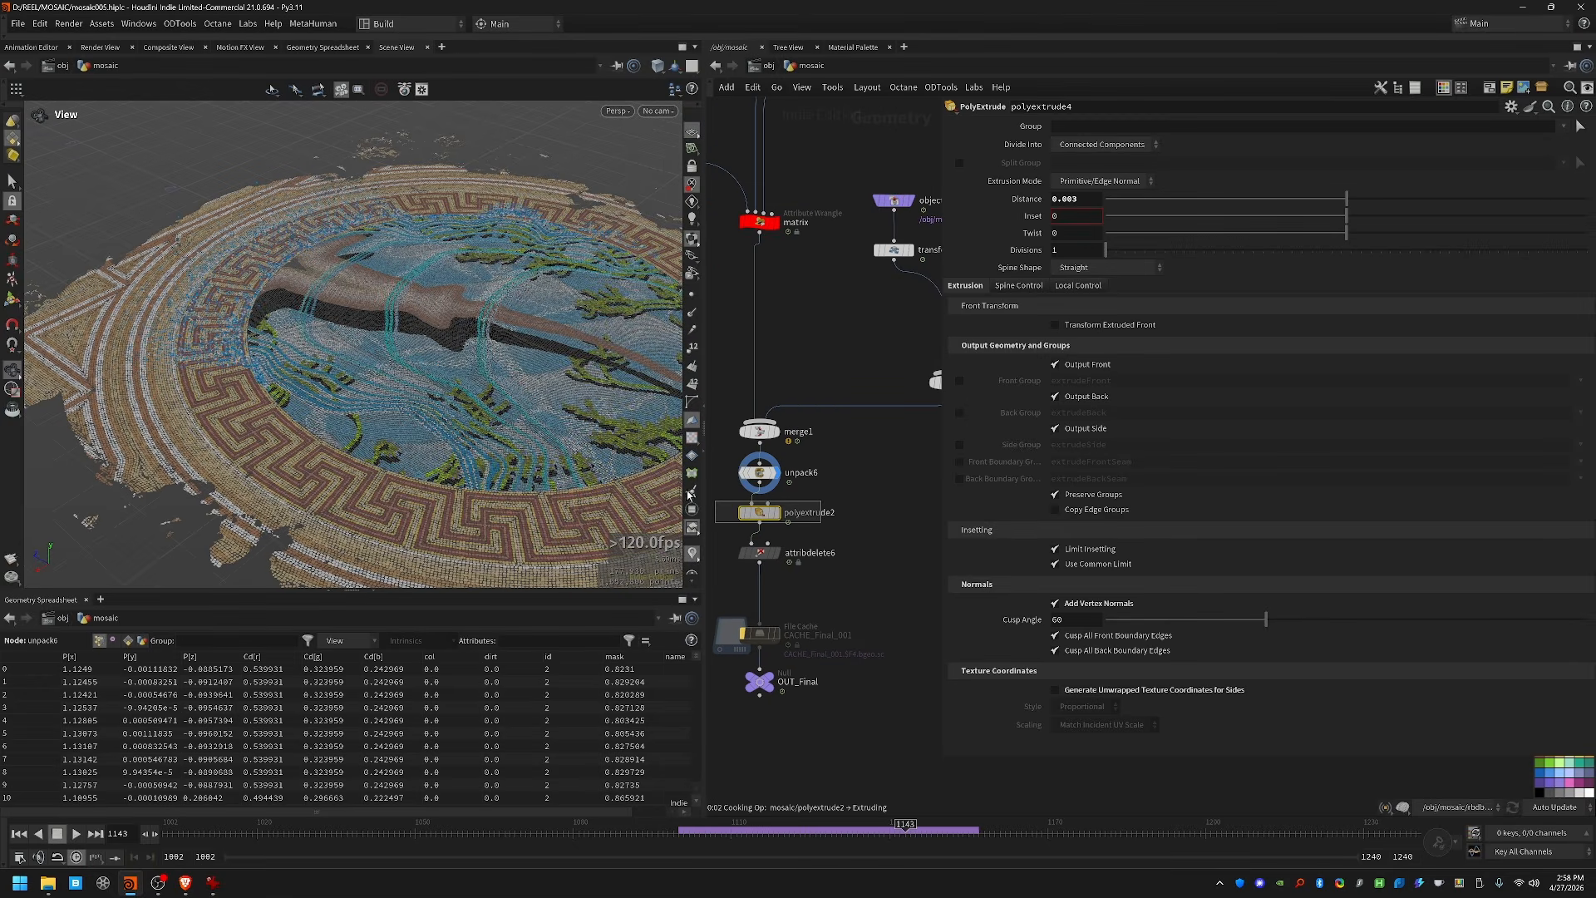
left_click(778, 512)
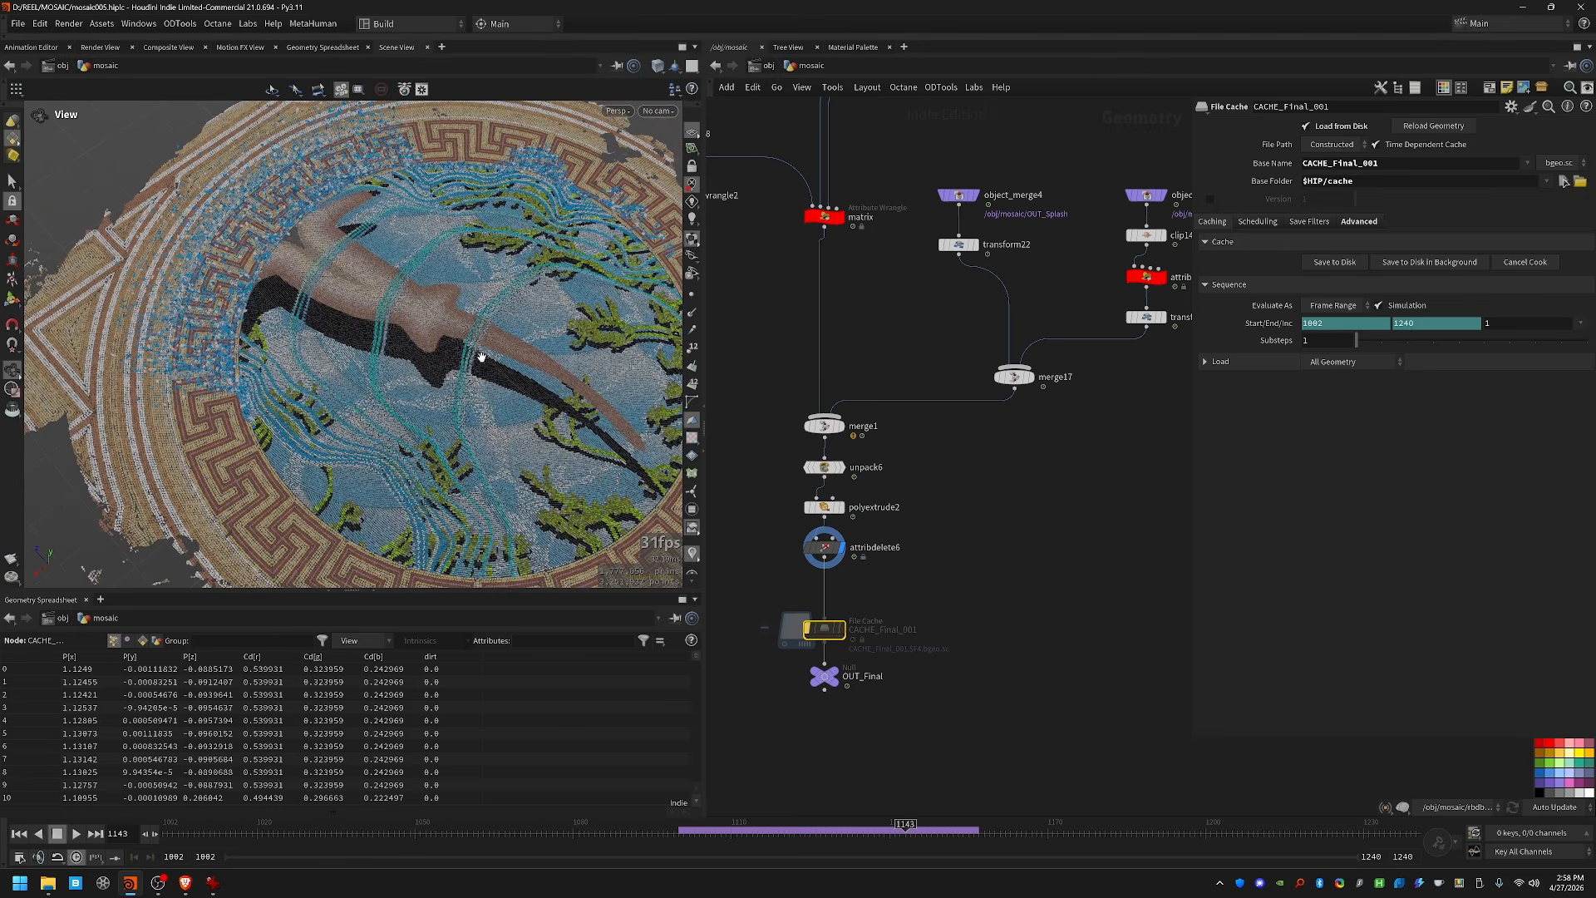
left_click(823, 675)
left_click(835, 676)
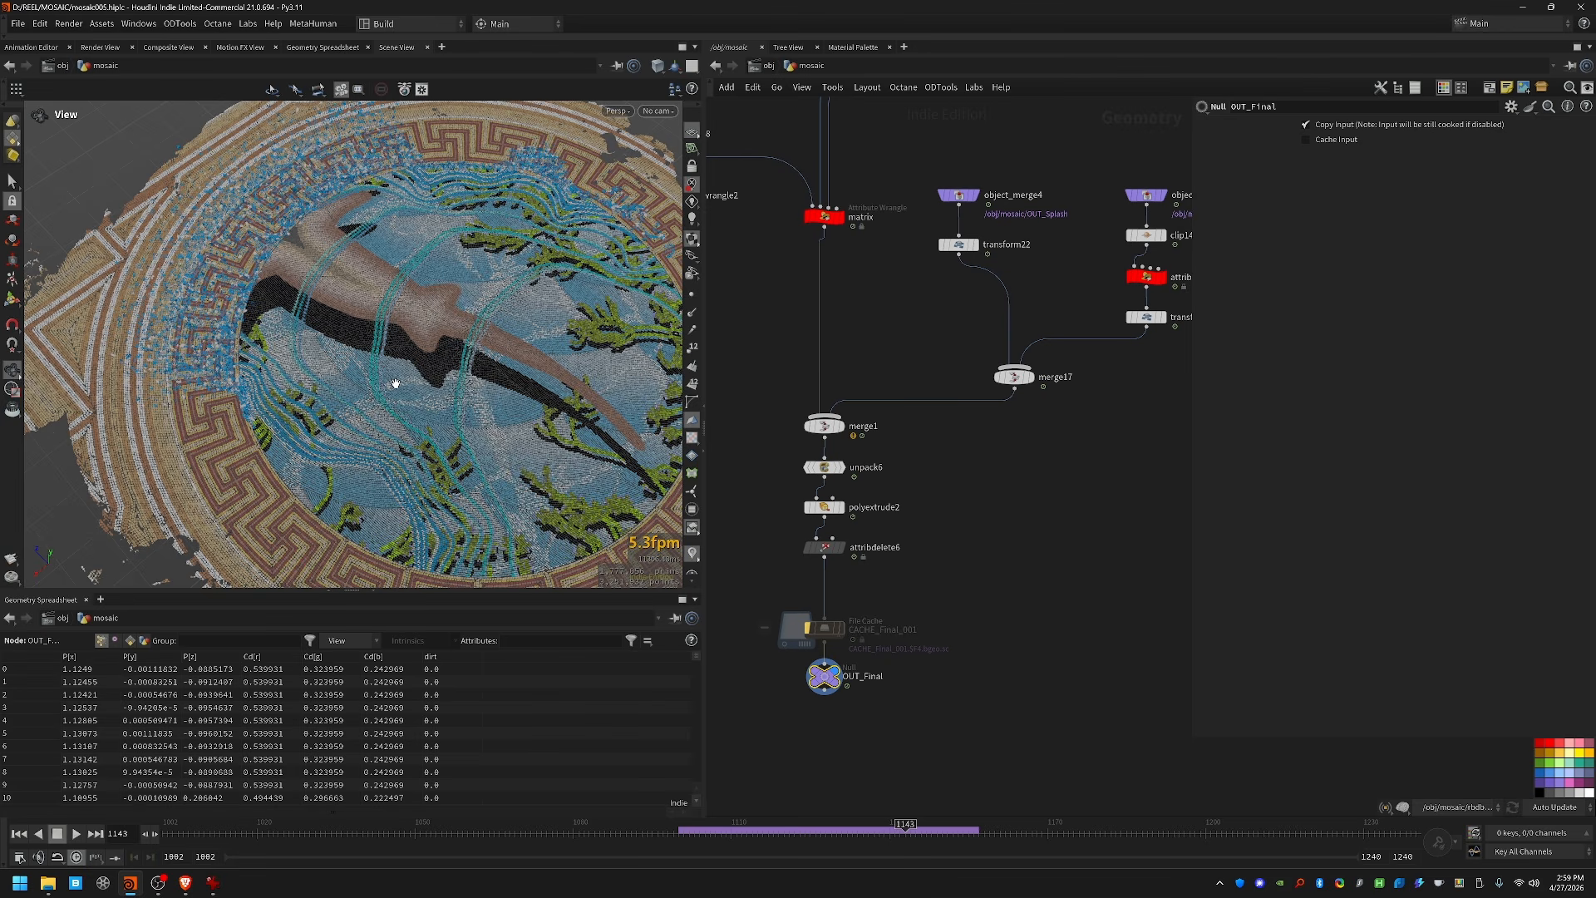
scroll(281, 416, "down", 5)
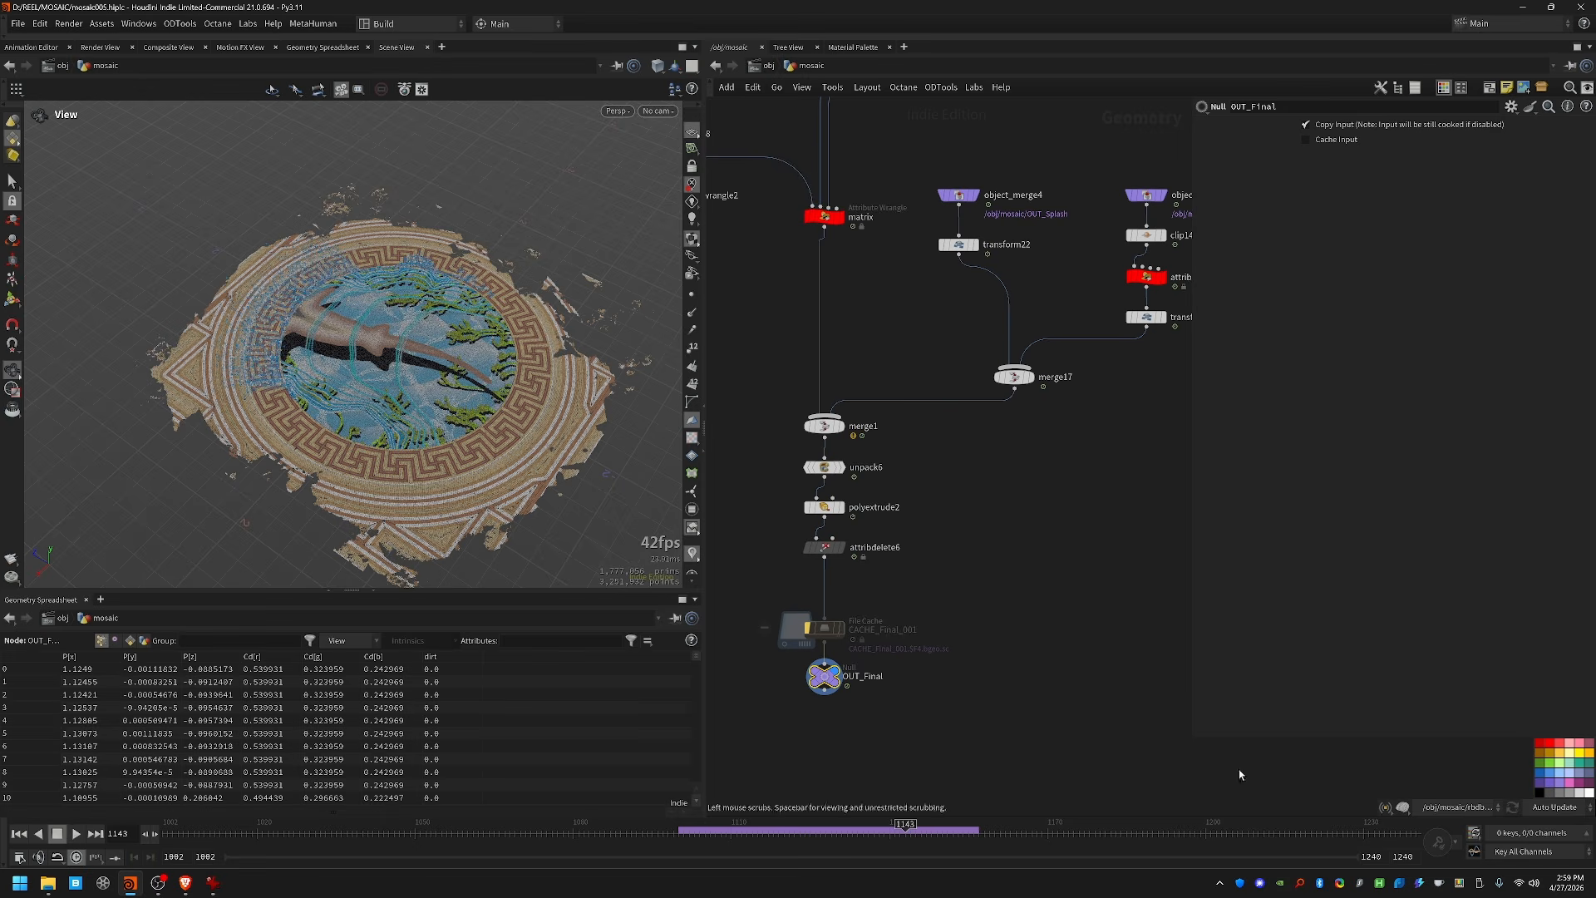
Step: Survey the separate node chains of the mosaic network, including the waves chain and the branches beyond it
scroll(969, 615, "down", 10)
scroll(767, 625, "down", 4)
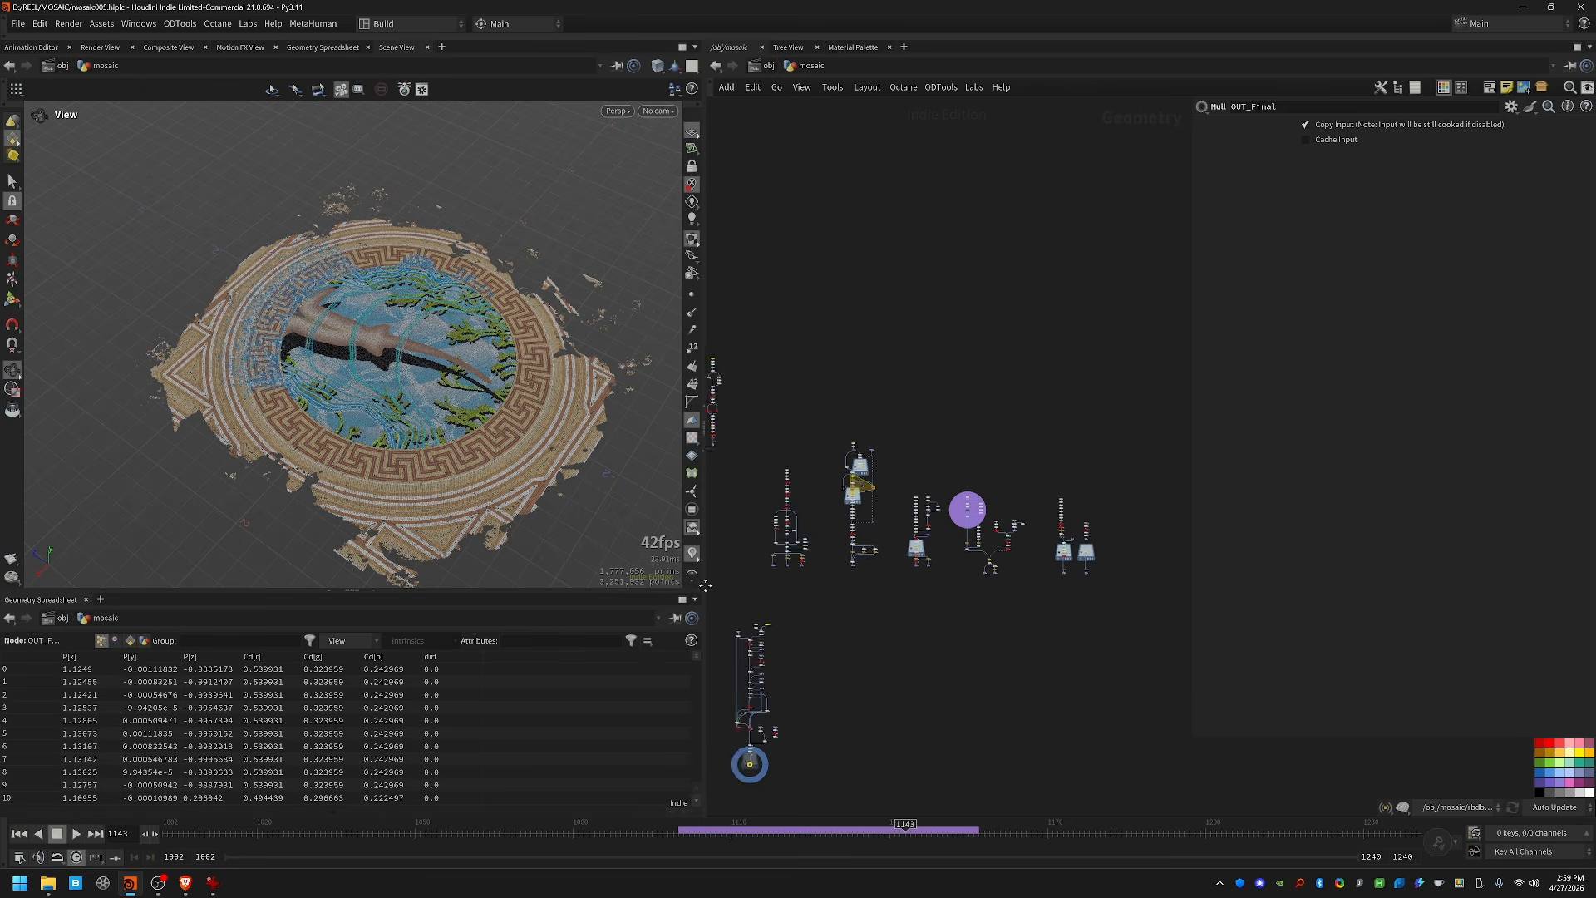
scroll(850, 408, "up", 8)
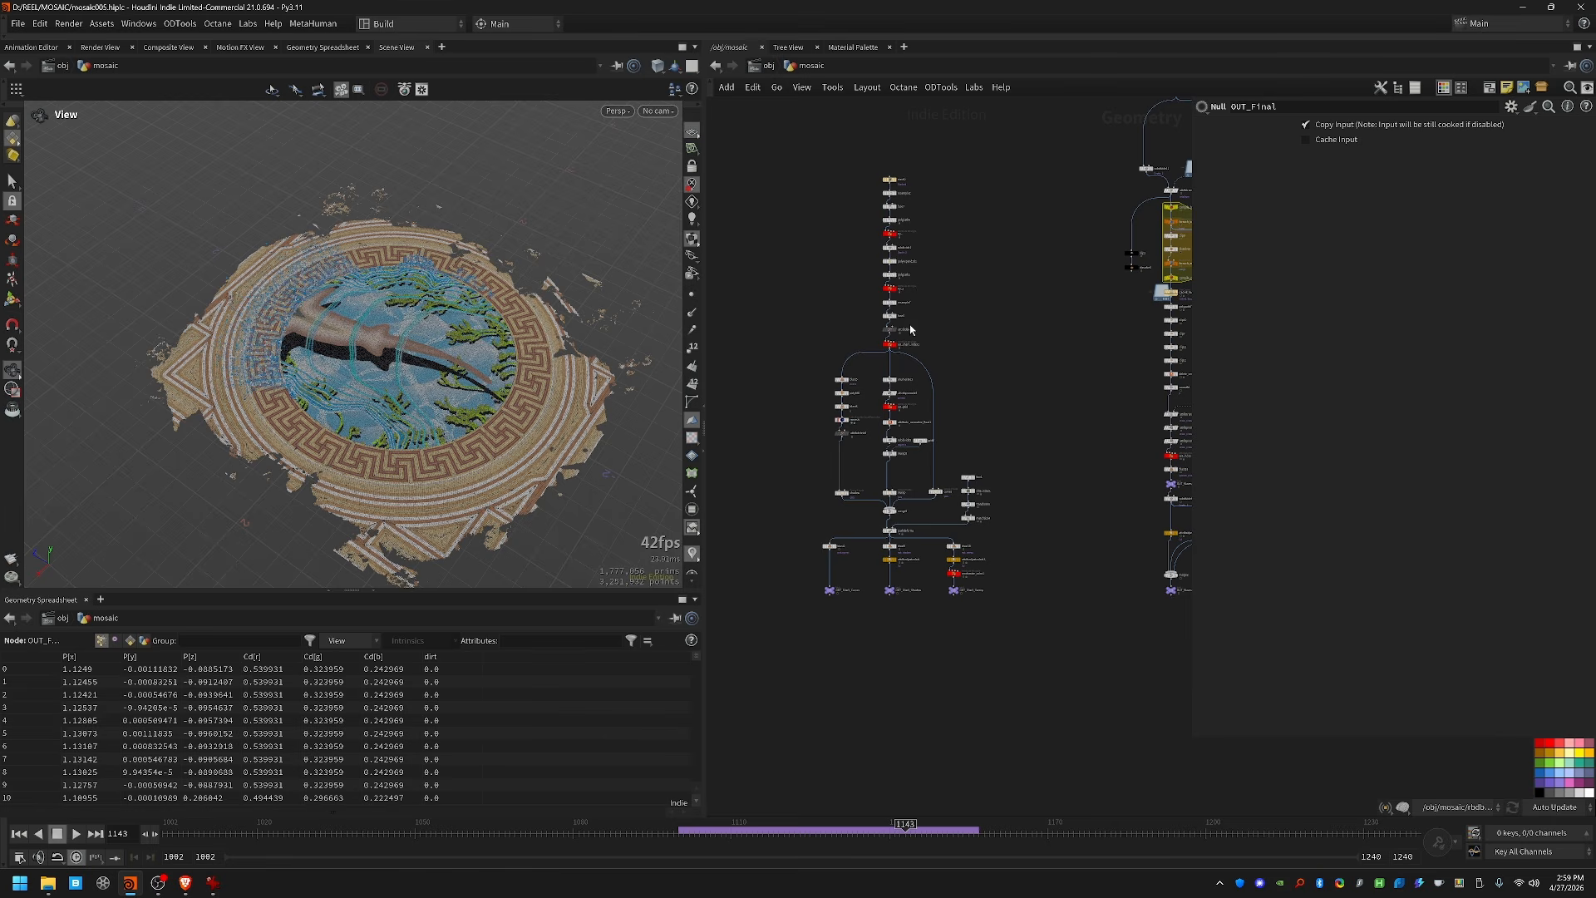
middle_click_drag(1023, 392, 691, 463)
scroll(857, 644, "up", 3)
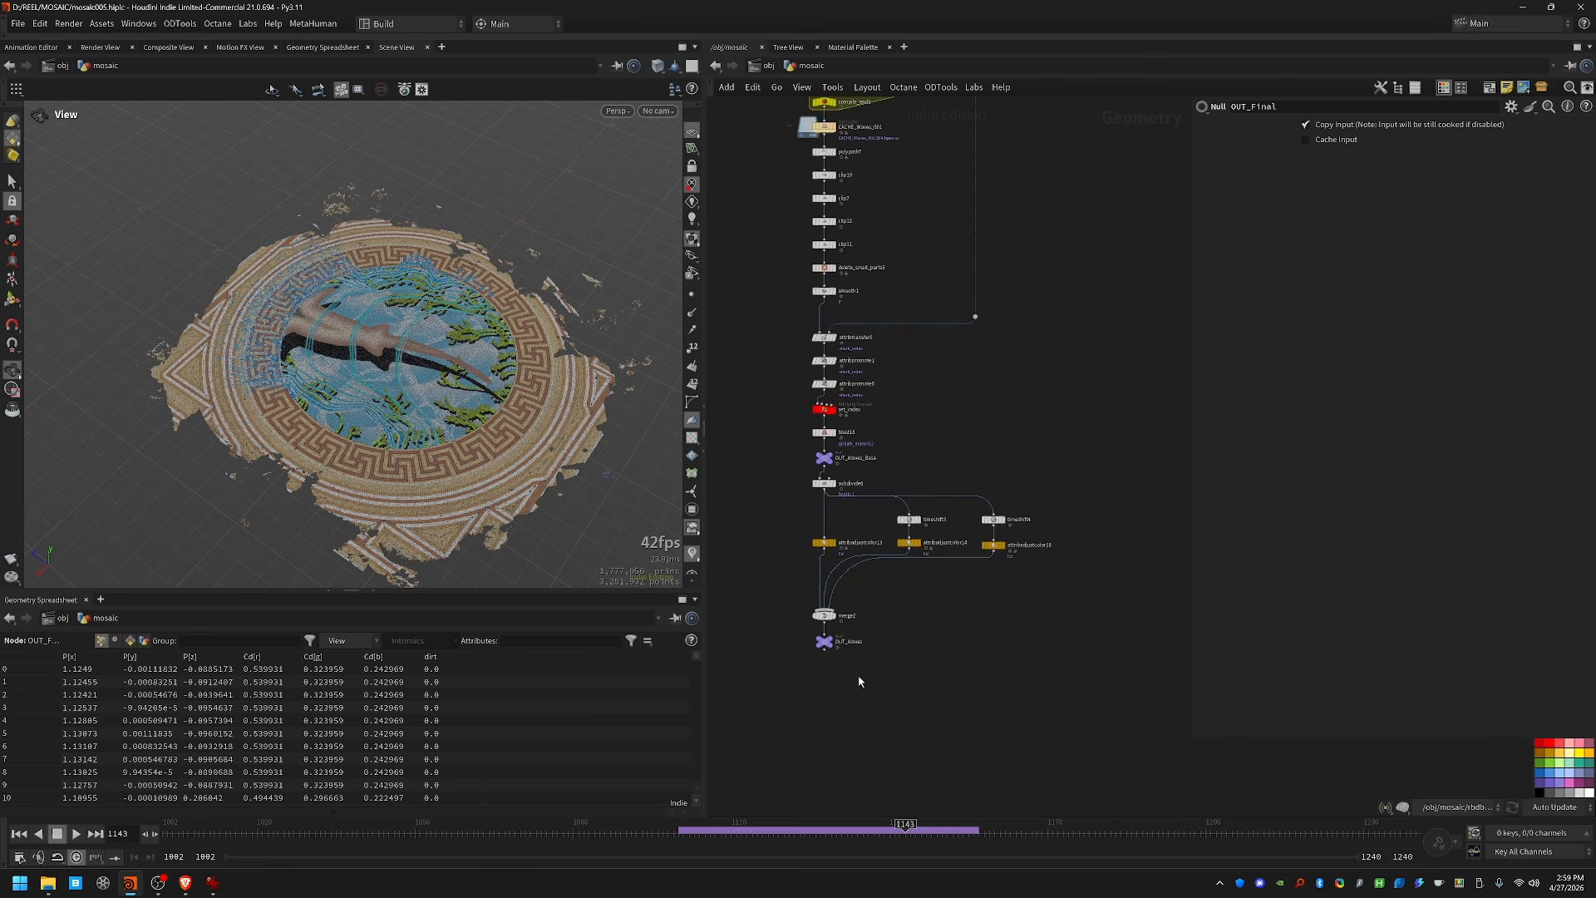
scroll(1136, 587, "down", 5)
middle_click_drag(1191, 775, 926, 659)
scroll(1032, 580, "up", 1)
middle_click_drag(1032, 579, 834, 618)
middle_click_drag(1130, 477, 1012, 394)
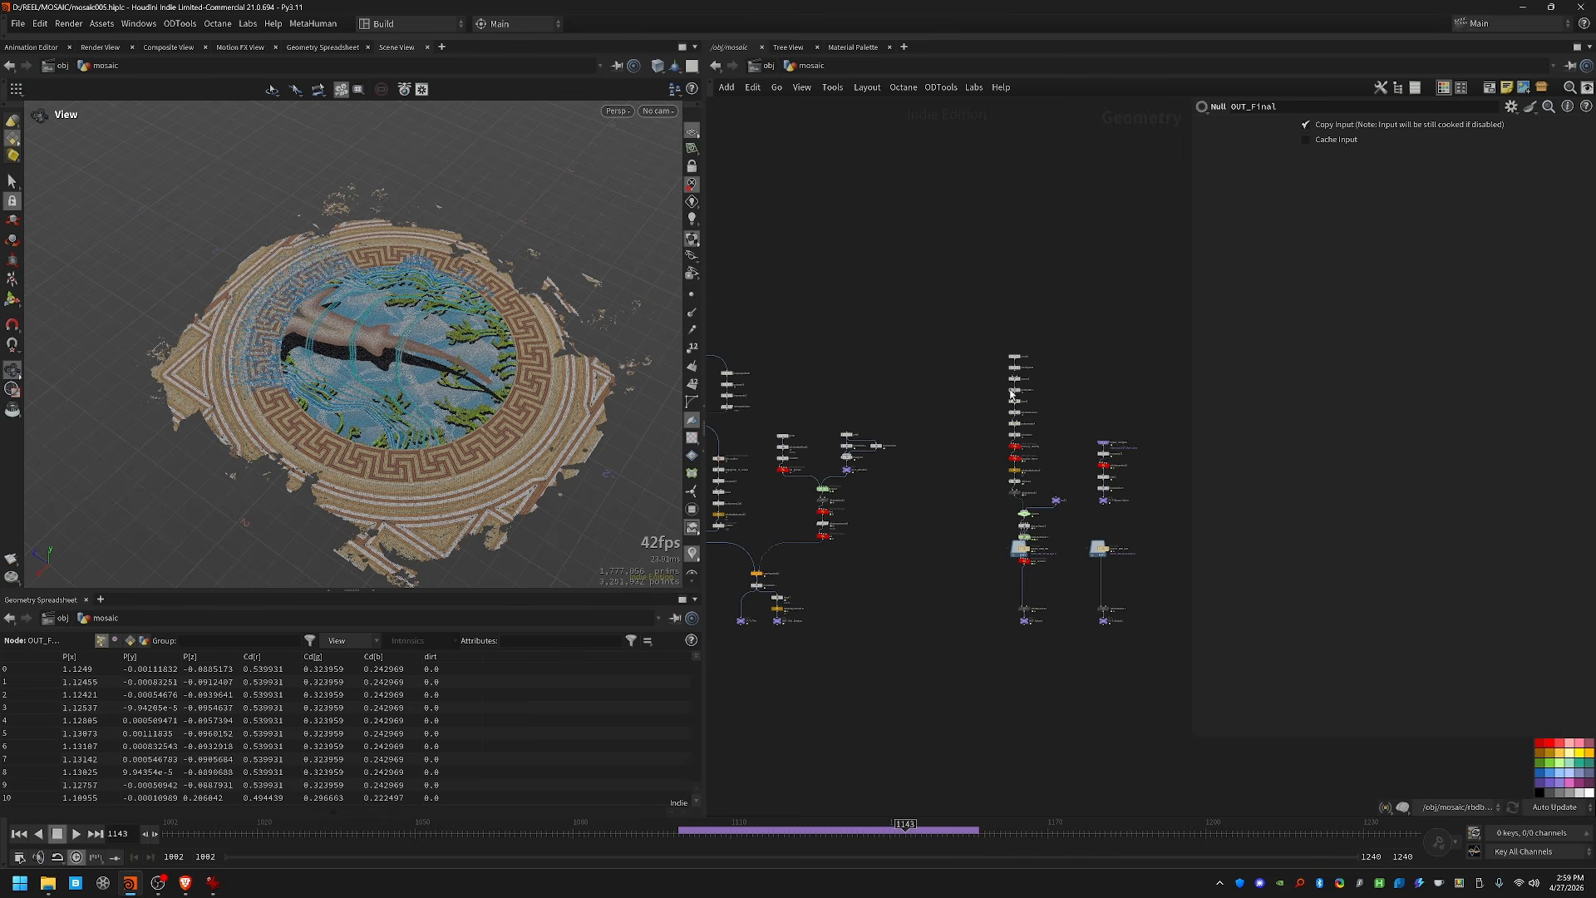
key("l")
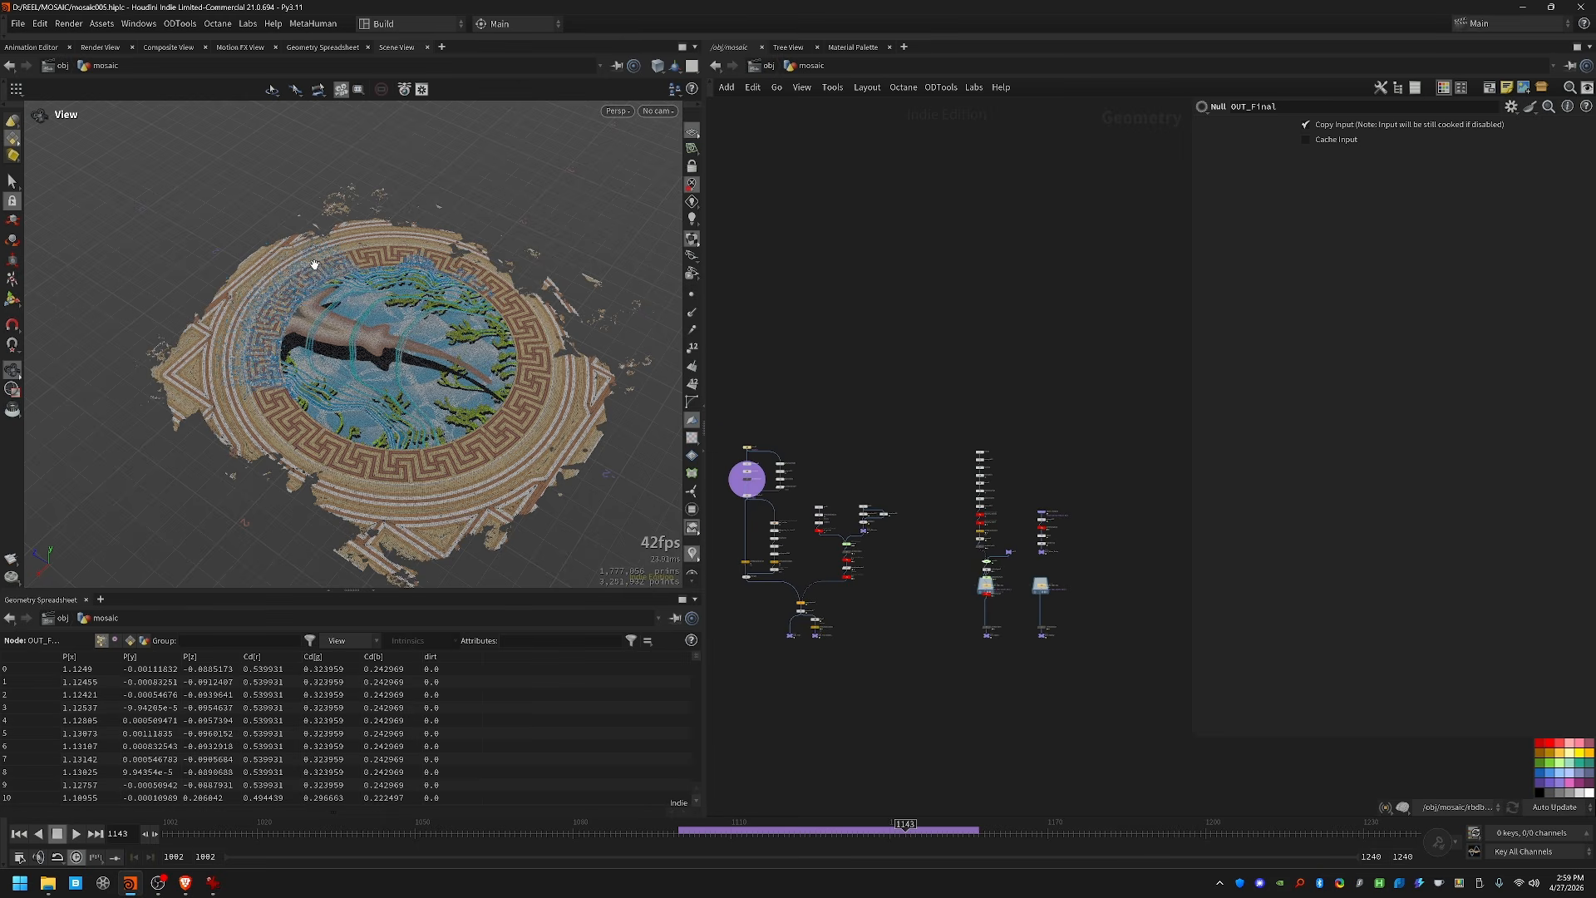
Step: Return to the main assembly chain and review it from its object merges through the matrix wrangle down to OUT_Final
middle_click_drag(803, 696, 1022, 509)
scroll(901, 526, "down", 1)
middle_click_drag(902, 526, 1046, 473)
middle_click_drag(733, 563, 869, 502)
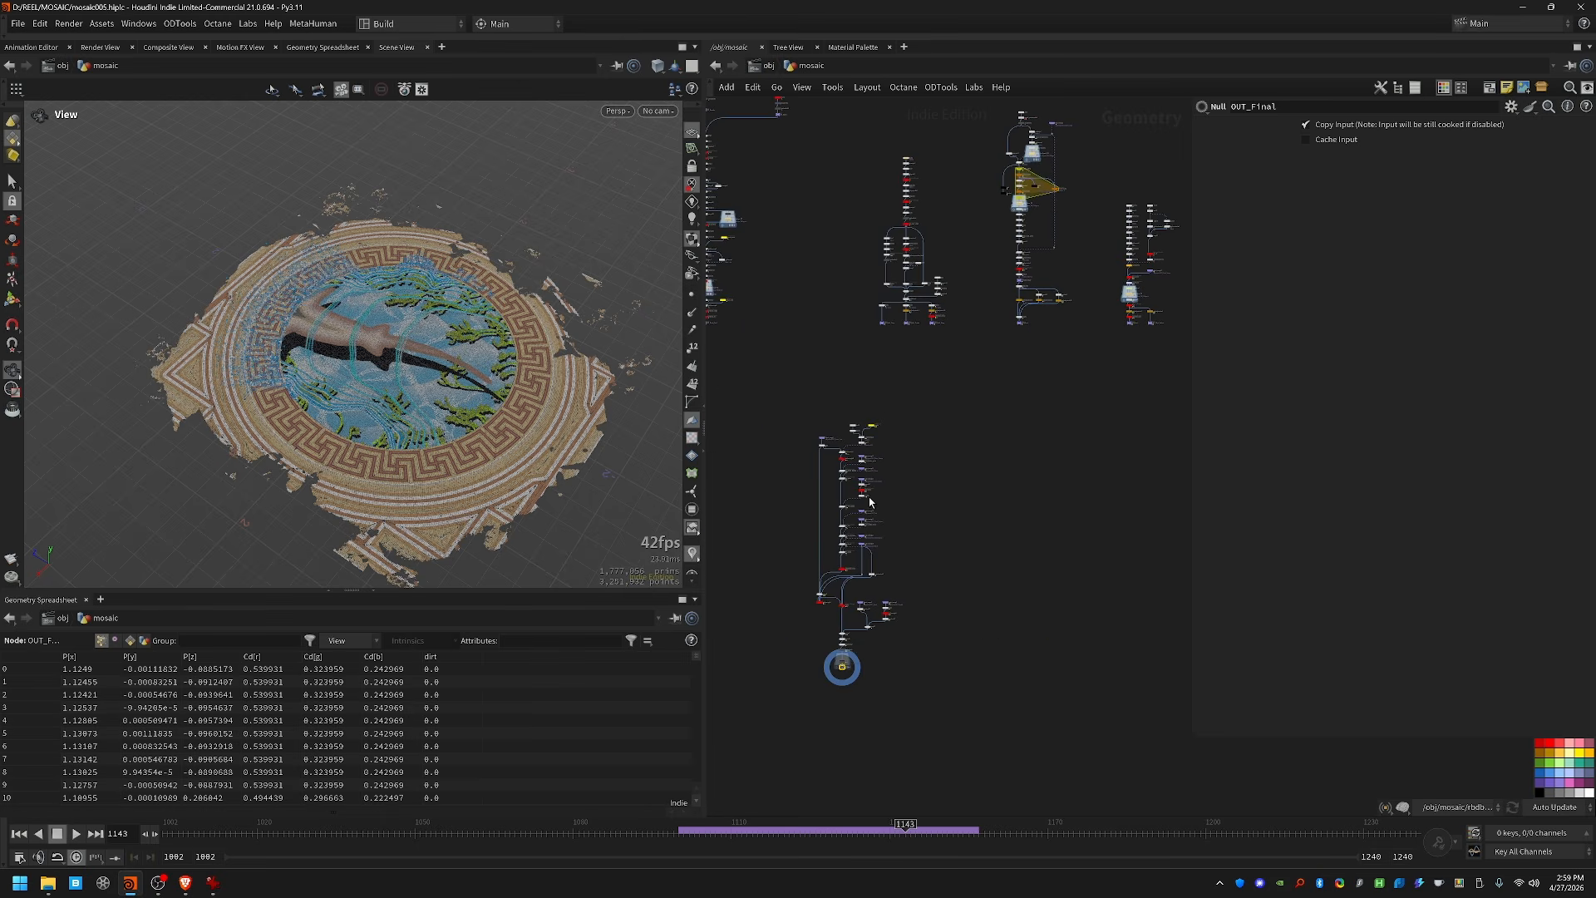
scroll(846, 609, "up", 4)
middle_click_drag(862, 632, 886, 569)
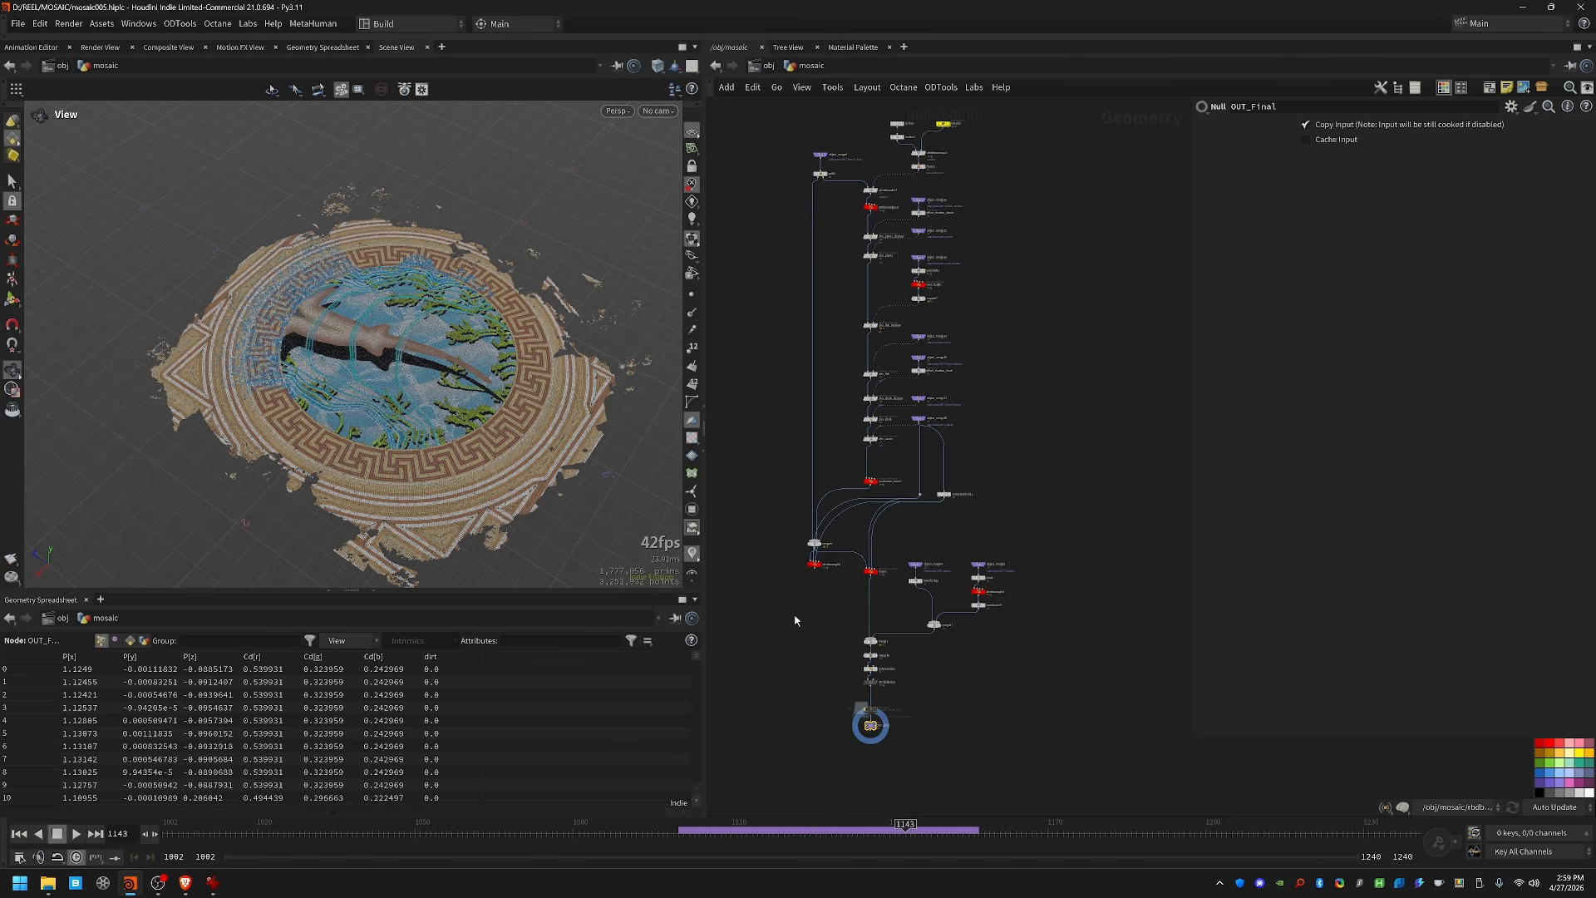
scroll(821, 631, "up", 2)
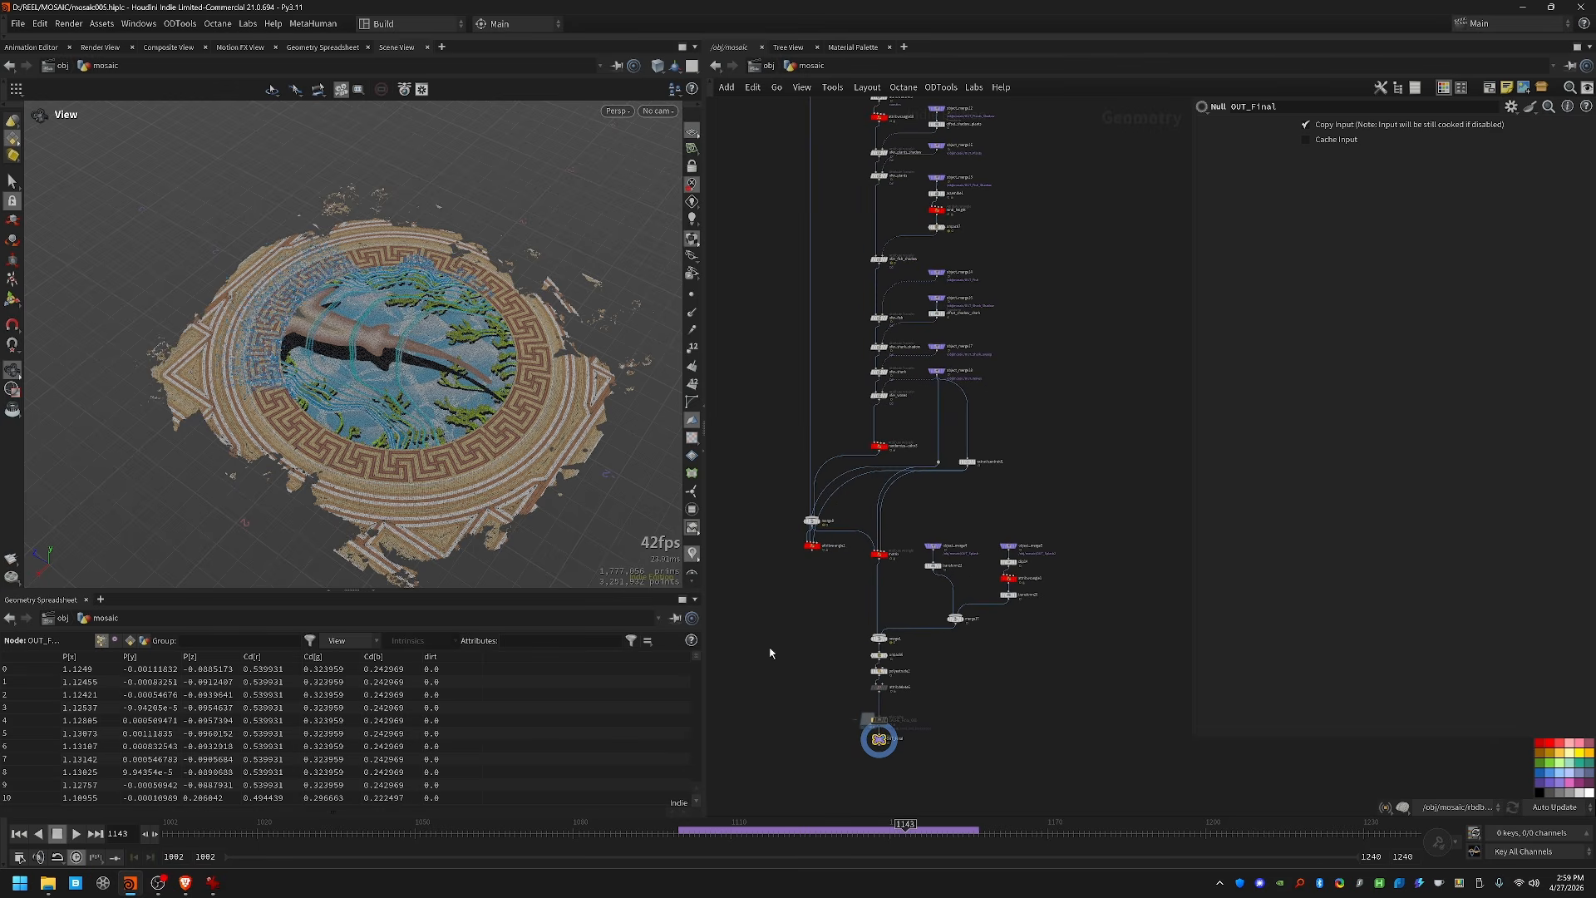